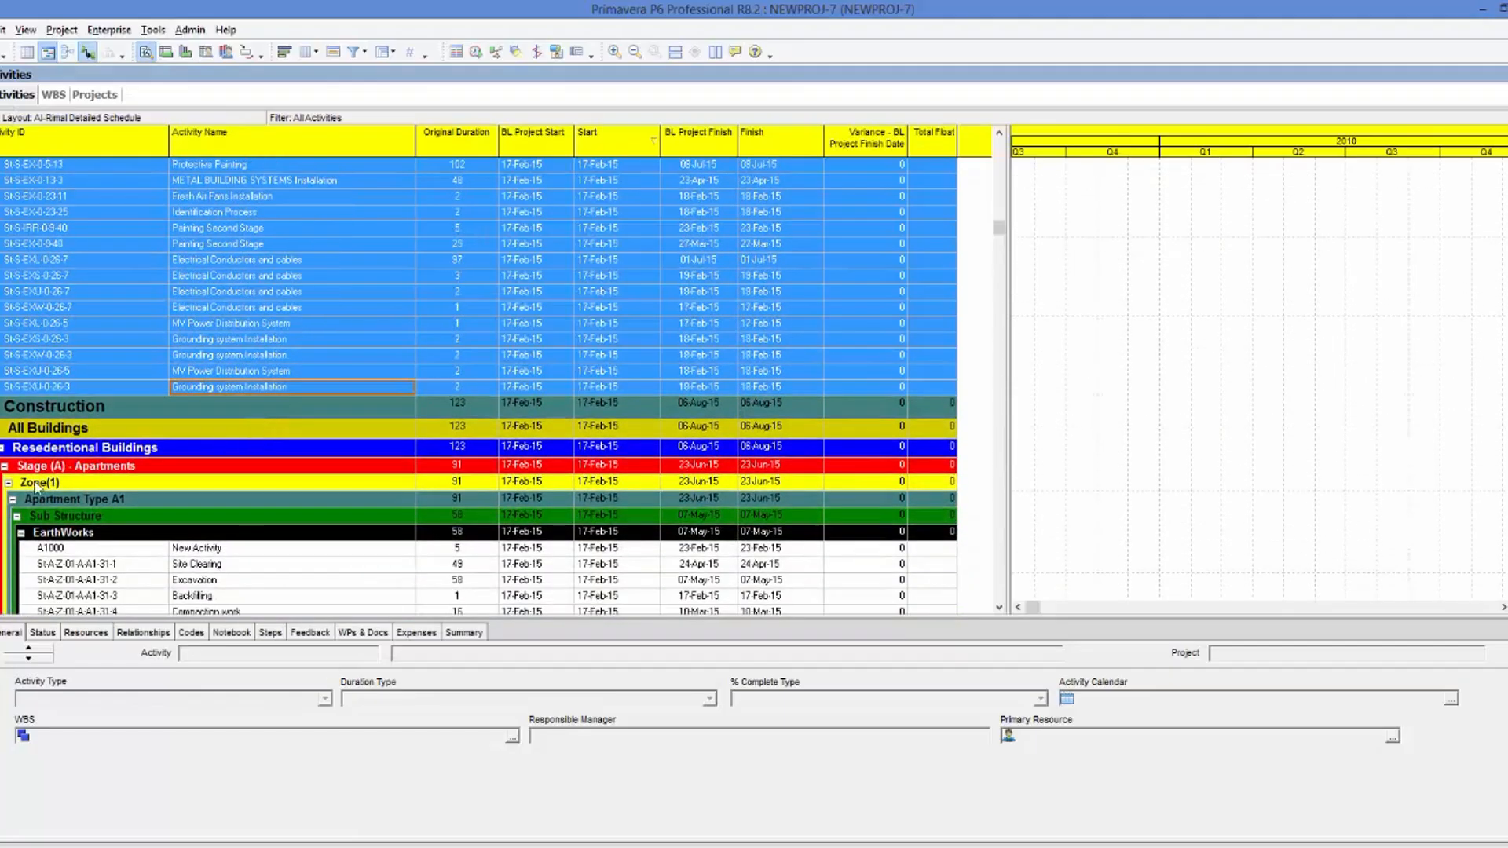
Collapse the Resedentional Buildings group in the activity table and check the External Works group below it.
click(3, 449)
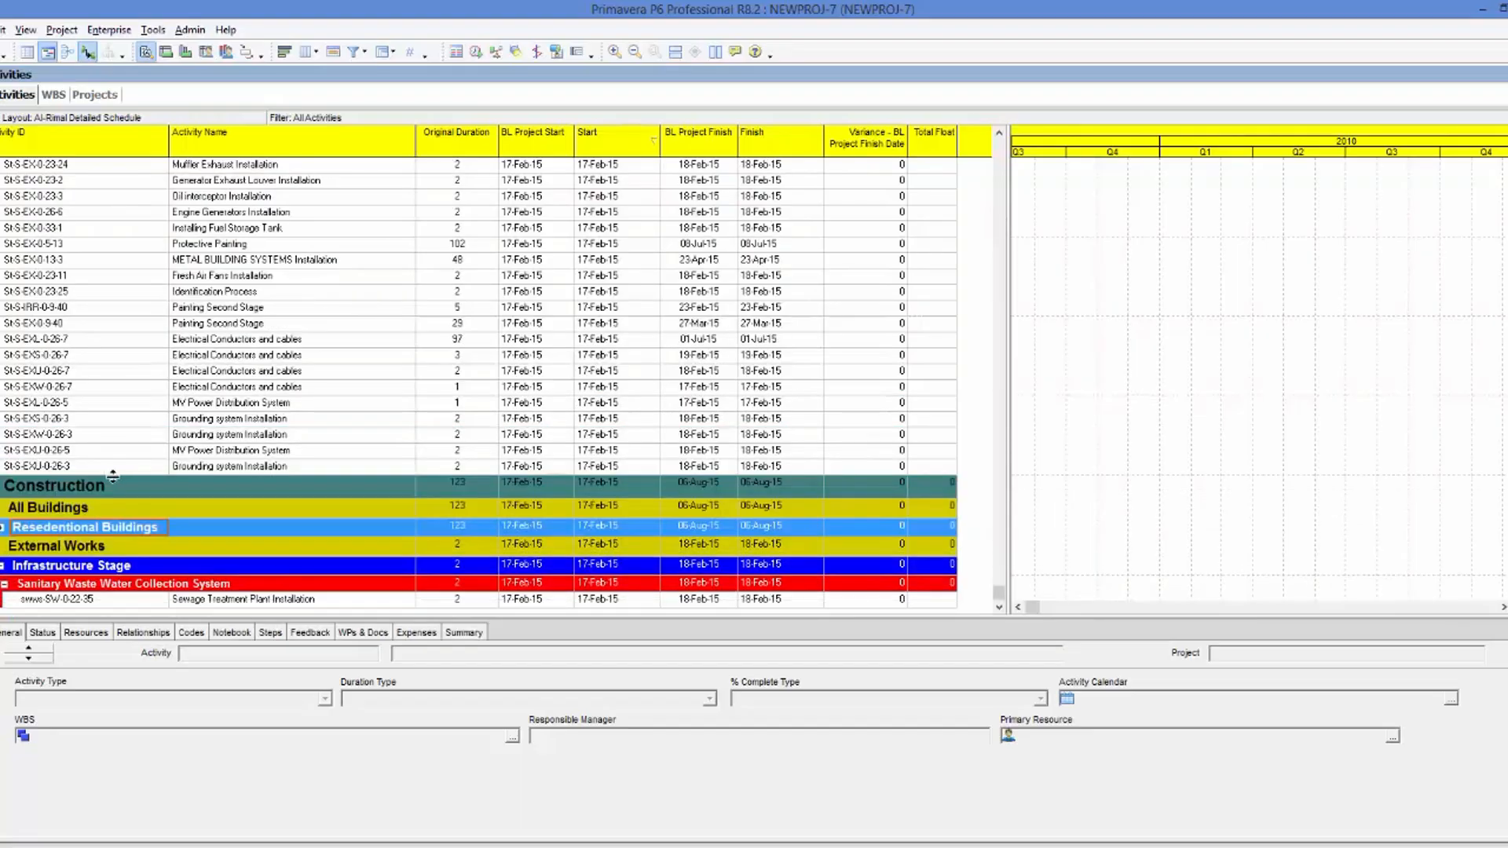
click(1, 547)
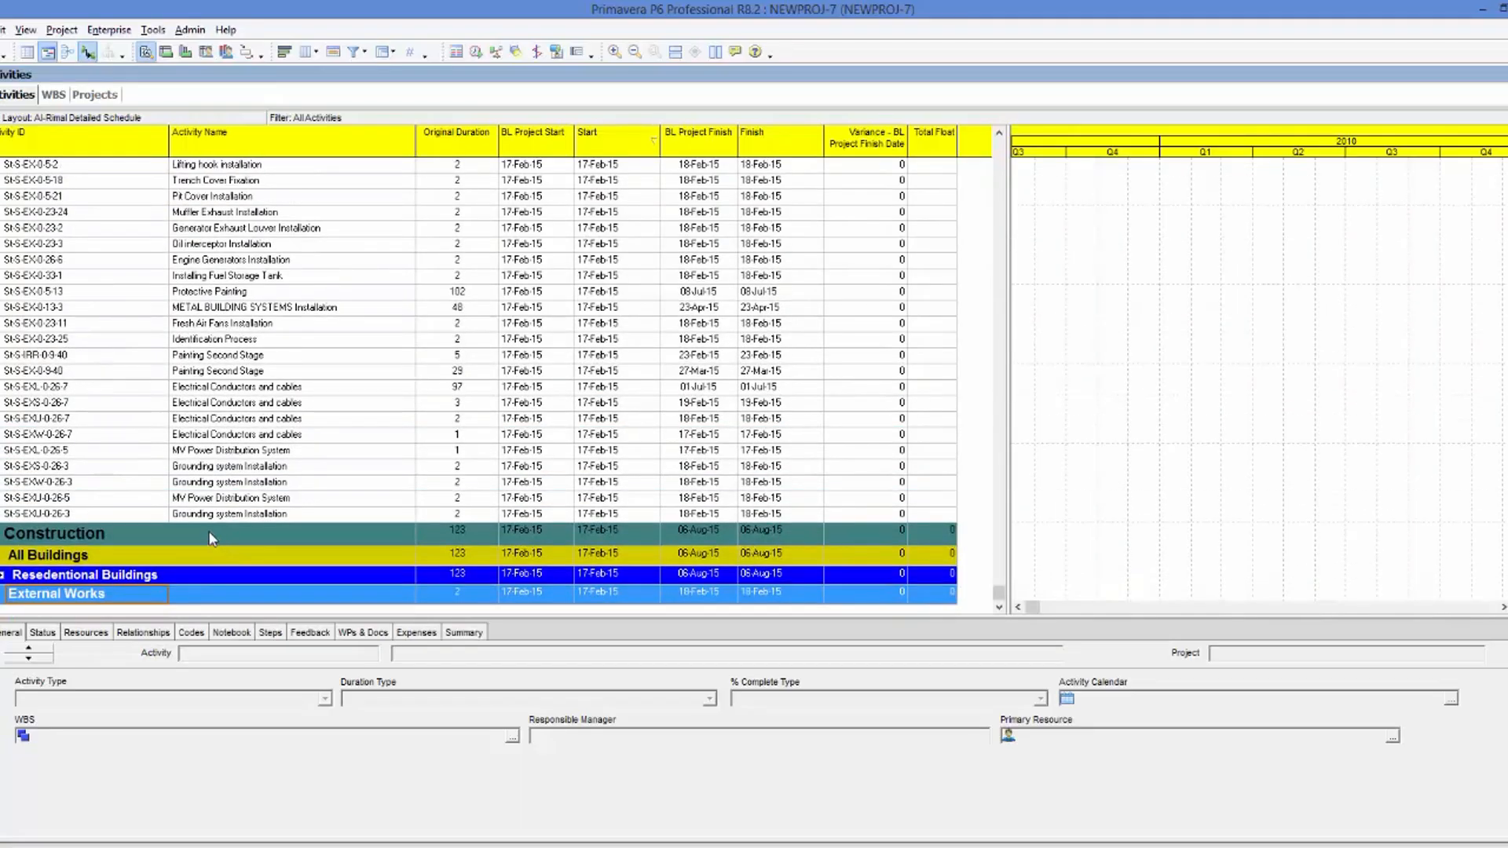
click(2, 595)
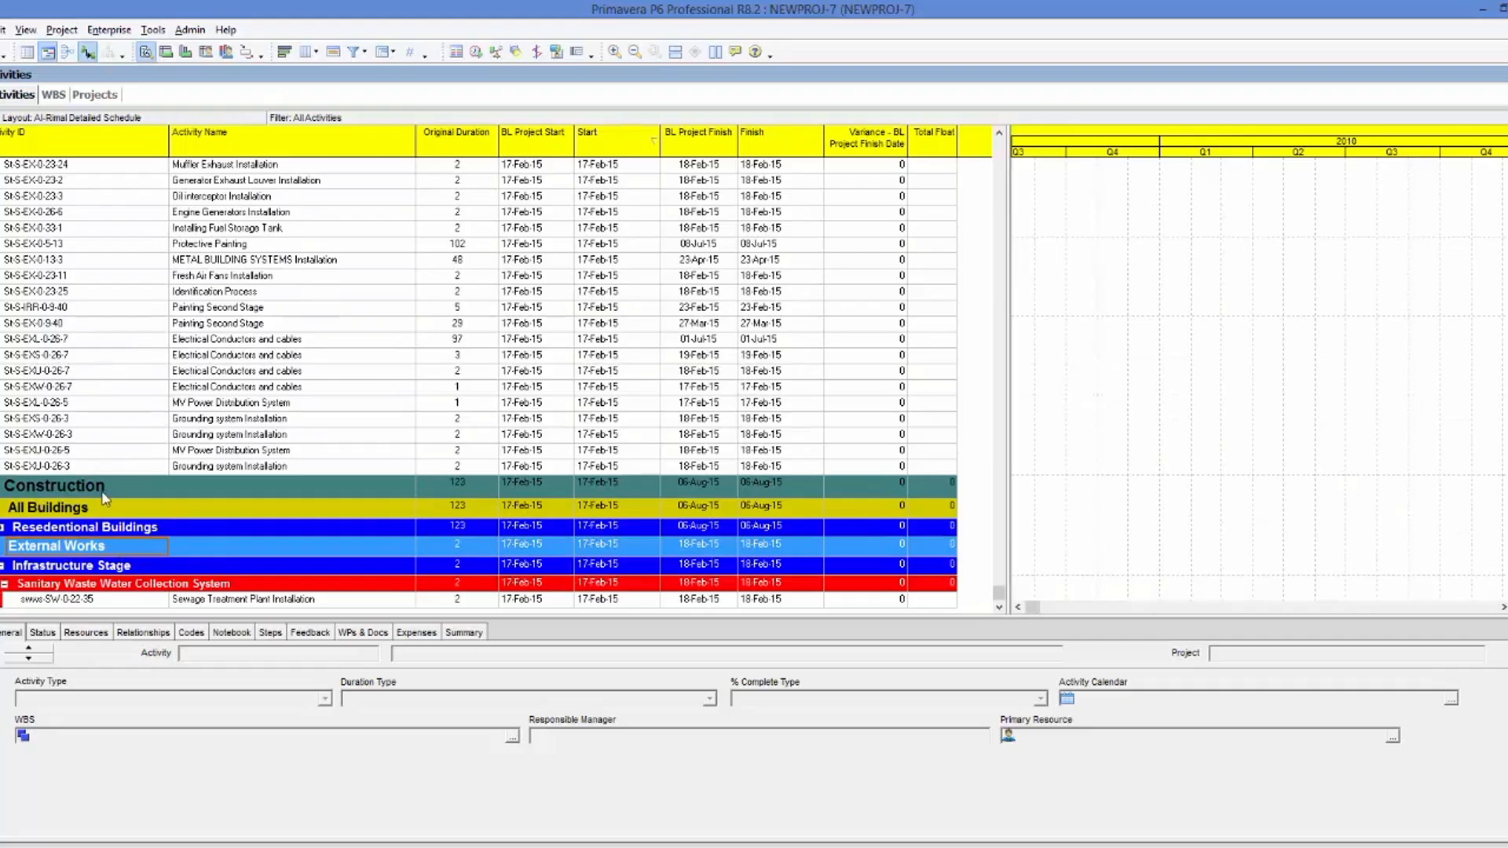
Expand the Resedentional Buildings group to inspect its stages and activities, and collapse it again.
scroll(104, 503, up, 2)
scroll(105, 510, down, 2)
click(3, 526)
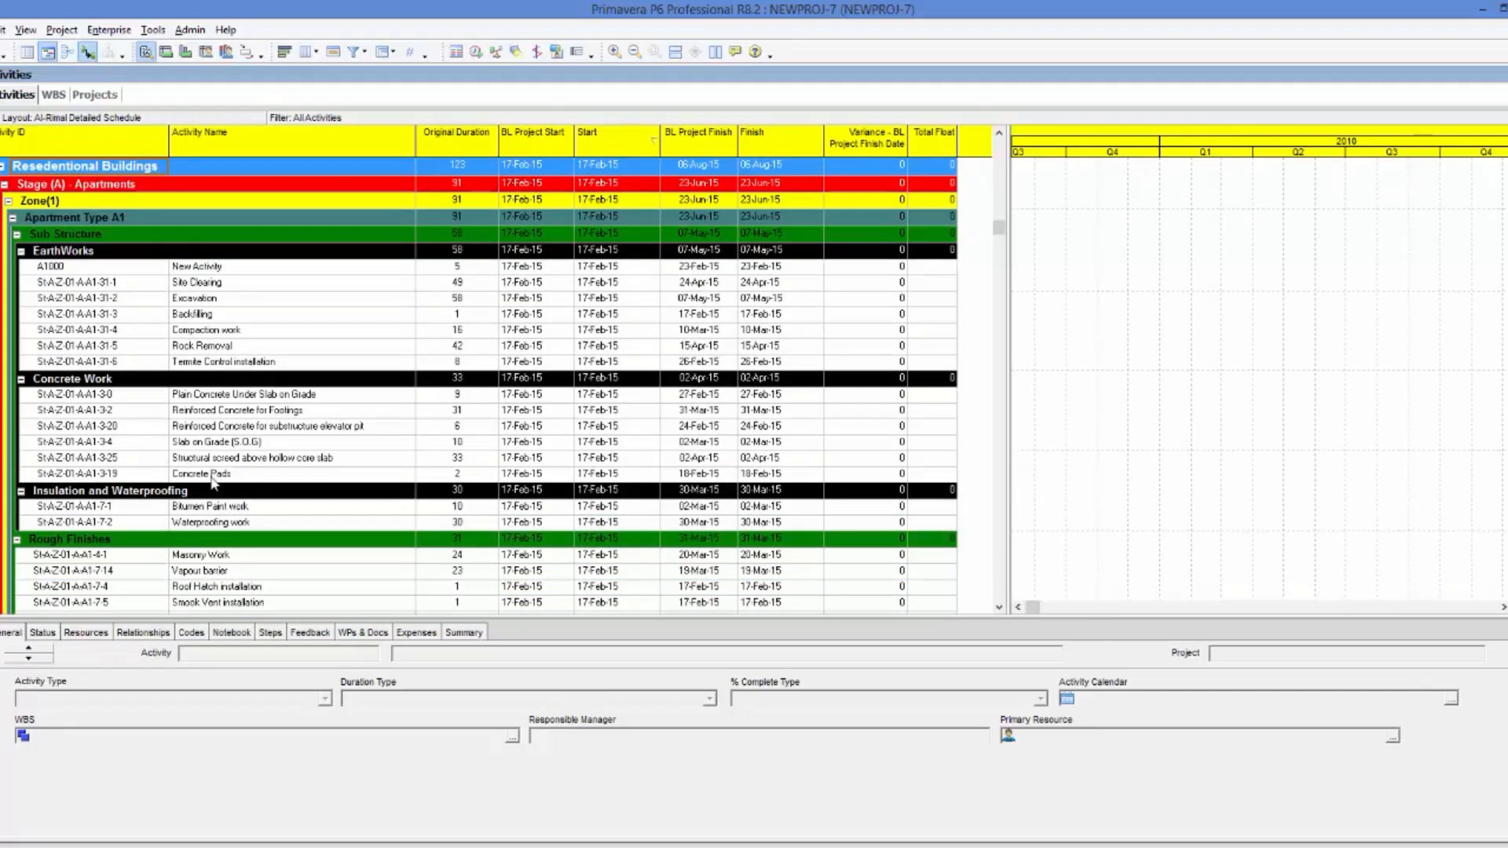
scroll(262, 419, up, 3)
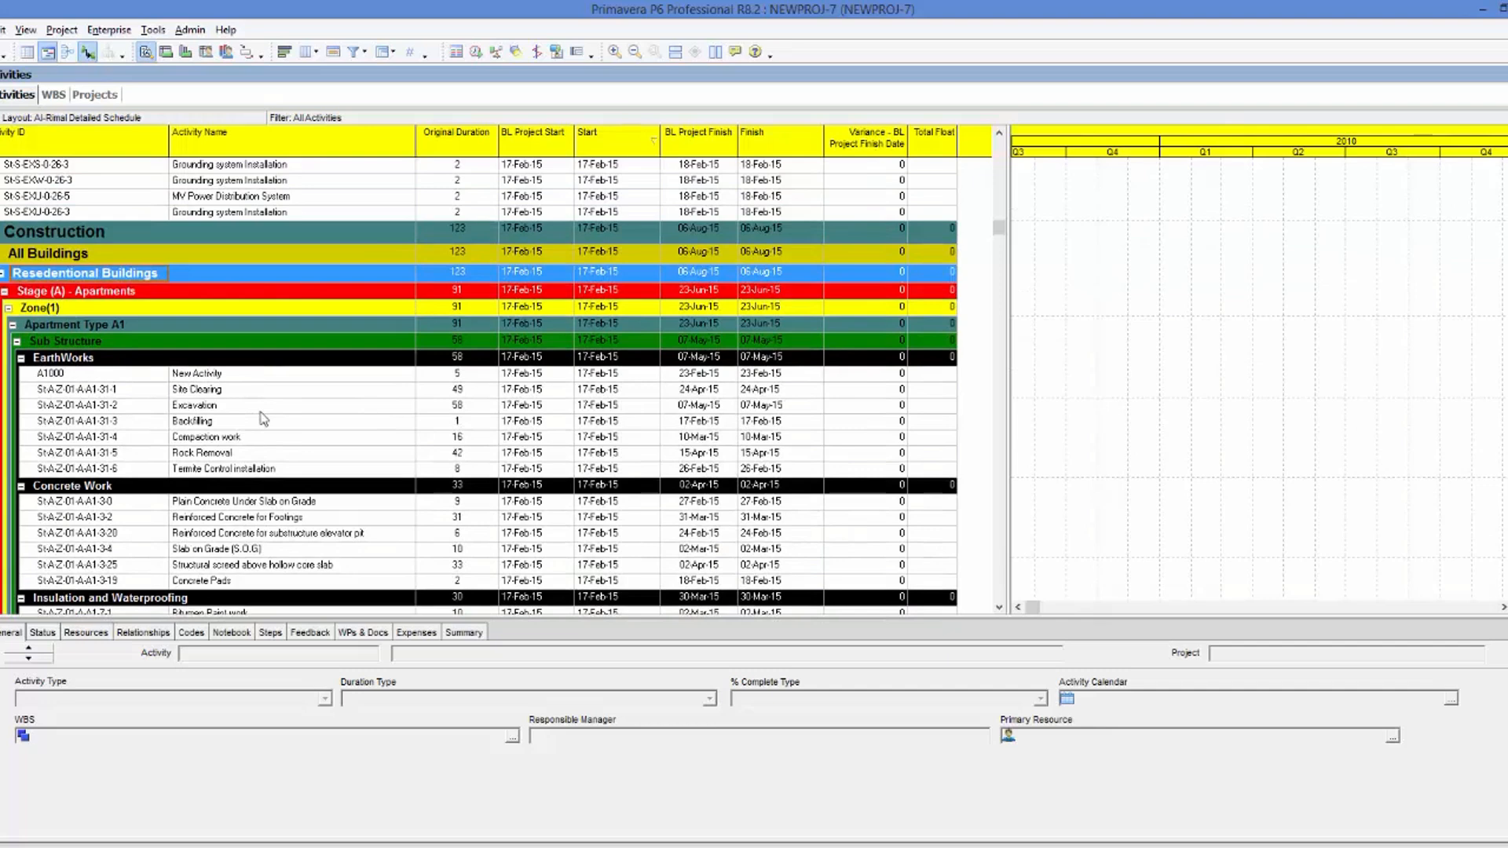
click(4, 275)
Examine the ungrouped activities listed above the Construction WBS group.
scroll(51, 338, up, 5)
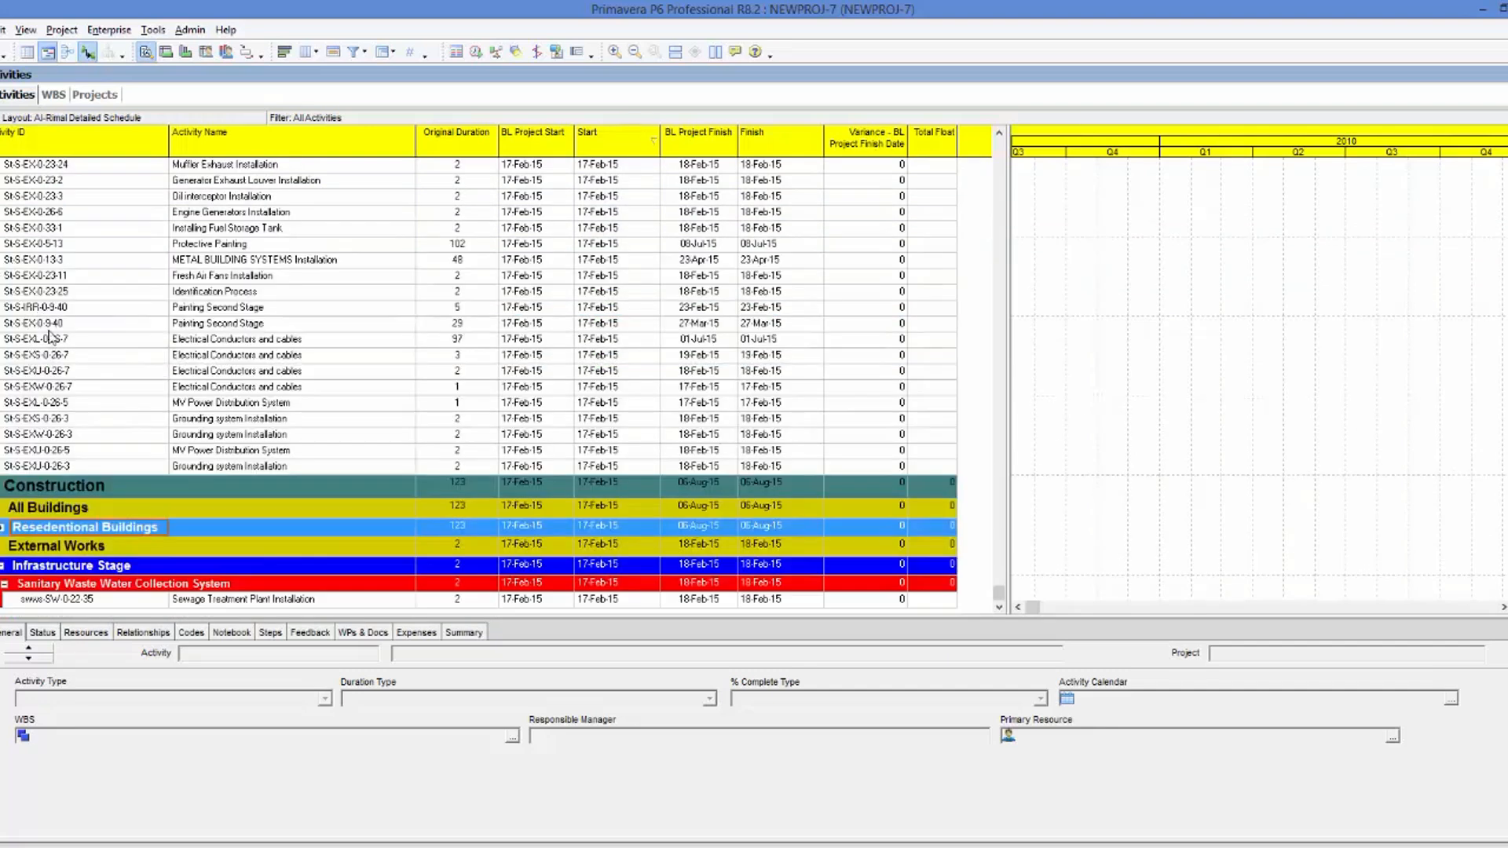
scroll(219, 377, up, 2)
scroll(219, 377, up, 10)
scroll(219, 376, up, 10)
scroll(220, 380, up, 10)
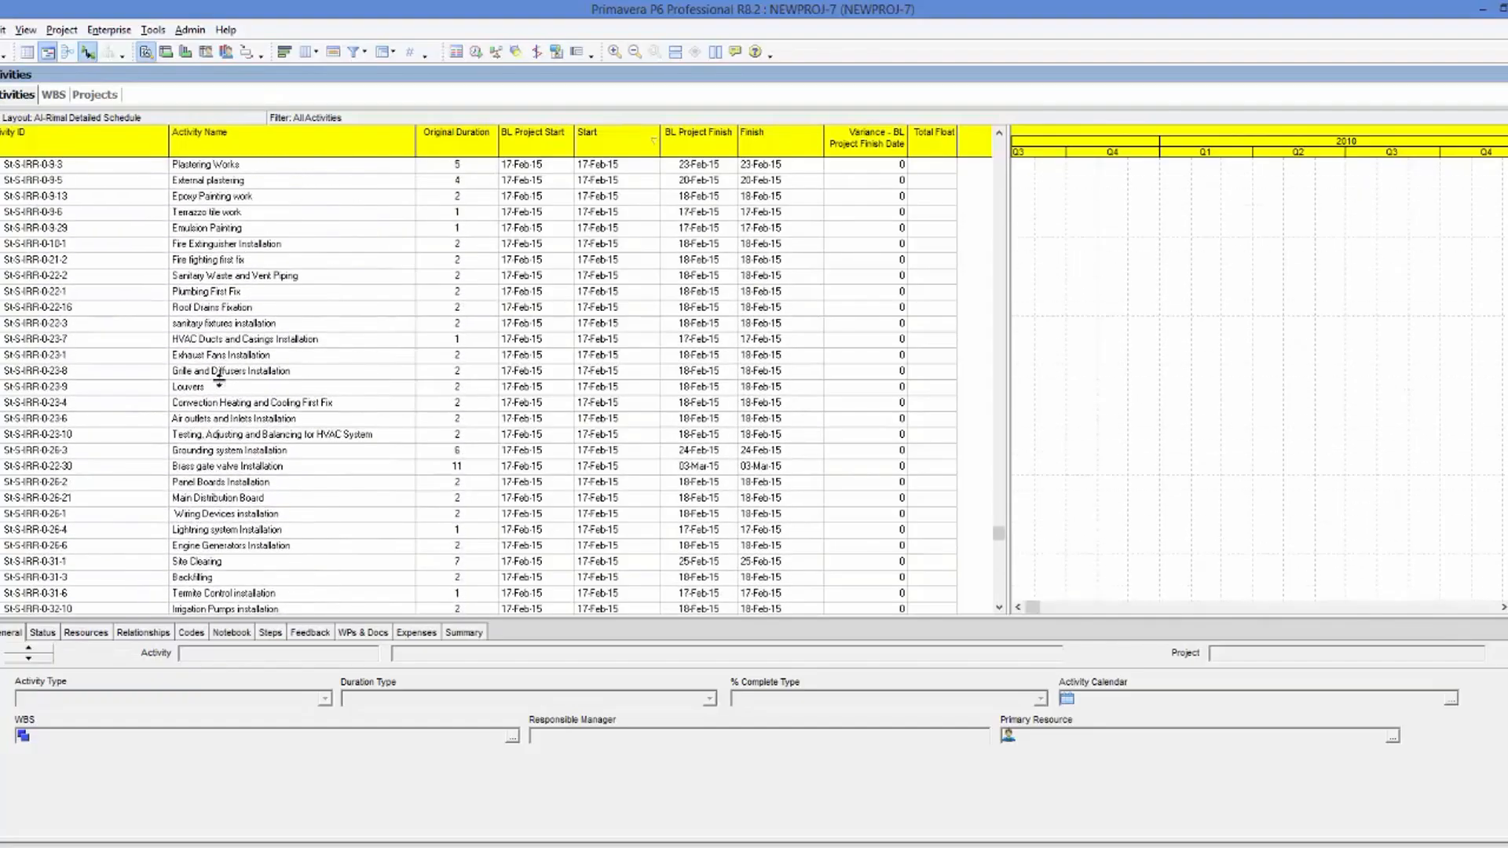
scroll(219, 384, up, 2)
drag(999, 534, 1015, 240)
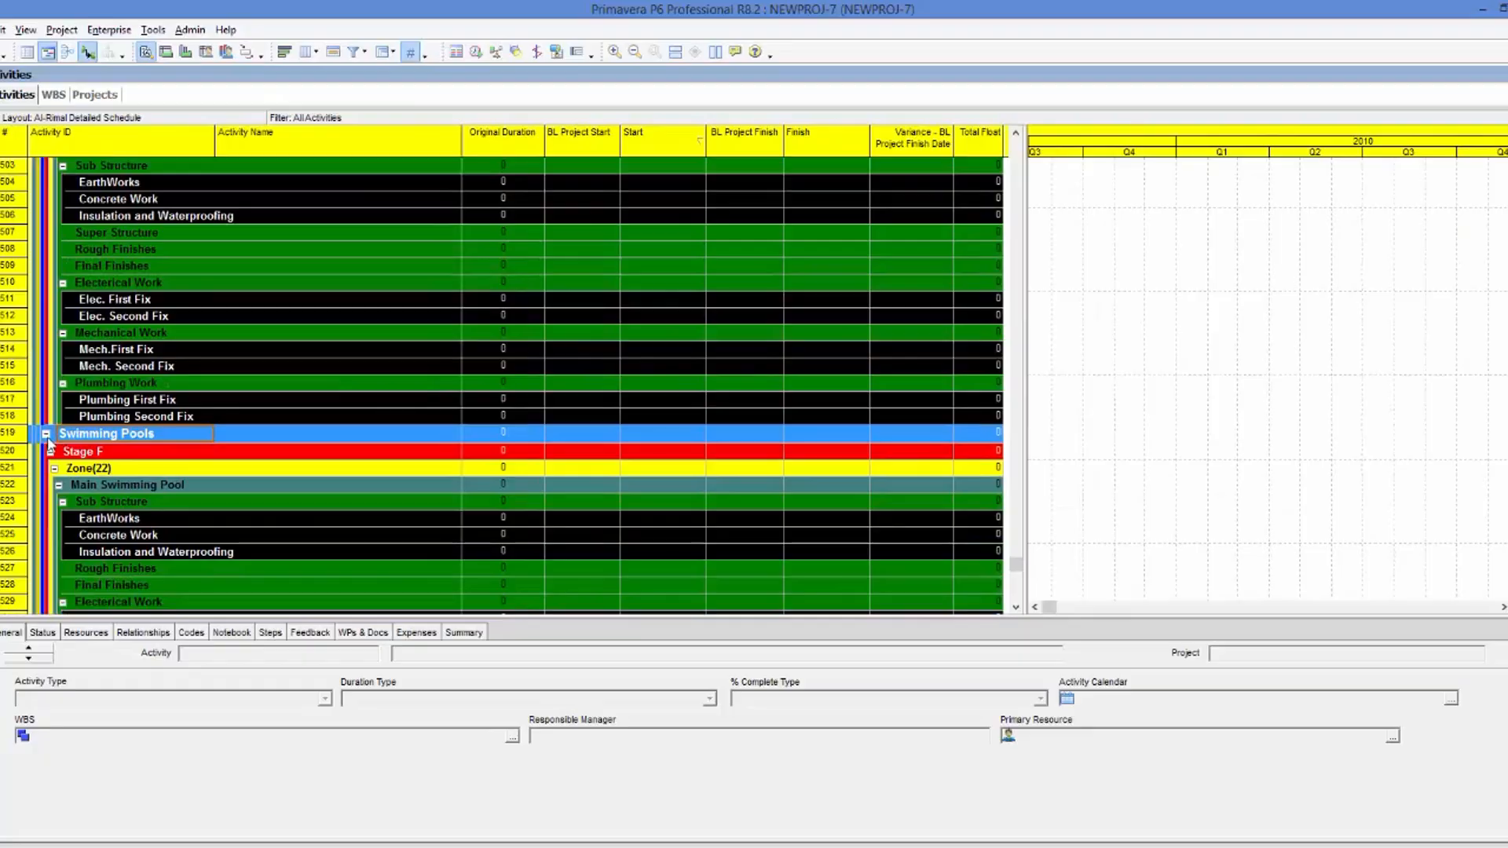
Collapse the Swimming Pools group in the activity table, keeping the program window maximized.
click(46, 434)
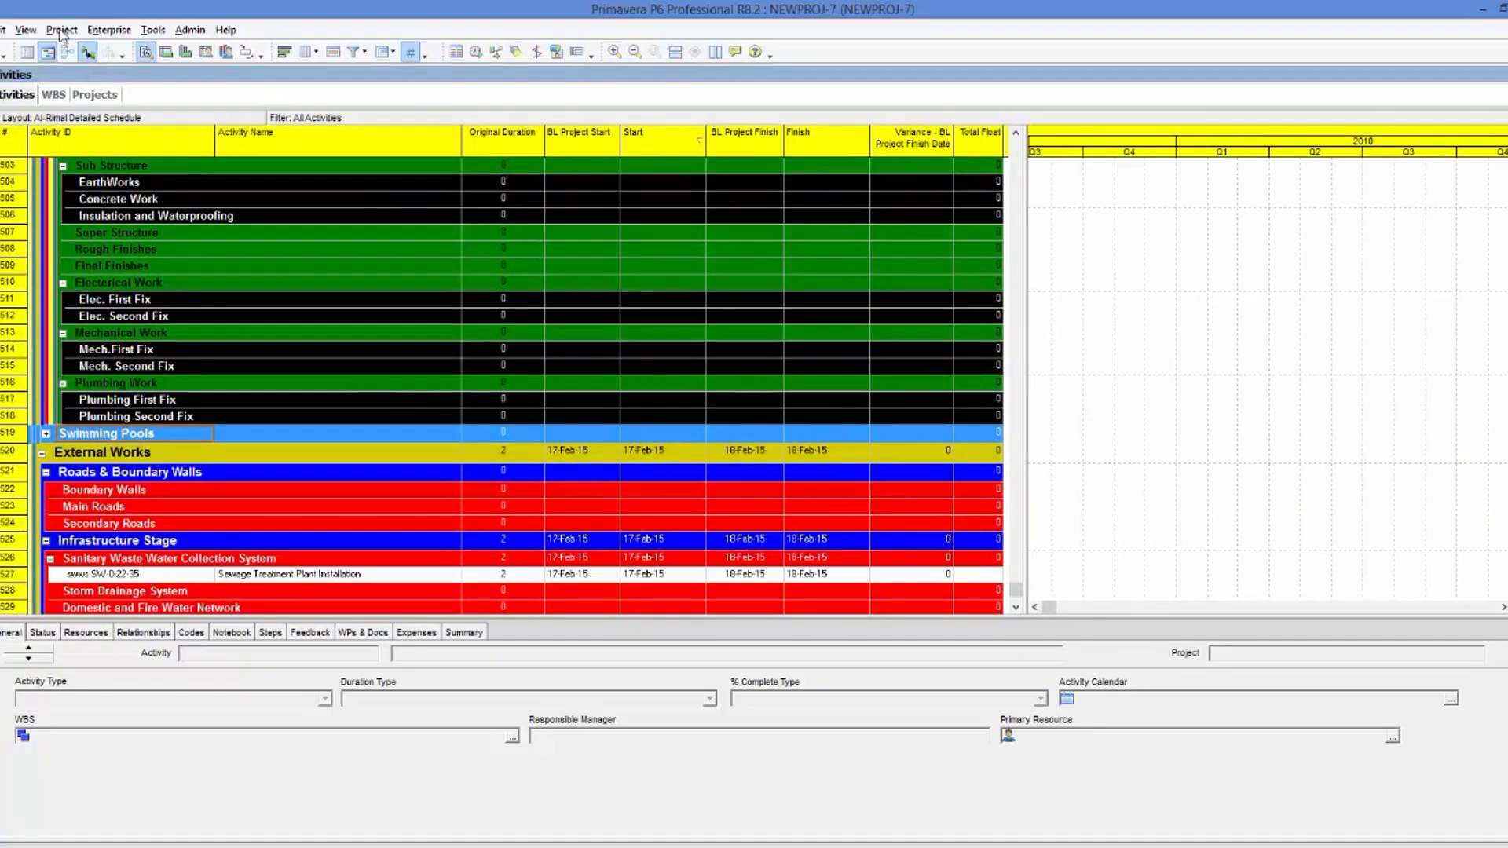
click(1504, 9)
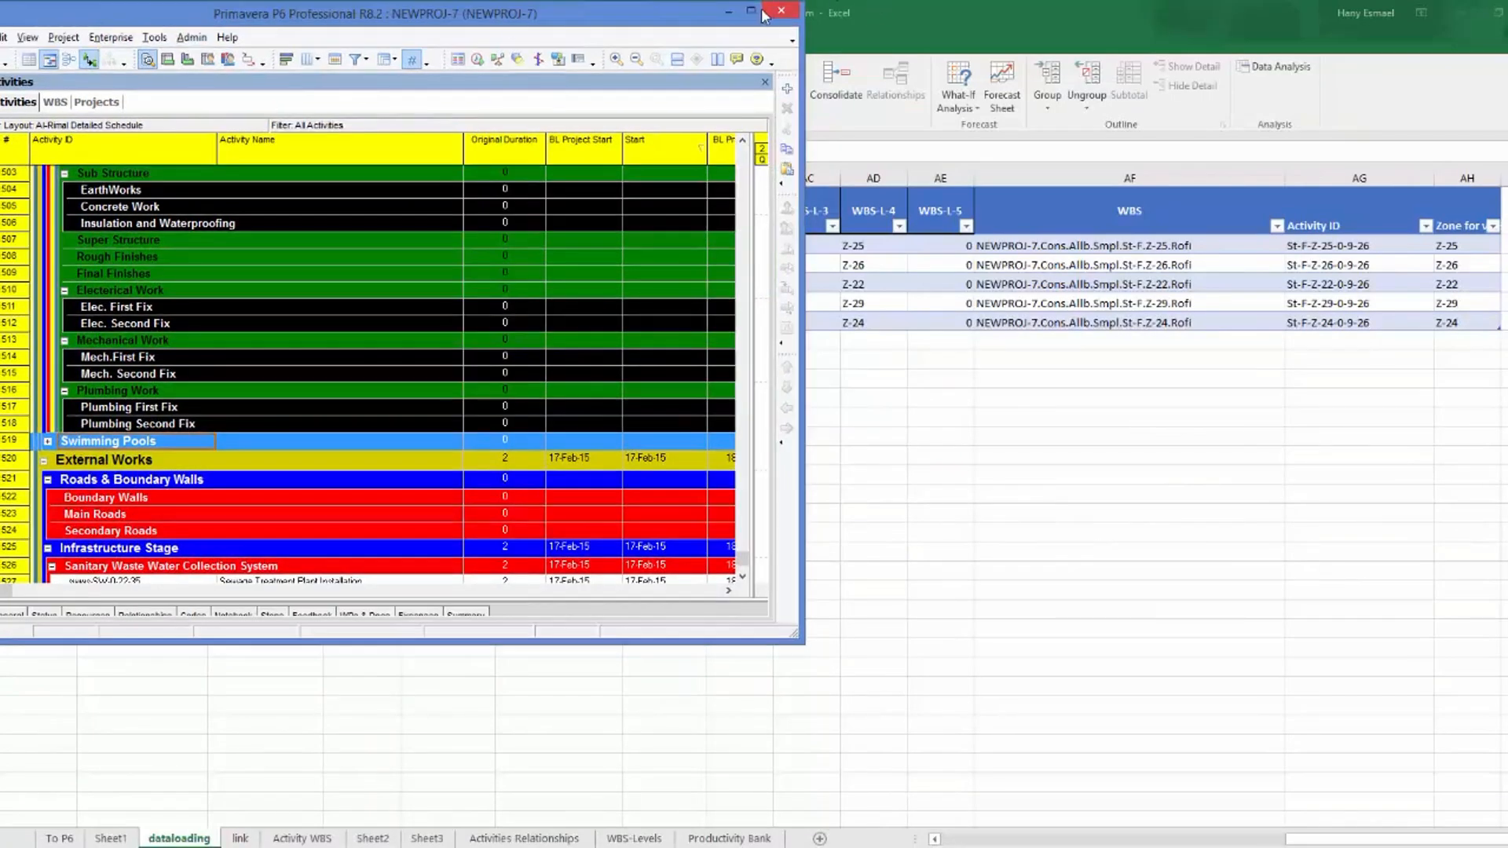
click(751, 11)
Compare the Swimming Pools code in the project's WBS view with the first WBS path in Excel's dataloading sheet.
click(58, 31)
click(74, 68)
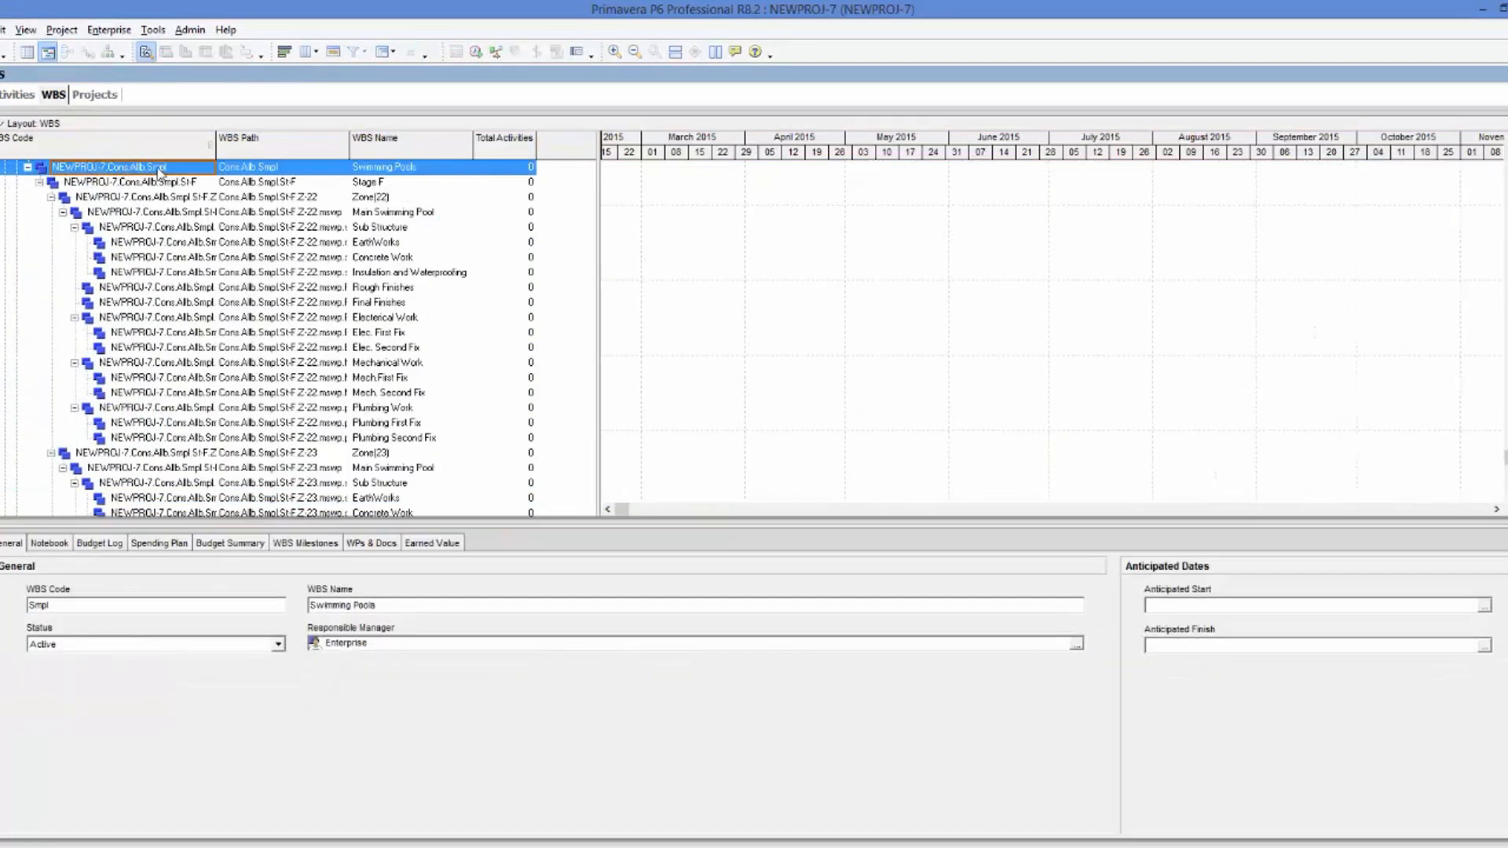
click(160, 172)
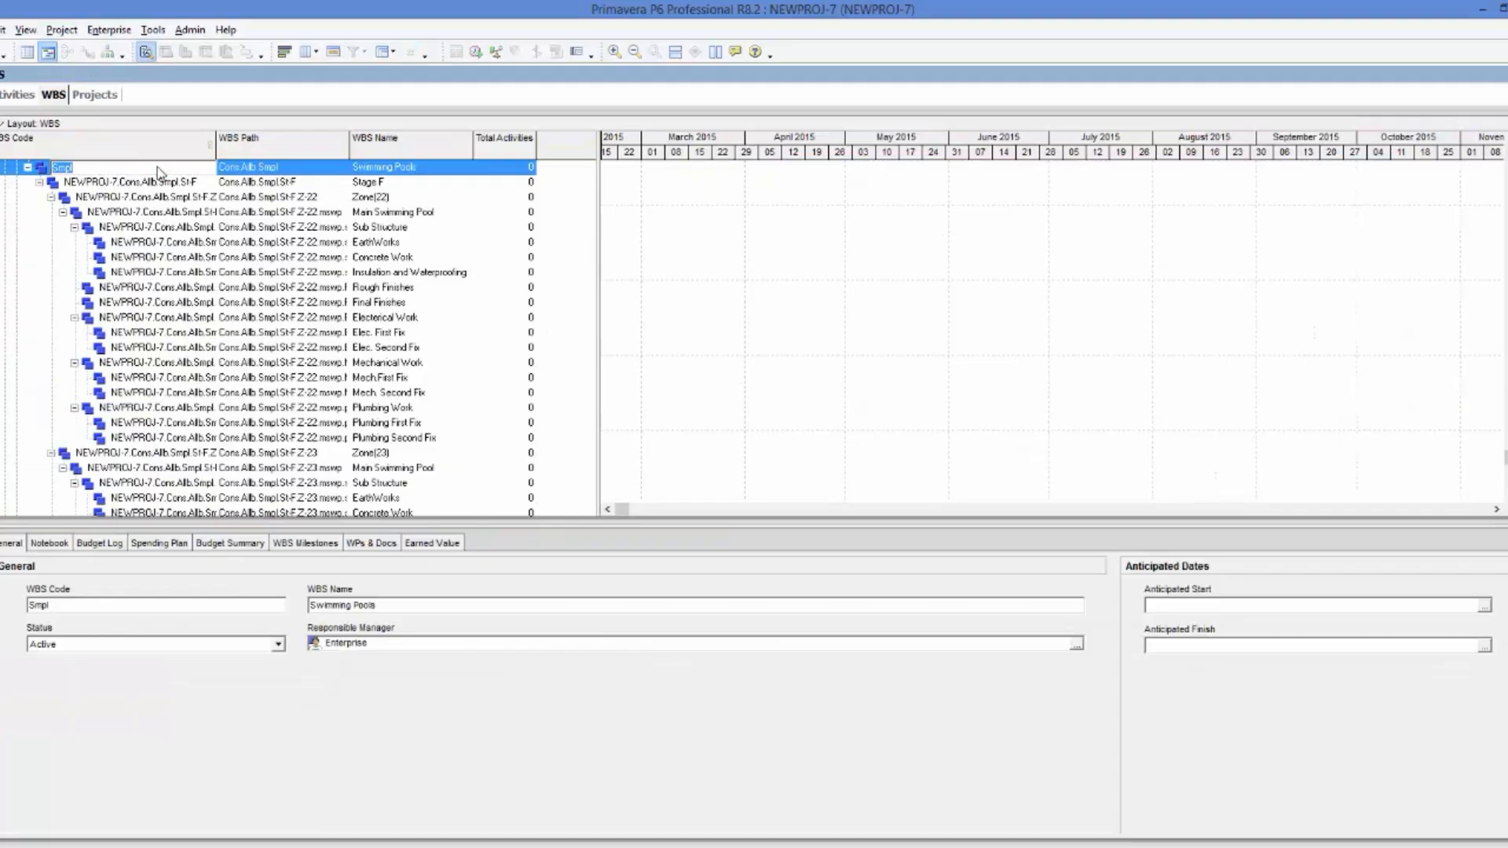
key(alt+Tab)
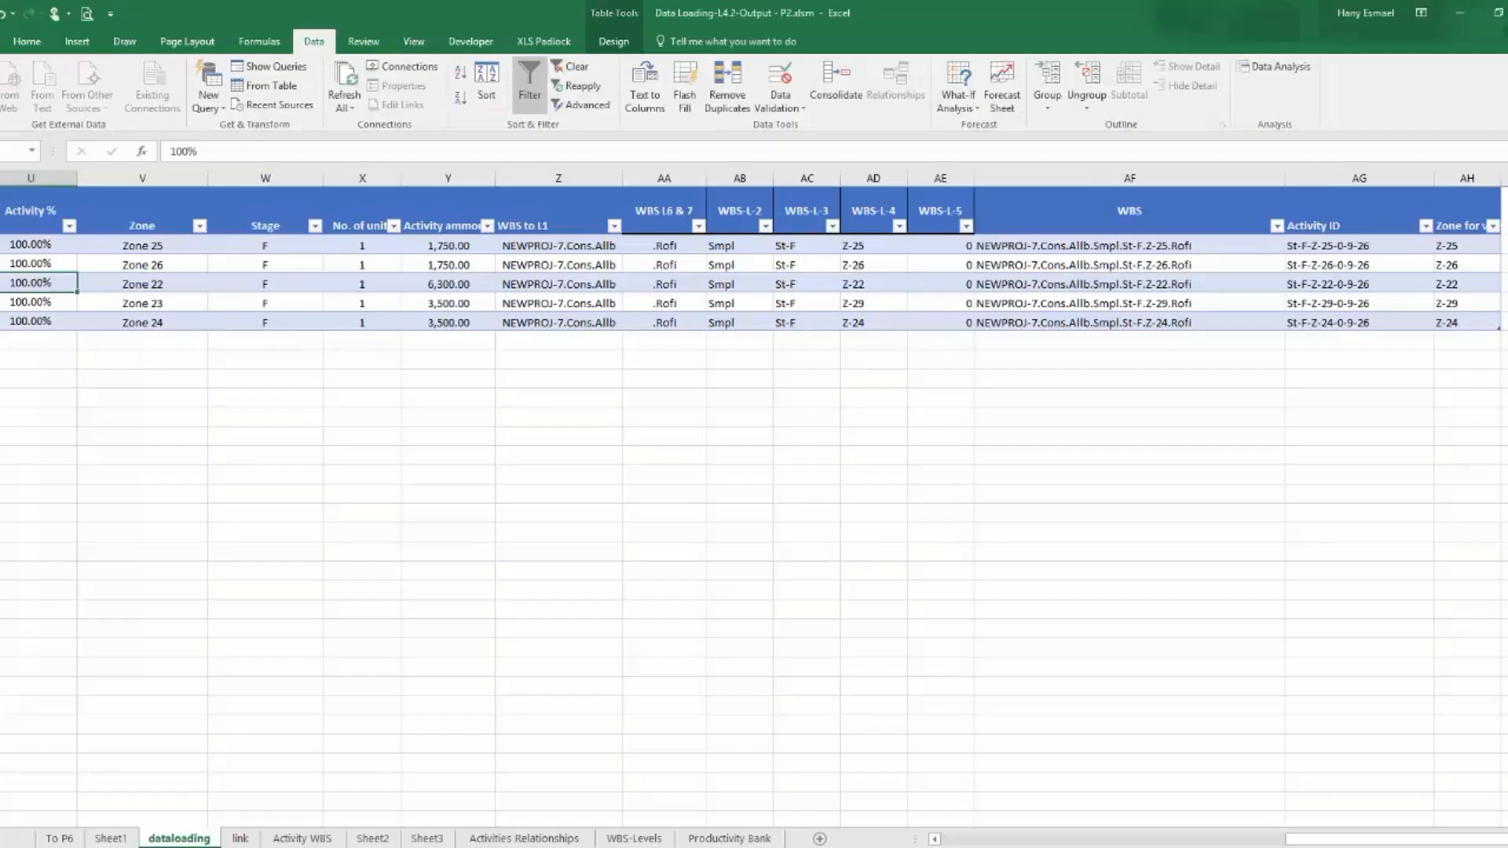
click(1086, 245)
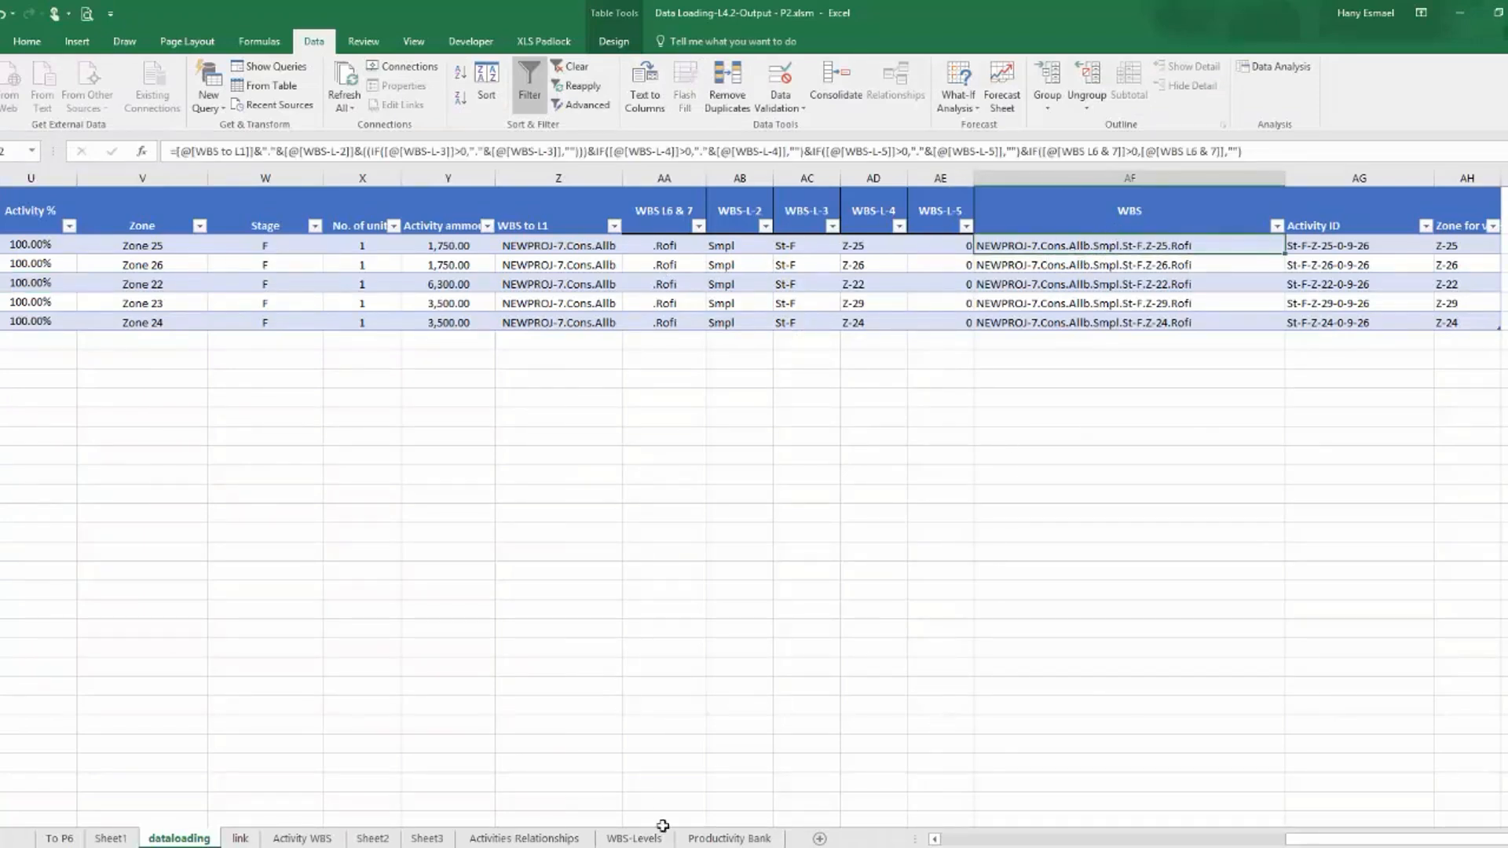
click(845, 847)
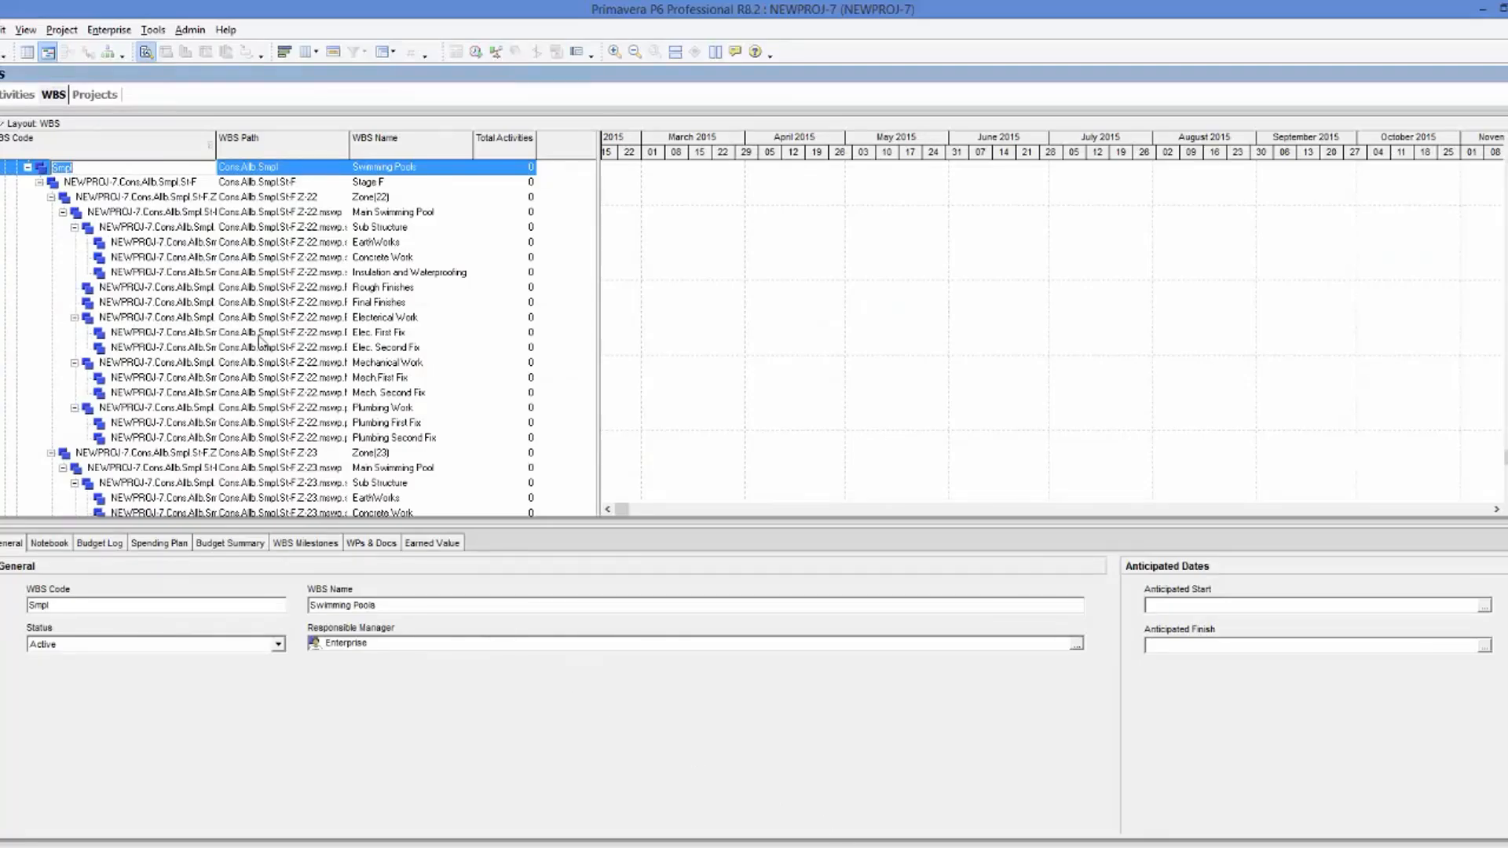
Collapse the Swimming Pools branch in the WBS view.
click(27, 167)
scroll(266, 405, up, 2)
scroll(266, 405, up, 2)
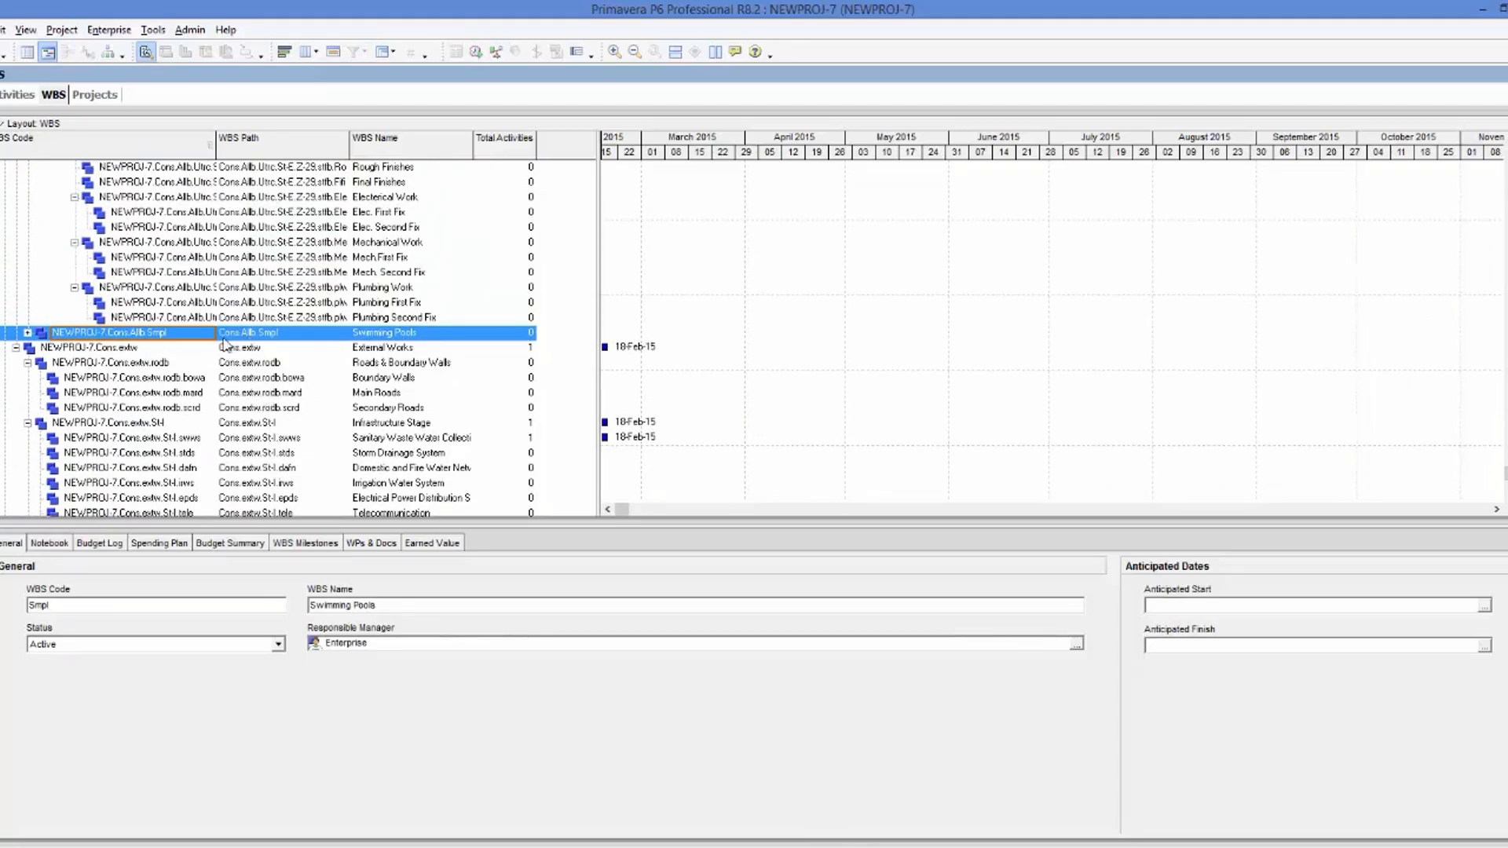
Switch to Excel and fill the Edge Tilling cell on the Wrong Activities sheet with yellow.
click(788, 829)
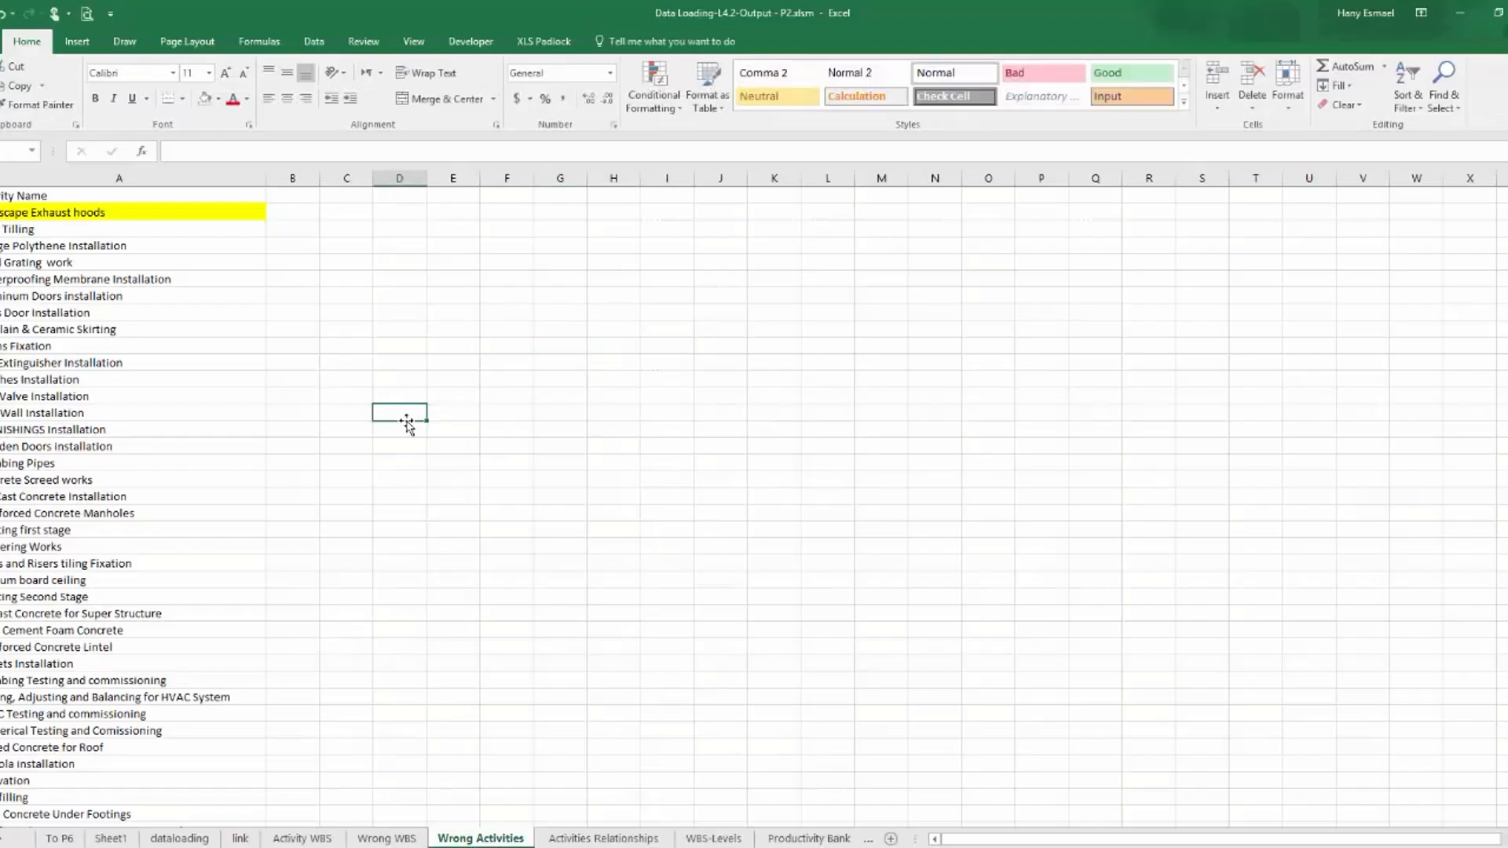
click(66, 228)
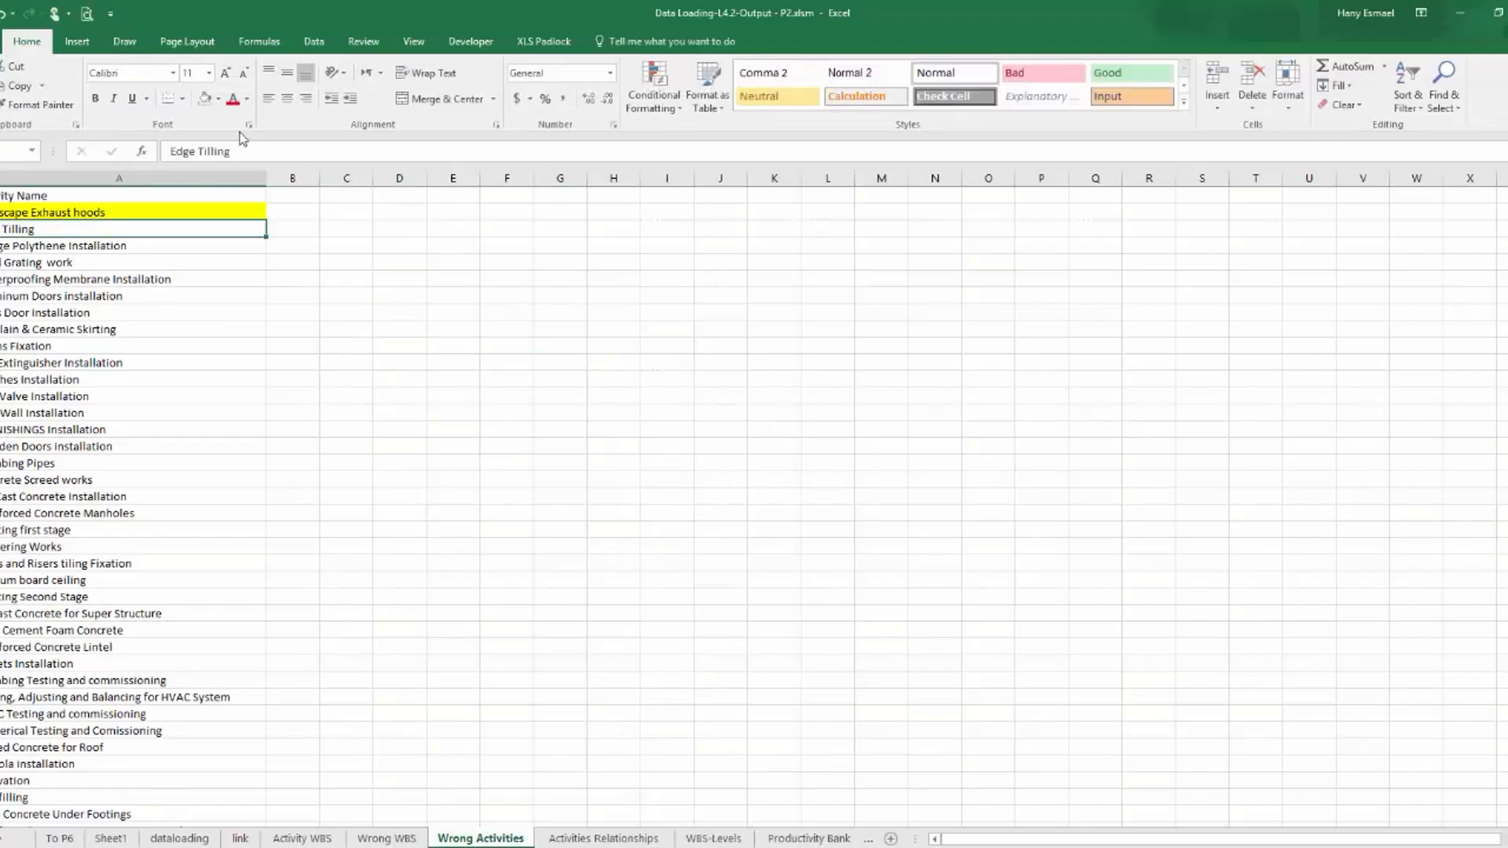
click(218, 99)
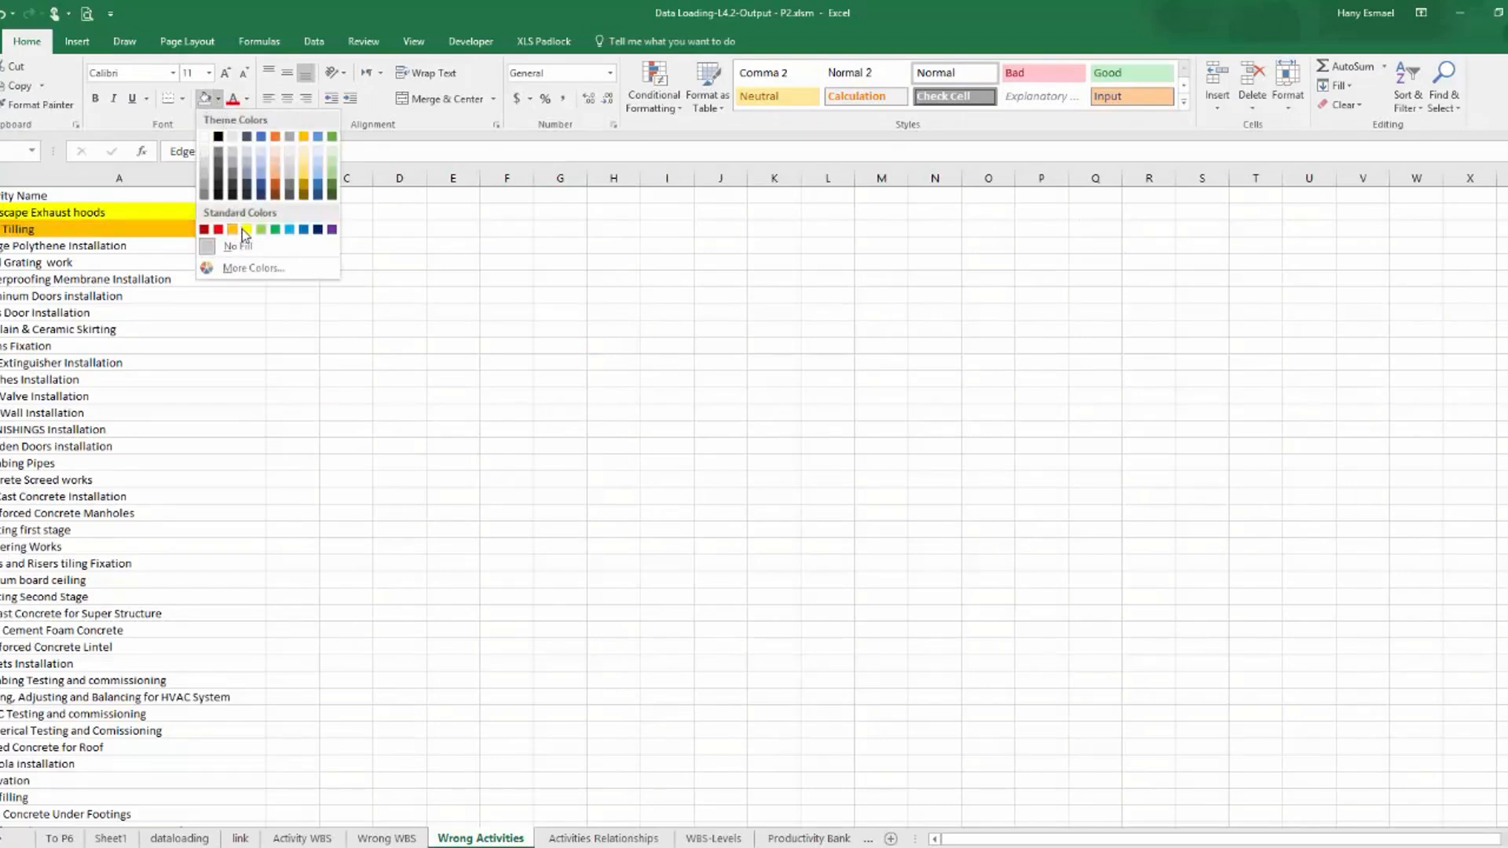
click(246, 233)
click(101, 245)
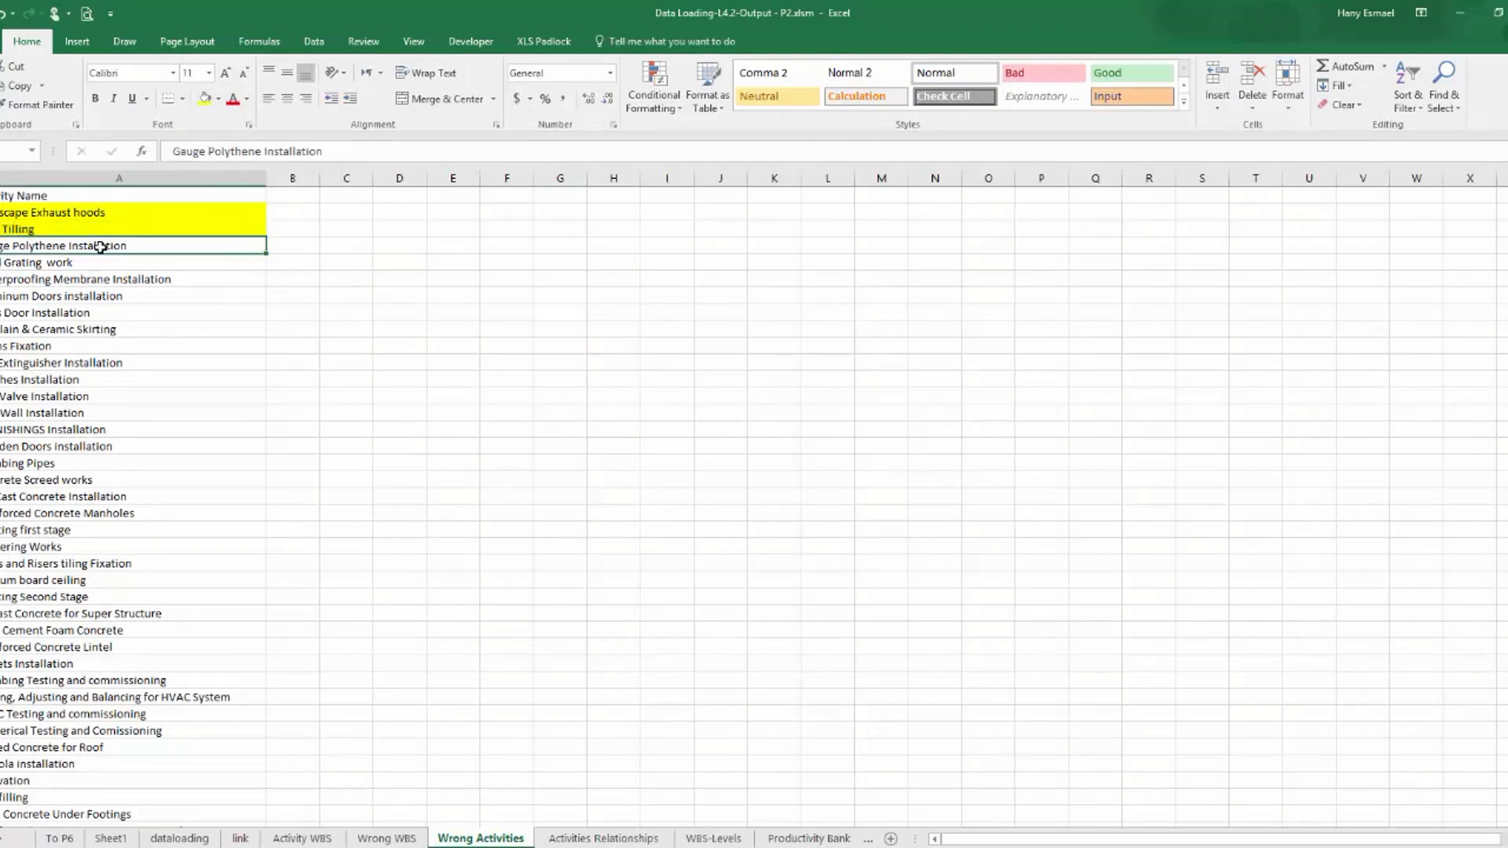
Review the activity IDs, names and durations on the Wrong WBS sheet and the empty column beside them.
click(374, 841)
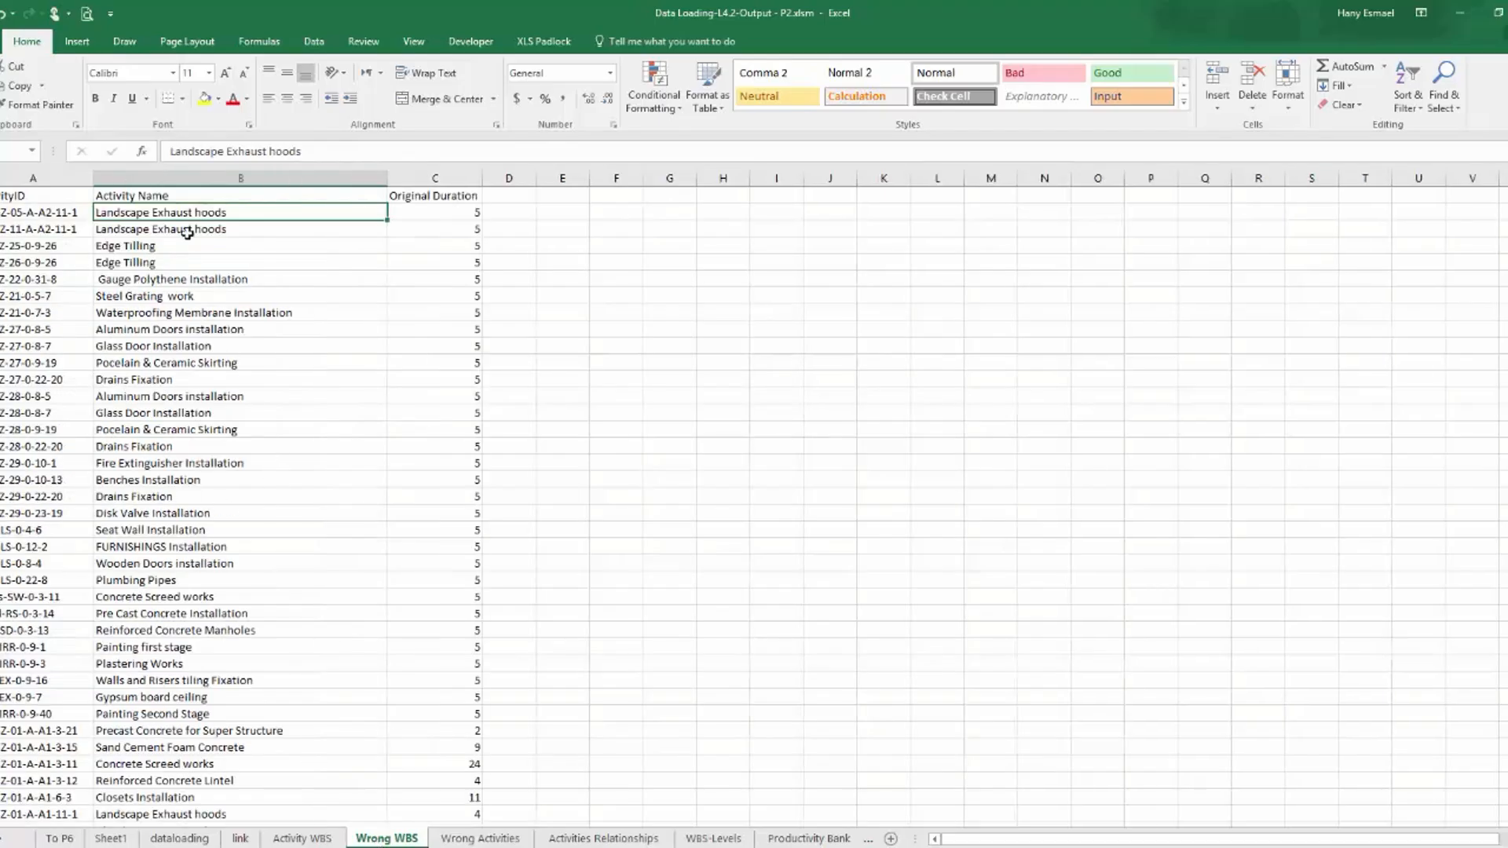
scroll(186, 552, down, 20)
scroll(187, 553, up, 20)
click(52, 180)
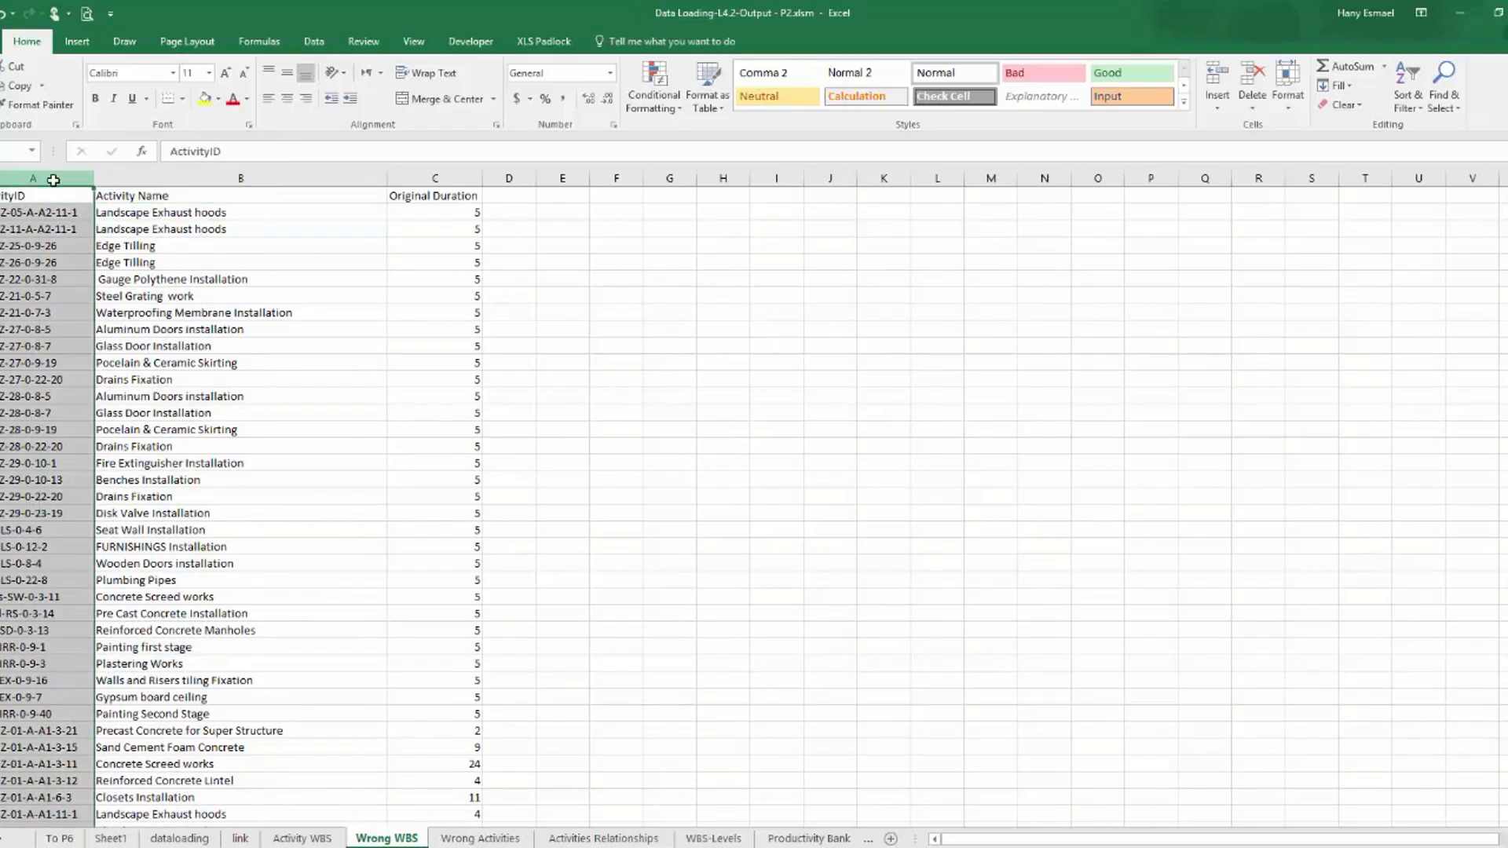
click(528, 178)
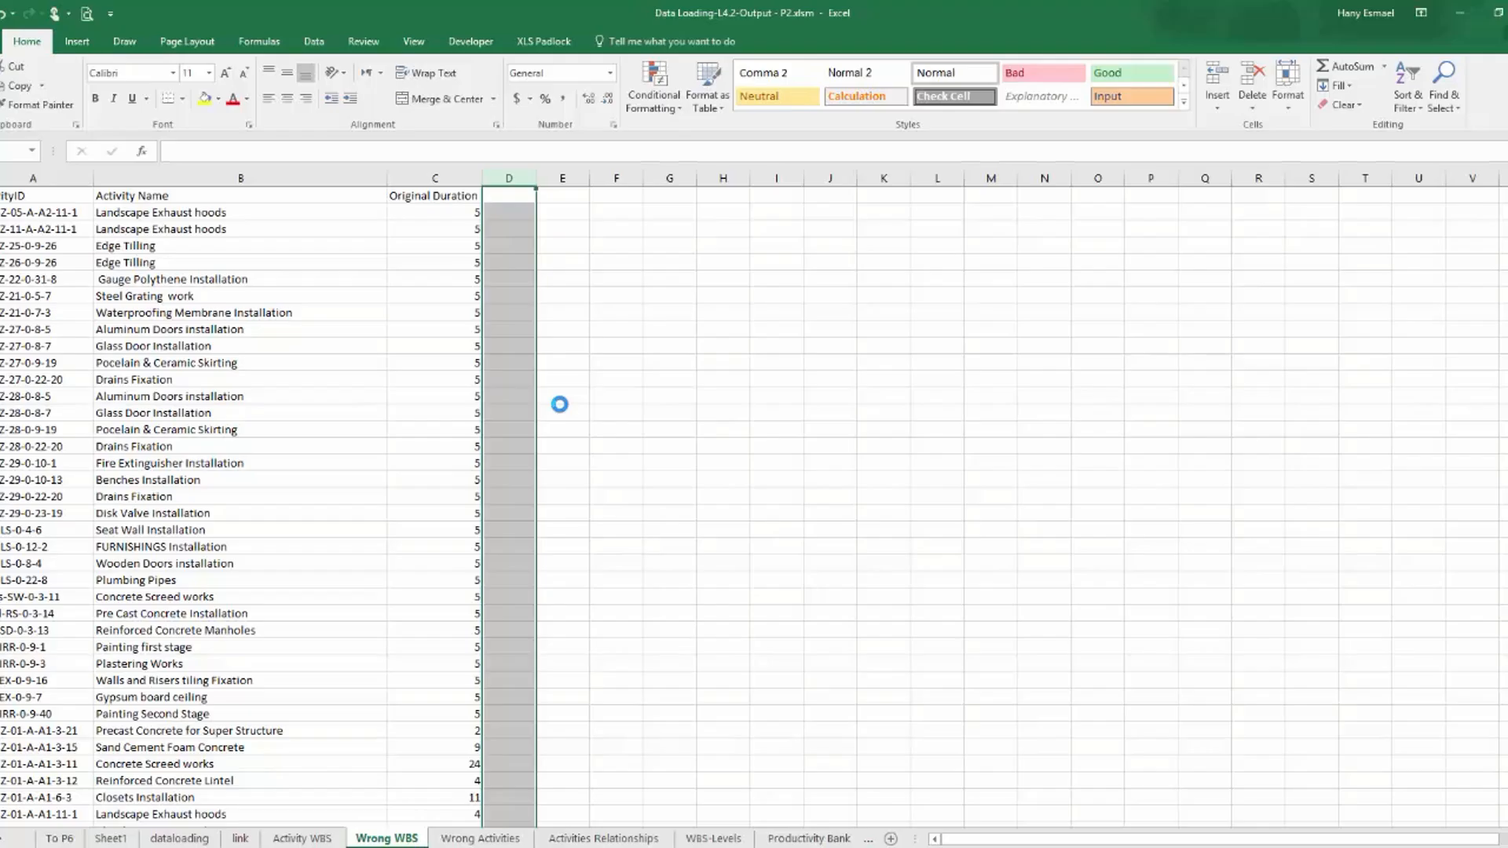
Return to the Wrong Activities sheet, and switch to Primavera P6 to review the activities under their WBS groups.
click(480, 838)
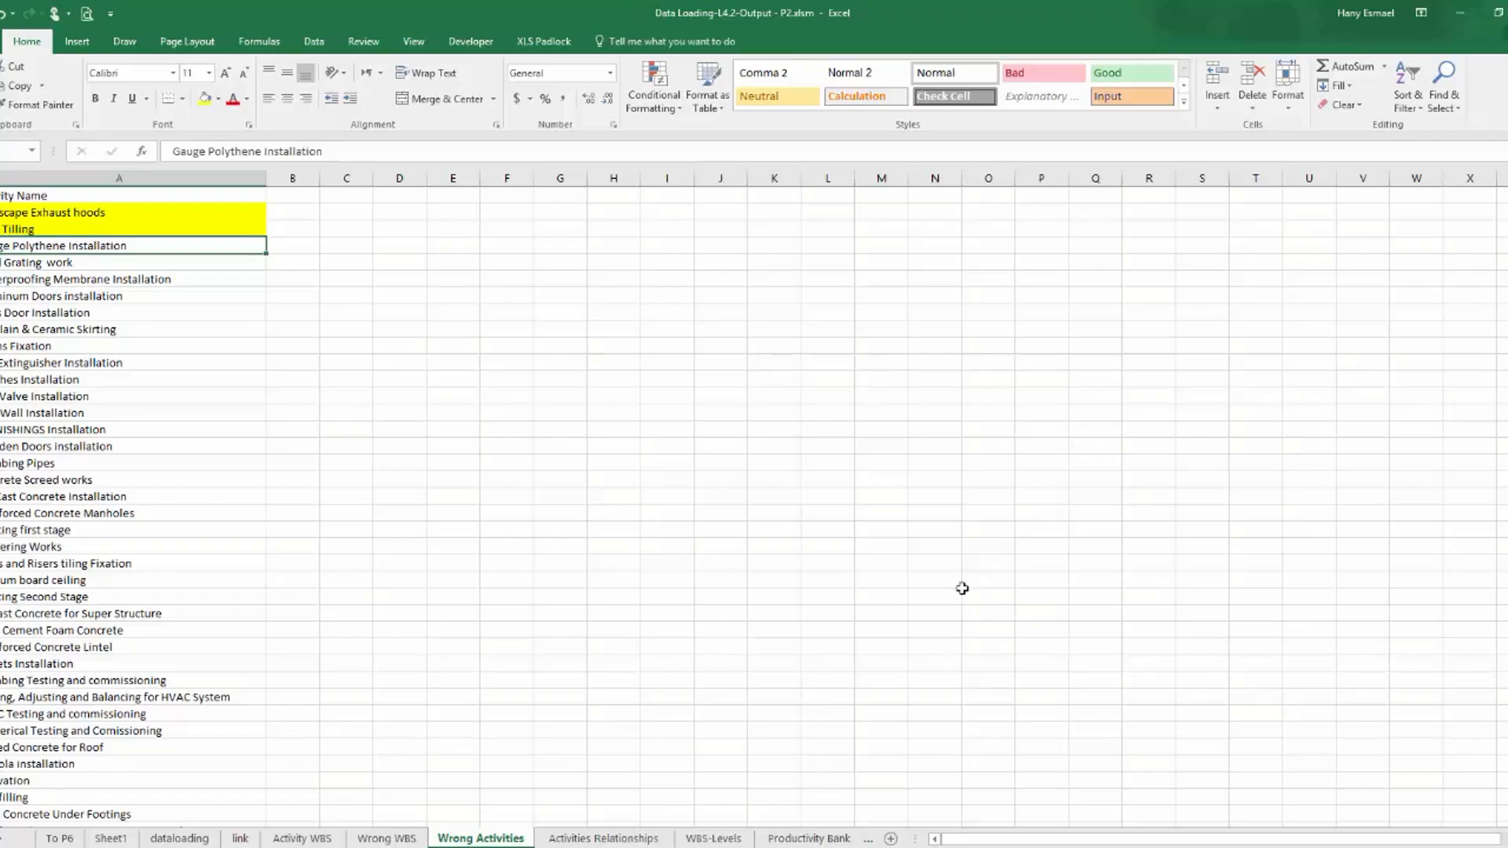
click(471, 847)
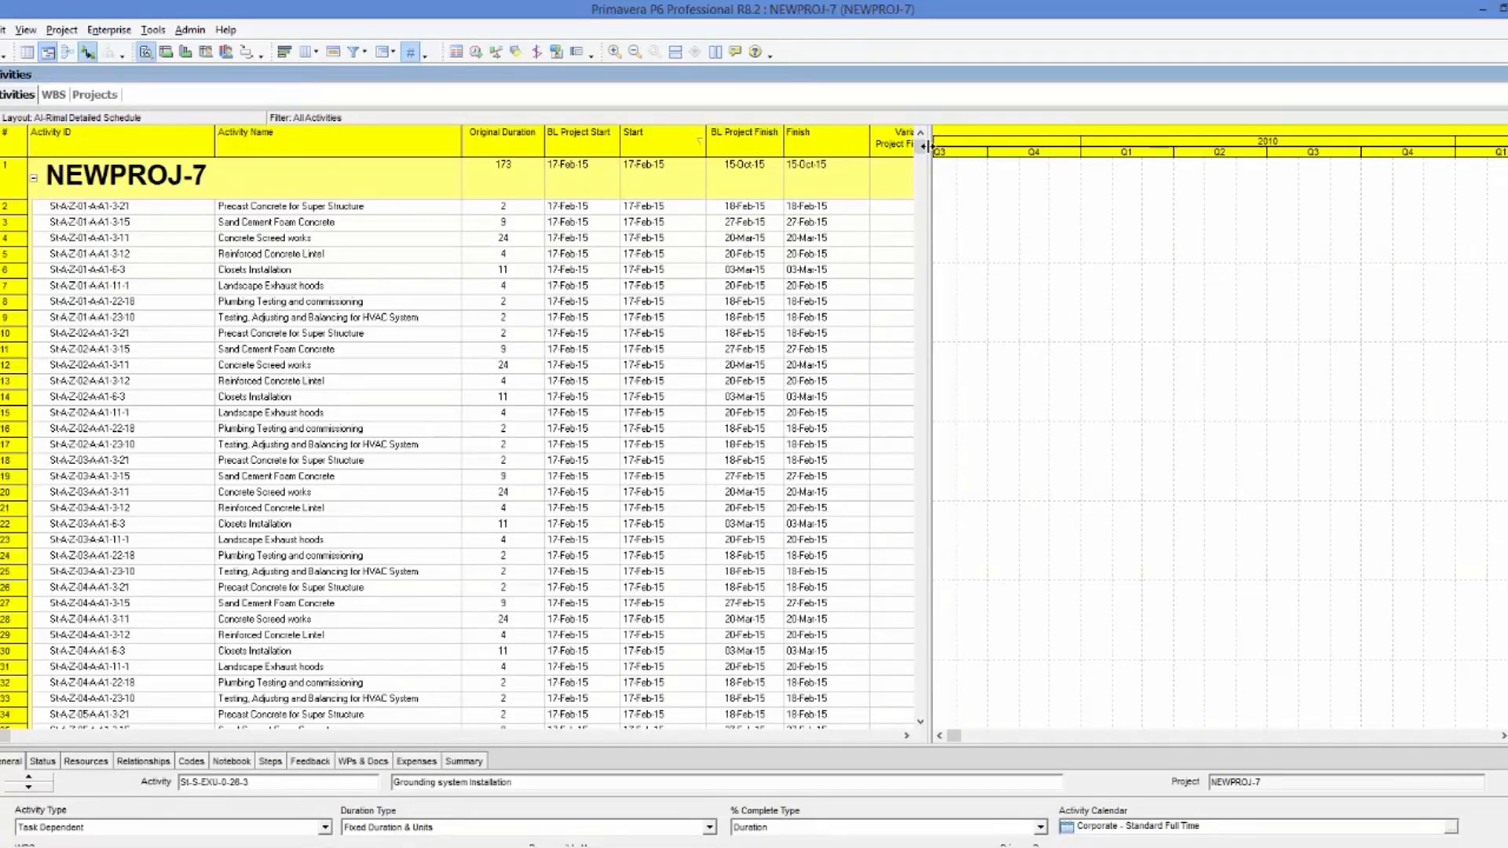
scroll(894, 529, down, 20)
scroll(894, 529, down, 20)
drag(916, 702, 902, 328)
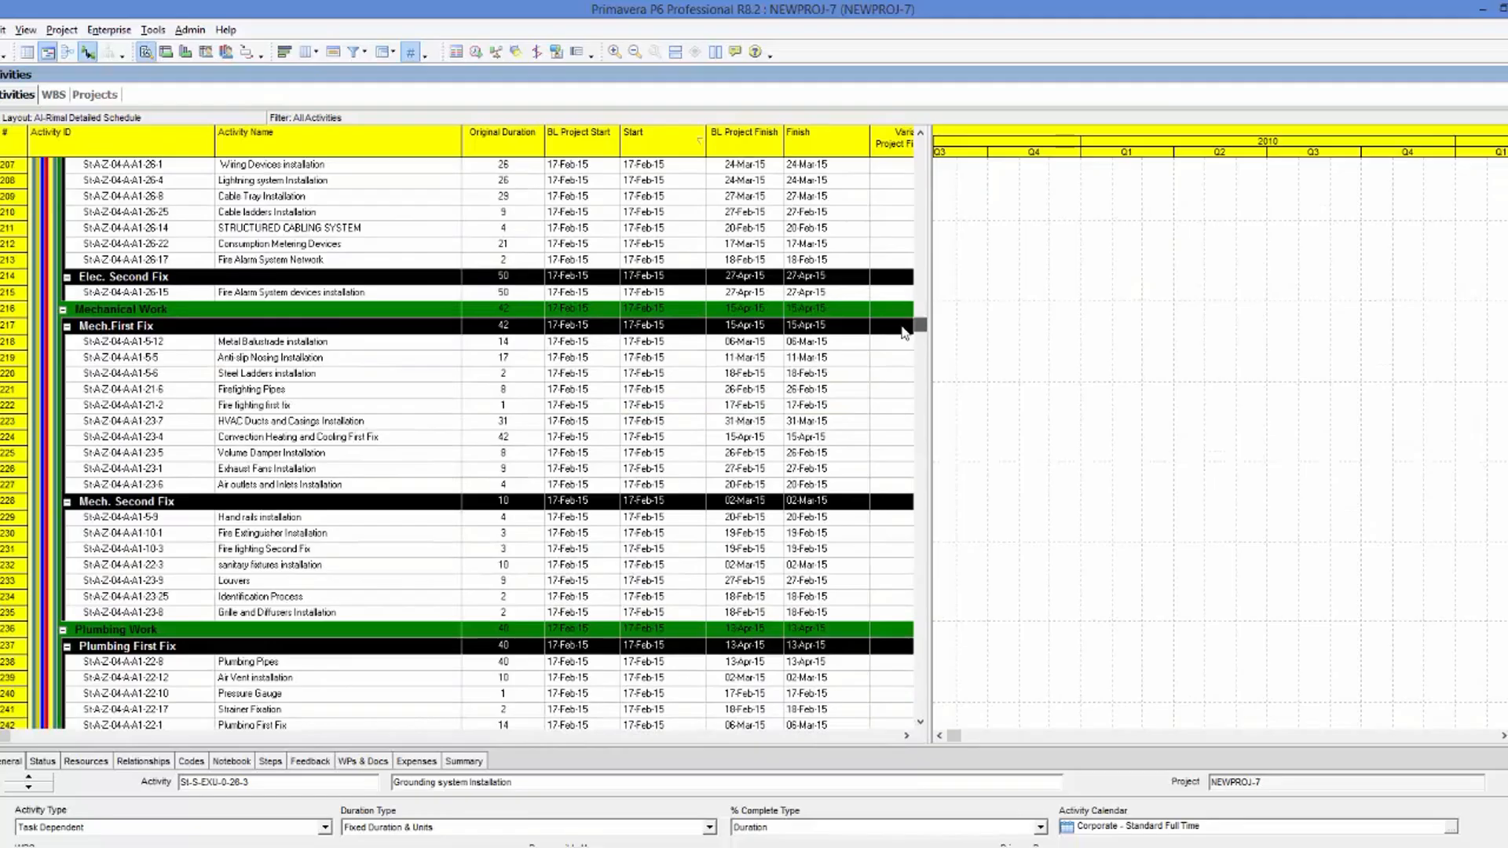
drag(904, 332, 923, 262)
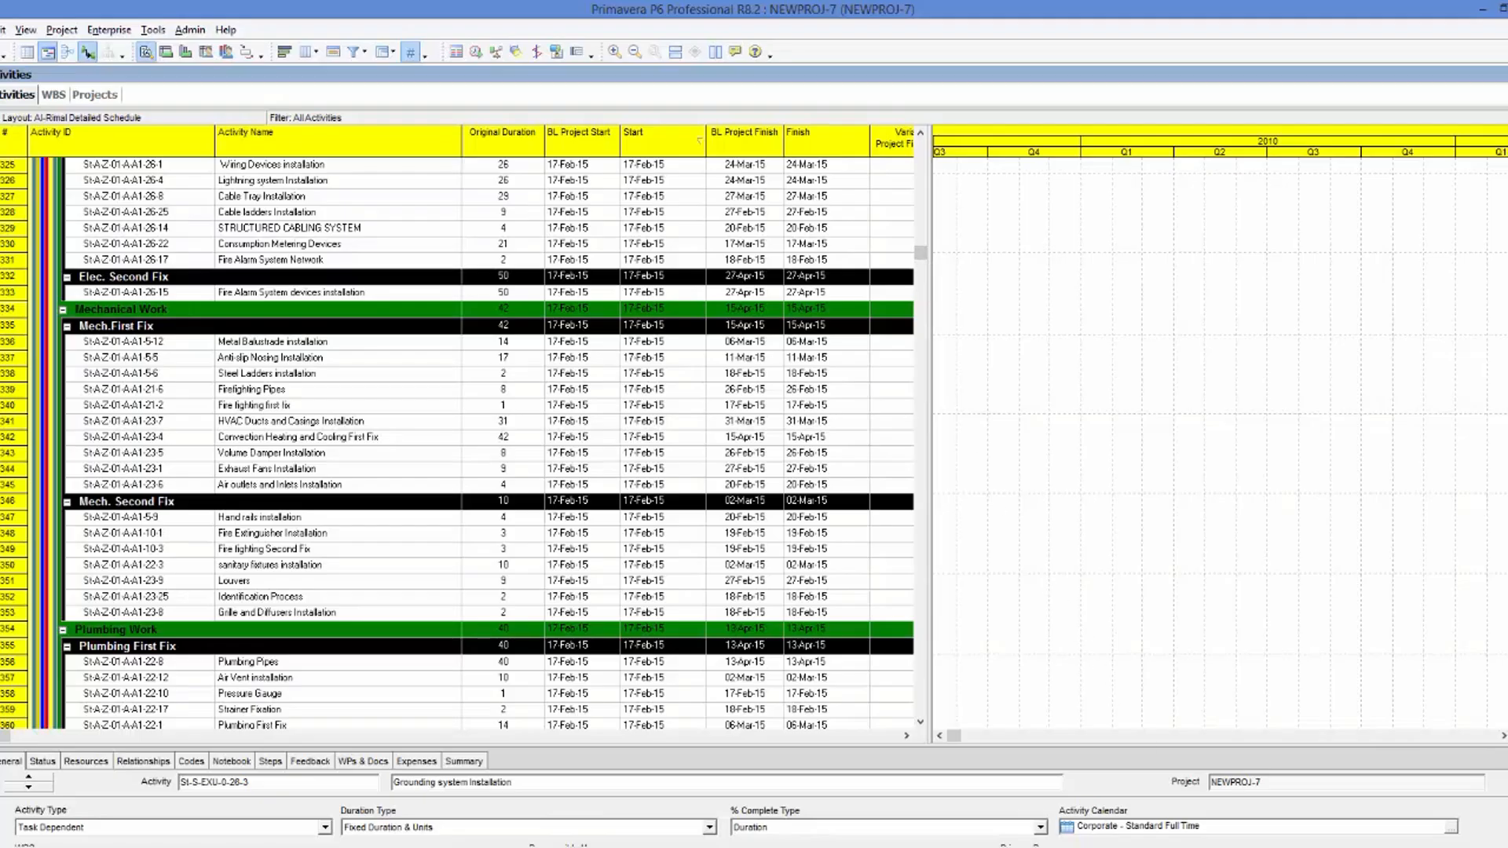
In Excel's Activities Relationships sheet, examine both predecessors of Plain Concrete Under Slab on Grade.
click(1146, 847)
click(1476, 805)
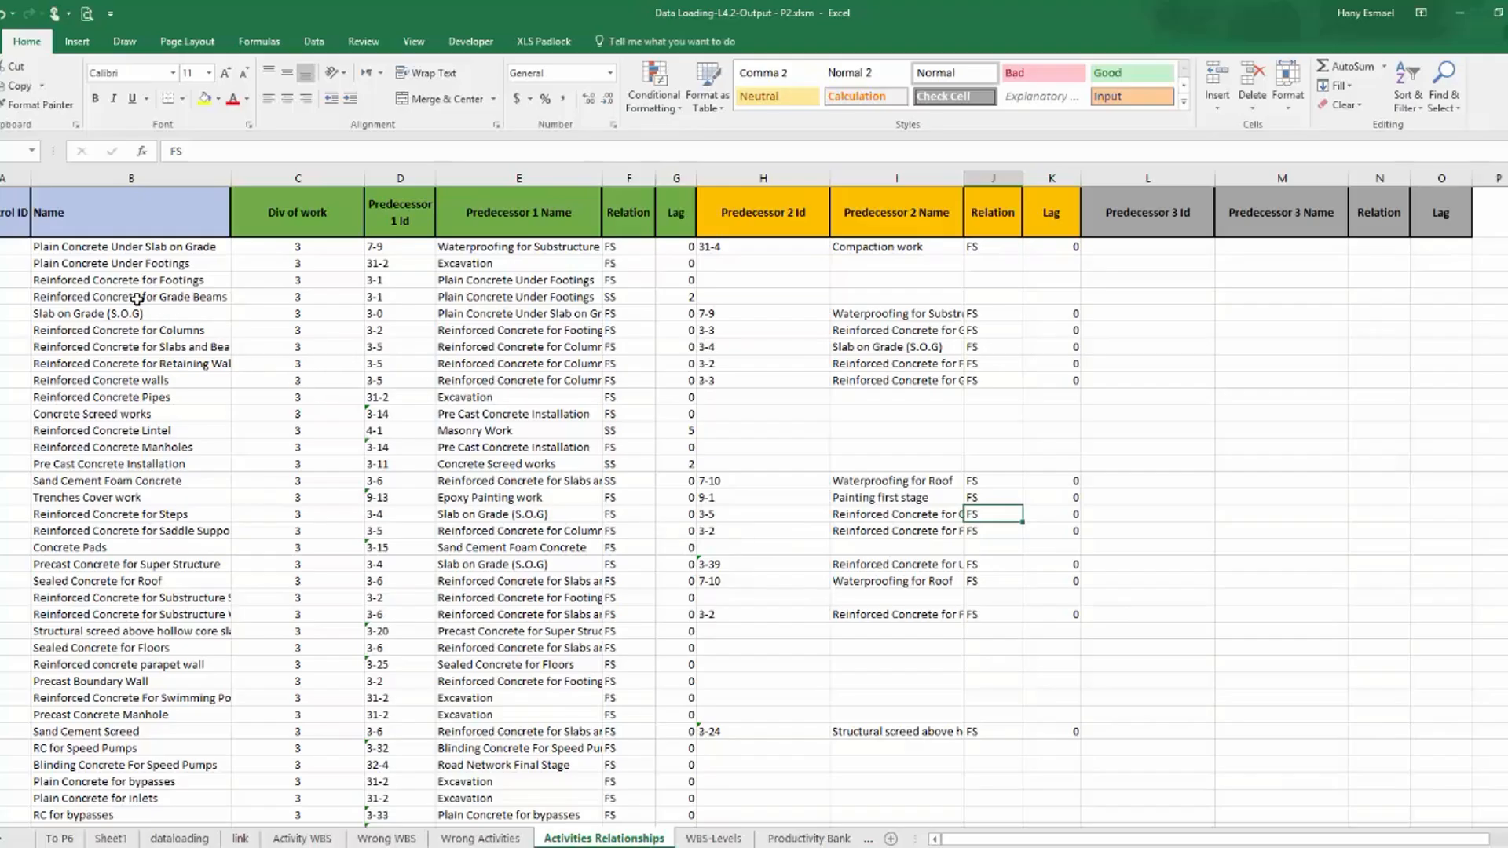
click(67, 250)
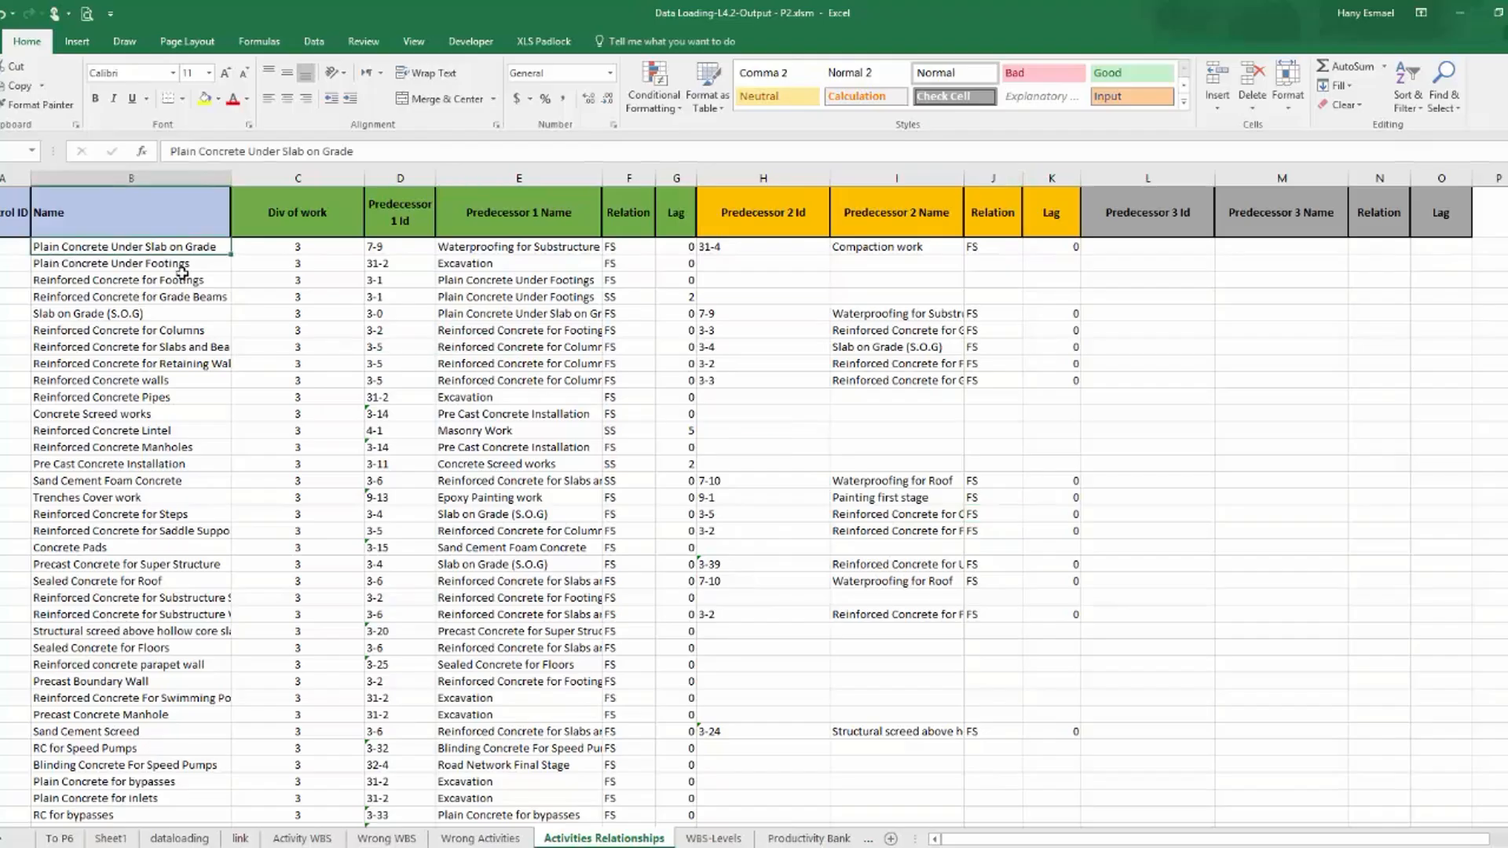
click(402, 250)
click(532, 248)
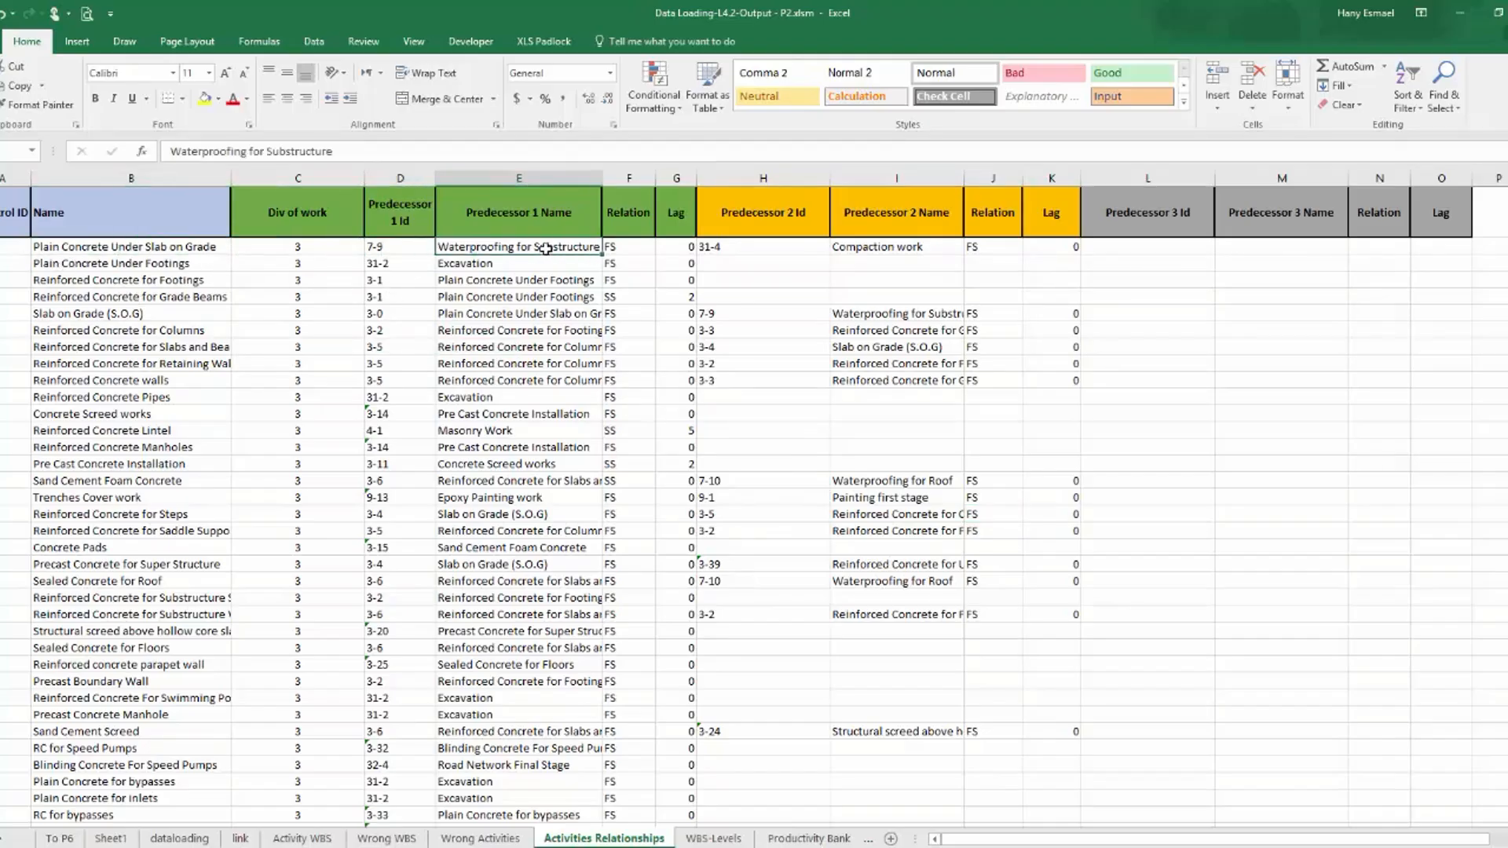
click(821, 246)
click(870, 246)
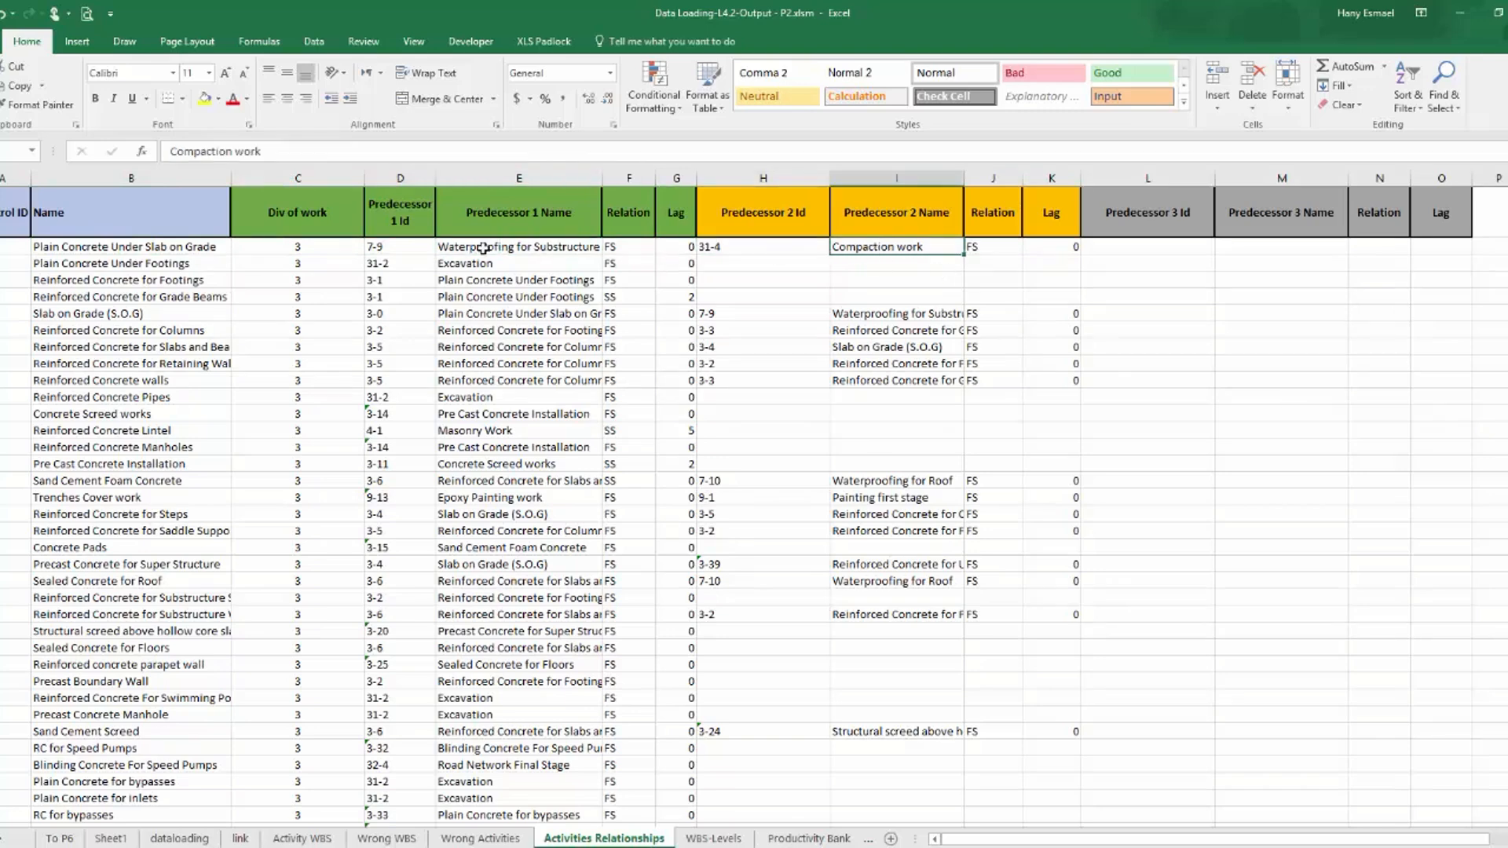
Examine the relation type and lag linking Plain Concrete Under Slab on Grade to its first predecessor.
click(165, 252)
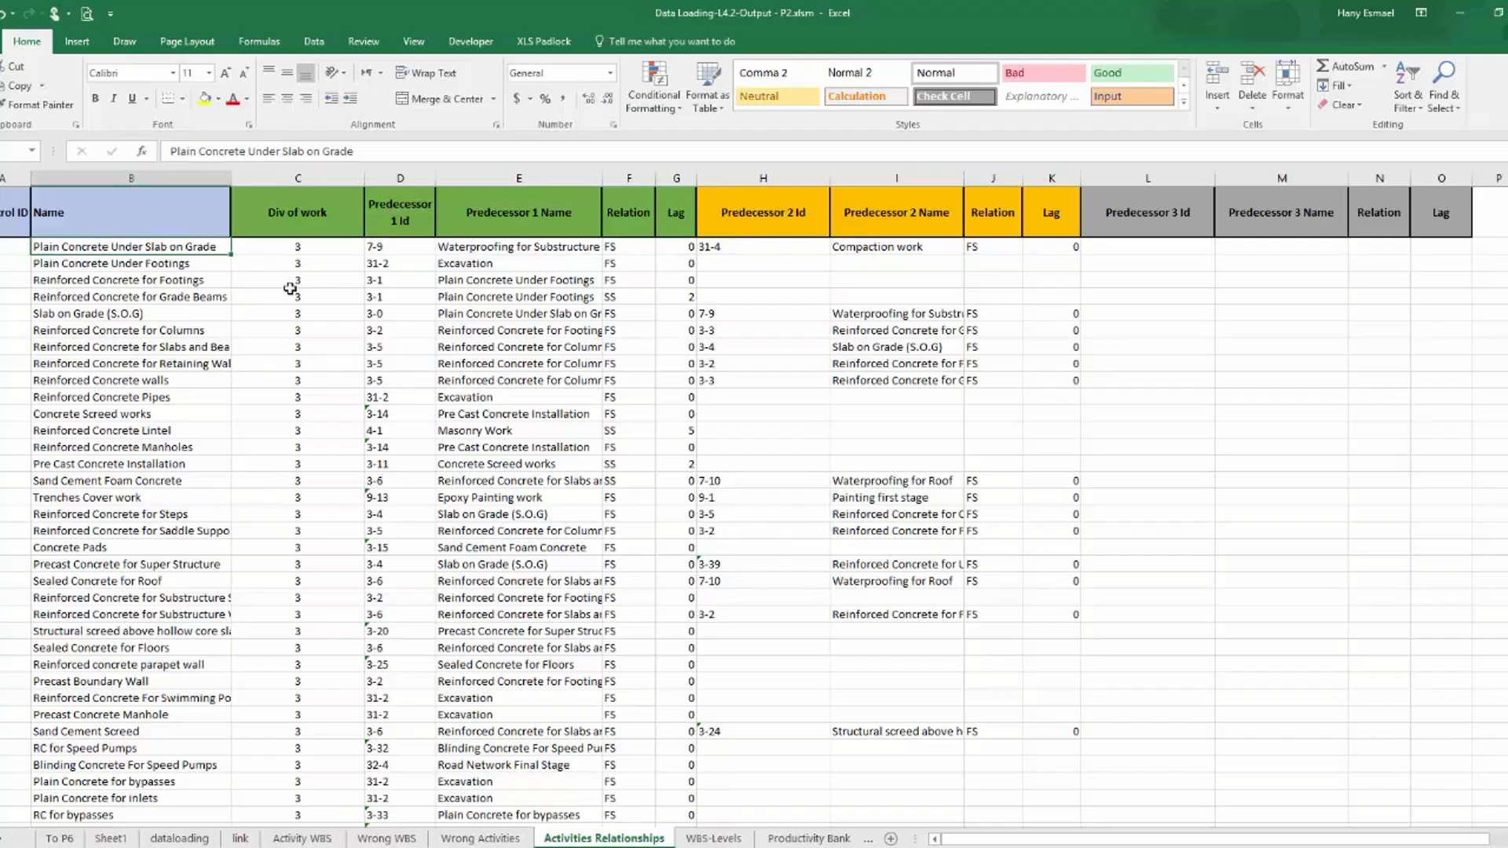
click(504, 248)
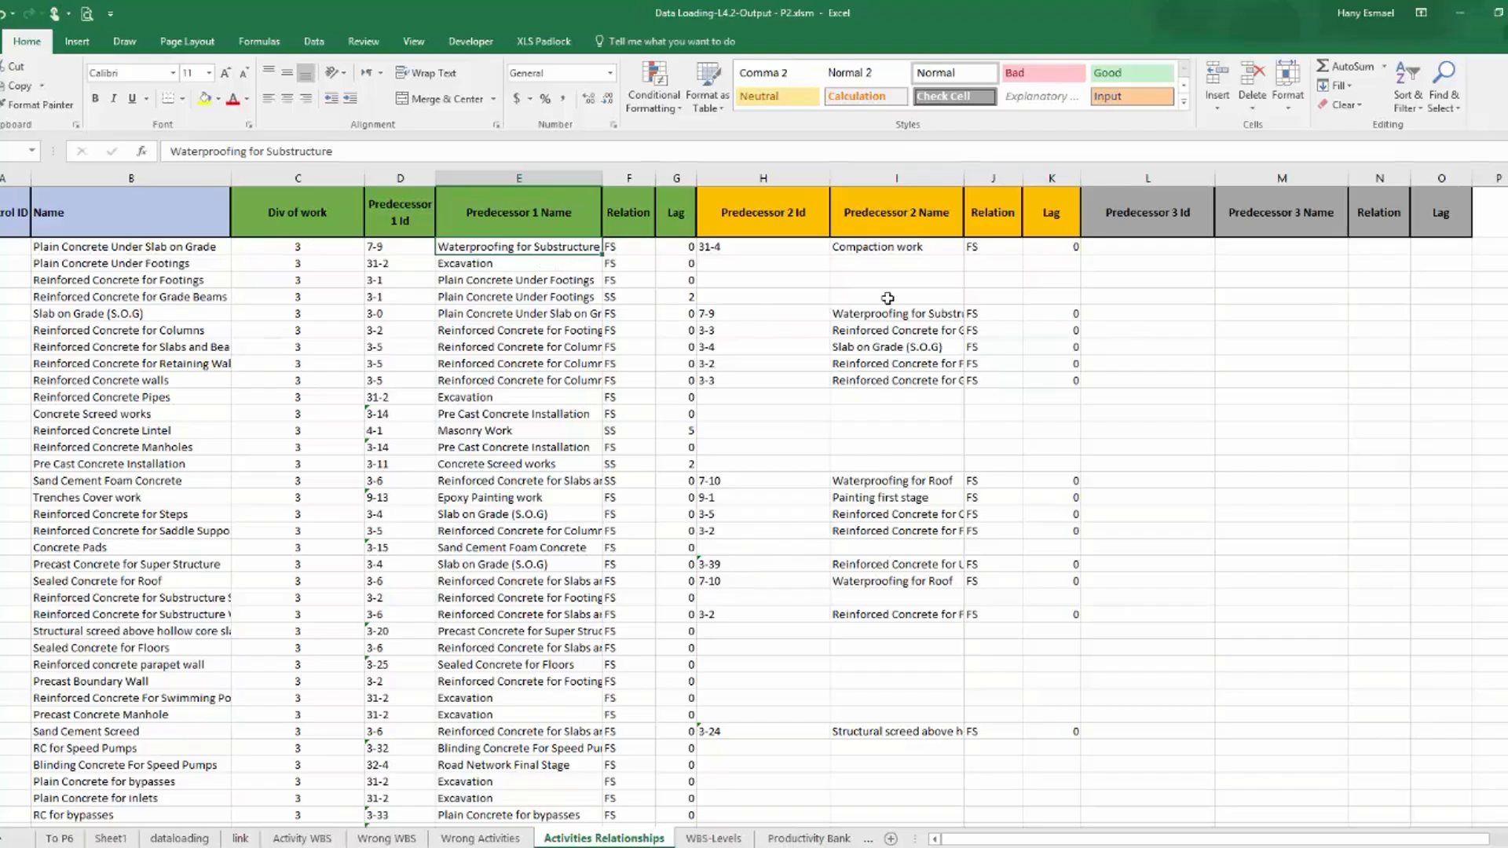
click(768, 251)
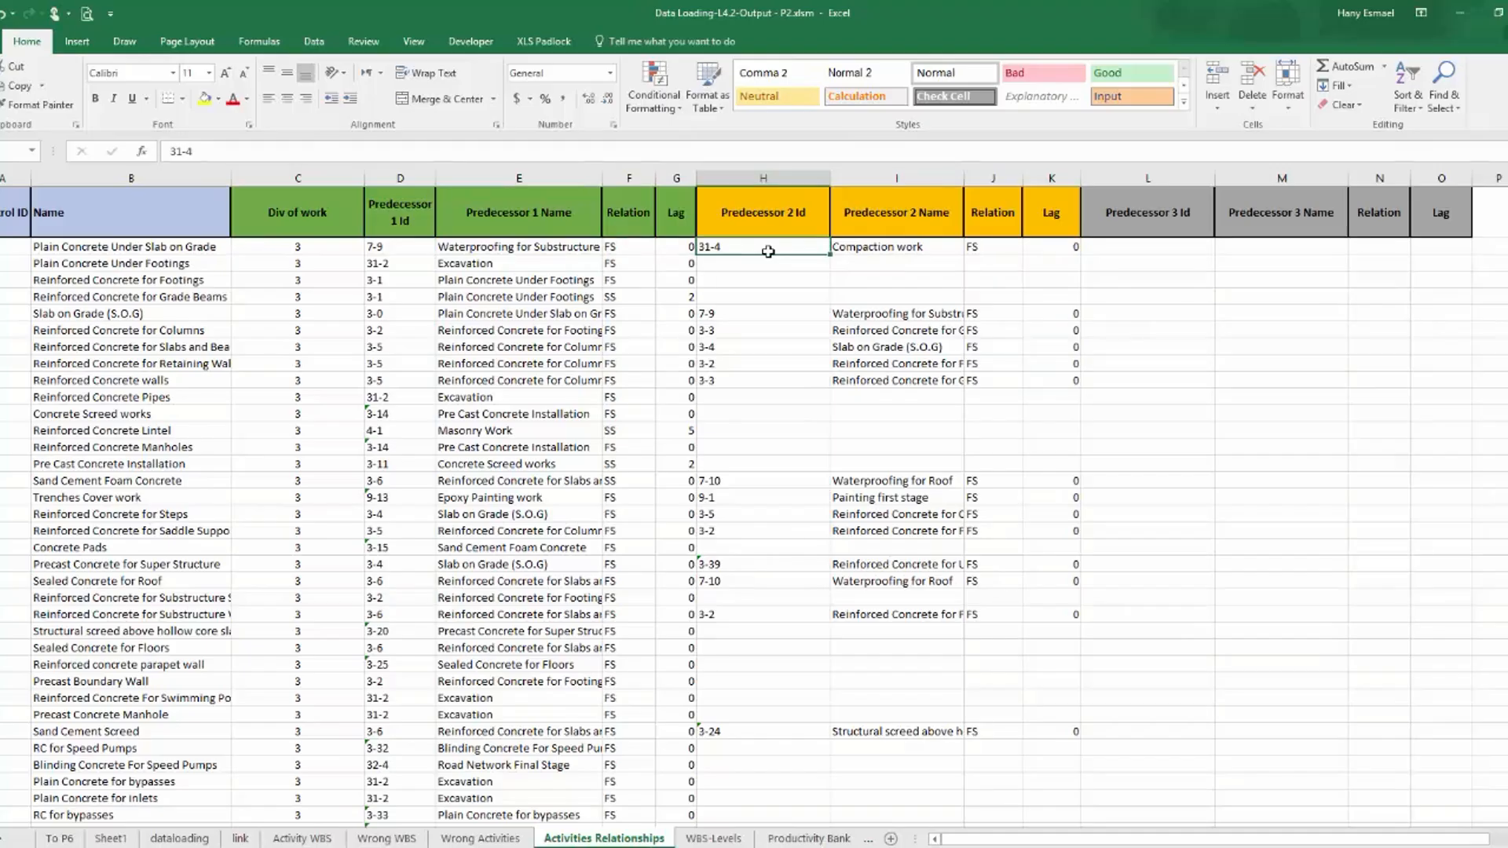
click(633, 249)
click(681, 250)
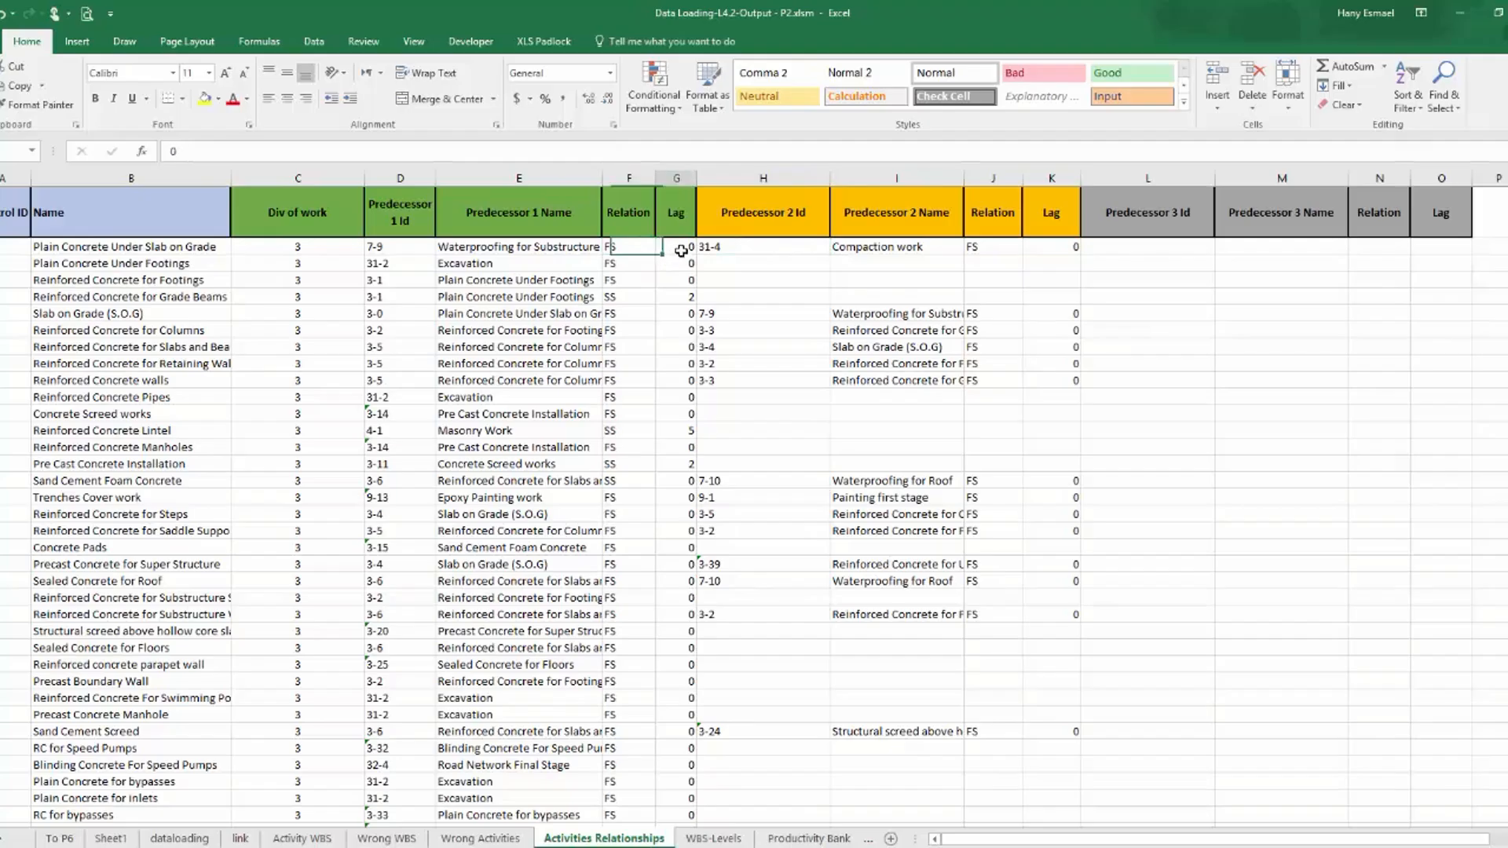
Examine the relation type and lag of Plain Concrete Under Slab on Grade's second predecessor, and review the relationships of the remaining activities.
click(1013, 246)
click(1060, 248)
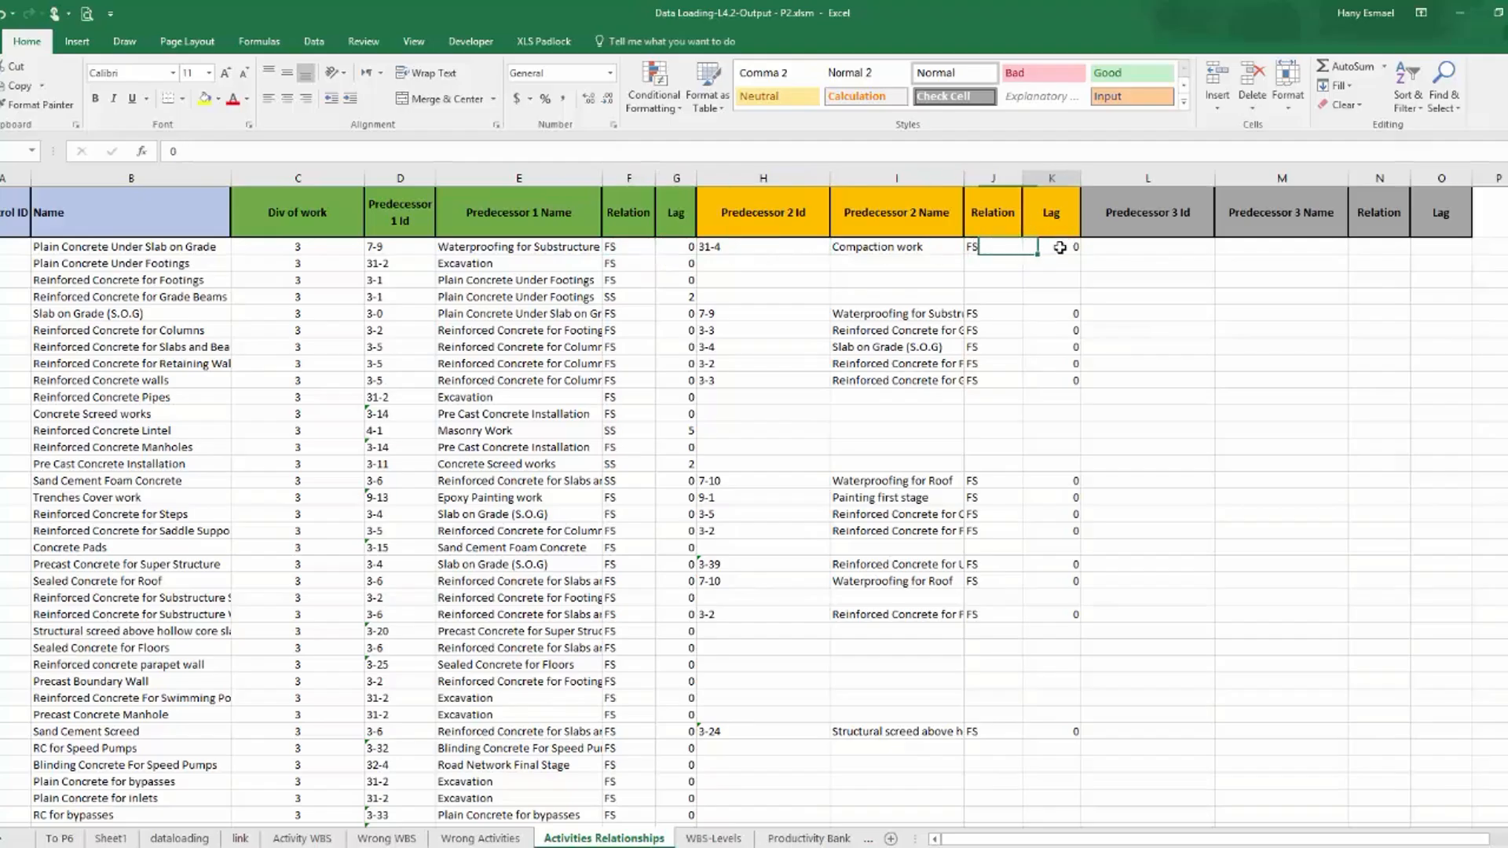
scroll(431, 426, down, 2)
scroll(445, 427, up, 2)
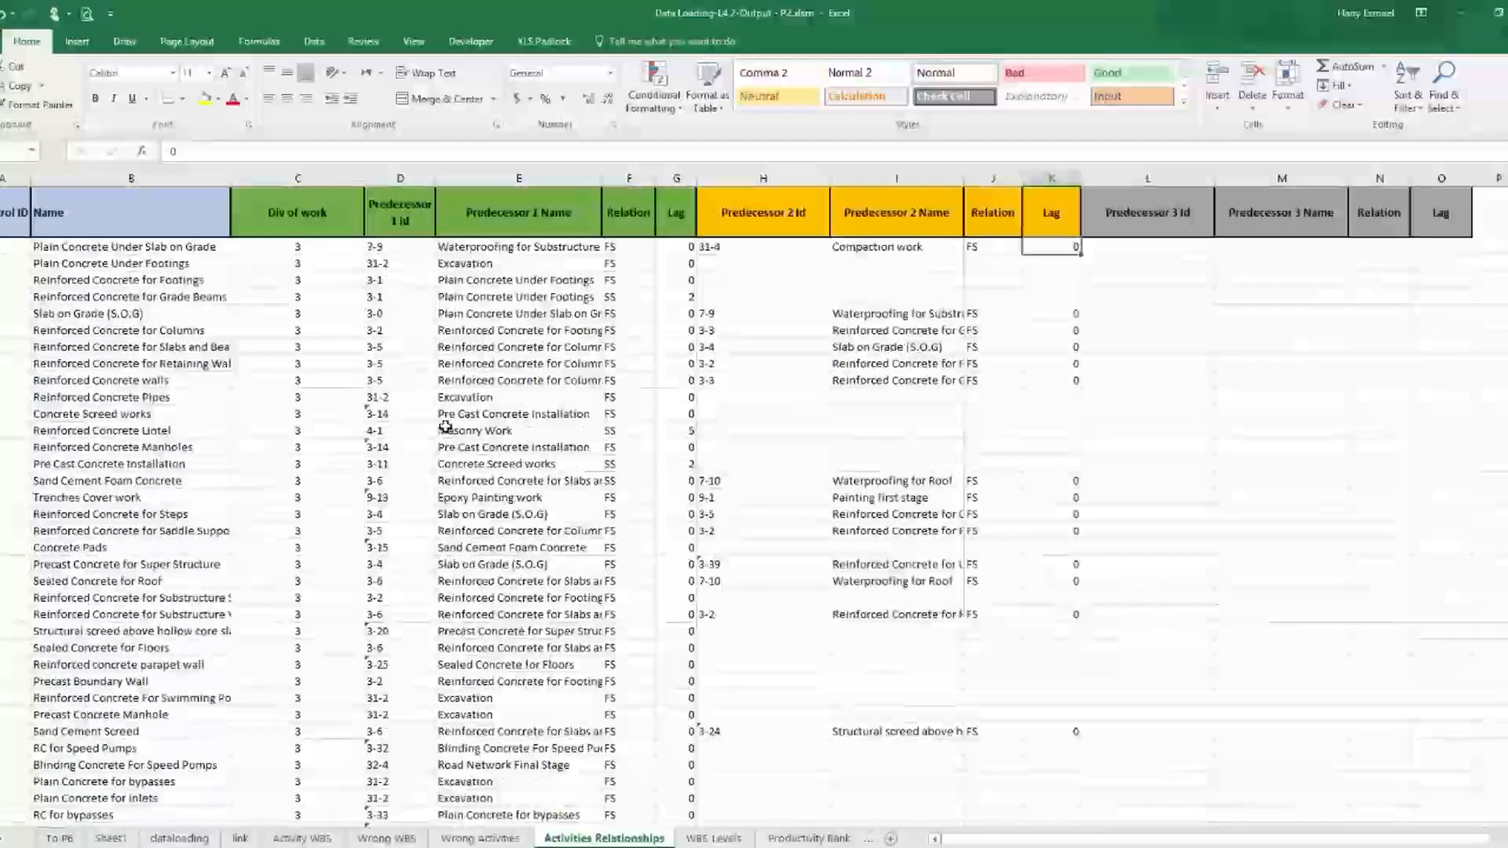
scroll(445, 428, down, 10)
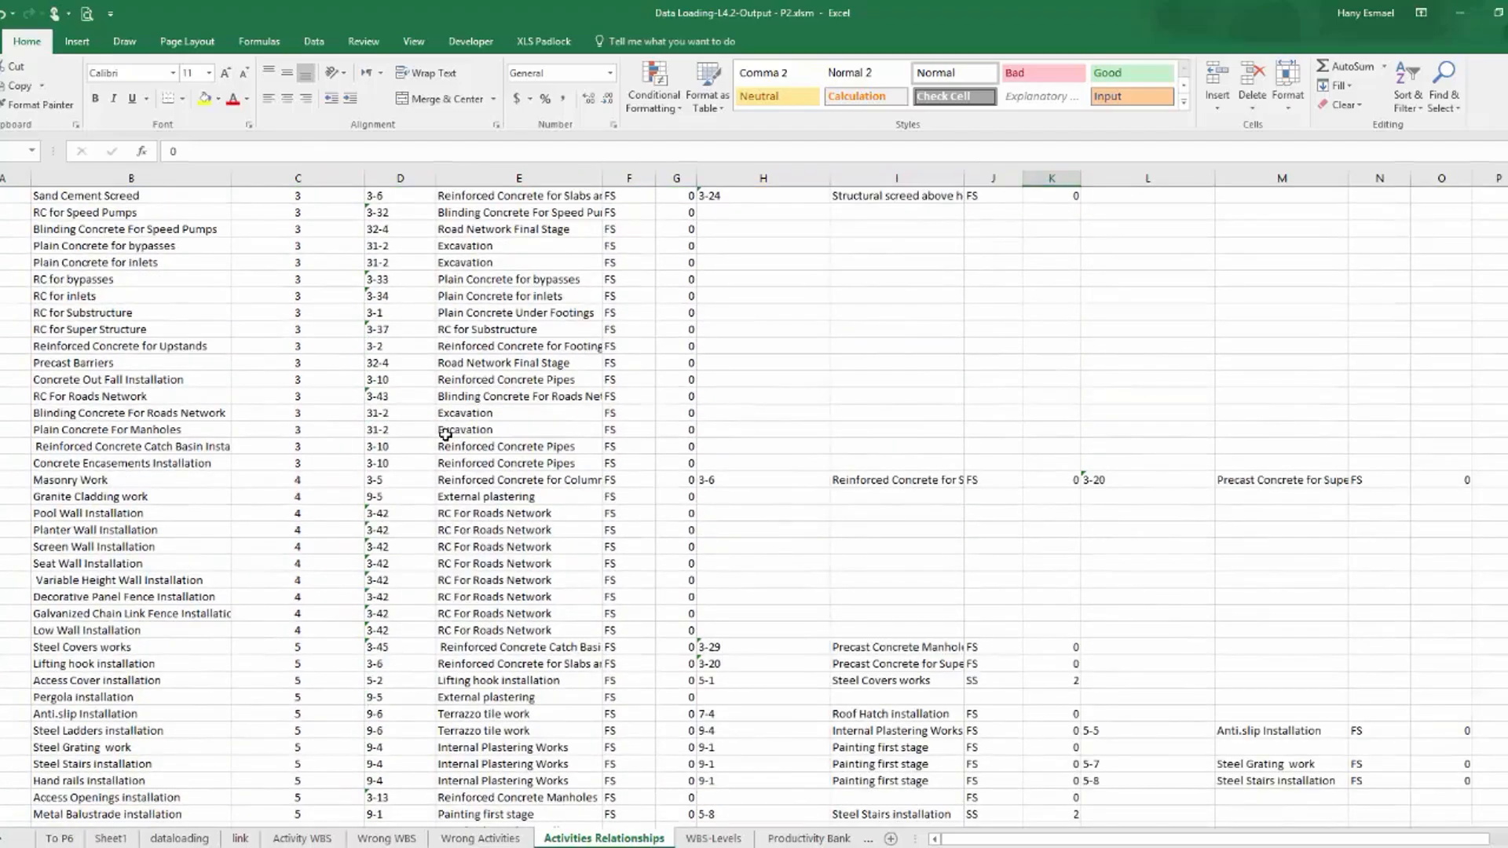
scroll(445, 435, down, 18)
scroll(446, 435, down, 20)
scroll(445, 435, down, 20)
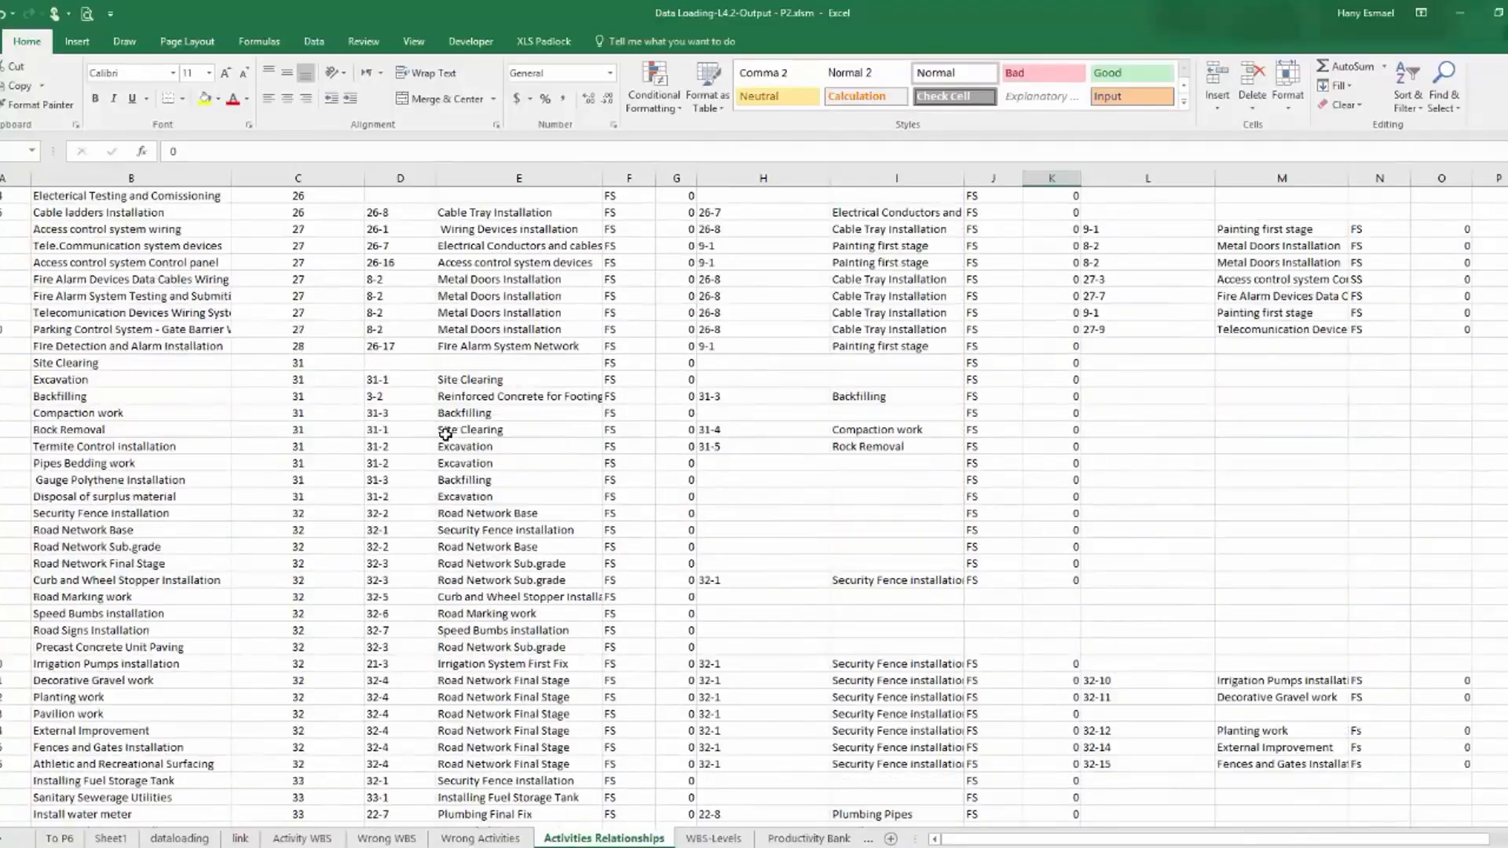
scroll(446, 434, down, 7)
scroll(445, 434, up, 8)
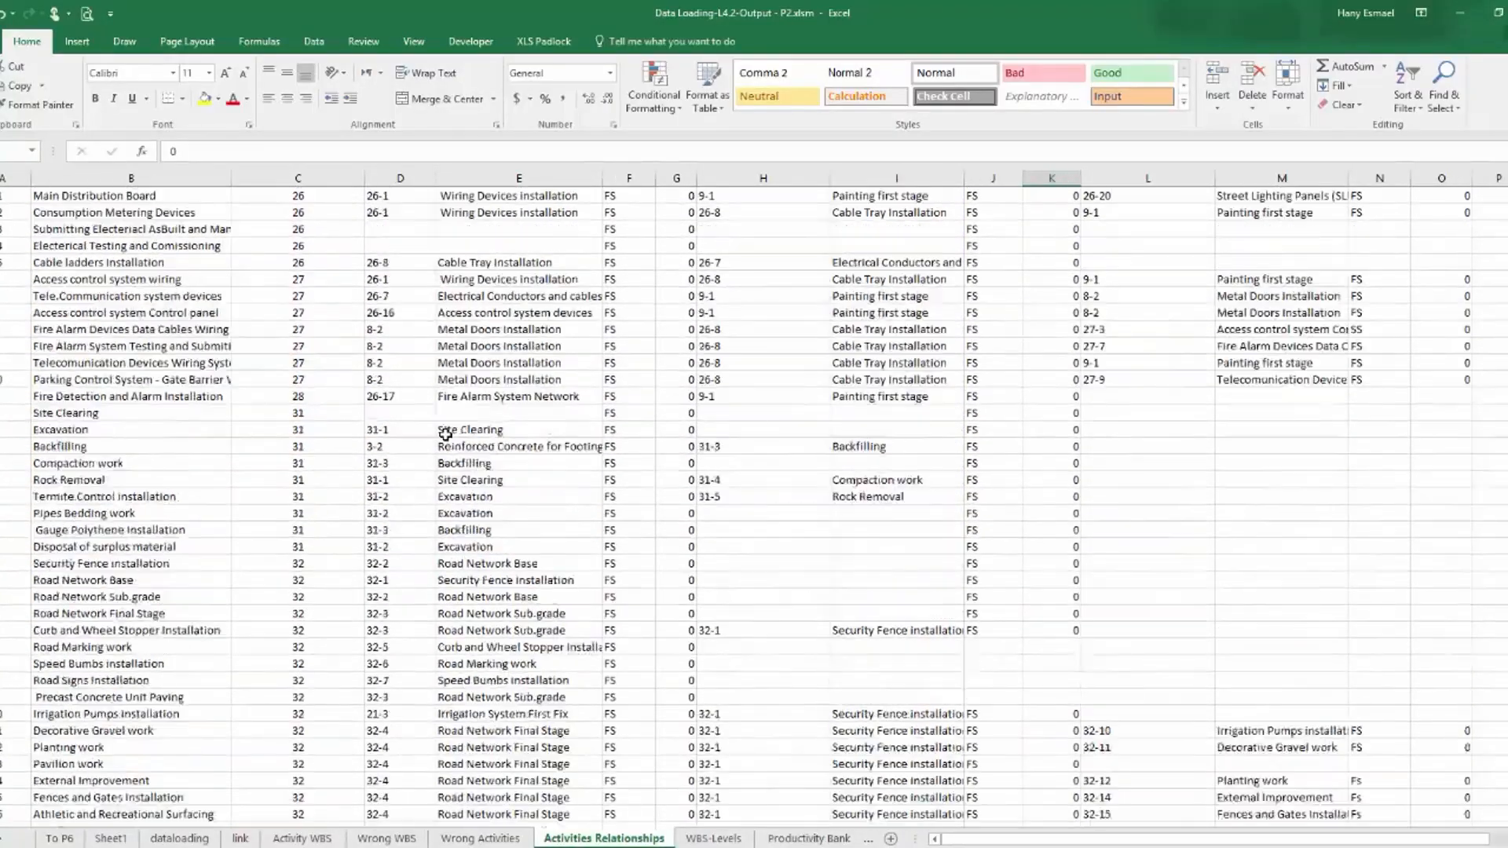
scroll(446, 434, up, 12)
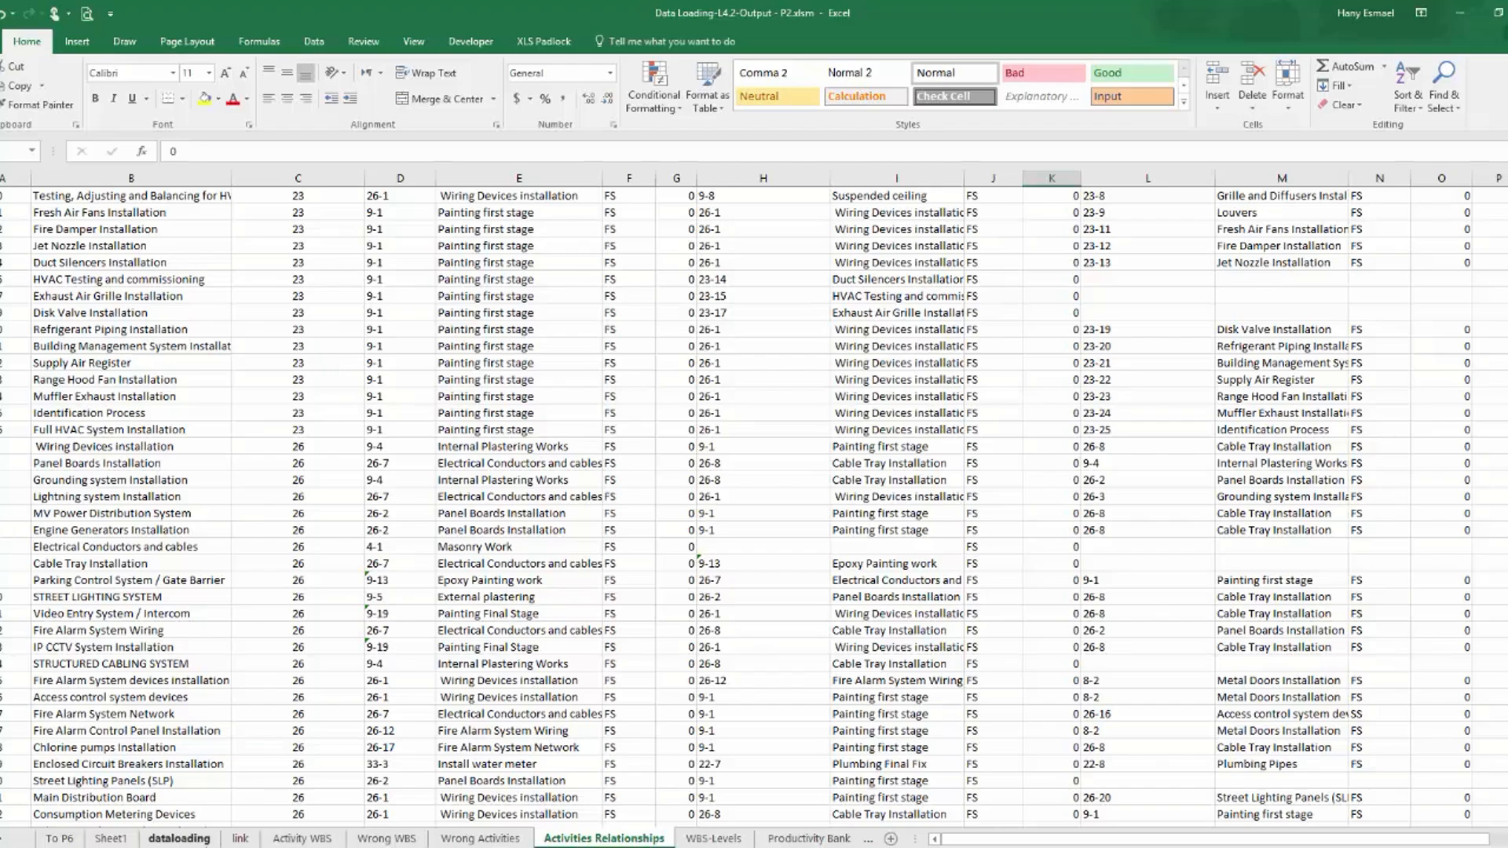
Clear the active filter on the dataloading sheet's table so that all rows are listed.
click(179, 838)
click(973, 303)
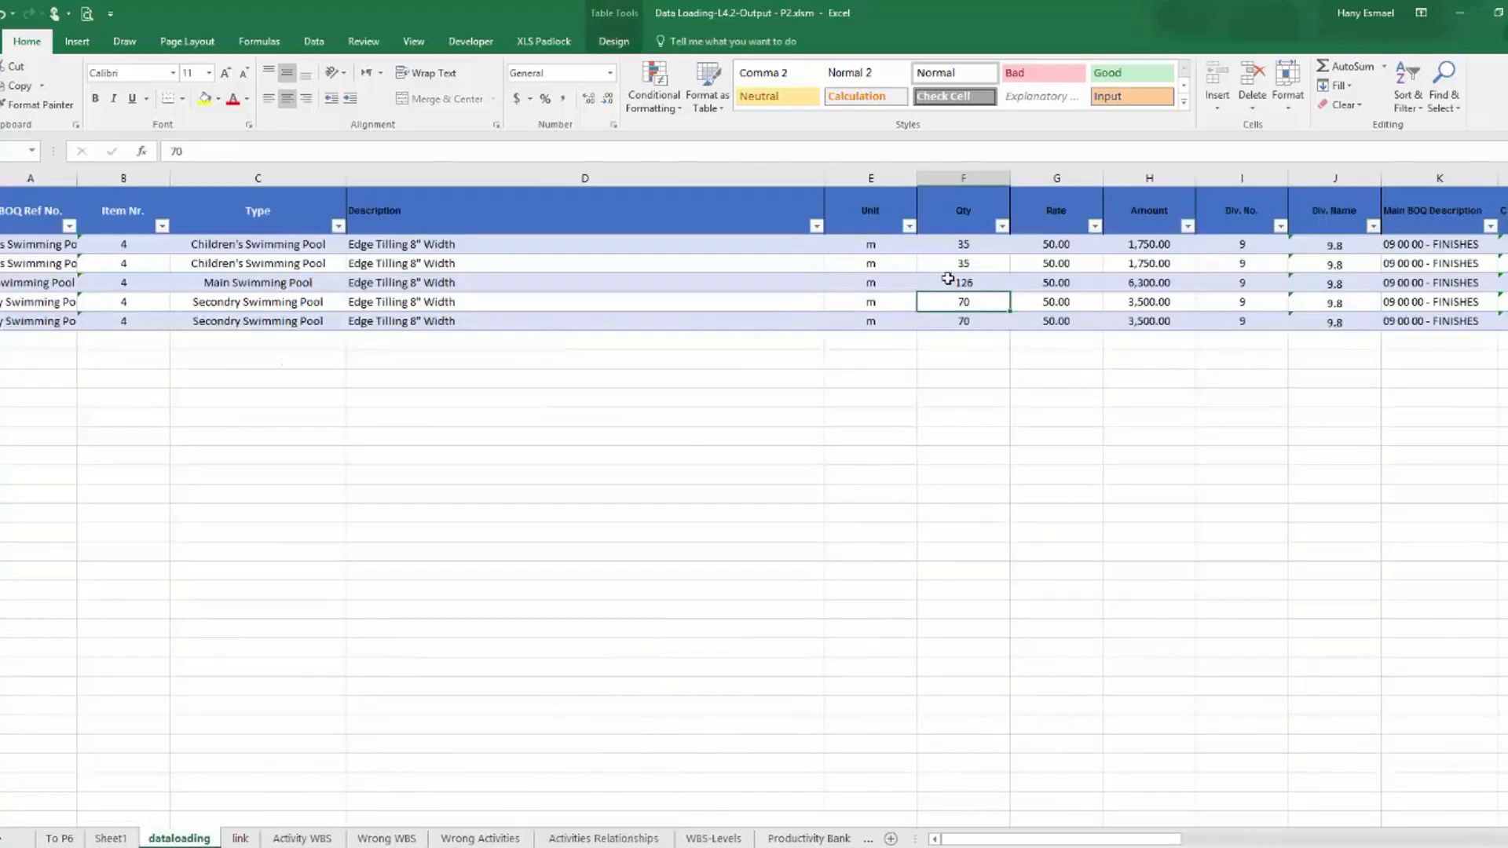
click(313, 41)
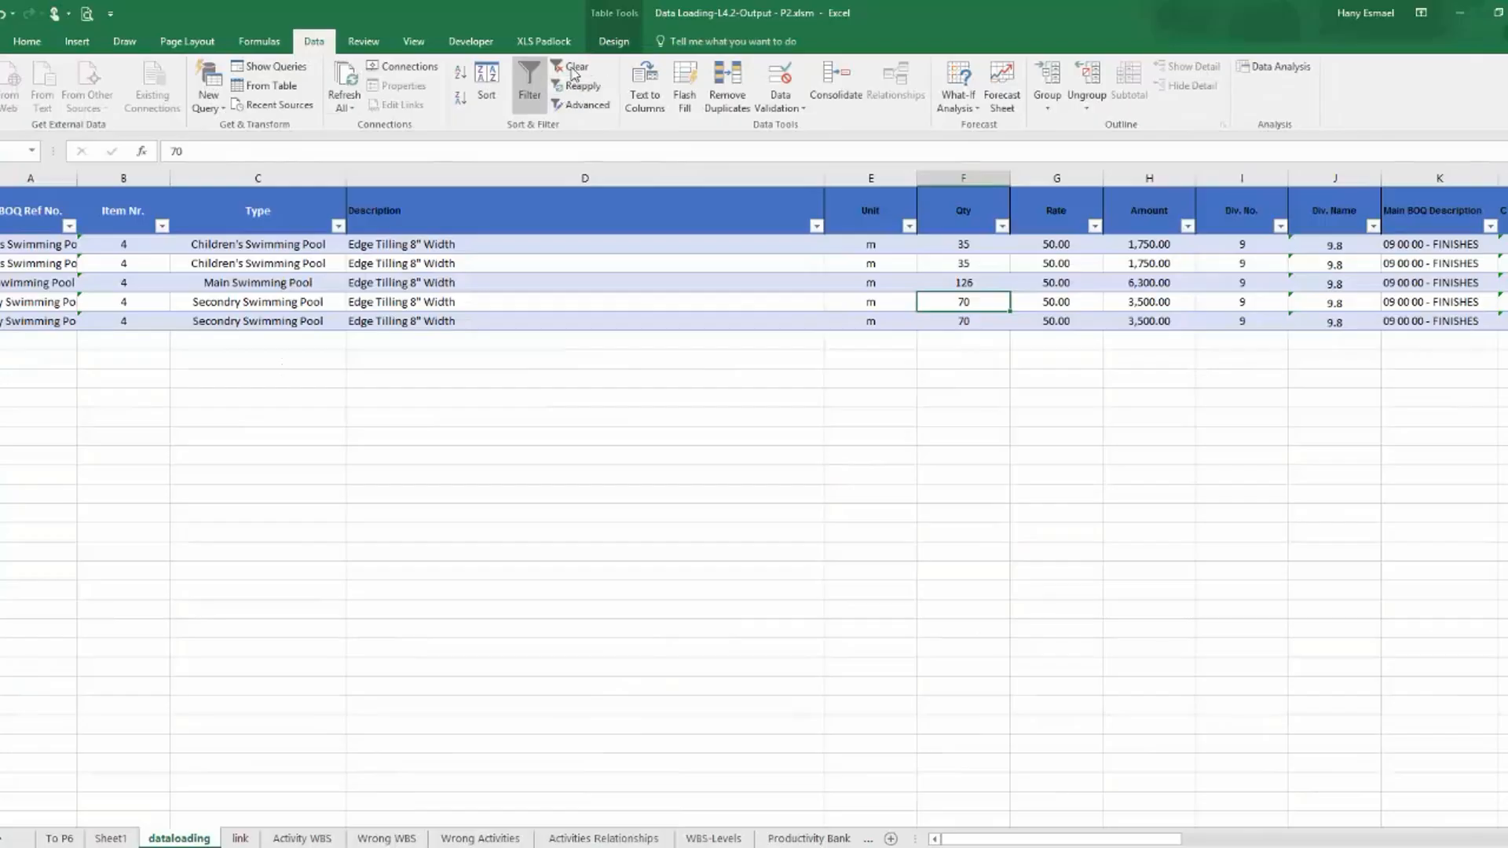
click(576, 66)
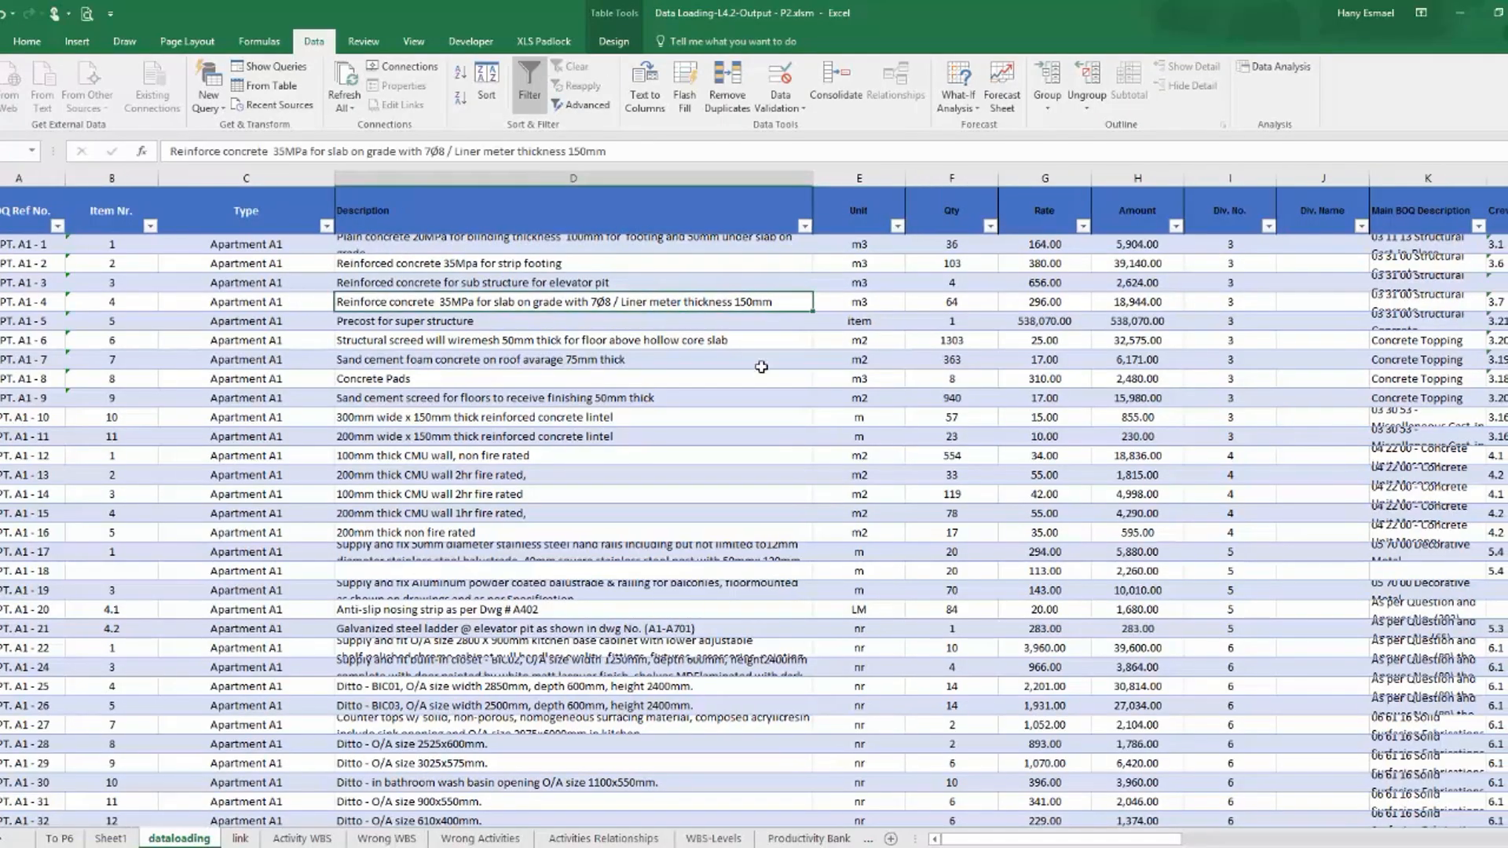
Extend the dataloading table beyond its last column with three new columns headed Pred-1, Pred-2 and Pred-3.
drag(1123, 839, 1139, 839)
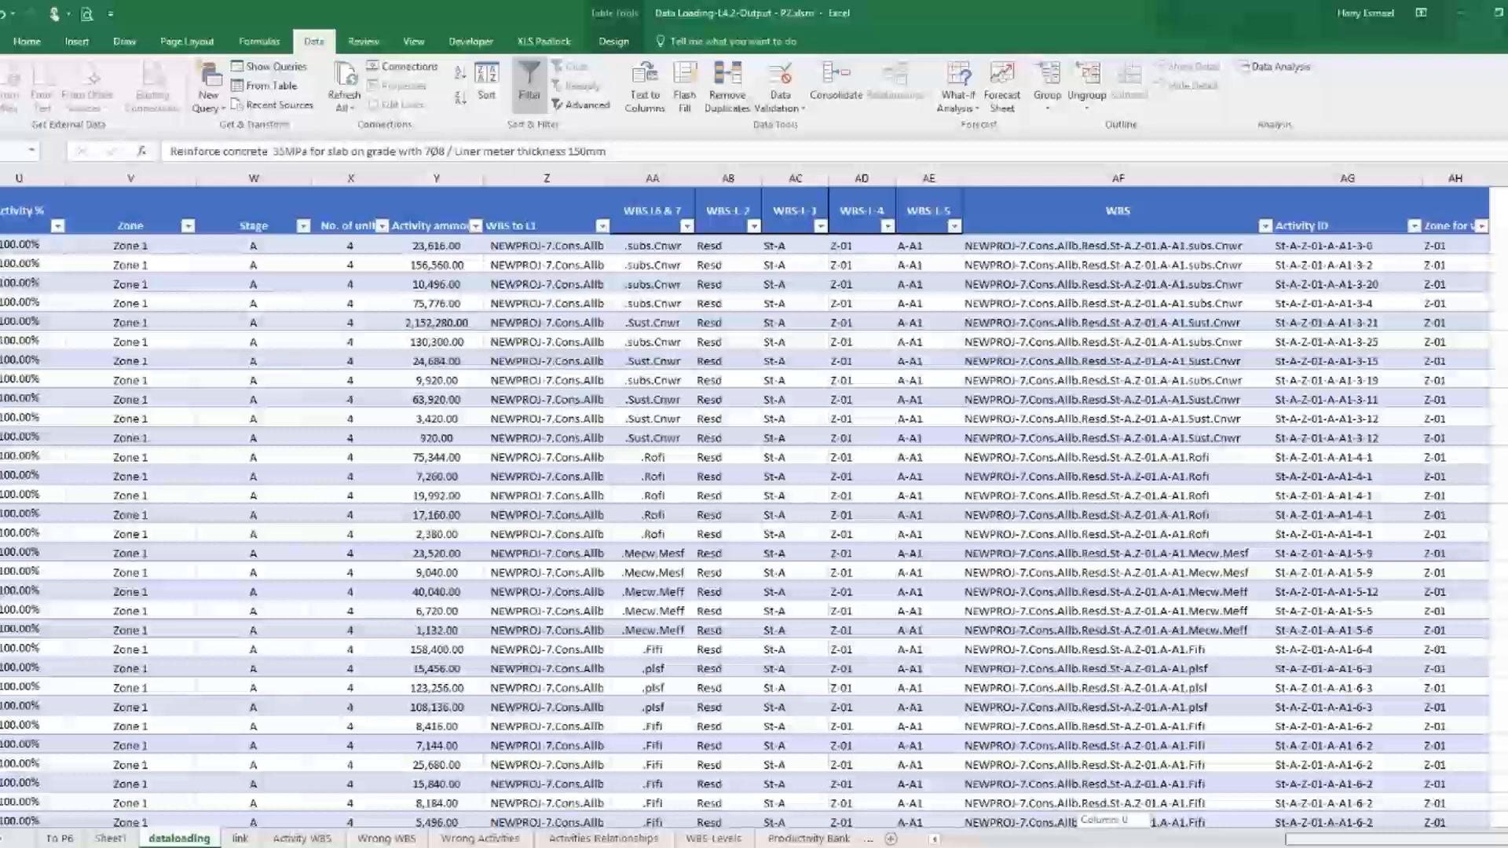
scroll(754, 503, right, 4)
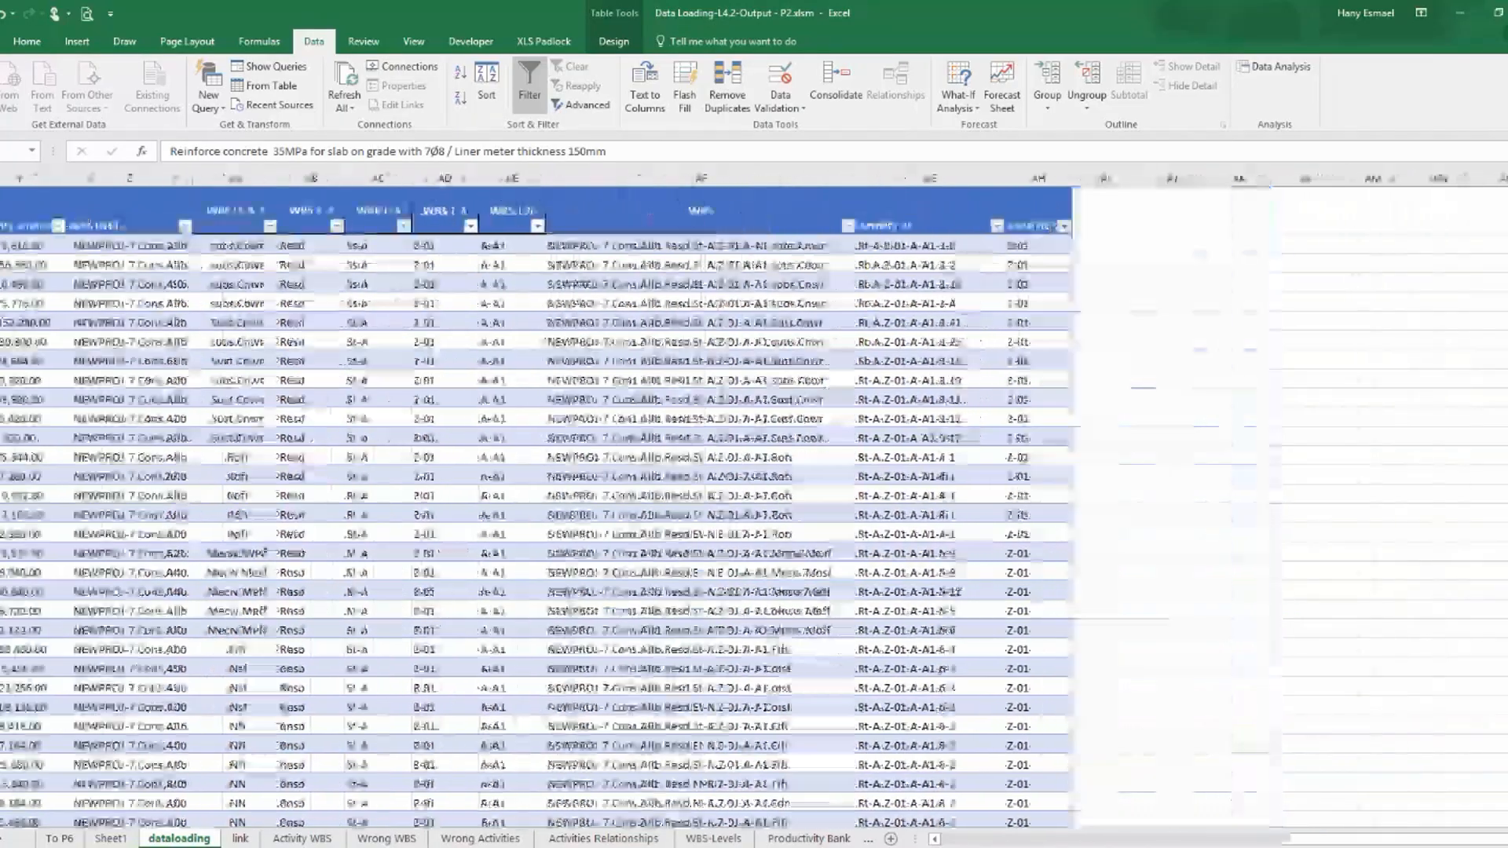
click(1110, 220)
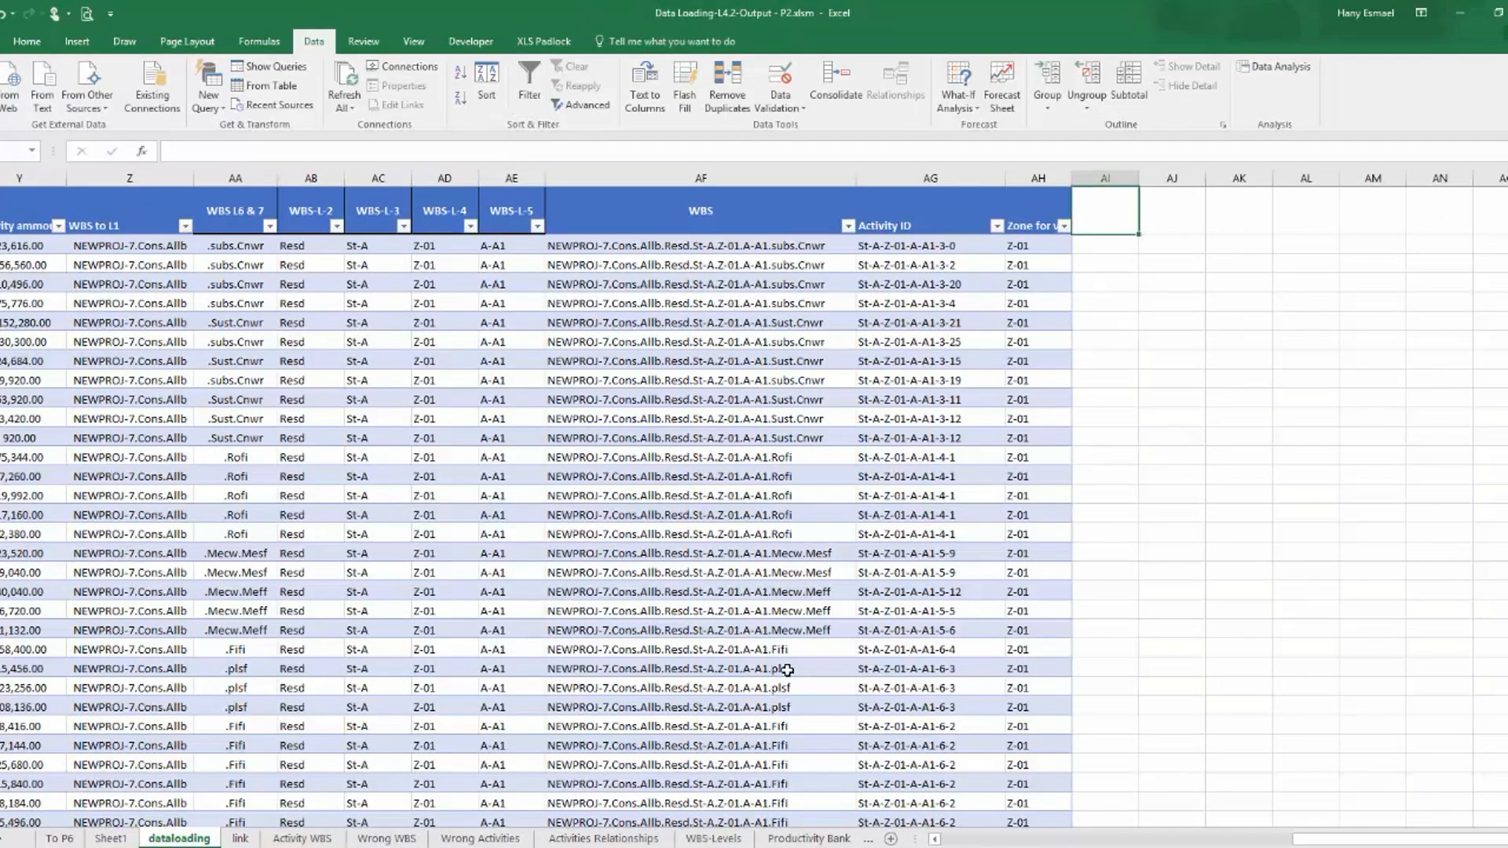
text(Pred)
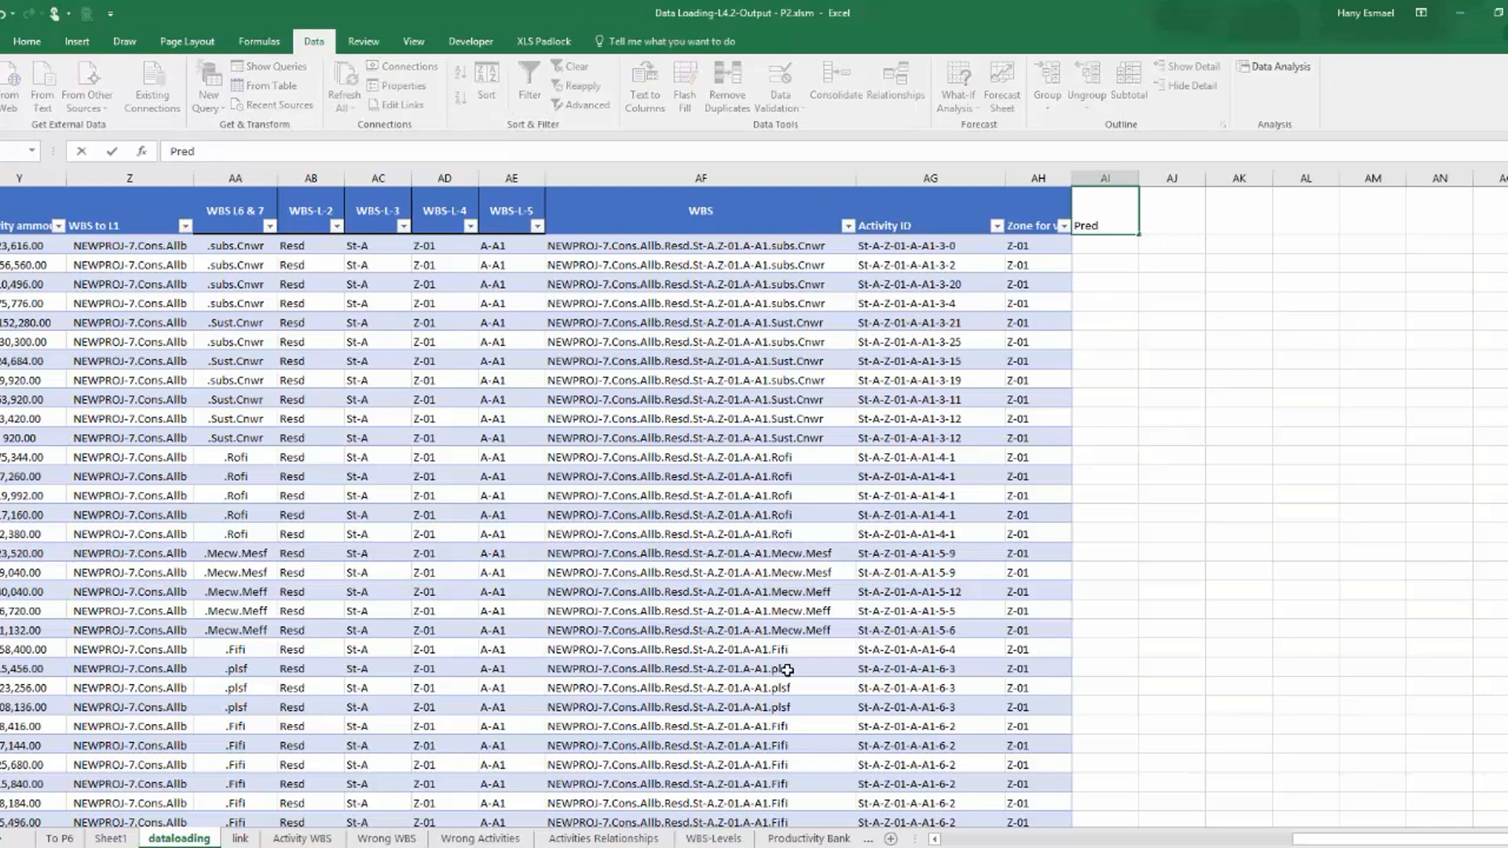
key(BackSpace)
text(d-1)
key(Return)
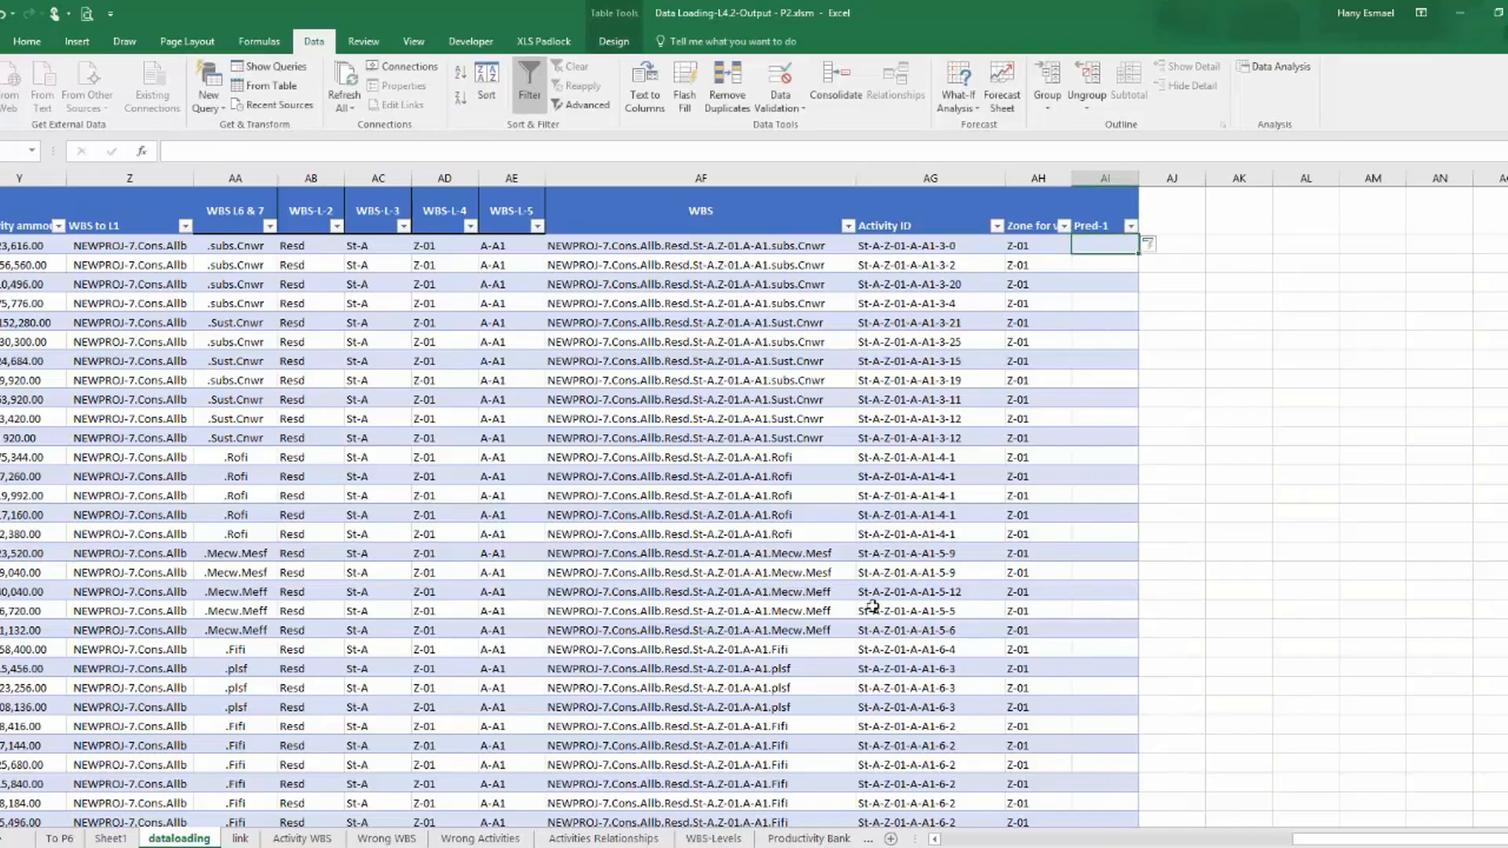
click(1093, 224)
drag(1142, 235, 1253, 216)
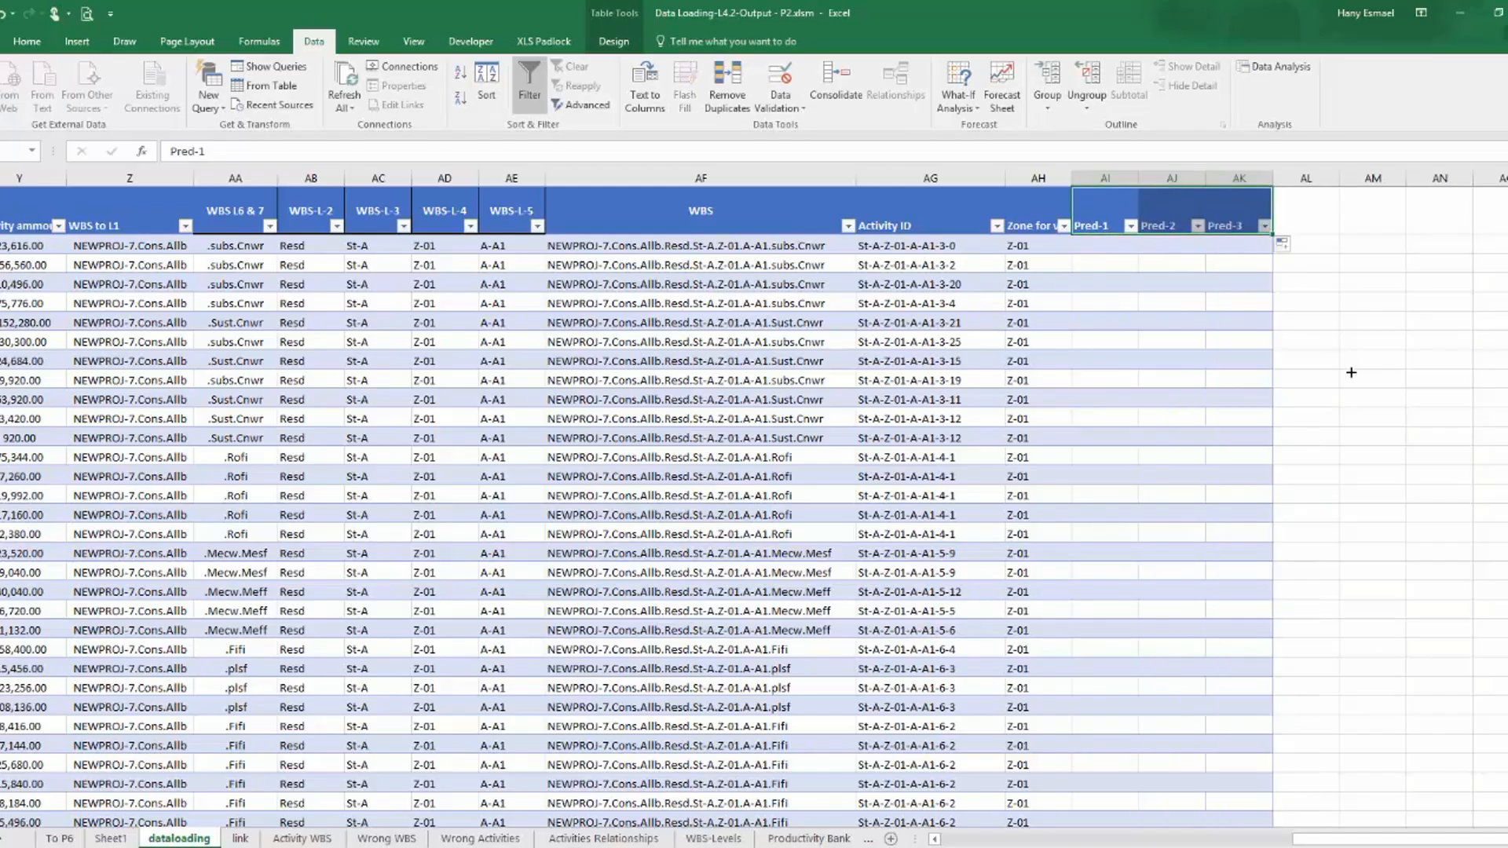
click(1107, 247)
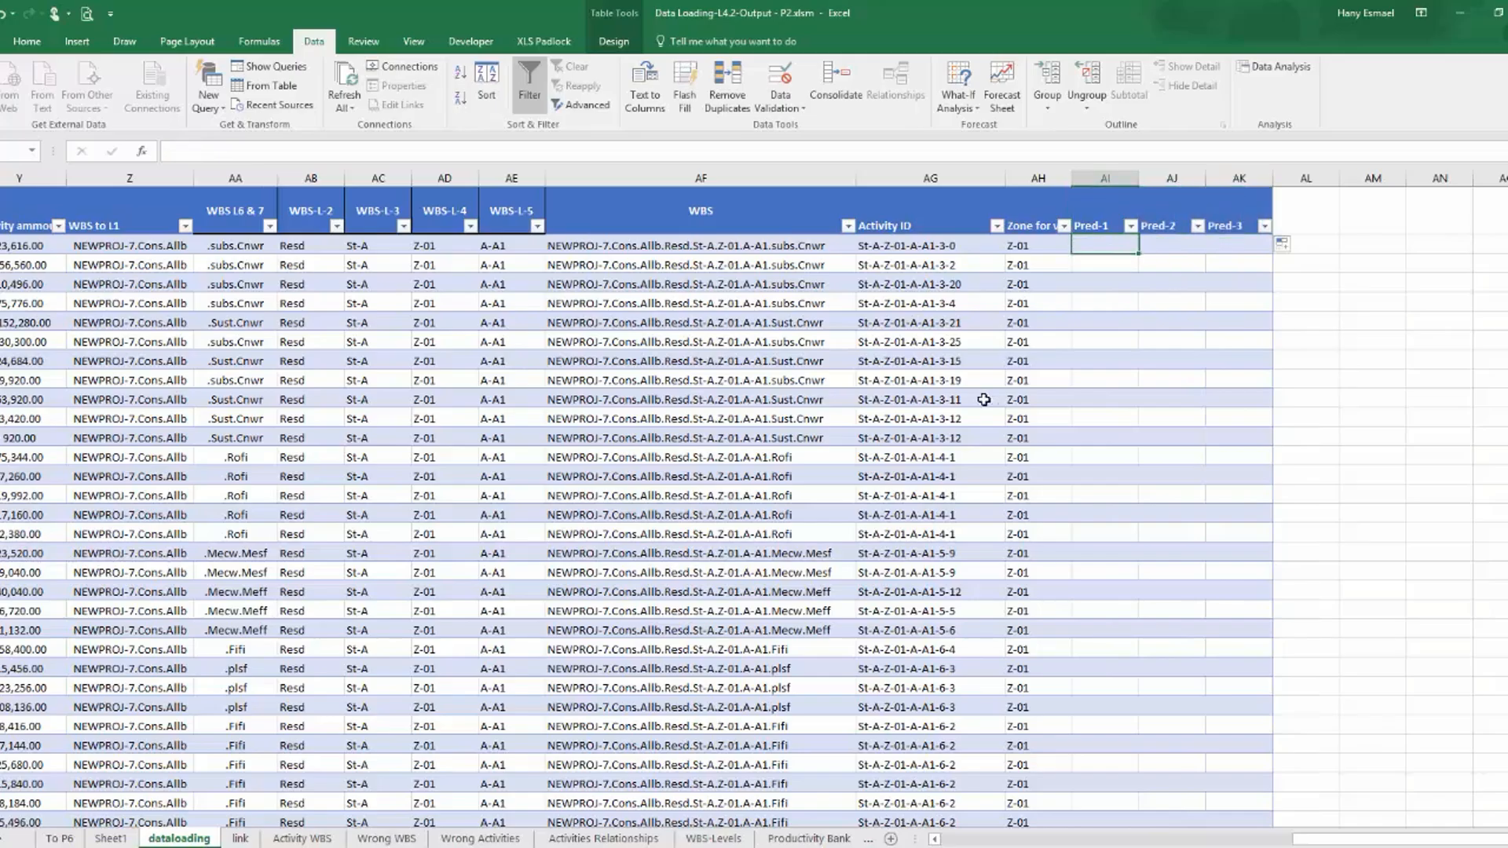
text(=vl)
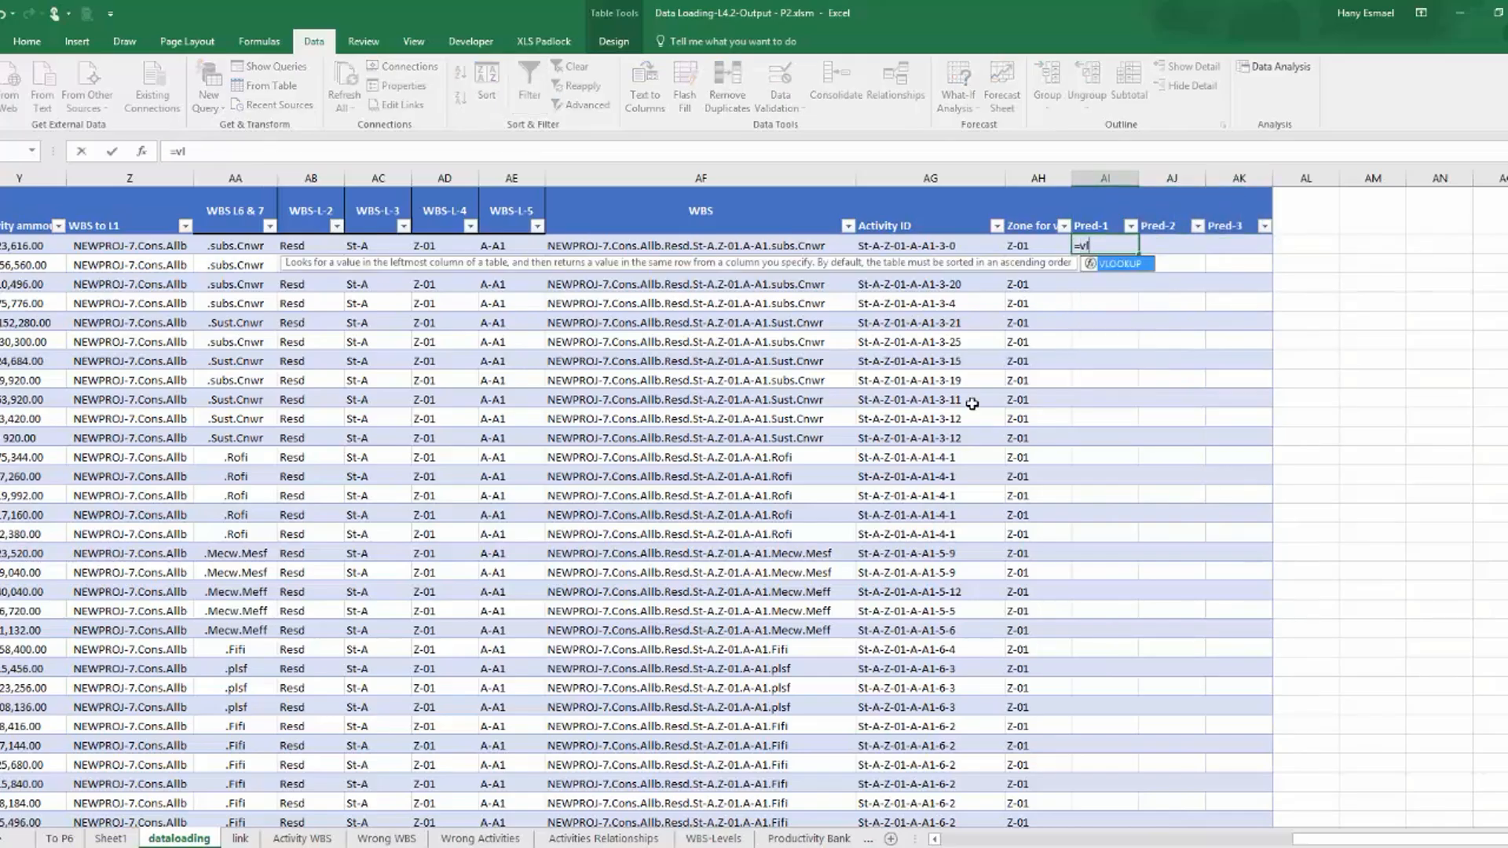
double_click(1127, 270)
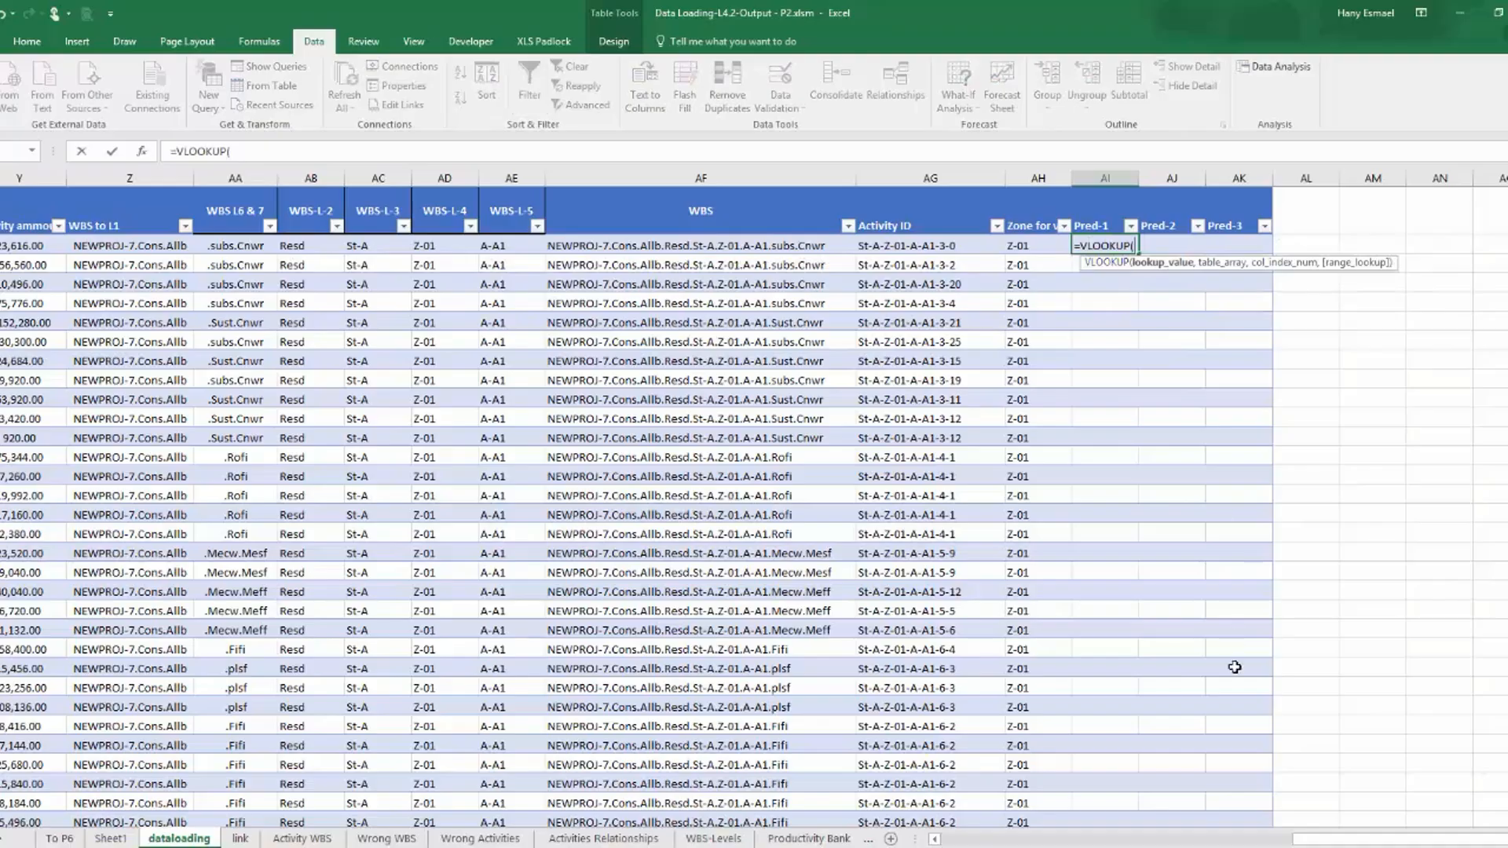
drag(1327, 841, 1195, 841)
click(474, 233)
click(459, 246)
text(,)
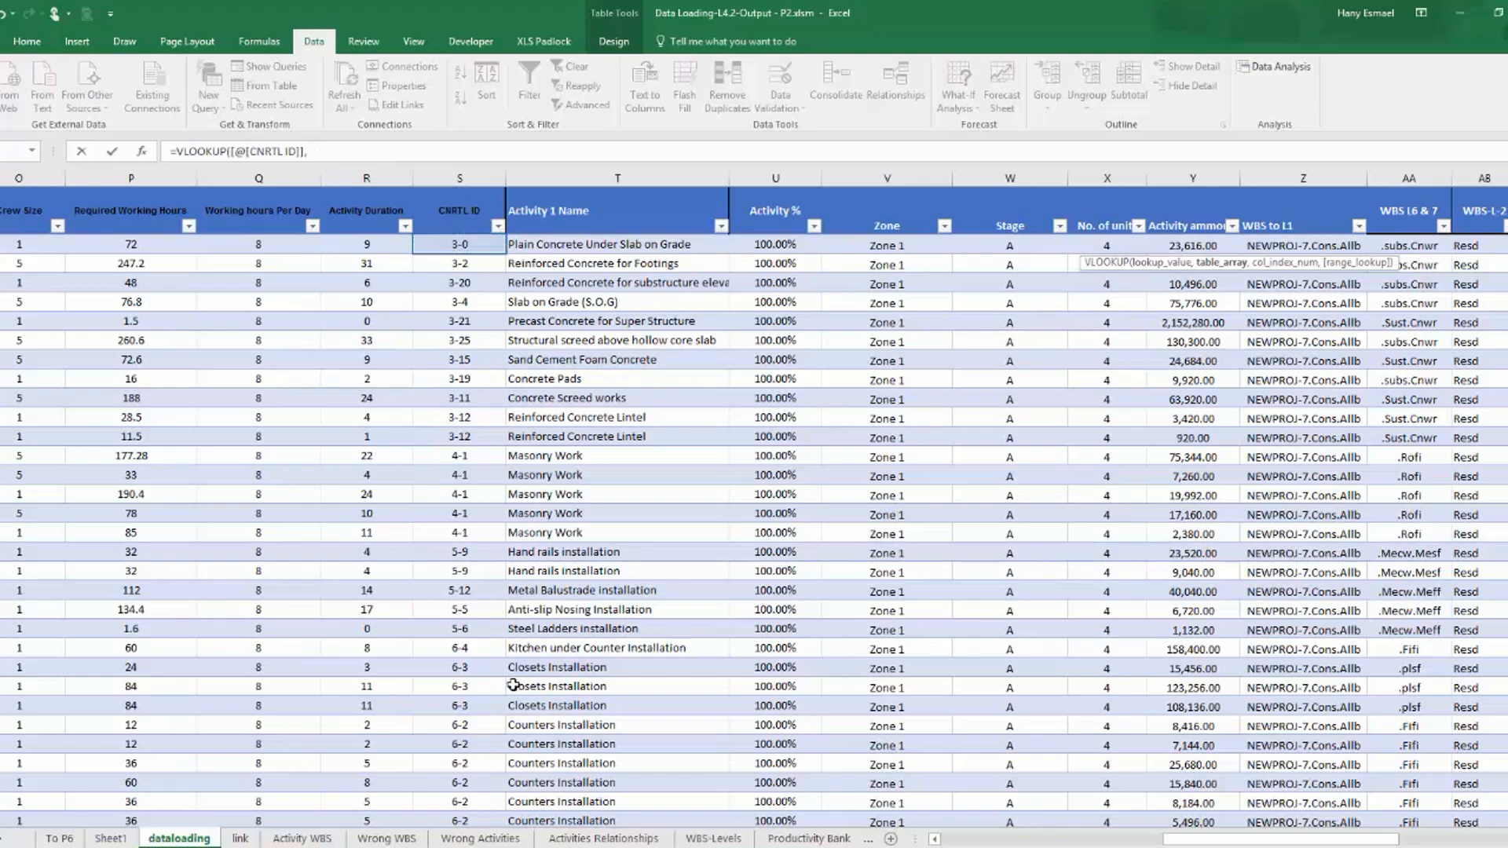
click(614, 839)
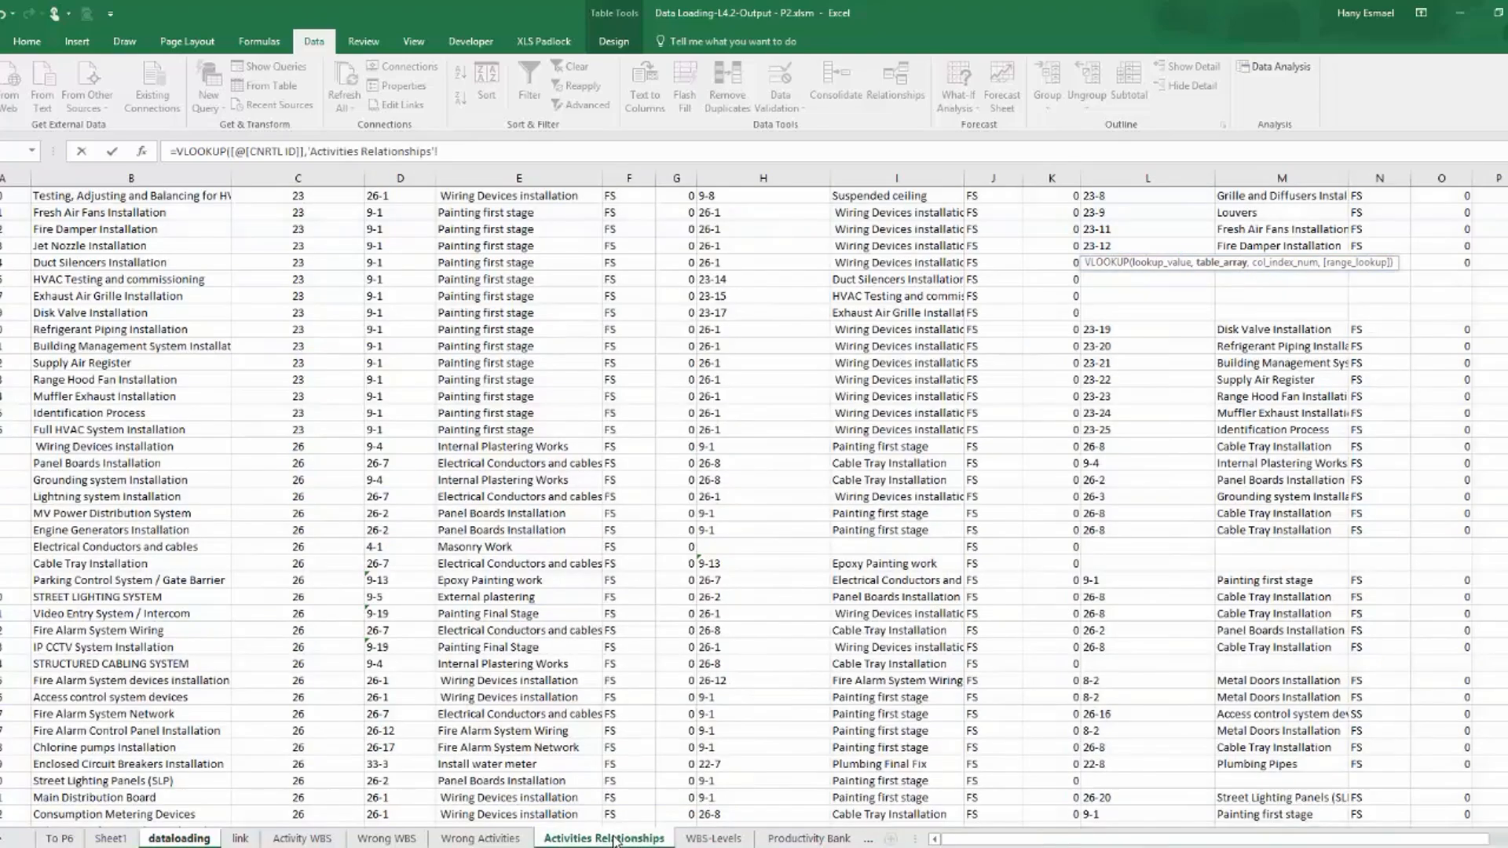
scroll(617, 667, up, 20)
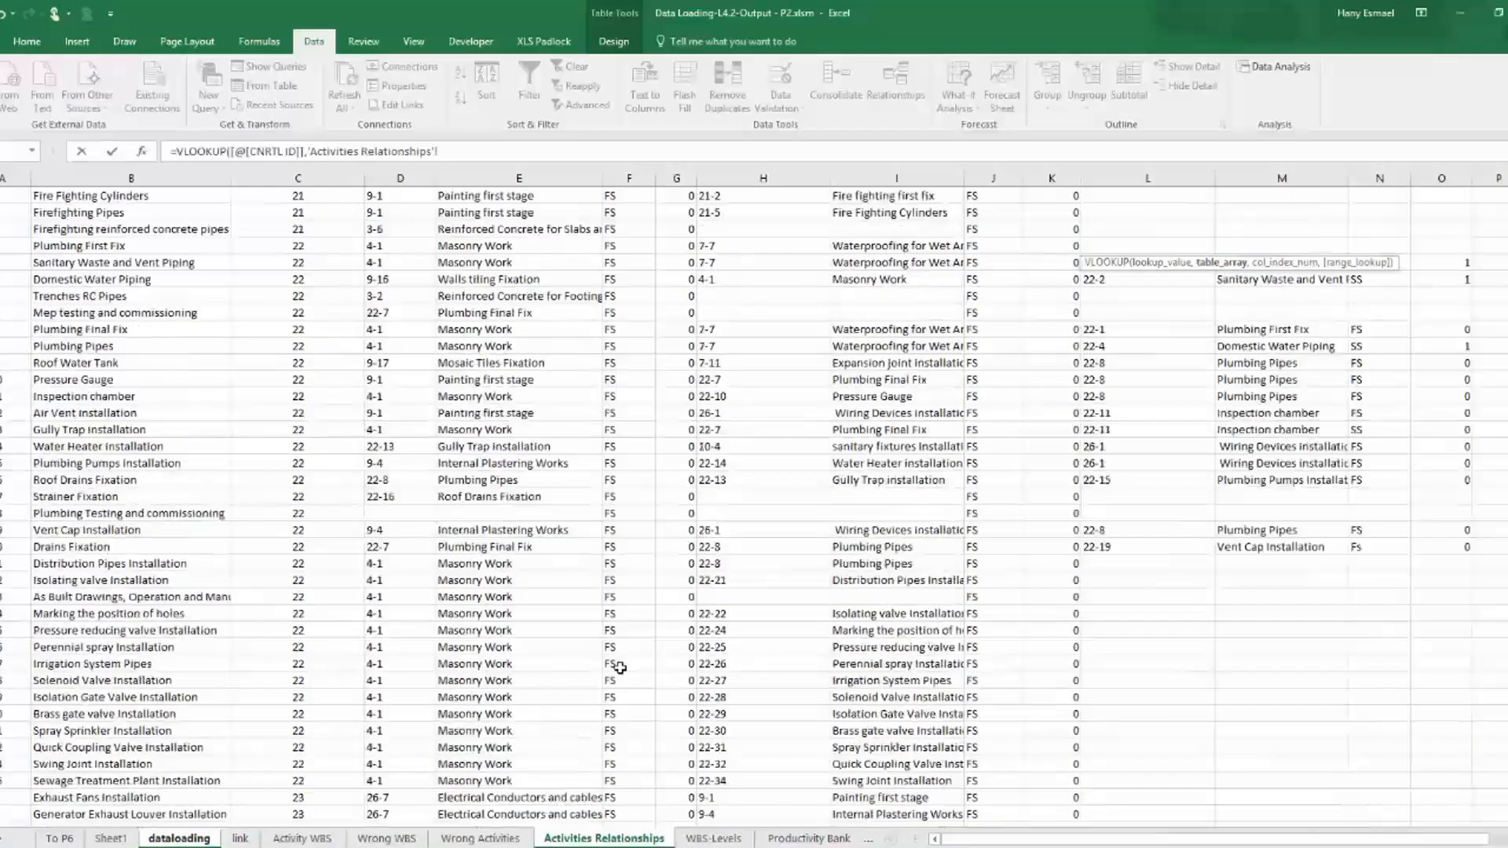
scroll(619, 669, up, 15)
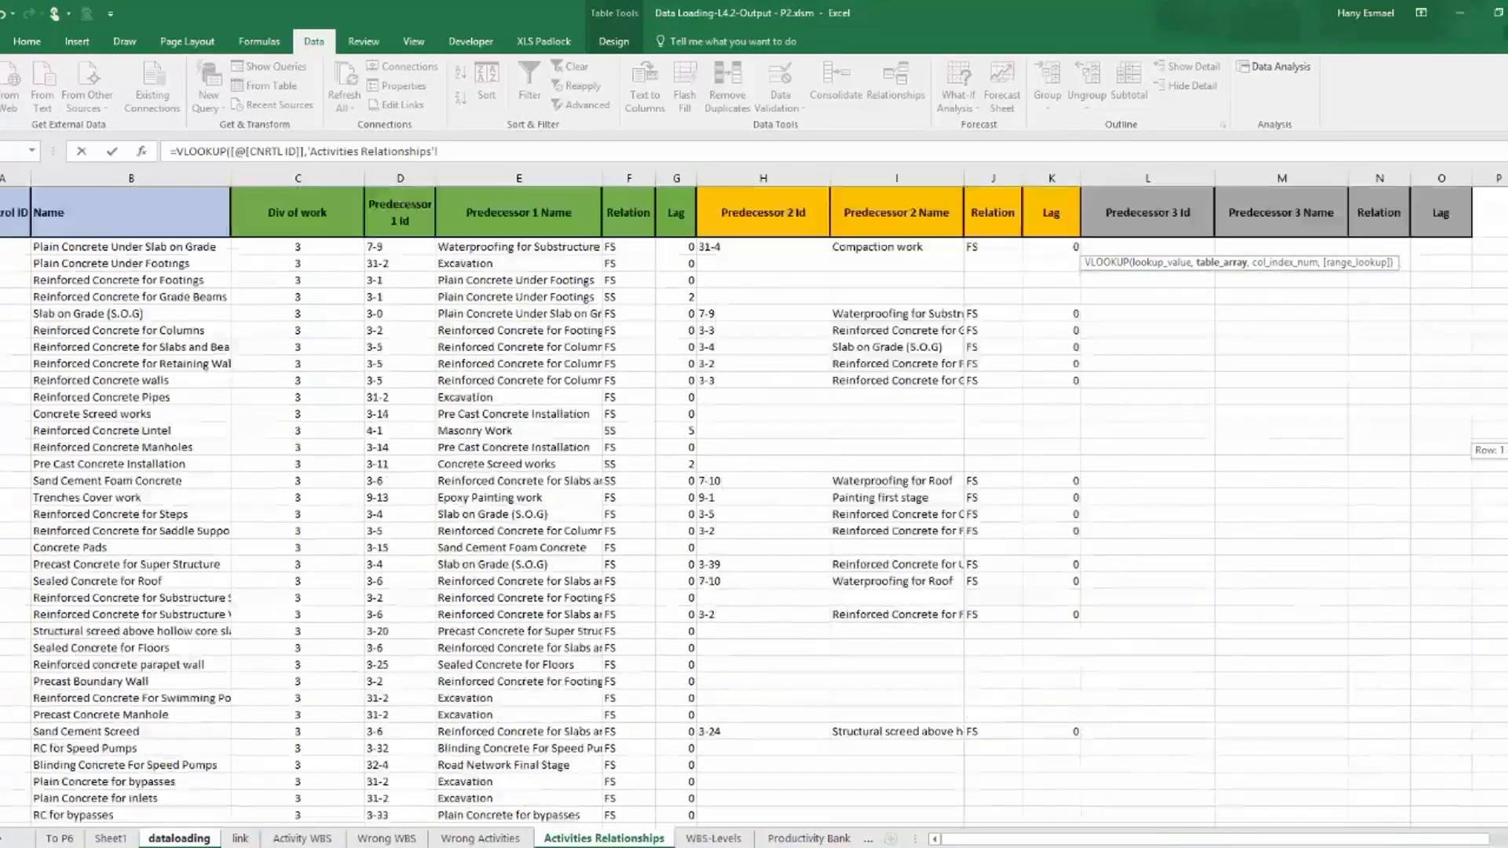
click(4, 179)
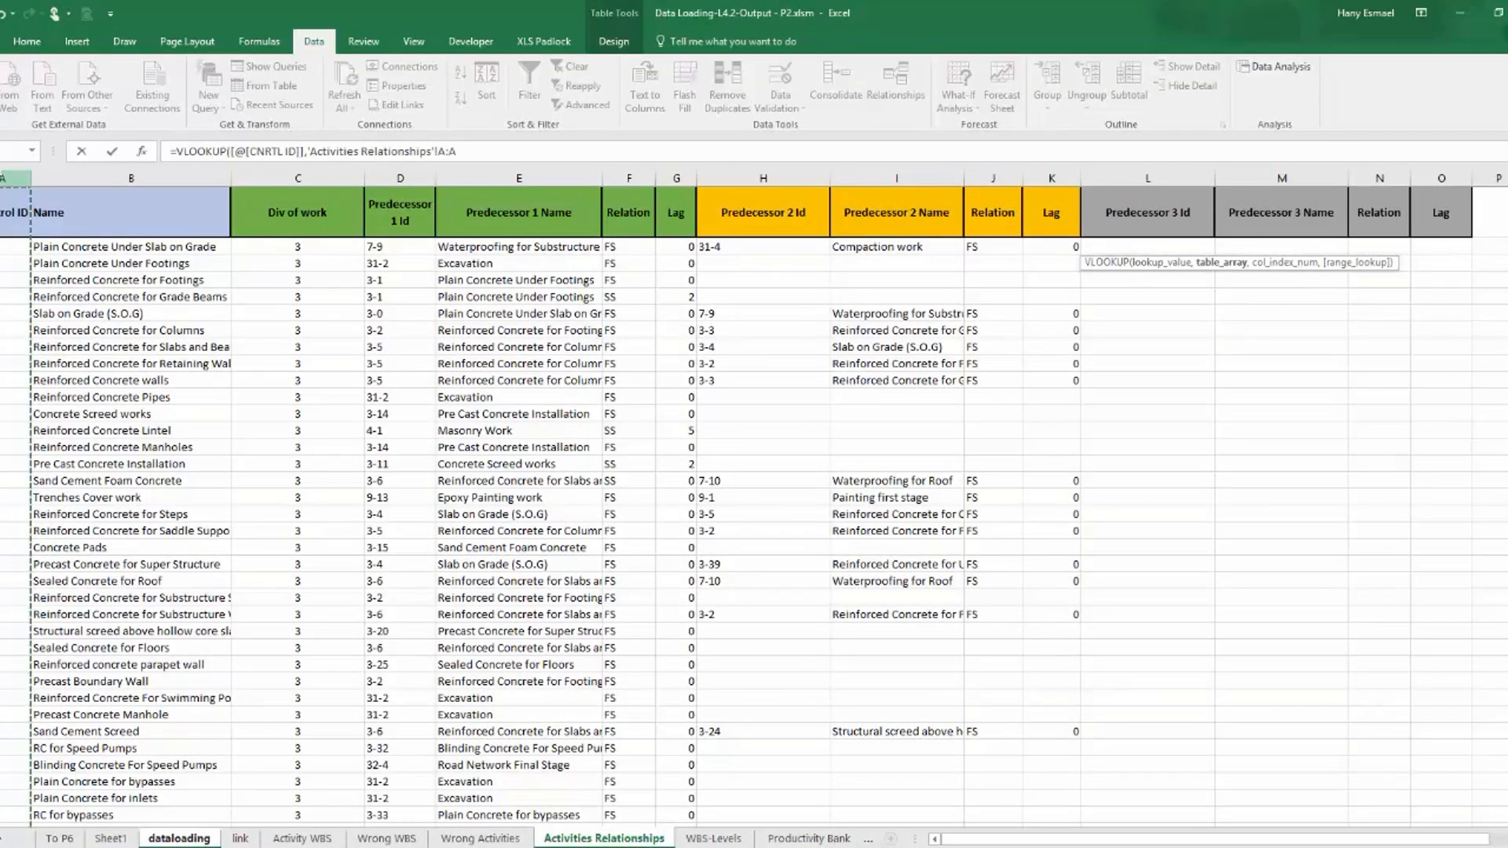
drag(4, 178, 397, 179)
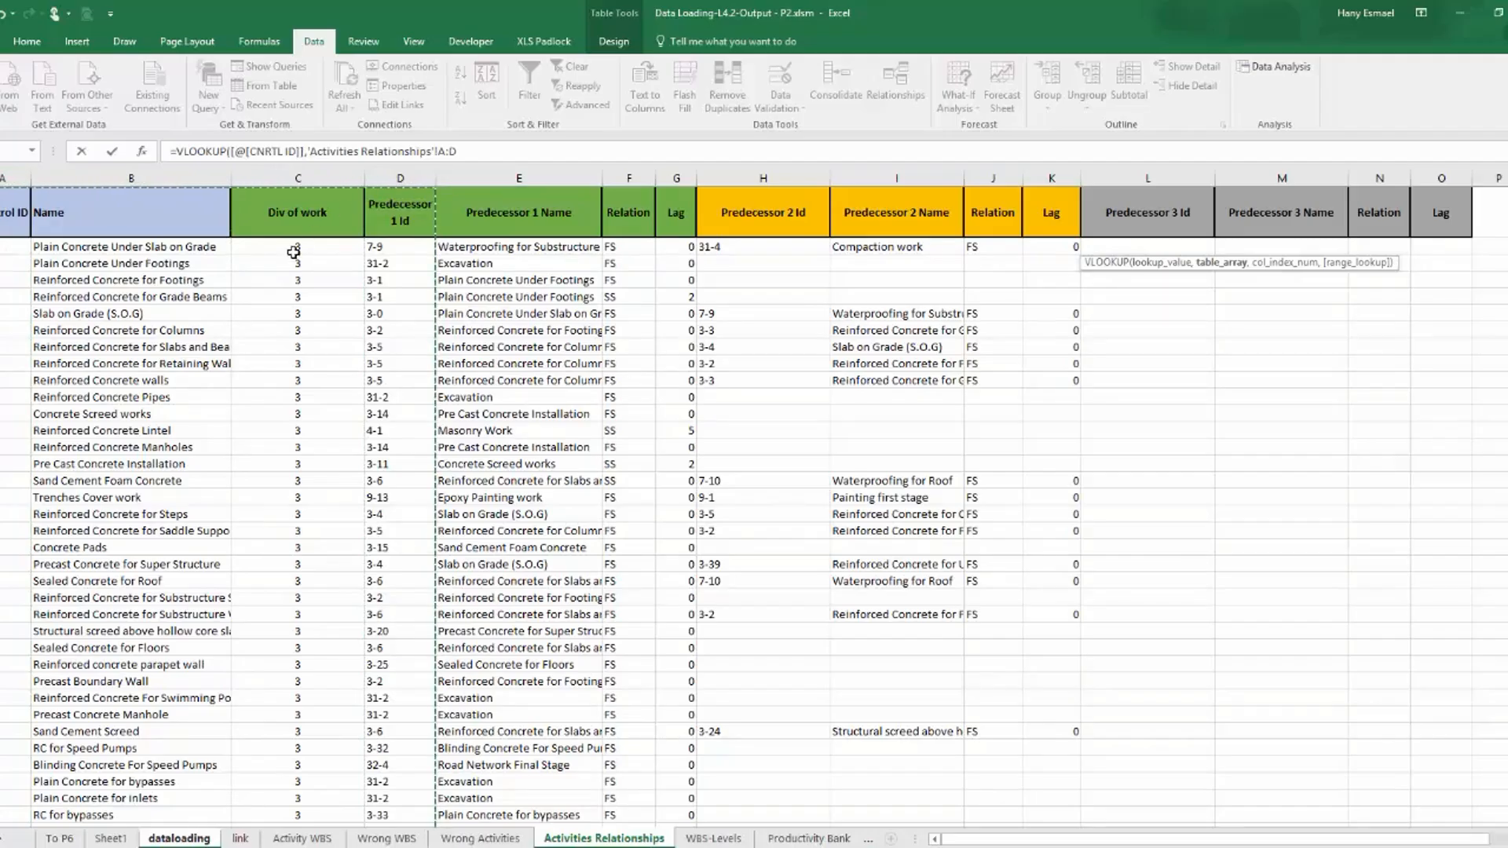
text(,)
key(Escape)
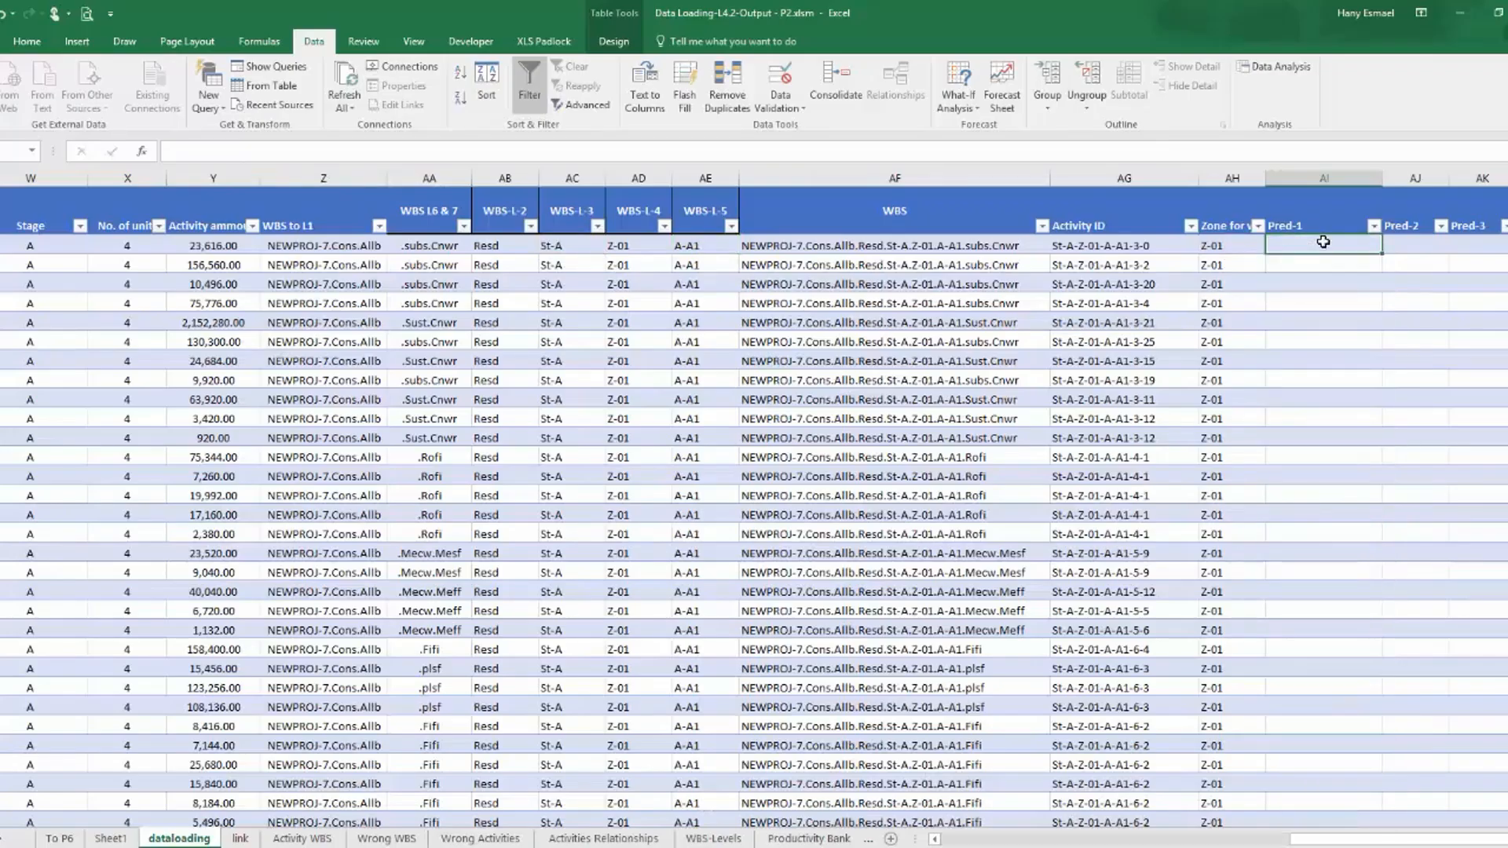
Rename the first predecessor column header in the dataloading table to Pred-1-ID.
drag(1377, 837, 1379, 835)
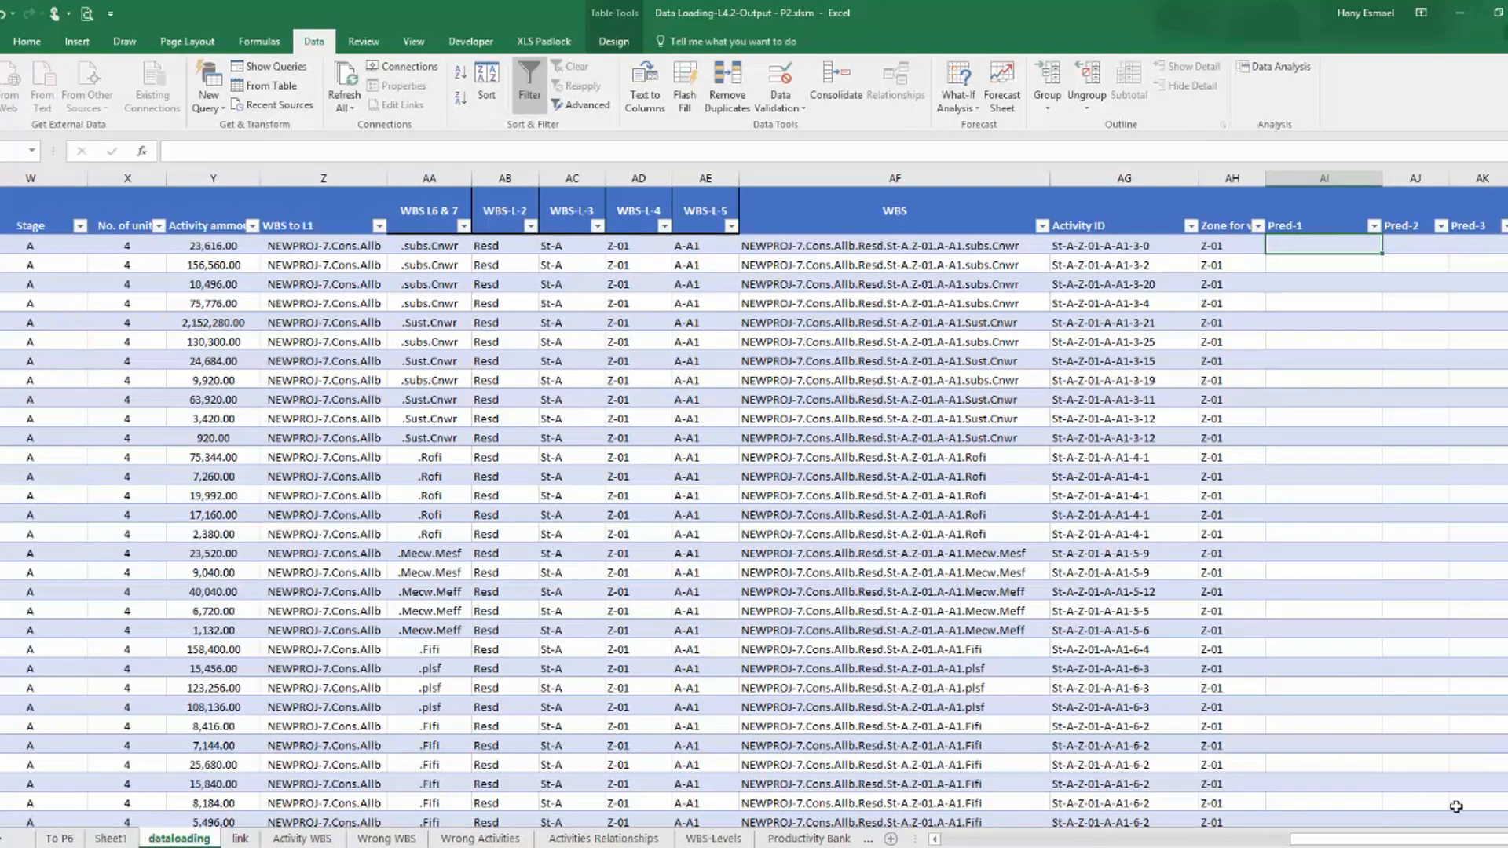
click(1308, 226)
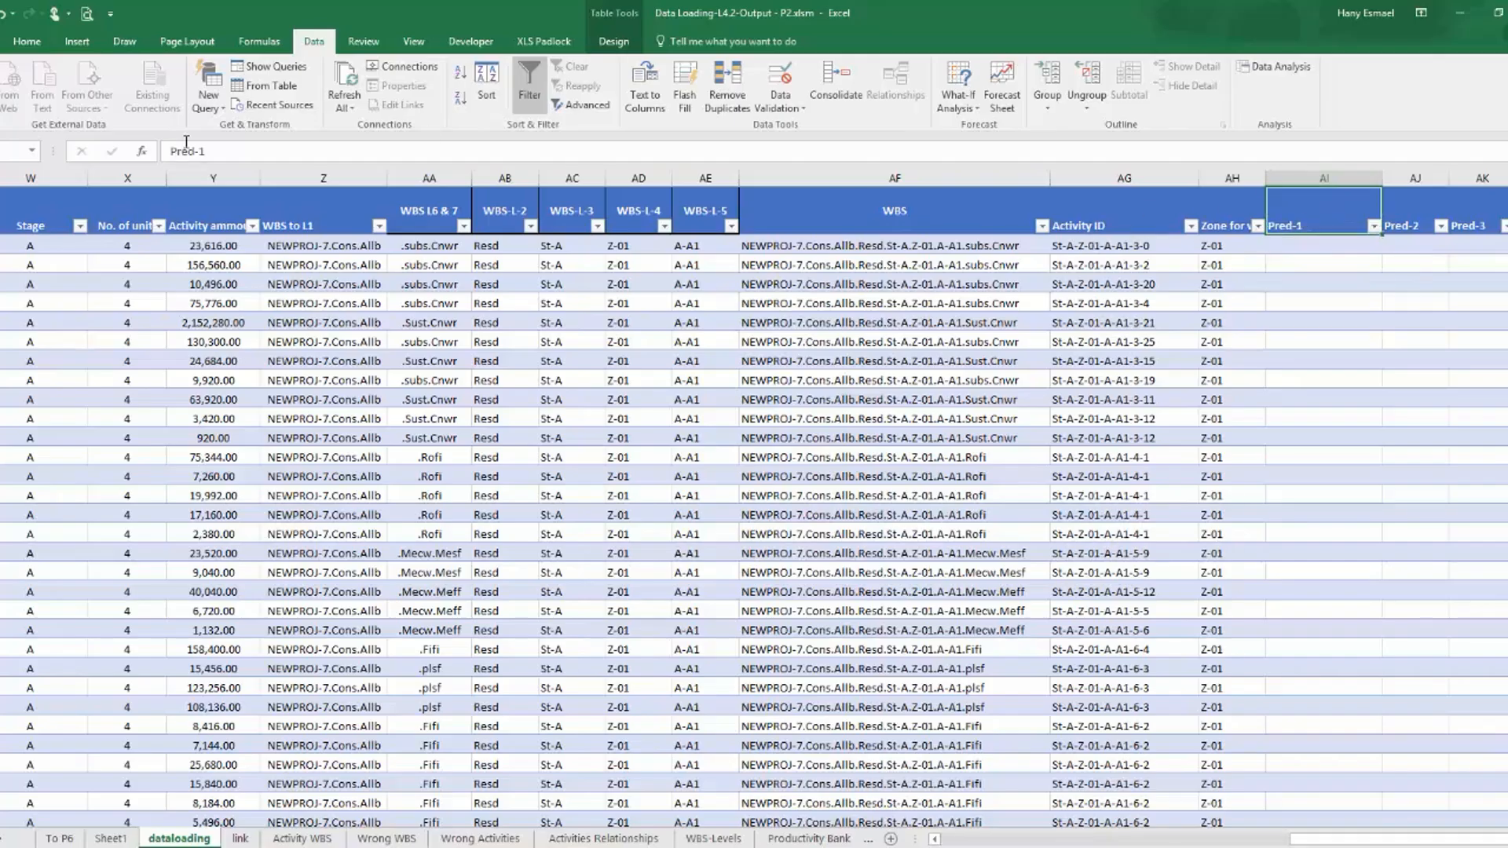
click(234, 161)
text(-ID)
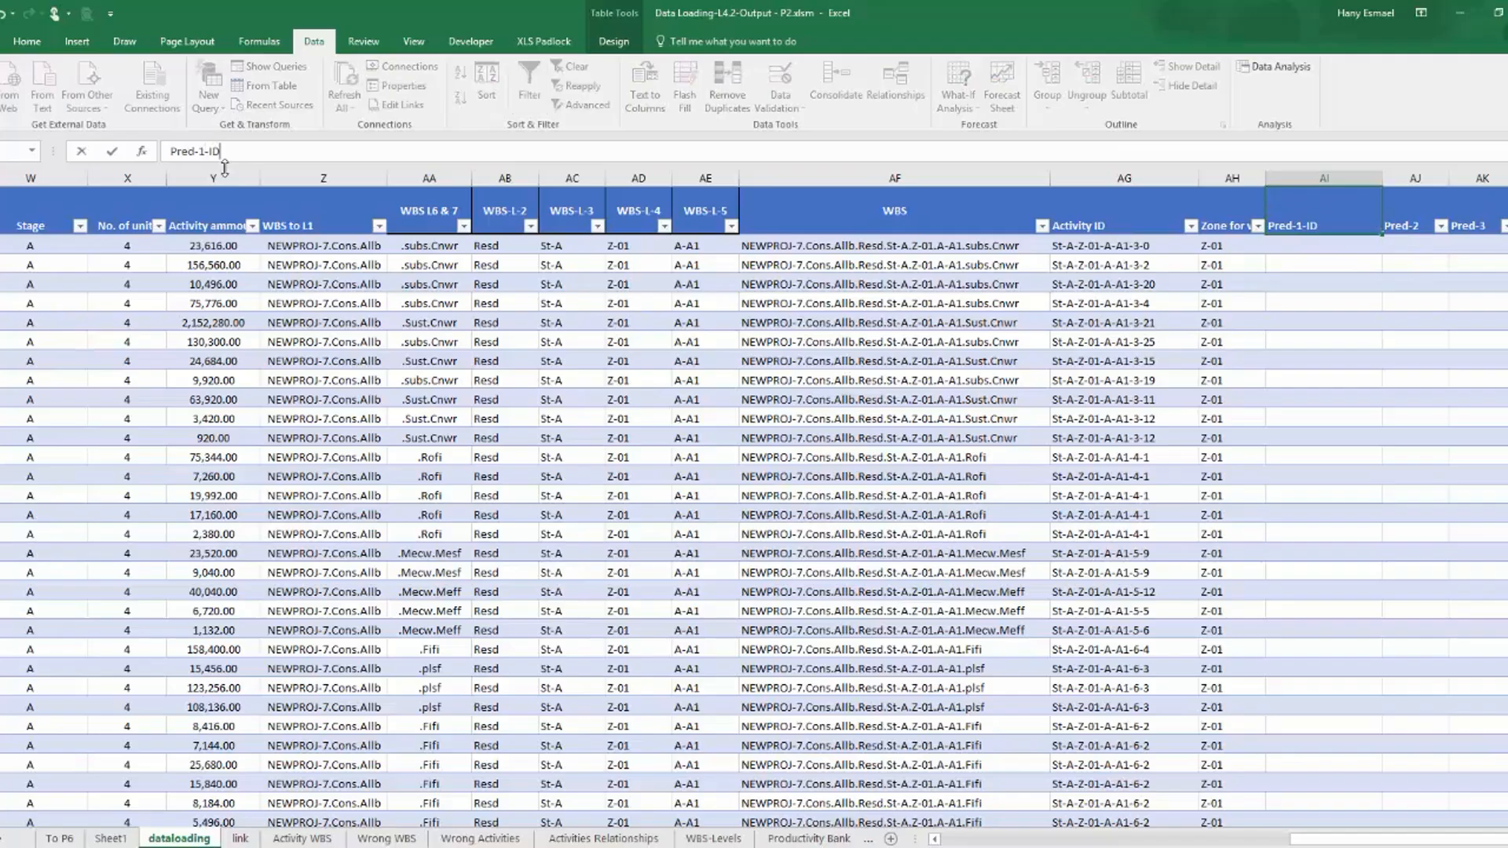
key(Return)
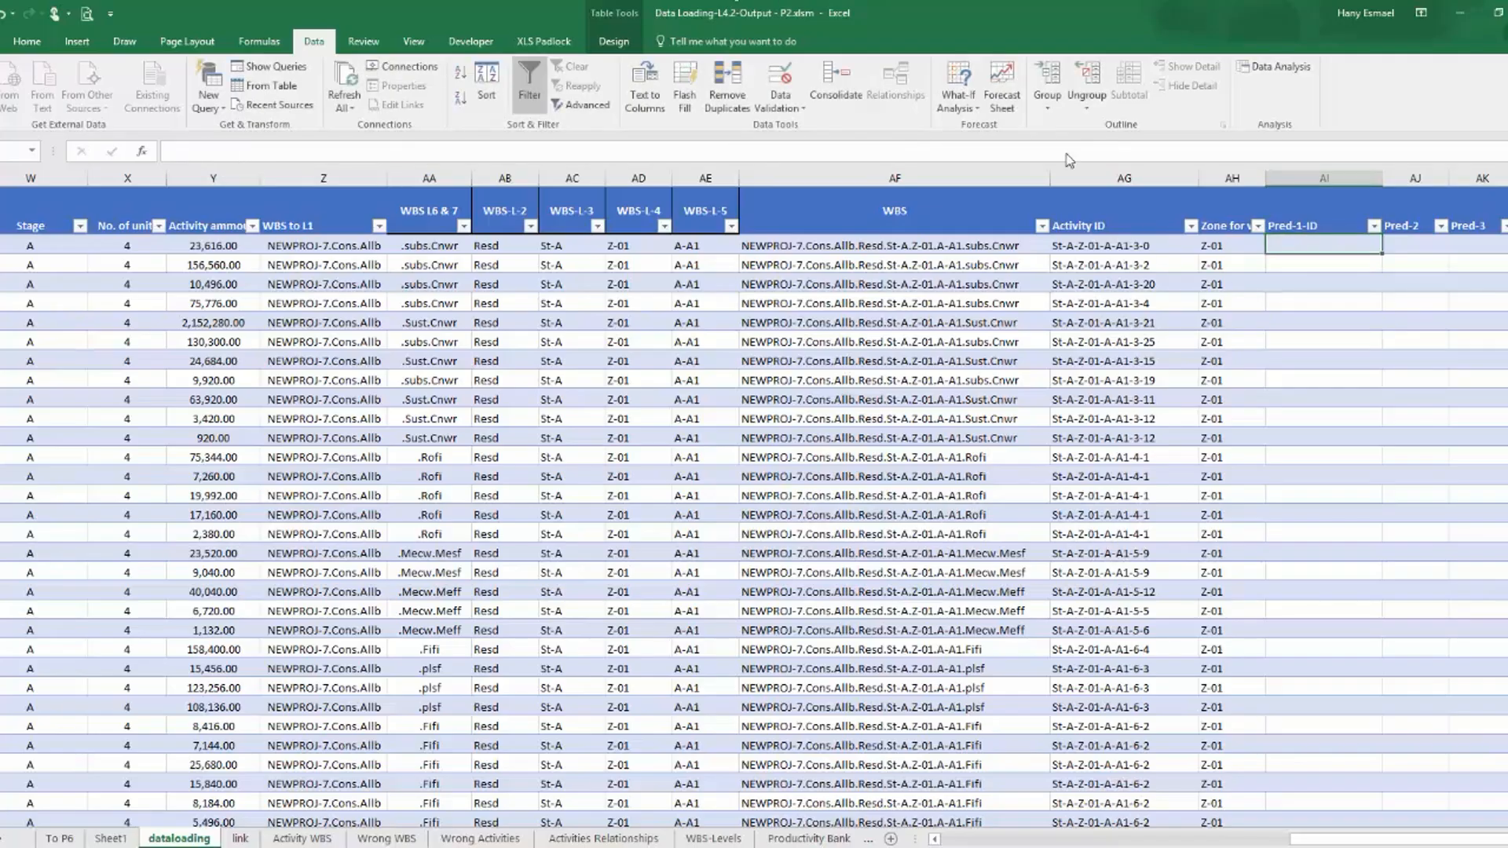
Copy the Pred-1-ID header across the two adjacent predecessor columns, and rename the second column Pred-2-ID.
click(1335, 226)
drag(1382, 233, 1107, 229)
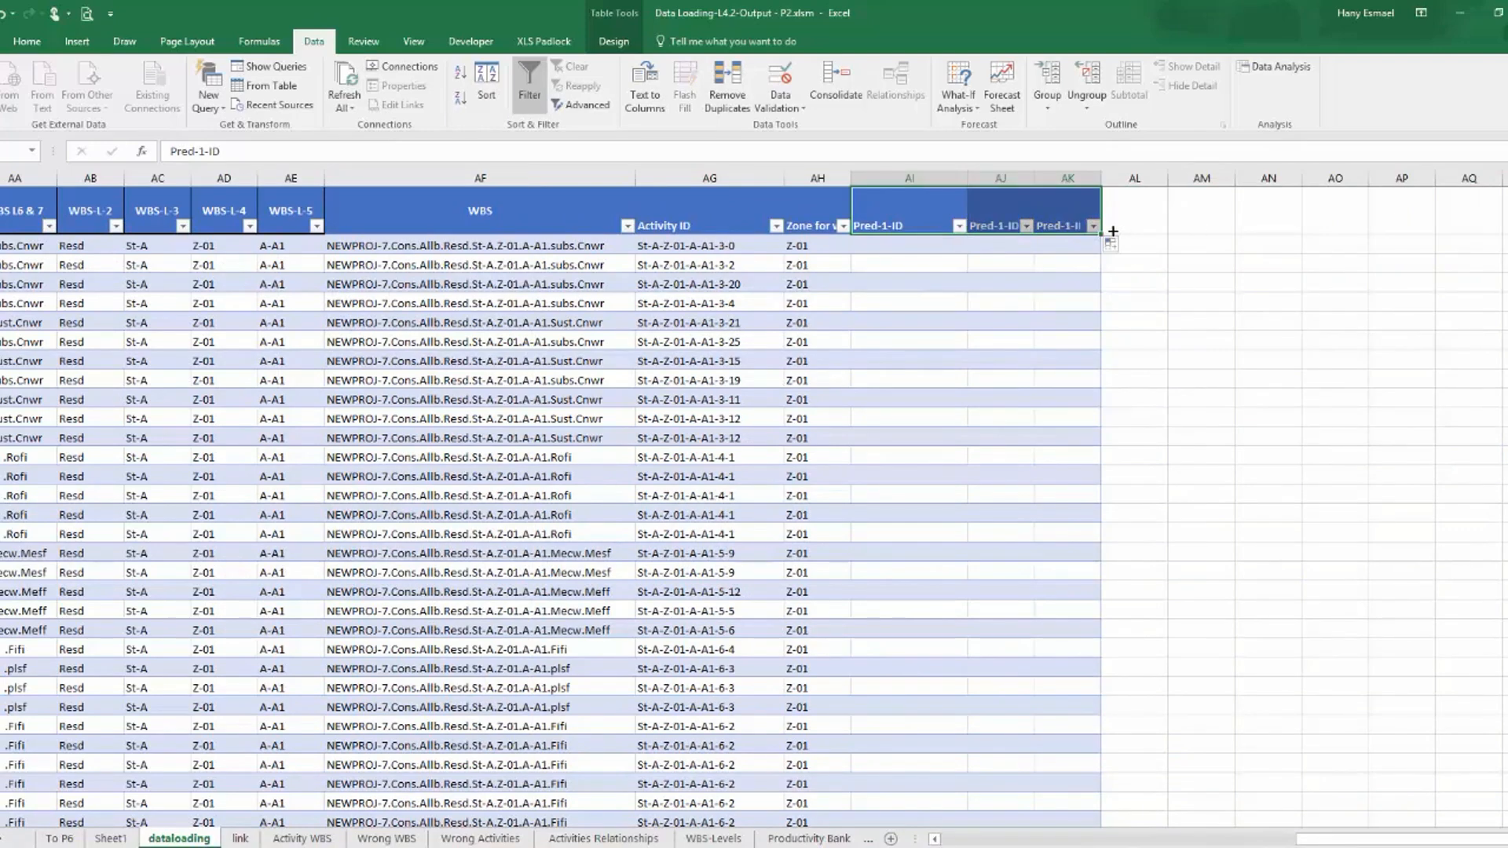
click(982, 226)
click(203, 151)
key(Delete)
text(2)
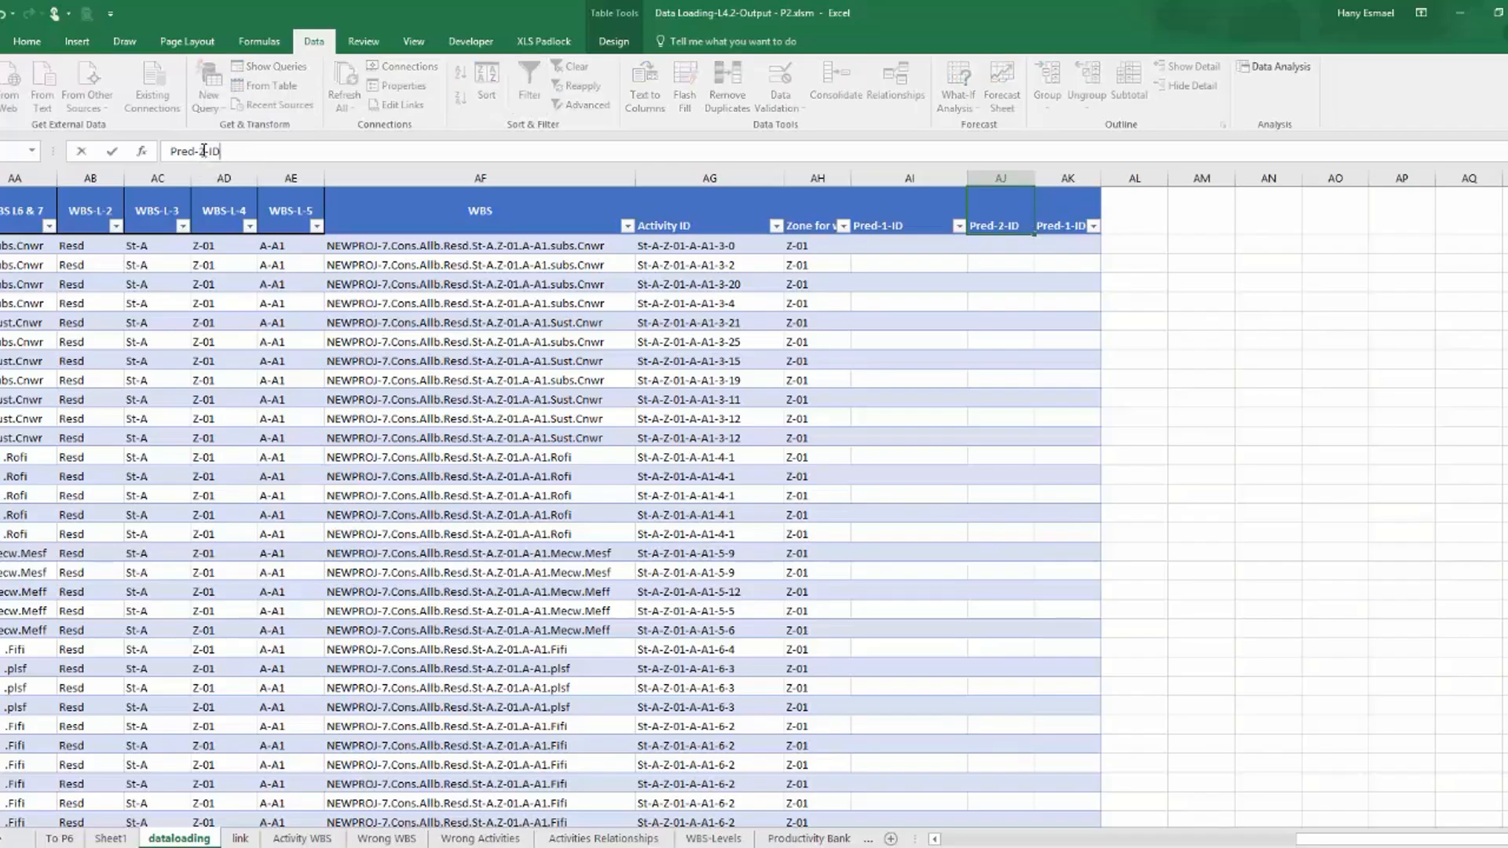
key(Return)
Rename the third predecessor column header to Pred-3-ID.
click(1073, 204)
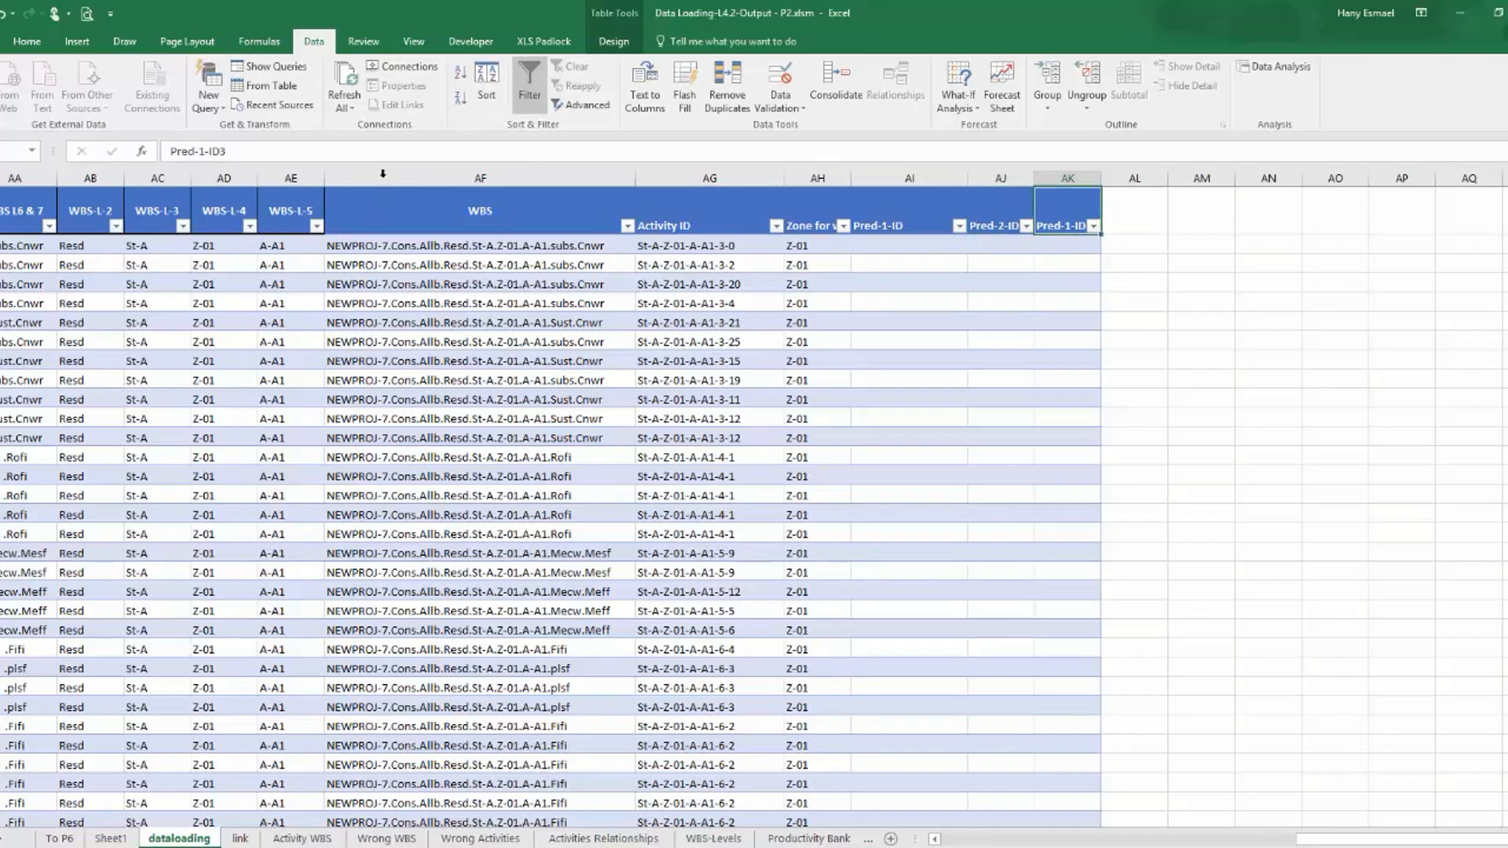
click(202, 151)
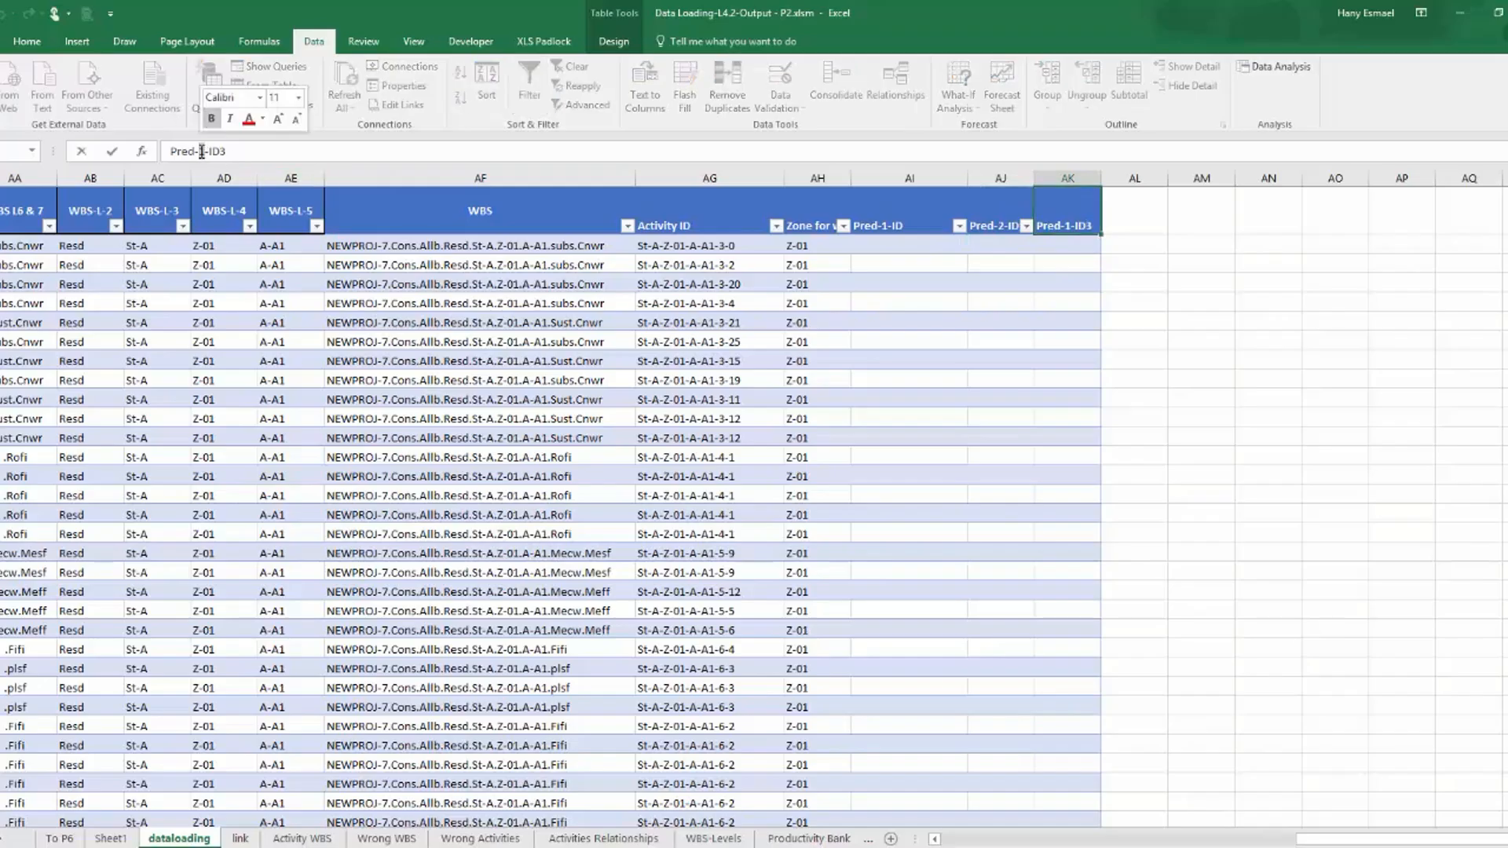
text(3)
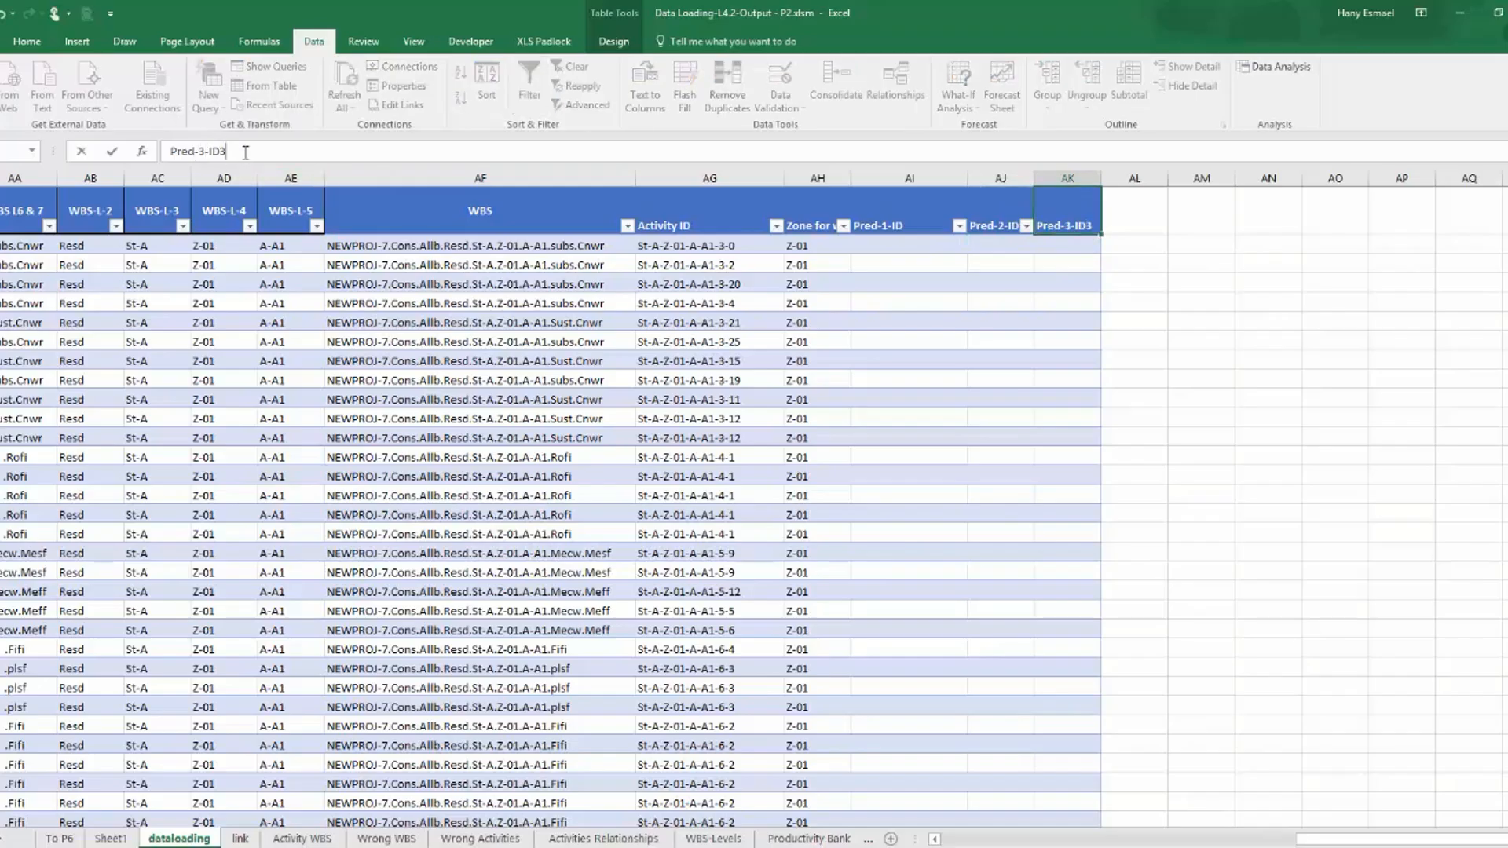
key(Return)
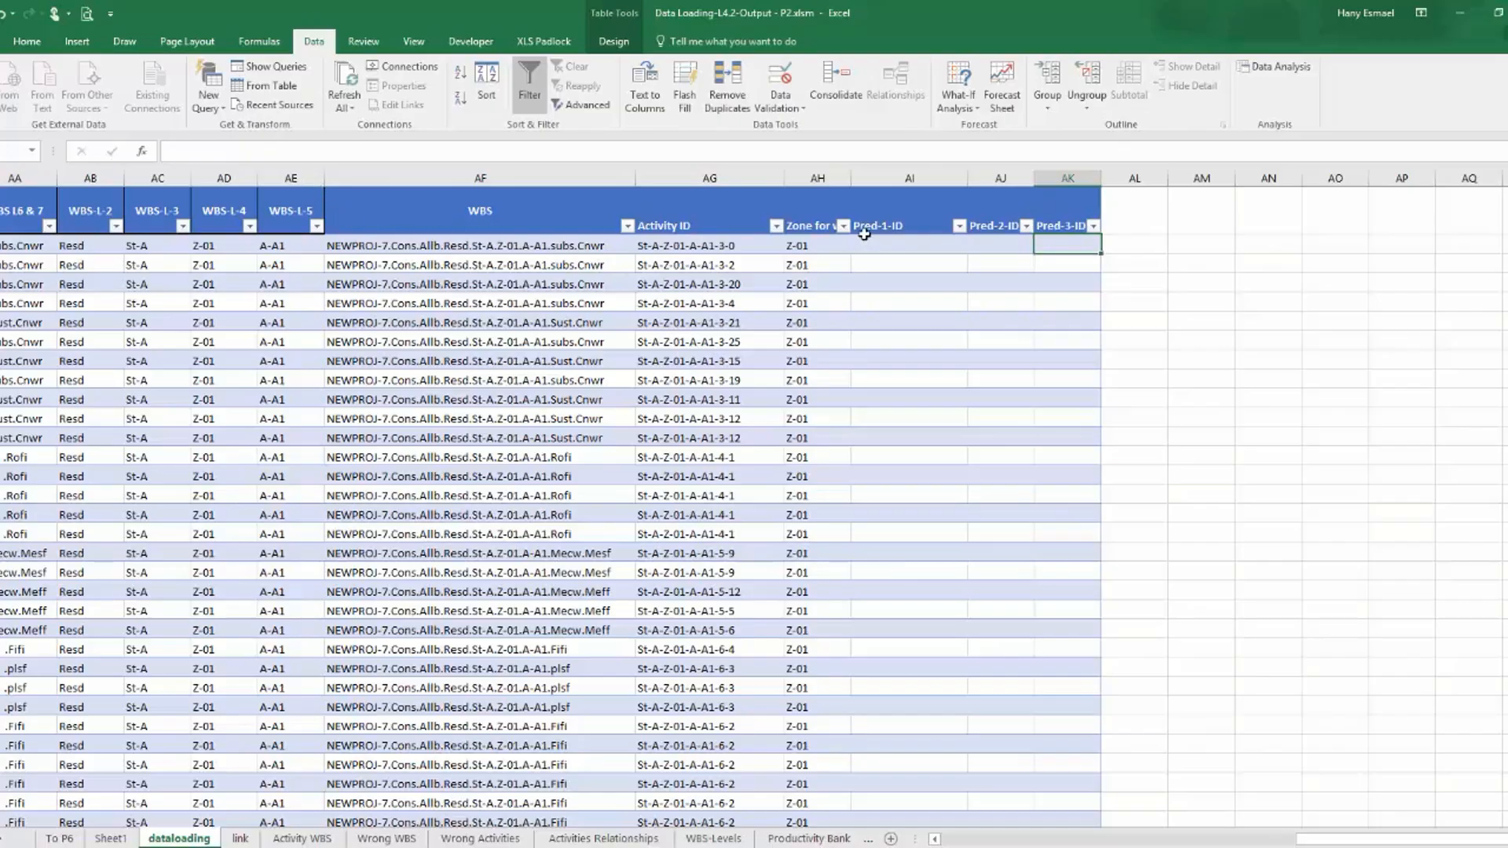
Fill Pred-1-ID with an exact-match VLOOKUP of CNRTL ID in Activities Relationships columns A:D, returning column 4.
click(872, 242)
text(=vl)
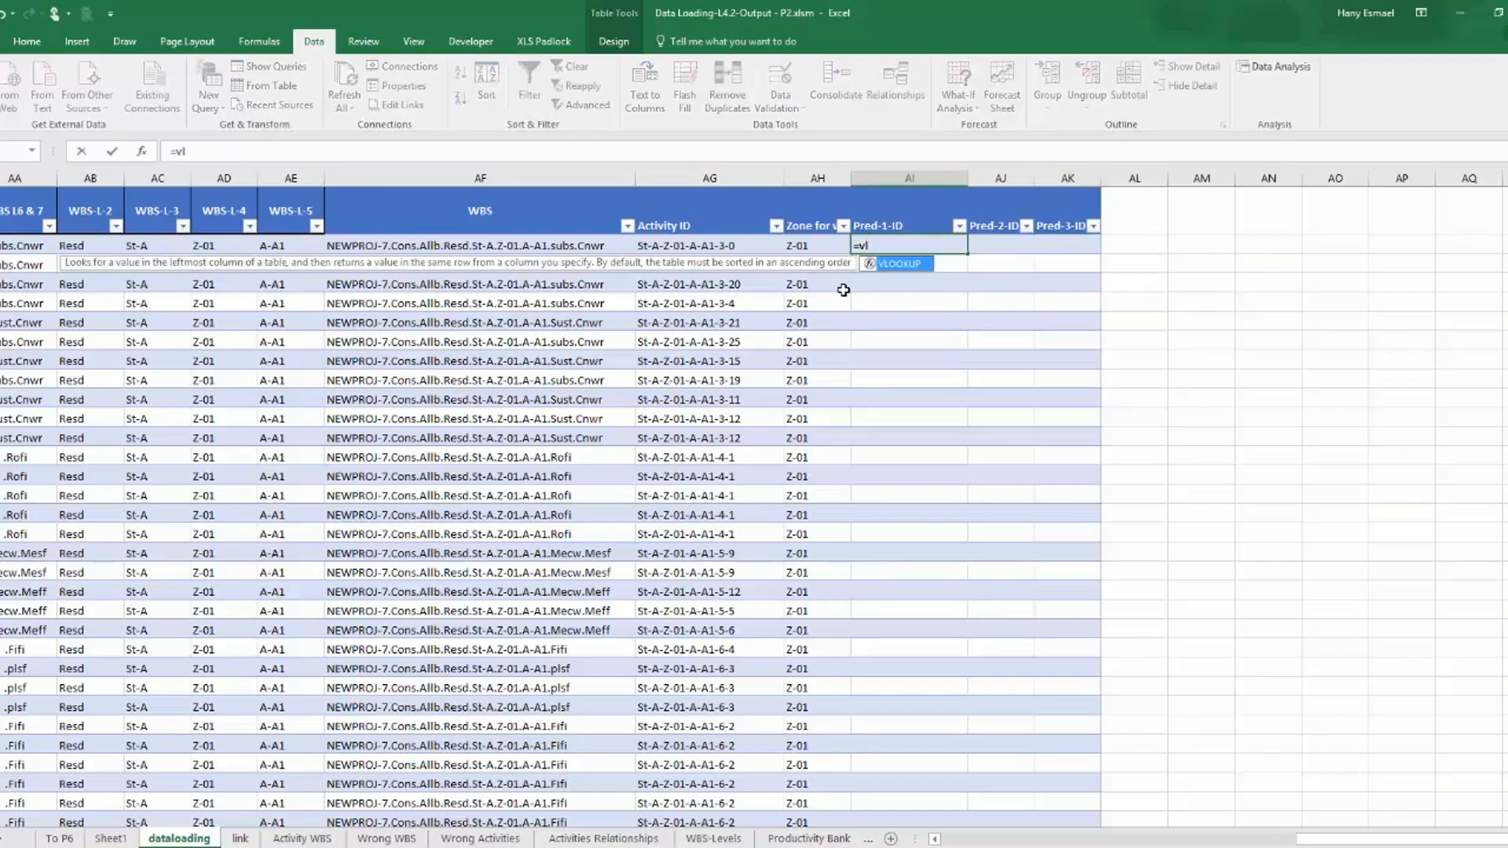
double_click(887, 266)
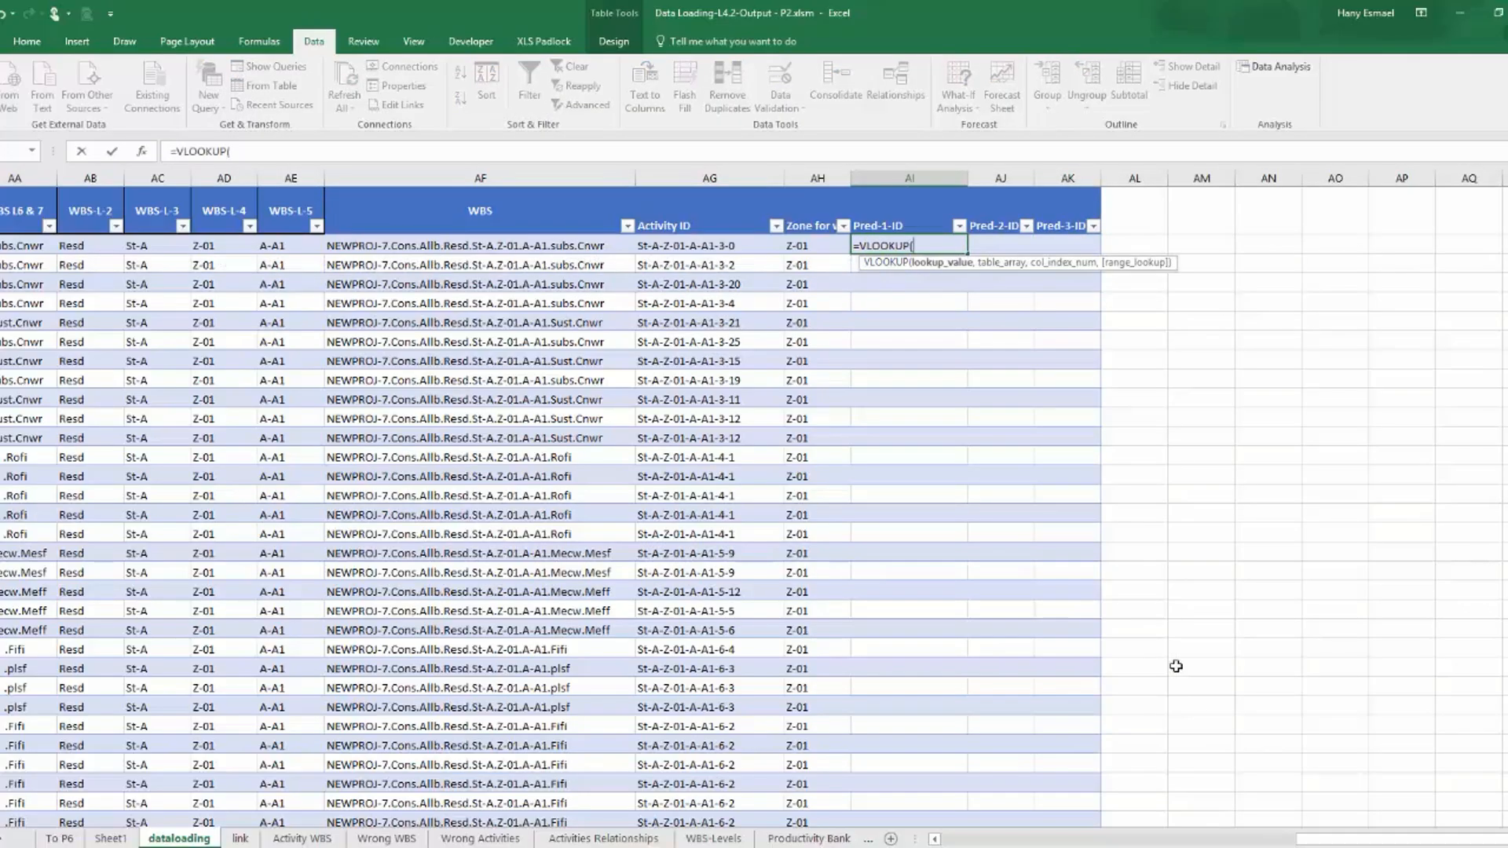
drag(1363, 839, 1194, 829)
click(467, 246)
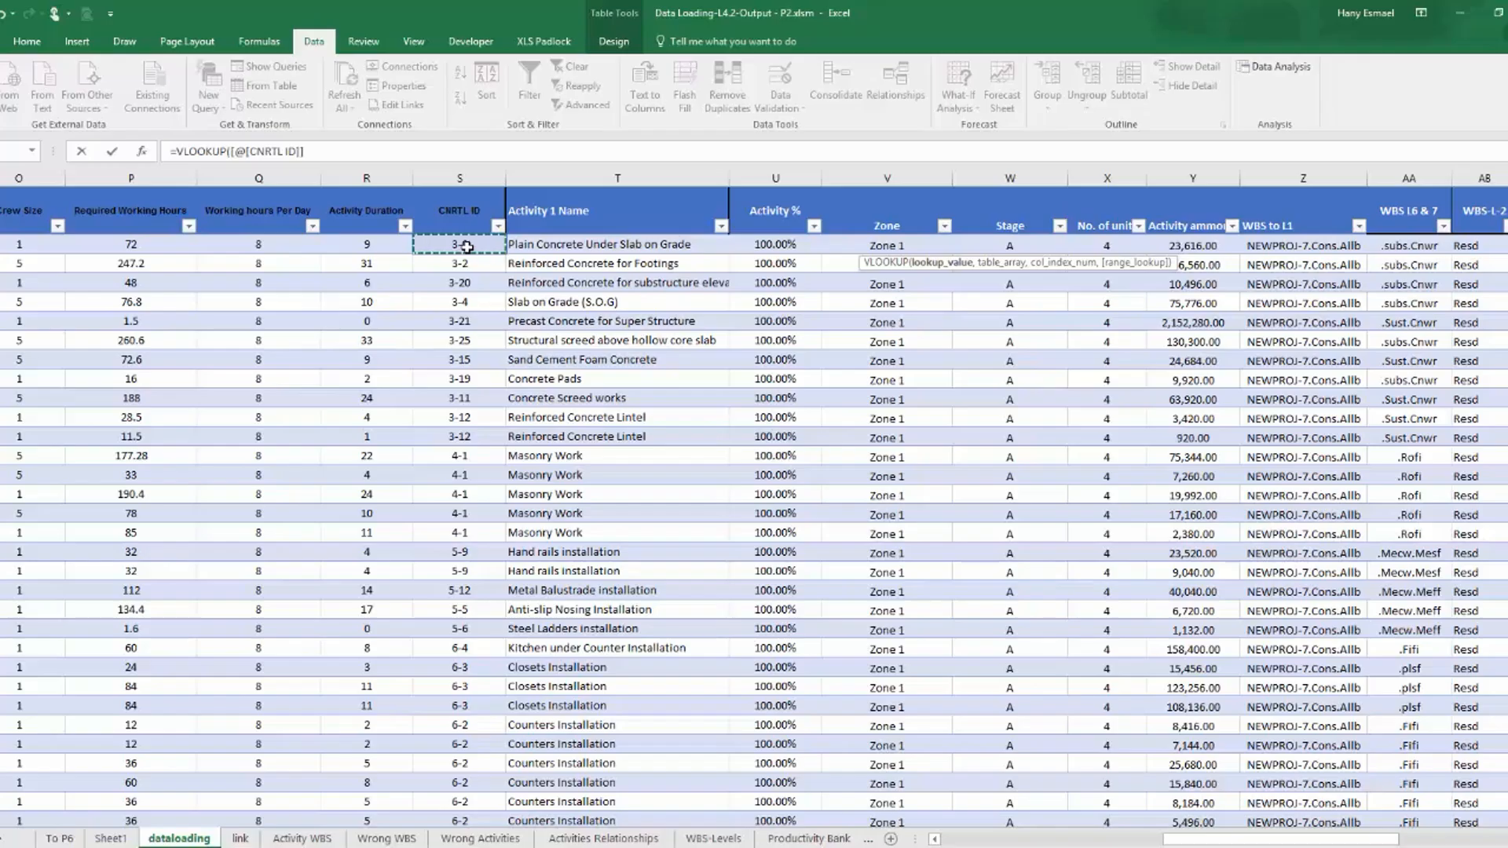
text(,)
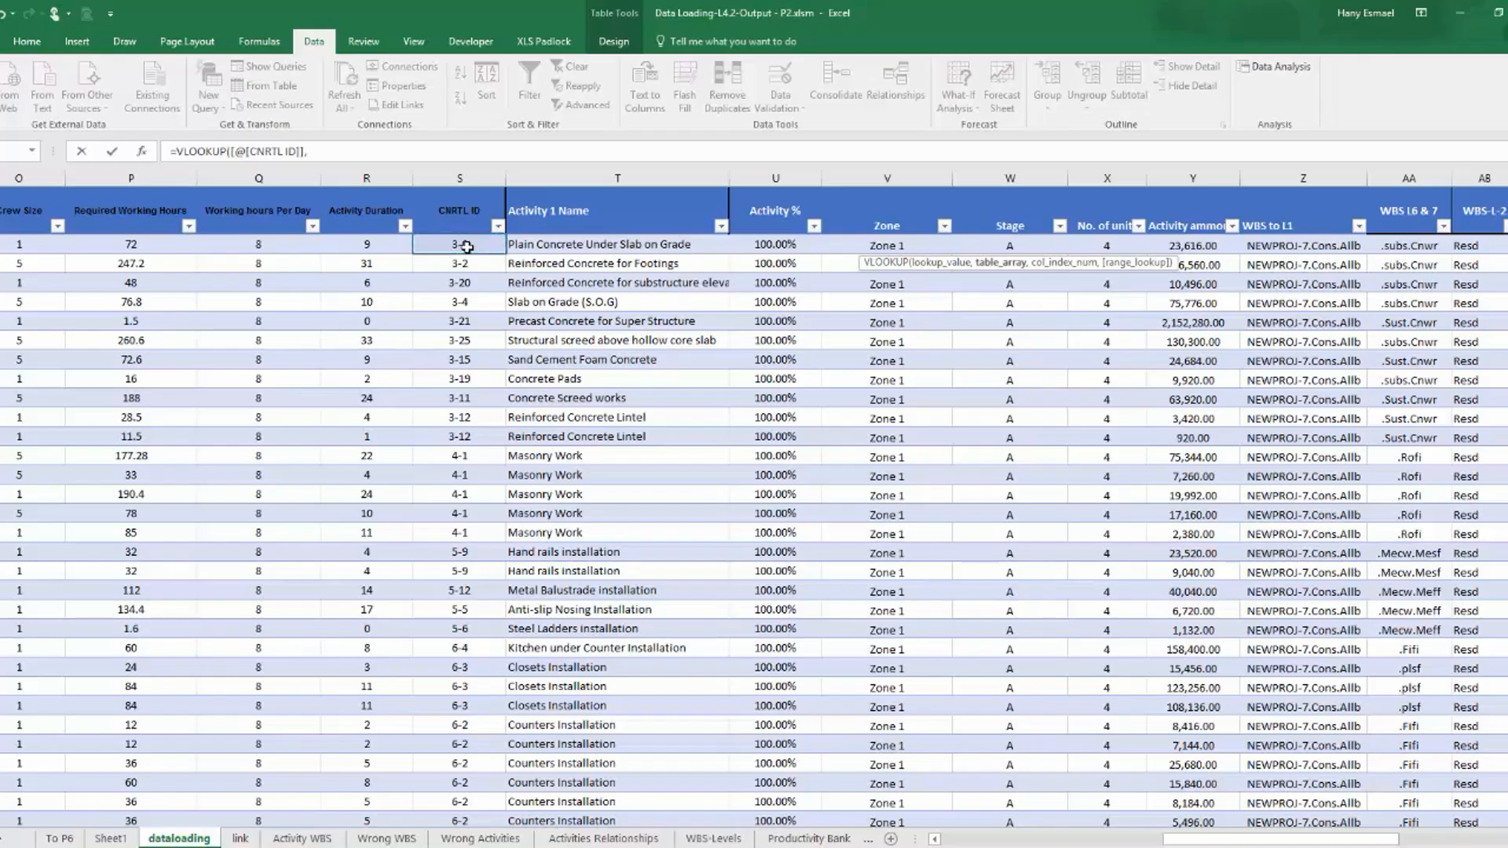
click(575, 839)
drag(17, 179, 410, 189)
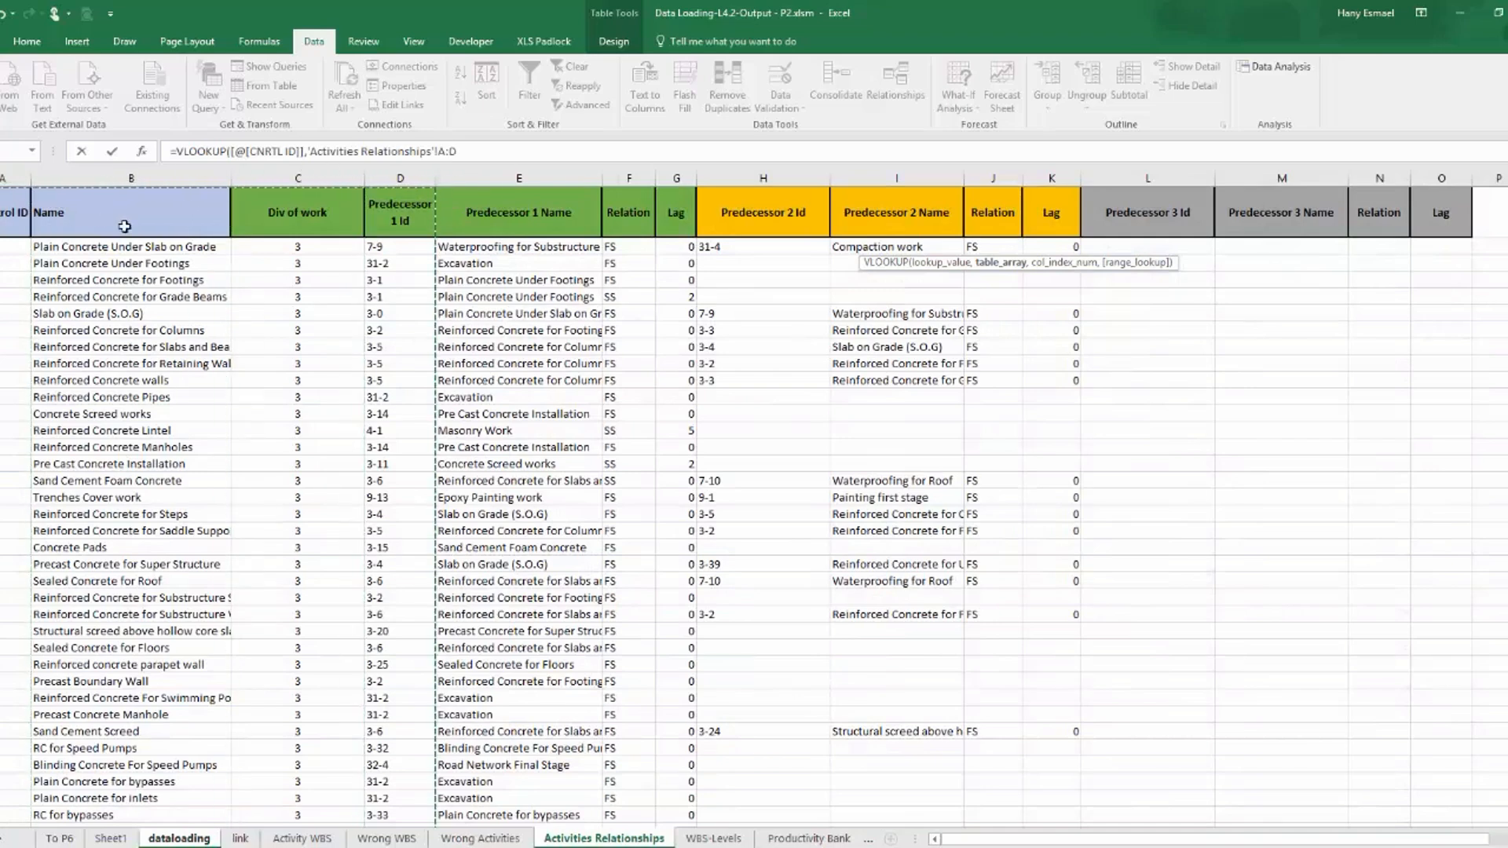
text(,4,)
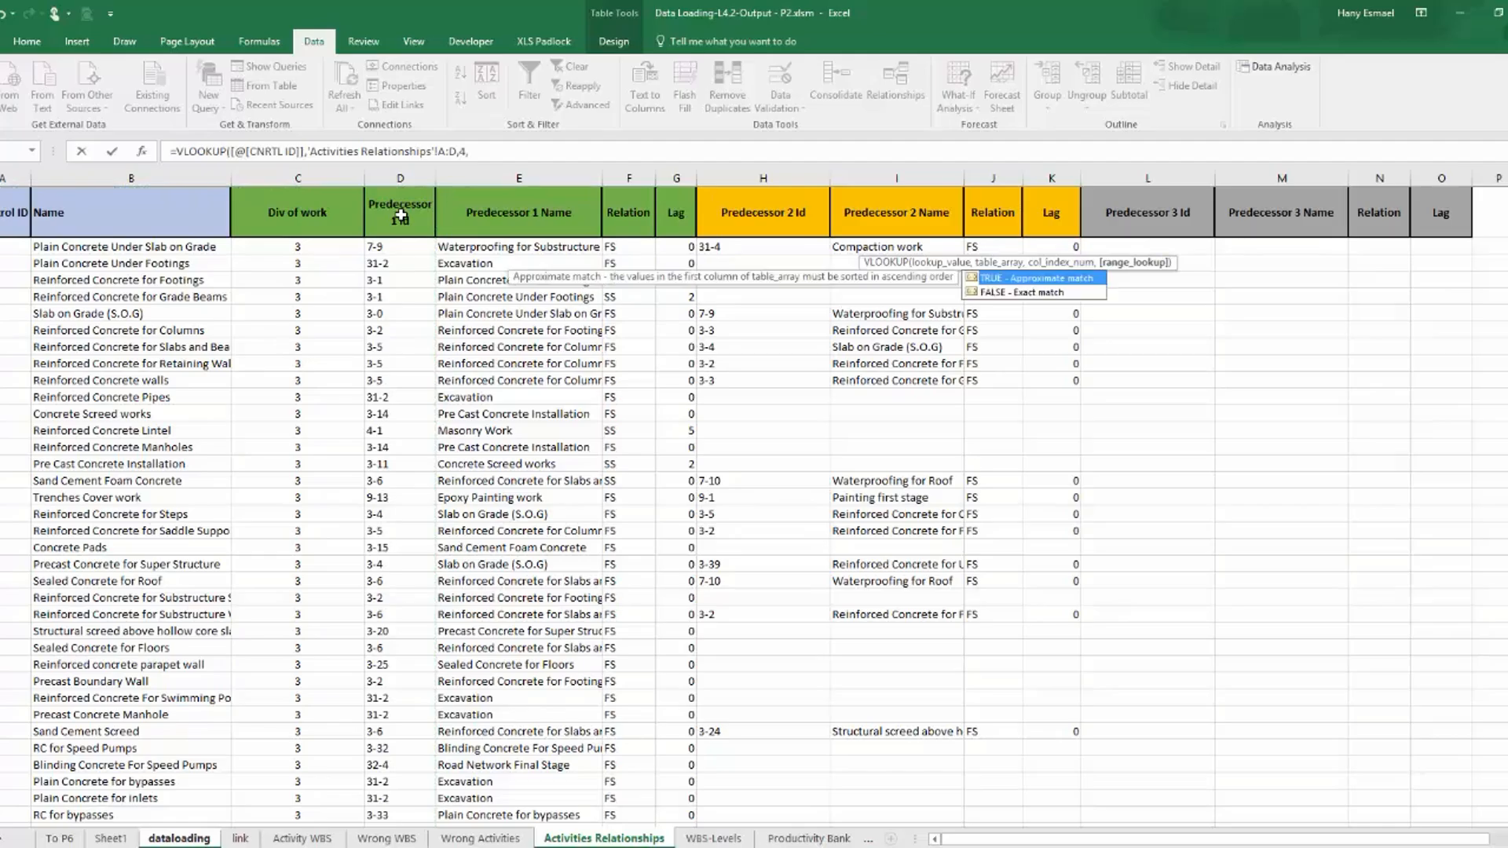
double_click(1053, 292)
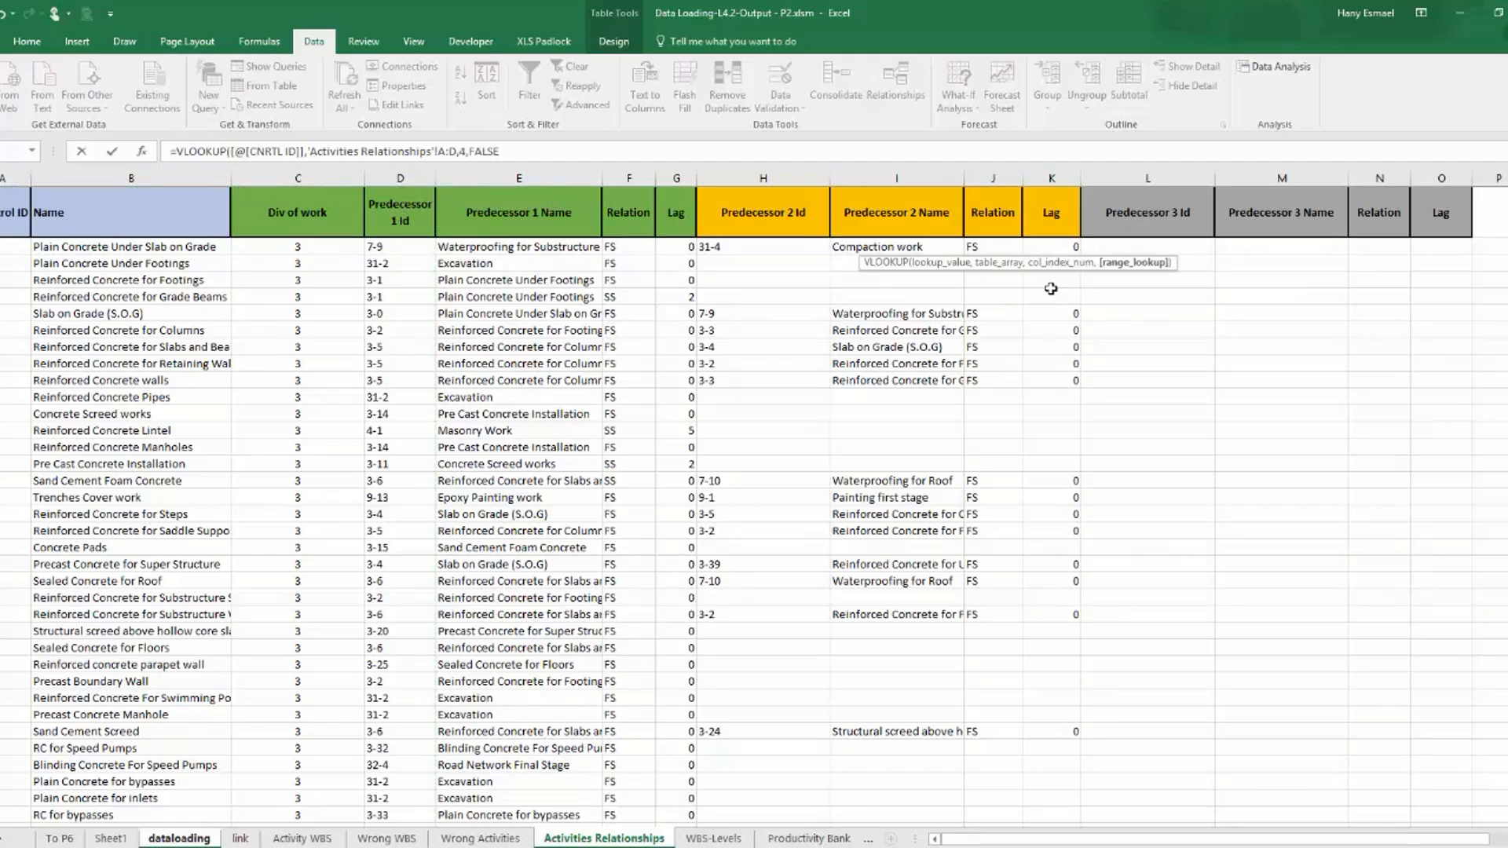
key(Return)
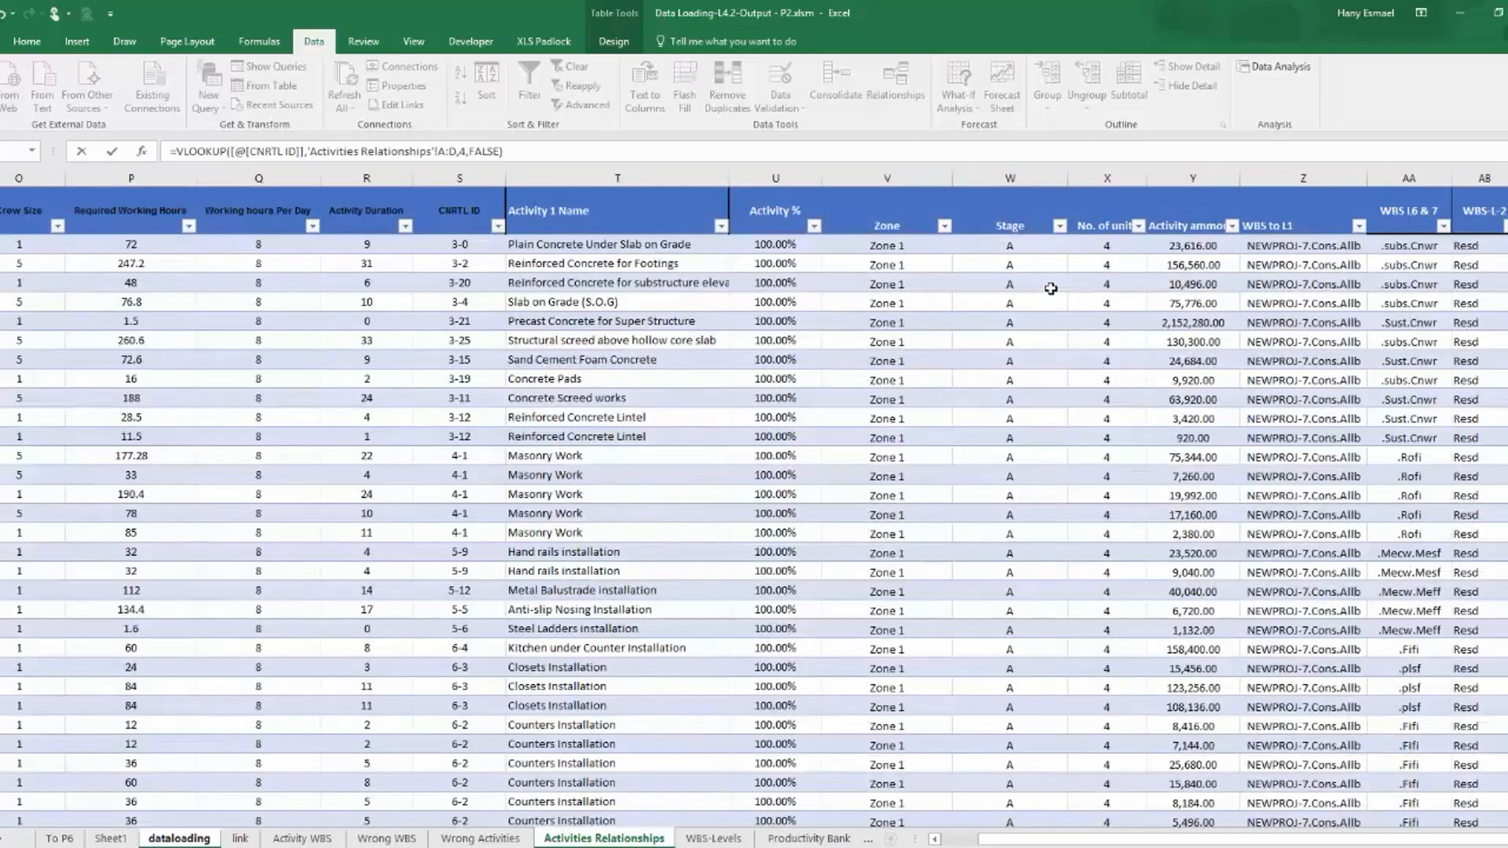
Check the values in the Pred-1-ID filter list, and wrap the column's VLOOKUP in IFERROR with an empty string as fallback.
drag(1294, 841, 1482, 794)
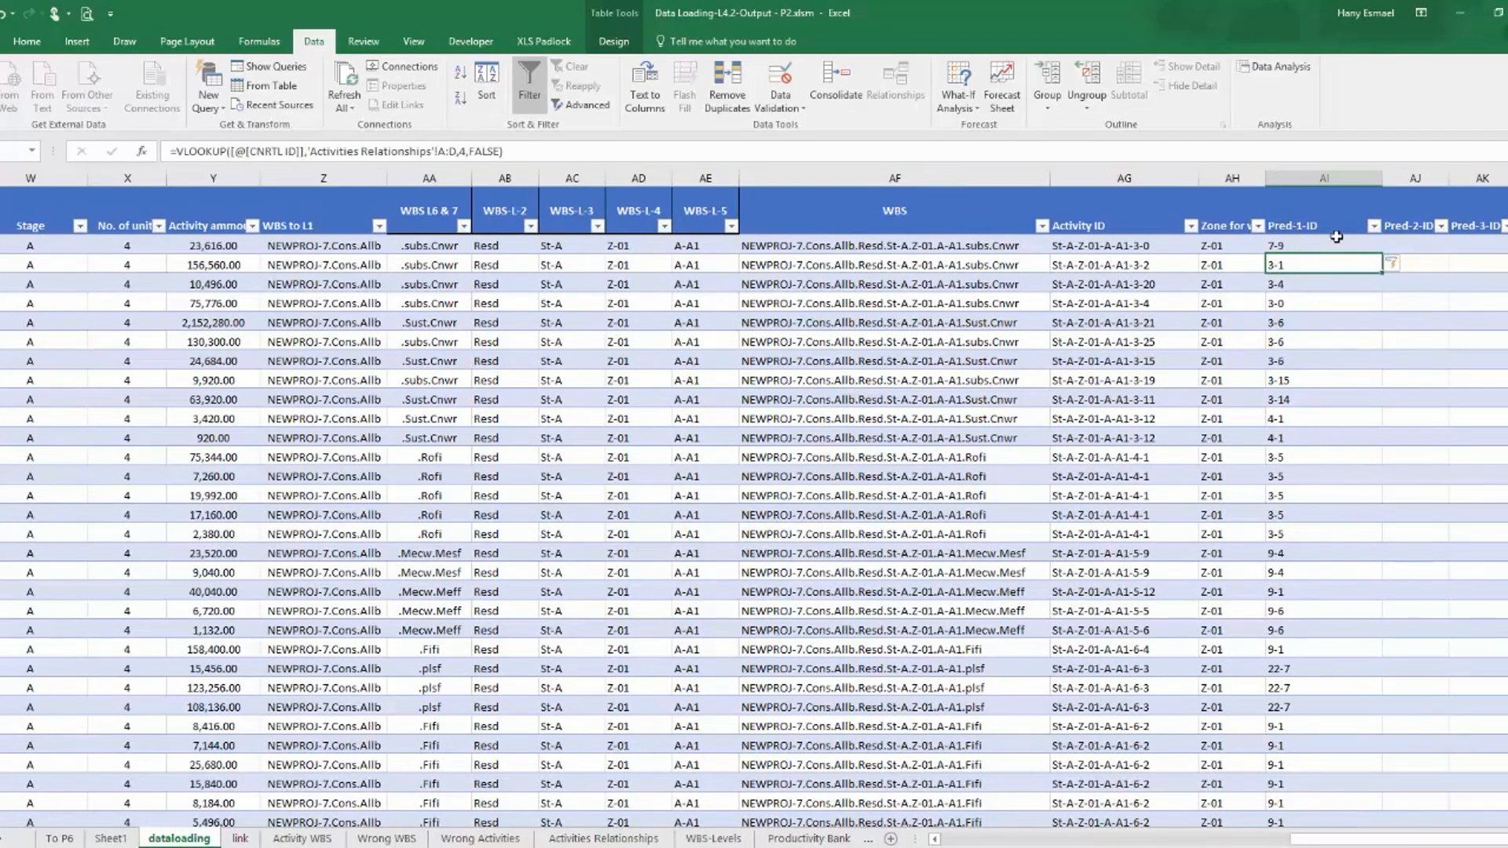
click(1374, 226)
drag(1365, 398, 1370, 310)
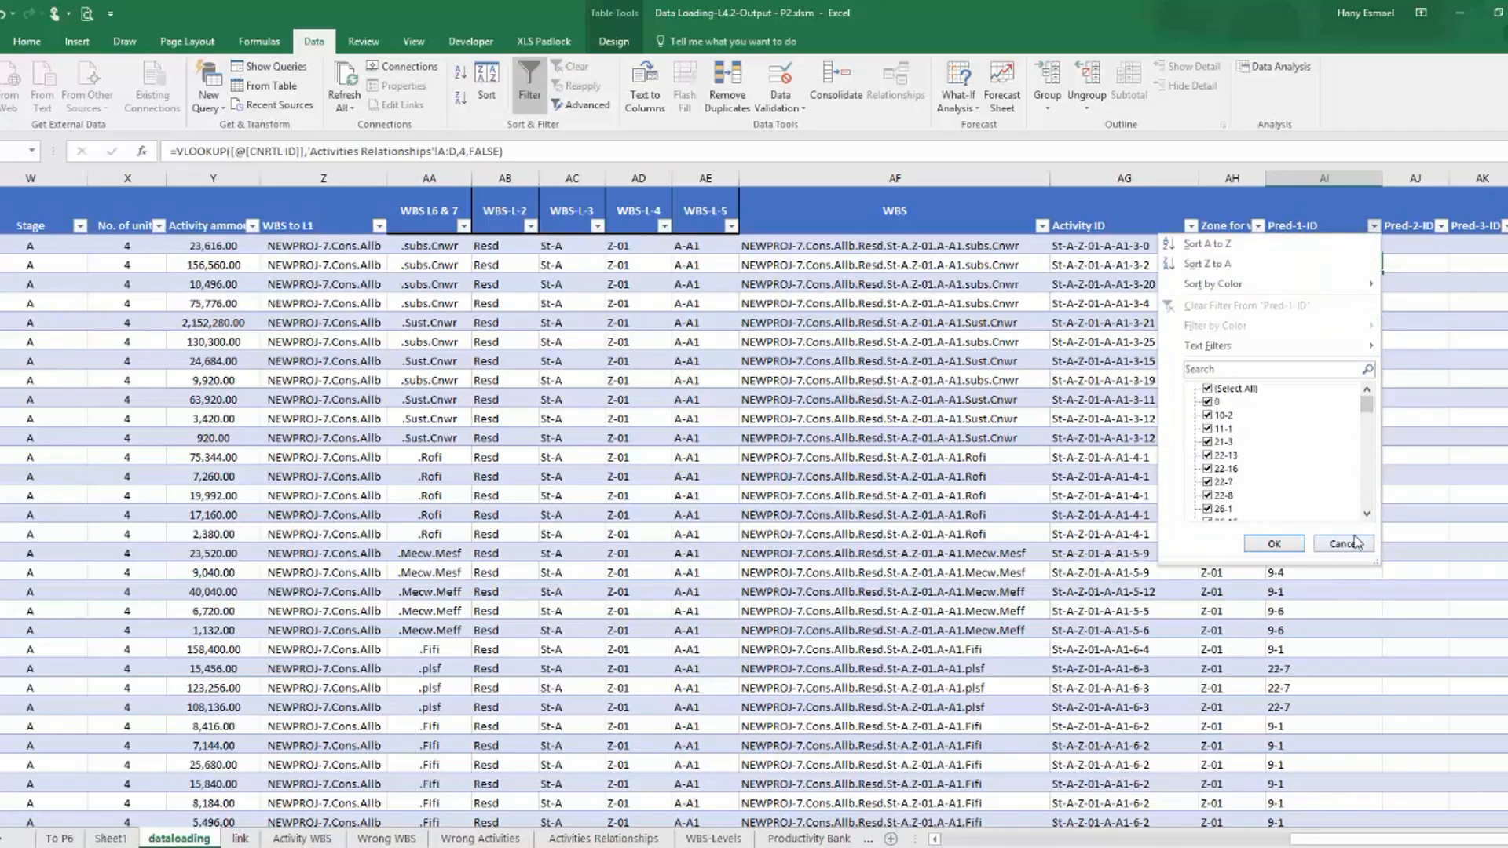
click(1341, 544)
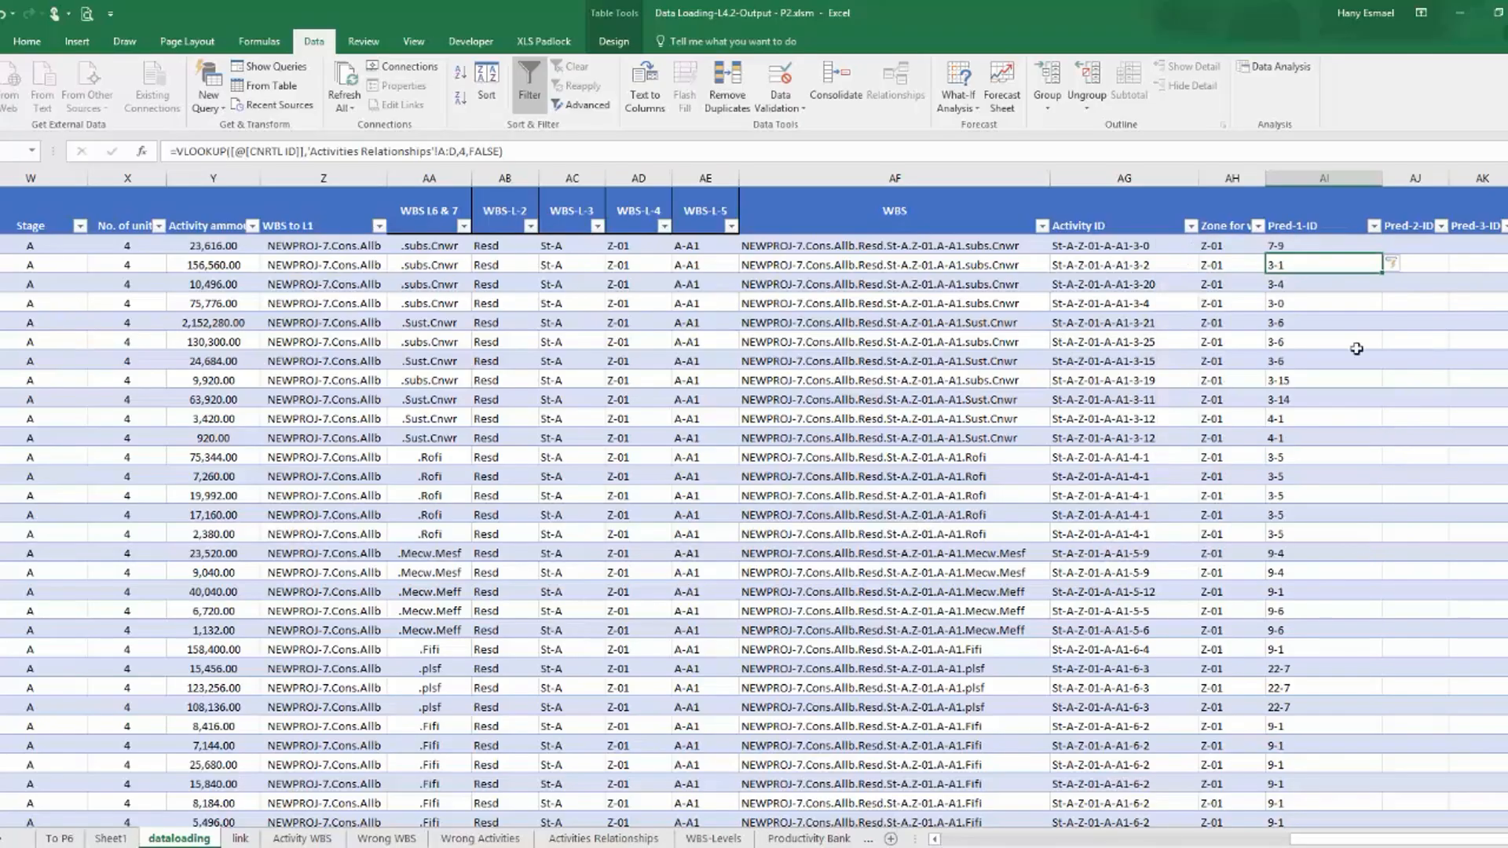
click(181, 150)
text(if)
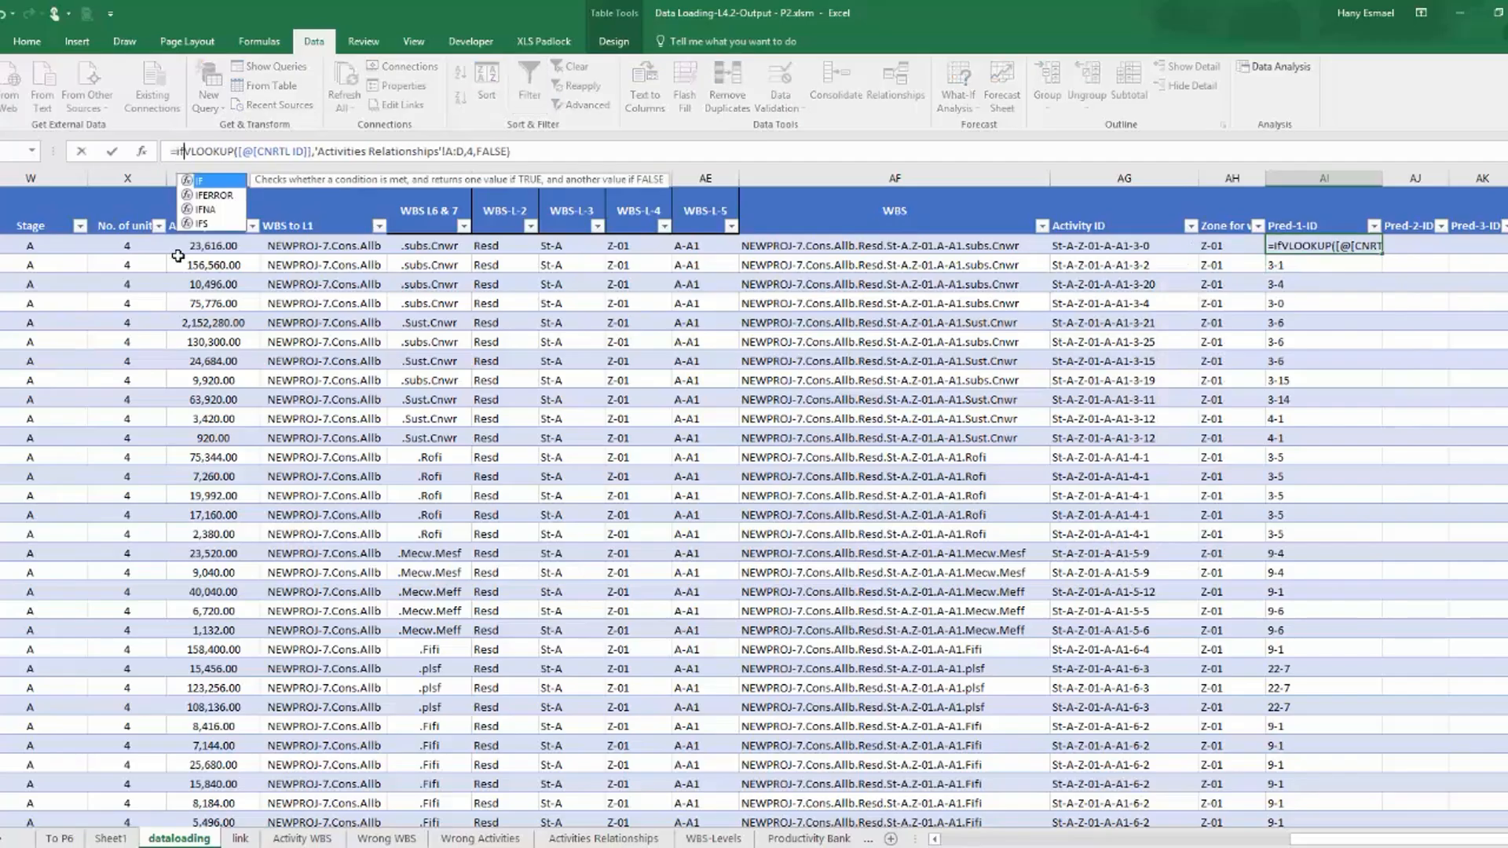
double_click(212, 195)
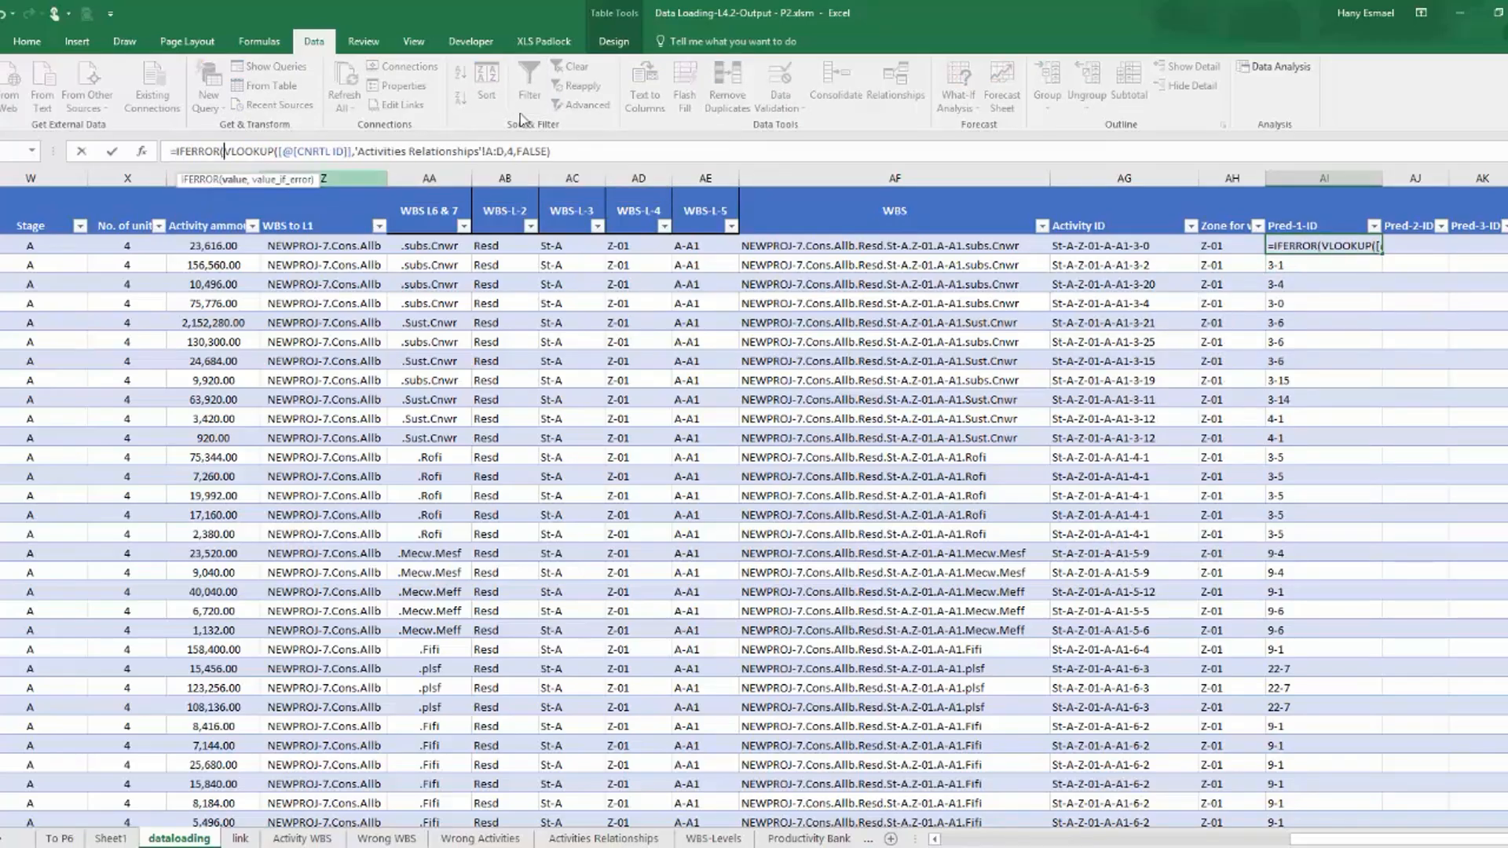
click(575, 150)
text(,""))
key(Return)
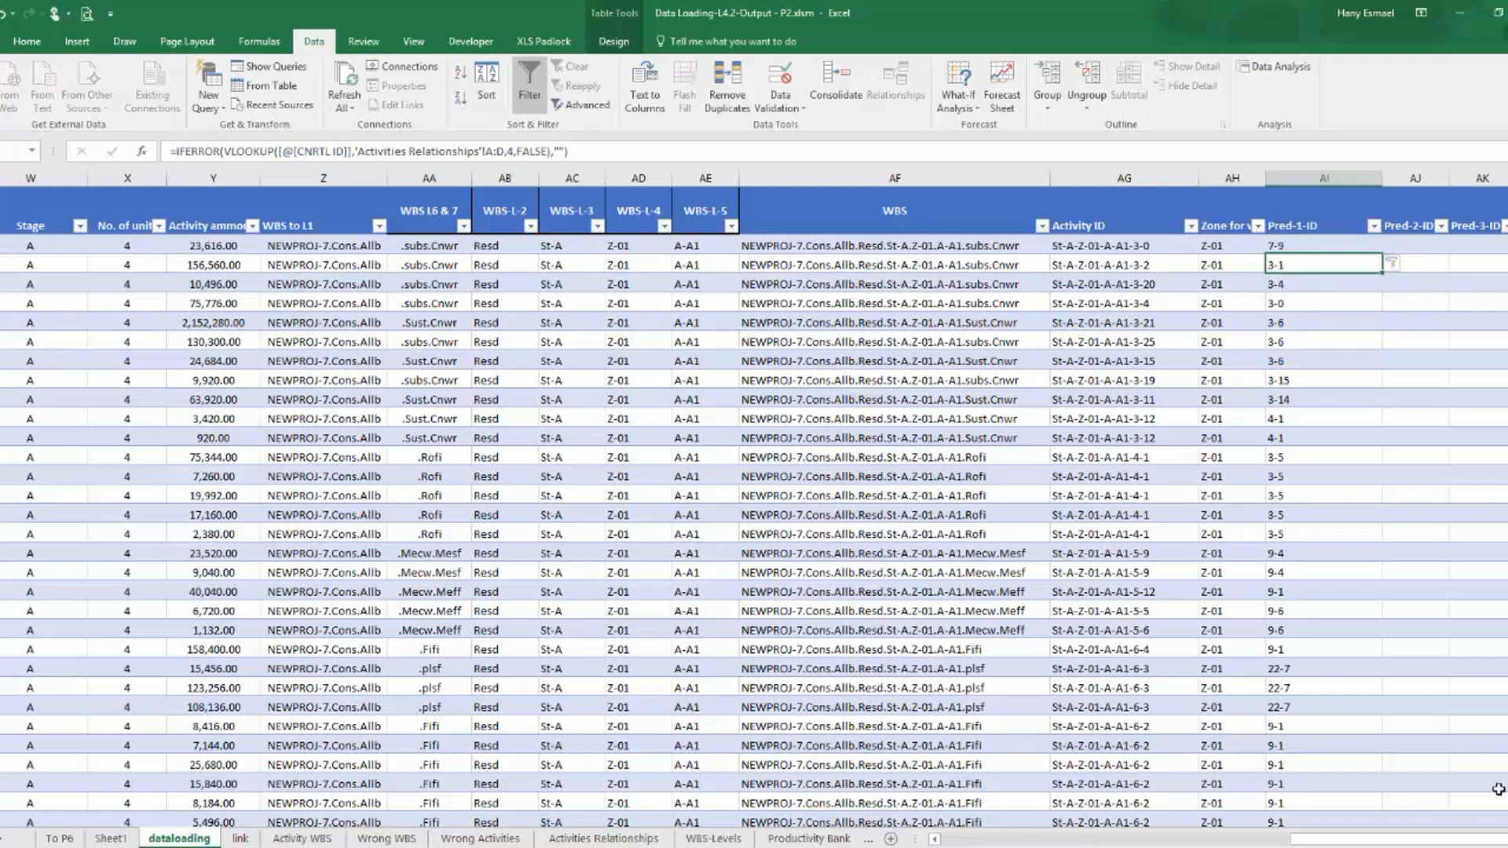
Copy the Pred-1-ID IFERROR lookup formula unchanged into the Pred-2-ID column.
click(1403, 245)
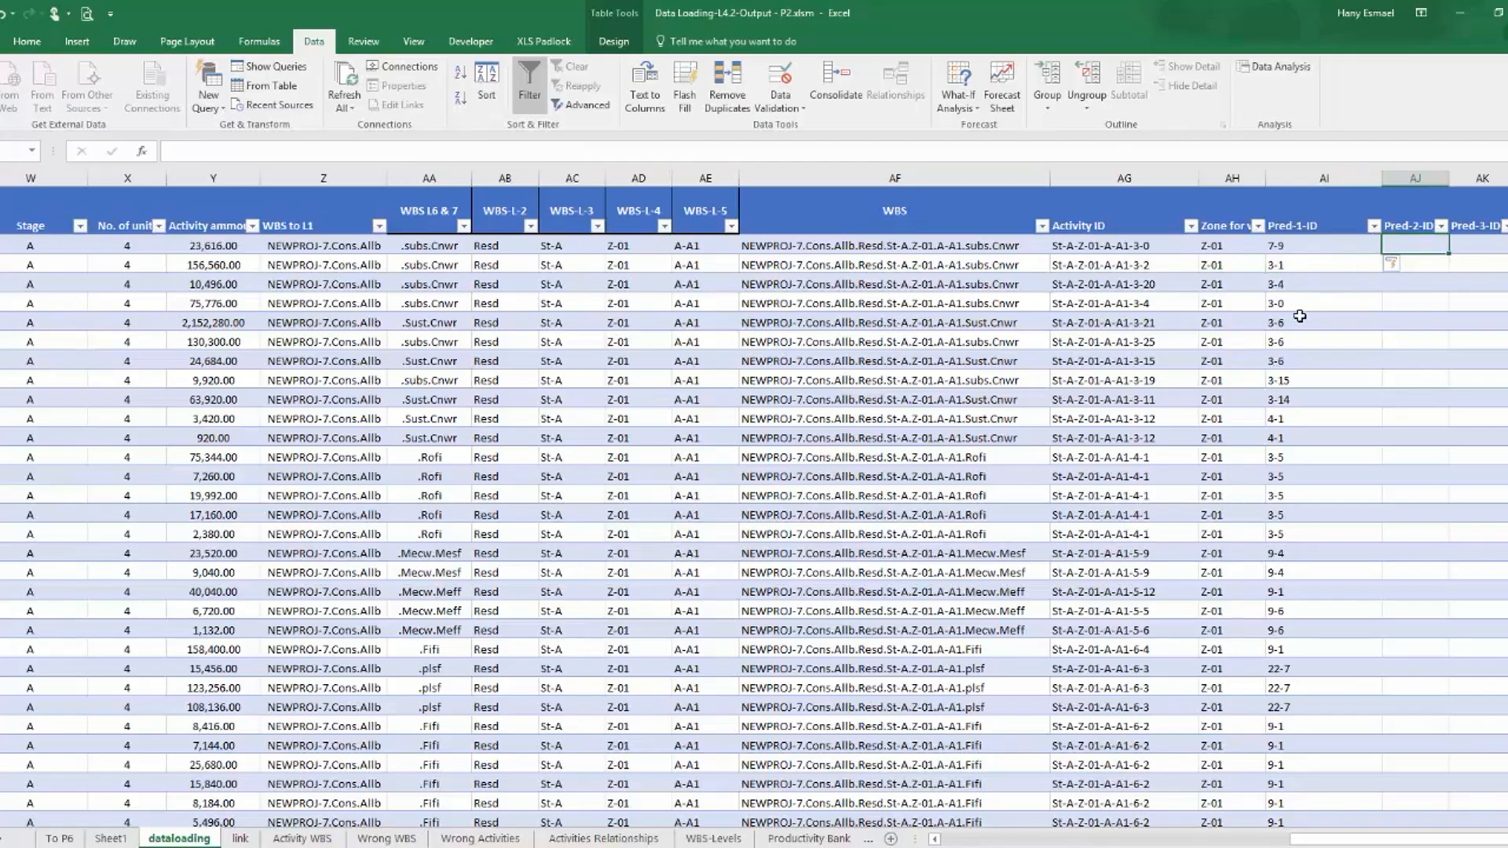
click(1296, 246)
click(594, 148)
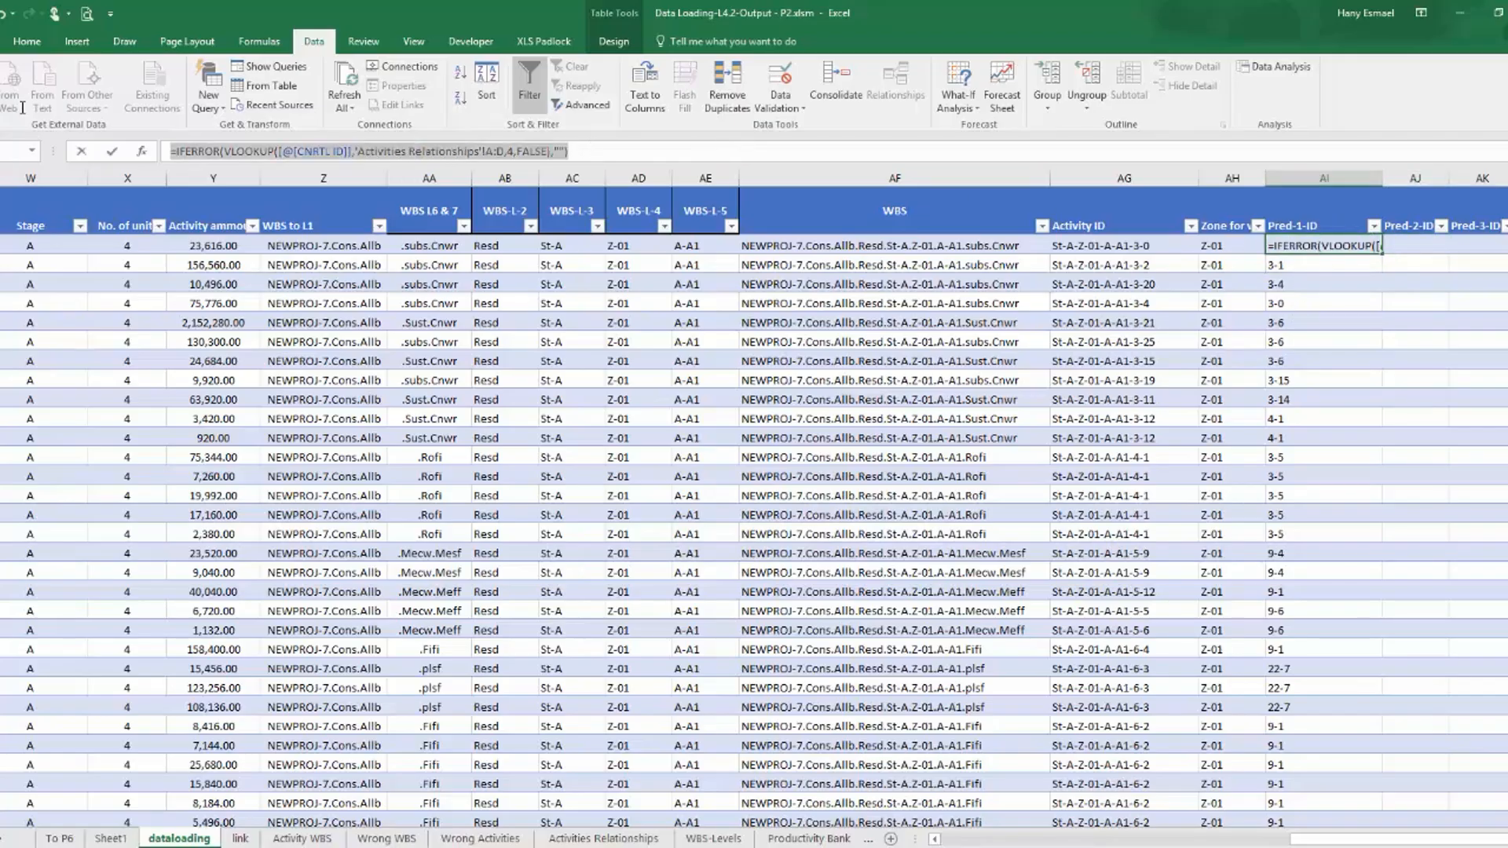
key(Escape)
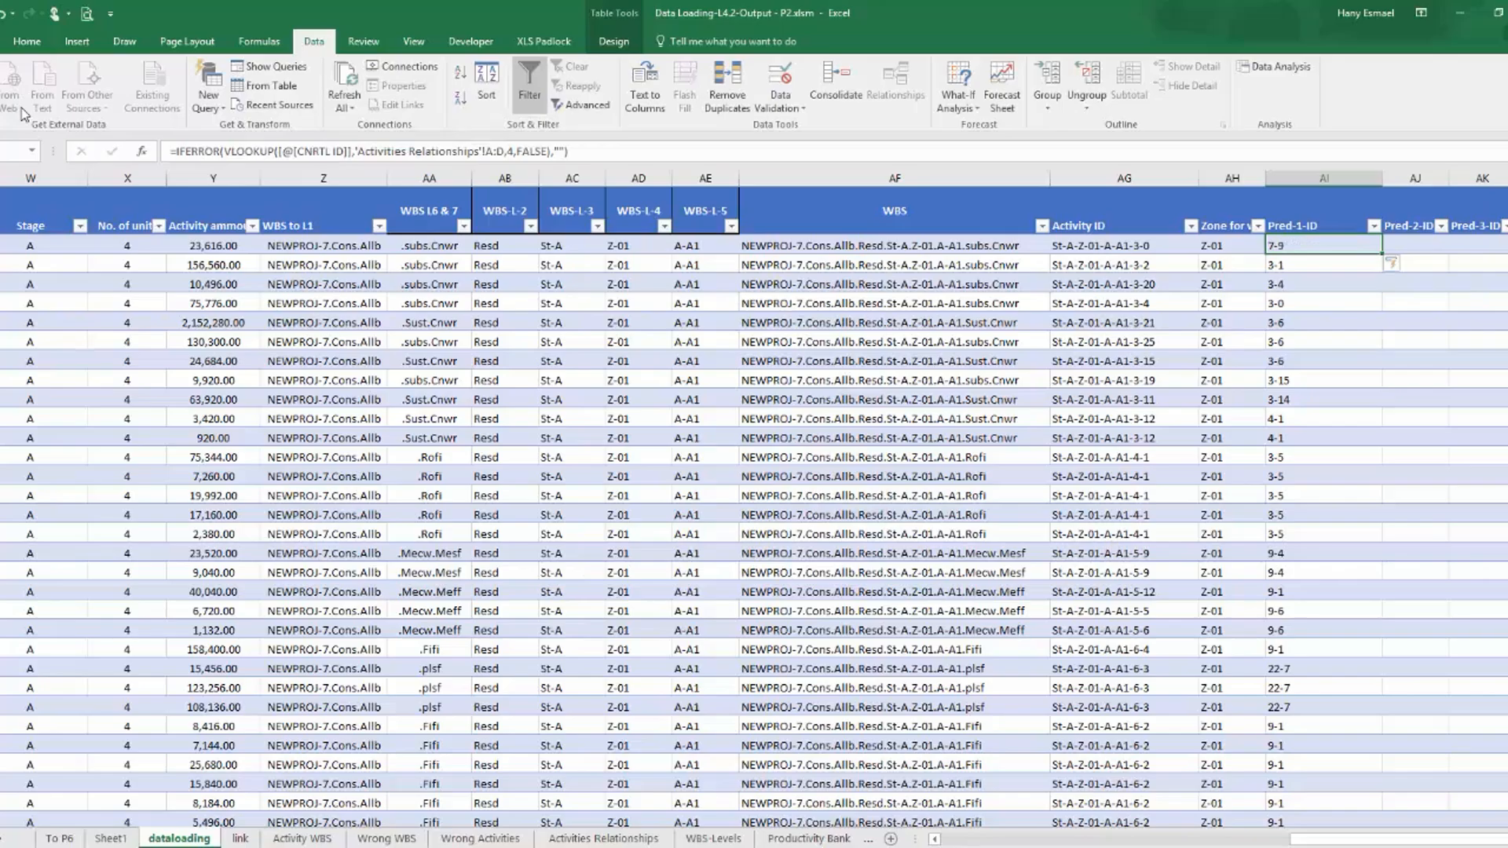
click(1428, 240)
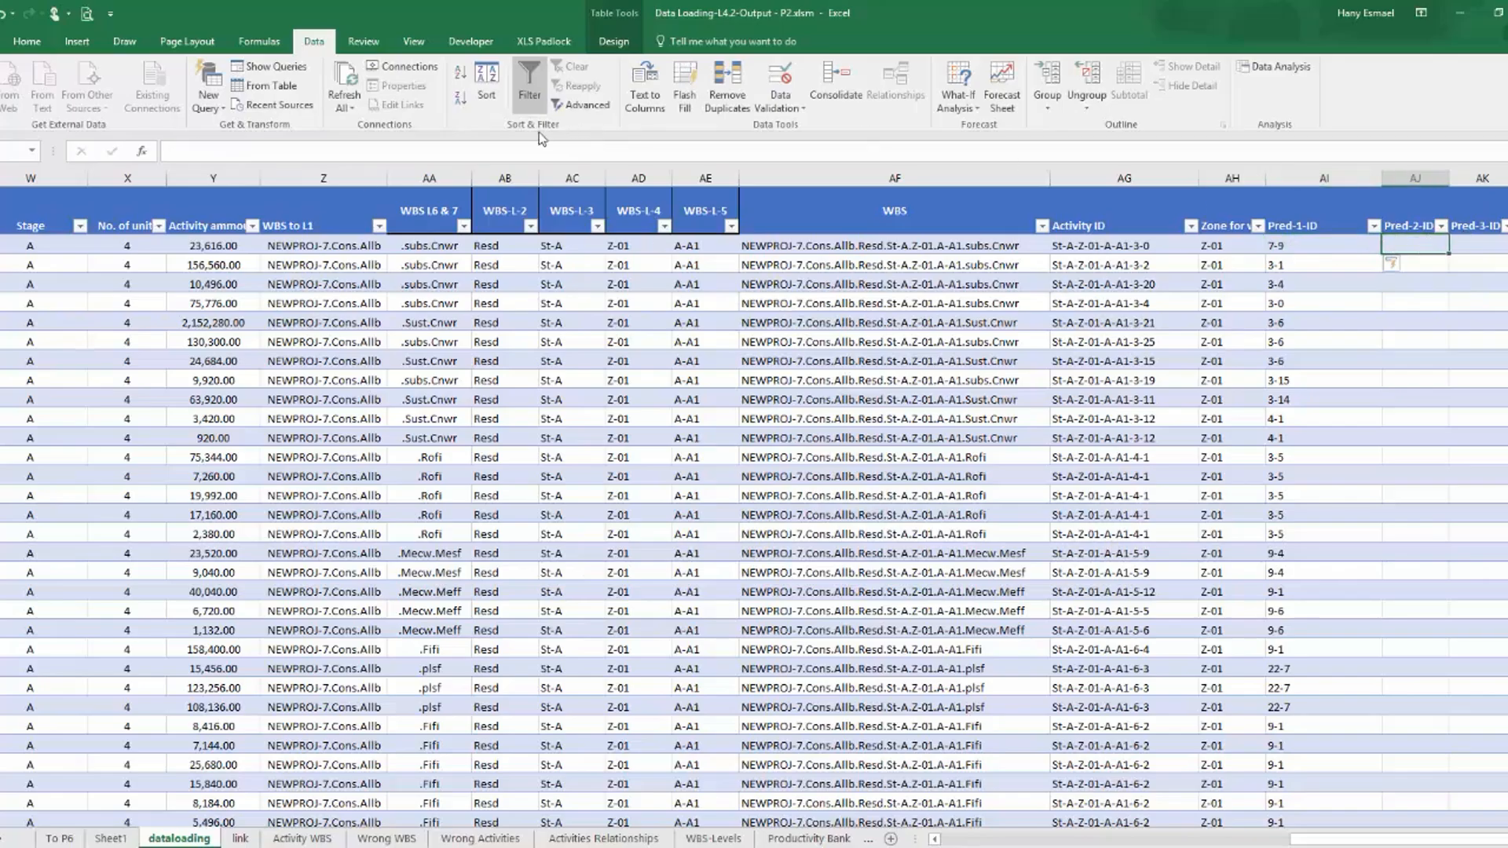
click(519, 148)
text(=IFERROR(VLOOKUP([@[CNRTL ID]],'Activities Relationships'!A:D,4,FALSE),""))
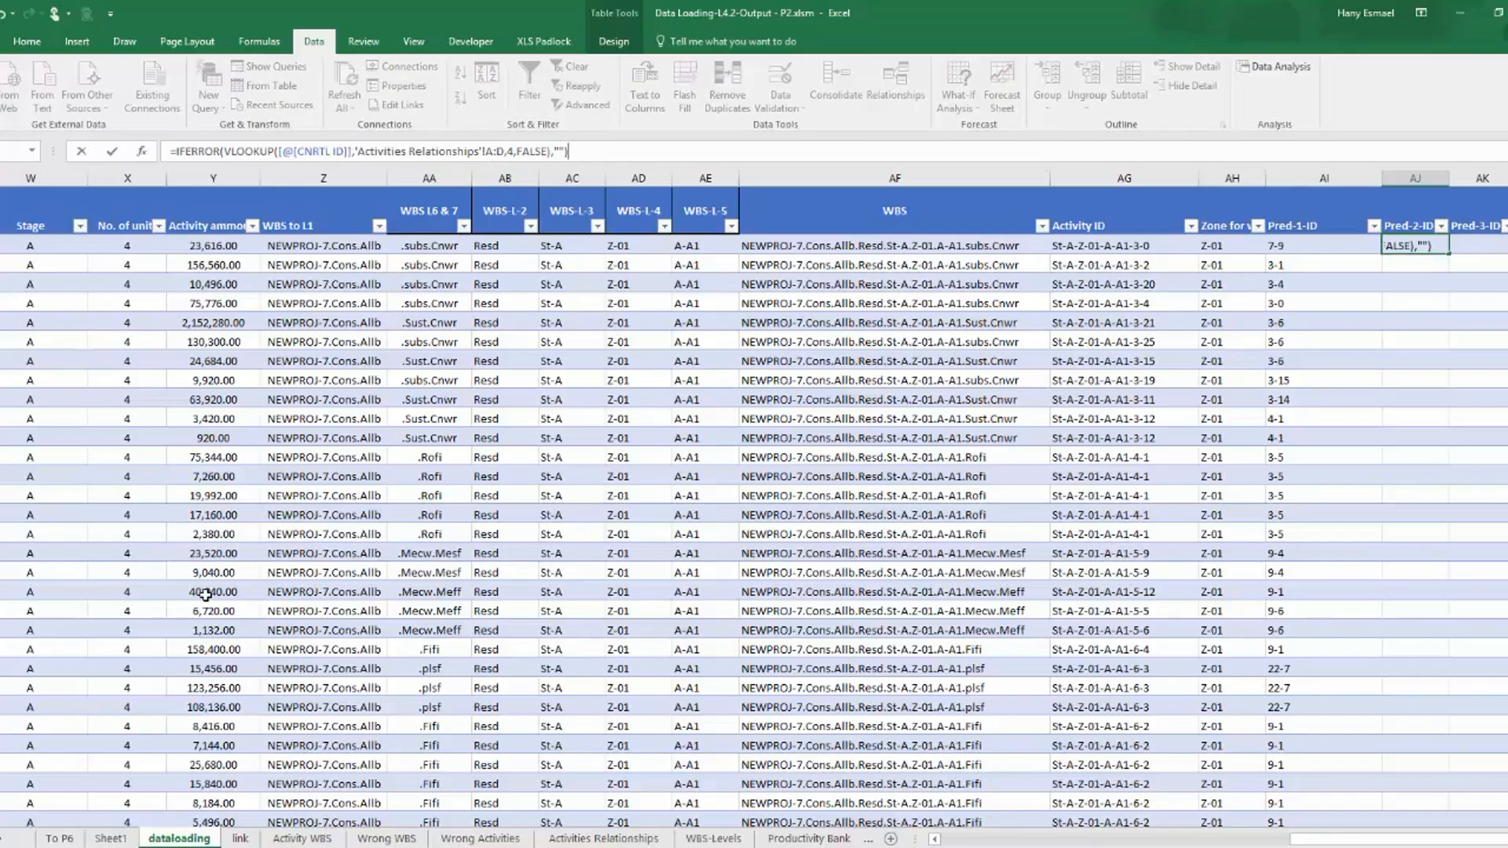
key(Return)
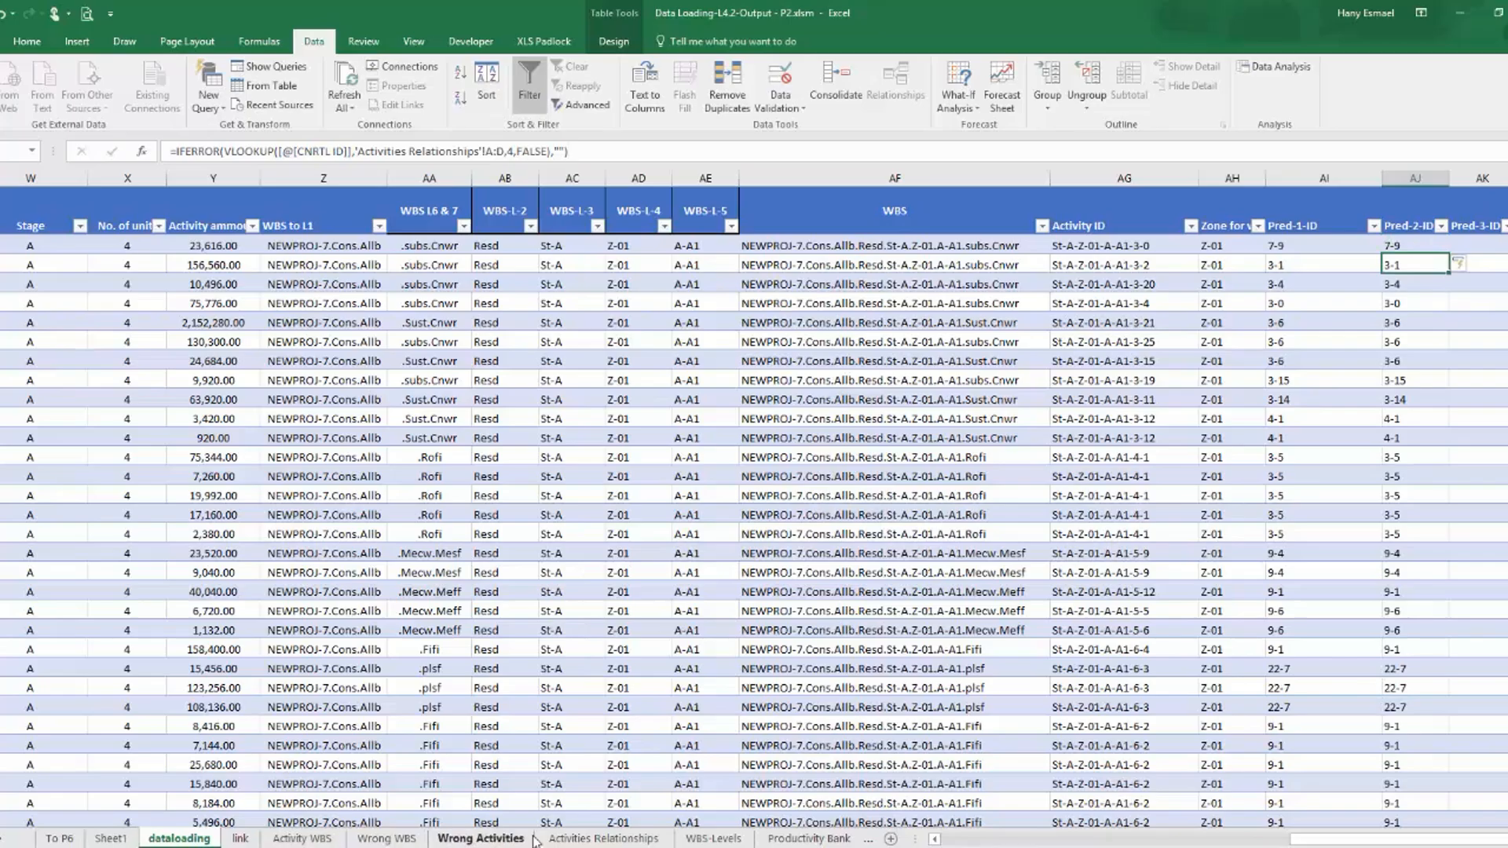
Consult the Activities Relationships sheet, and set the Pred-2-ID lookup to range A:K with column index 8.
click(604, 839)
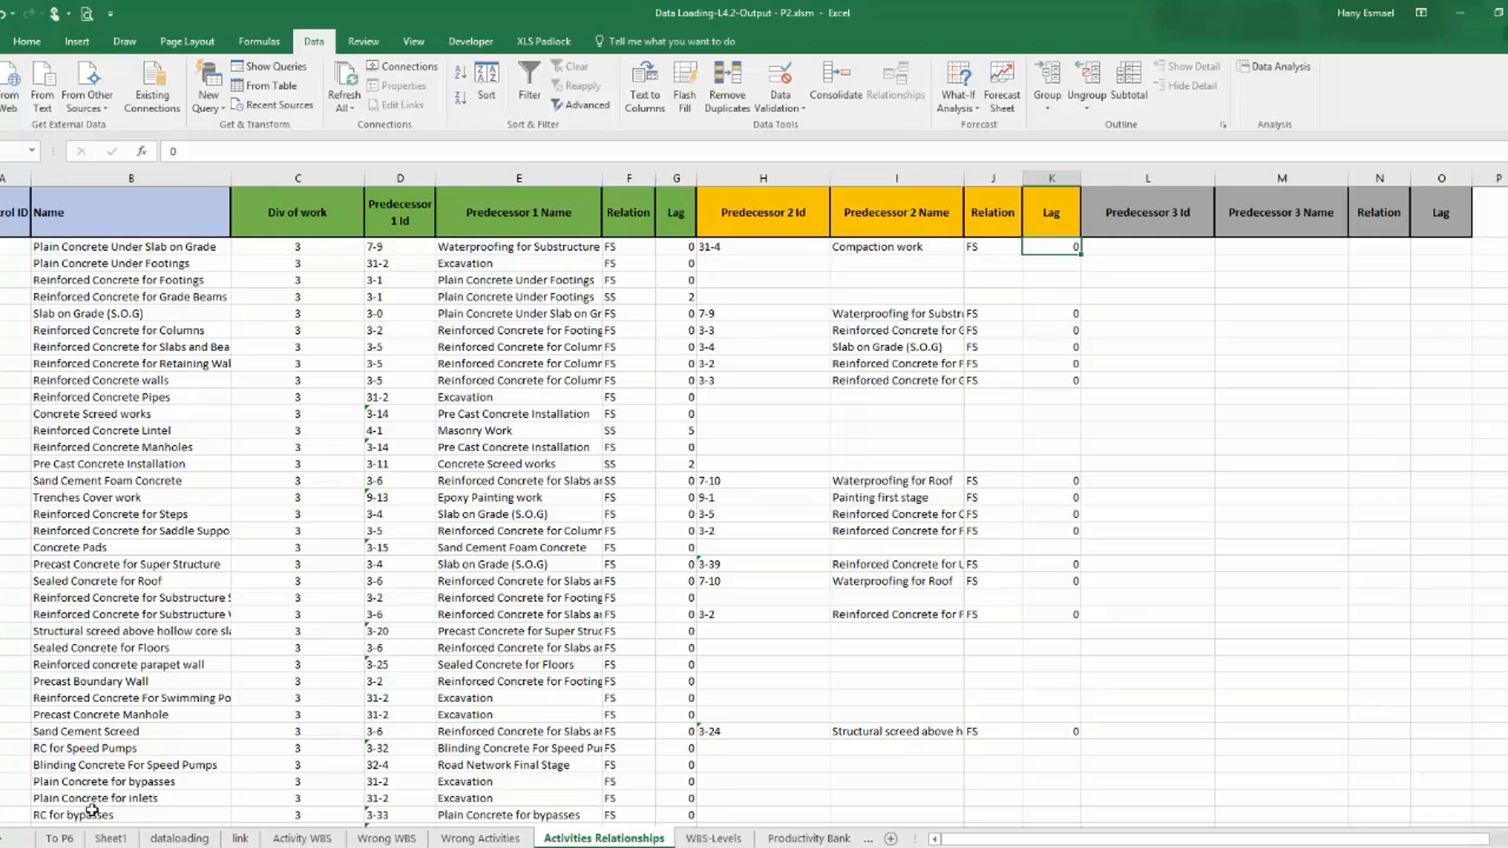
click(179, 839)
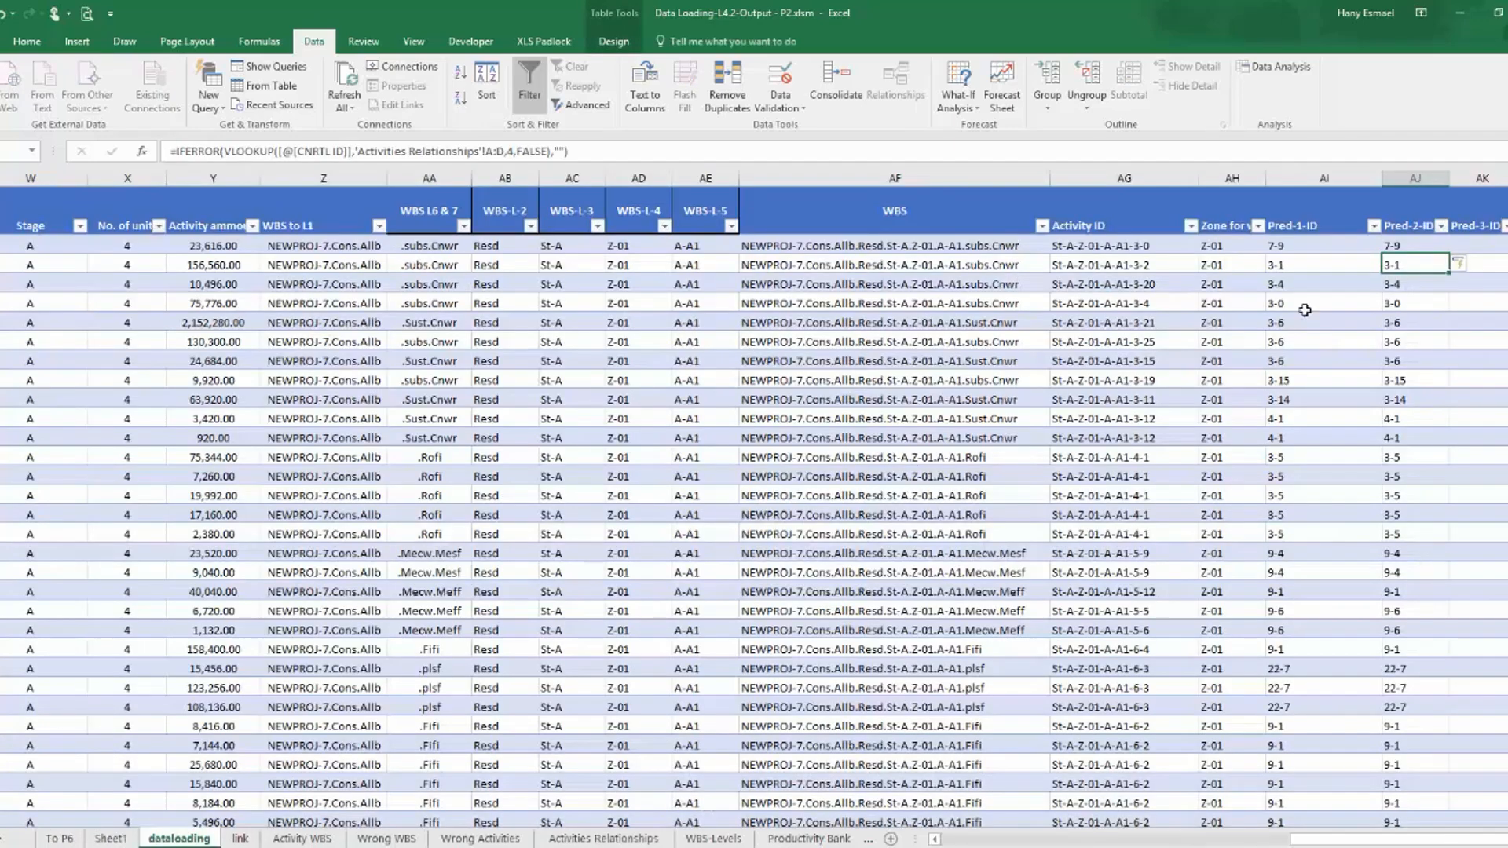
click(1419, 246)
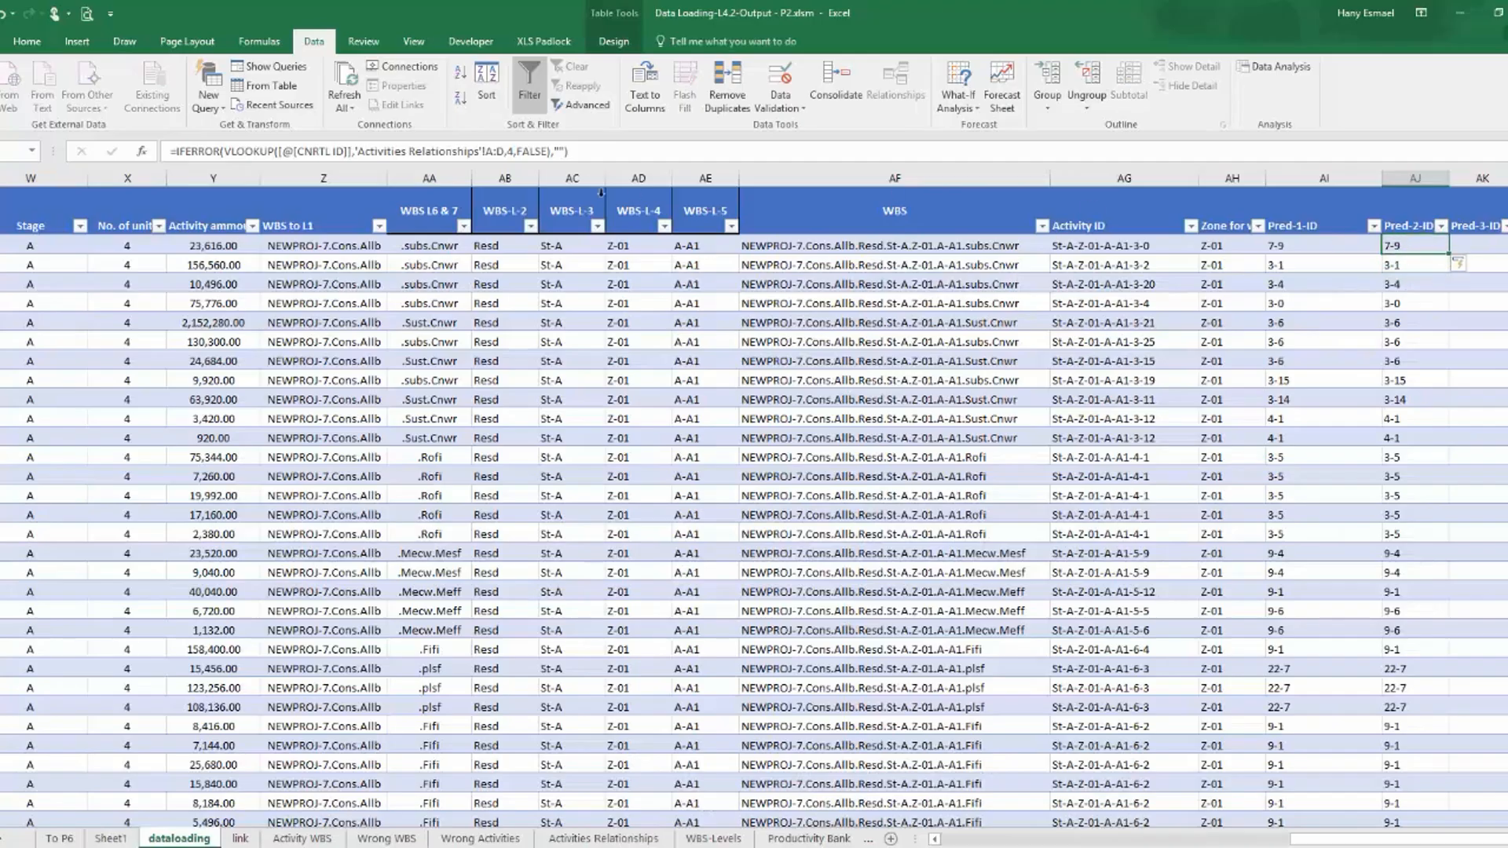
click(504, 150)
key(BackSpace)
text(K)
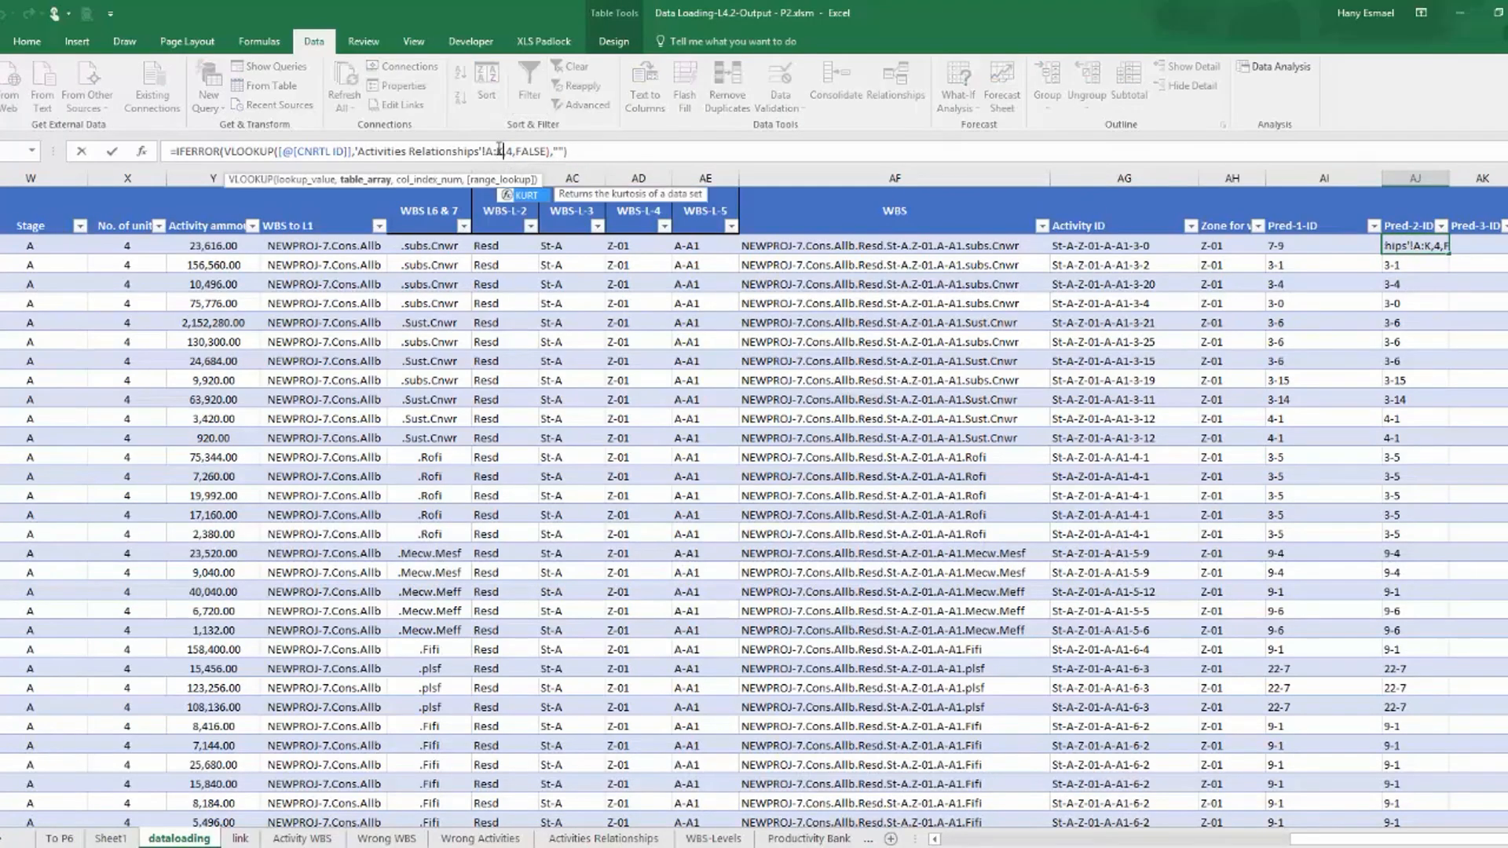
double_click(509, 151)
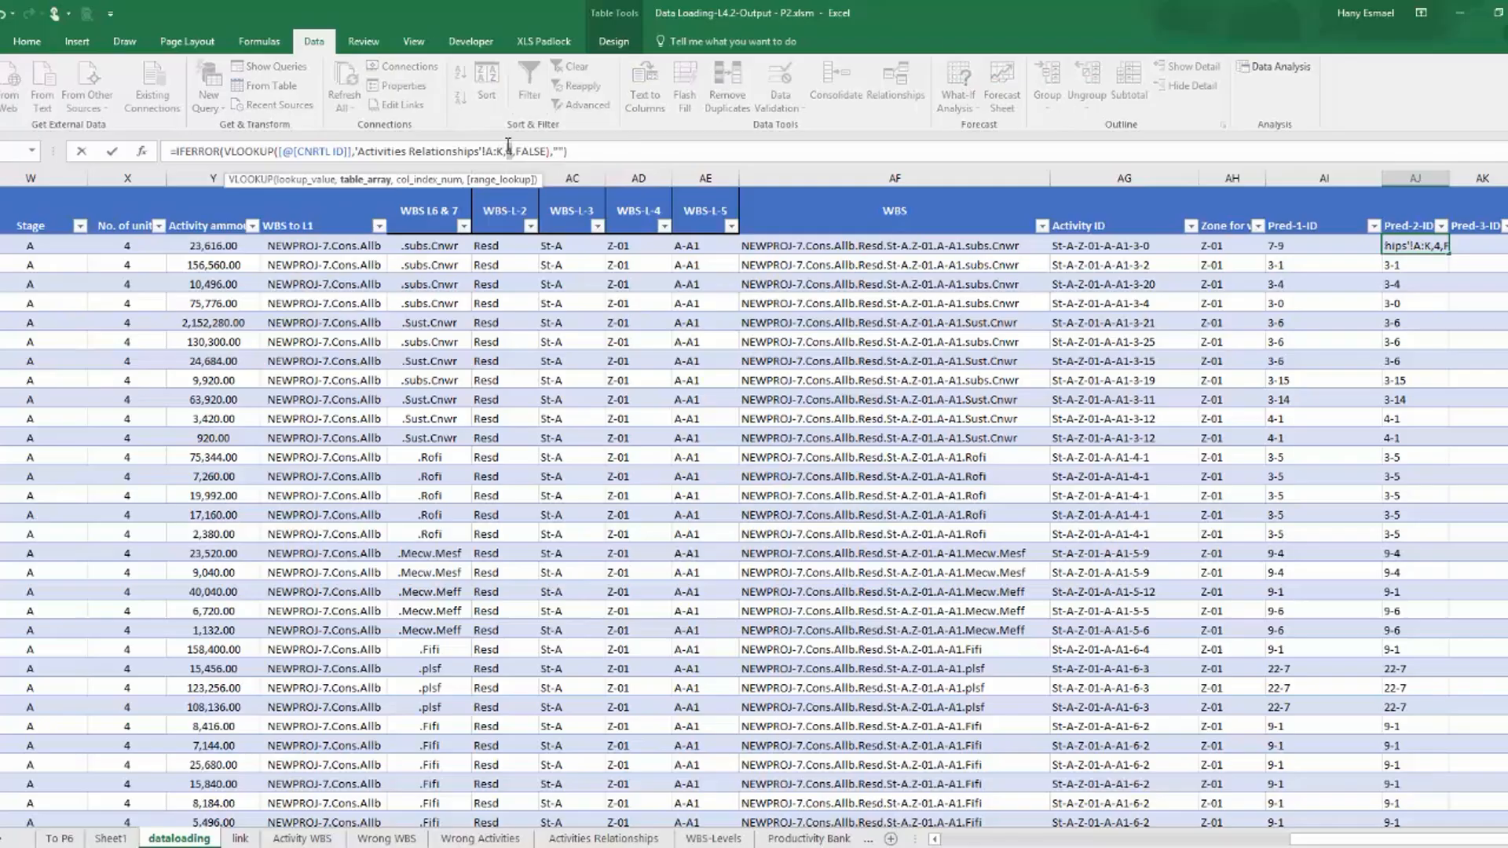
text(8)
key(Return)
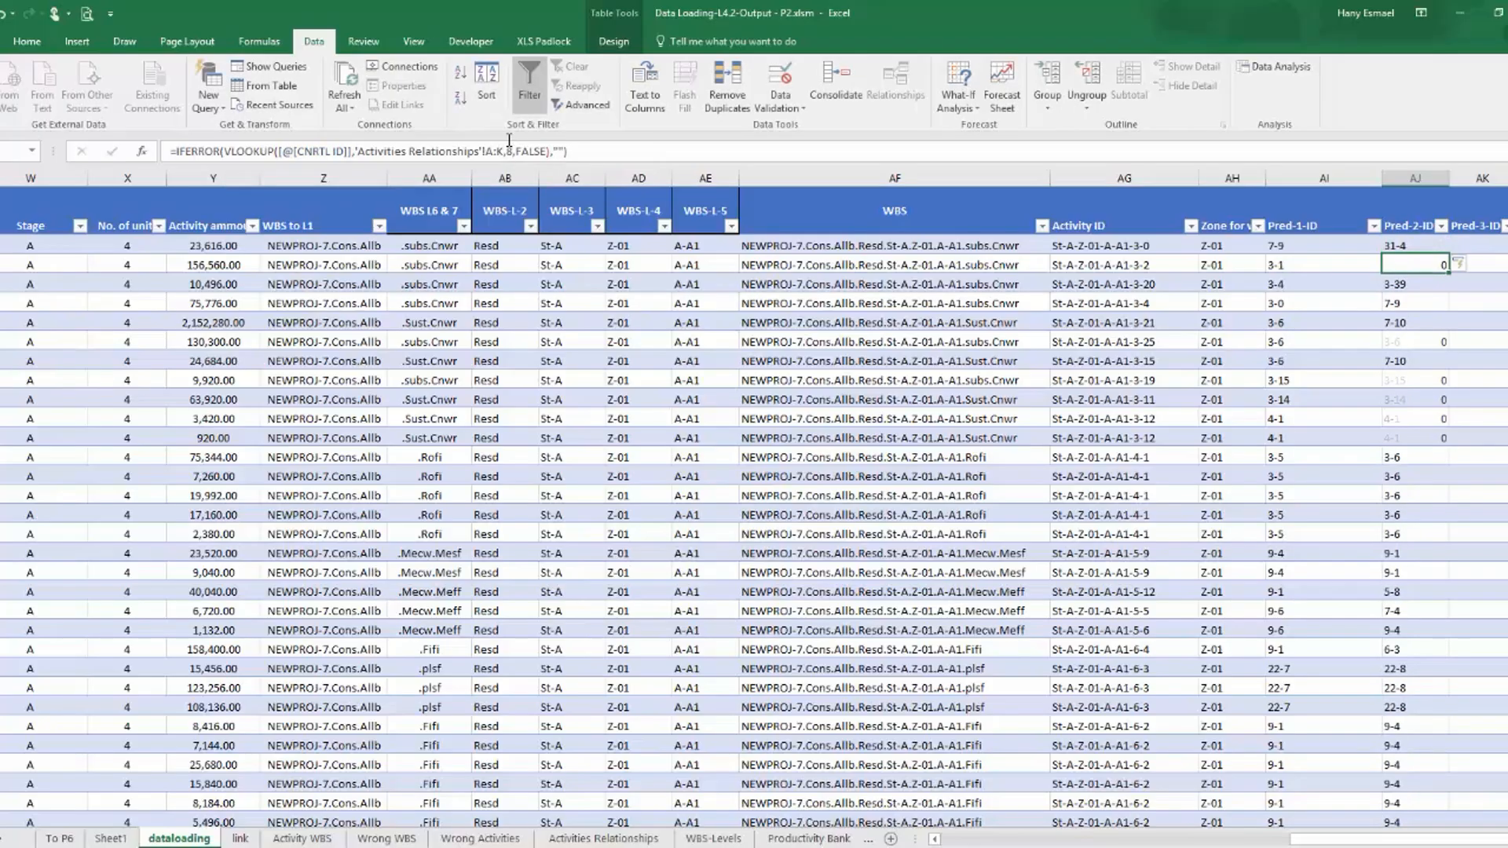
Copy the Pred-2-ID lookup formula, with range A:K and column index 8, into the Pred-3-ID column.
click(1414, 247)
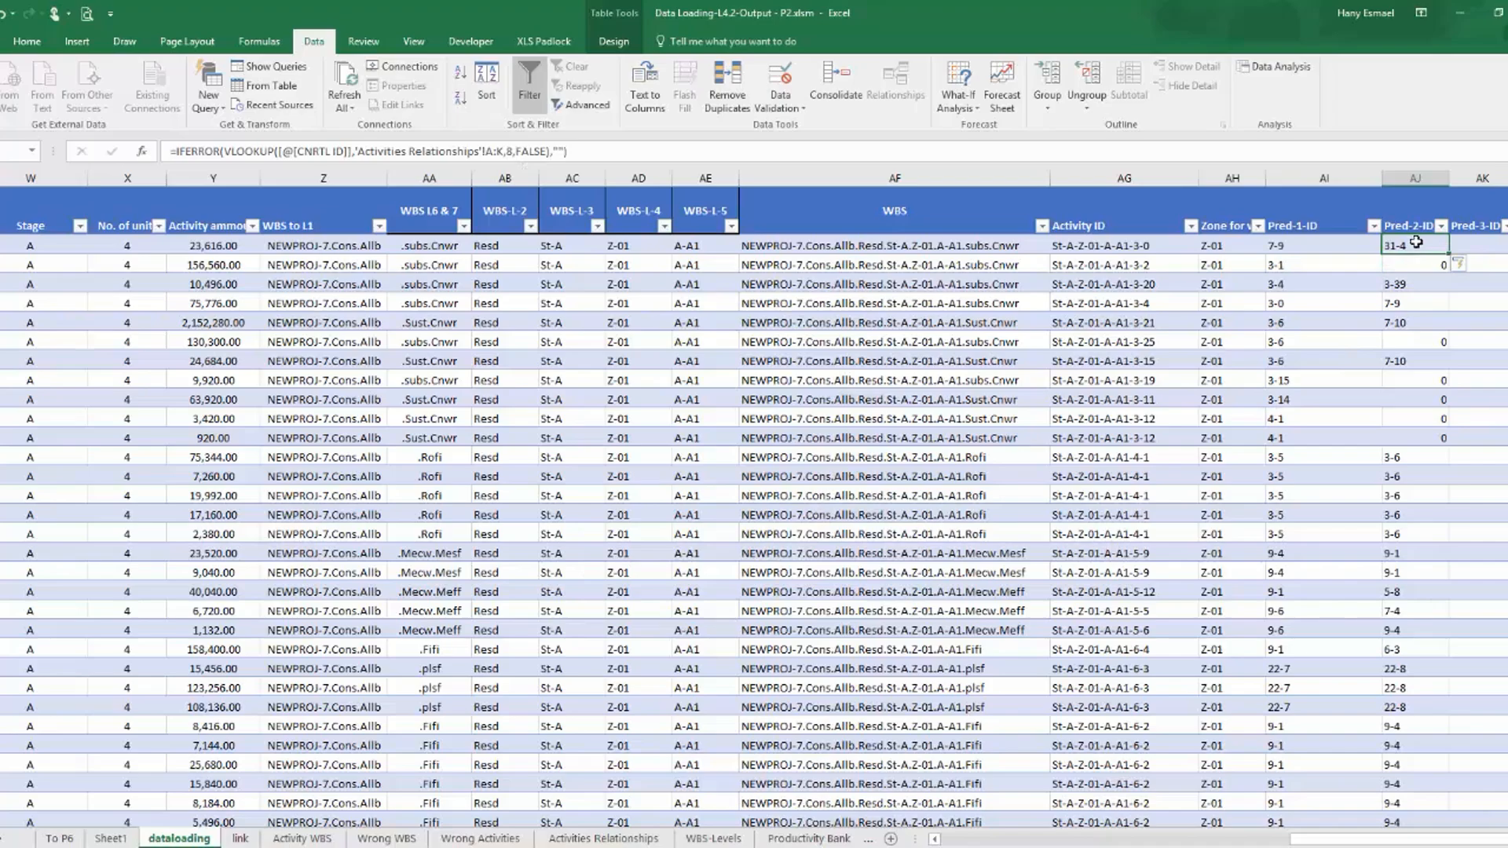
click(1419, 178)
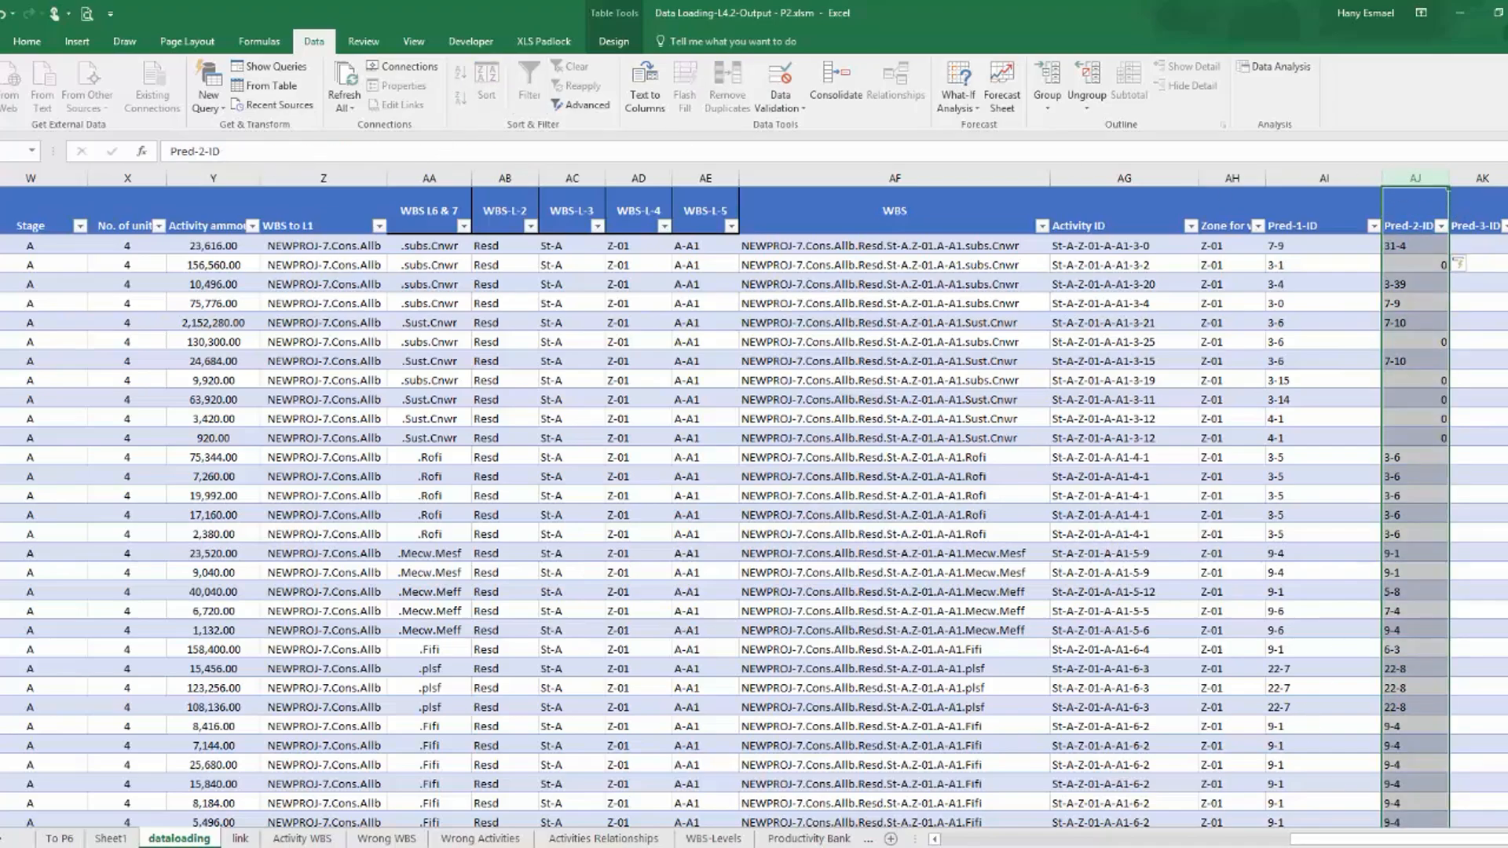
scroll(1202, 303, right, 4)
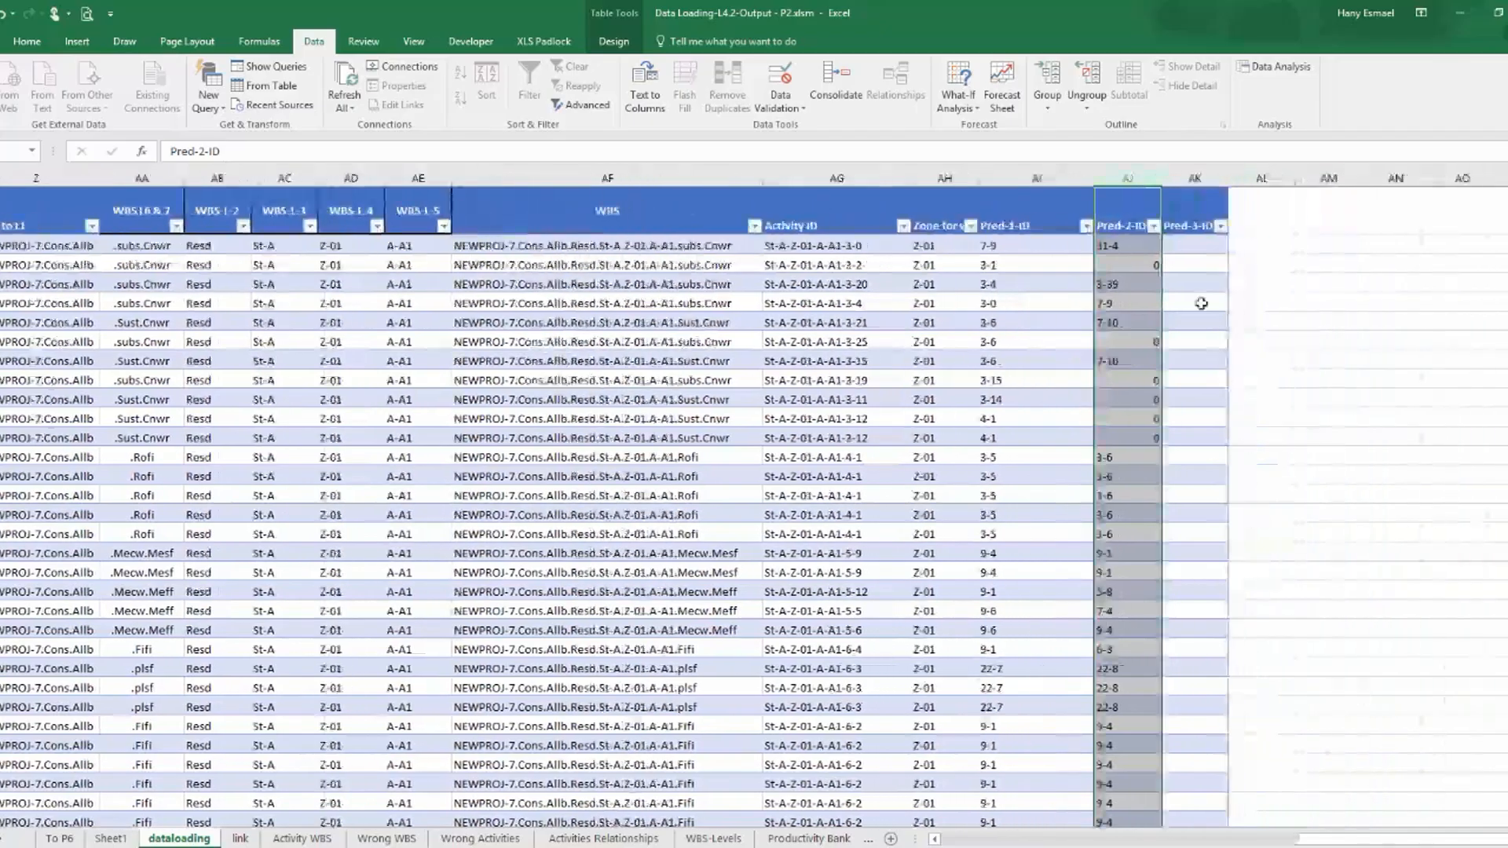
click(1183, 246)
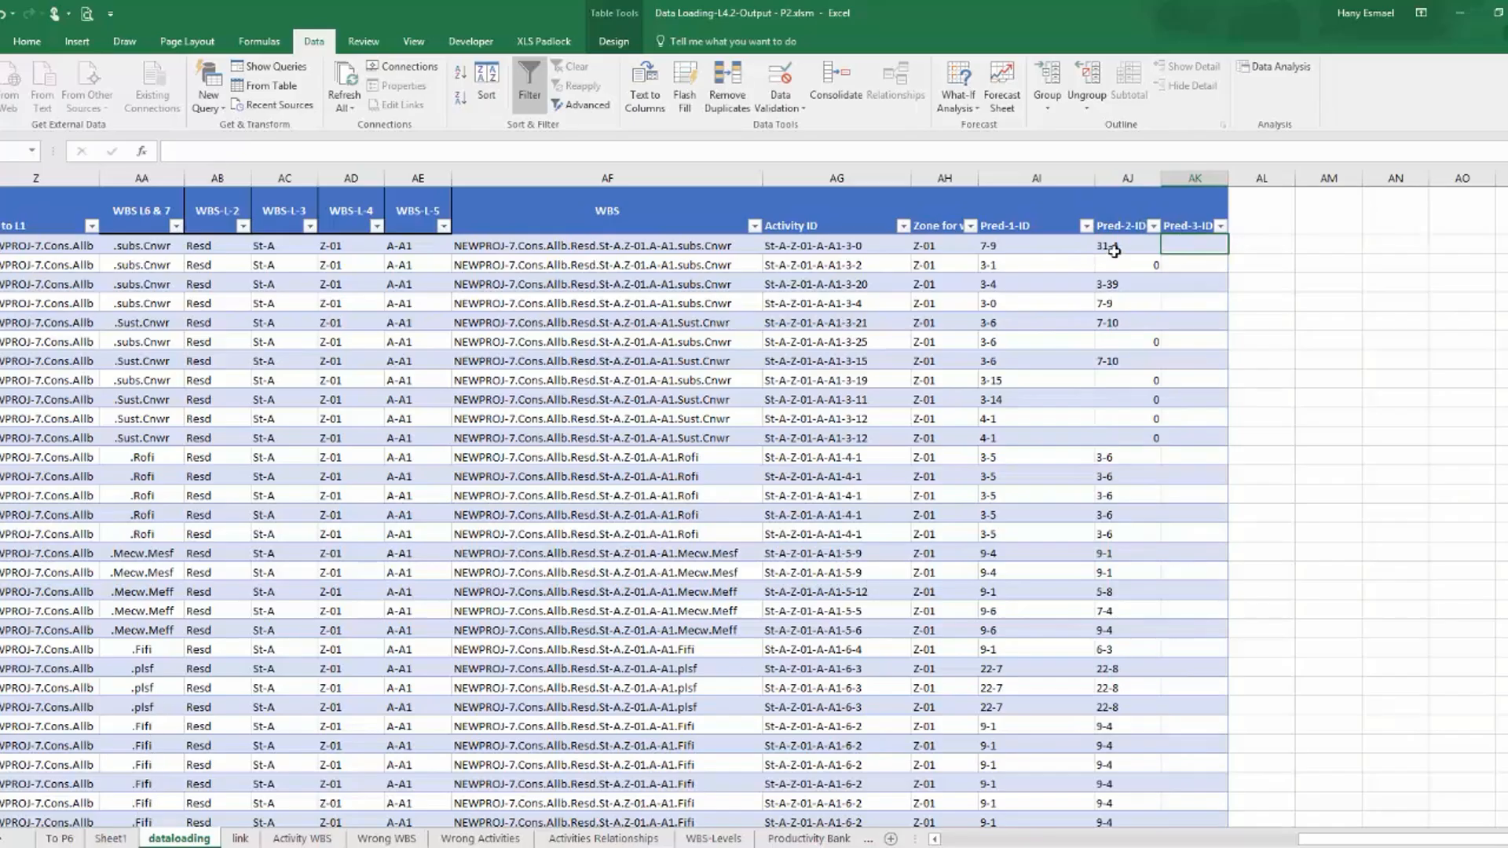
click(1114, 250)
drag(618, 152, 47, 188)
key(ctrl+c)
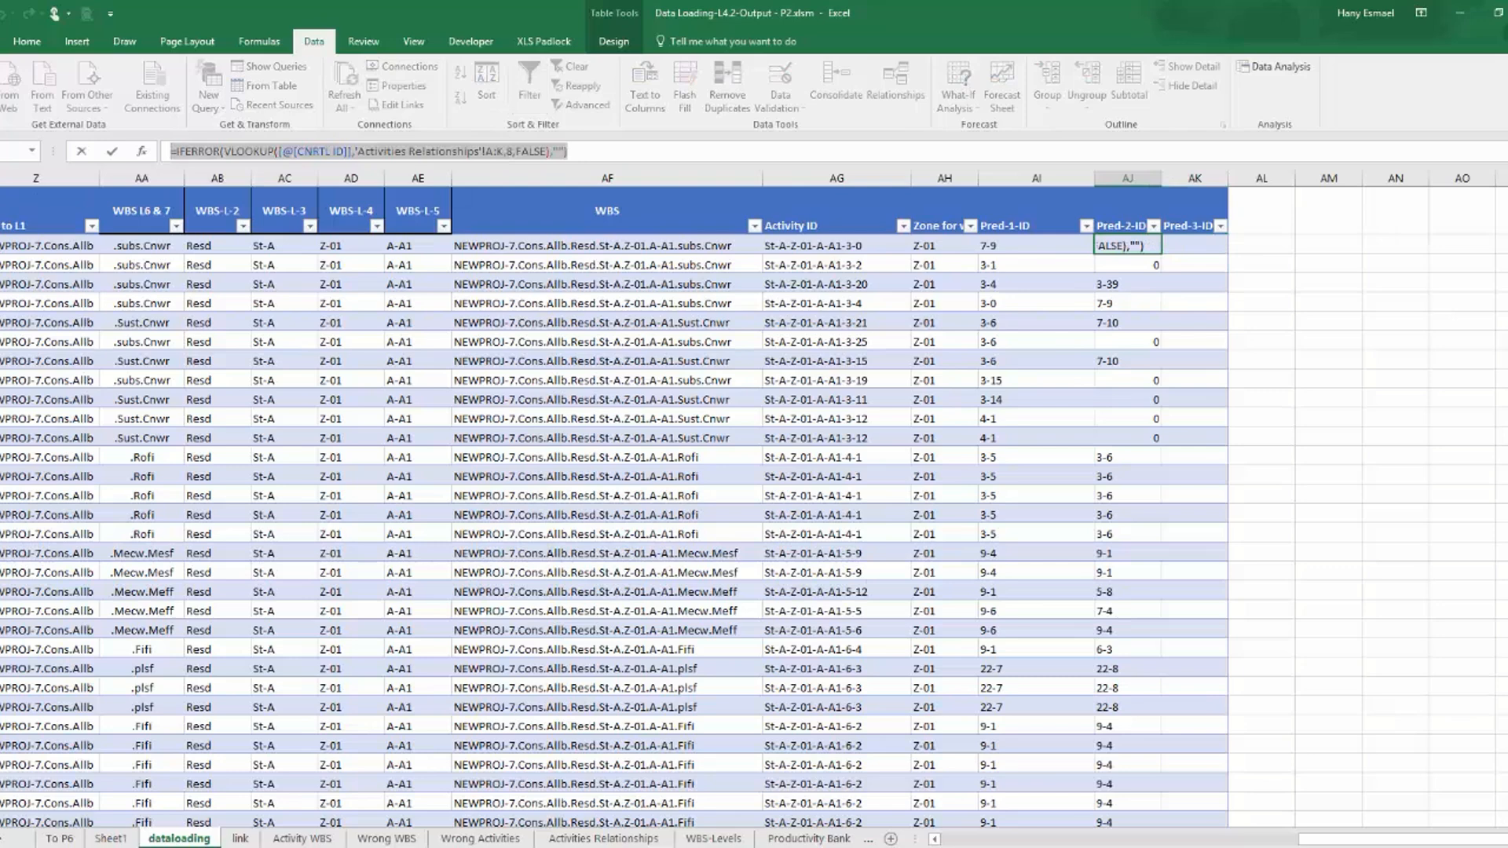
key(Escape)
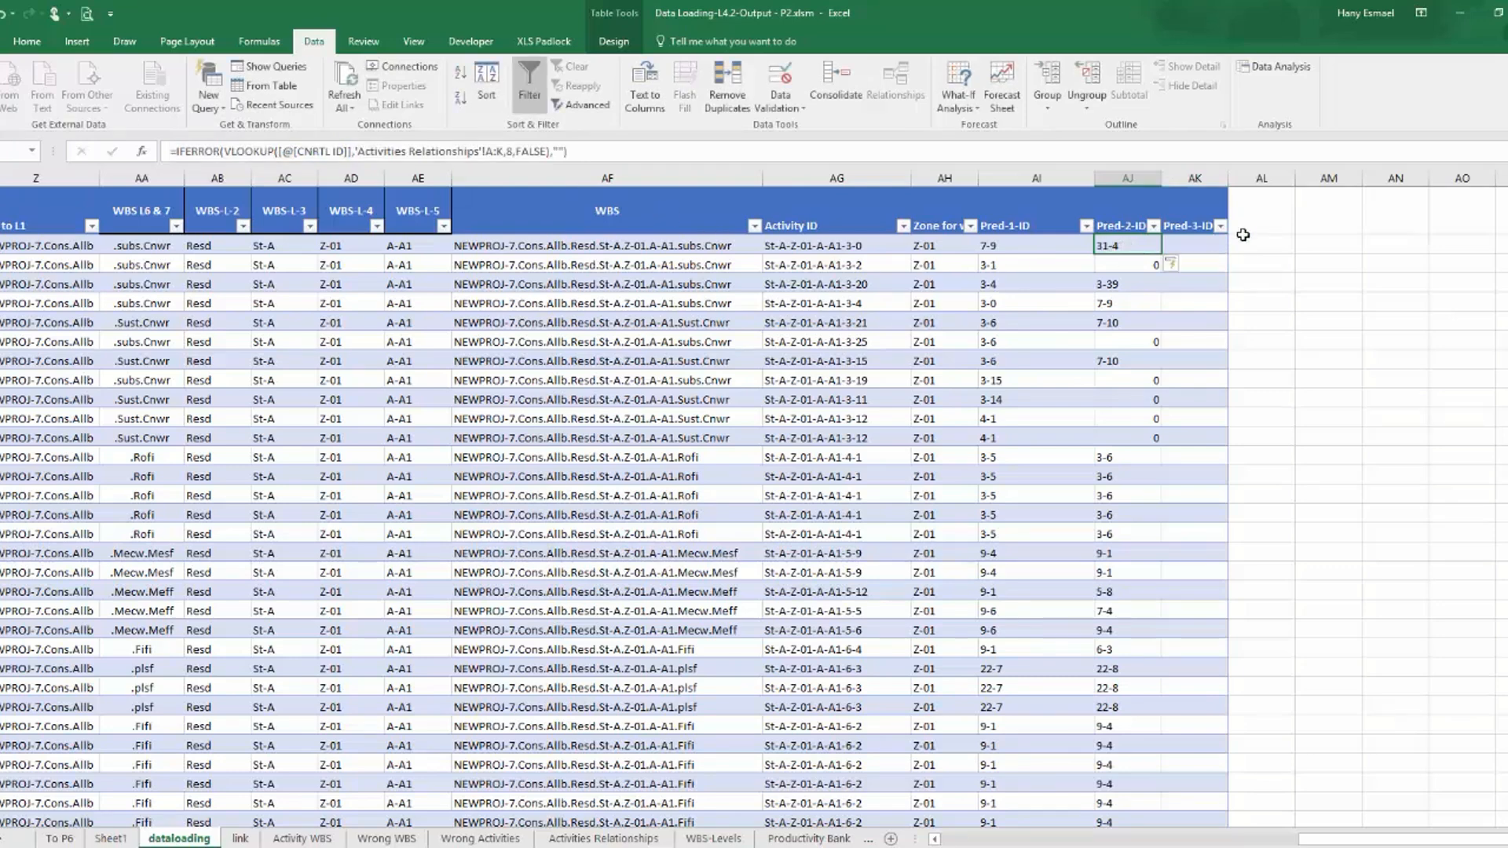
key(Right)
click(485, 154)
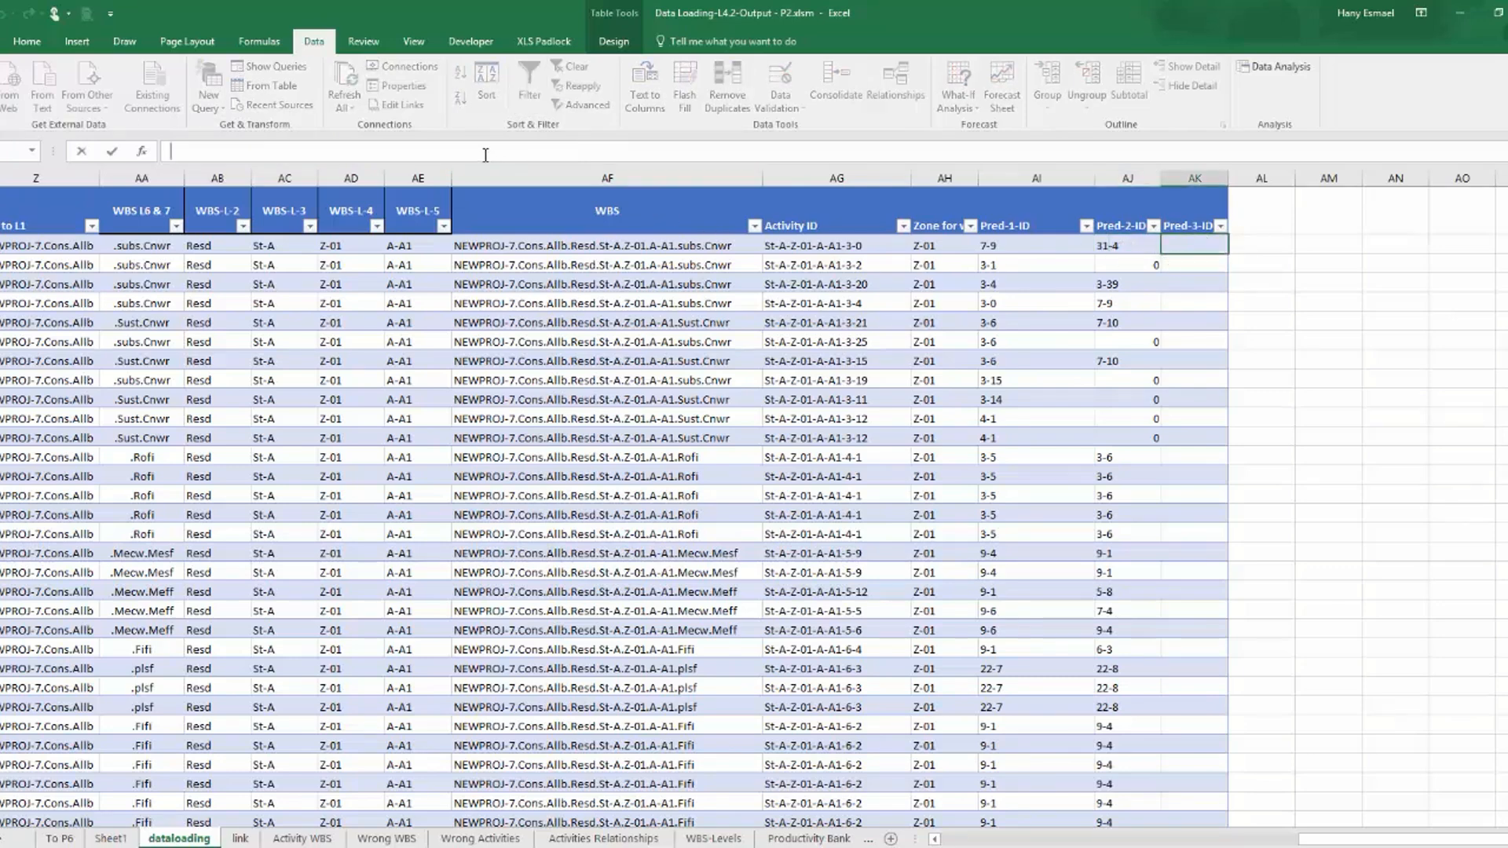
key(ctrl+v)
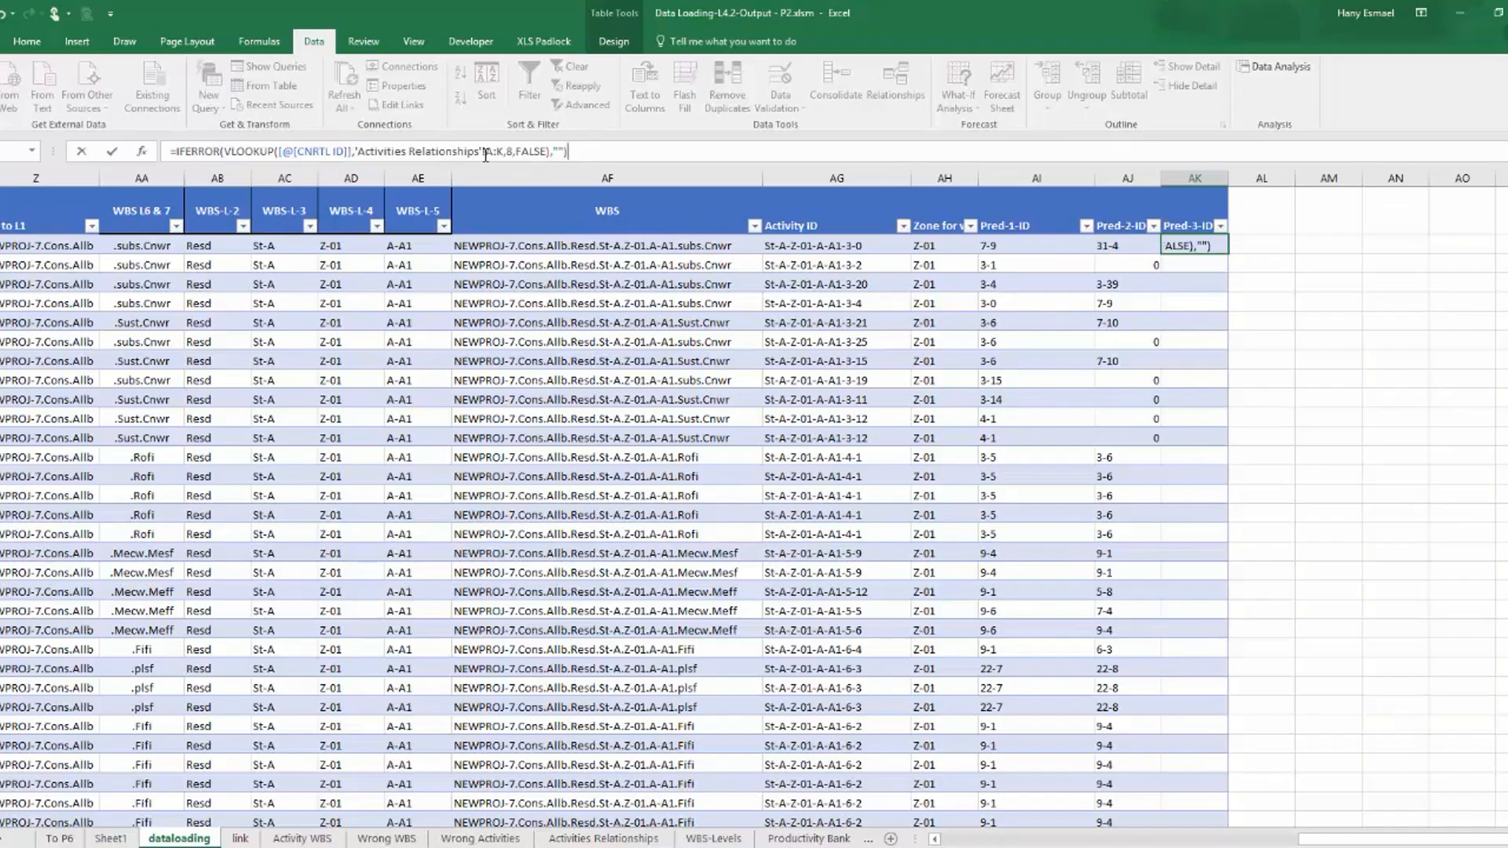
key(Return)
click(1171, 242)
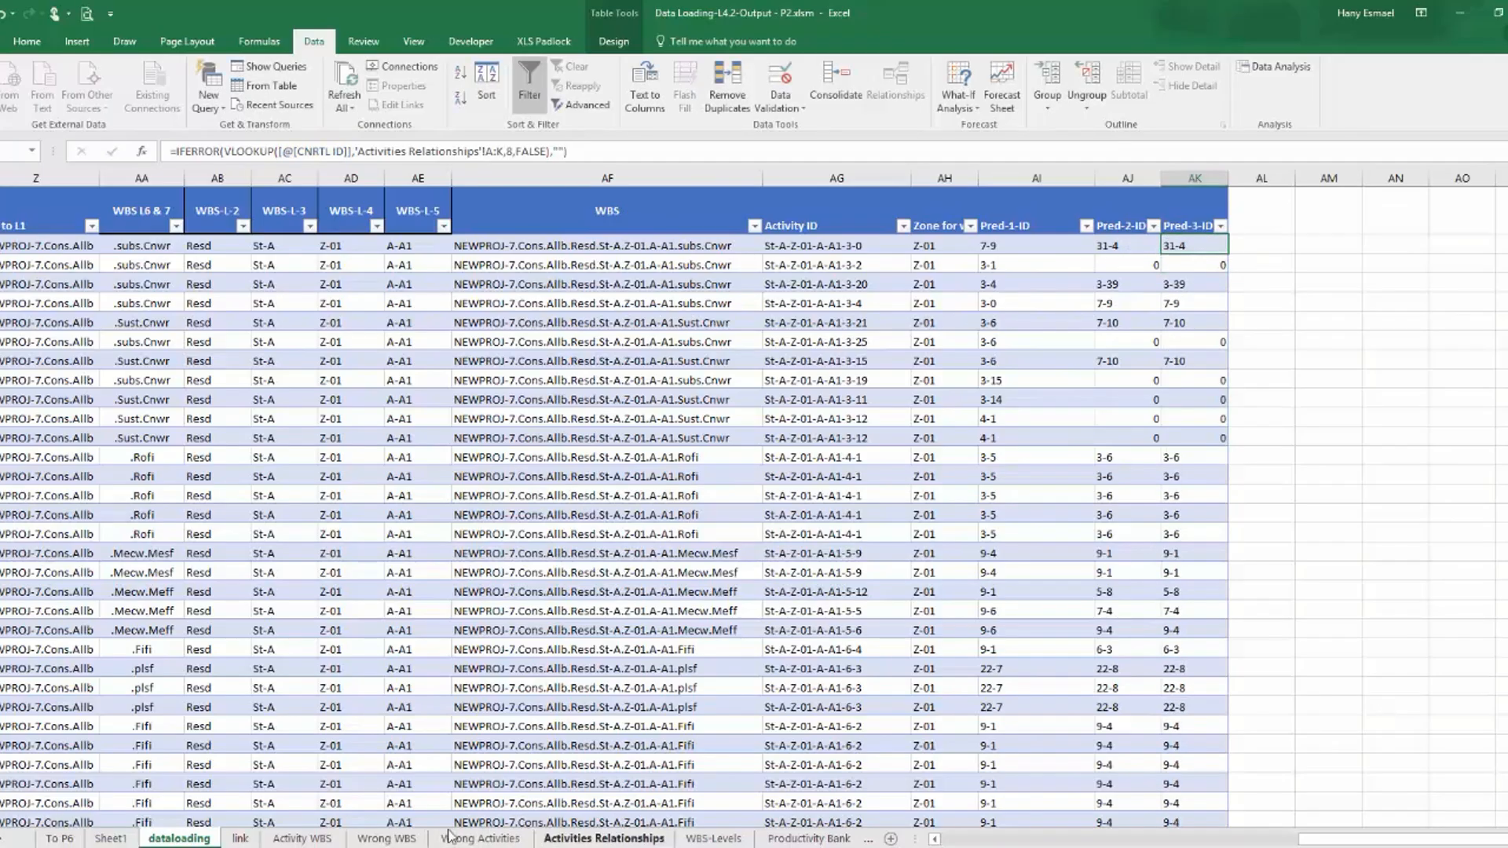
Move the Activities Relationships sheet to directly after the dataloading sheet, and return to dataloading.
click(584, 839)
drag(239, 841, 218, 842)
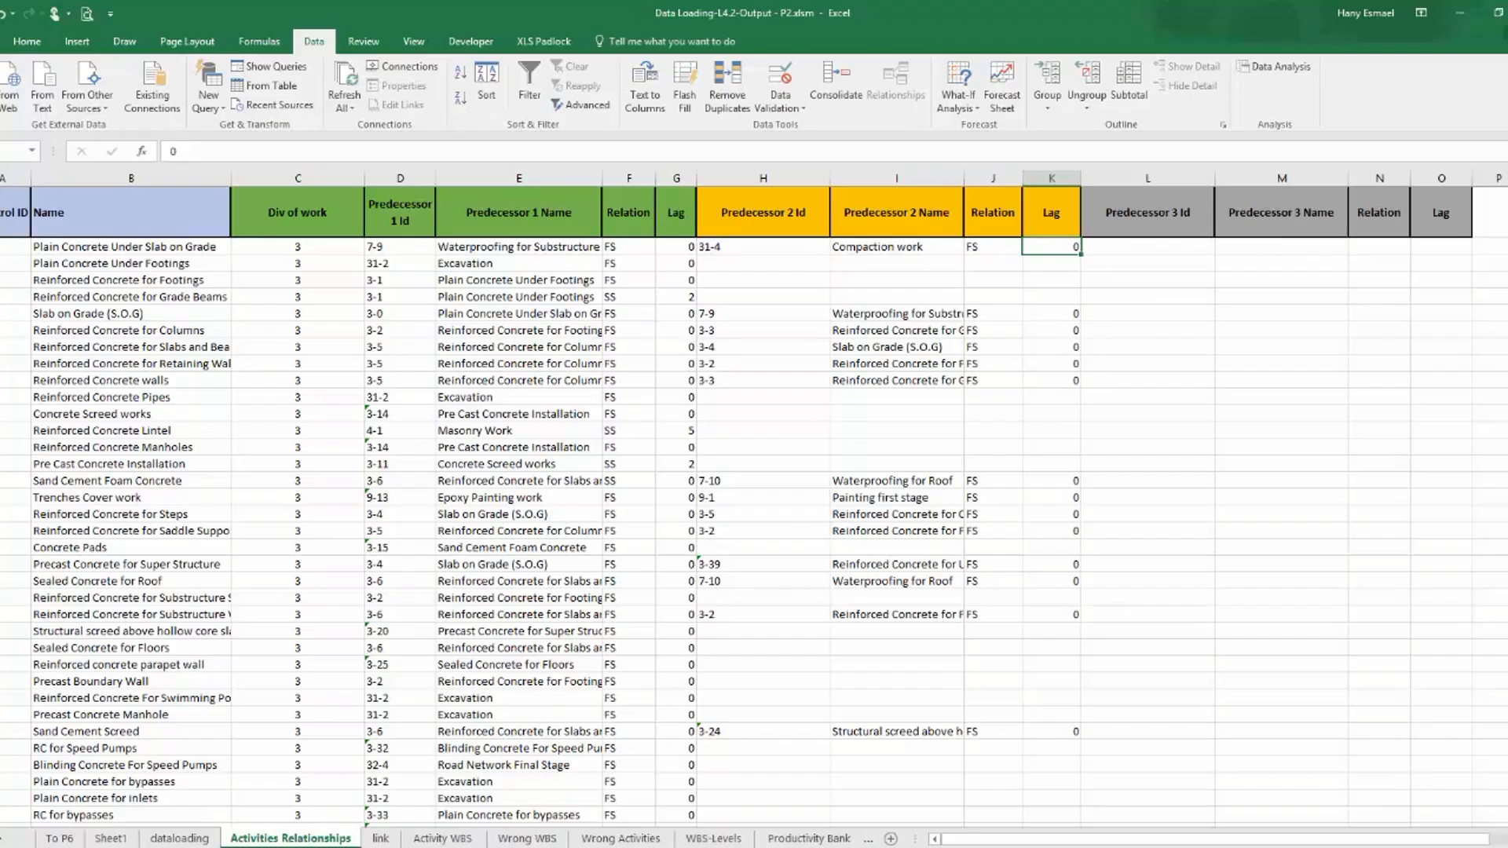
click(179, 839)
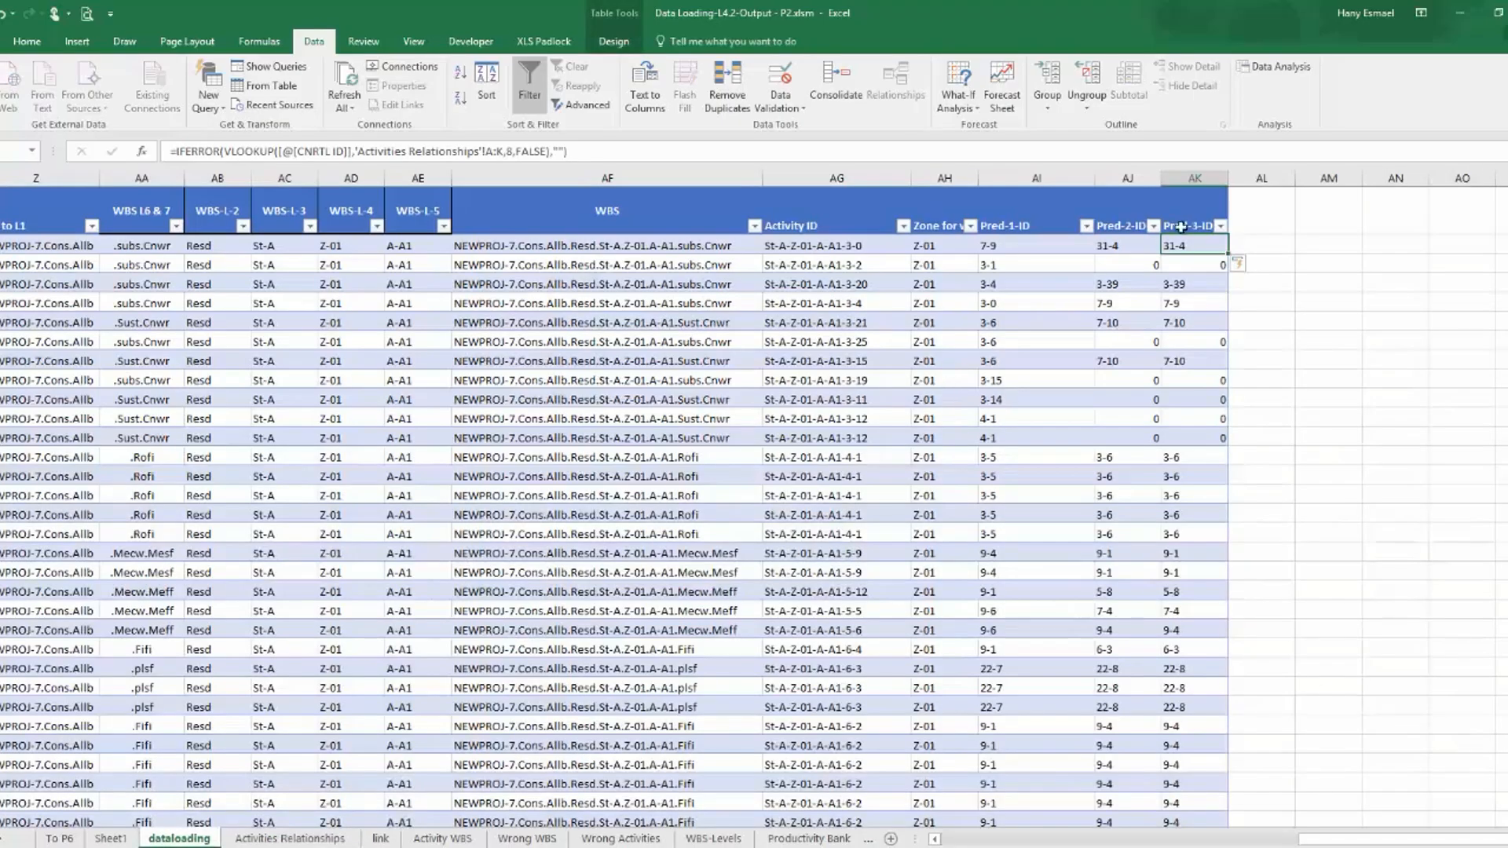
Set the Pred-3-ID lookup formula to range A:O with column index 9.
click(501, 151)
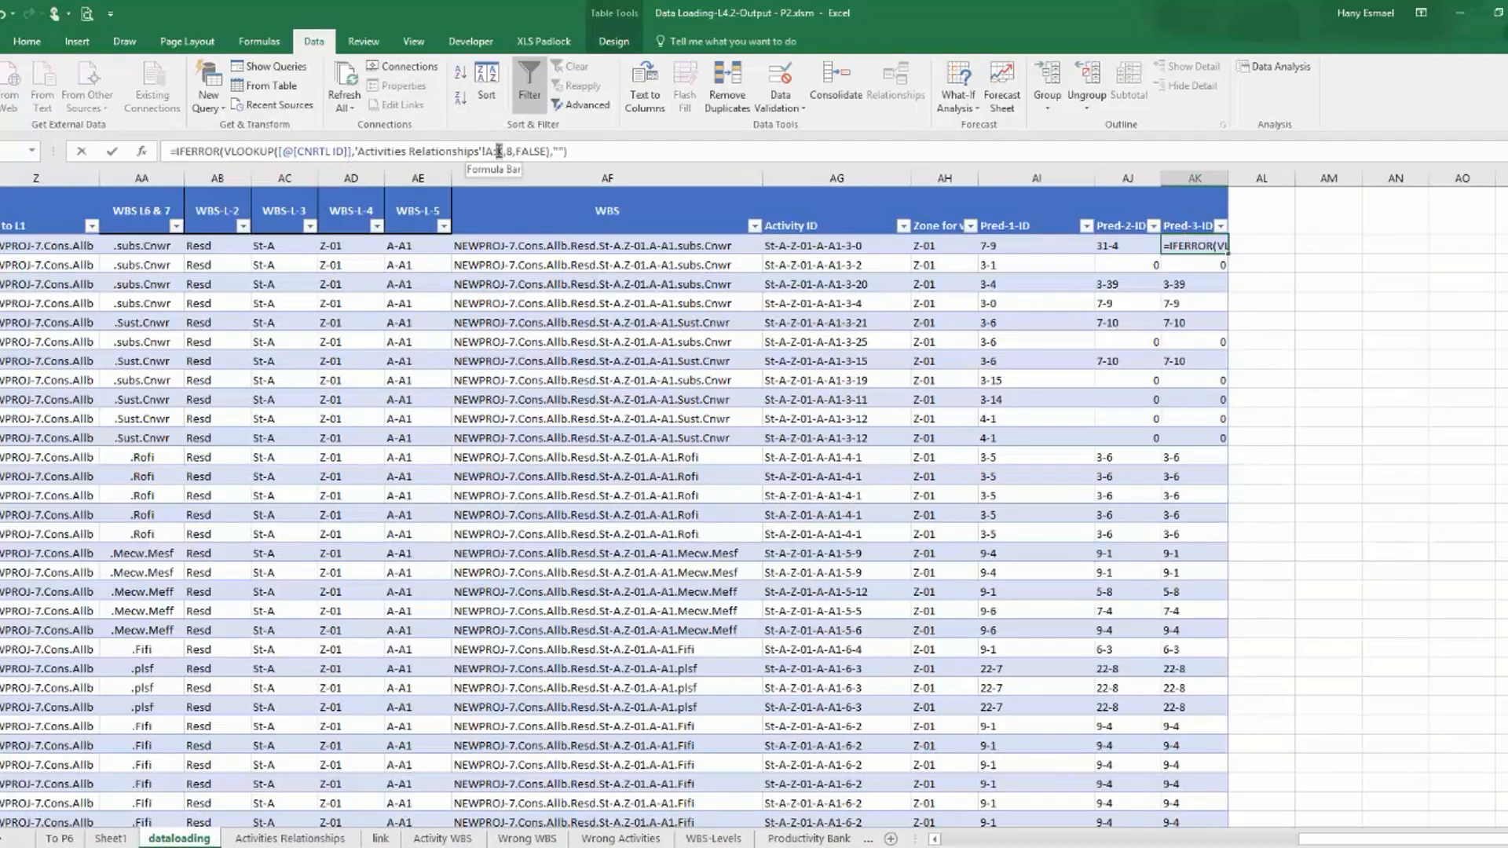
text(o)
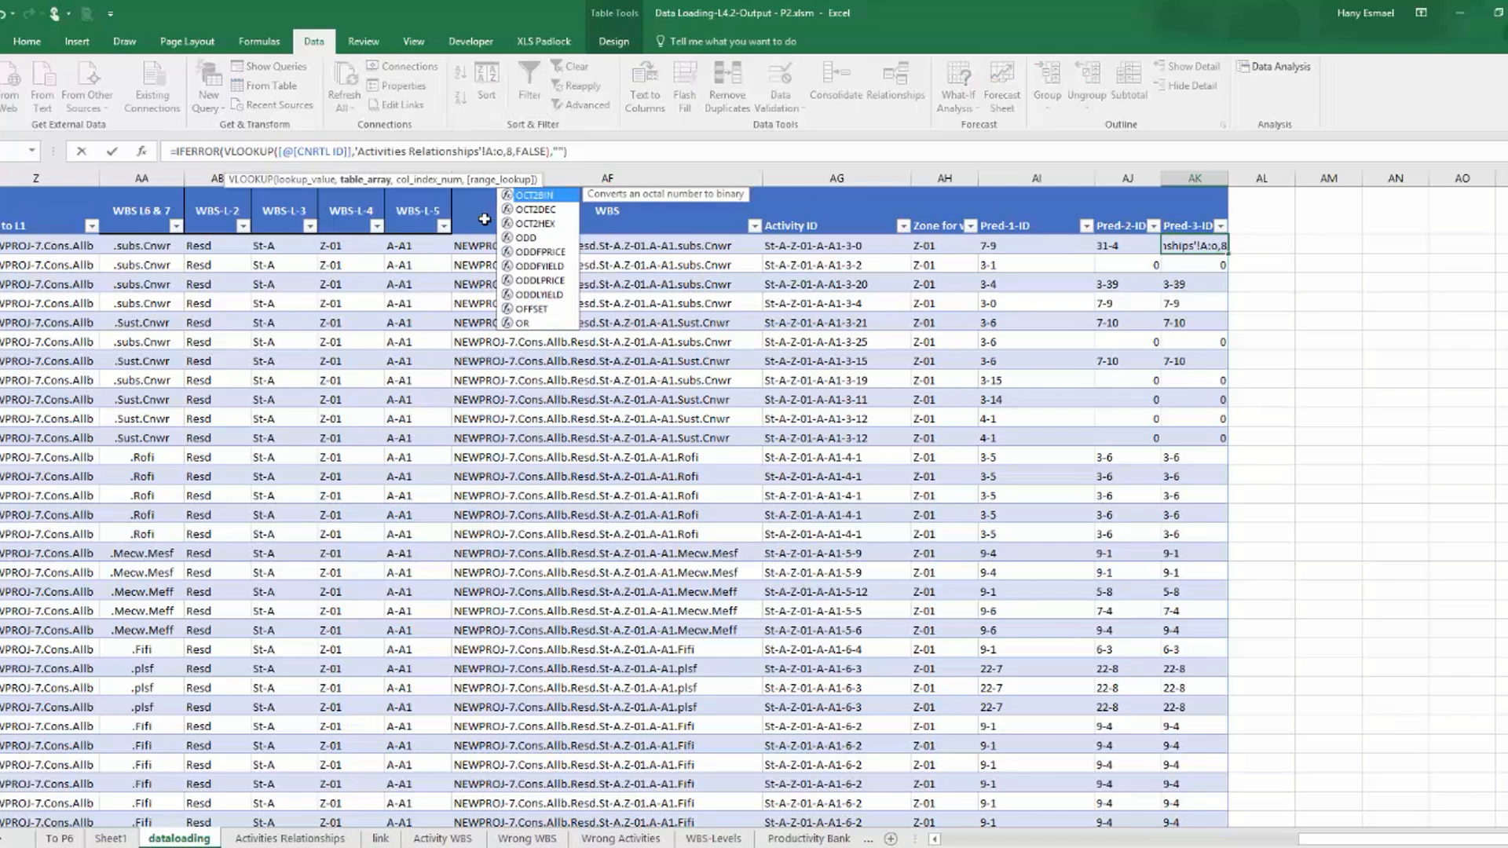
click(511, 151)
text(9)
key(Return)
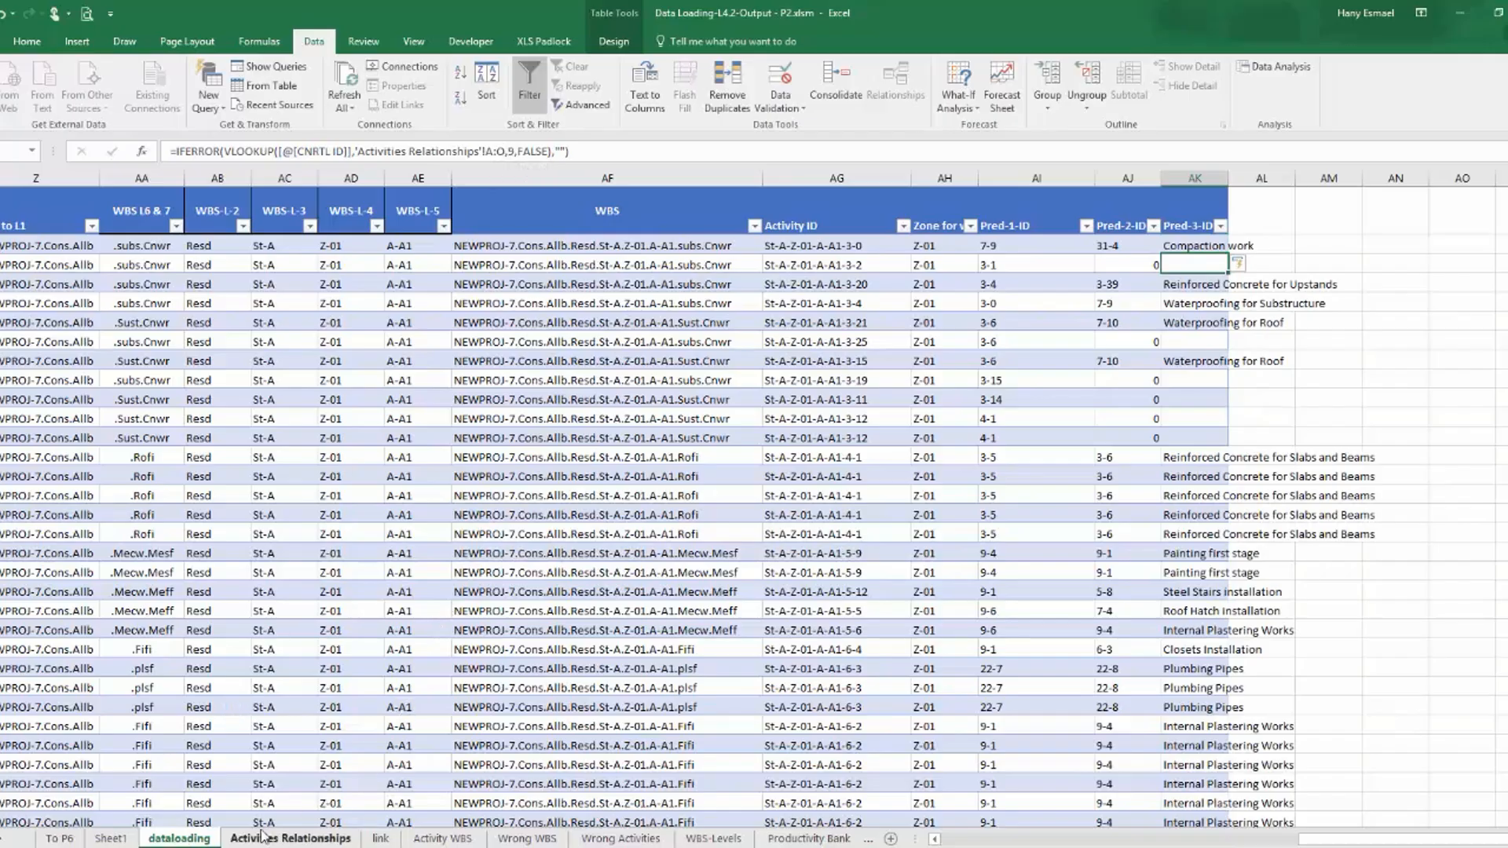
Count the columns up to Predecessor 3 Id on the Activities Relationships sheet.
click(290, 839)
key(Right)
key(Right)
key(Right)
key(Right)
key(Right)
key(Right)
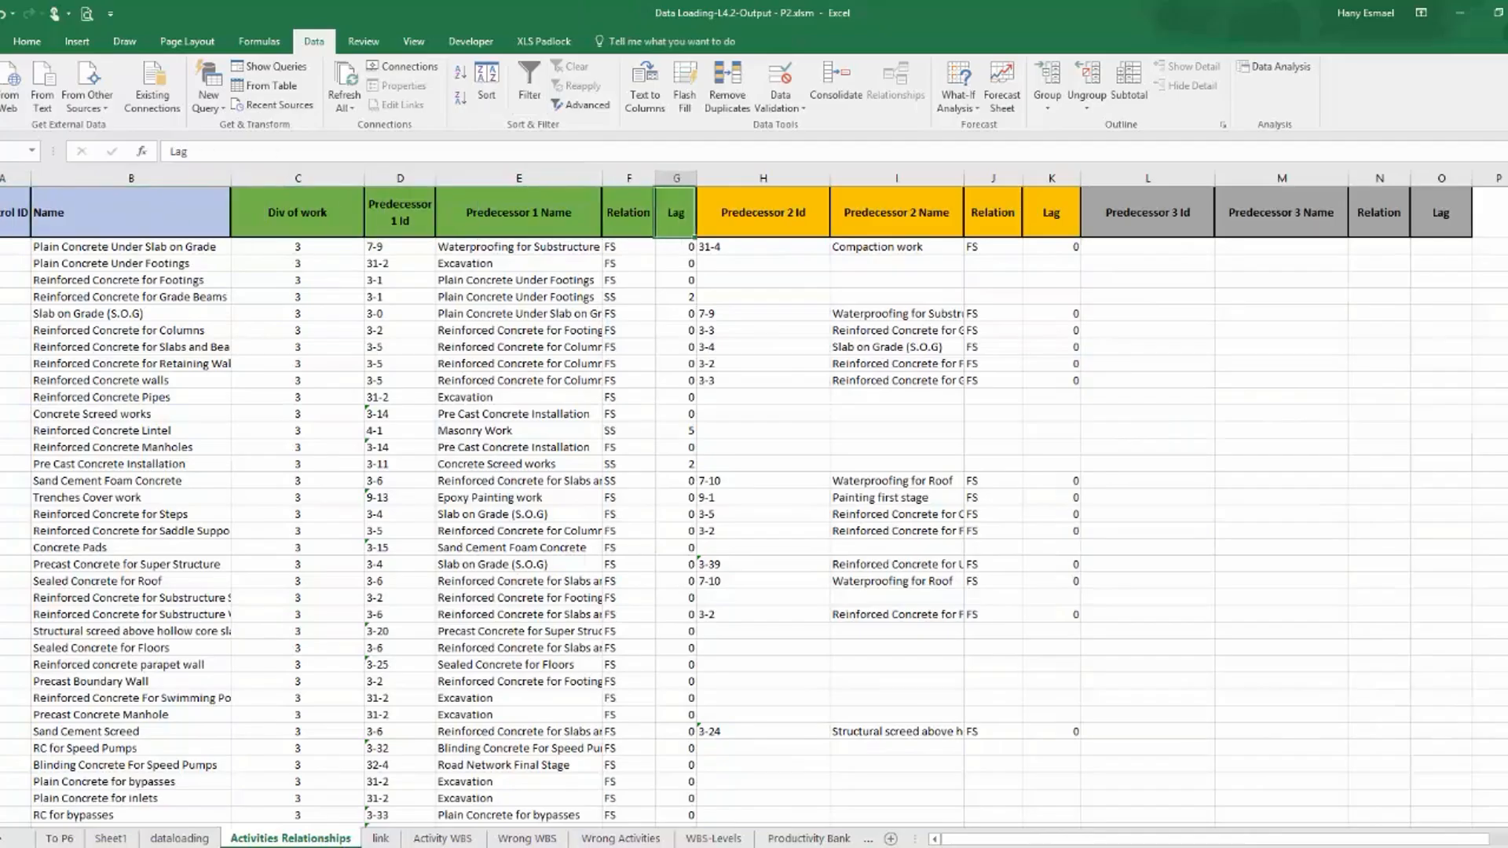
key(Right)
key(Right)
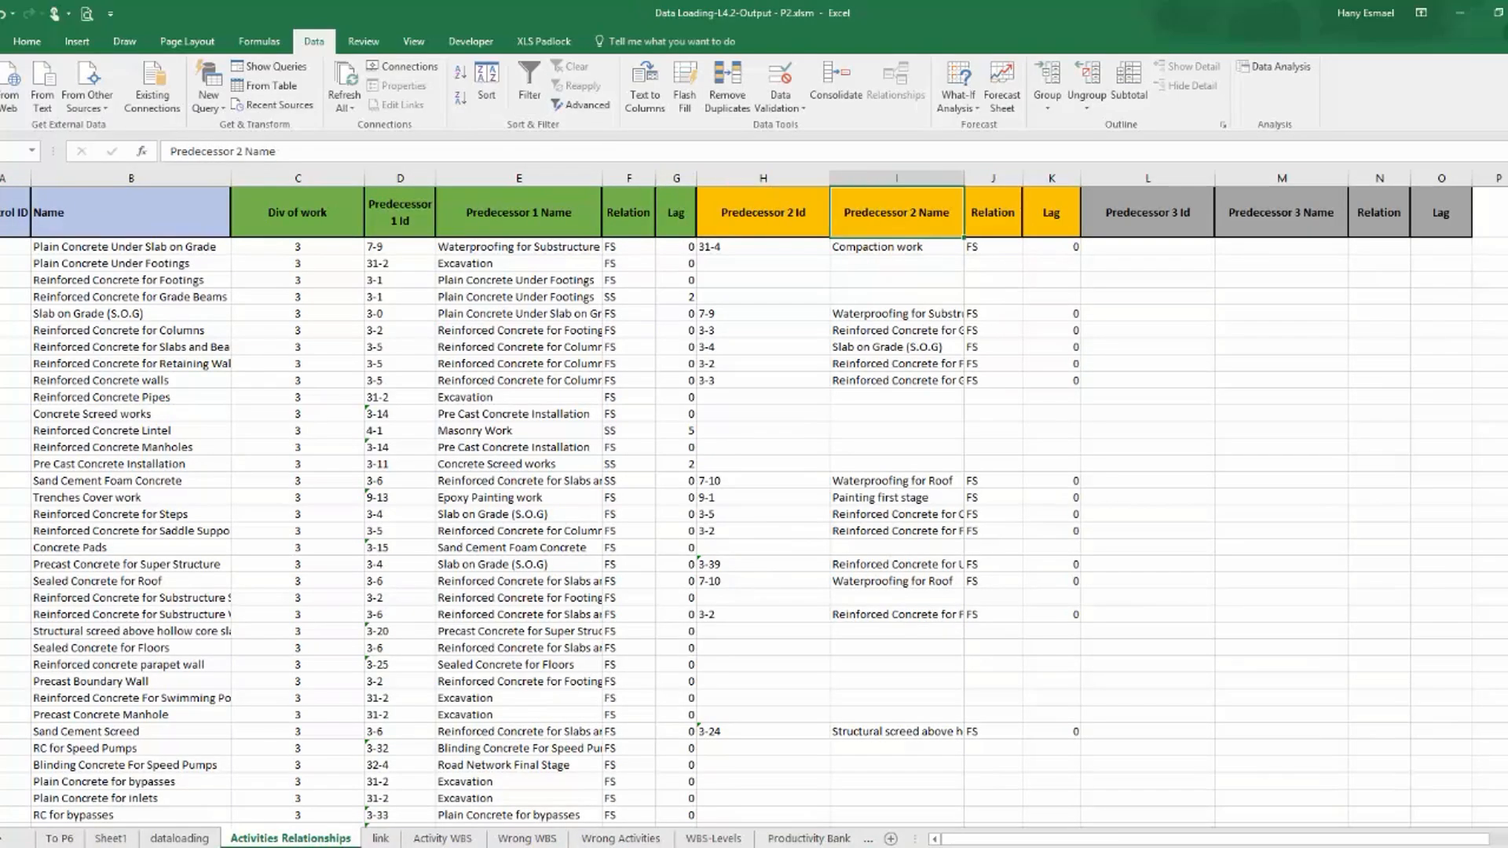
key(Right)
key(Right)
key(Right)
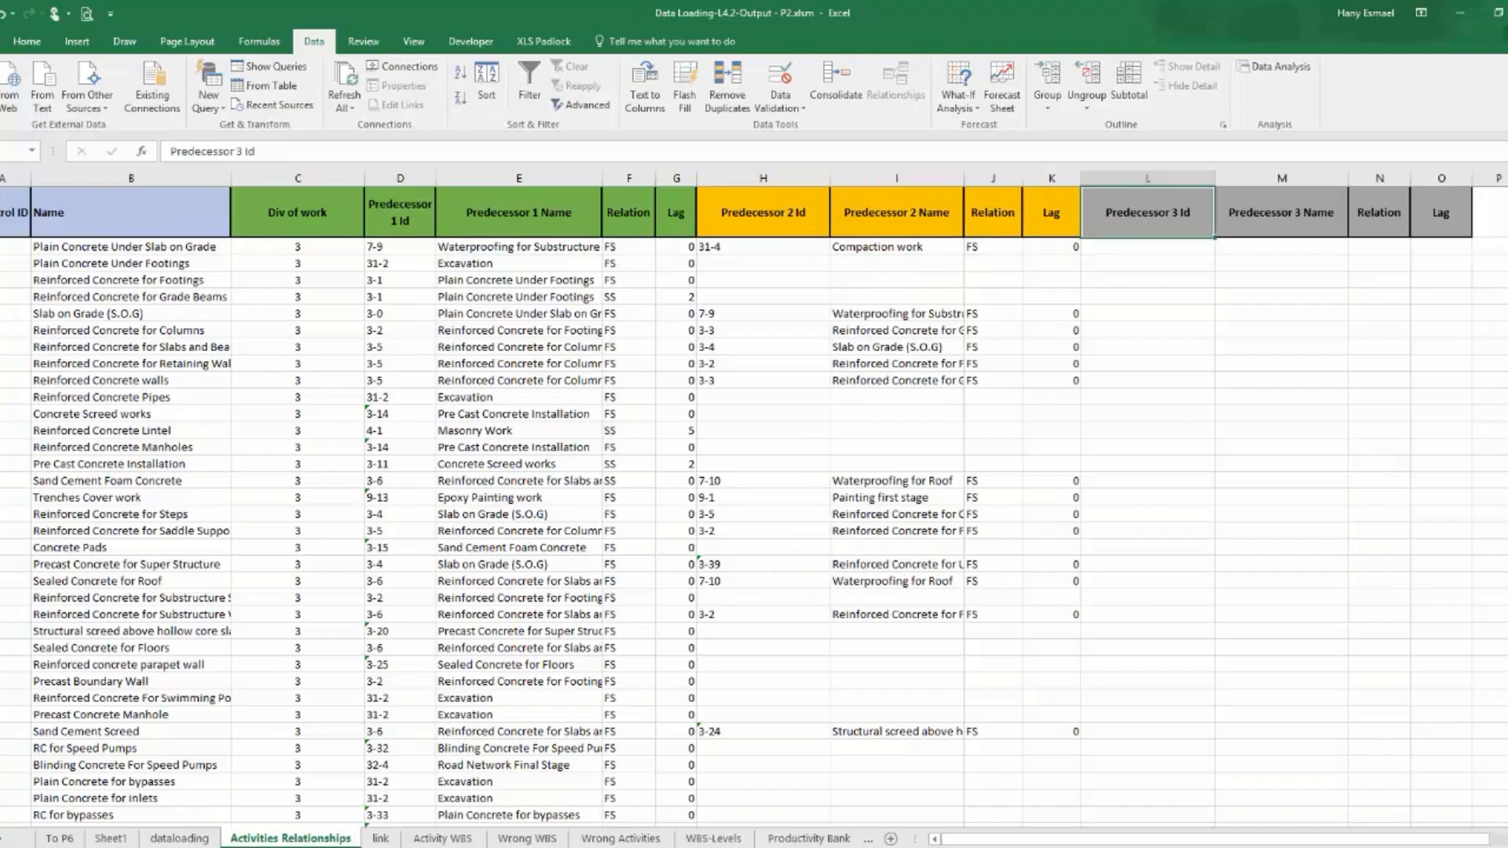
Set the column index of the Pred-3-ID lookup in the dataloading table to 12.
click(180, 839)
click(1204, 247)
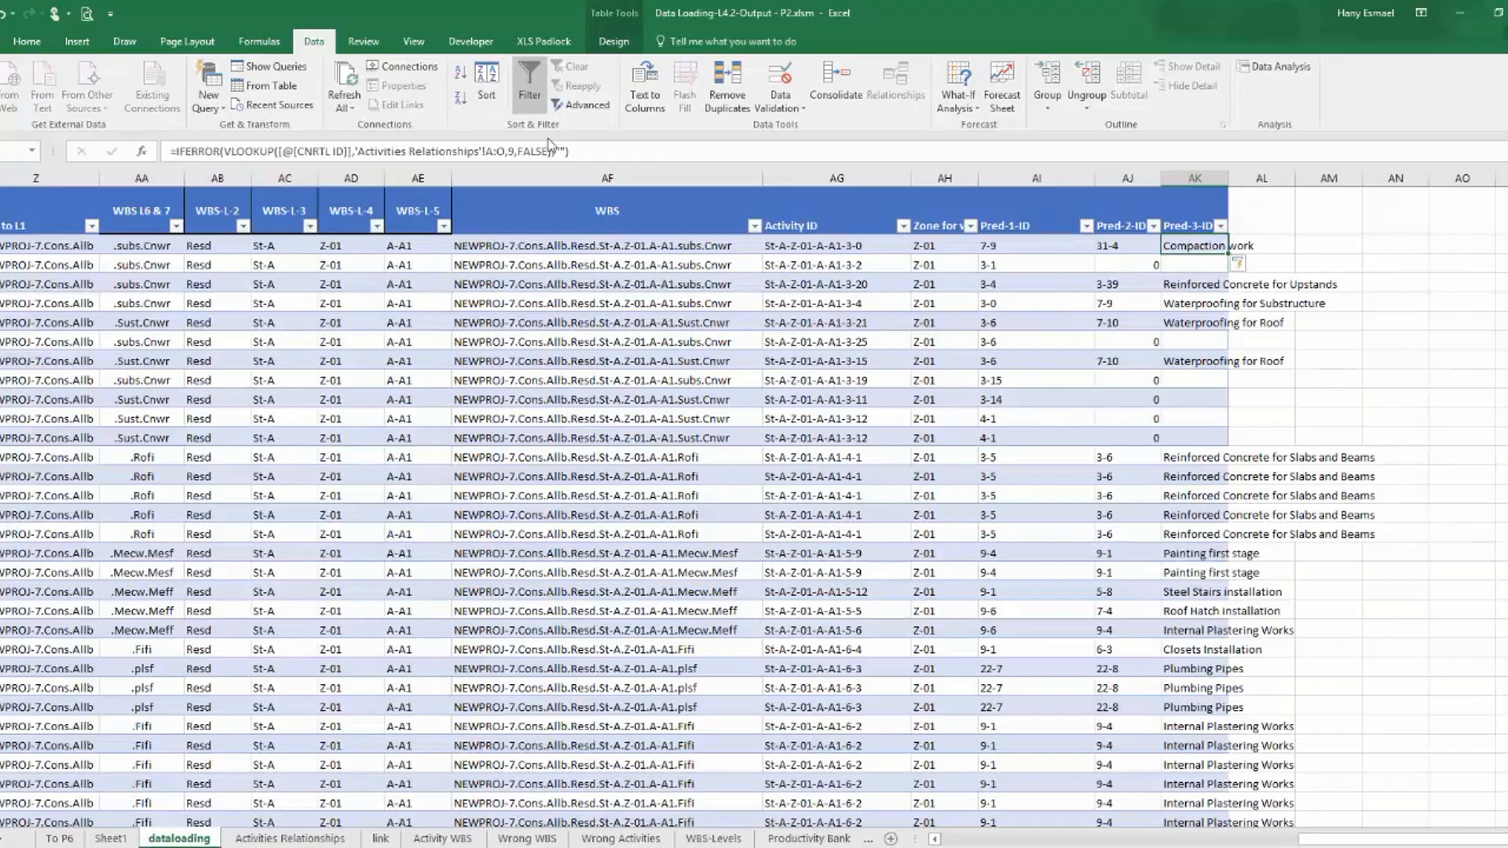
click(508, 151)
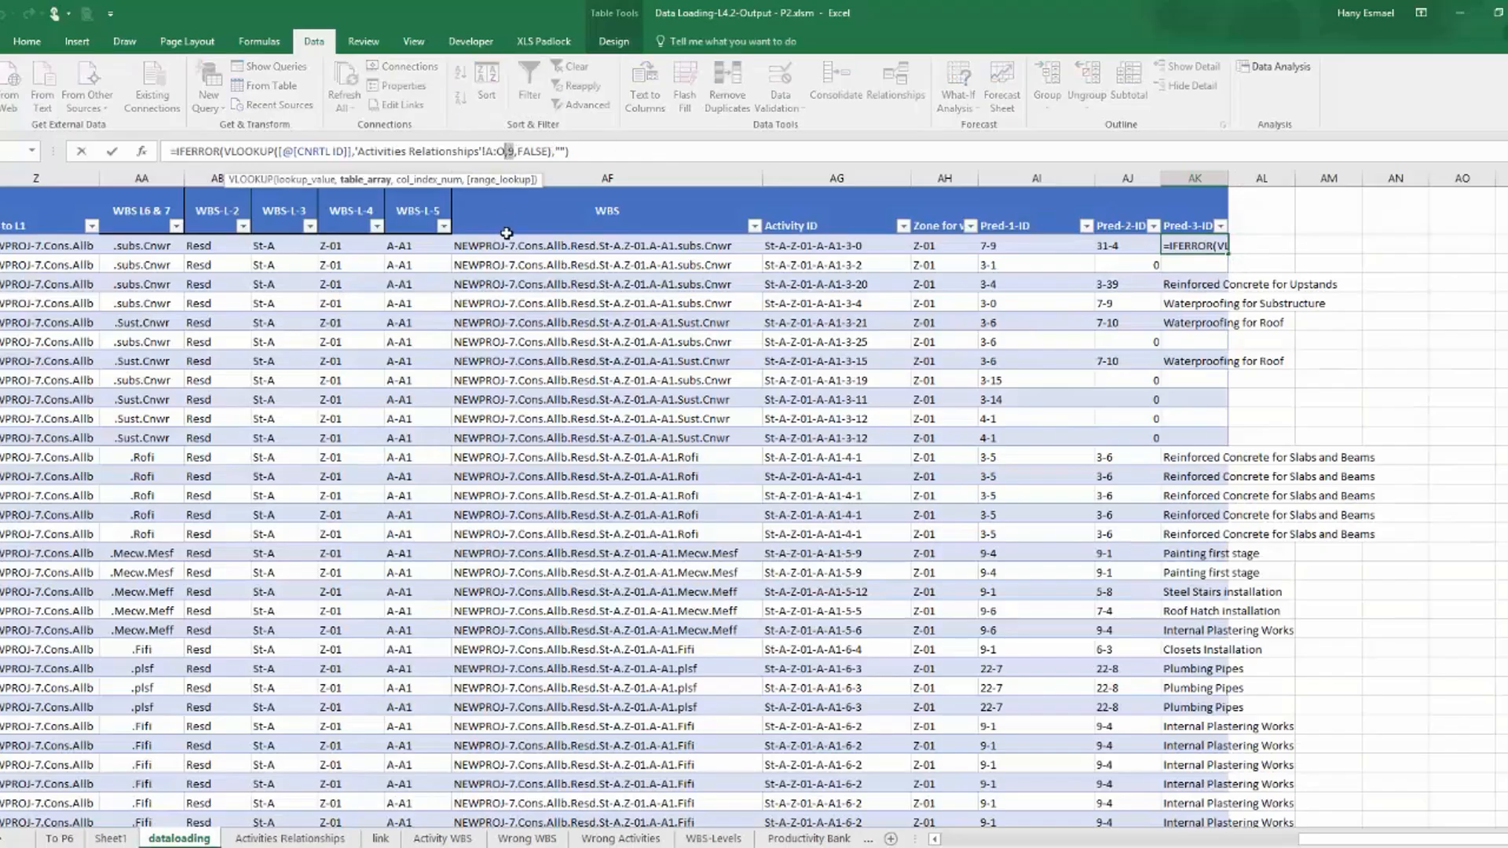
key(Left)
key(Delete)
text(12)
key(Return)
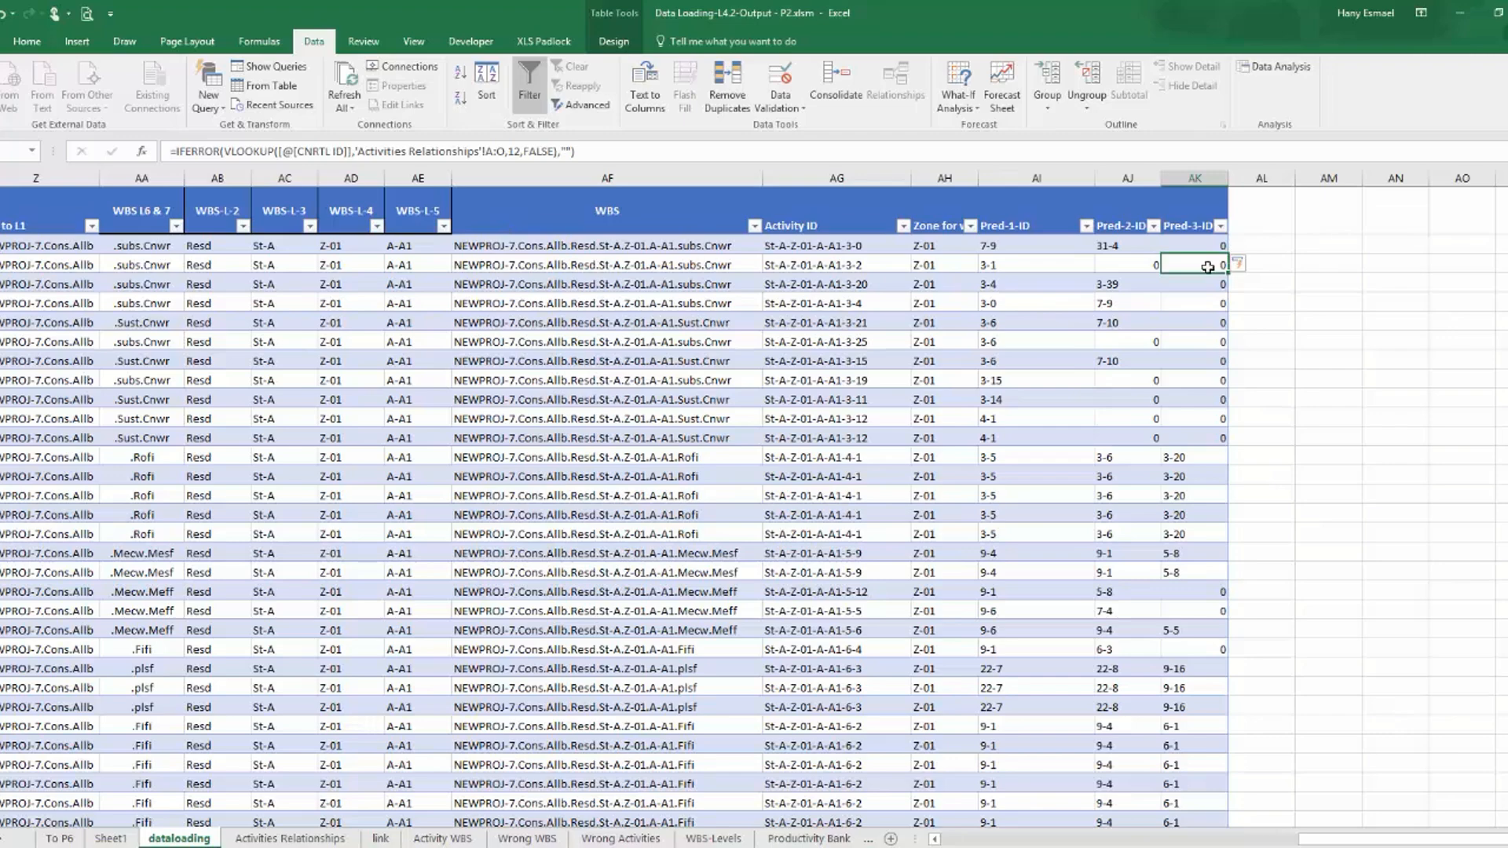
Check the Pred-2-ID lookup's column index against the position of Predecessor 2 Id on the Activities Relationships sheet.
click(1132, 248)
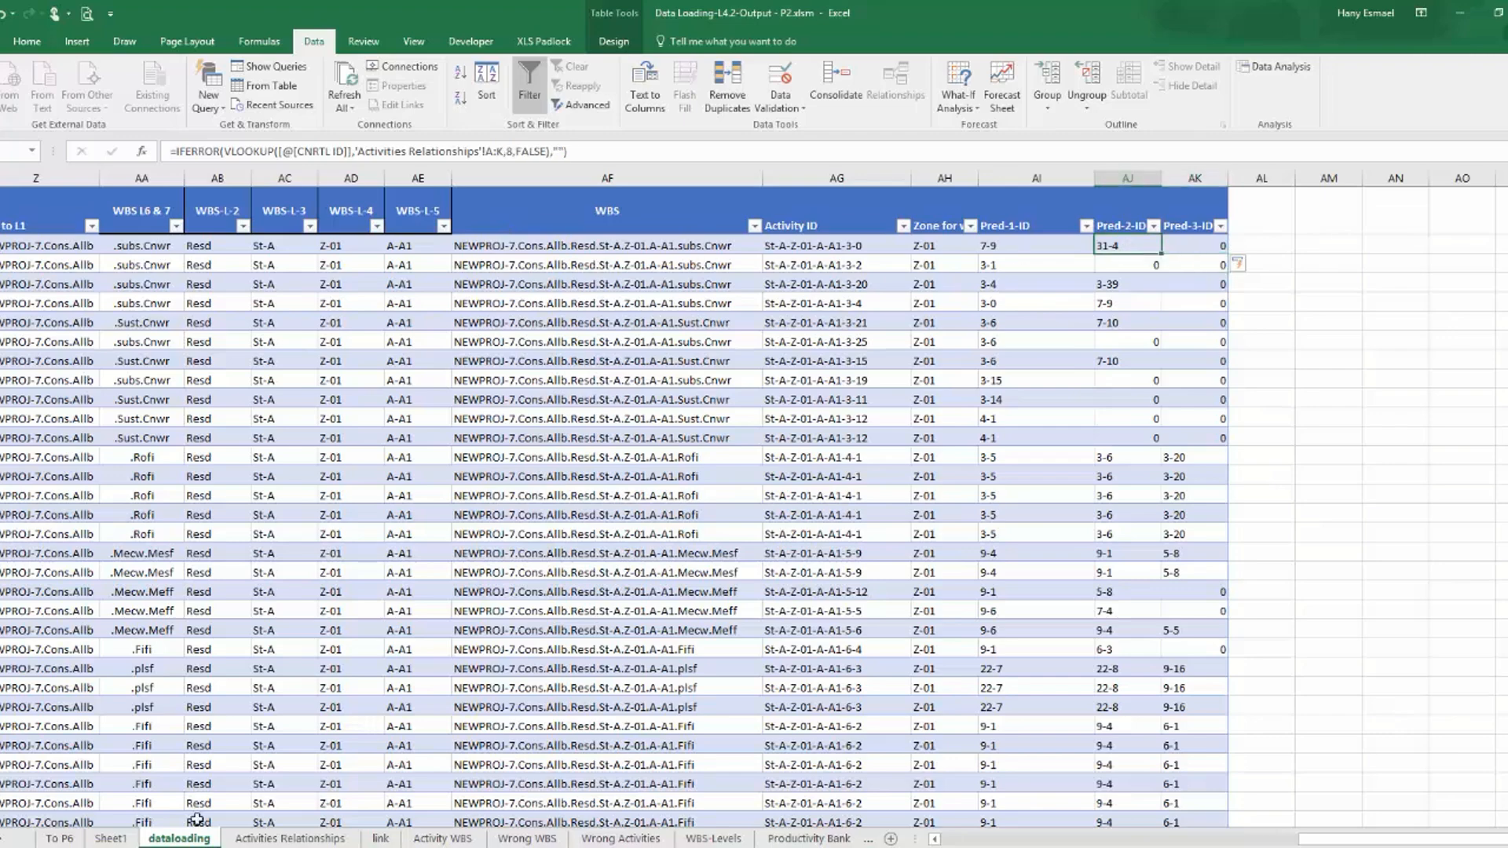
click(291, 839)
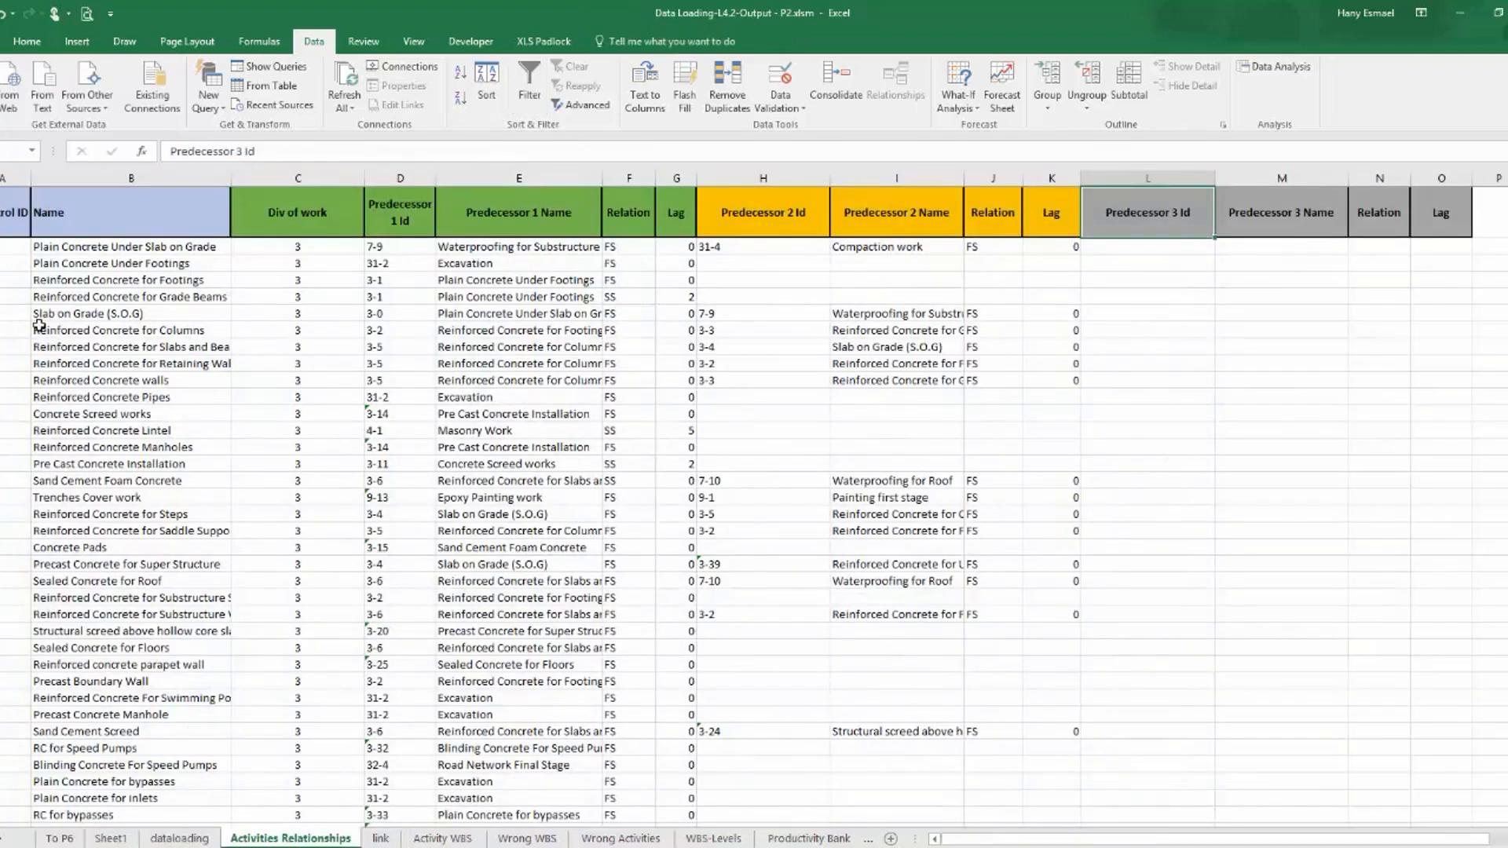
click(3, 206)
key(Right)
key(Right)
key(Right)
key(Right)
key(Right)
key(Right)
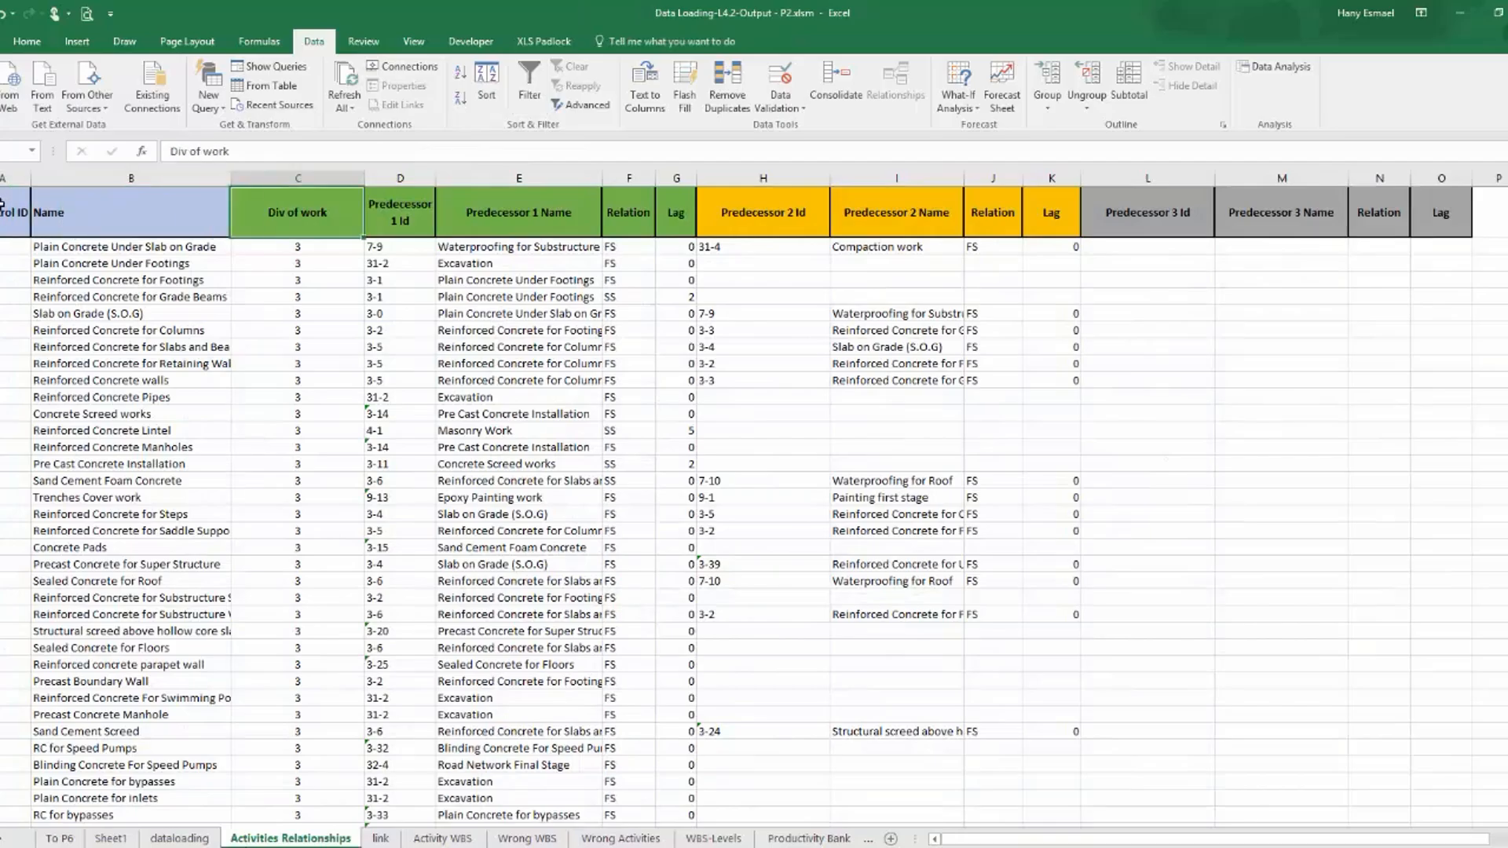
key(Right)
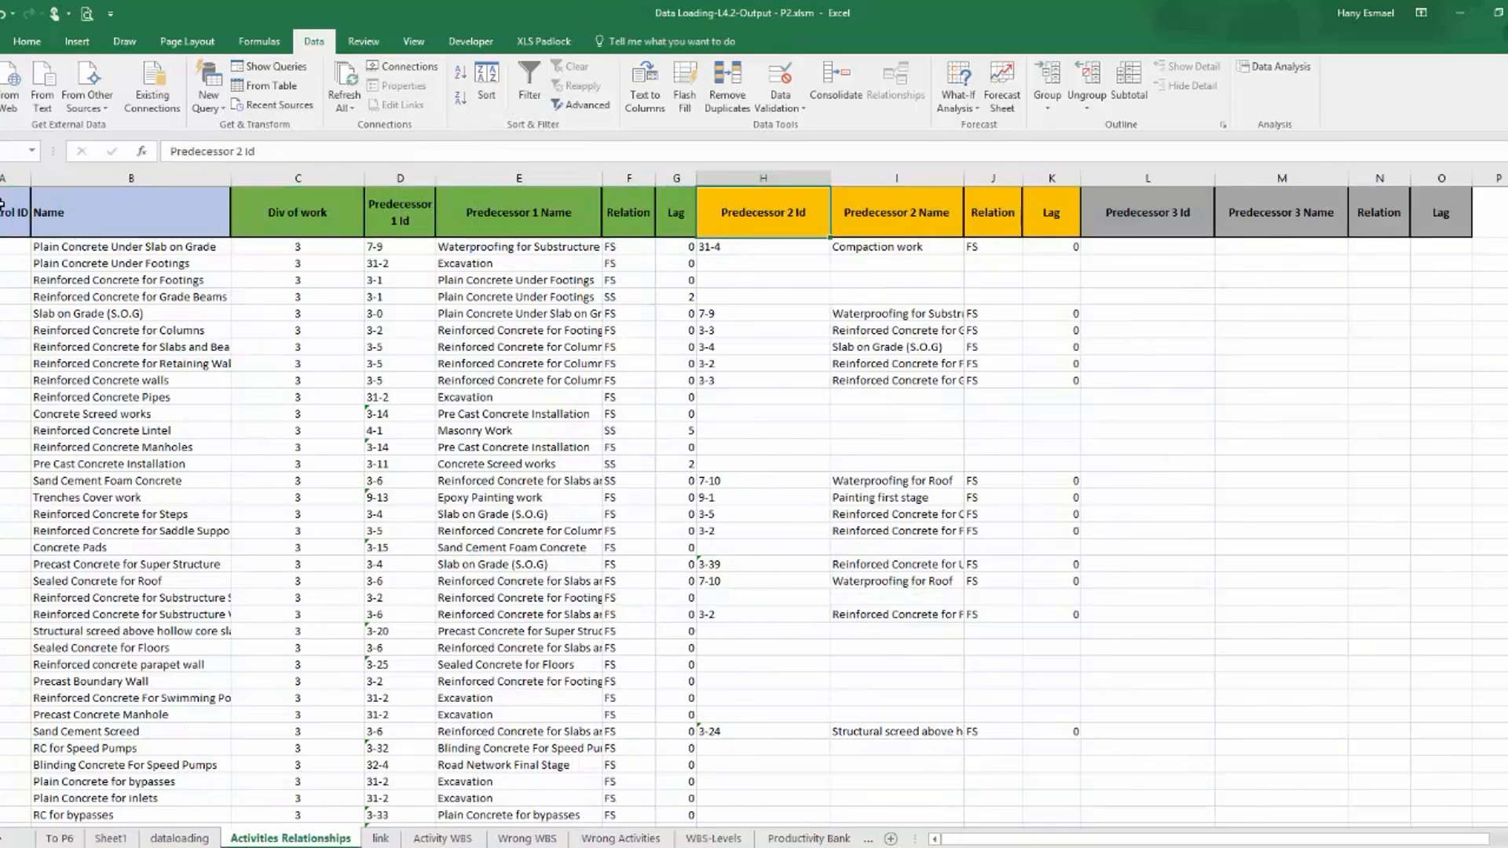
click(1214, 312)
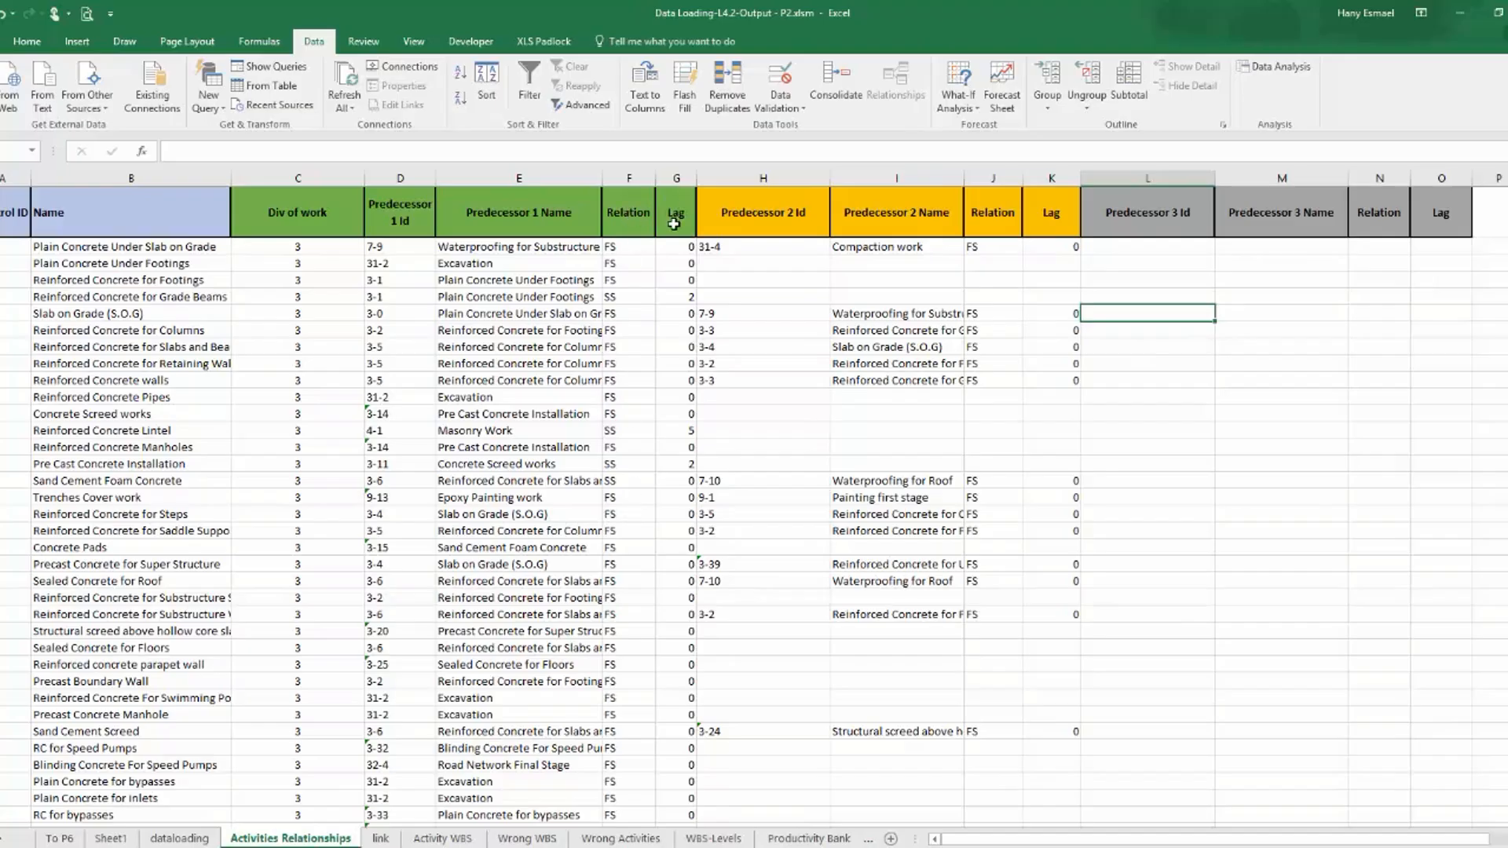
Insert two new columns before Pred-2-ID in the dataloading table.
click(179, 839)
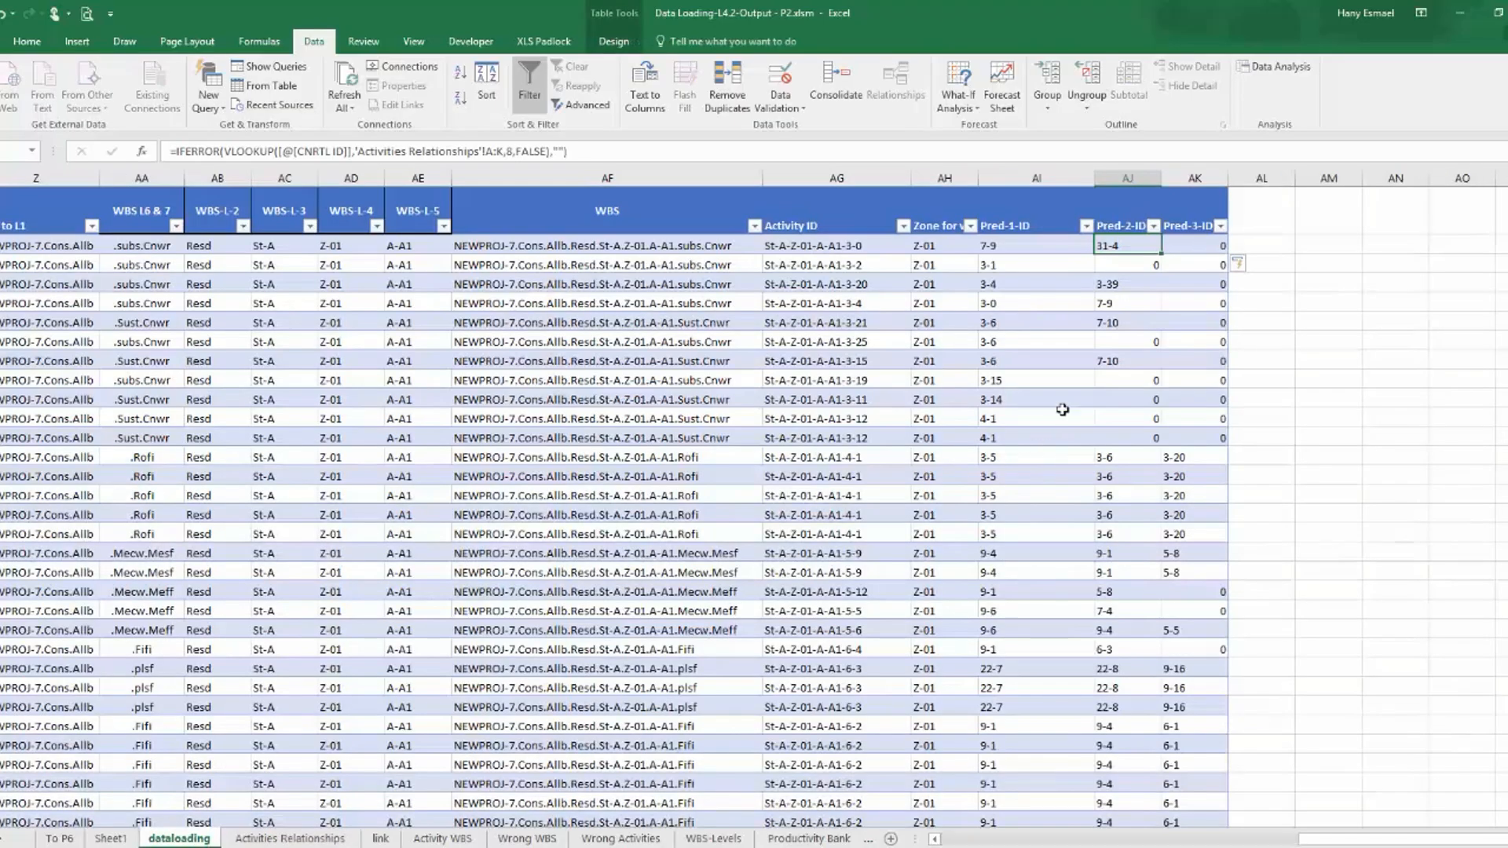
click(1124, 169)
right_click(1124, 171)
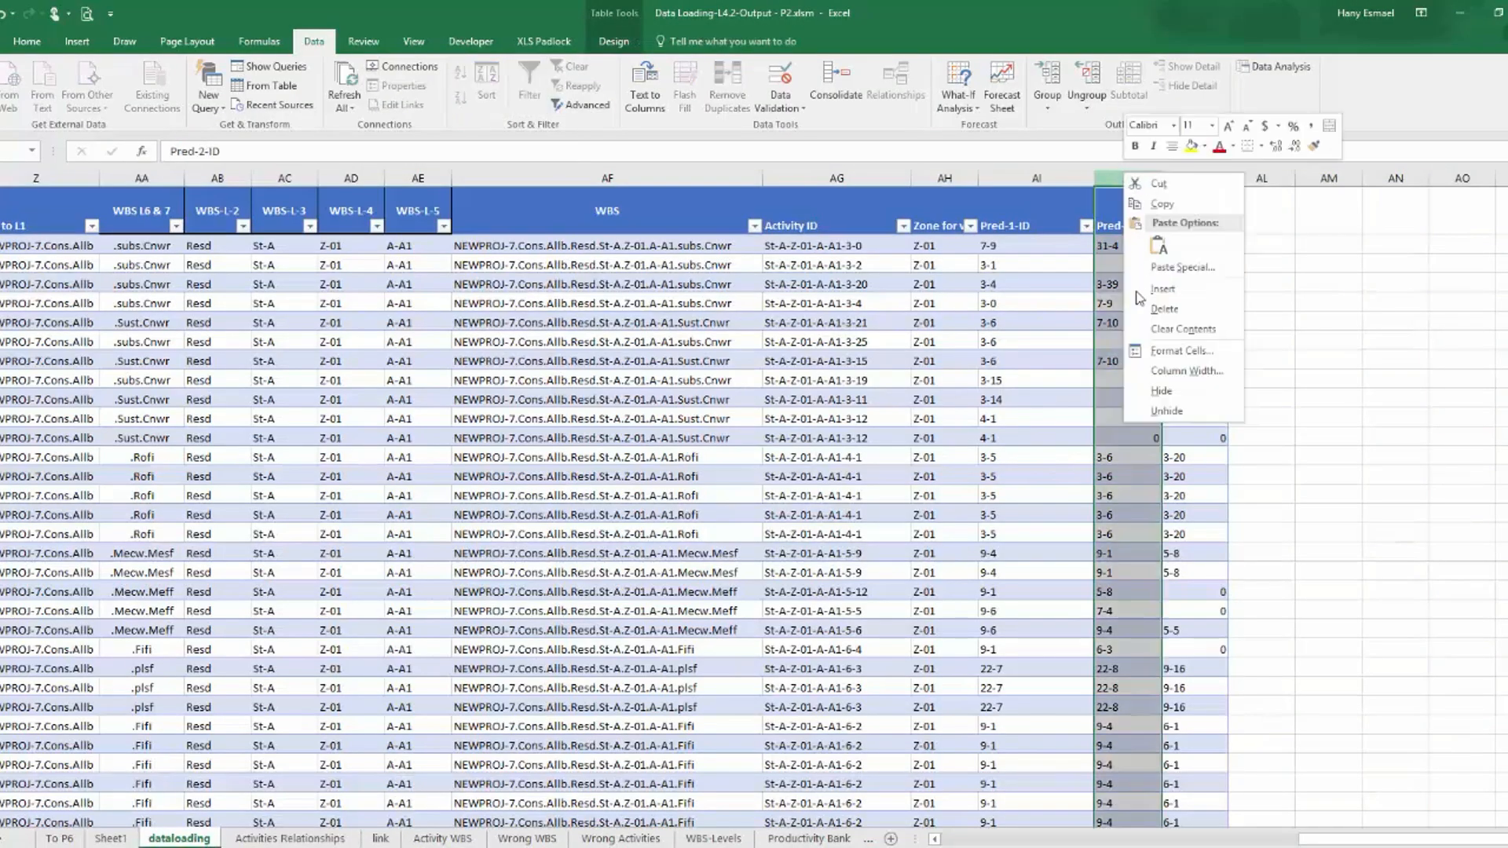
key(Escape)
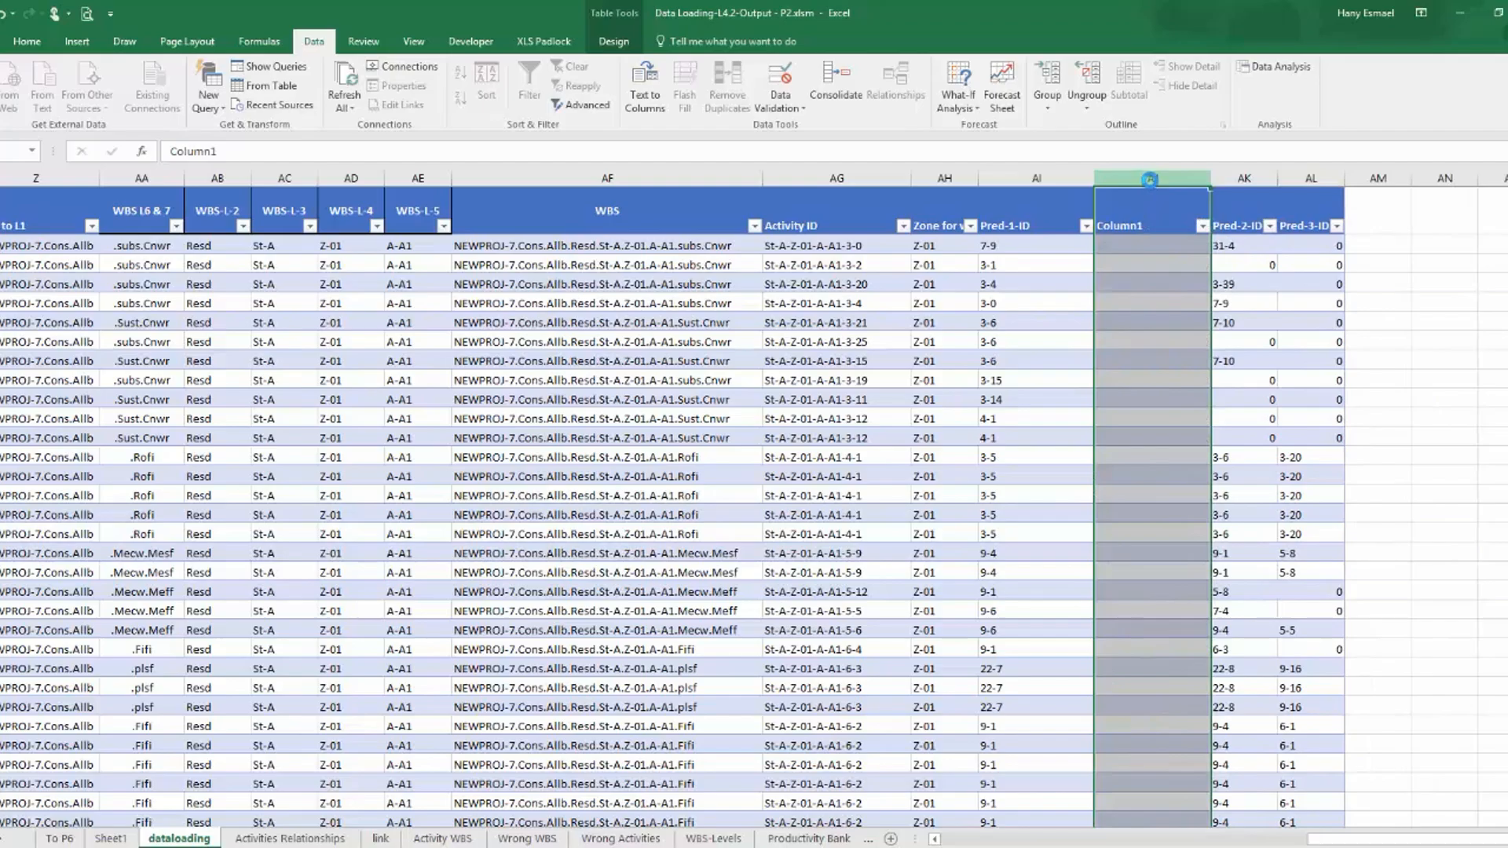
right_click(1150, 179)
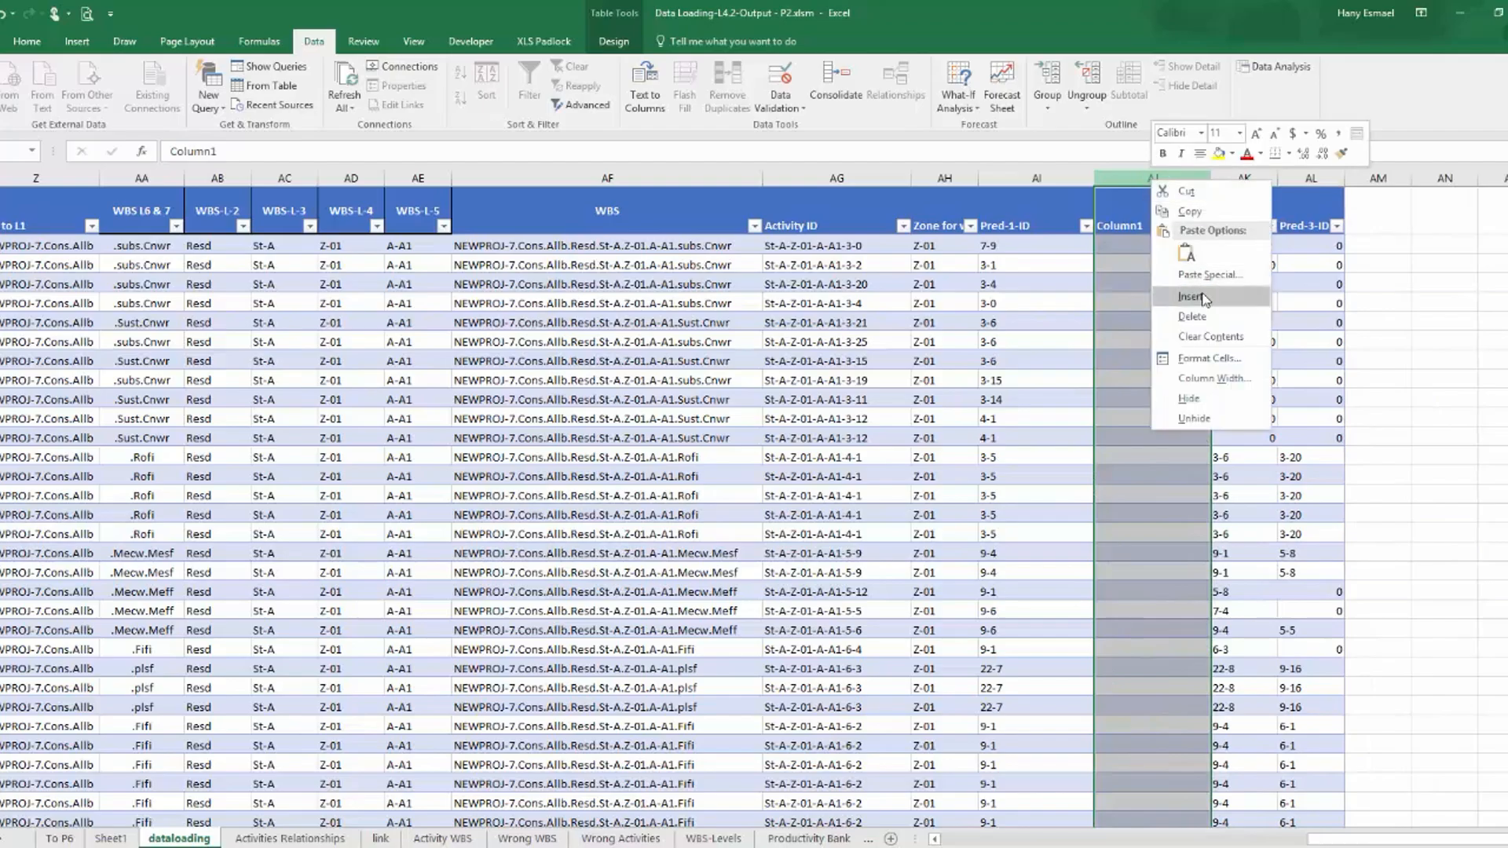
click(1204, 295)
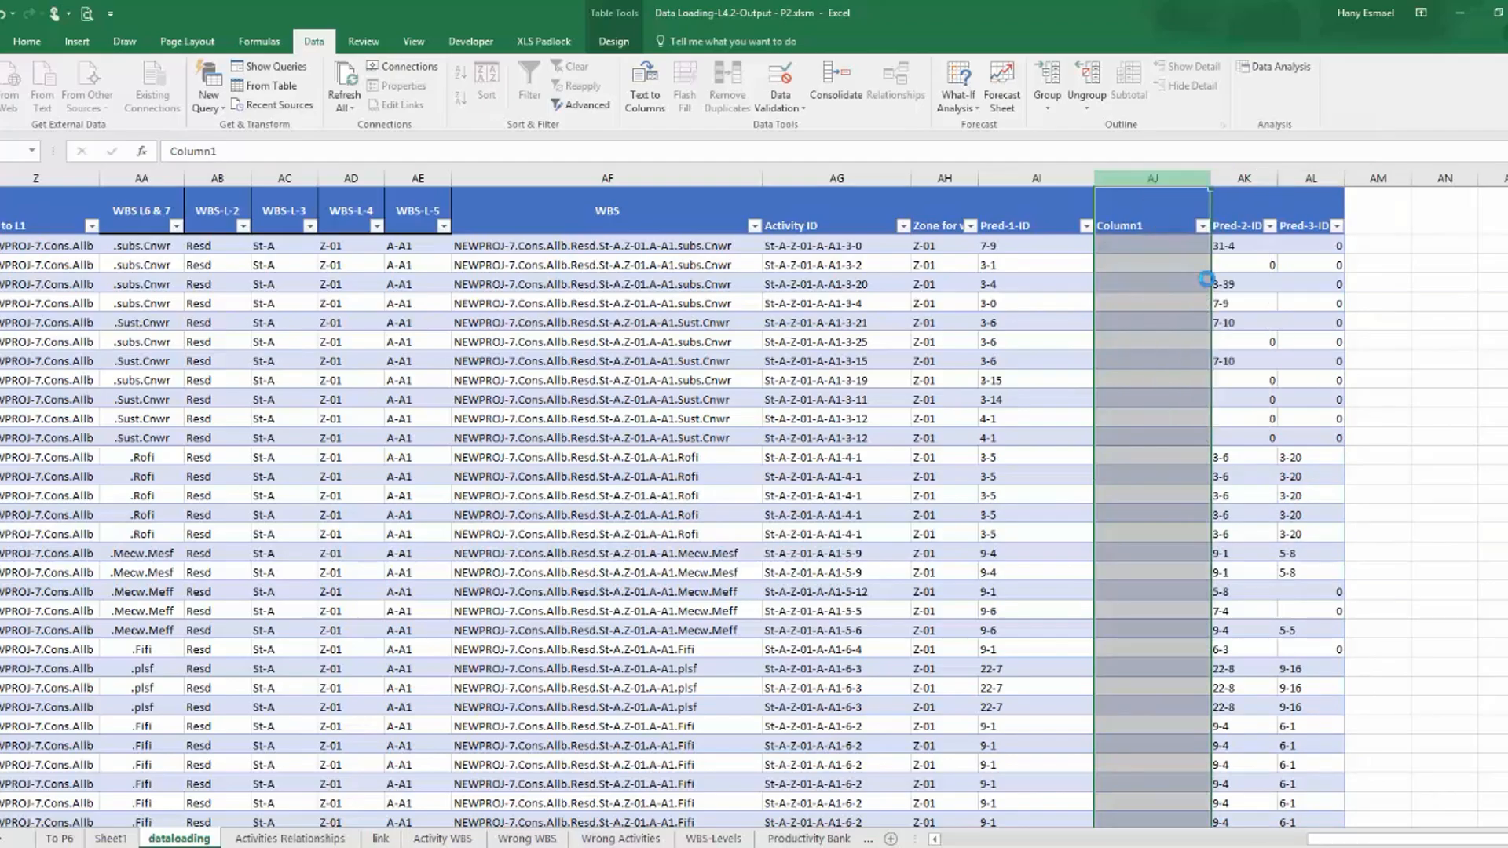
key(F4)
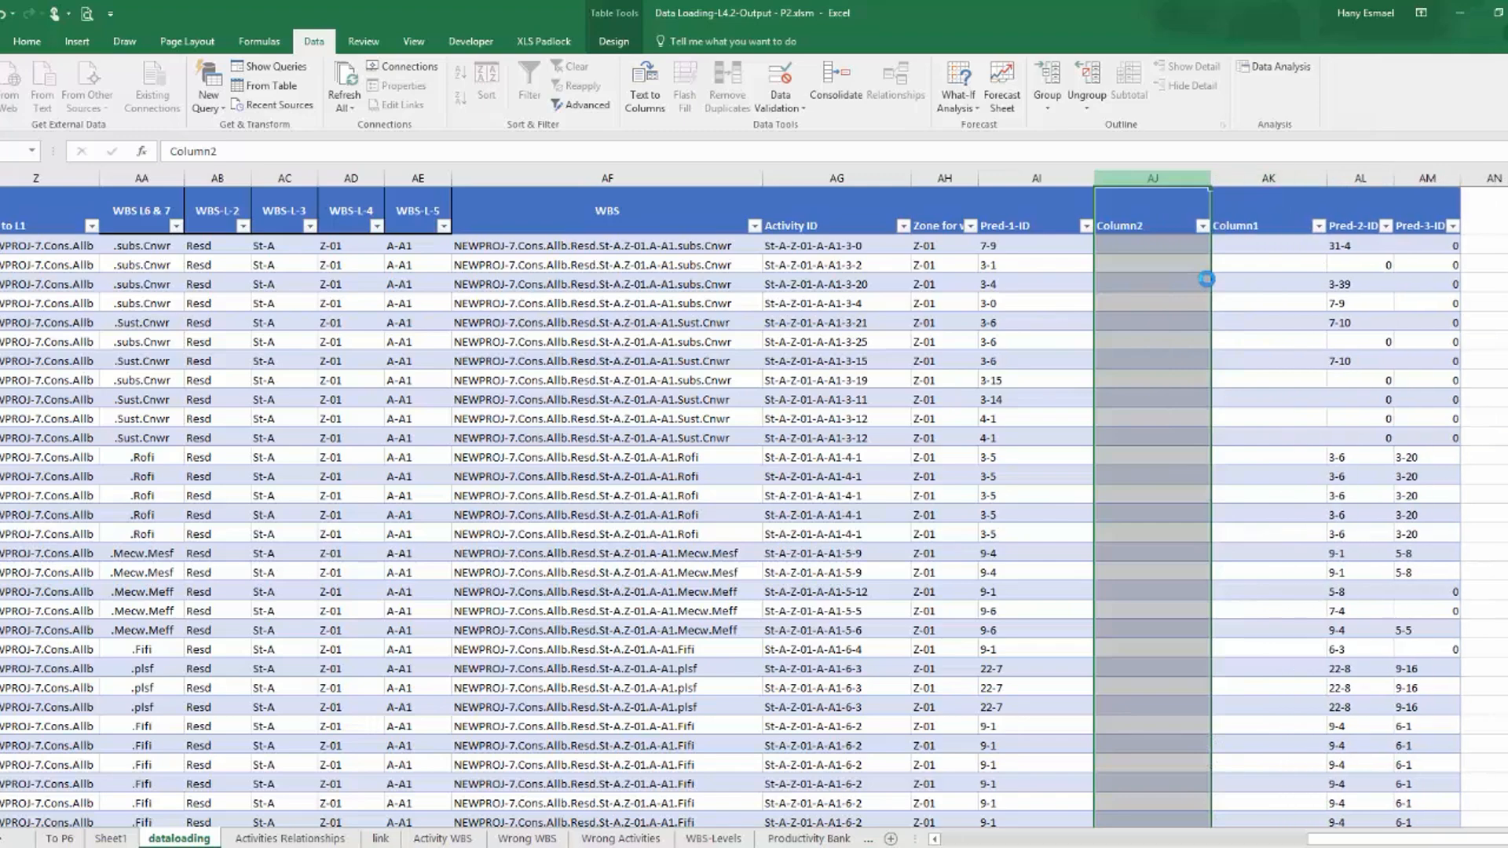
Fill the Pred-1-ID header across into the first new column.
click(1045, 228)
drag(1093, 234, 1190, 234)
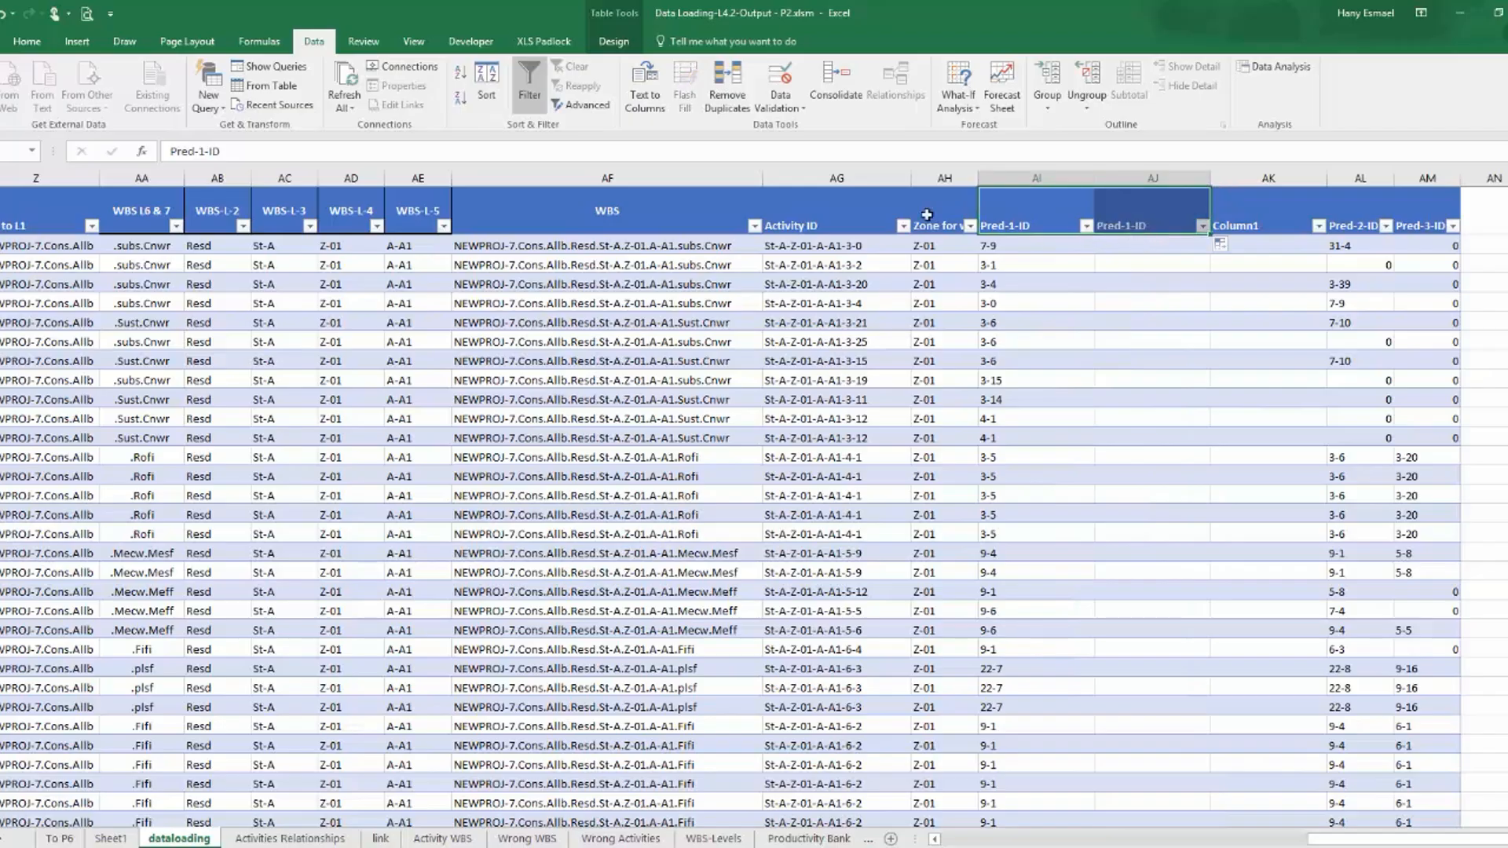
double_click(212, 152)
text(Rel)
key(Return)
key(ctrl+z)
Rename the header of the first new column to Pred-1-Re.
drag(228, 145, 218, 145)
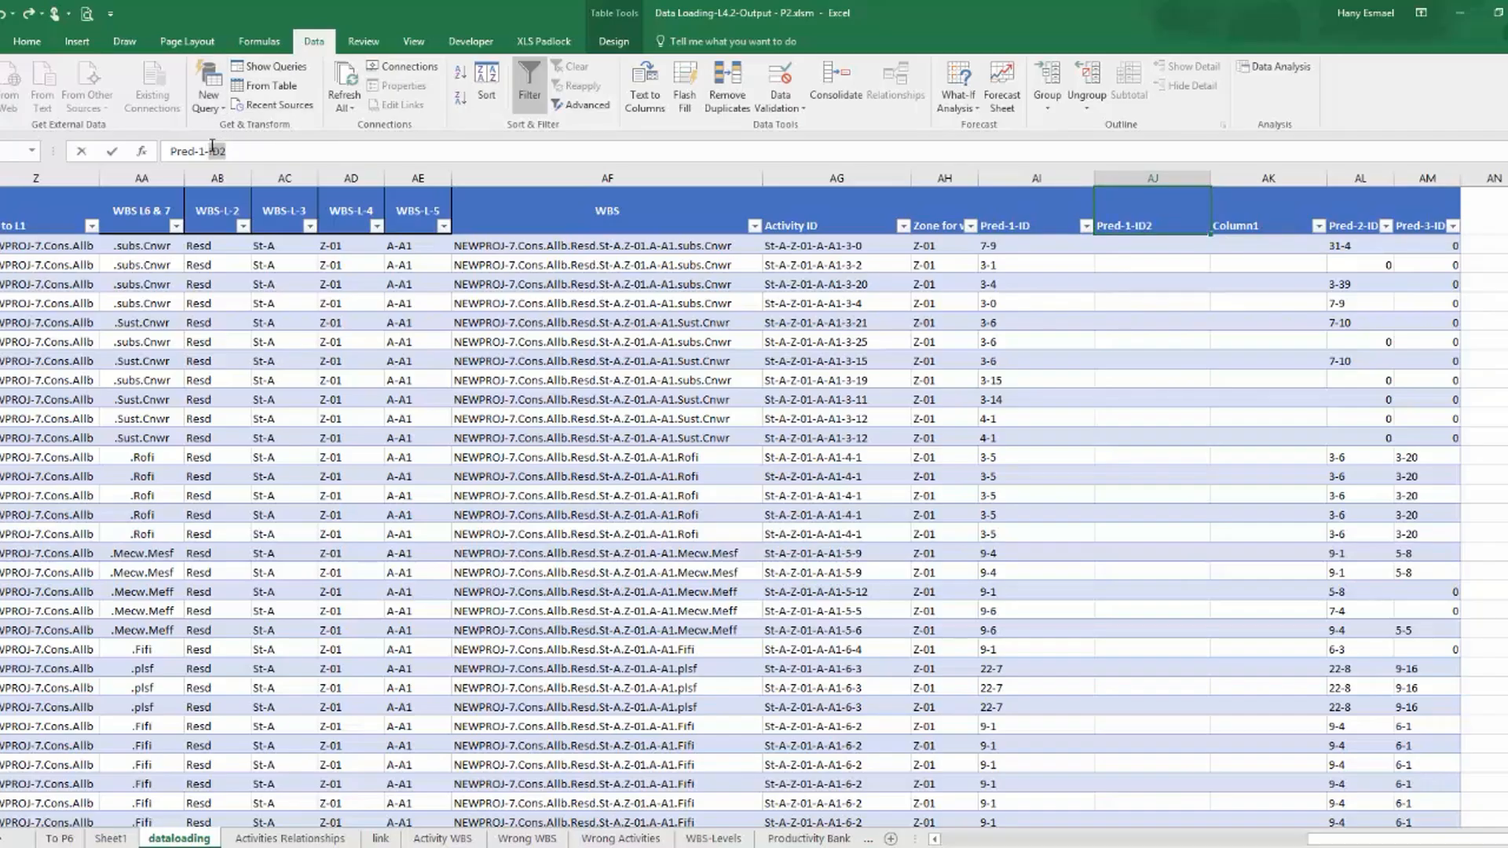
text(Re)
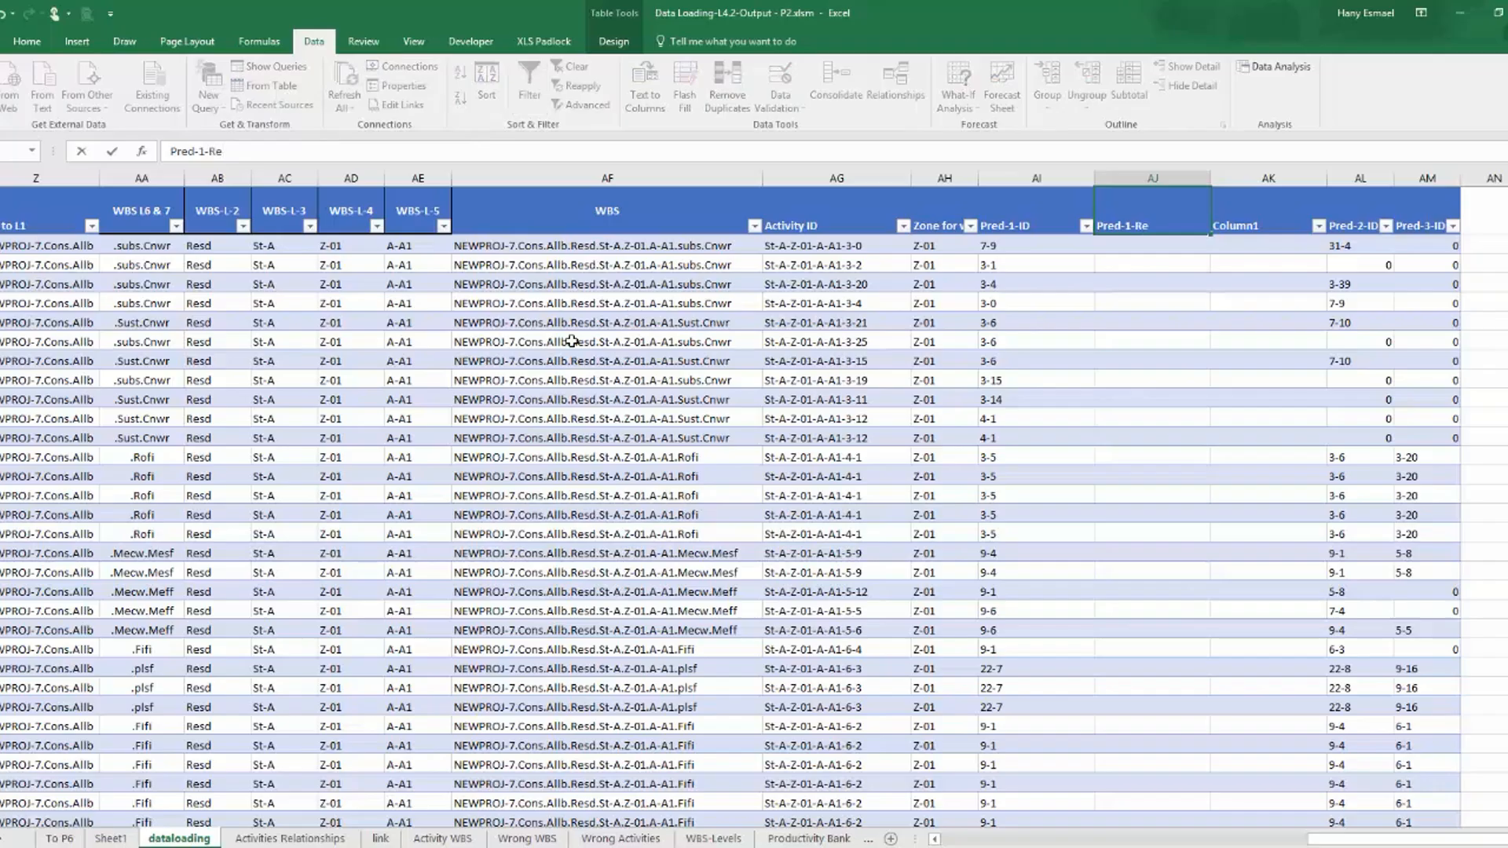
key(Return)
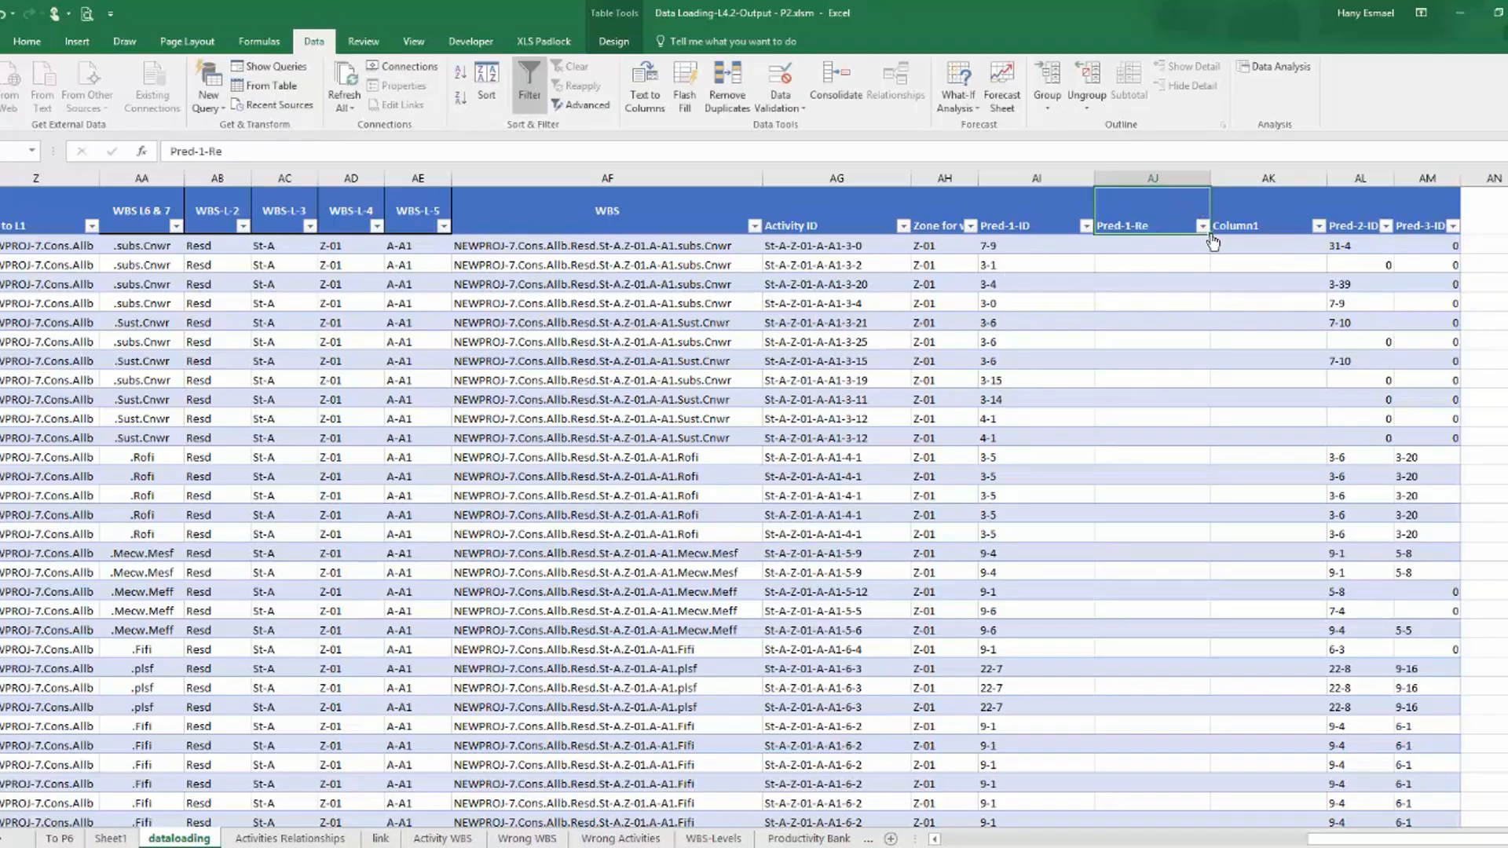
Fill the Pred-1-Re header into the second new column and rename it Pred-1-Lag.
drag(1212, 237, 1297, 236)
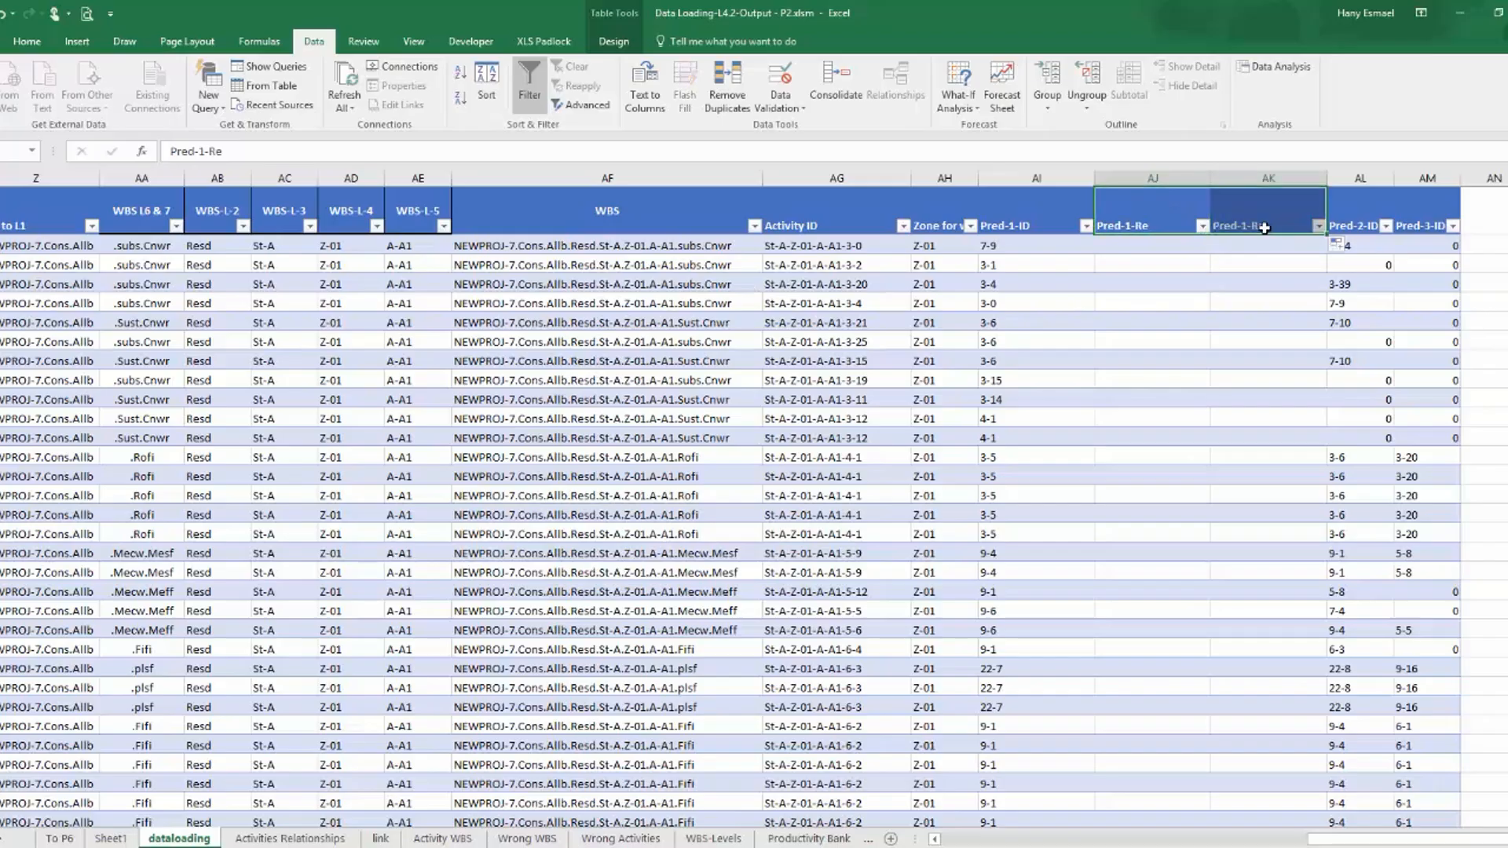
drag(230, 151, 210, 151)
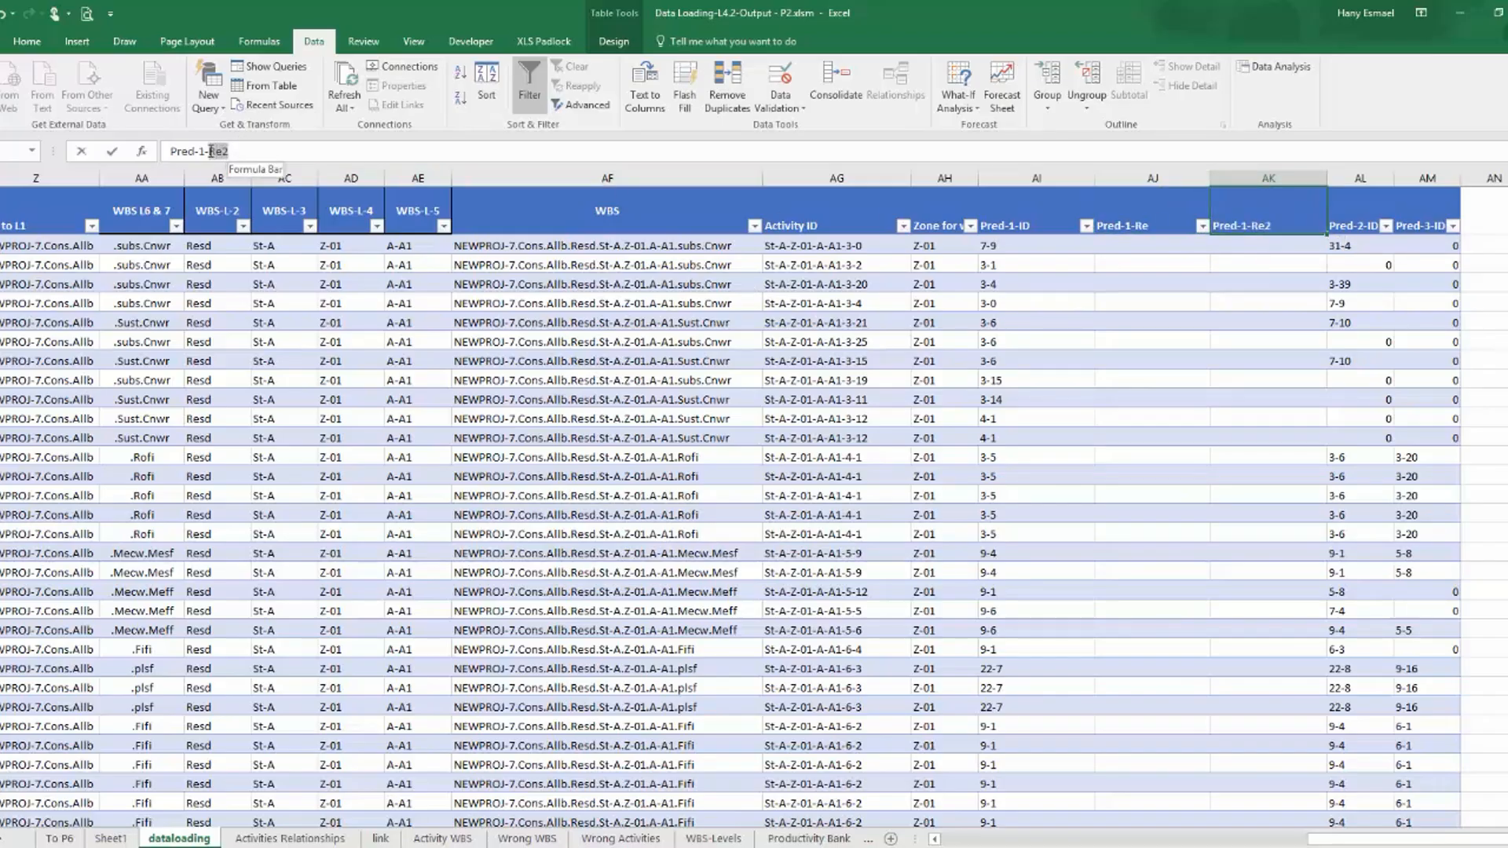
text(La)
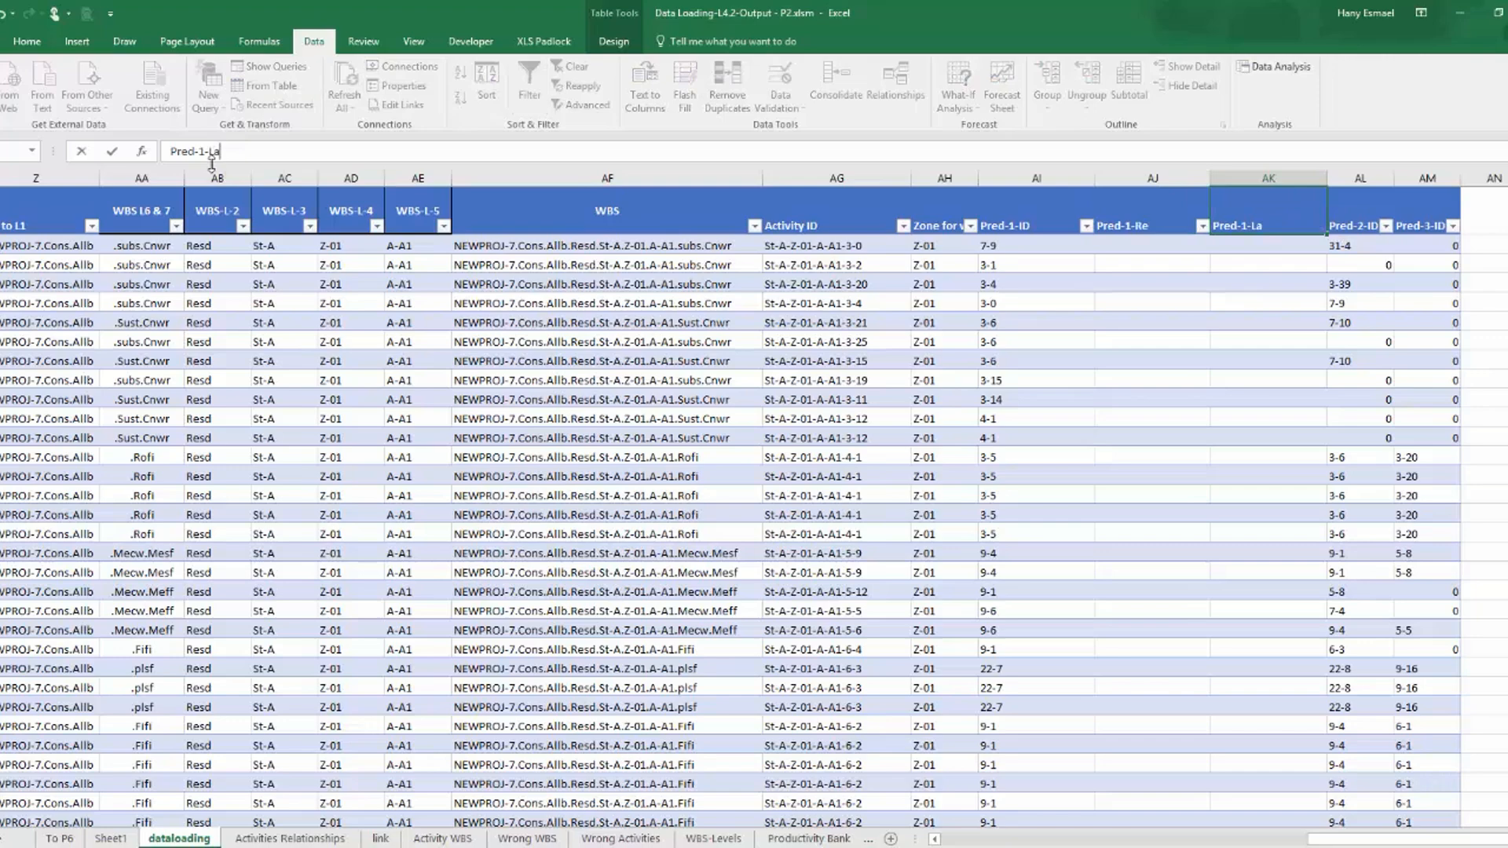
key(Return)
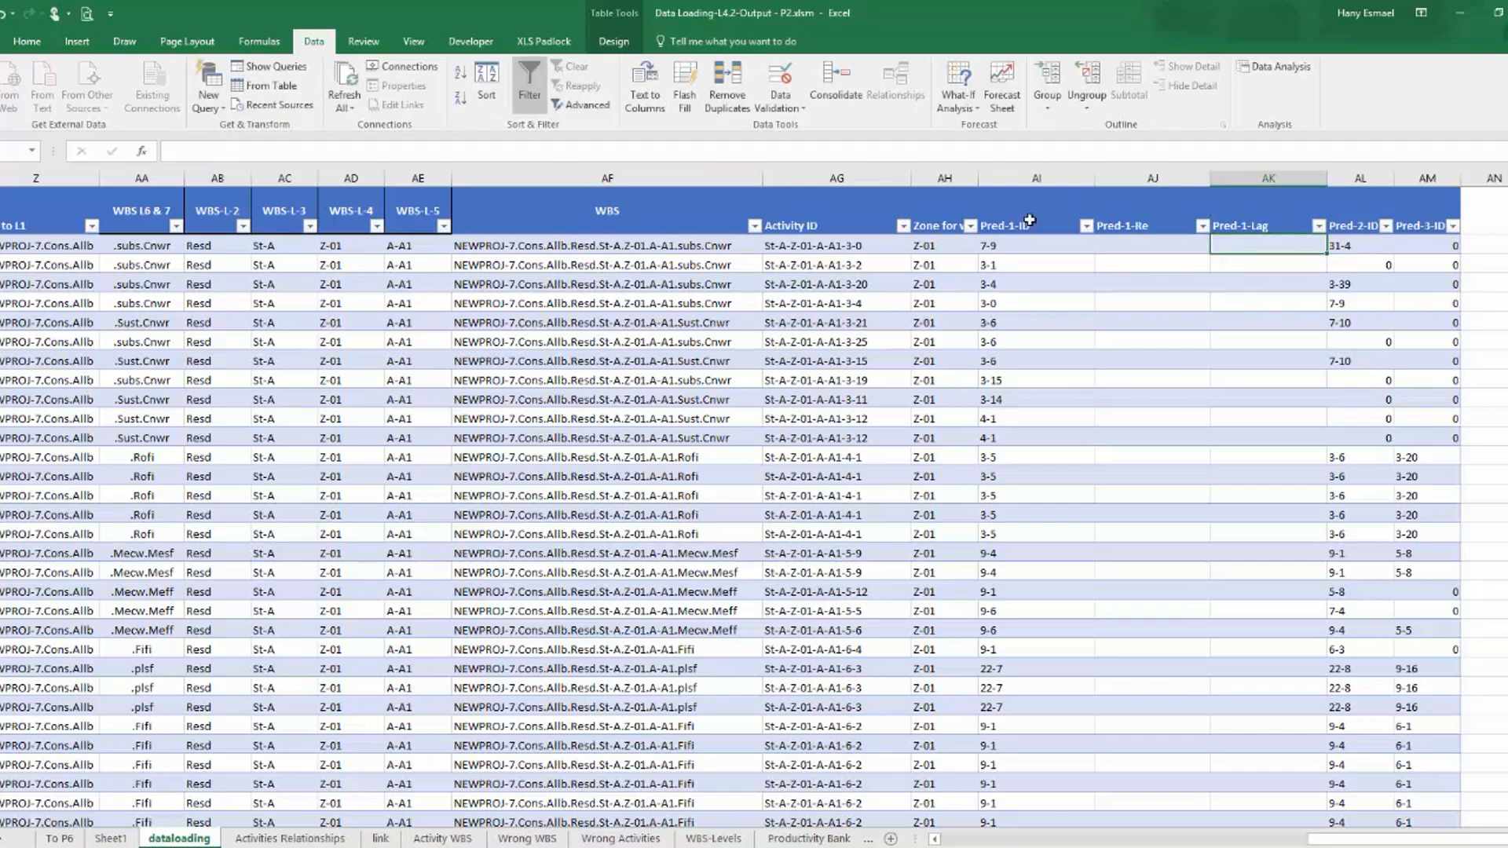
Copy the Pred-1-ID IFERROR lookup formula into the Pred-1-Re column, with the column index set to 5.
click(1036, 249)
drag(626, 153, 159, 126)
key(ctrl+c)
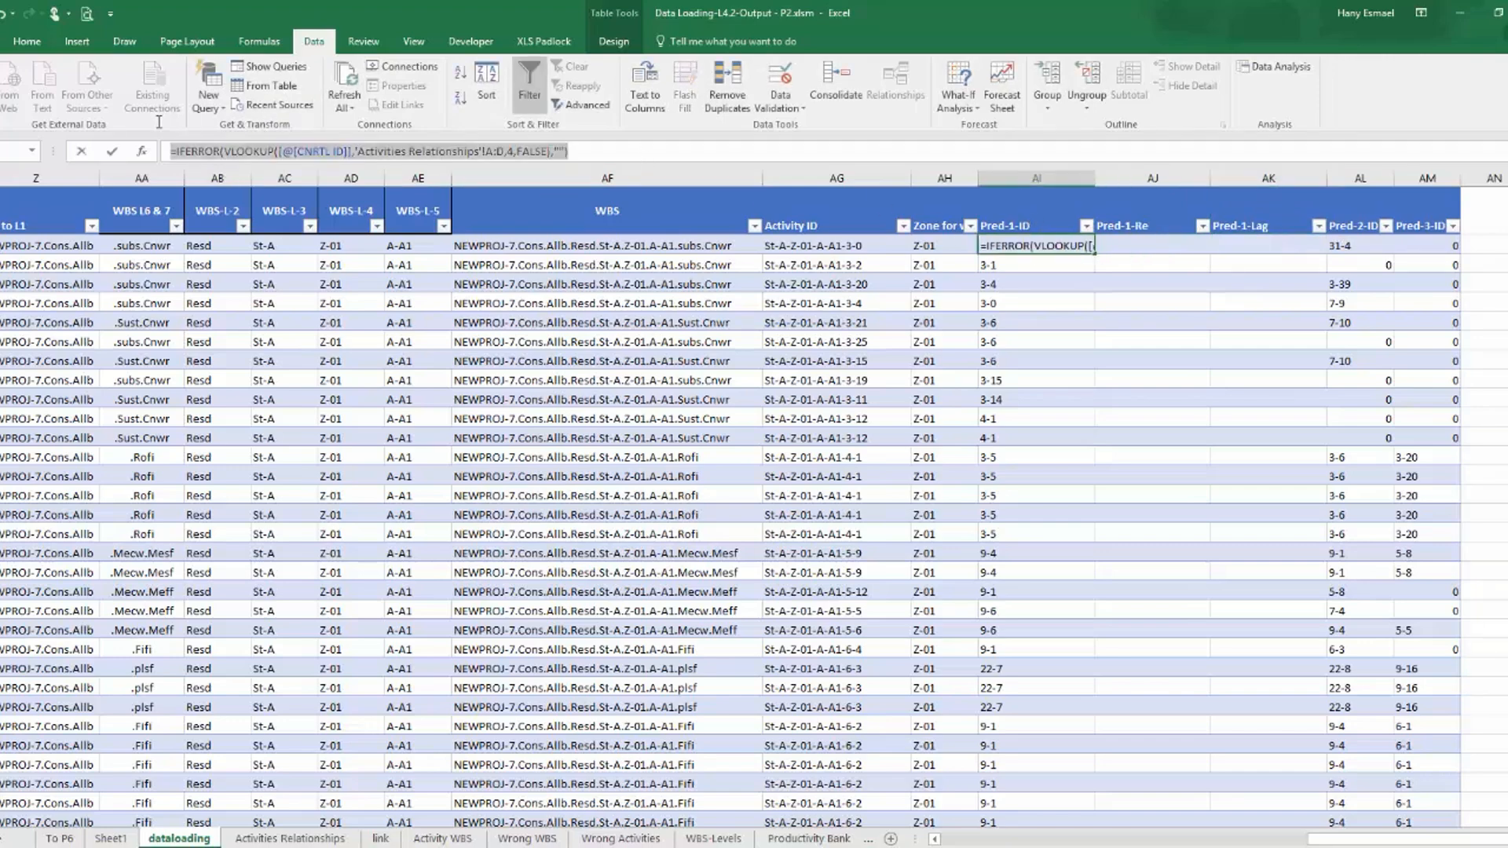
key(Escape)
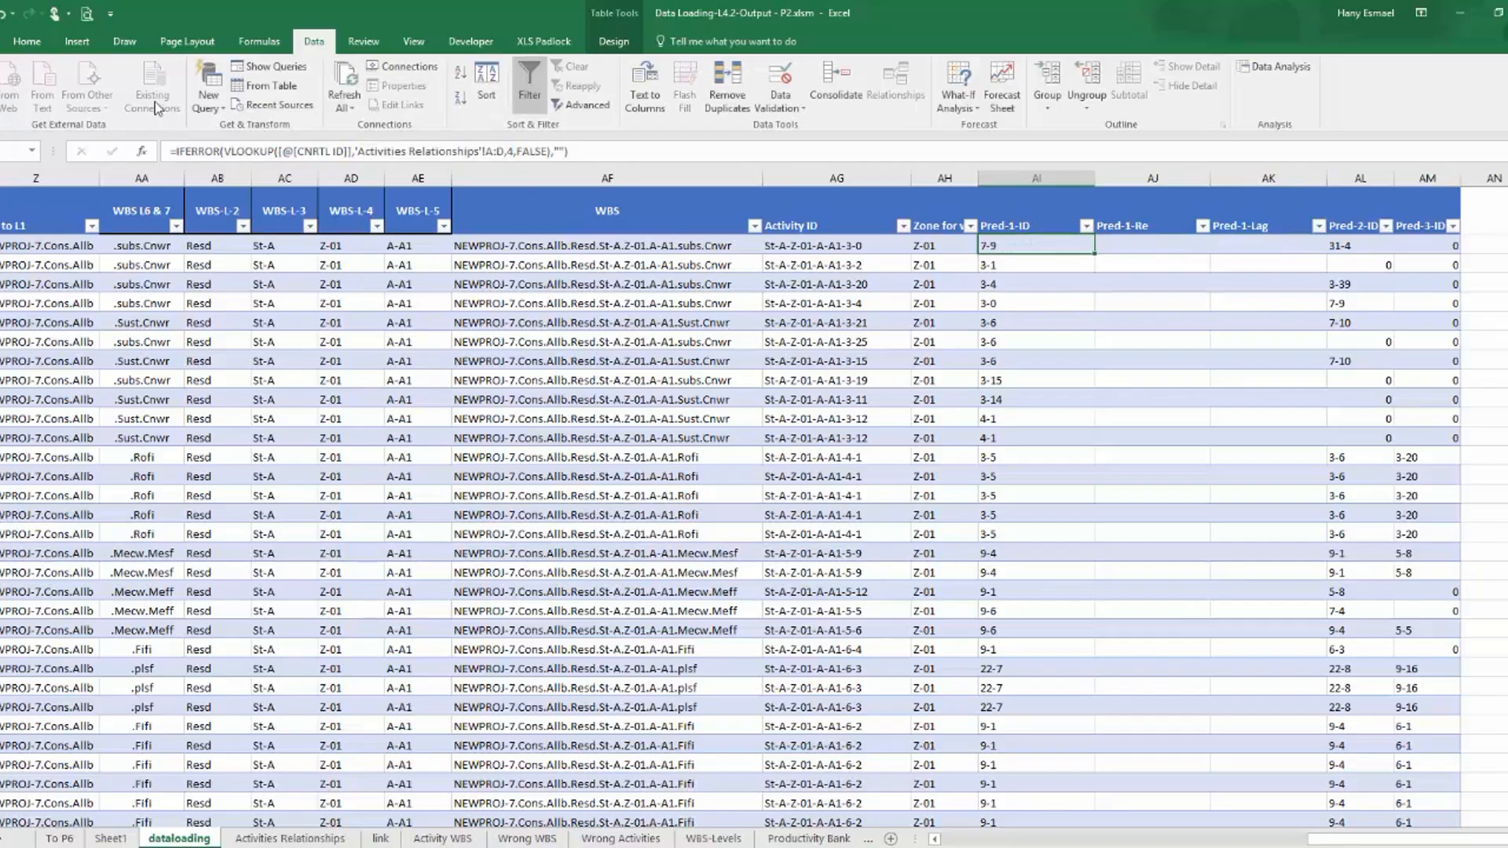
key(Tab)
click(953, 156)
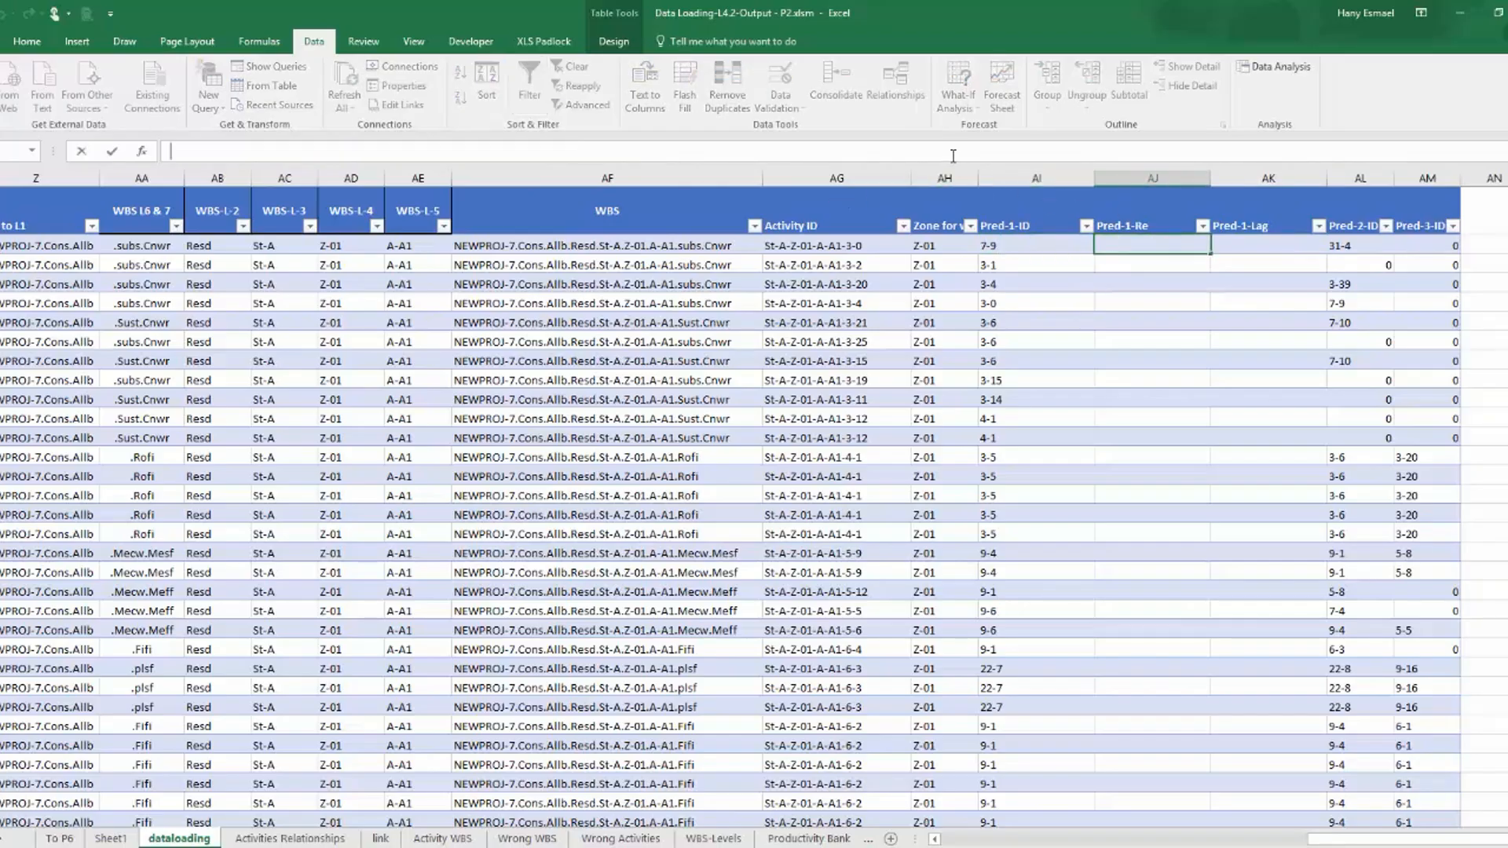
key(ctrl+v)
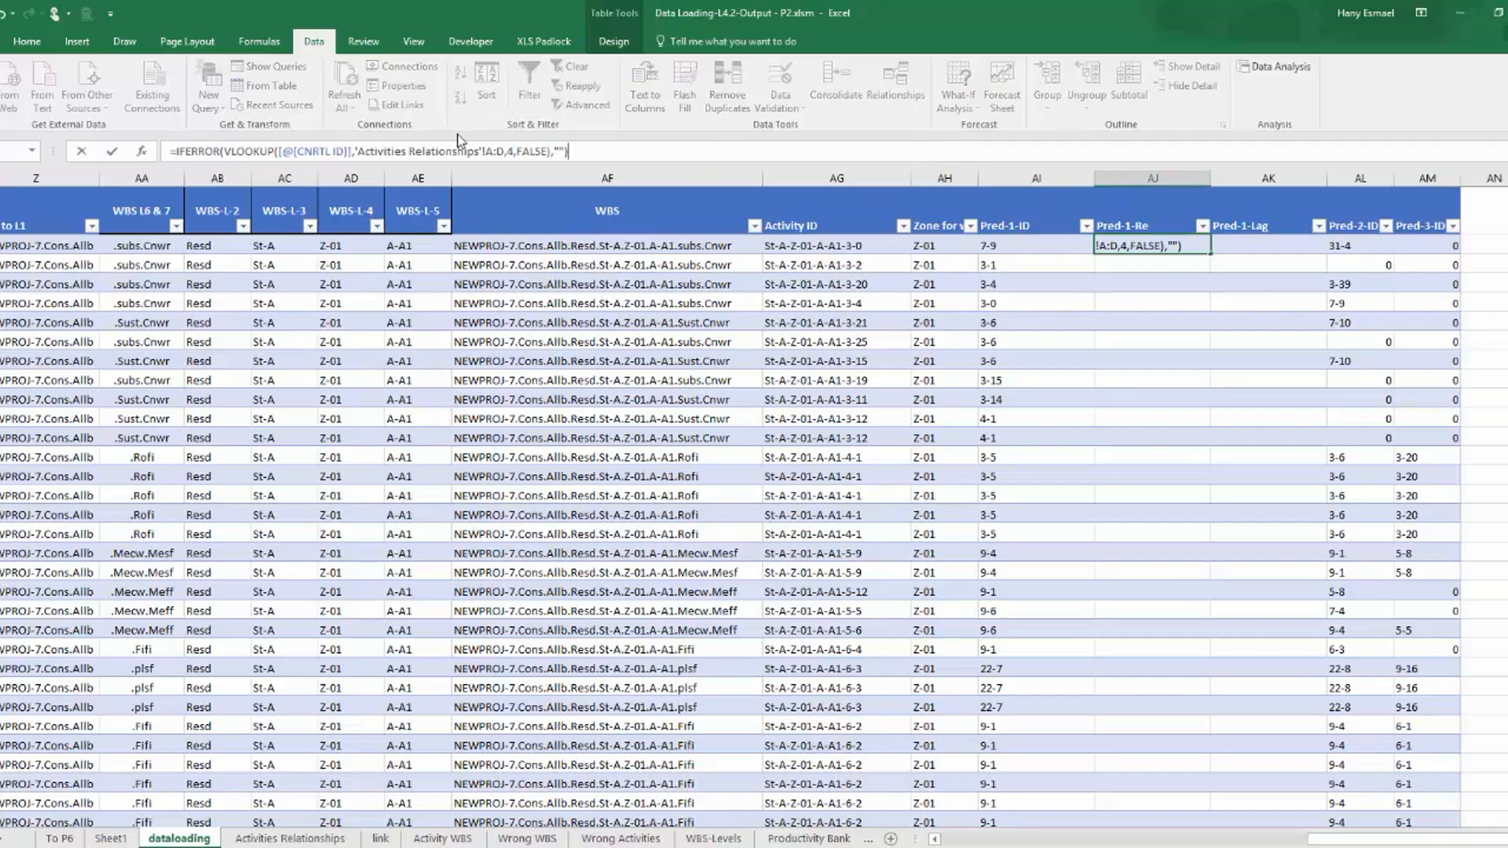
click(510, 152)
key(BackSpace)
text(5)
key(Return)
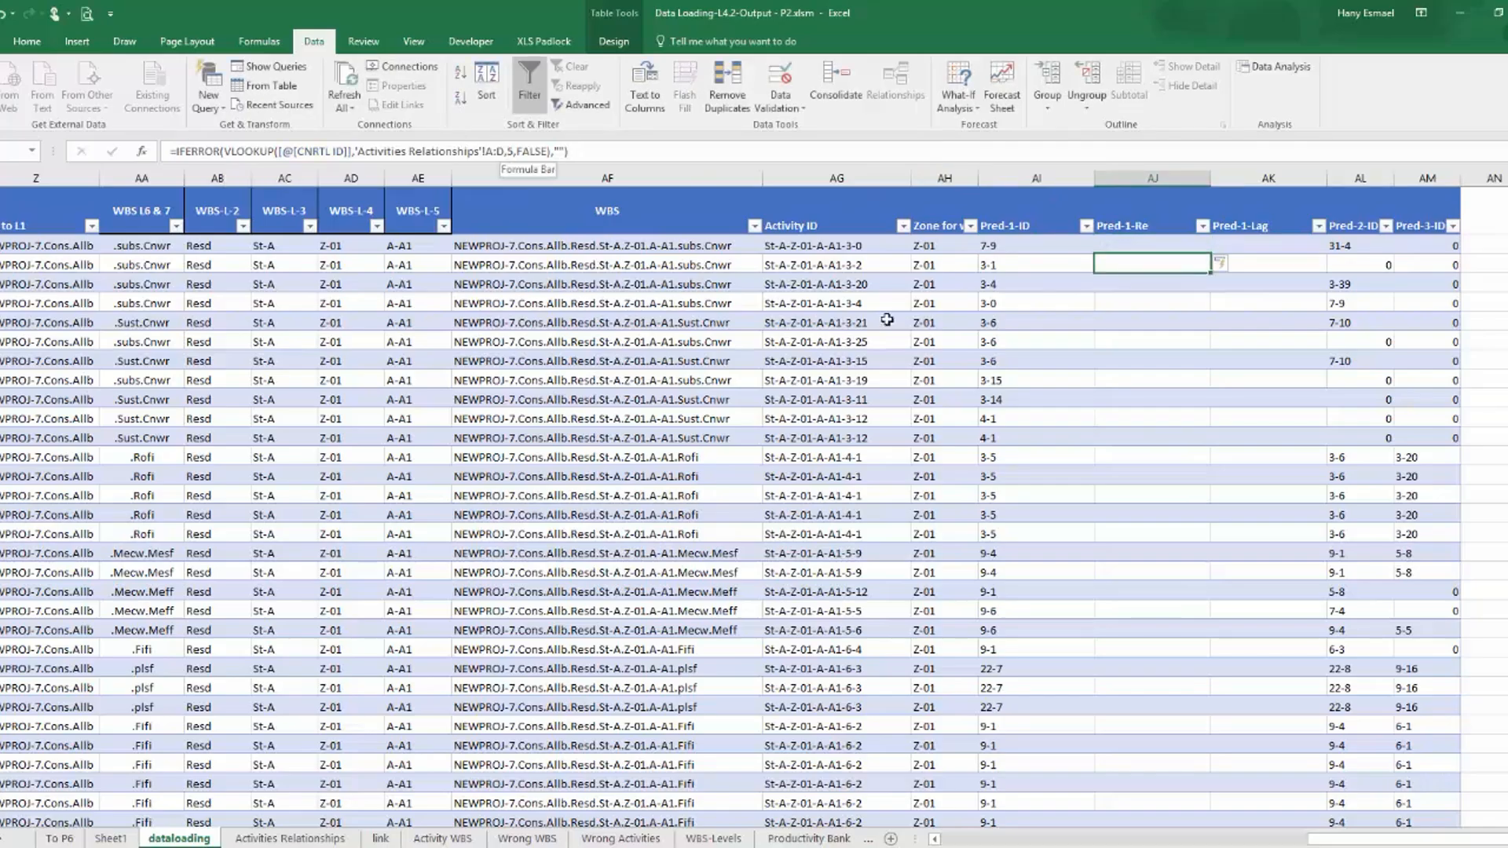
Fill the Pred-1-Re lookup formula down the column and compare it with the Pred-1-ID formula.
click(1144, 249)
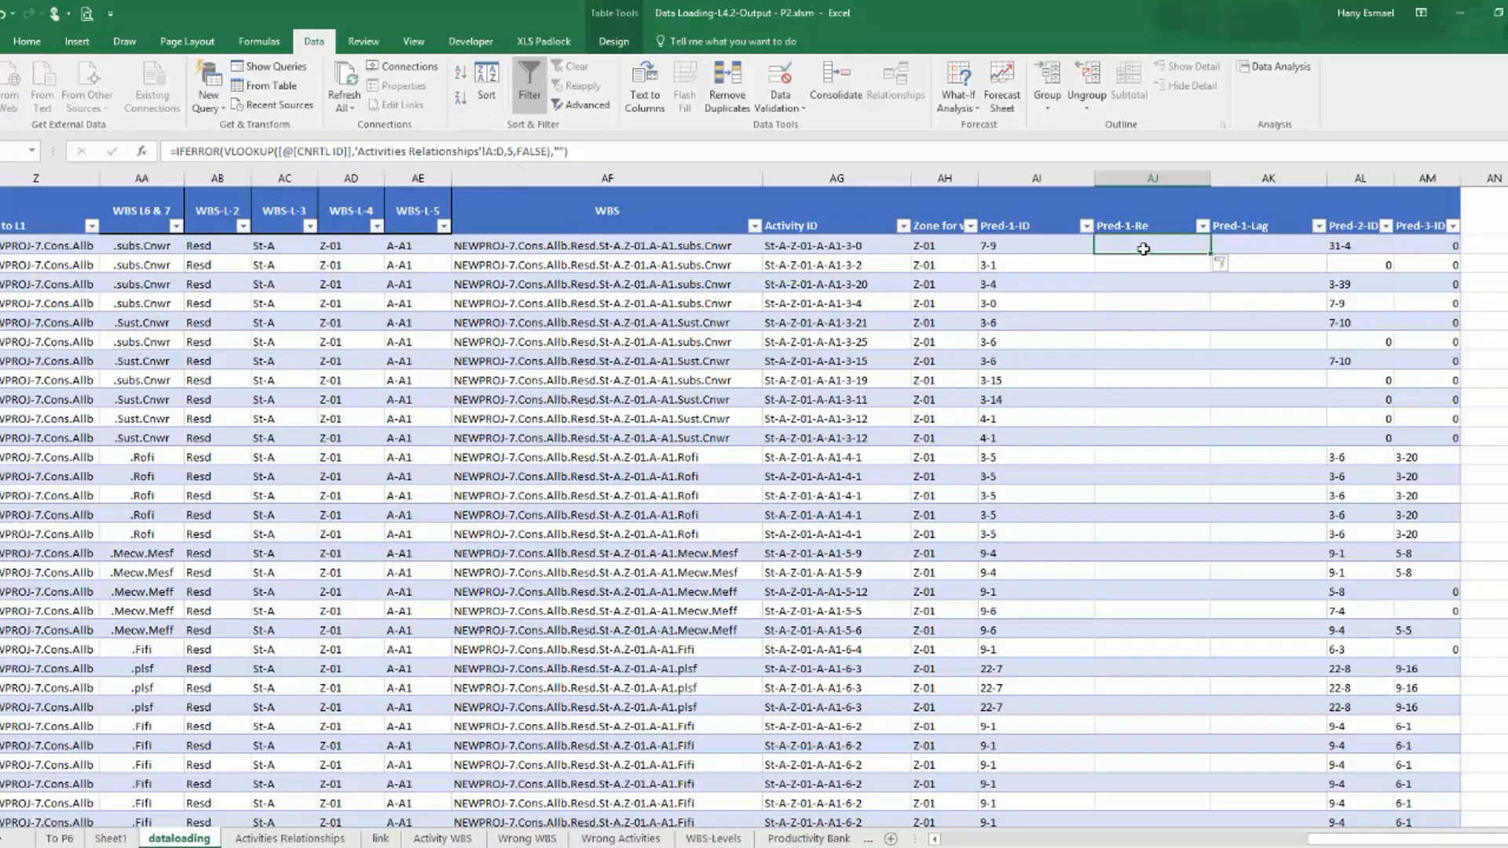
double_click(1213, 252)
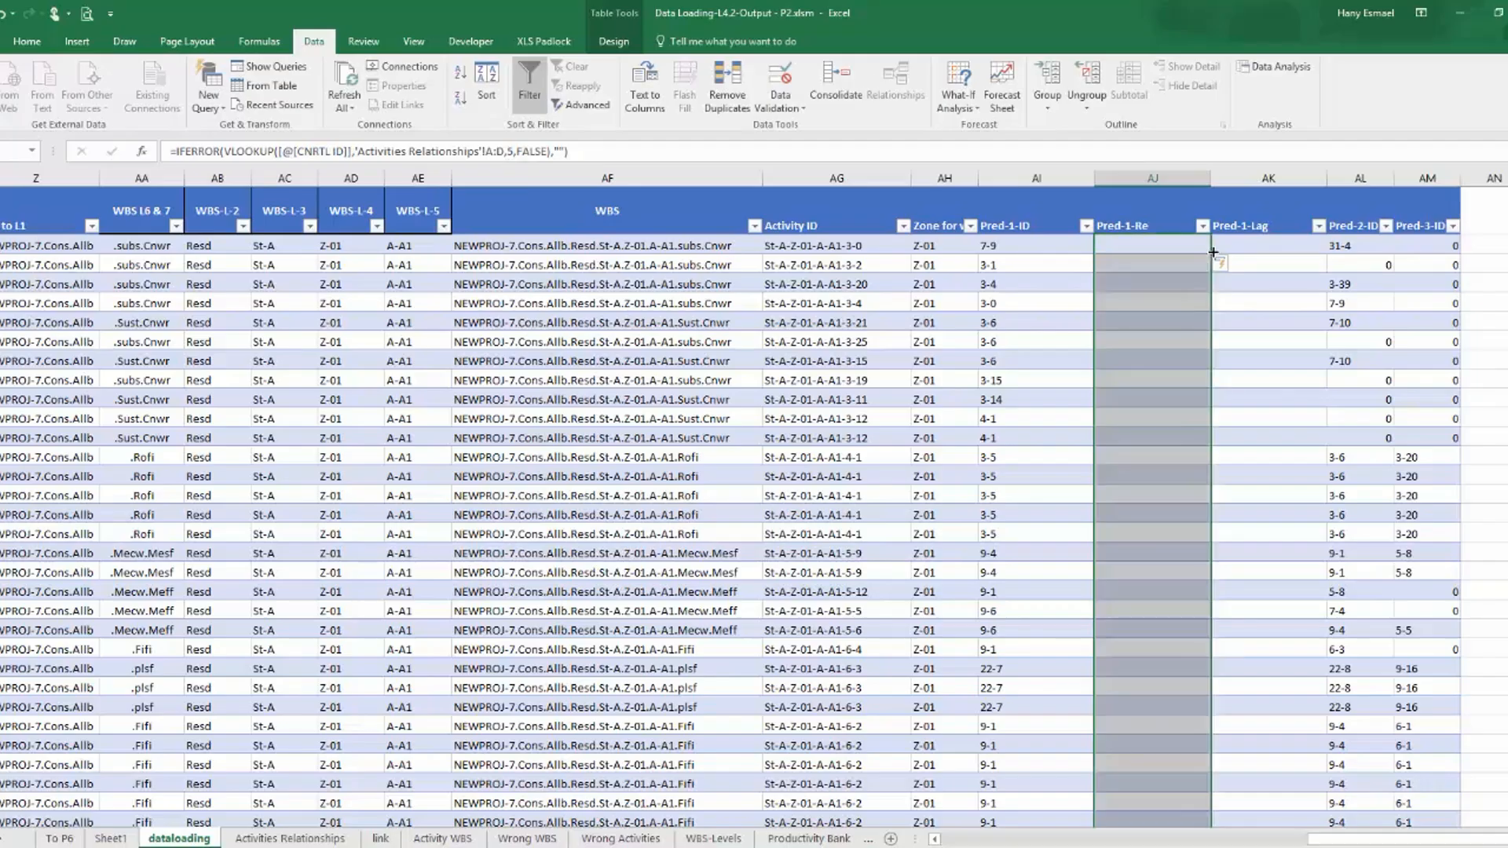
click(1161, 244)
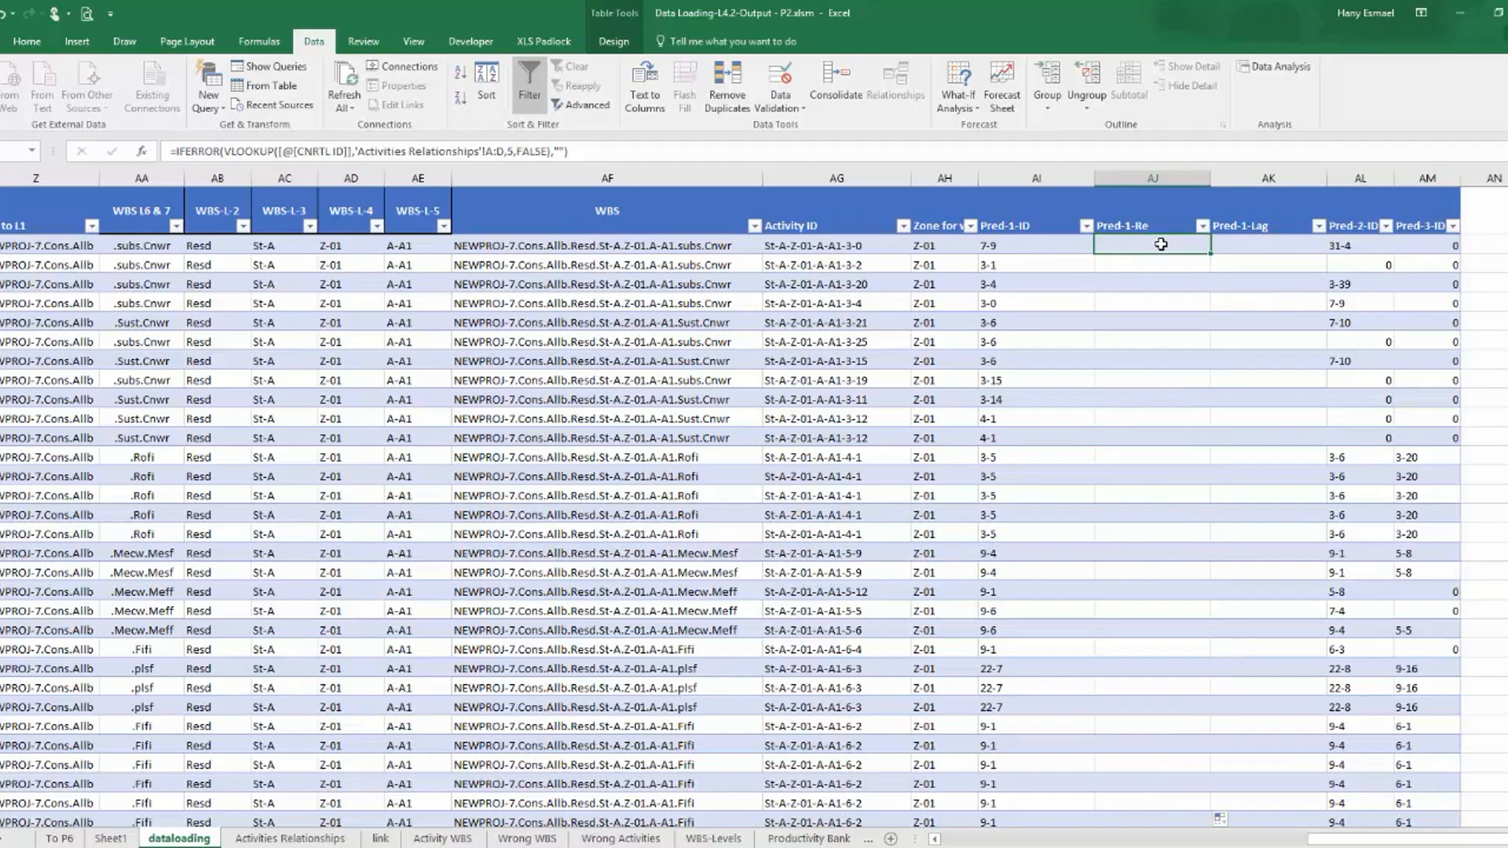
click(1028, 245)
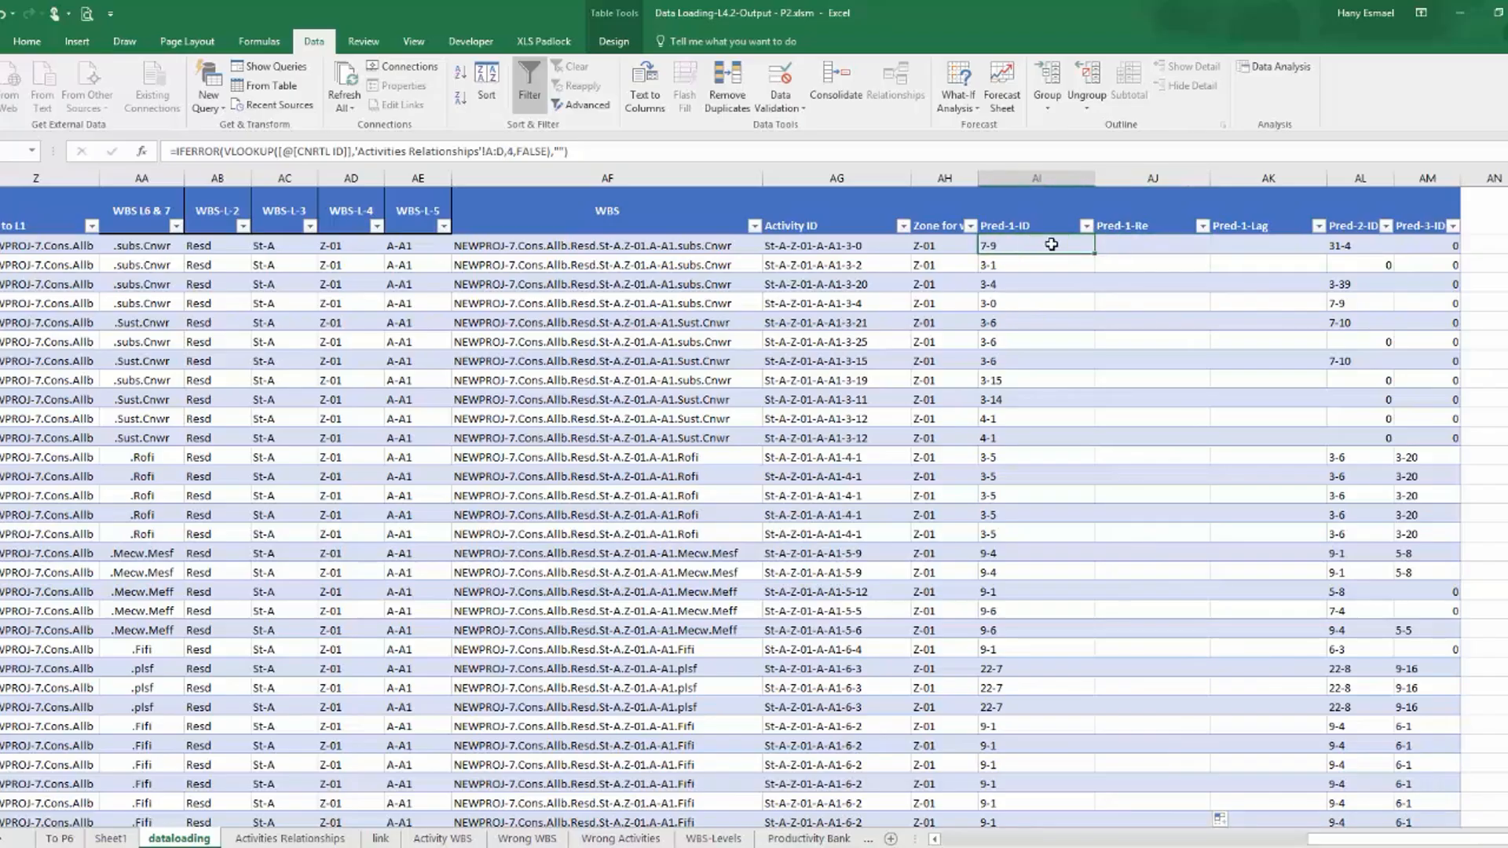
click(1128, 244)
Check the Relation column's position in the Activities Relationships sheet, then set the Pred-1-Re lookup's column index to 6 and fill it down.
click(286, 839)
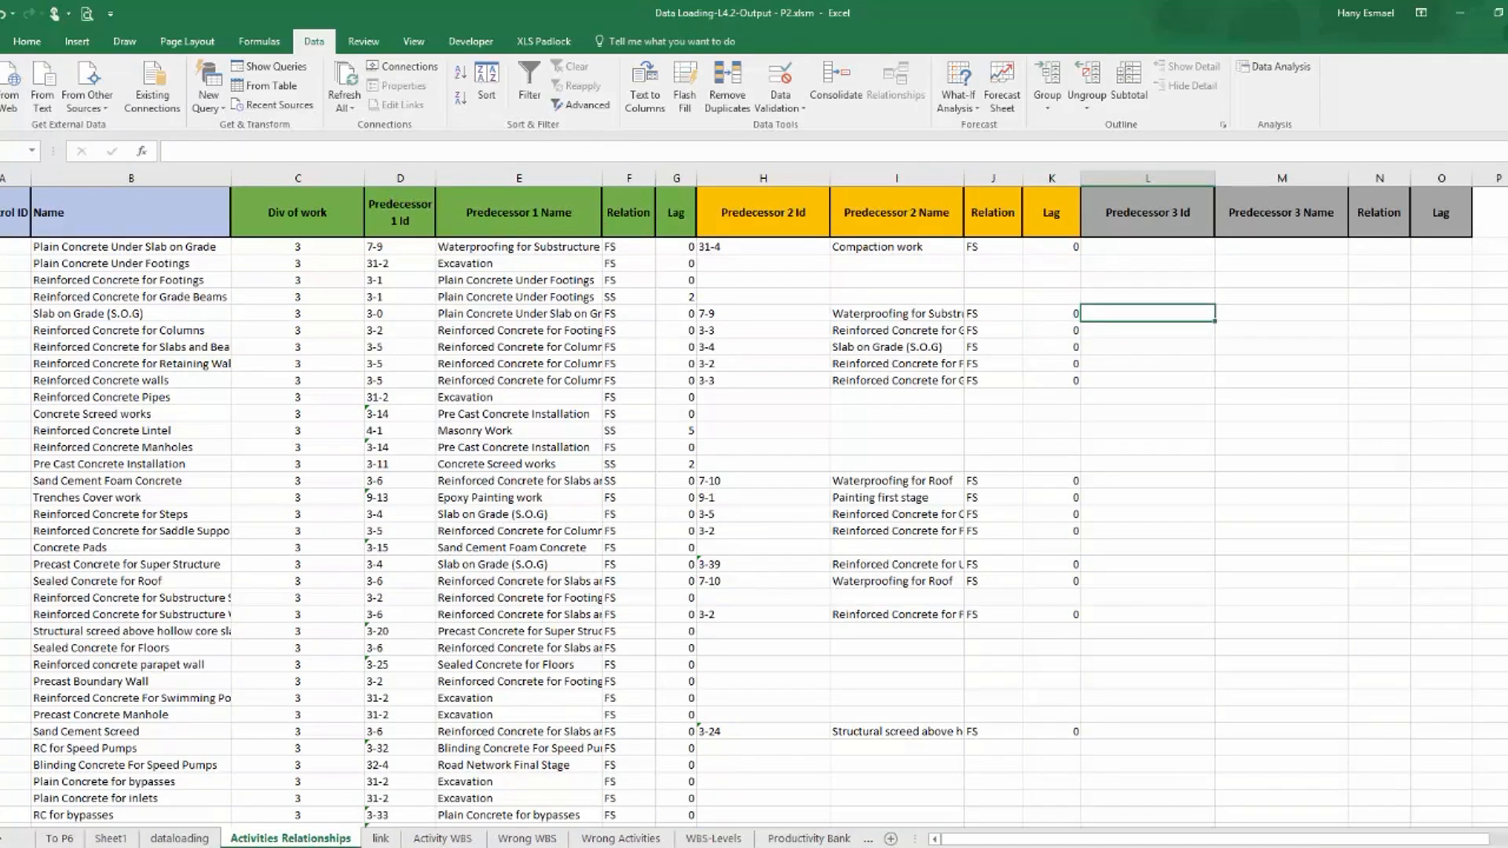
click(179, 839)
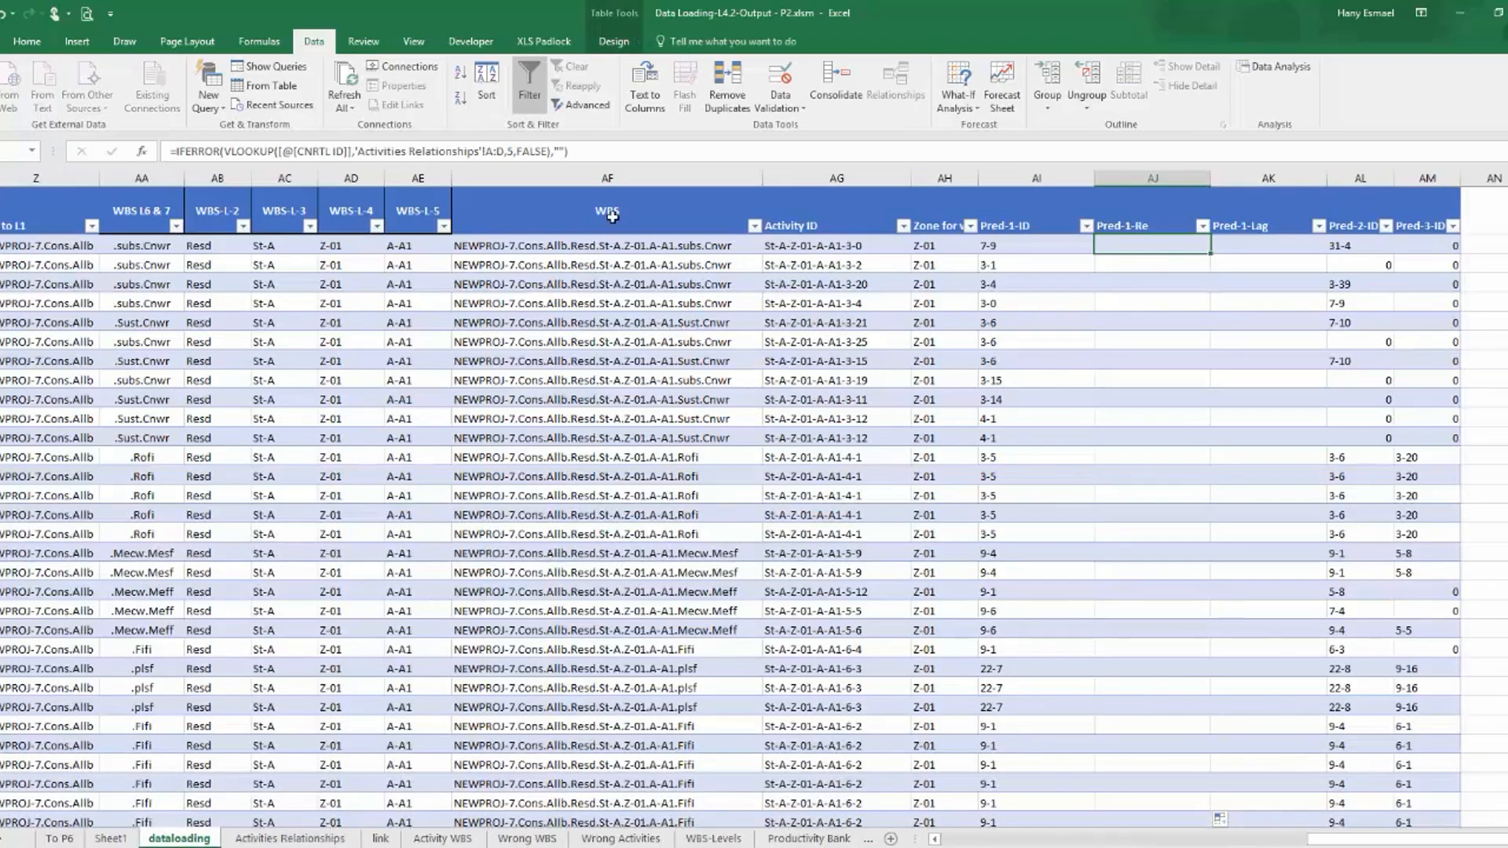
click(515, 151)
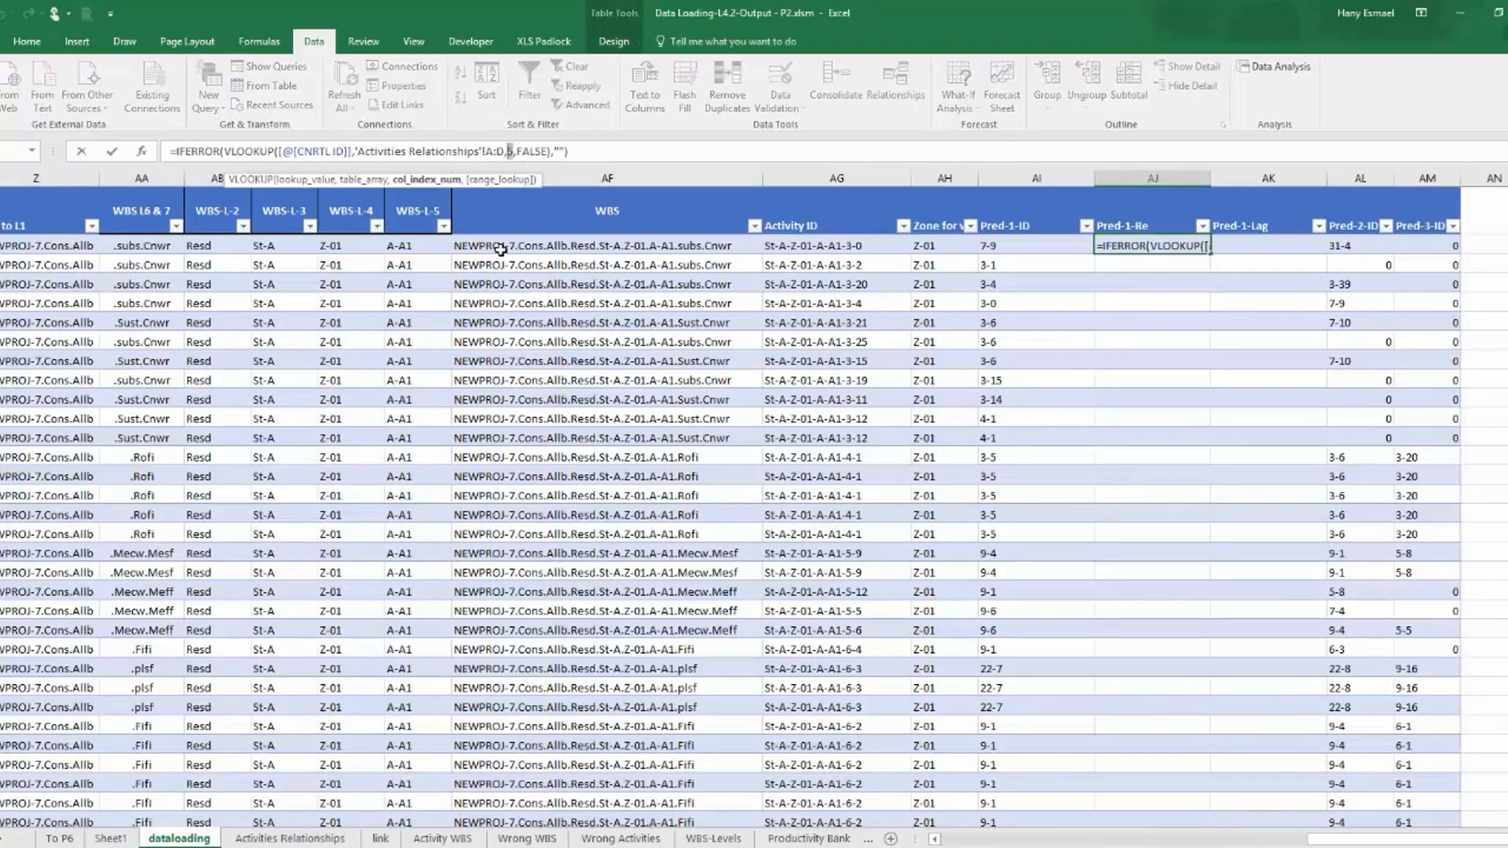
key(BackSpace)
text(6)
key(Return)
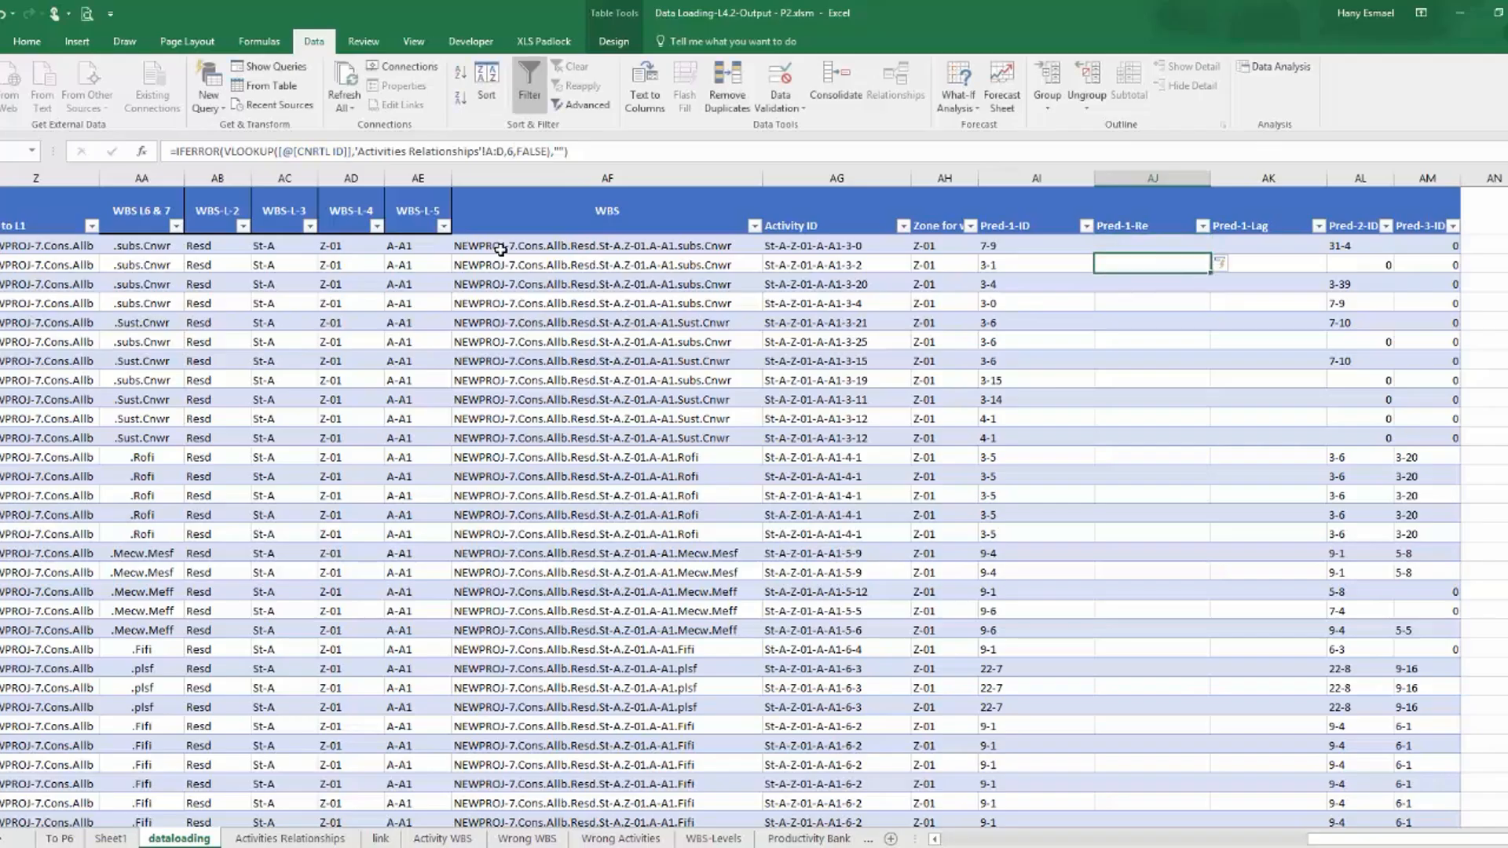
click(1161, 246)
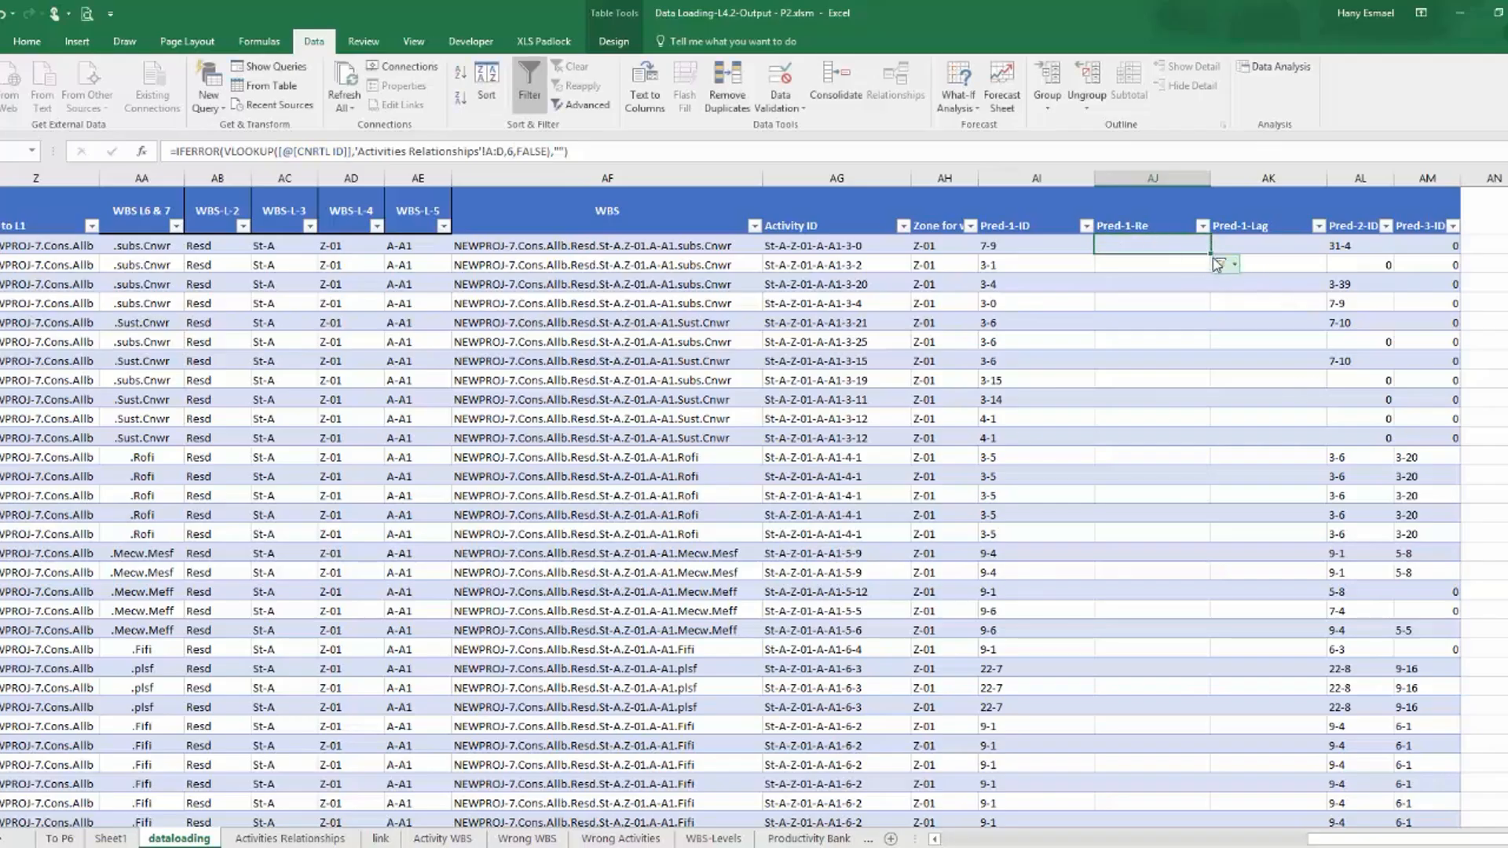
double_click(1209, 254)
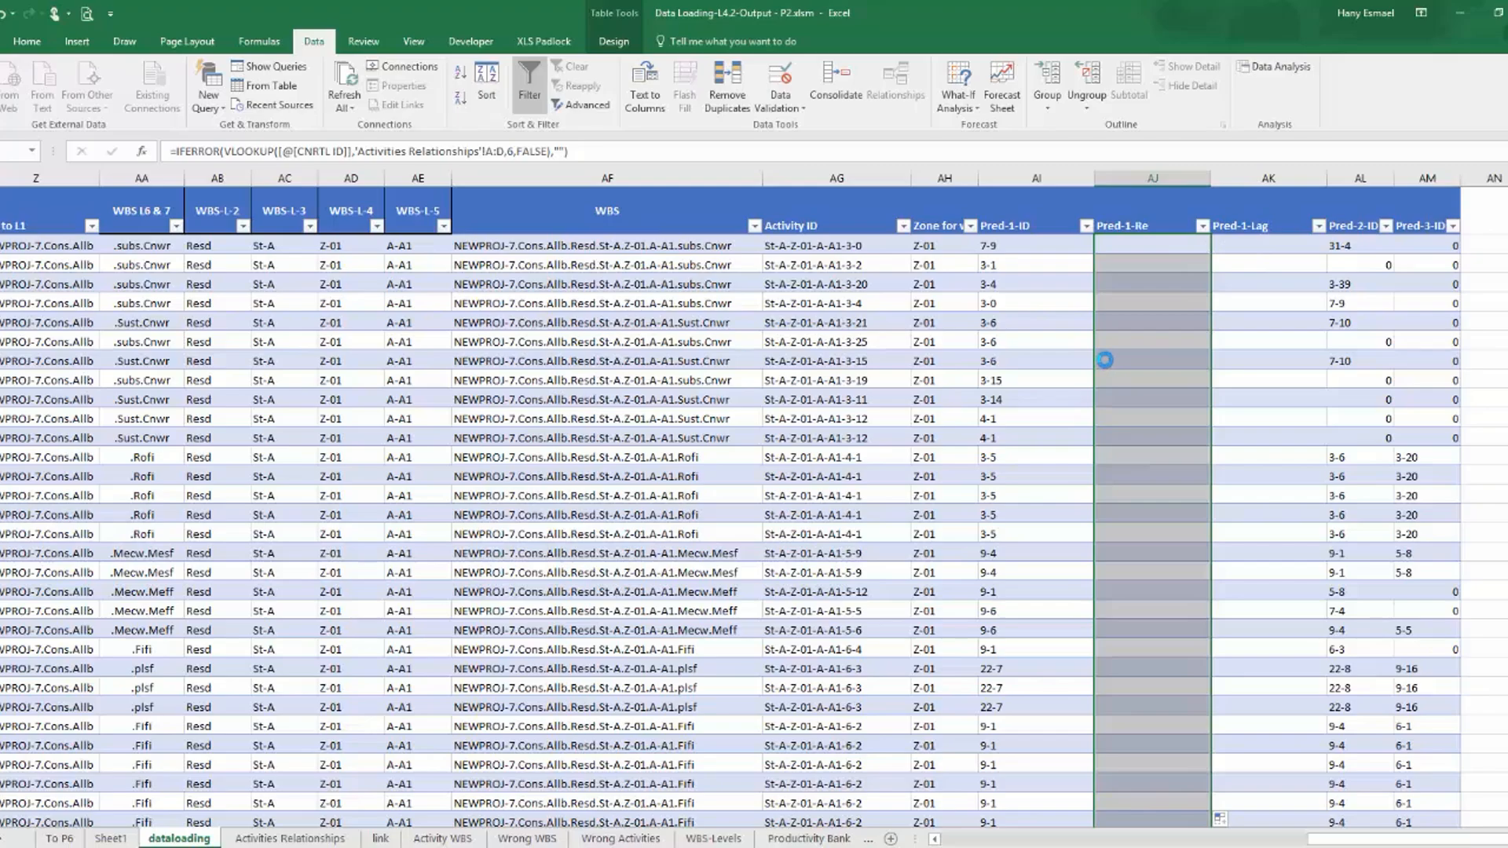
Replace the Pred-1-Re formula with a copy of the Pred-1-ID lookup formula, using column index 4.
click(1024, 252)
drag(569, 150, 55, 154)
key(ctrl+c)
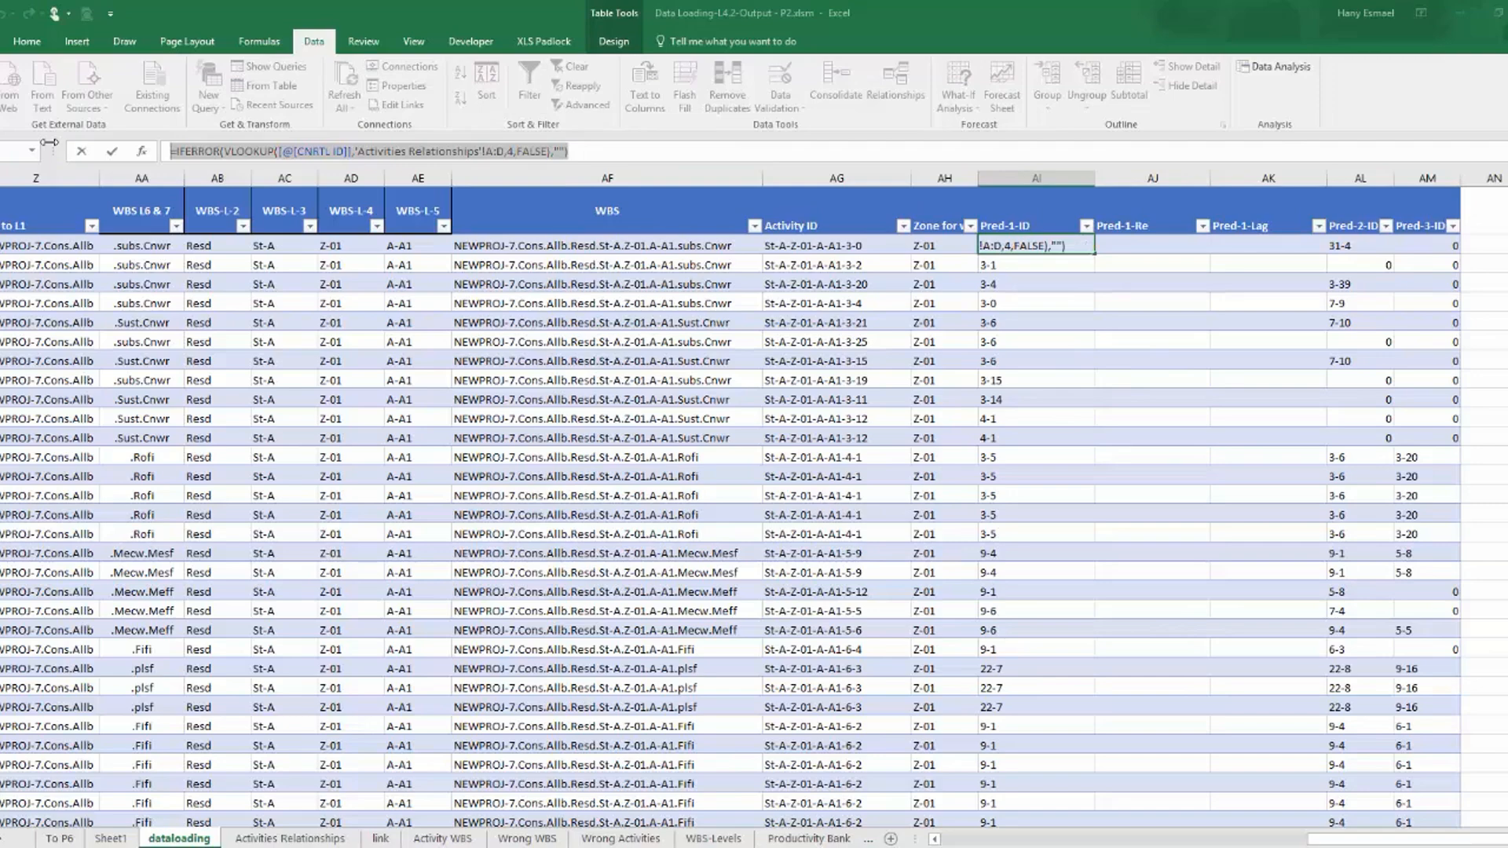
key(Escape)
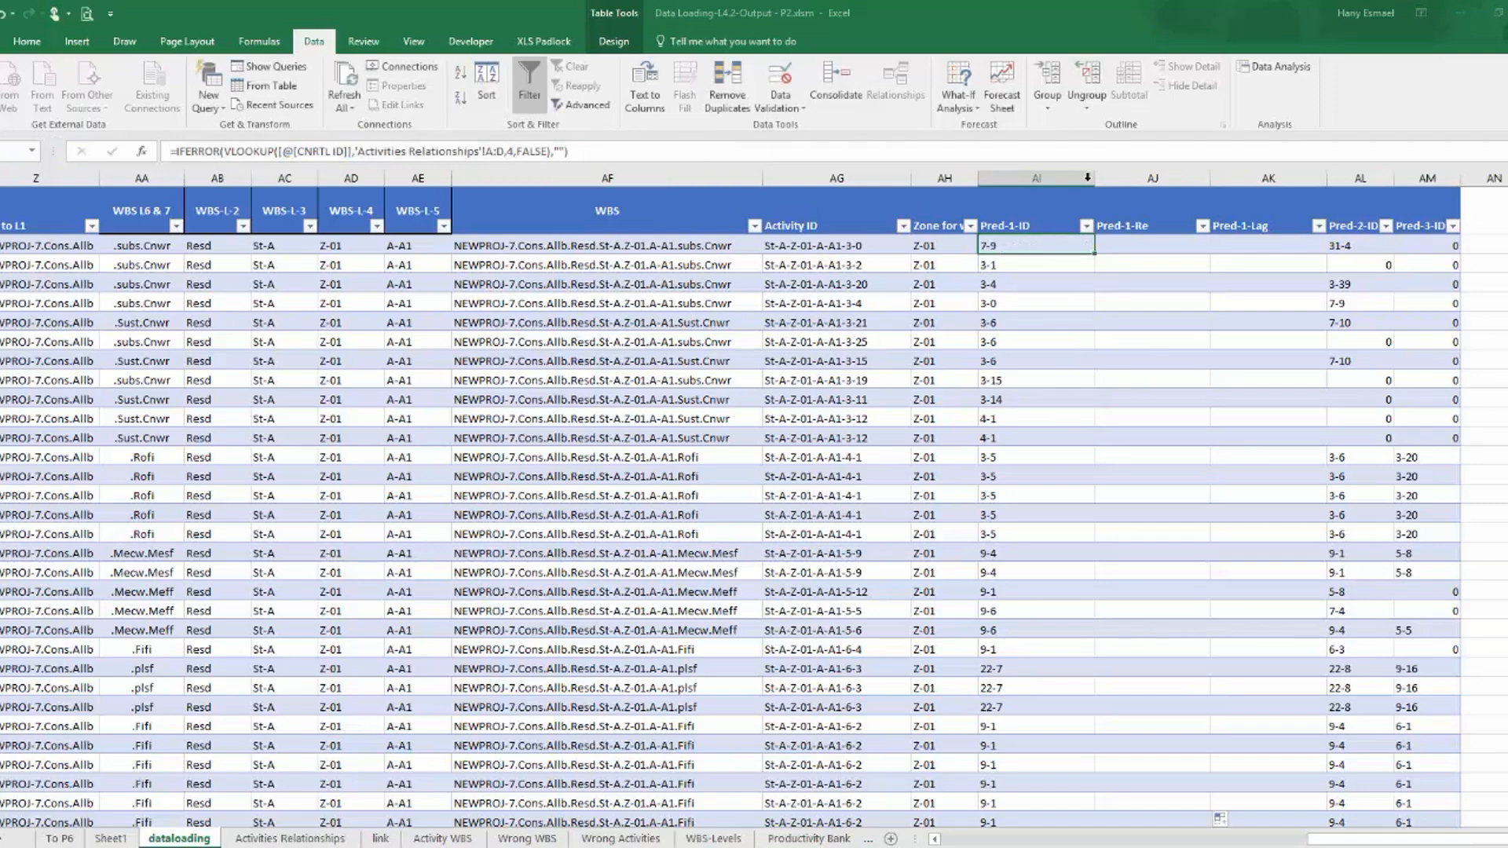
click(1149, 250)
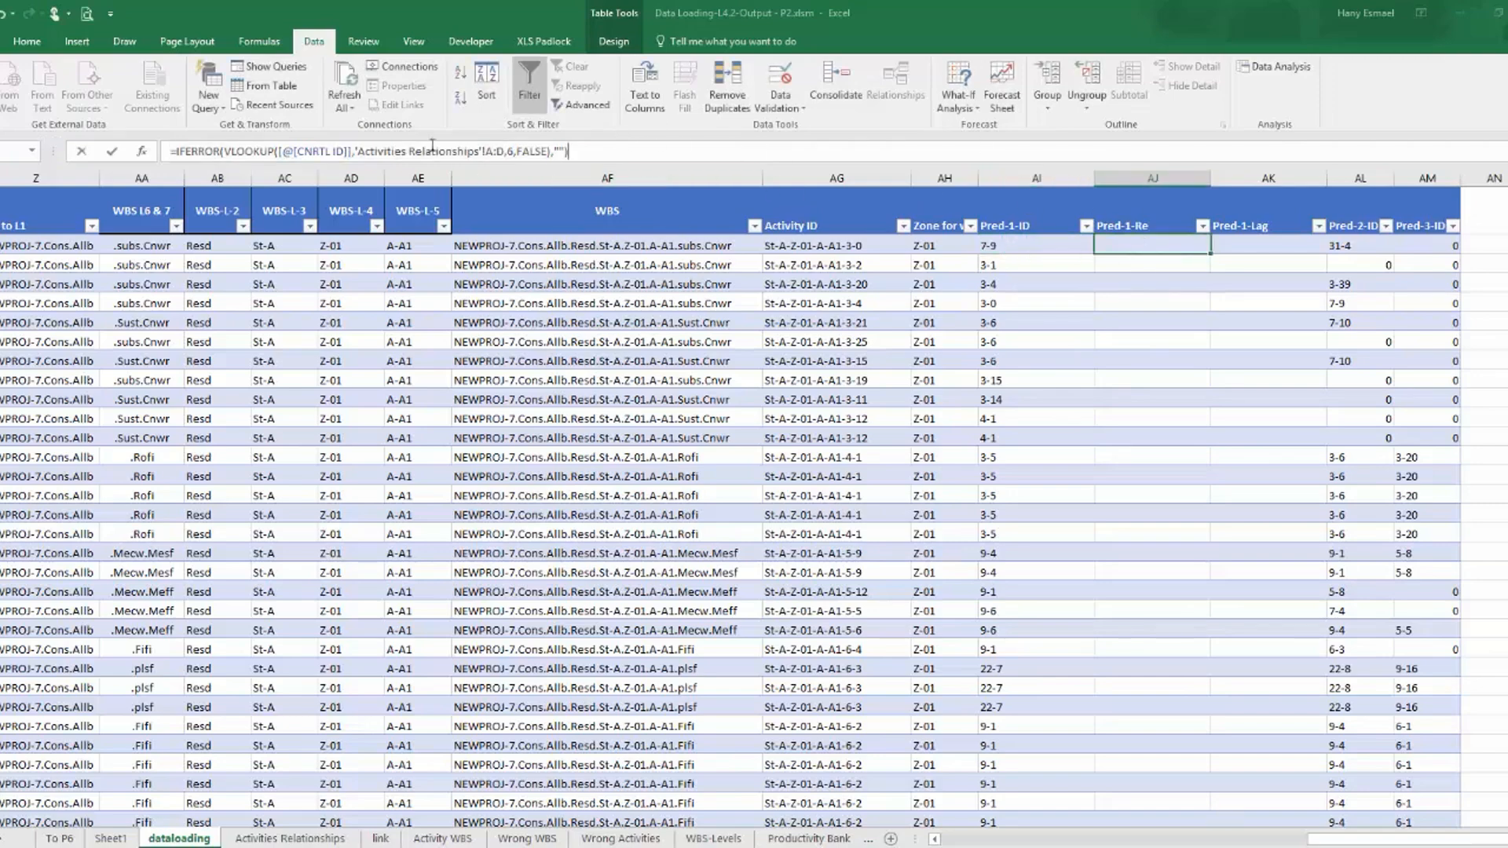
drag(603, 151, 163, 151)
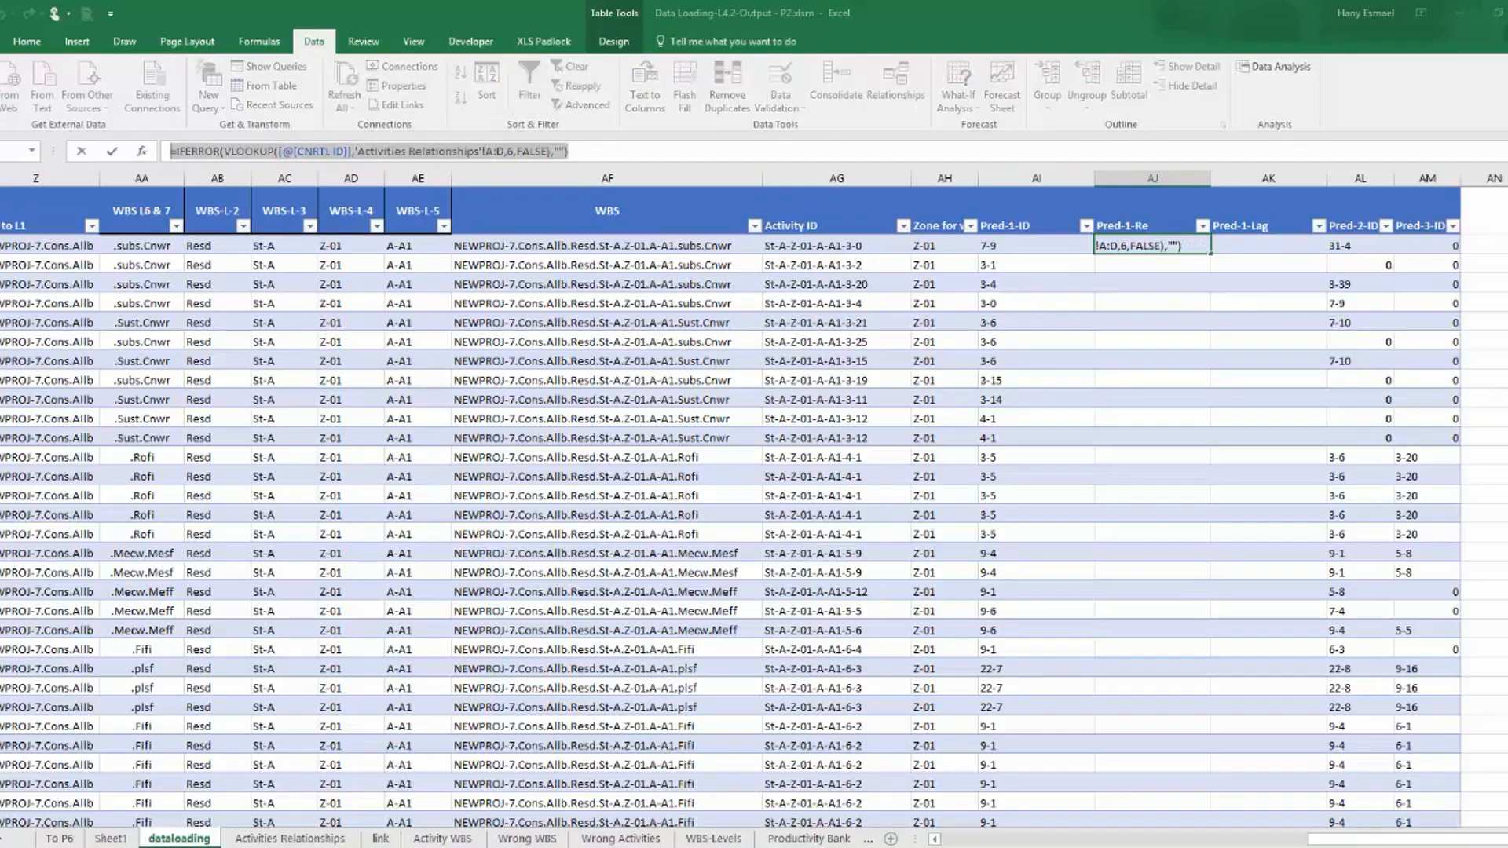
key(ctrl+v)
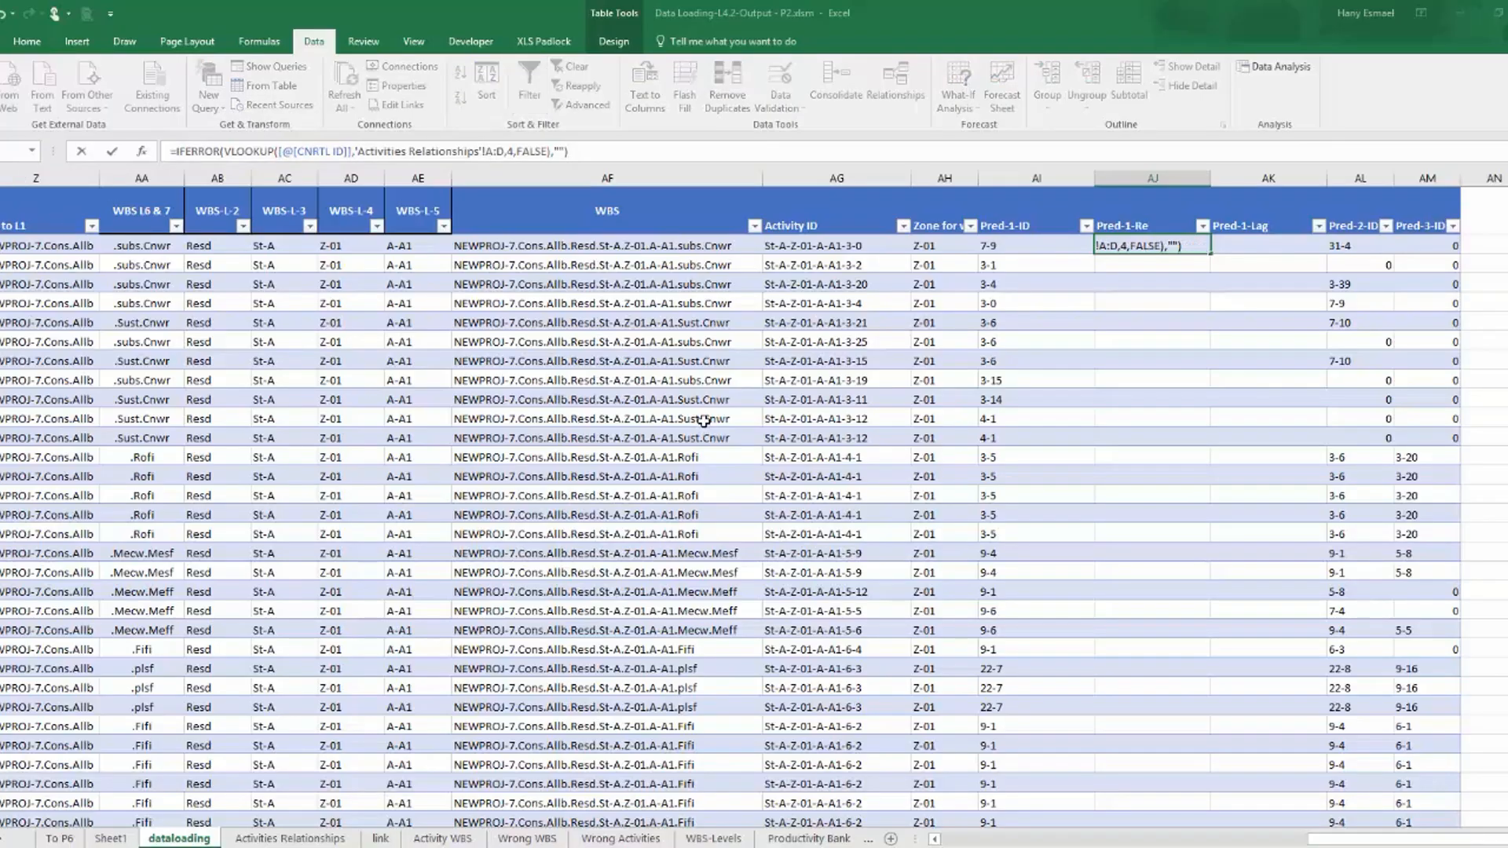
key(Return)
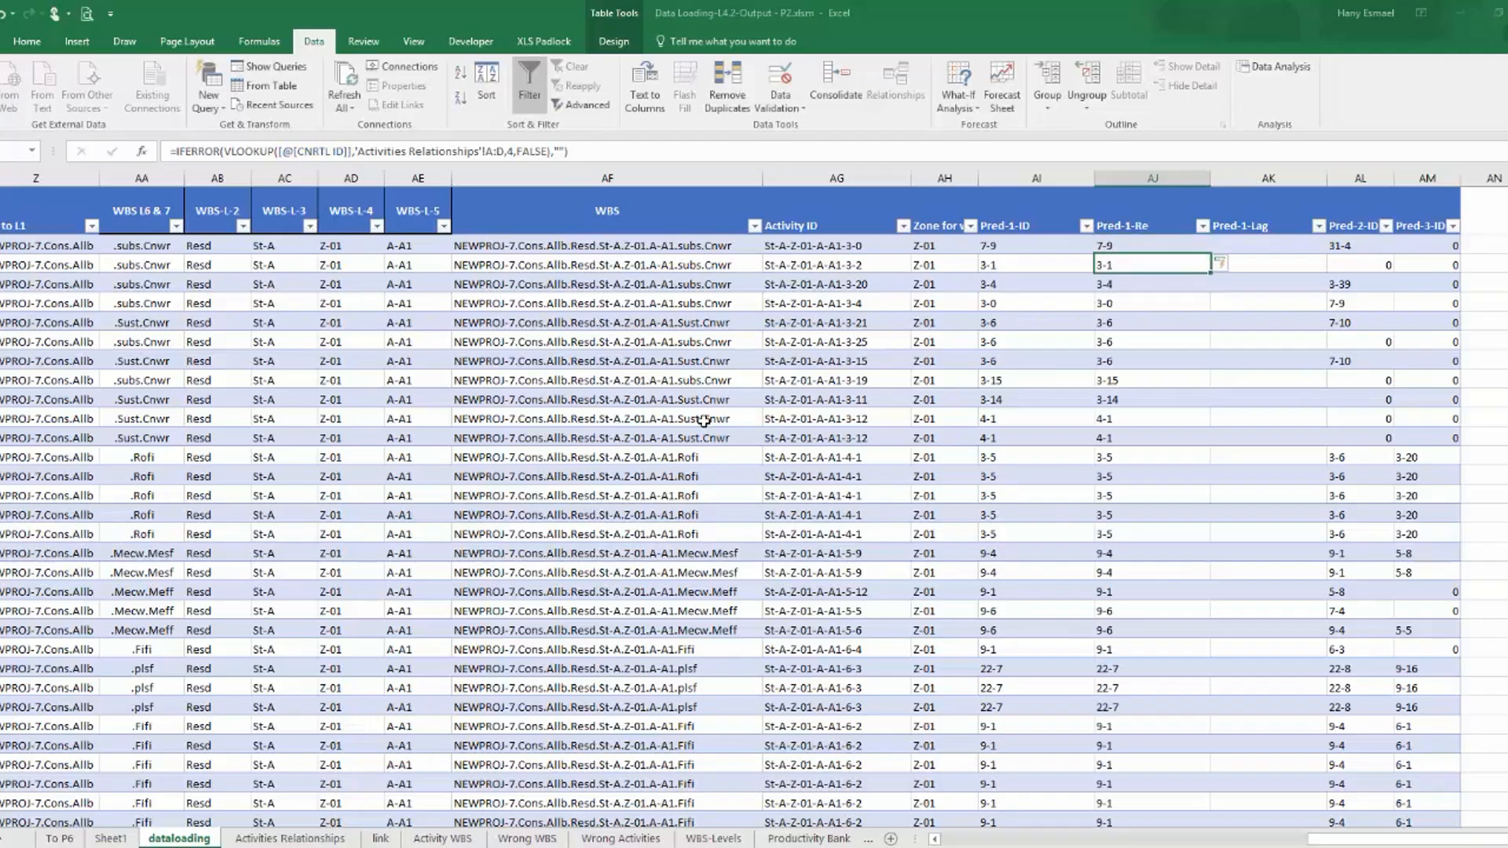
click(1114, 244)
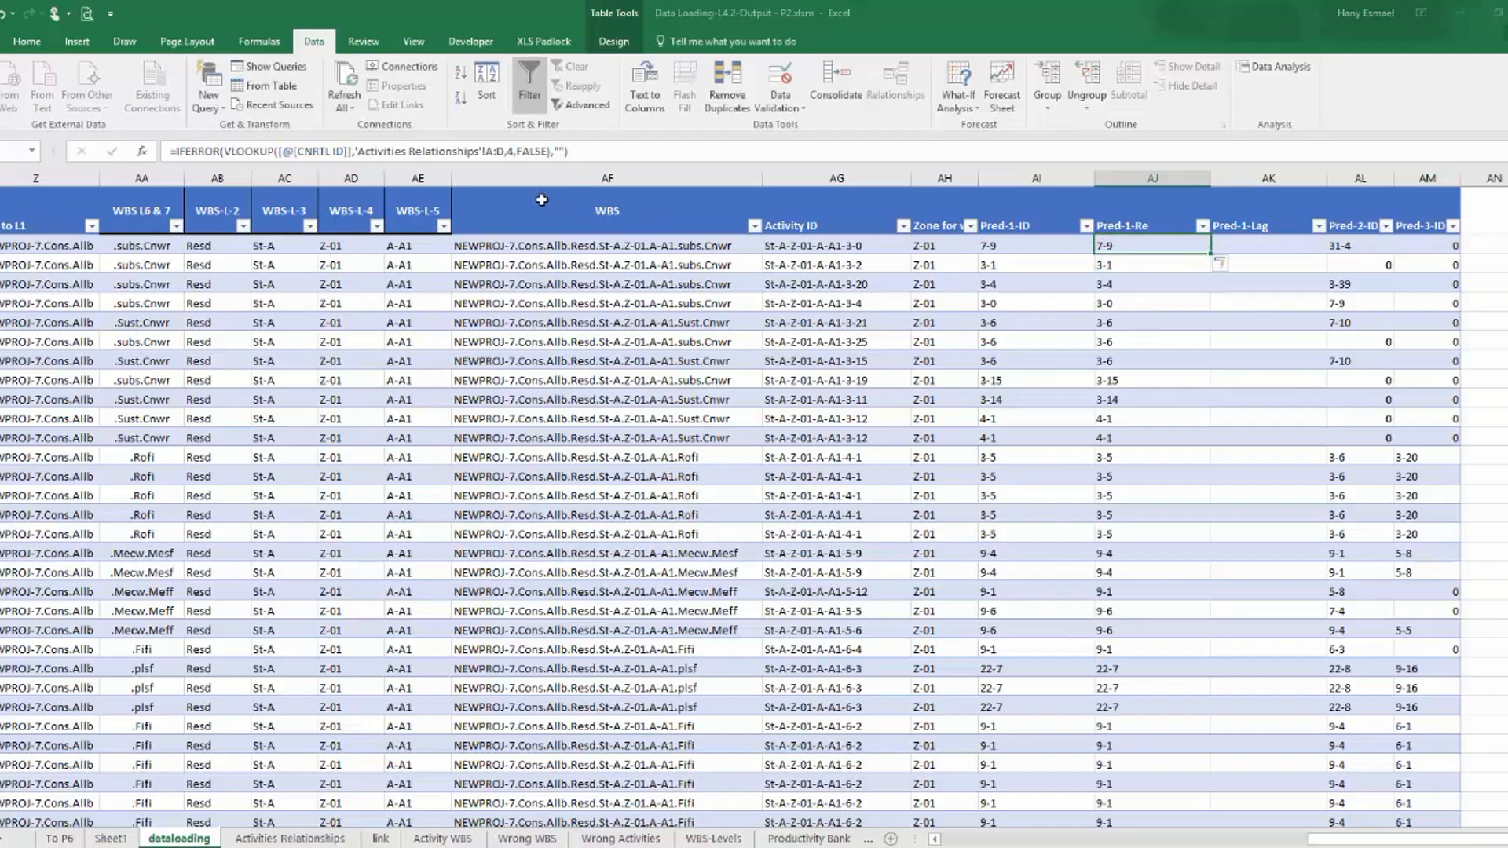
click(510, 150)
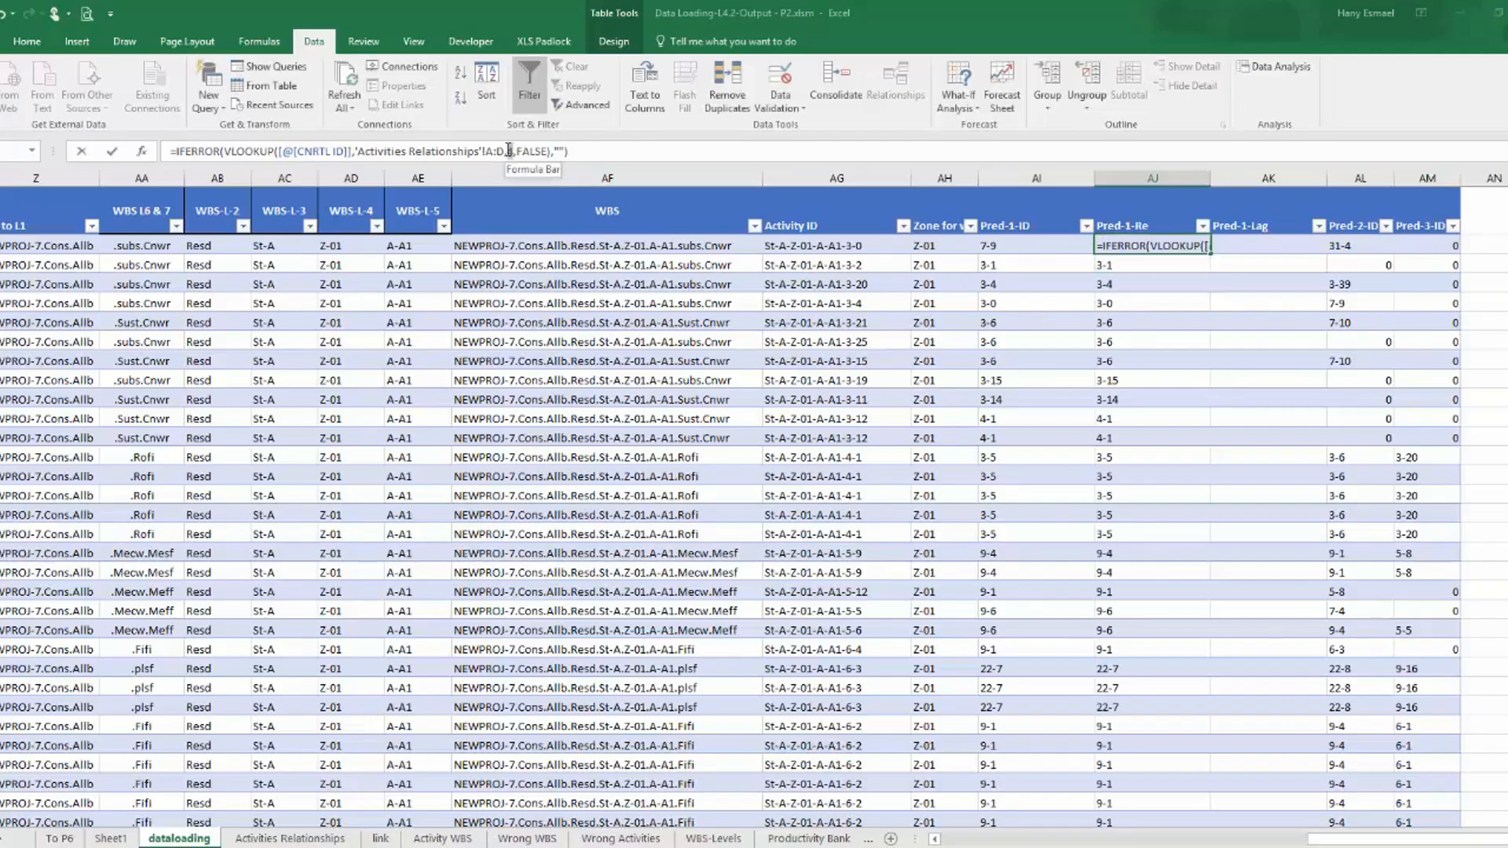
text(4)
key(ctrl+Return)
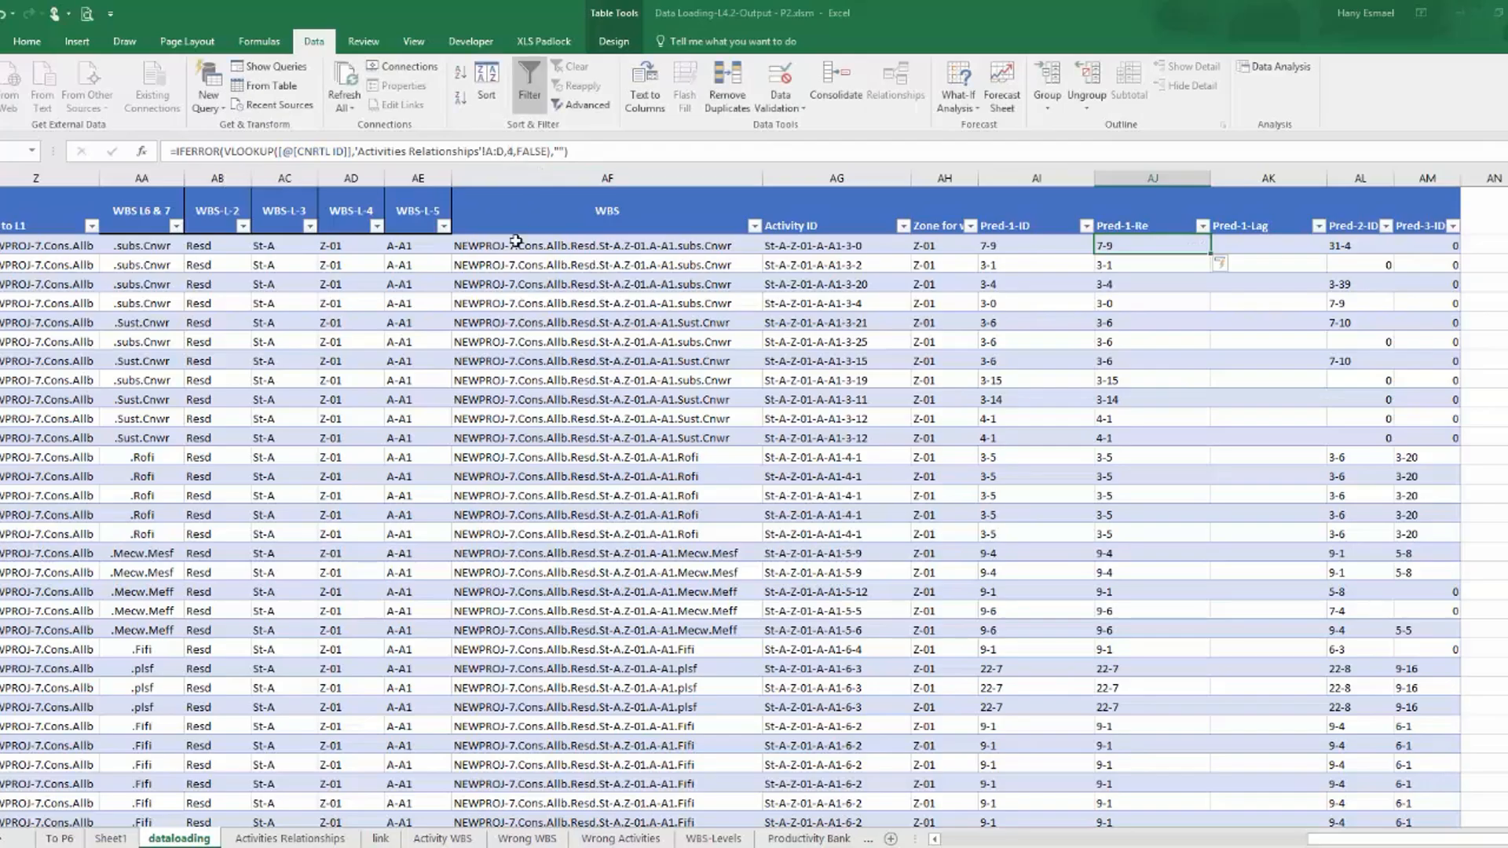
Extend the Pred-1-Re lookup range to columns A:G of the Activities Relationships sheet and set its column index to 6.
click(275, 838)
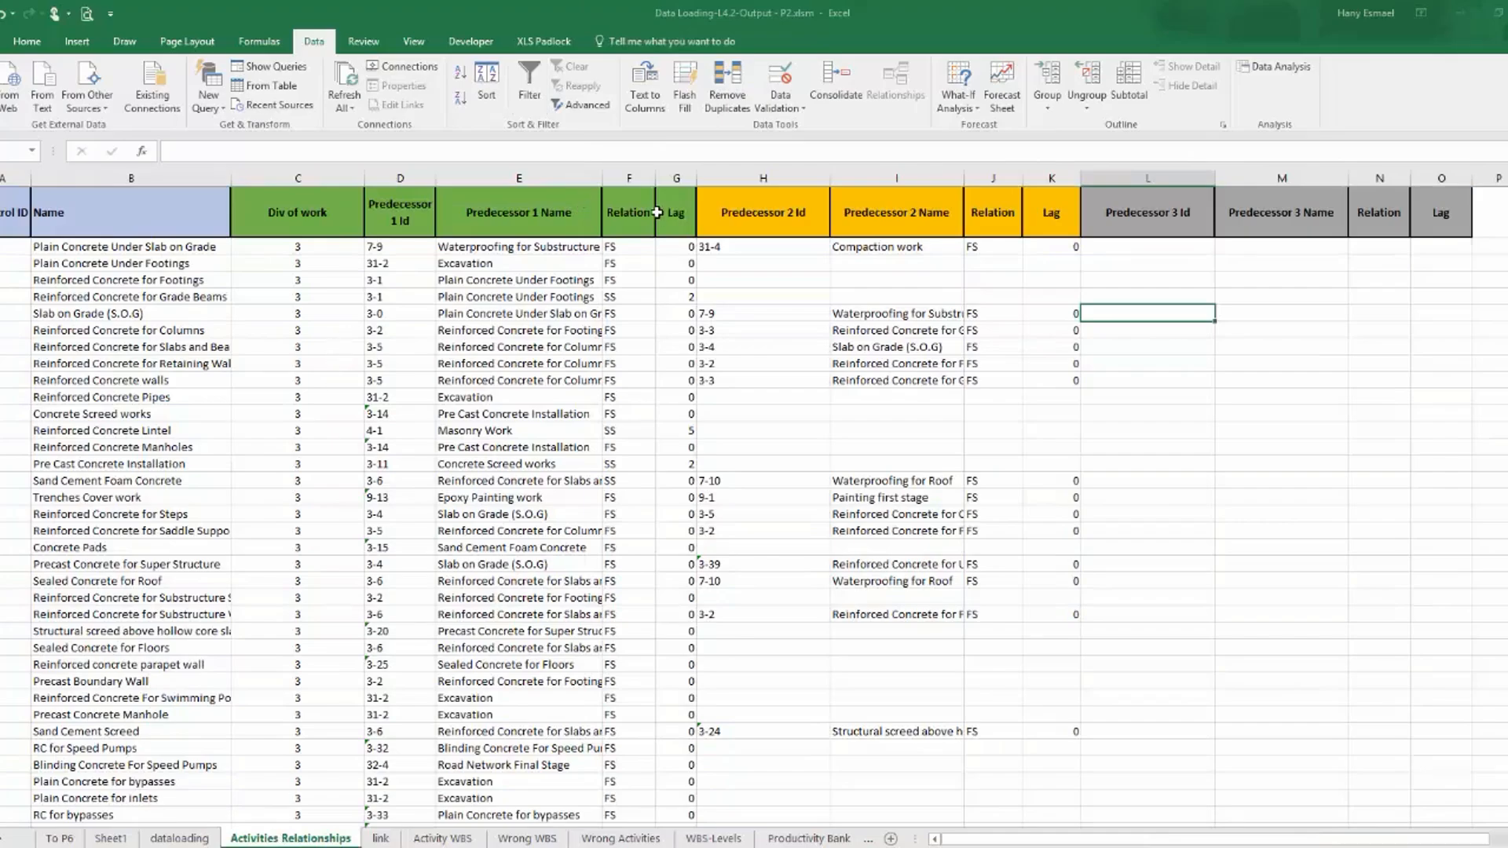
click(175, 839)
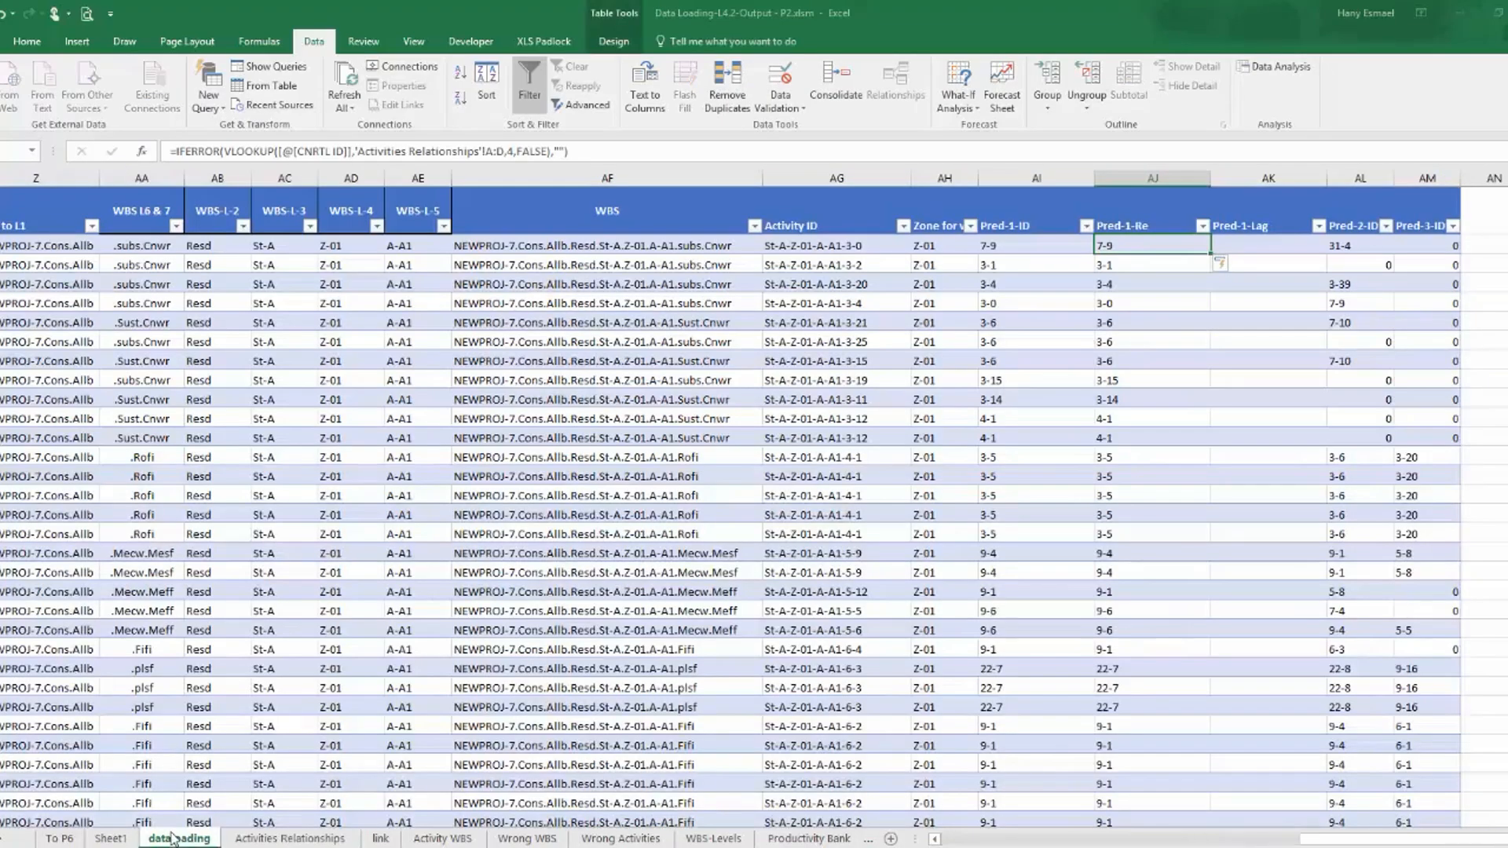
click(501, 151)
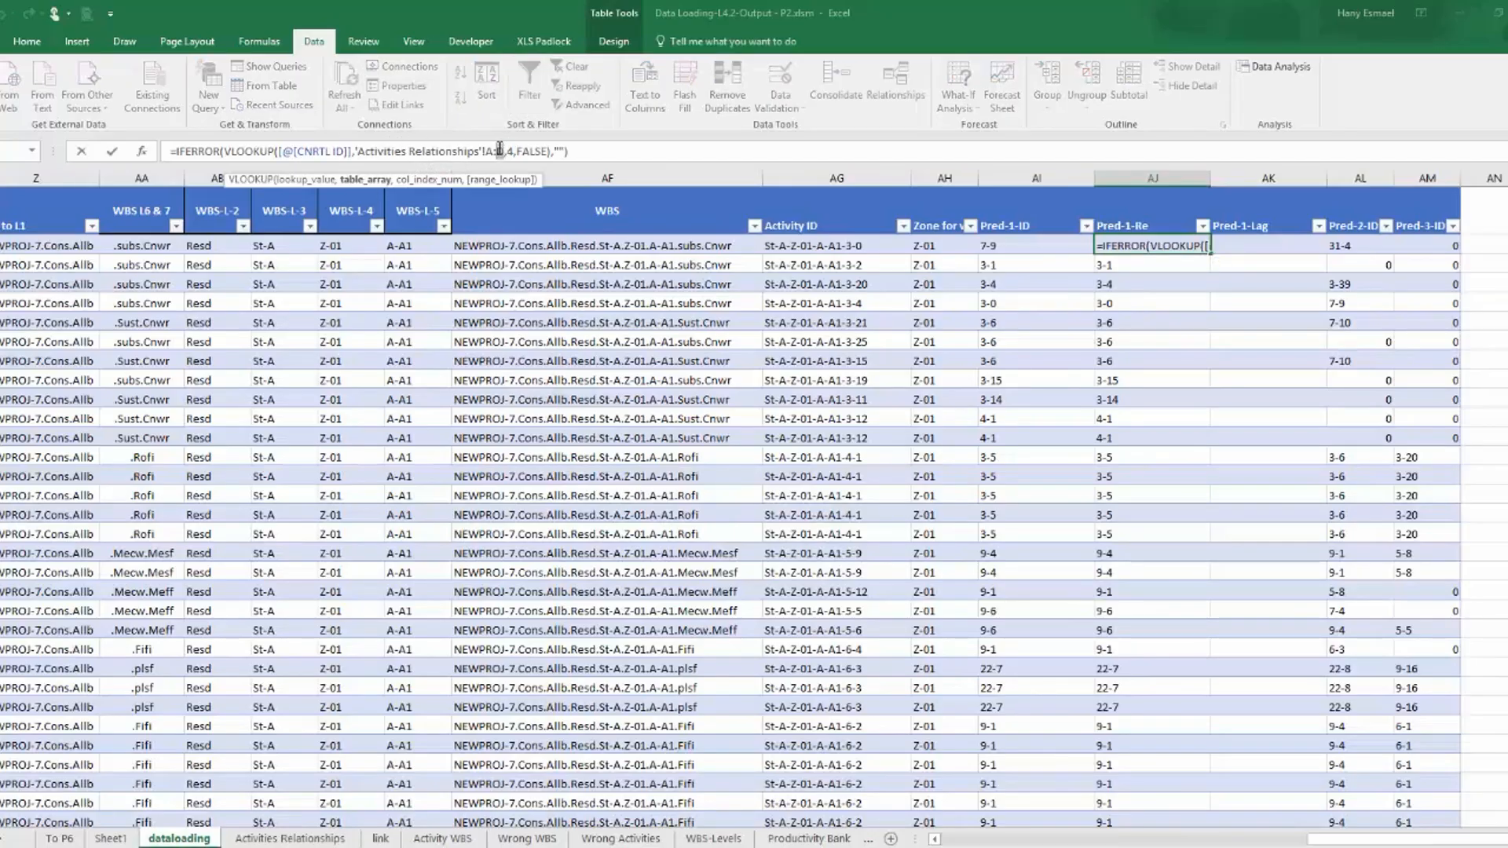
text(G)
drag(515, 155, 509, 155)
text(6)
key(Return)
Copy the Pred-1-Re lookup formula into the Pred-1-Lag column, with the column index set to 7.
click(1122, 248)
drag(569, 151, 136, 140)
key(ctrl+c)
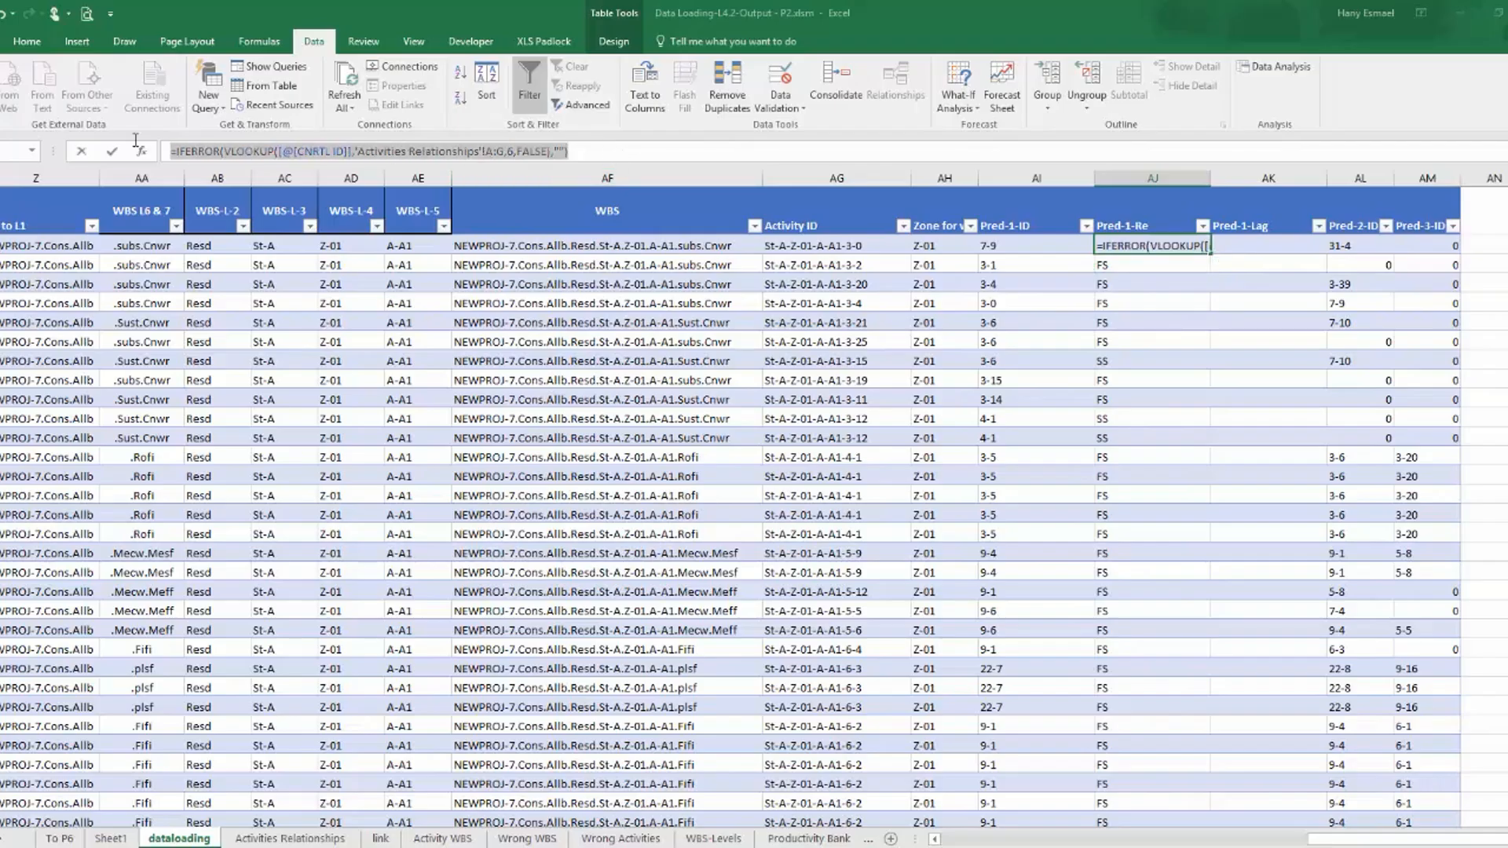
key(Escape)
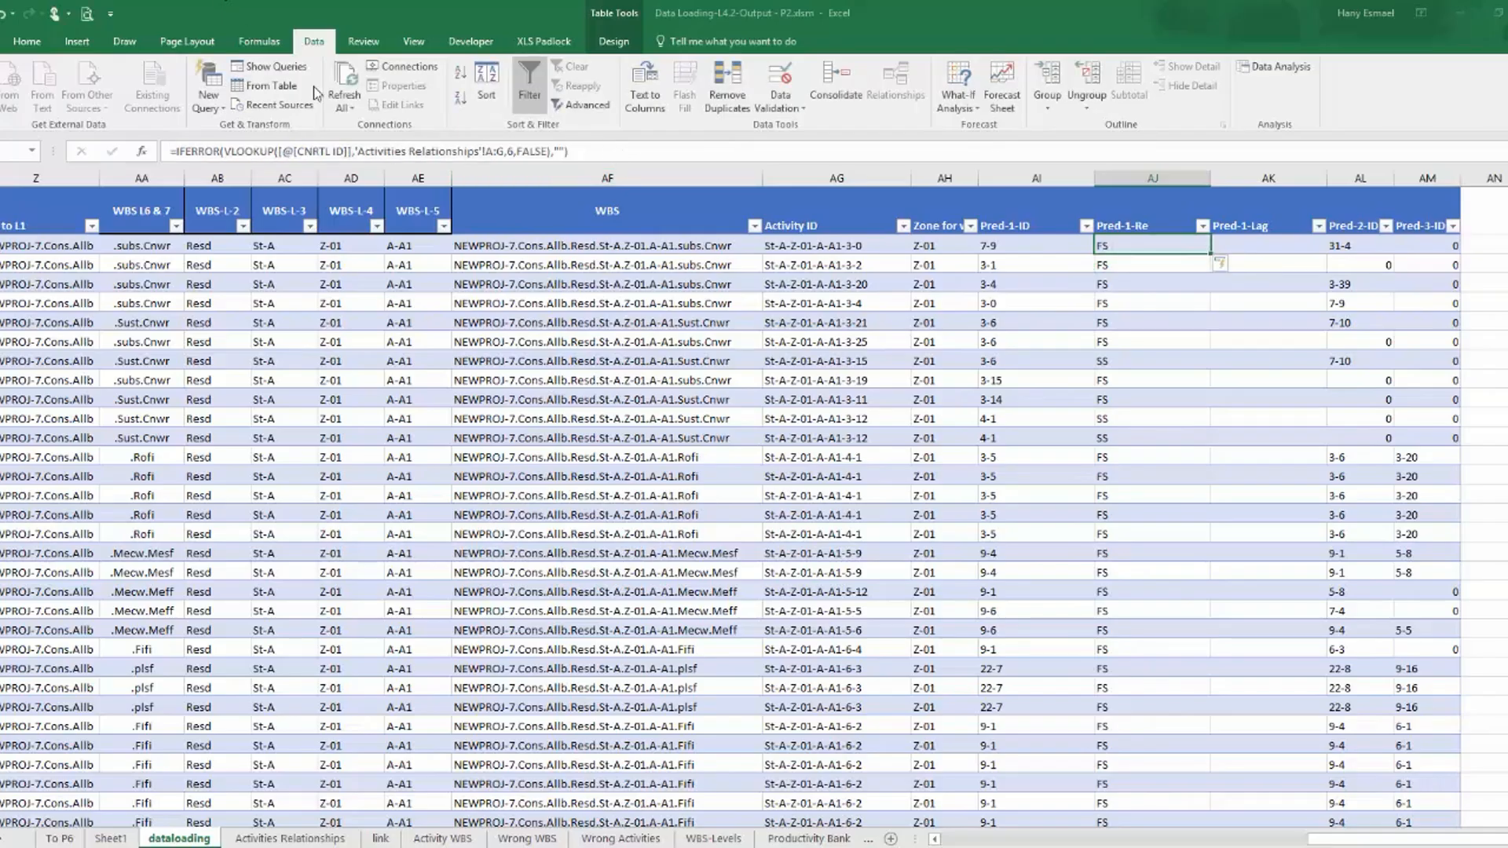
key(Right)
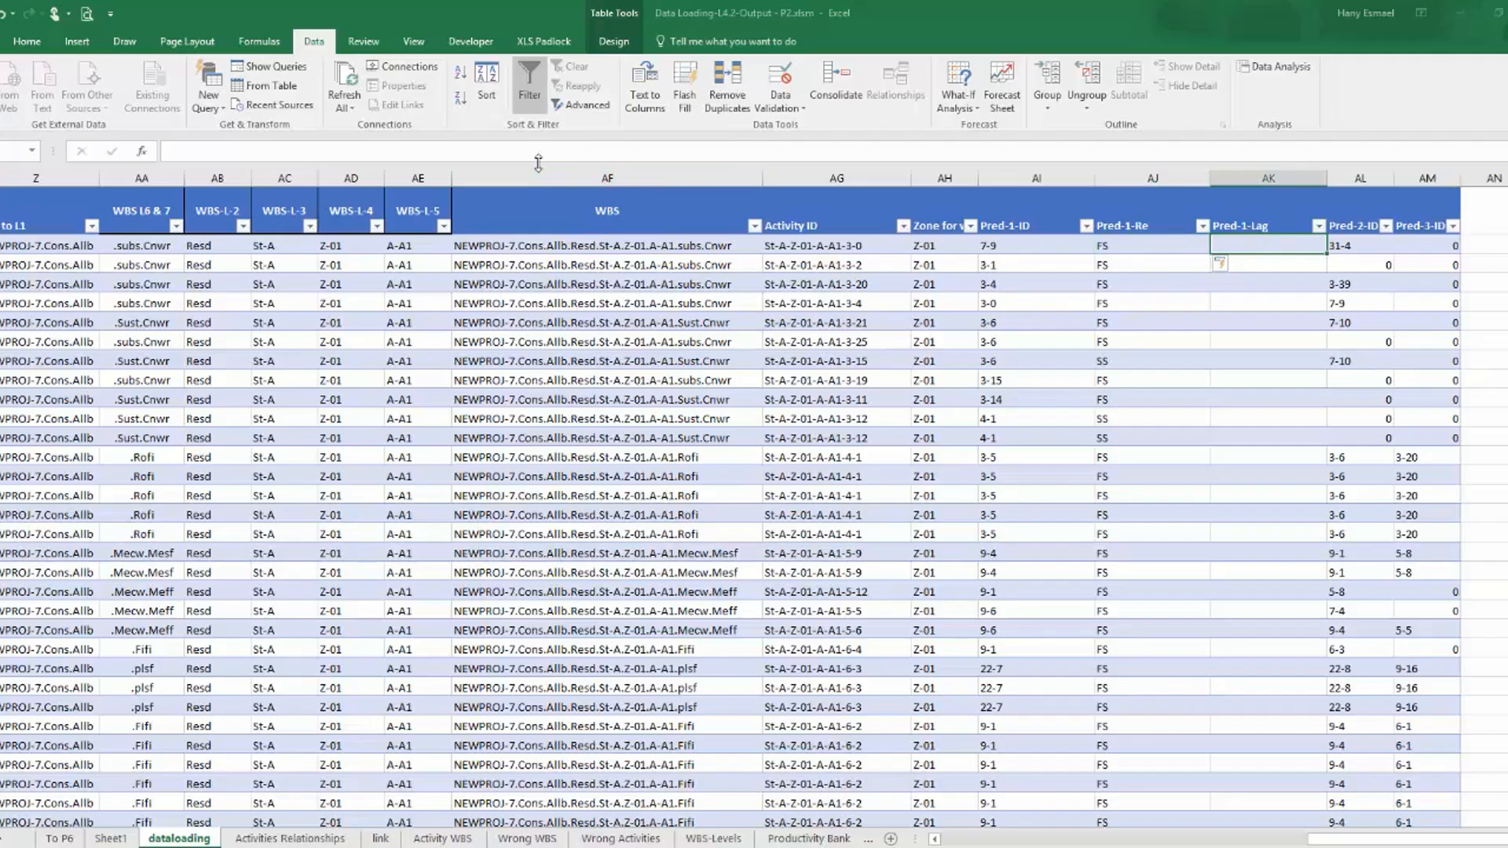
click(545, 150)
key(ctrl+v)
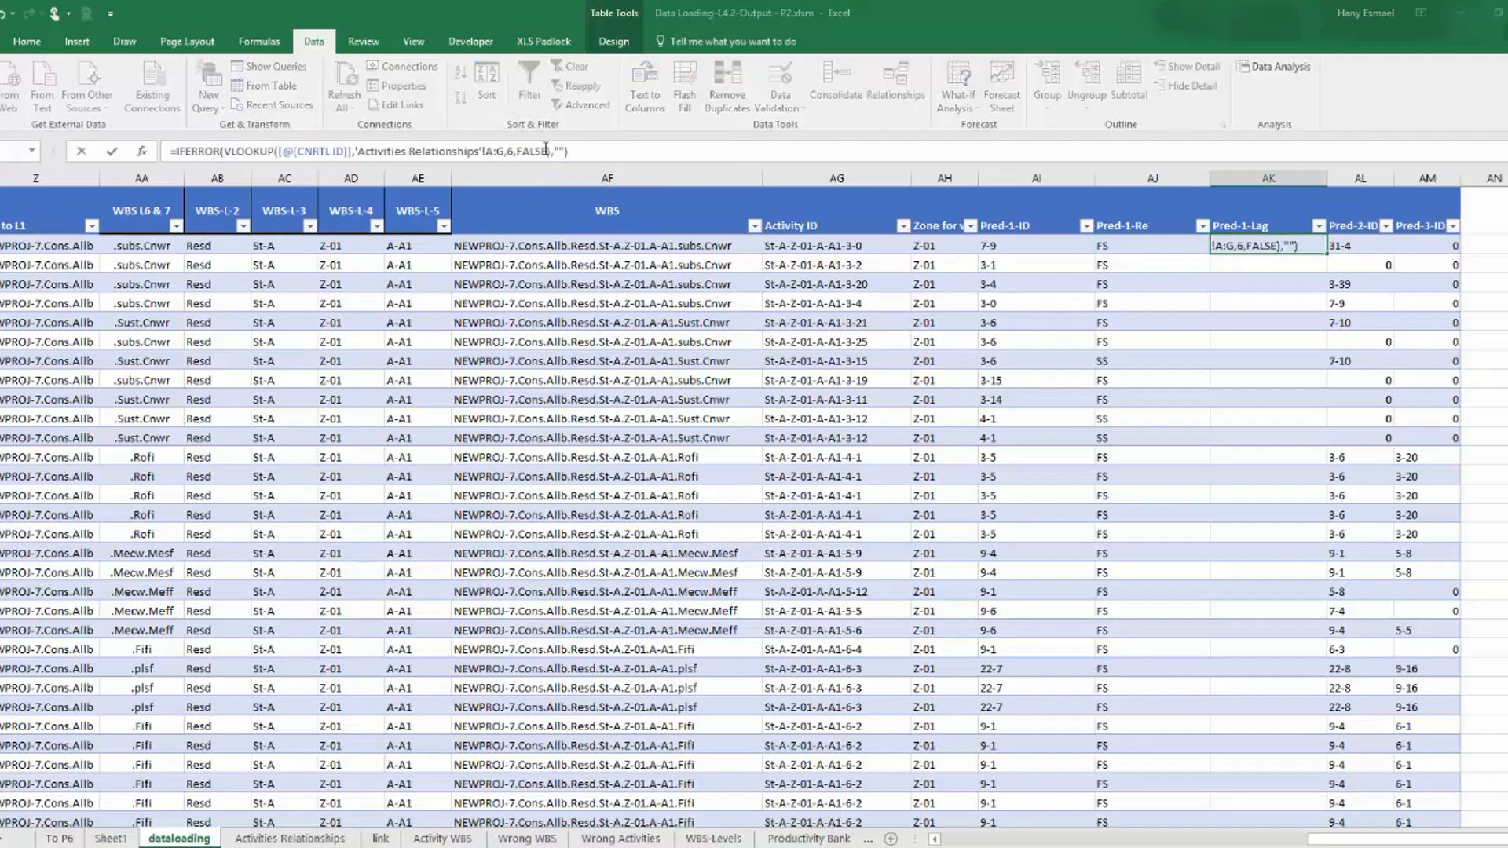
double_click(511, 150)
text(7)
key(Return)
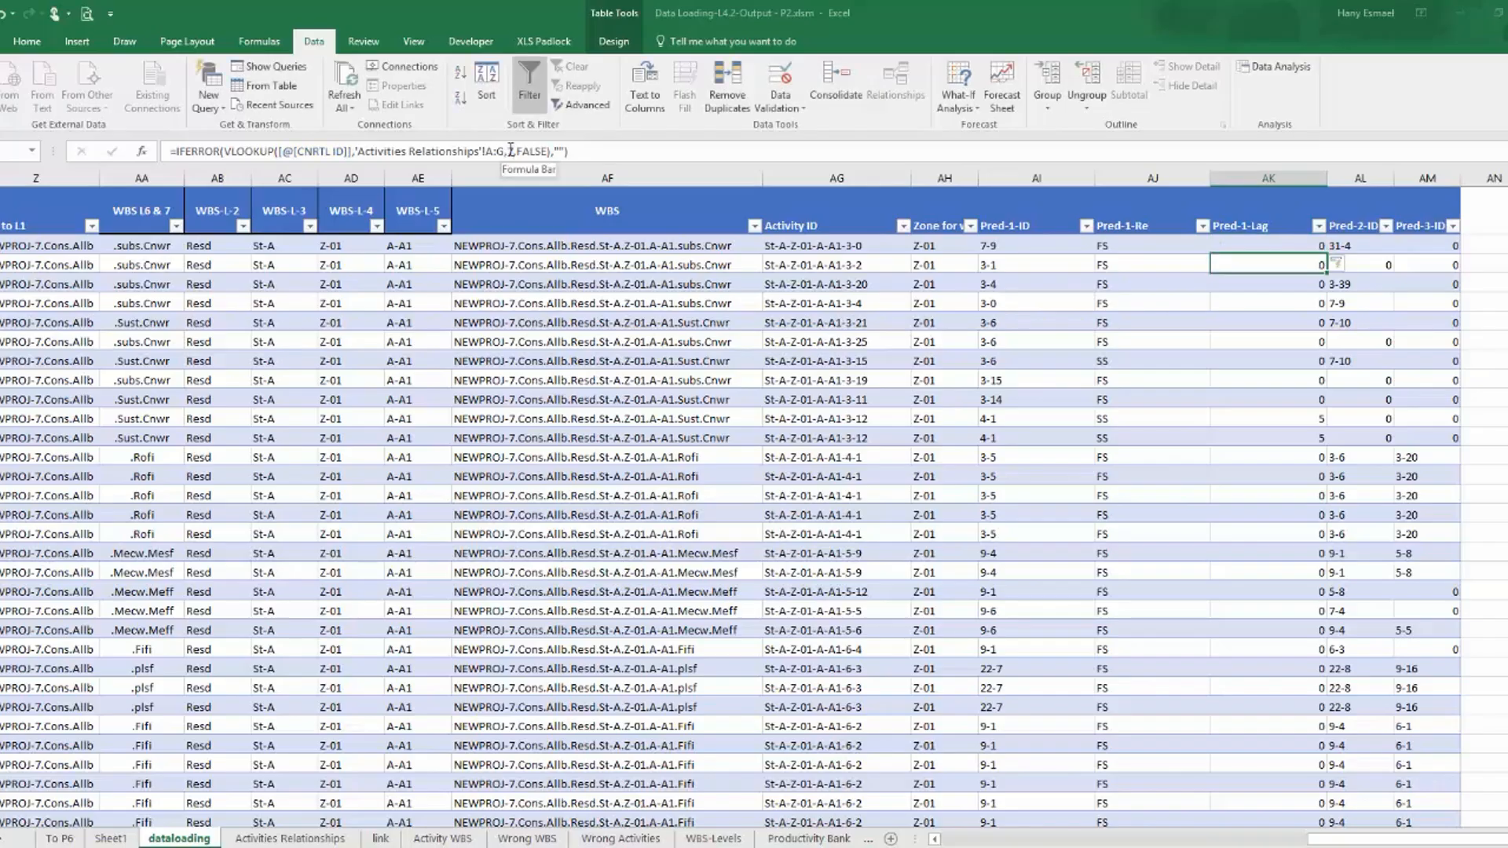
Insert two new table columns between Pred-2-ID and Pred-3-ID.
drag(1268, 179, 1153, 179)
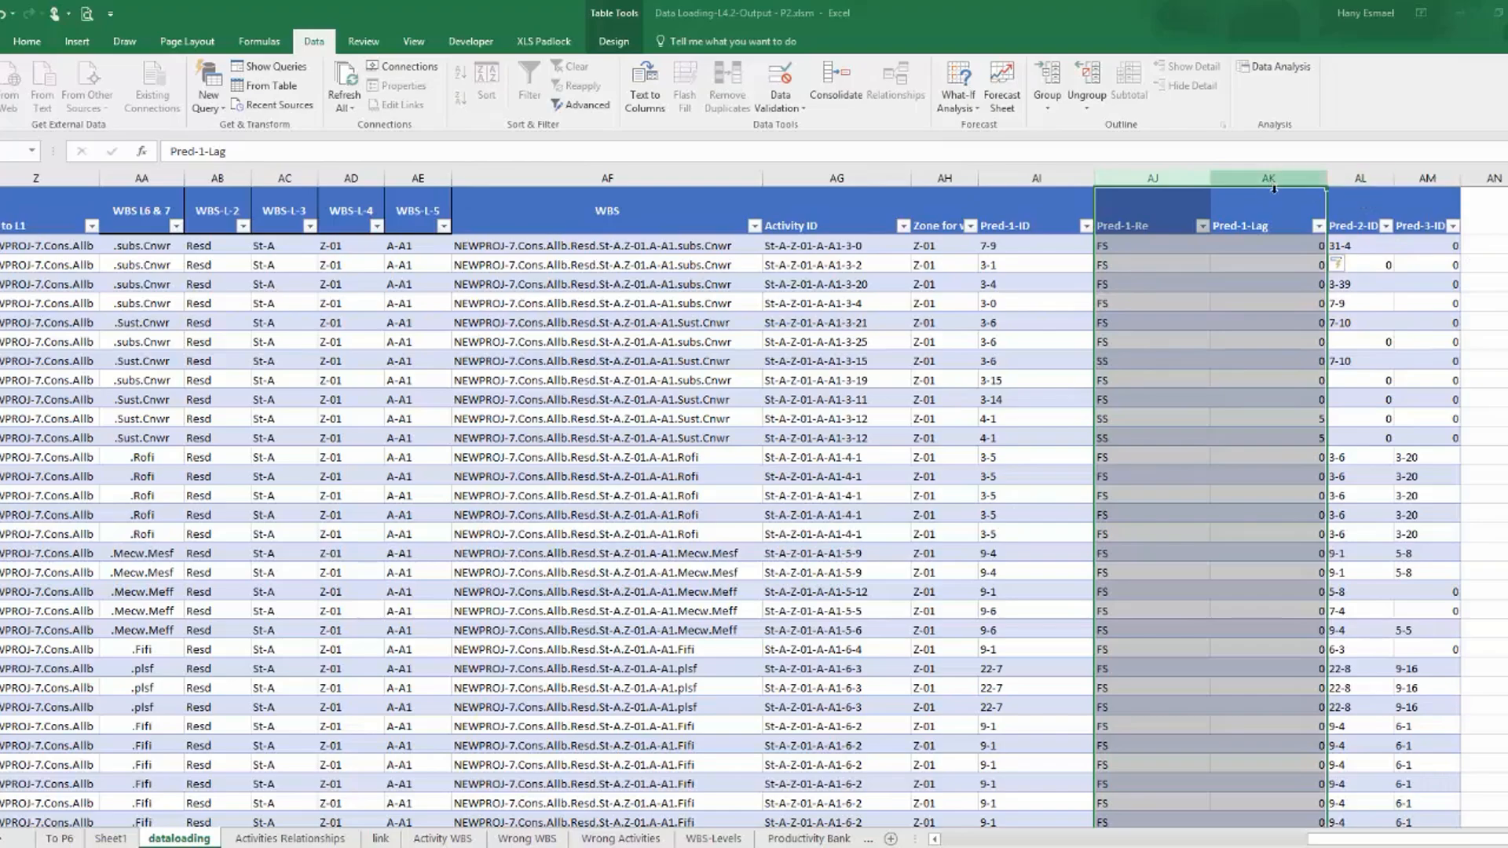
click(1427, 178)
right_click(1419, 182)
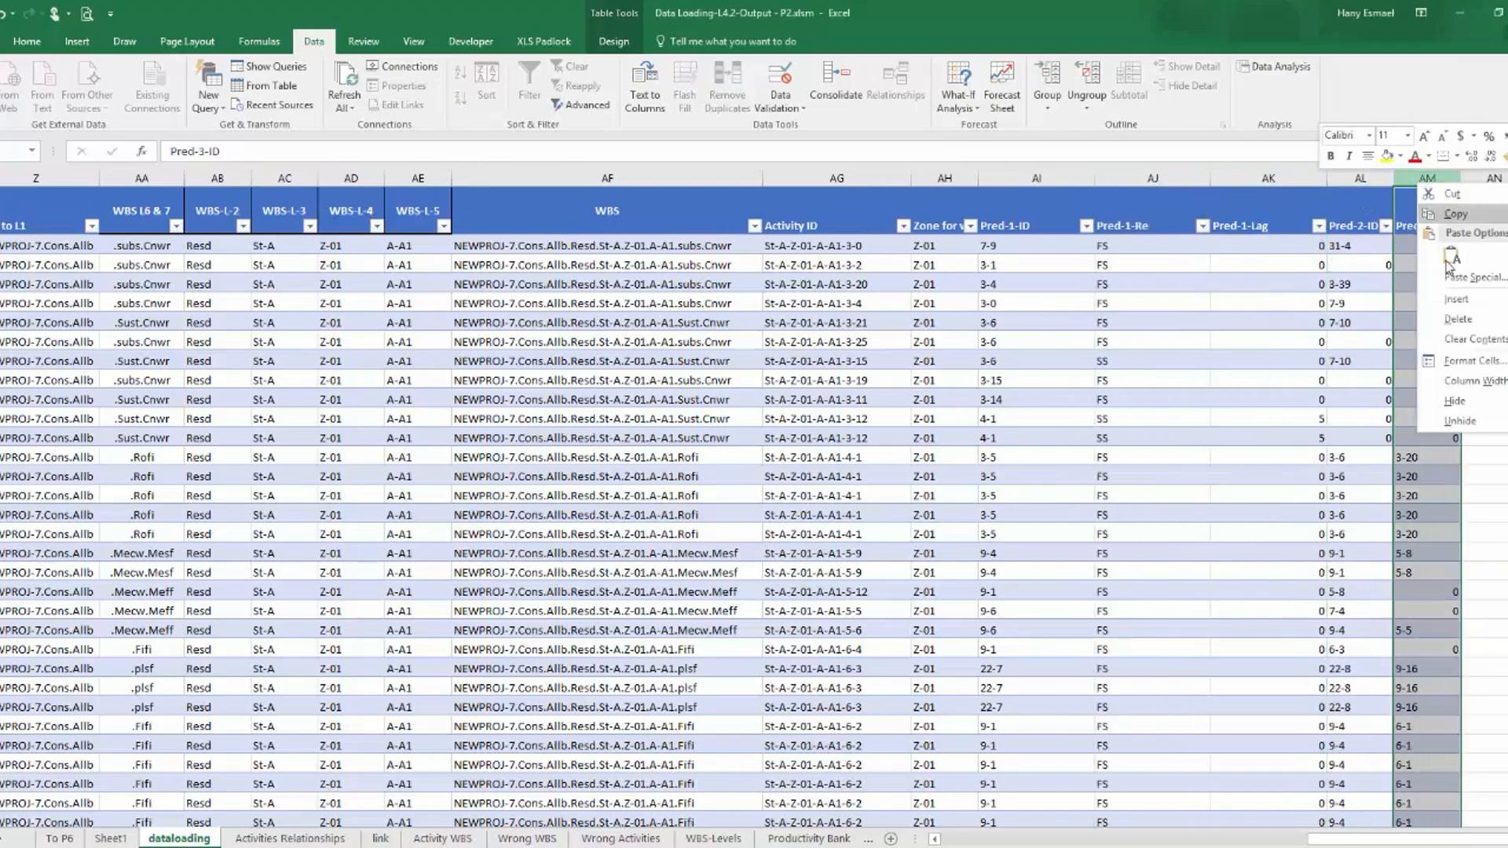
click(1481, 300)
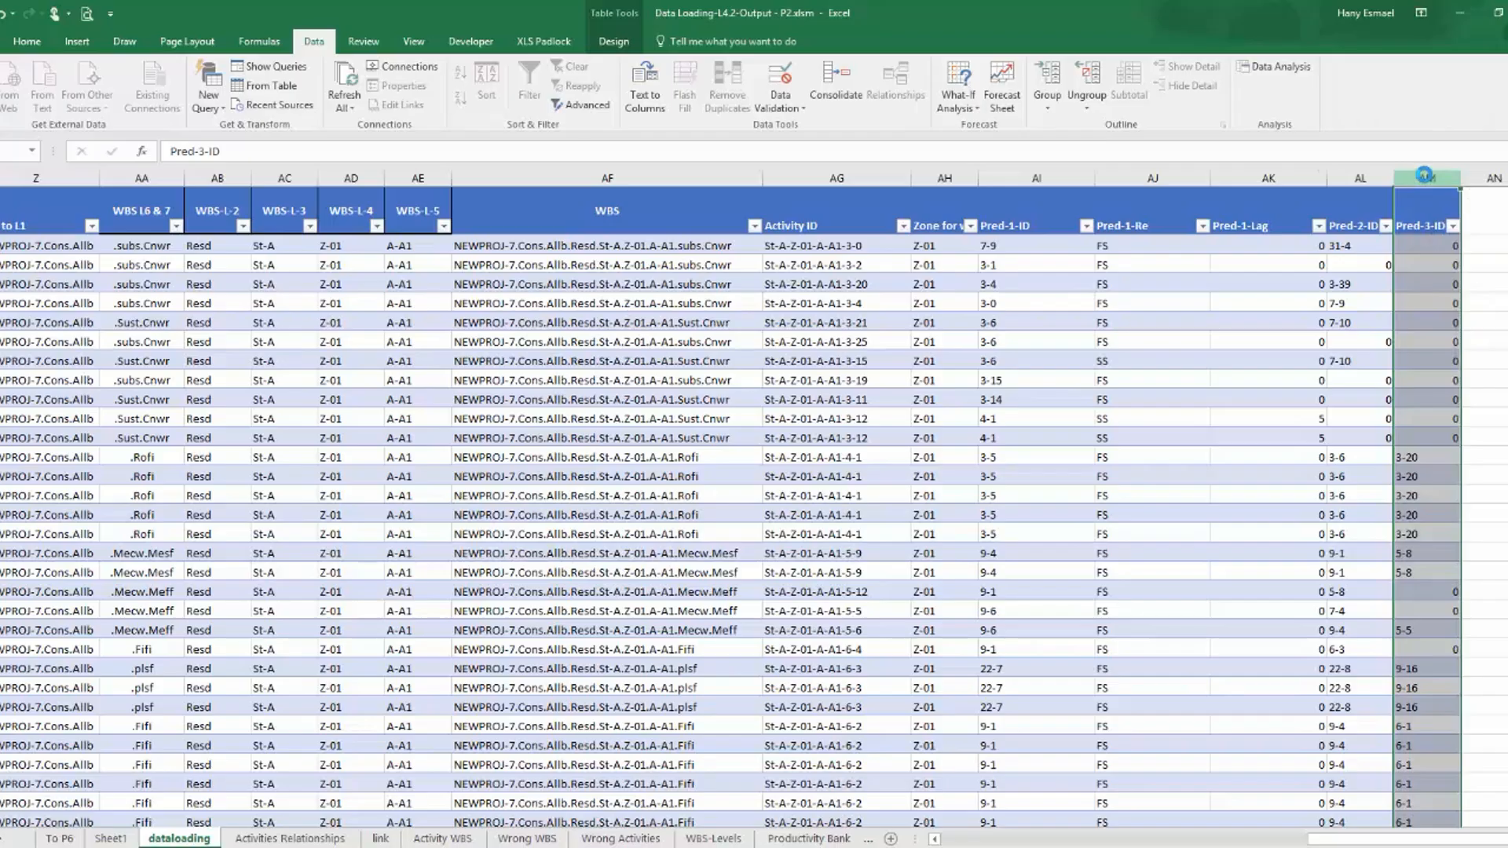
right_click(1423, 178)
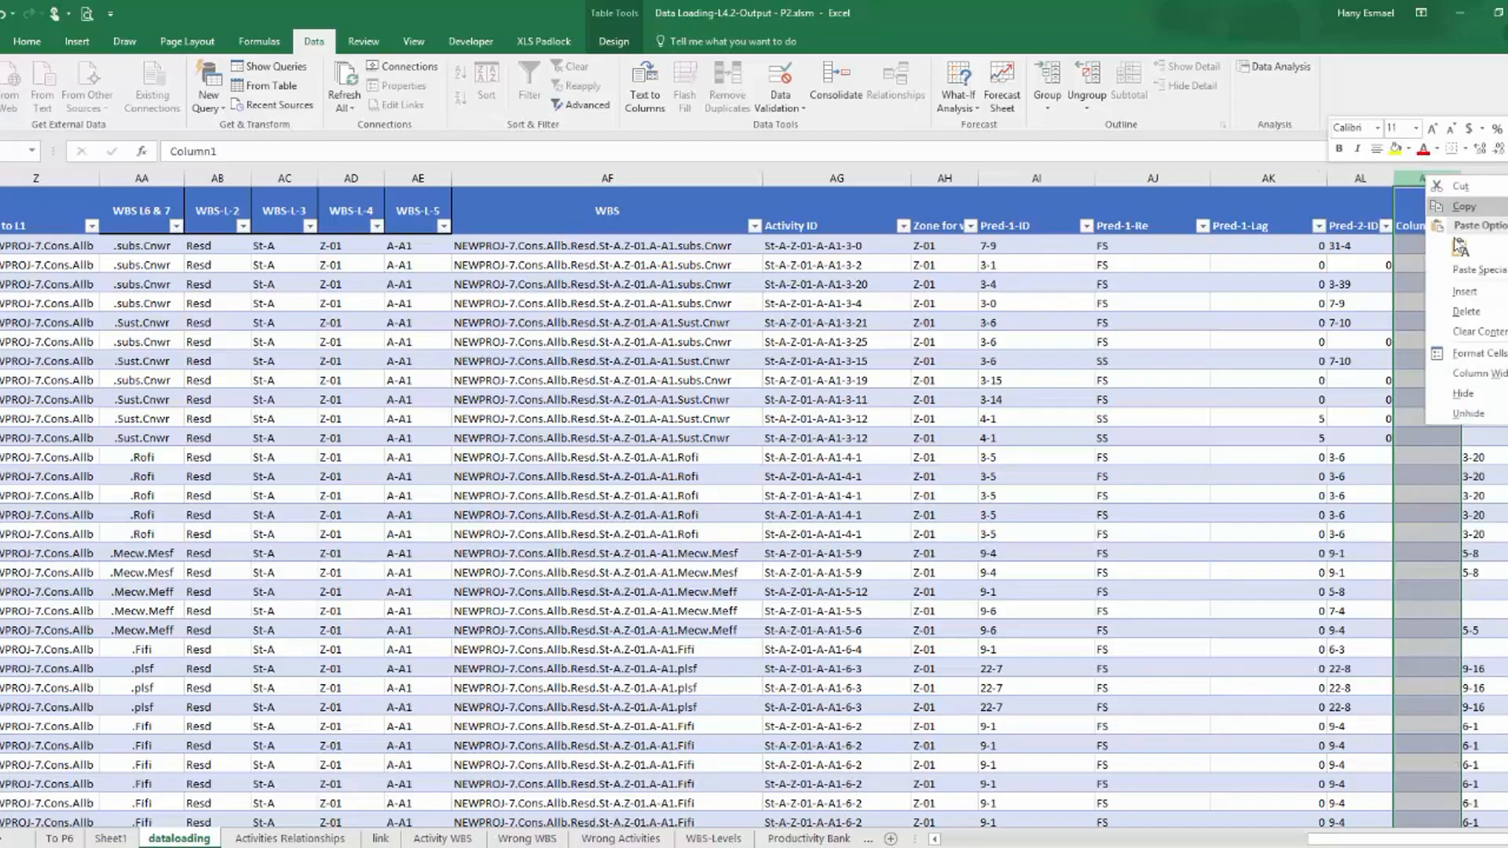
click(1477, 299)
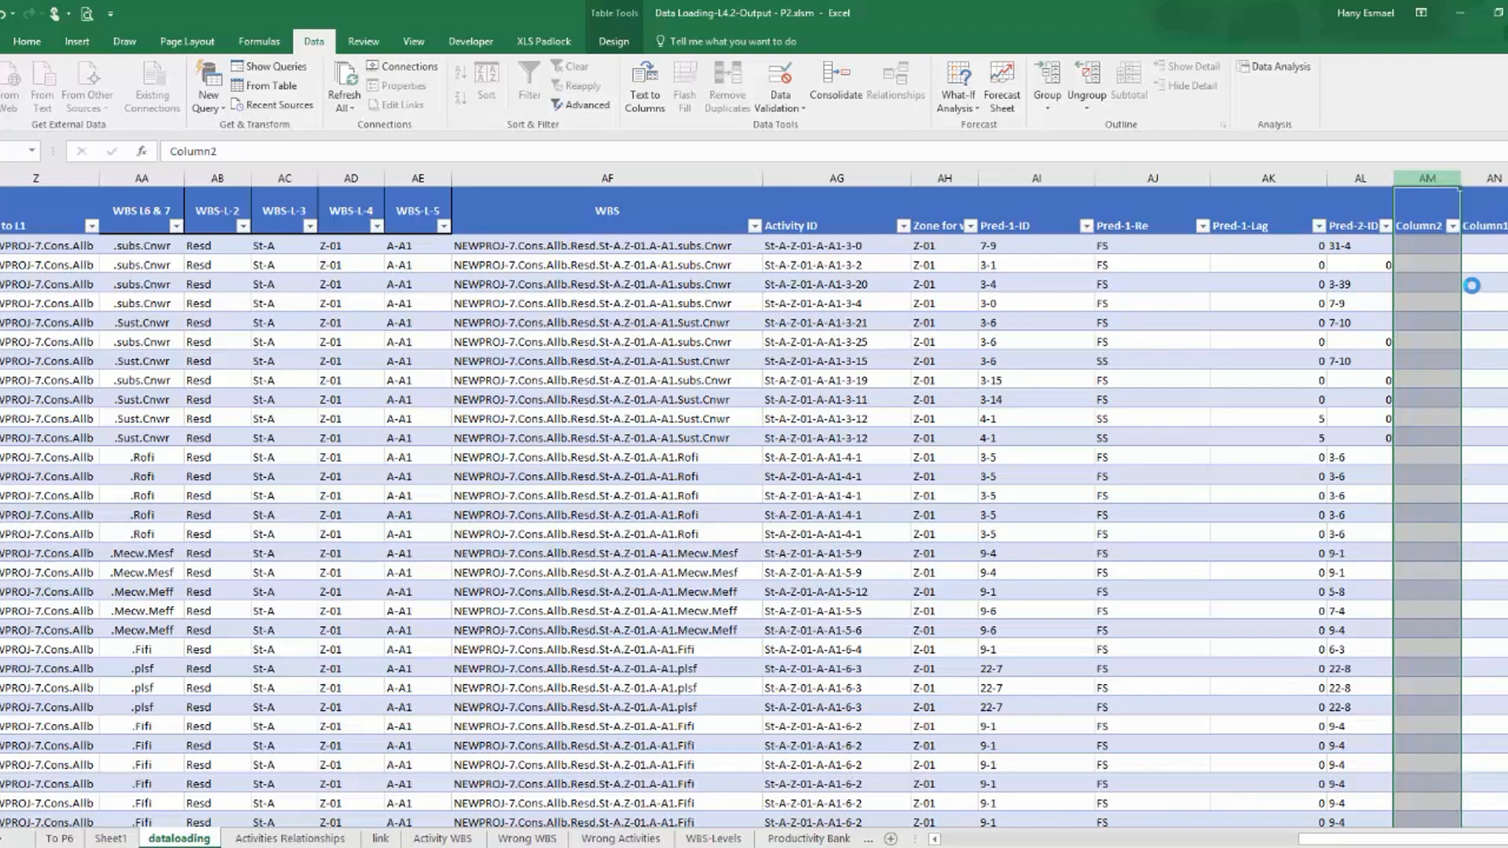
drag(1380, 846, 1446, 837)
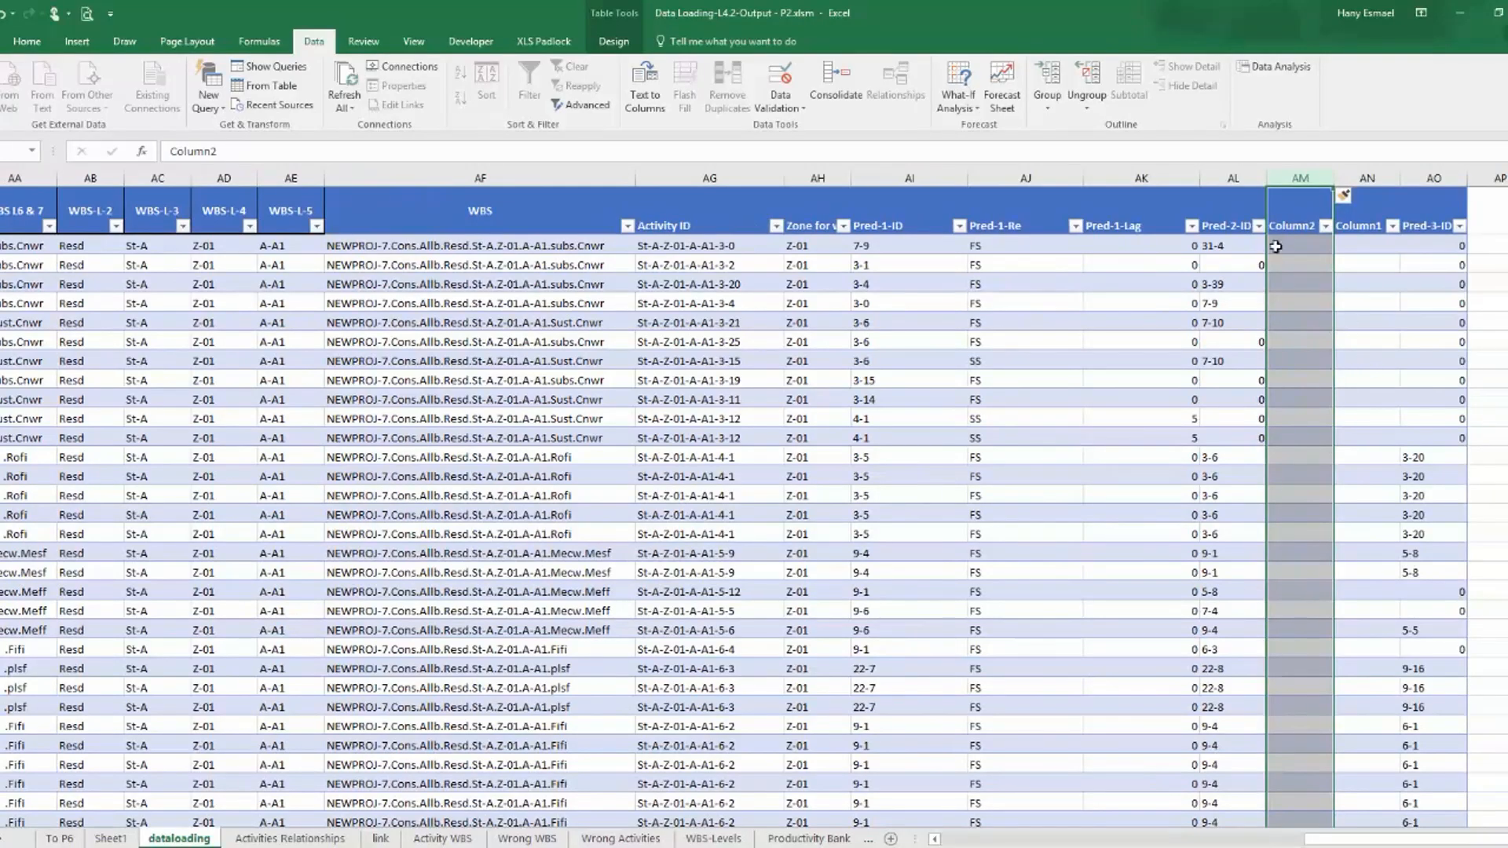
Fill the Pred-2-ID header across into the two new columns beside it.
click(1241, 226)
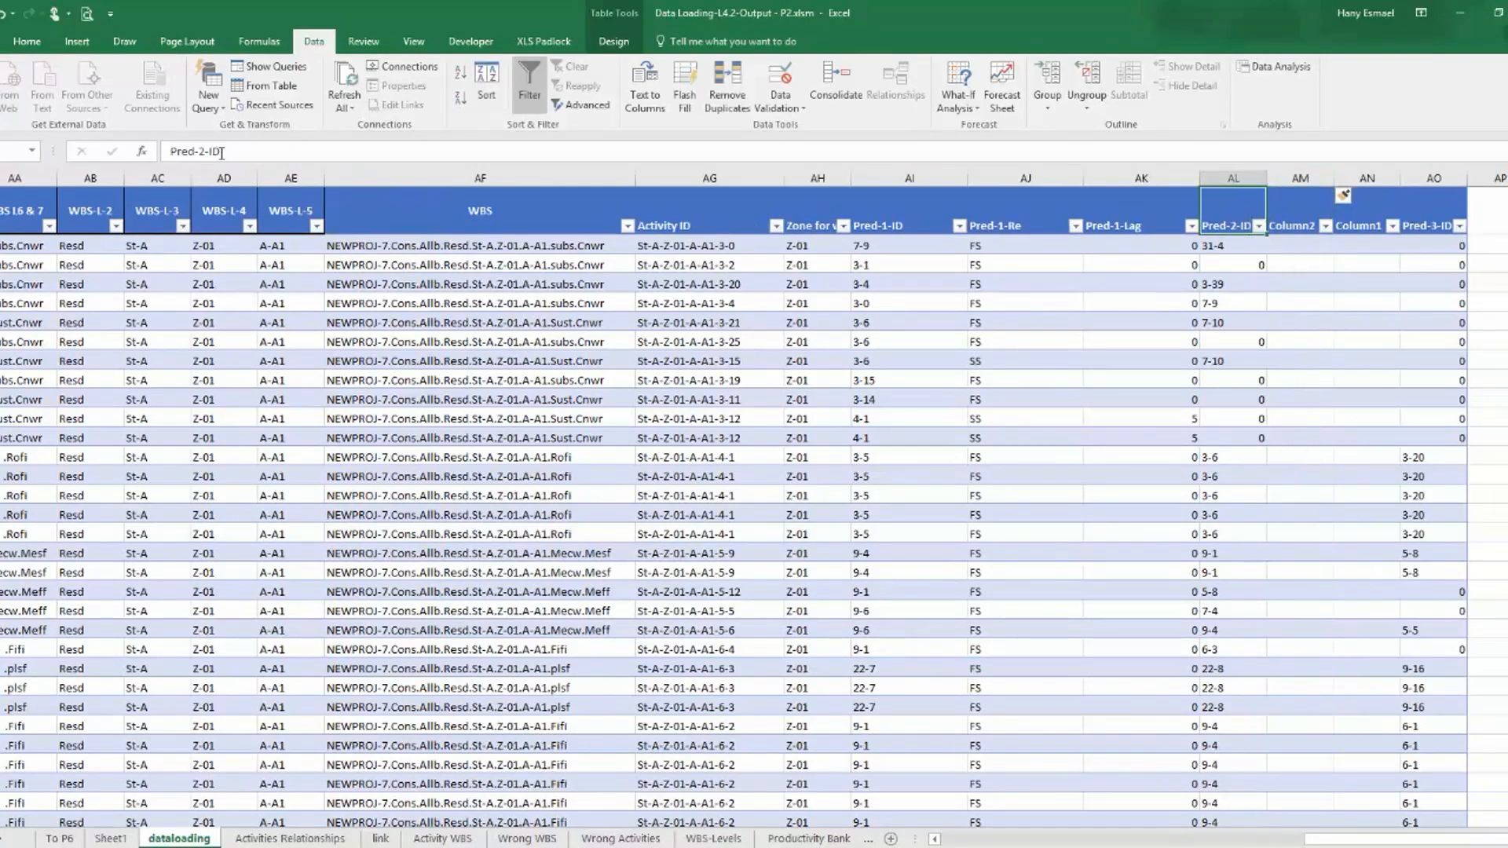
drag(1267, 235, 1401, 236)
click(1283, 218)
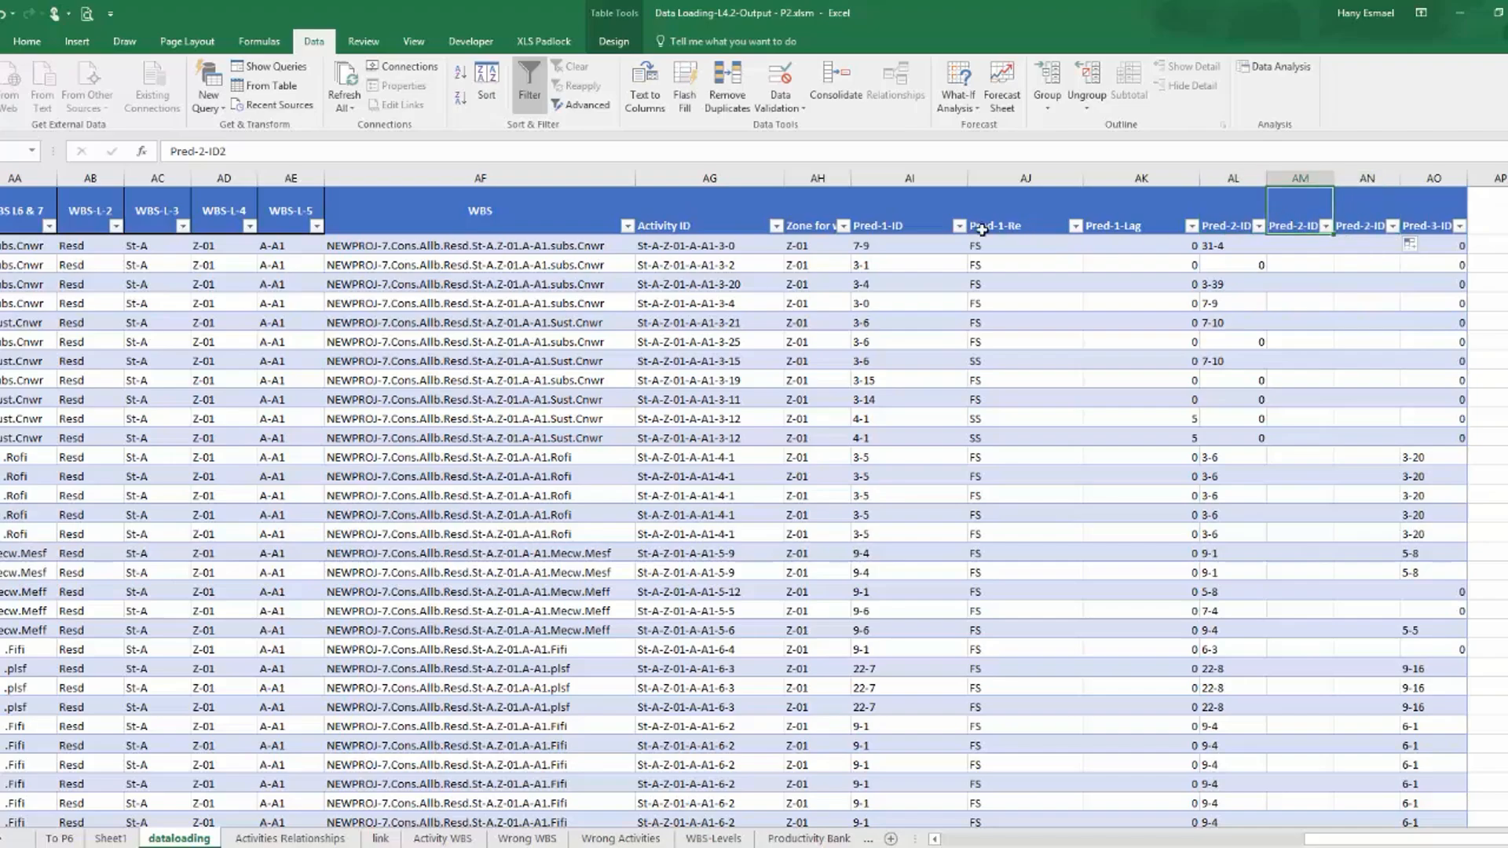
Rename the two new headers after Pred-2-ID as Pred-2-Re and Pred-2-Lag.
click(229, 149)
drag(229, 149, 208, 150)
text(Re)
key(Return)
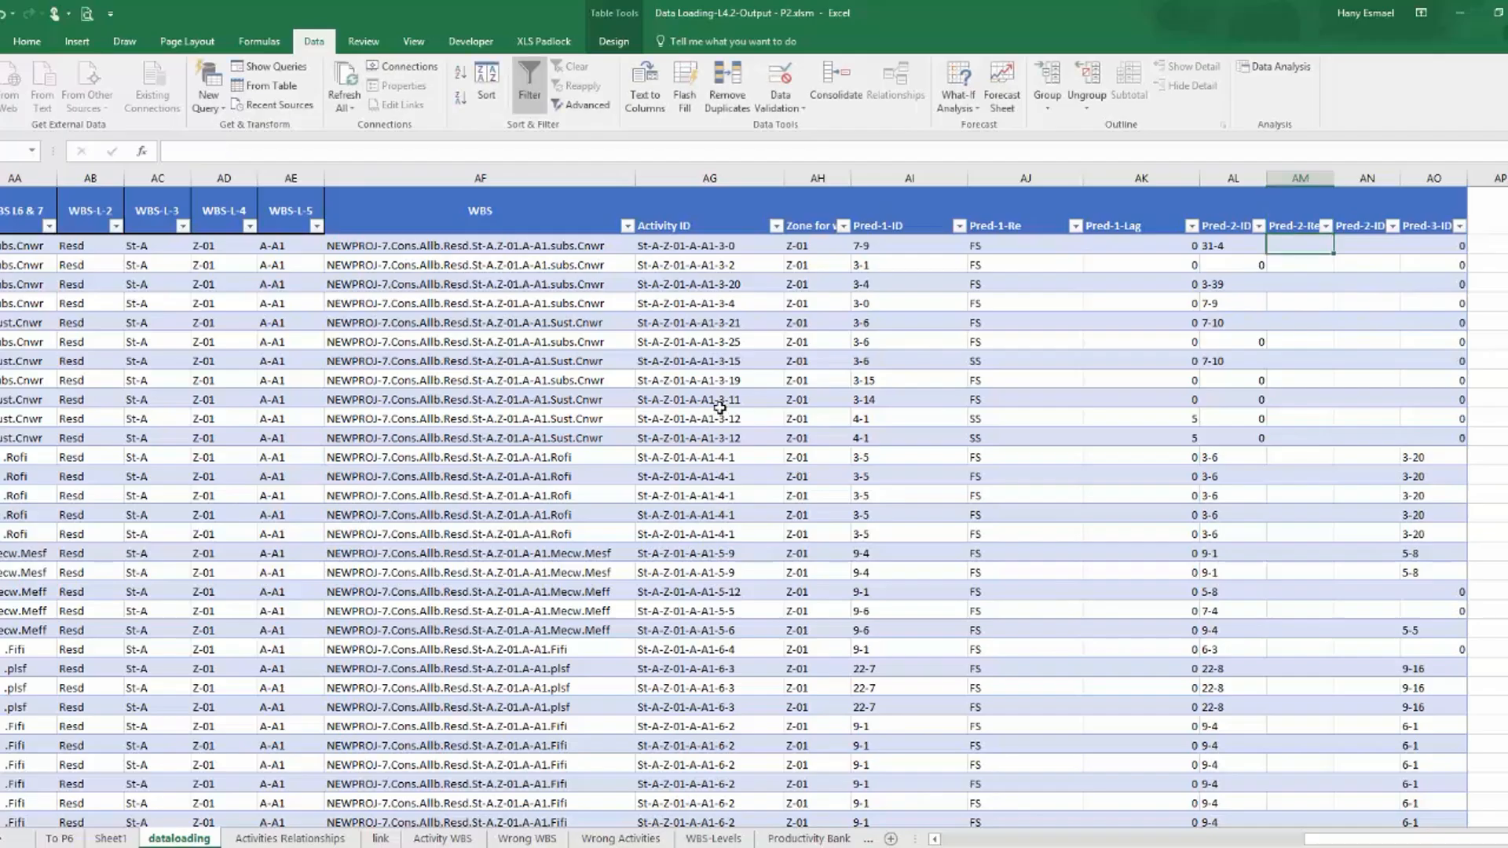
click(1353, 211)
click(224, 149)
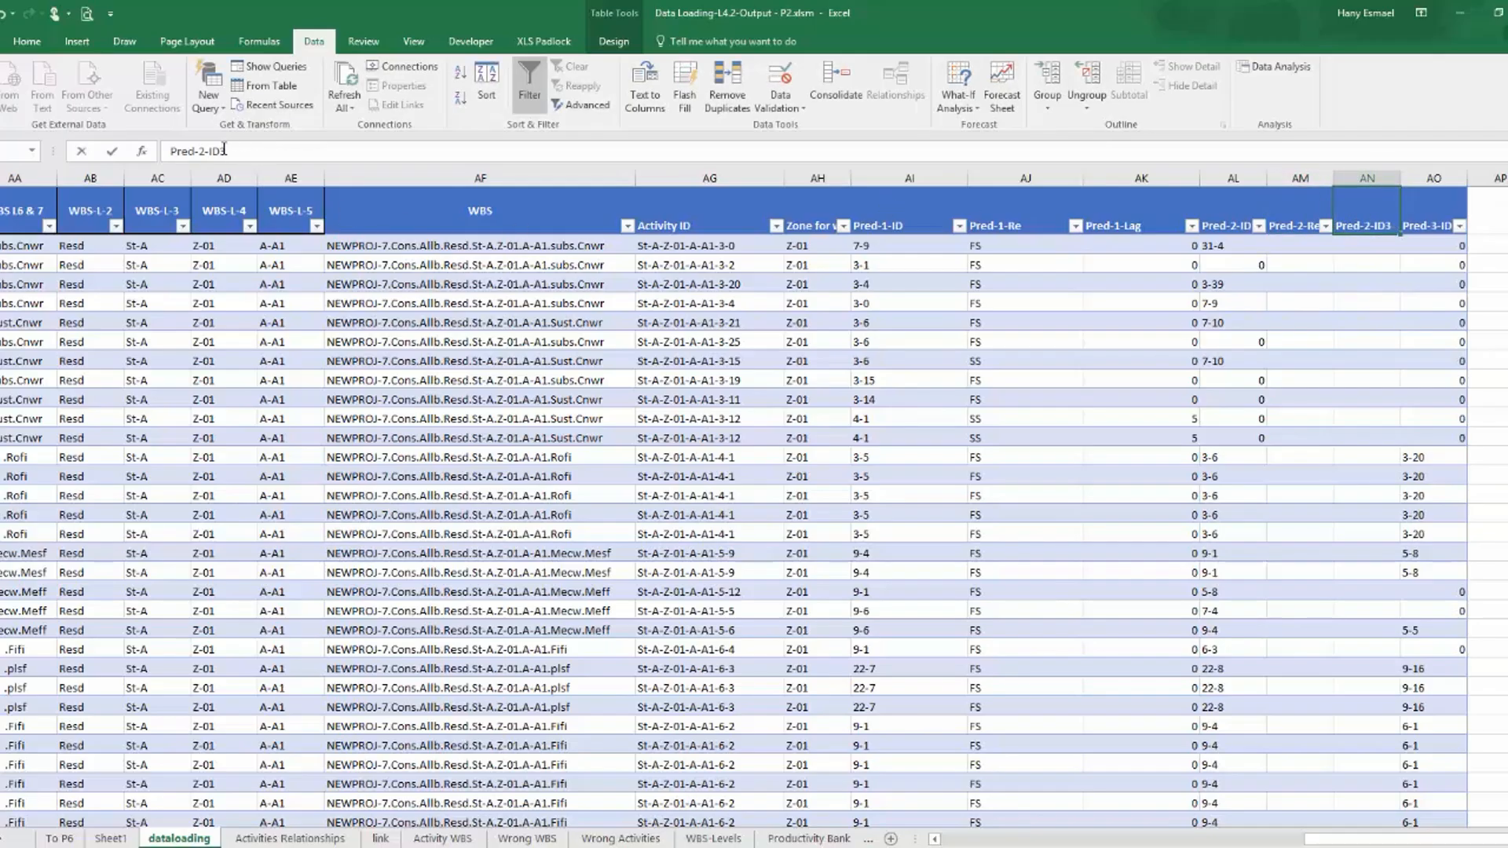
text(L)
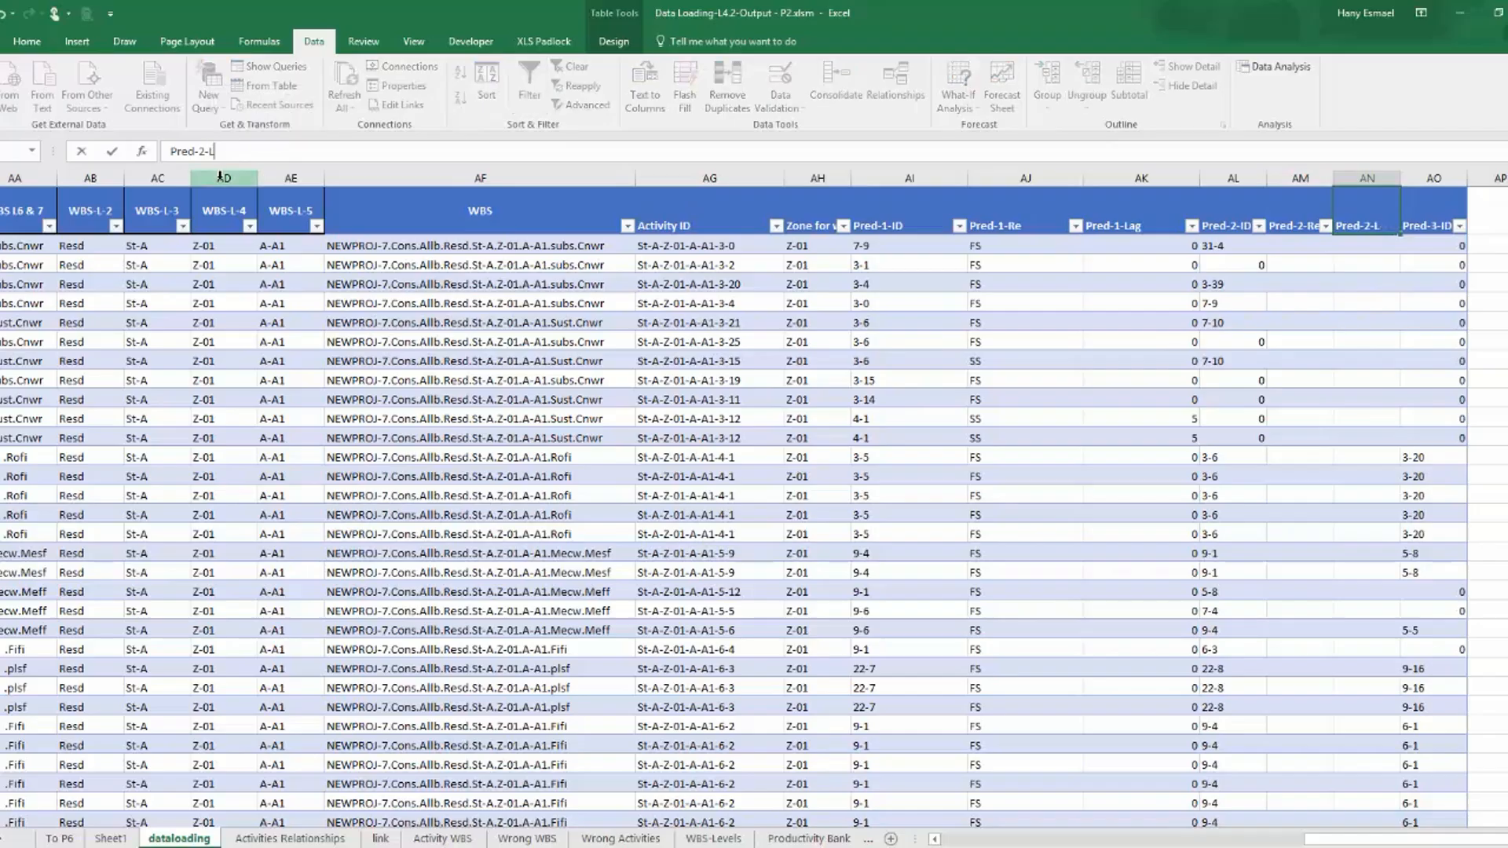
text(ag)
key(Return)
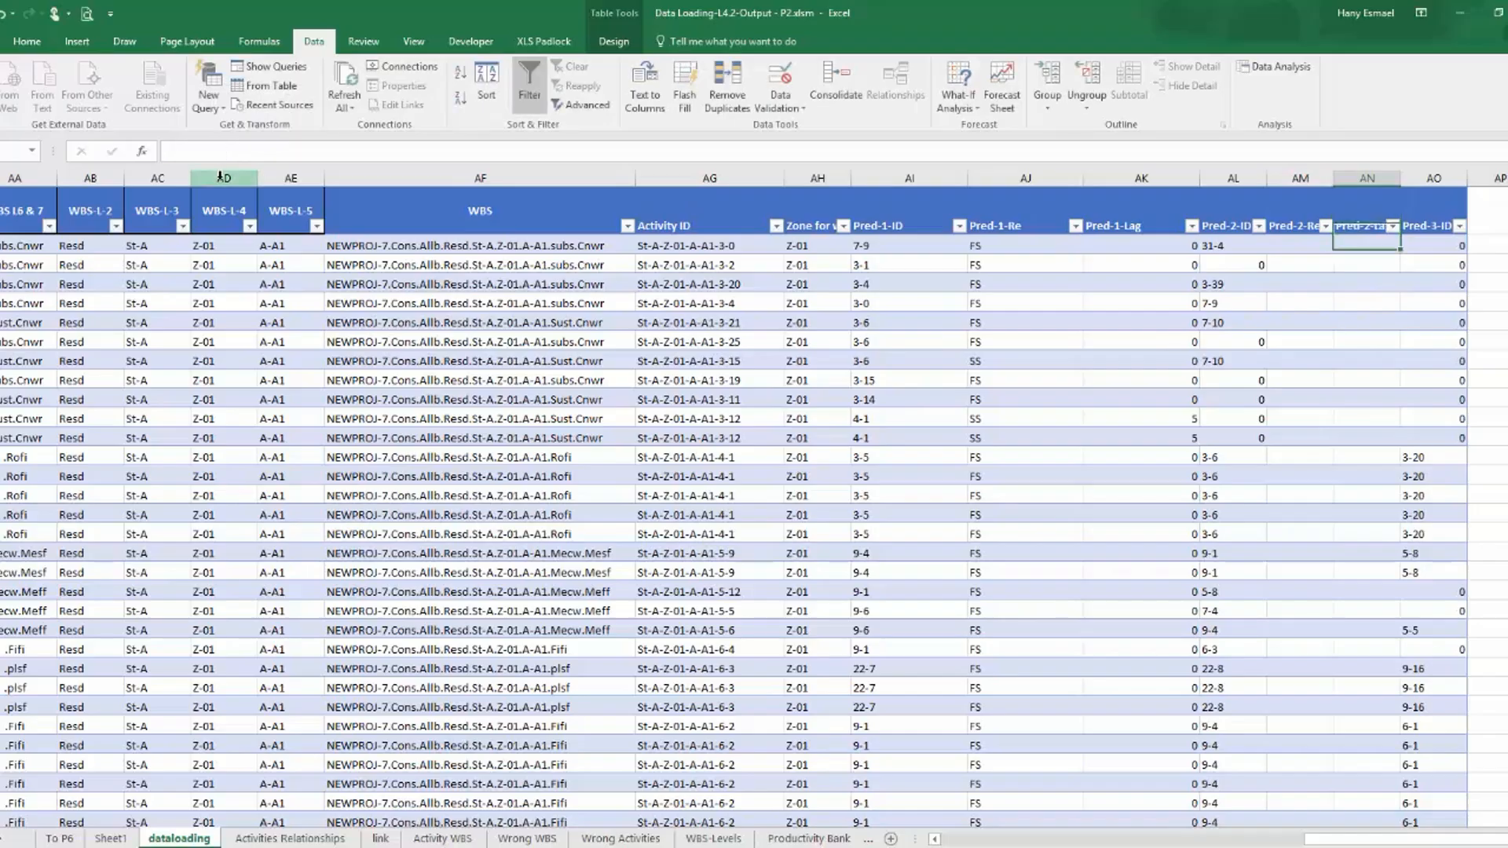
Copy the Pred-2-ID lookup formula into the Pred-2-Re column, with the column index set to 10.
click(1220, 245)
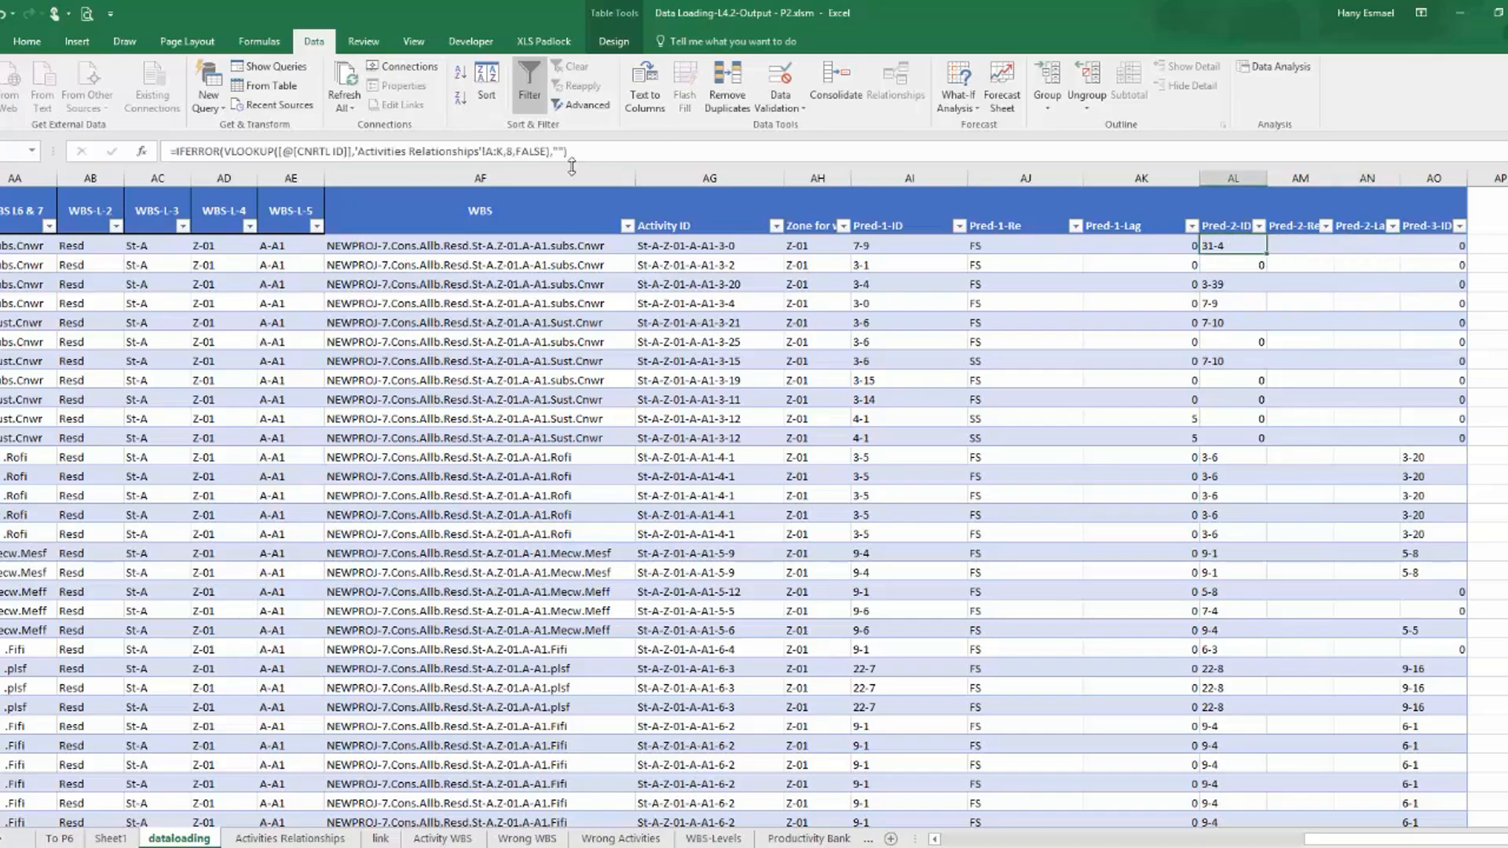
click(307, 161)
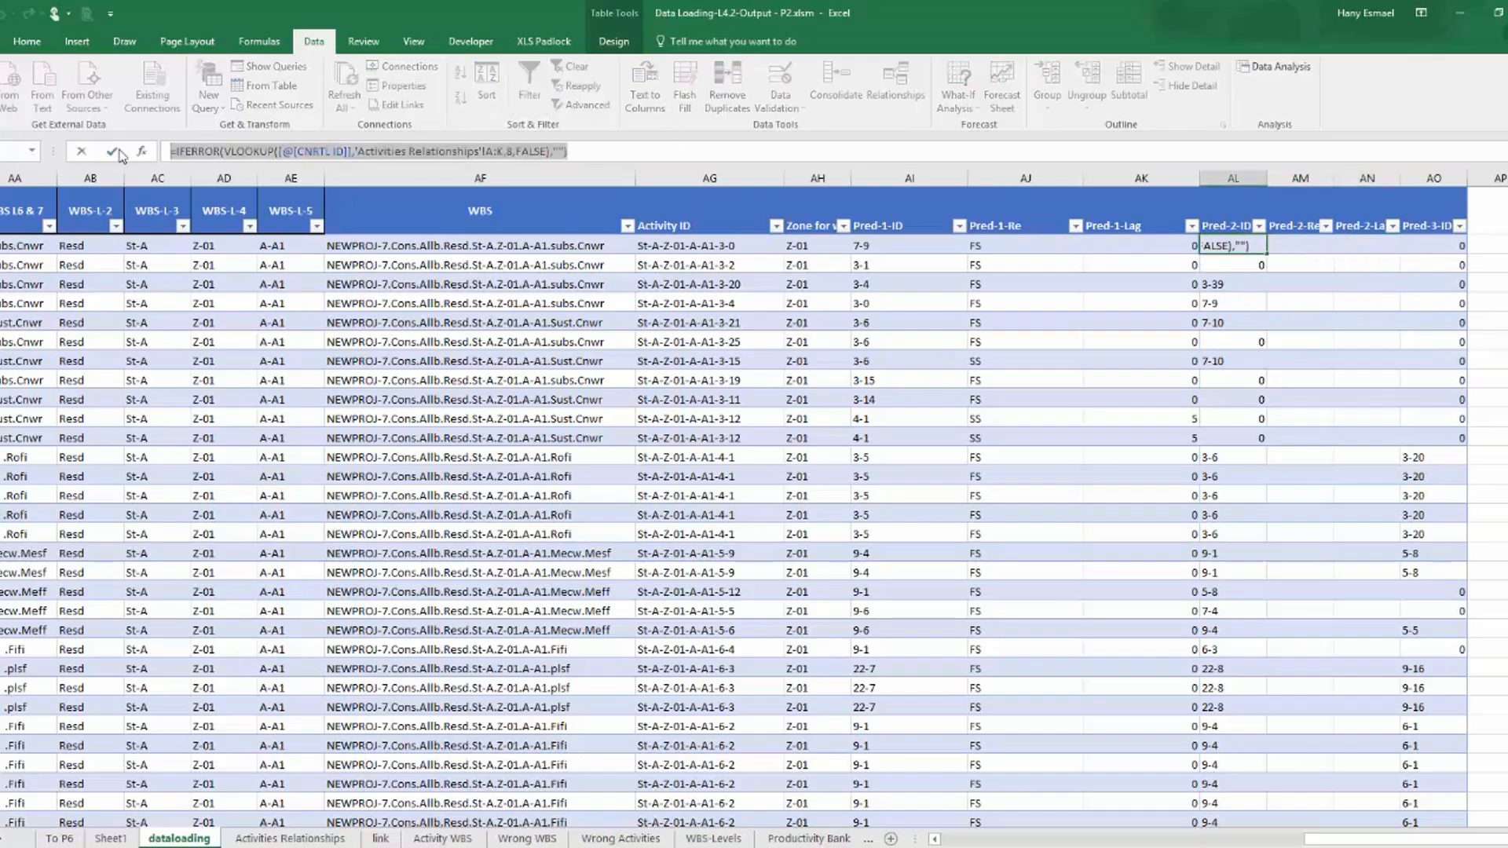
click(120, 154)
click(1276, 246)
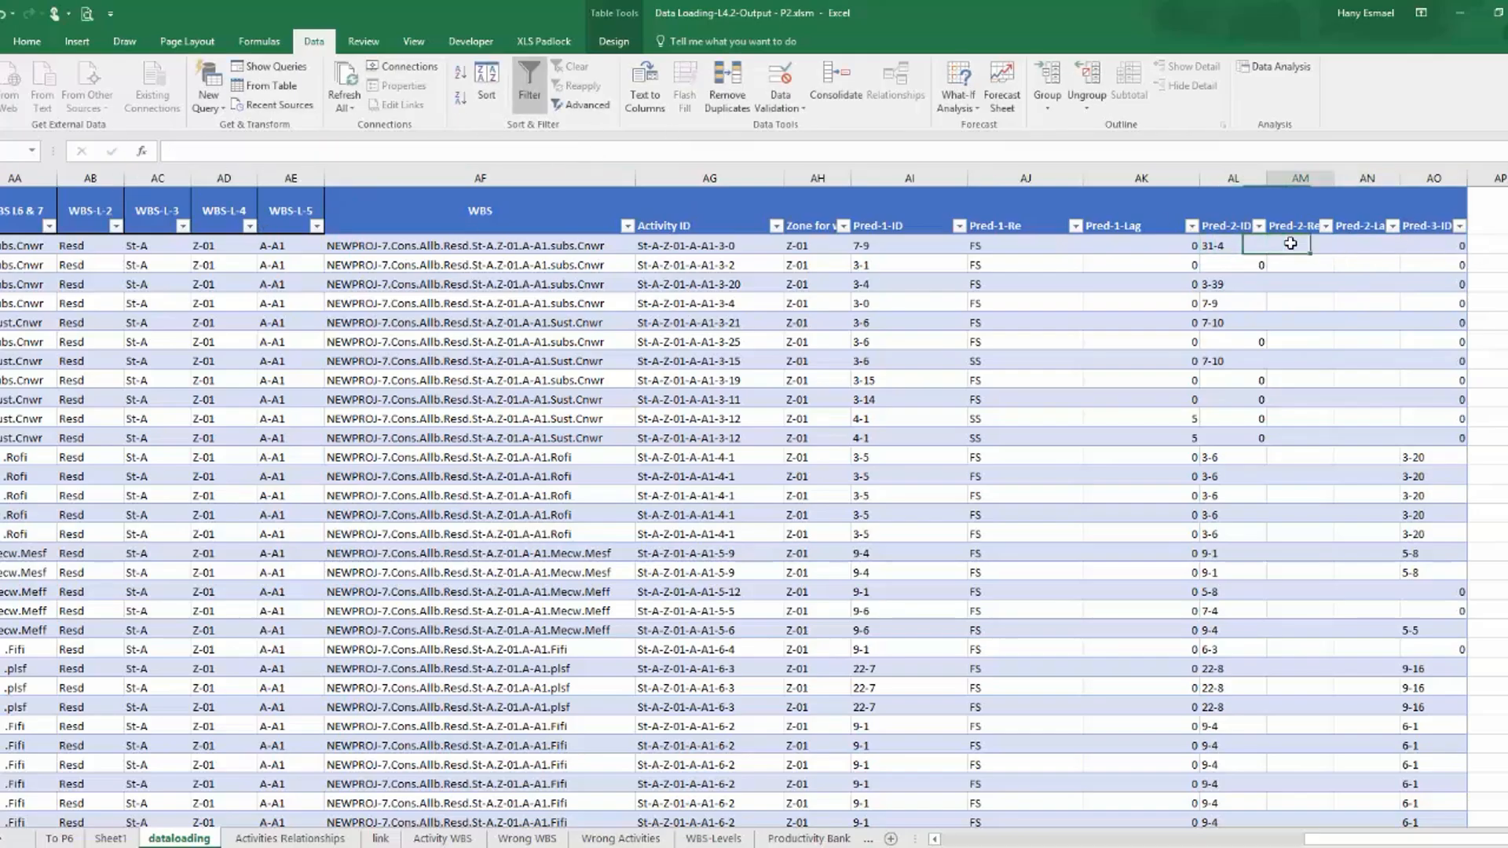
click(715, 156)
text(=IFERROR(VLOOKUP([@[CNRTL ID]],'Activities Relationships'!A:K,8,FALSE),""))
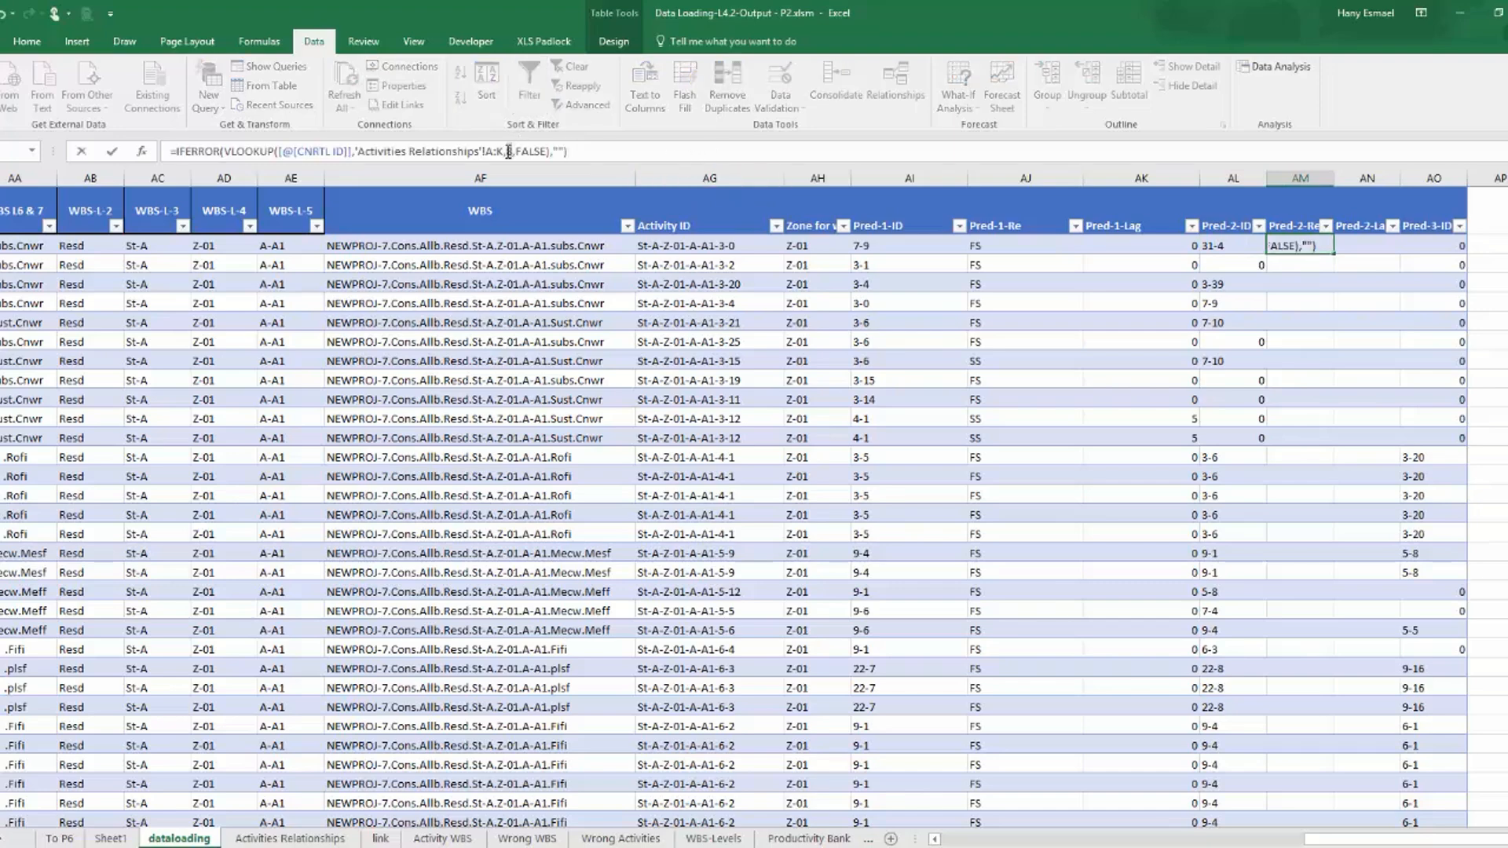
double_click(509, 151)
text(10)
key(Return)
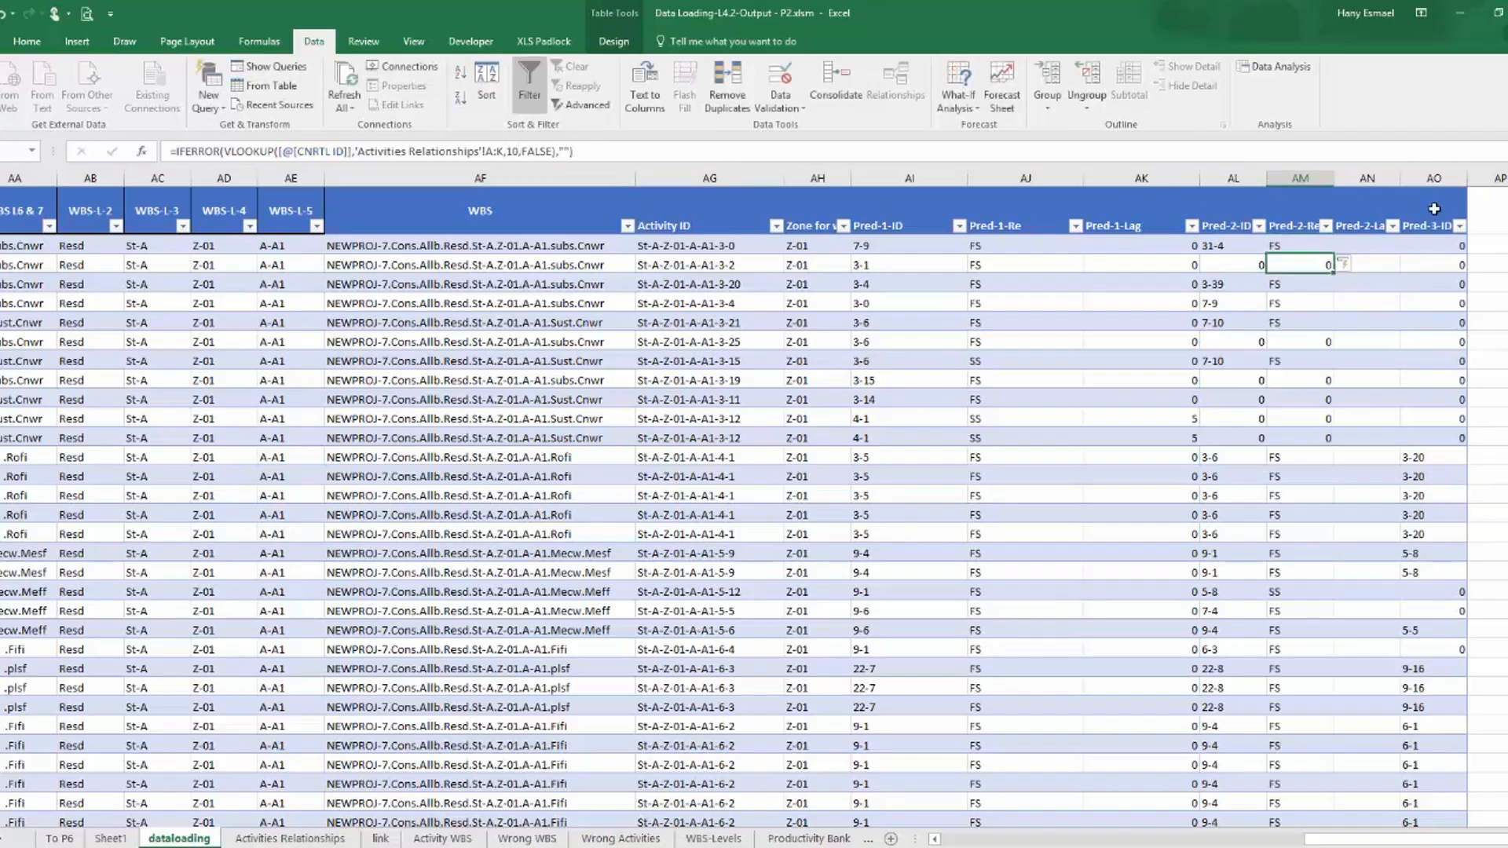
Copy the Pred-2-Re lookup formula into the Pred-2-Lag column with column index 12, and fill it down.
key(Up)
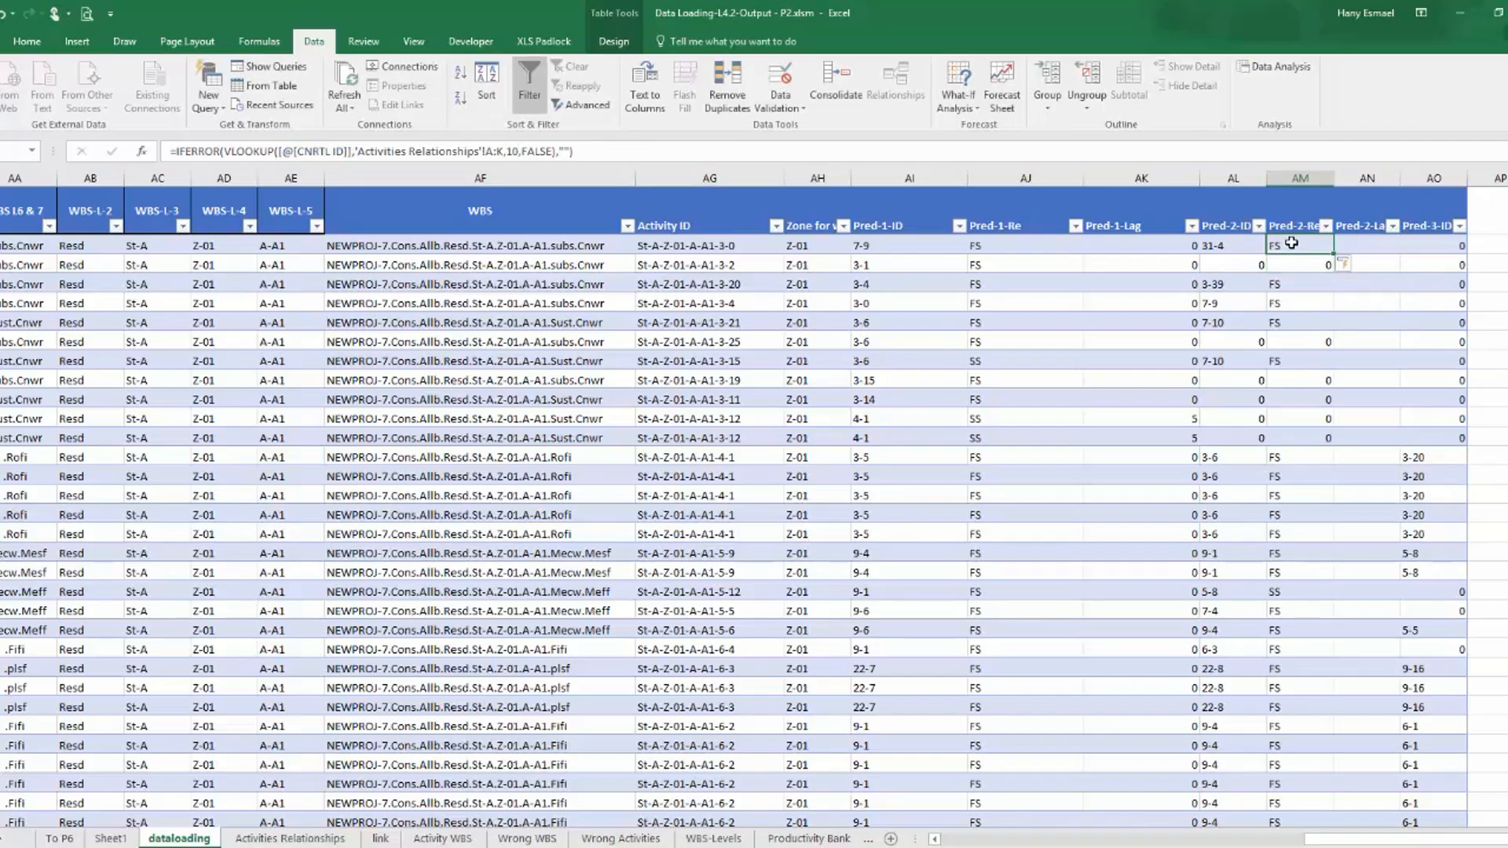
drag(383, 110, 345, 118)
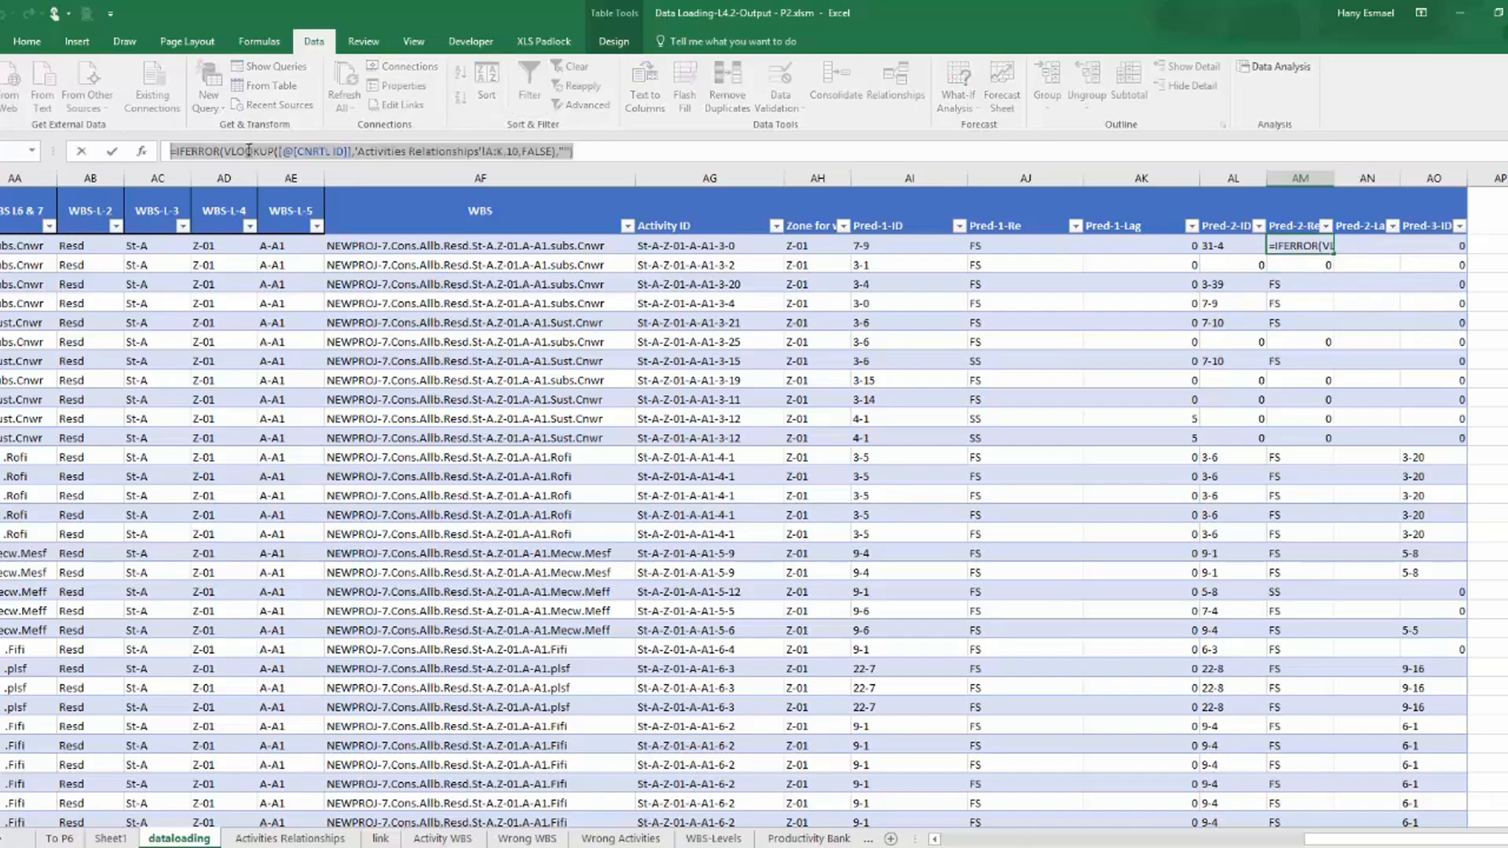
right_click(254, 150)
click(315, 185)
click(1360, 248)
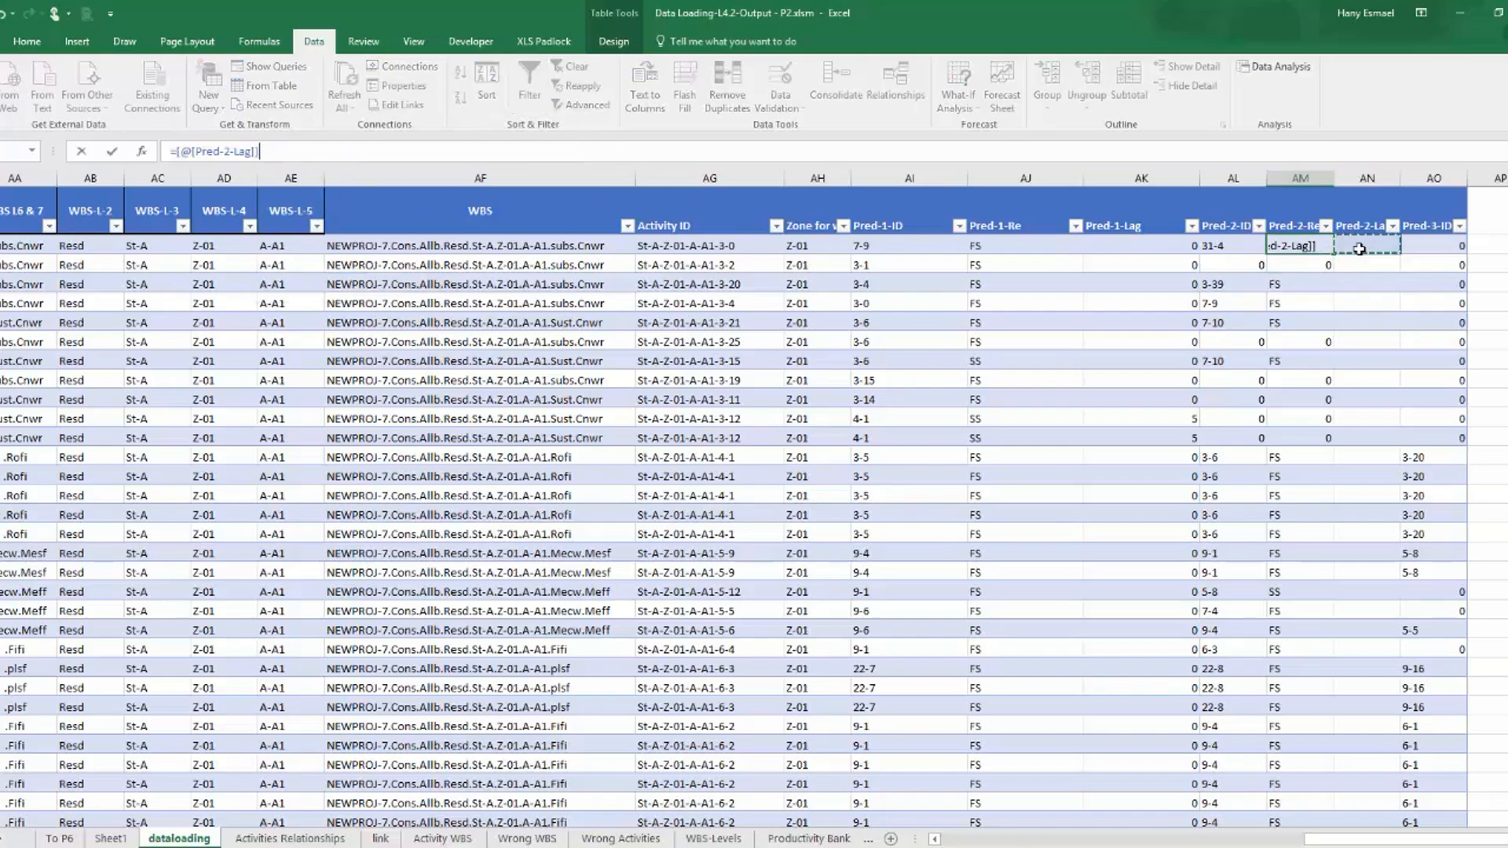
key(Escape)
click(1360, 248)
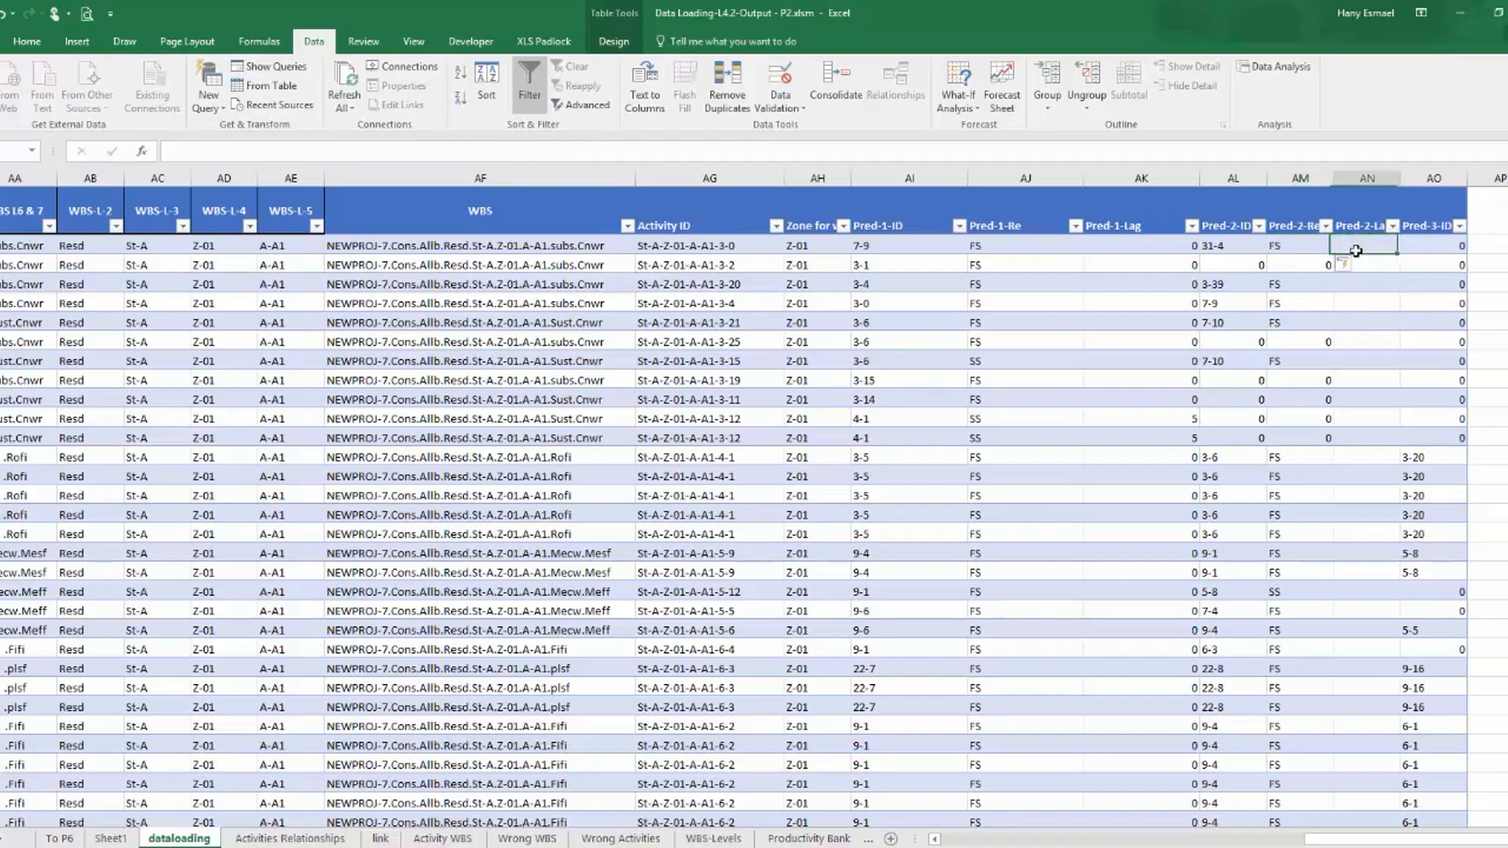
click(1279, 151)
key(ctrl+v)
drag(520, 149, 513, 148)
text(2)
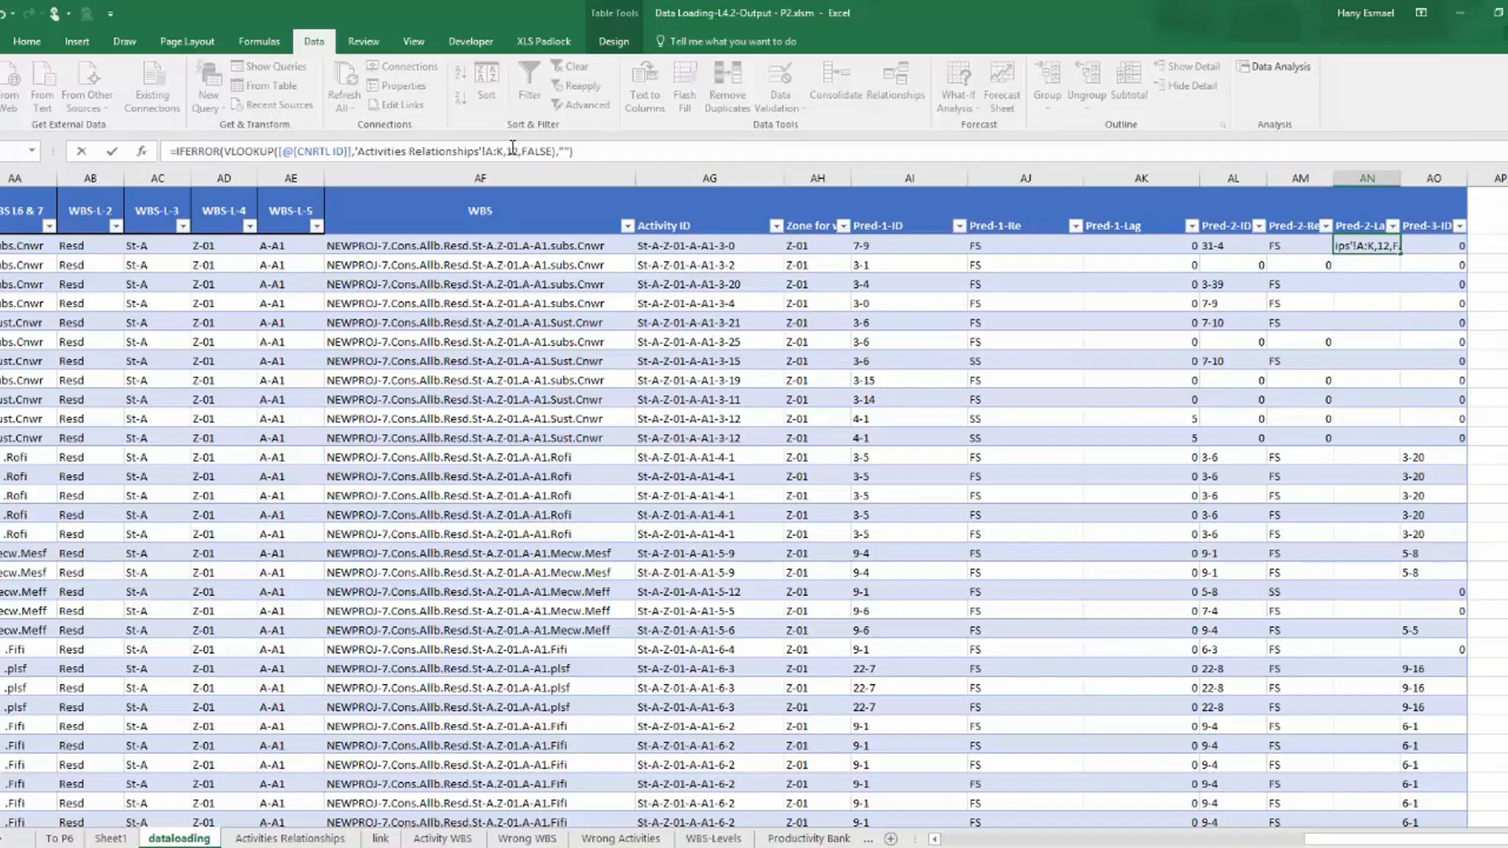
key(Return)
click(1375, 244)
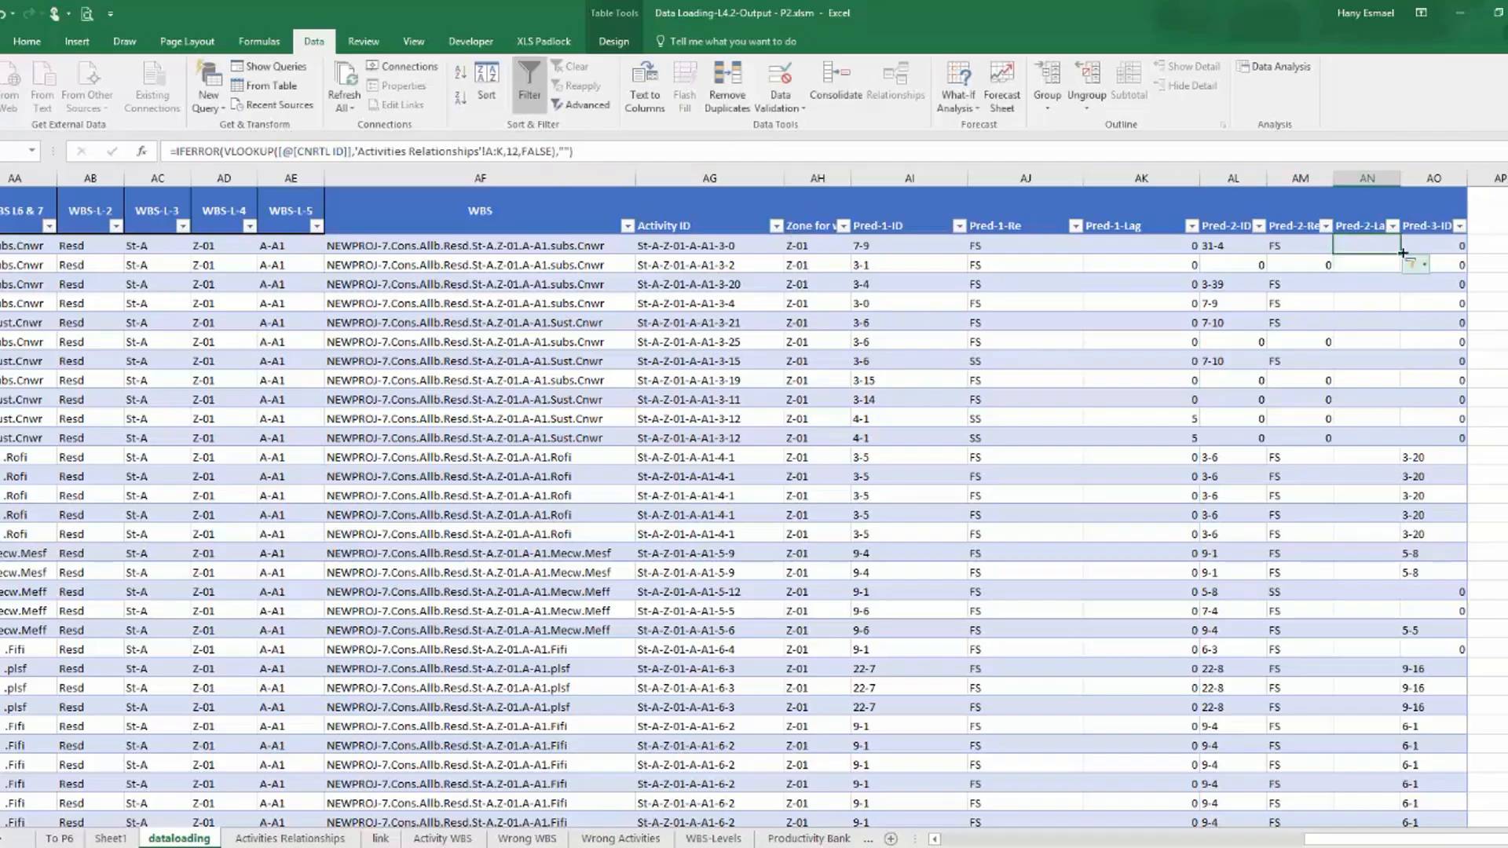
double_click(1402, 253)
Extend the Pred-2-Lag lookup range to columns A:O of the Activities Relationships sheet.
click(1381, 244)
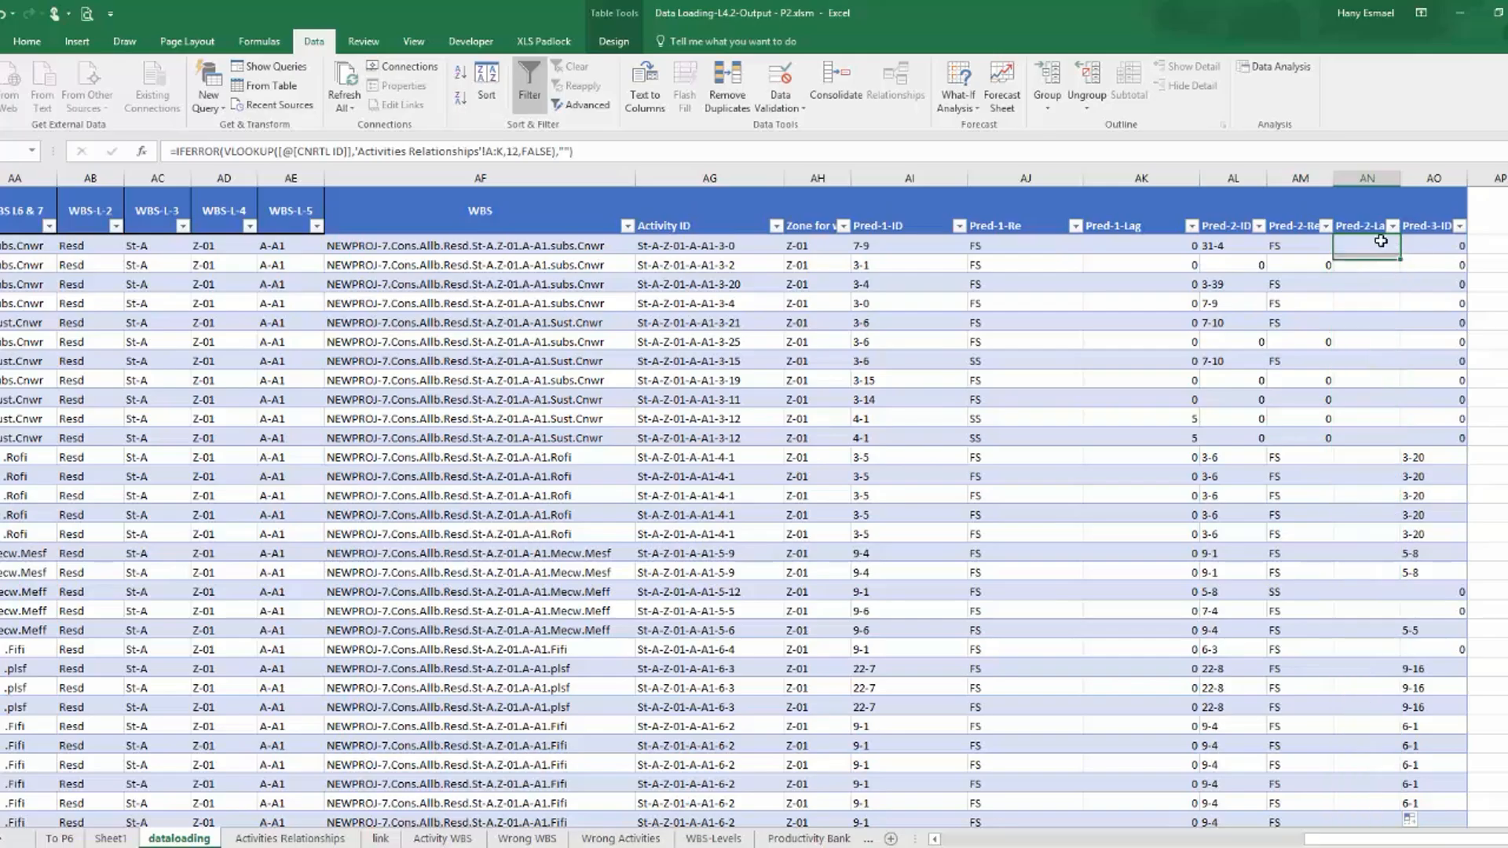
click(505, 152)
key(BackSpace)
text(O)
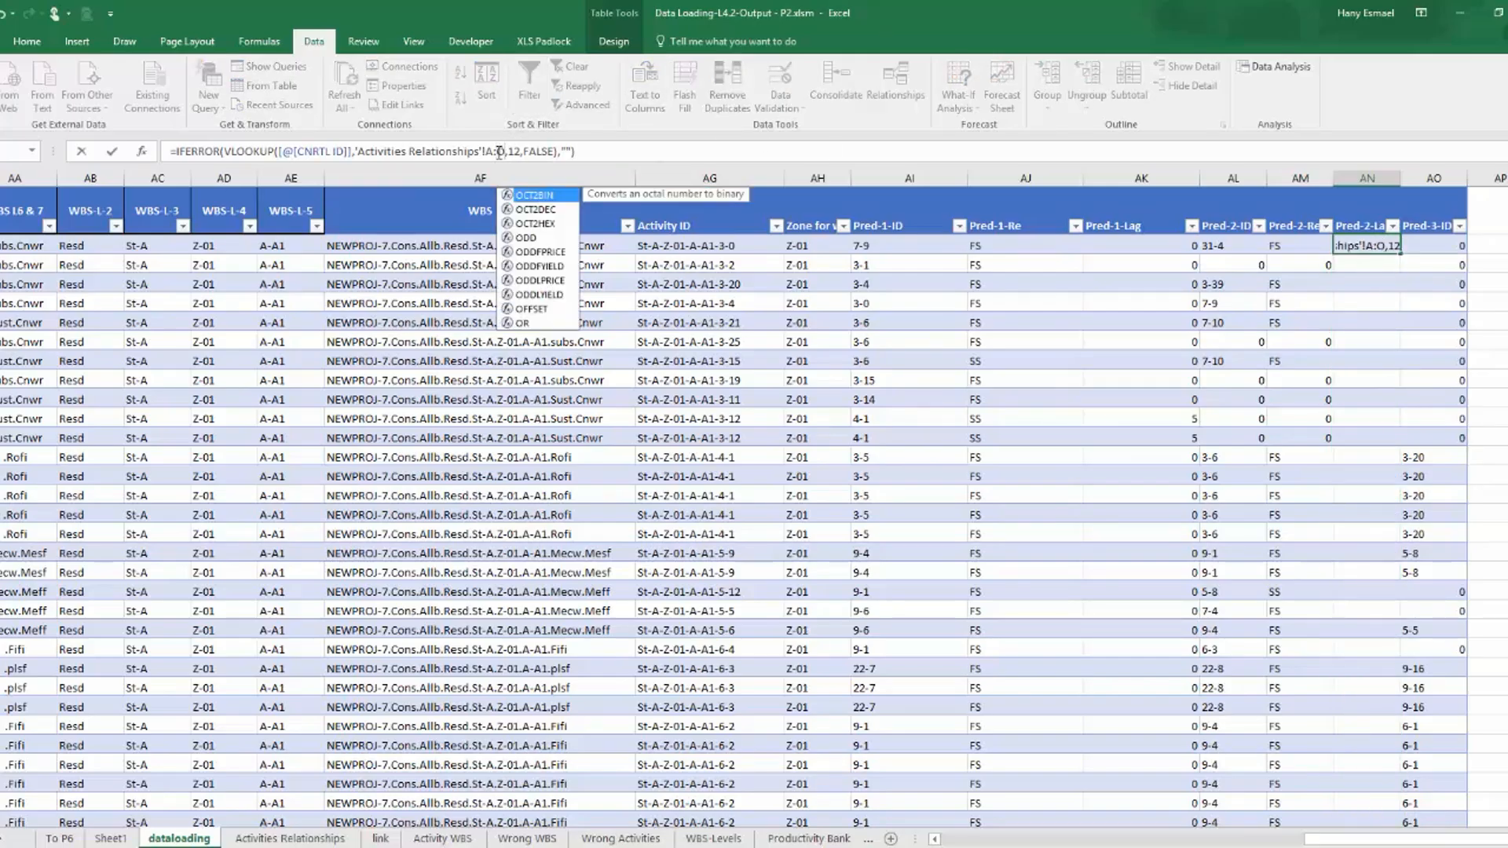
key(Return)
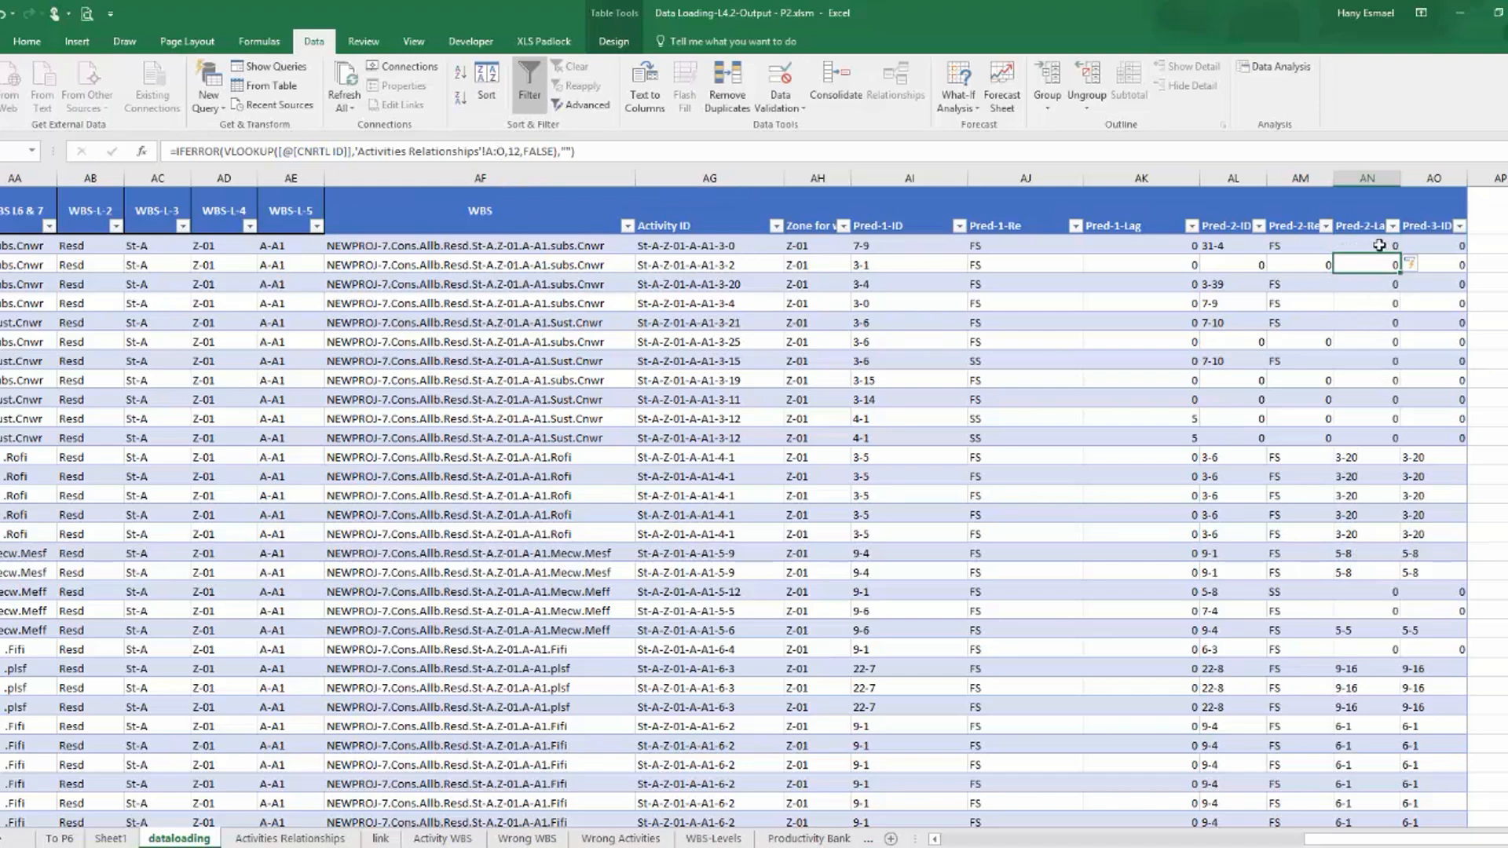
Extend the table by two columns by filling the Pred-3-ID header across into AP and AQ.
scroll(1247, 266, right, 5)
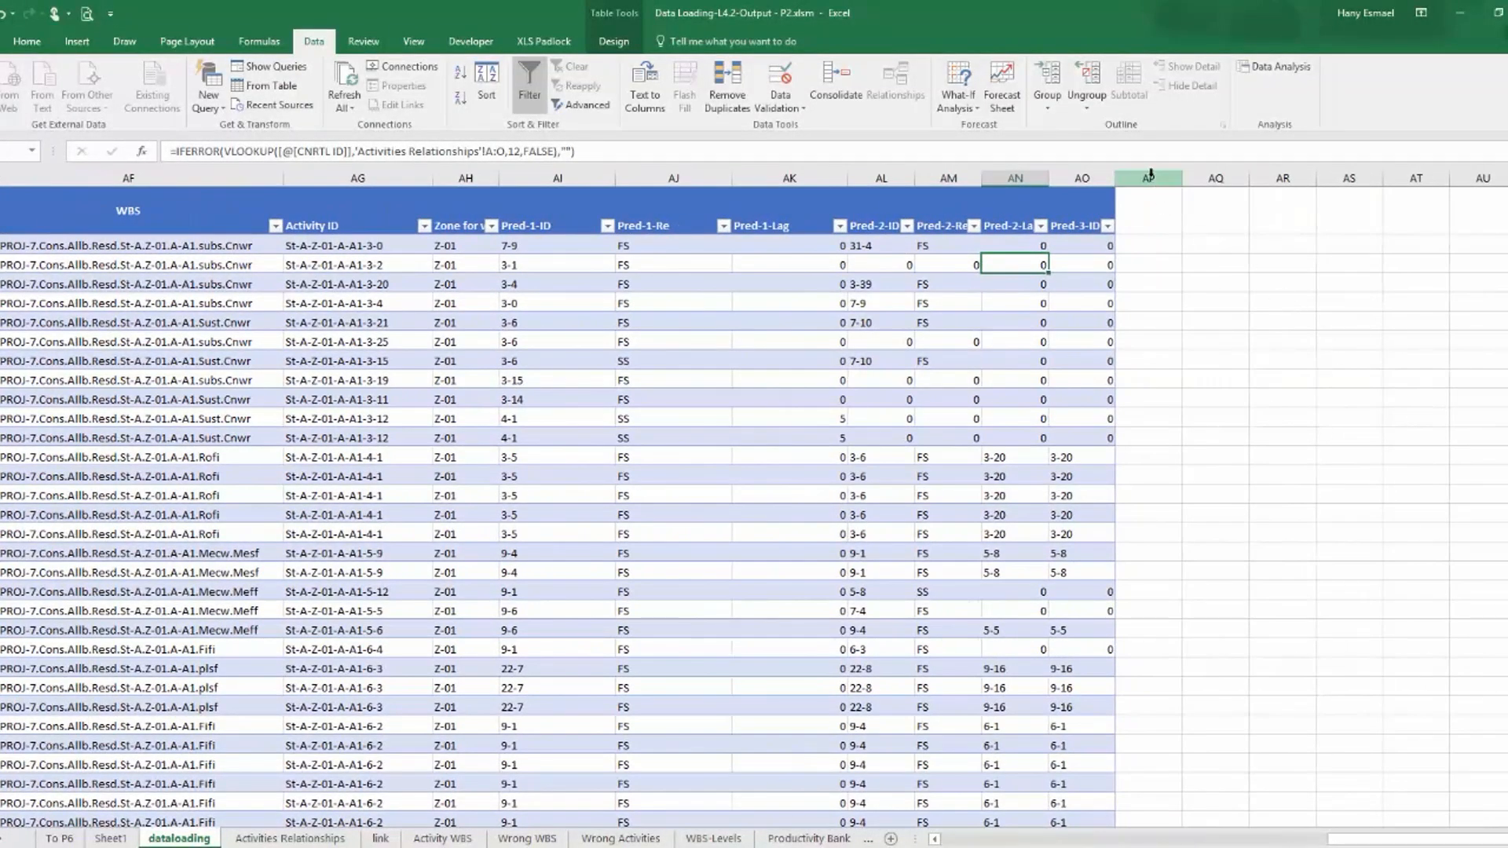
click(1100, 227)
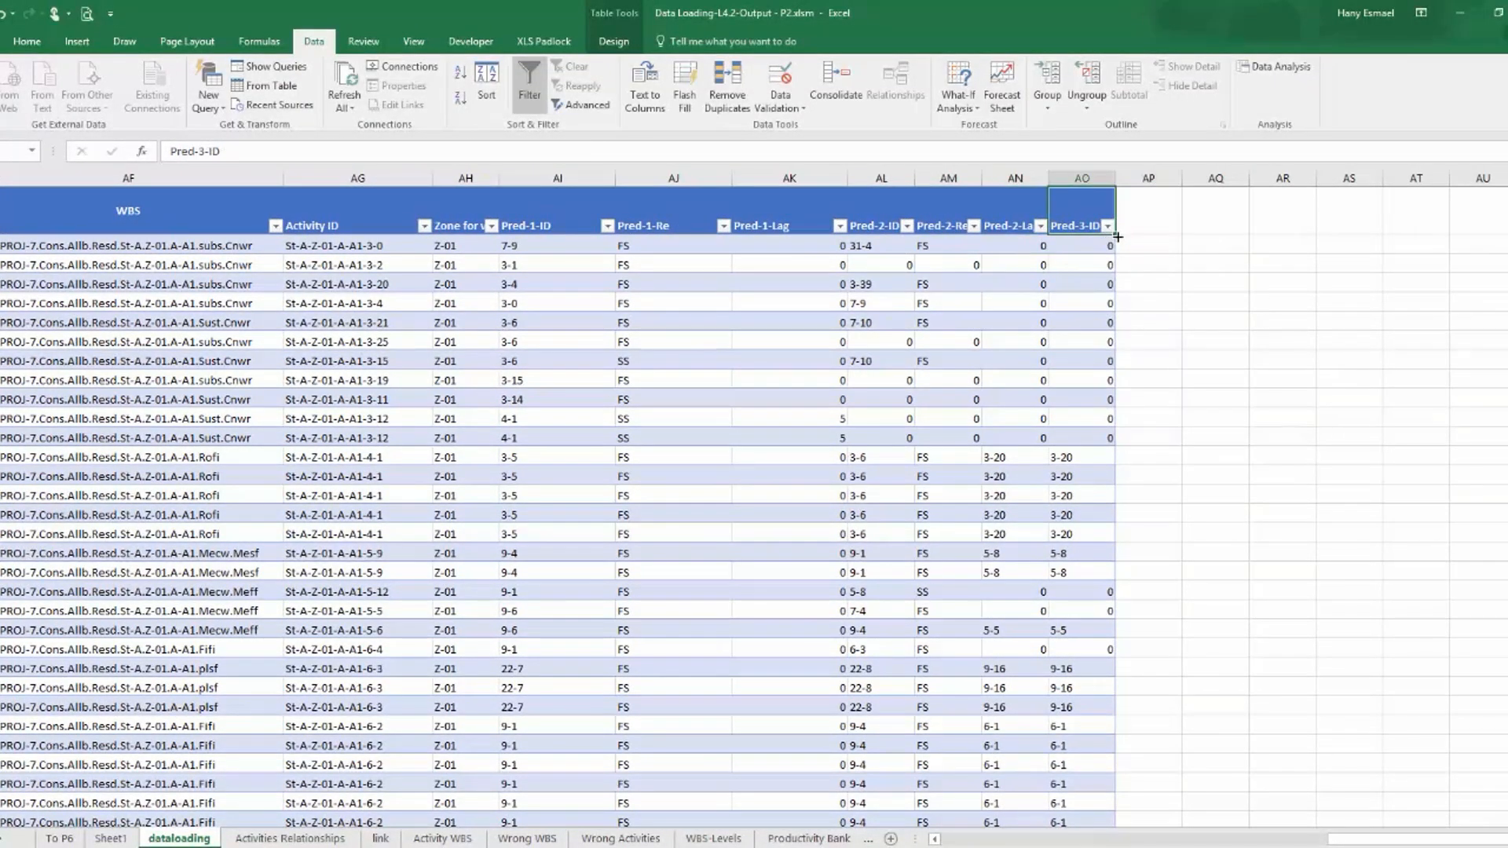
click(1108, 226)
click(1108, 225)
drag(1117, 237, 1245, 212)
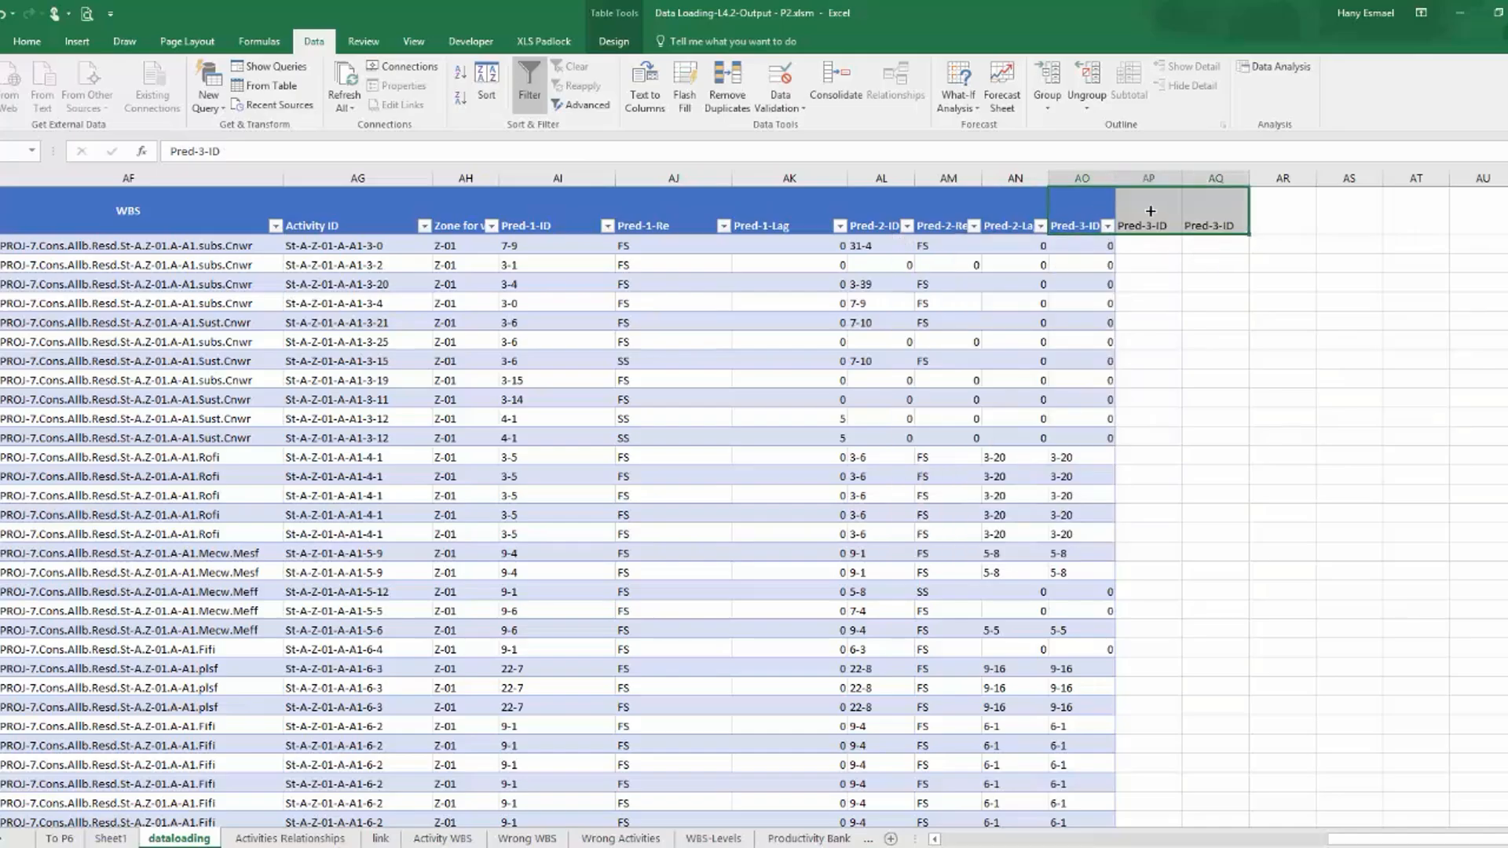
Rename the two added headers after Pred-3-ID as Pred-3-Re and Pred-3-Lag.
click(1152, 210)
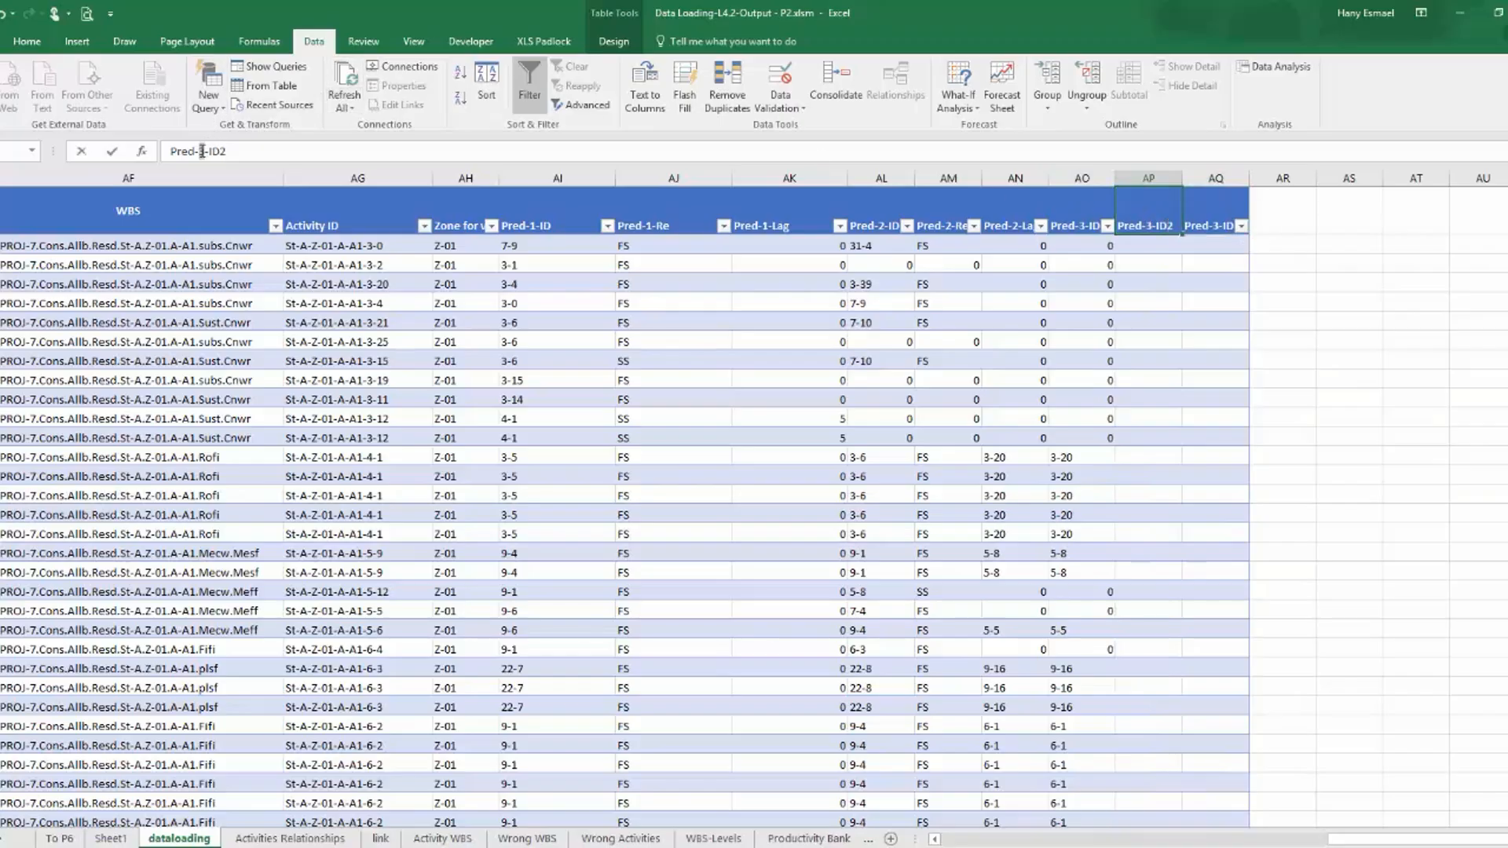
drag(228, 152, 210, 152)
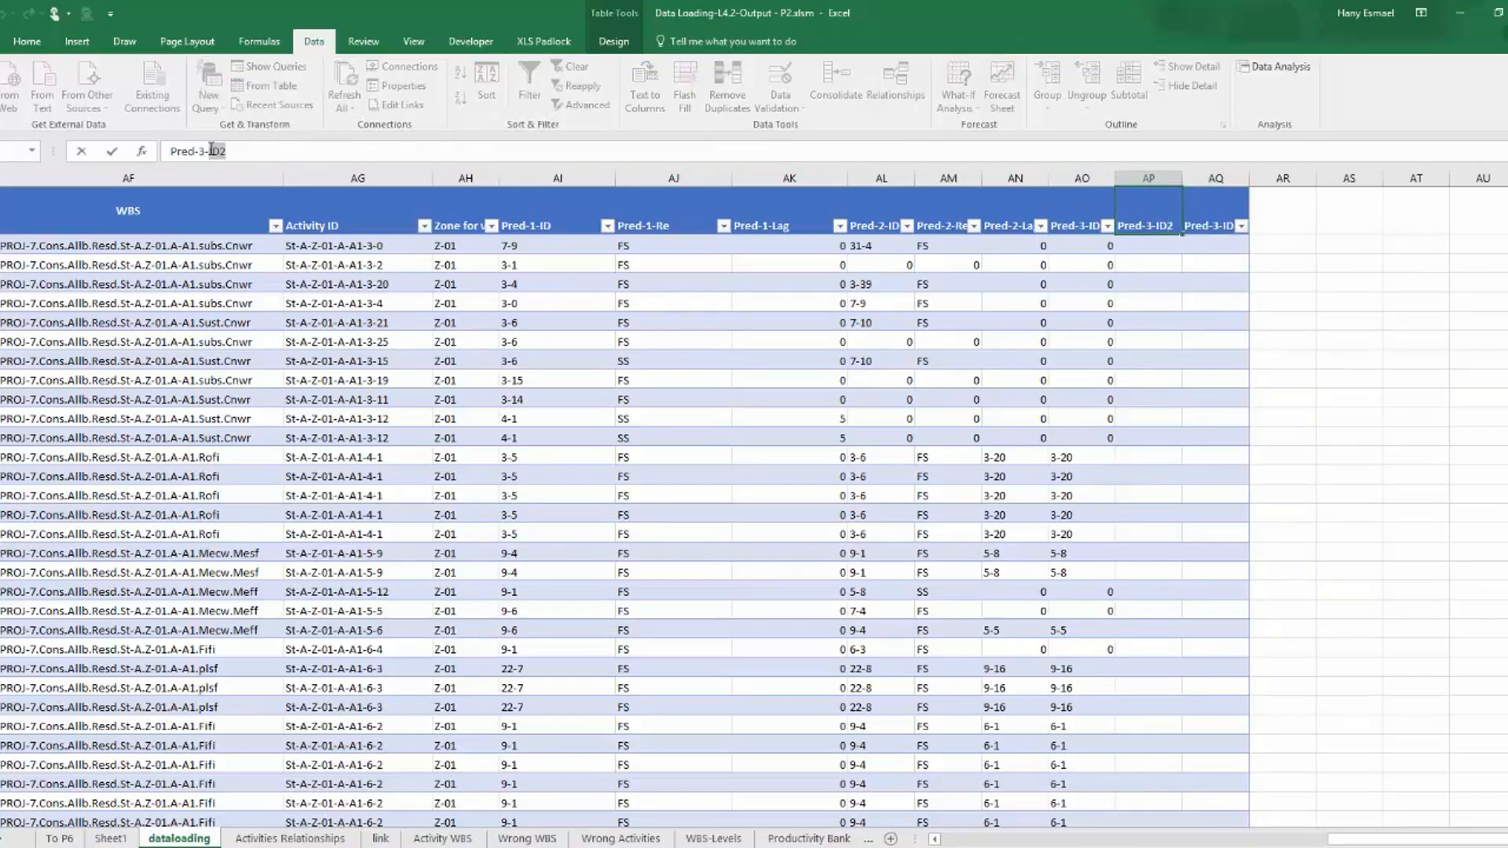
text(Re)
click(1194, 228)
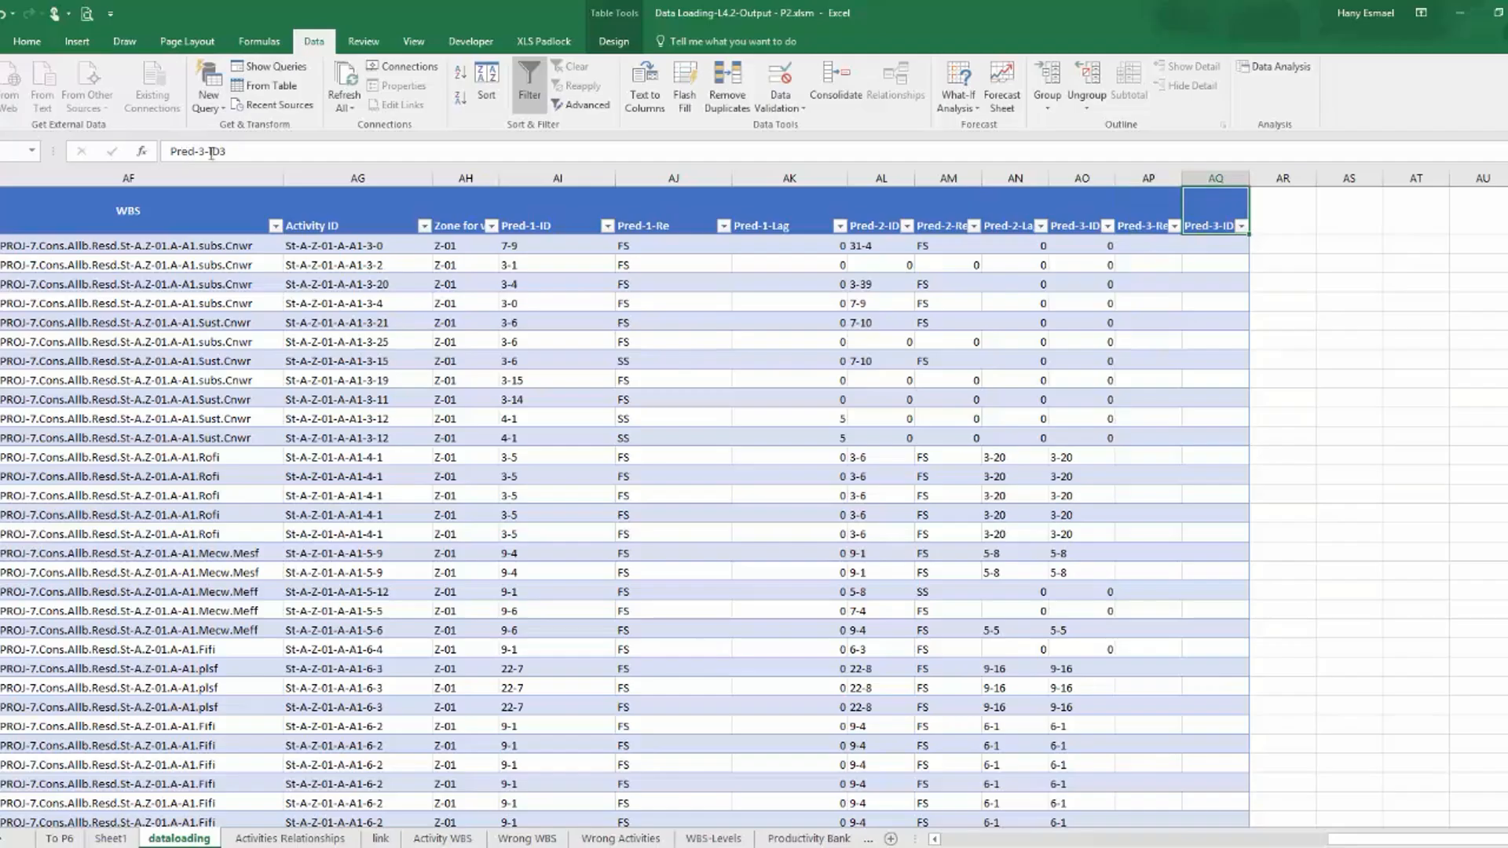
drag(229, 151, 207, 151)
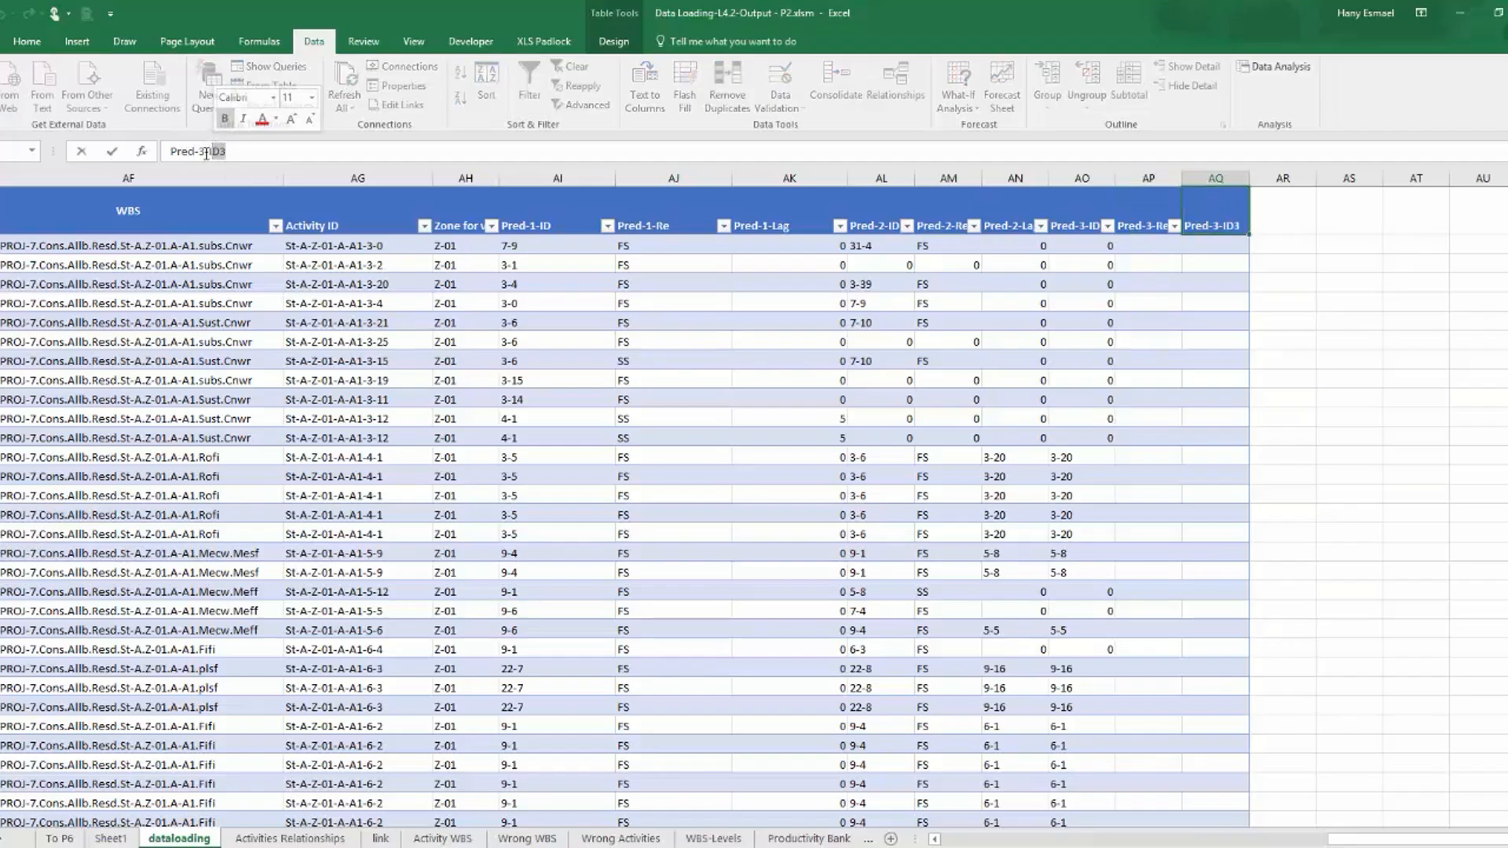
key(BackSpace)
text(Lag)
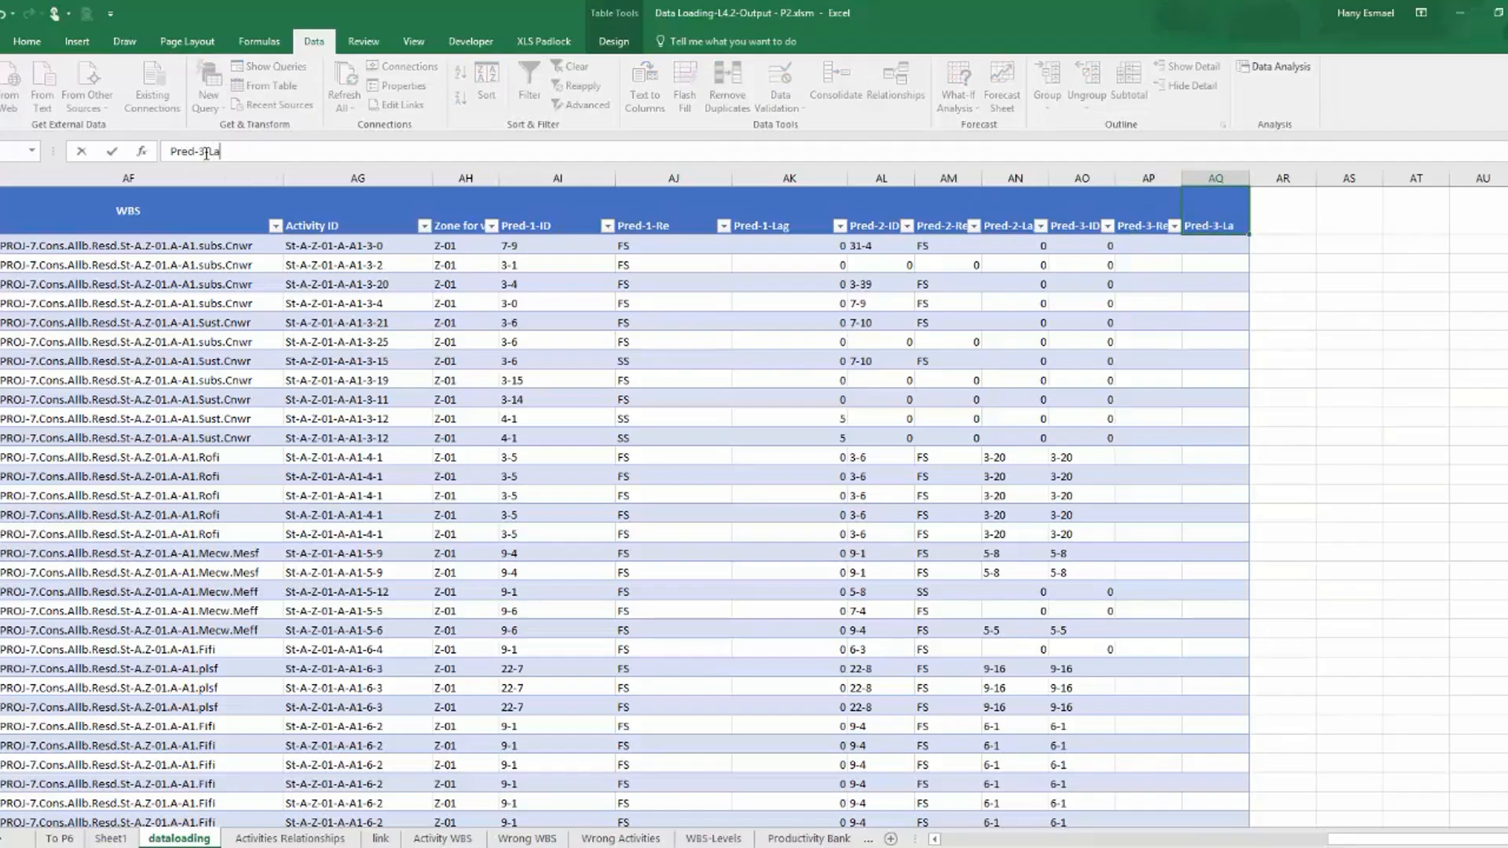
key(Return)
Copy the Pred-3-ID lookup formula into the Pred-3-Re column, with the column index set to 14.
click(1092, 245)
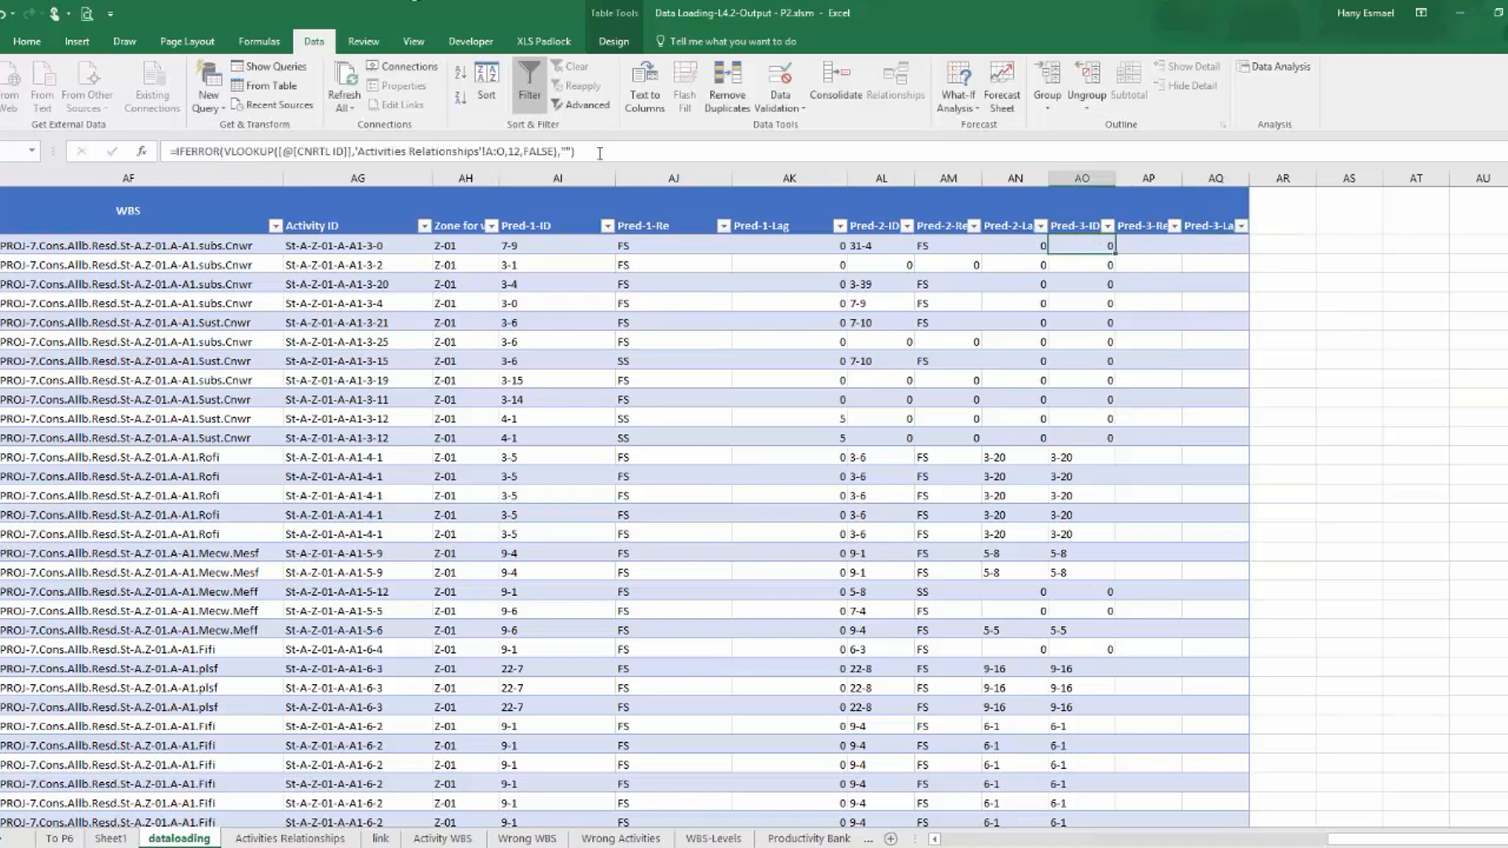
drag(599, 153, 124, 135)
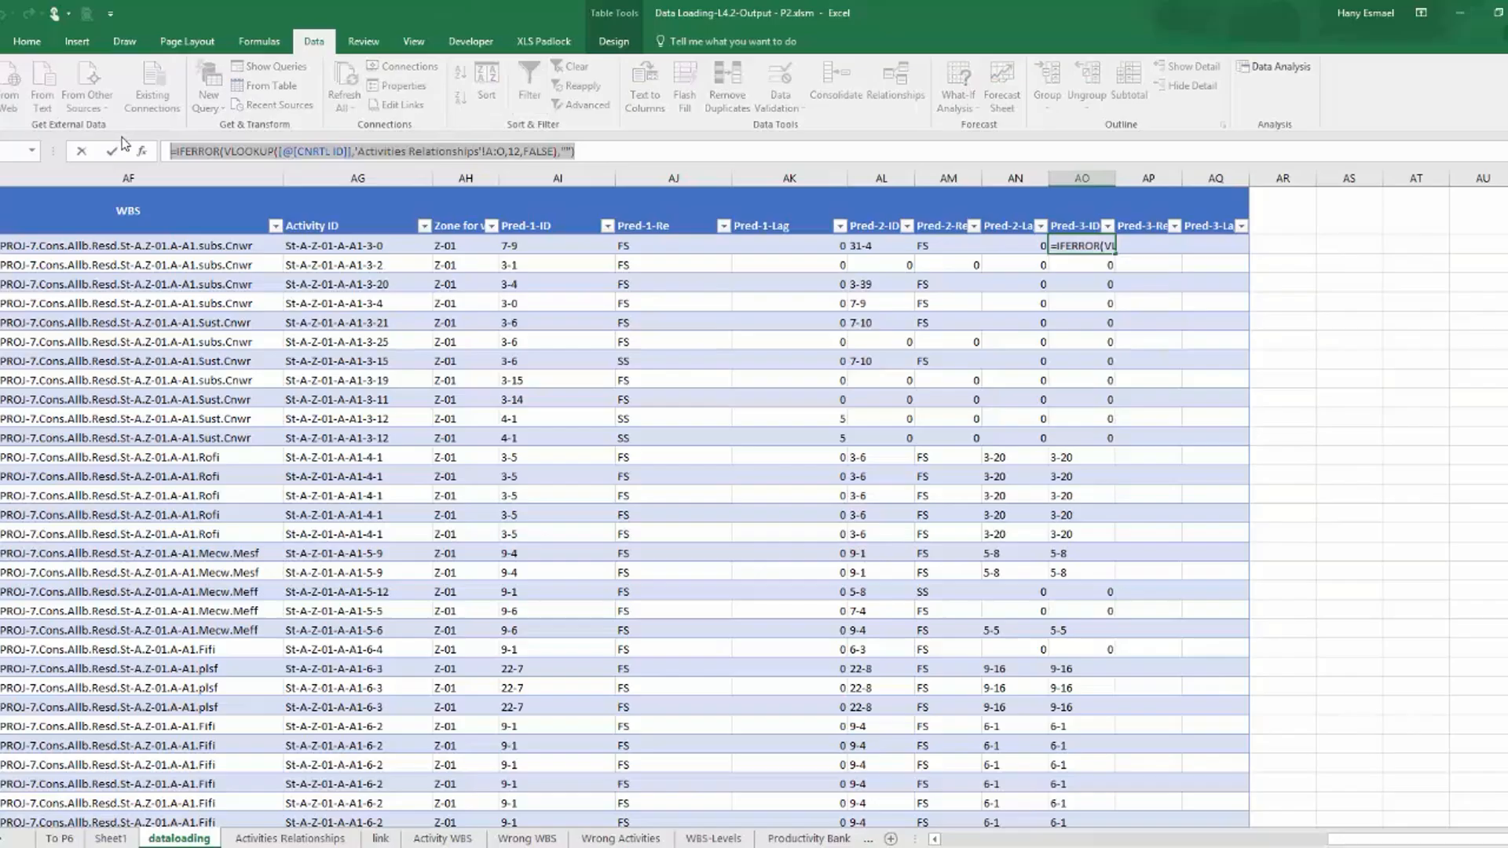
key(ctrl+c)
click(1145, 248)
key(Escape)
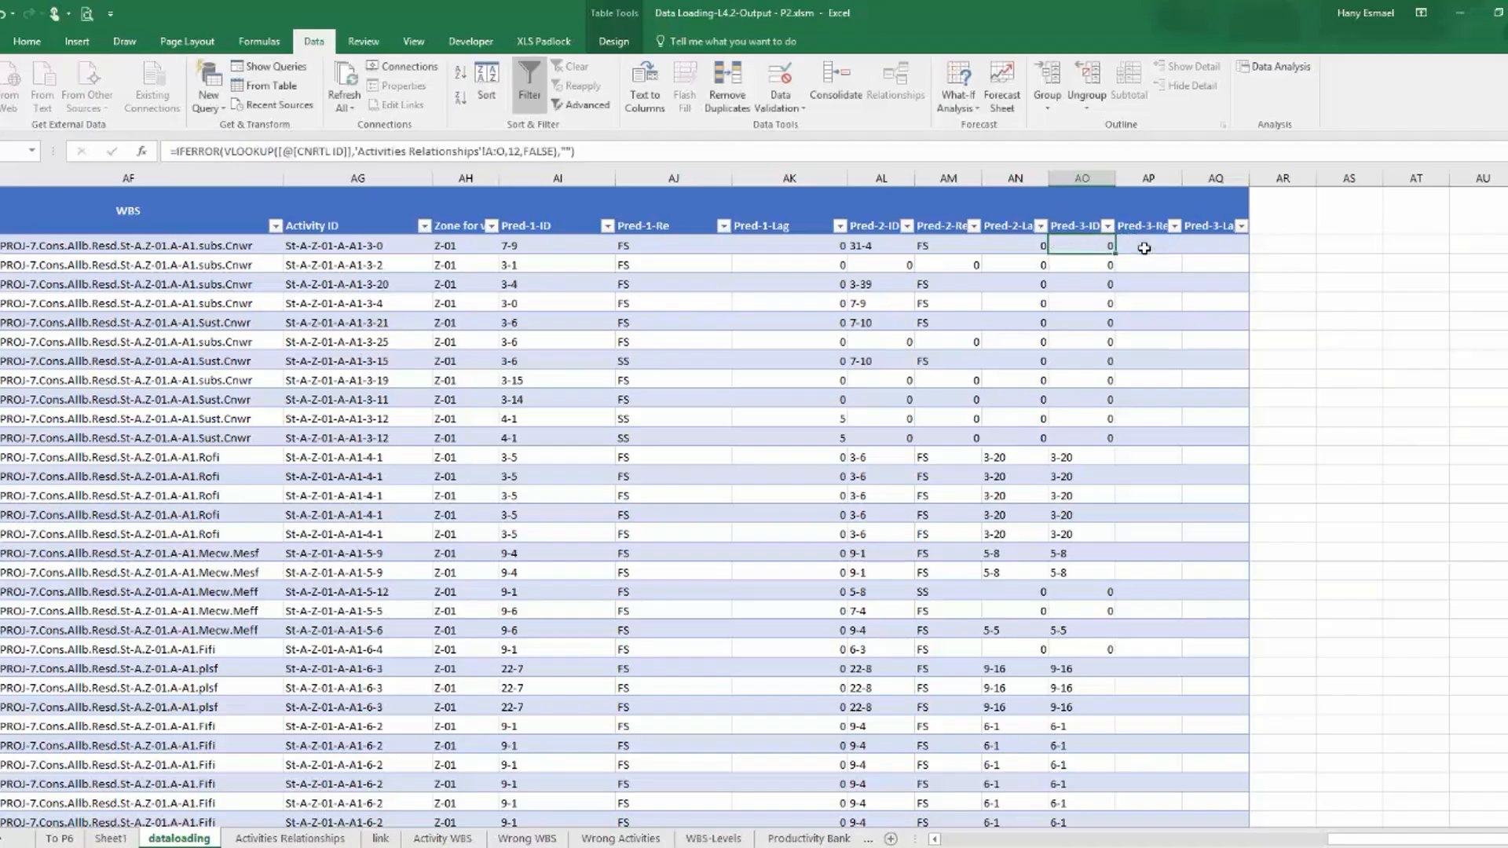
click(1144, 249)
click(987, 146)
key(ctrl+v)
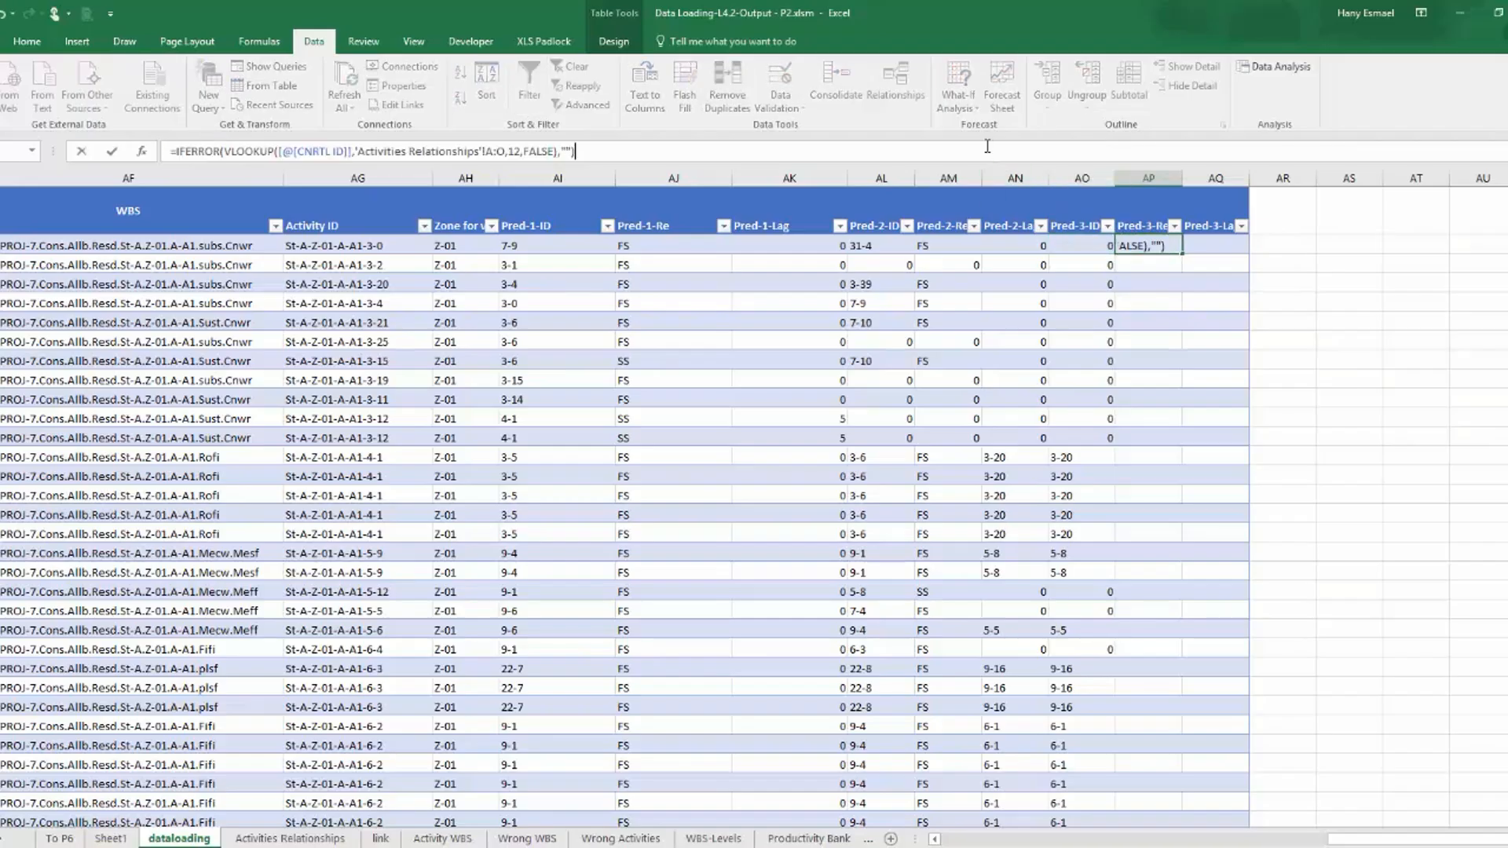
click(517, 154)
key(BackSpace)
text(4)
key(Return)
Paste the same lookup formula into the Pred-3-Lag column, with the column index set to 15.
click(1211, 247)
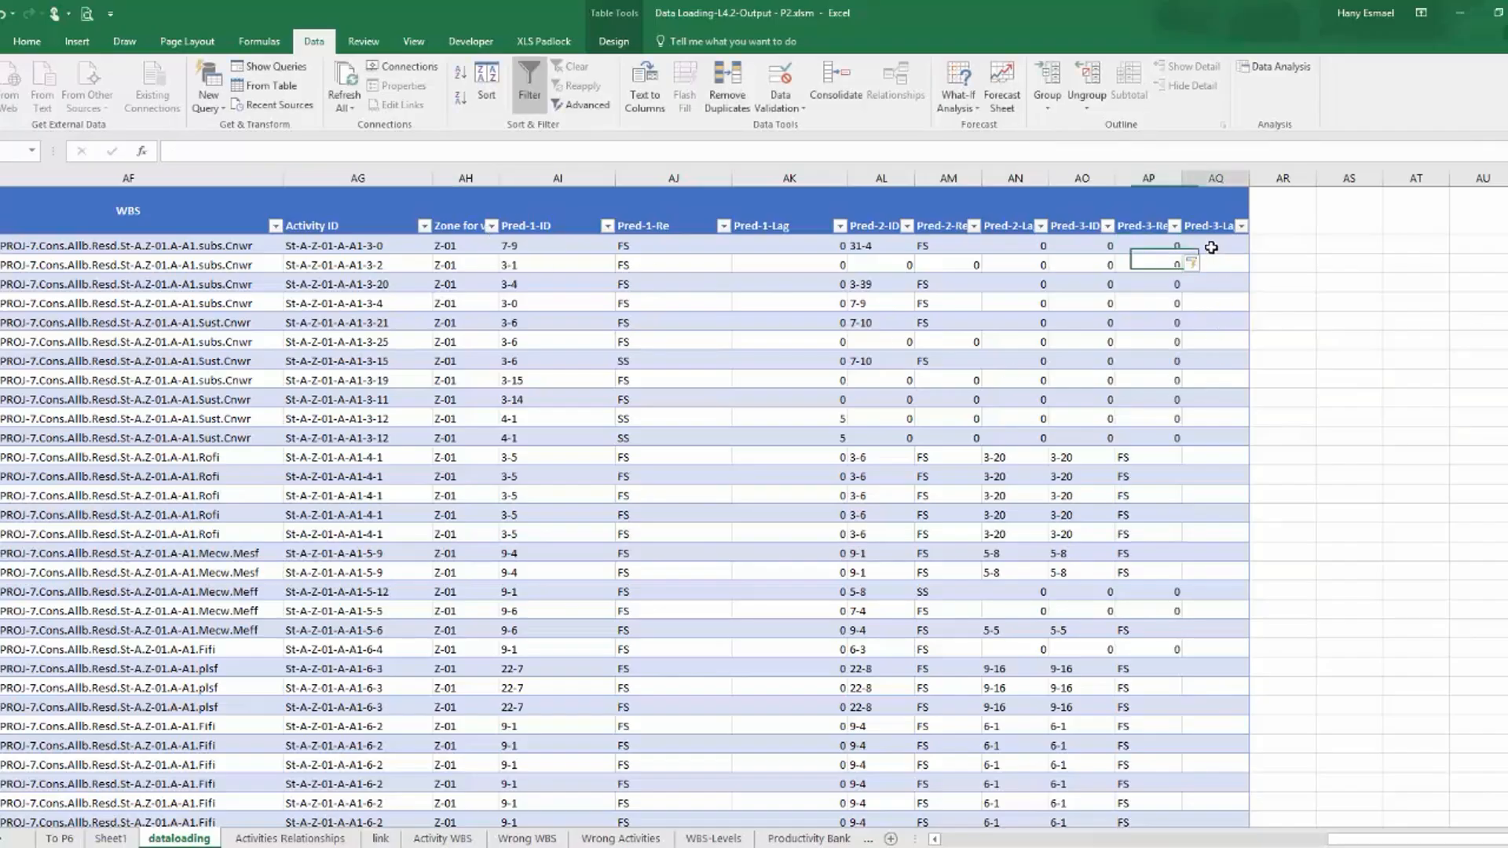
click(462, 151)
key(ctrl+v)
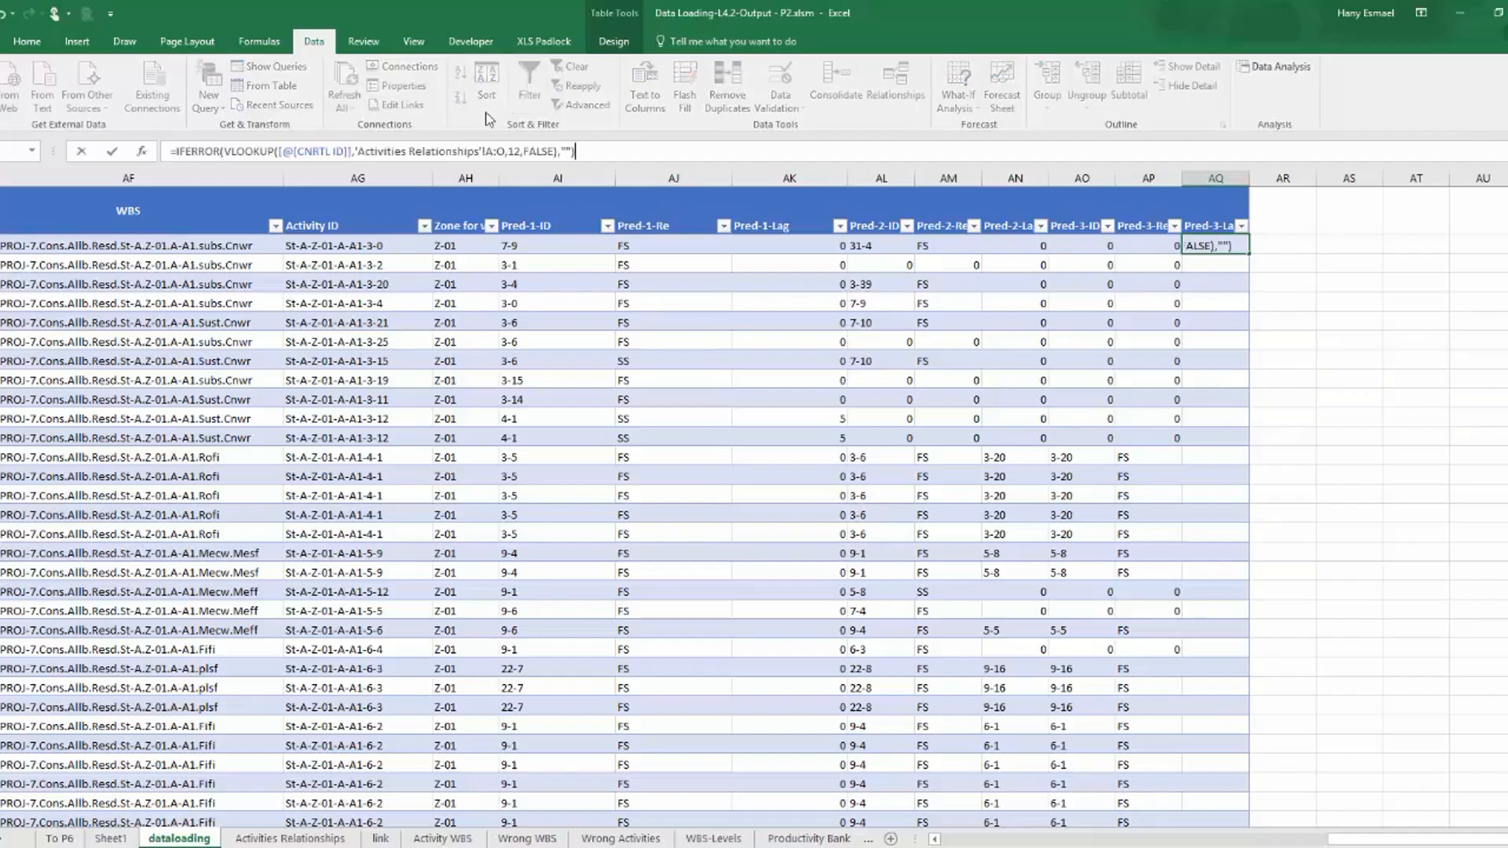
click(515, 150)
key(BackSpace)
text(5)
key(Return)
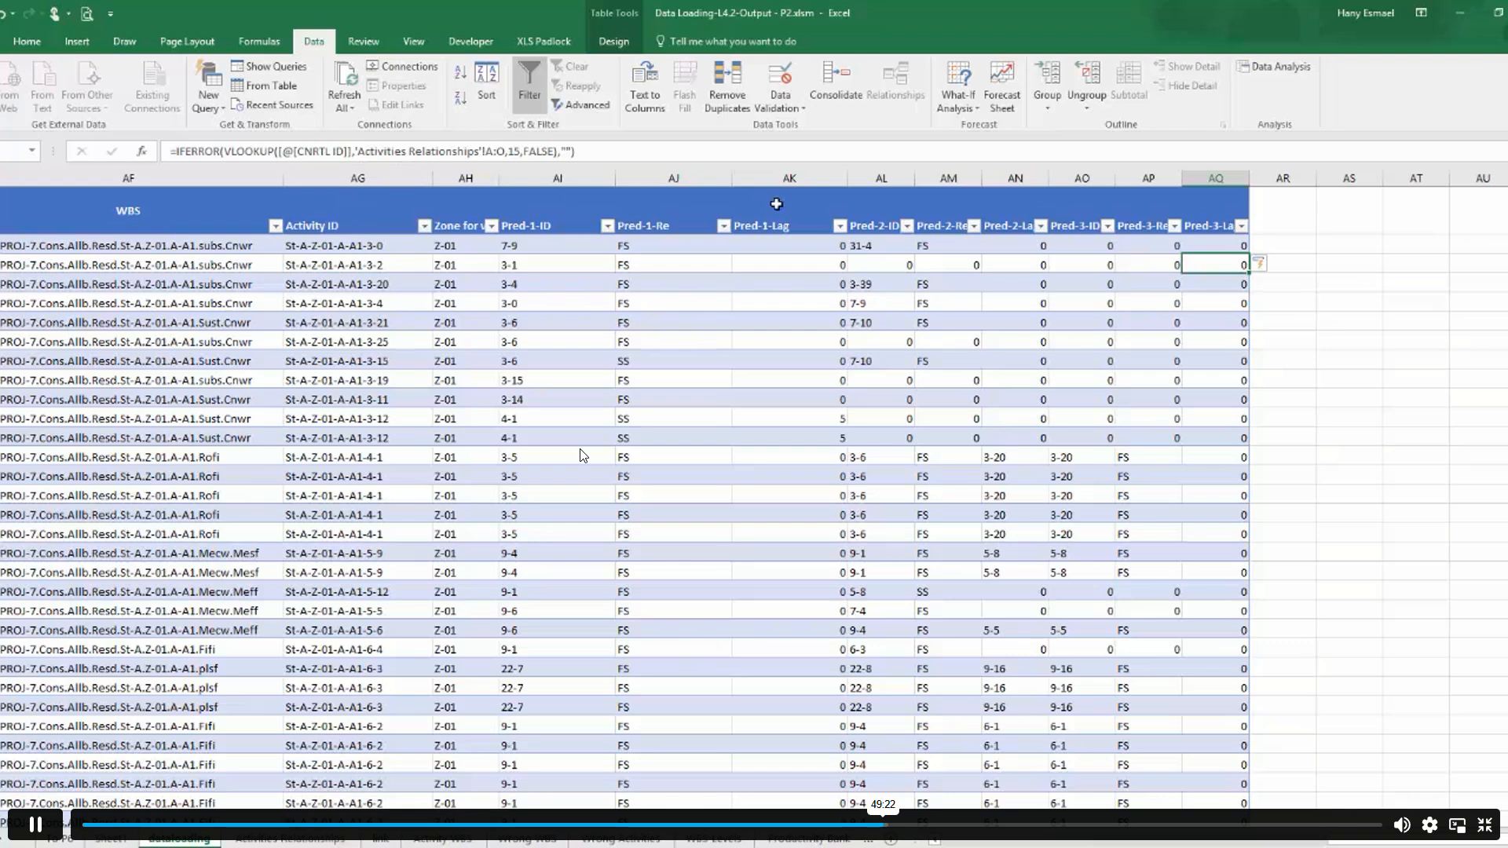
Narrow the Pred-1-Lag column and bring up the Activity ID formula in the first data row.
click(806, 177)
drag(844, 177, 795, 178)
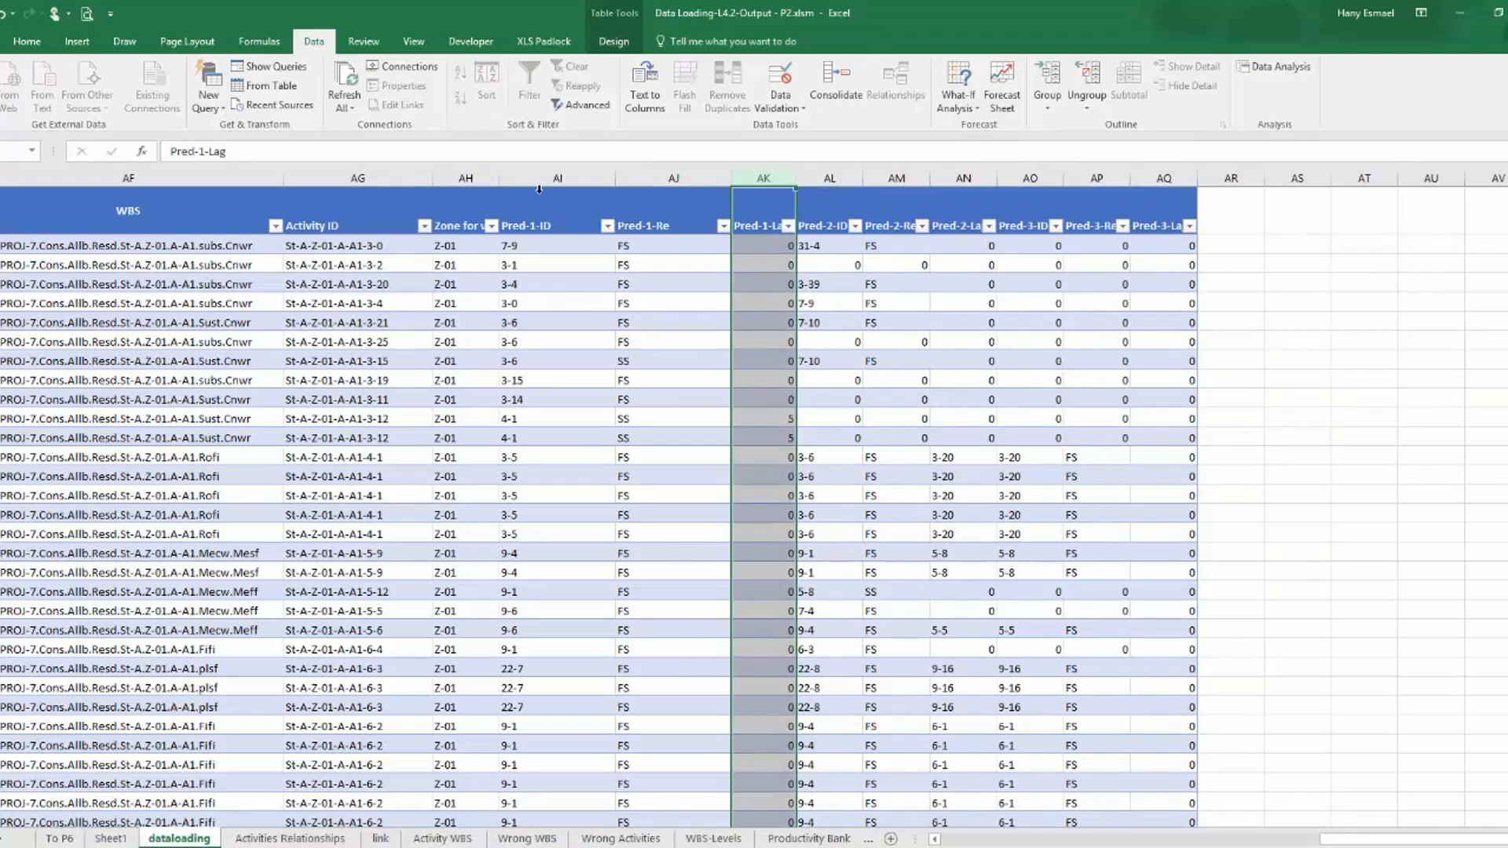
drag(558, 178, 689, 182)
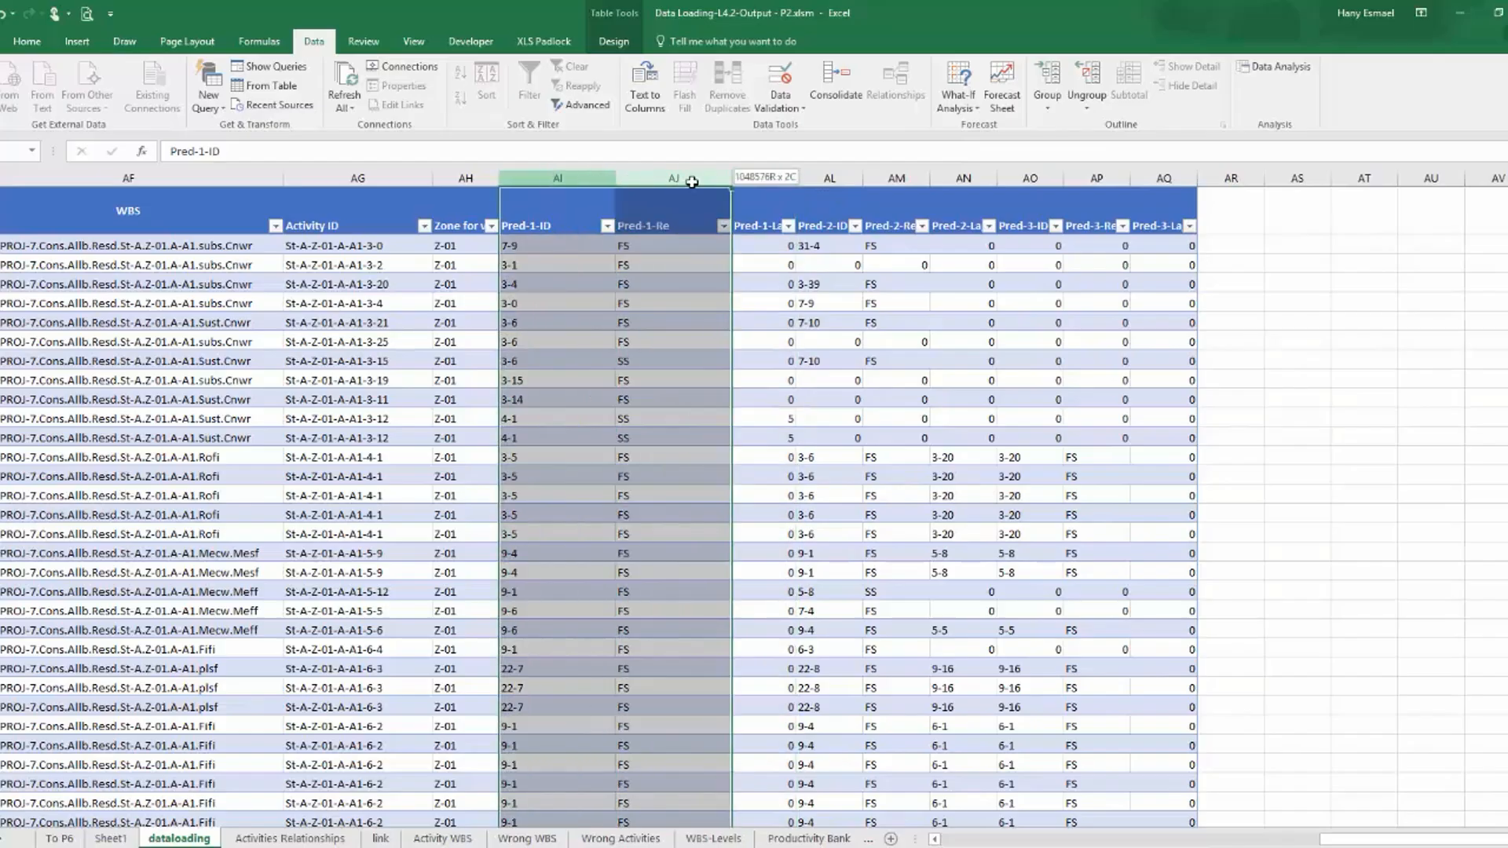
click(574, 222)
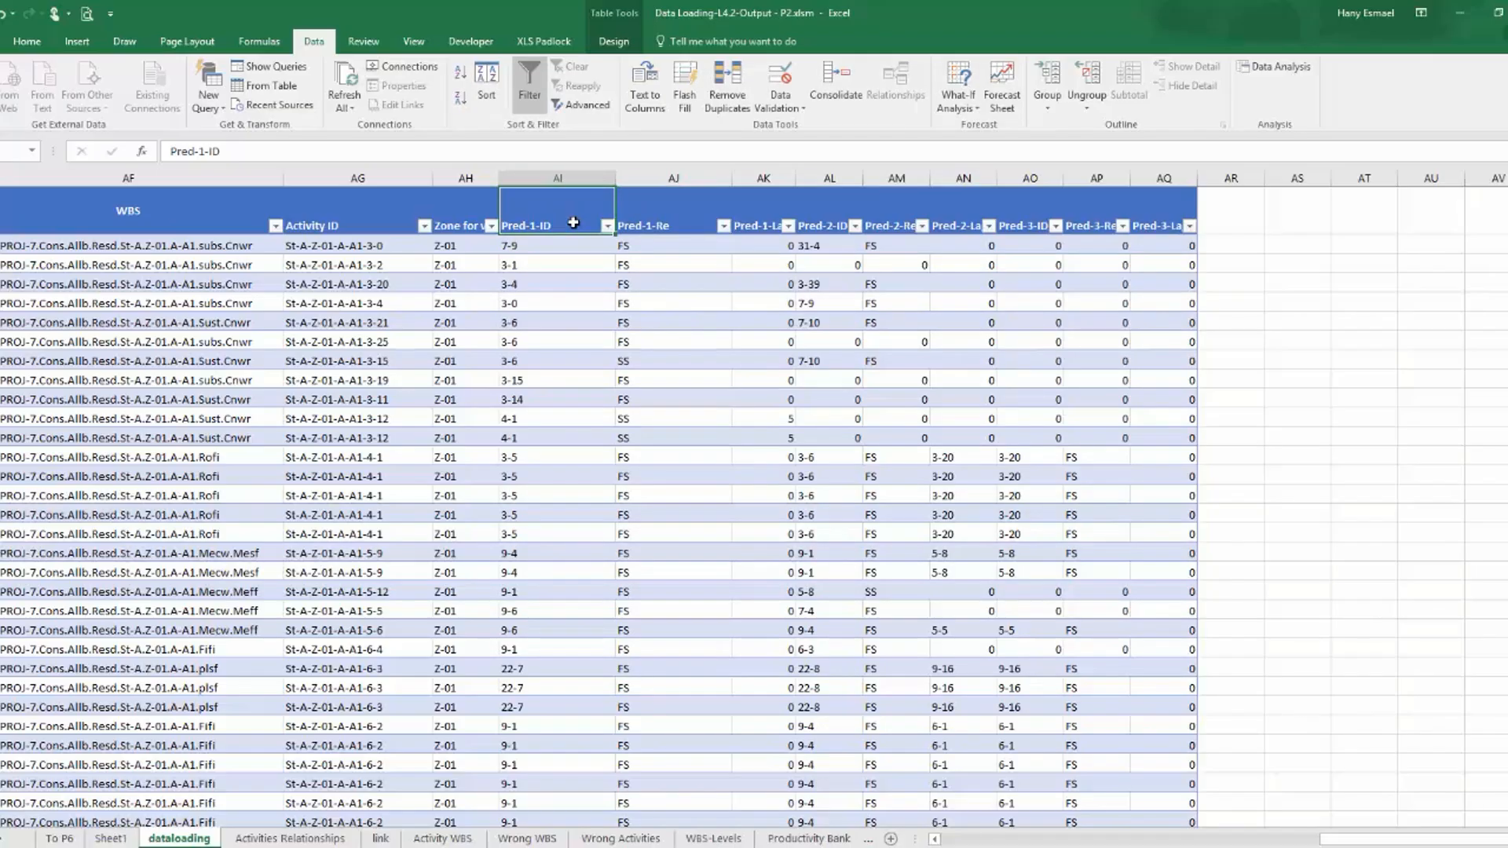
click(386, 248)
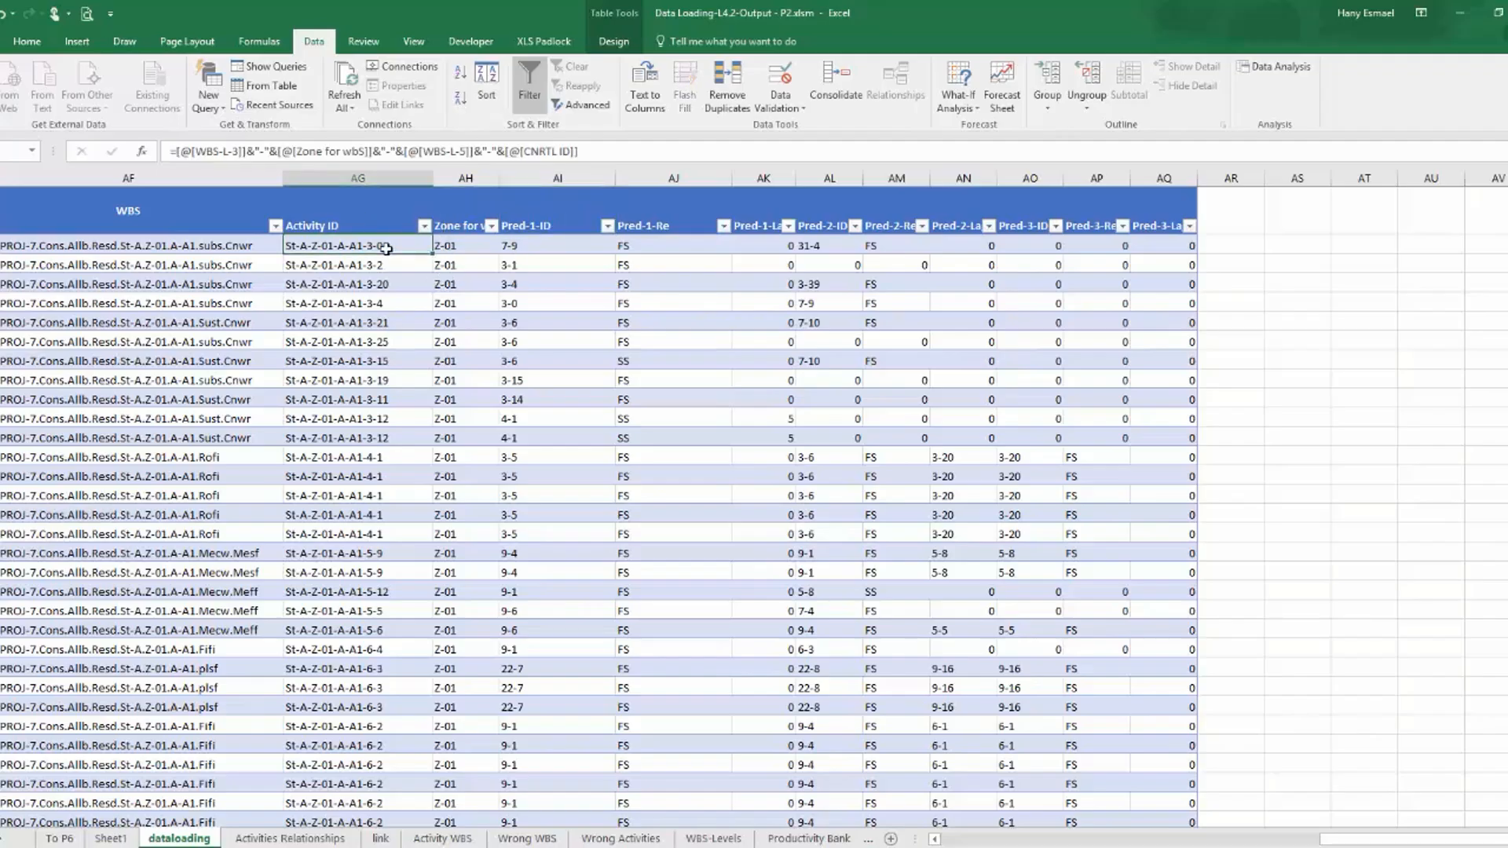
Add a new table column in AR after Pred-3-Lag with the header Pred-Activity ID-1.
click(1232, 209)
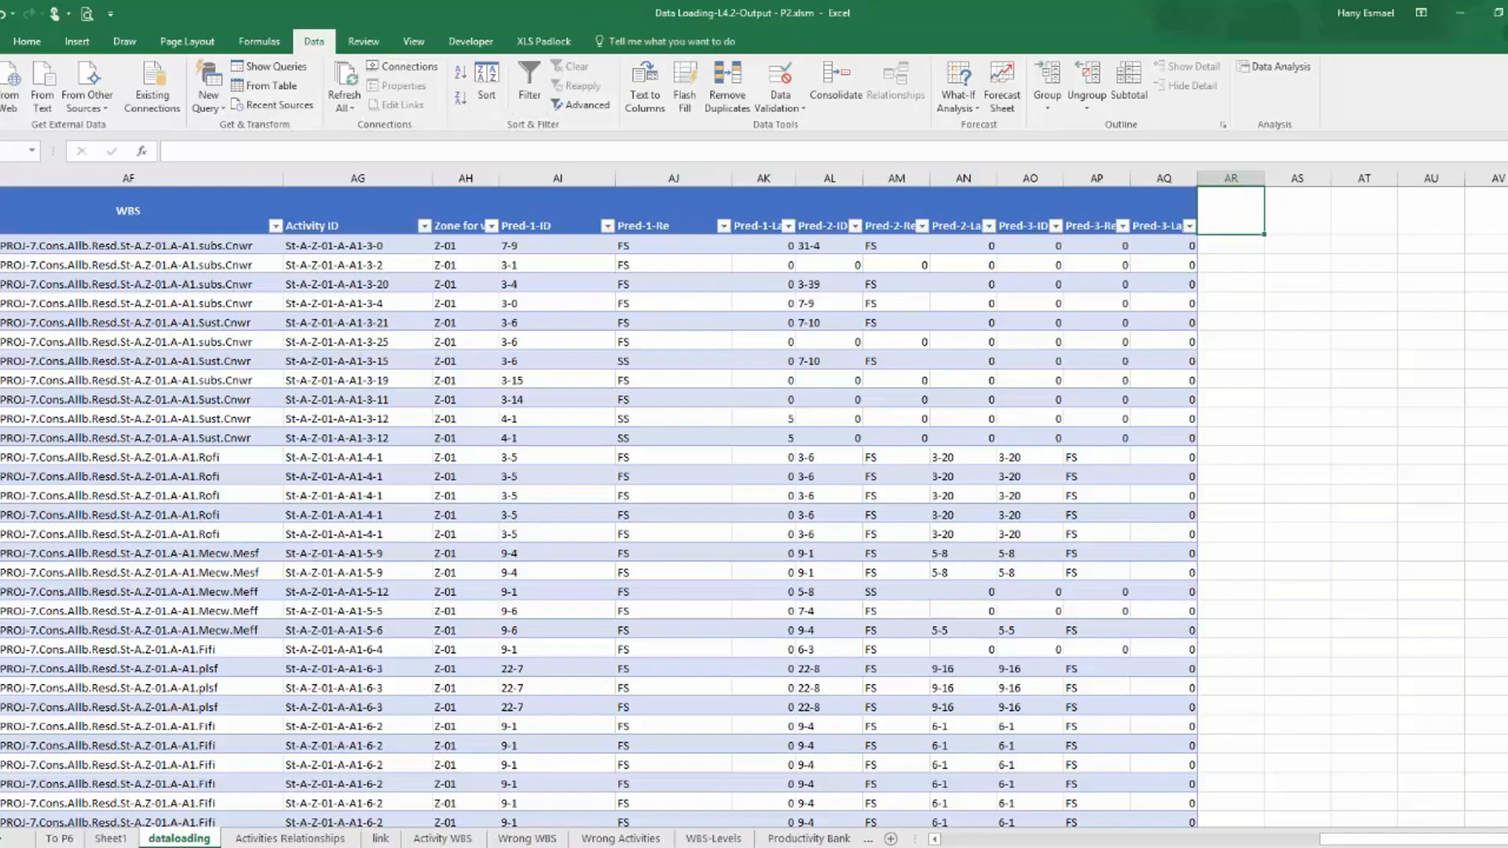
text(Pred)
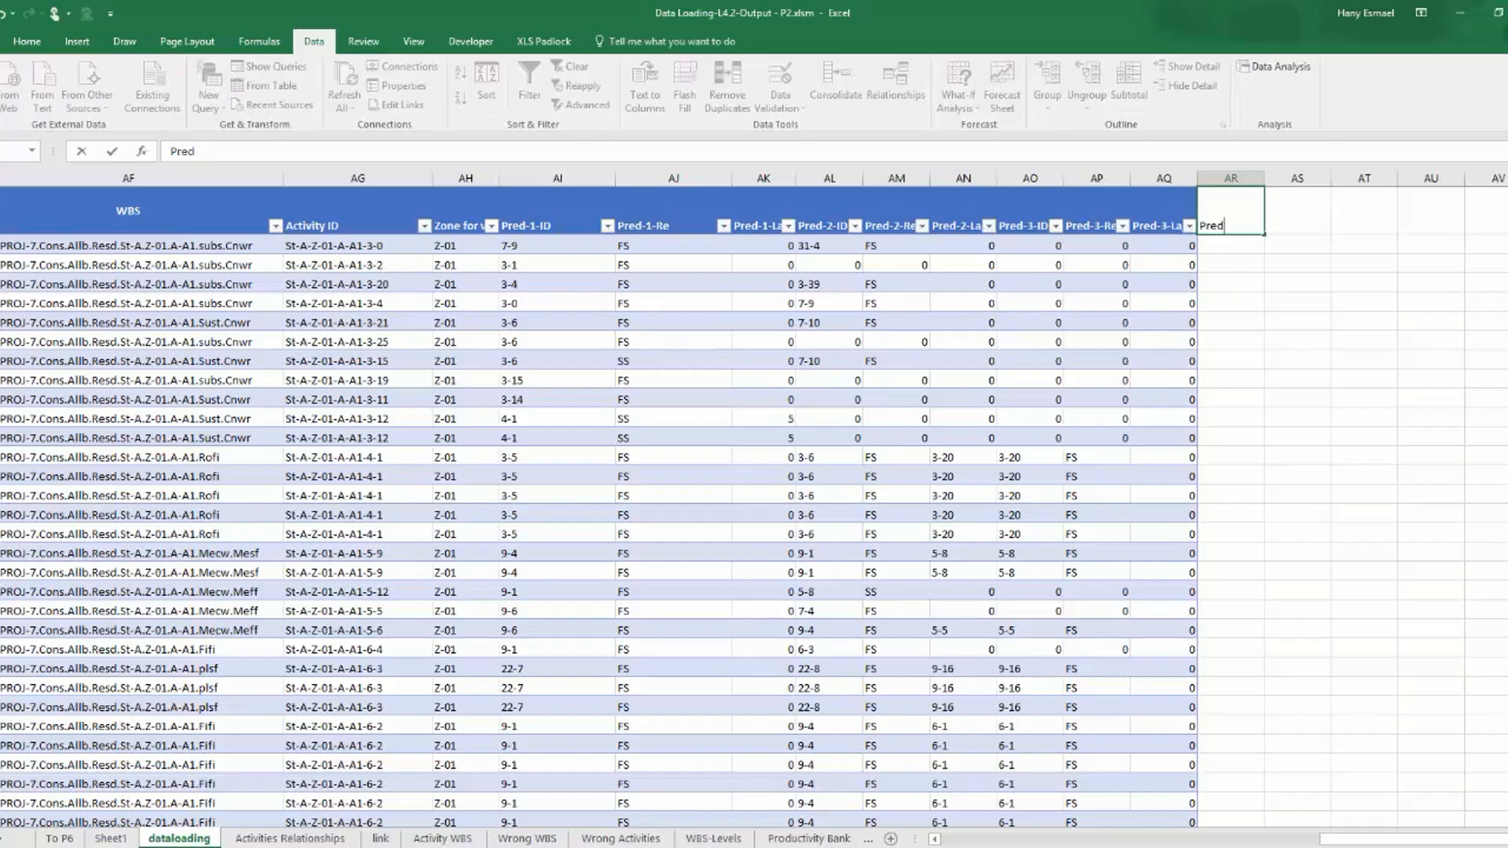
text(-Activity ID-1)
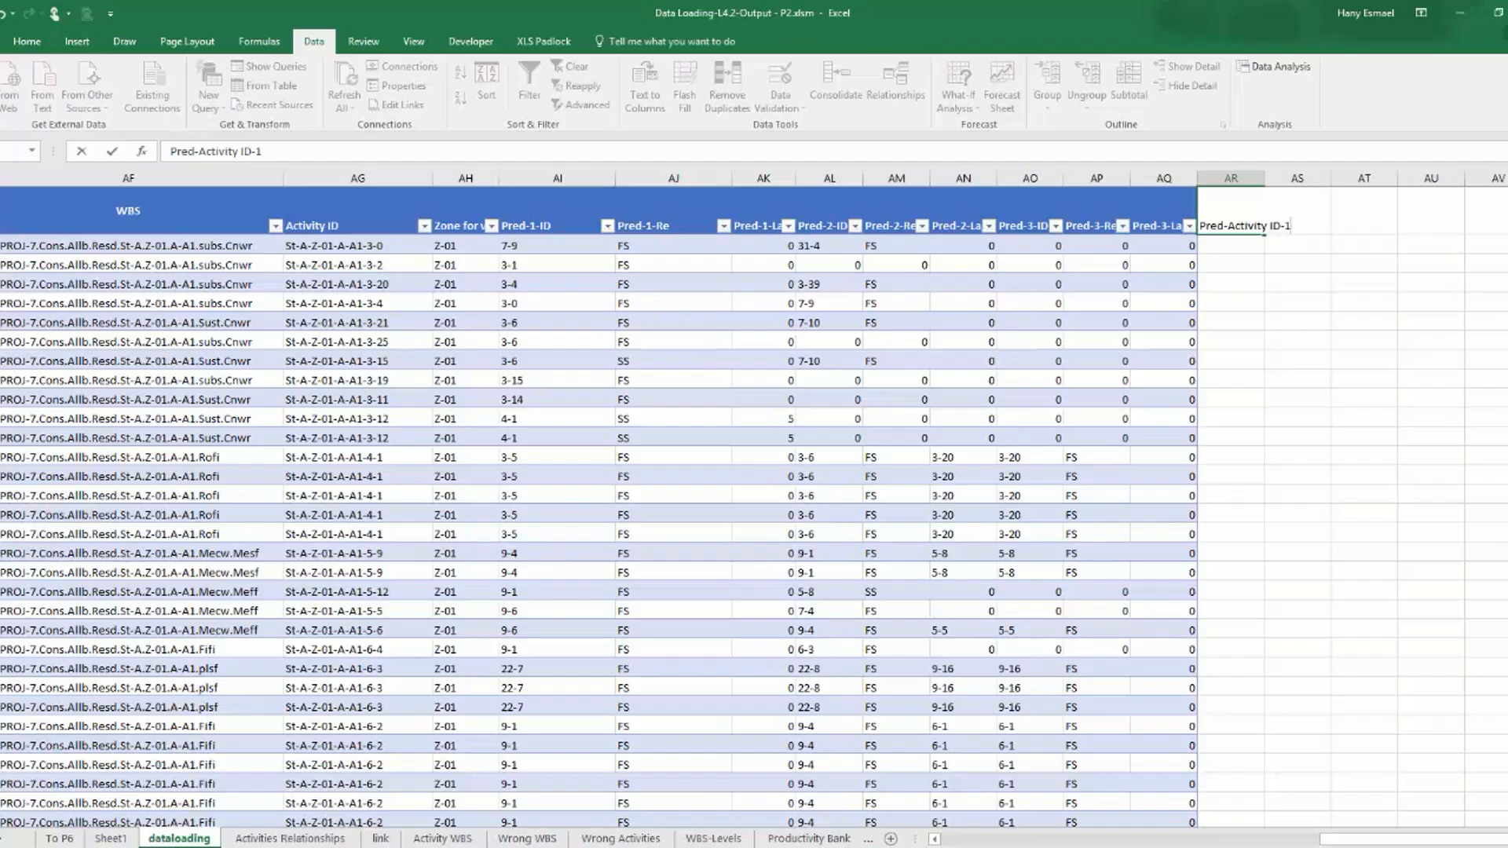
key(Return)
key(Return)
Turn on text wrapping for the Pred-Activity ID-1 header and fill it across into columns AS and AT.
click(1234, 226)
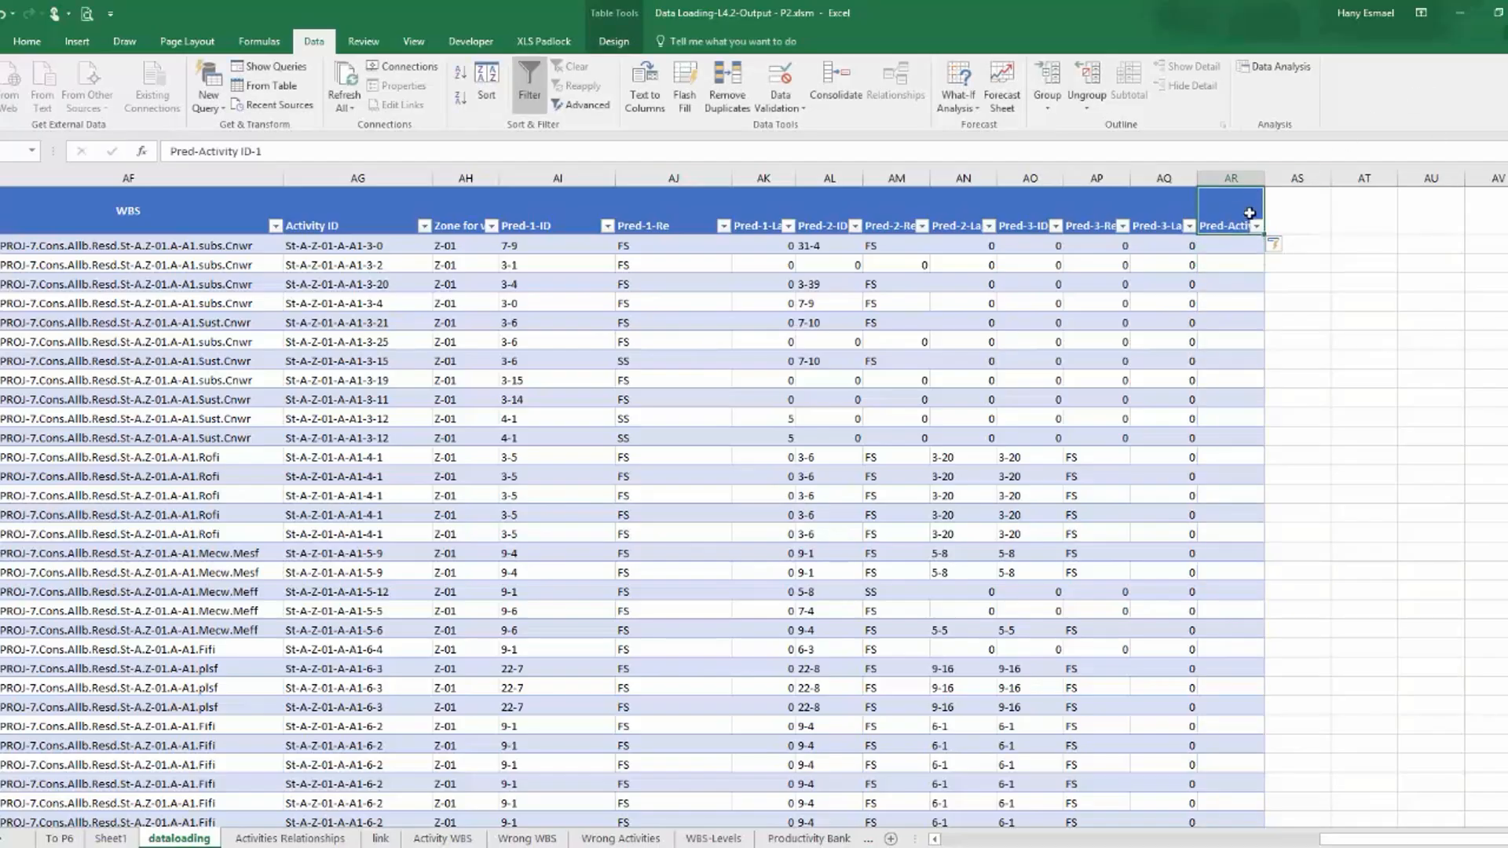
right_click(1243, 212)
click(1304, 556)
click(1196, 386)
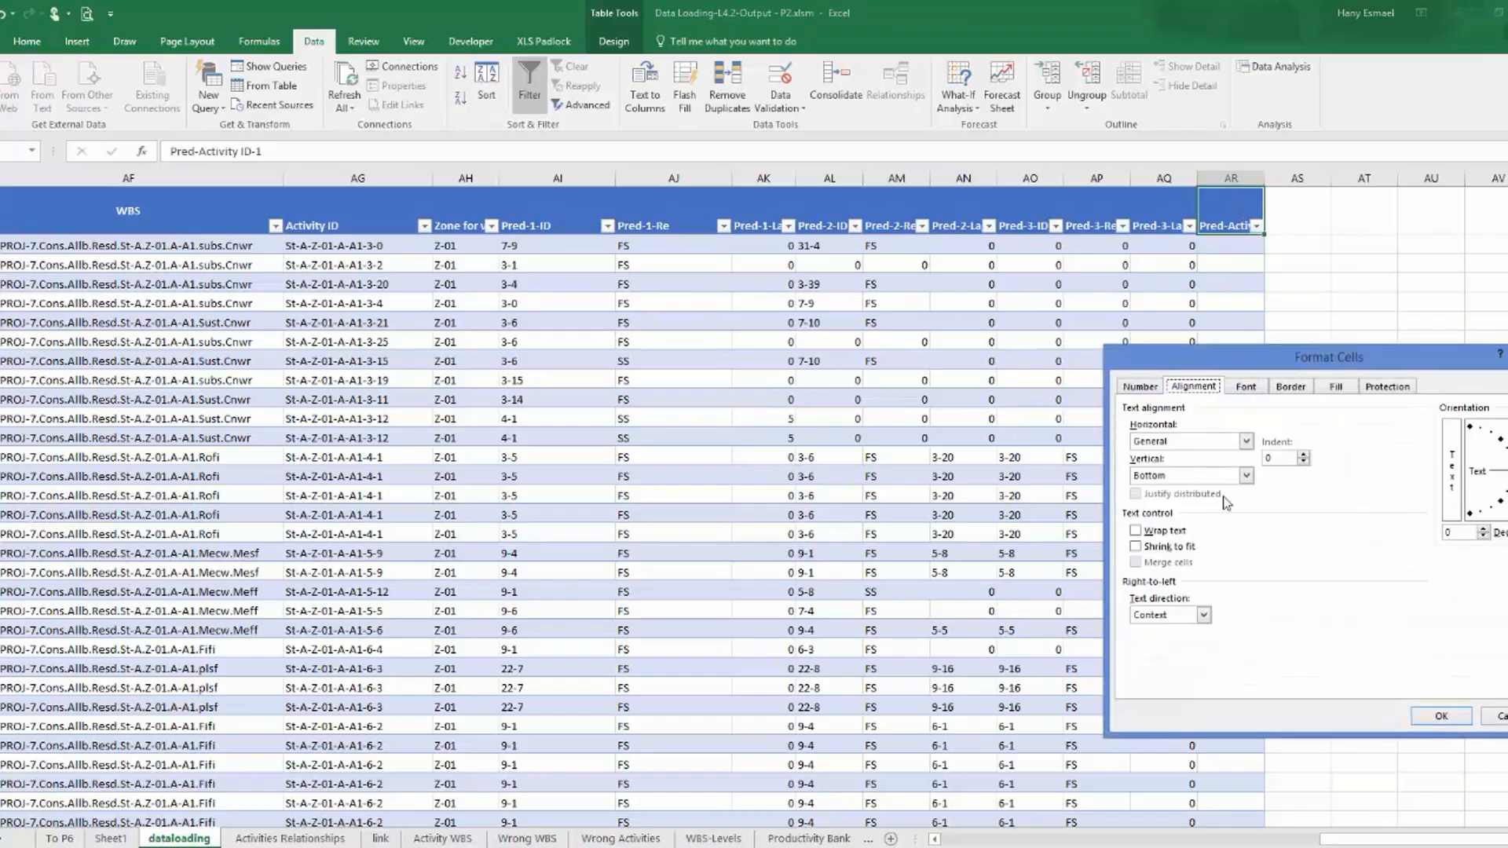
click(1165, 533)
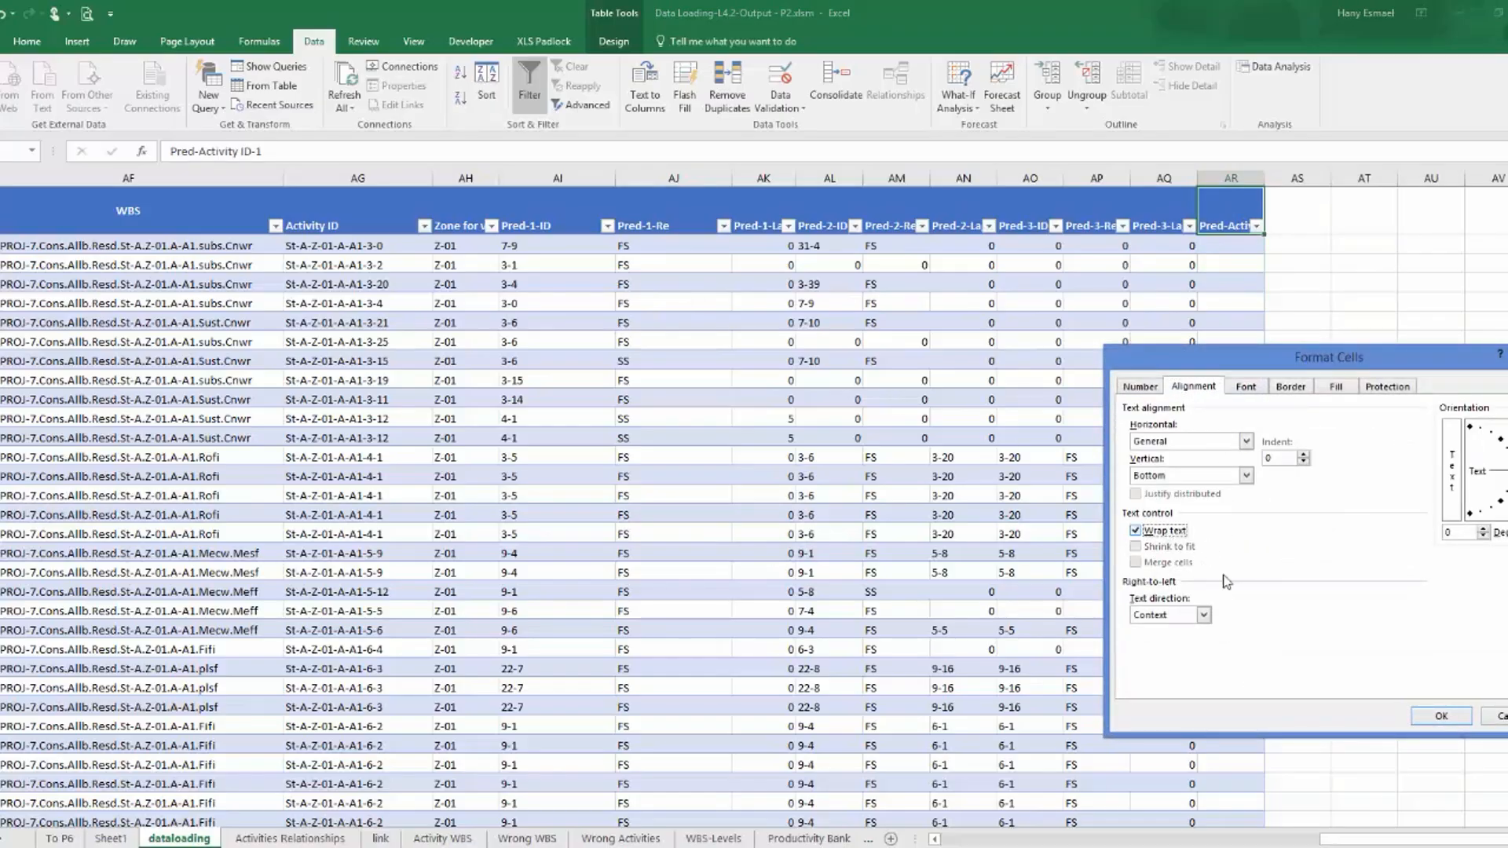
click(1441, 715)
drag(1266, 237, 1392, 236)
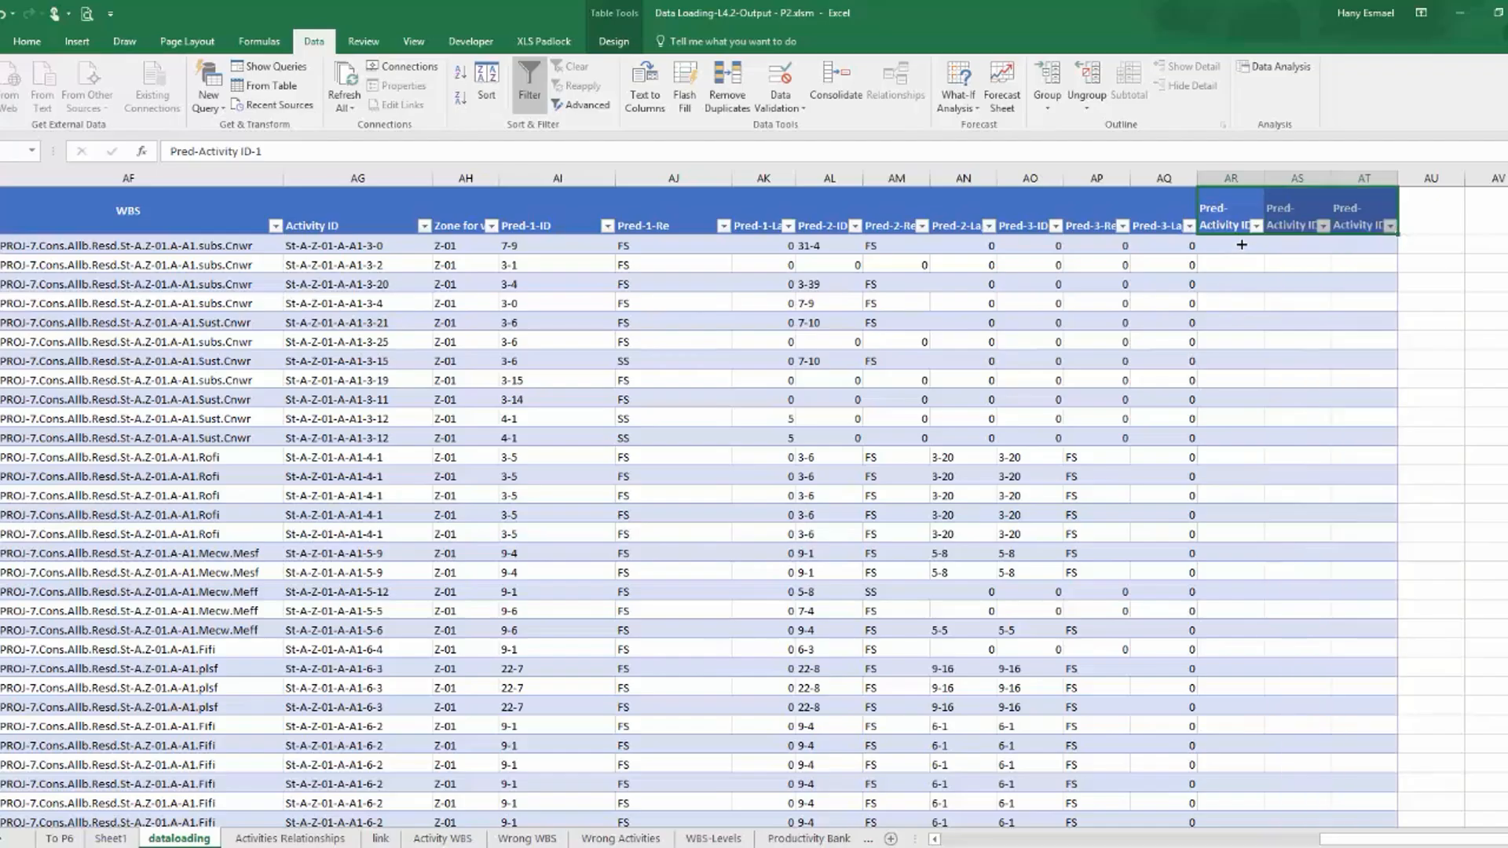
Enter =IF([@[Pred-1-ID]]>0,,) in the Pred-Activity ID-1 column, leaving both result arguments empty.
click(1241, 246)
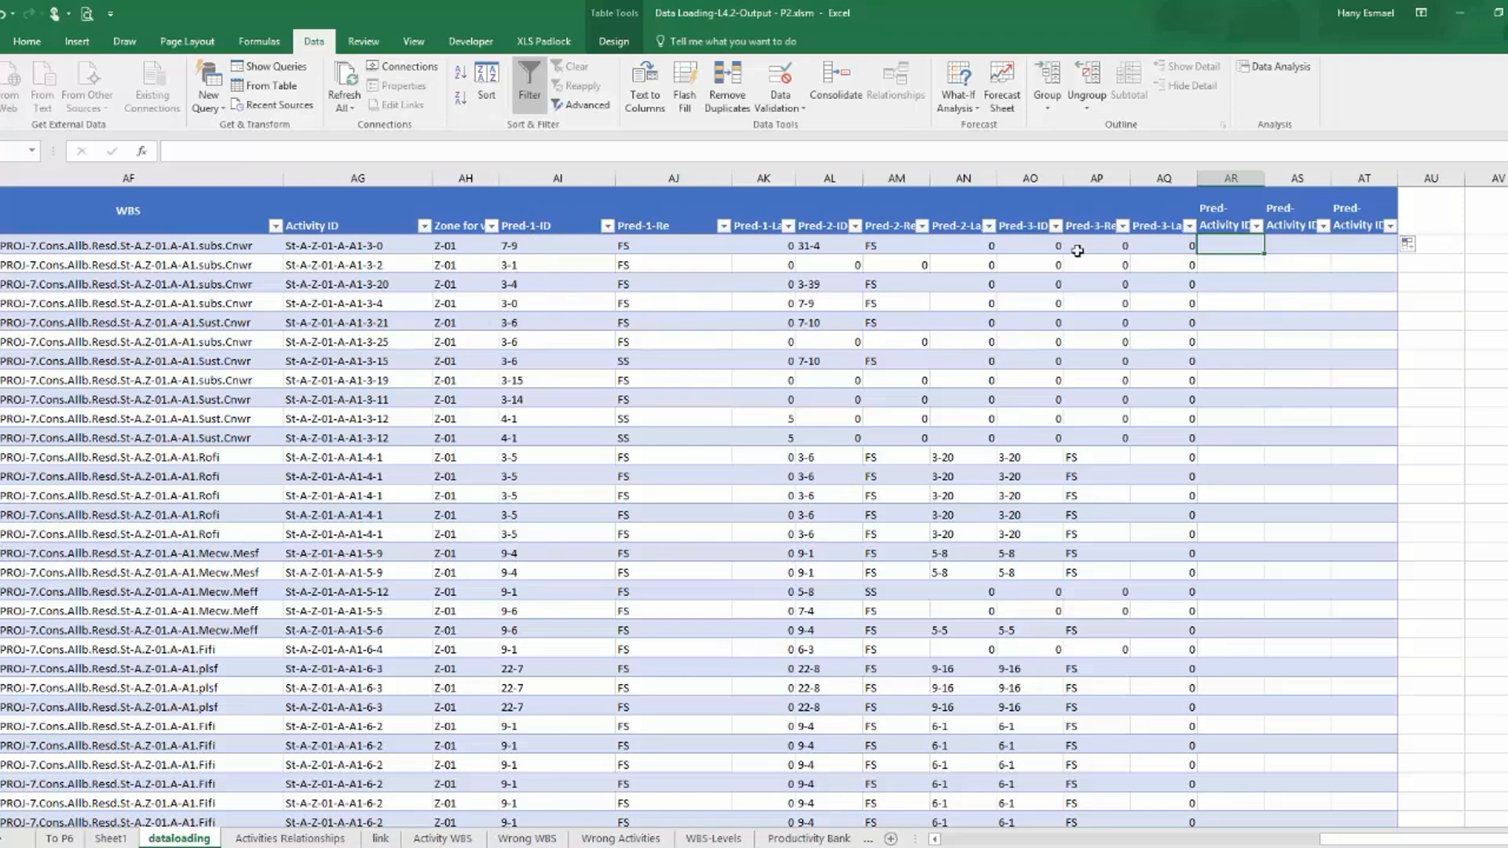
text(=)
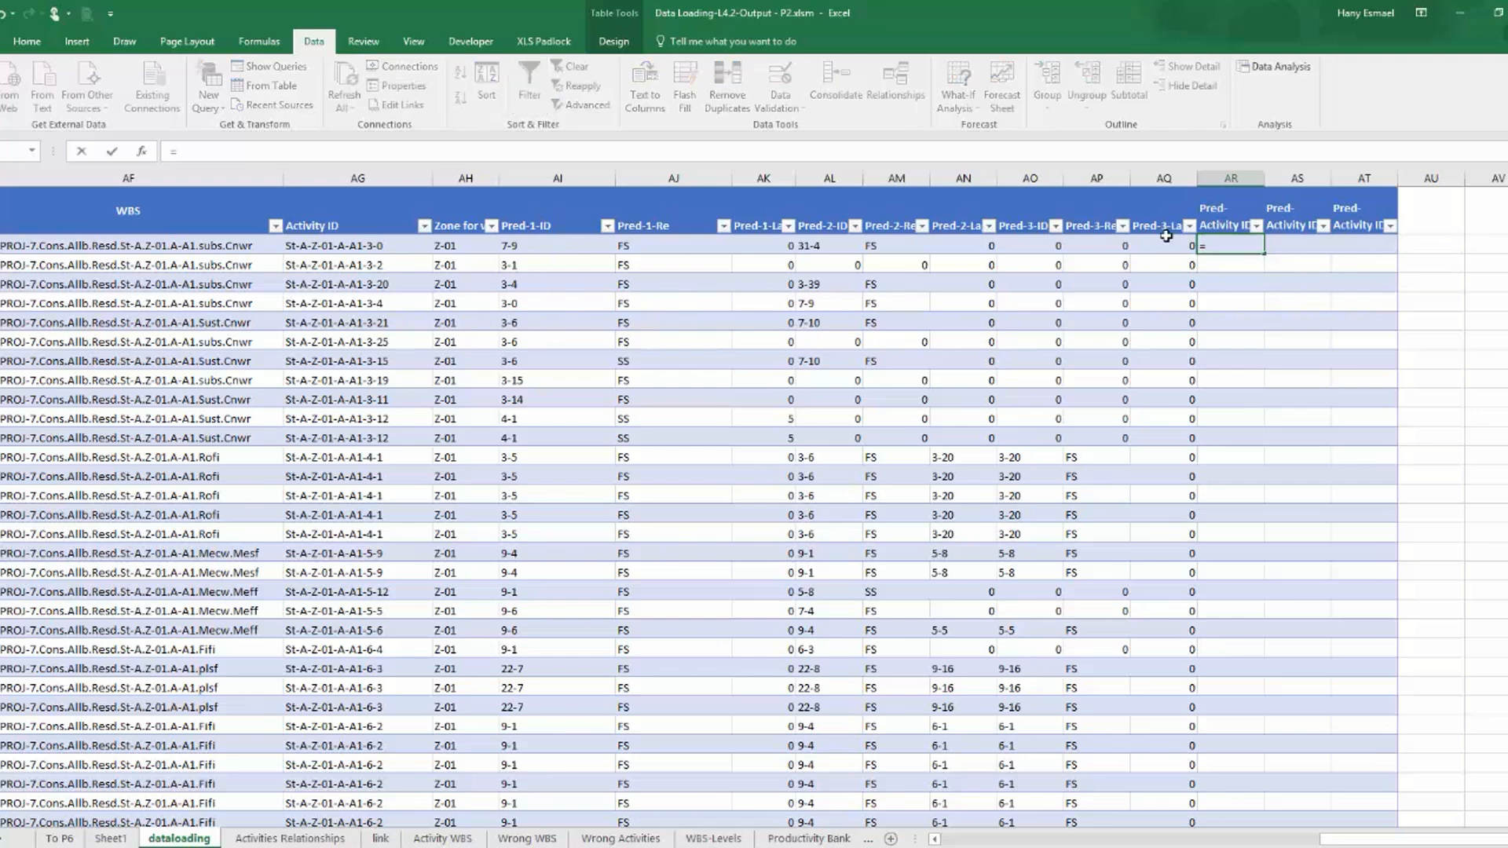
text(if)
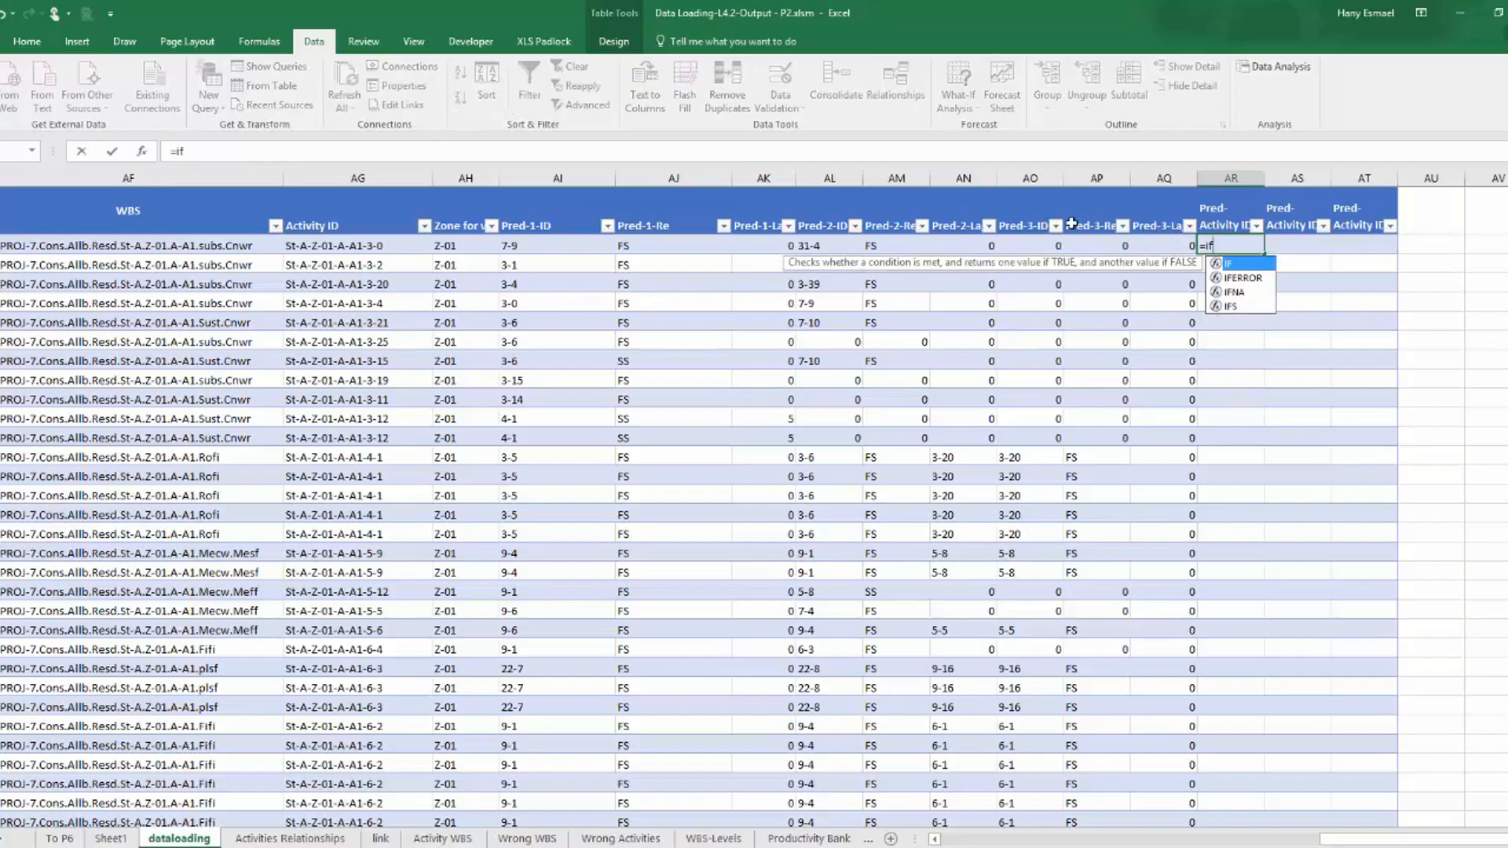
click(567, 247)
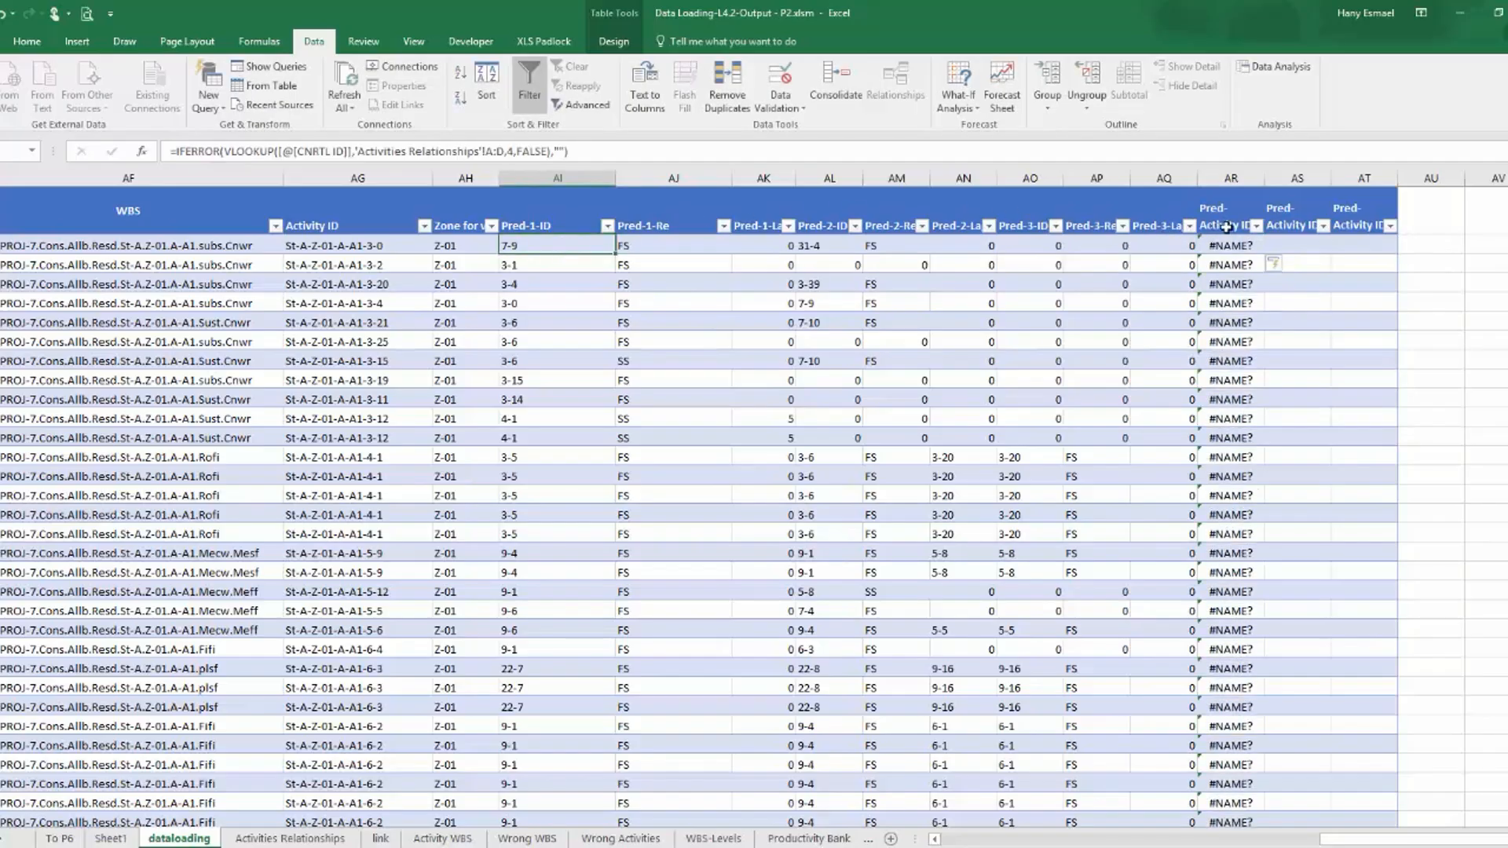
click(1214, 245)
click(356, 144)
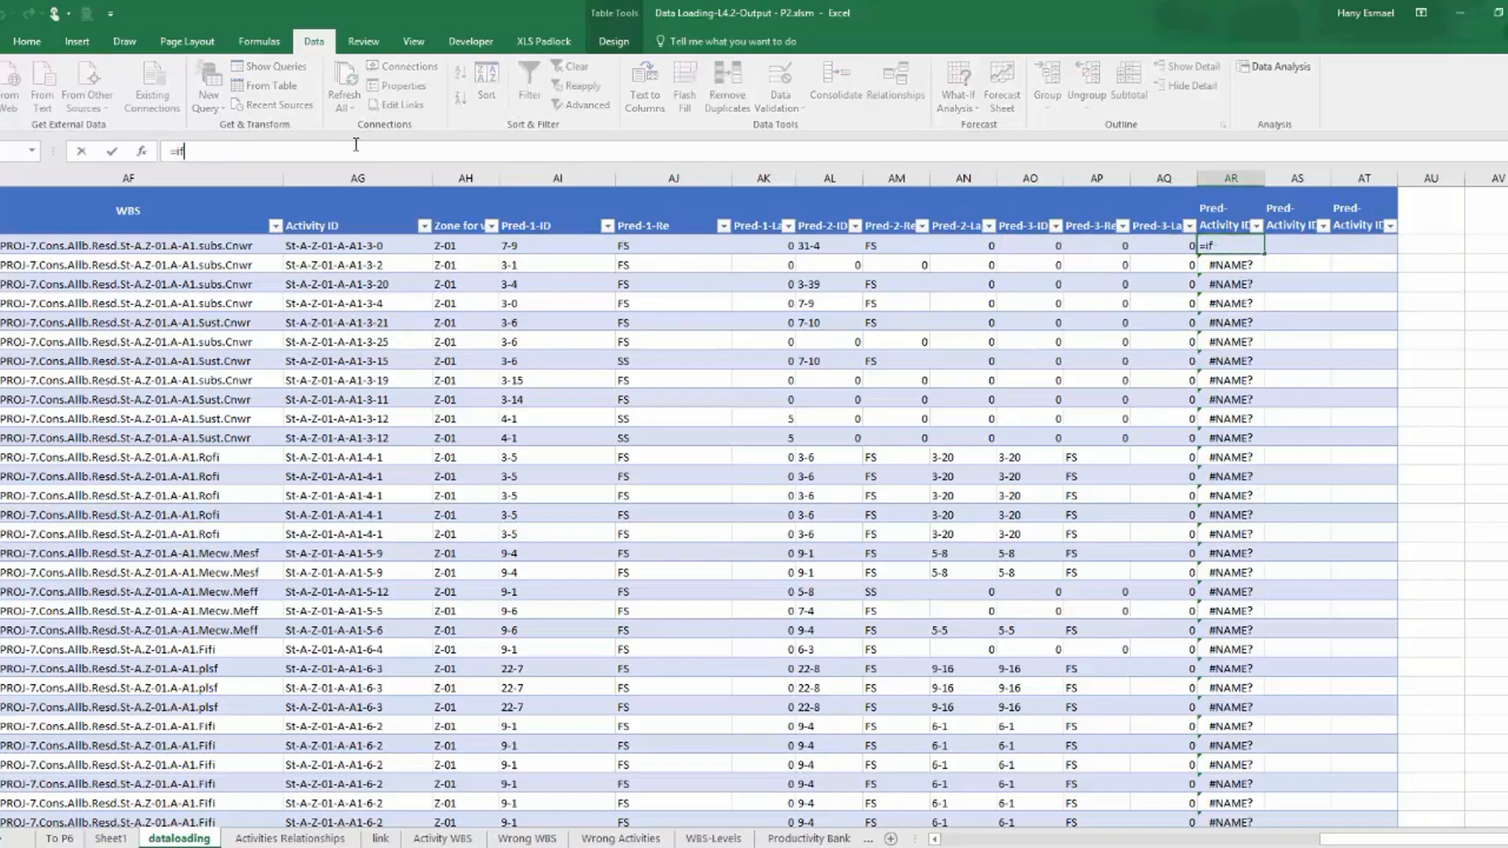
text(()
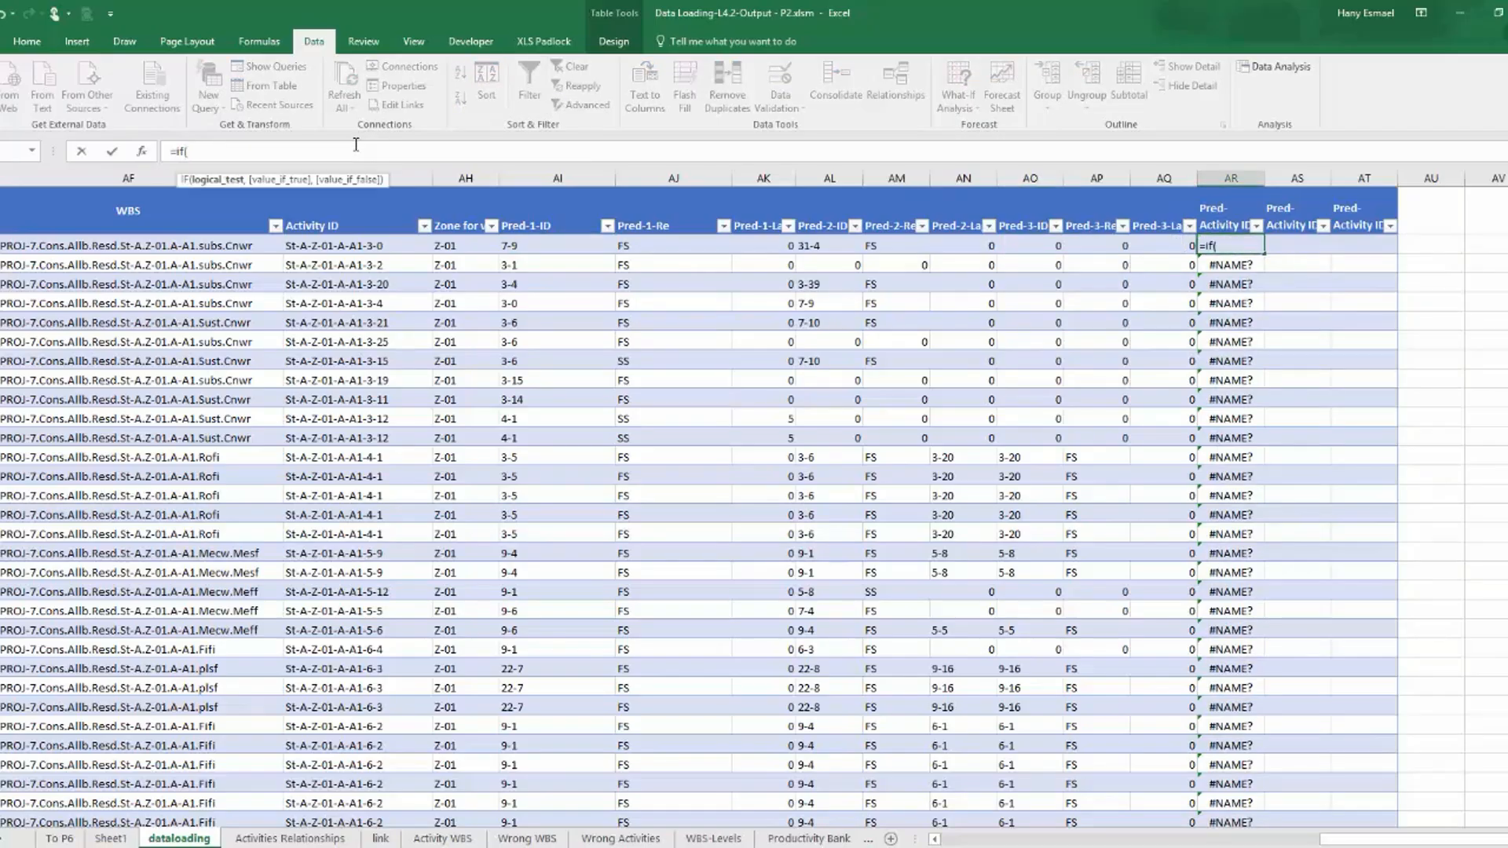
click(519, 246)
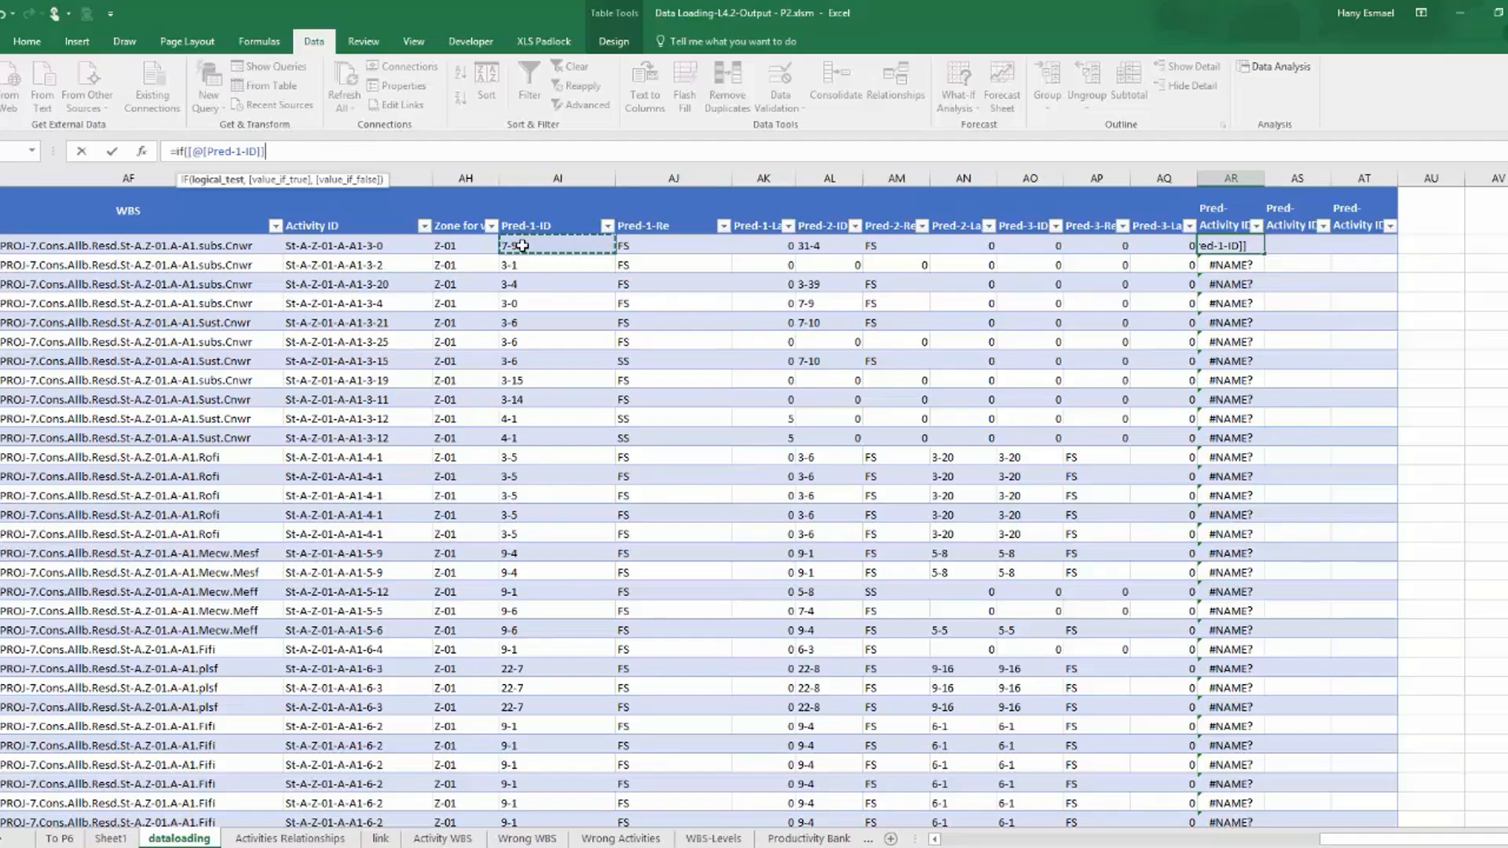
text(>0,,)
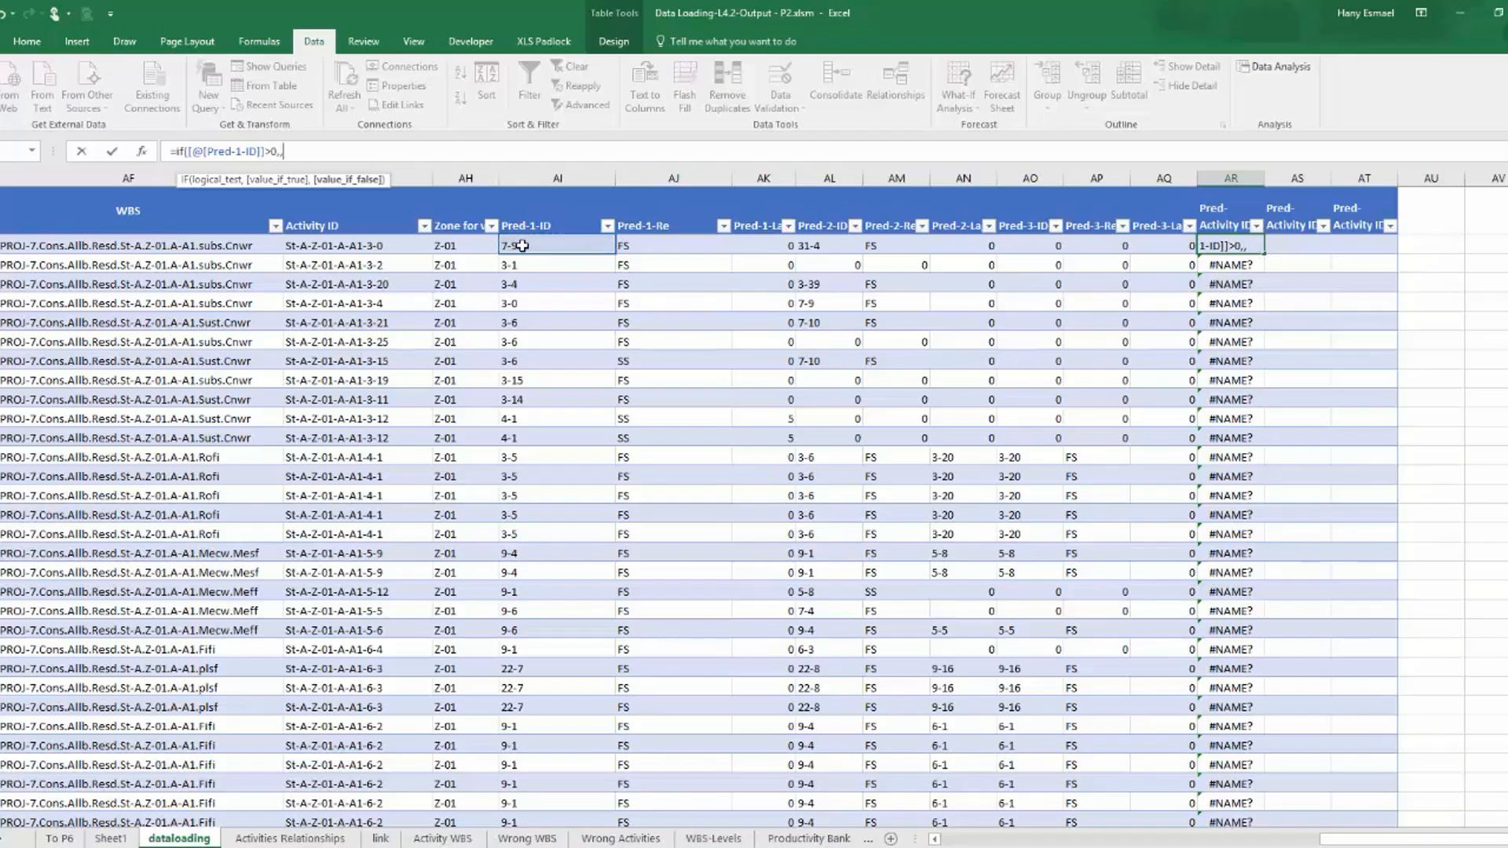
text())
key(Return)
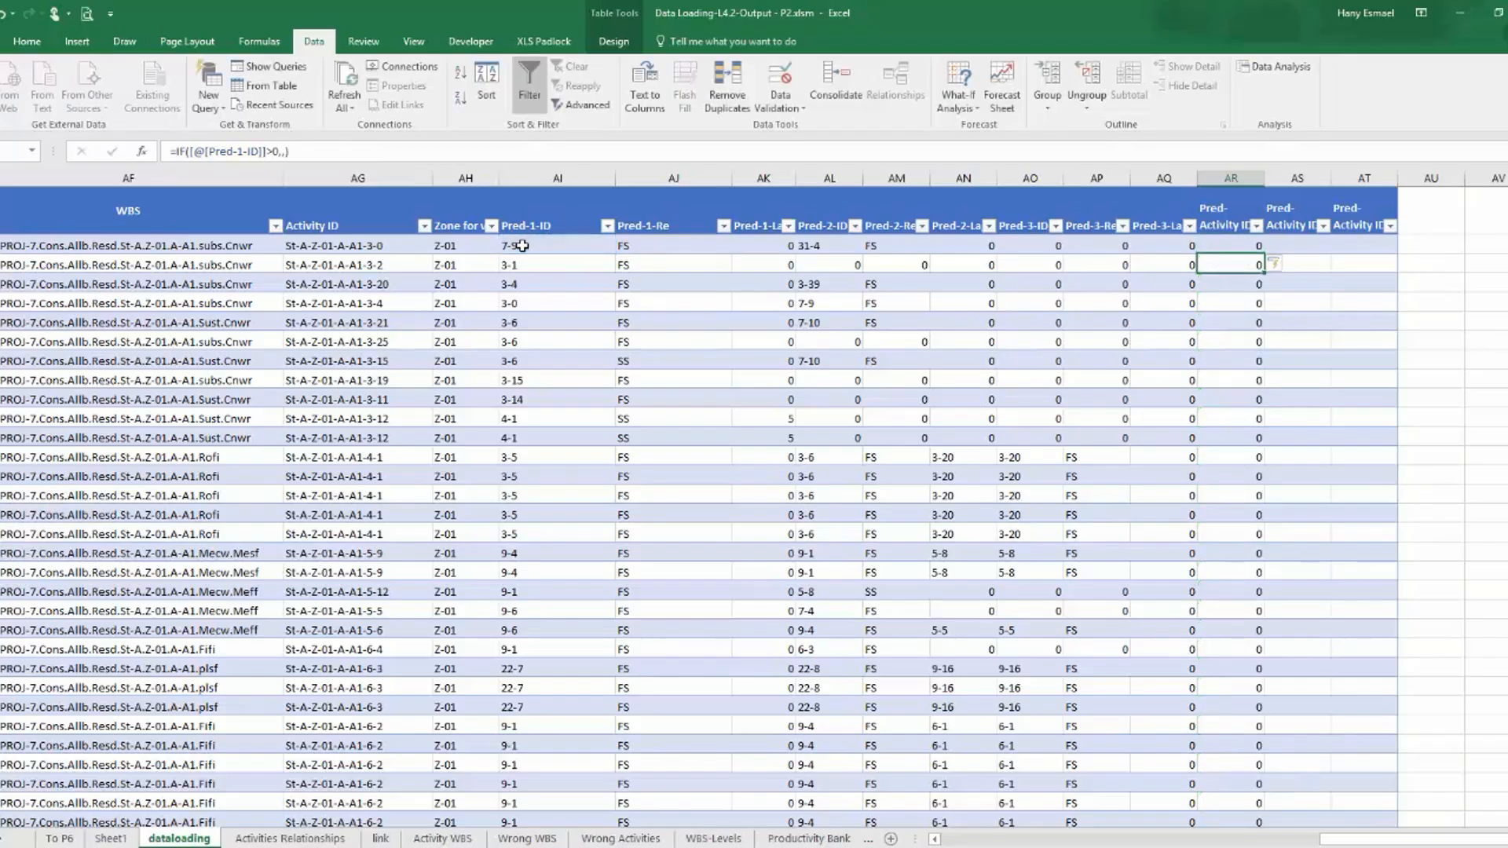
Copy the whole Activity ID formula text from the first data row without changing that cell.
click(380, 248)
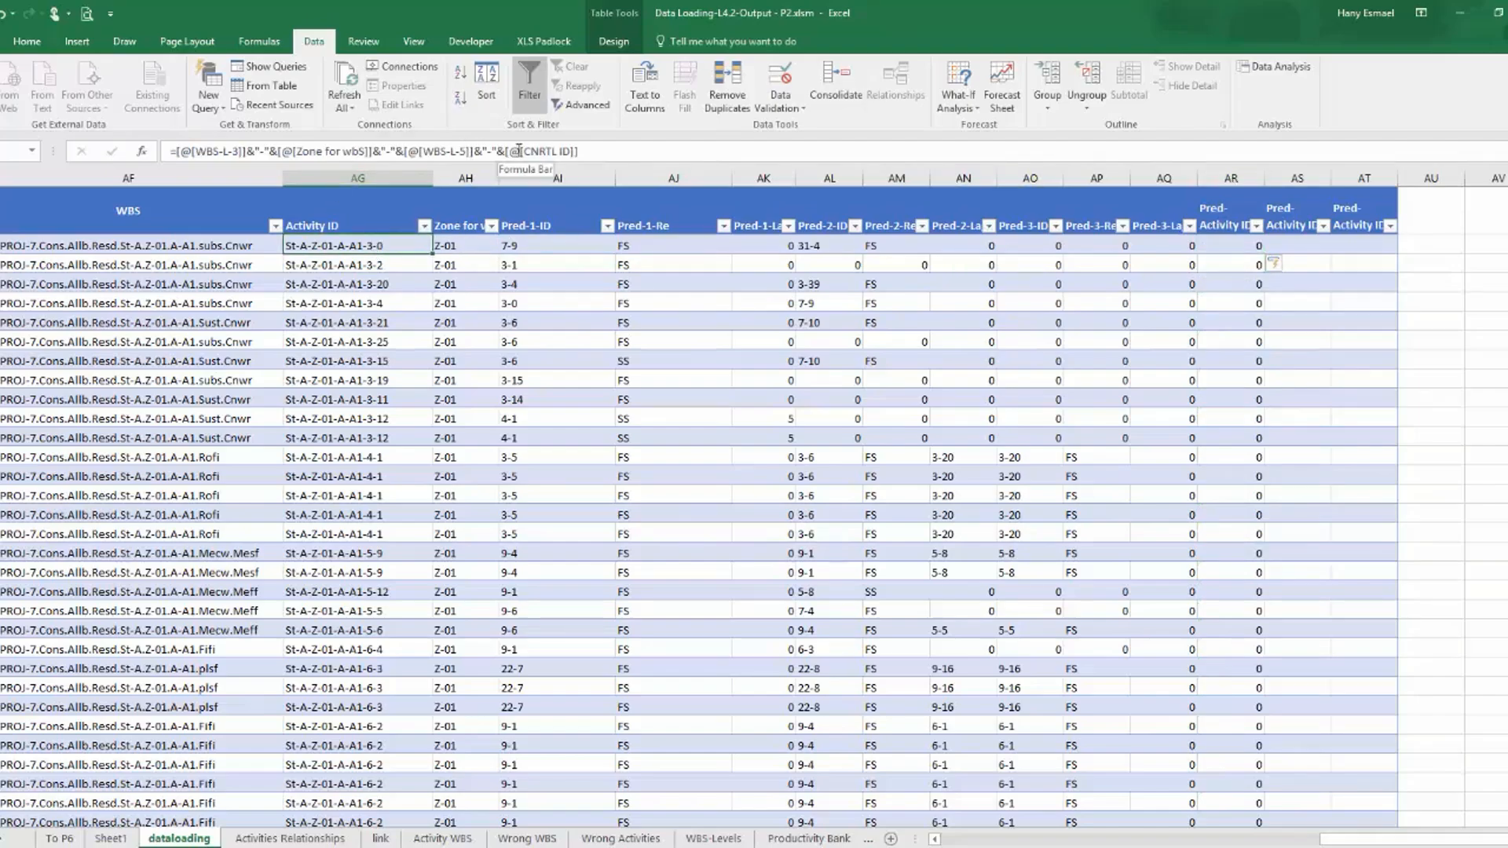
click(675, 150)
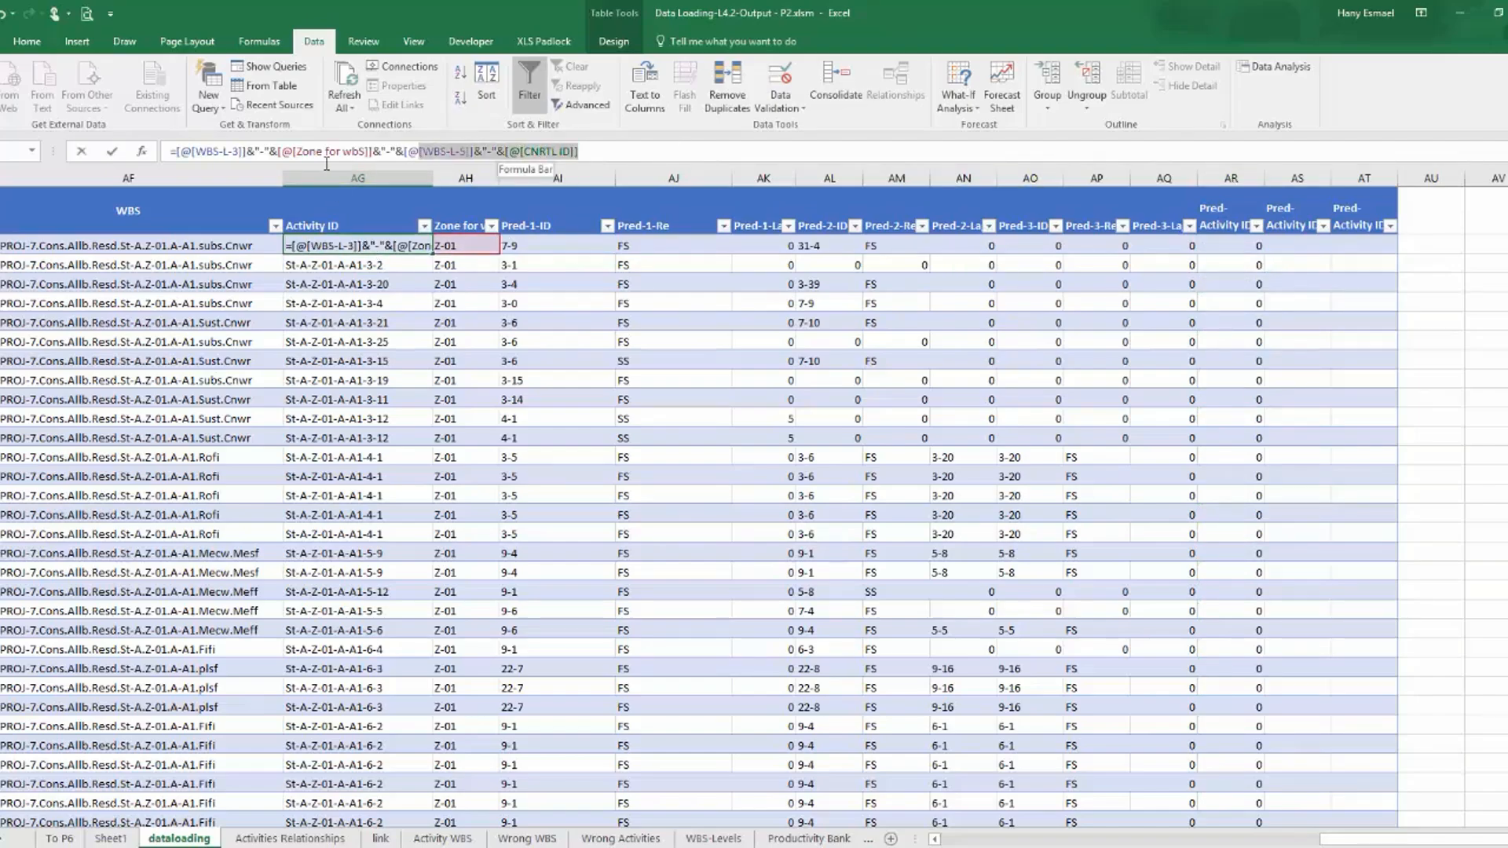
triple_click(242, 150)
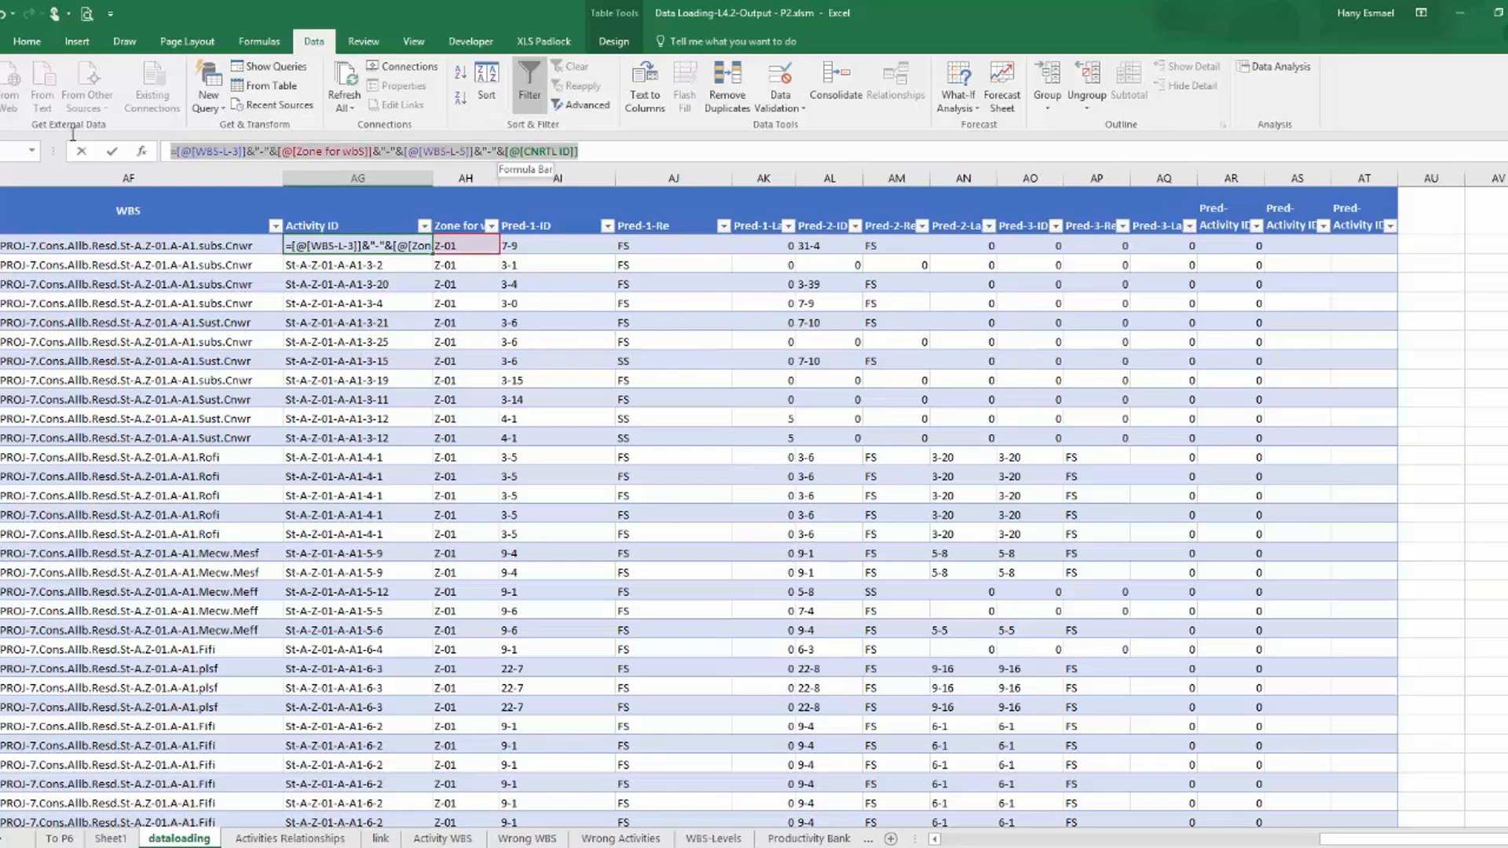
right_click(213, 146)
click(242, 179)
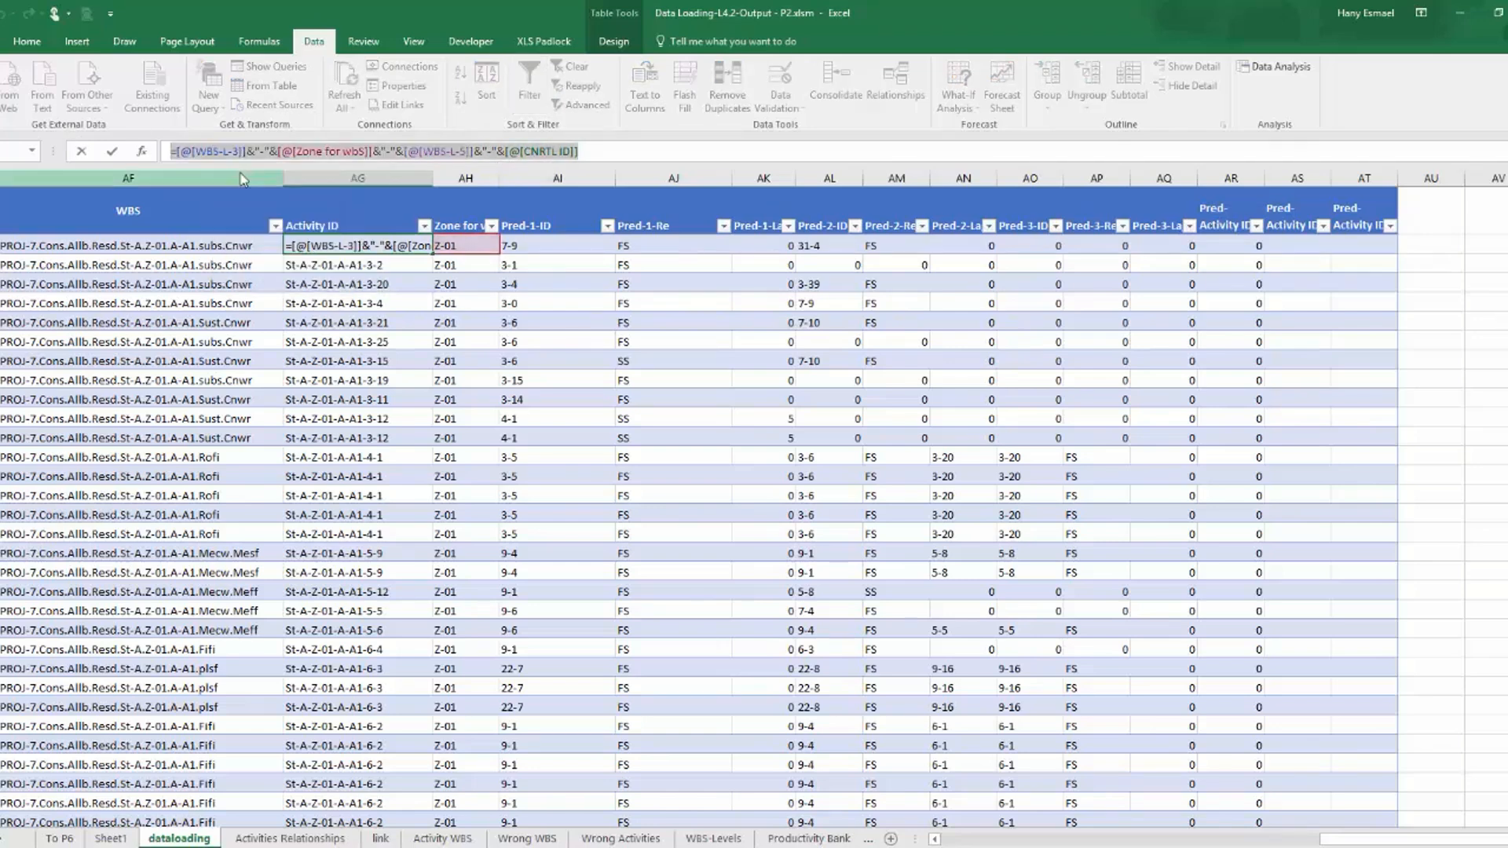
key(Escape)
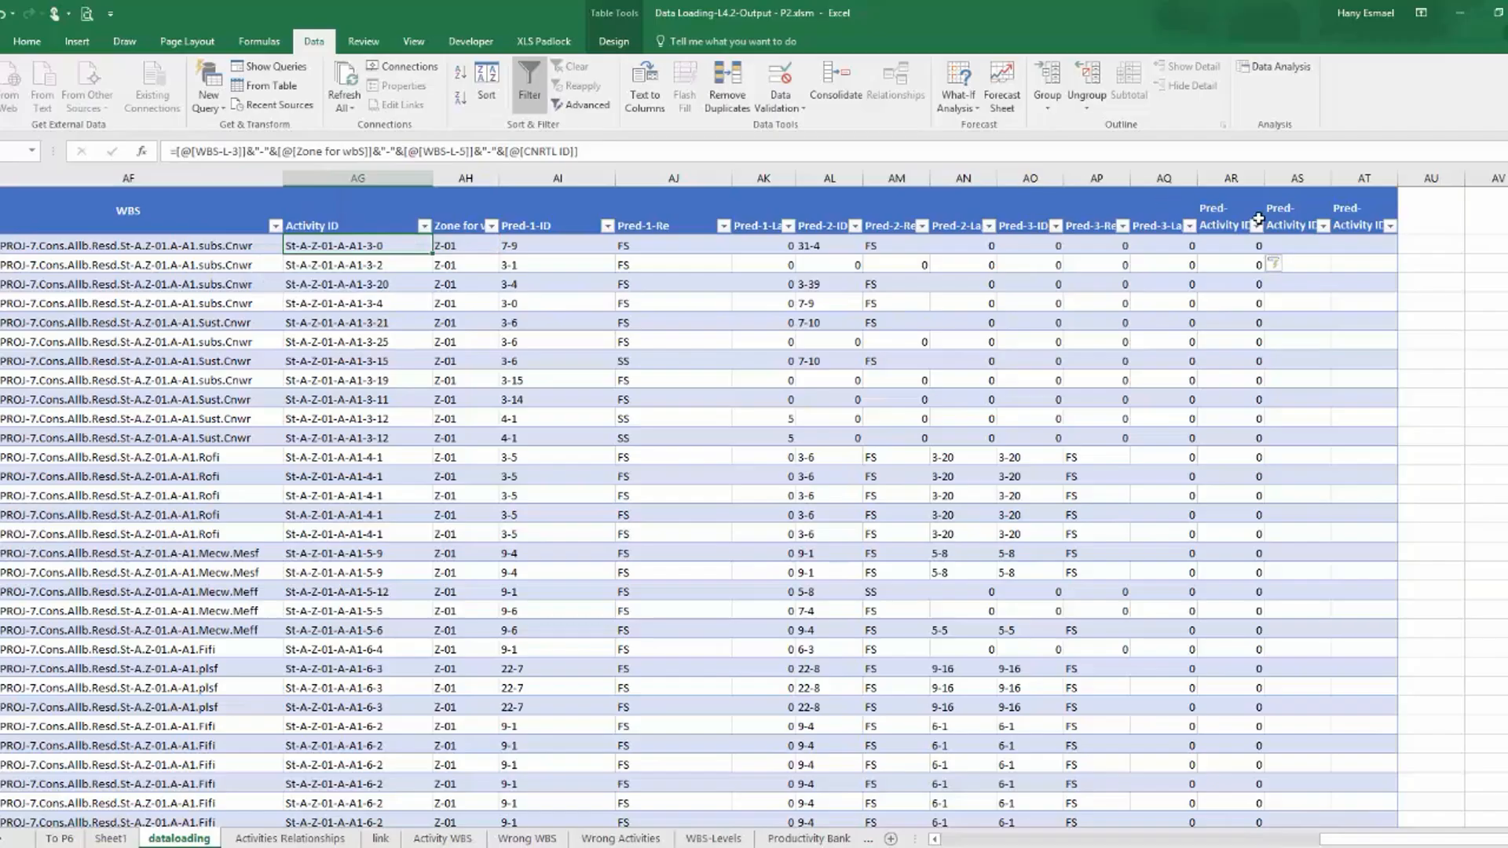
Paste the Activity ID formula as the value-if-true of the Pred-Activity ID-1 formula, replacing [@[CNRTL ID]] with [@[Pred-1-ID]].
click(1249, 245)
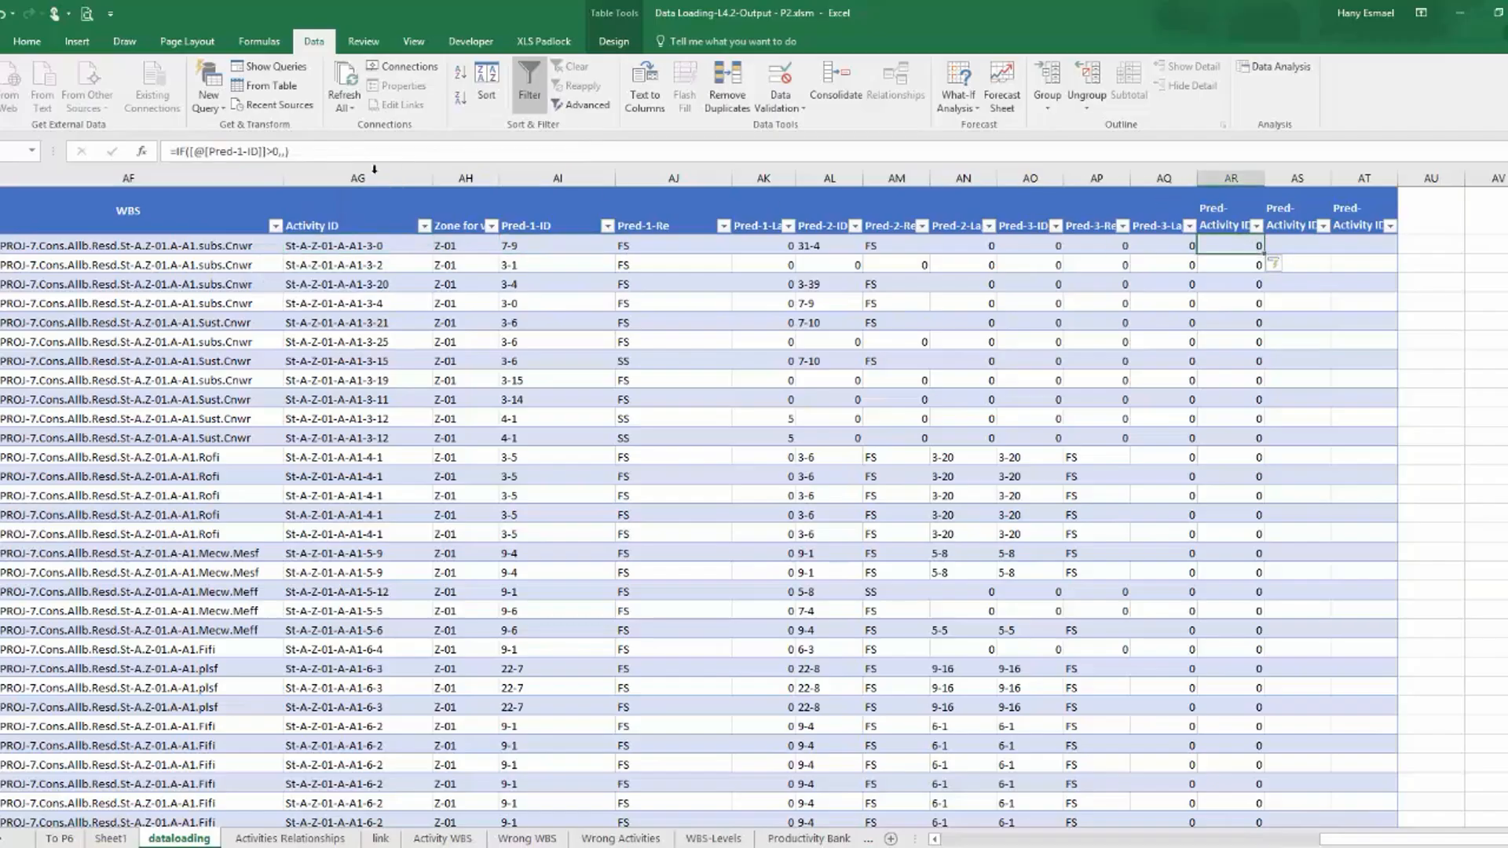
click(277, 151)
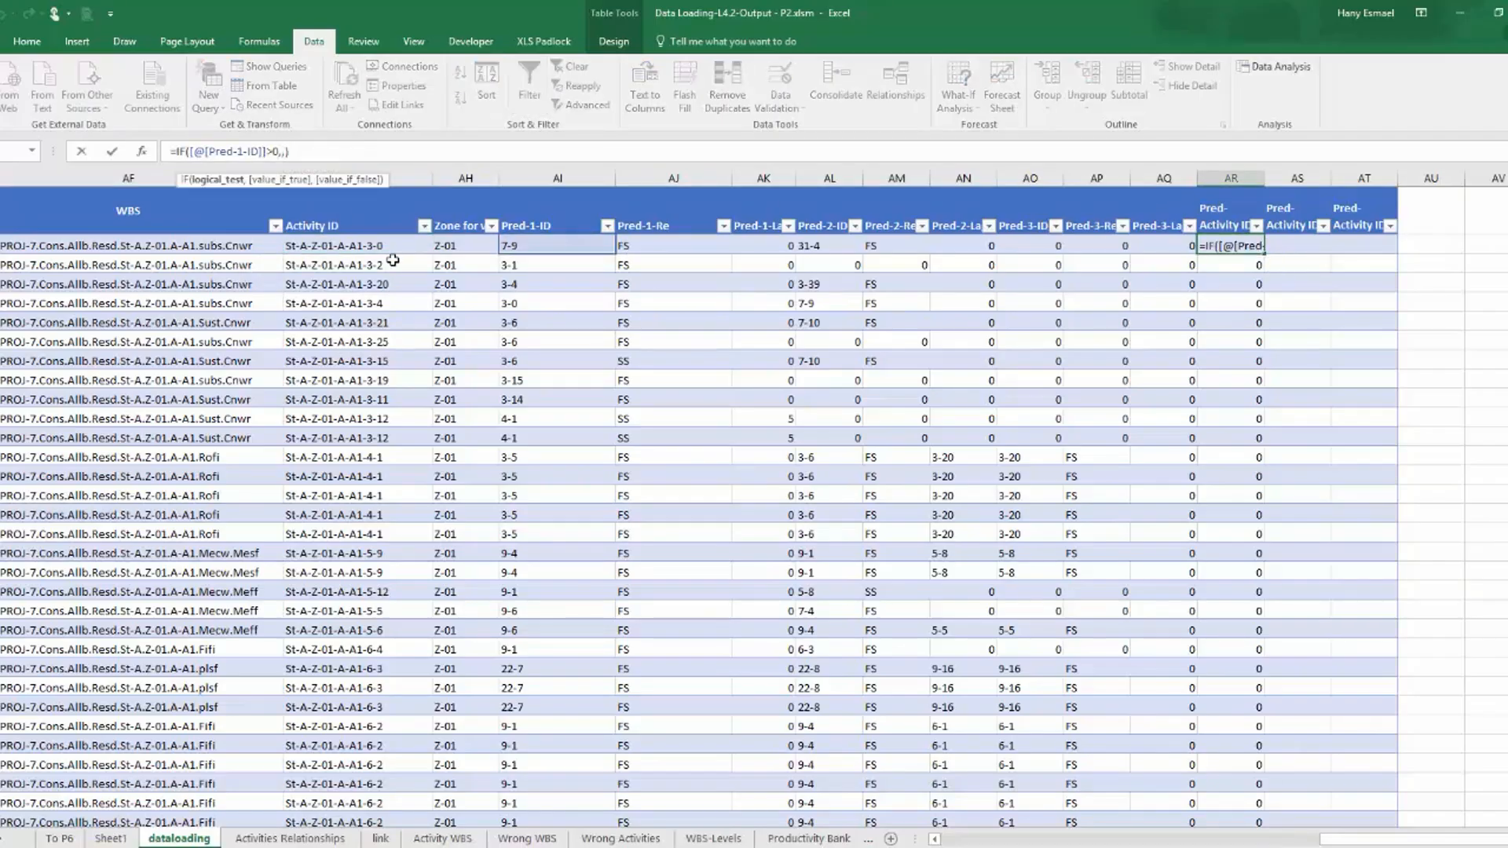
key(Right)
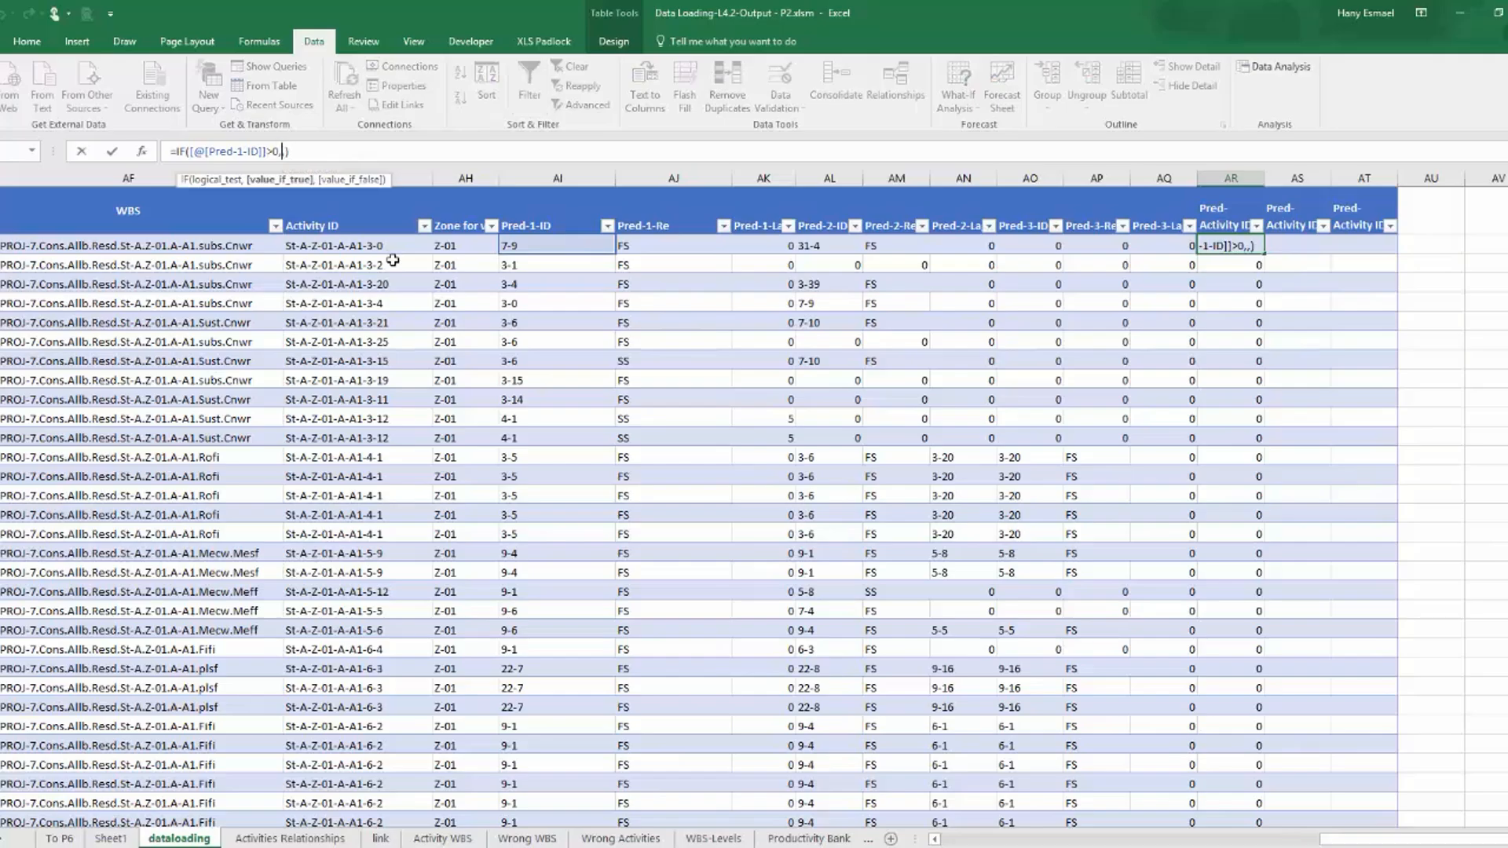
key(ctrl+v)
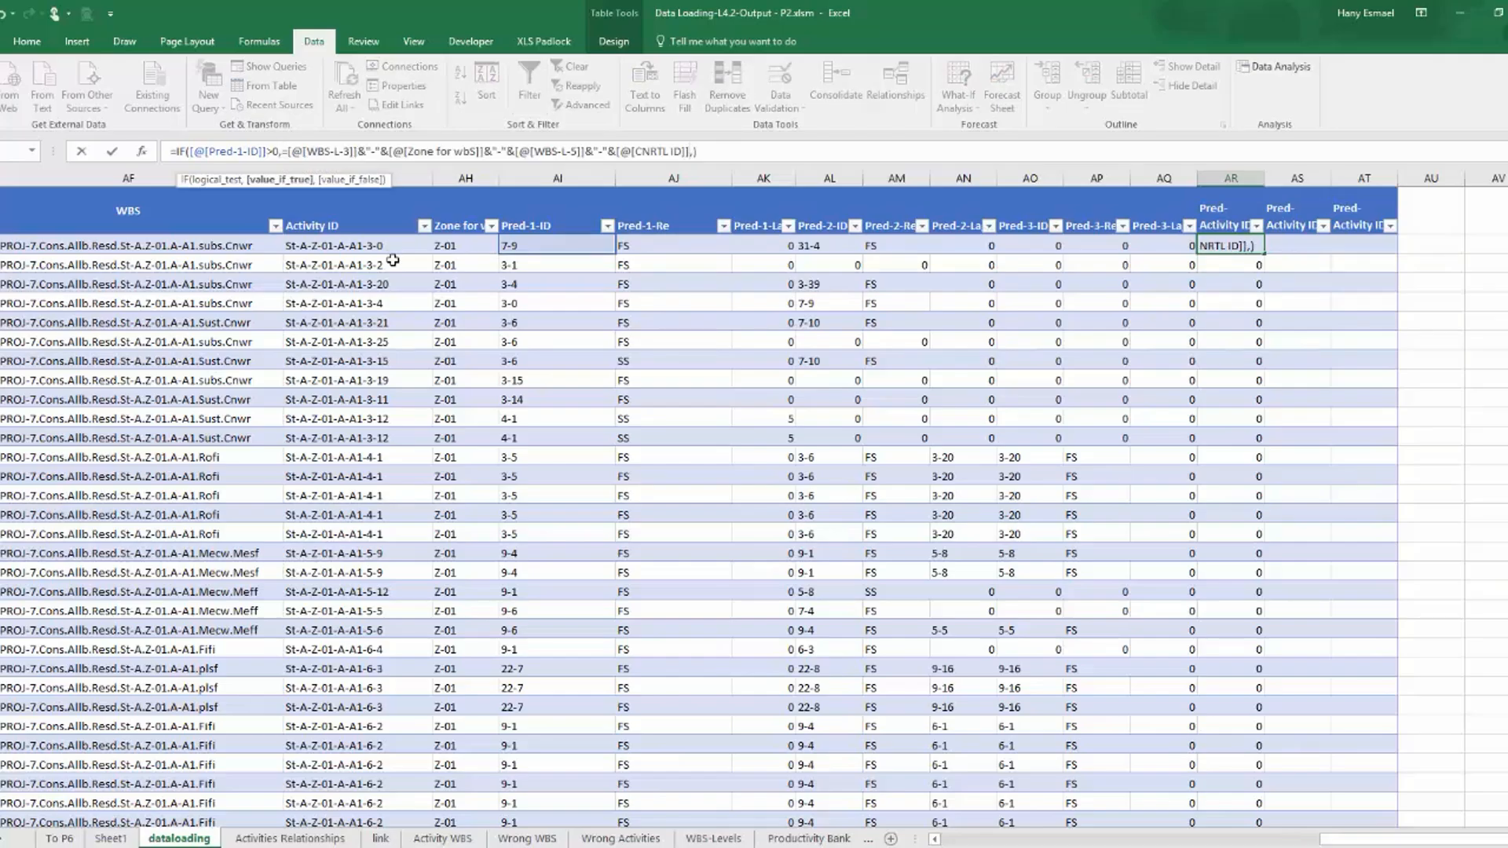
key(BackSpace)
key(BackSpace)
key(BackSpace)
key(BackSpace)
key(BackSpace)
key(BackSpace)
key(BackSpace)
key(BackSpace)
key(BackSpace)
key(BackSpace)
key(BackSpace)
key(BackSpace)
key(BackSpace)
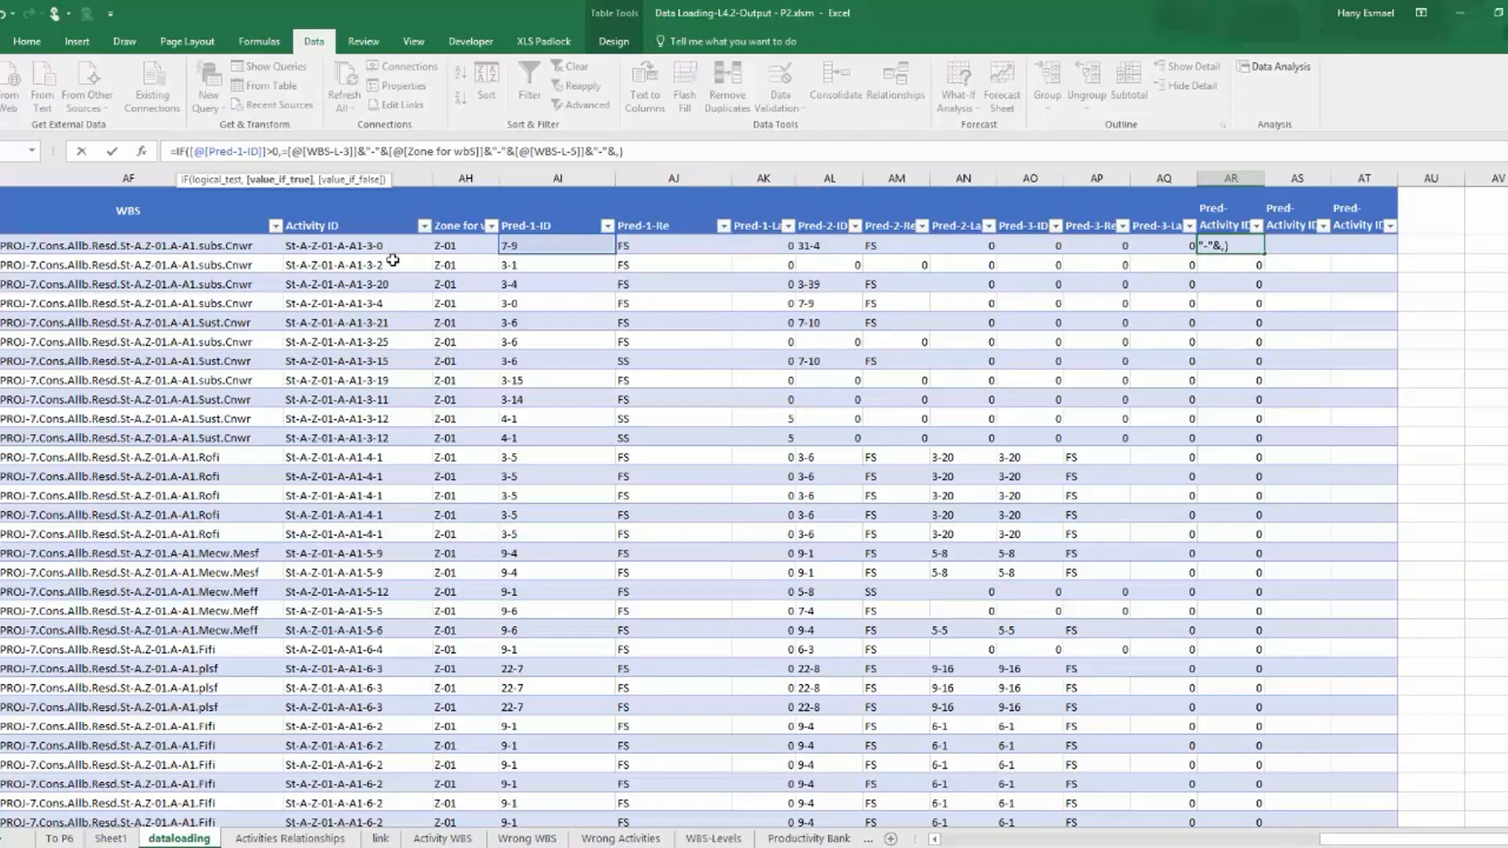
click(524, 246)
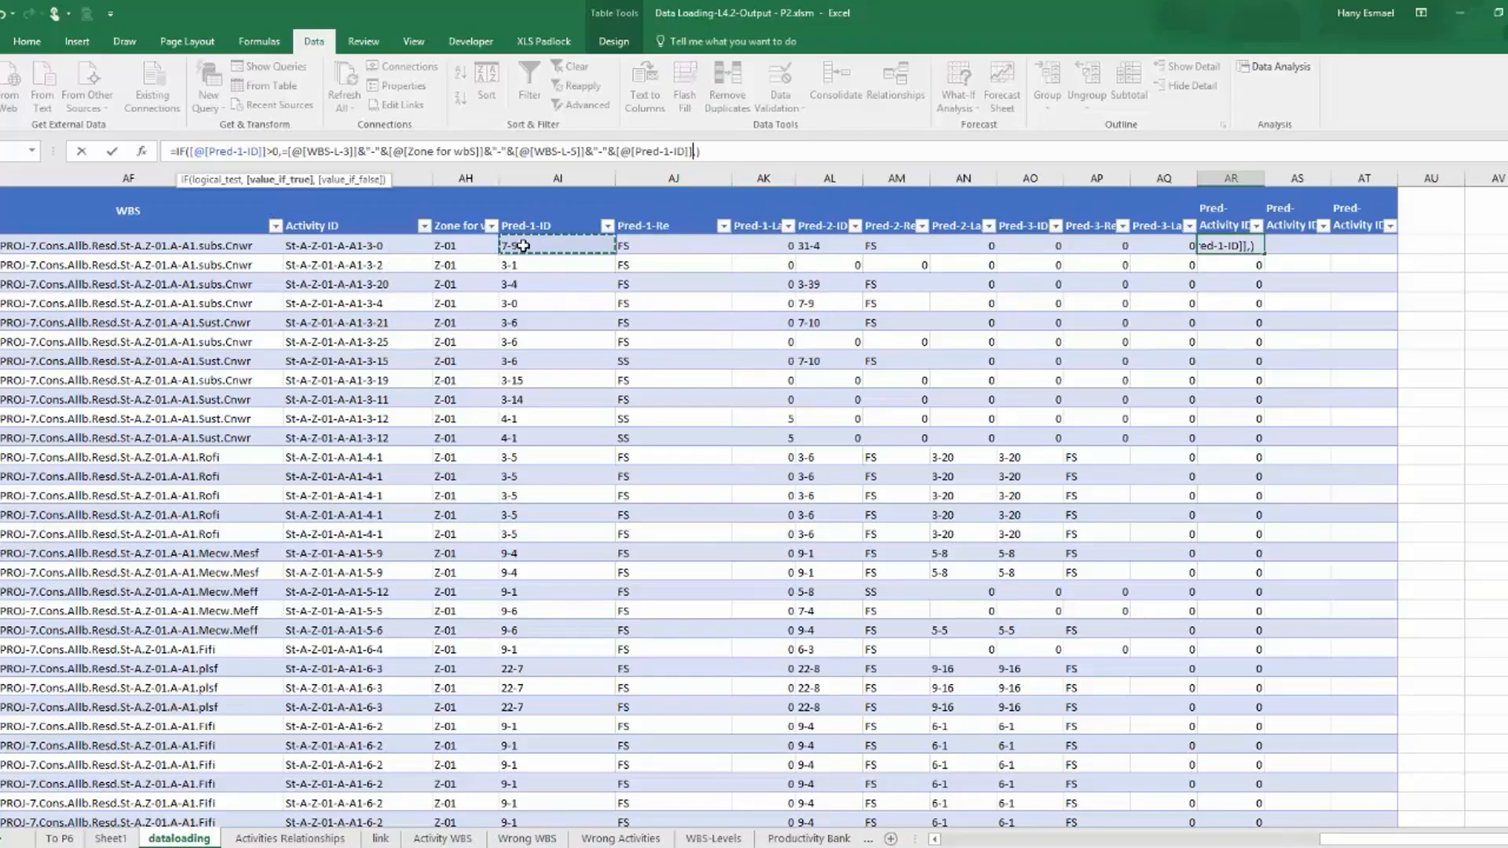
key(Return)
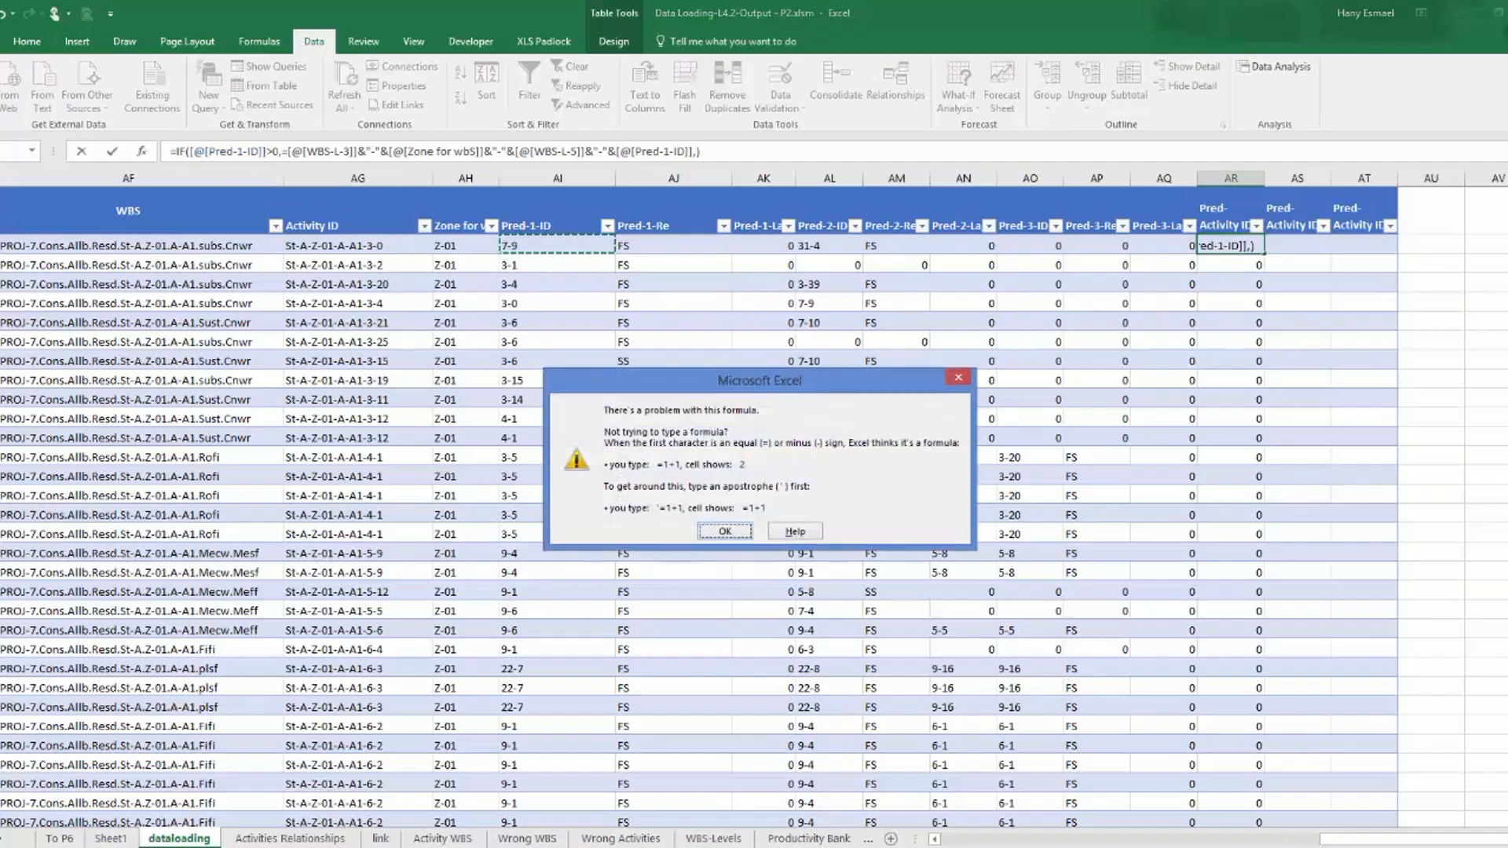
key(Return)
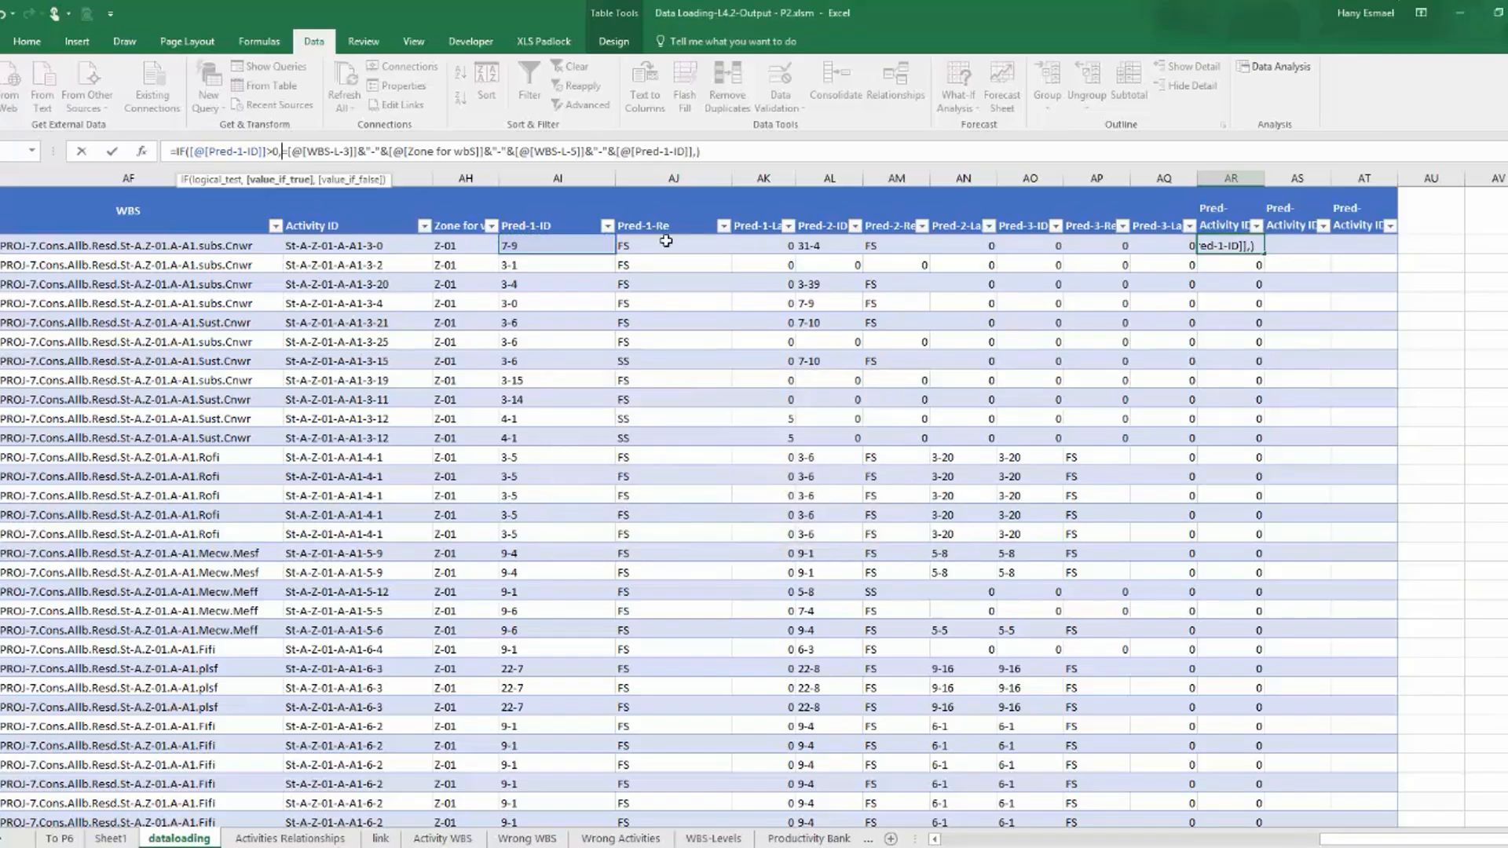
Set the value-if-false of the Pred-Activity ID-1 formula to an empty string ("") and try to enter the formula.
click(698, 152)
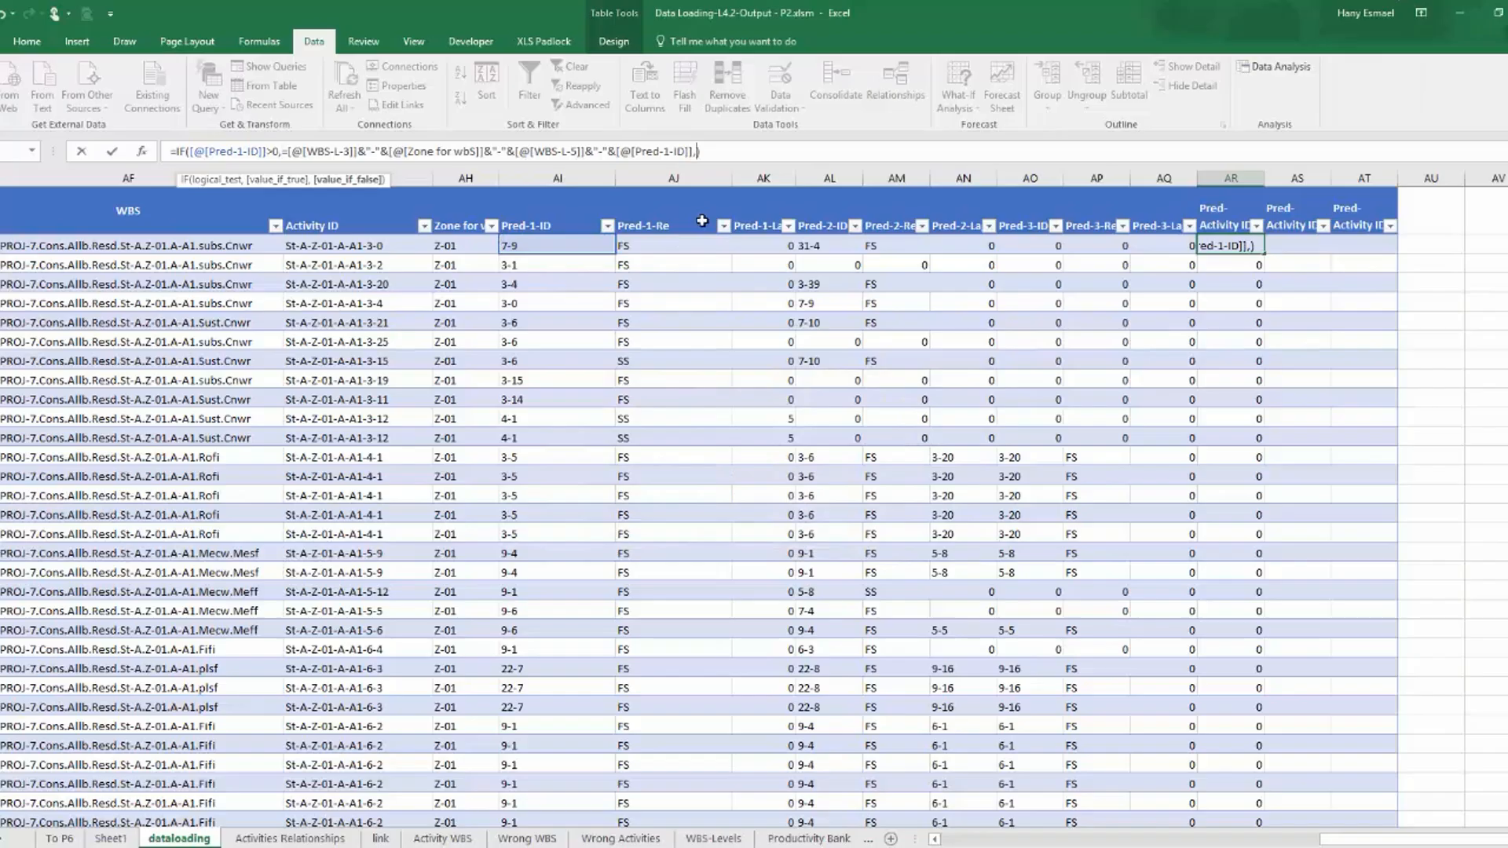
text("")
click(692, 152)
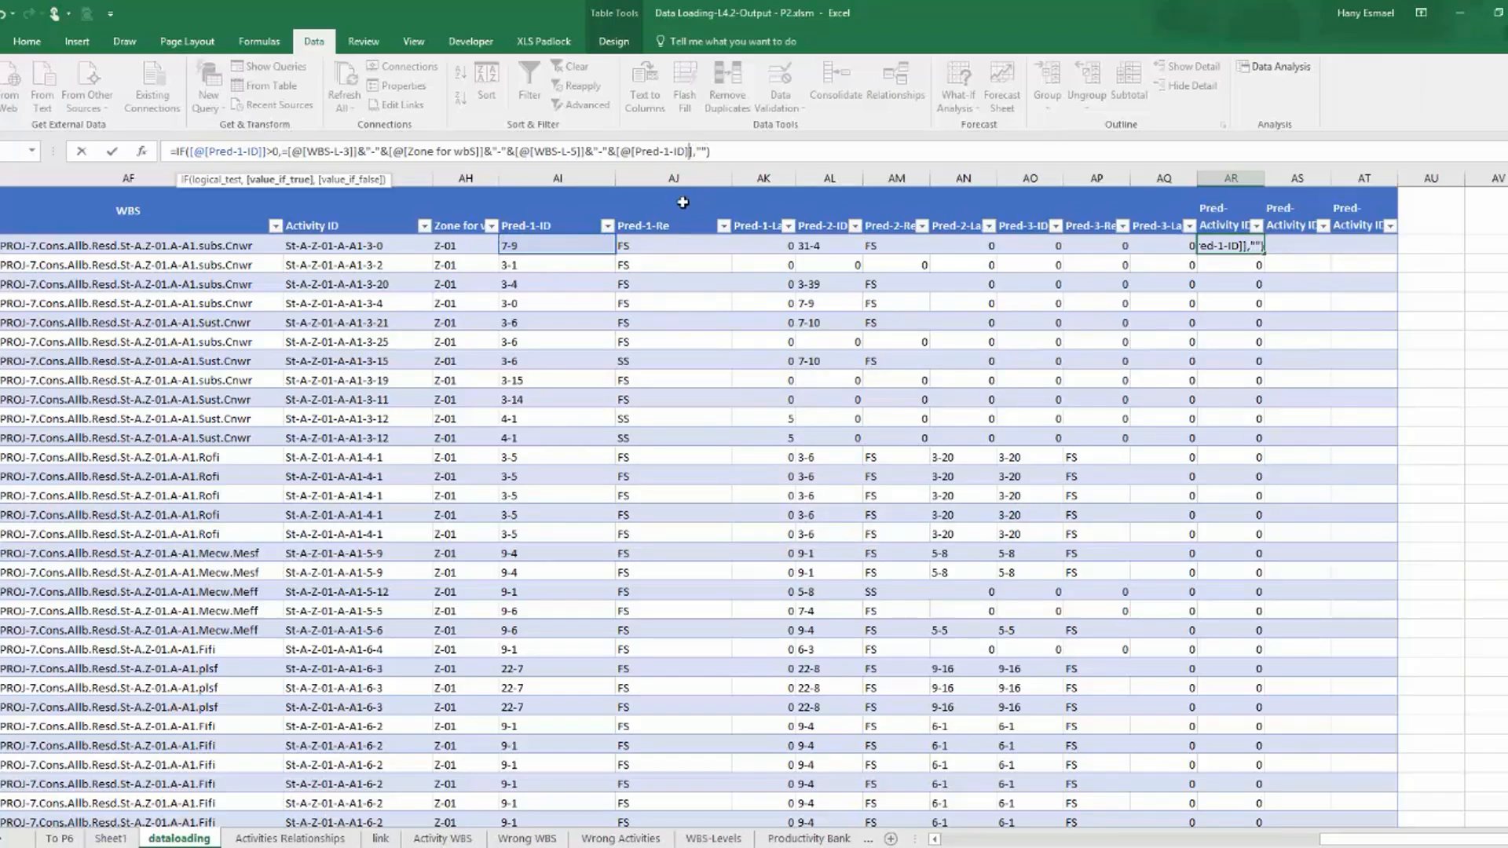
key(Return)
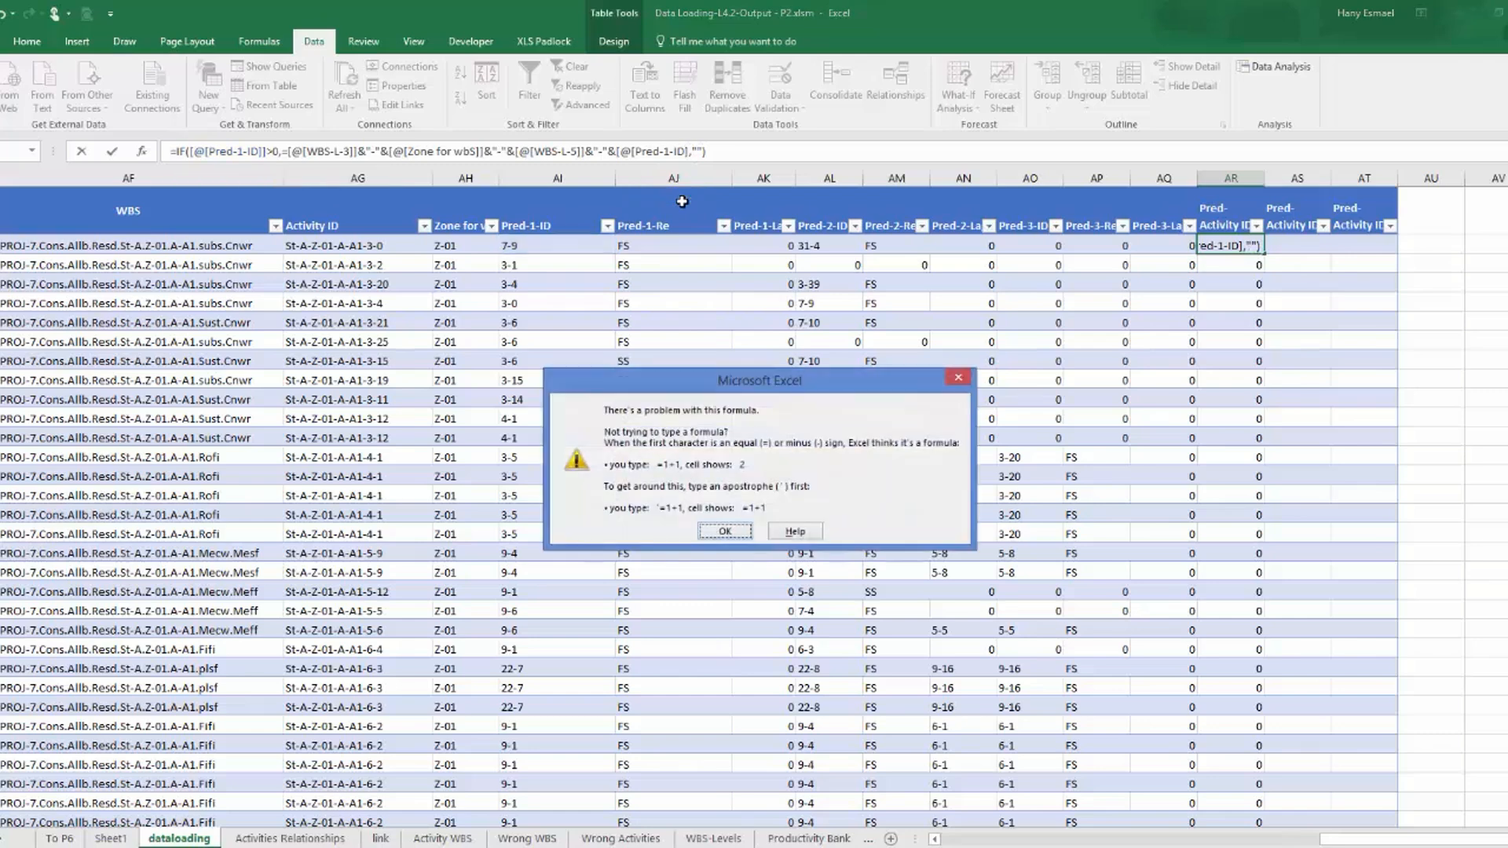
key(Return)
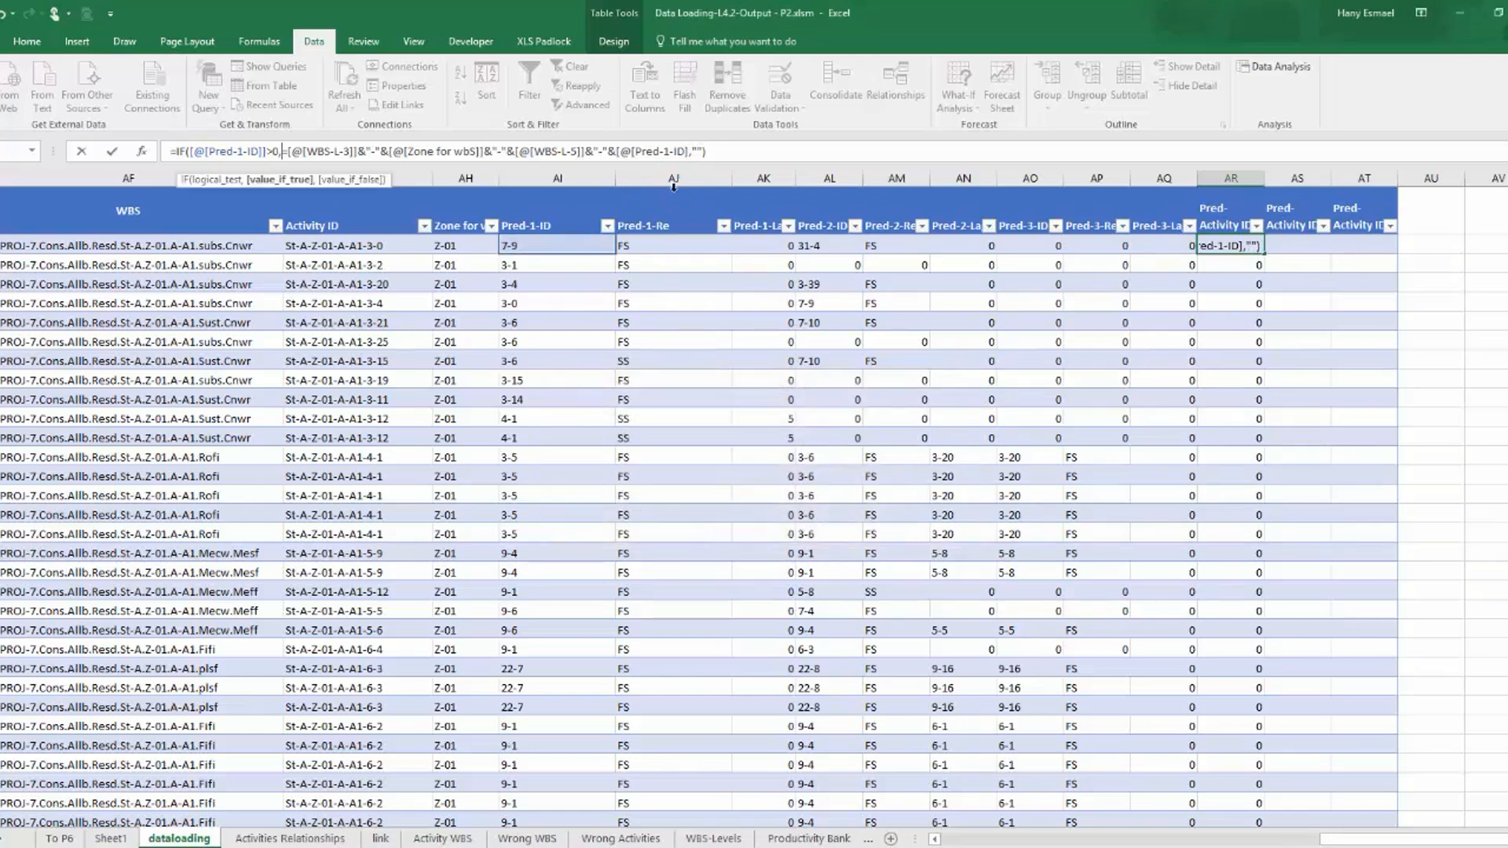
Replace the final Pred-1-ID reference in the formula with one picked from the first data row, and try to enter the formula.
drag(617, 150, 689, 151)
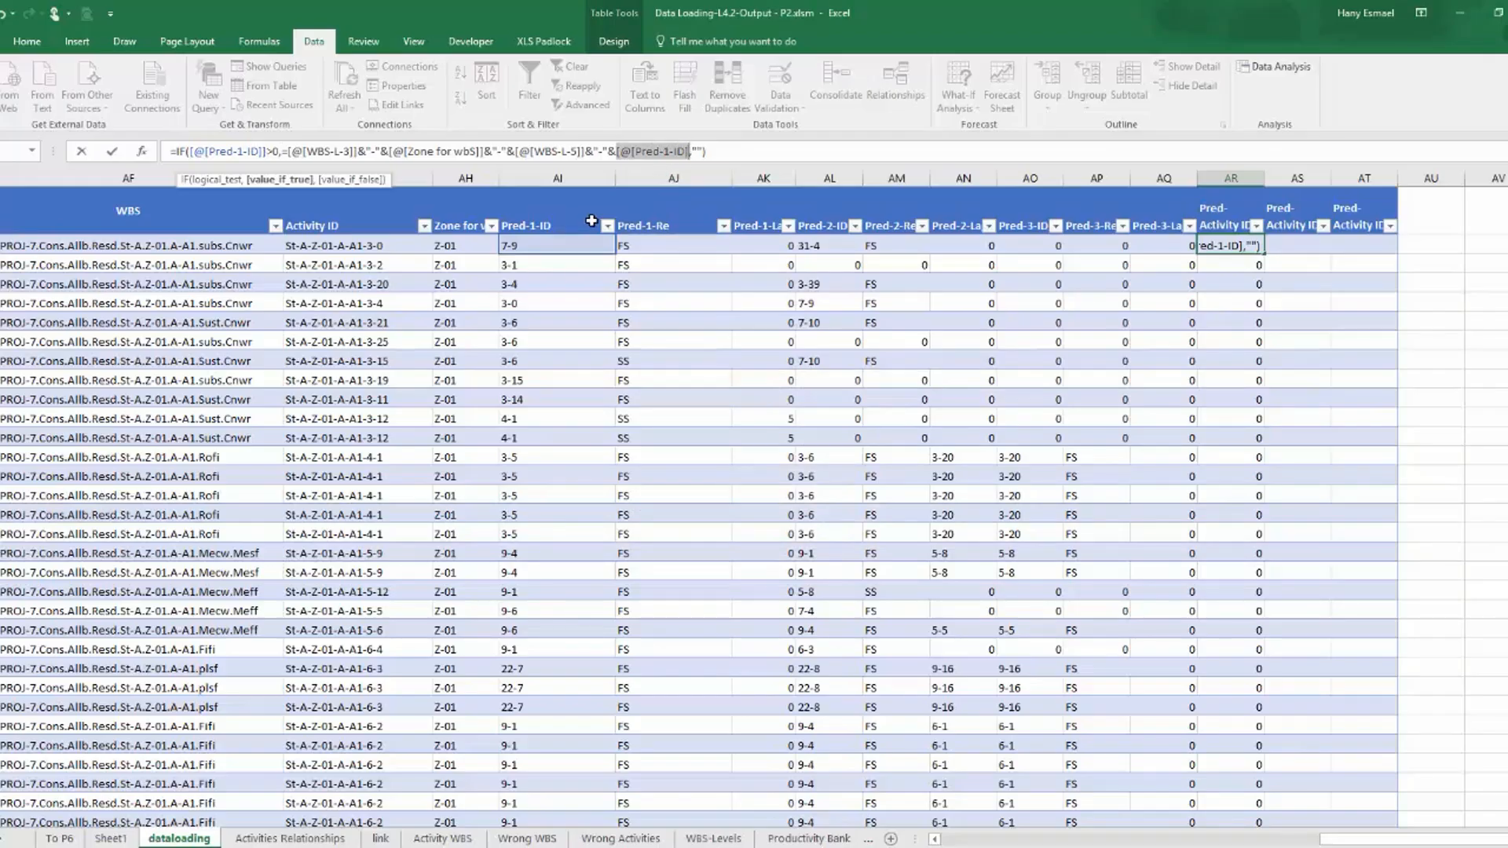
key(BackSpace)
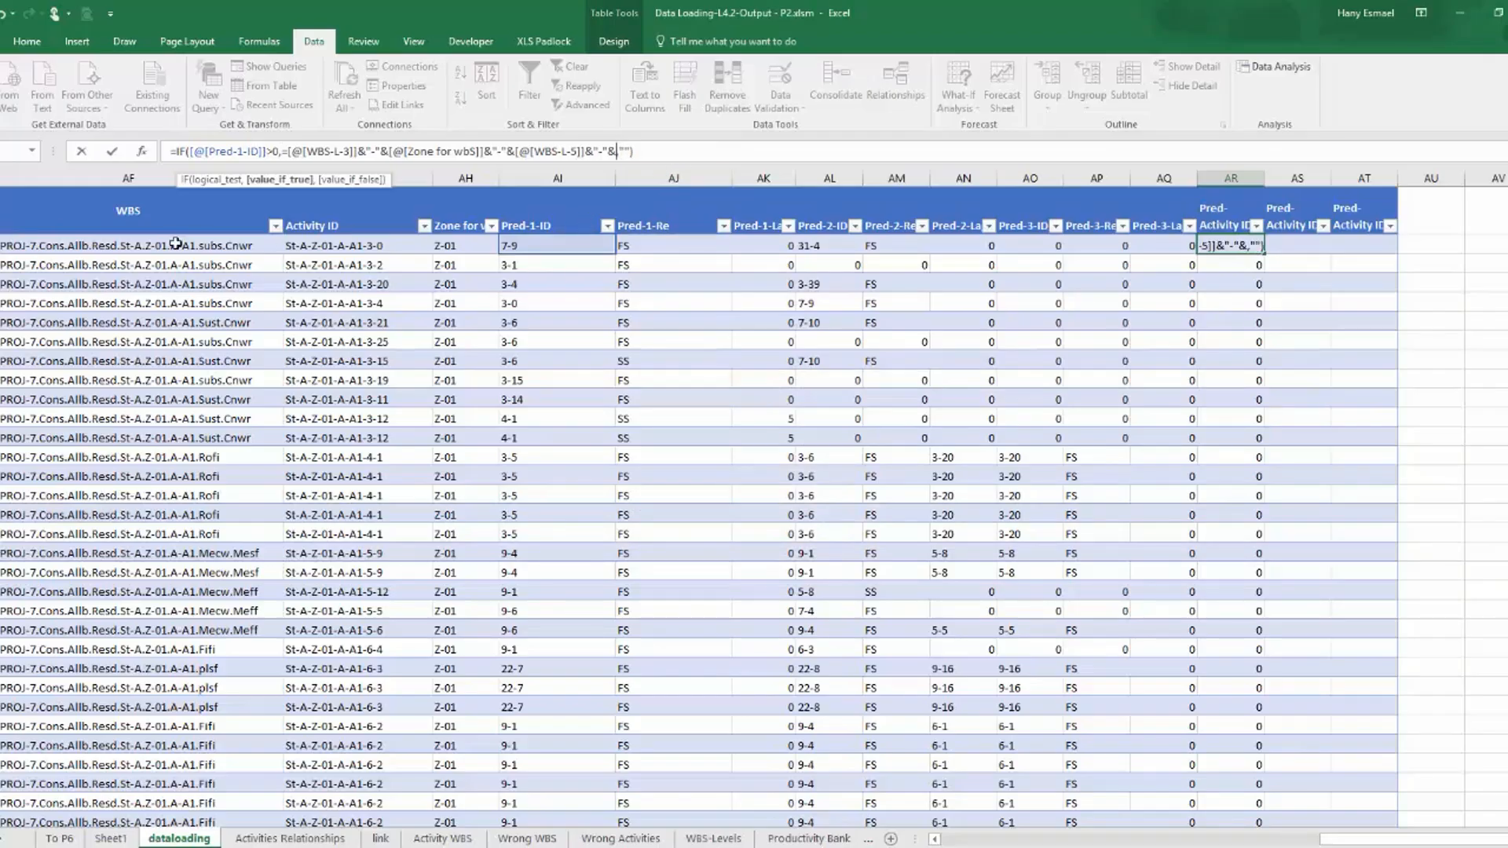
click(568, 248)
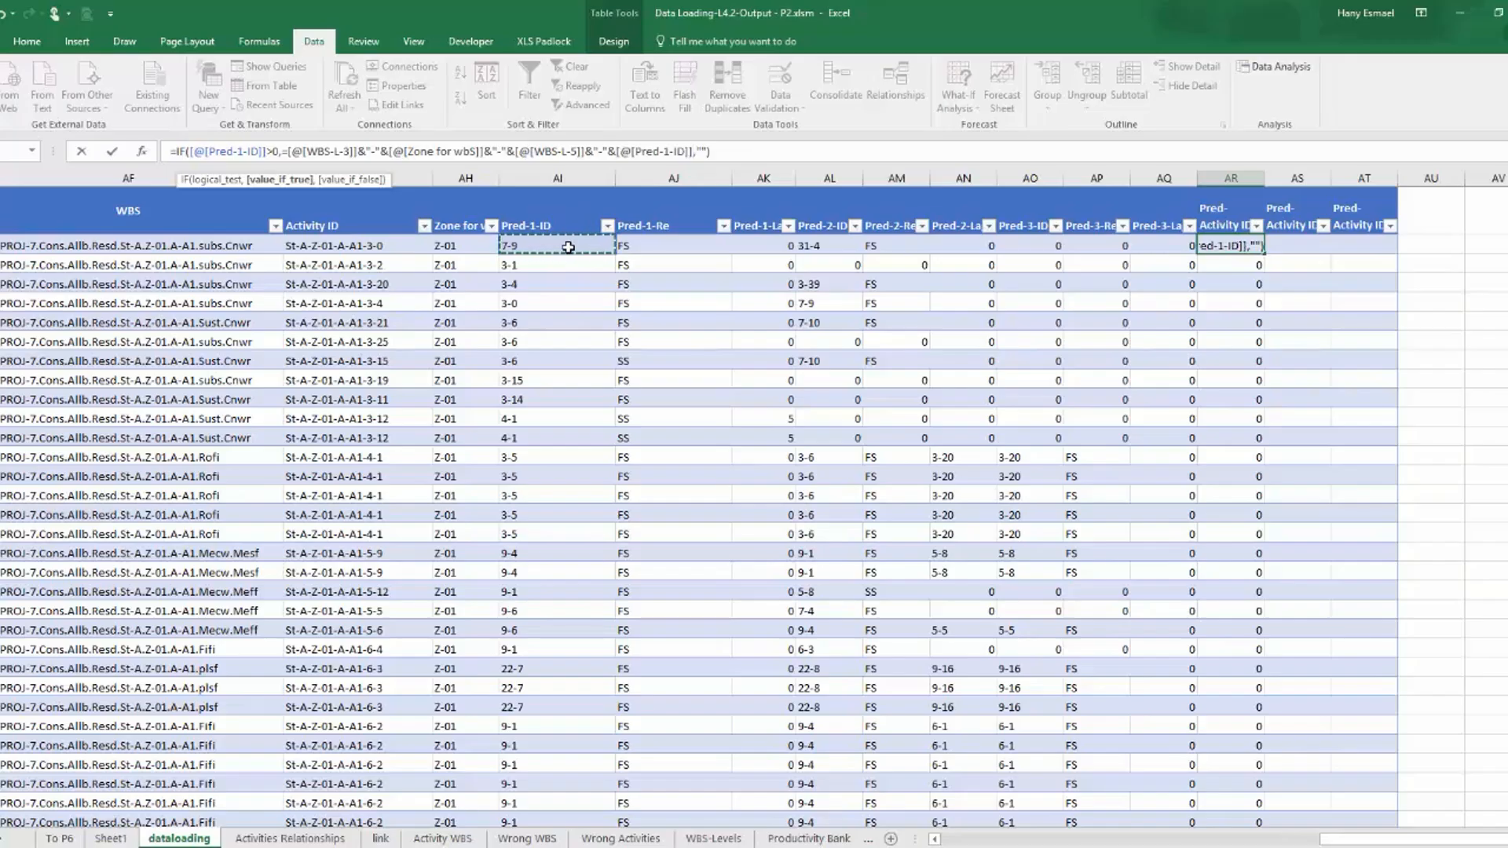
key(Return)
key(Return)
Remove the stray equals sign before [@[WBS-L-3]], enter the formula, and widen the Pred-Activity ID-1 column to fit its full IDs.
click(286, 157)
key(BackSpace)
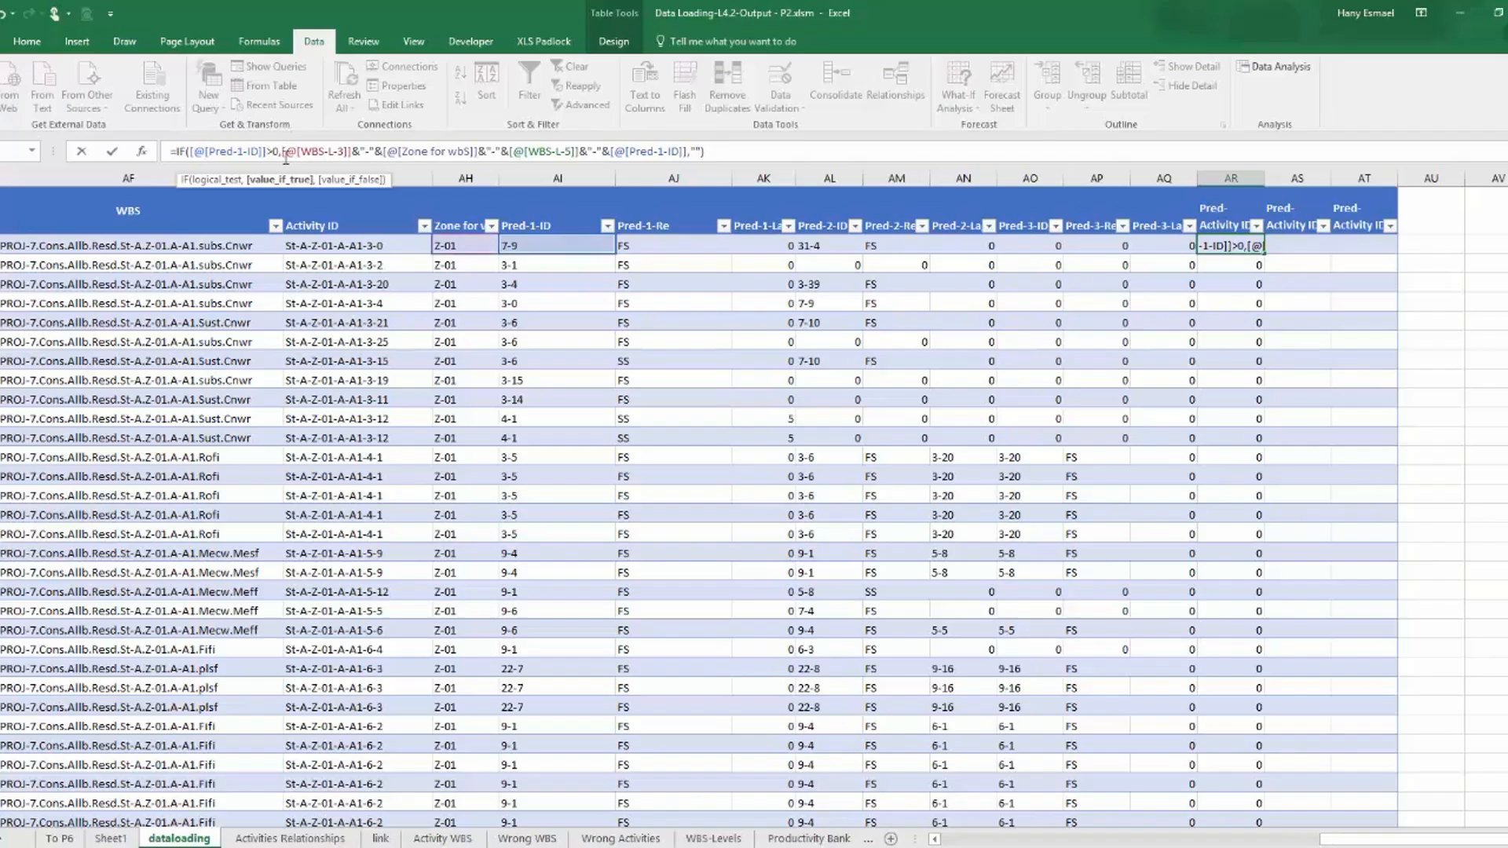
key(Return)
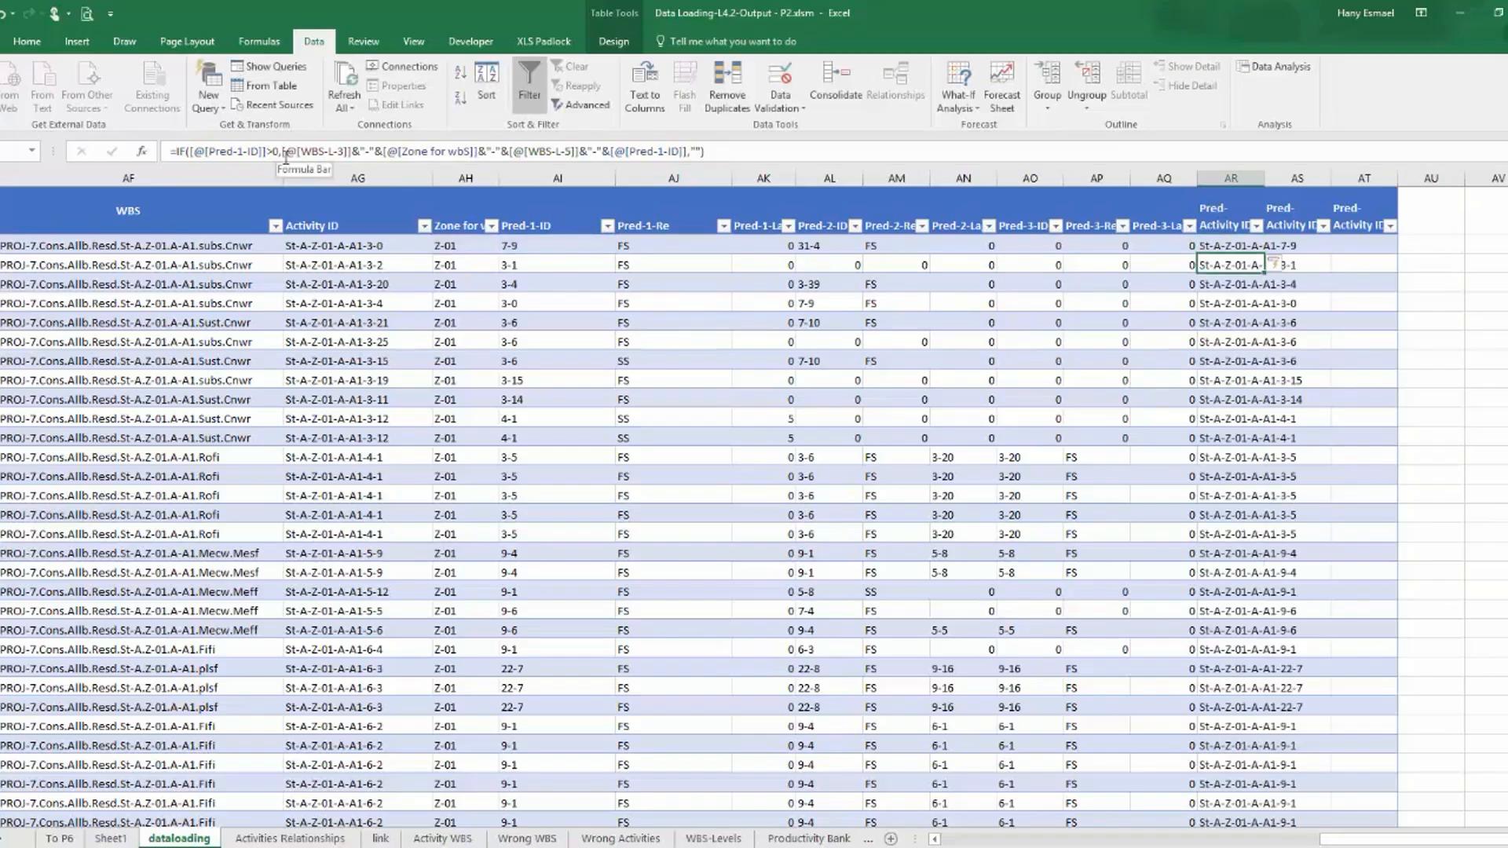
drag(1265, 178, 1350, 192)
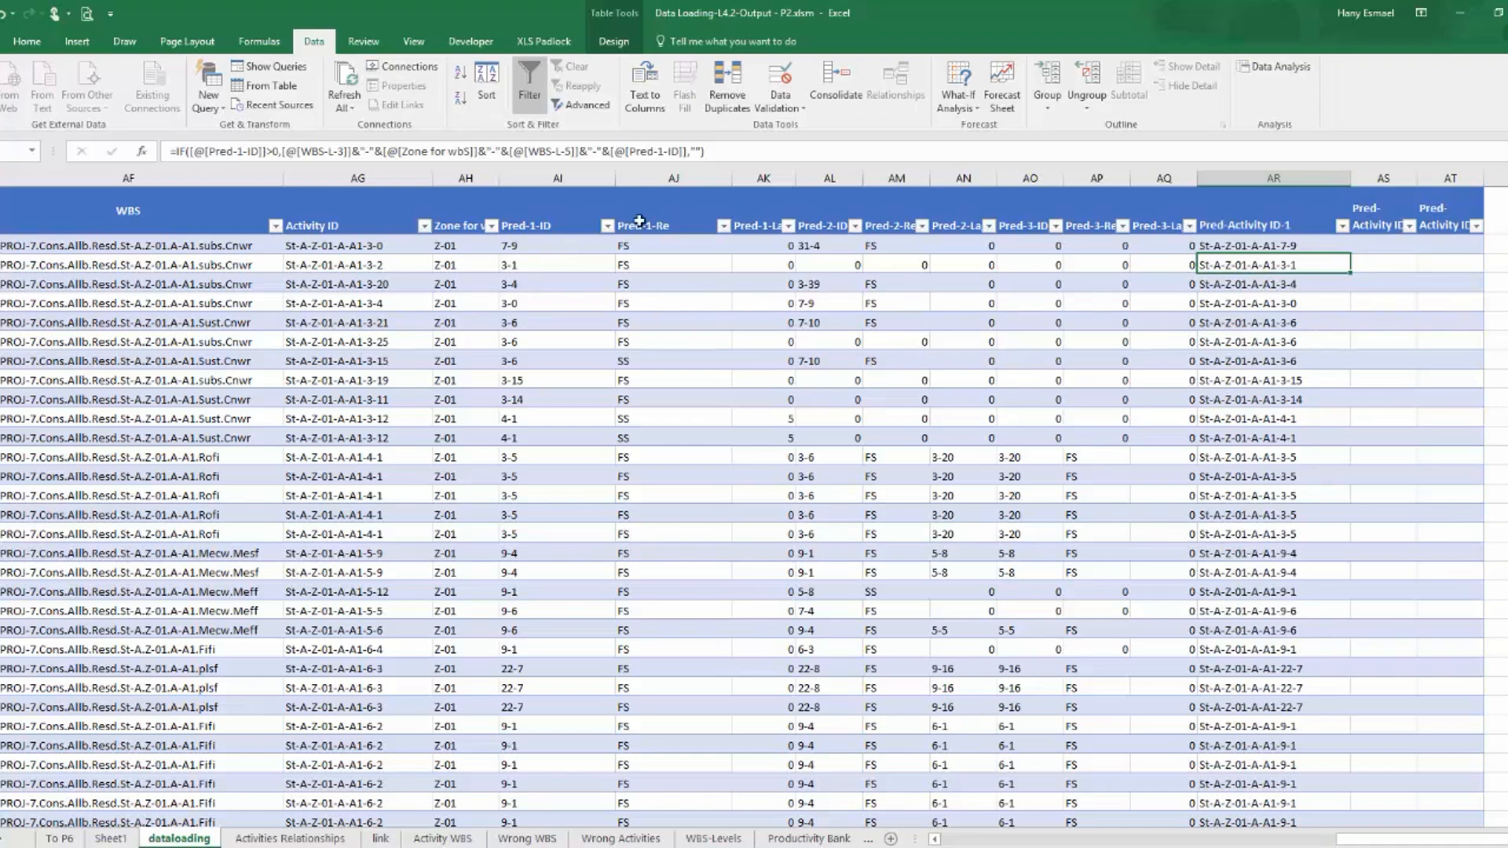
Filter Pred-1-ID to 0 to check the Pred-Activity ID-1 results for those rows, and restore all rows.
click(608, 225)
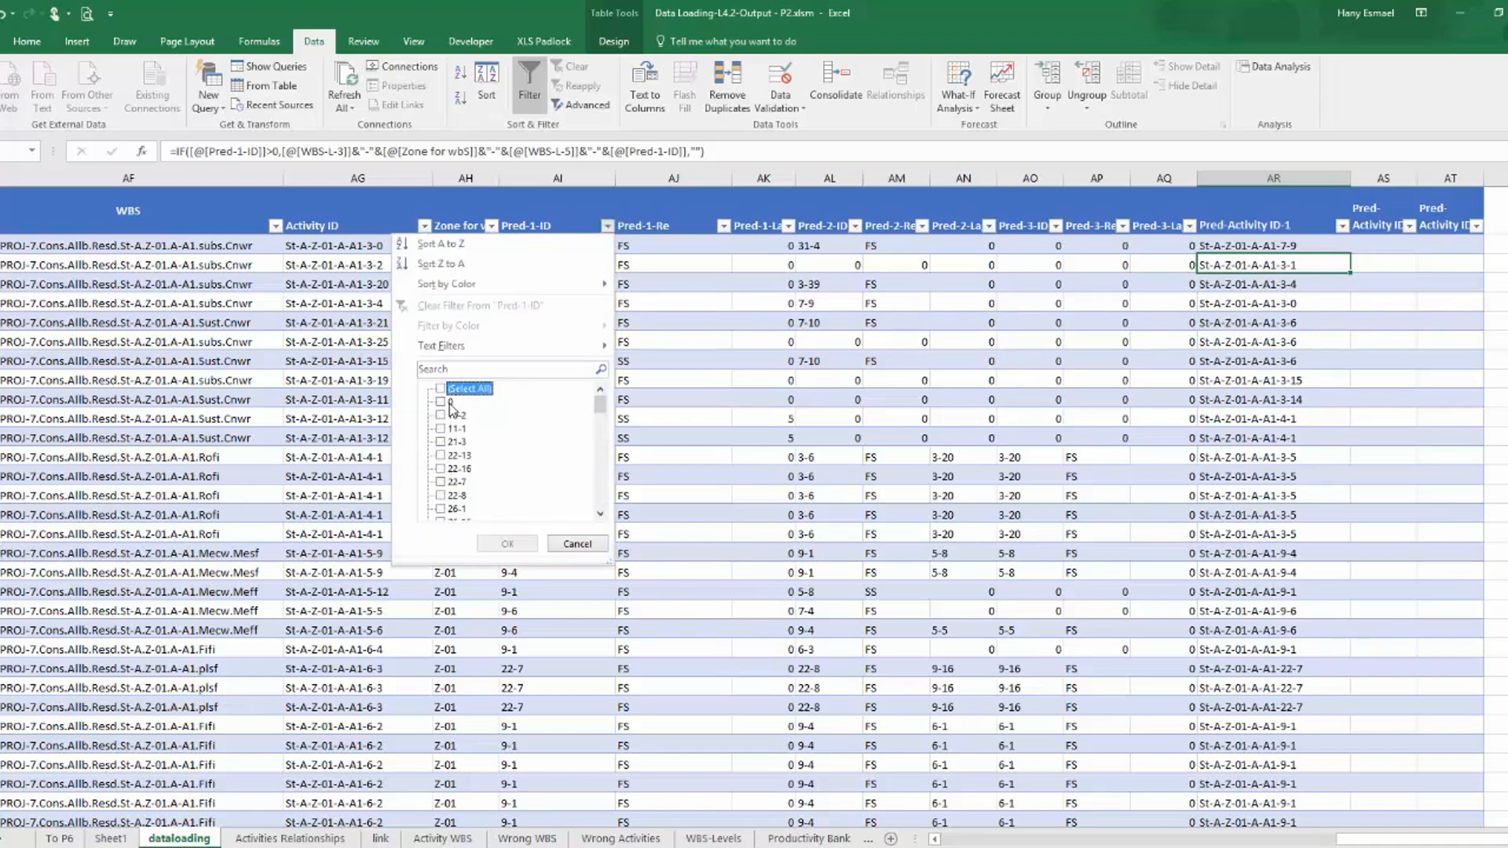
click(508, 544)
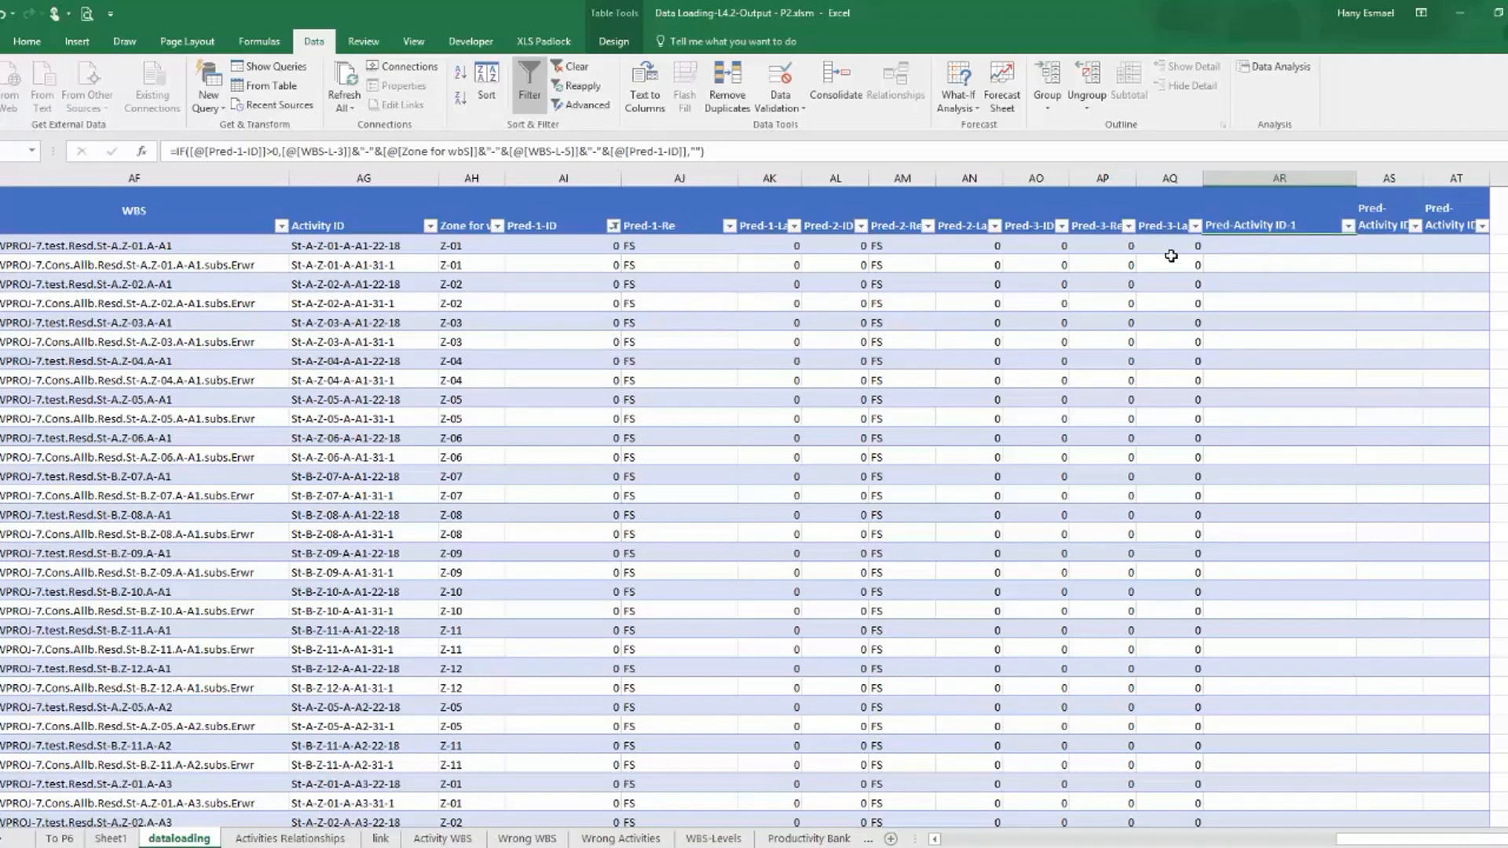
click(613, 226)
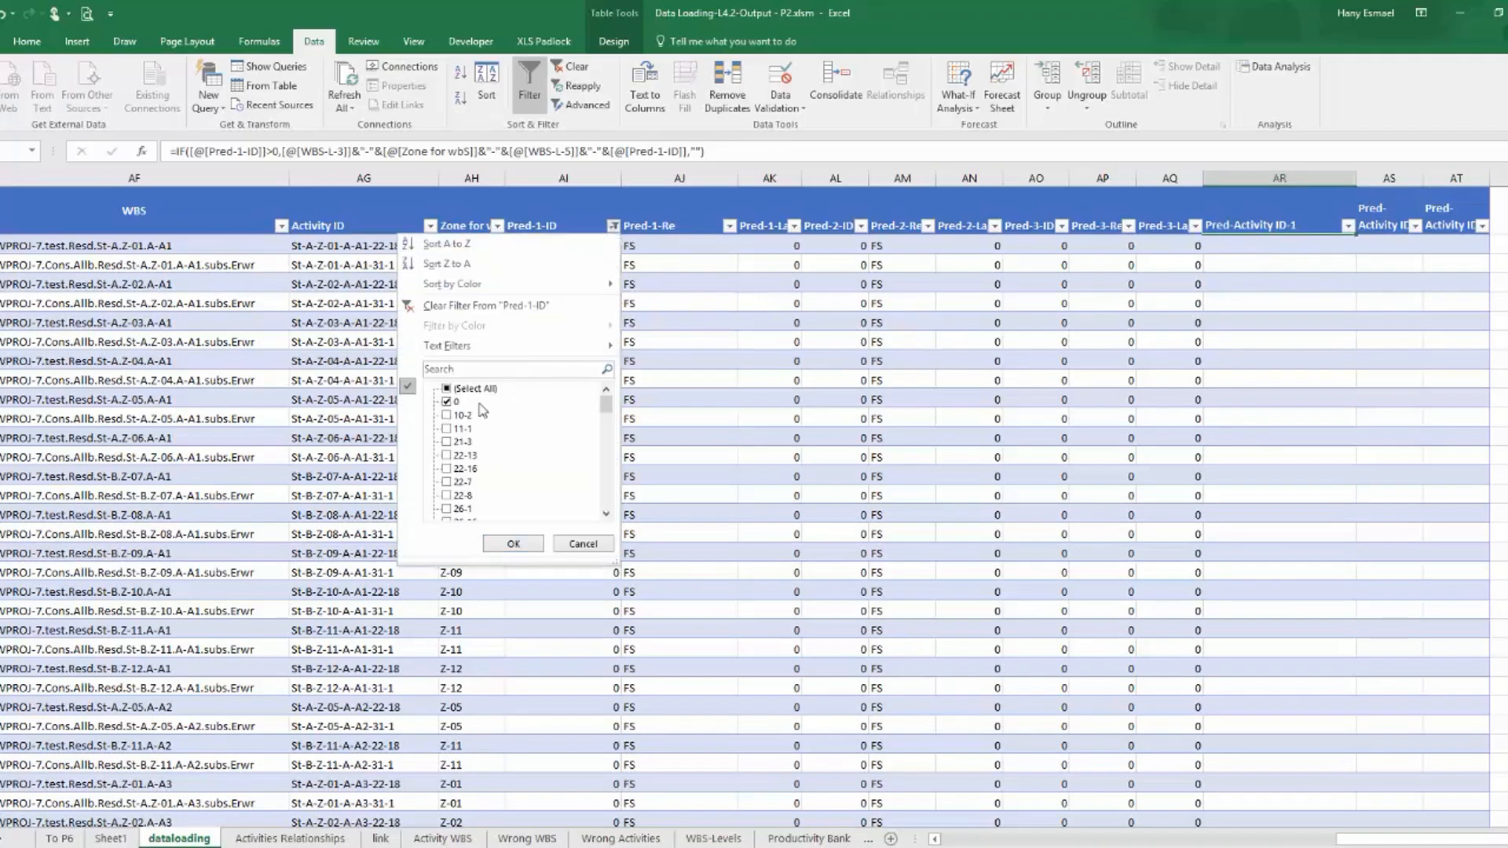
click(513, 543)
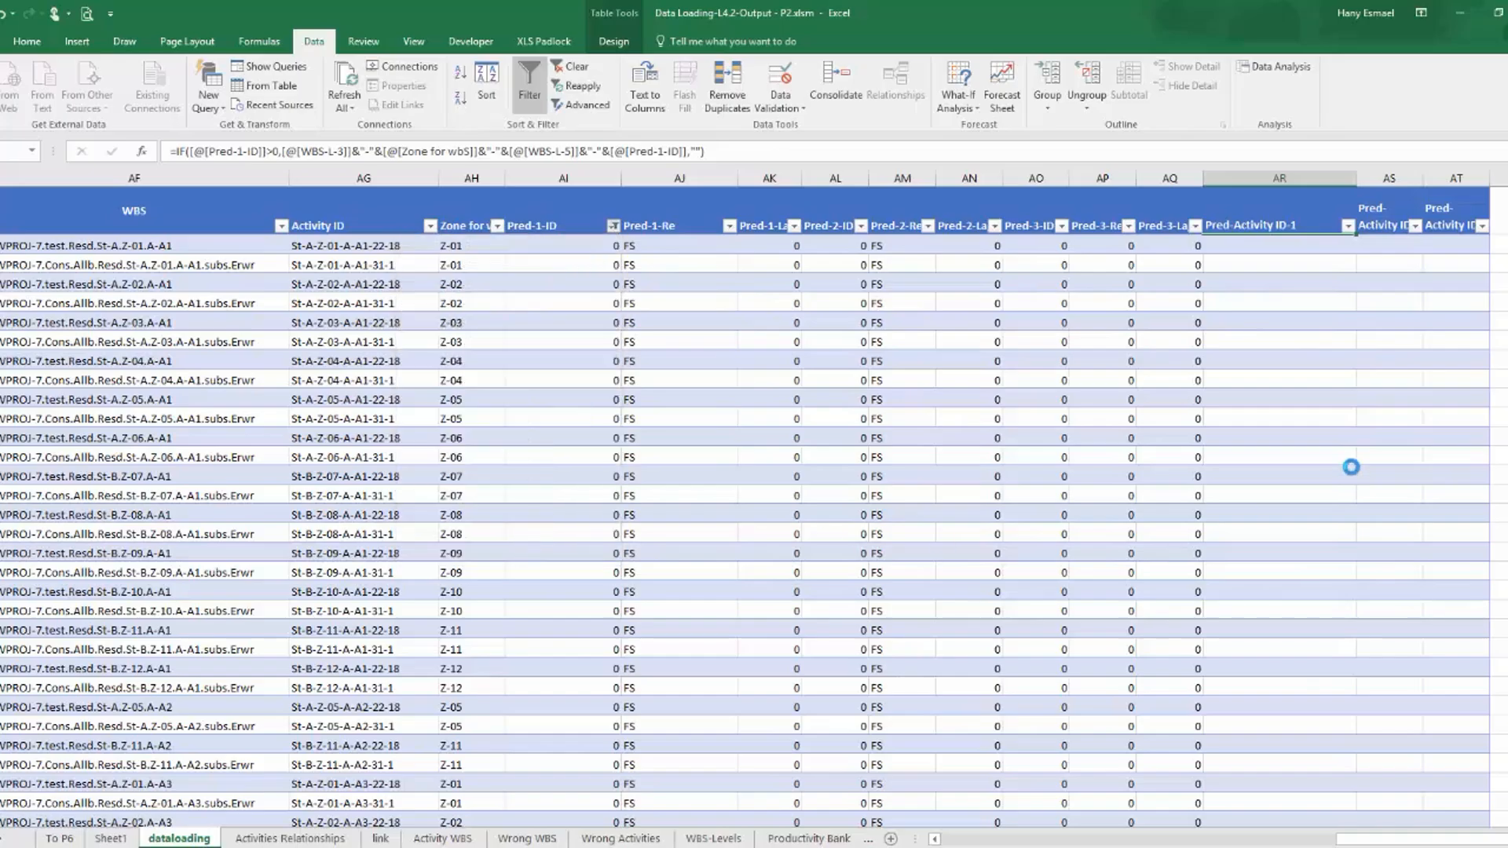
click(1304, 358)
Copy the whole Pred-Activity ID-1 formula text from the first data row without changing that cell.
click(1281, 248)
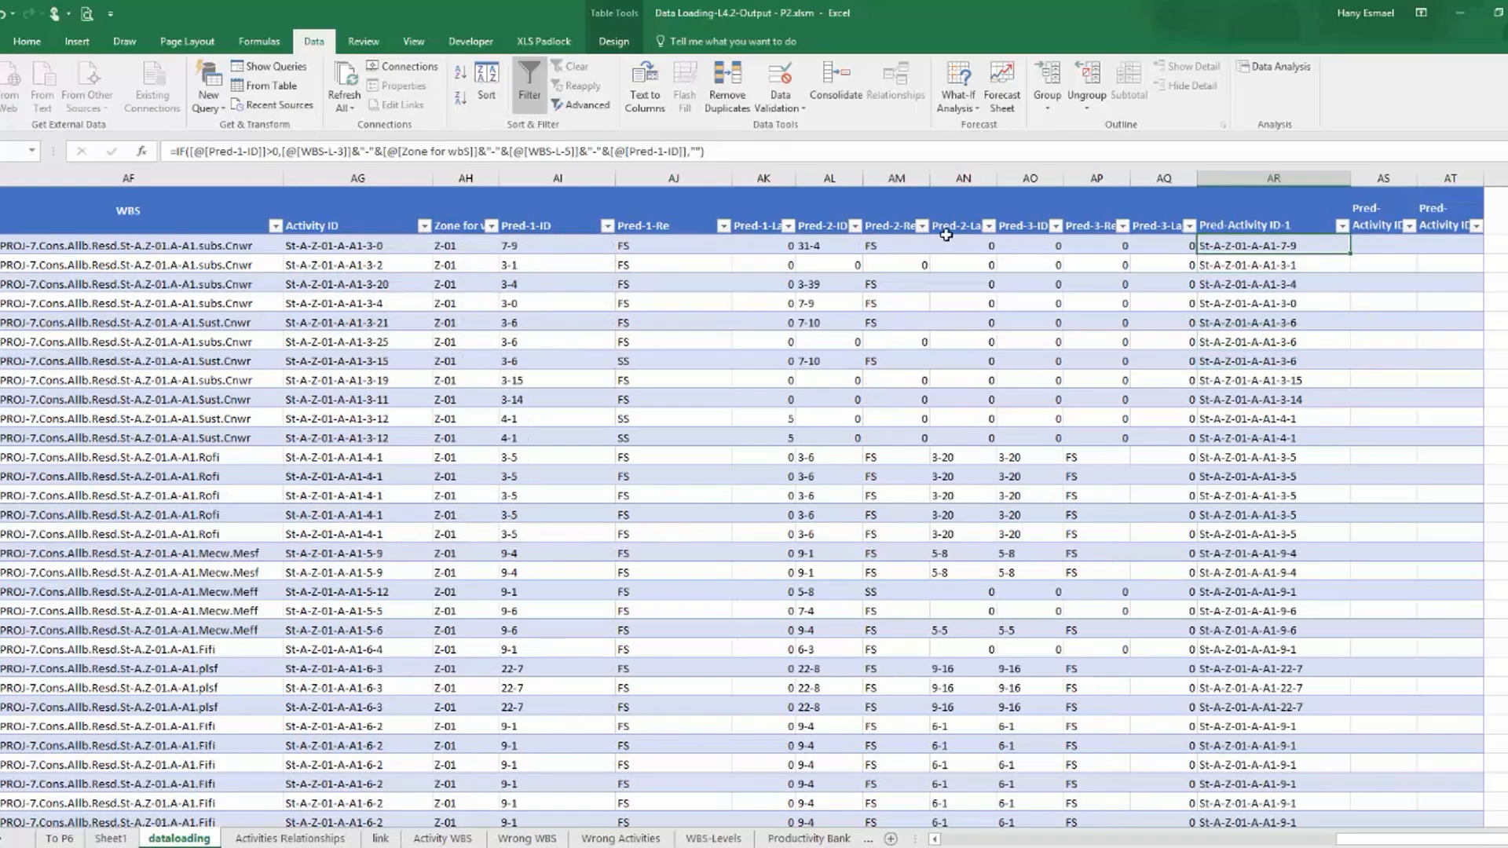
drag(747, 152, 68, 182)
key(ctrl+c)
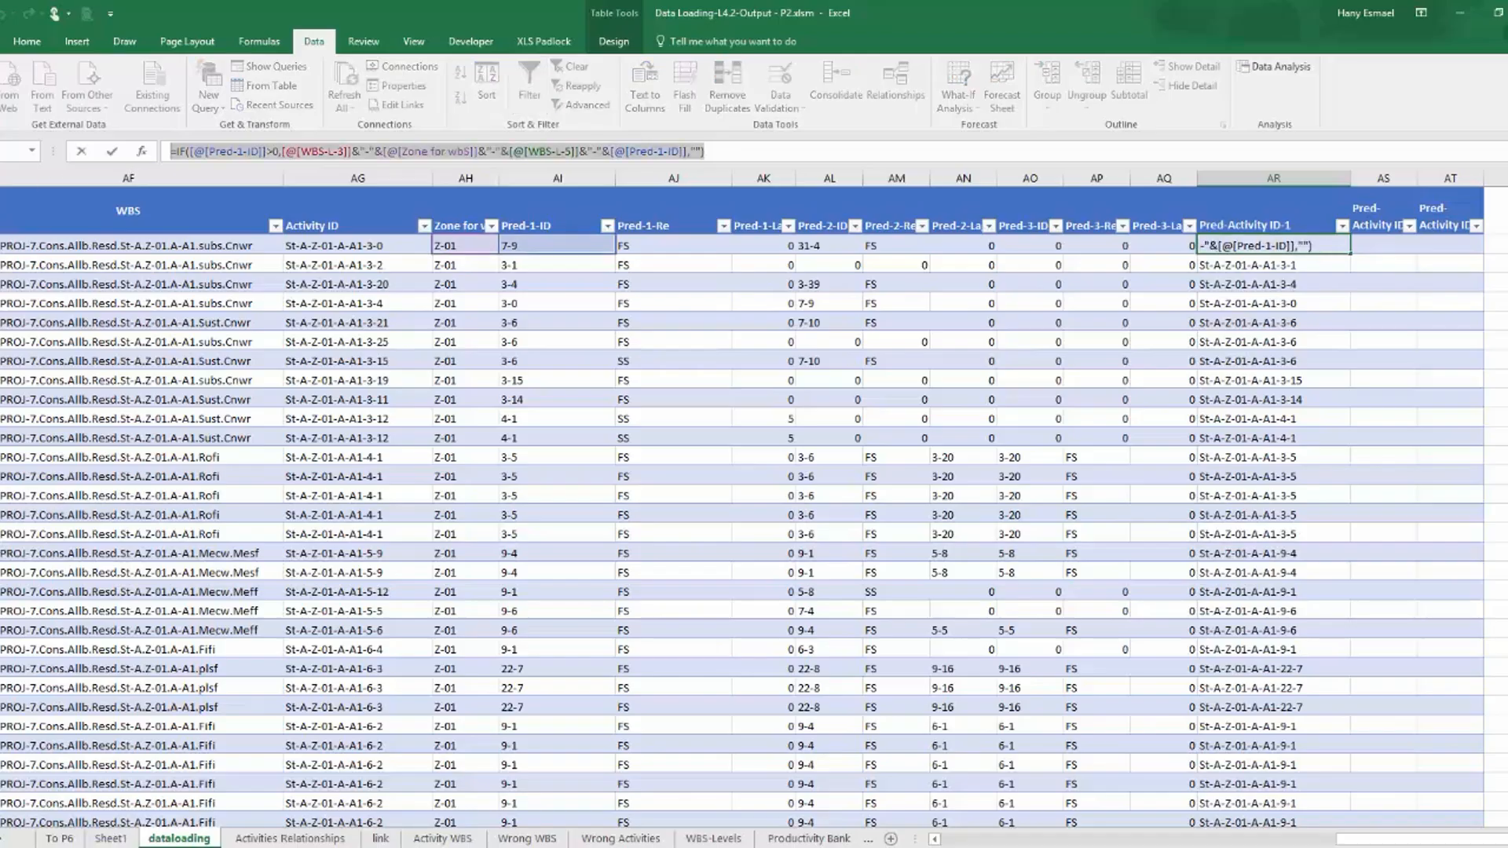
key(Escape)
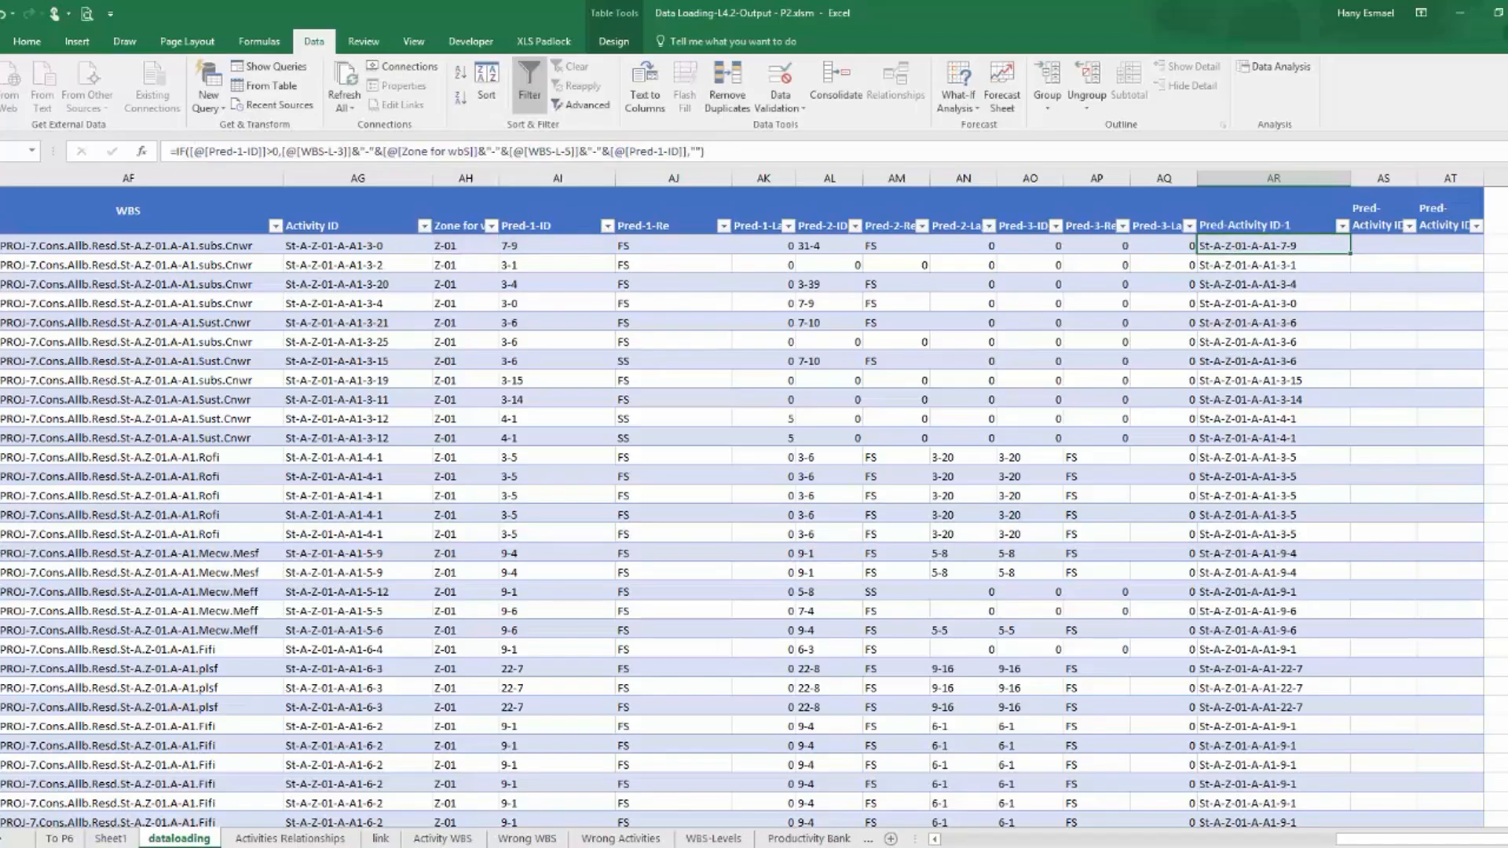
Paste the copied Pred-Activity ID-1 formula into the first data cell of column AS.
click(1378, 236)
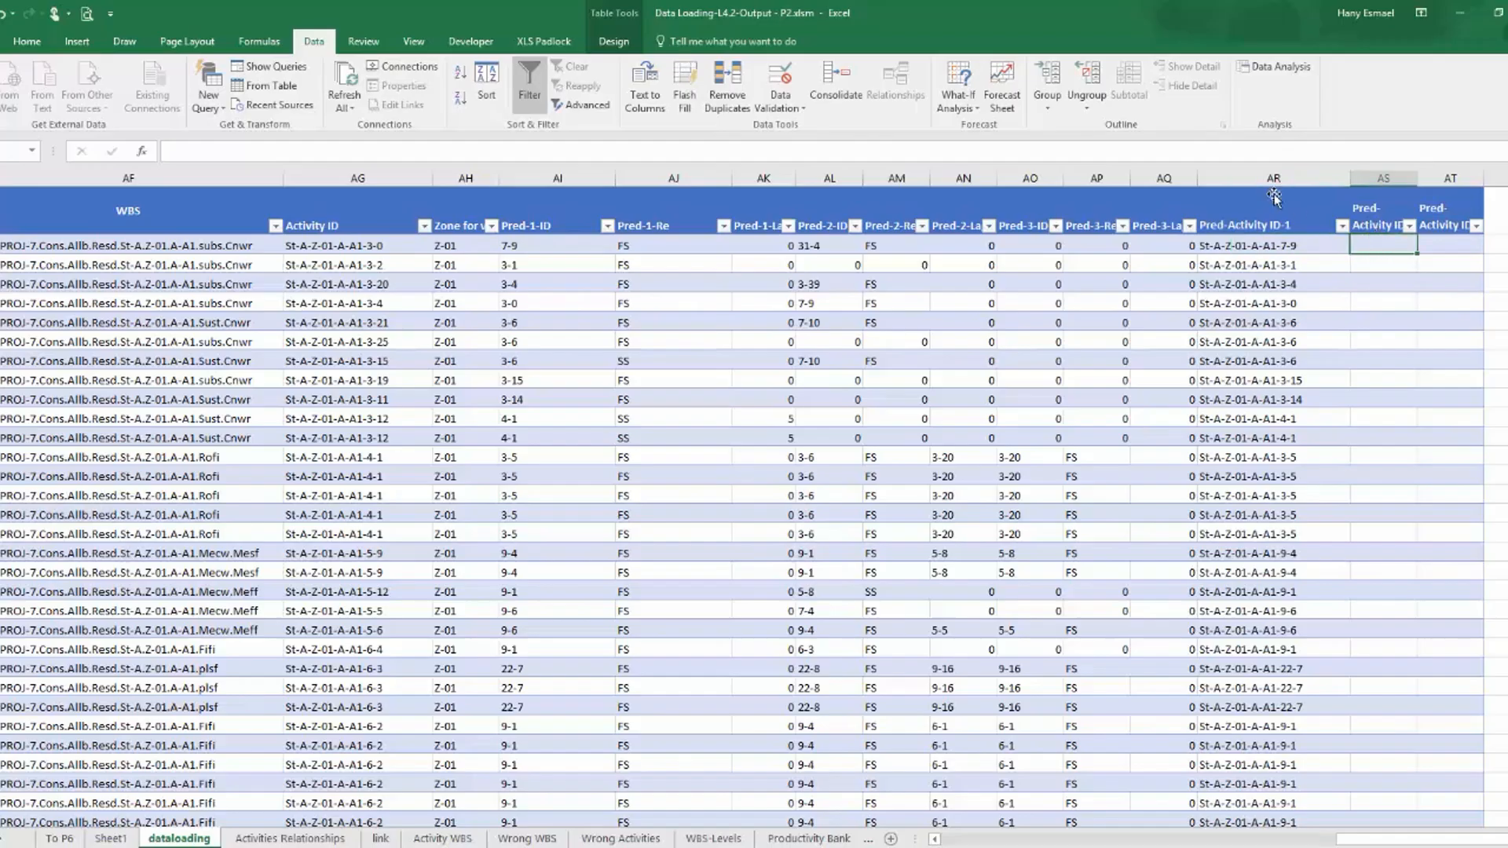
click(1247, 147)
key(ctrl+v)
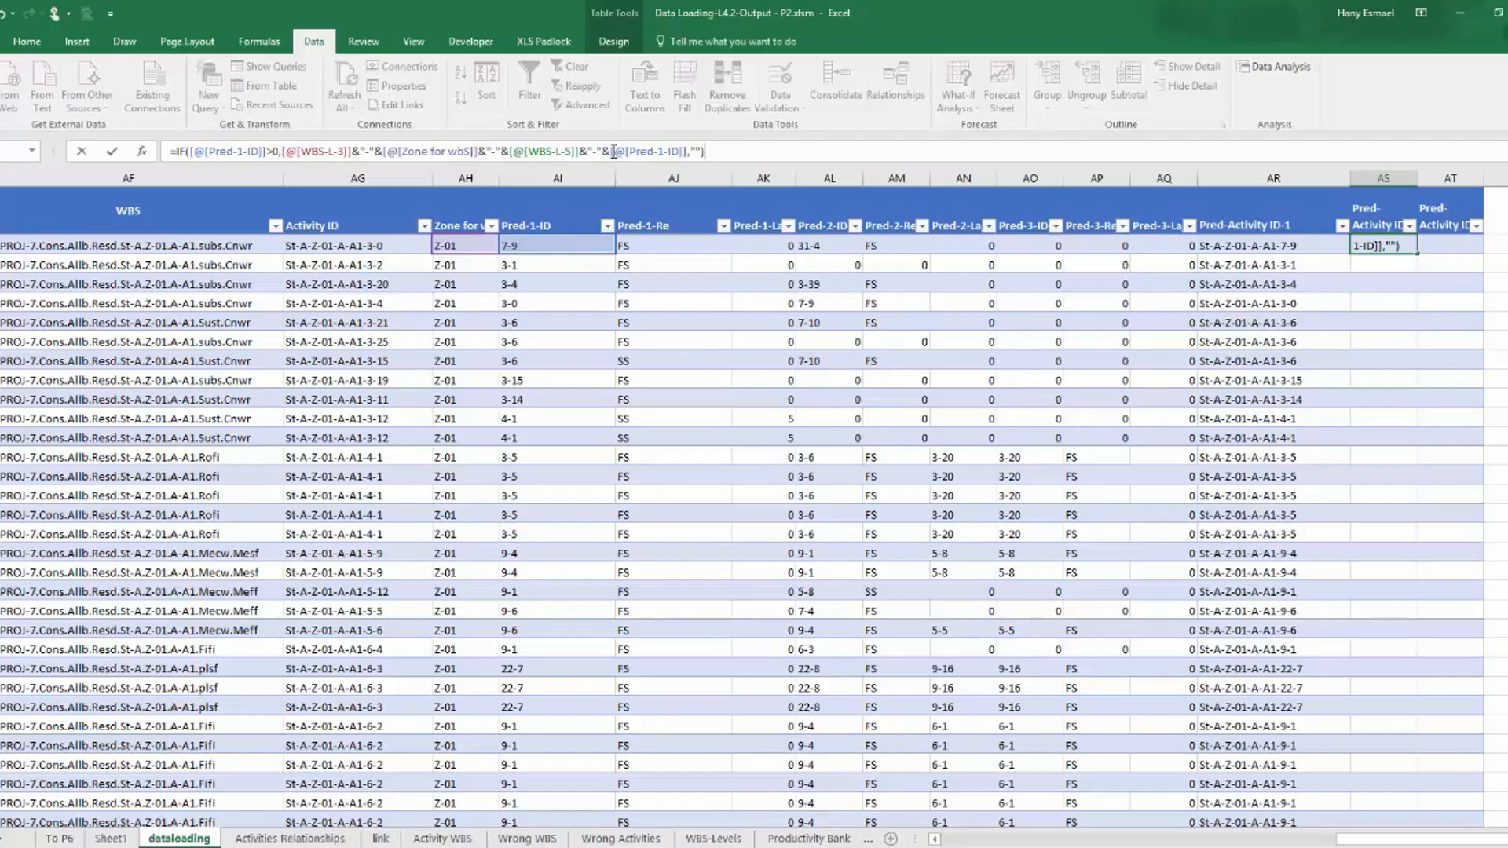
Change the logical test in the pasted column AS formula to reference Pred-2-ID instead of Pred-1-ID.
click(238, 153)
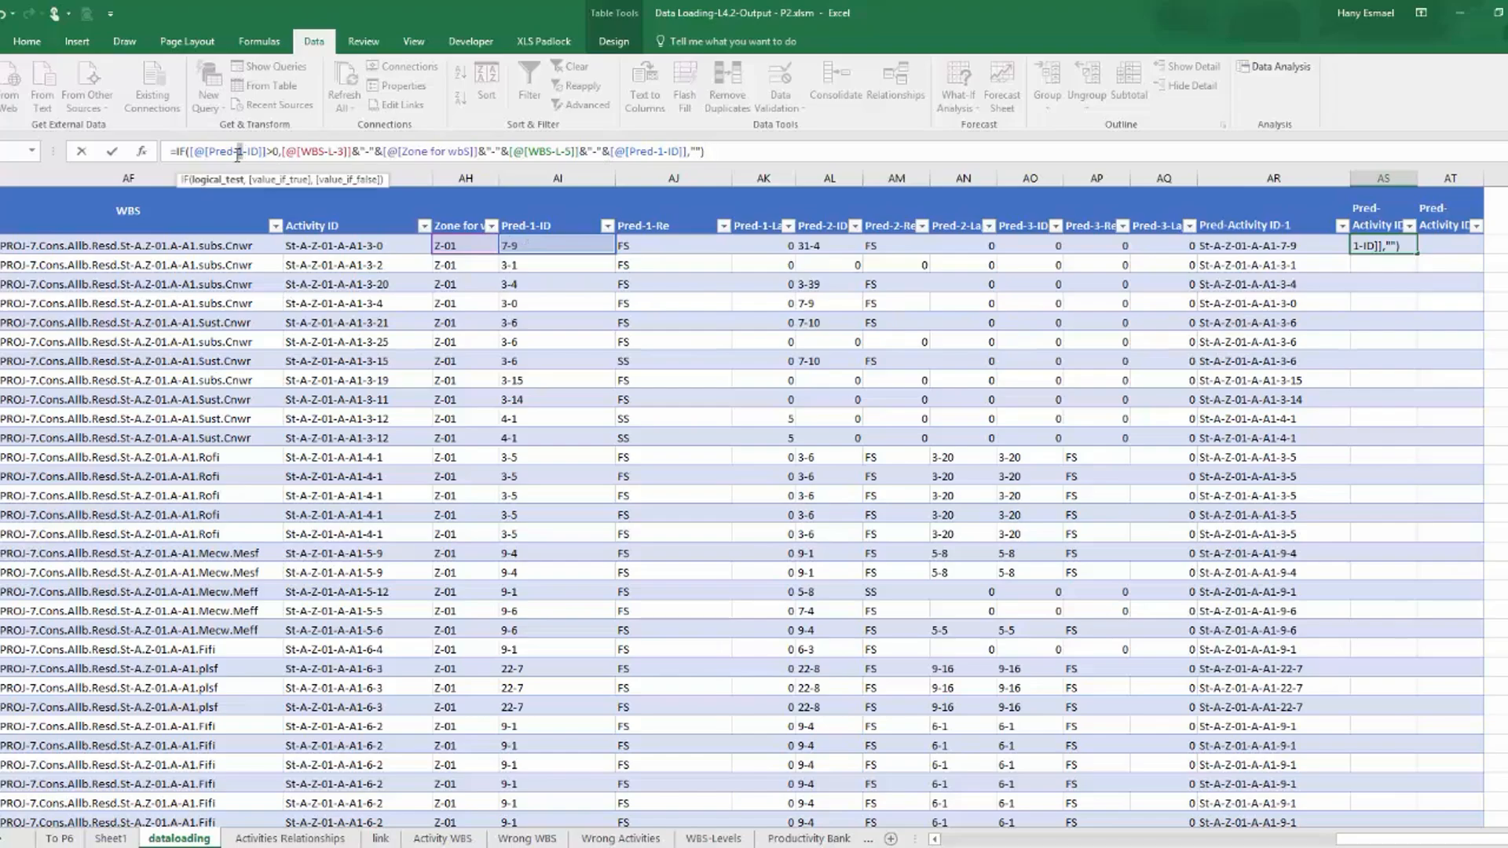
key(BackSpace)
text(2)
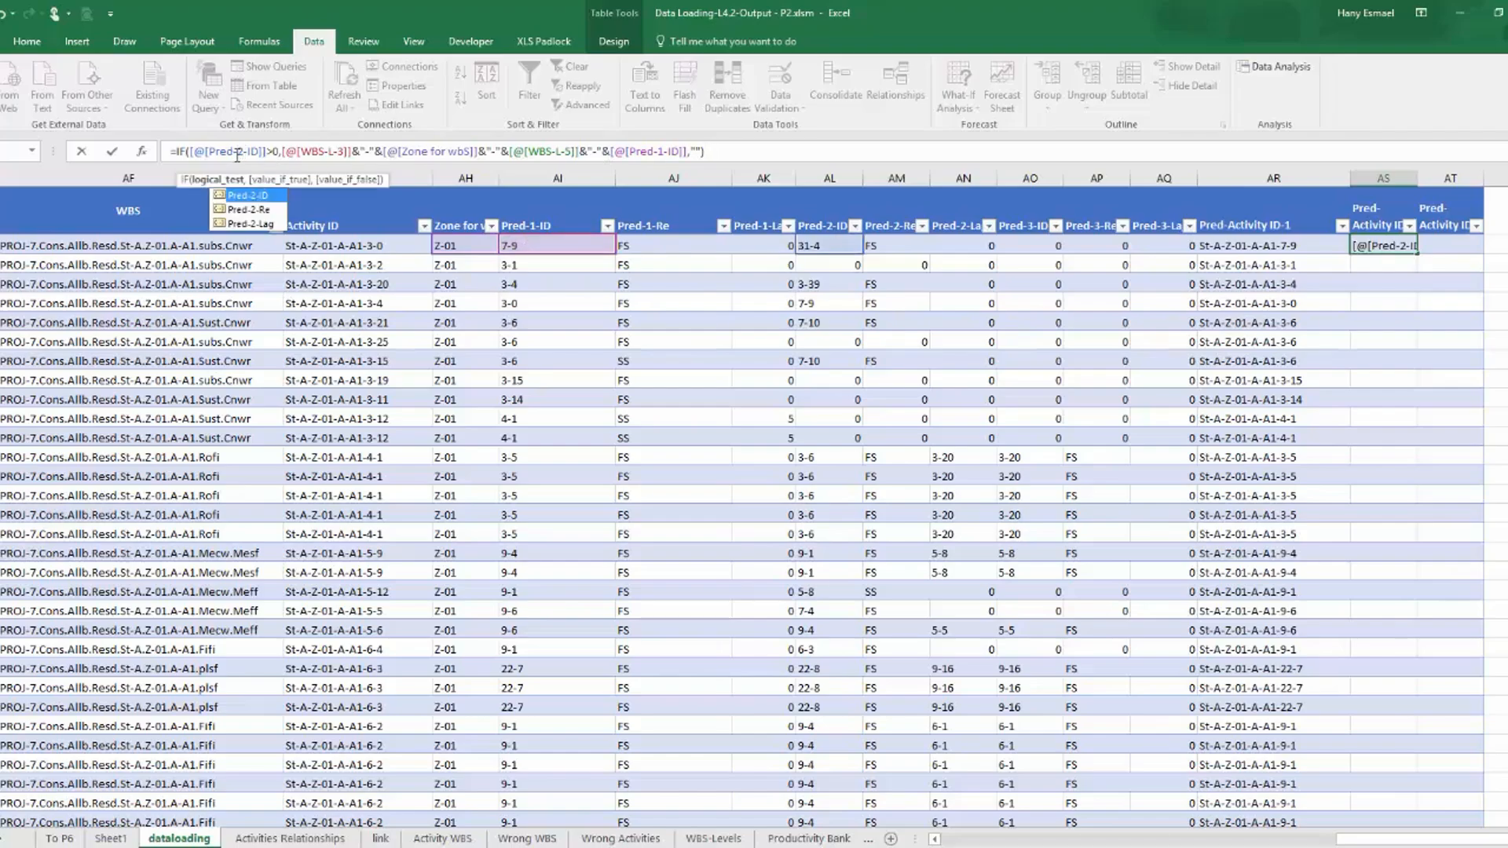
key(Return)
double_click(247, 195)
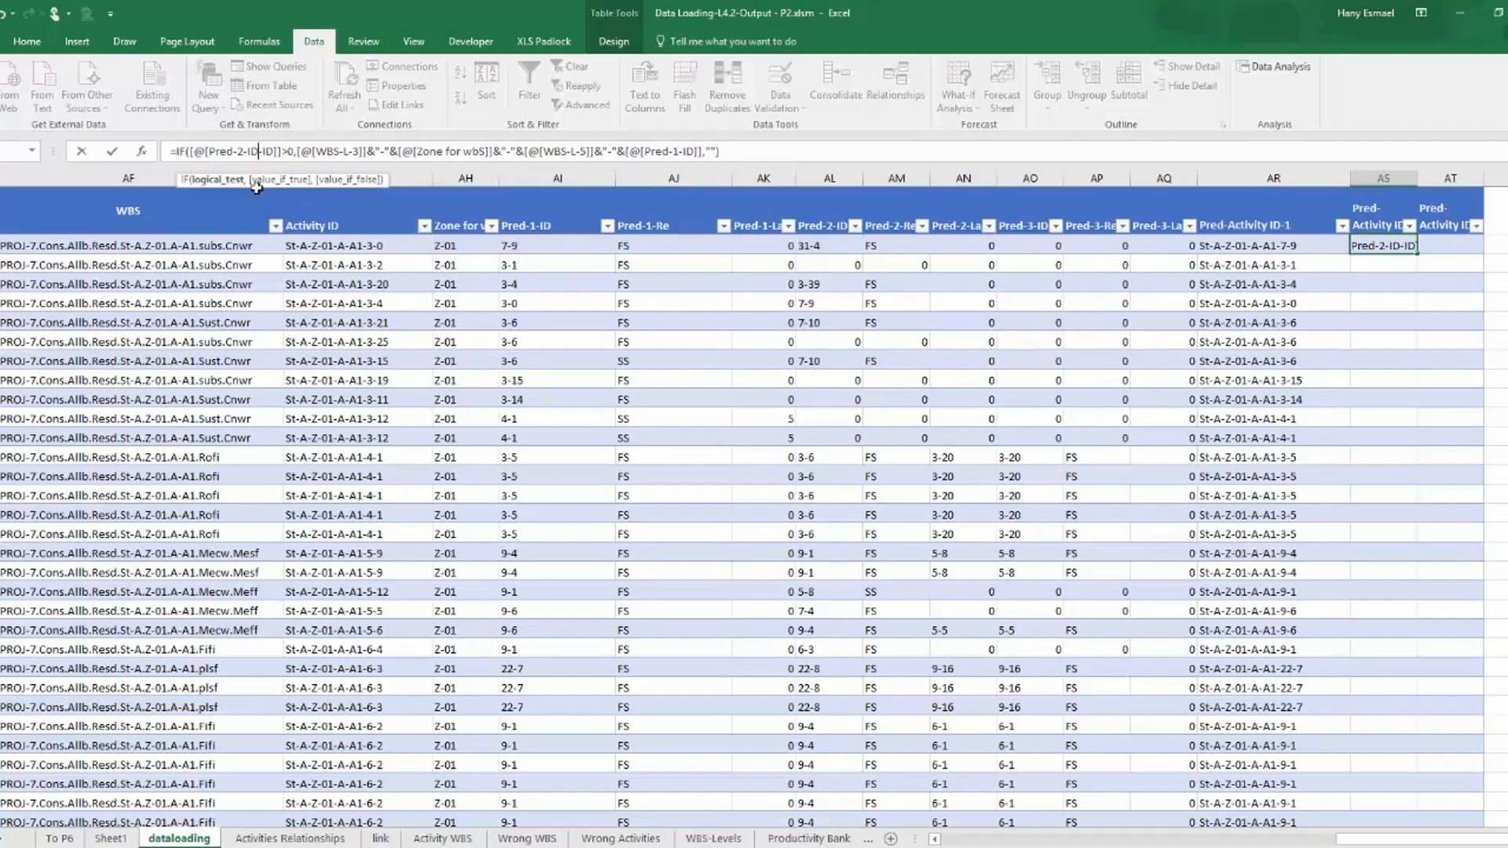
Change the formula's last reference to Pred-2-ID, remove the duplicated -ID text, enter it, and widen column AS to fit.
double_click(676, 151)
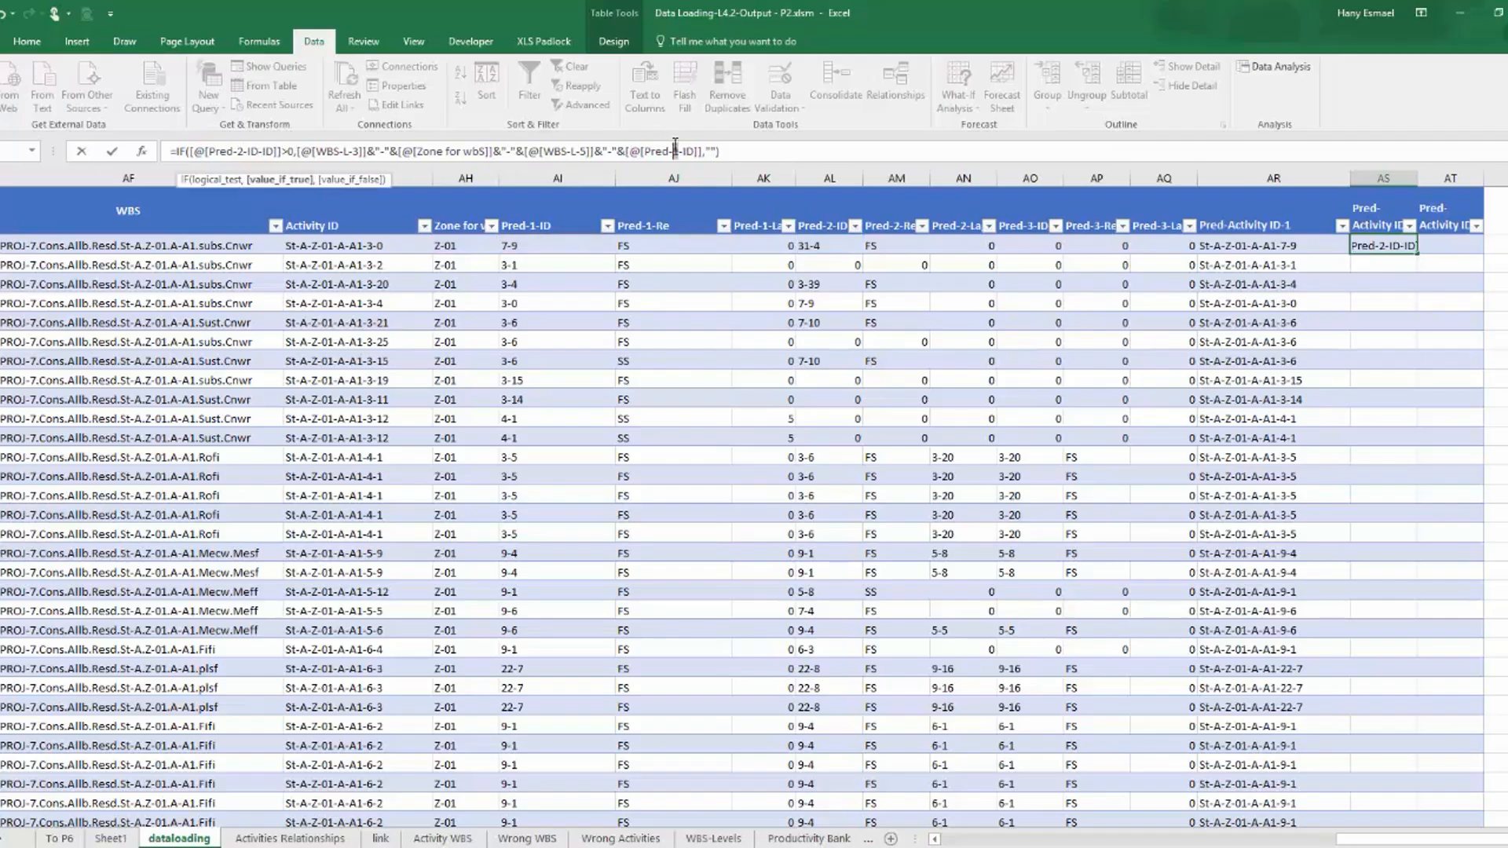
text(2)
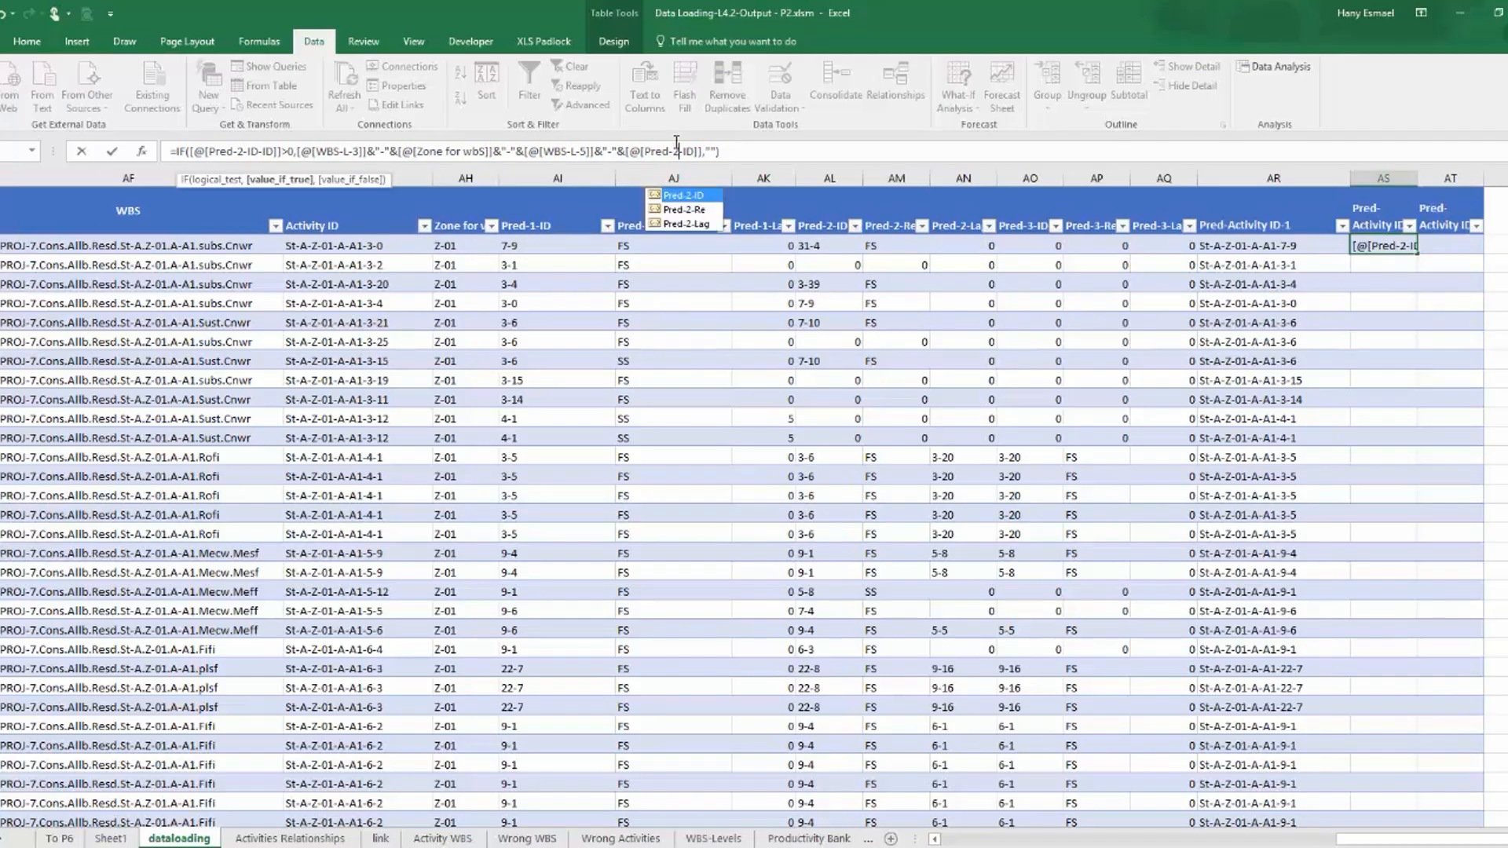
double_click(684, 196)
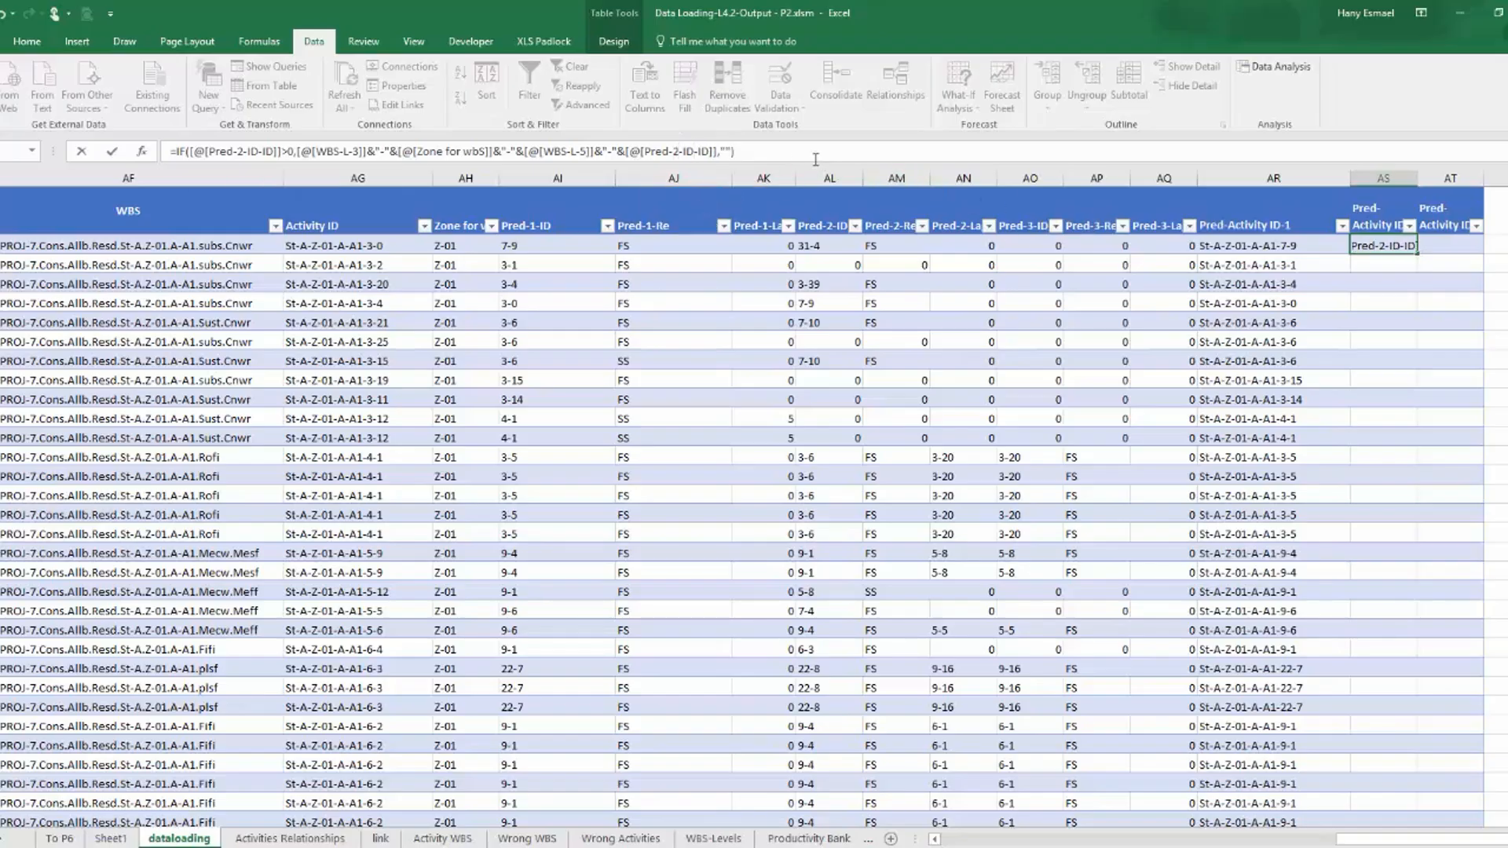
key(Return)
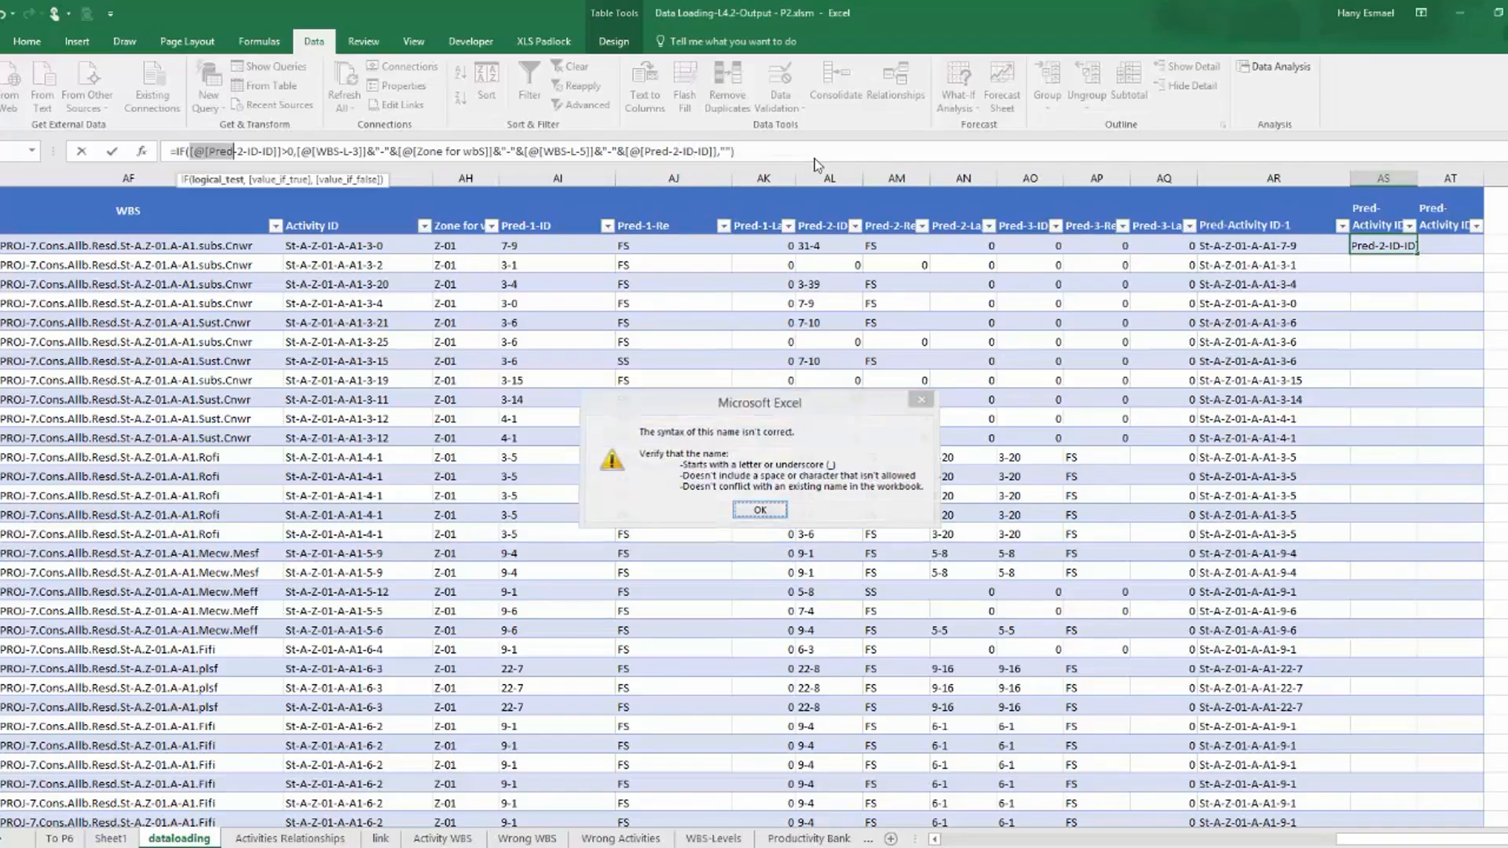
key(Return)
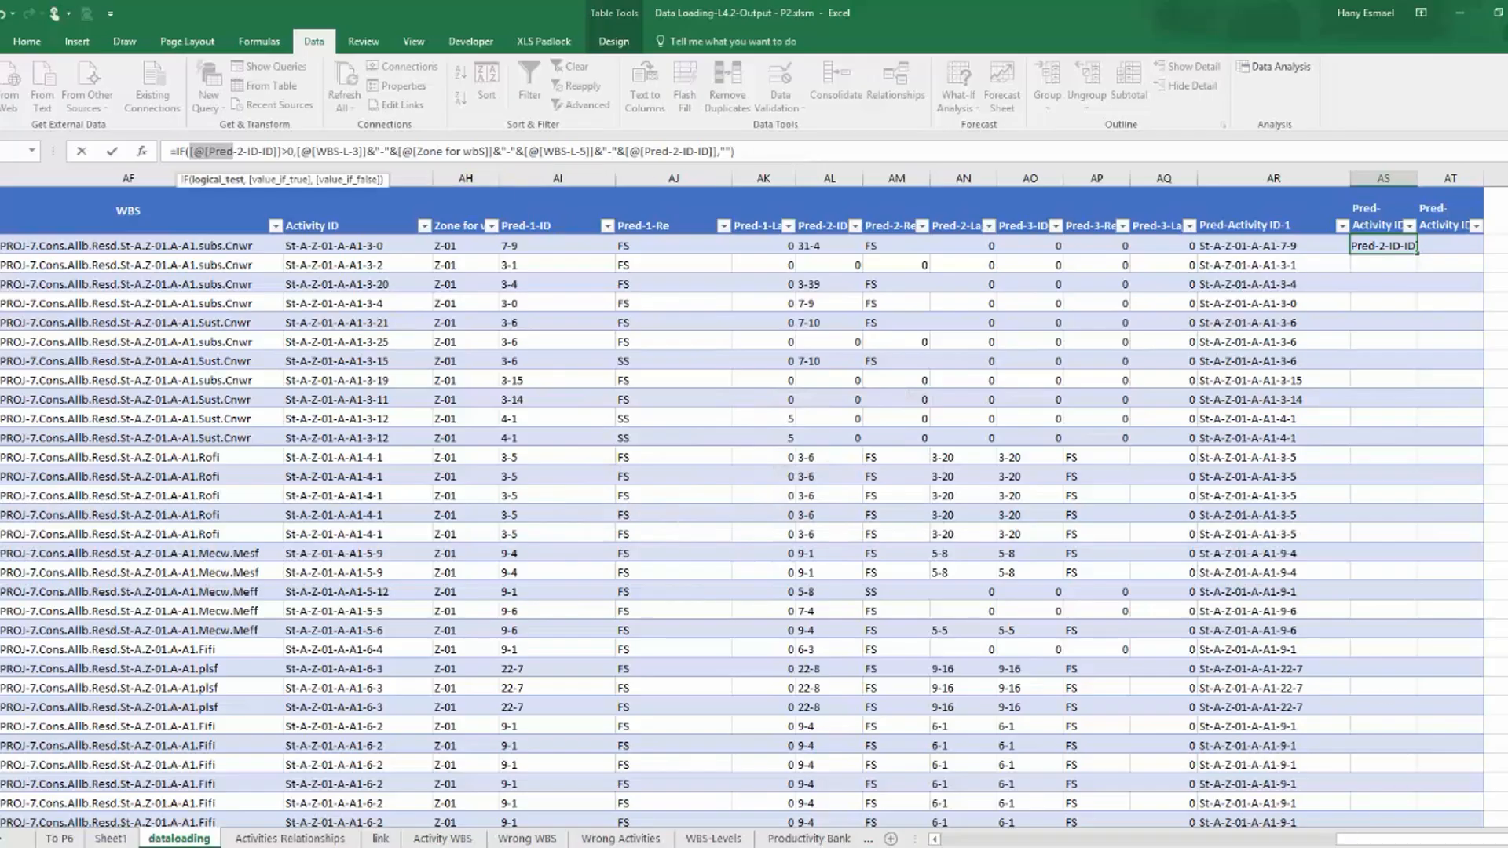
click(1353, 846)
click(1477, 810)
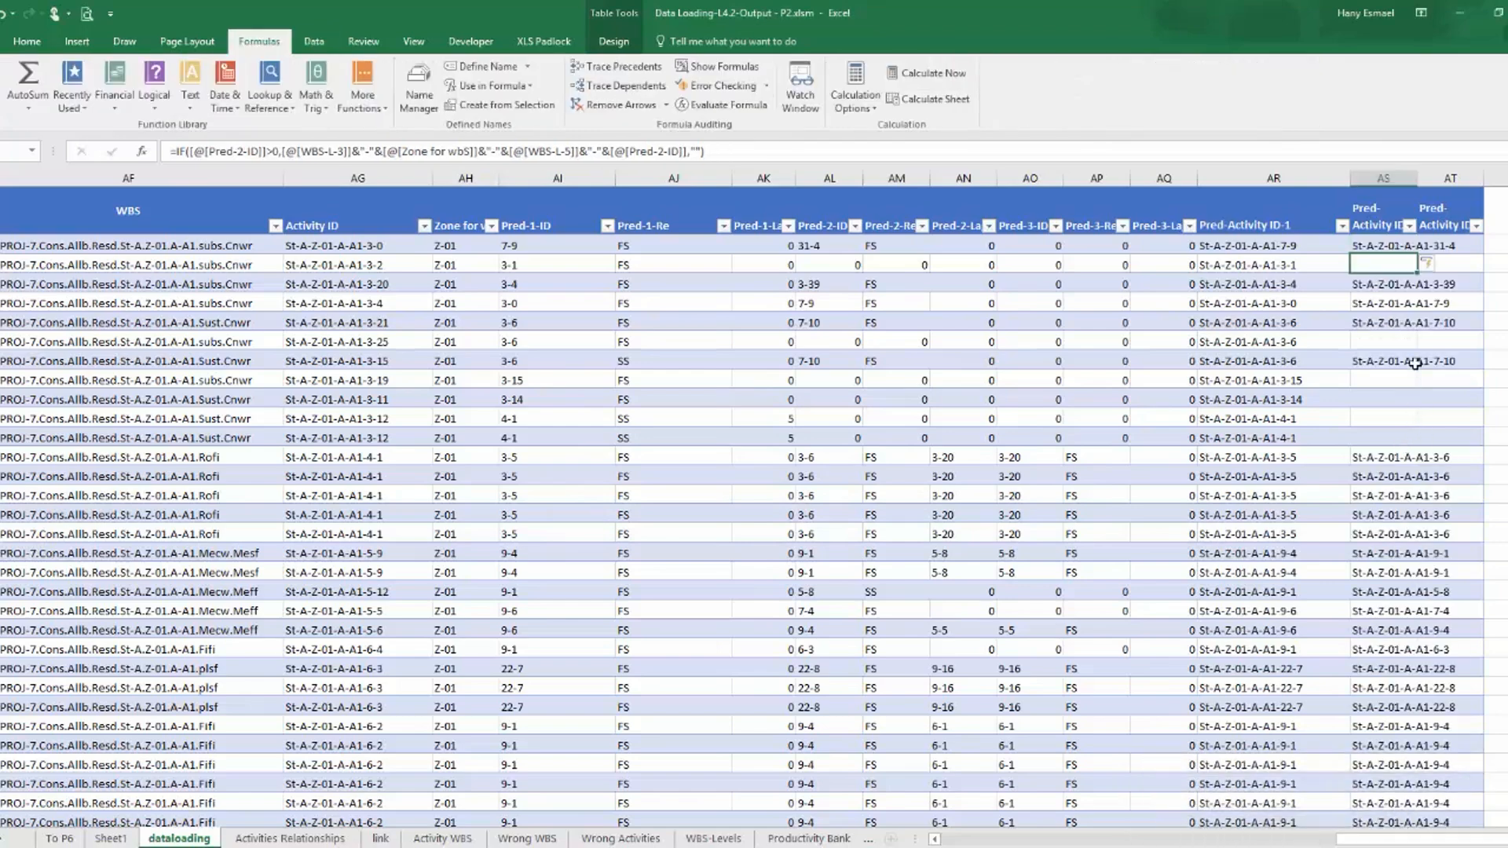
double_click(1418, 178)
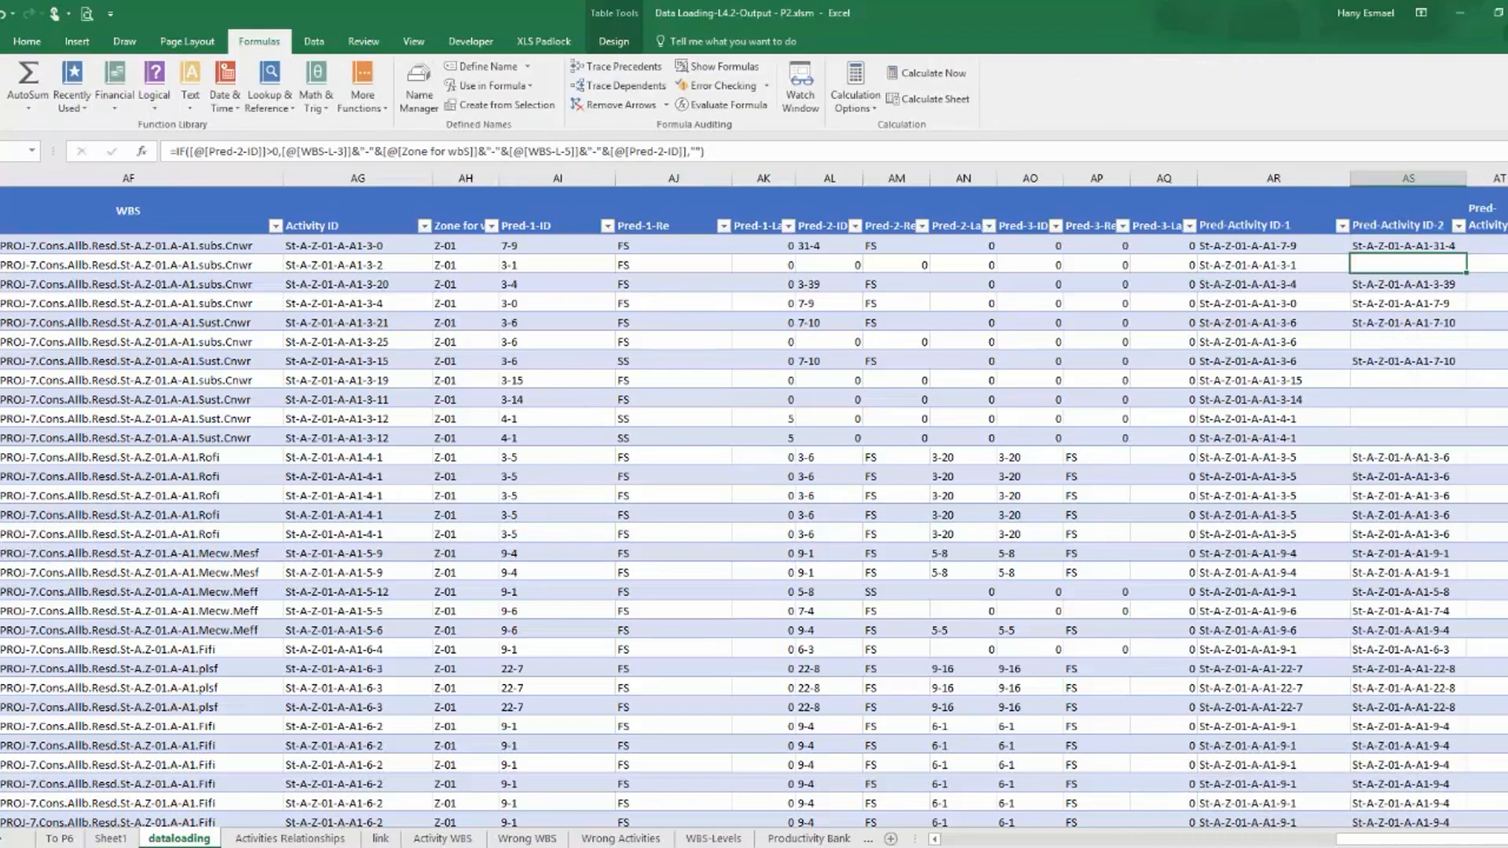
Copy the whole Pred-Activity ID-2 formula text from its first data row without changing that cell.
scroll(1348, 741, right, 3)
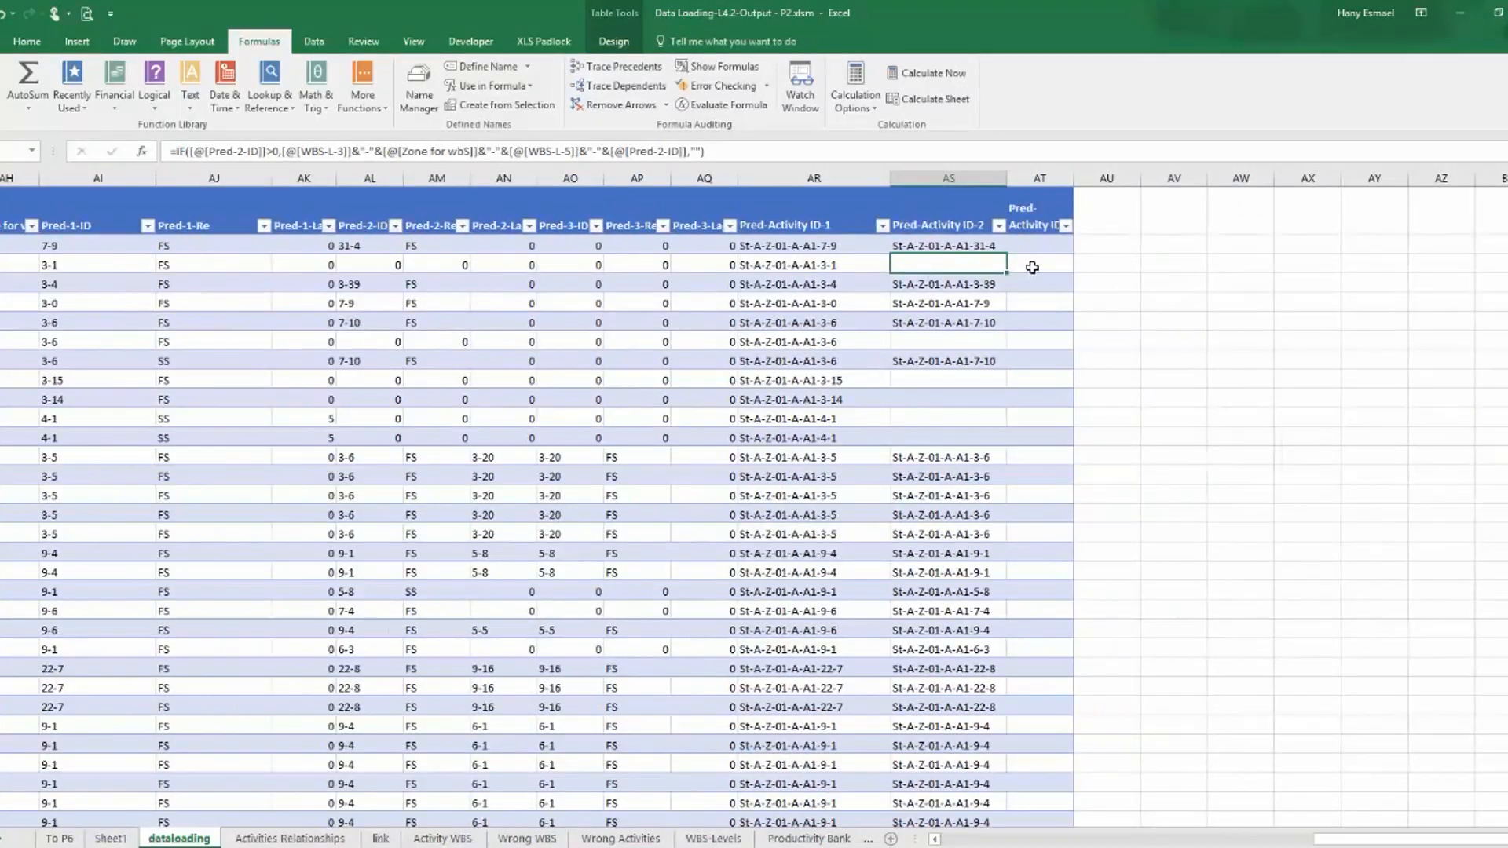
click(1040, 242)
click(955, 242)
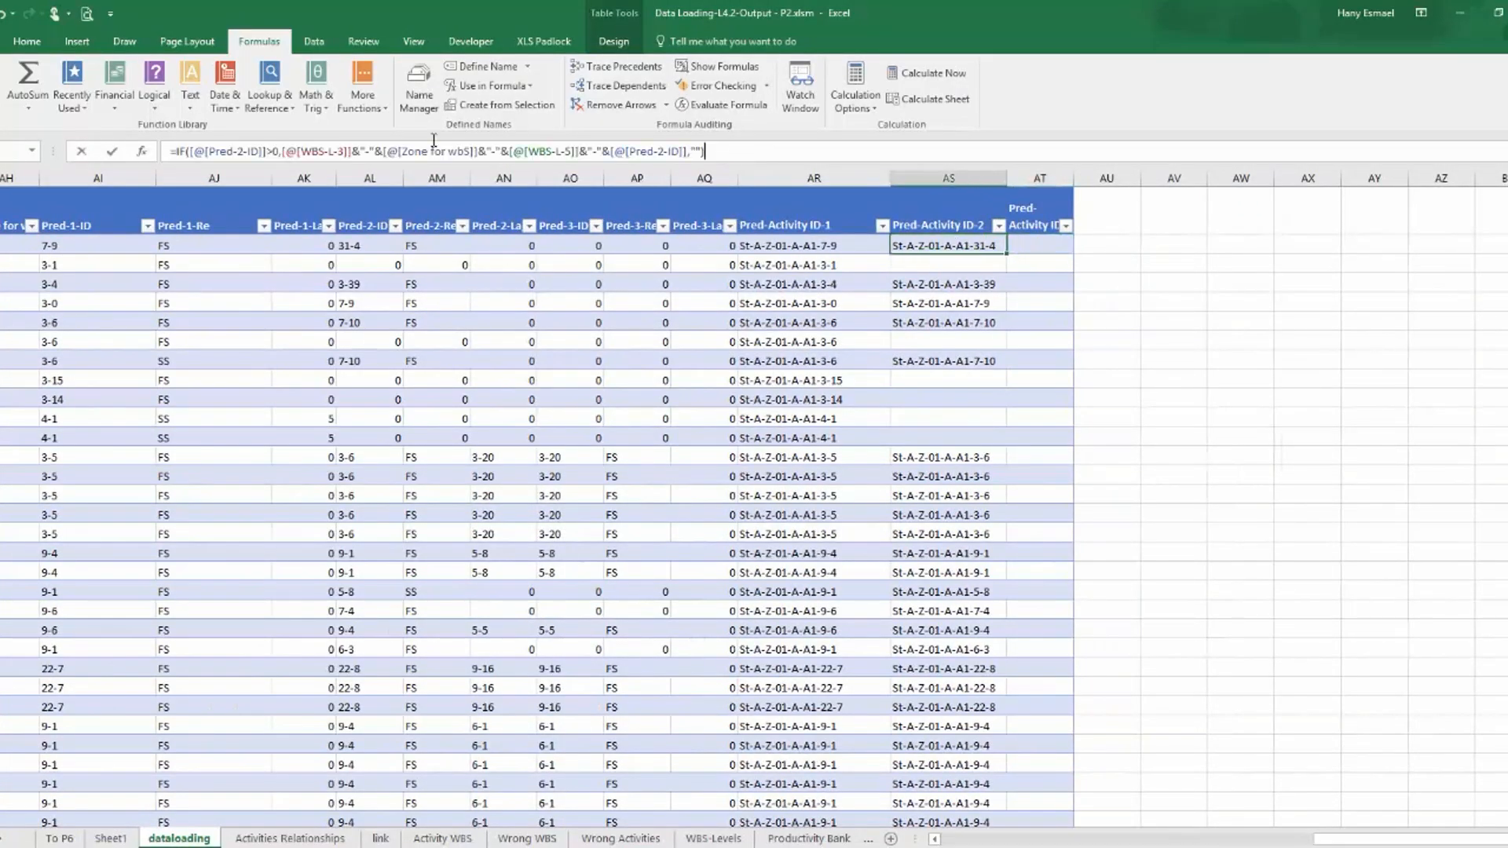
click(519, 151)
key(ctrl+c)
key(Escape)
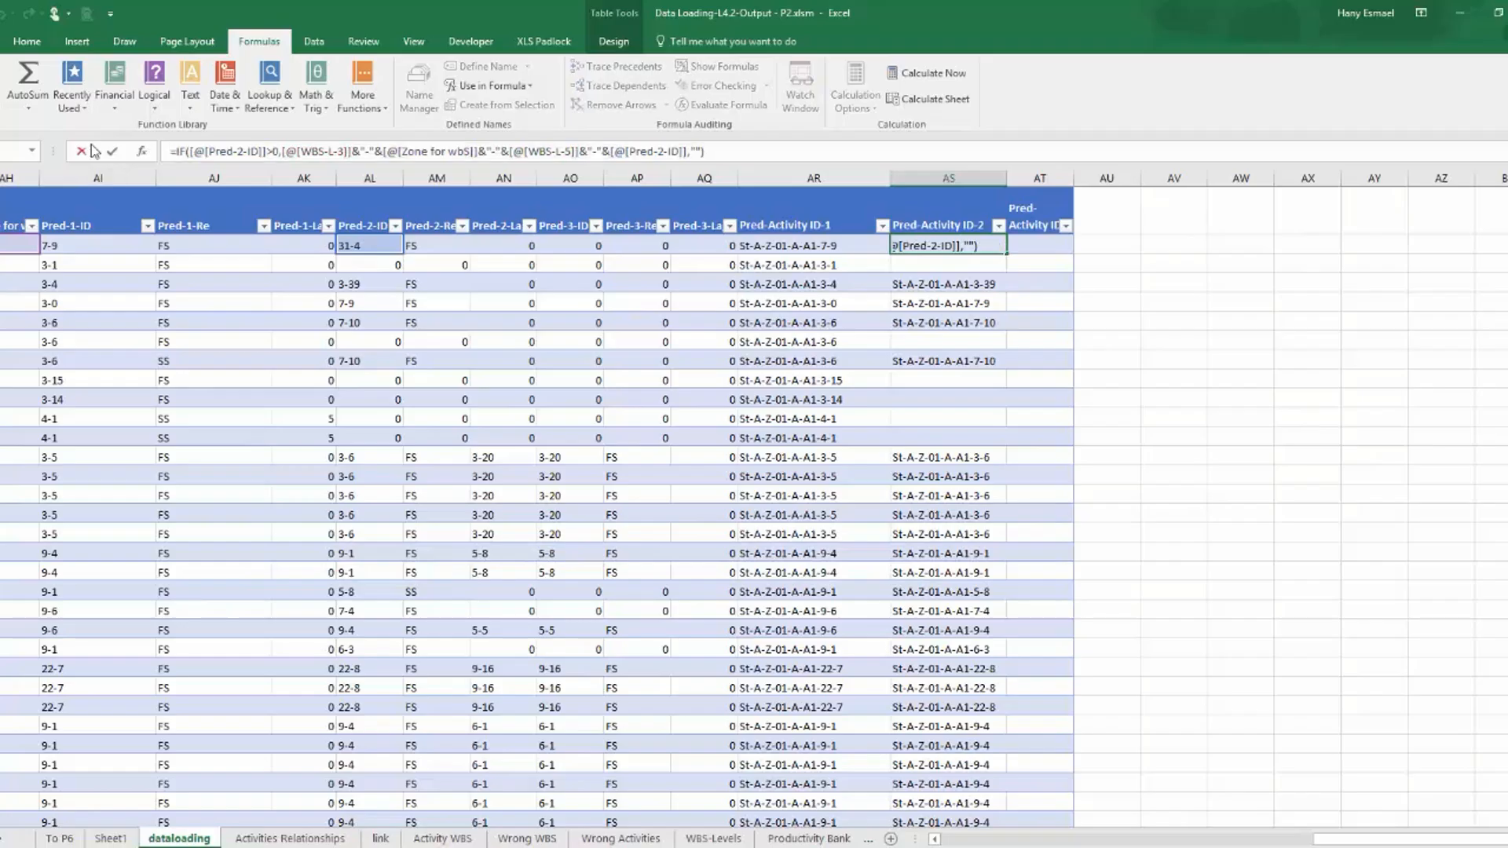
Paste the copied formula into the first data cell of column AT and point its logical test to Pred-3-ID.
click(1056, 245)
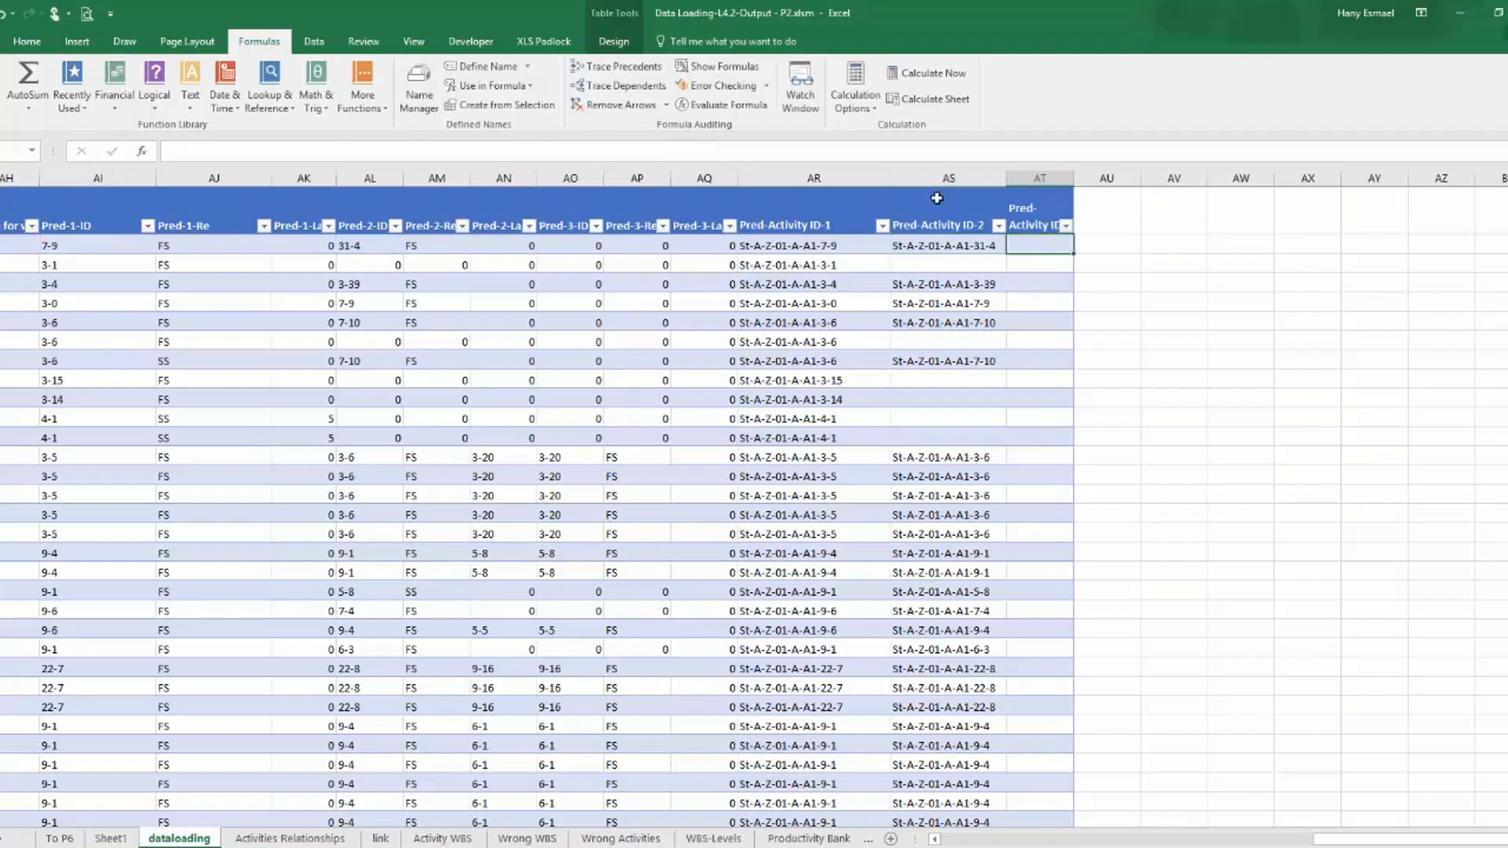
click(865, 147)
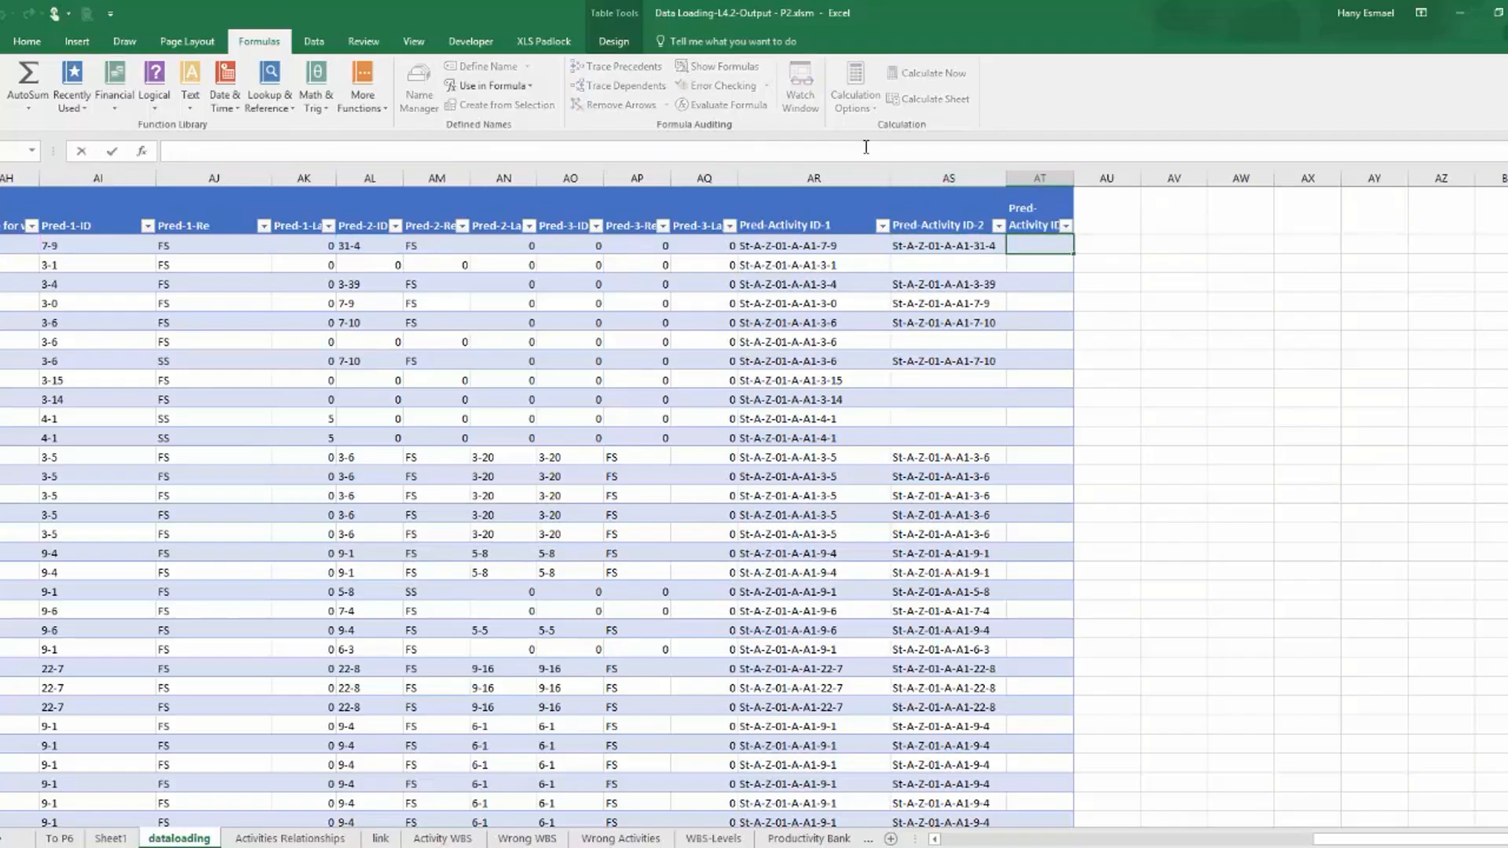
key(ctrl+v)
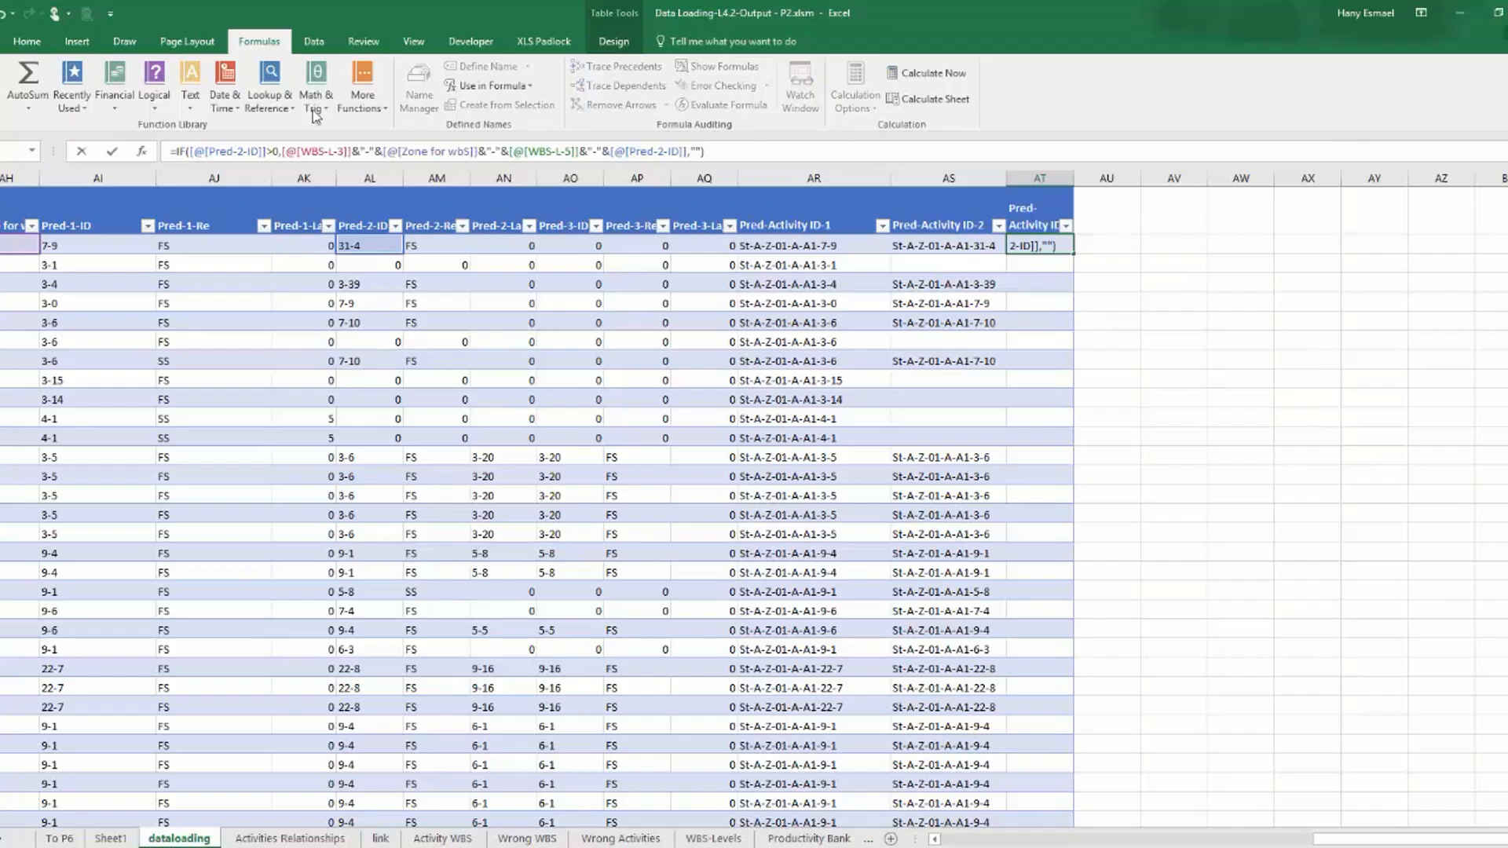
drag(262, 151, 188, 153)
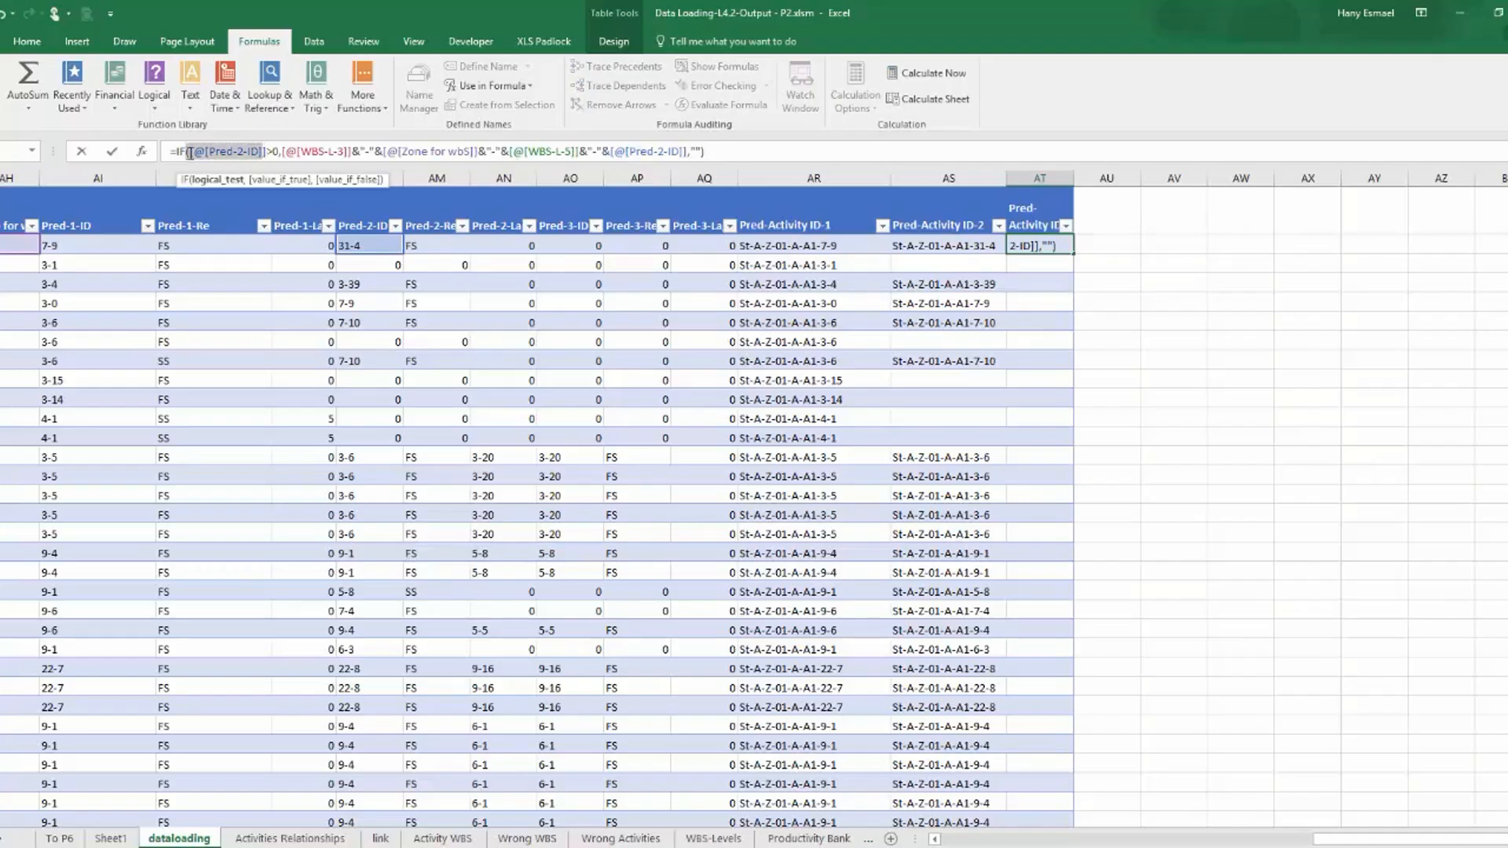
key(Delete)
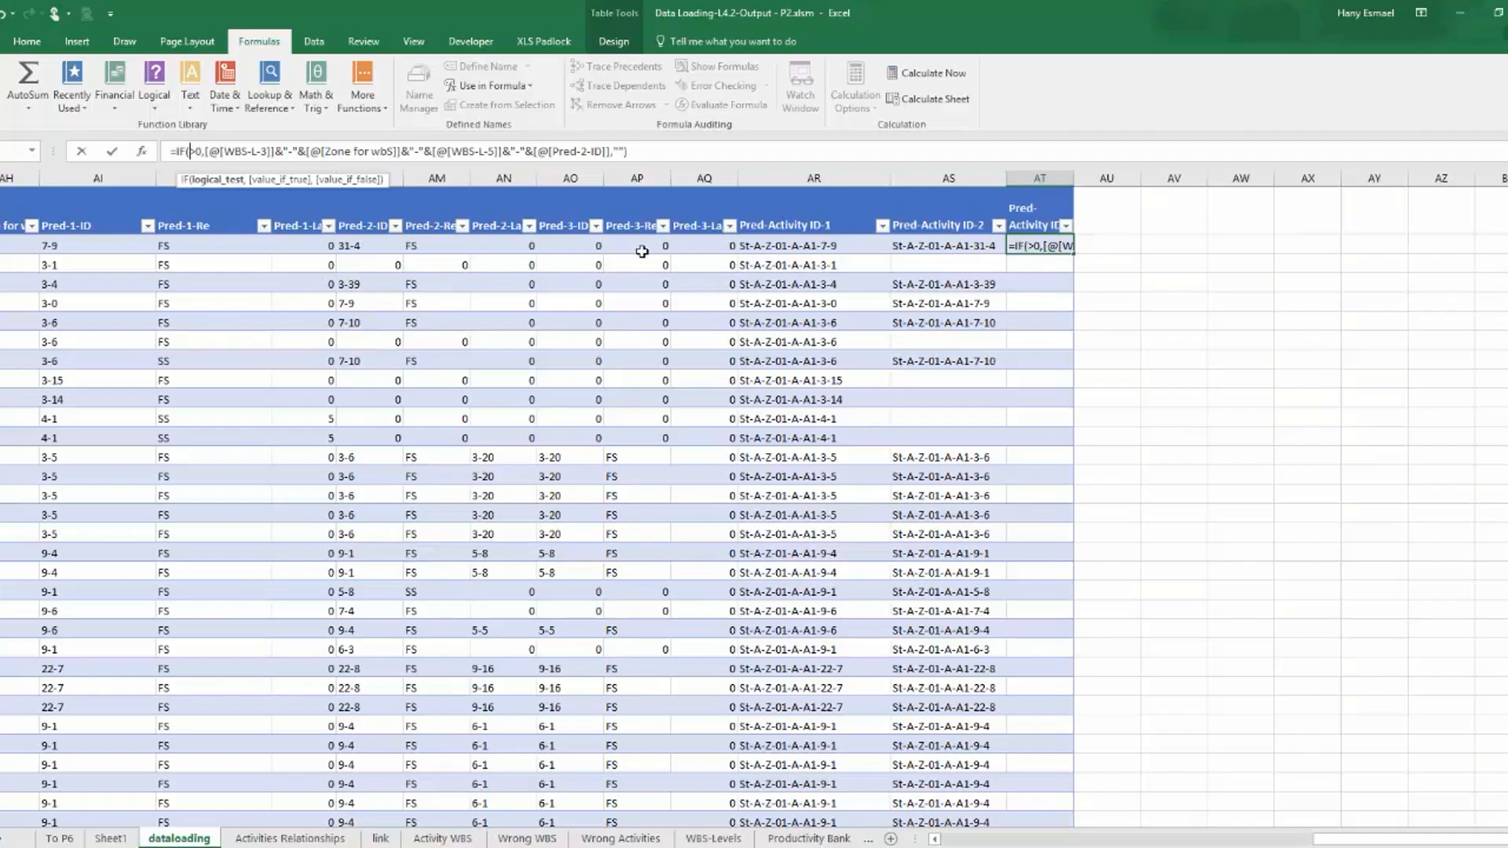
click(578, 246)
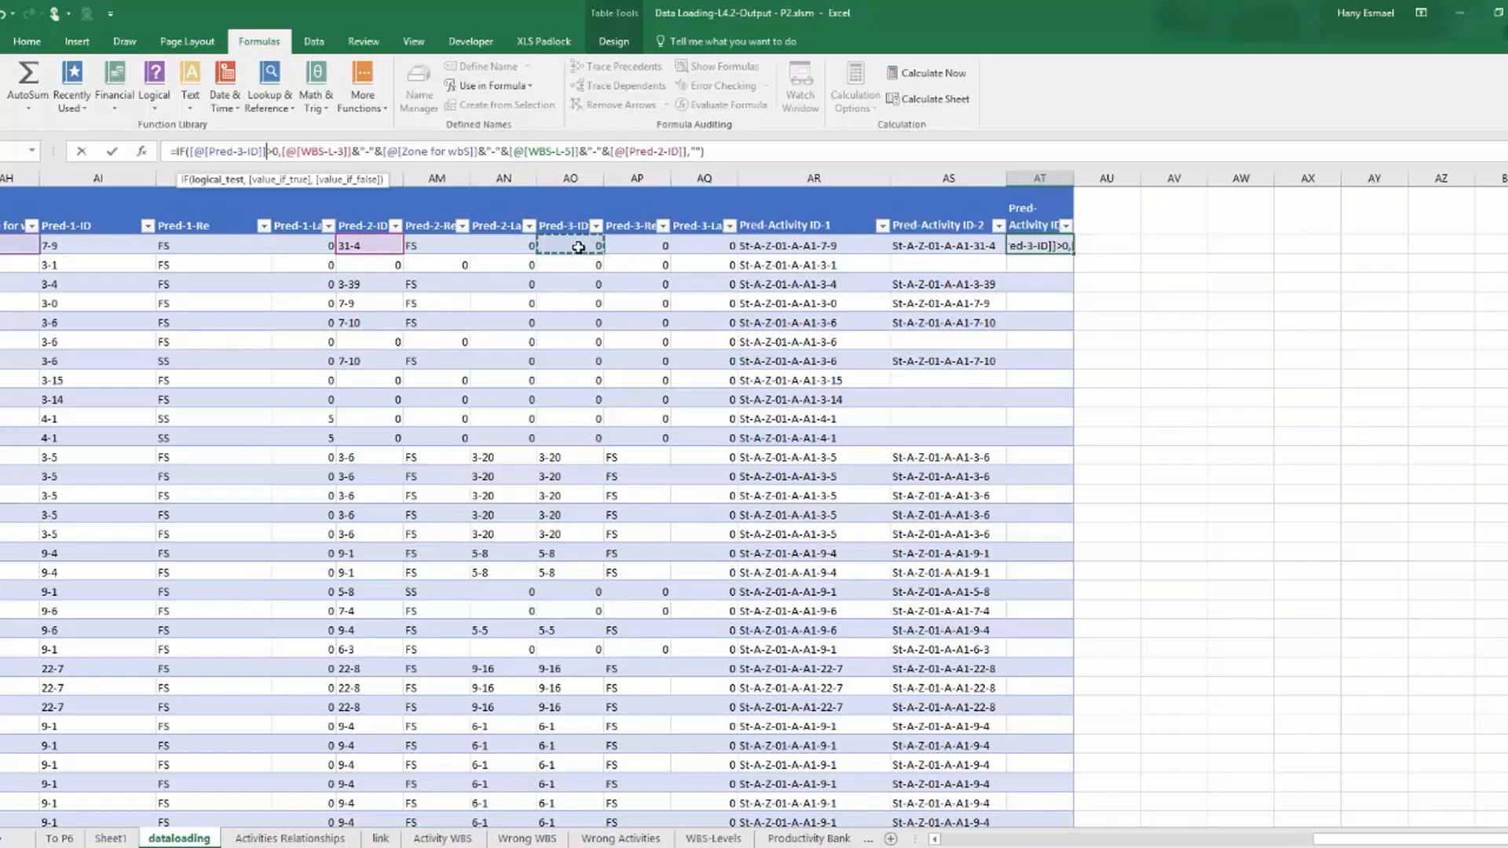
Replace the last Pred-2-ID reference with Pred-3-ID, enter the formula, and widen column AT to fit its IDs.
drag(626, 151, 687, 150)
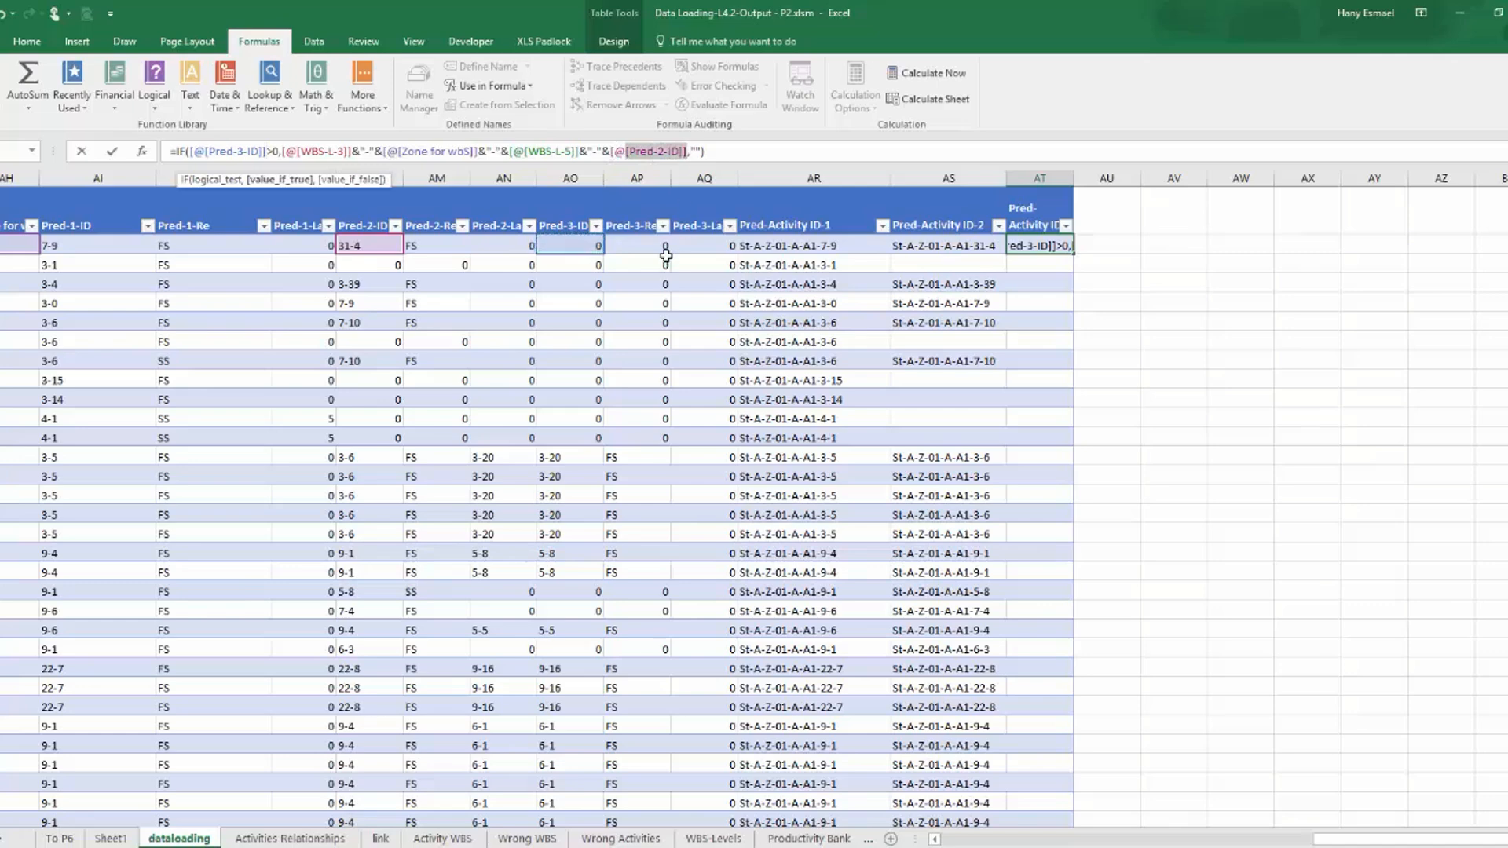
key(BackSpace)
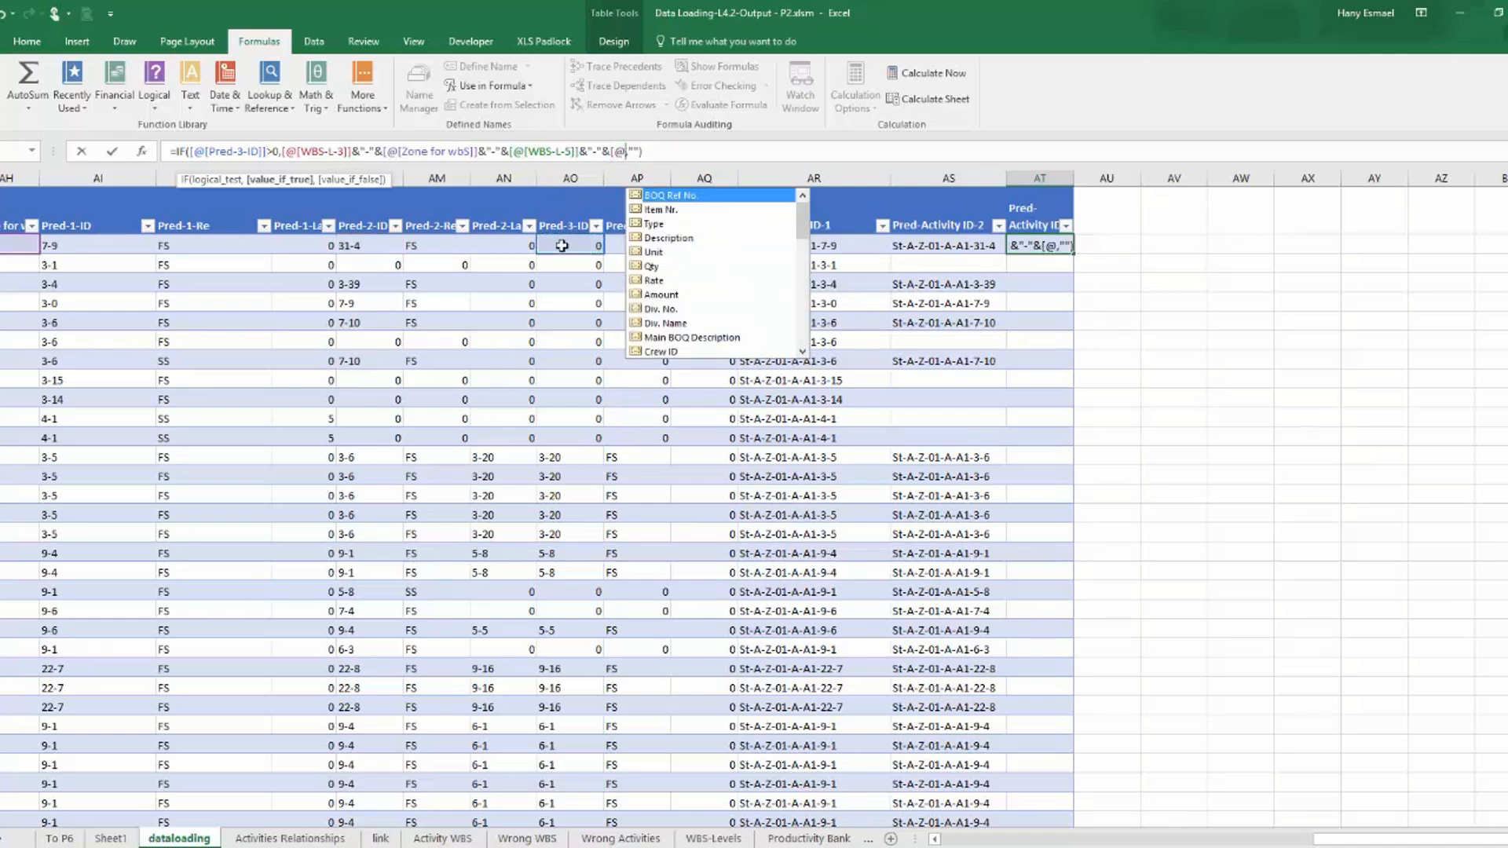
key(BackSpace)
key(BackSpace)
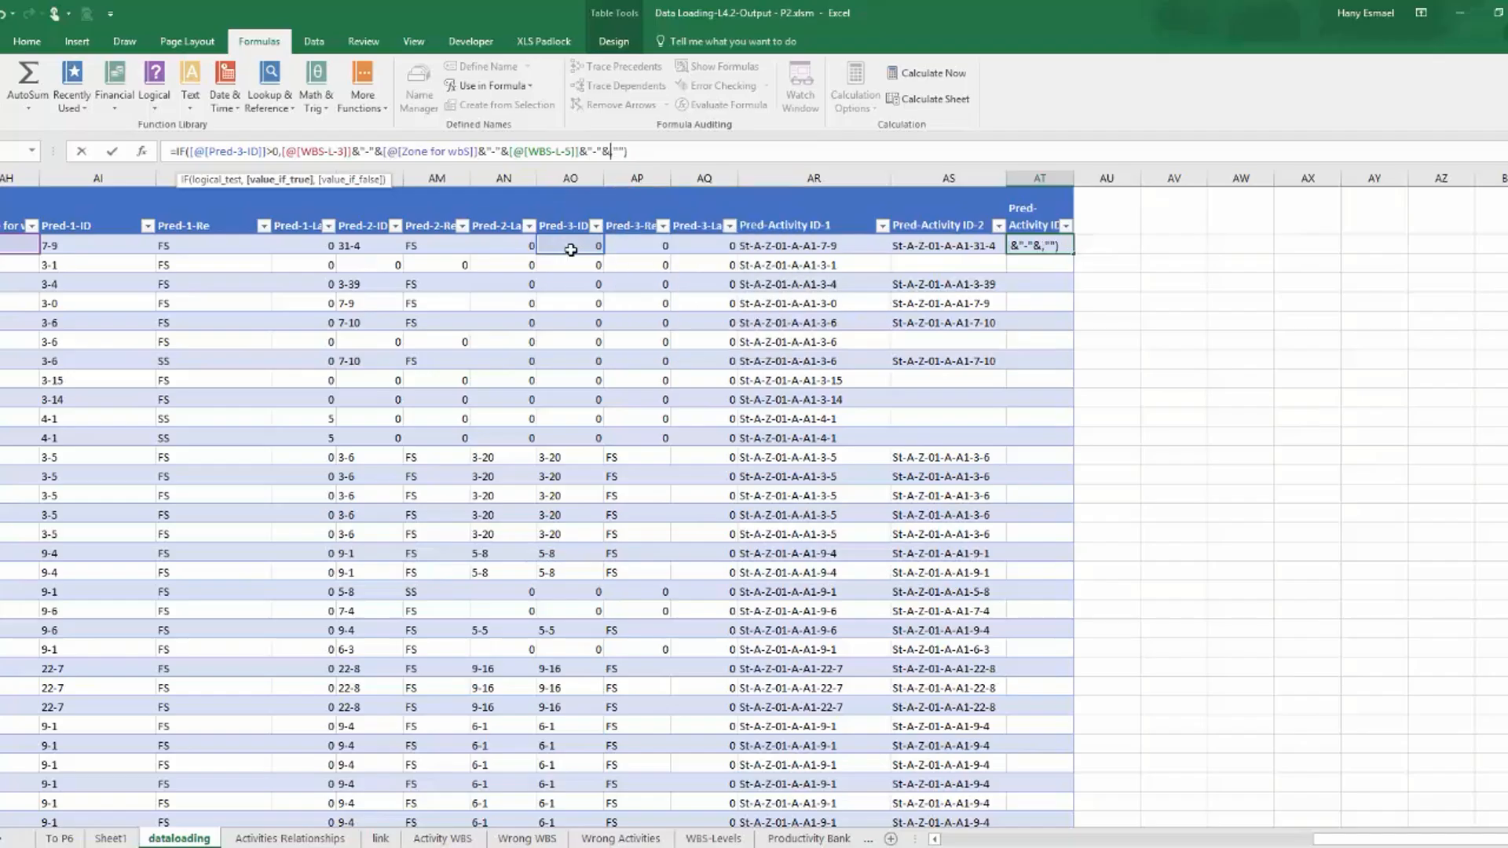
click(571, 250)
key(Return)
drag(1074, 183, 1135, 174)
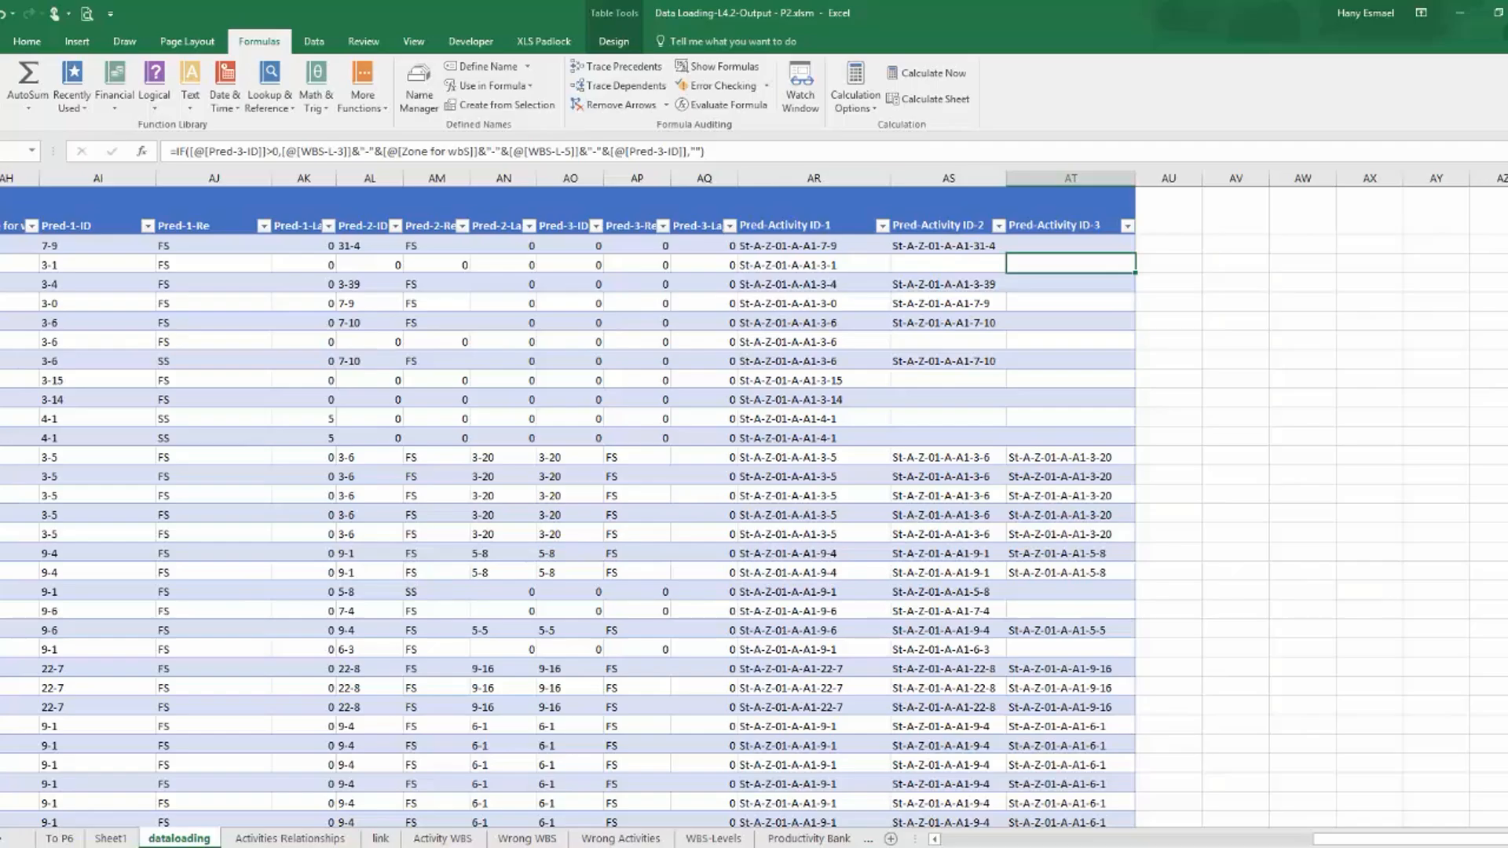
Create a PivotTable from the dataloading table on a new worksheet.
click(451, 365)
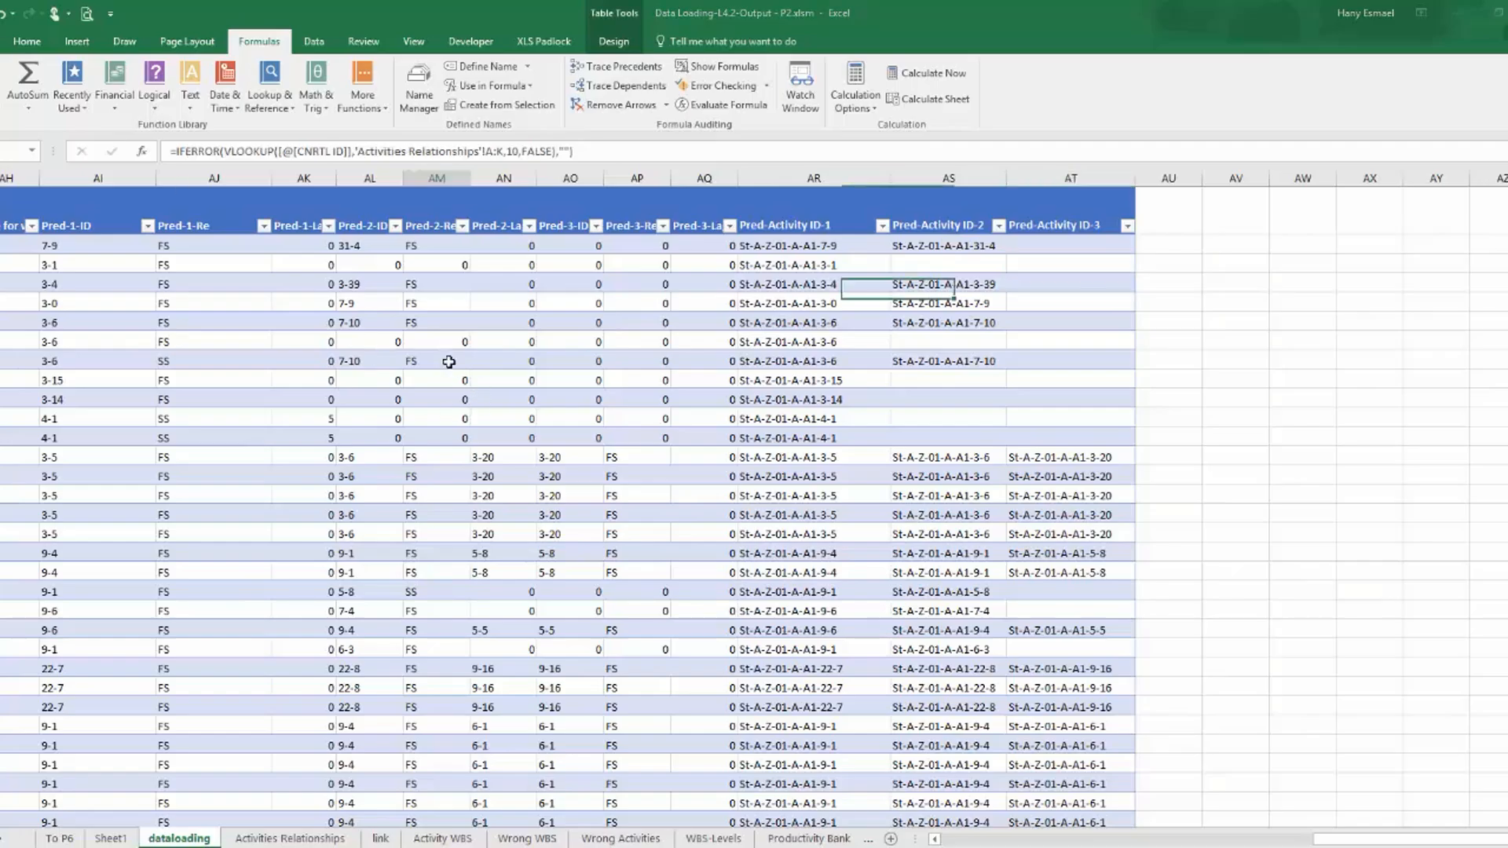
click(77, 42)
click(2, 84)
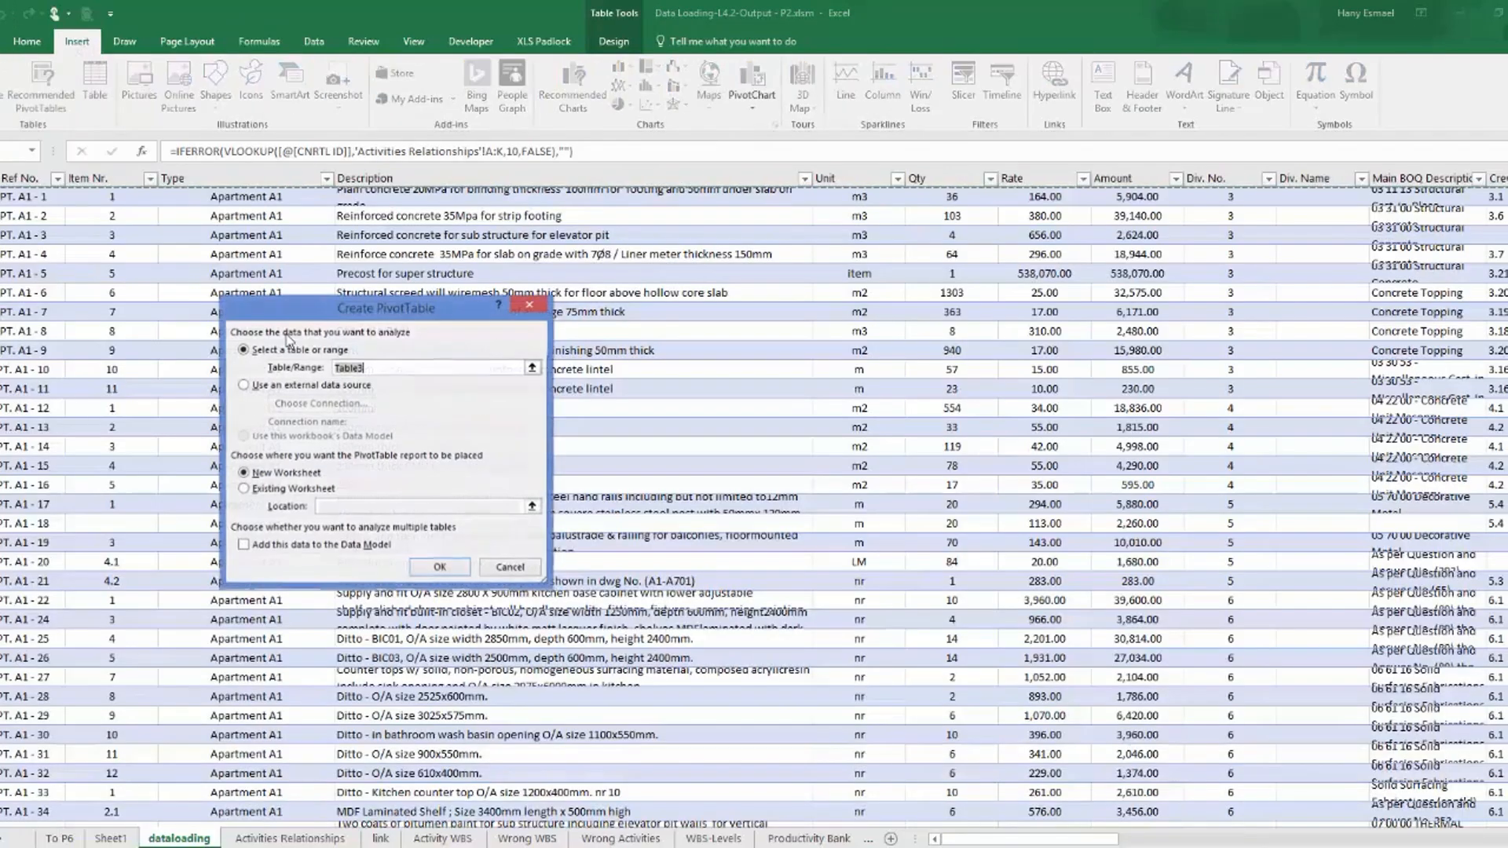
click(440, 566)
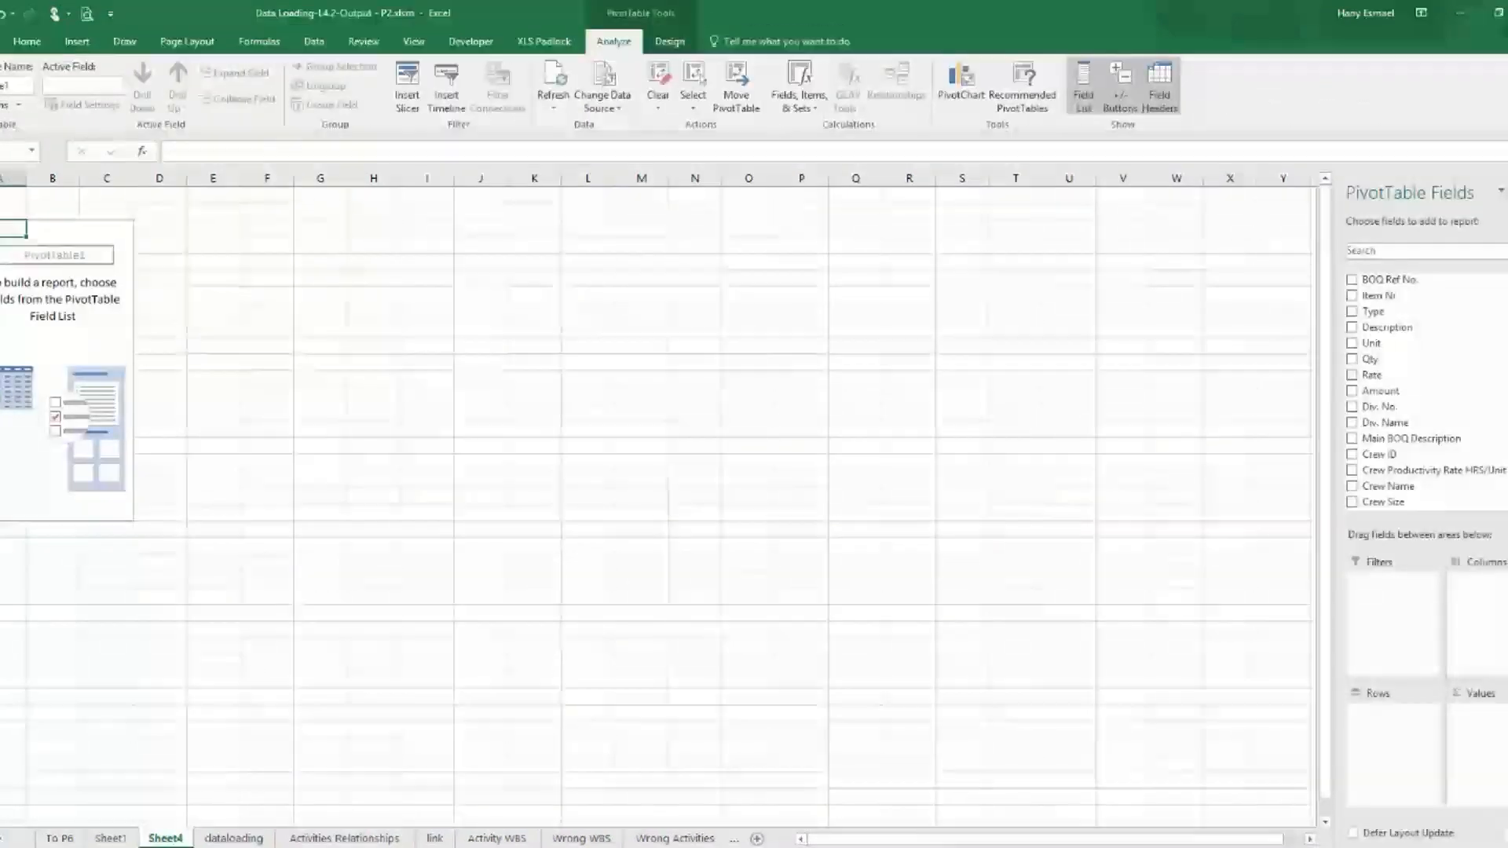
Rename the new PivotTable sheet as P6-Relation.
double_click(165, 839)
text(r)
key(BackSpace)
text(P6-)
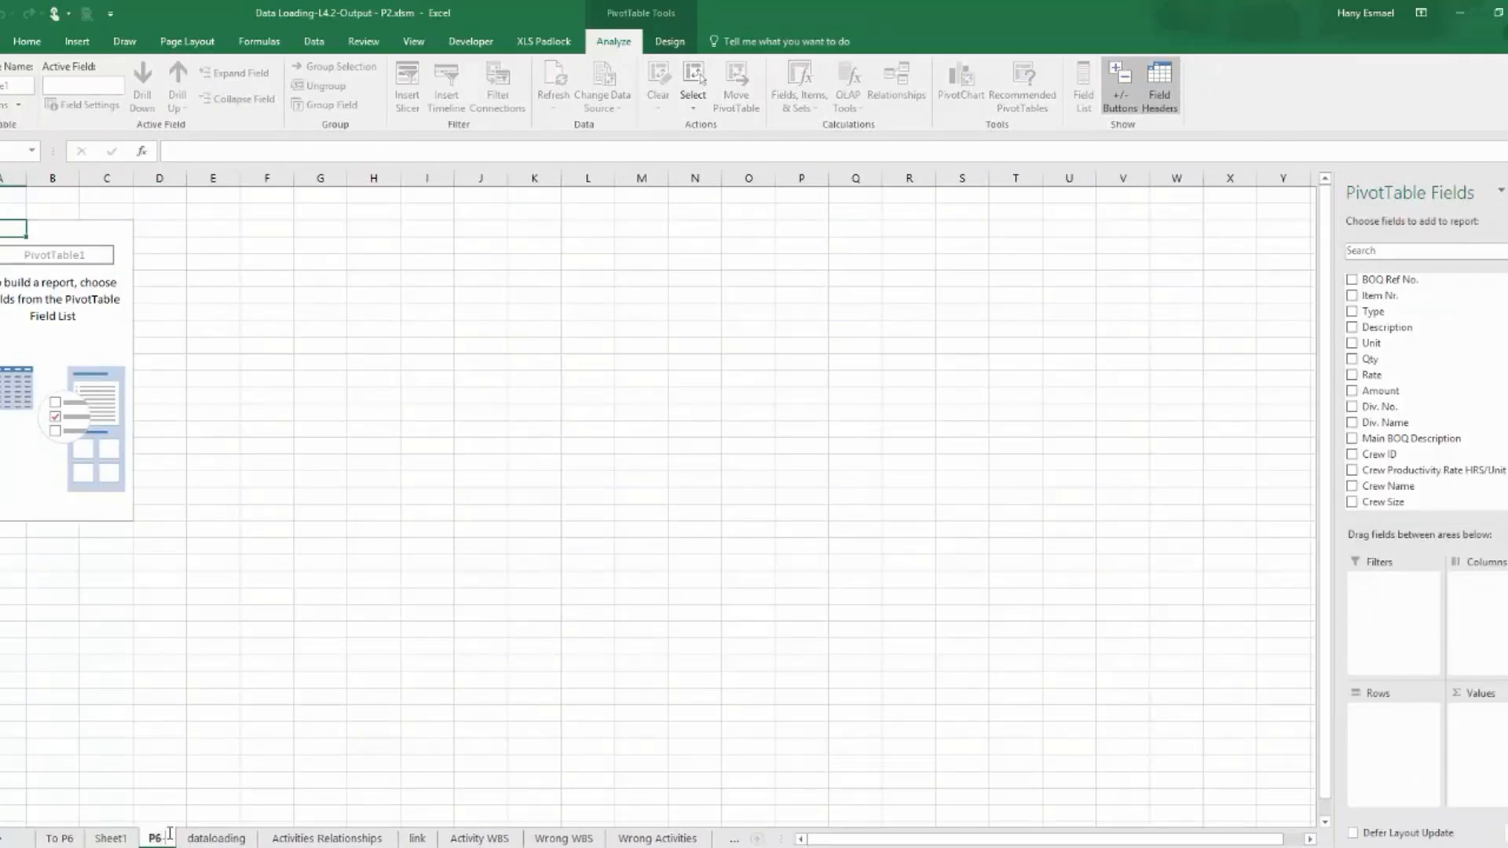
text(Relation)
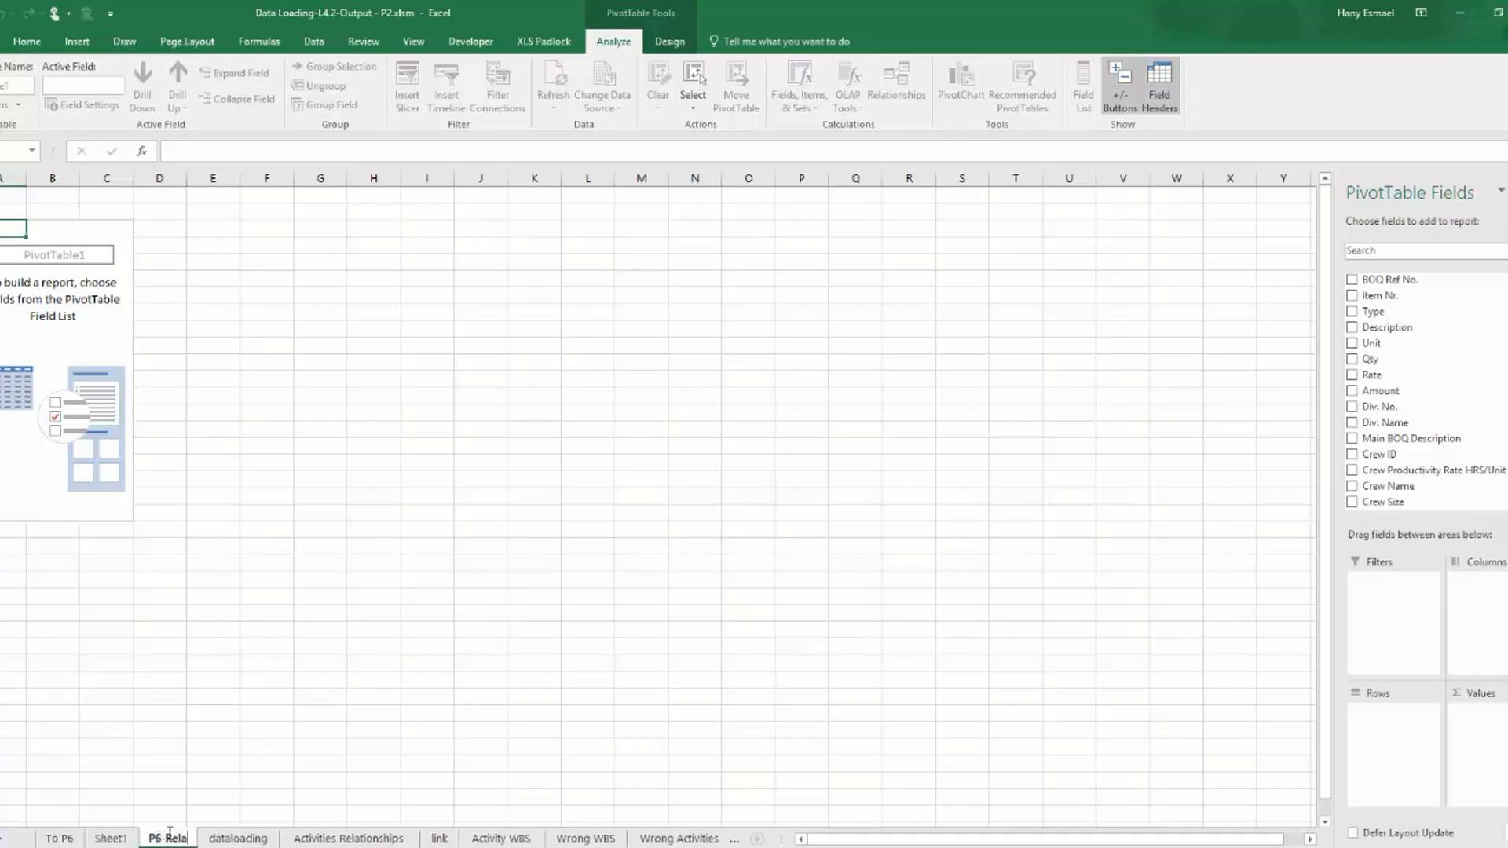
key(Return)
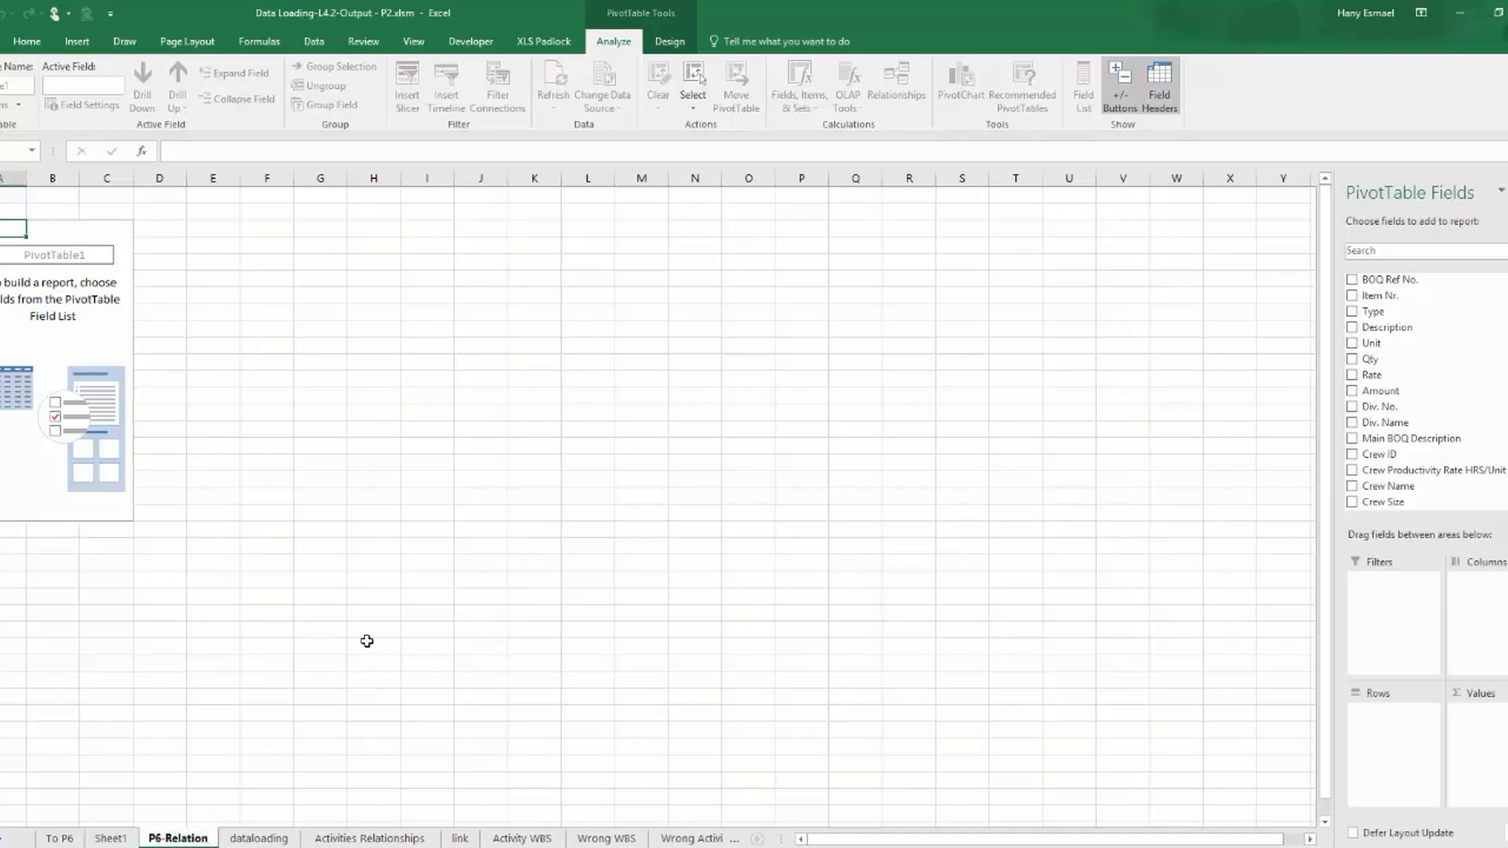
Add the Activity ID field to the rows of the PivotTable on the P6-Relation sheet.
click(374, 640)
click(55, 358)
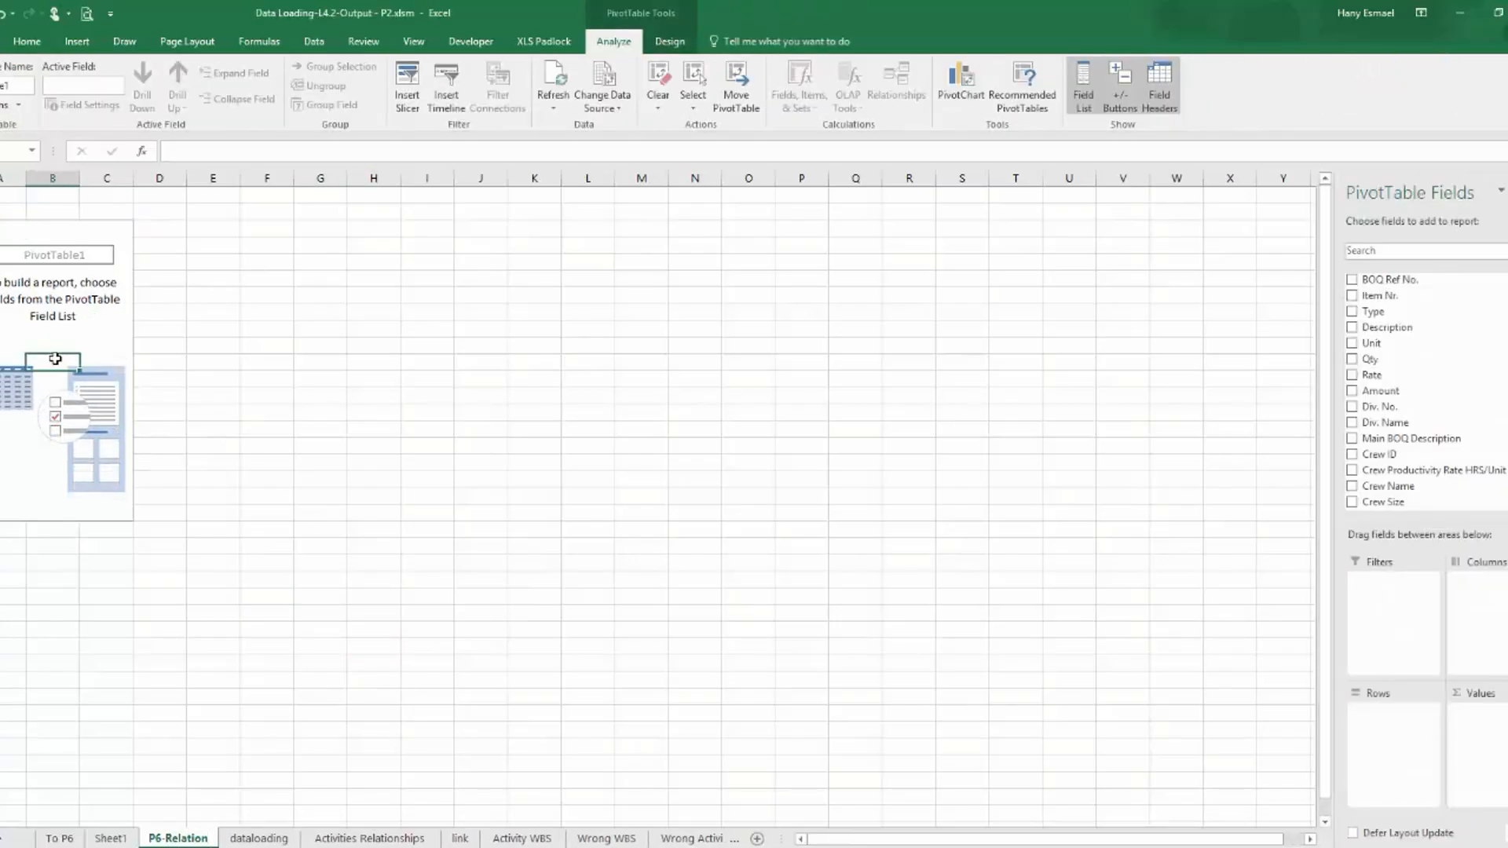
scroll(1406, 390, down, 10)
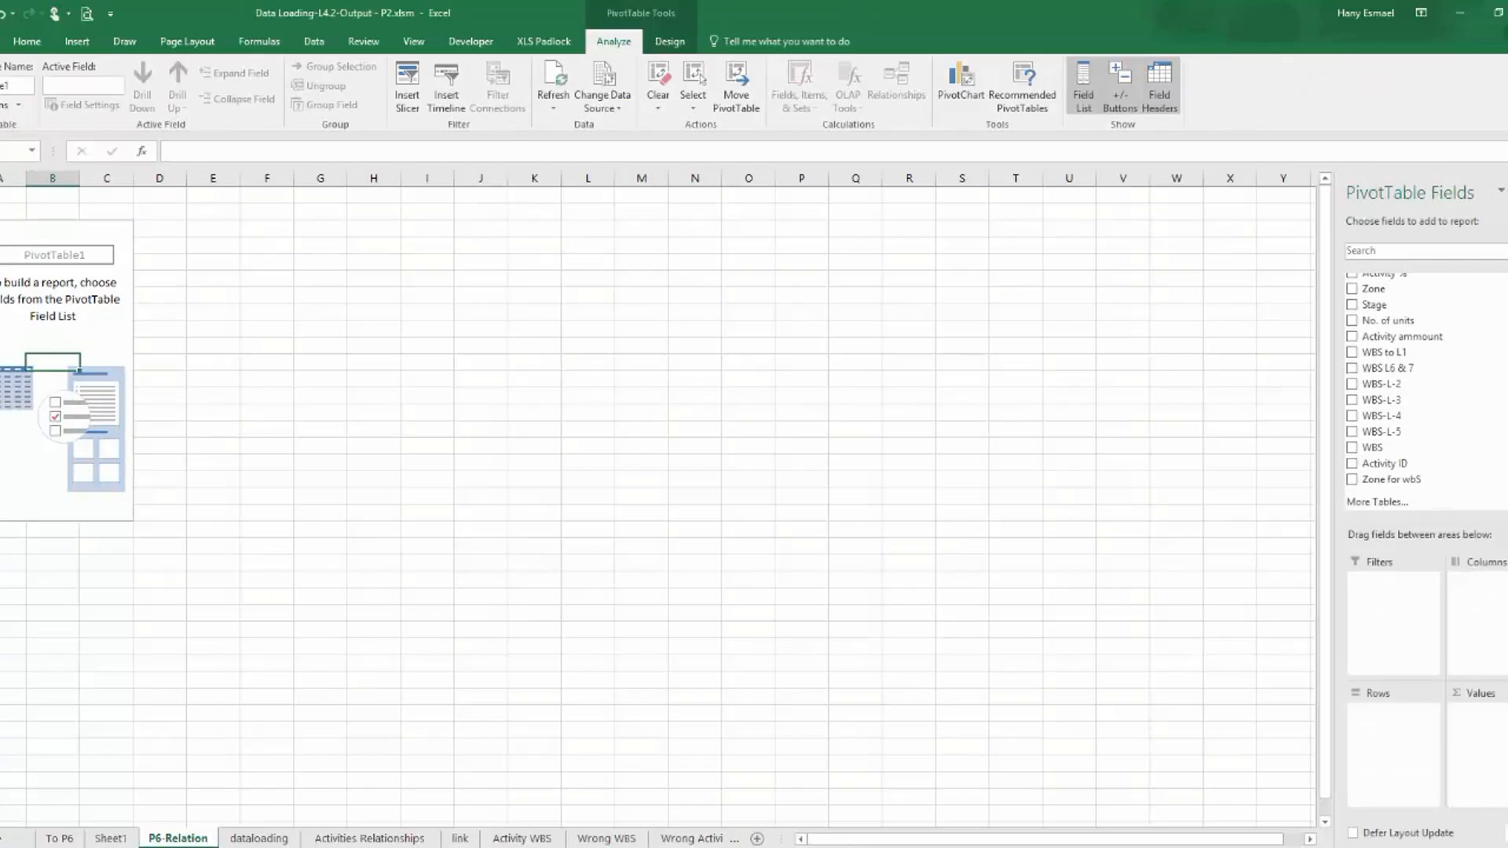
click(1354, 465)
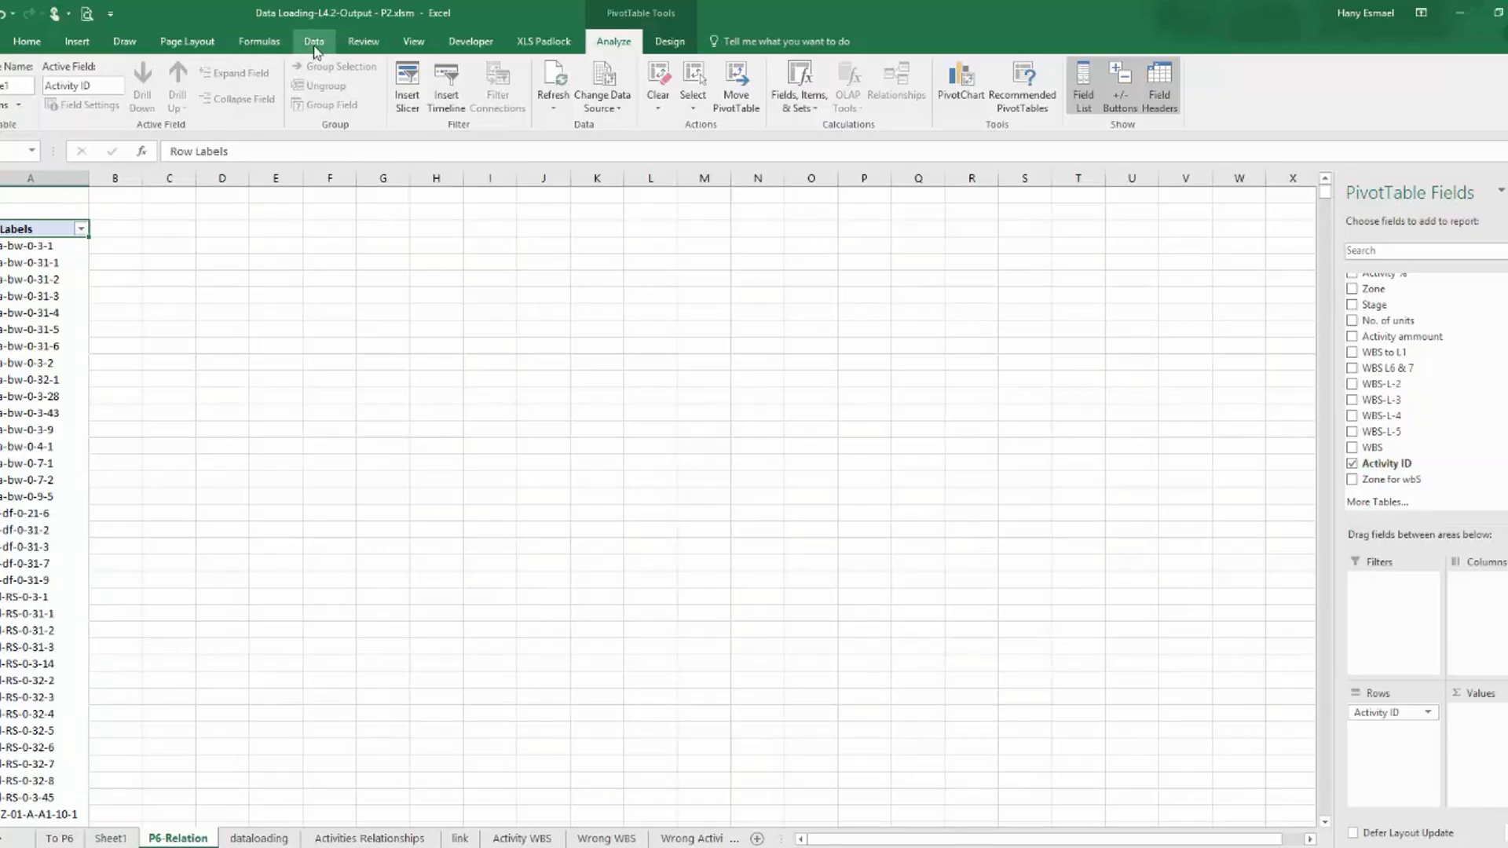
Refresh all data to load the new predecessor fields, and add Pred-Activity ID-1 to the PivotTable rows.
click(312, 45)
click(344, 82)
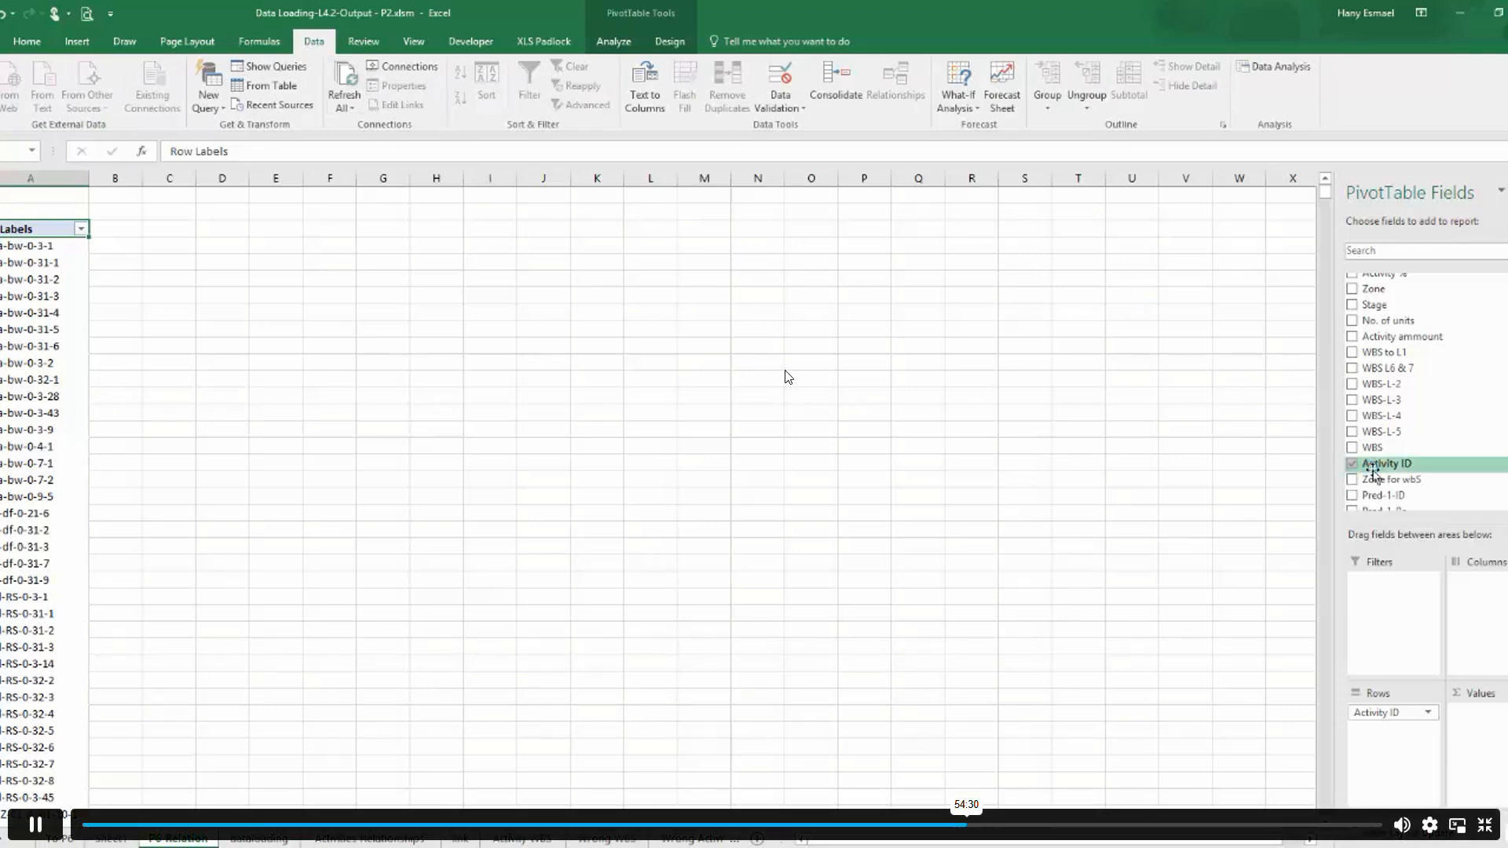
scroll(1426, 393, down, 4)
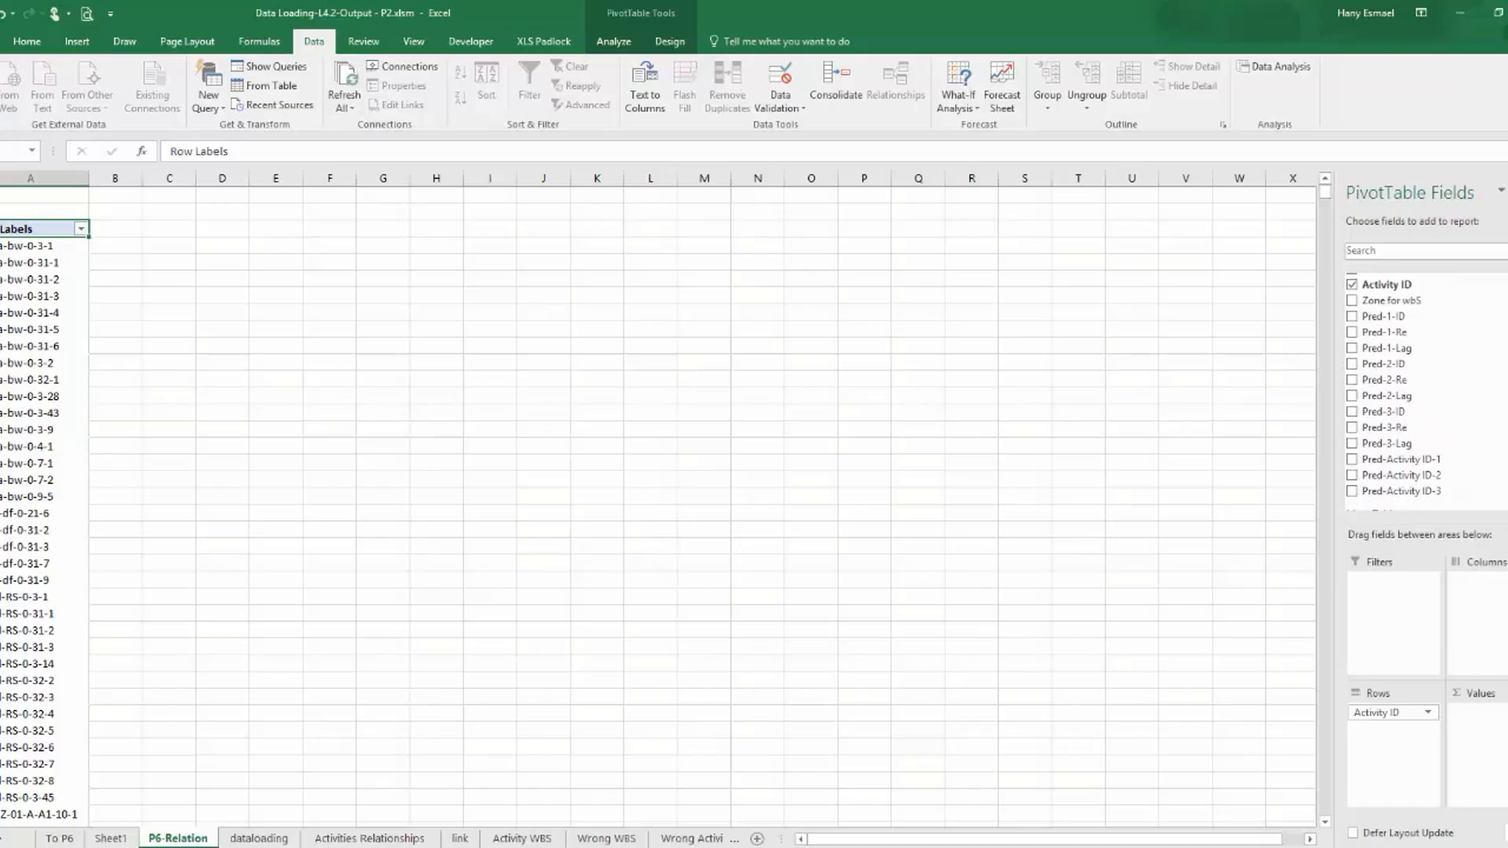
click(1352, 460)
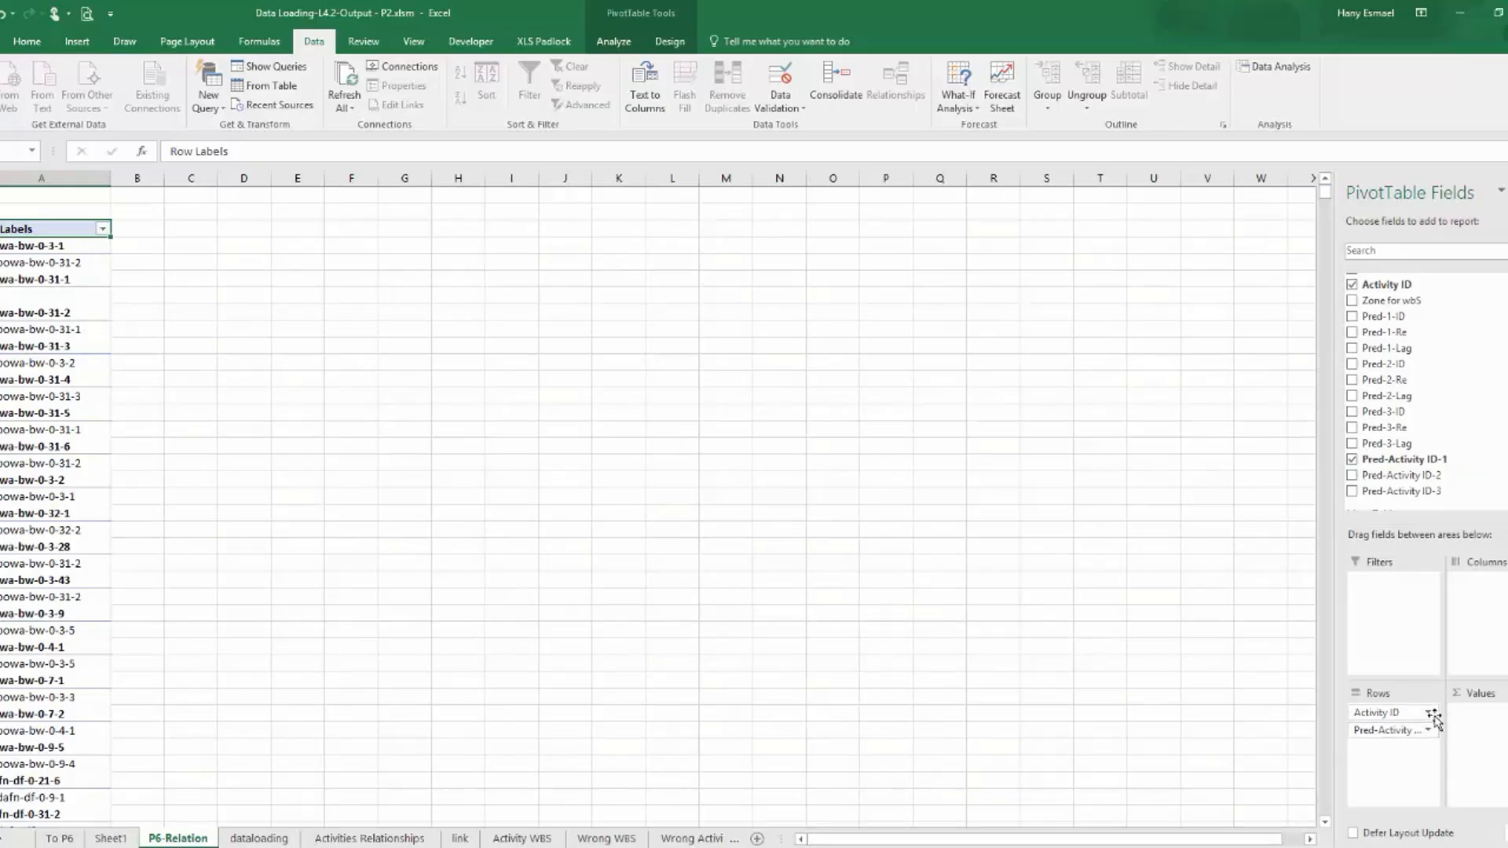
Set the Activity ID row field to no subtotals and show its item labels in tabular form.
click(1423, 711)
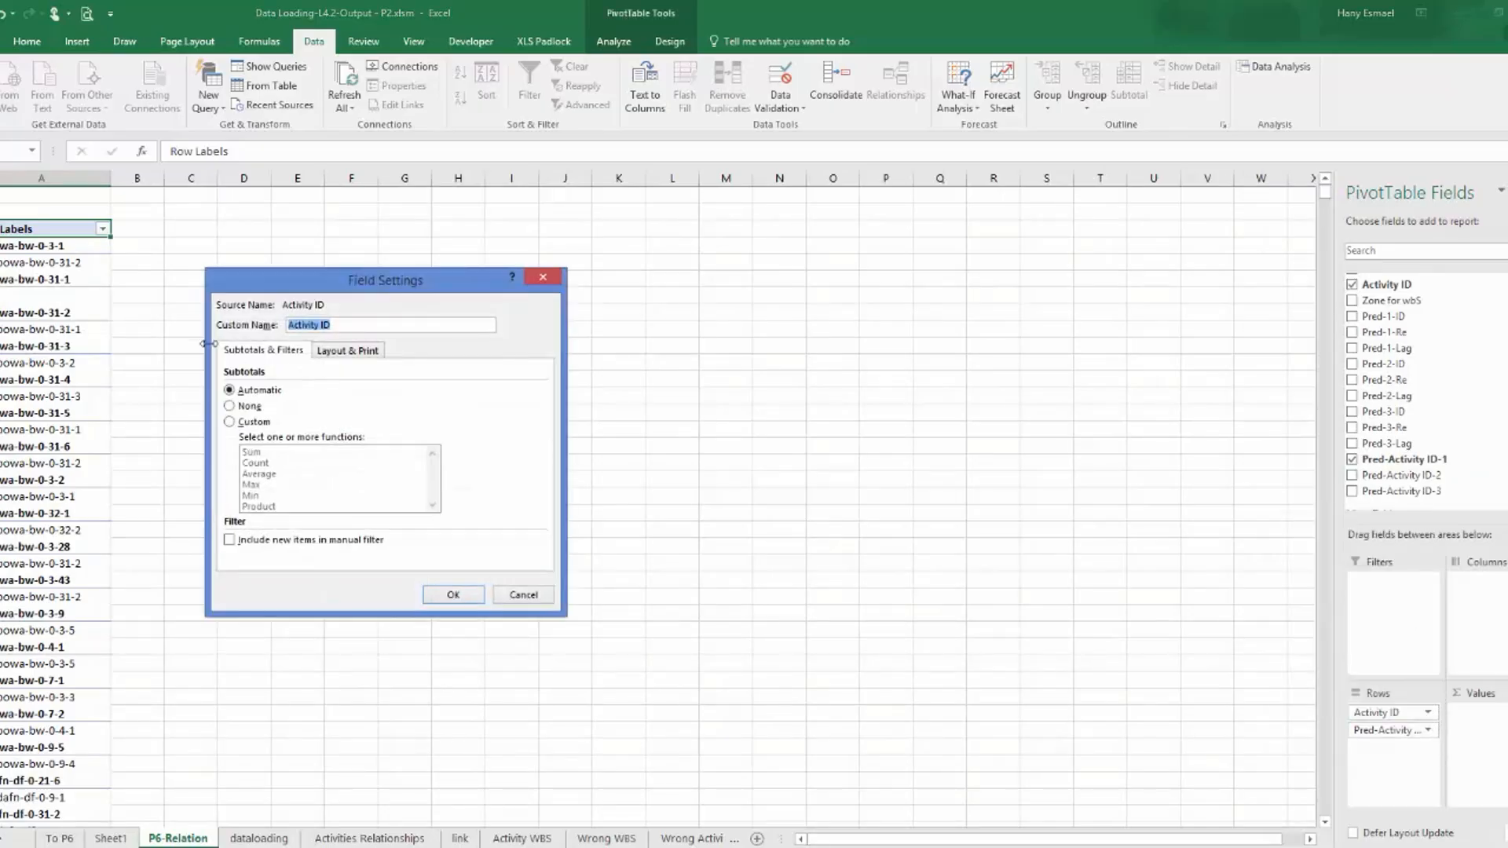
click(229, 407)
click(341, 355)
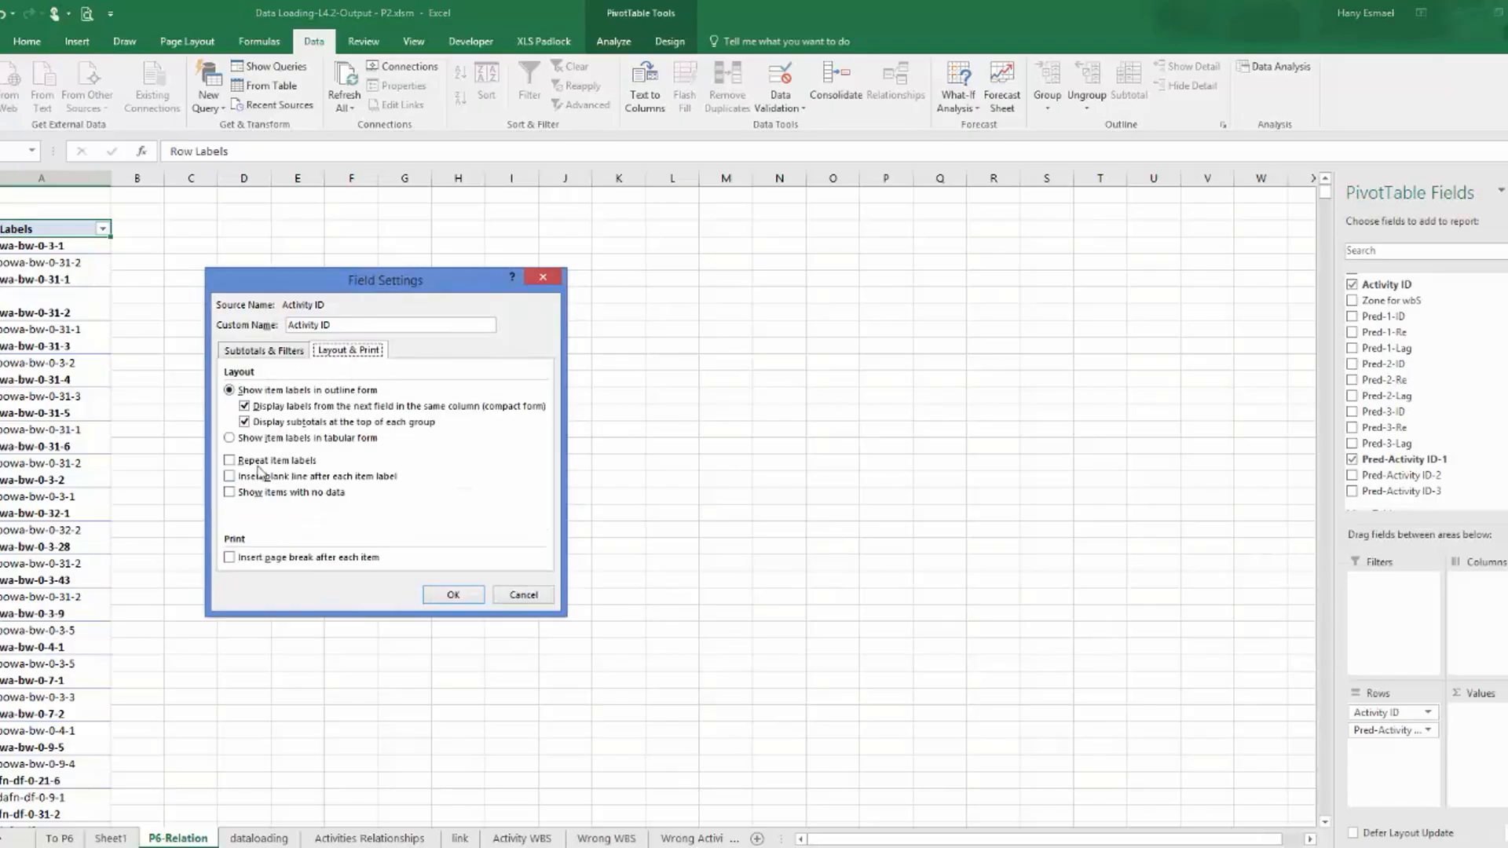
click(273, 439)
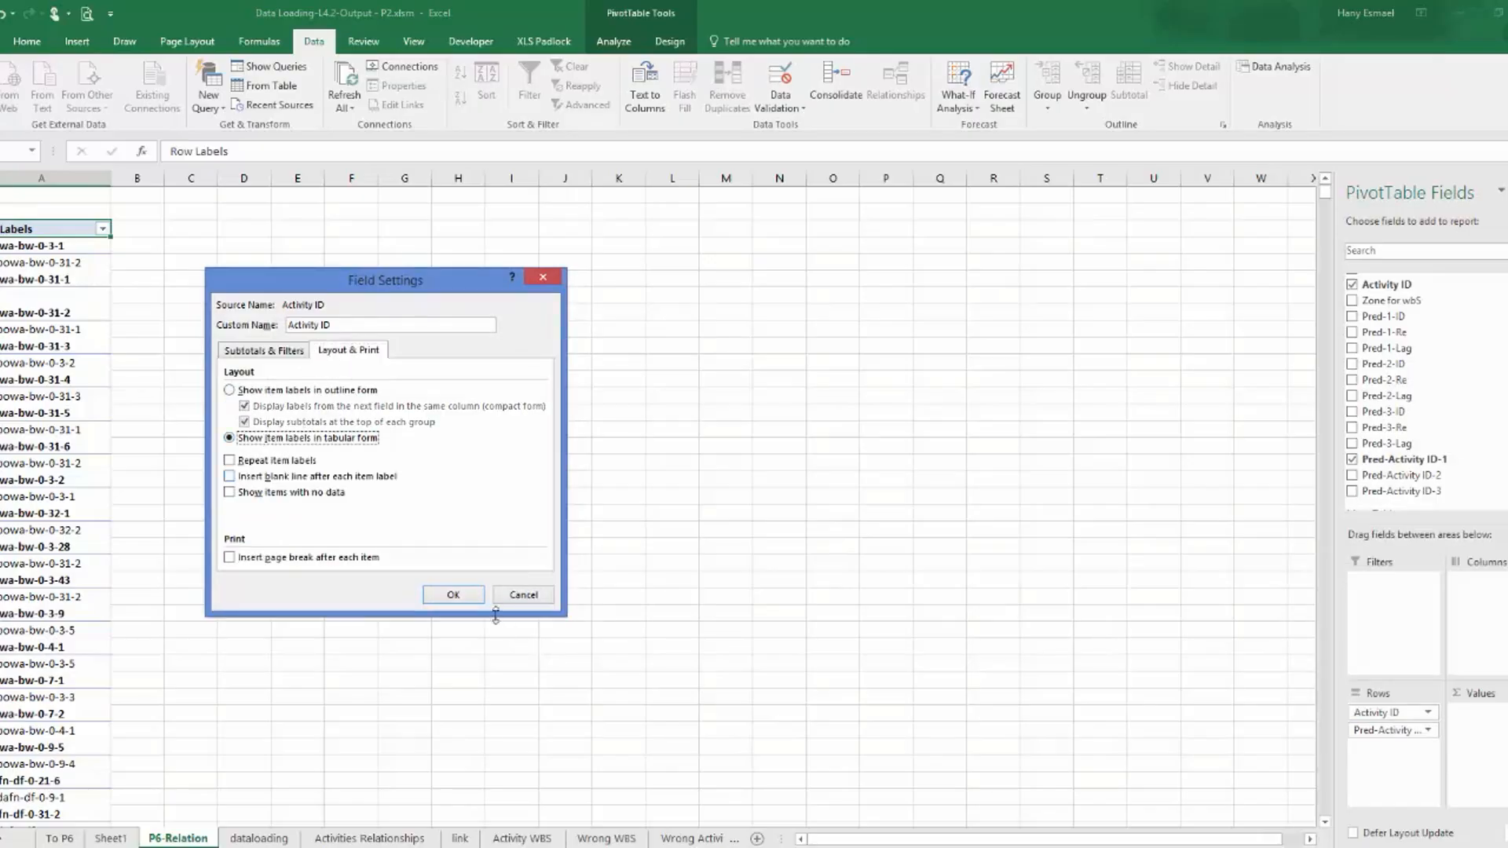
click(454, 595)
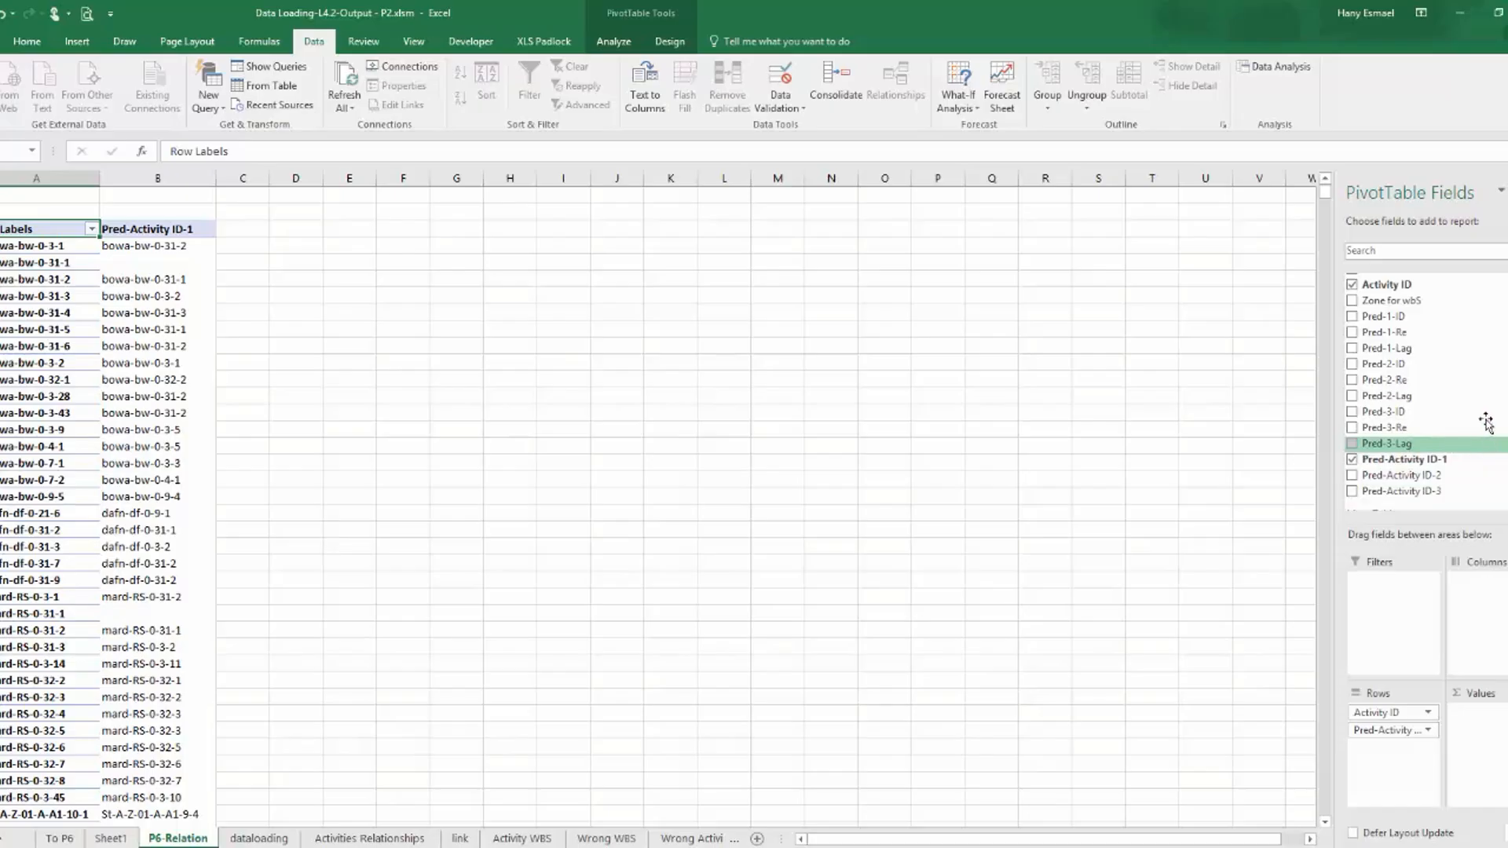
Add Pred-1-Re and Pred-1-Lag to the PivotTable rows, and show the Pred-Activity ID-1 item labels in tabular form.
click(1352, 333)
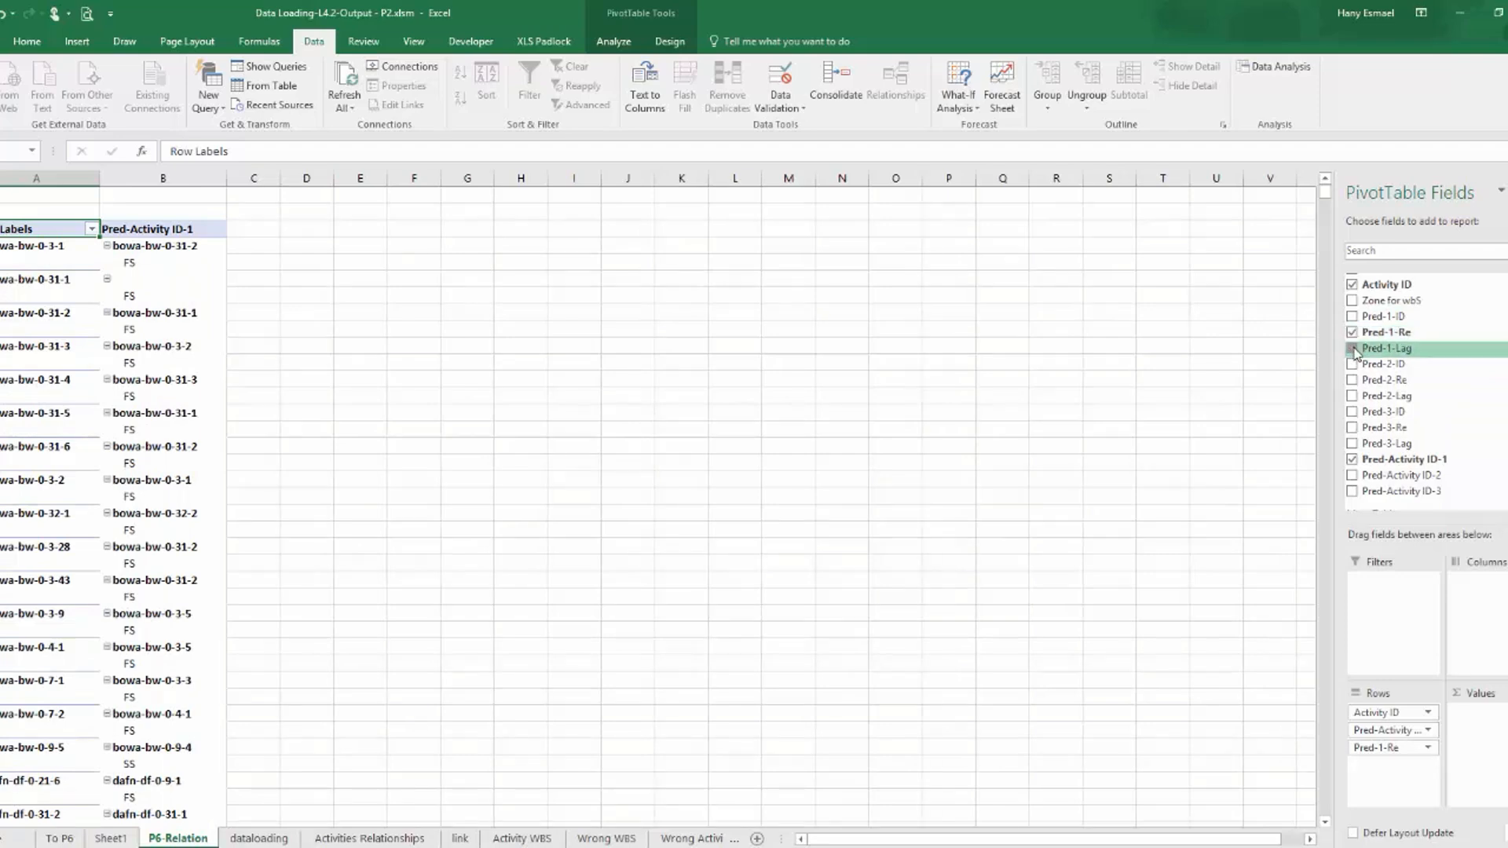
click(1353, 349)
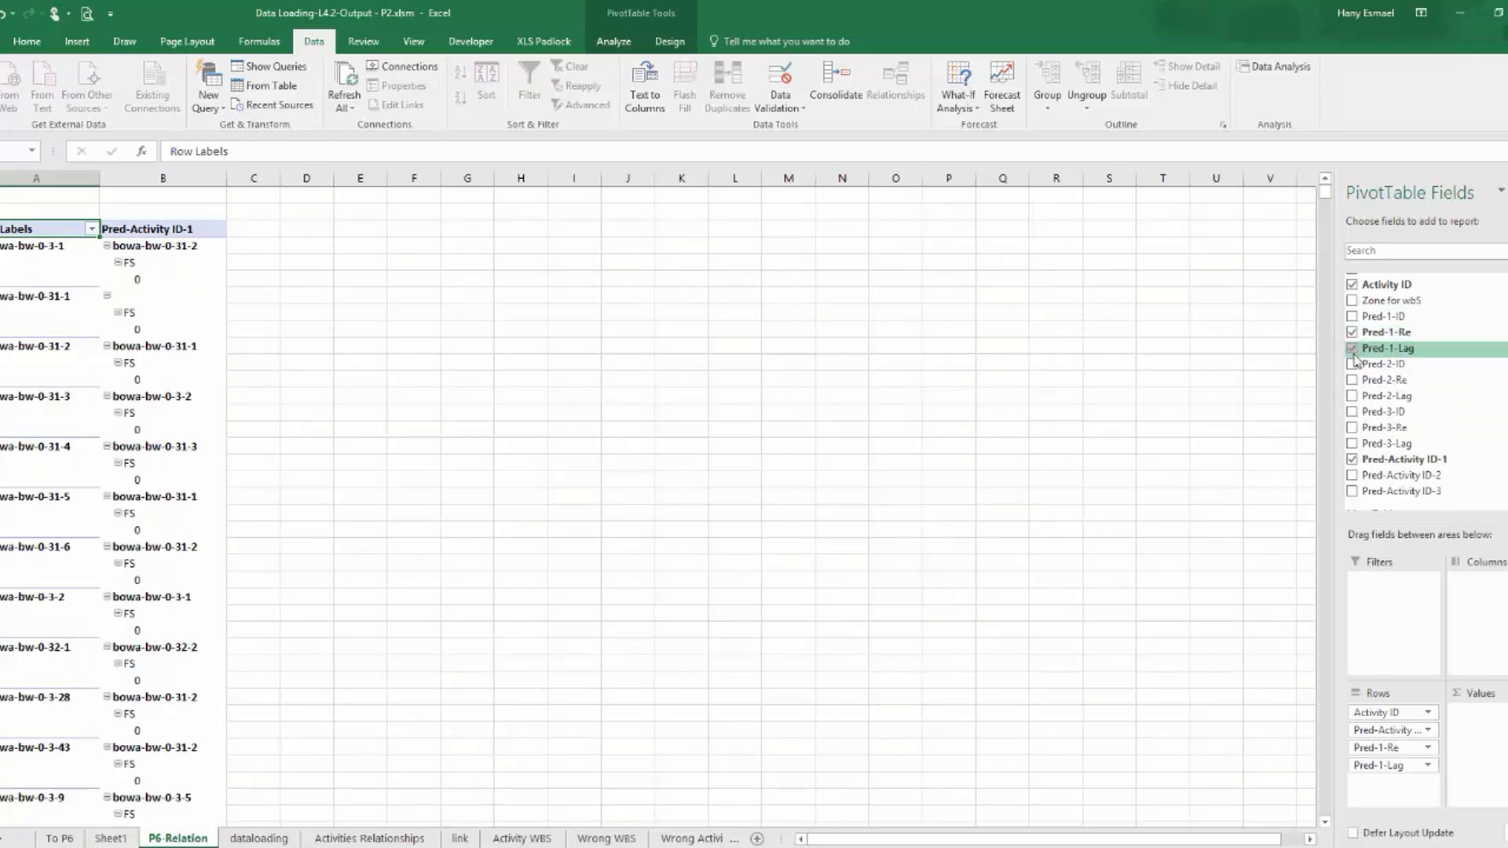
click(1427, 732)
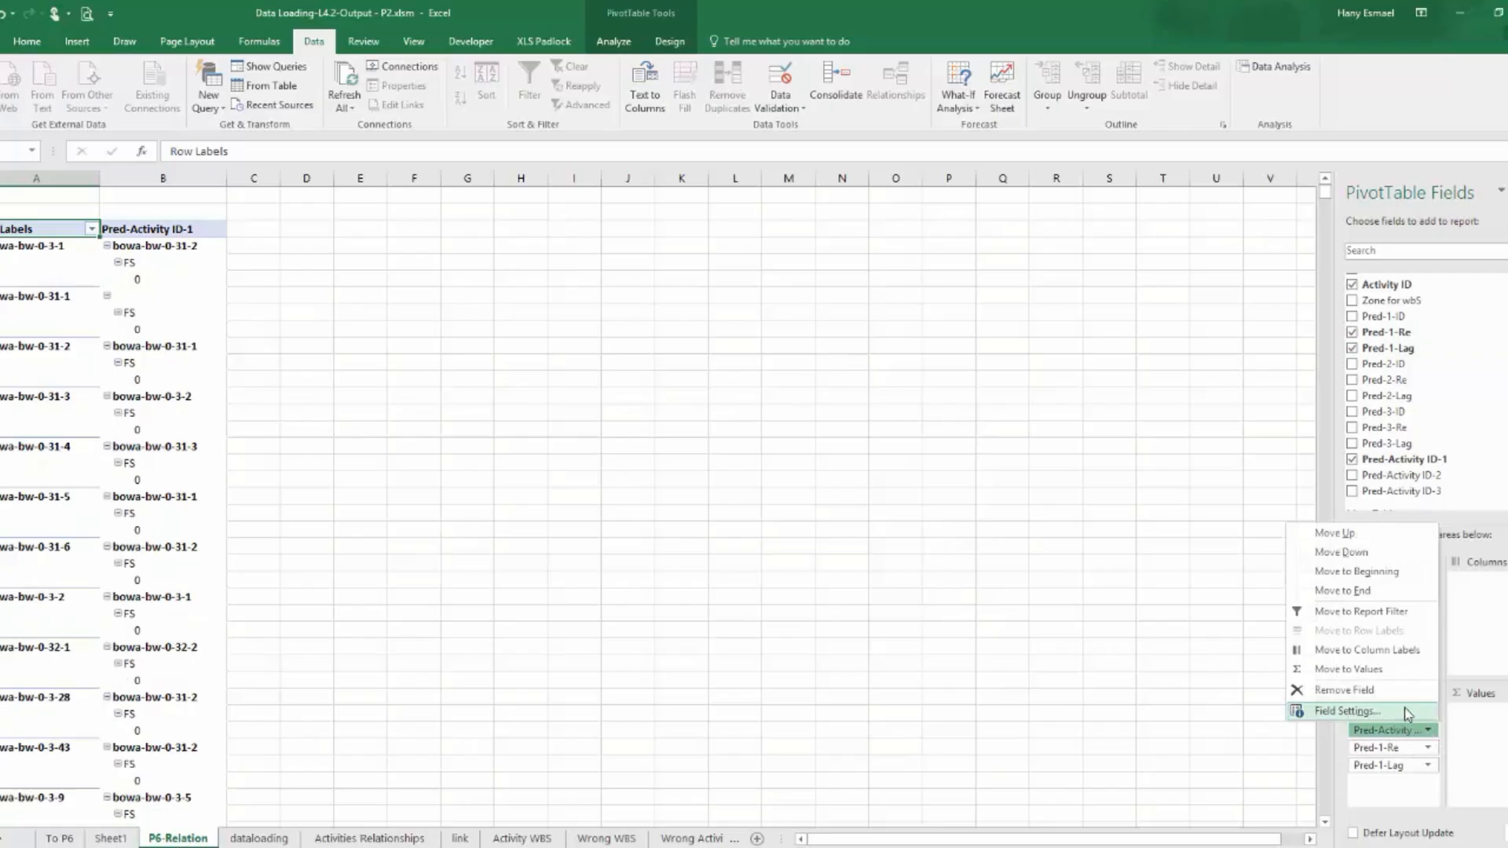
click(1346, 711)
click(352, 353)
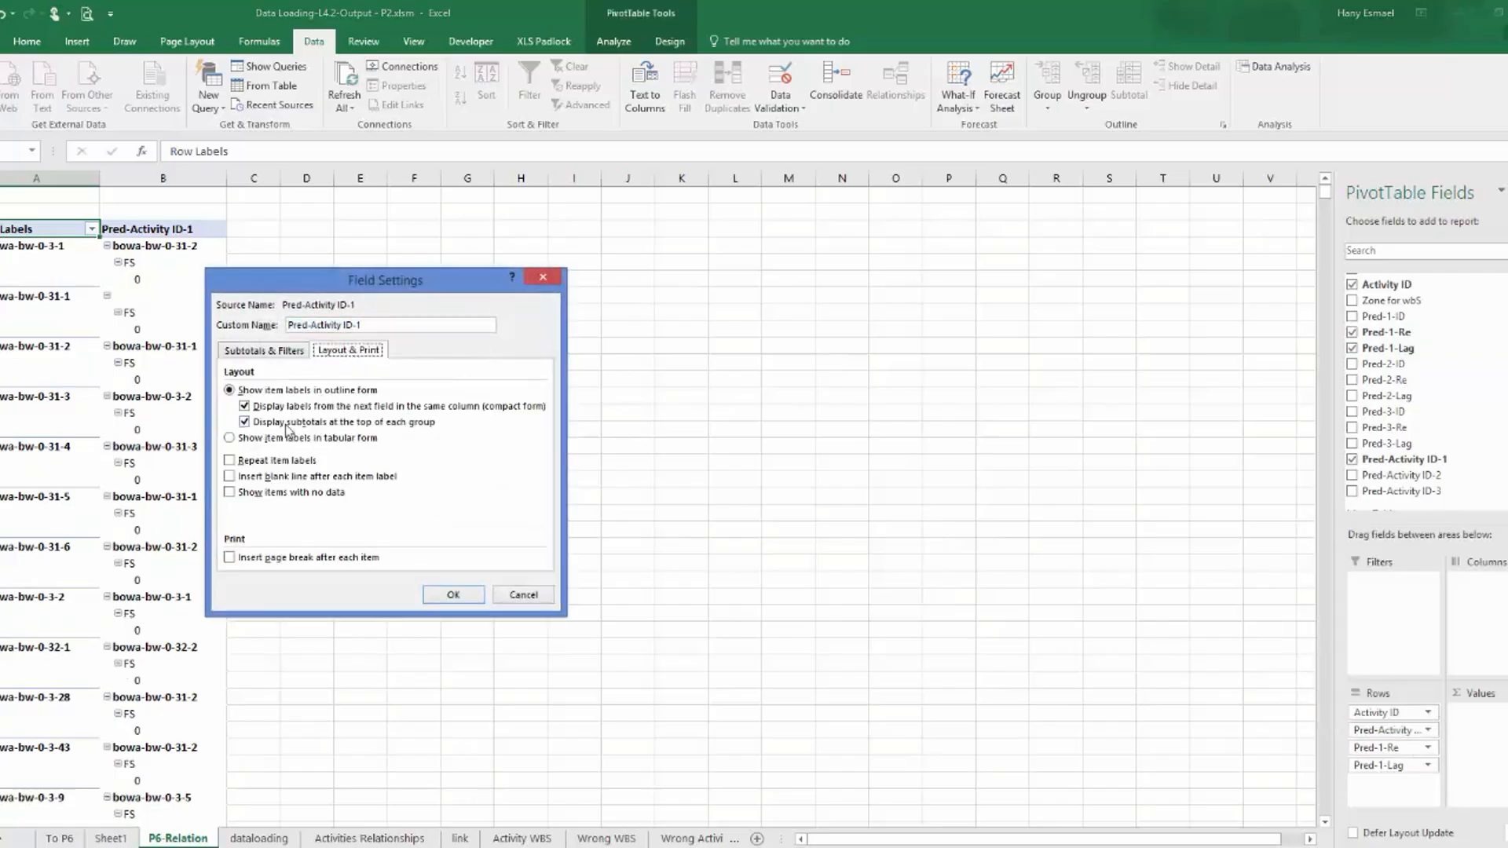
click(291, 438)
click(460, 597)
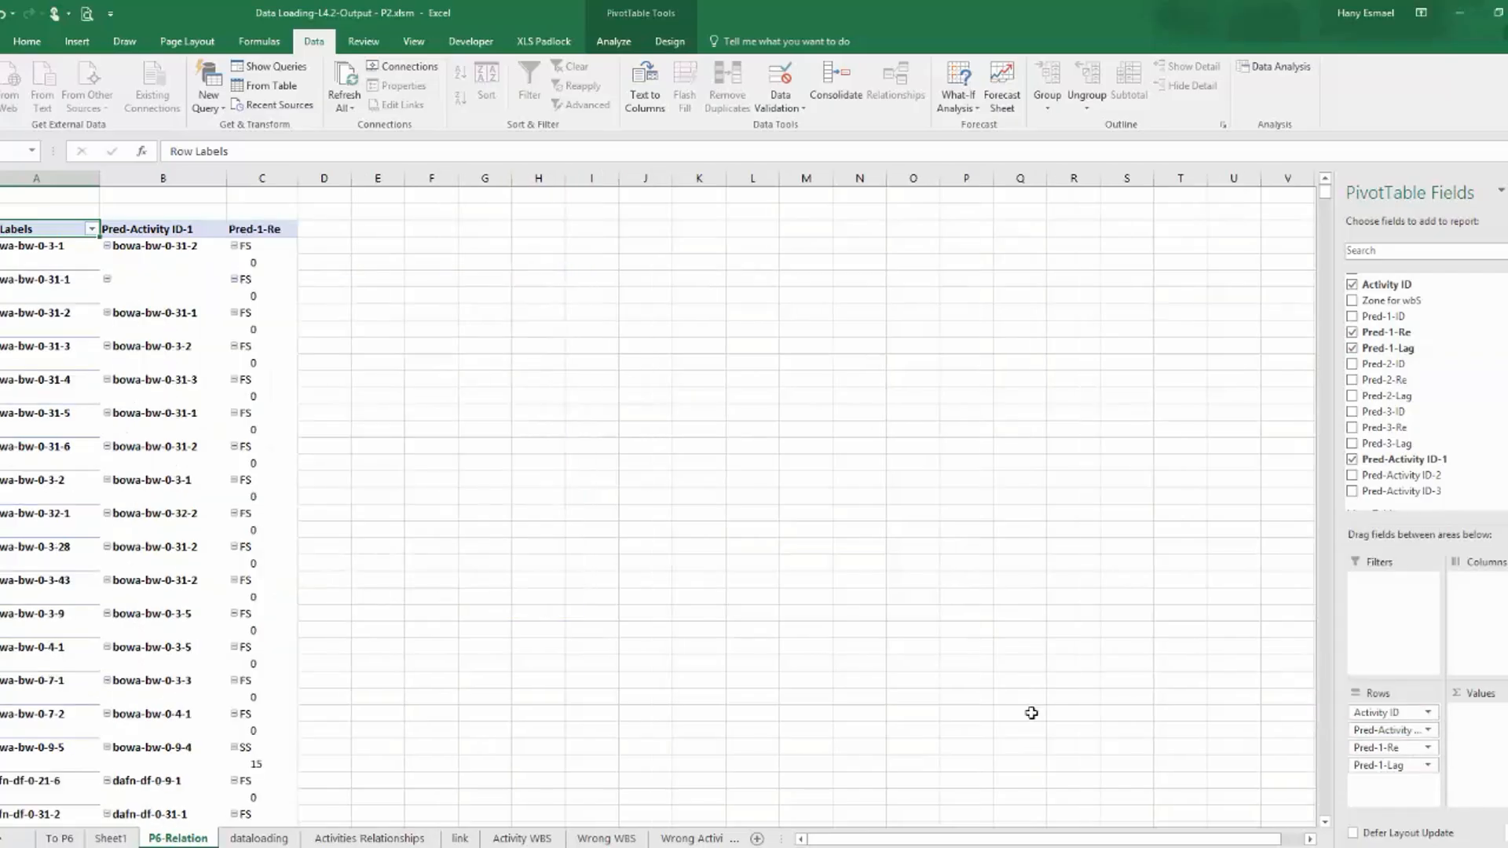
Show the Pred-1-Re item labels in tabular form and check the resulting relationship list.
click(1426, 747)
click(1347, 728)
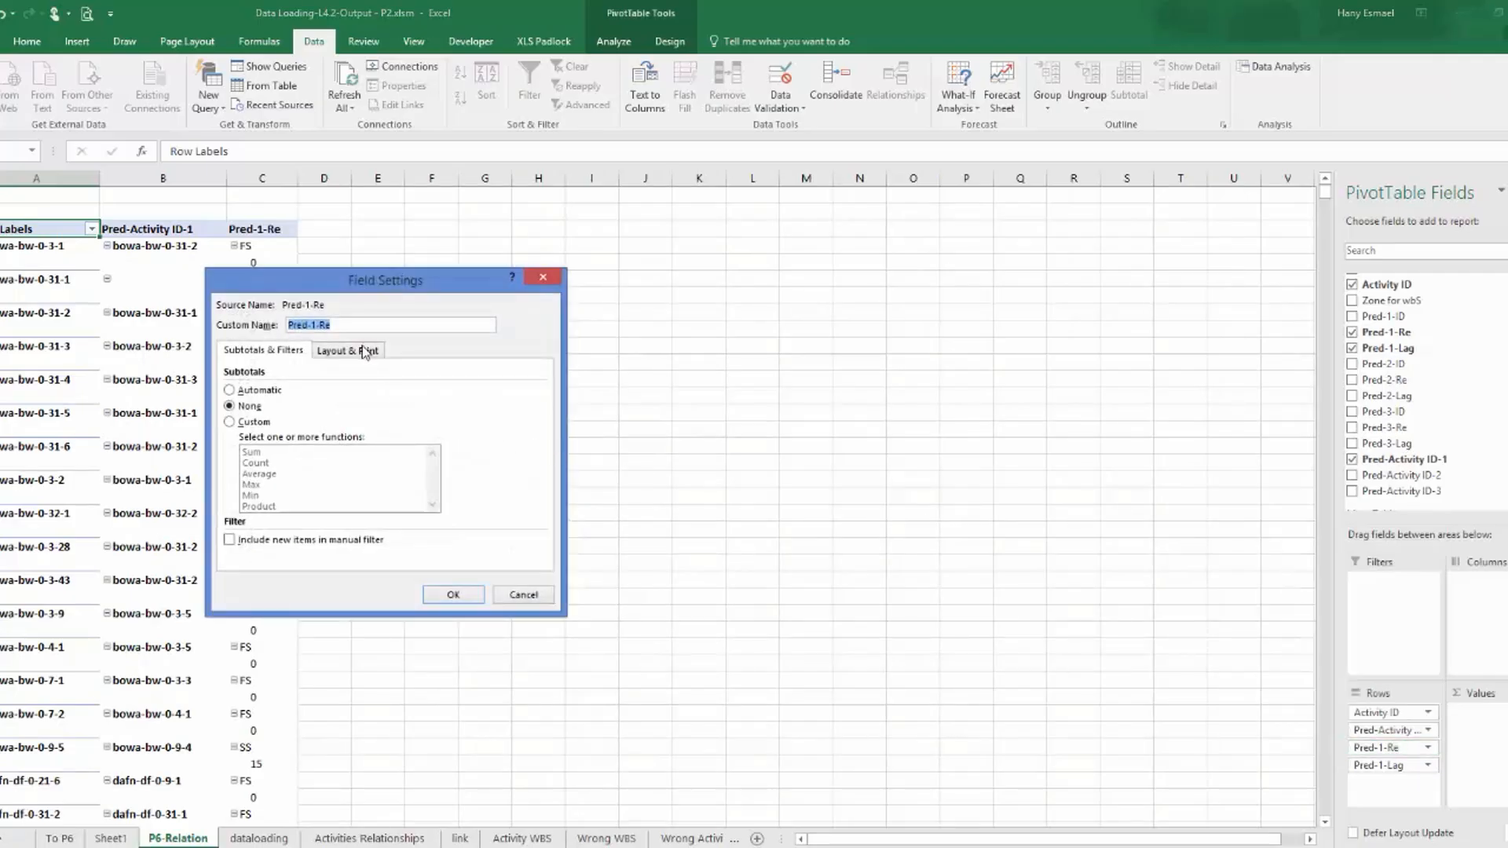
click(365, 352)
click(296, 445)
click(453, 594)
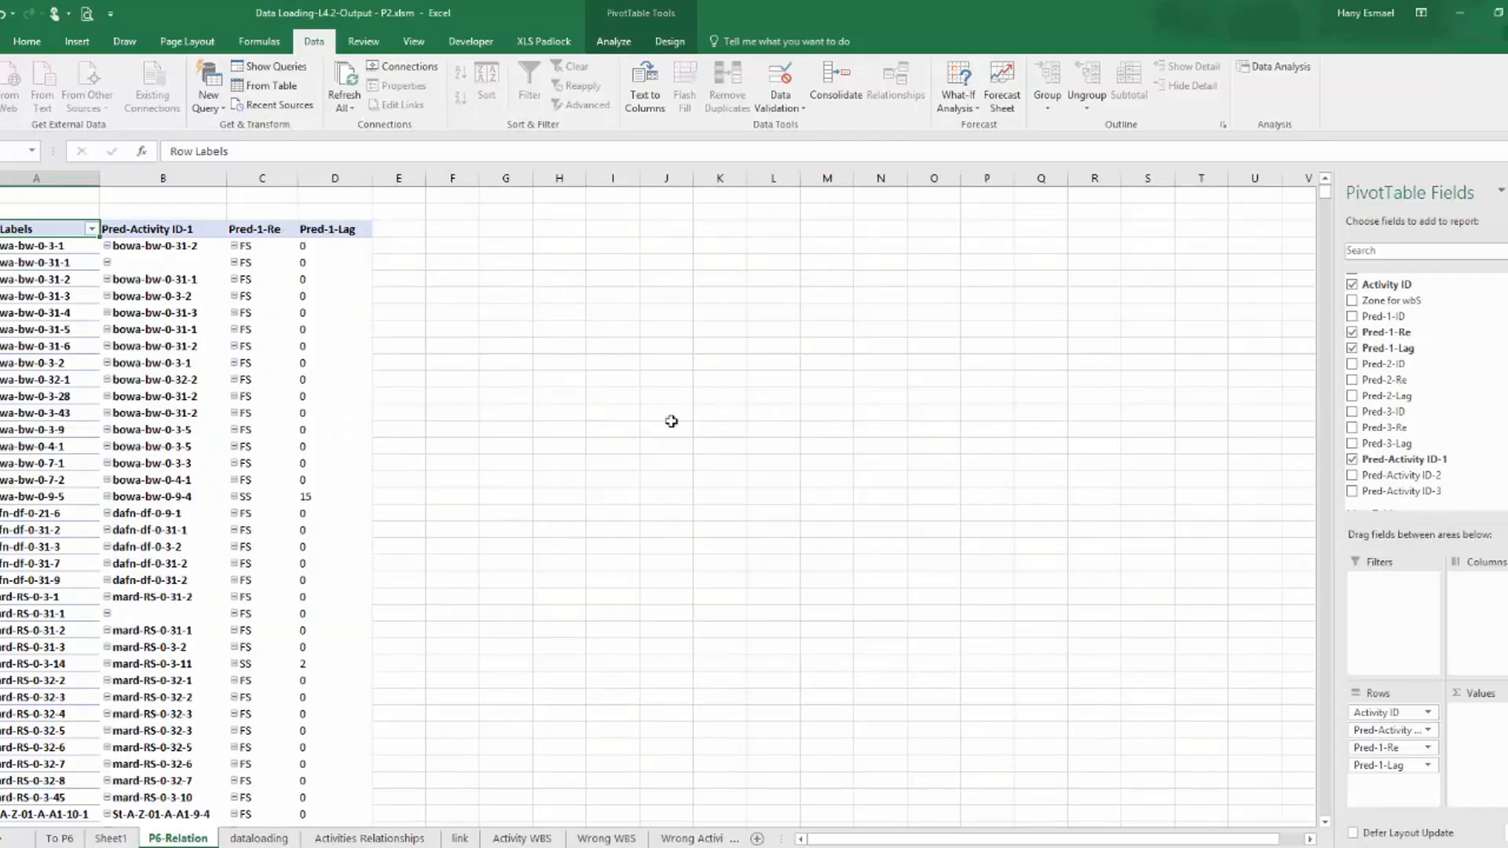
scroll(561, 484, down, 7)
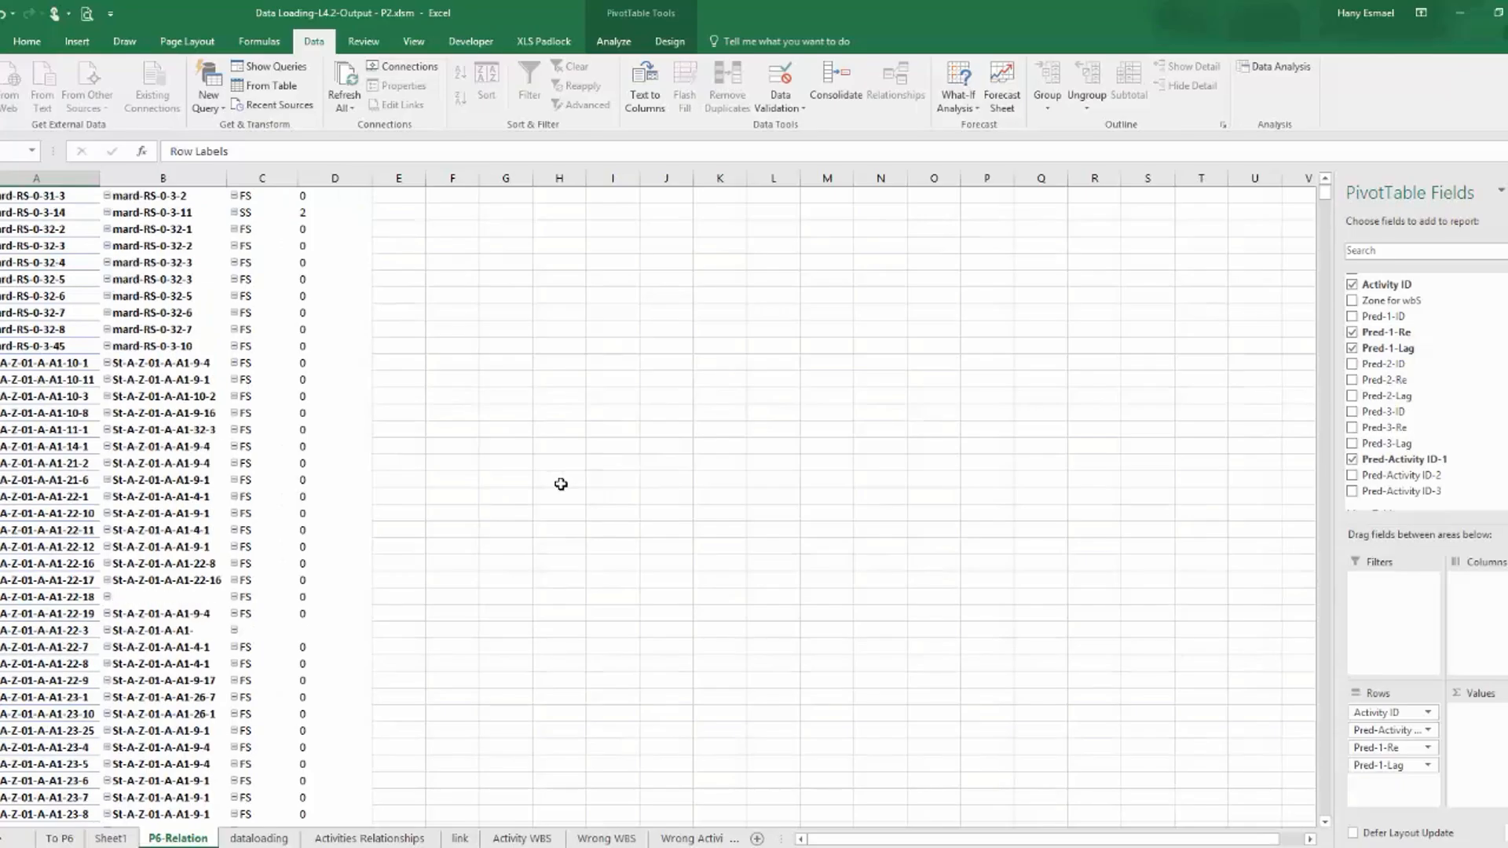
scroll(561, 484, up, 7)
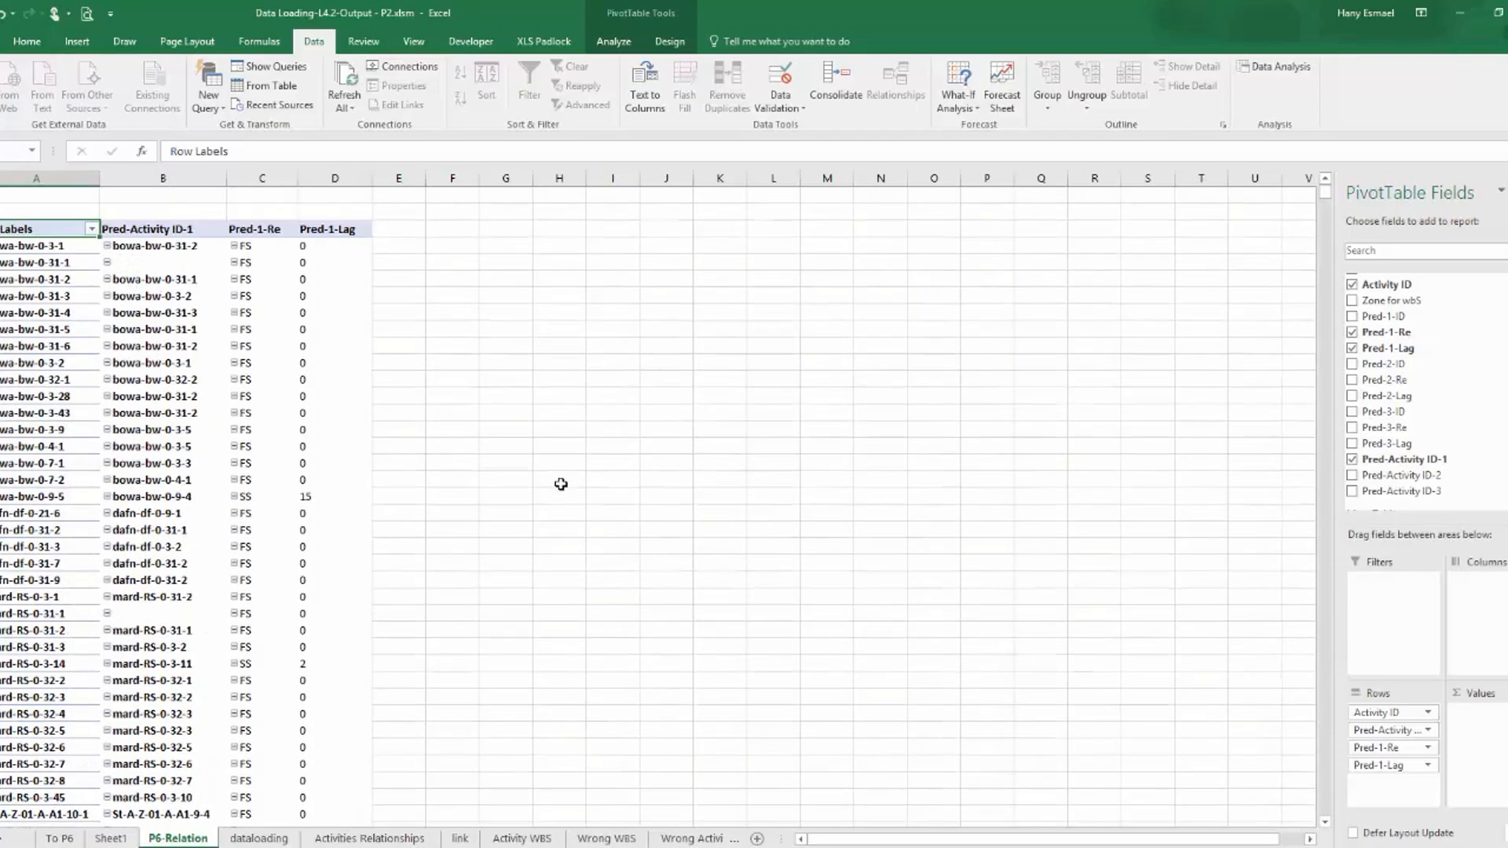
Try to create a second PivotTable from table2 at cell F3 of the P6-Relation sheet.
click(458, 229)
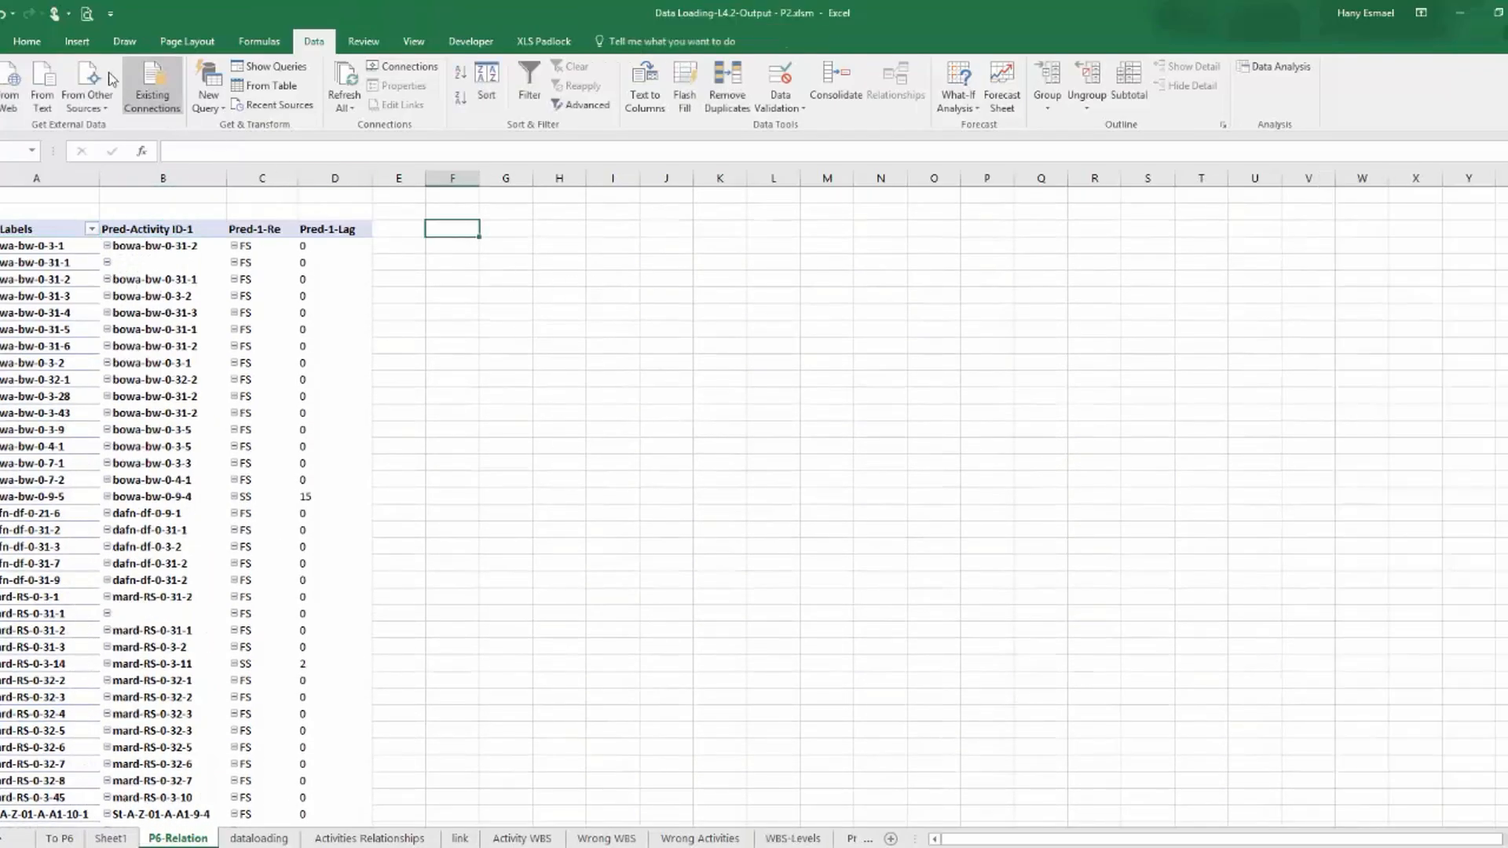
click(77, 43)
click(39, 83)
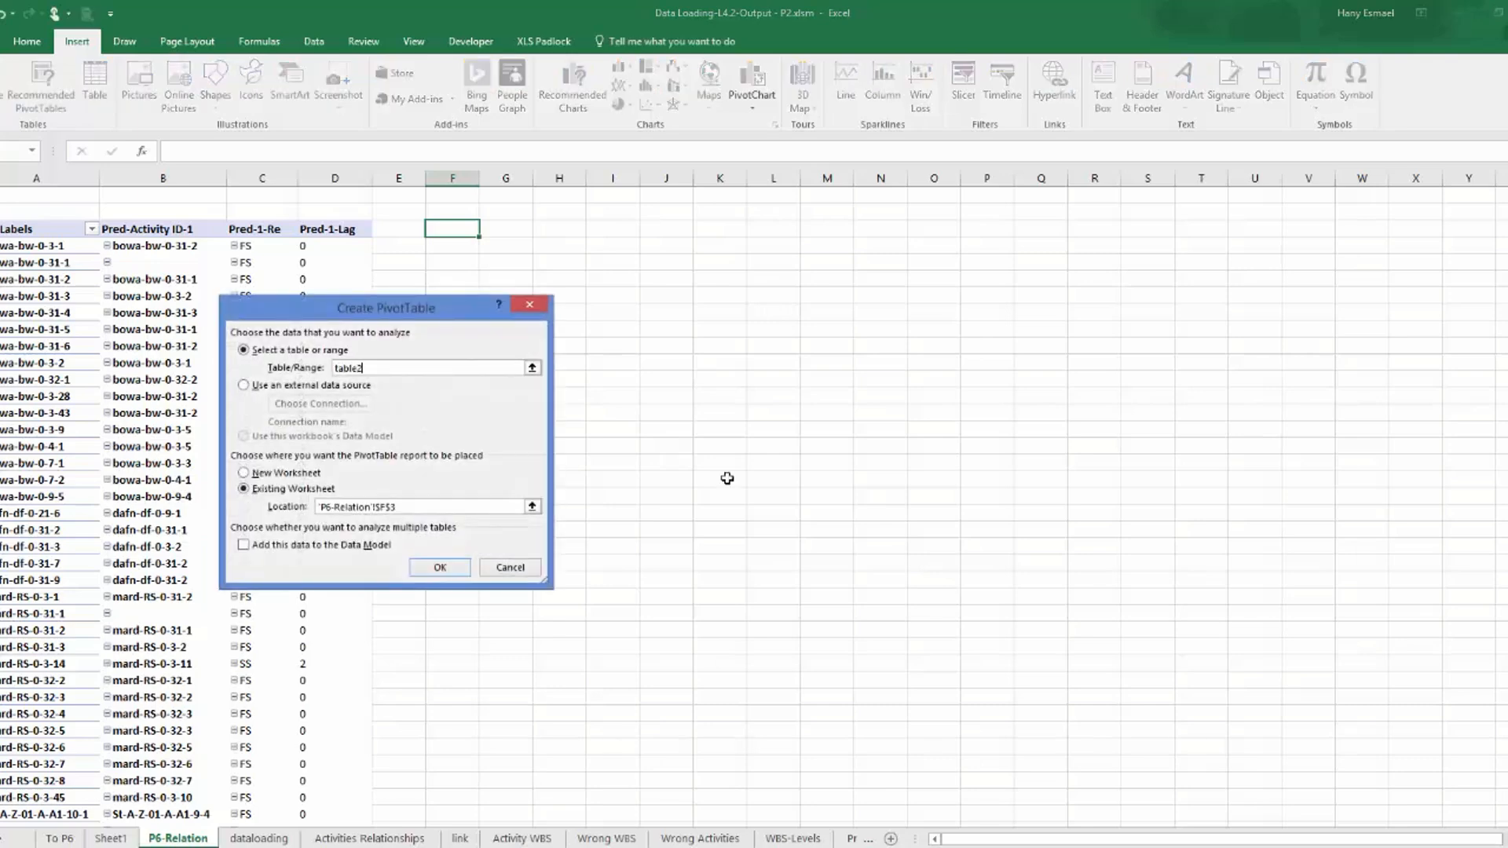
click(440, 570)
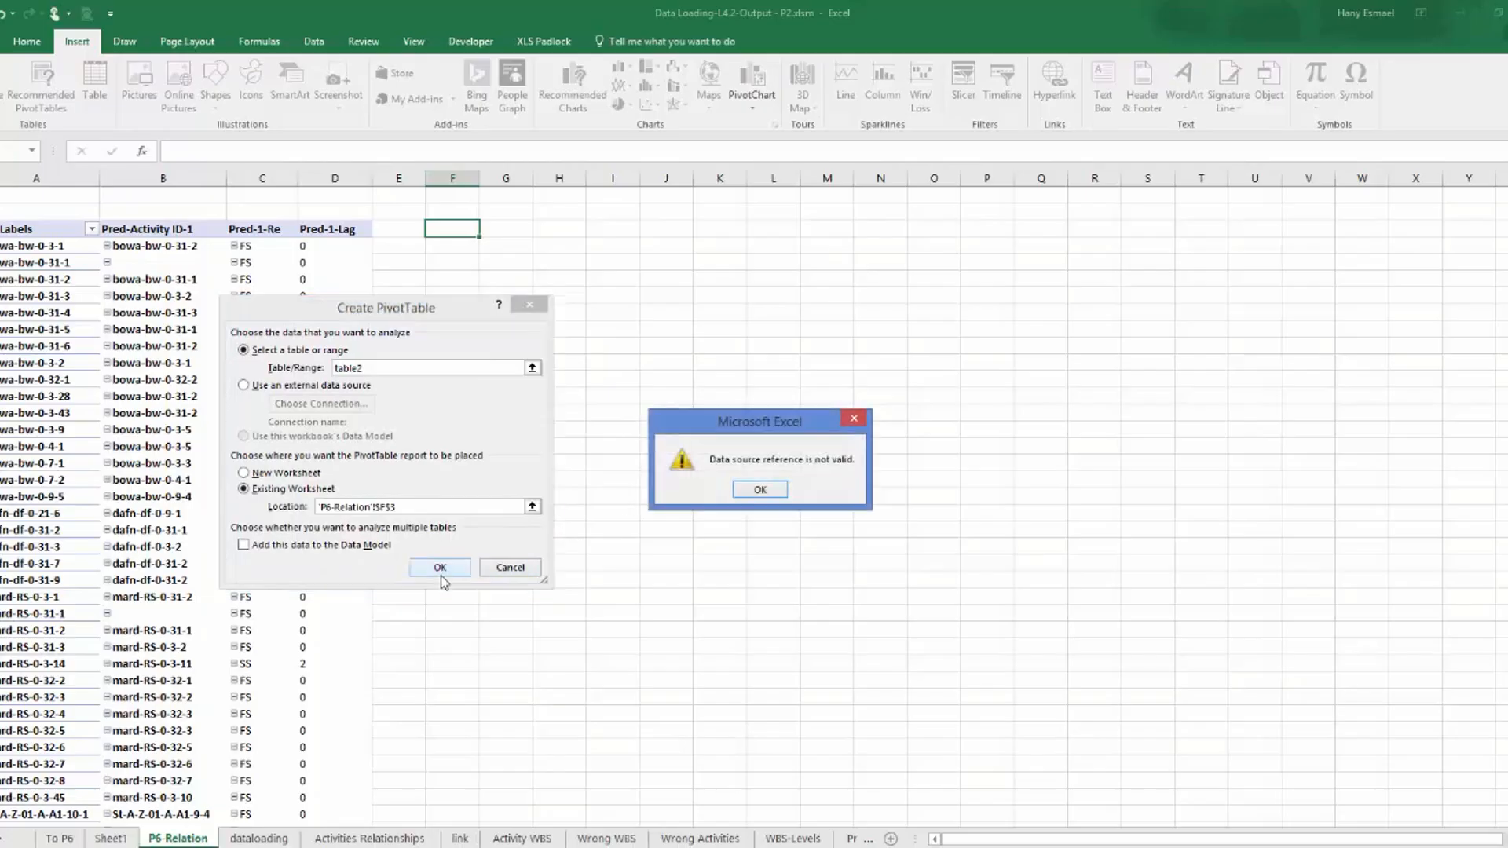
click(750, 499)
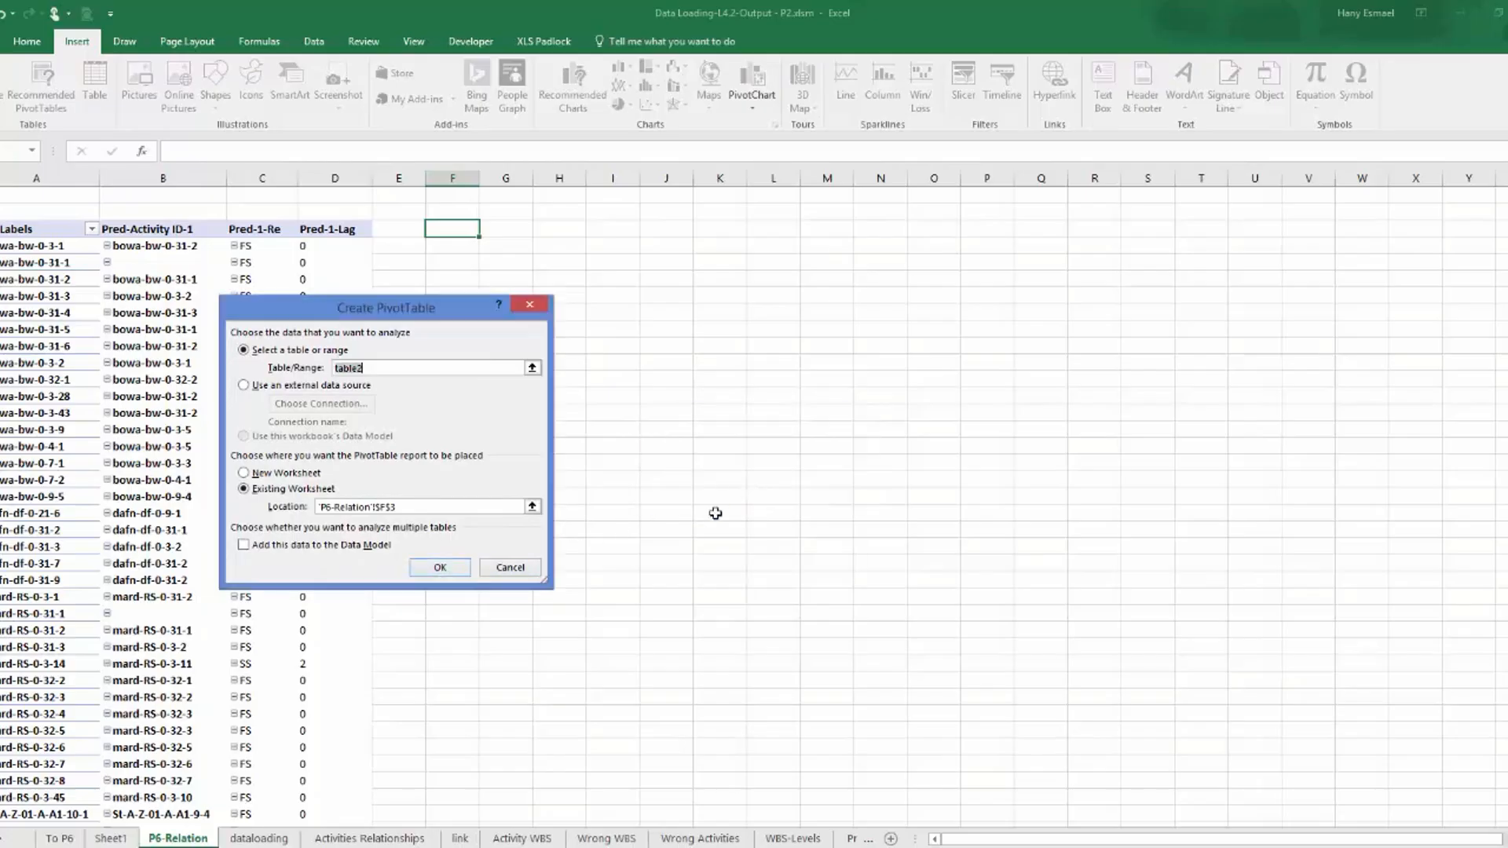
click(512, 567)
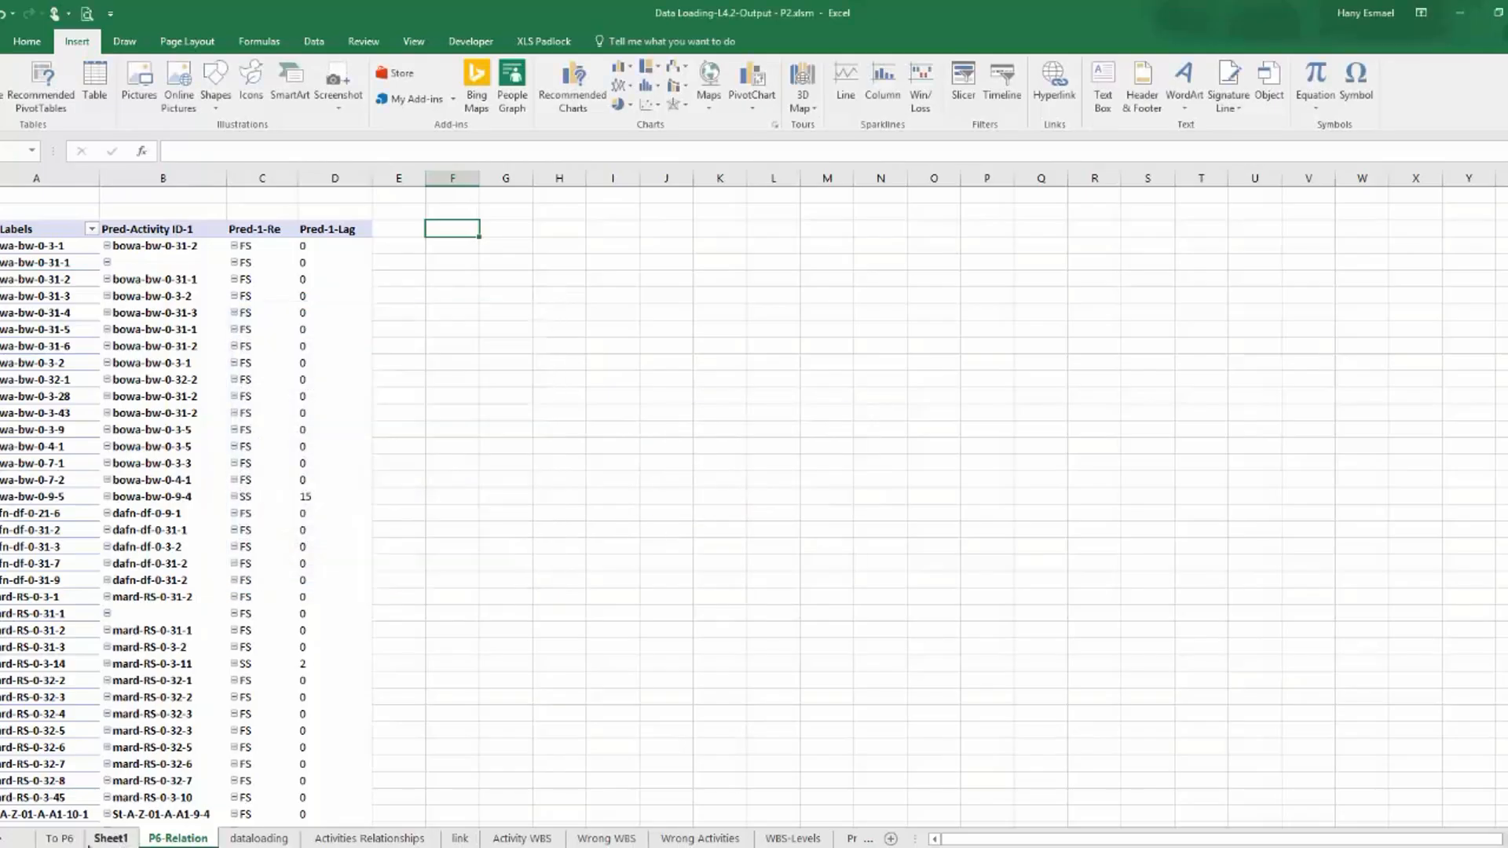
Look up the dataloading table's name, and create a PivotTable from table3 at cell F3 of the P6-Relation sheet.
click(259, 838)
click(162, 384)
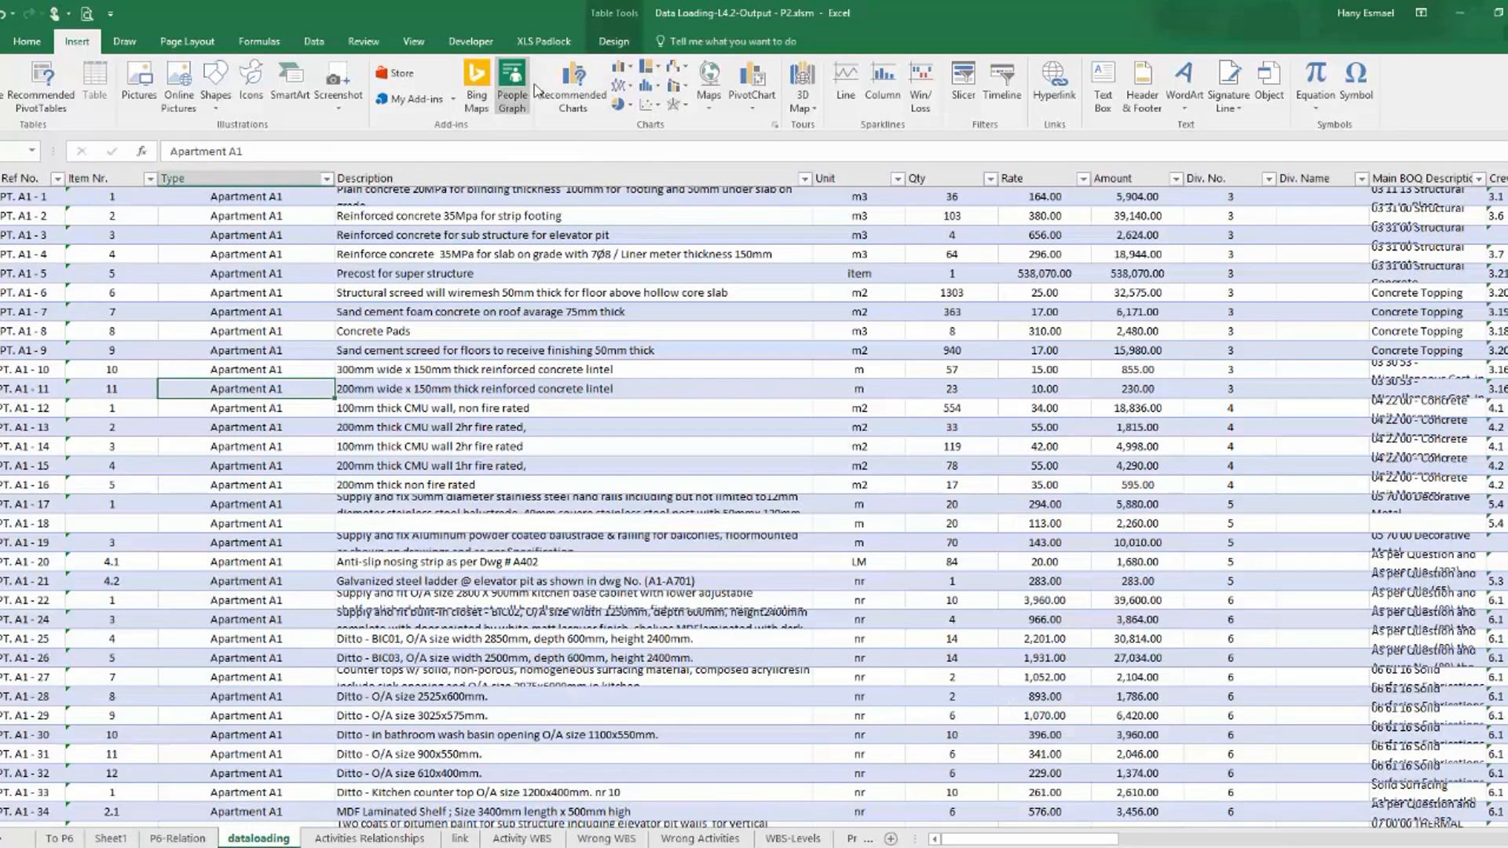
click(611, 43)
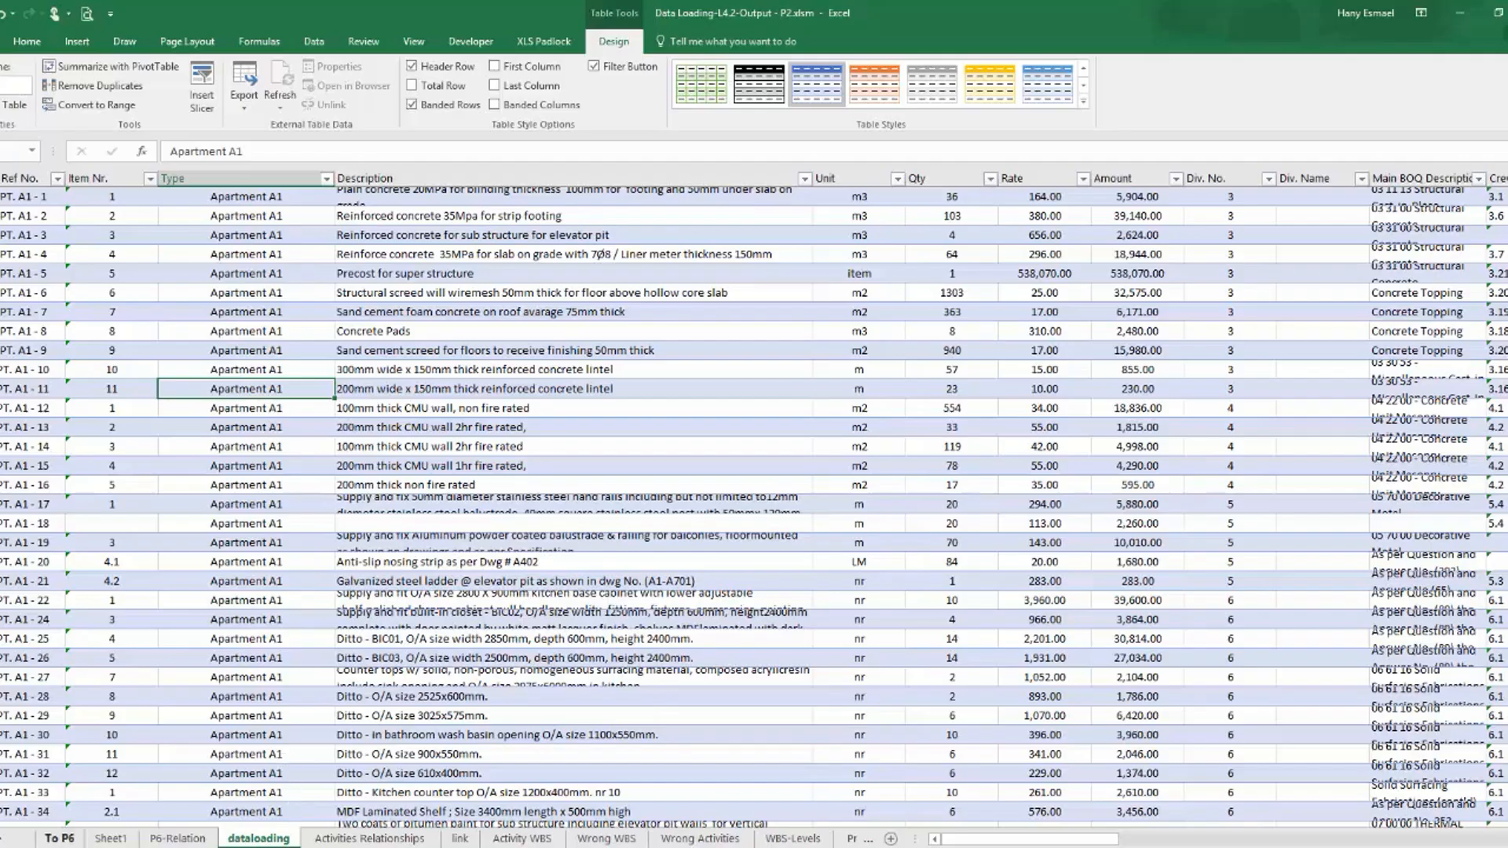
click(168, 839)
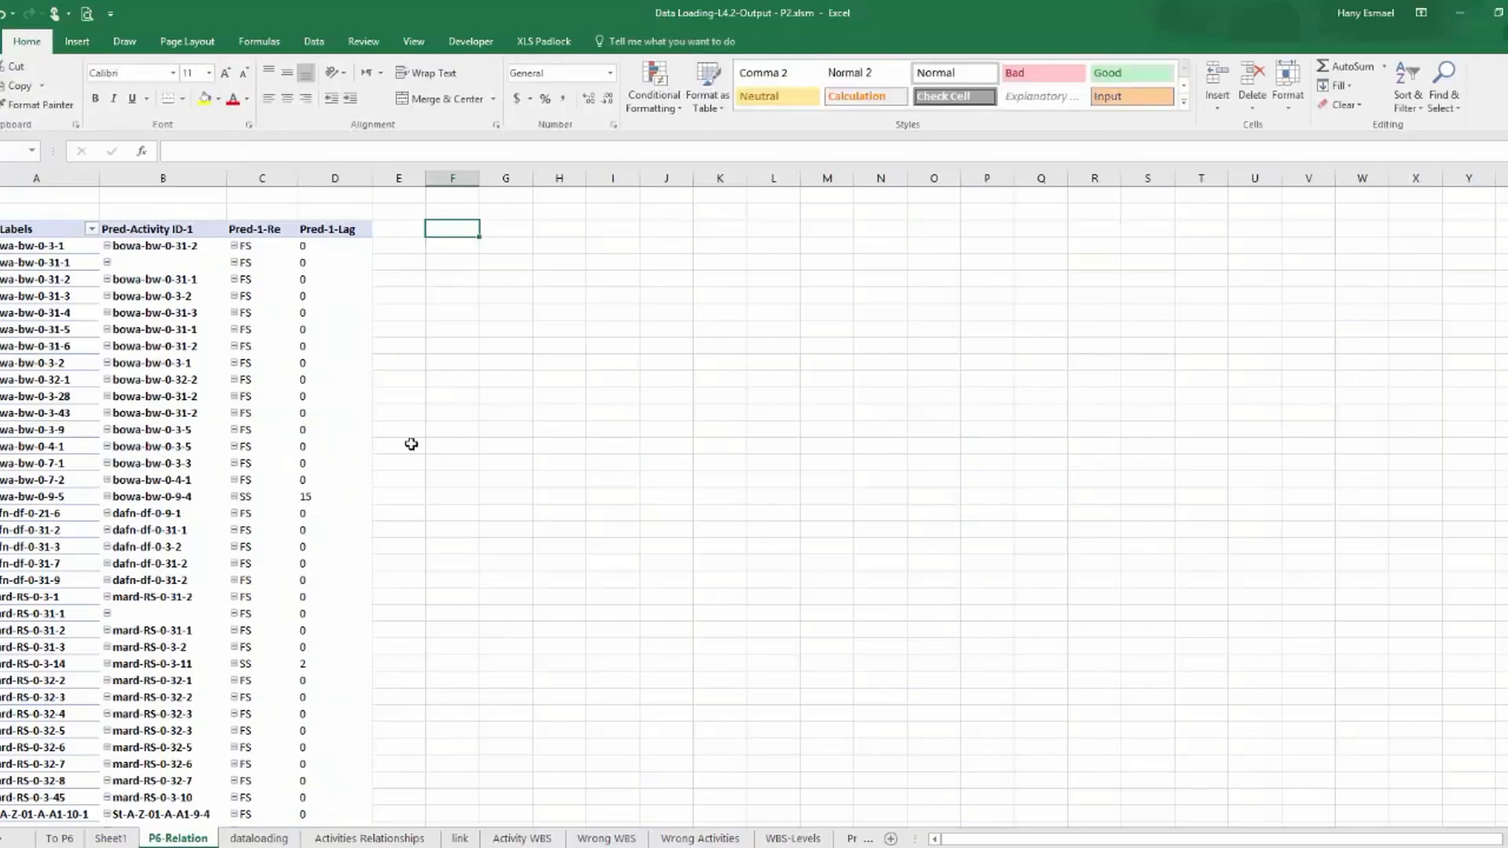
click(79, 43)
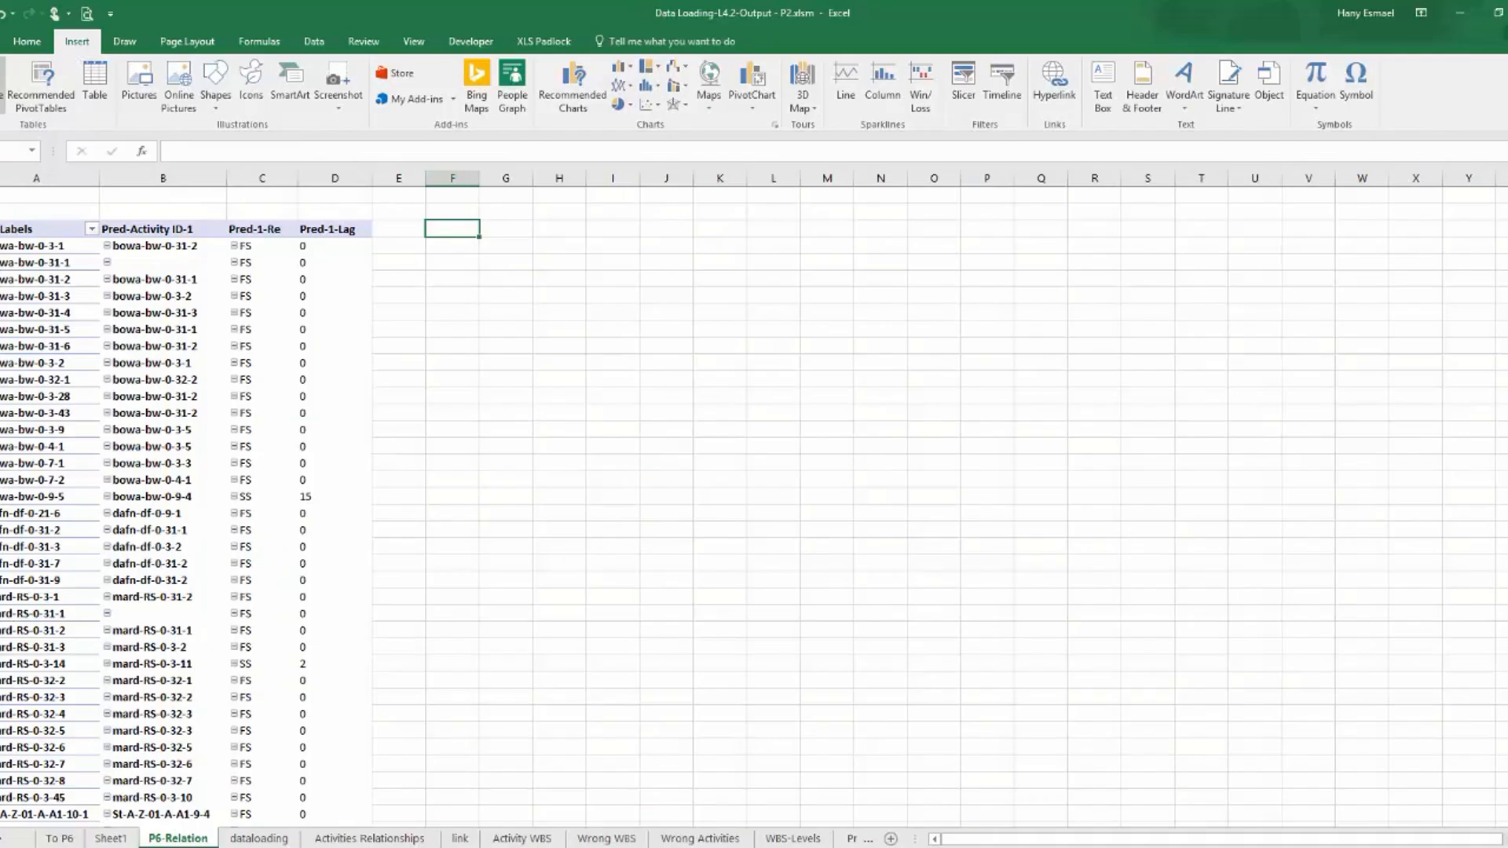
click(4, 82)
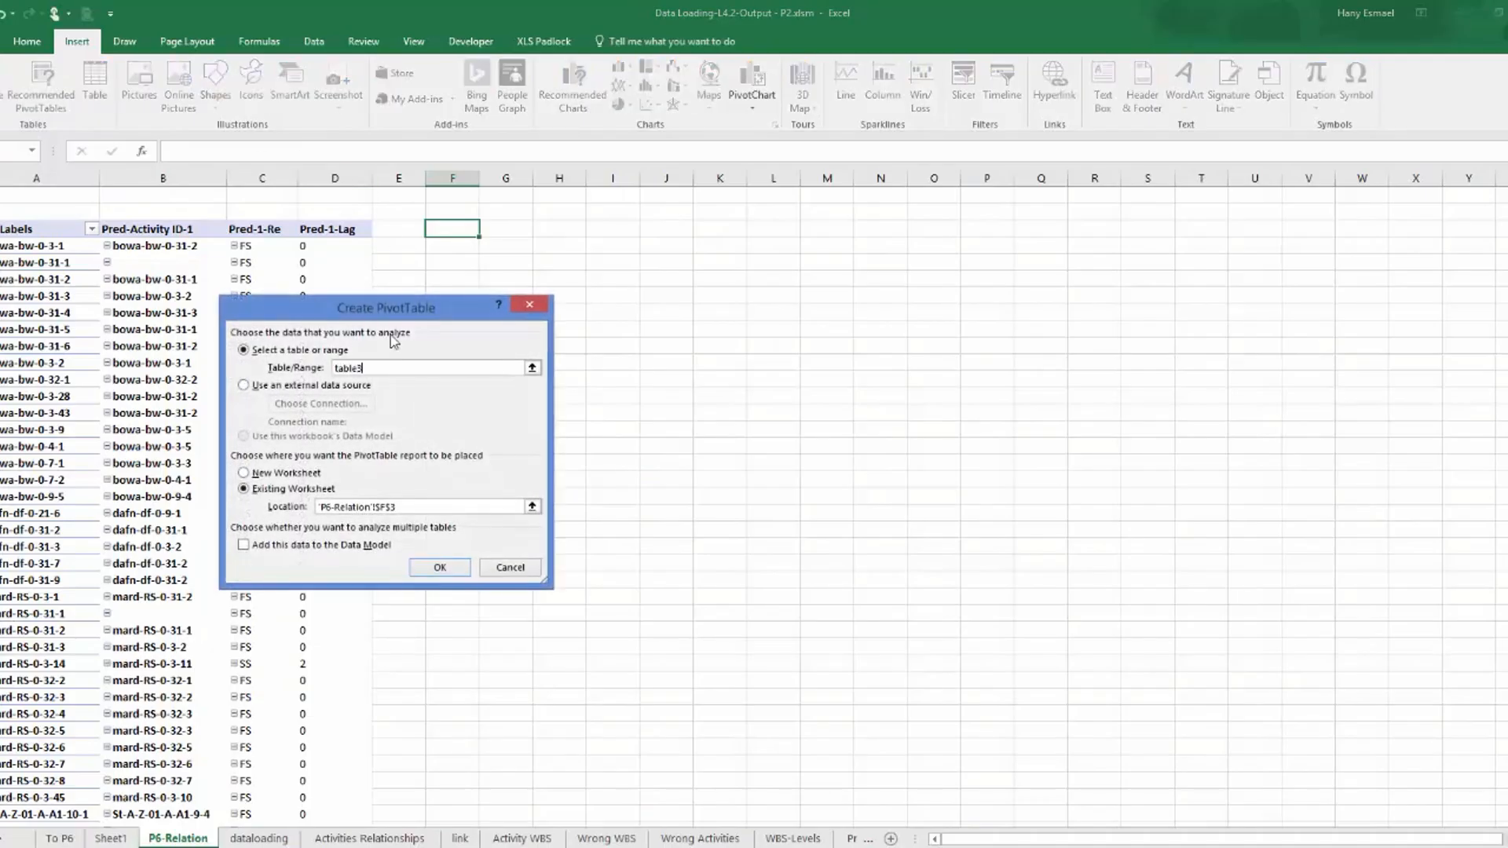
click(440, 568)
Add the Activity ID and Pred-Activity ID-2 fields to the rows of the second PivotTable.
scroll(1407, 359, down, 10)
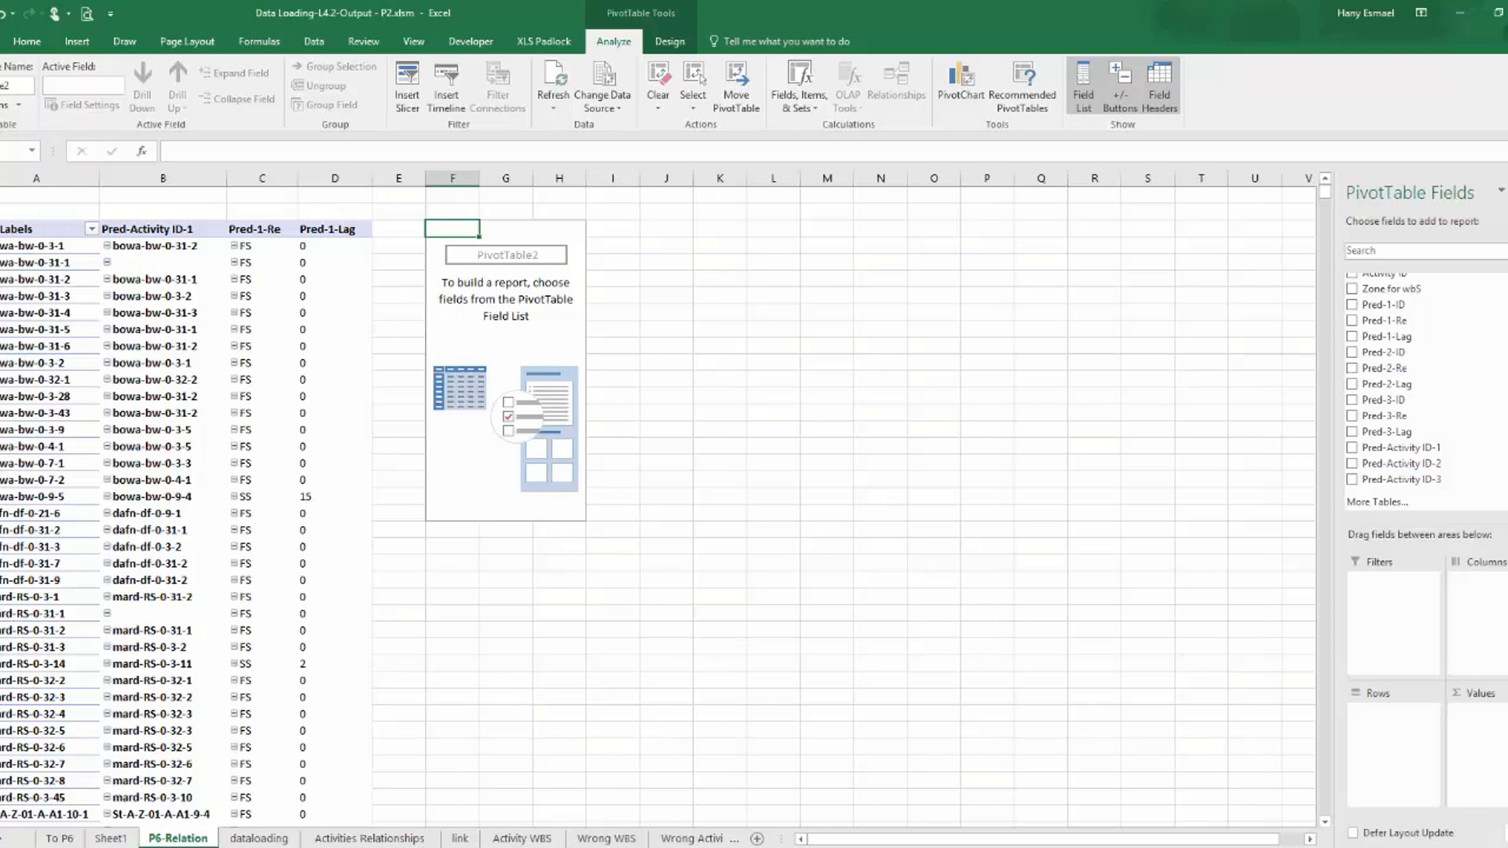
scroll(1403, 393, up, 5)
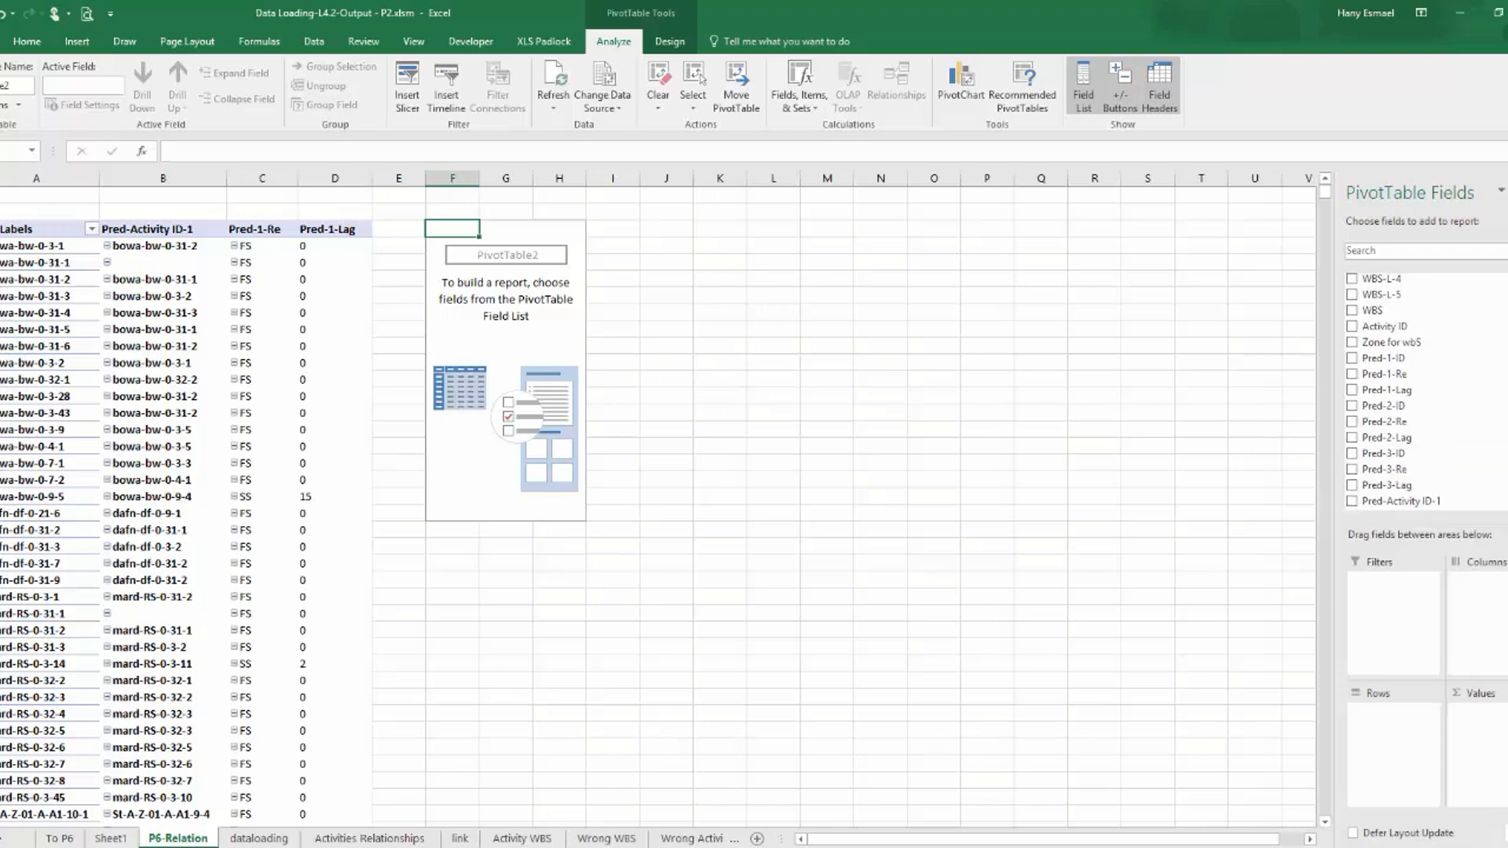
scroll(1406, 393, up, 1)
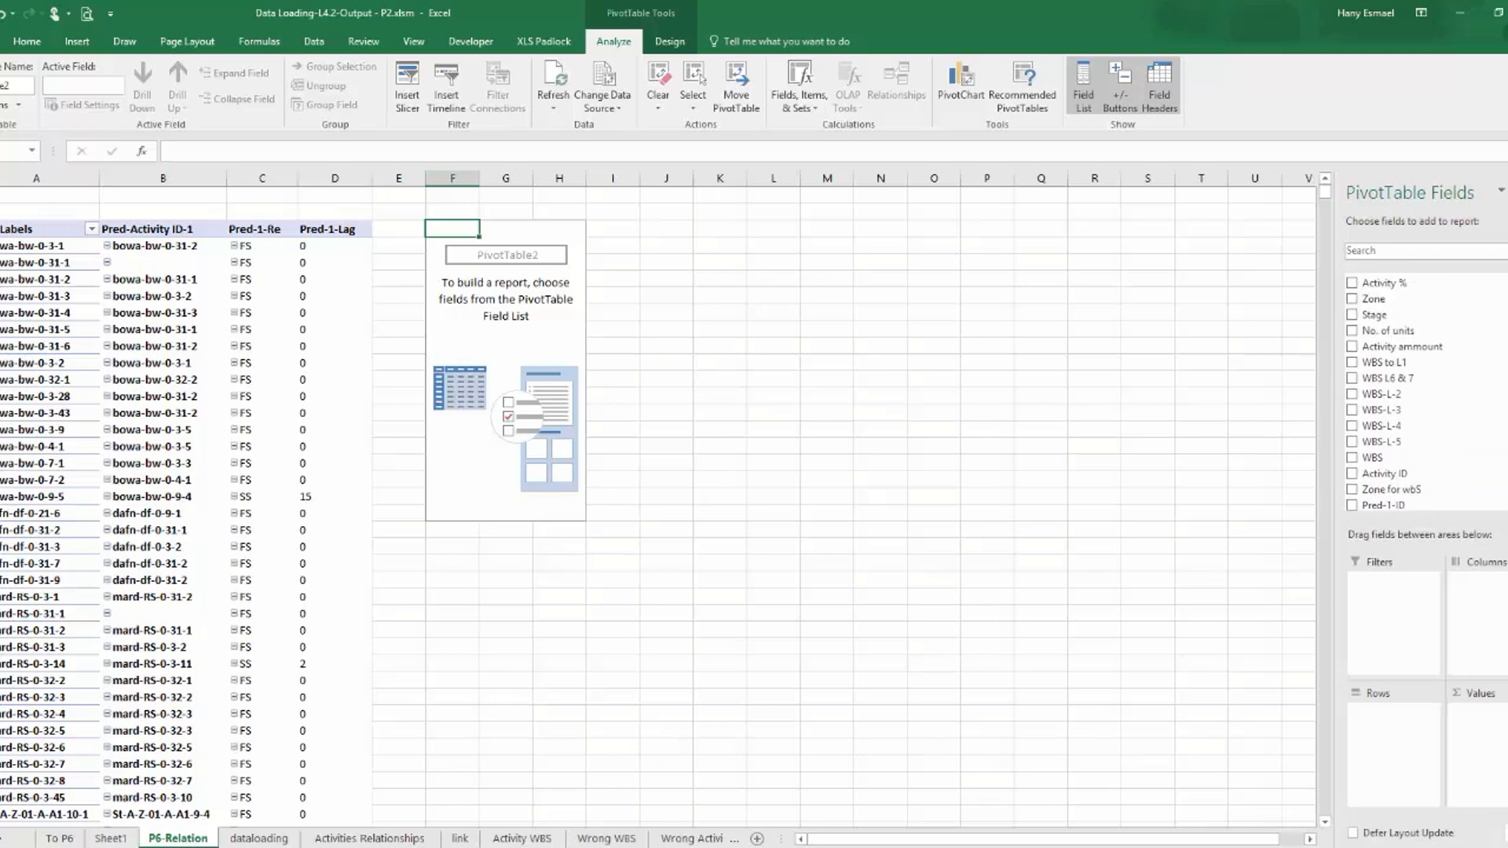
scroll(1356, 469, down, 1)
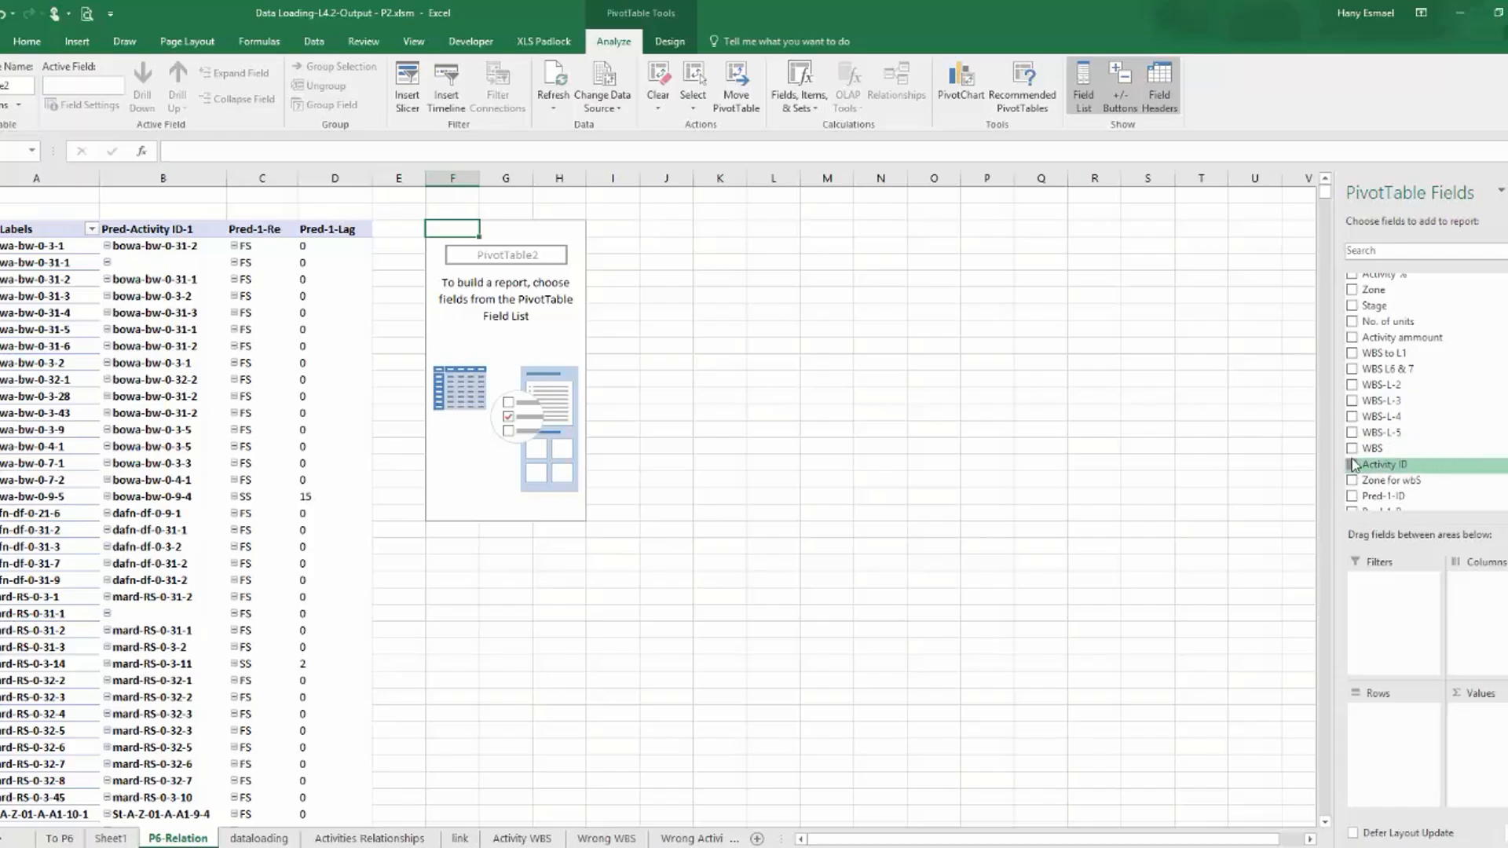
click(1352, 465)
scroll(1382, 439, down, 2)
scroll(1359, 477, down, 3)
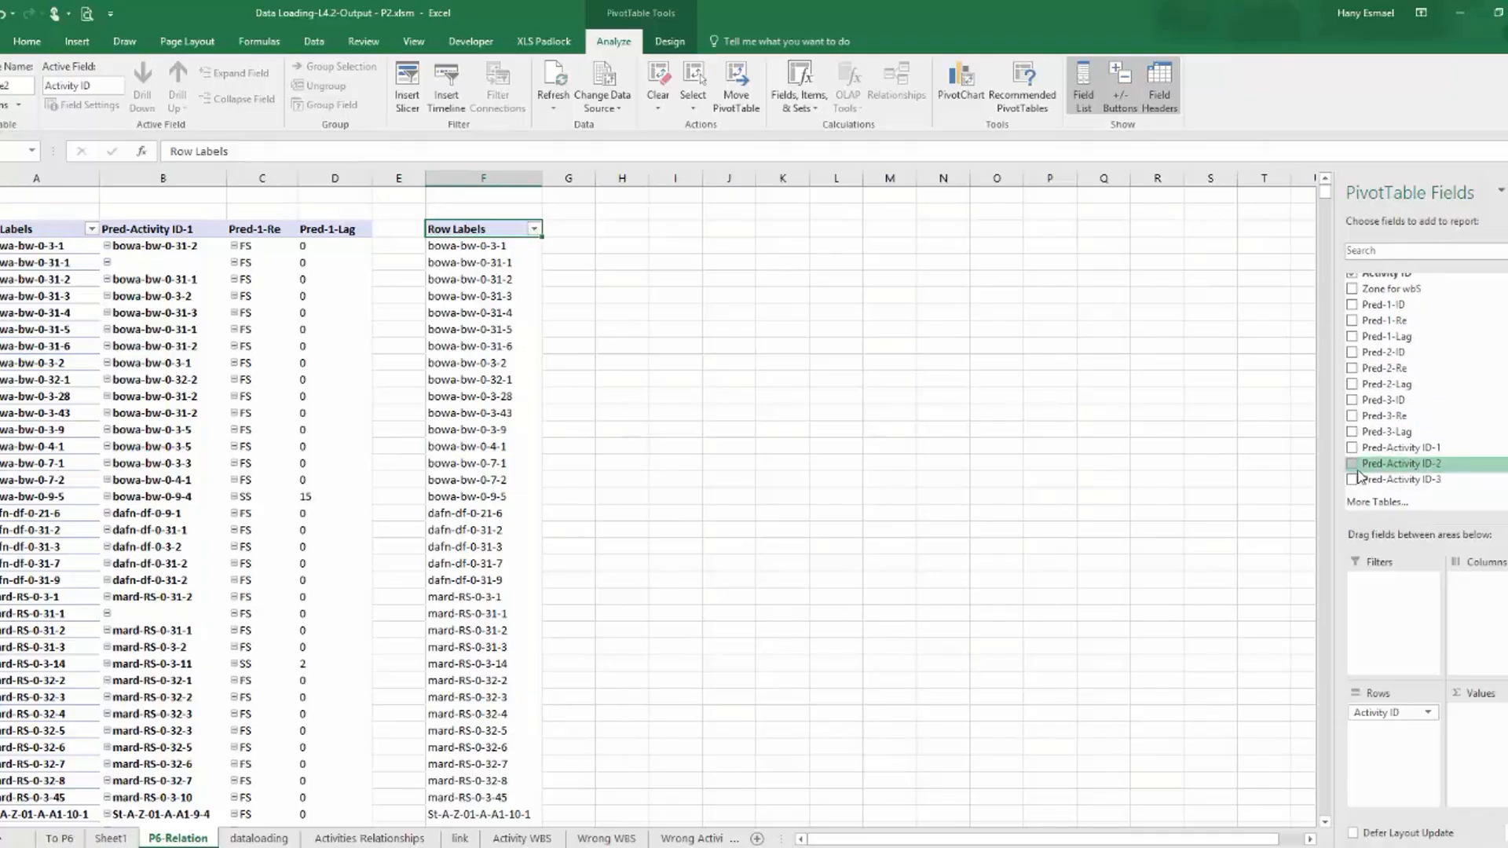
click(1353, 465)
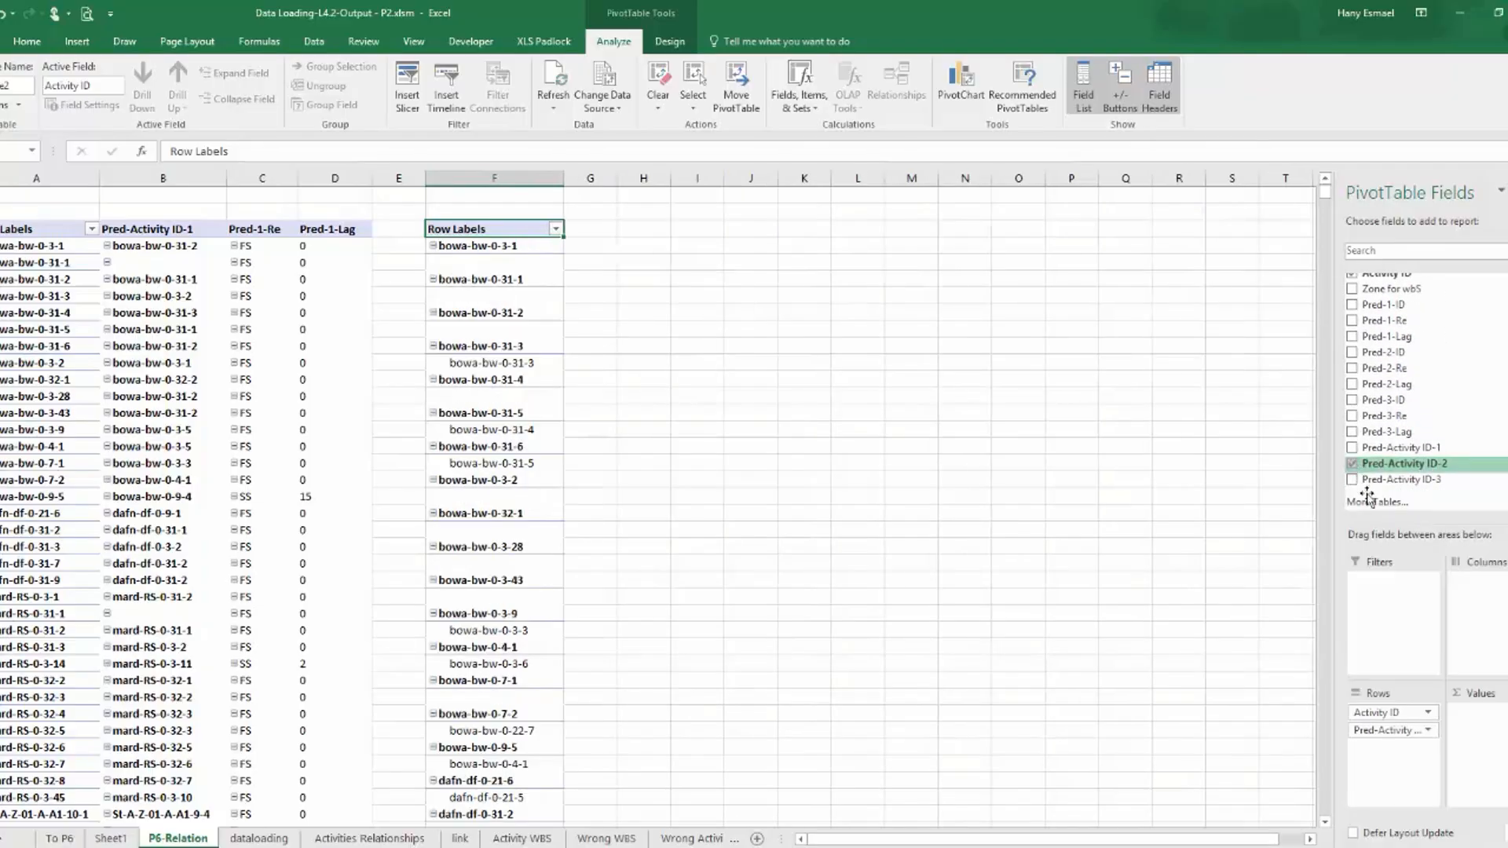
Turn off subtotals for Activity ID in the second PivotTable and show its item labels in tabular form.
click(1428, 713)
click(1406, 703)
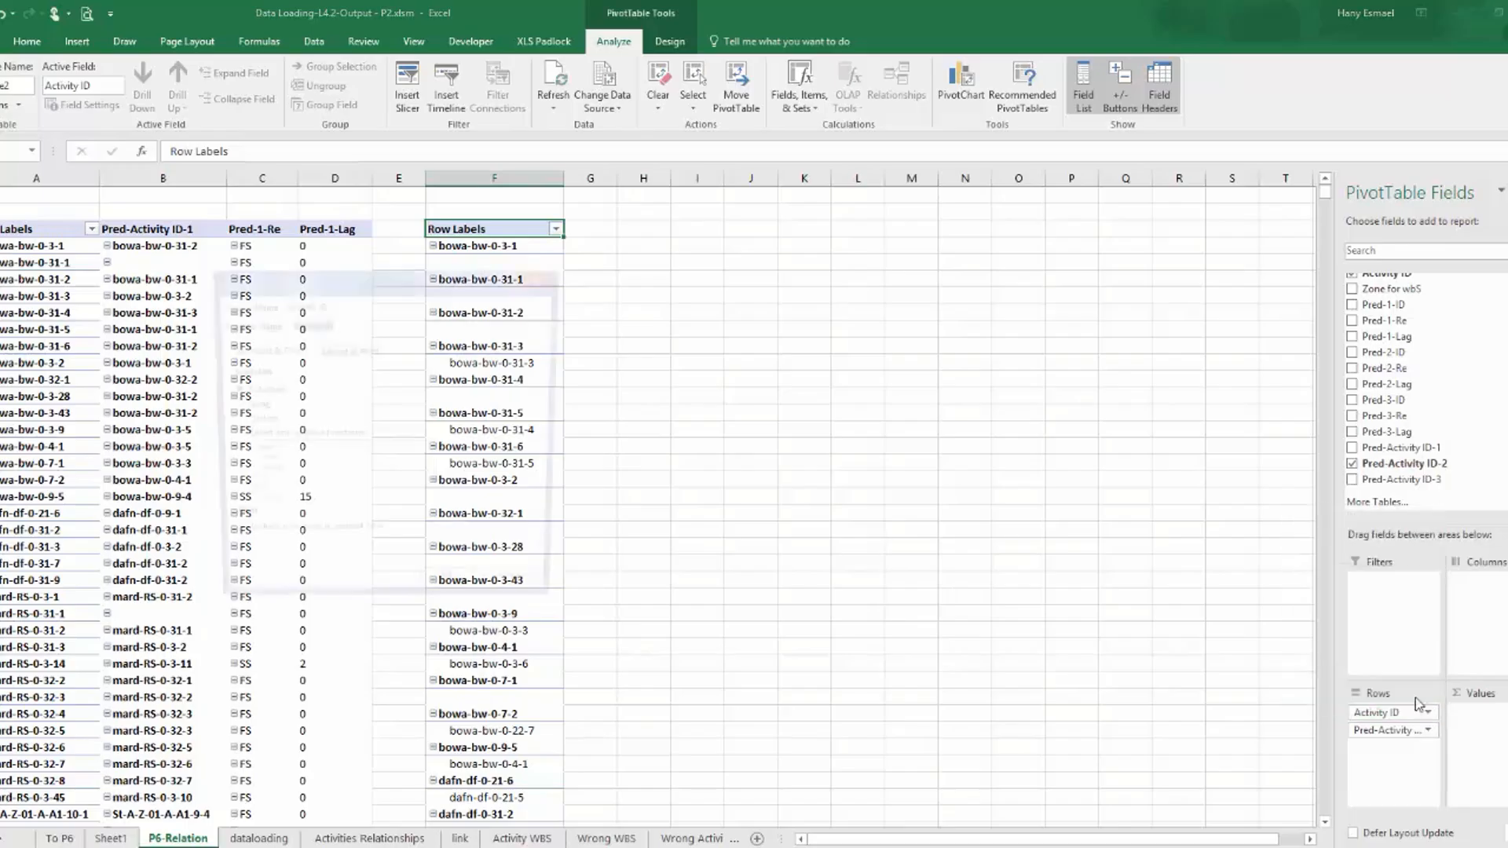
click(241, 409)
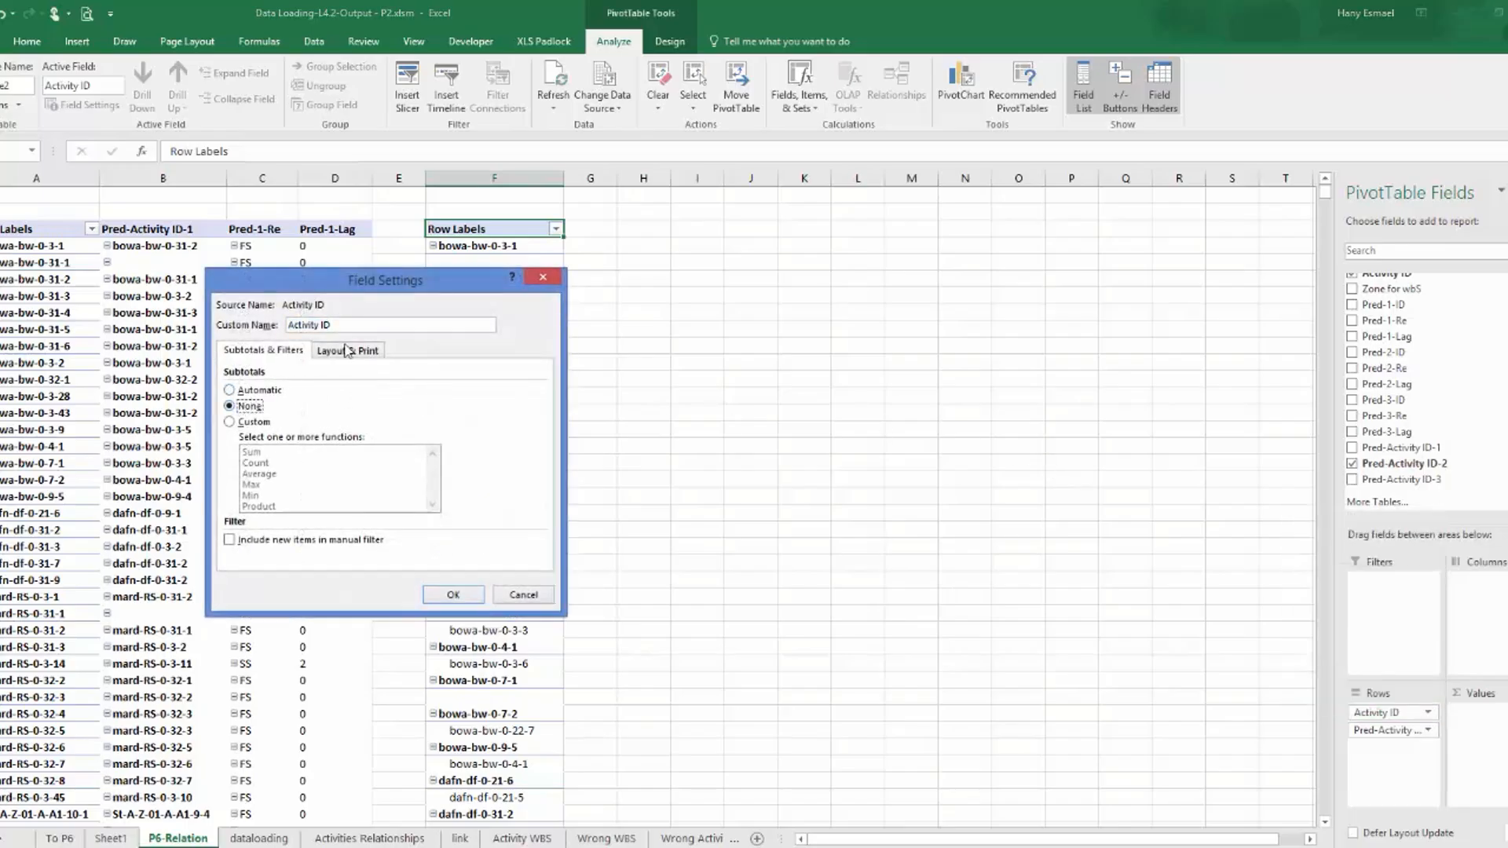
click(346, 350)
click(265, 440)
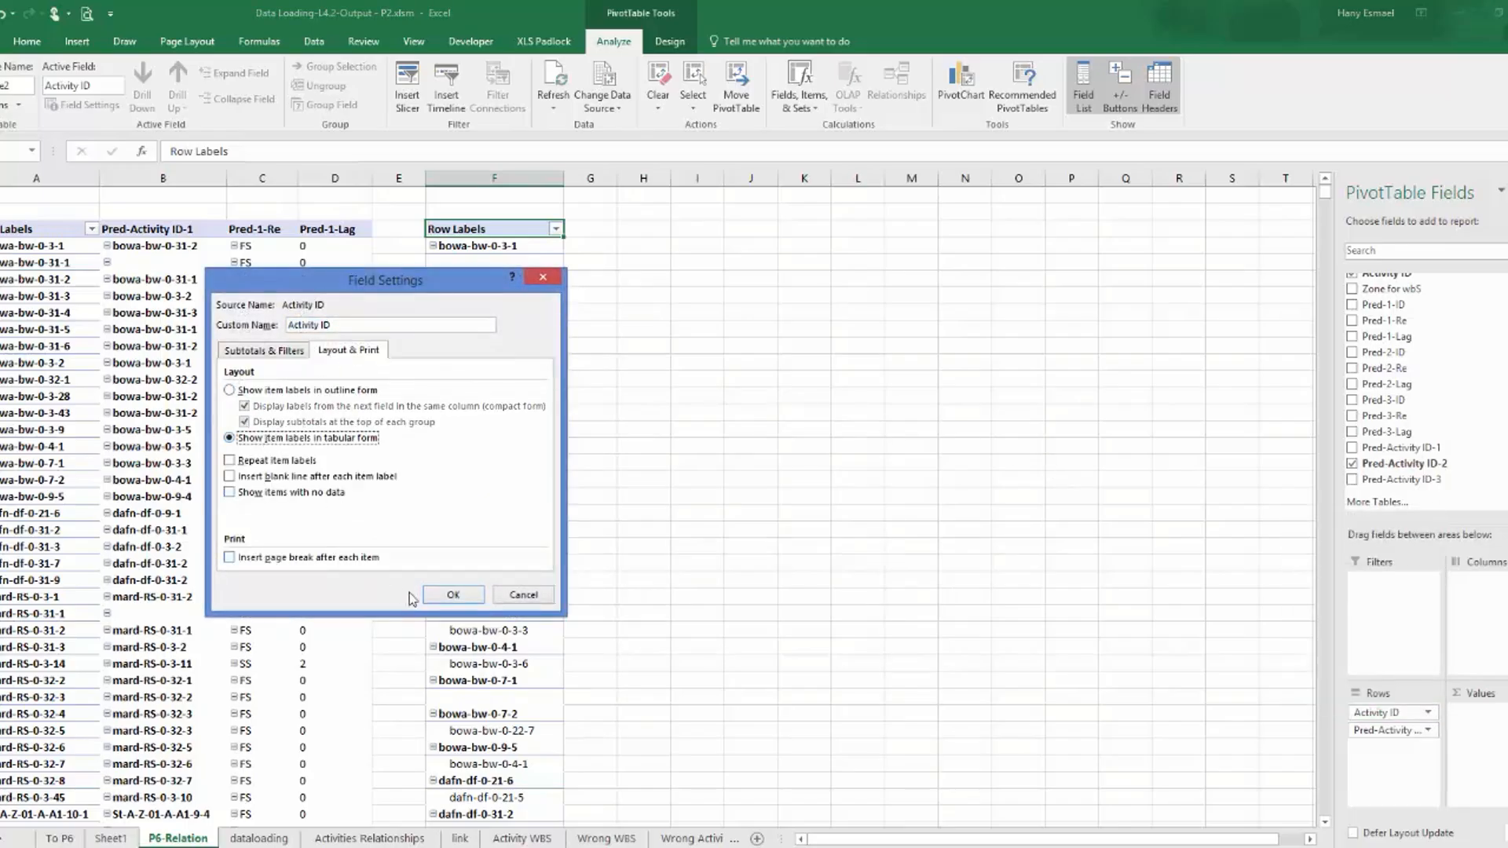
click(454, 595)
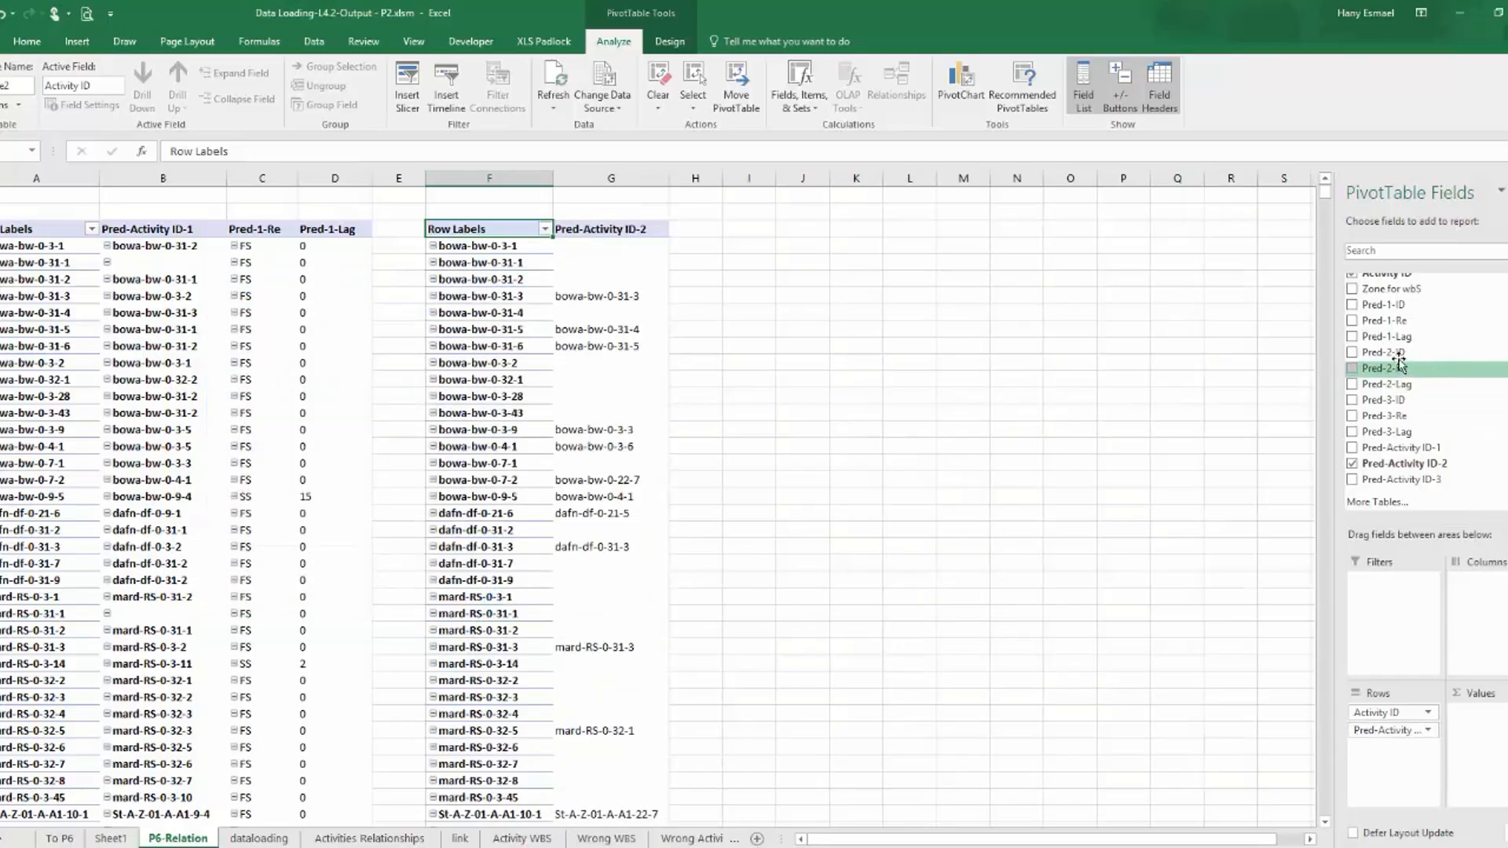
Add Pred-2-Re and Pred-2-Lag to the rows of the second PivotTable, and show Pred-2-Re in tabular form without subtotals.
drag(1365, 384, 1376, 748)
drag(1389, 387, 1396, 764)
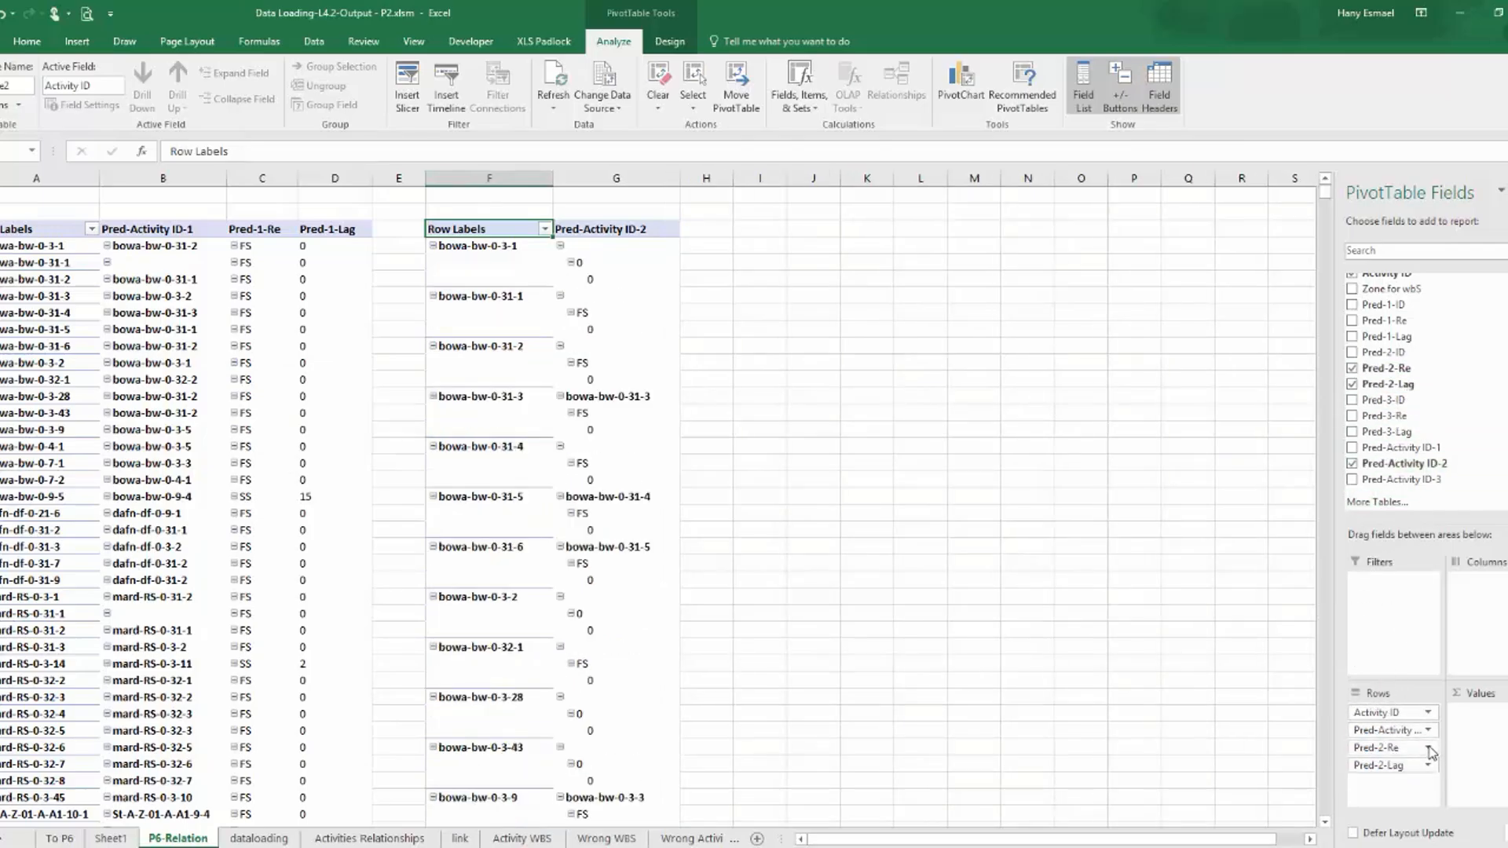
click(1429, 748)
click(1408, 736)
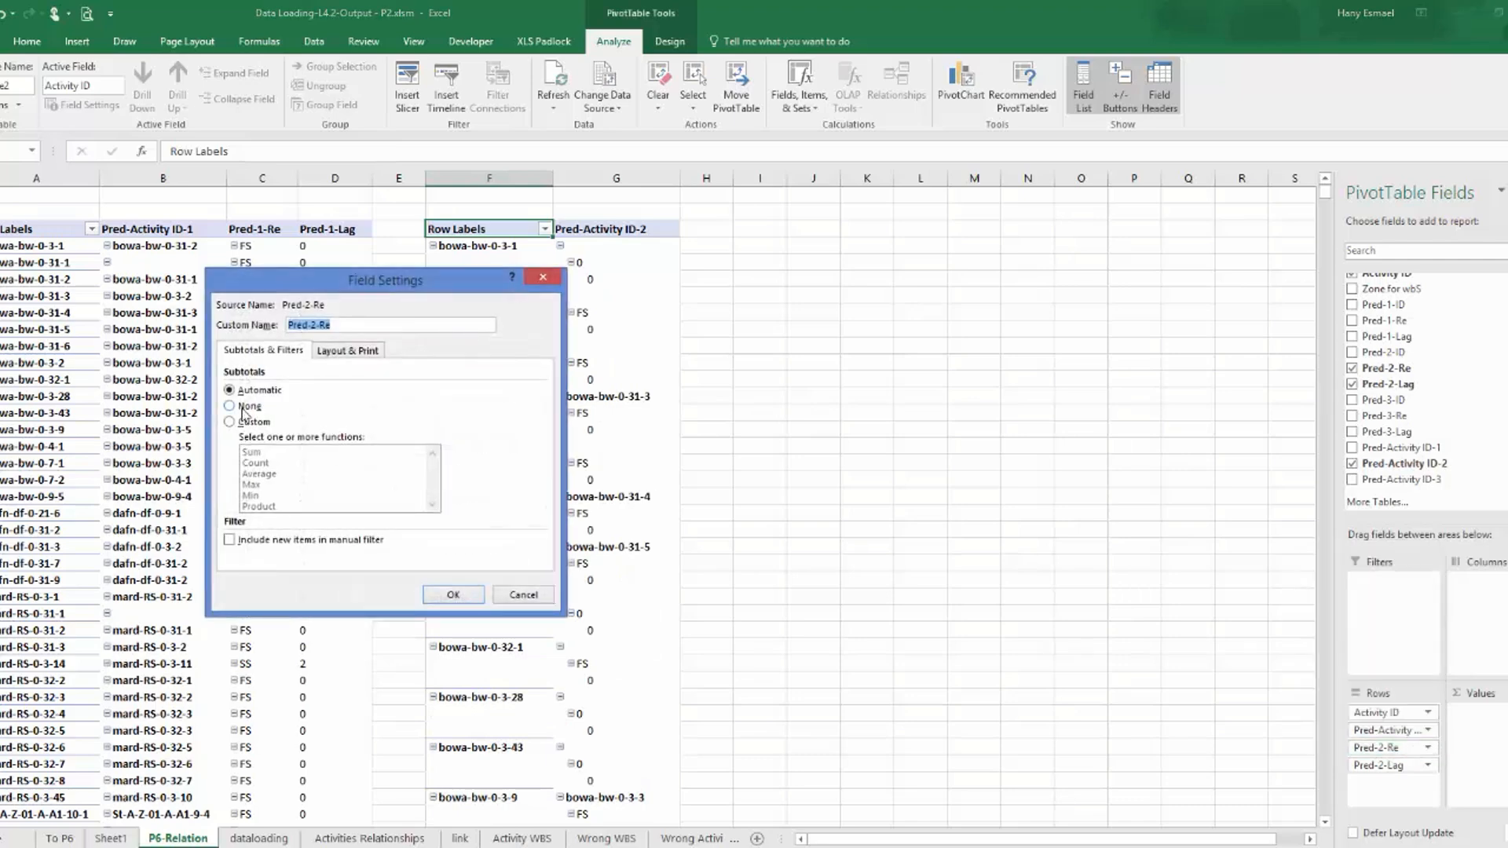
click(350, 351)
click(266, 438)
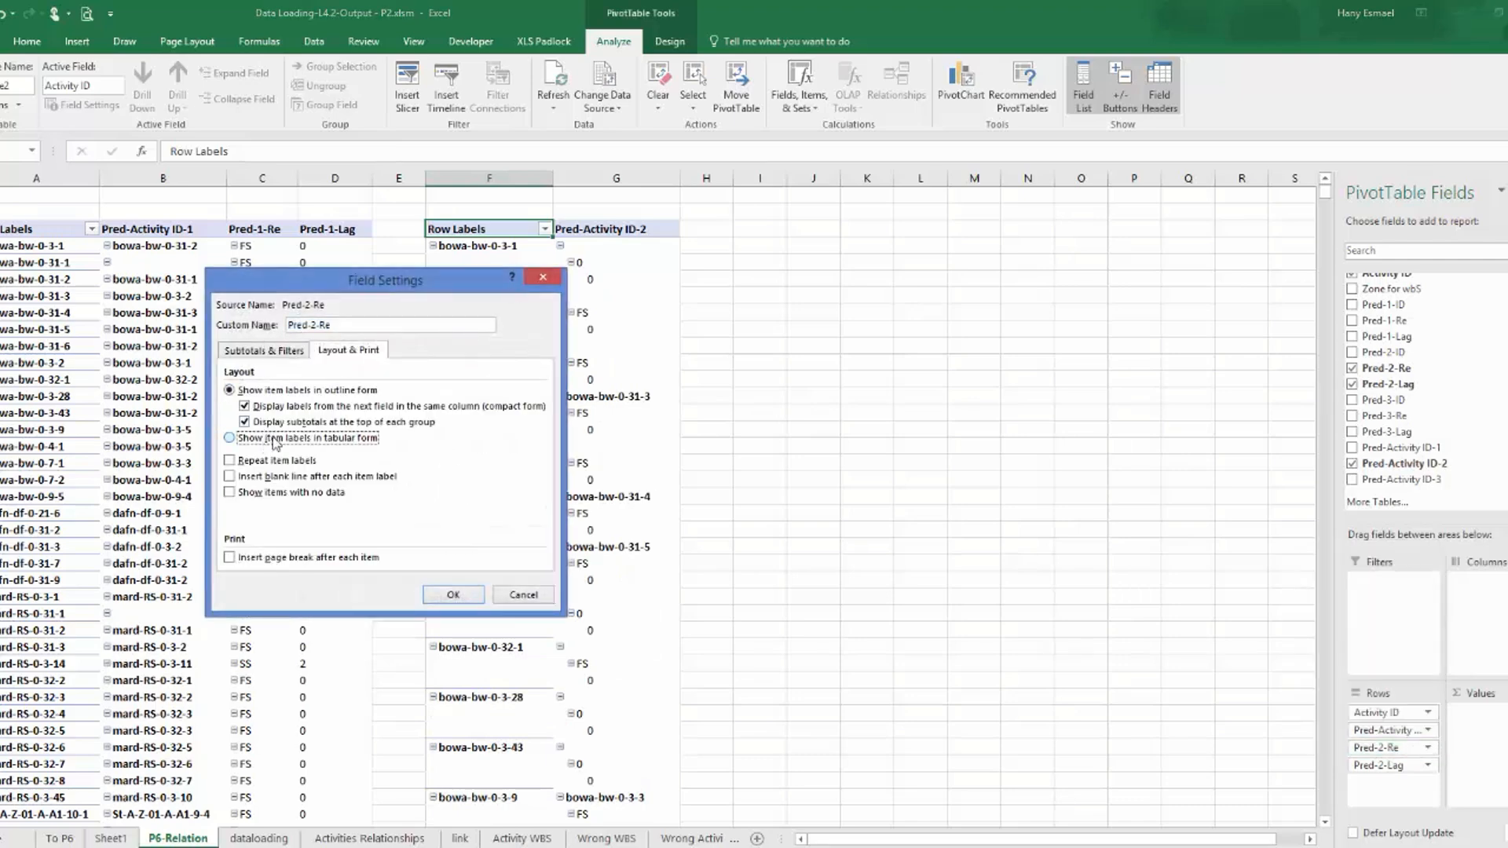
click(454, 595)
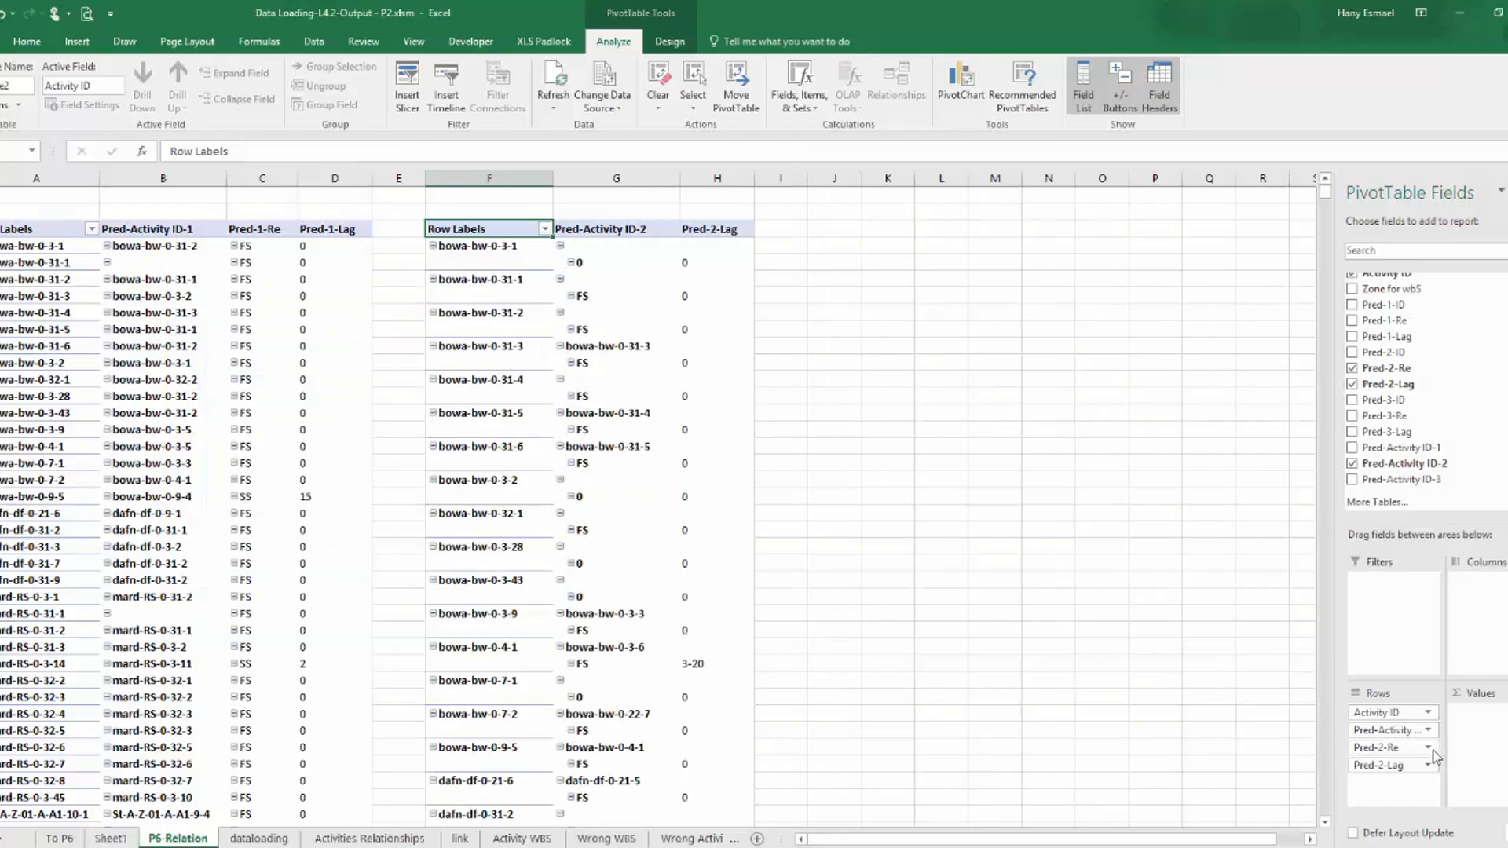
Check the subtotal and layout settings of the Pred-2-Re field in the second PivotTable.
click(1403, 748)
click(1347, 729)
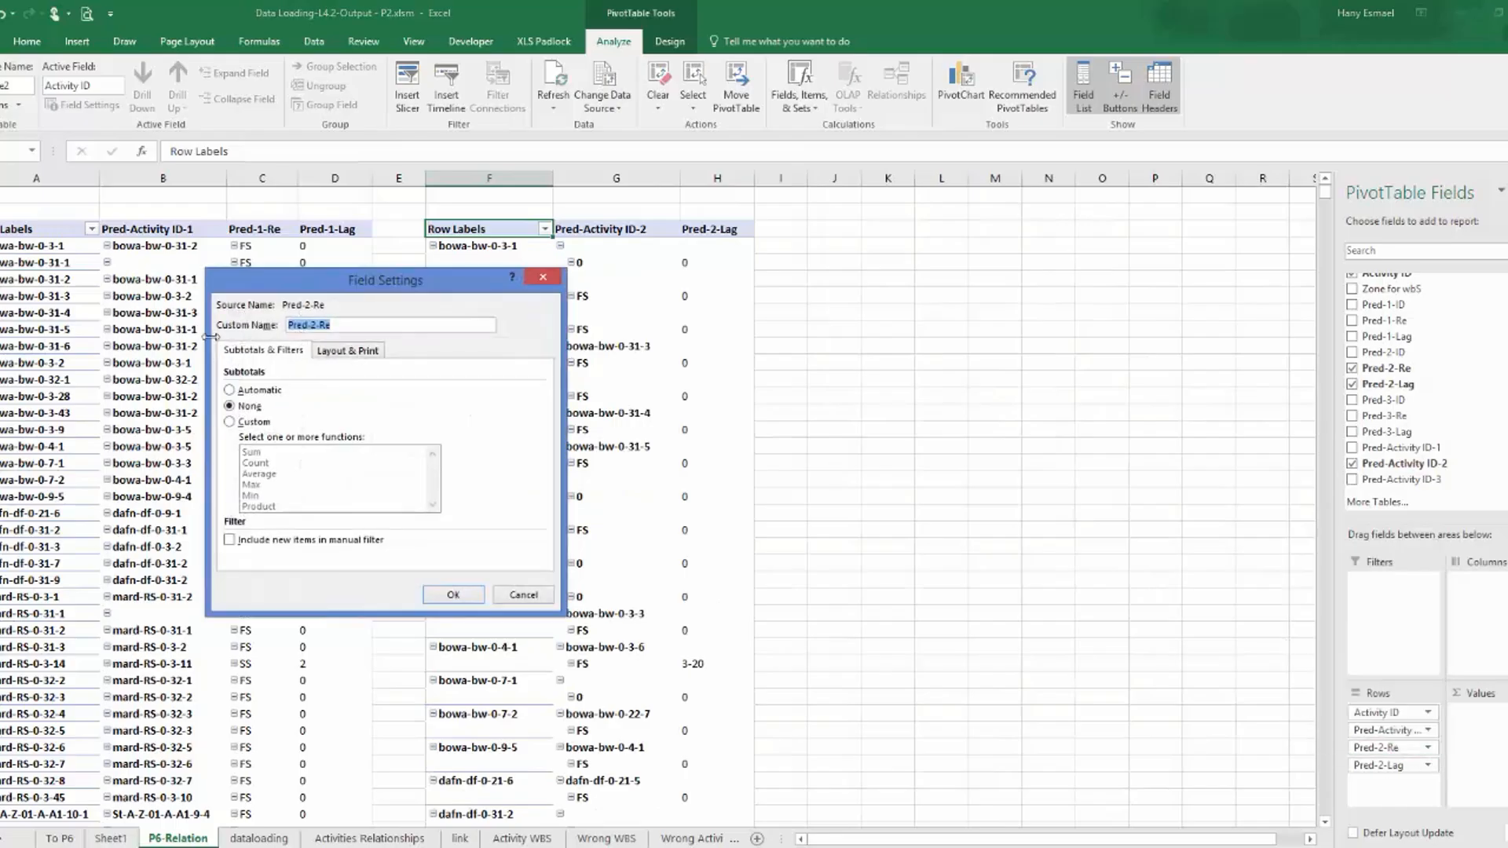
click(350, 351)
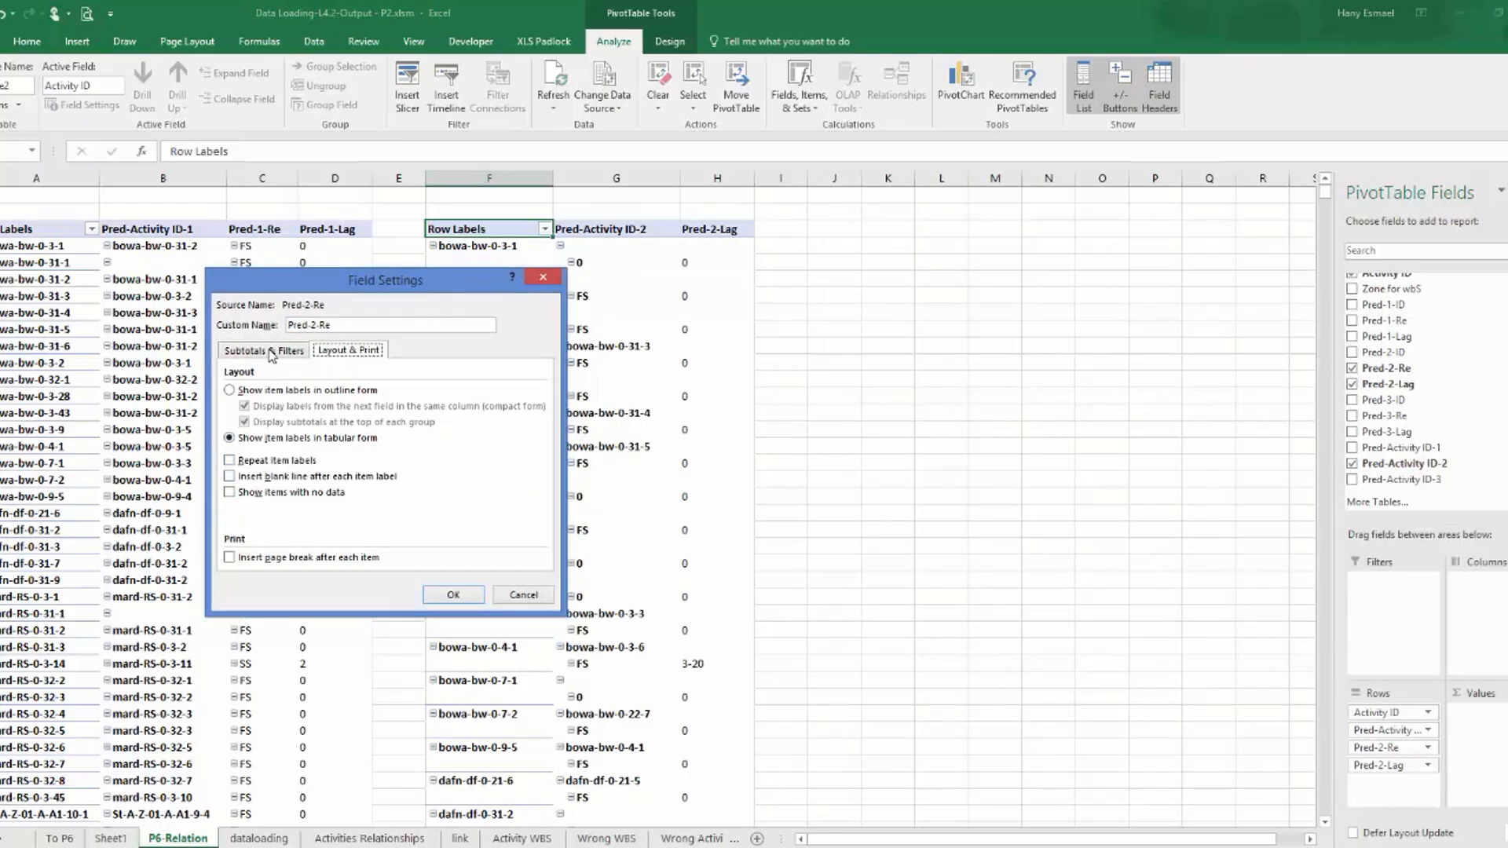
click(454, 595)
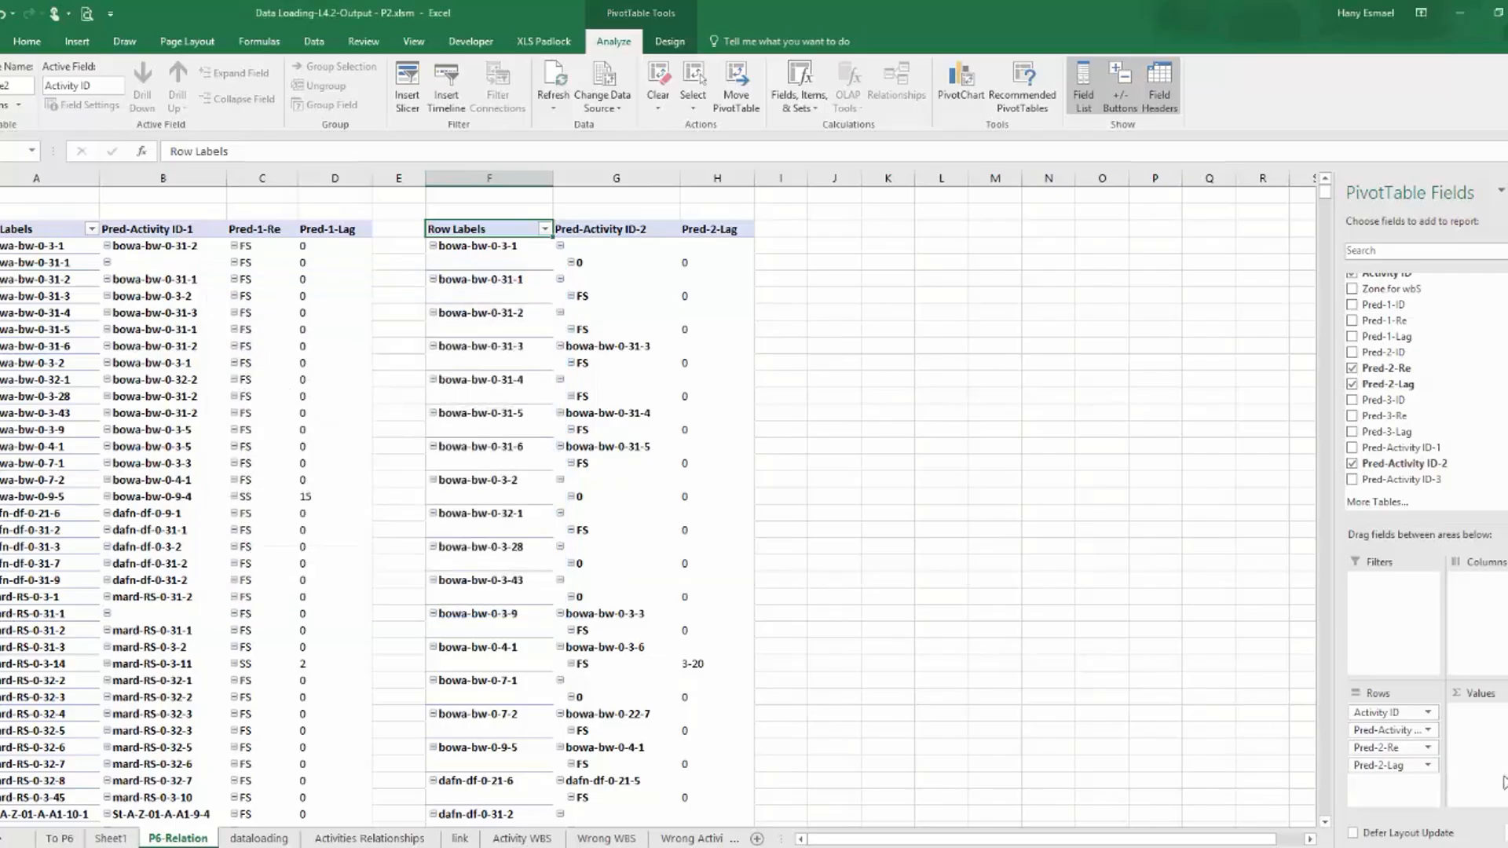
Show the item labels of Pred-Activity ID-2 in tabular form in the second PivotTable.
click(1430, 731)
click(1366, 712)
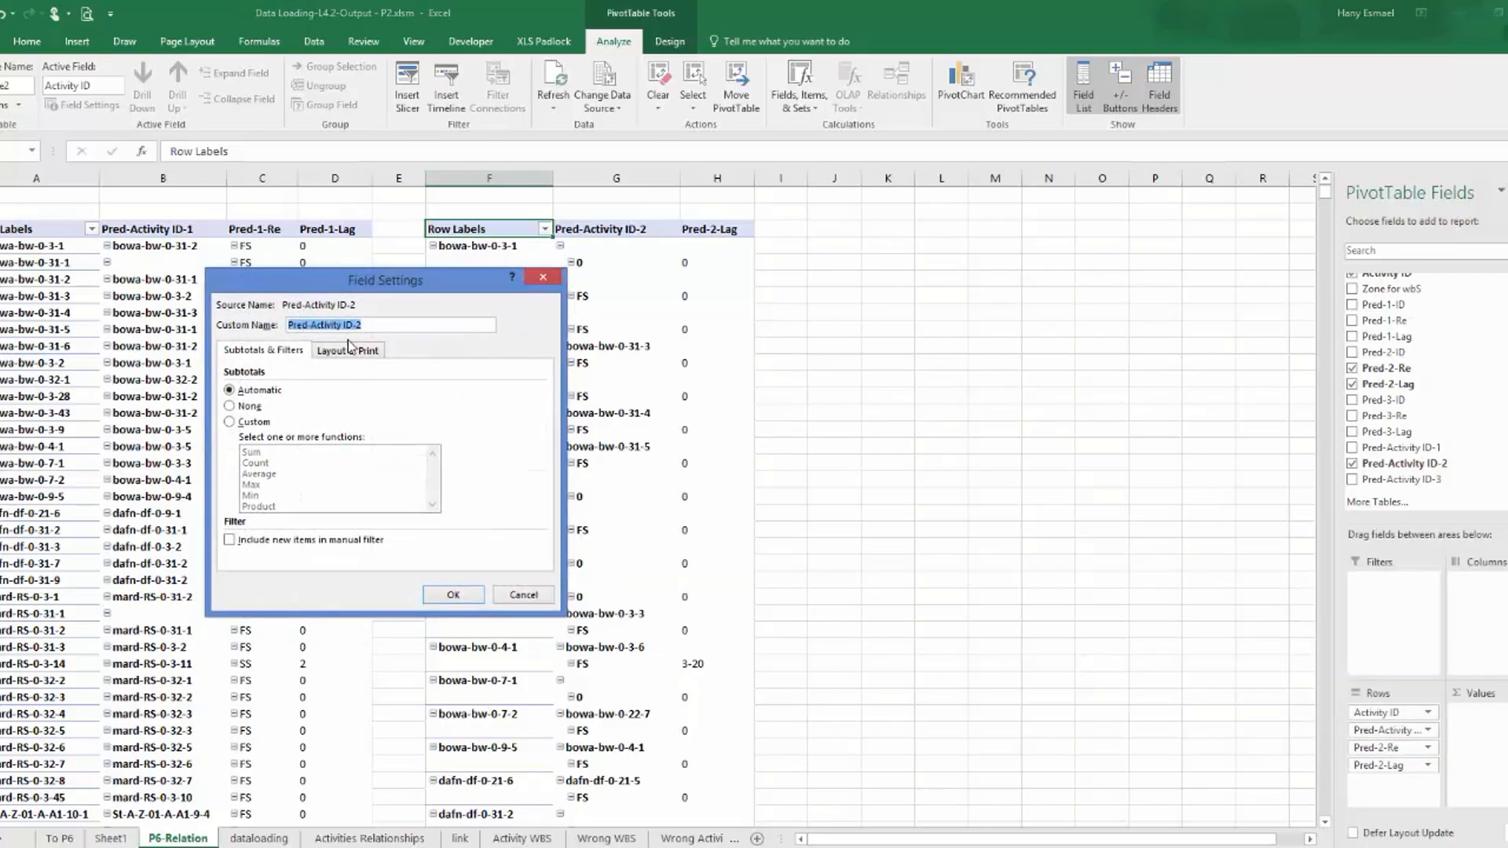
click(349, 350)
click(229, 437)
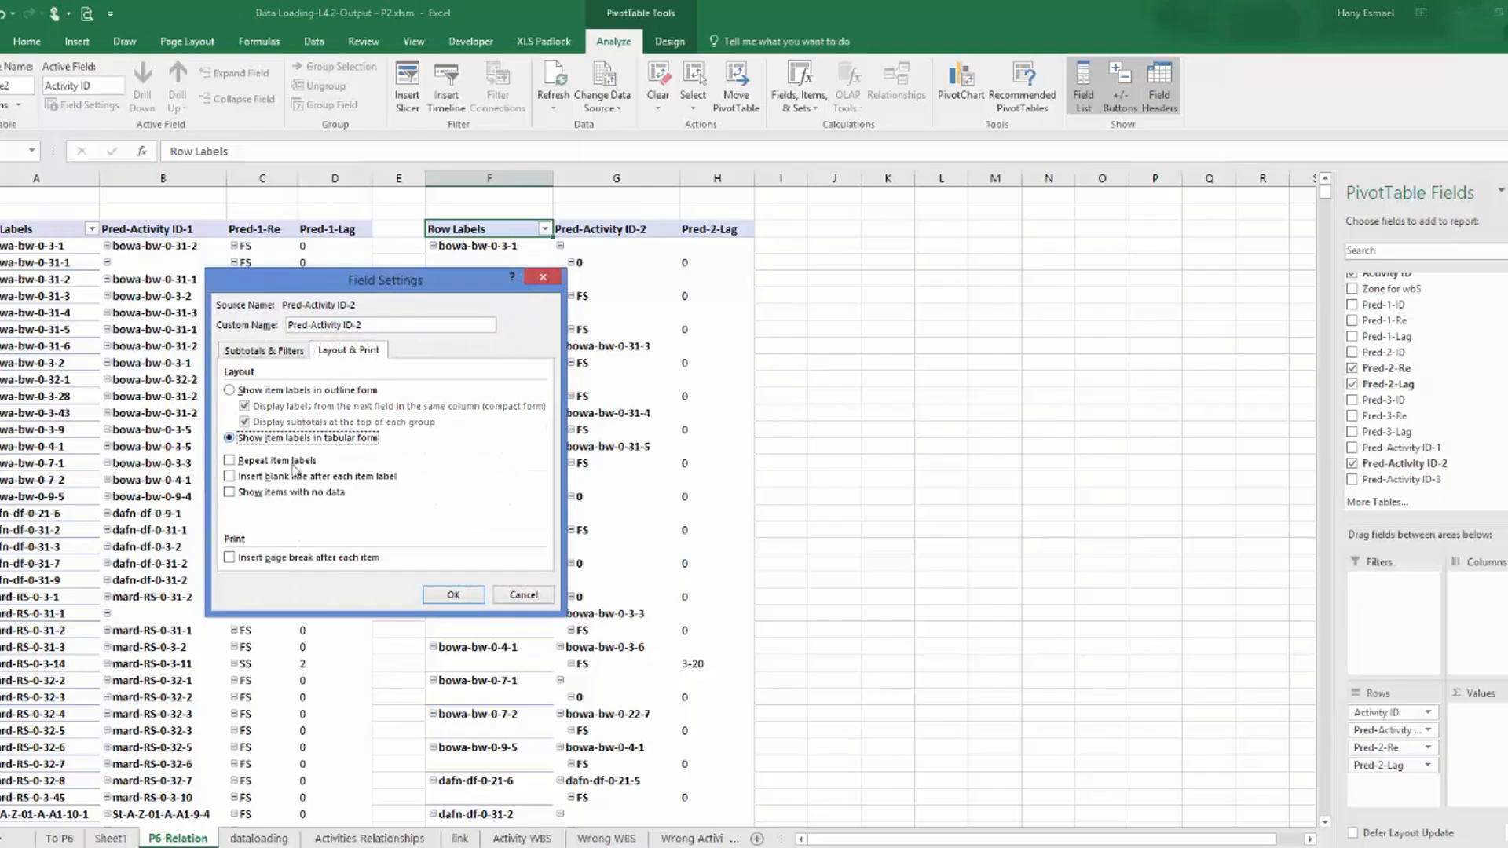
click(470, 595)
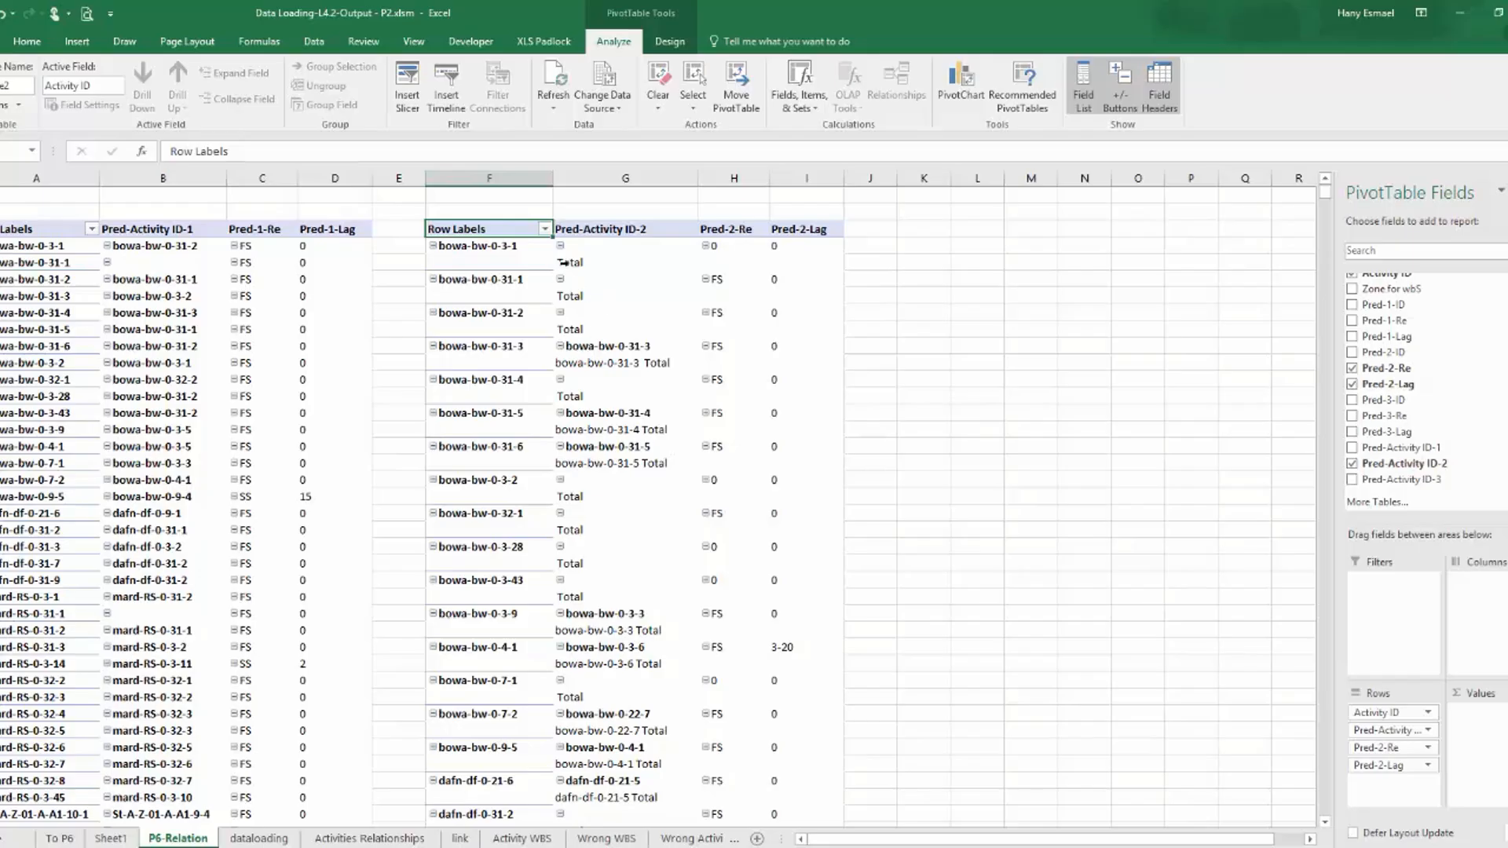
Filter the second PivotTable by Pred-Activity ID-2 to exclude the blank item.
click(545, 229)
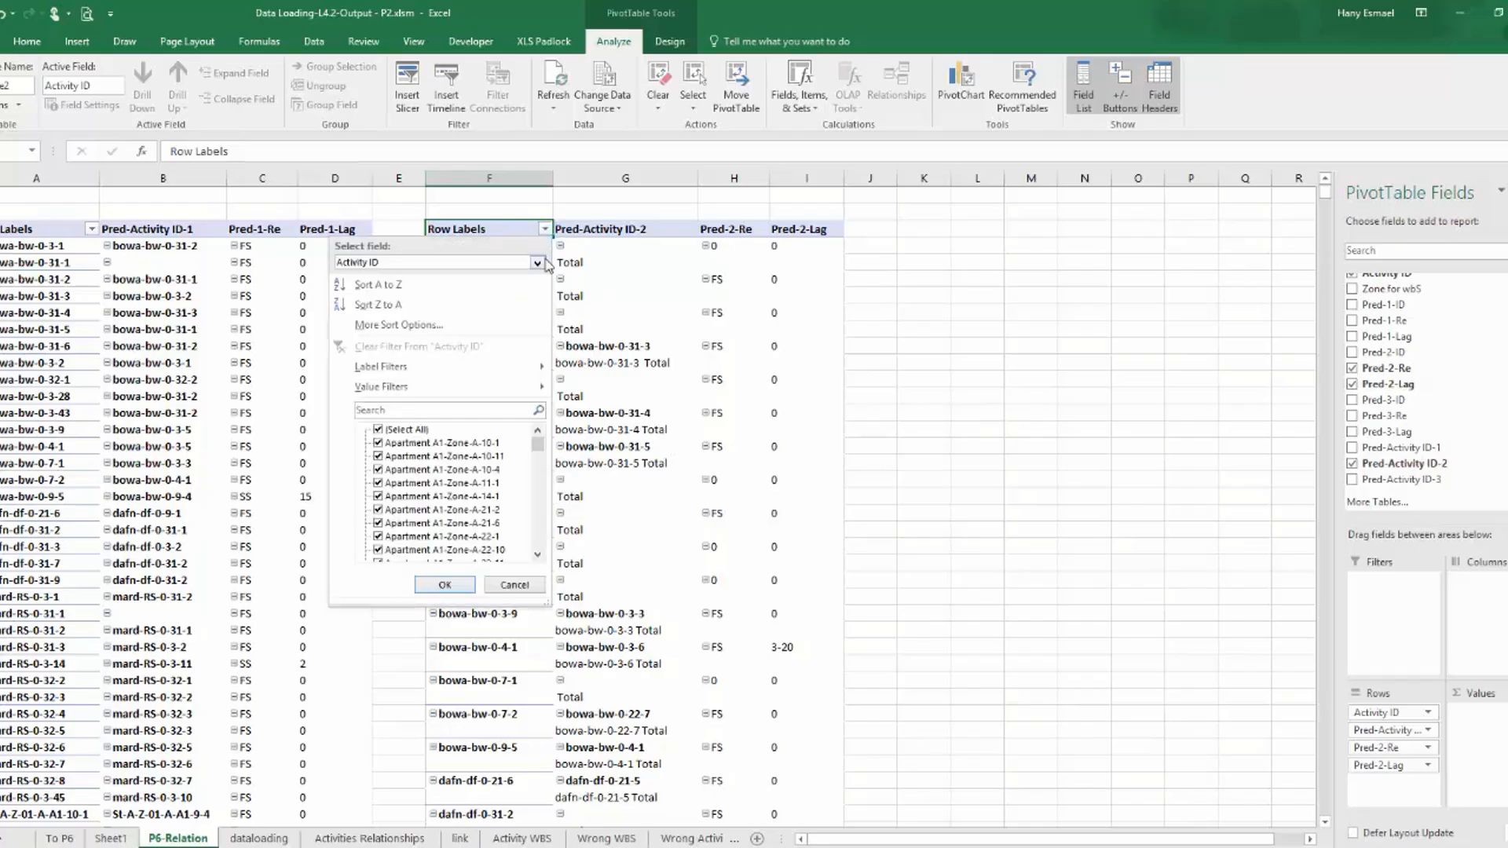
click(539, 263)
click(507, 297)
click(379, 444)
click(444, 585)
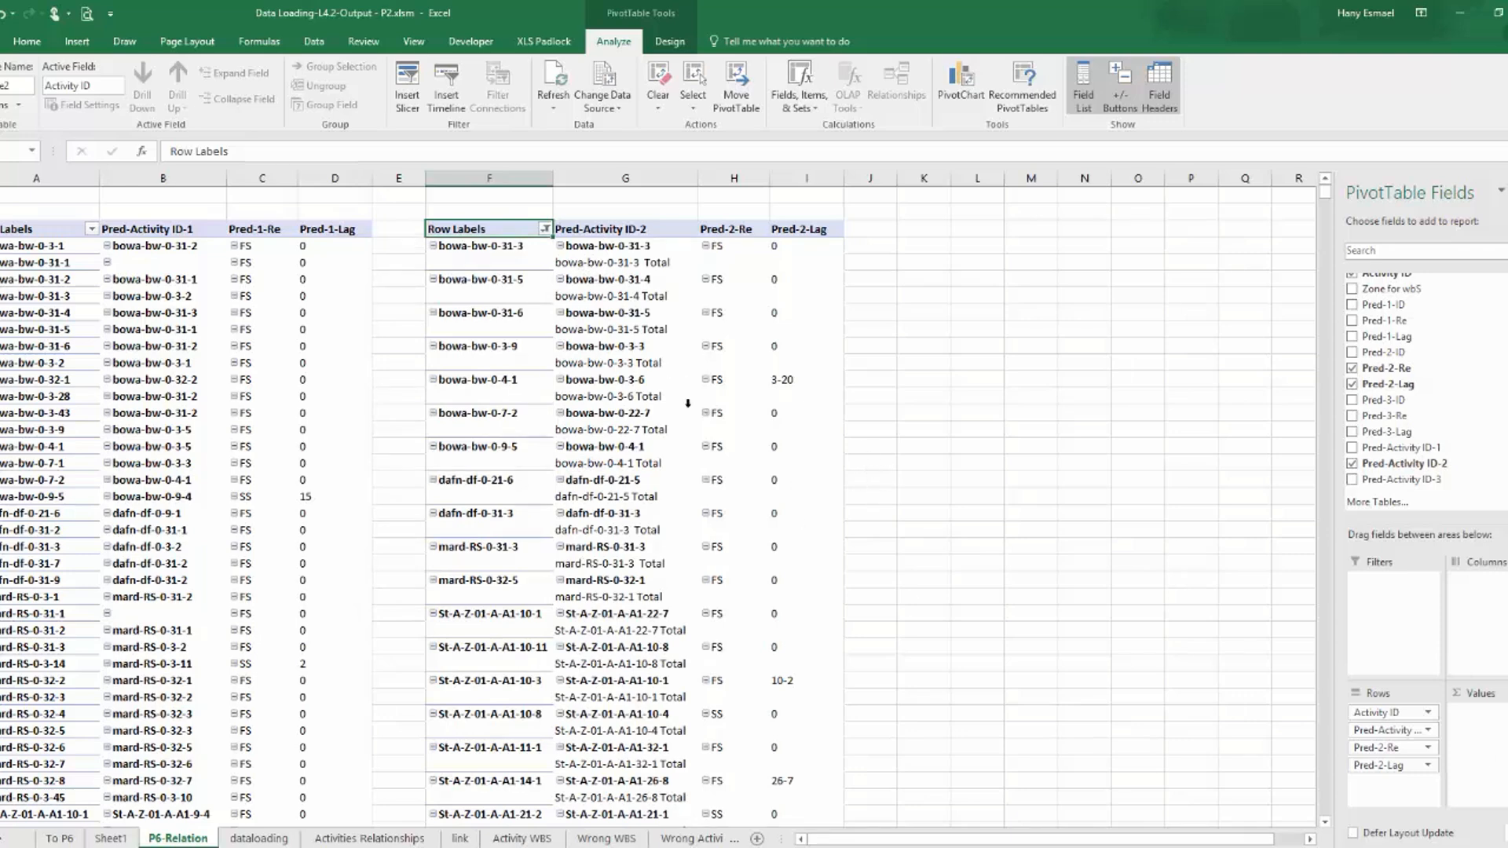
Check the subtotal setting of Pred-2-Re, and set the subtotals of Pred-Activity ID-2 to None in the second PivotTable.
click(1414, 747)
click(1345, 729)
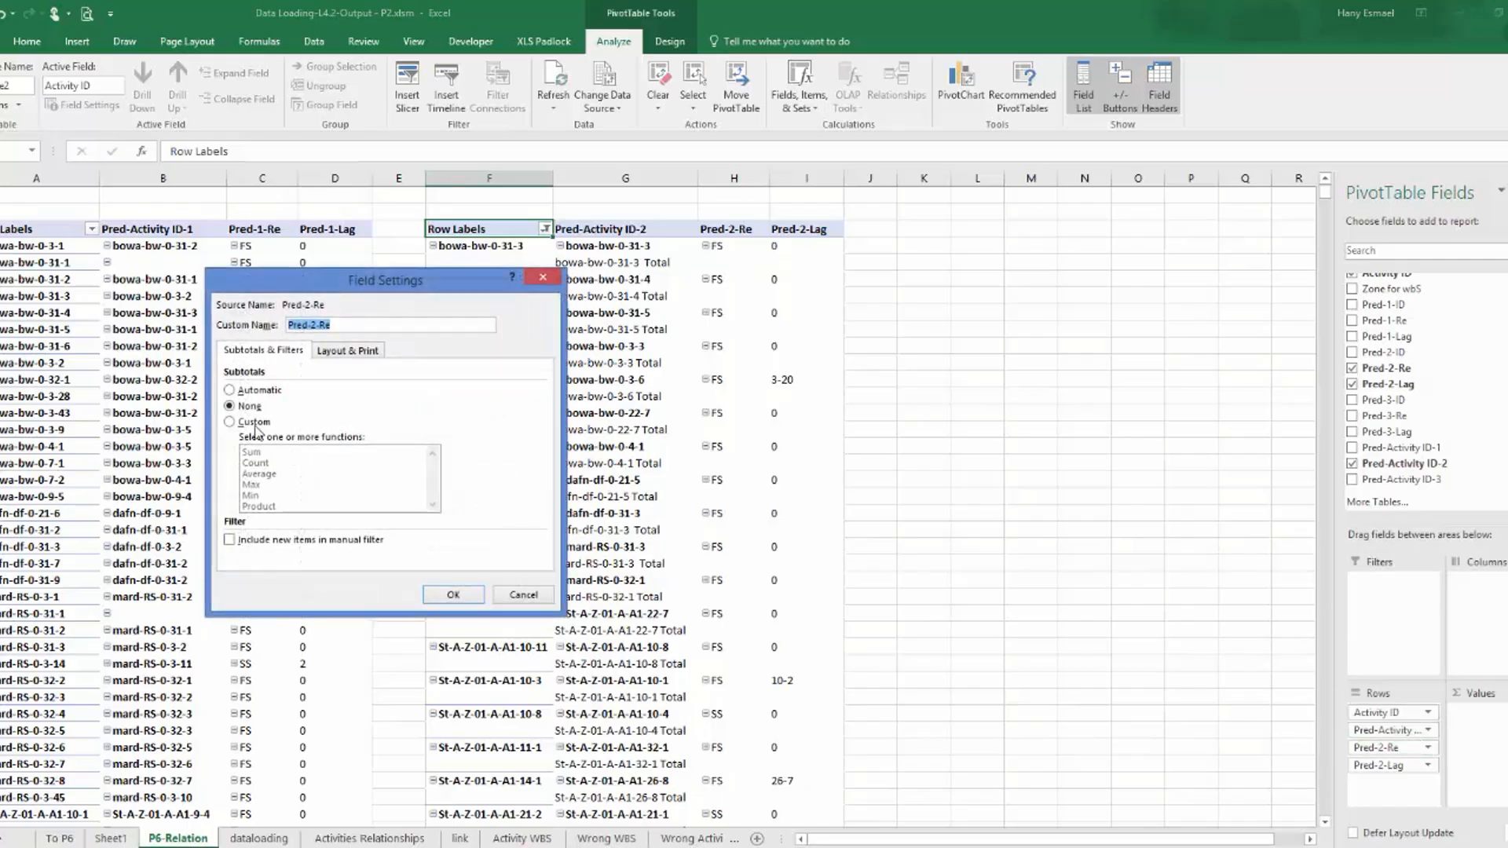
click(453, 595)
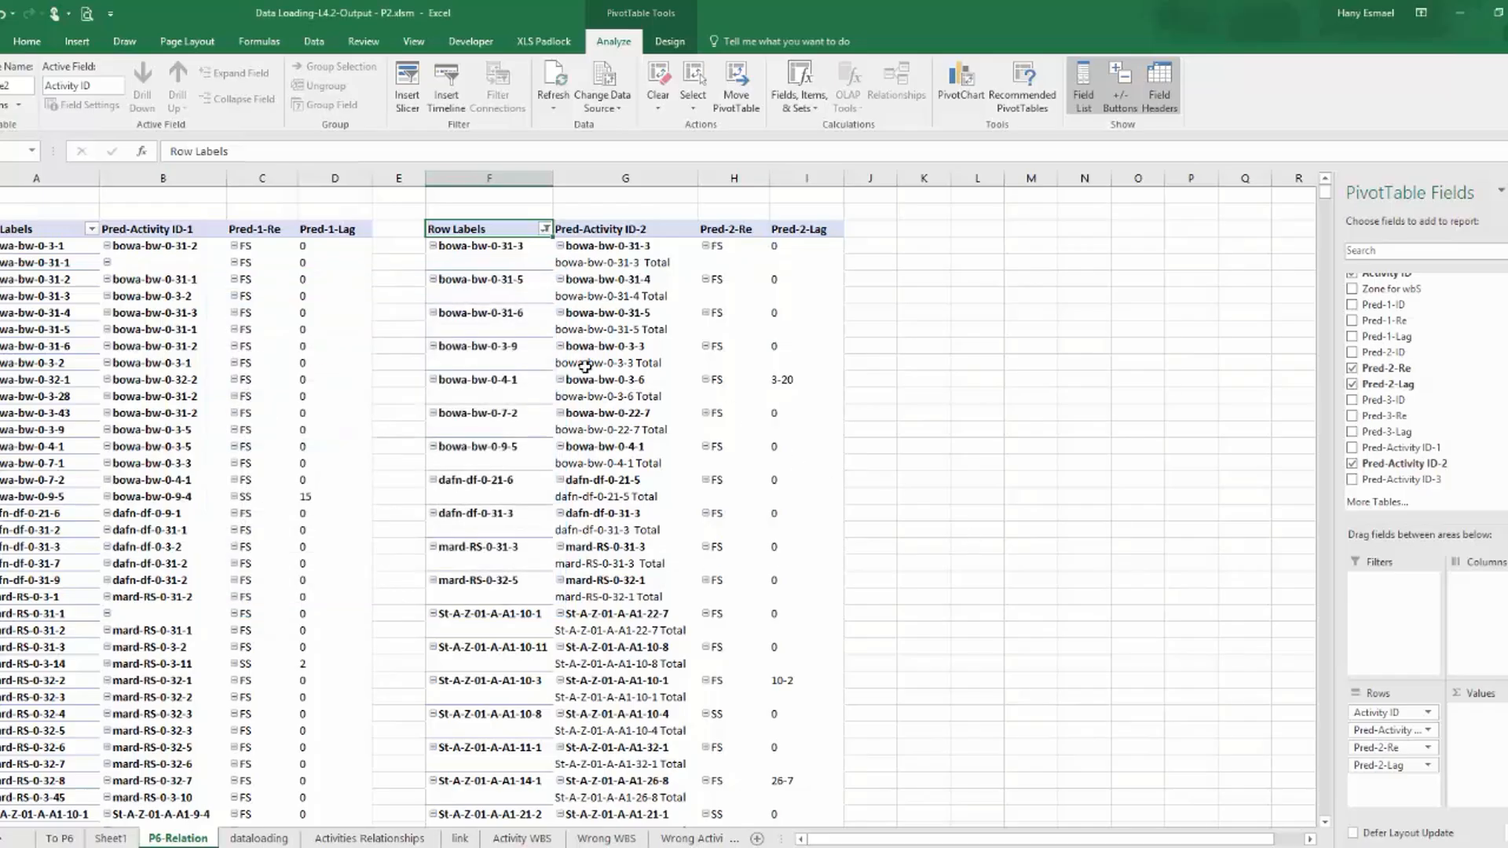
click(1416, 730)
click(1414, 712)
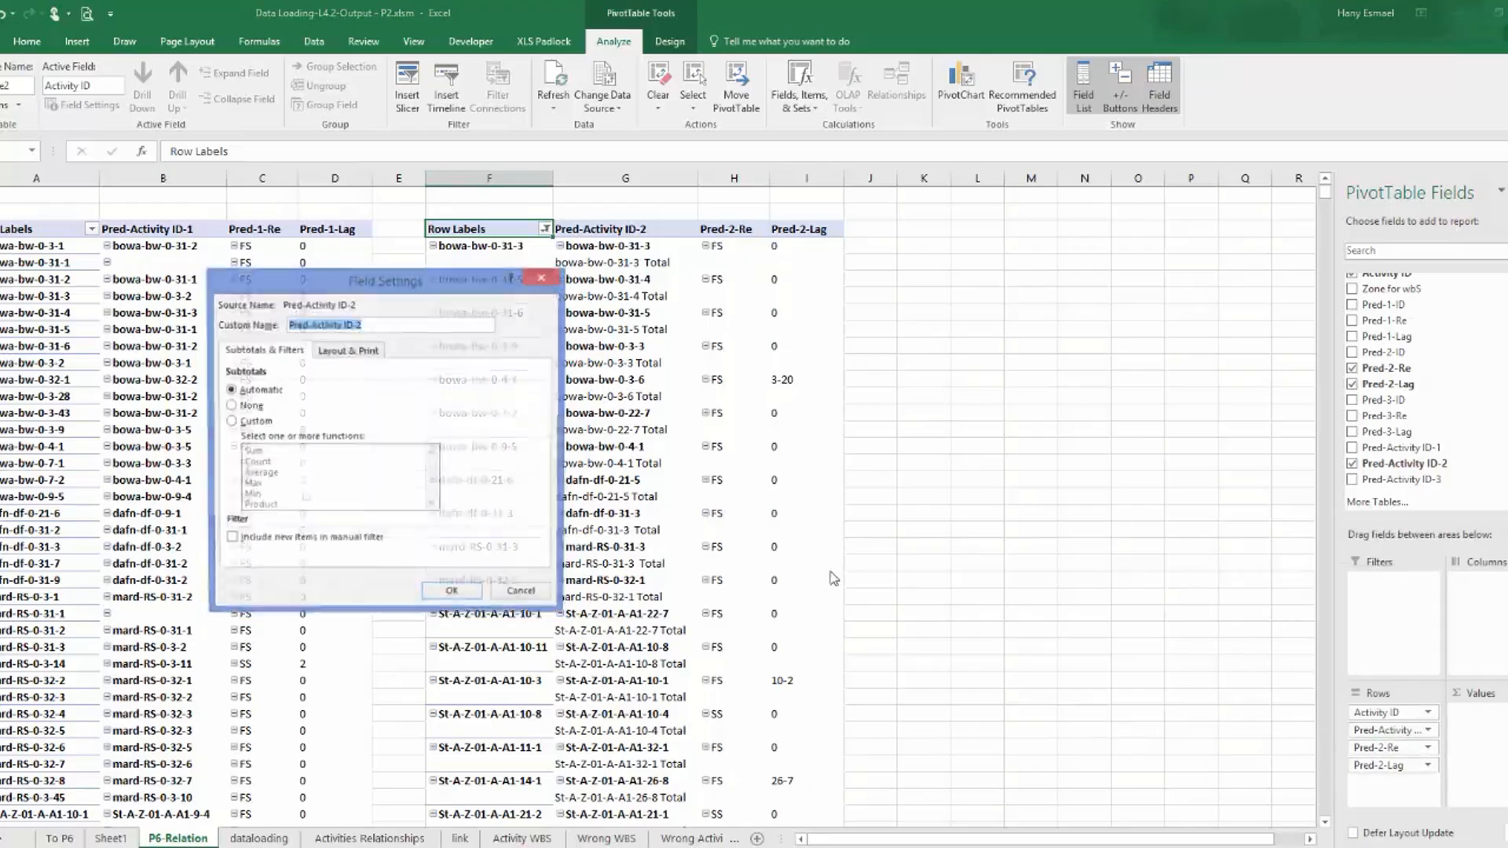
click(249, 406)
click(453, 595)
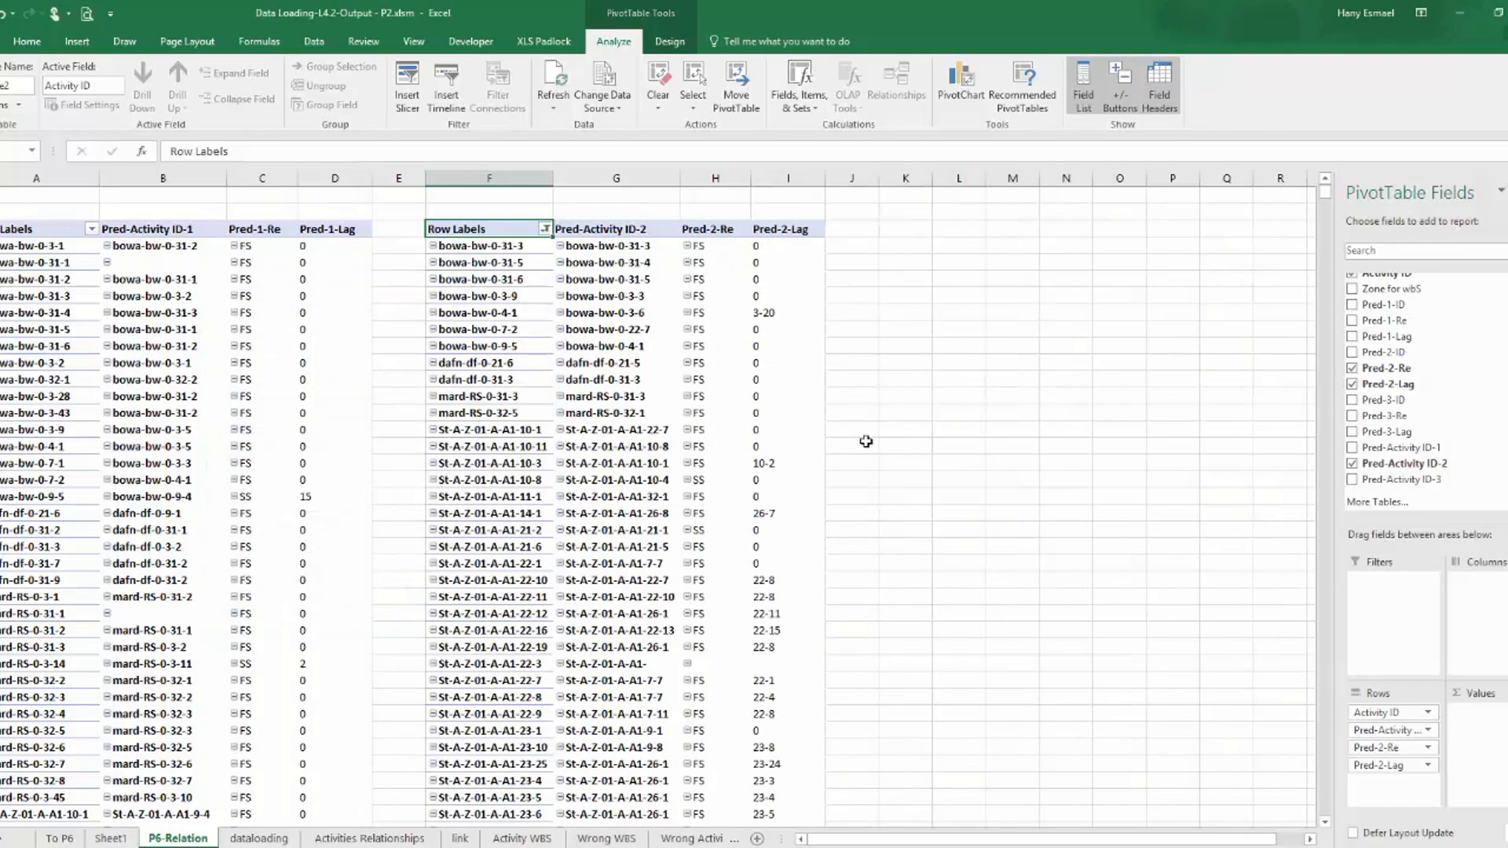
Filter the first PivotTable by Pred-Activity ID-1 to exclude the blank item.
click(91, 230)
click(31, 263)
click(33, 298)
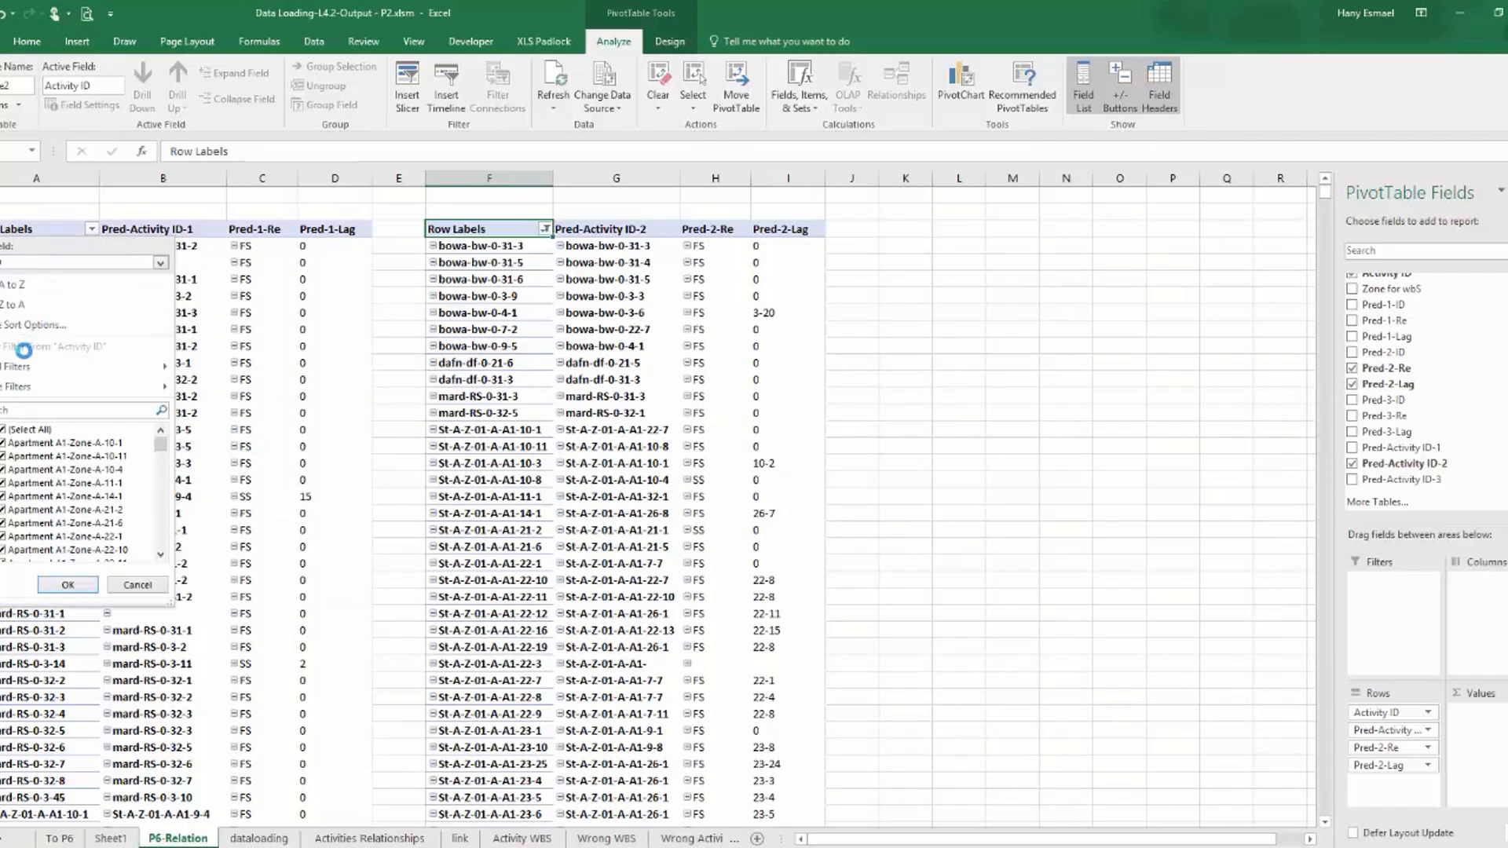
click(68, 584)
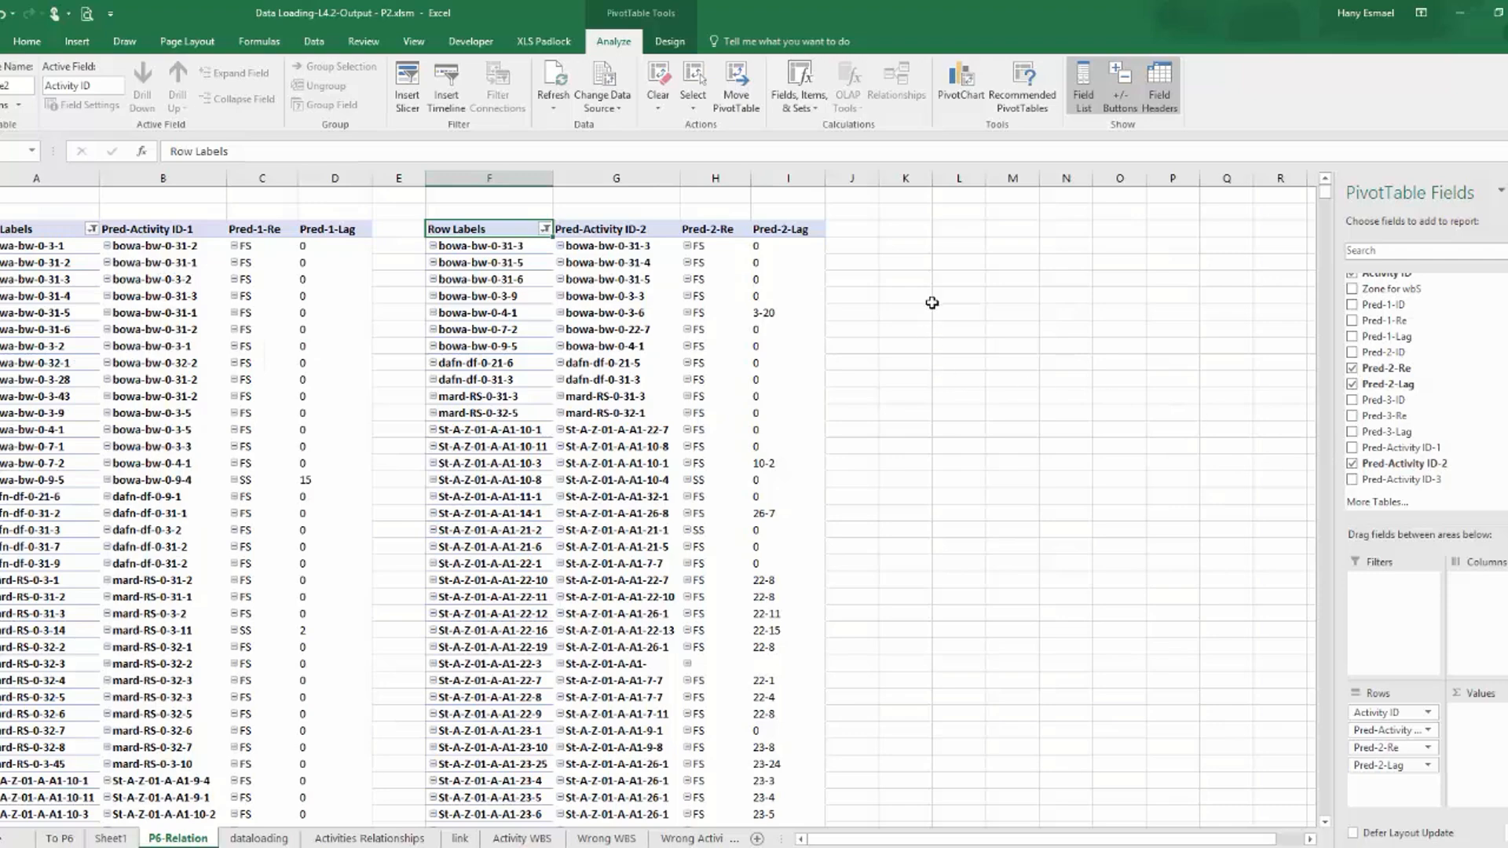
Create a third PivotTable from table3 at cell K3 of the P6-Relation sheet.
click(912, 229)
scroll(899, 501, down, 8)
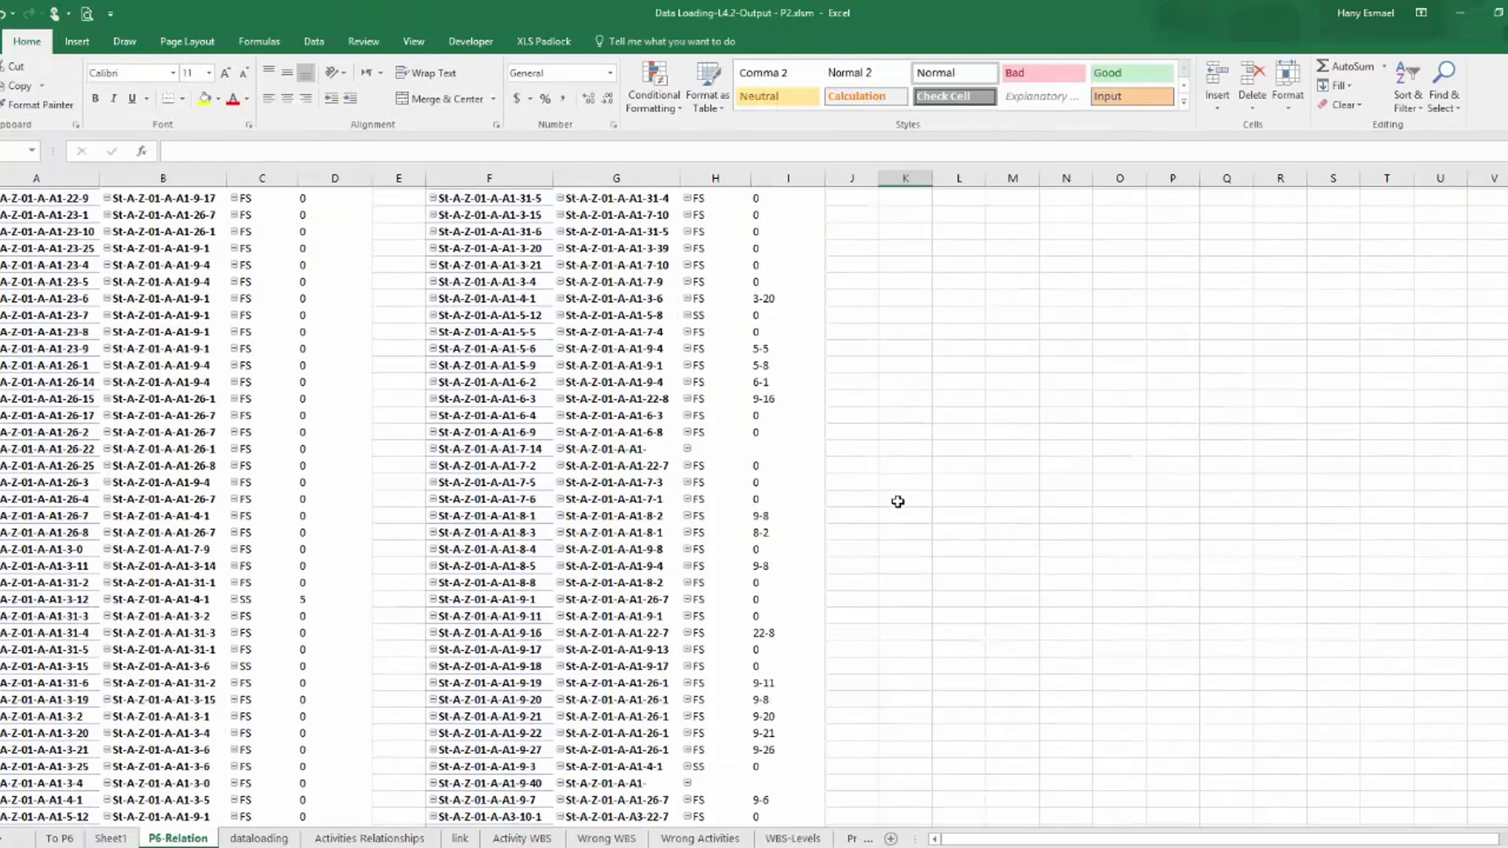
scroll(898, 501, up, 8)
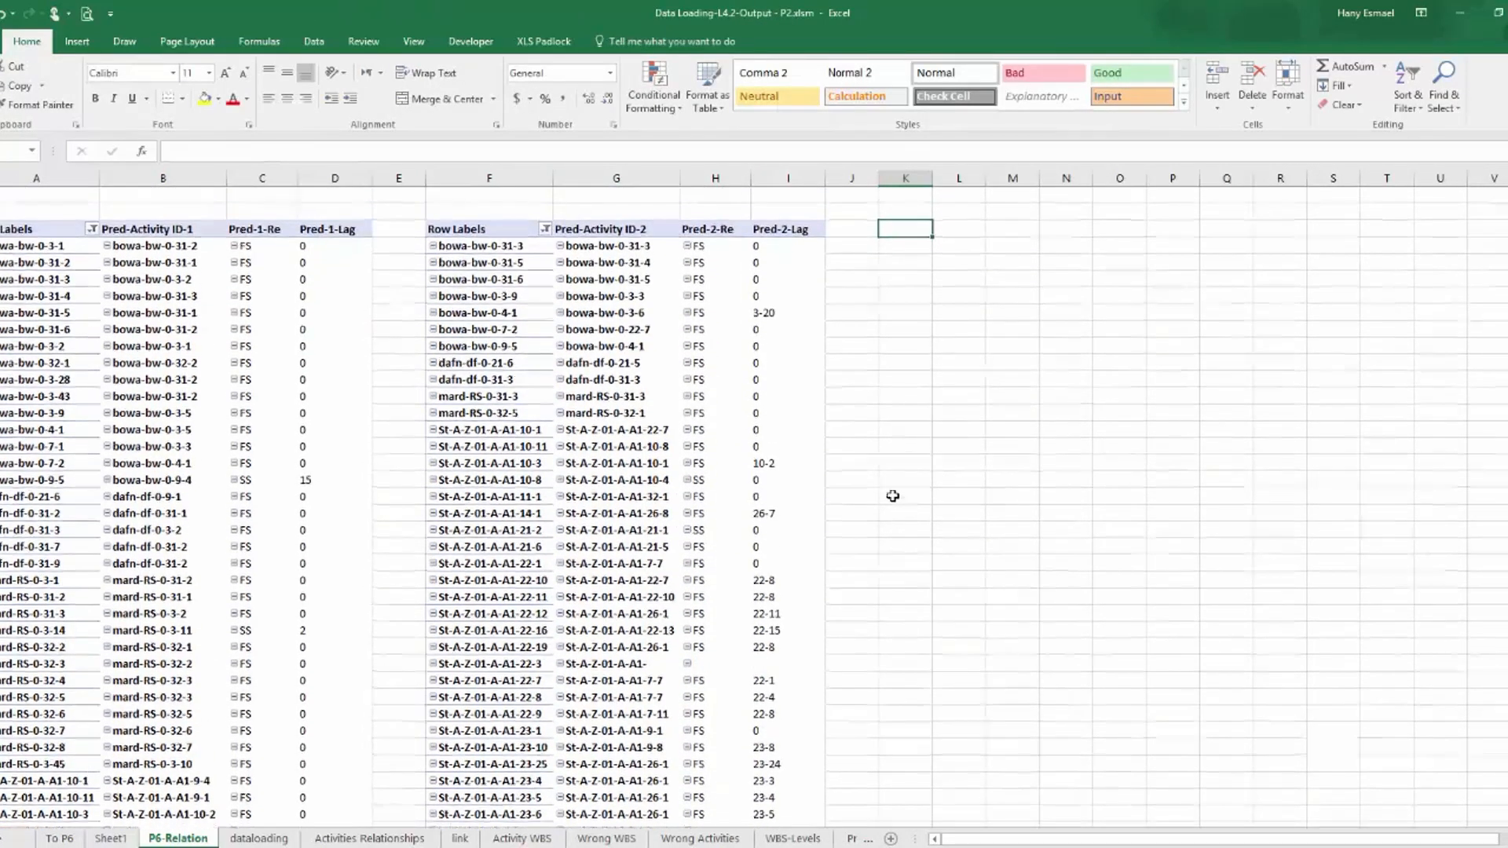
click(77, 41)
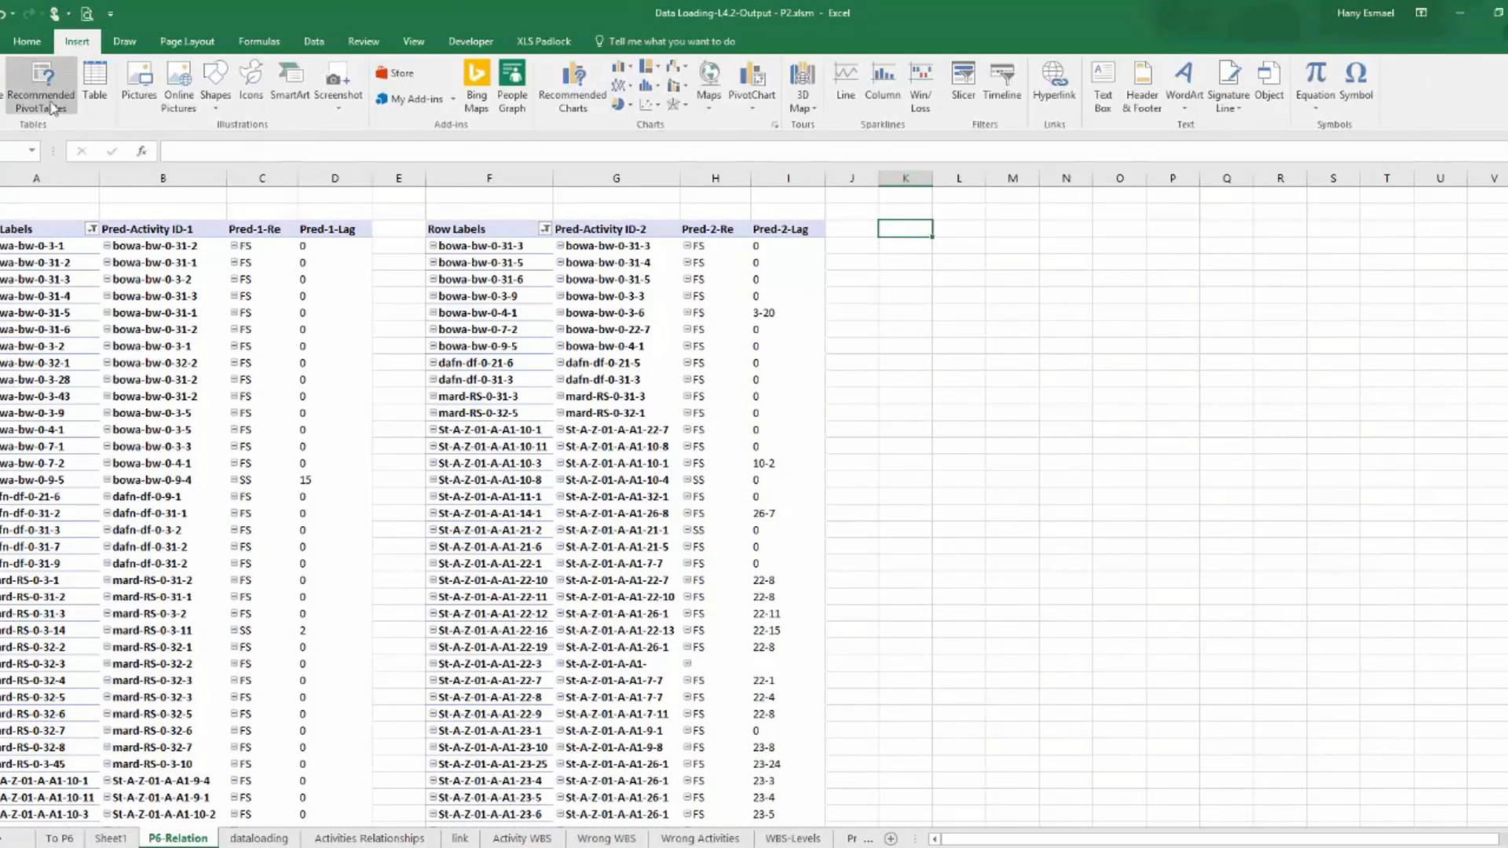
click(2, 87)
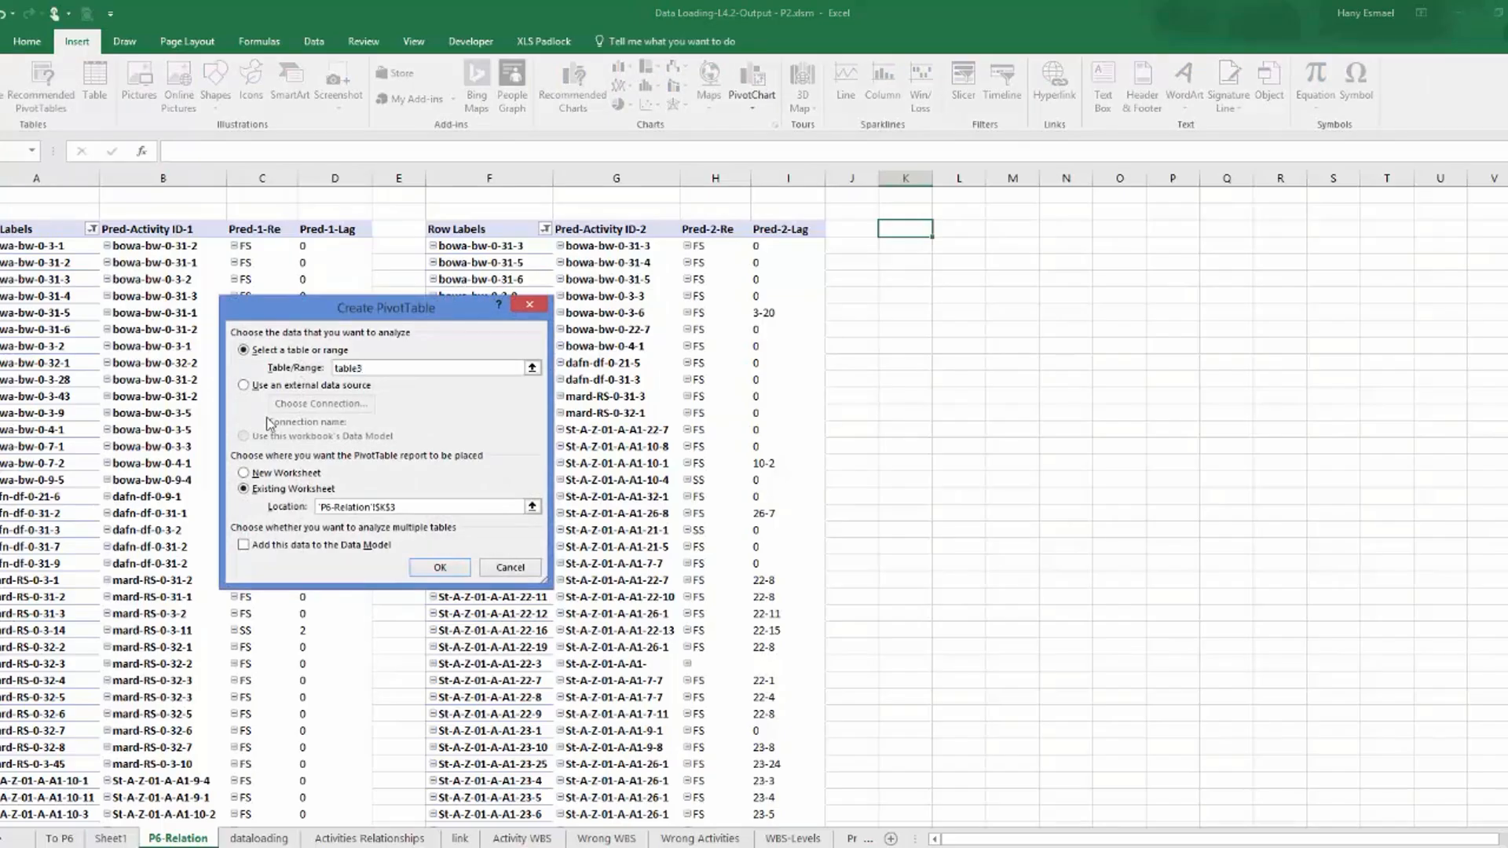
click(456, 572)
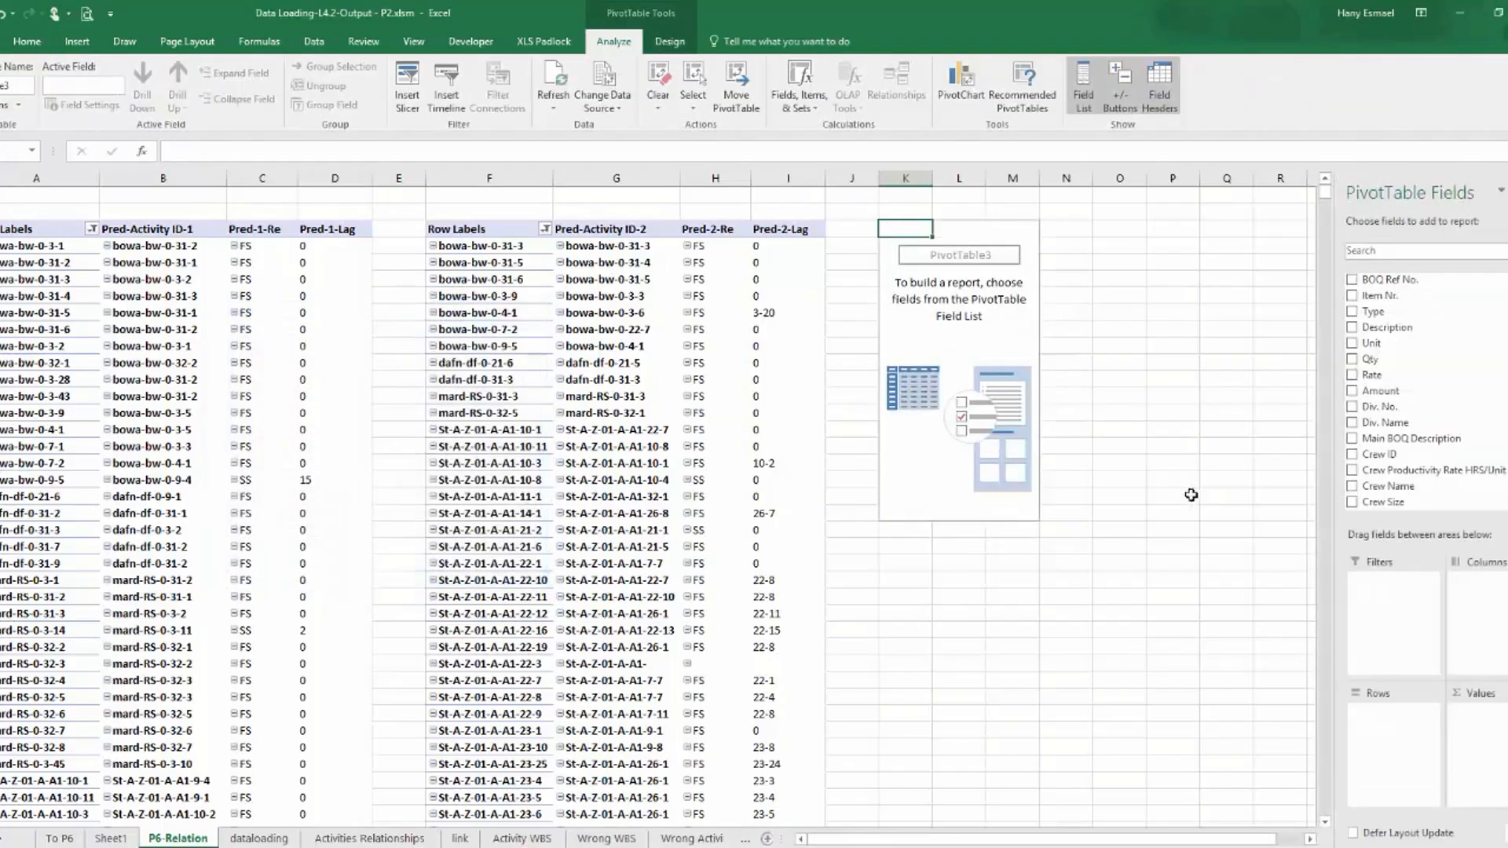
Add the Activity ID, Pred-Activity ID-3, Pred-3-Re and Pred-3-Lag fields to the rows of the third PivotTable.
scroll(1450, 507, down, 10)
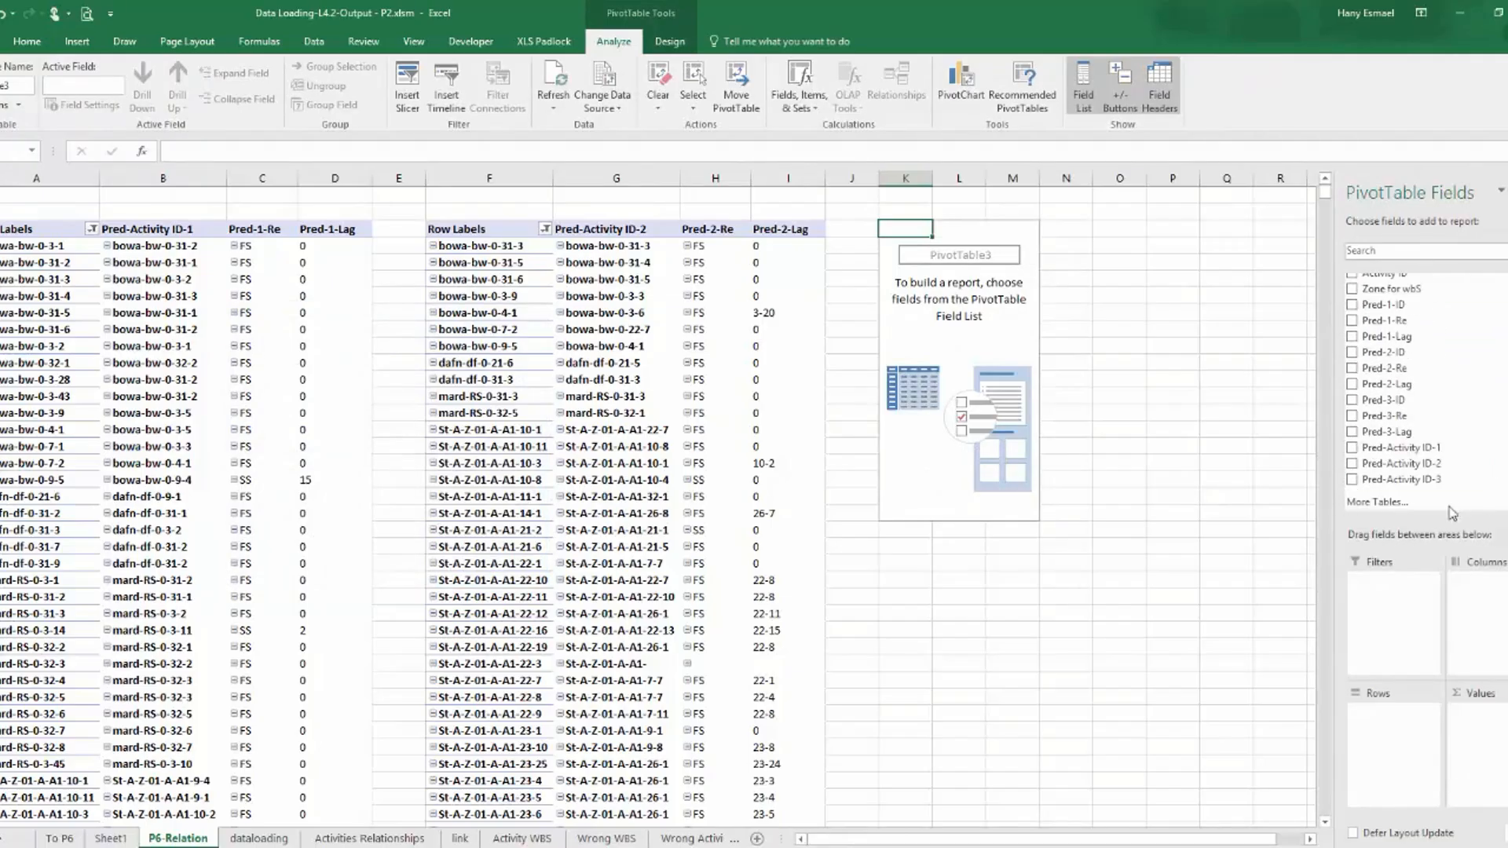
scroll(1447, 381, up, 3)
click(1352, 342)
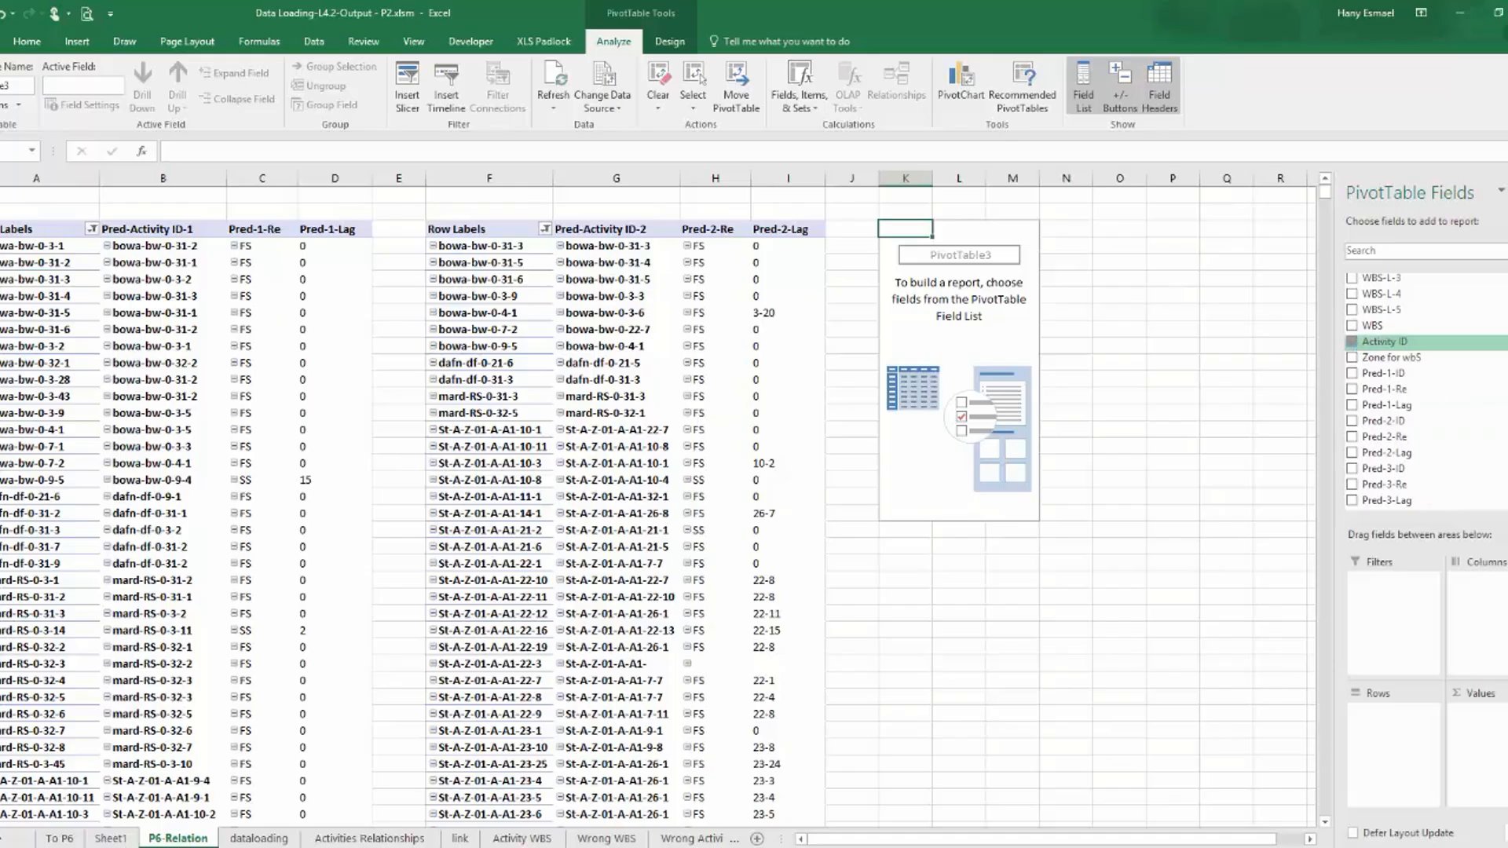
scroll(1414, 385, down, 3)
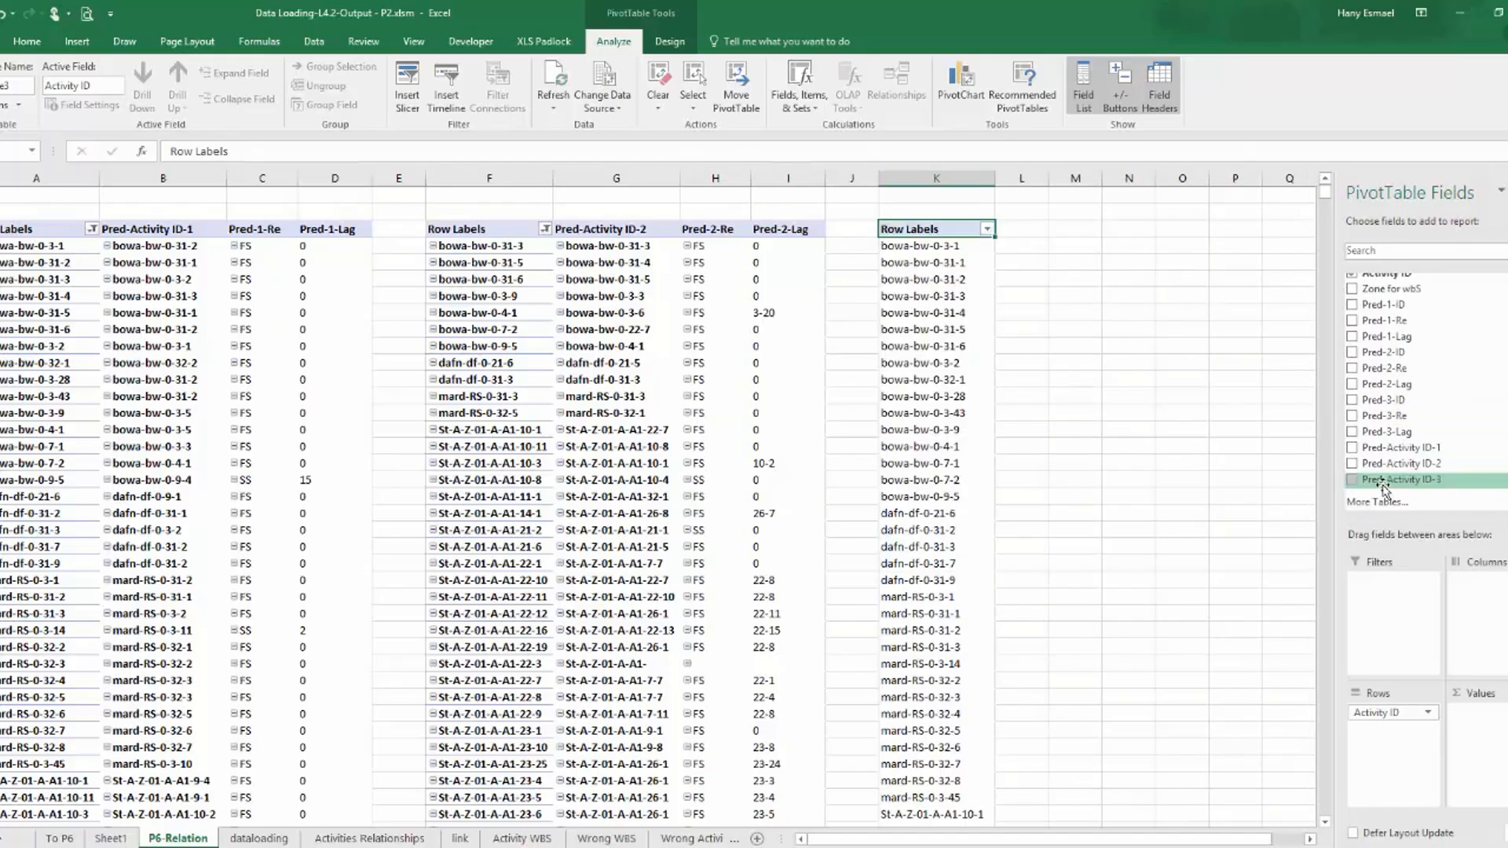
click(1352, 480)
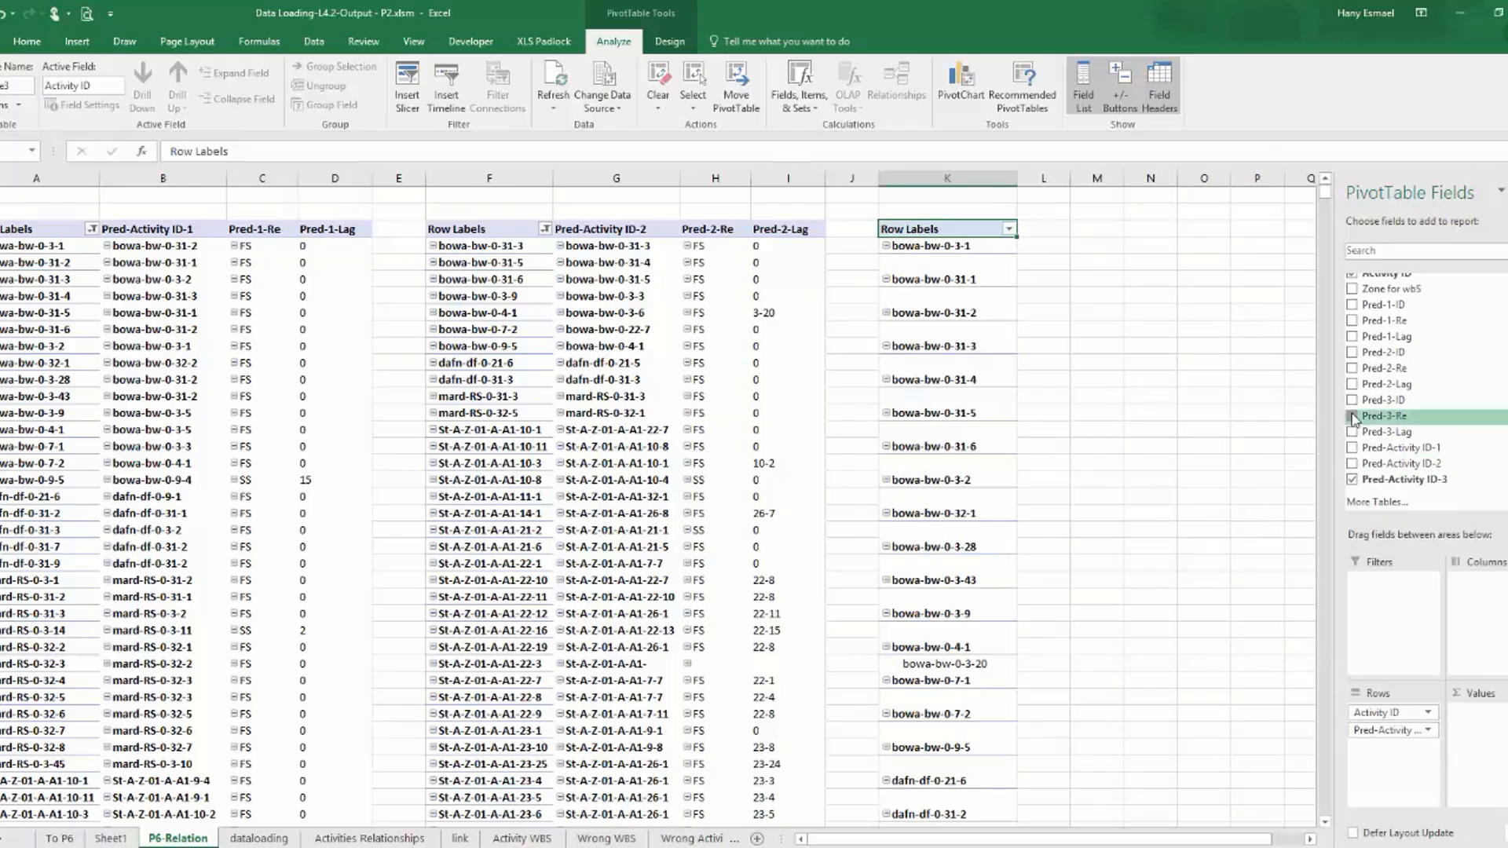
click(1352, 415)
click(1352, 432)
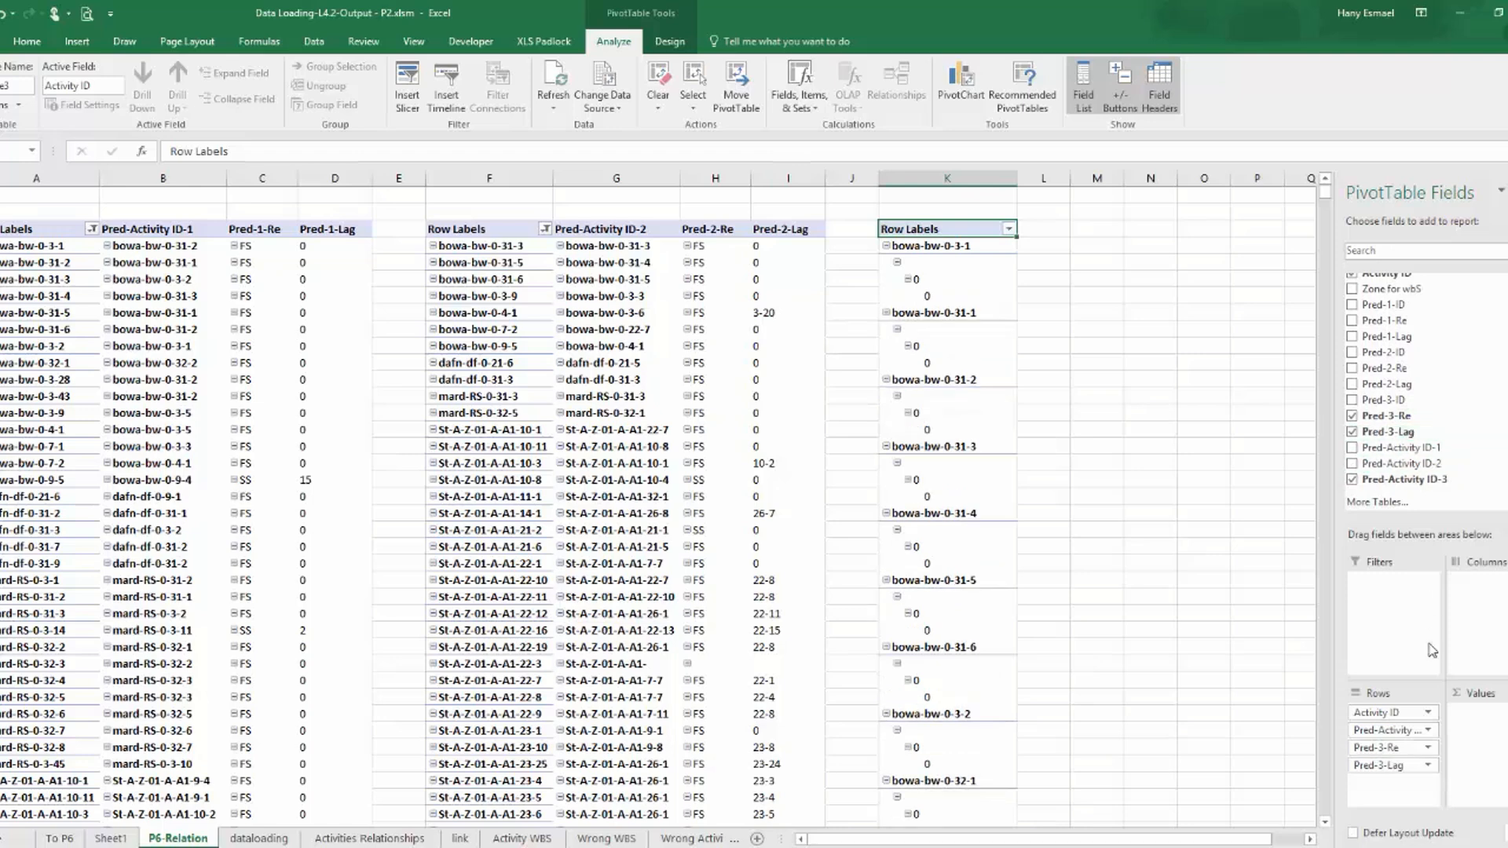
Turn off subtotals for Pred-Activity ID-3 in the third PivotTable and show its item labels in tabular form.
click(1426, 729)
click(1422, 711)
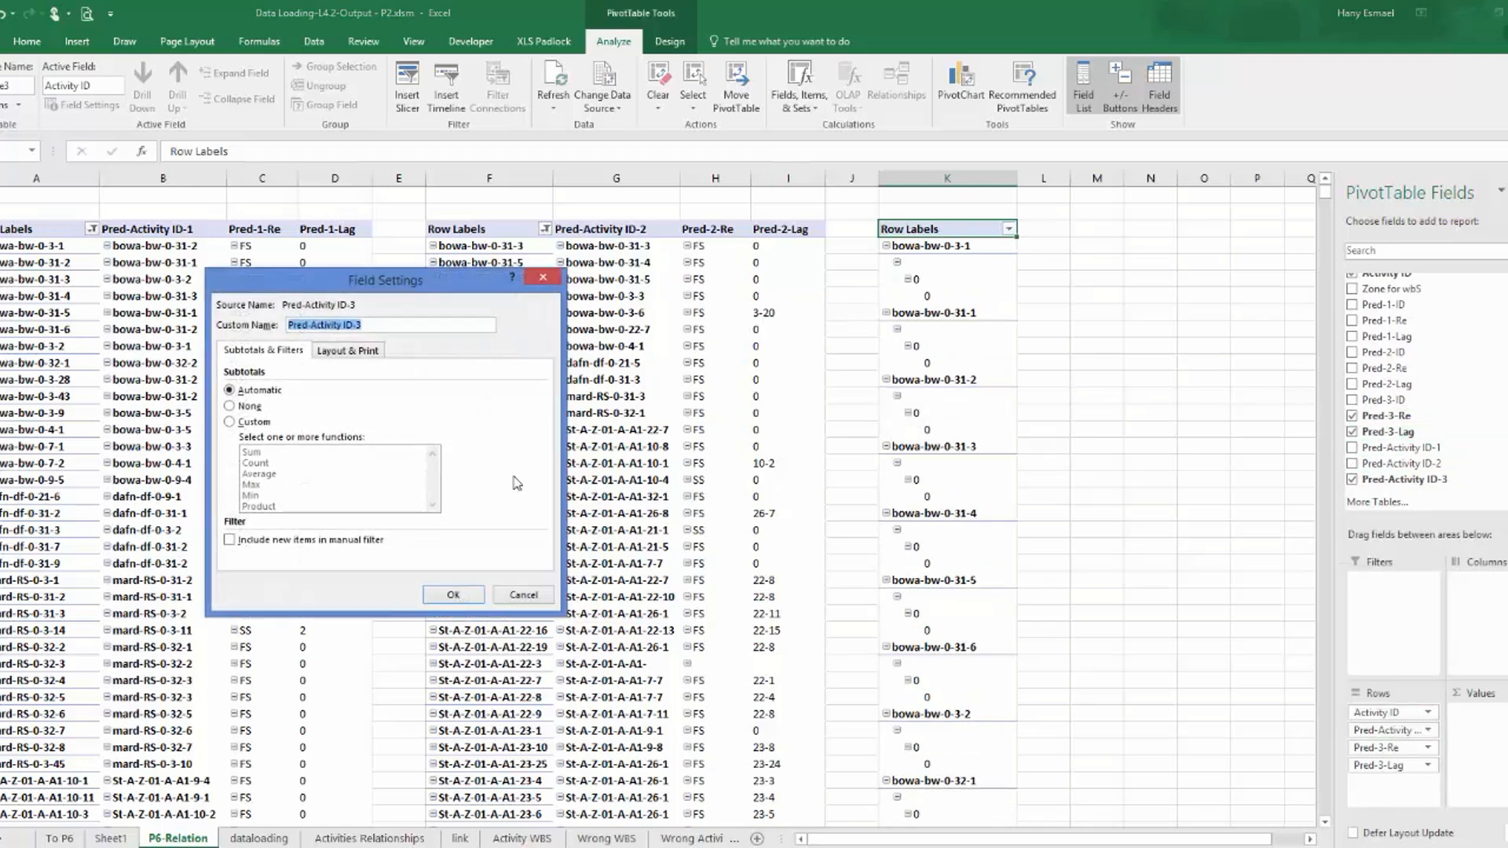
click(346, 351)
click(229, 438)
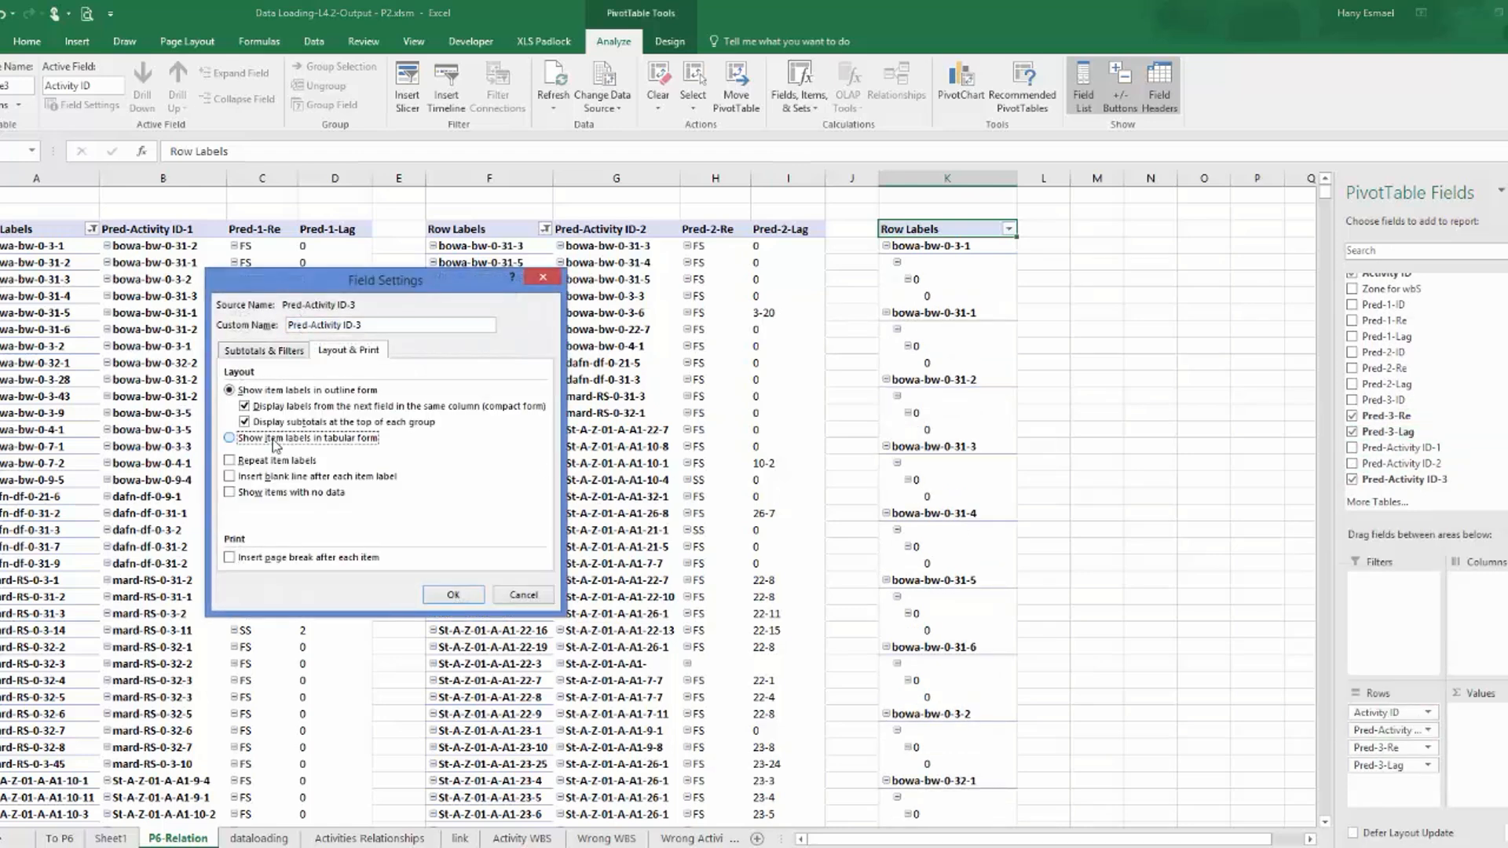
click(453, 595)
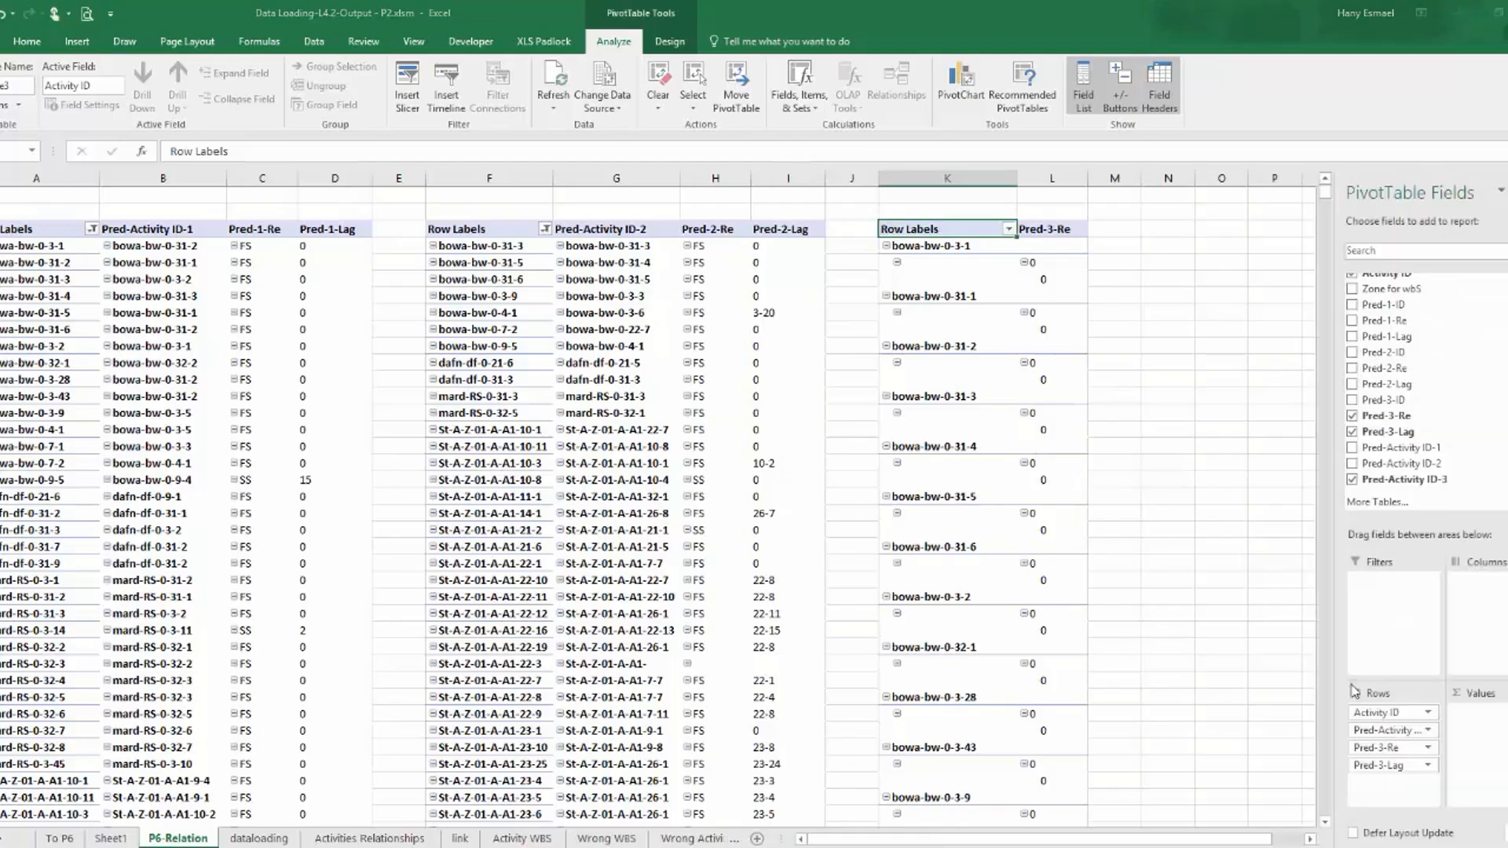
Check the subtotal and layout settings of the Pred-Activity ID-3 field in the third PivotTable.
click(1428, 729)
click(1391, 711)
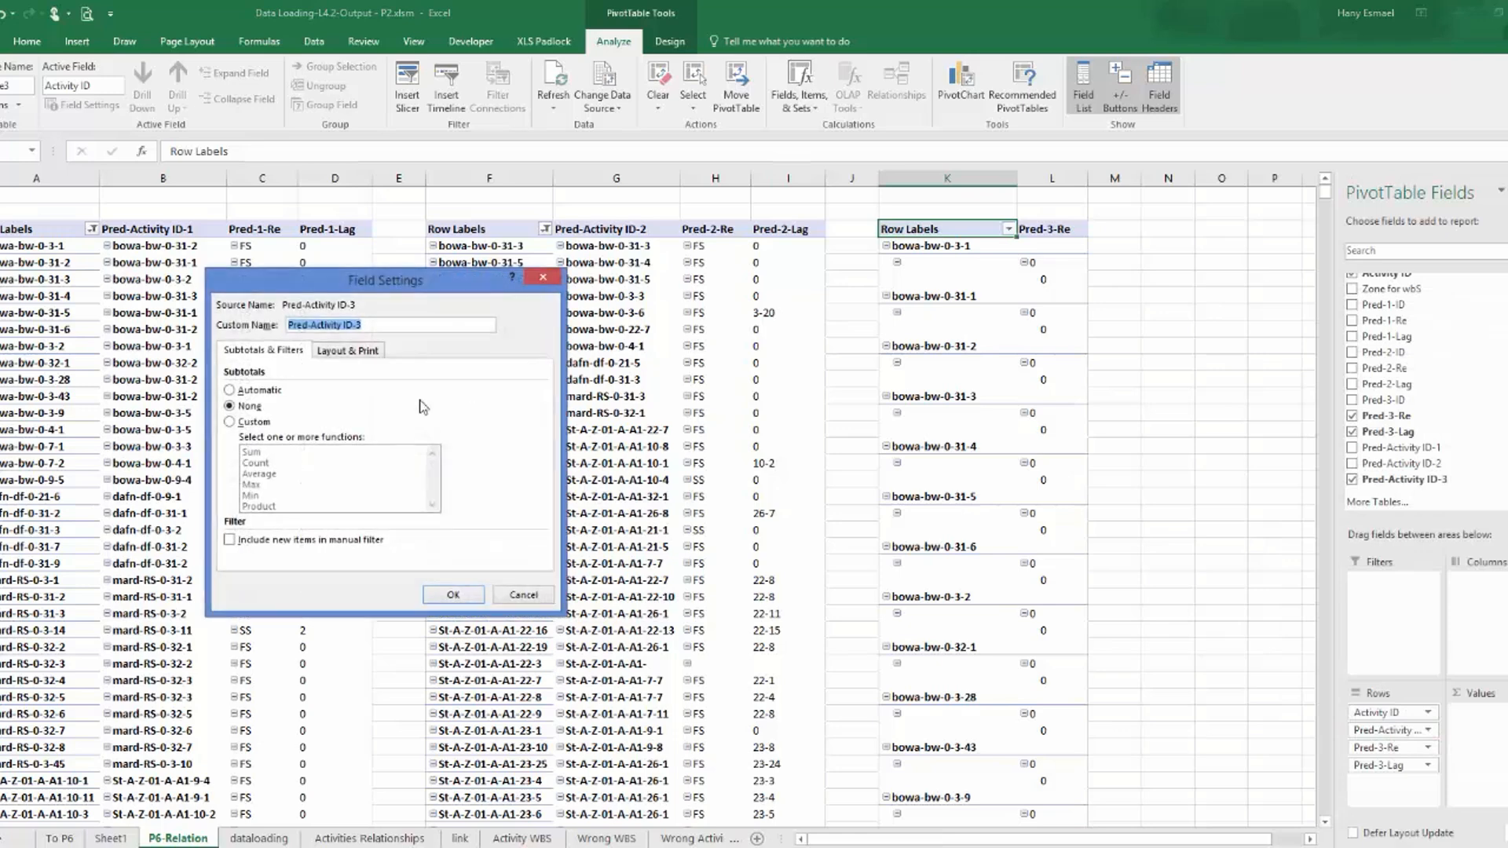
click(341, 351)
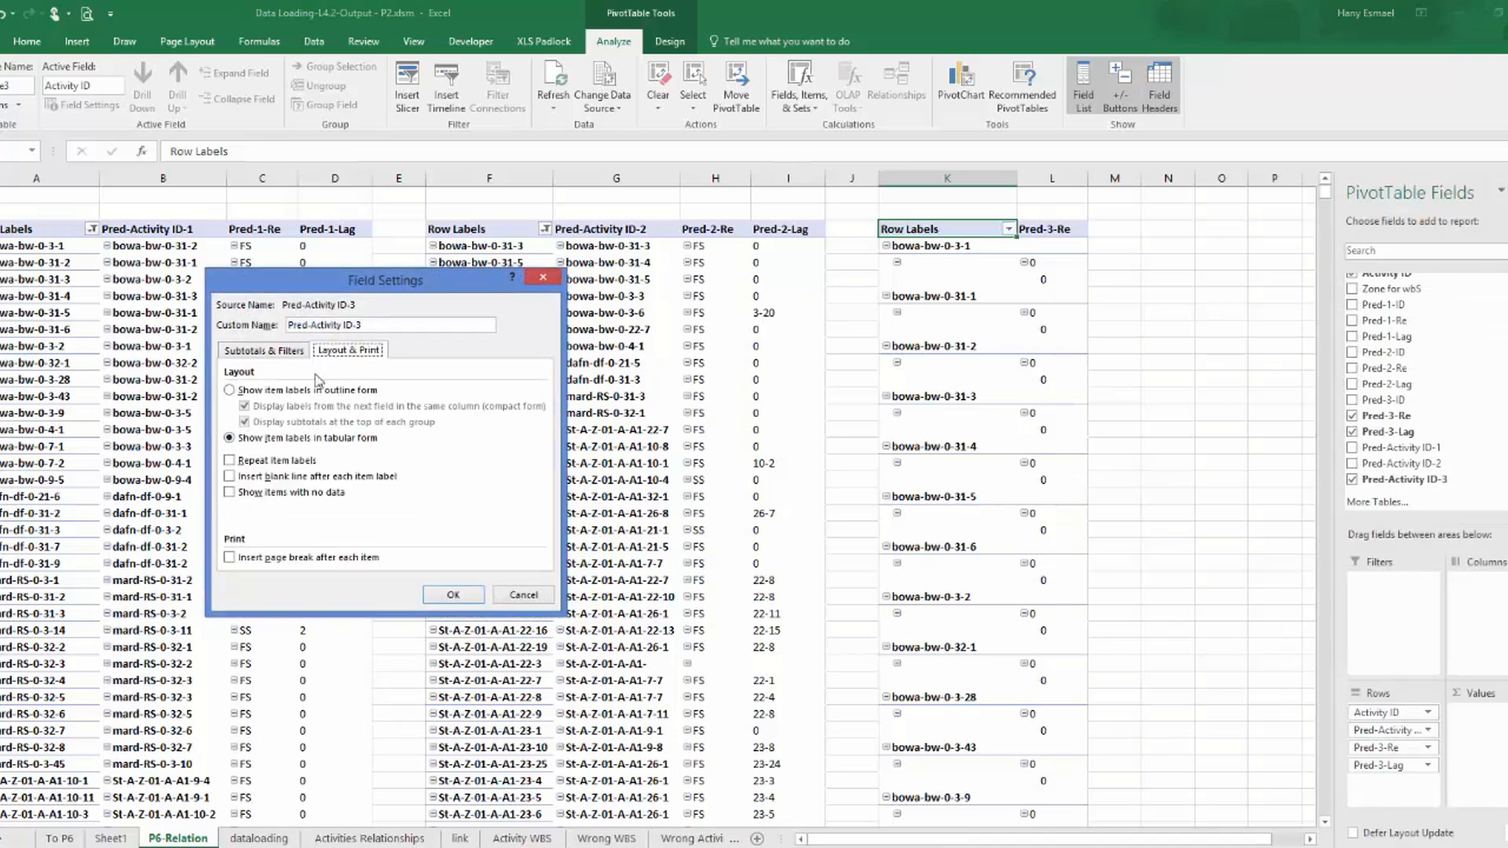
click(453, 595)
Turn off subtotals for Pred-3-Re in the third PivotTable and show its item labels in tabular form.
click(1428, 748)
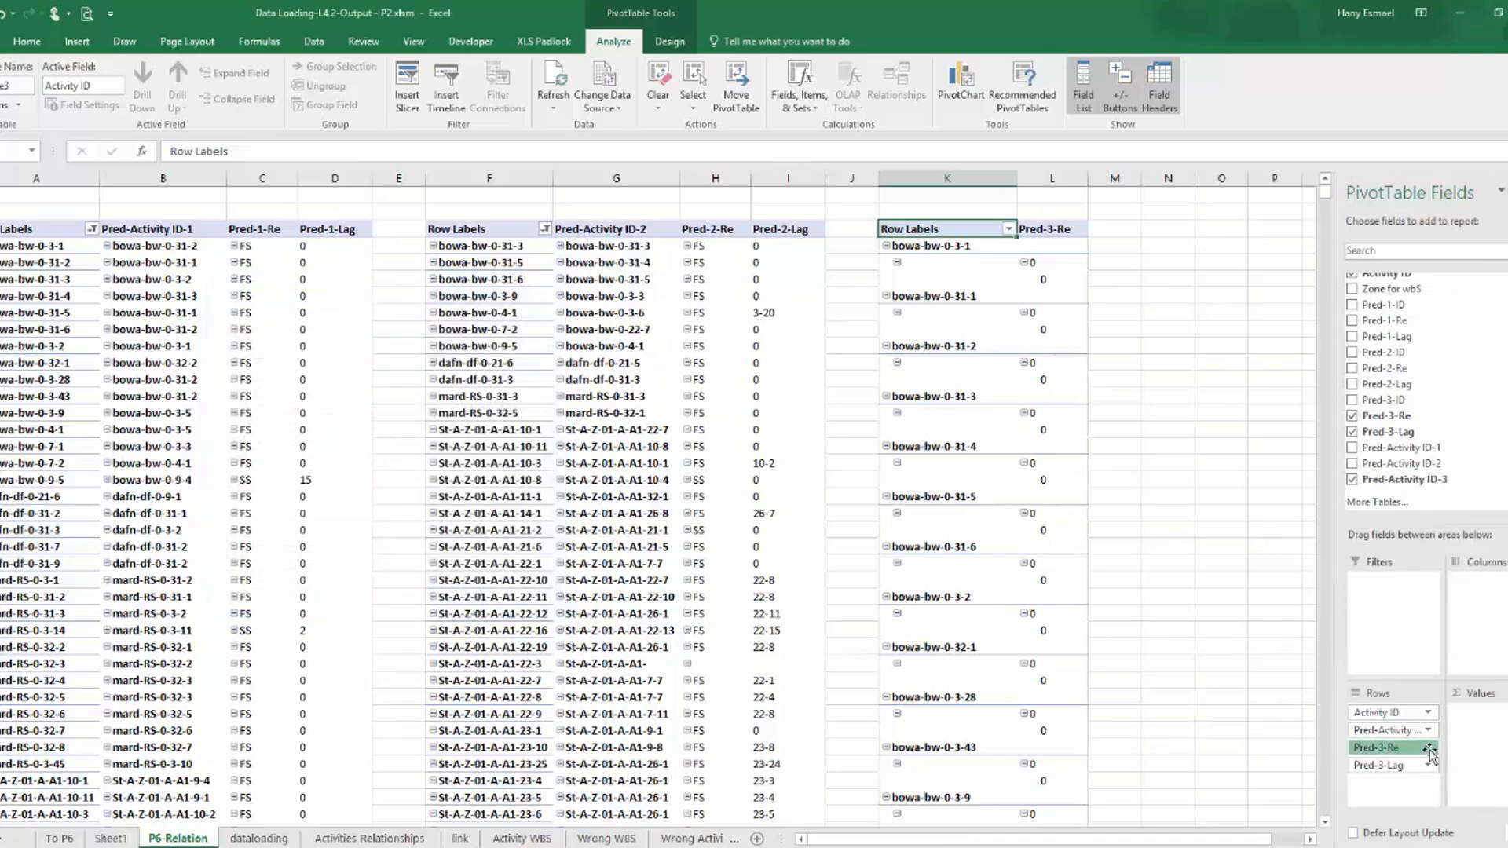
click(1392, 731)
click(229, 406)
click(358, 352)
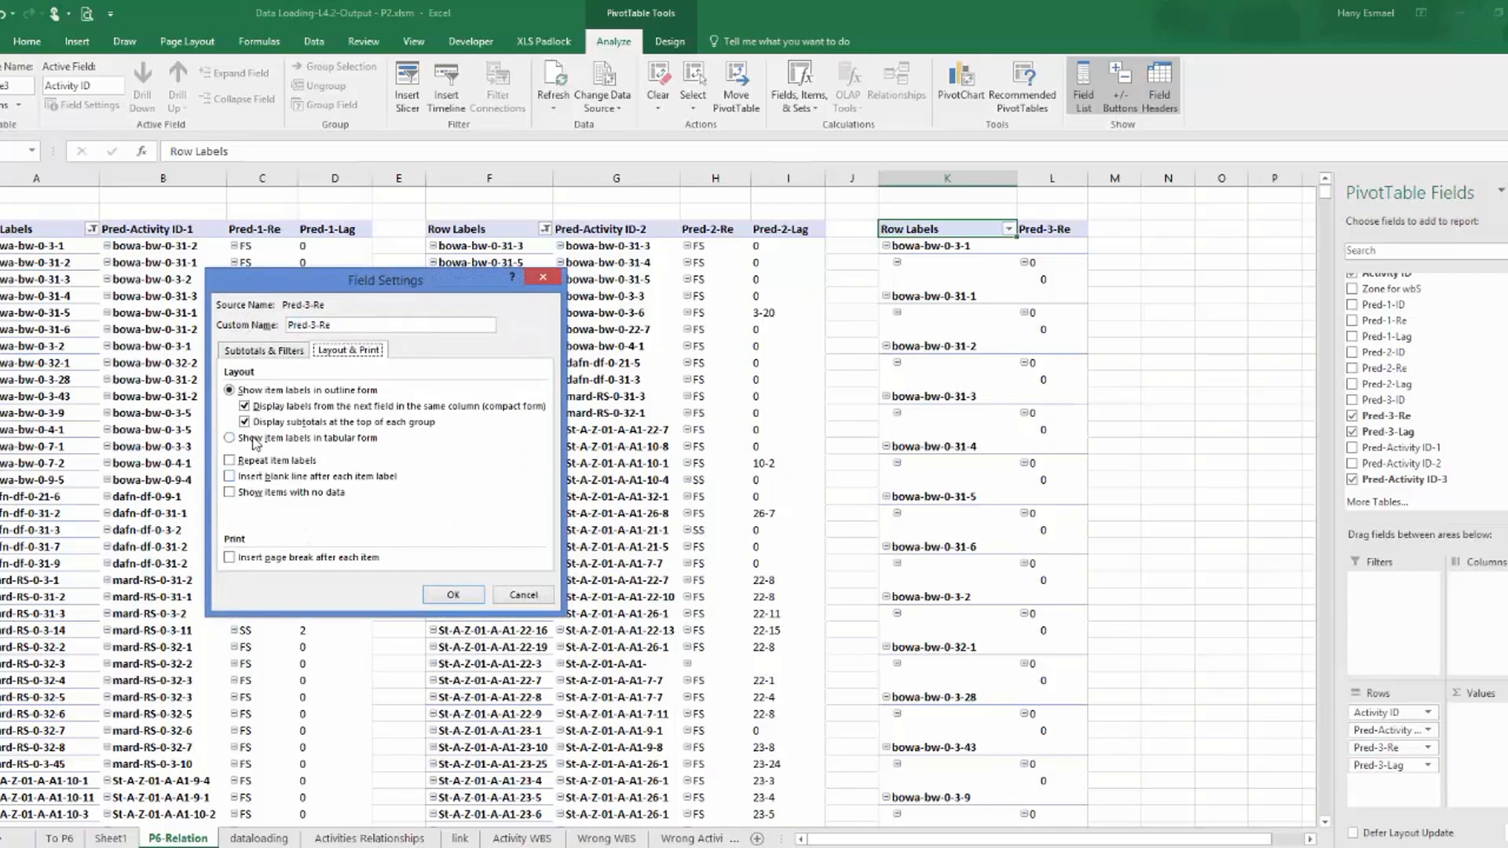
click(229, 437)
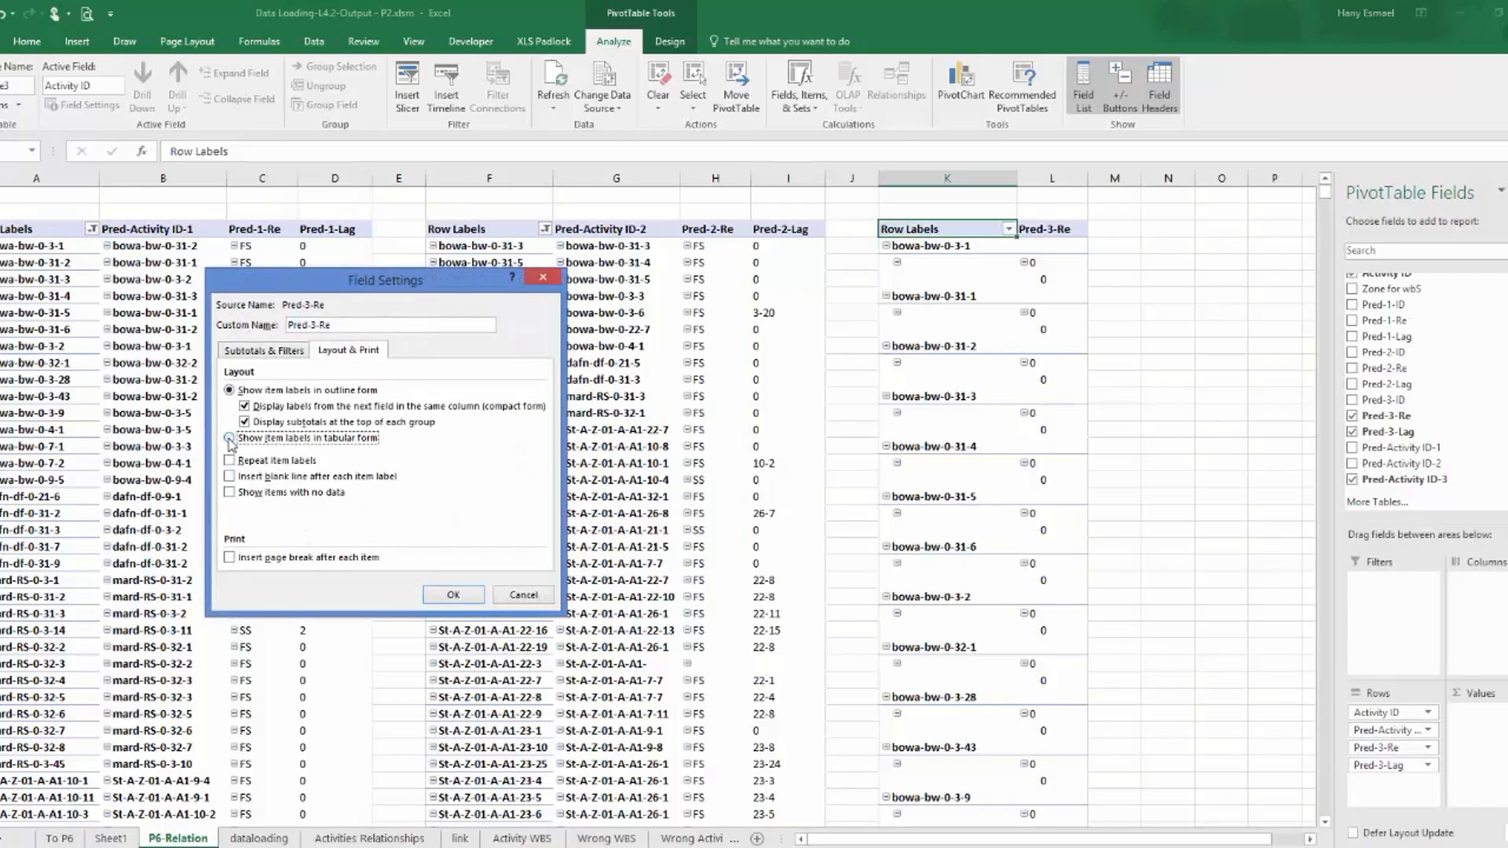
click(453, 594)
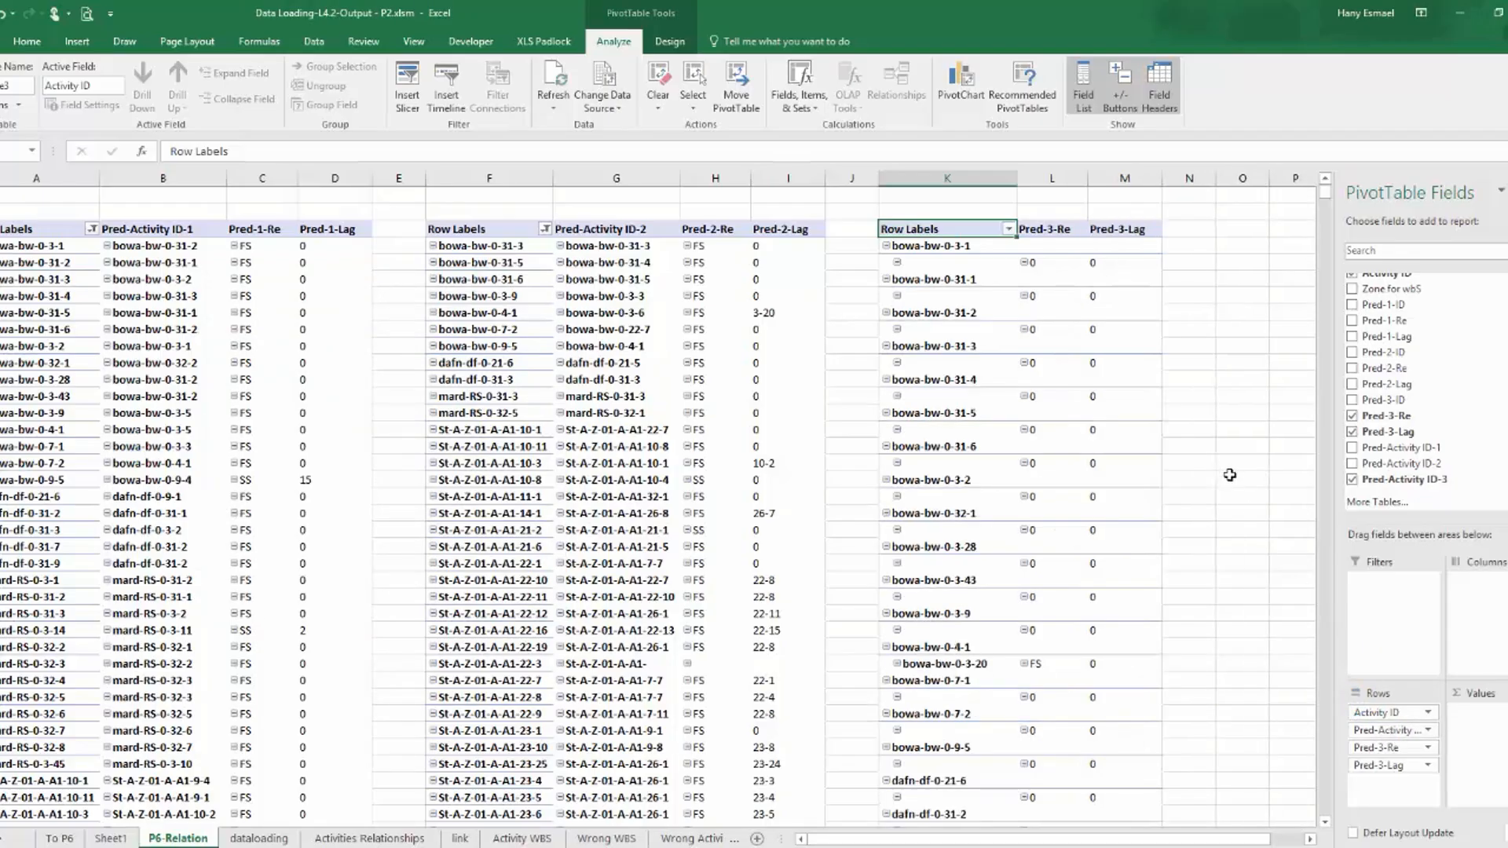
Turn off subtotals for Activity ID in the third PivotTable and show its item labels in tabular form.
click(1394, 713)
click(1387, 695)
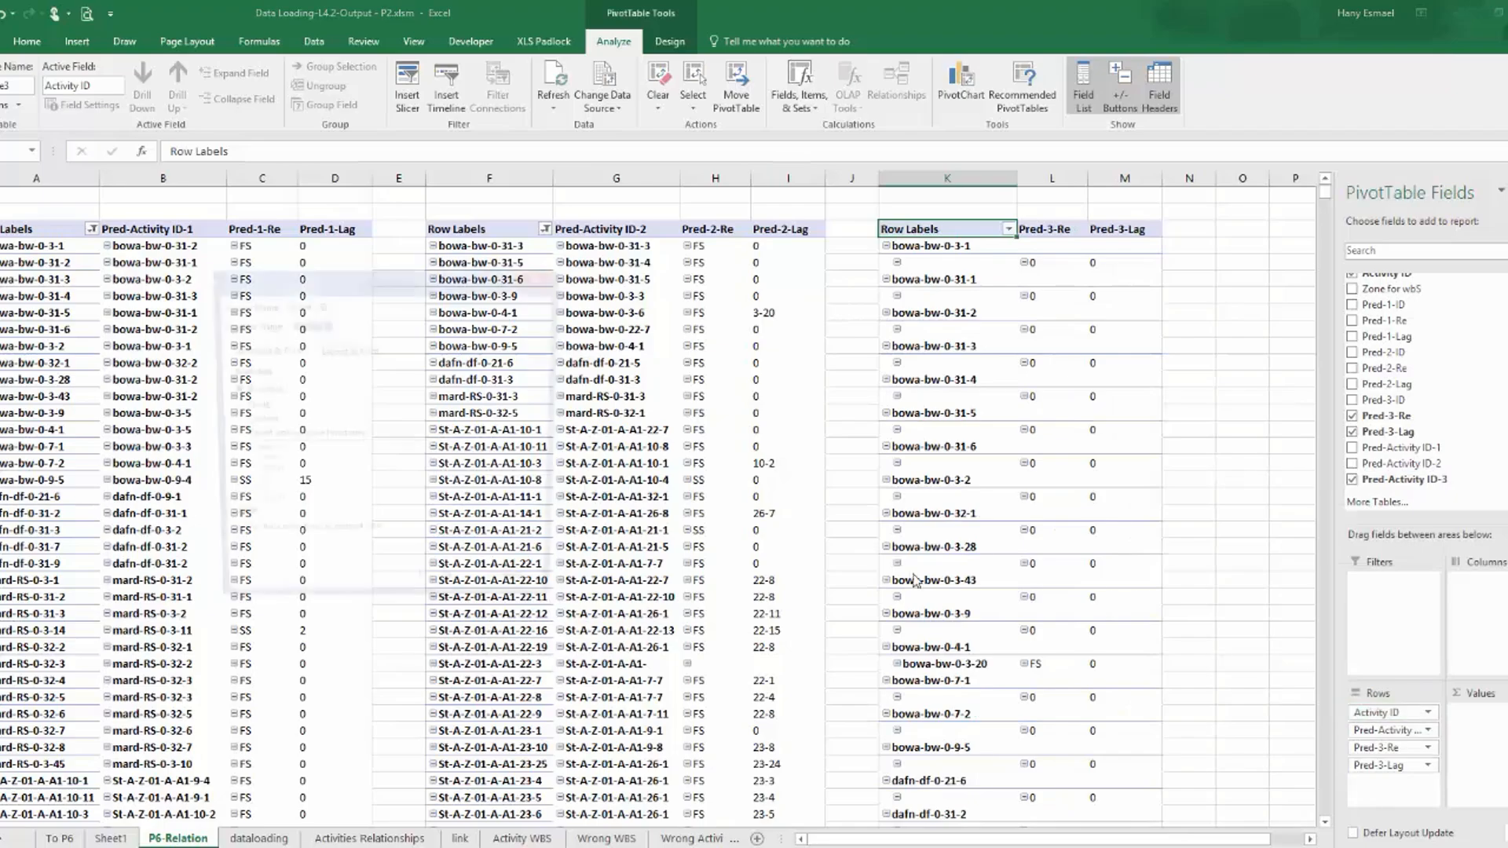
click(243, 406)
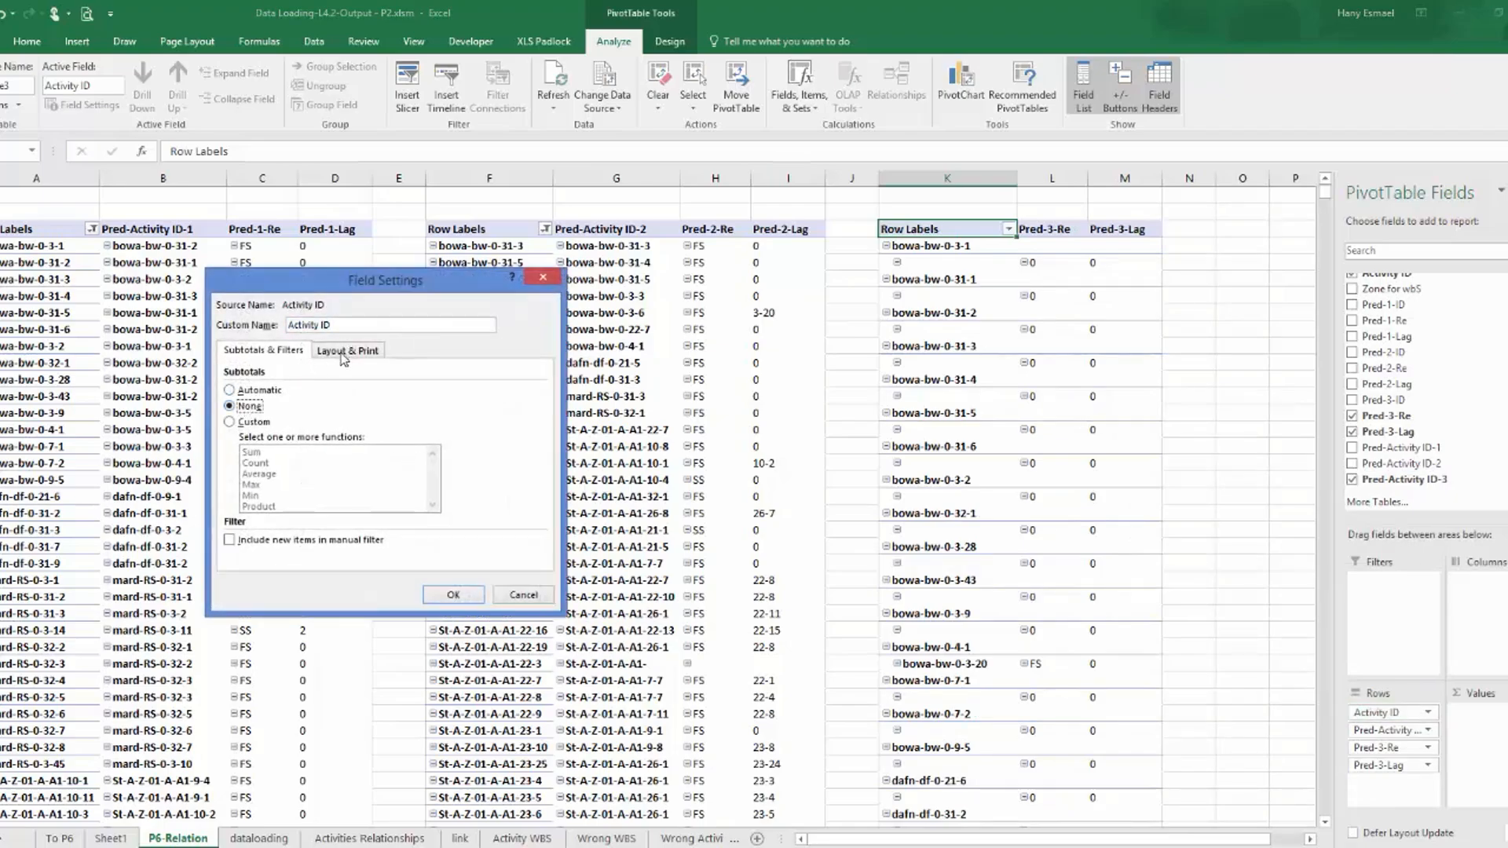
click(342, 354)
click(258, 438)
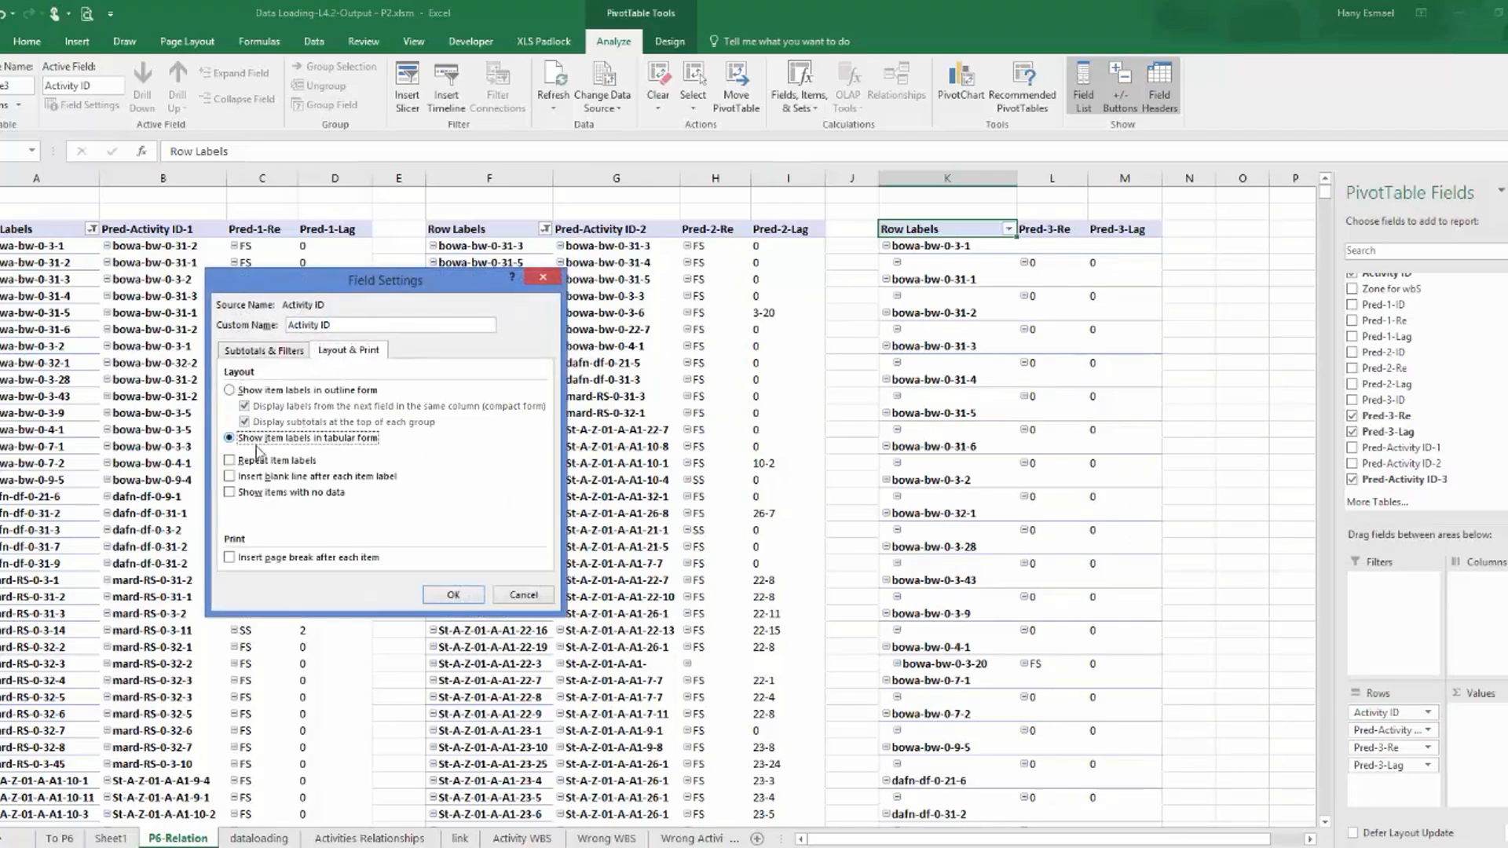
click(461, 599)
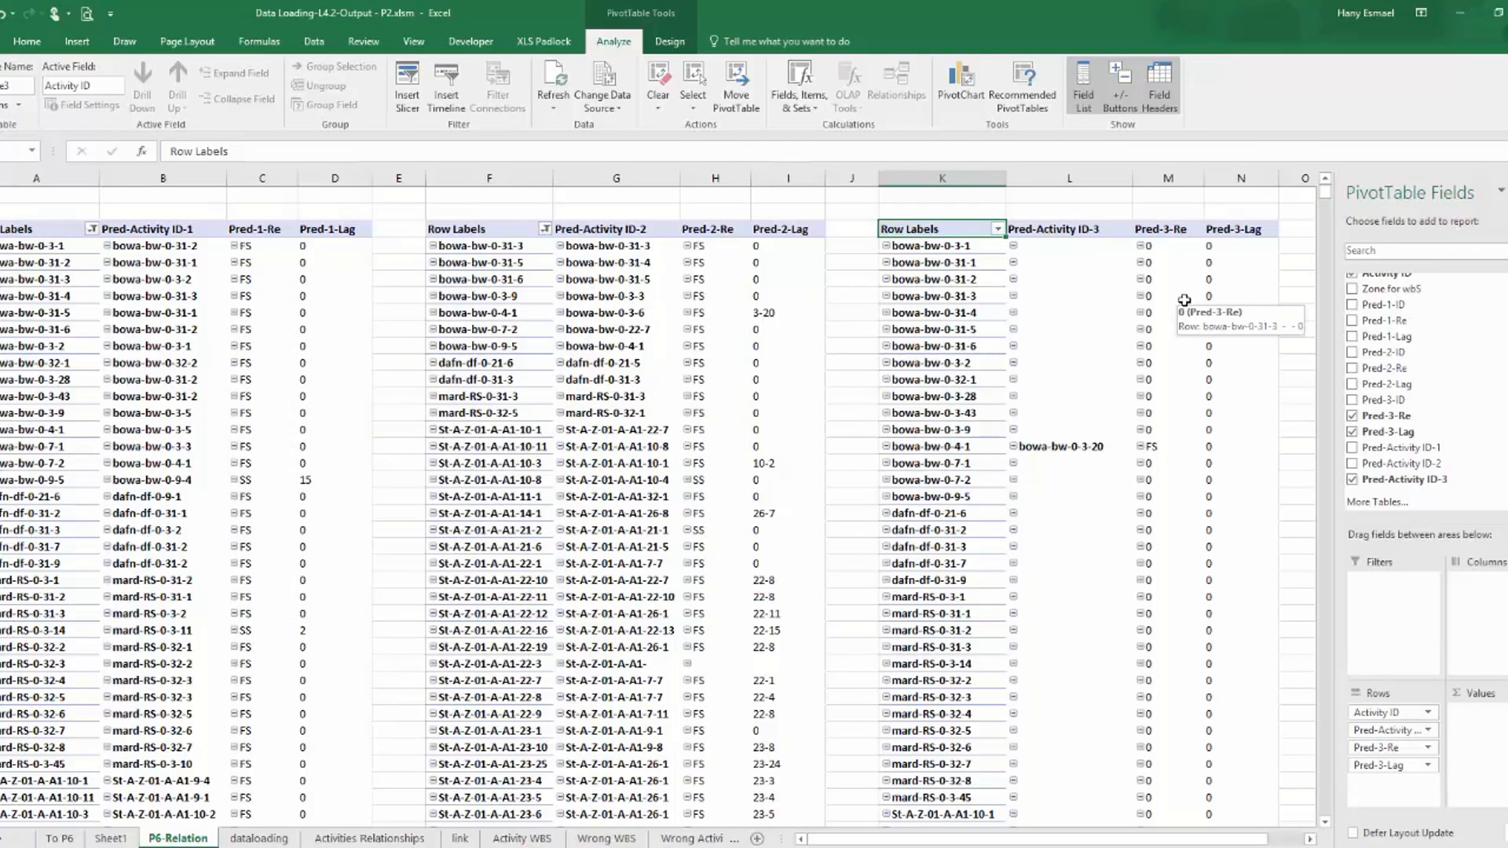
Filter the third PivotTable by Pred-Activity ID-3 to exclude blank predecessors and review the remaining rows.
click(998, 228)
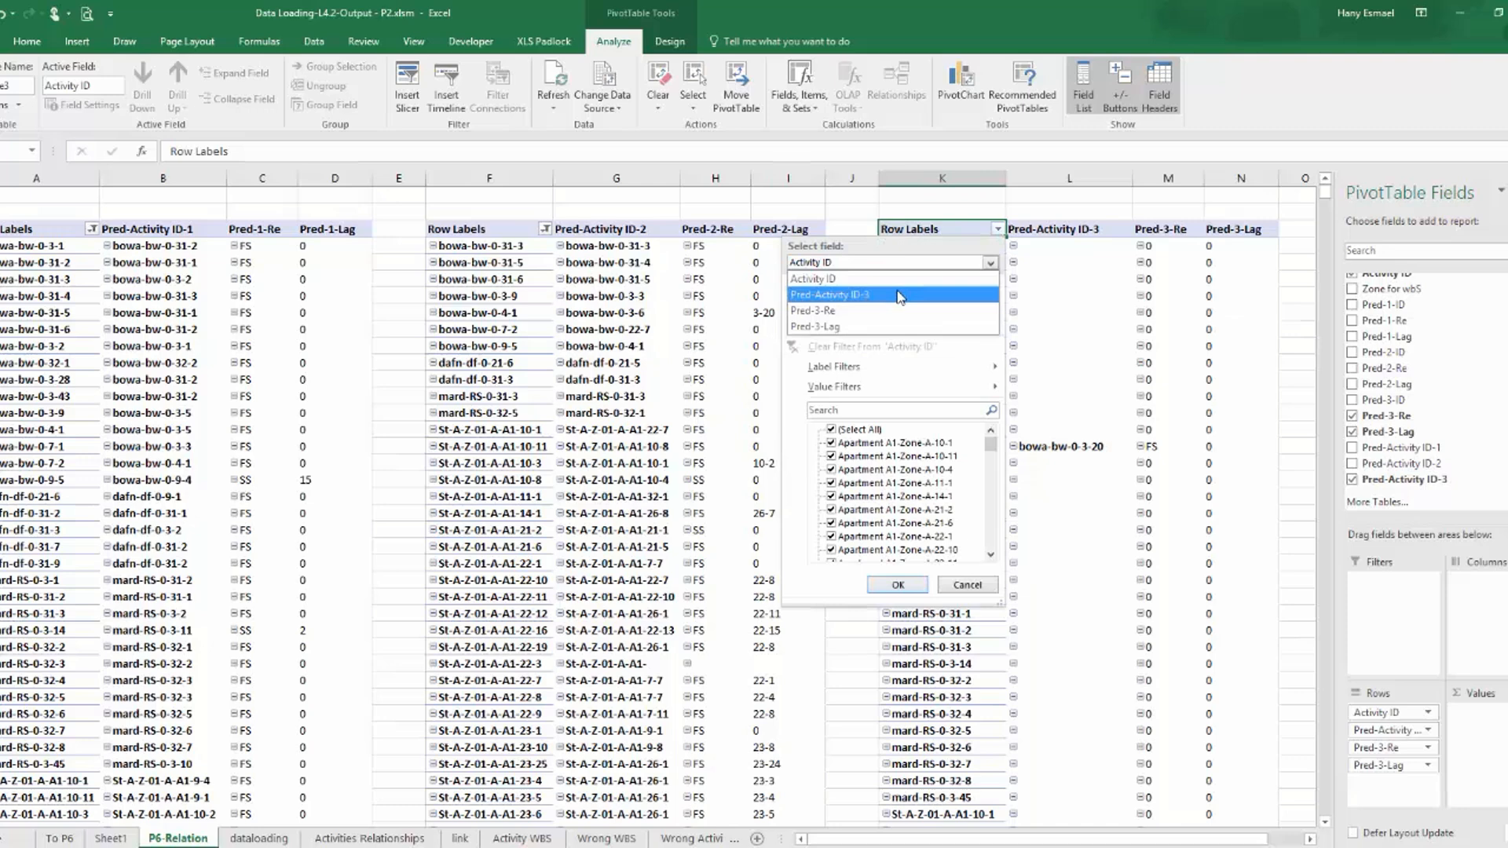
click(831, 442)
click(898, 585)
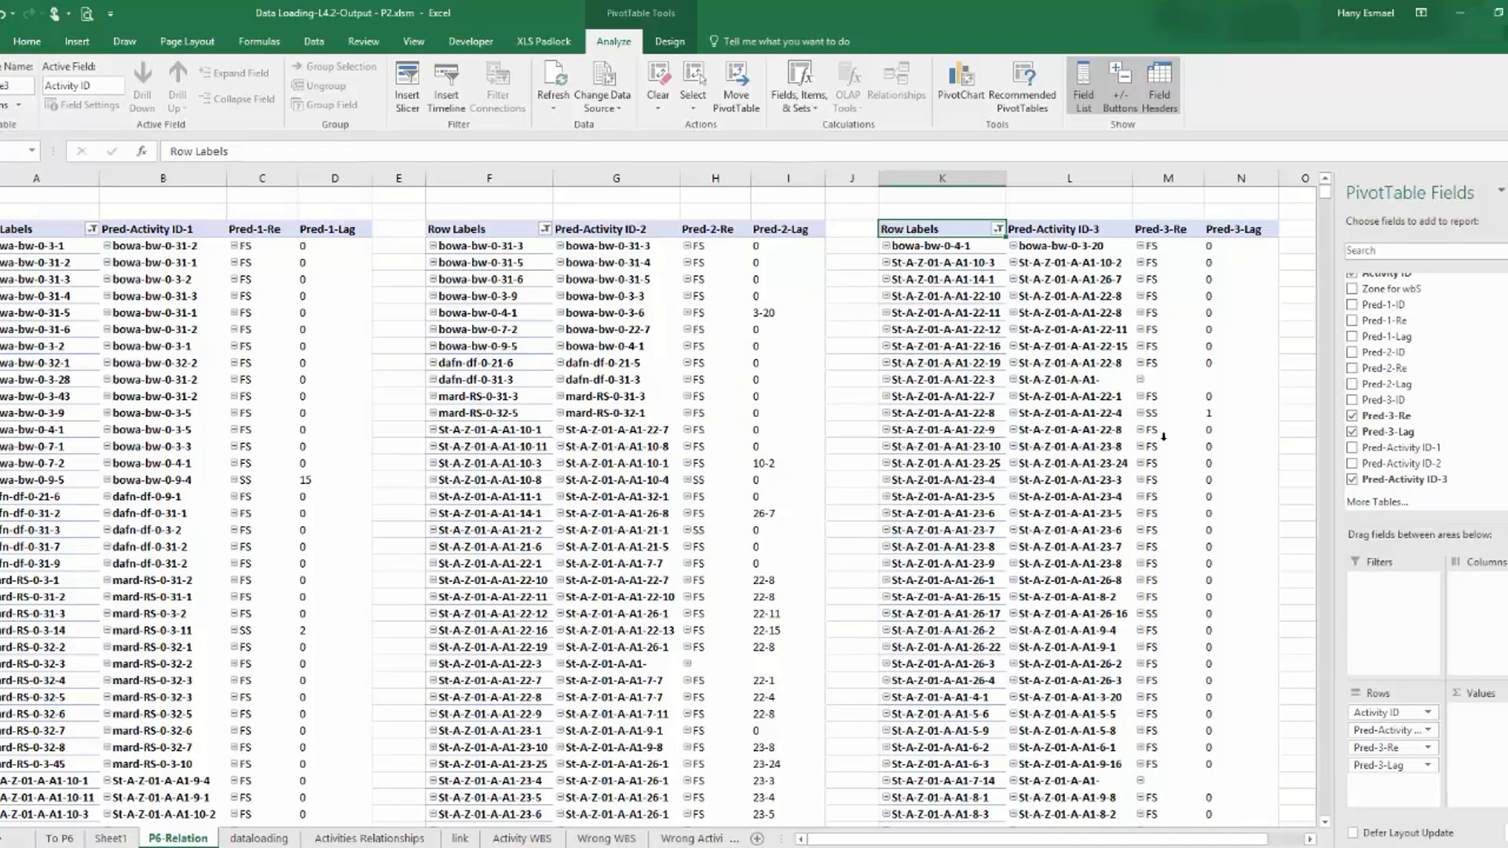
scroll(1164, 438, down, 7)
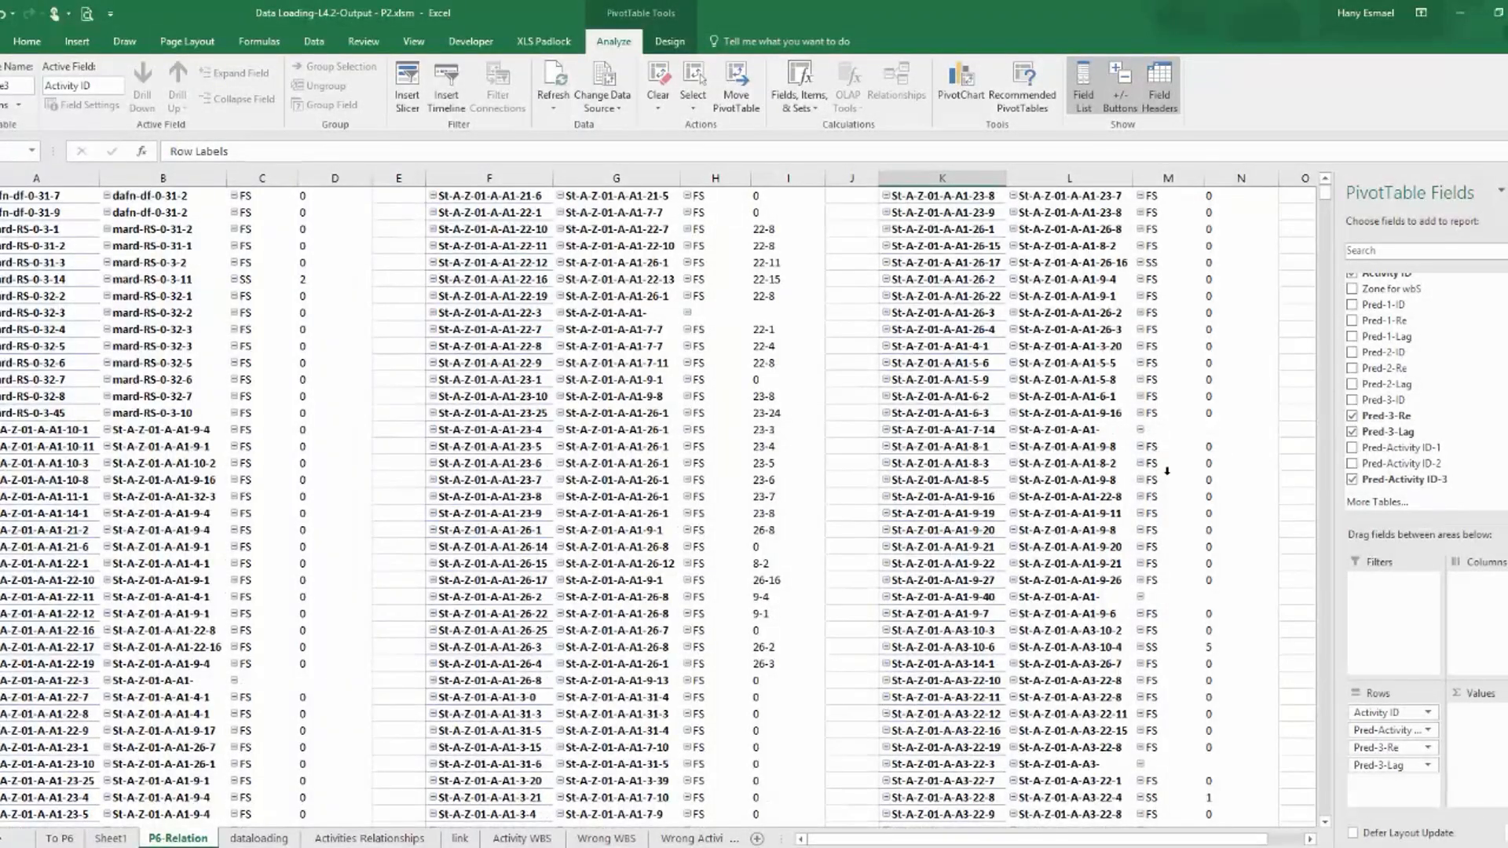
scroll(1164, 469, up, 7)
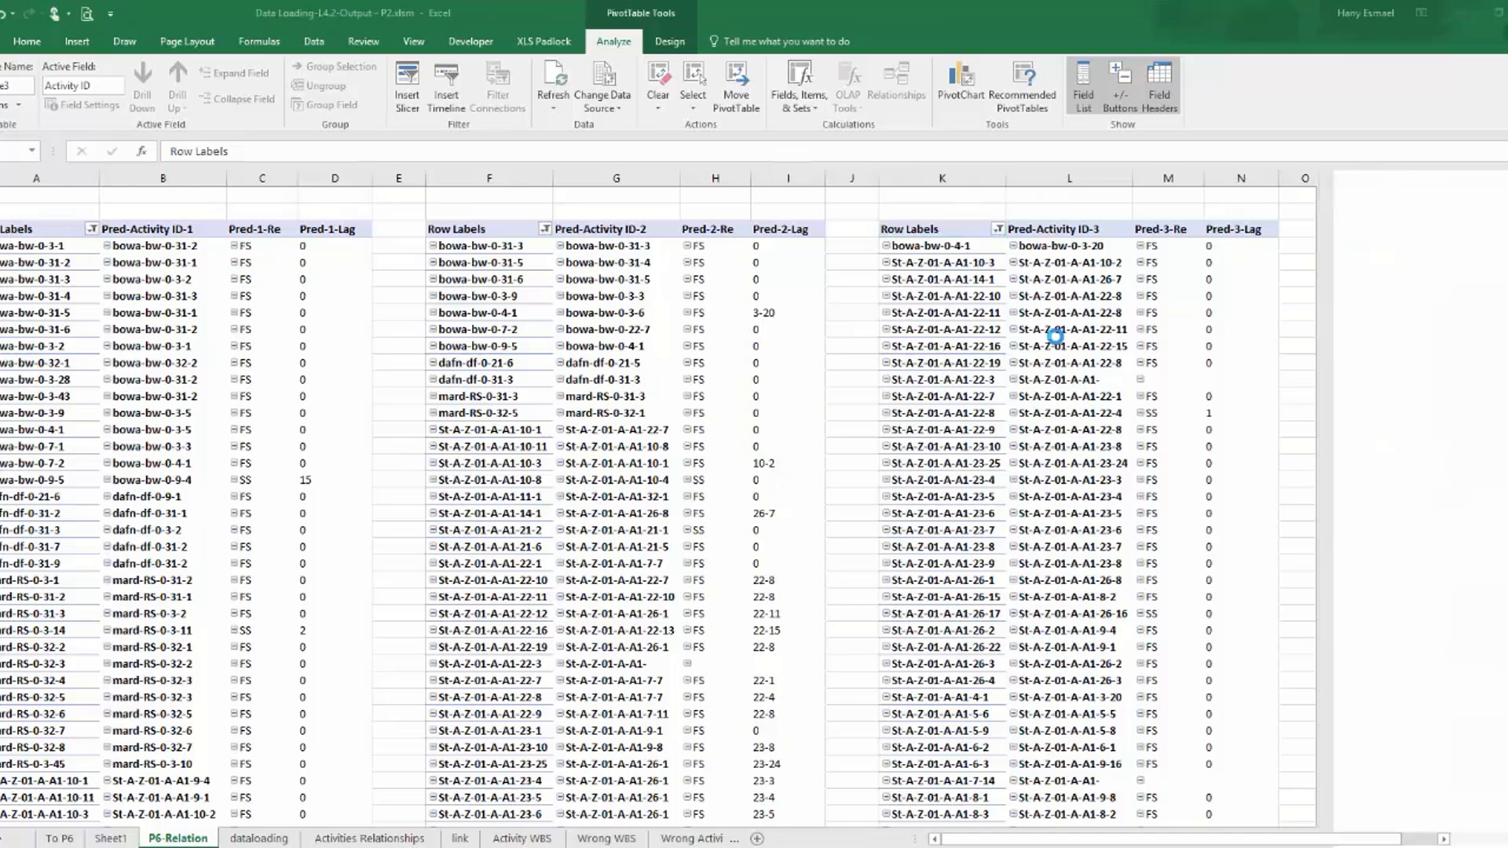
Add filters to the header row of columns A to O on the Activities Relationships sheet.
click(326, 839)
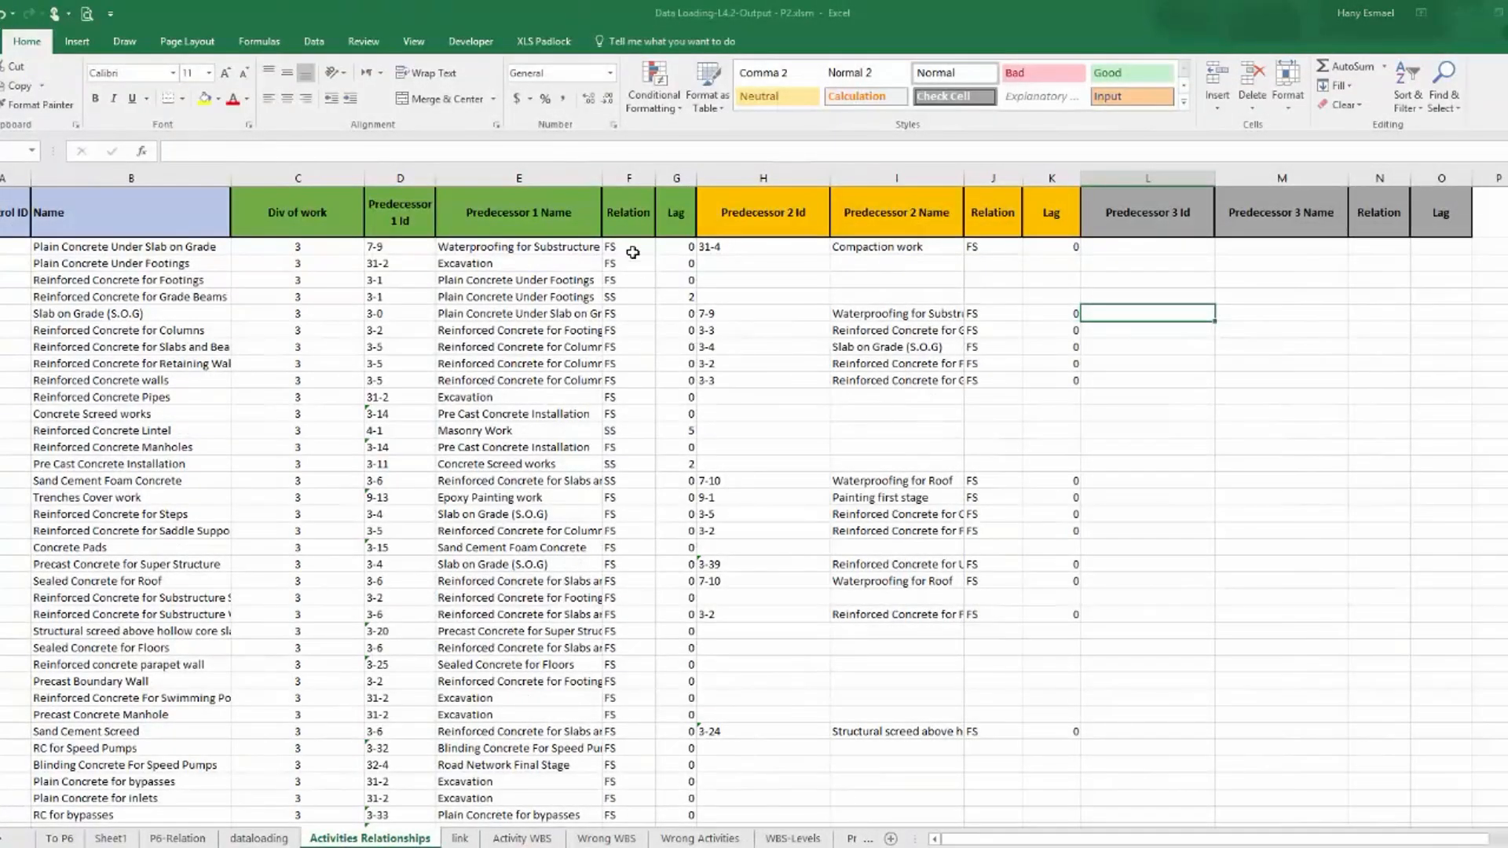
drag(5, 179, 1424, 169)
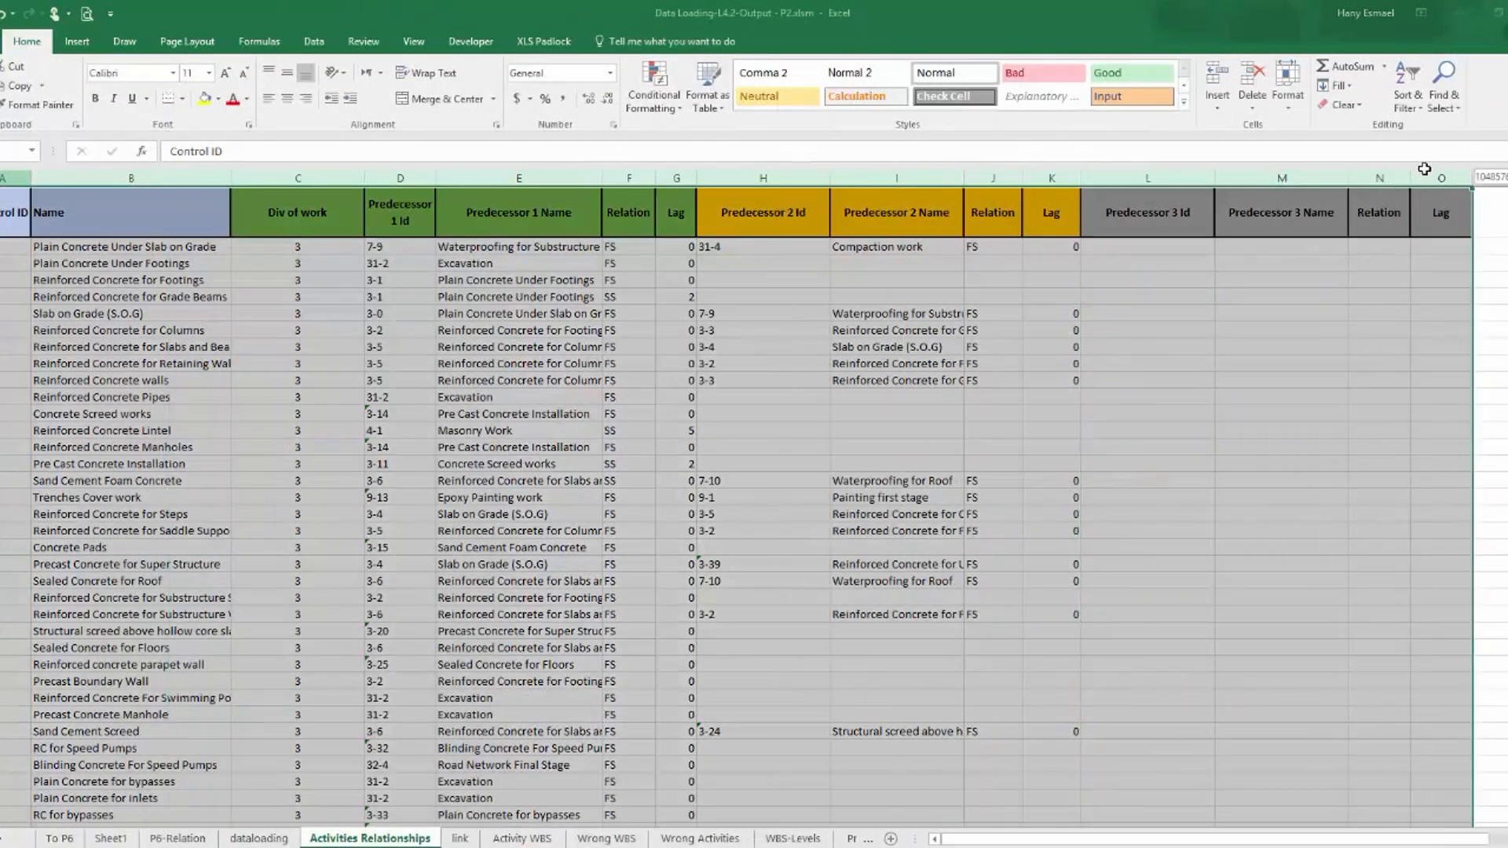
click(303, 45)
click(530, 79)
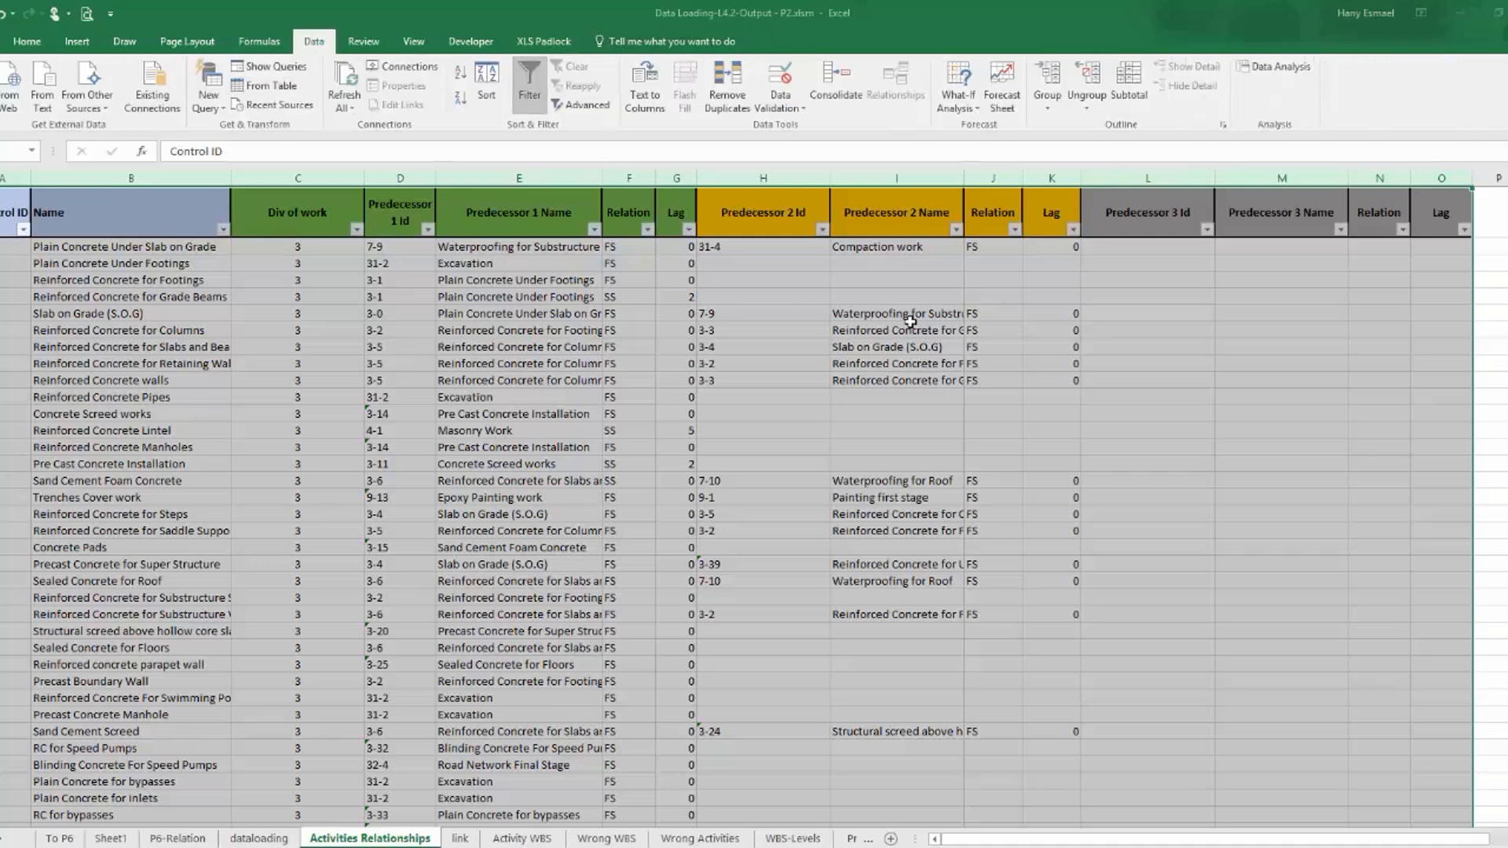
click(1147, 346)
Check the Predecessor 1 relation types, filter the Predecessor 2 Relation column to blanks and check the remaining Predecessor 2 names.
click(648, 230)
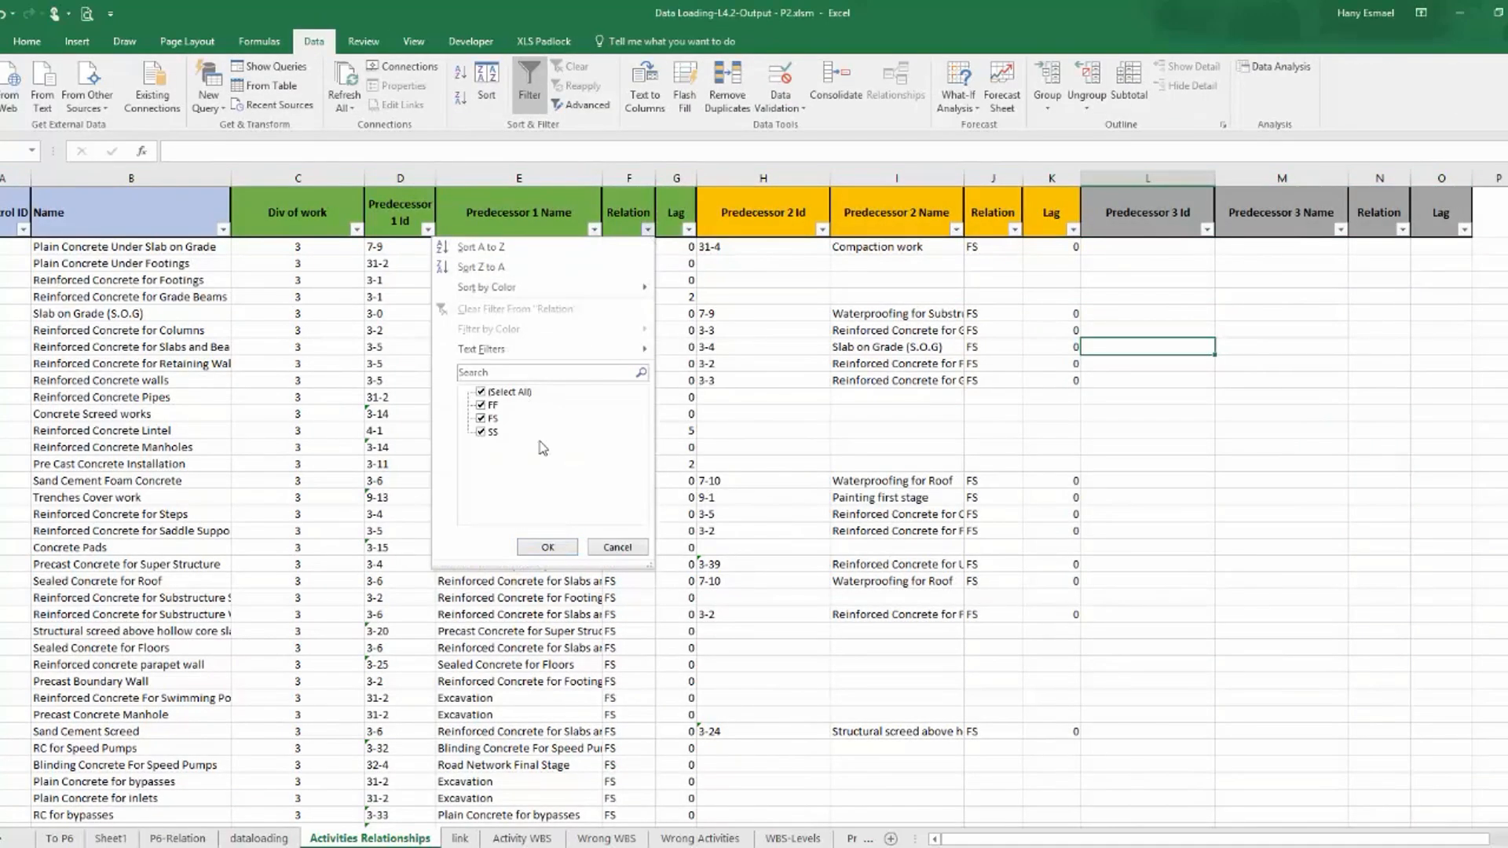
click(618, 549)
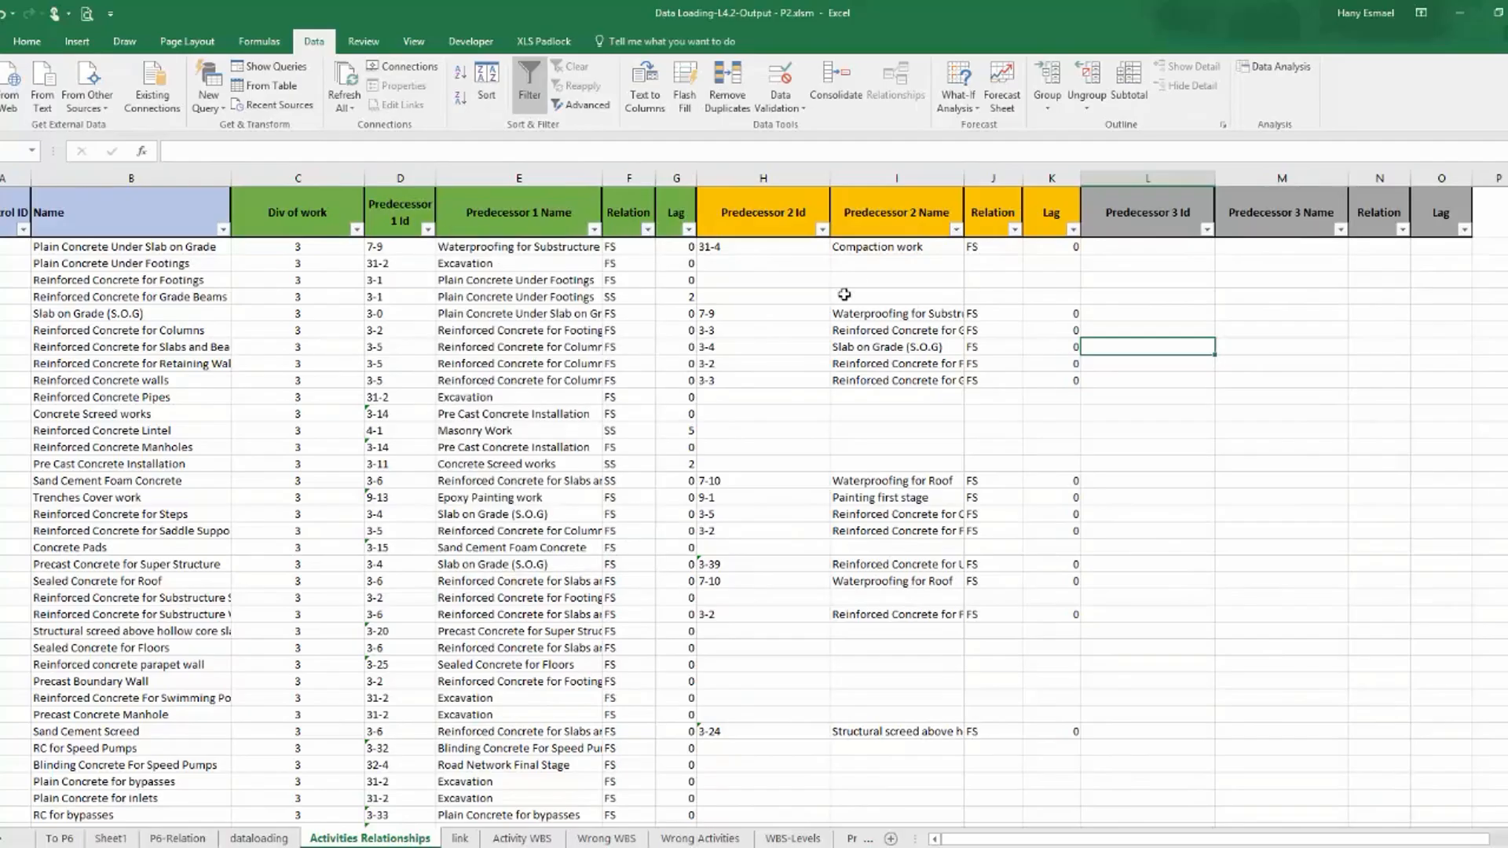
click(1014, 229)
click(849, 392)
click(868, 432)
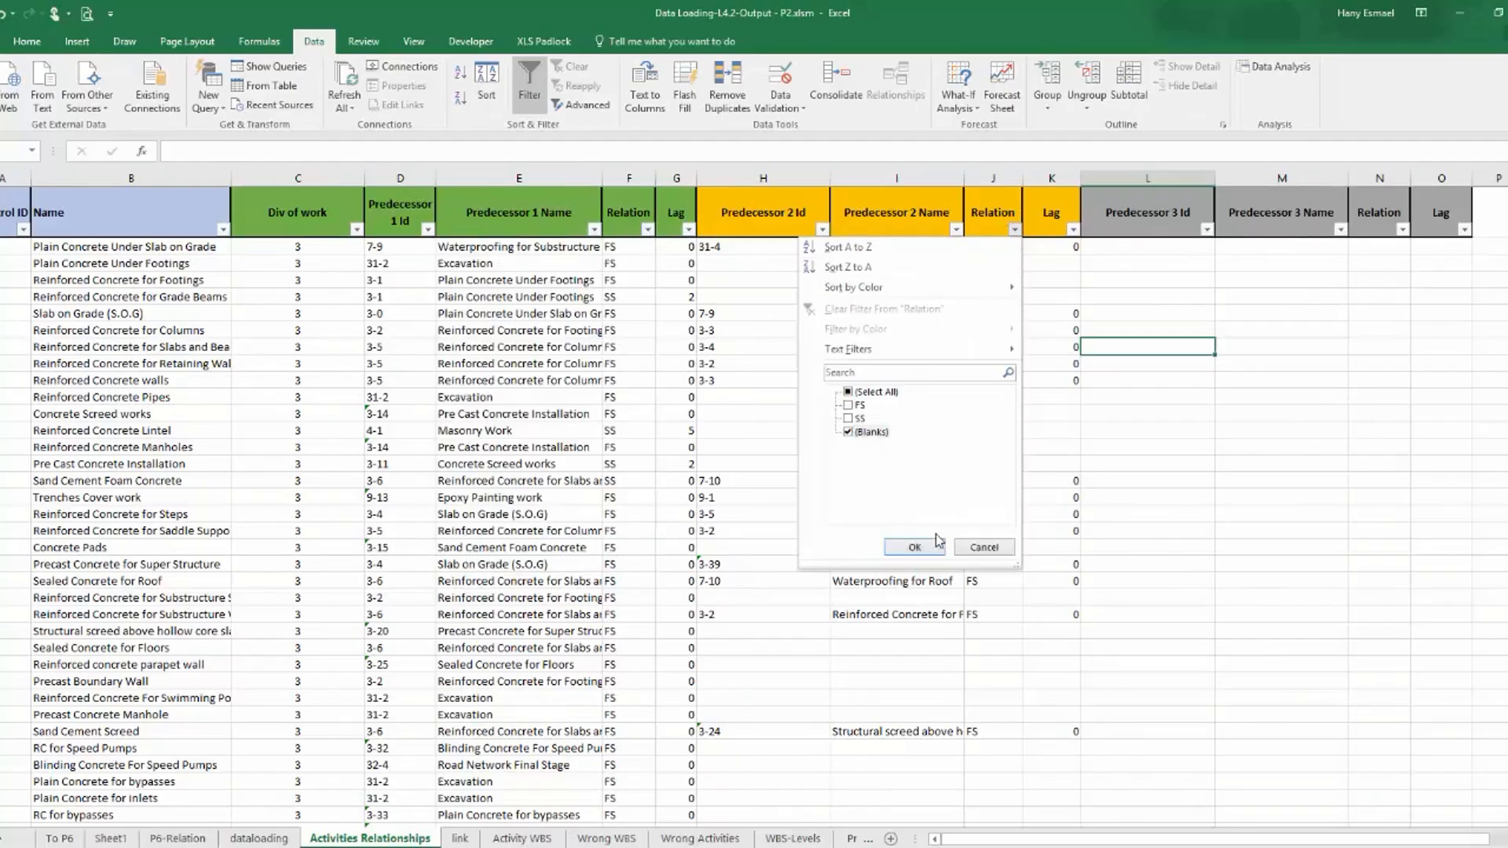
click(915, 548)
click(956, 213)
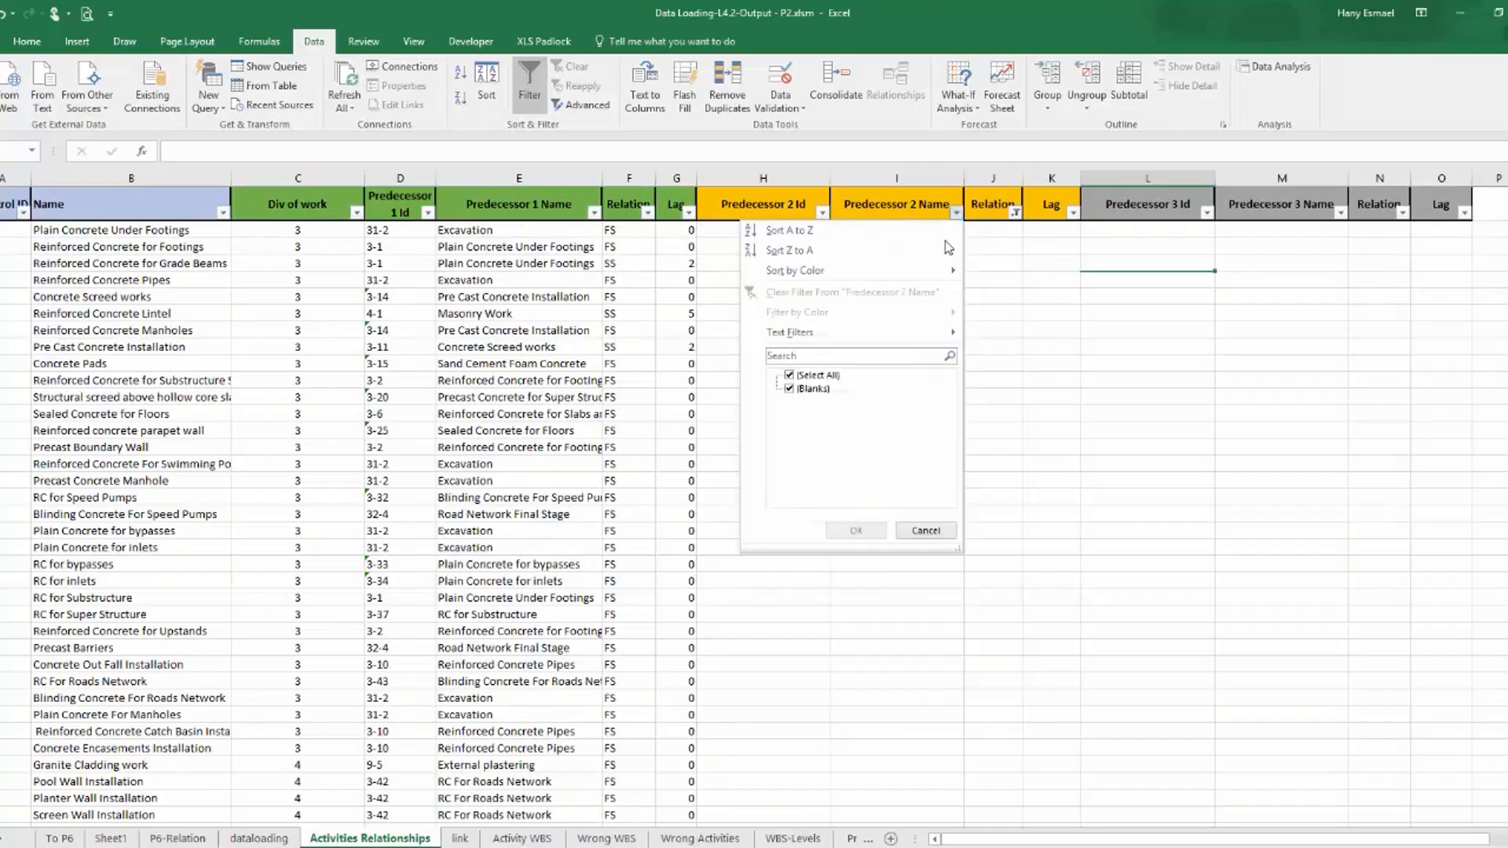
click(814, 377)
click(817, 376)
click(855, 531)
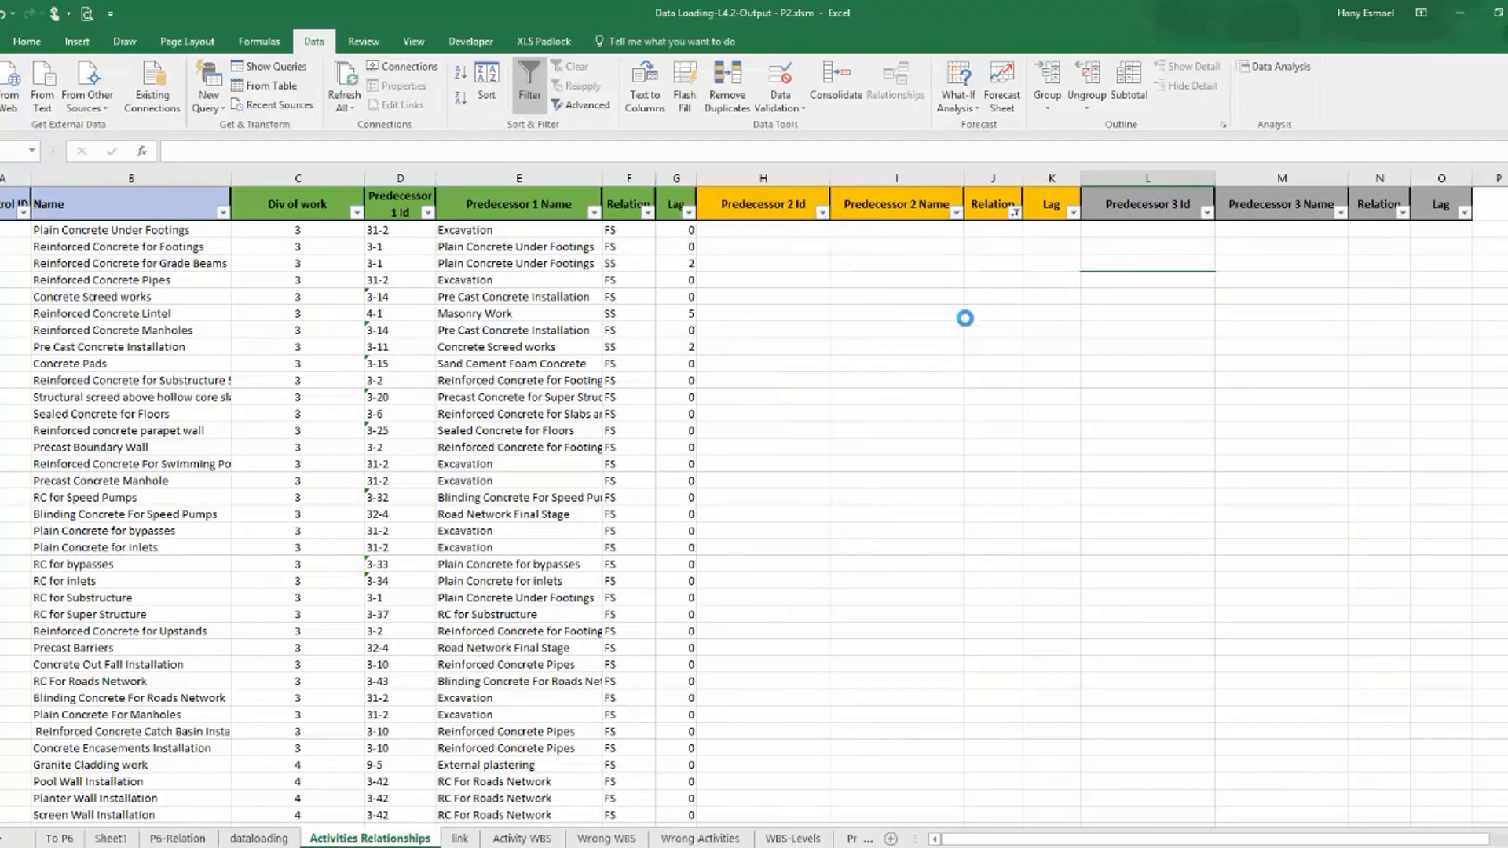
Remove the blanks-only filter from the Predecessor 2 Relation column.
click(992, 314)
click(1014, 212)
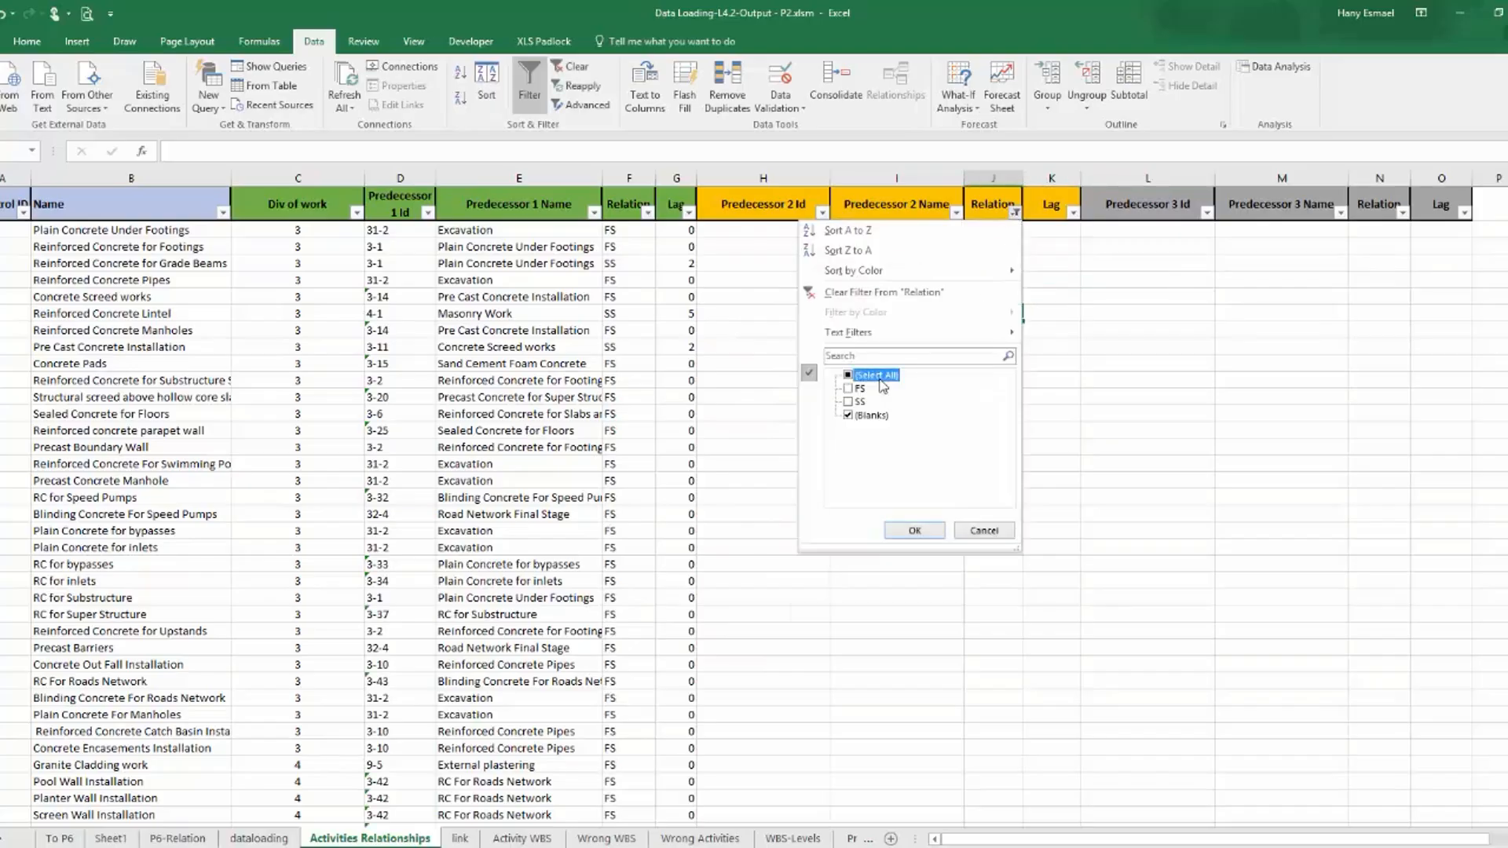
click(914, 531)
click(1148, 397)
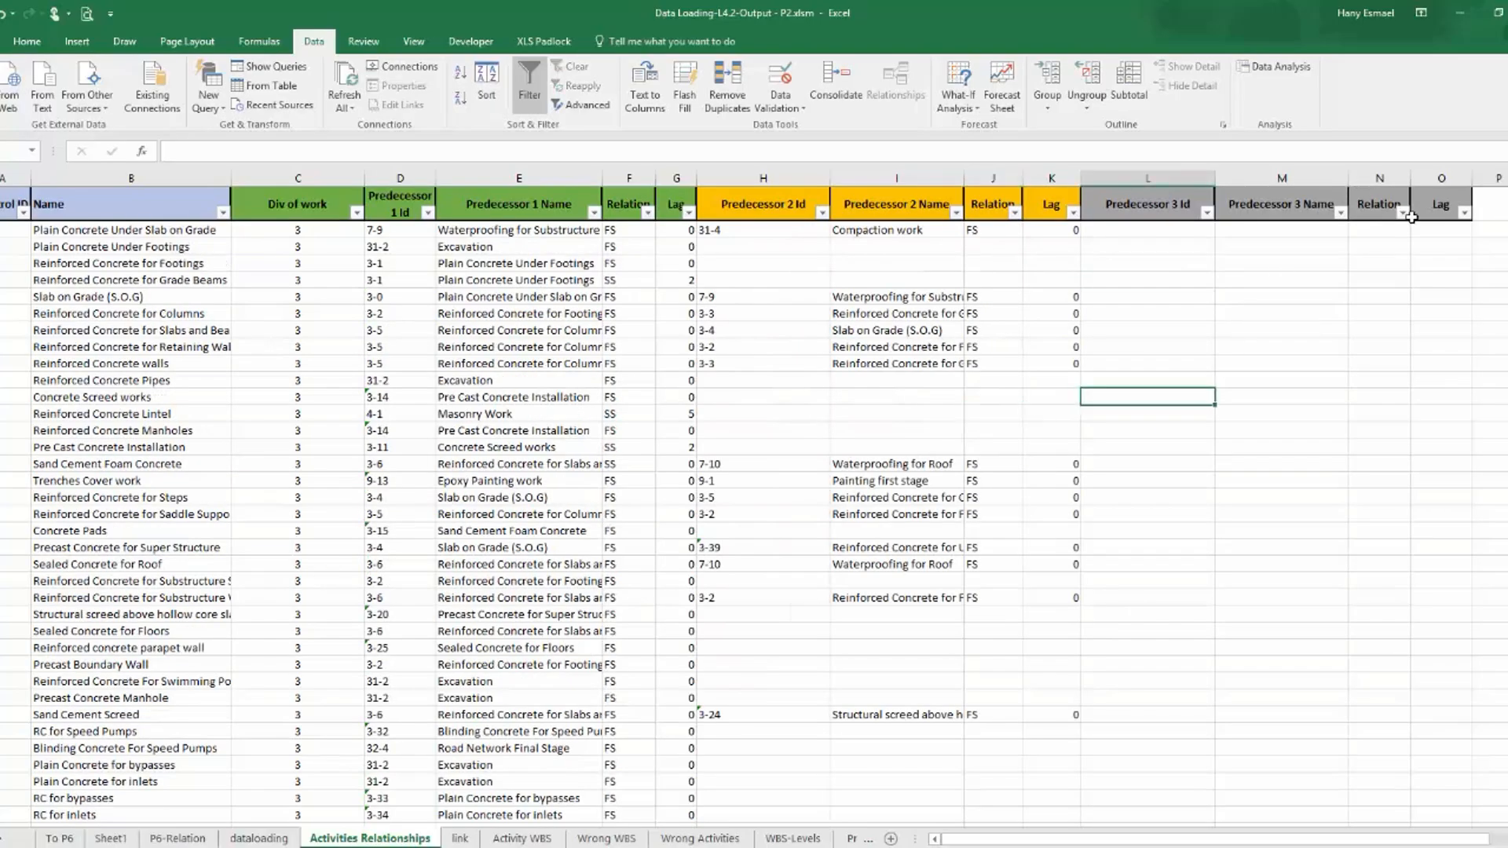
Filter Predecessor 3 Name to exclude blanks and check the relation types of the remaining rows.
click(1340, 213)
click(1219, 377)
click(1219, 377)
scroll(1339, 428, down, 10)
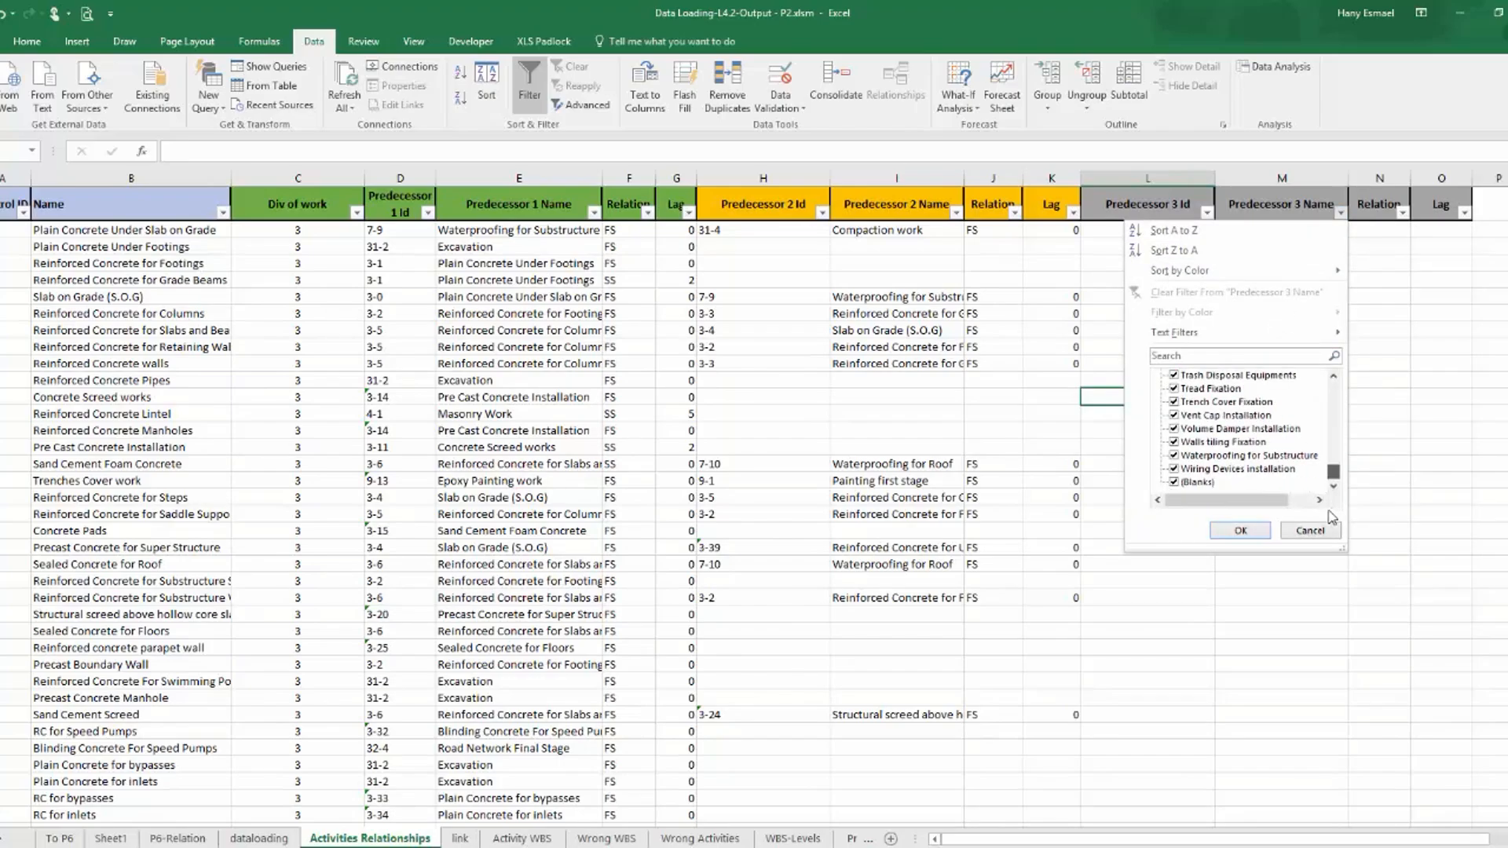
click(1240, 530)
click(1289, 398)
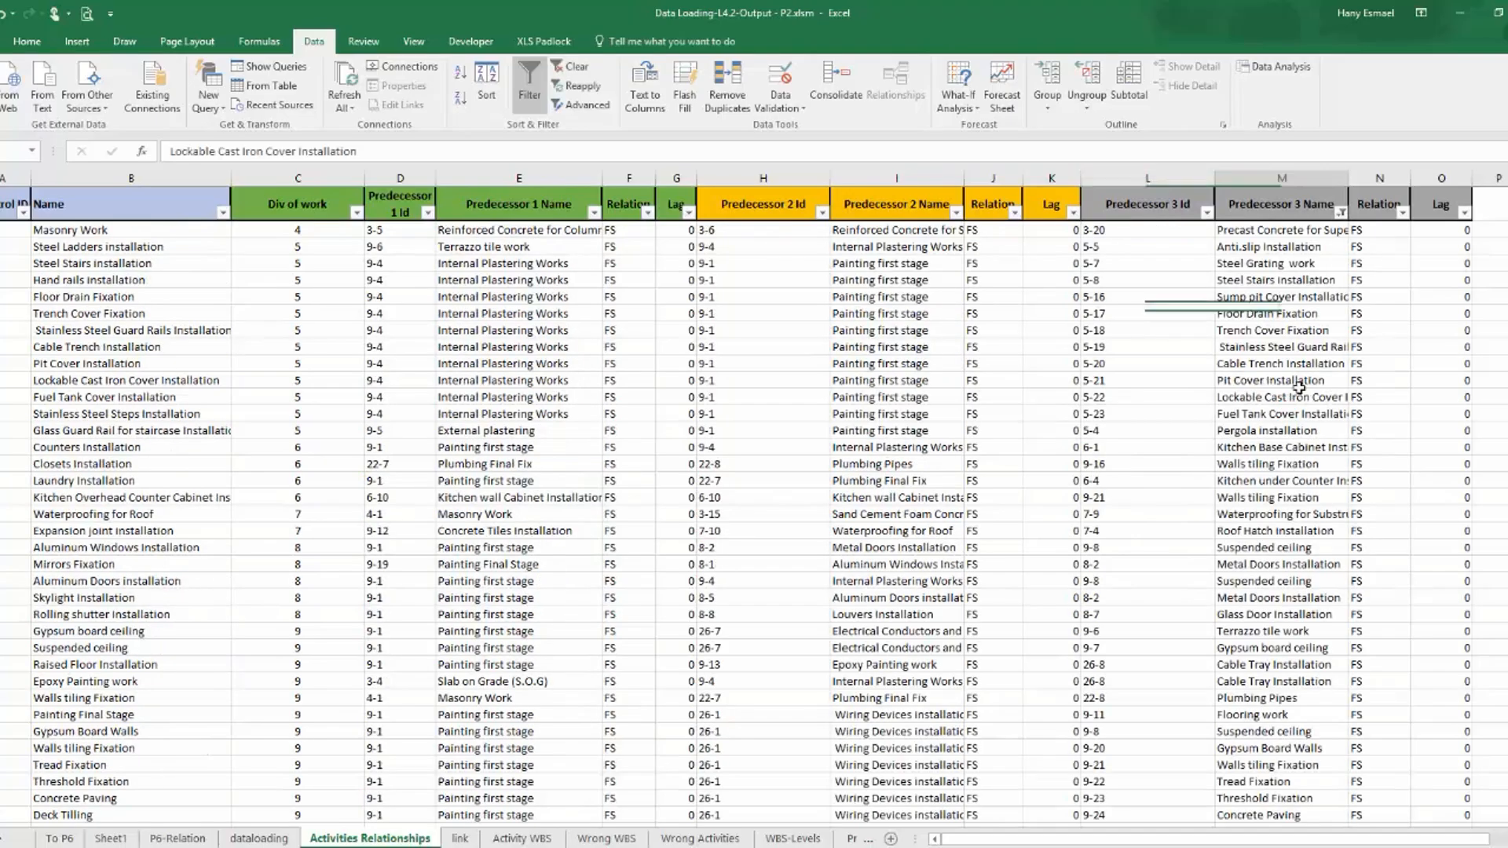
click(1402, 212)
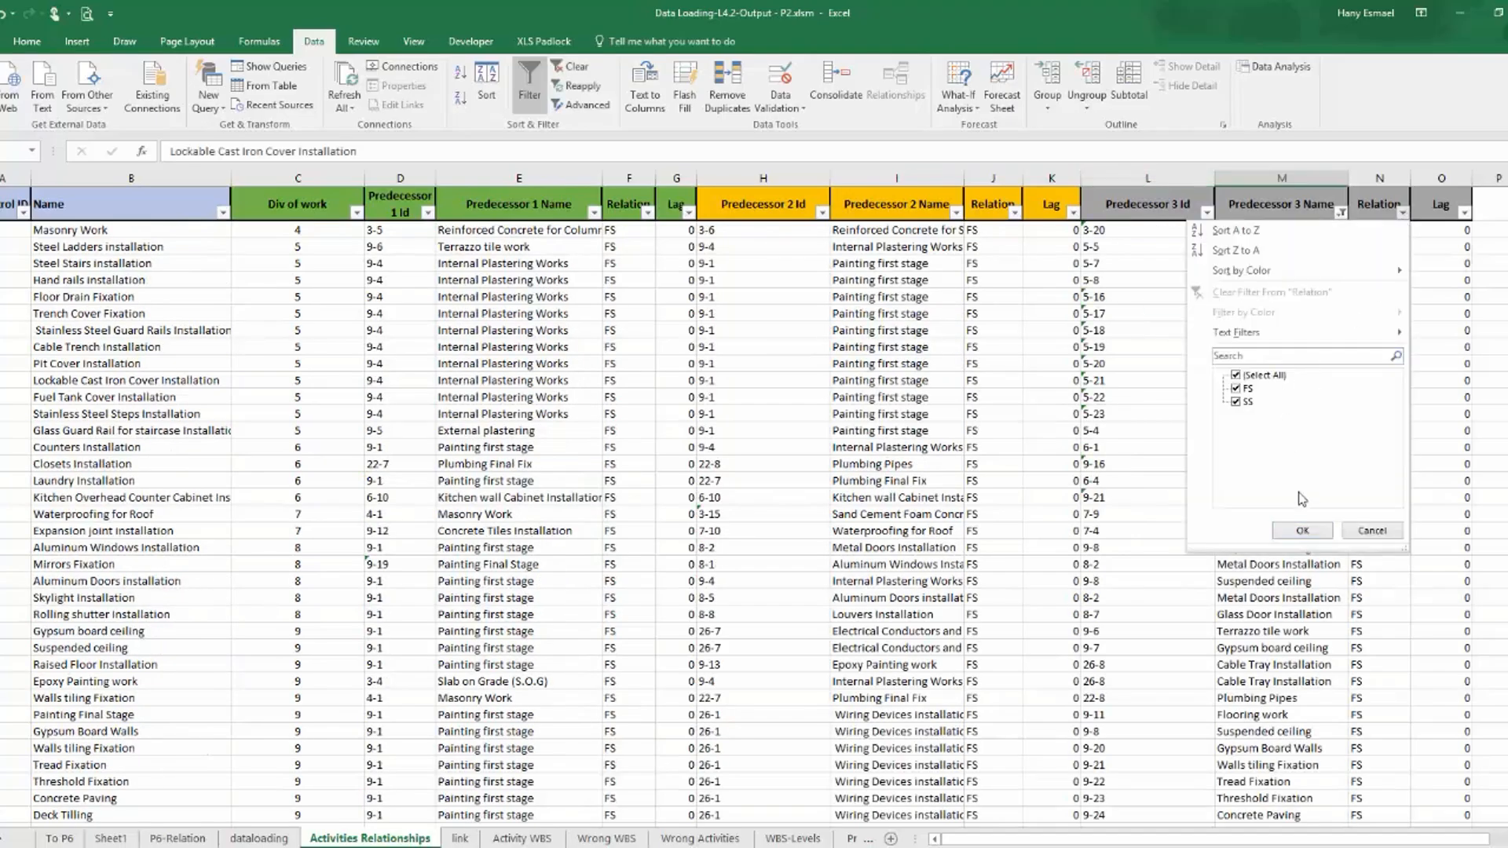
click(1302, 531)
Remove the filter from the Predecessor 3 Name column to show all activities.
click(1341, 212)
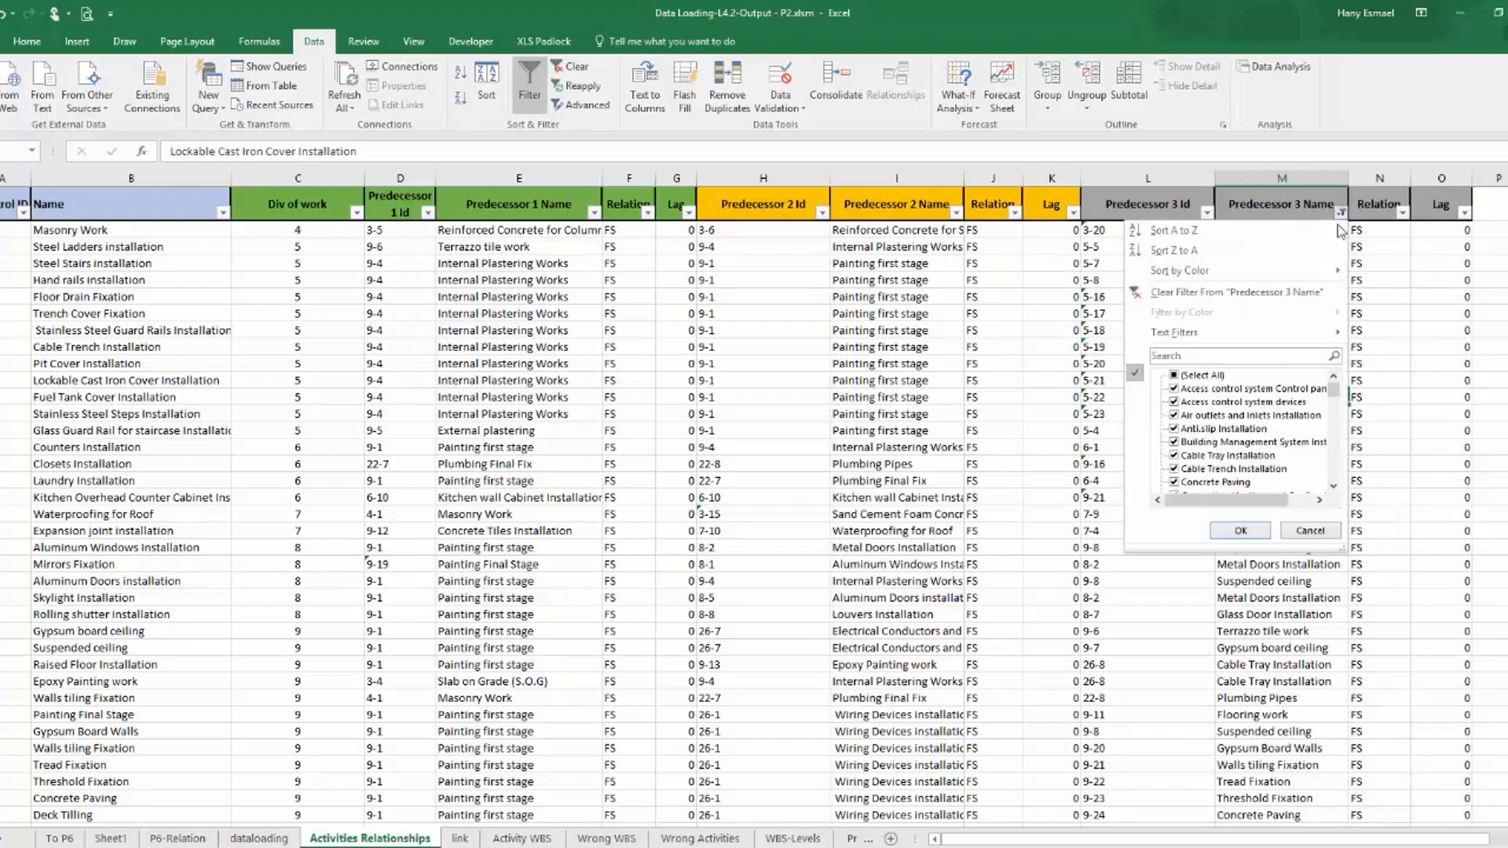
click(1241, 531)
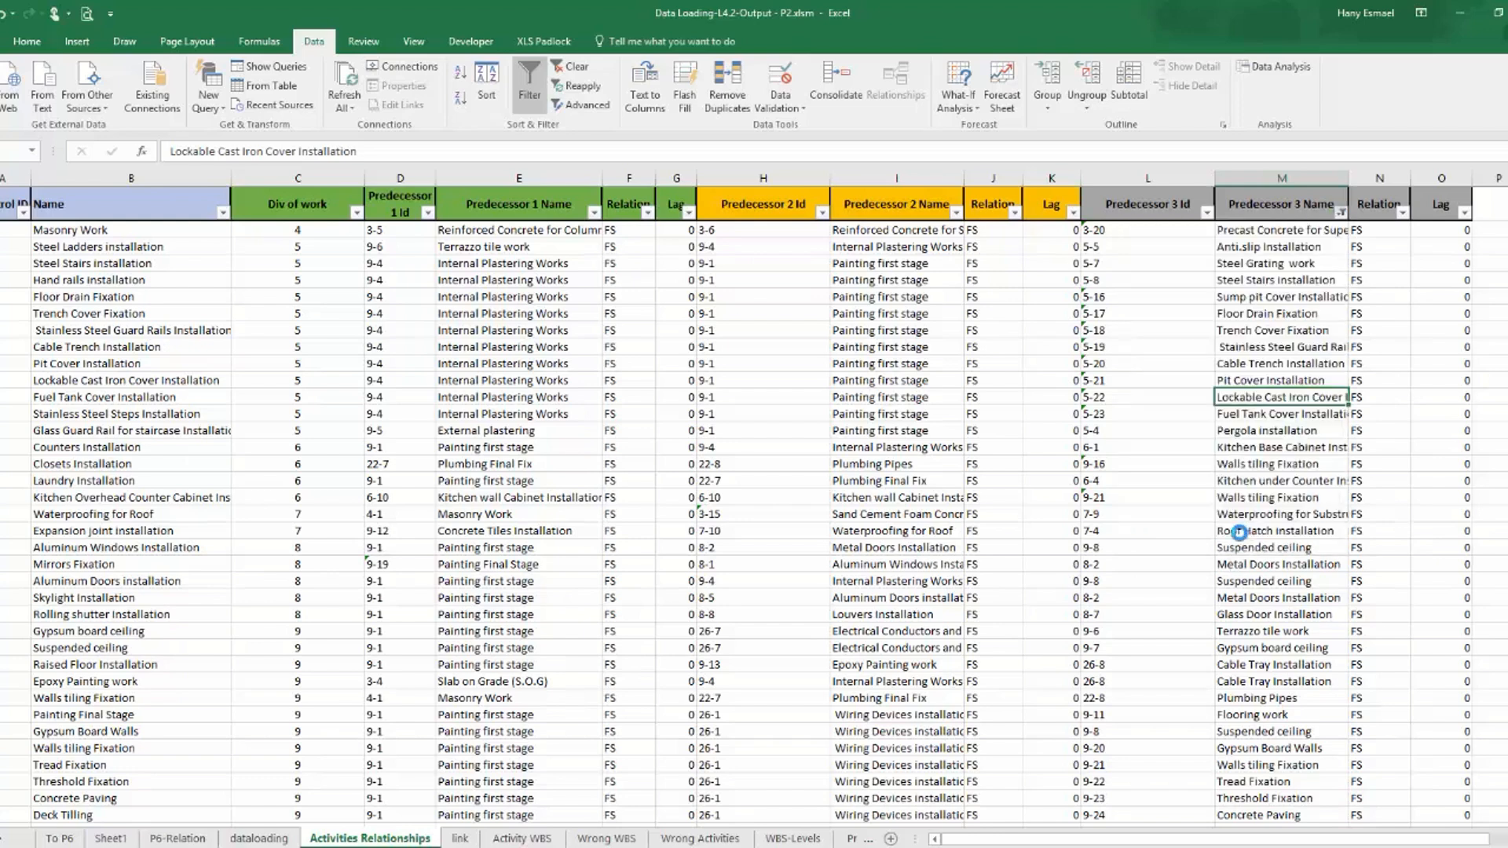
click(1147, 514)
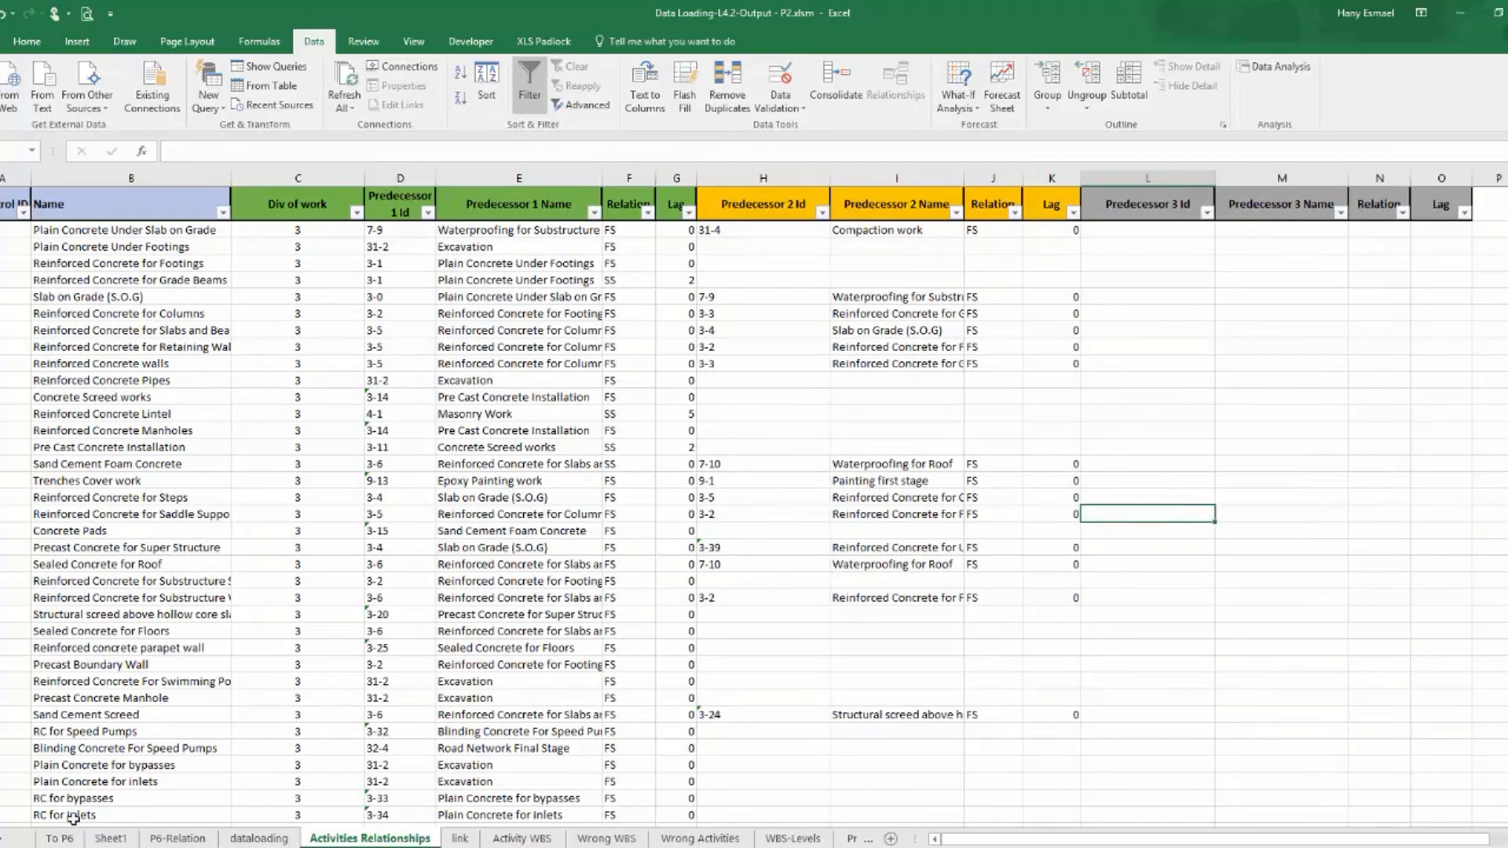
Copy the incomplete predecessor ID St-A-Z-01-A-A1- from the Pred-Activity ID-3 column of the third PivotTable on the P6-Relation sheet.
click(187, 839)
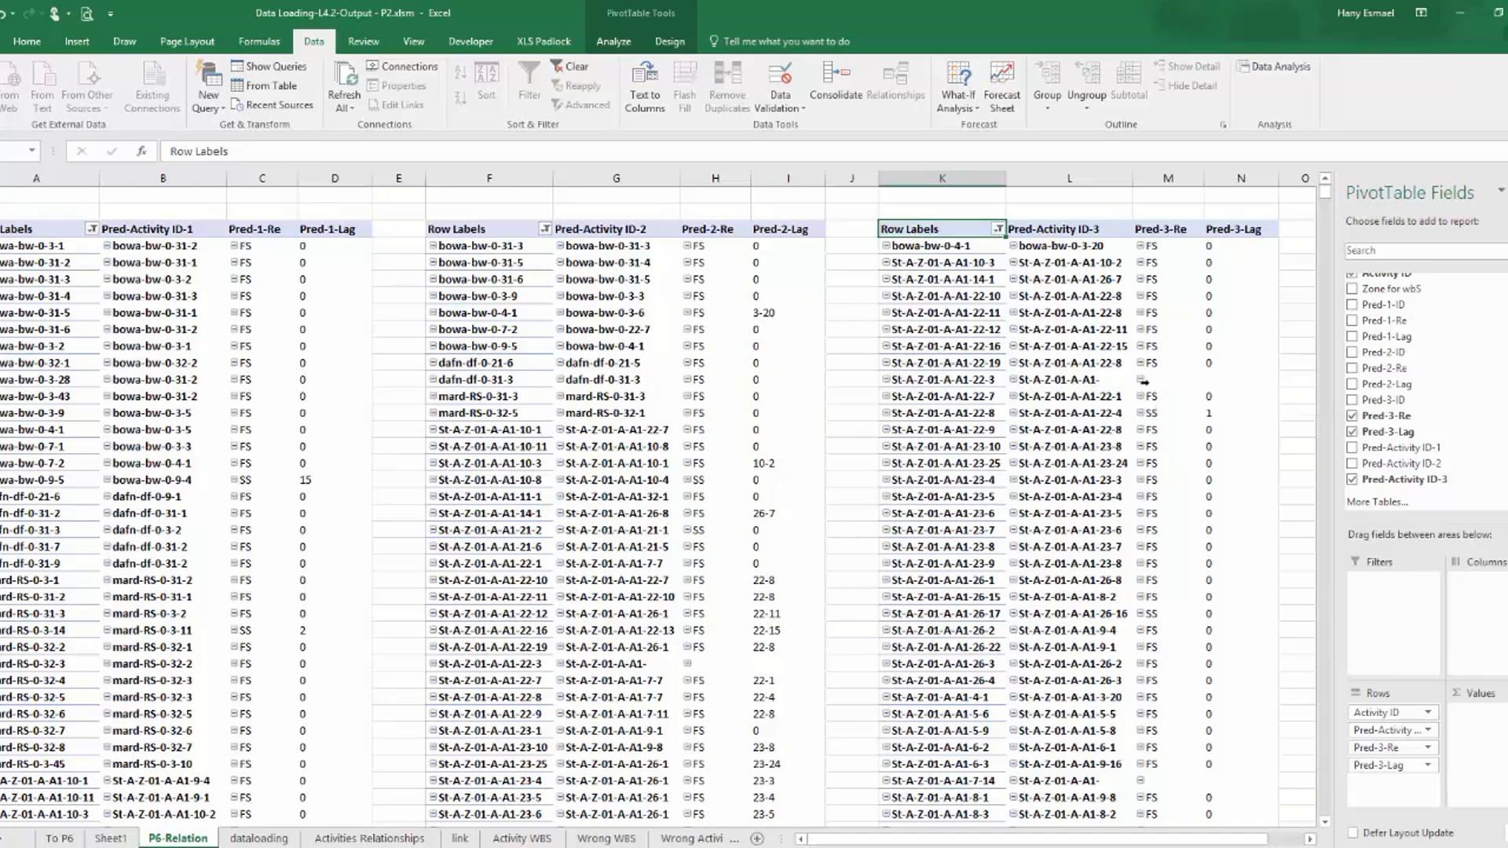
click(1087, 383)
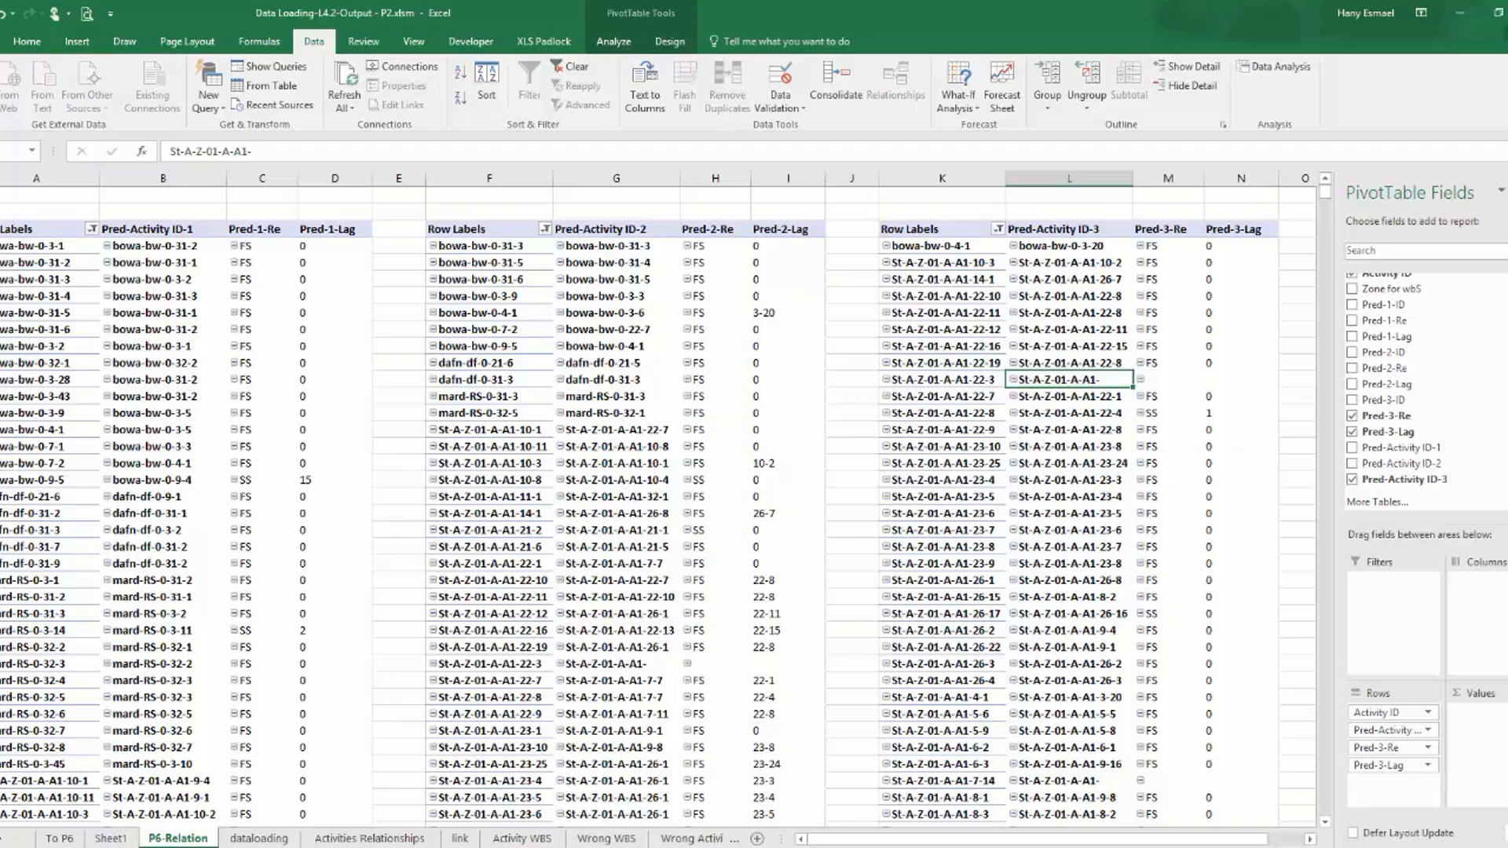
click(258, 838)
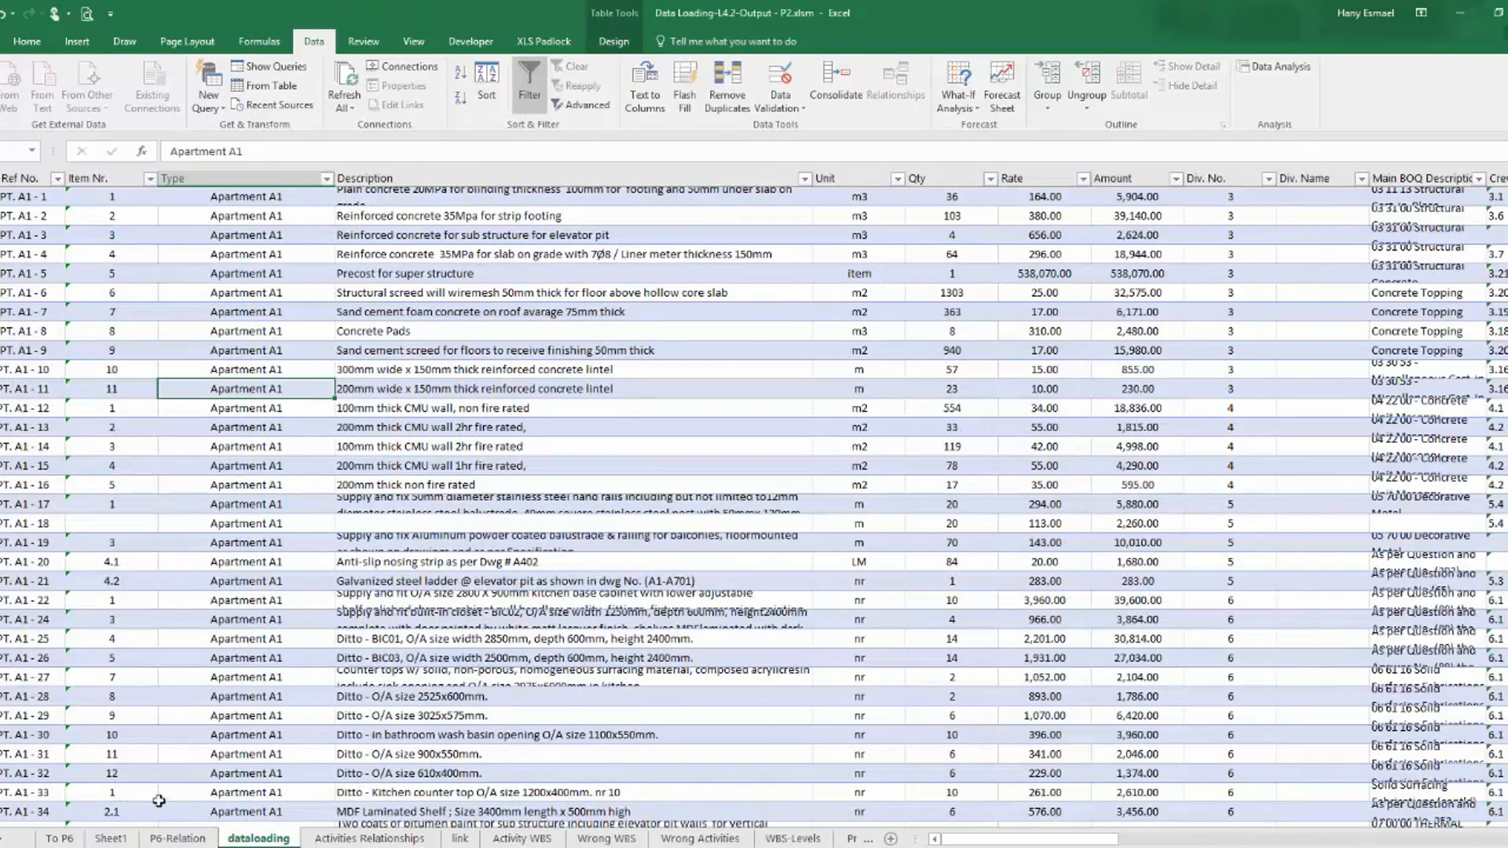
click(177, 838)
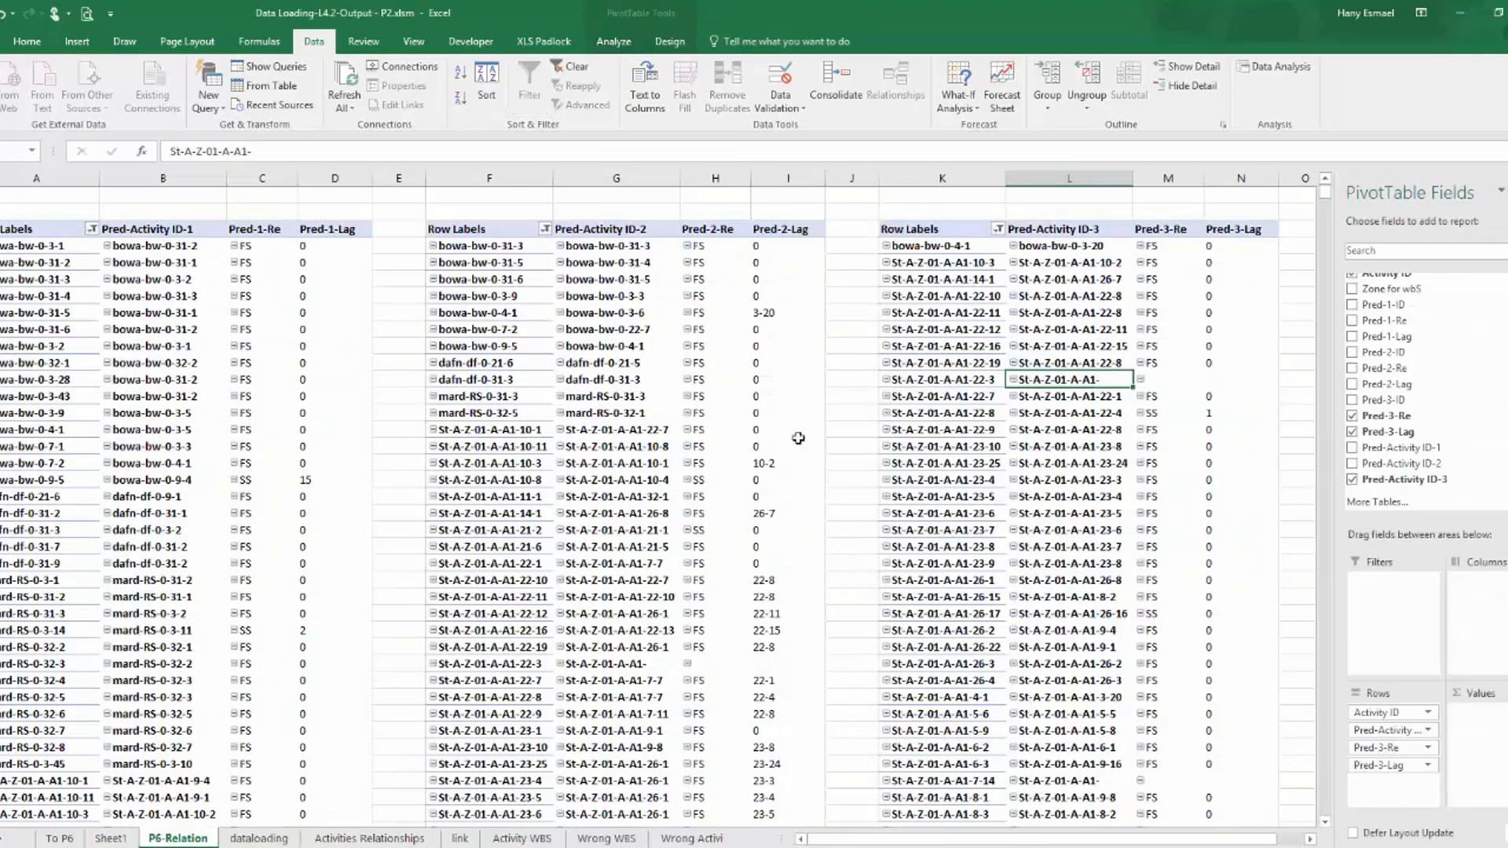
right_click(1046, 378)
click(1077, 397)
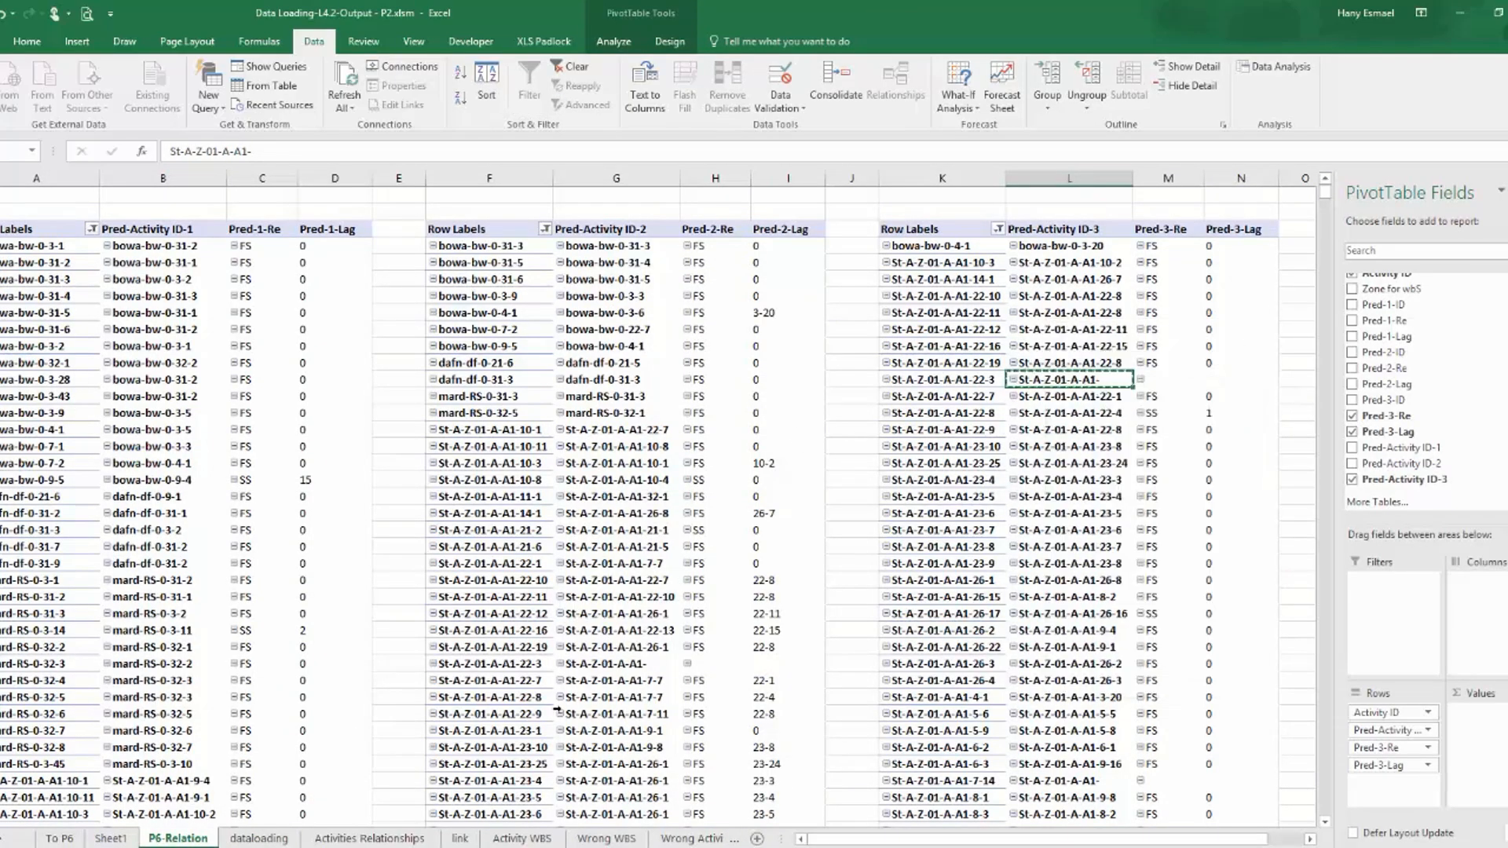
Filter Pred-Activity ID-3 on the dataloading sheet for St-A-Z-01-A-A1- and examine the formulas behind Pred-Activity ID-3 and Pred-3-ID.
click(258, 838)
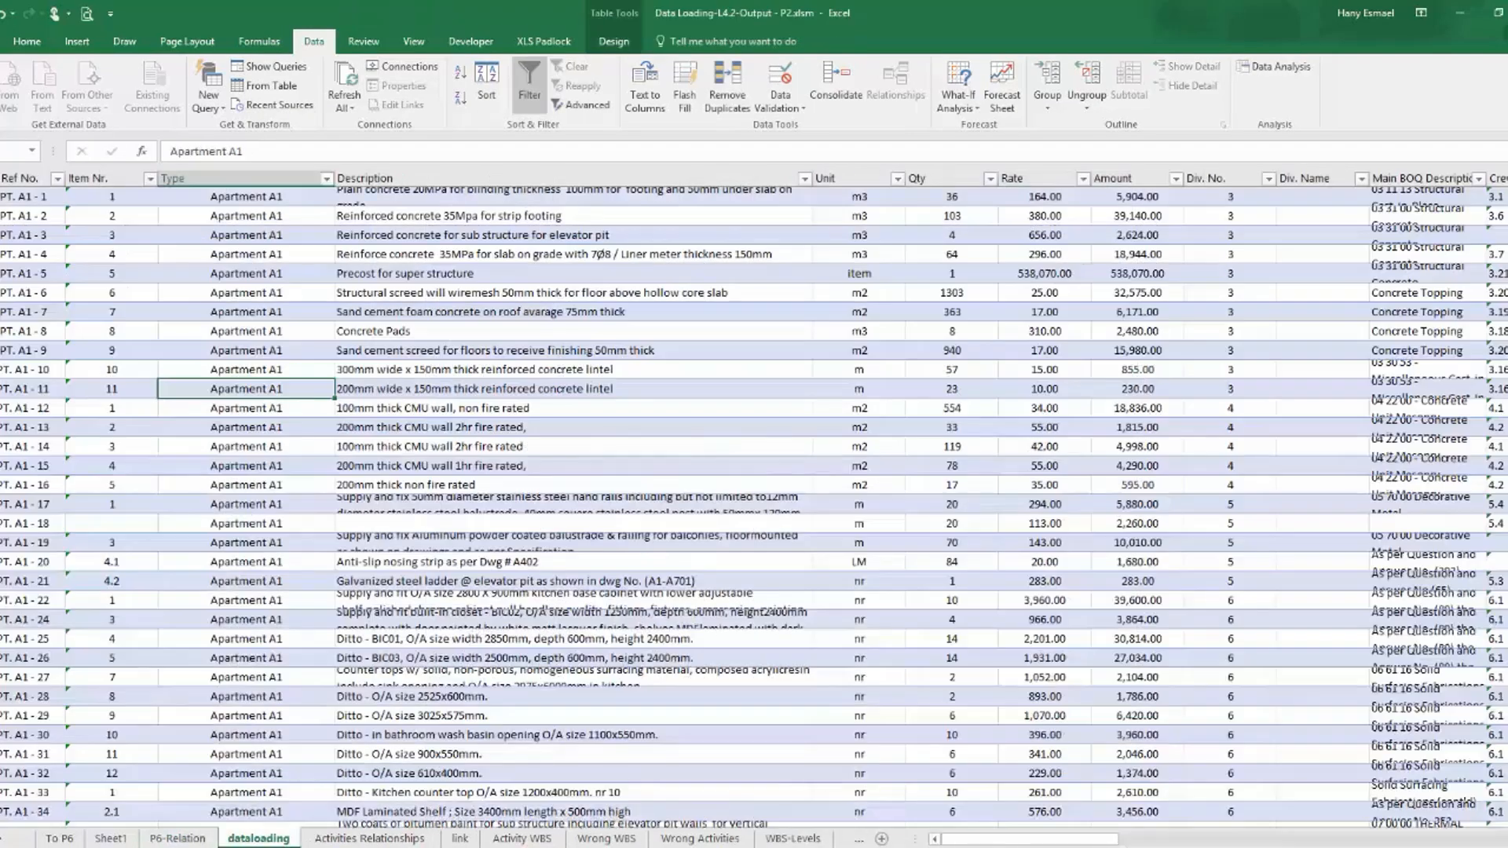
drag(1036, 839, 1421, 838)
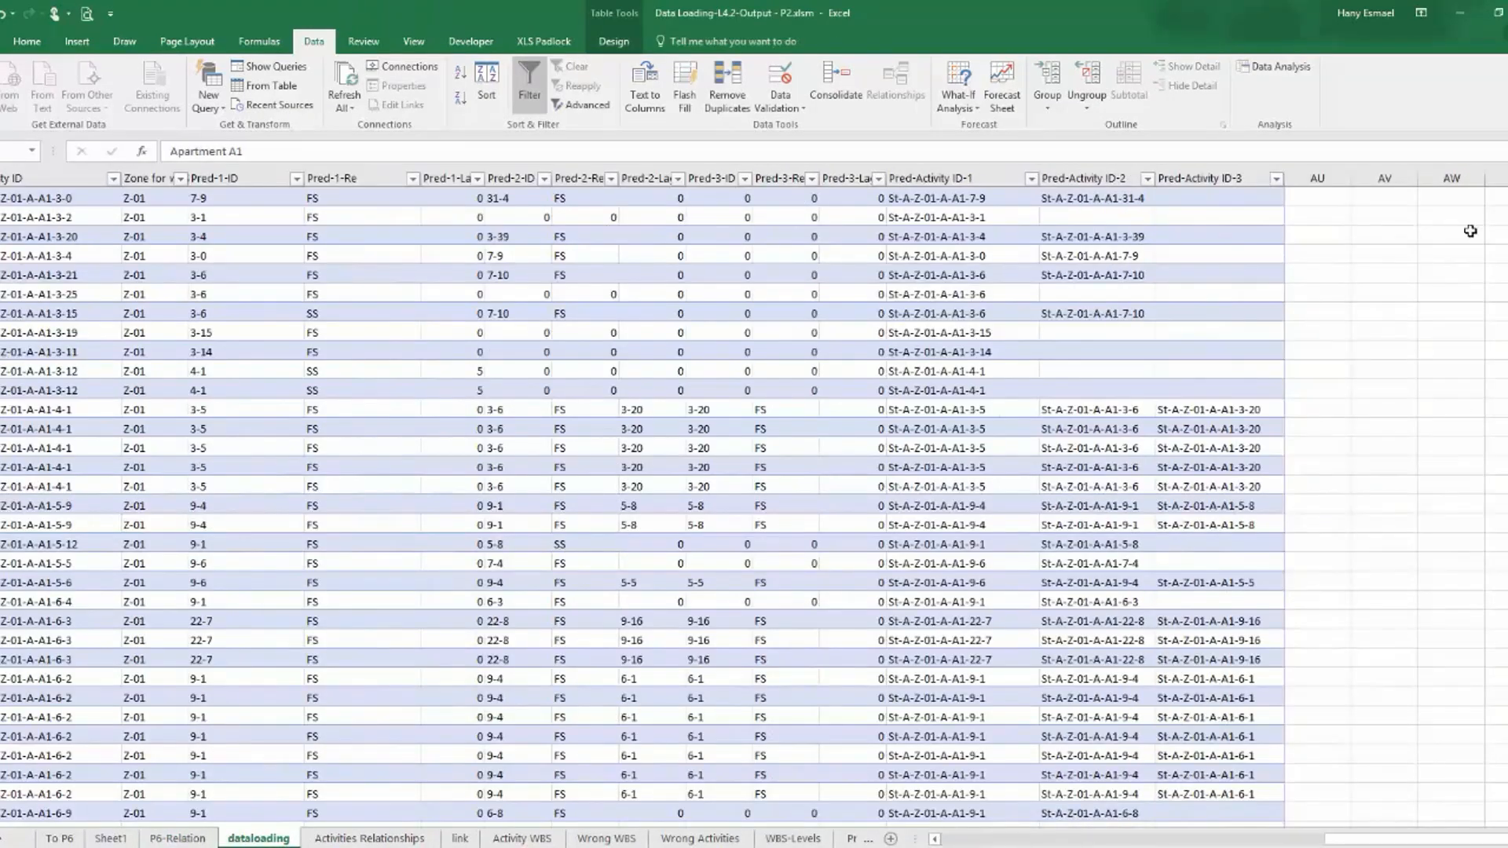
click(1276, 179)
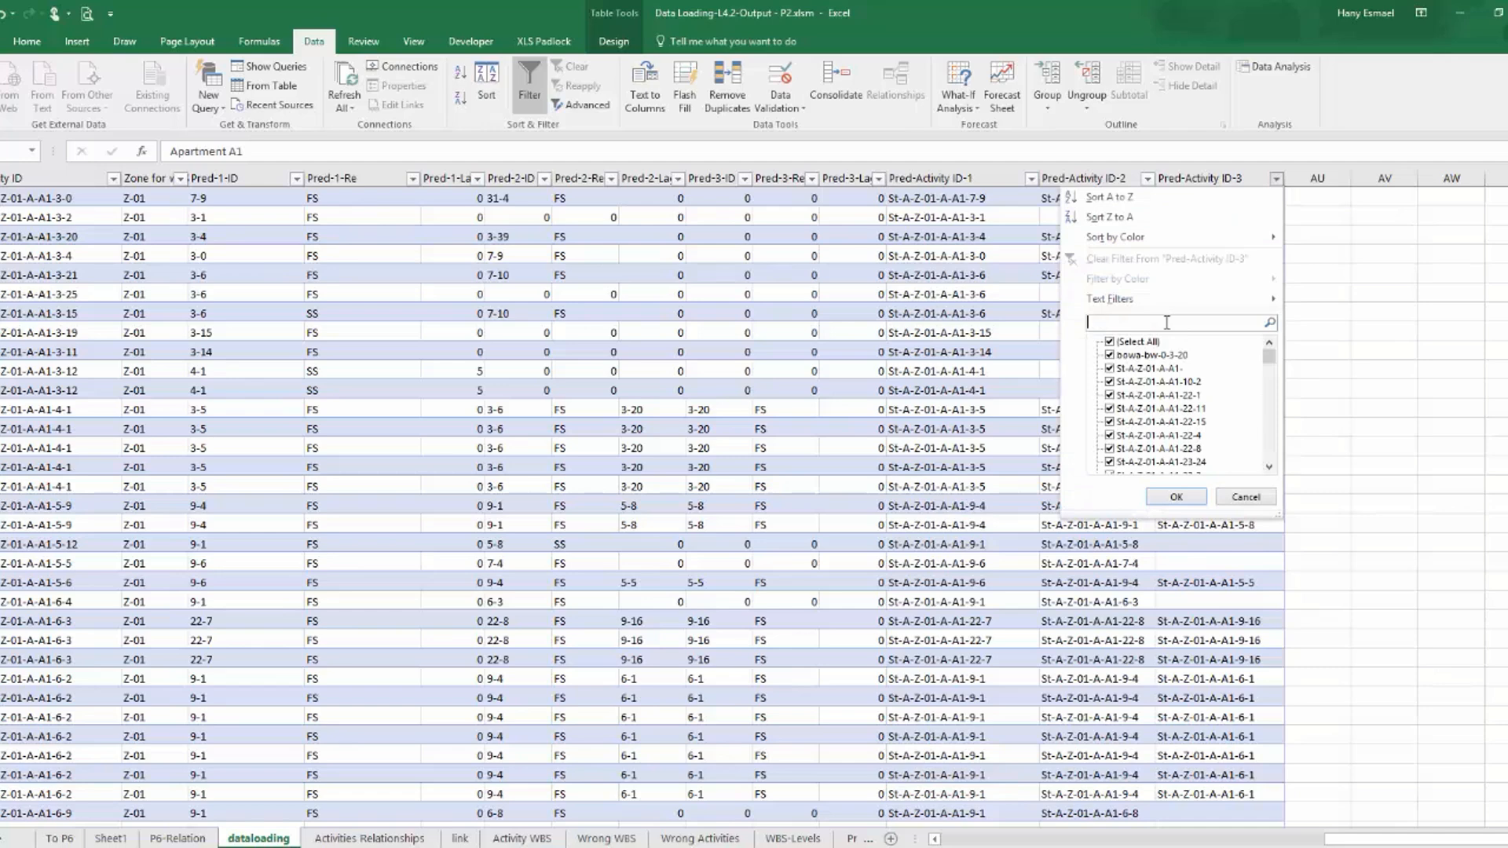
key(ctrl+v)
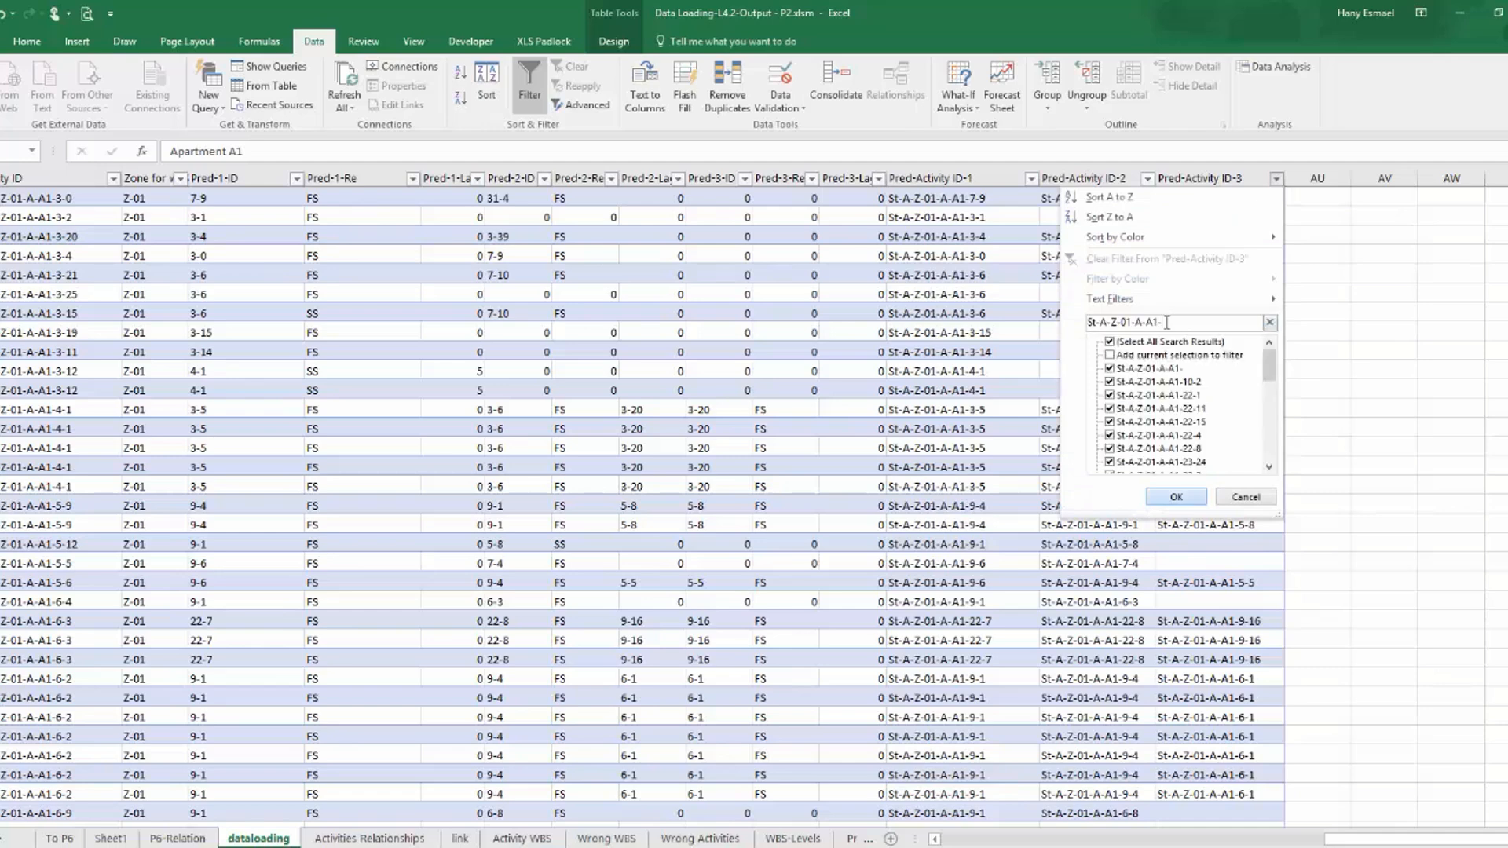
click(757, 151)
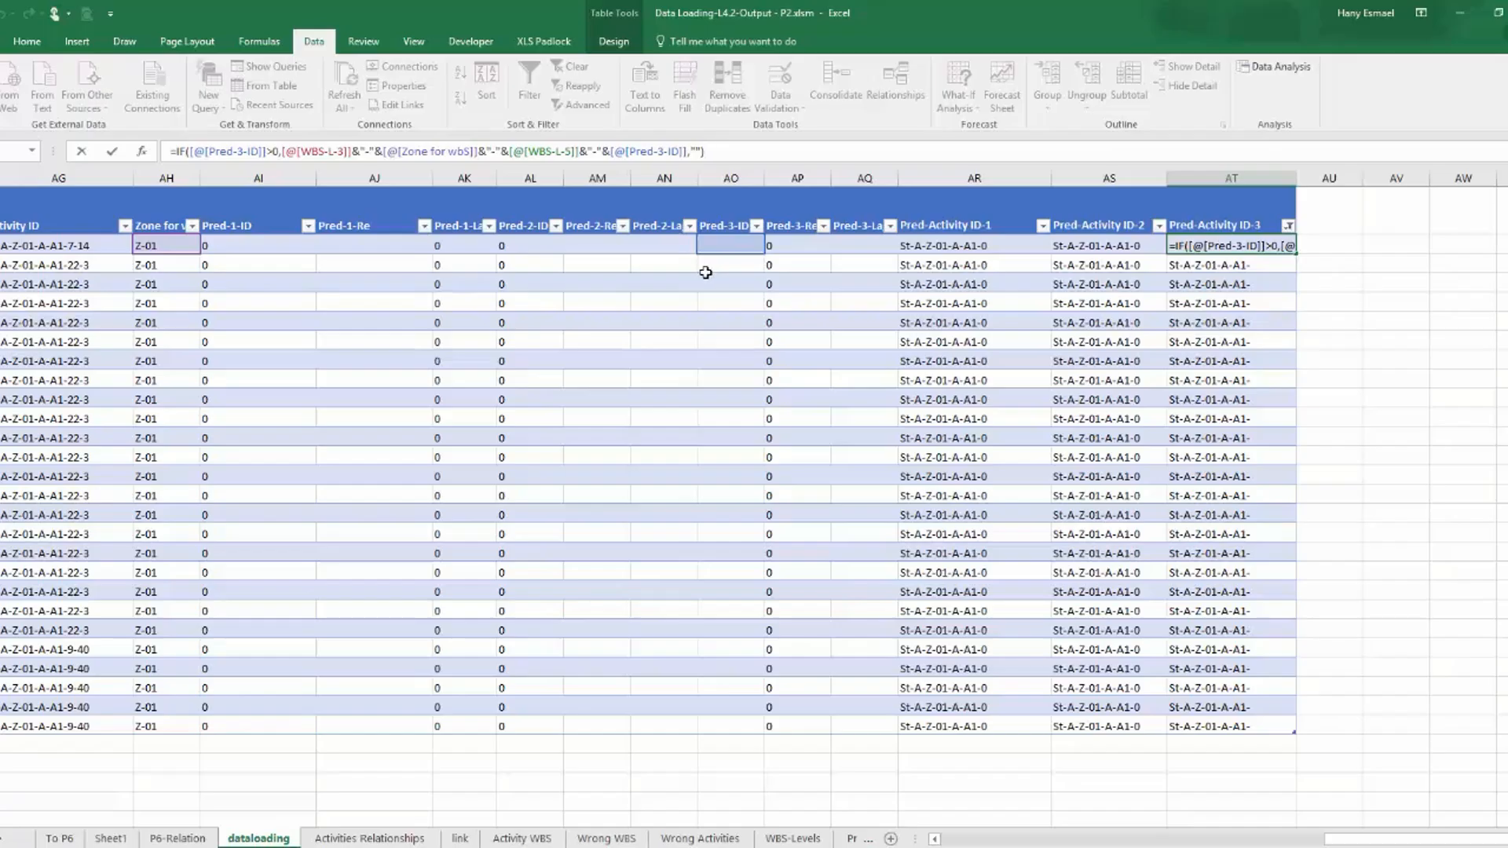
key(Return)
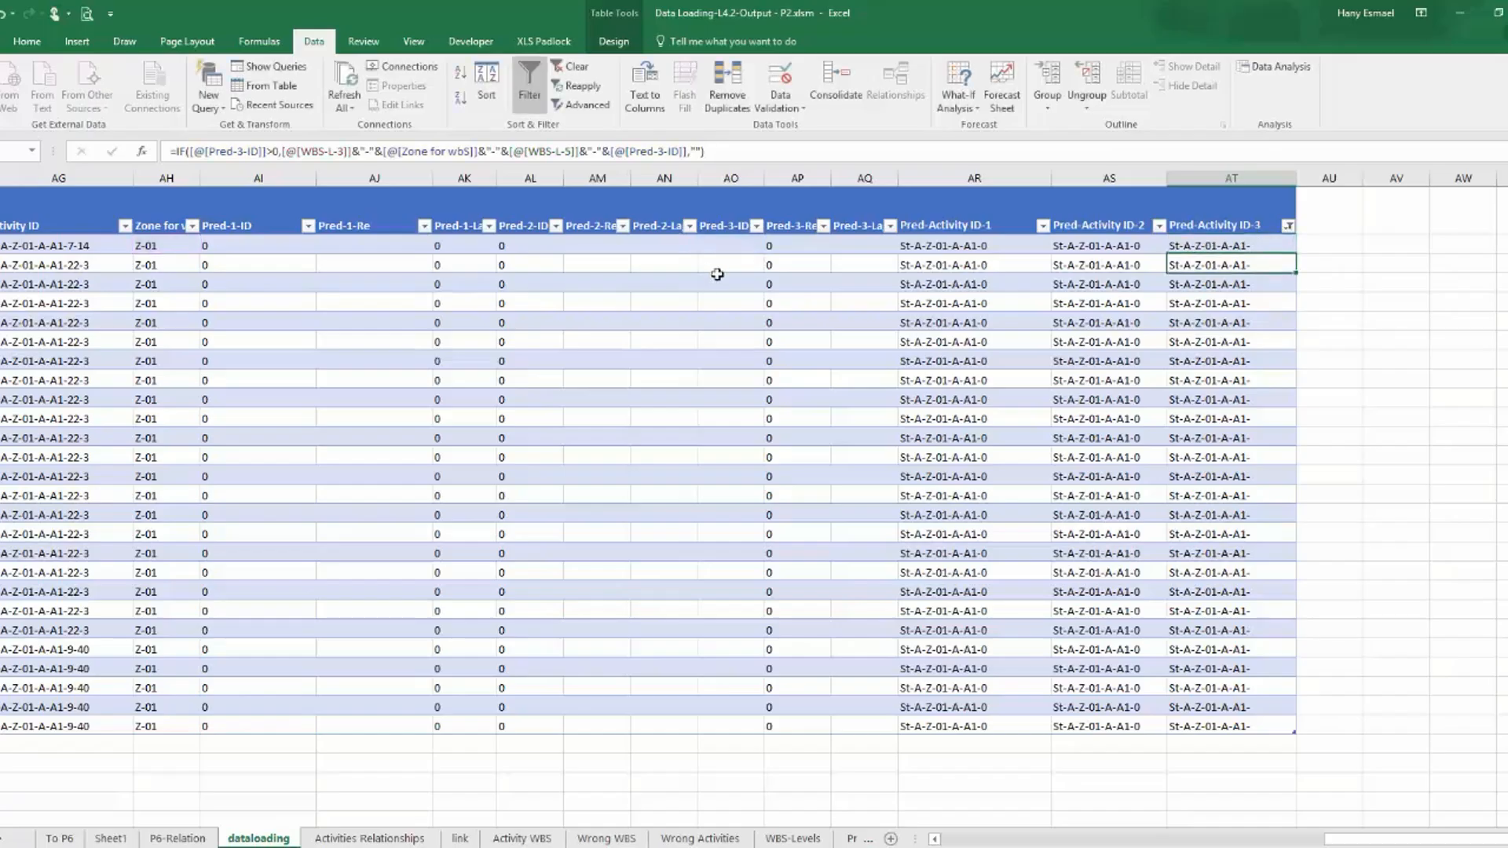
click(735, 245)
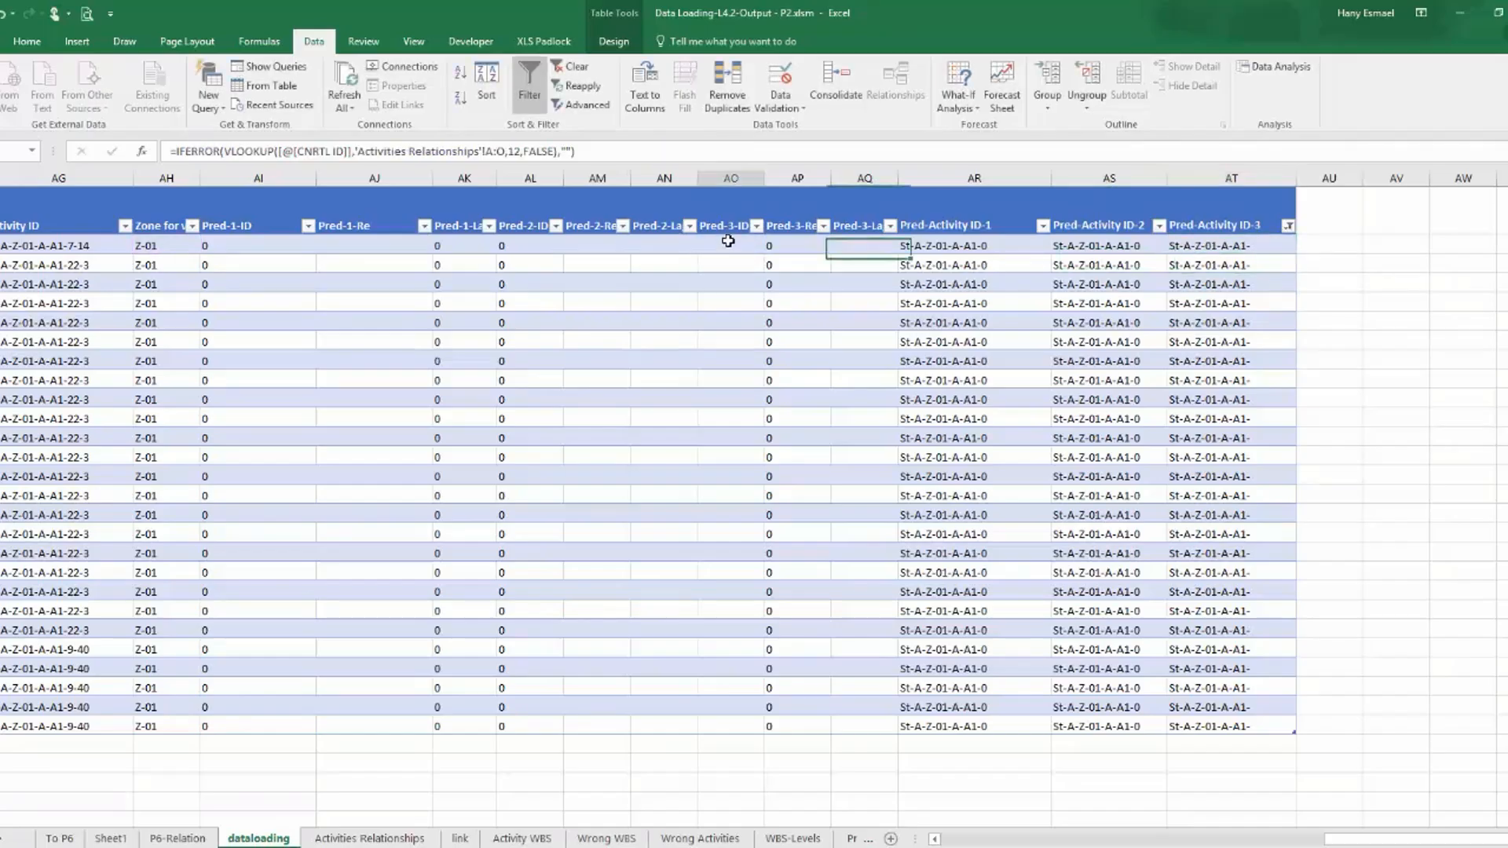
Show all rows again in the Pred-Activity ID-3 column filter of the dataloading table.
click(1290, 226)
click(1119, 387)
click(1119, 386)
click(1206, 552)
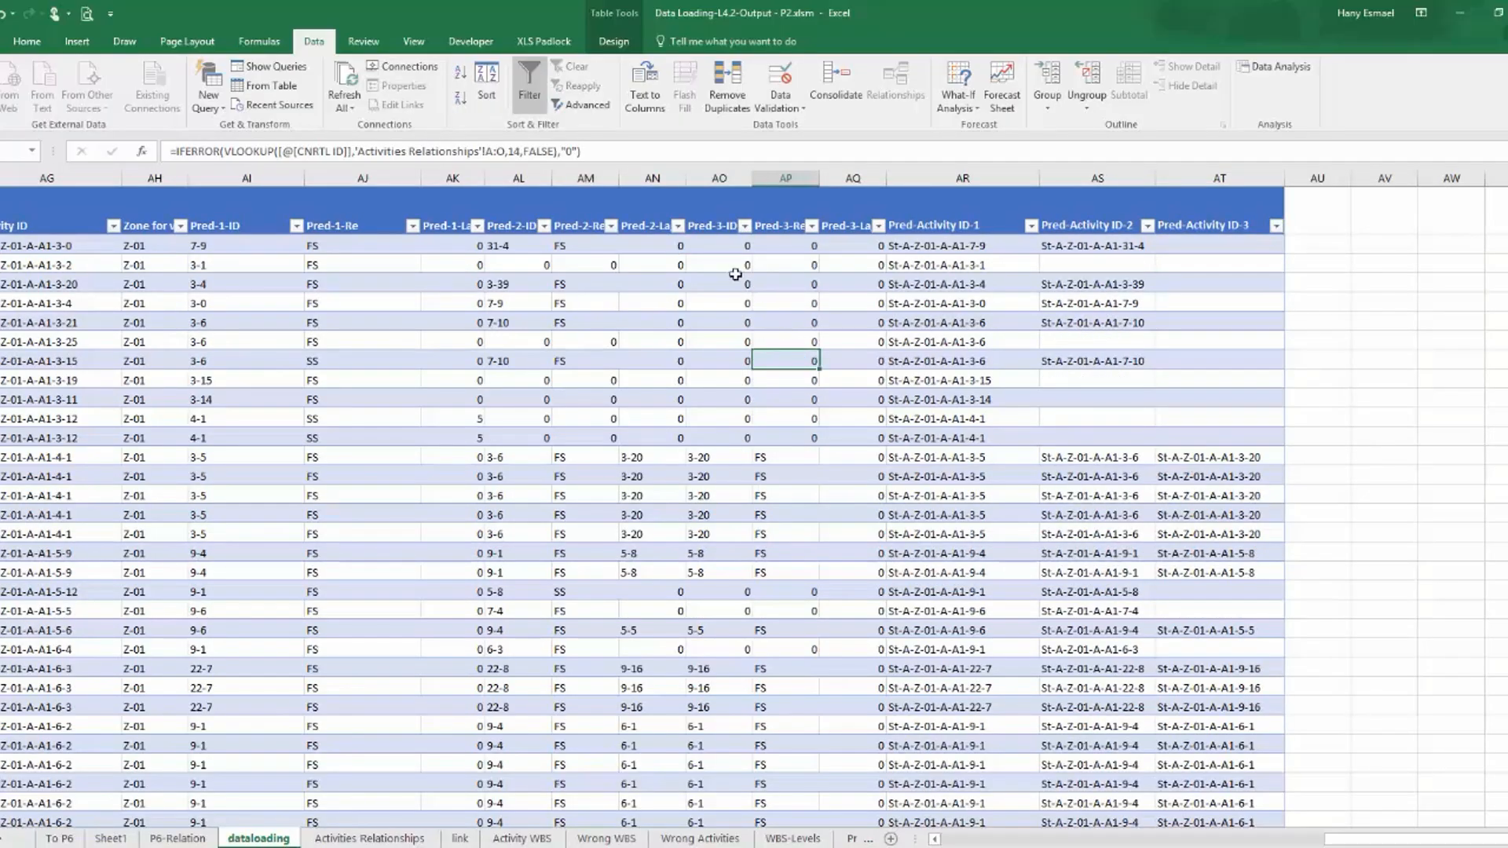
Set the IFERROR fallback in the Pred-3-ID column's VLOOKUP formula to "0".
click(562, 152)
key(Right)
text(0)
key(Return)
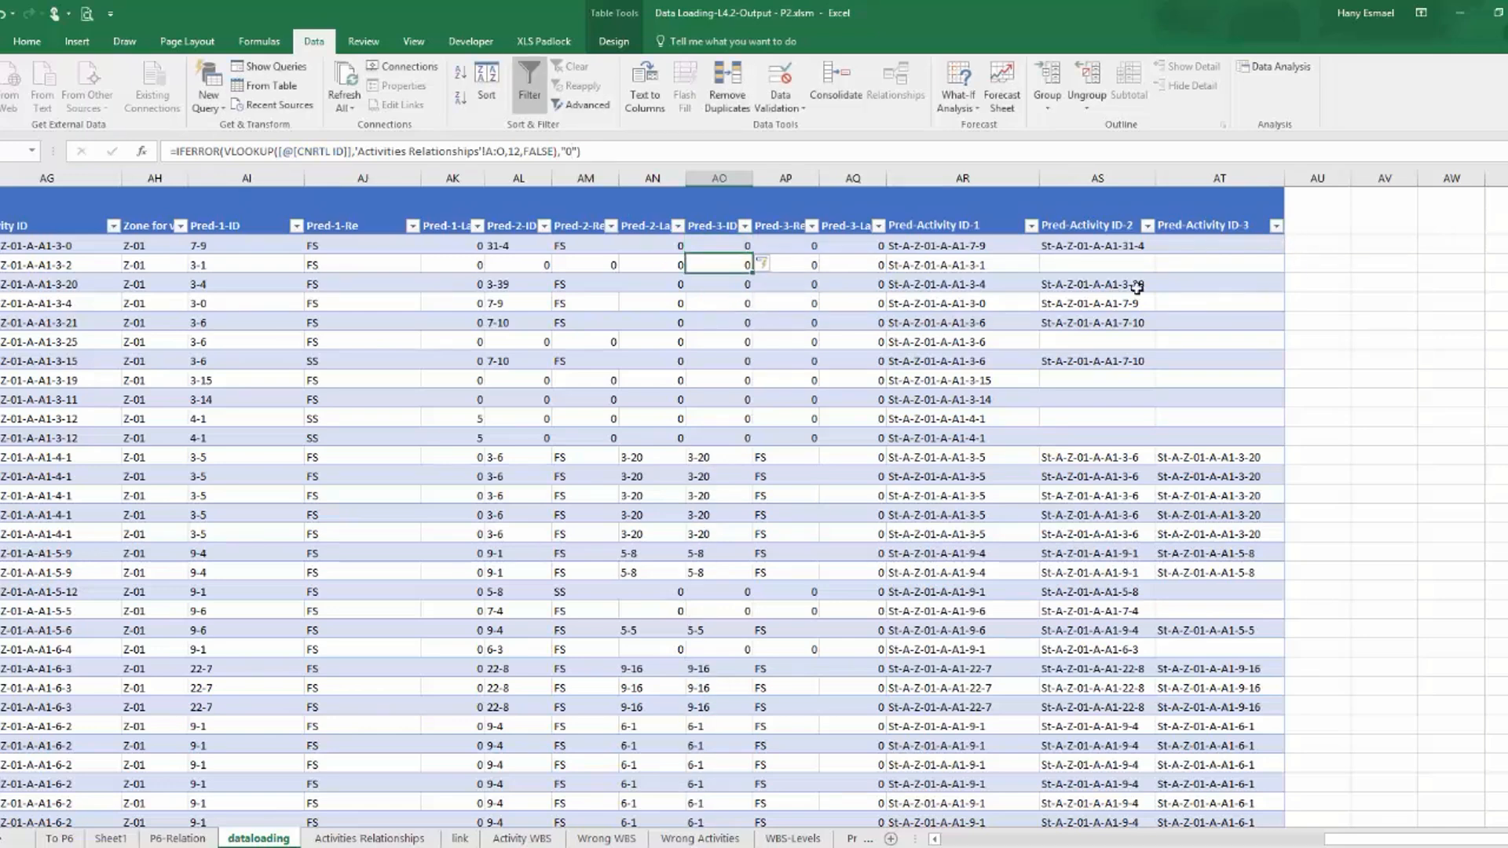
Refresh the PivotTables on the P6-Relation sheet and check the third one for incomplete predecessor IDs.
click(178, 838)
click(344, 78)
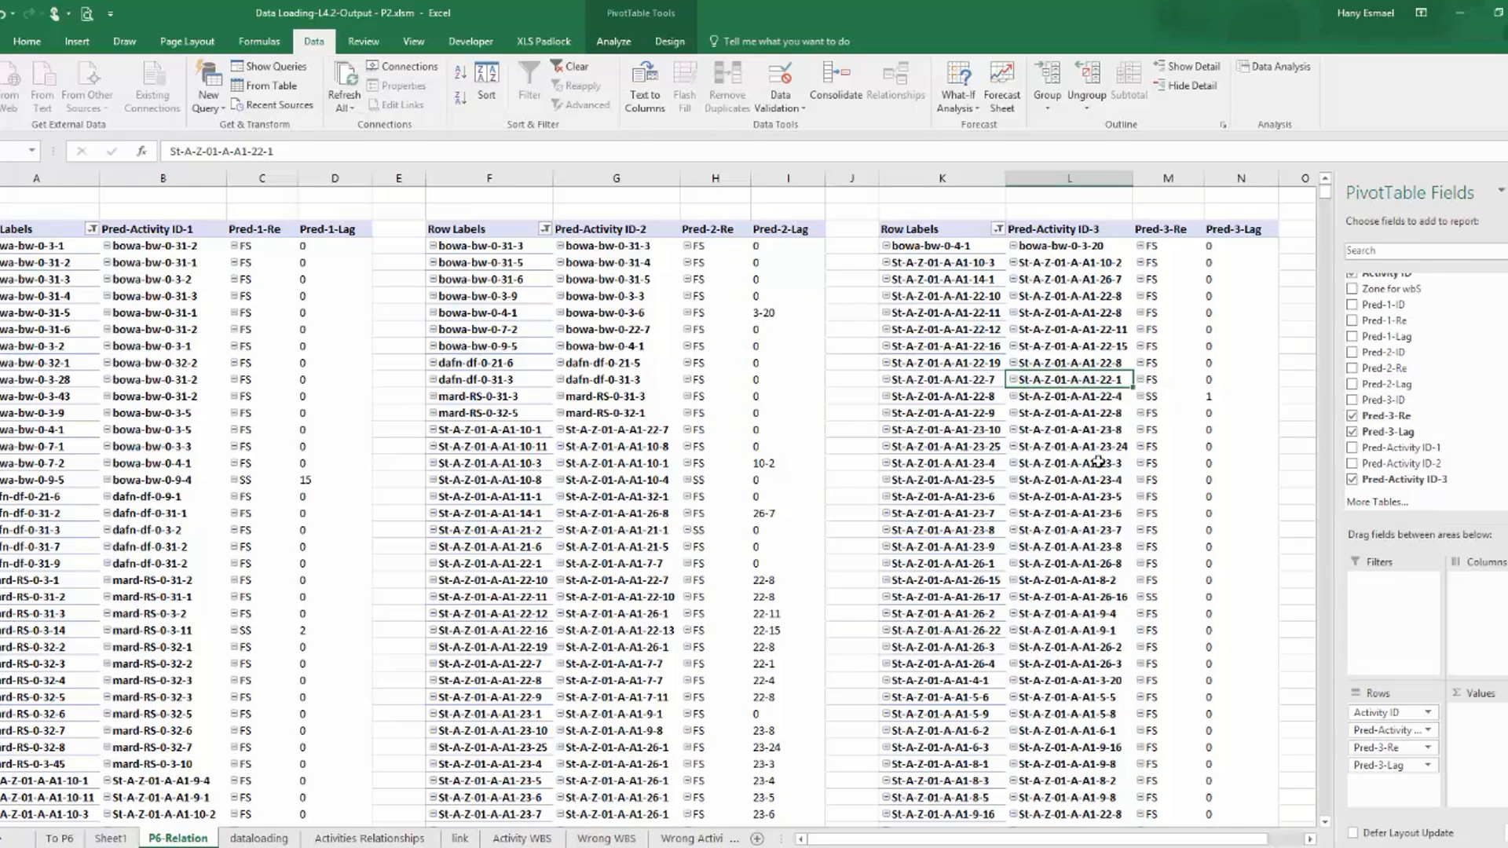
scroll(1100, 458, down, 15)
scroll(1082, 626, down, 20)
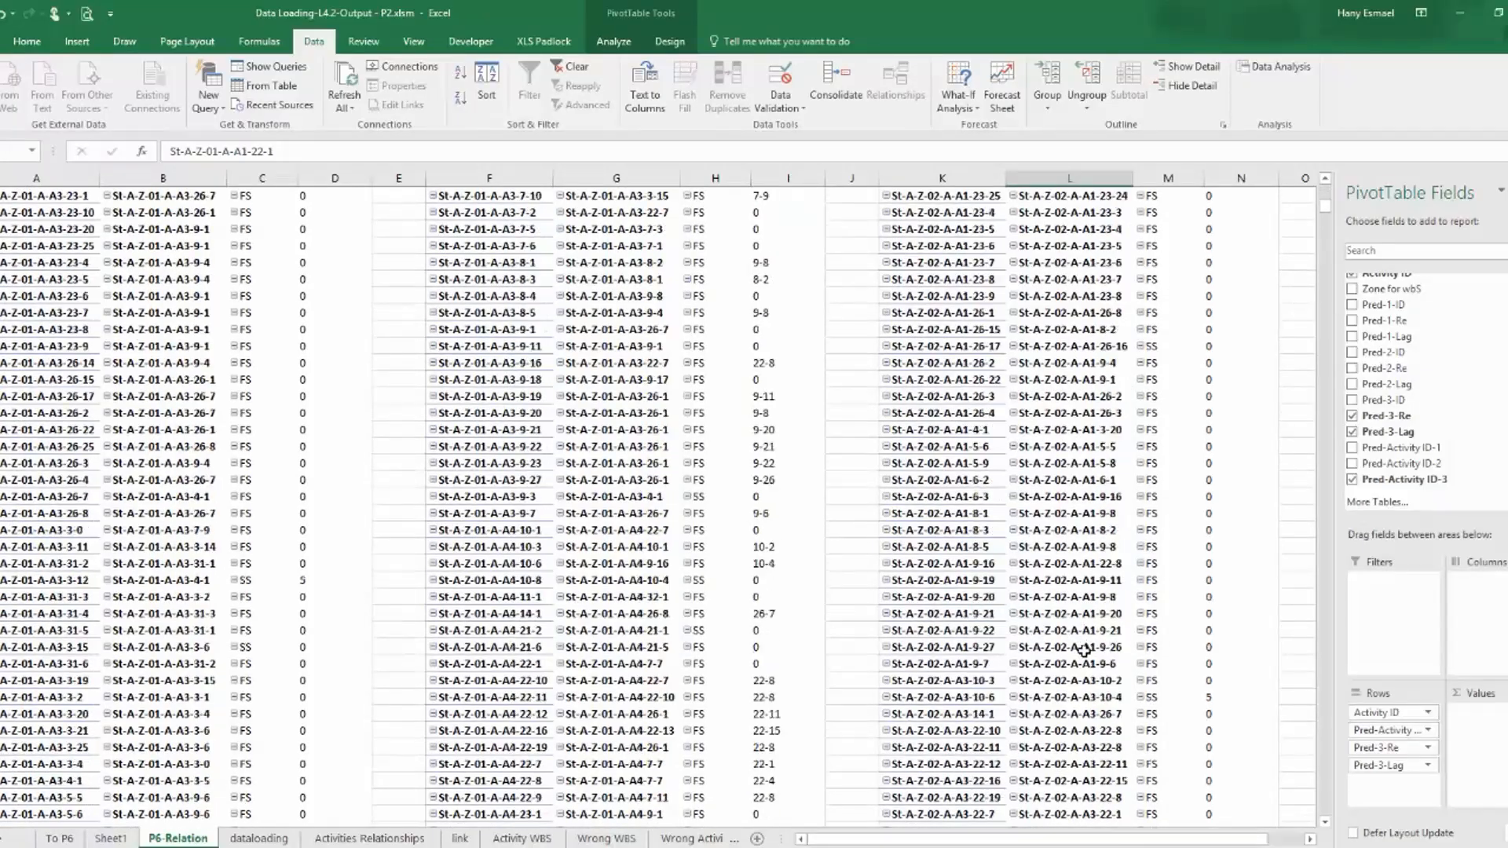
scroll(1083, 672, down, 20)
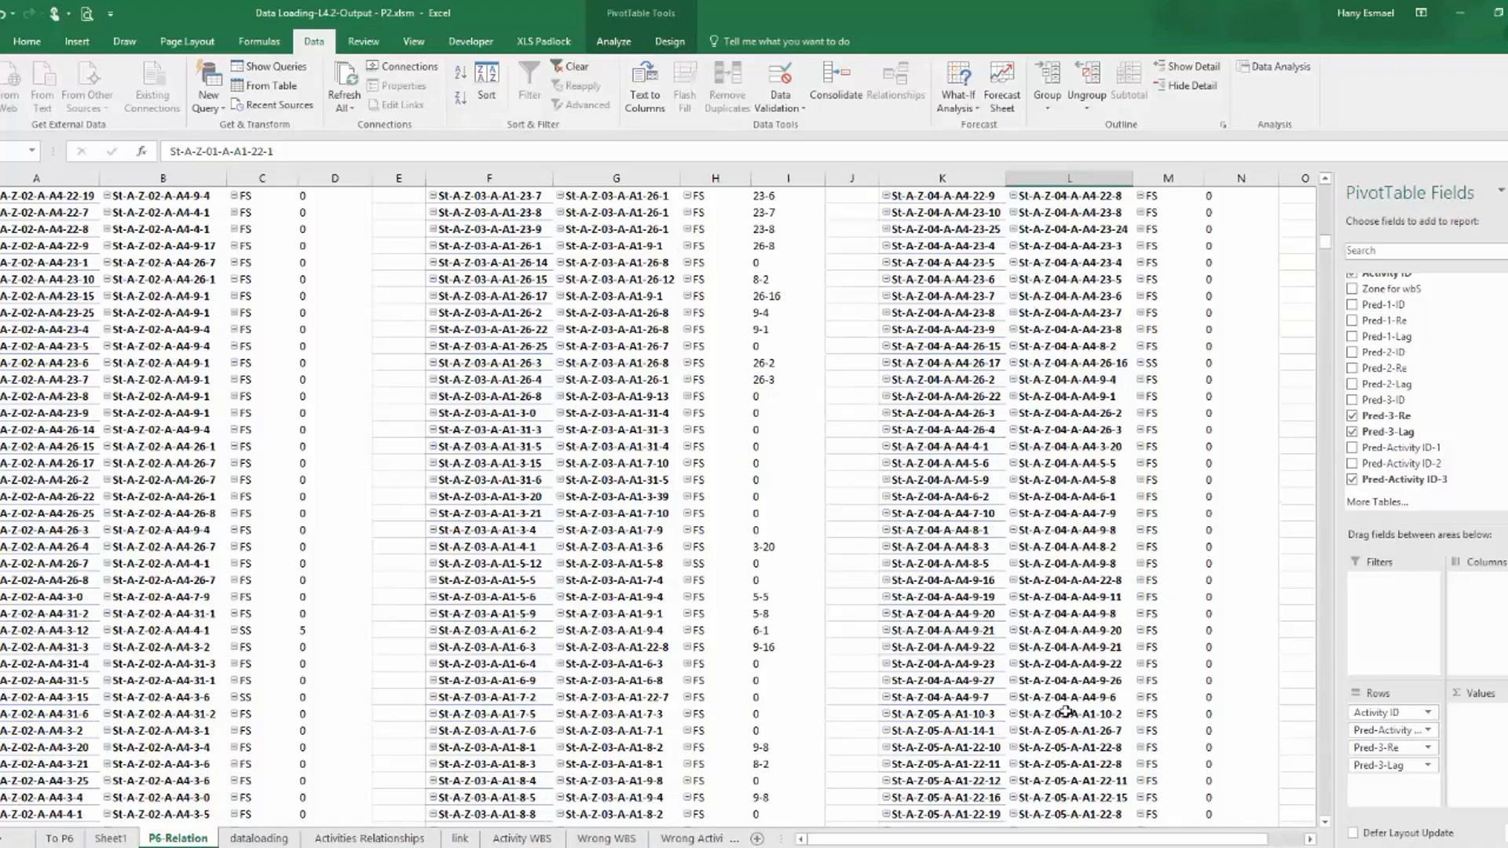
drag(1328, 242, 1339, 181)
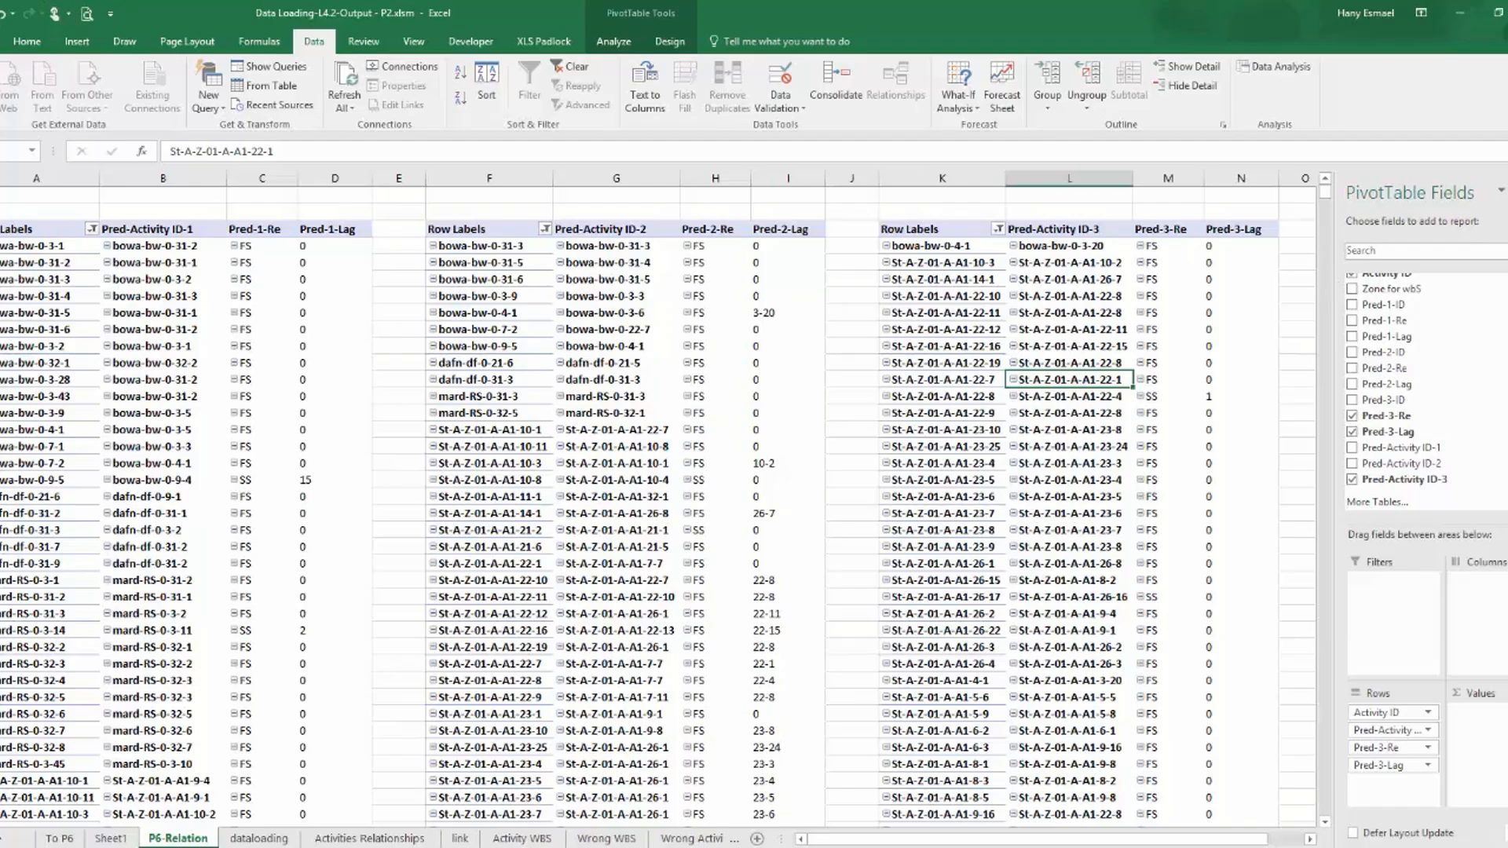
Switch to Primavera P6 and set up a Spreadsheet (XLS) export of Activity Relationships for project NEWPROJ-7.
click(314, 847)
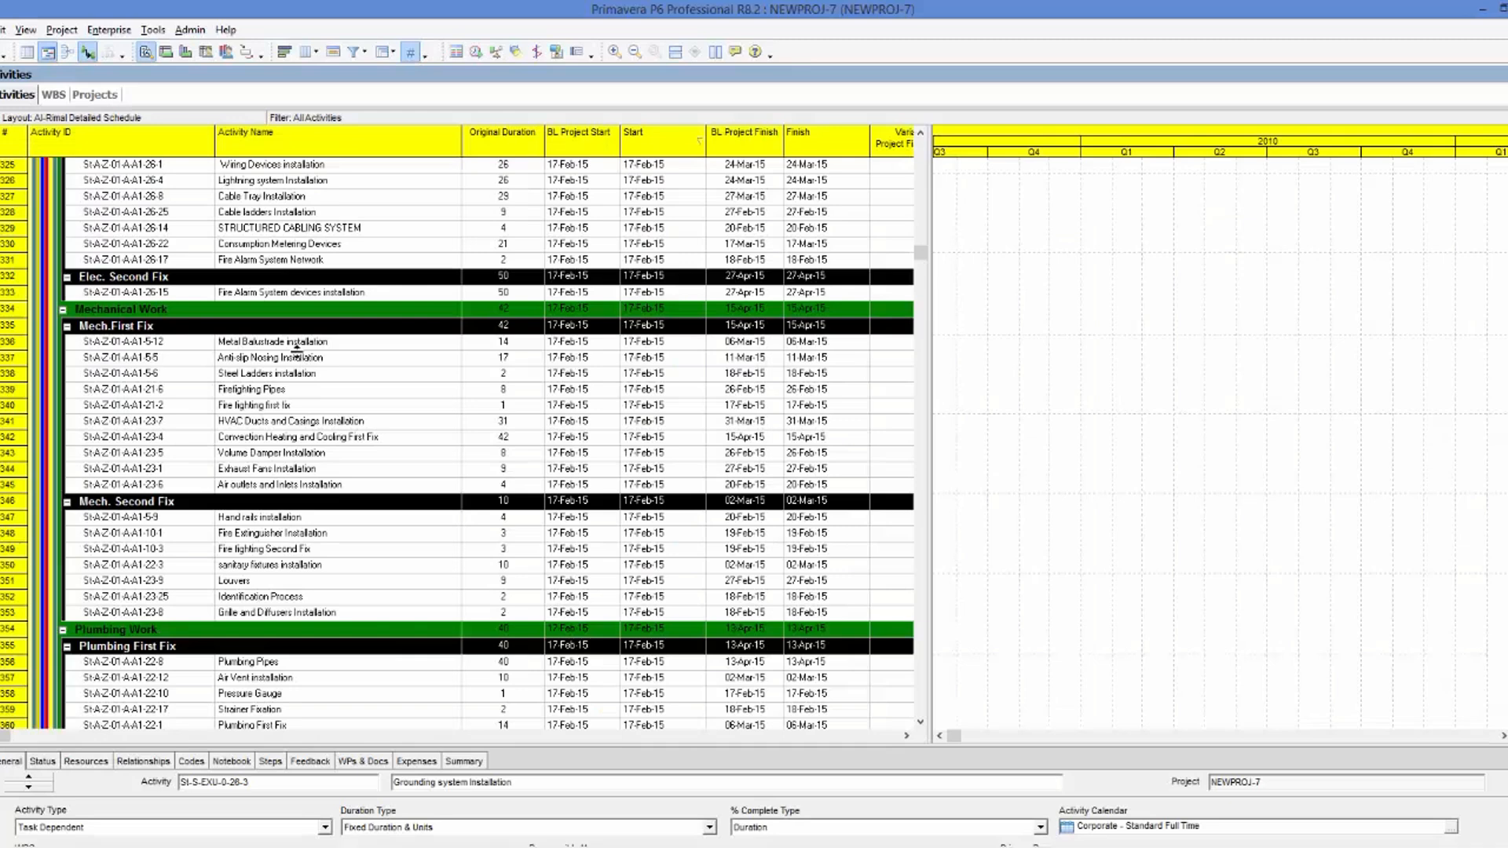
click(295, 348)
click(0, 30)
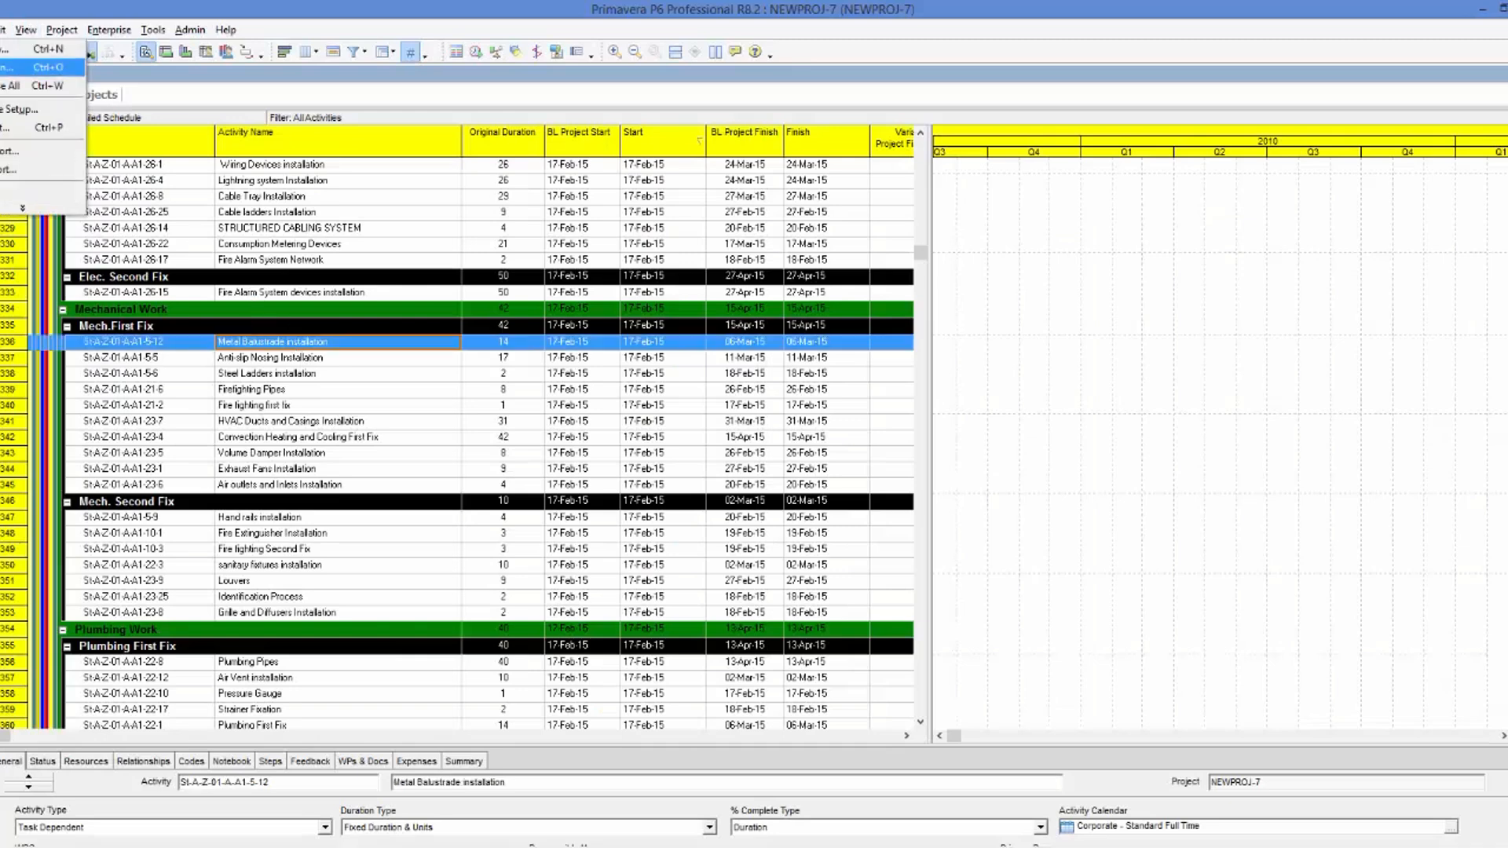
click(7, 170)
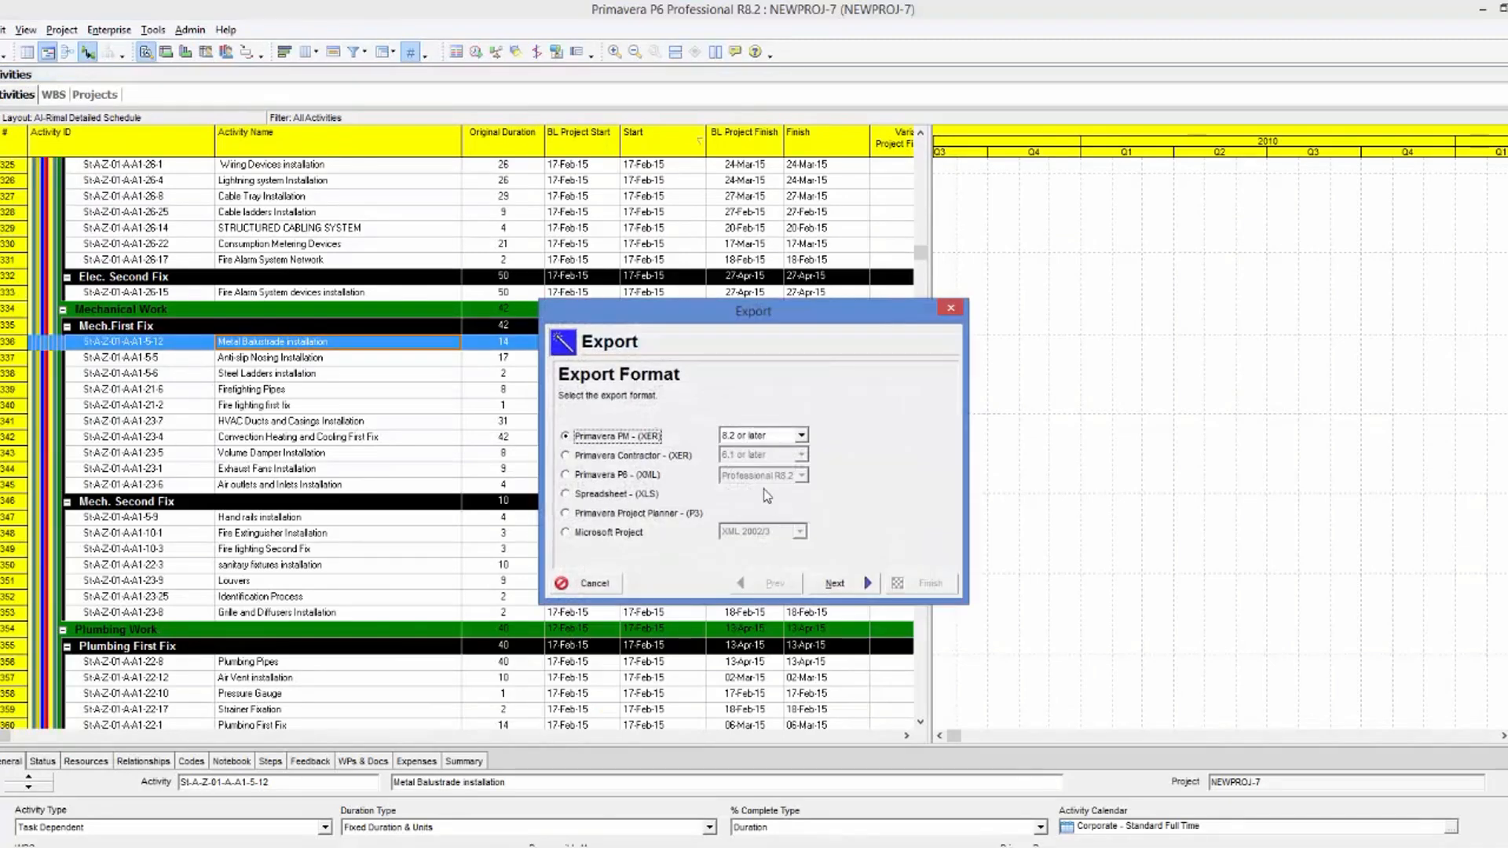
click(611, 494)
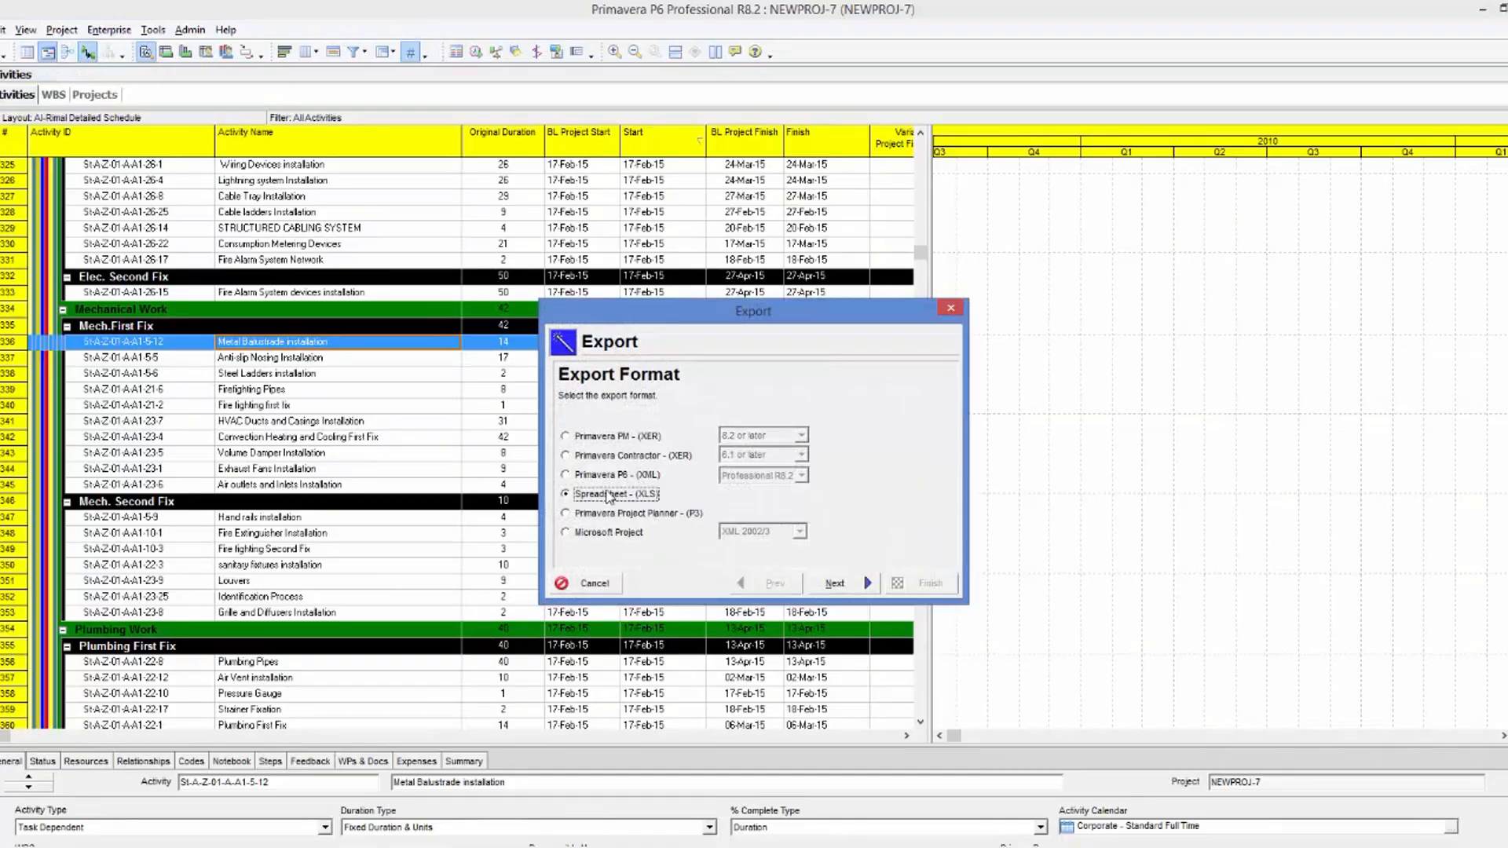
click(835, 583)
click(605, 460)
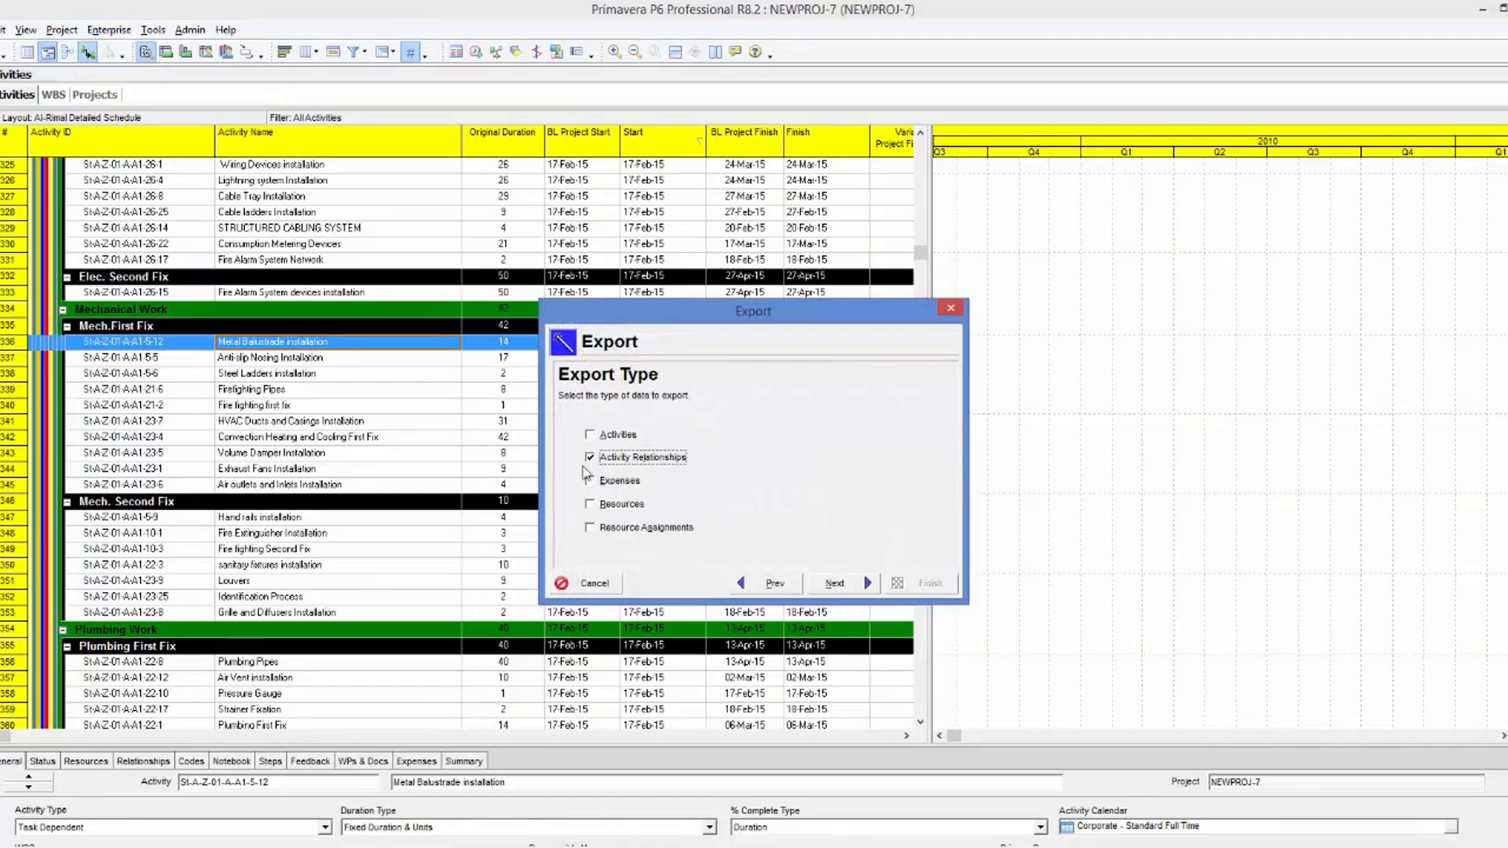
click(835, 583)
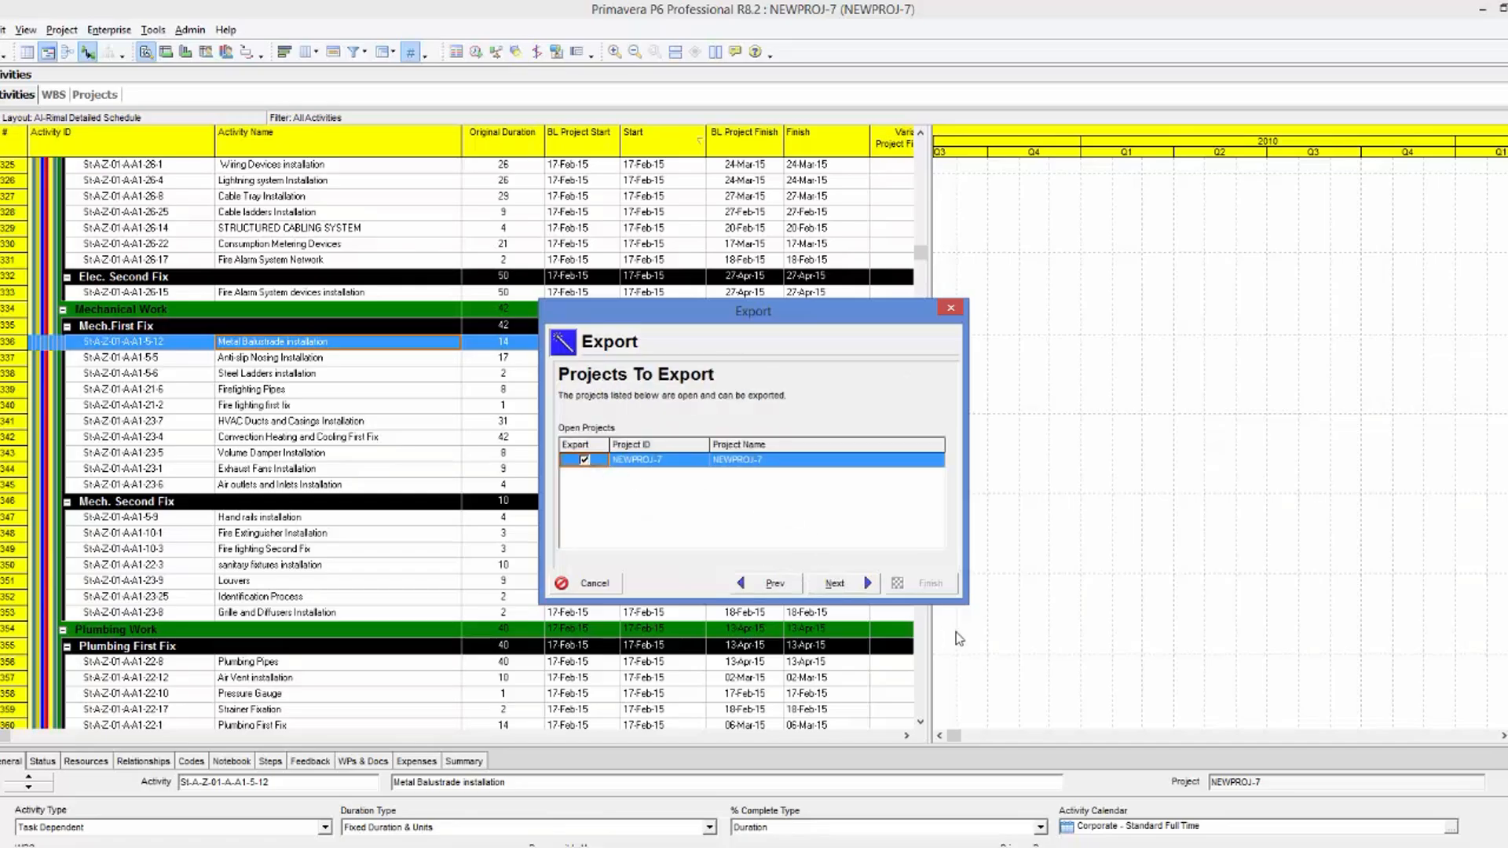
click(845, 587)
Choose the relationships template for the export and review its selected columns.
click(621, 431)
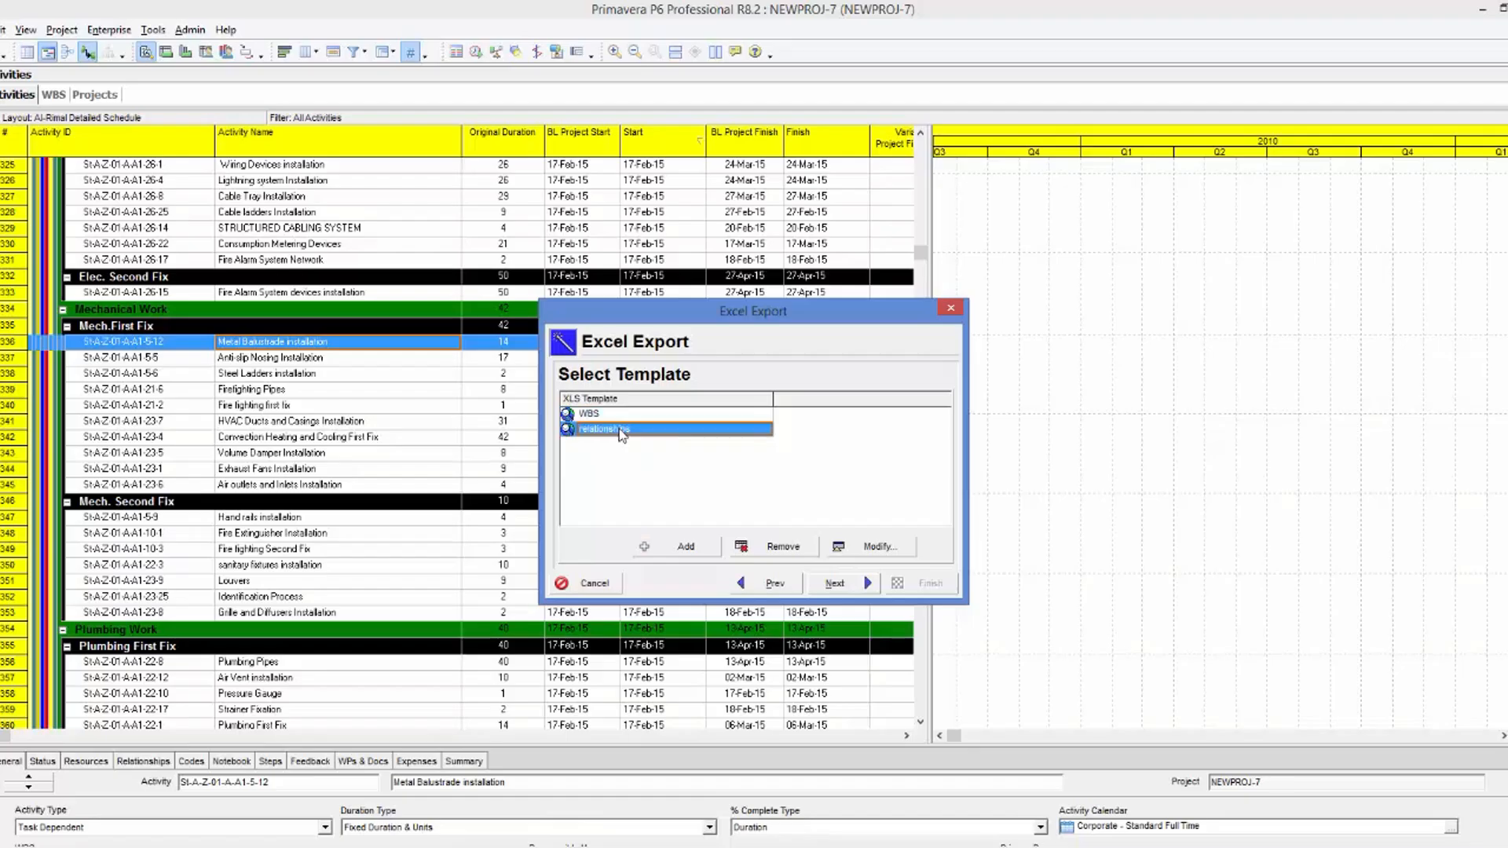
click(876, 546)
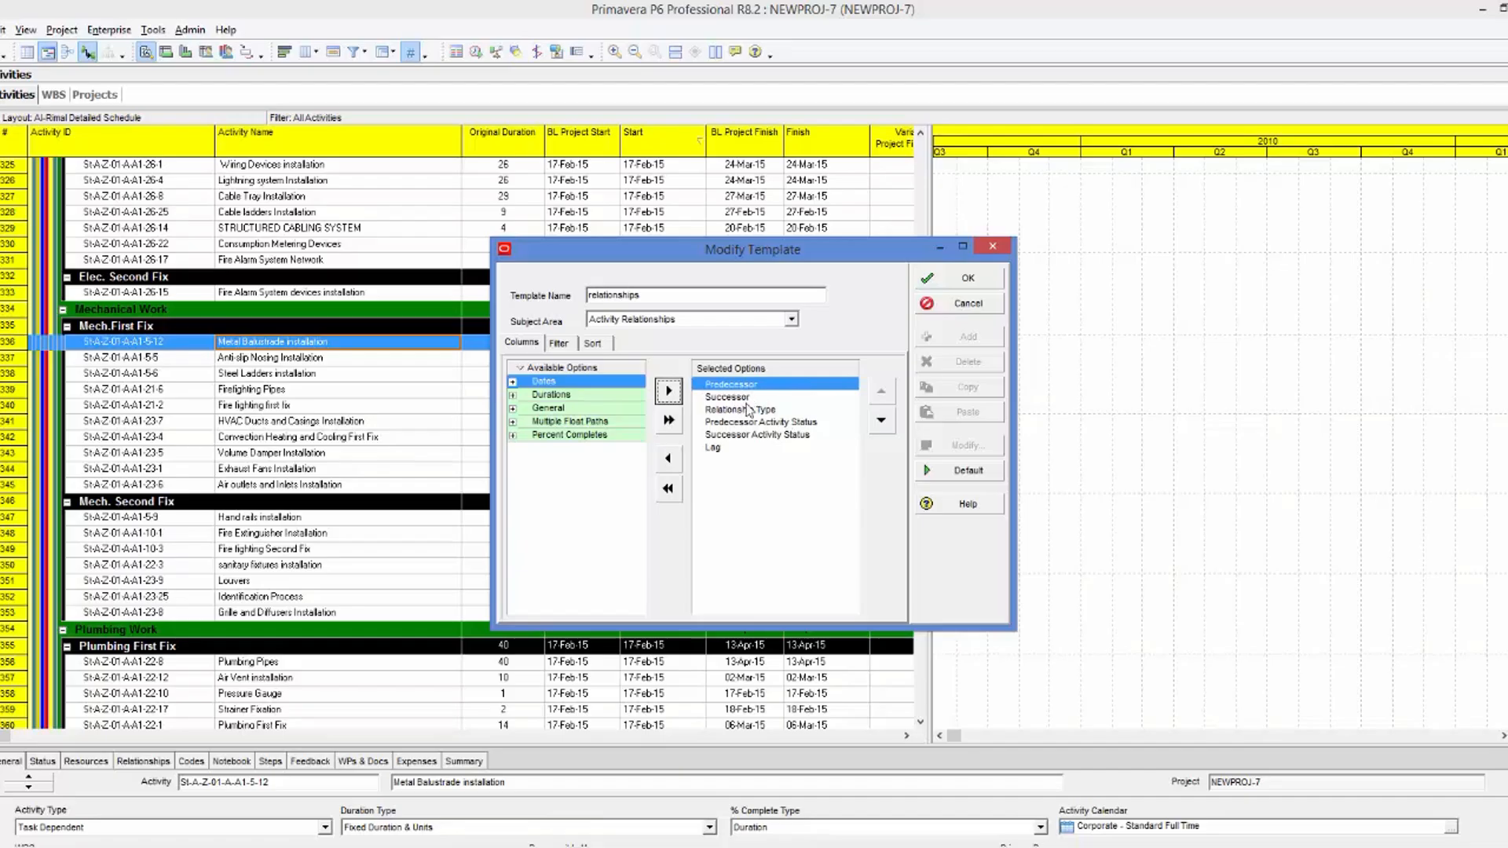
click(960, 278)
click(836, 585)
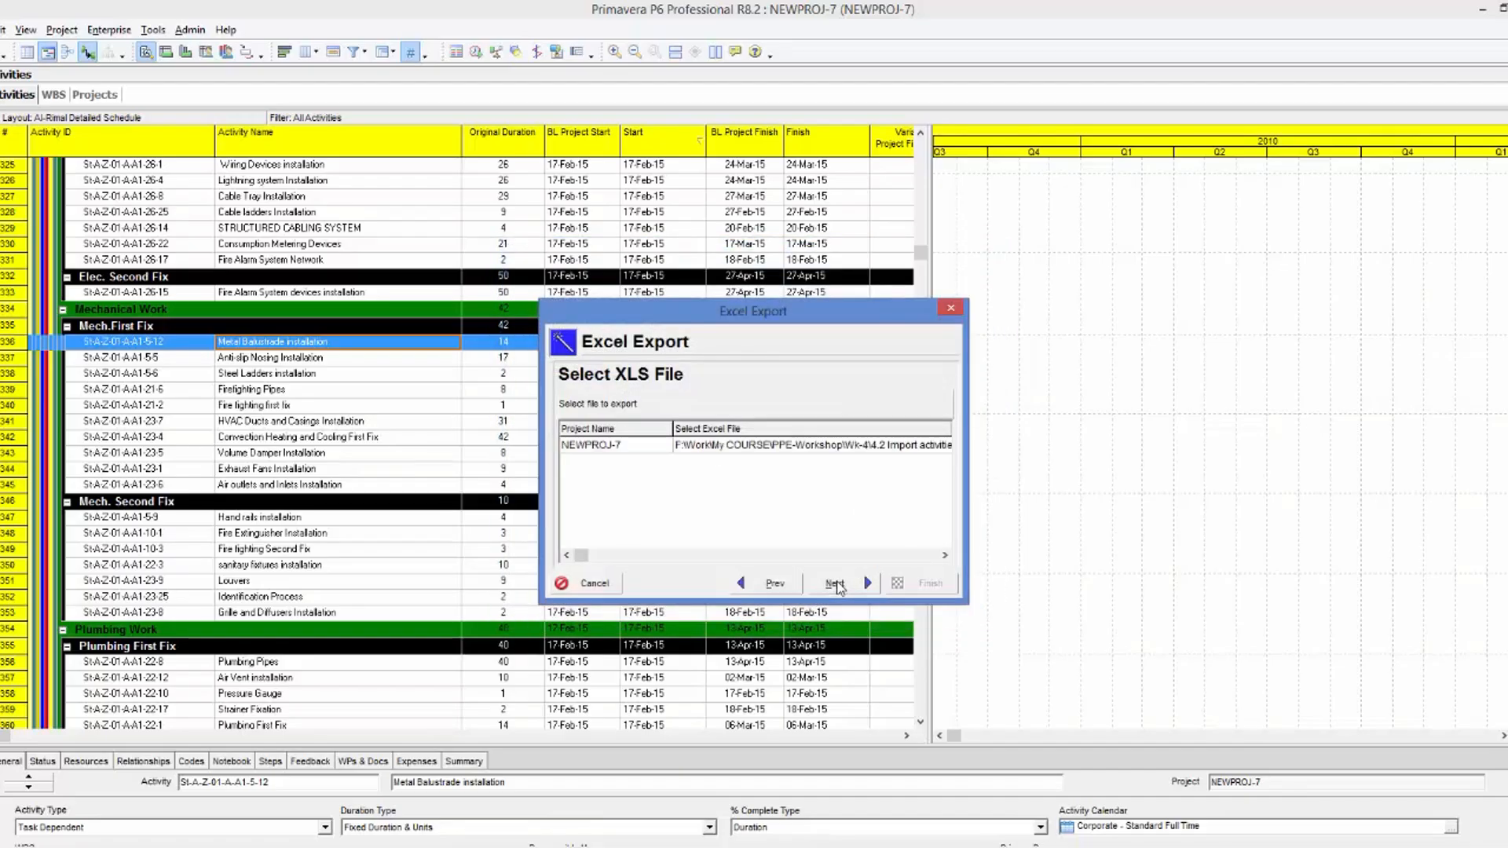
Export the relationships to NEWPROJ-7-Activity Relationships.xls in the Output Documents folder.
click(945, 556)
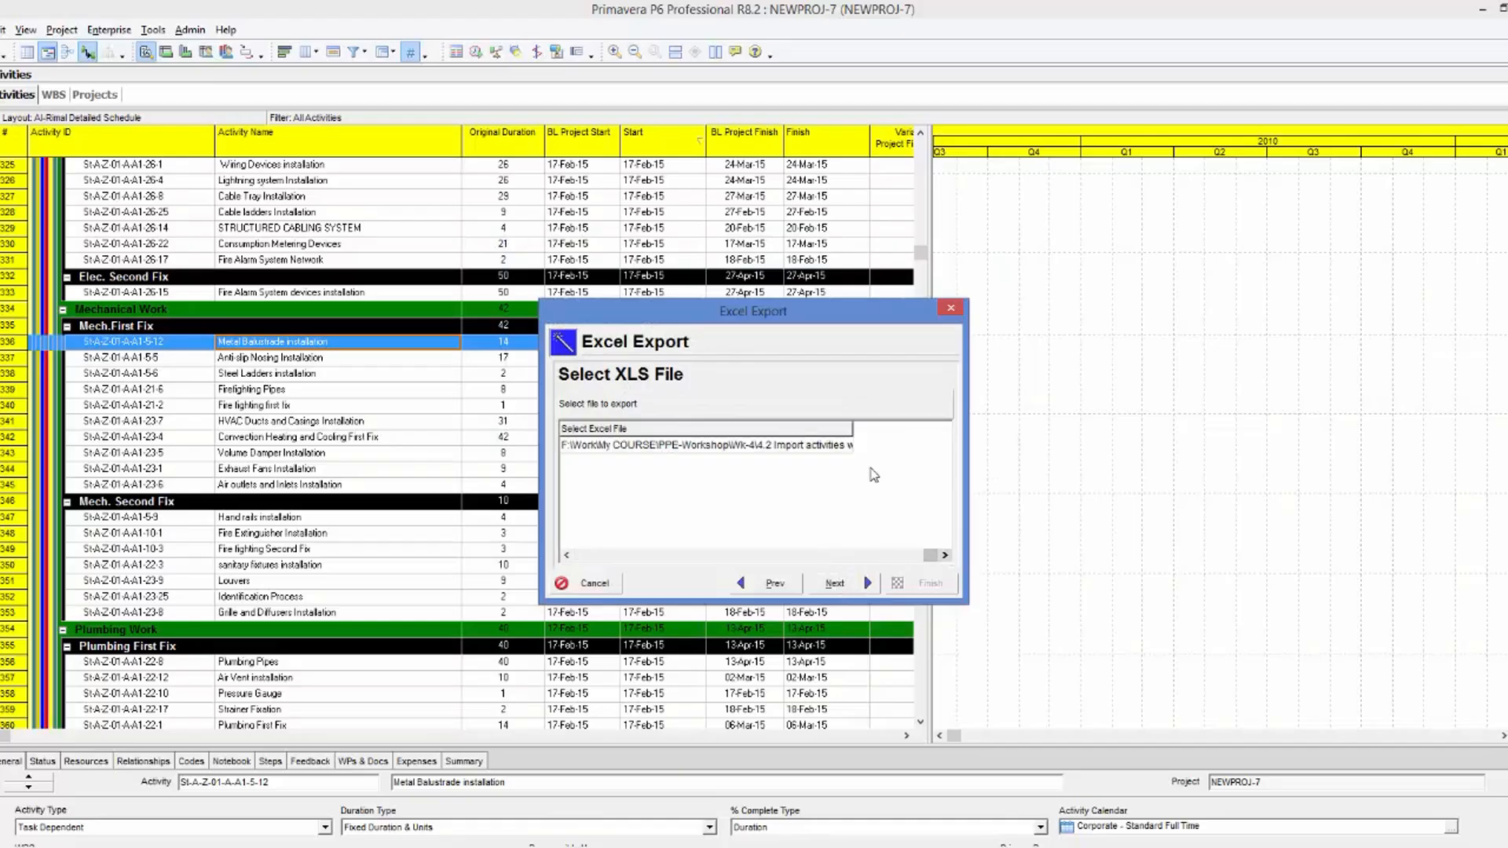
click(793, 445)
click(845, 446)
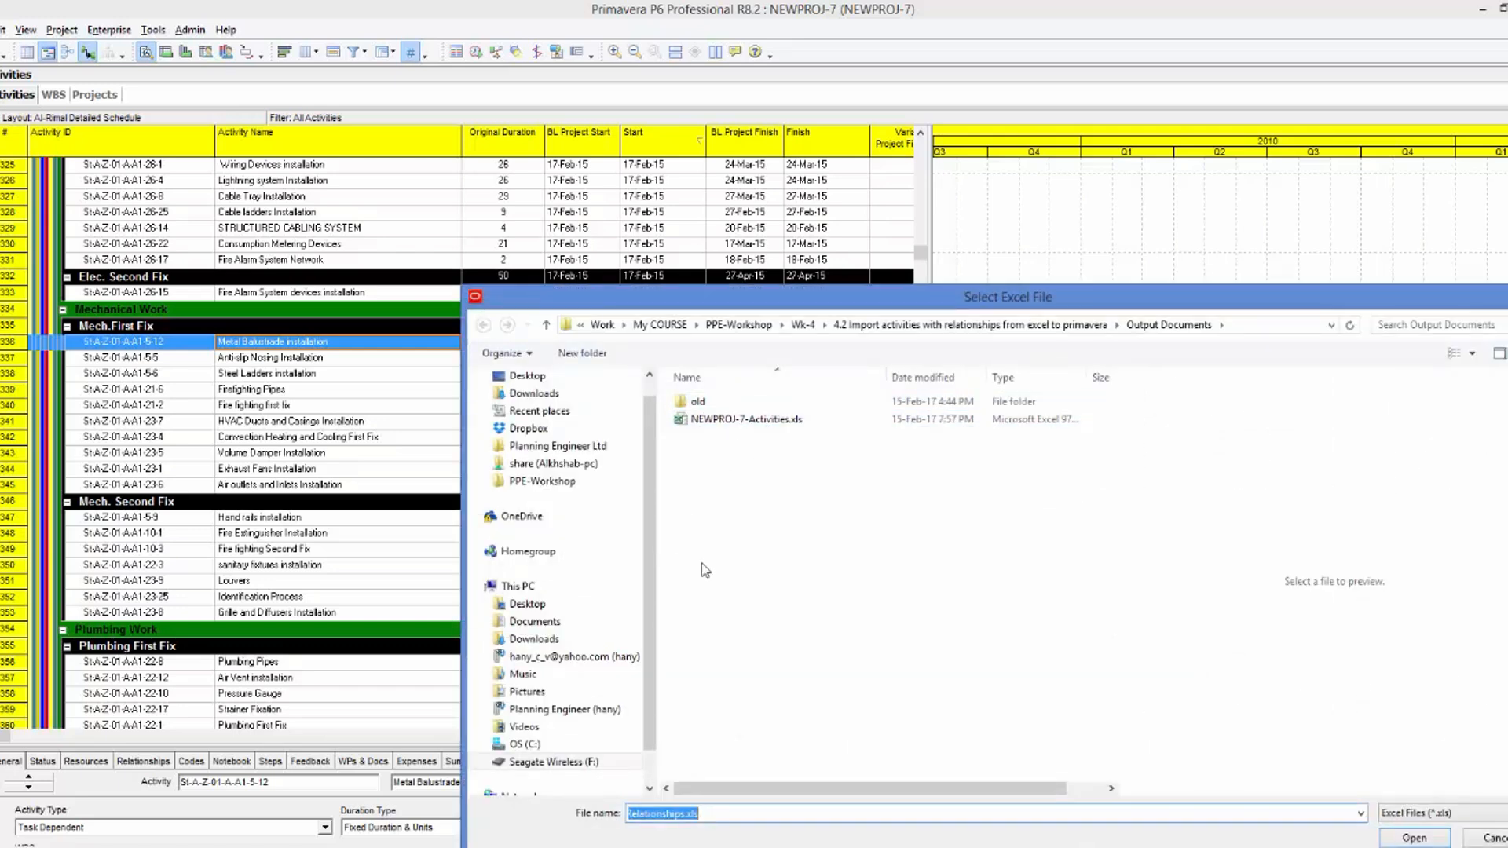
click(1398, 841)
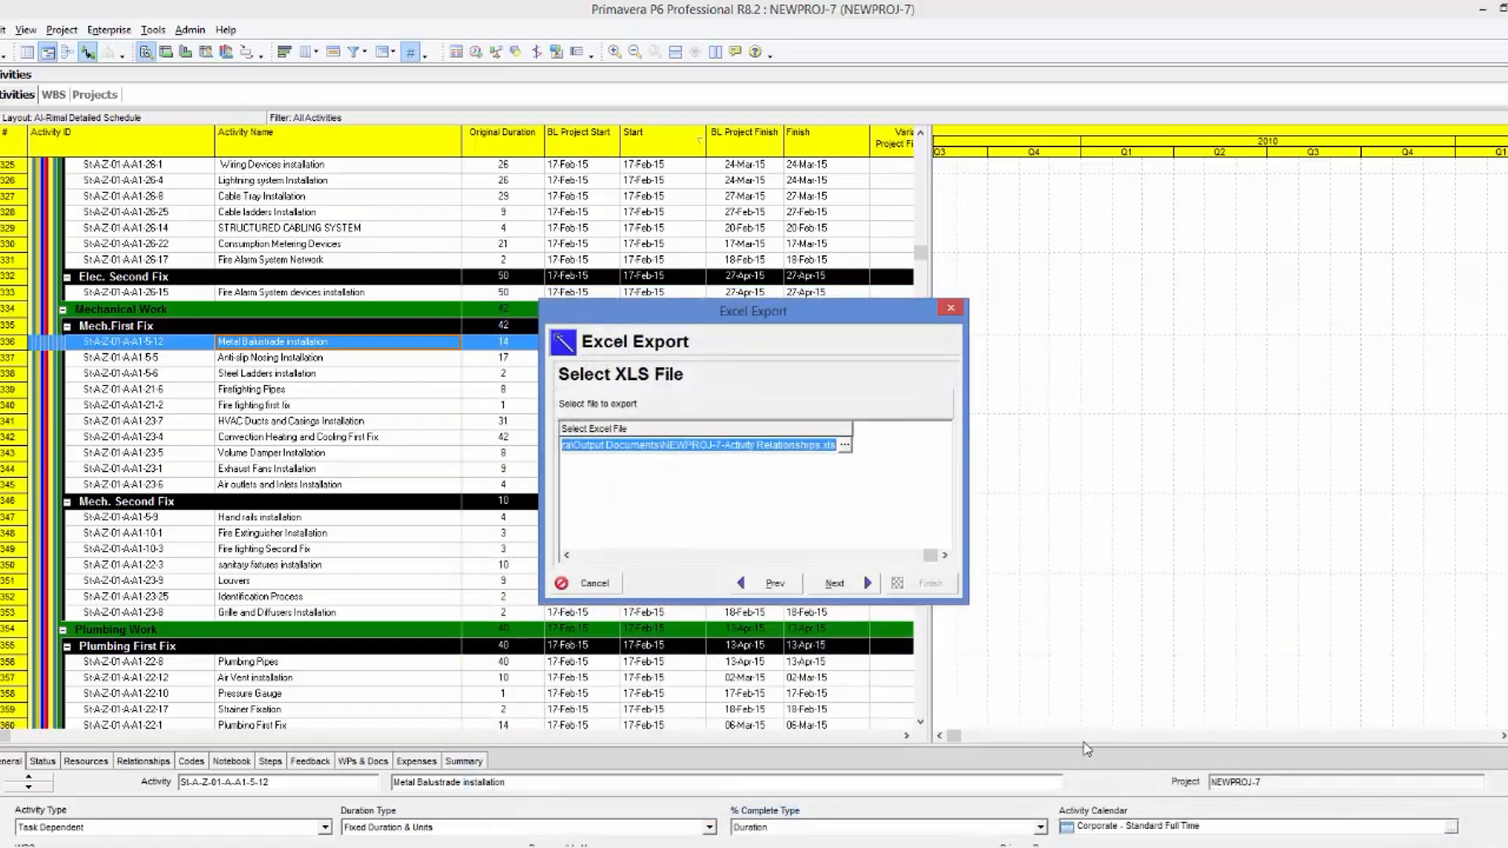
click(835, 583)
click(927, 588)
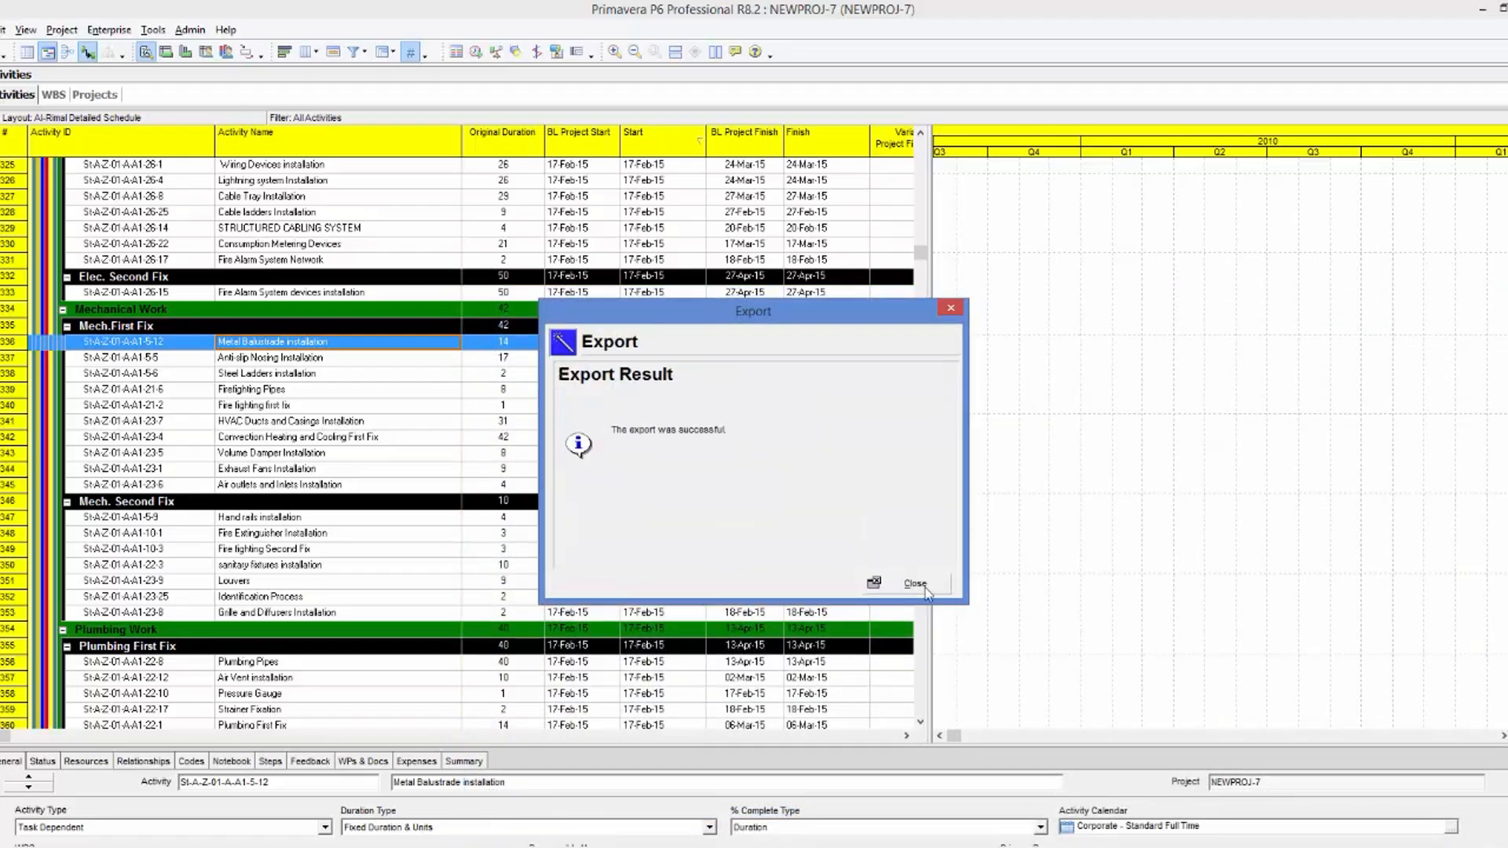
click(915, 585)
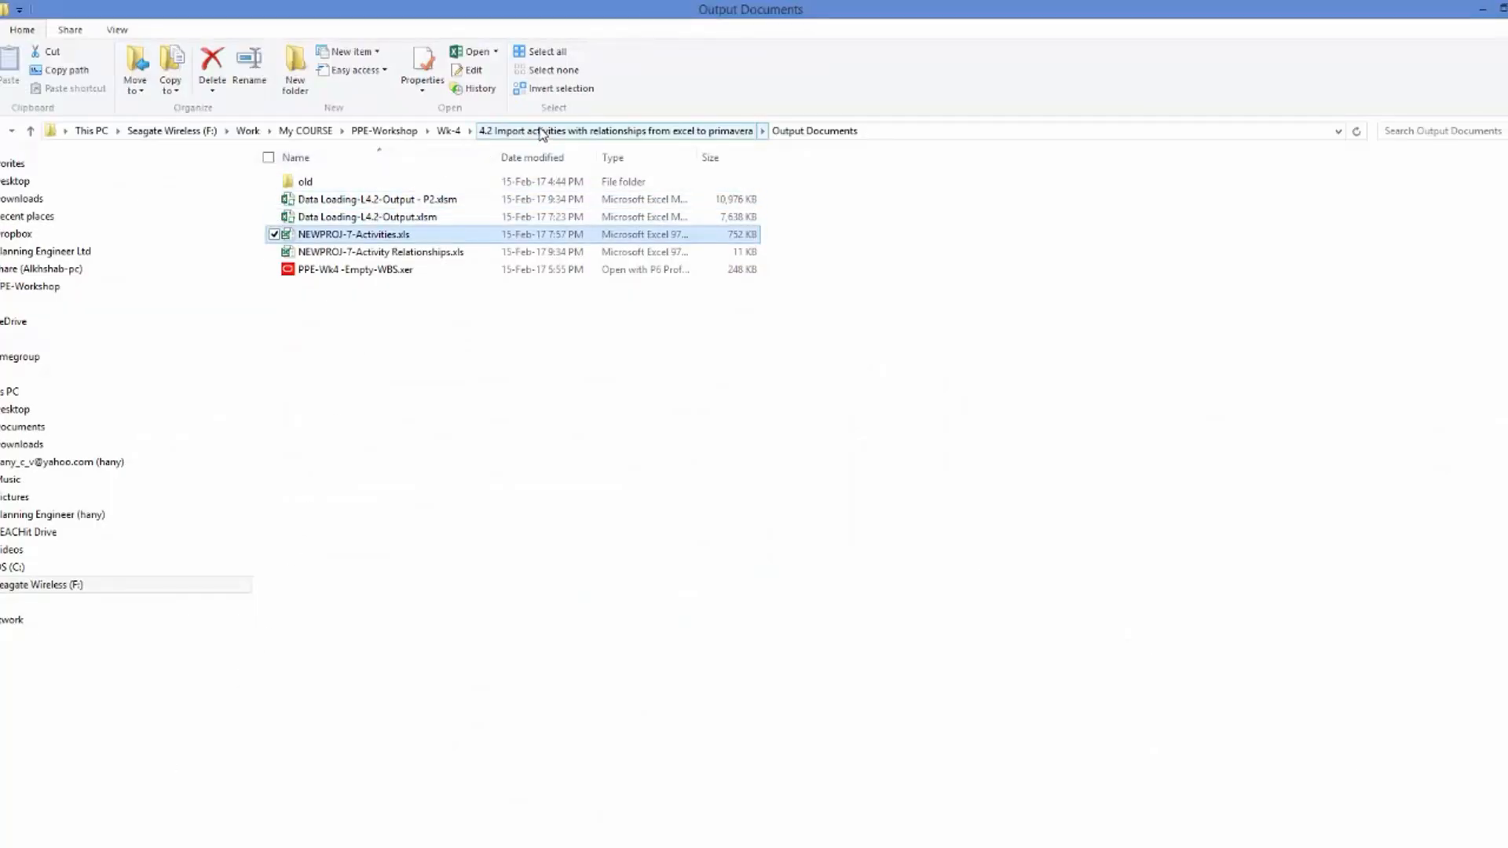
Open NEWPROJ-7-Activity Relationships.xls from the Output Documents folder in Excel and compare its TASKPRED columns with the P6-Relation PivotTables.
click(440, 254)
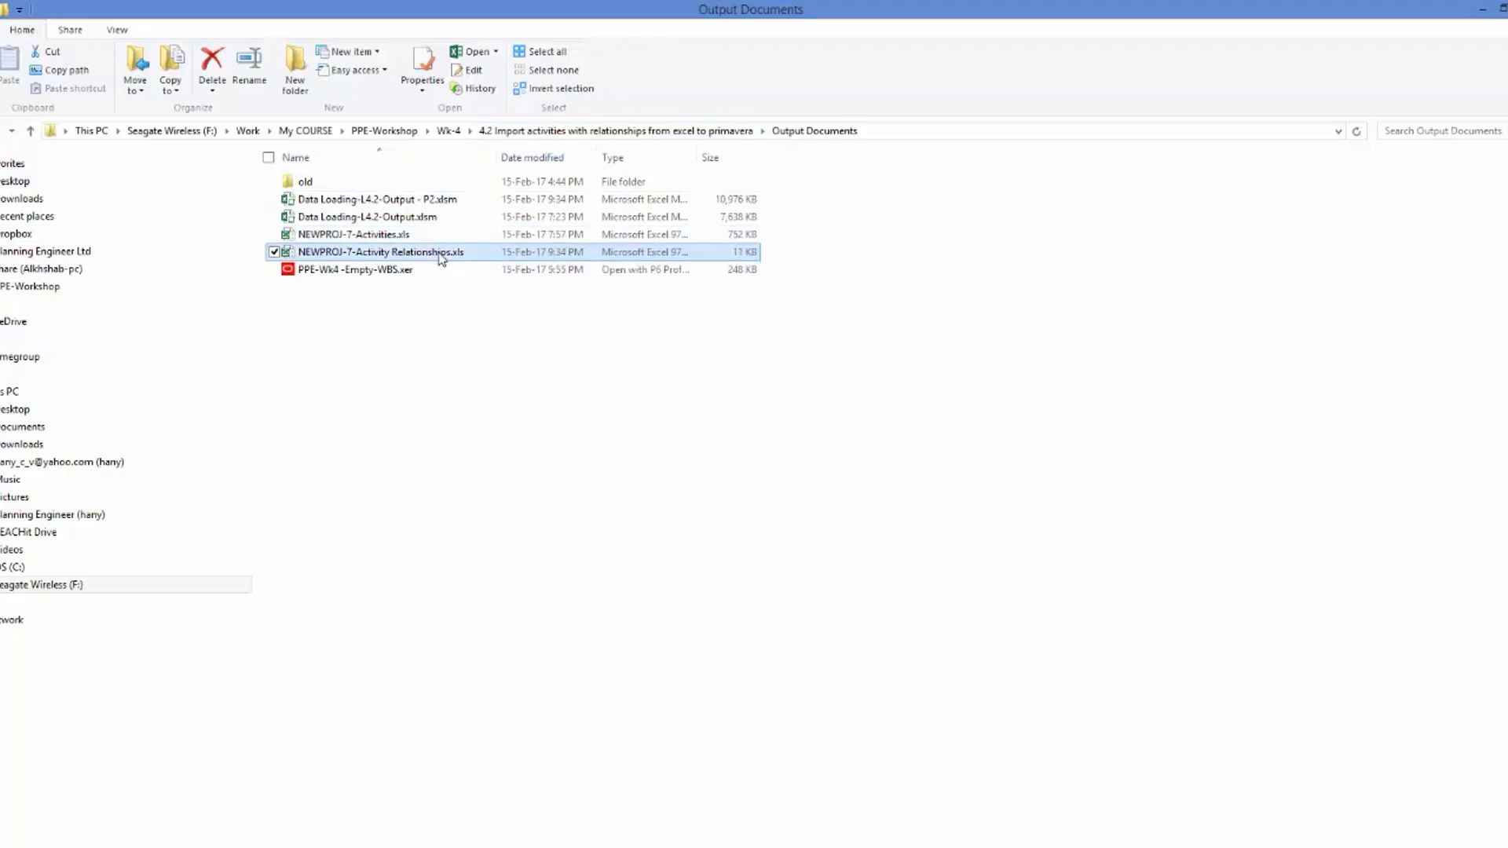
drag(12, 177, 461, 192)
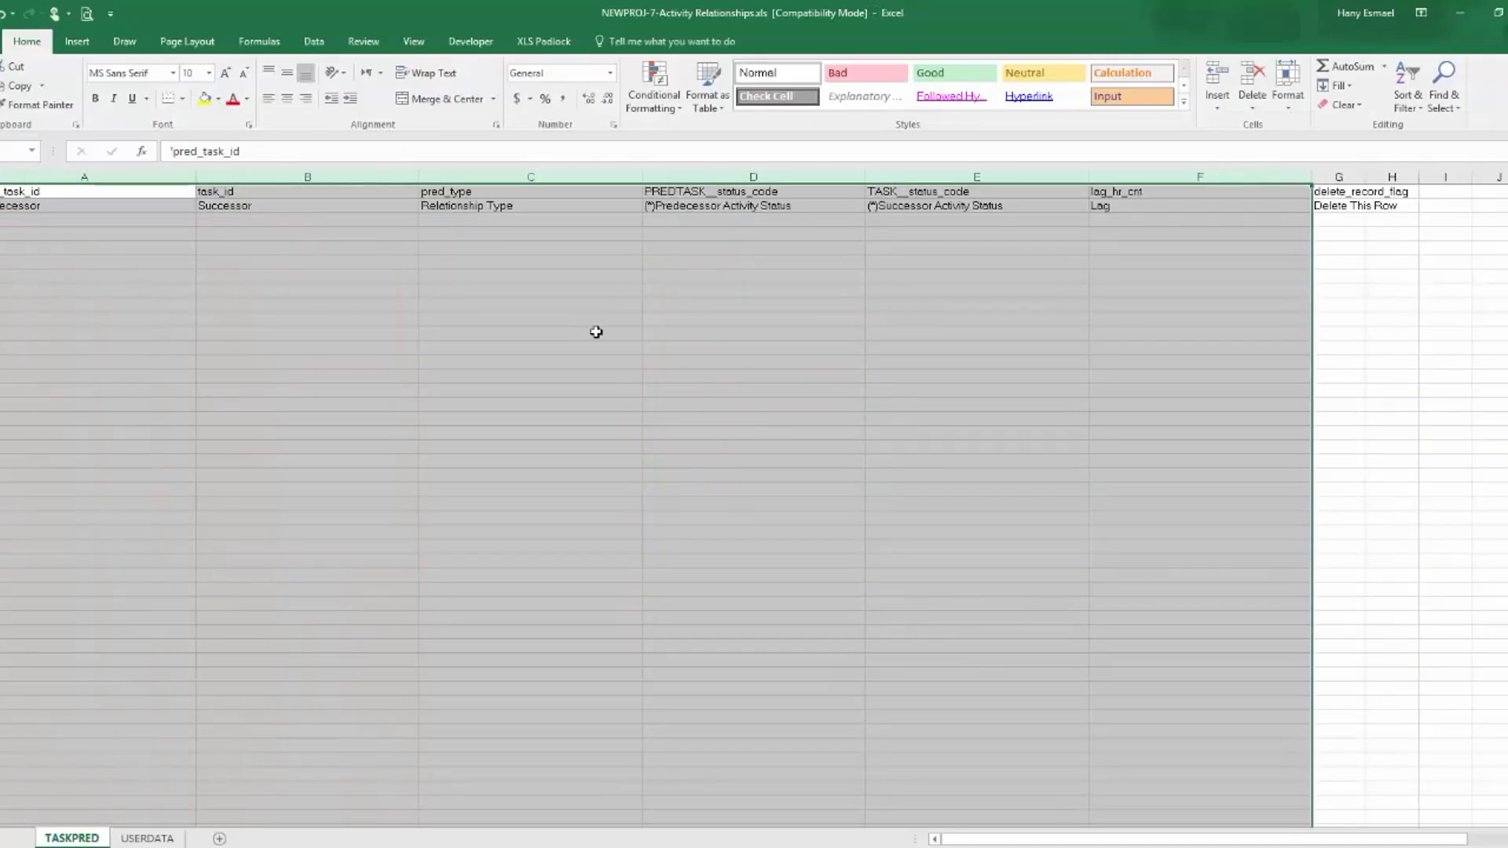
click(319, 218)
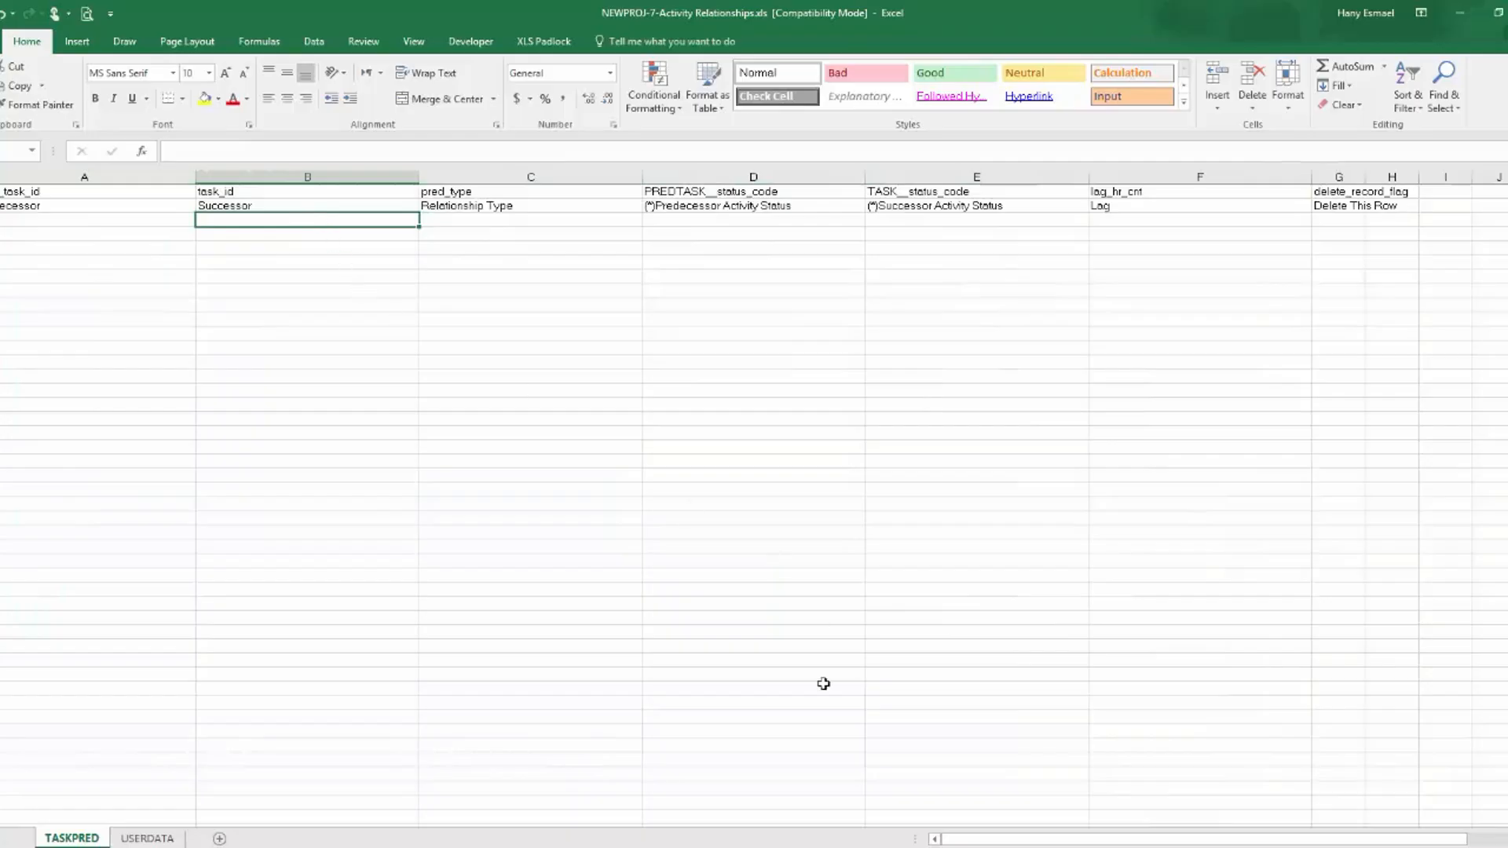
key(alt+Tab)
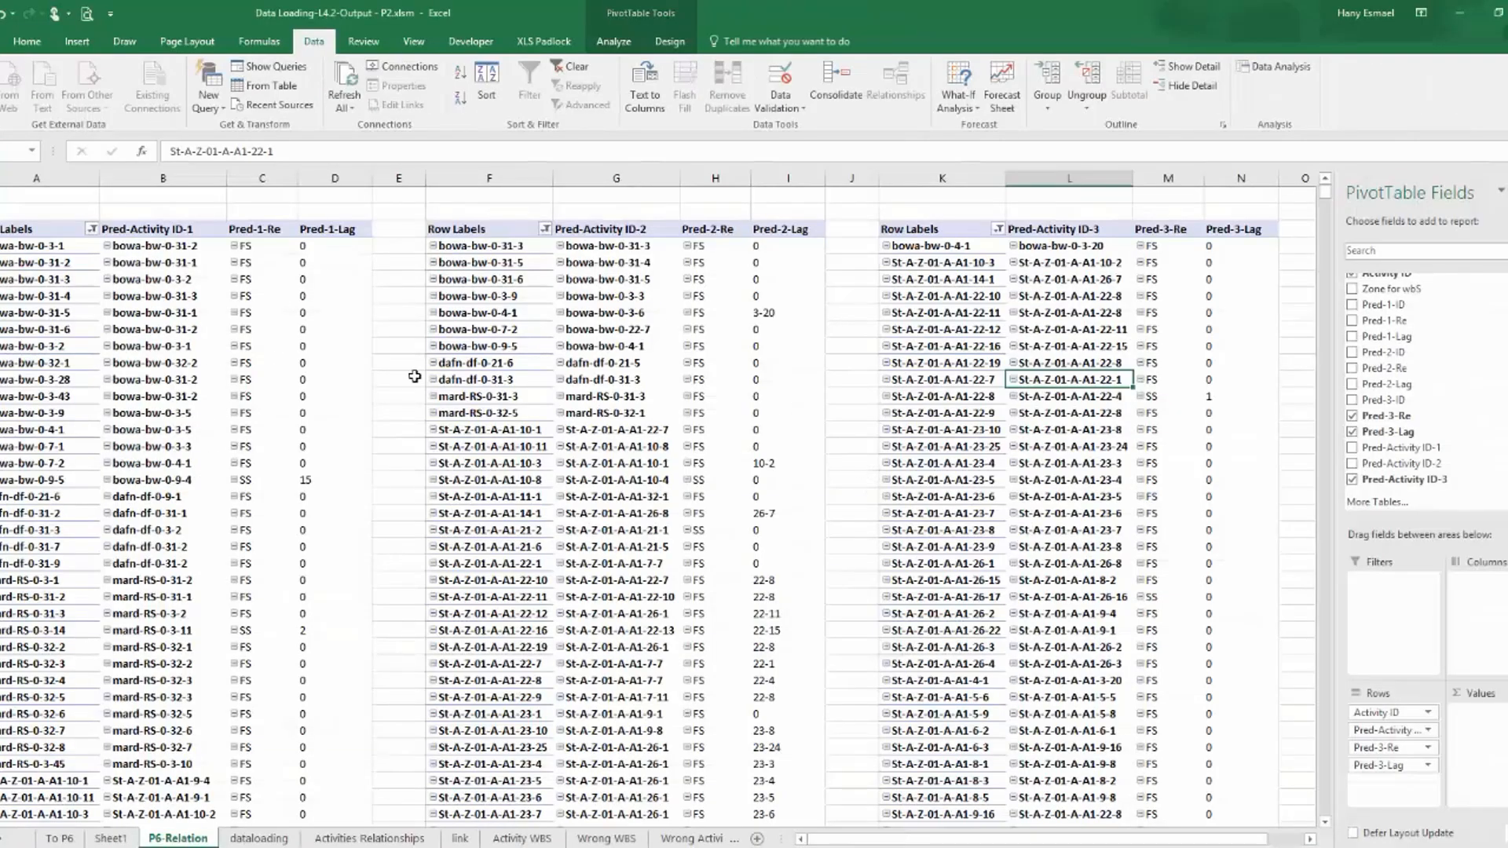
key(alt+Tab)
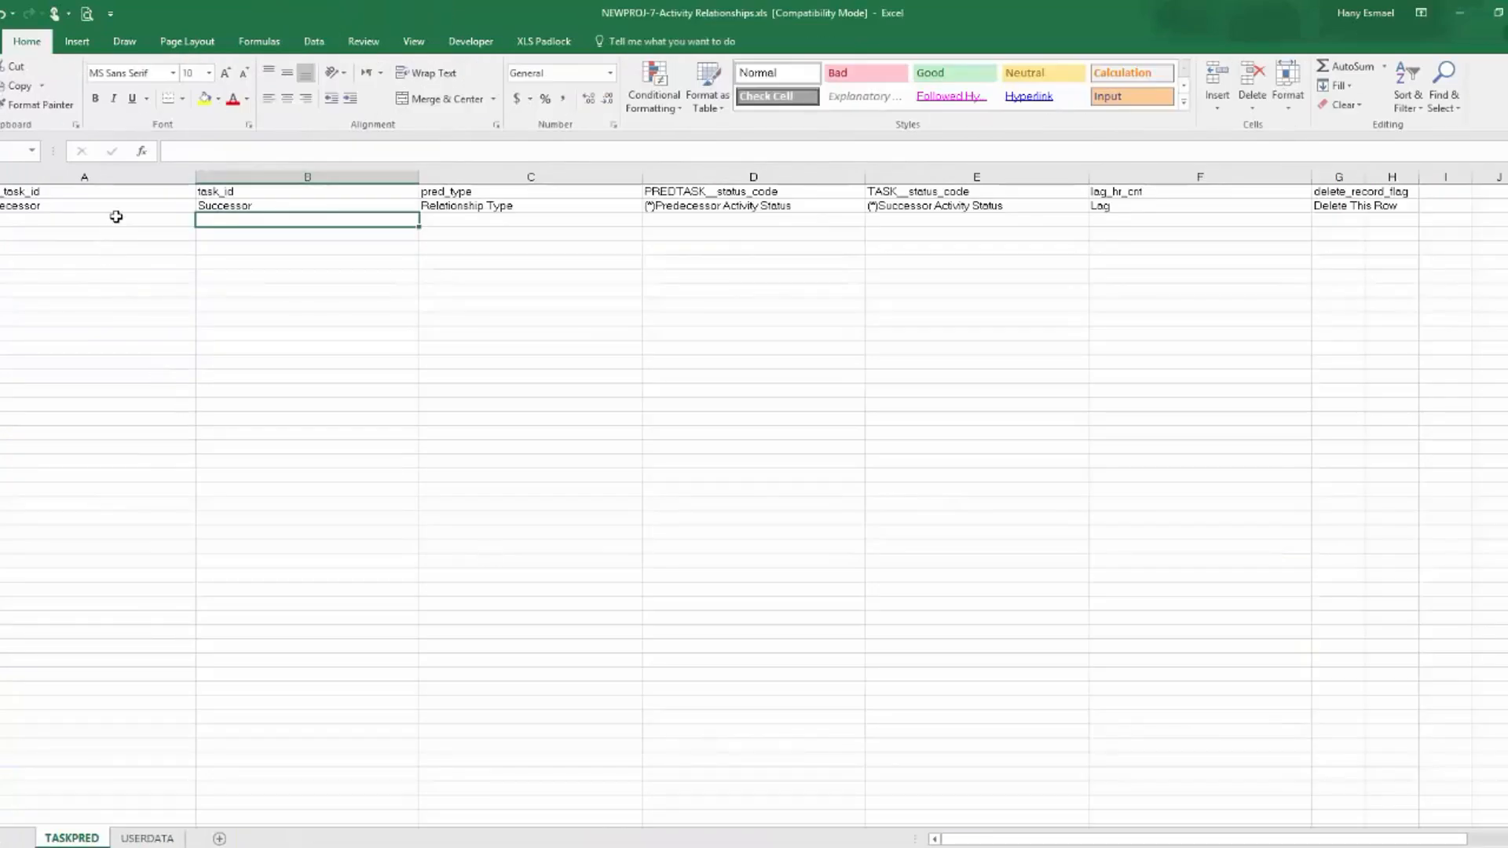
Return to the Data Loading workbook and place Pred-Activity ID-1 before Activity ID in the first PivotTable's rows.
click(800, 846)
key(alt+Tab)
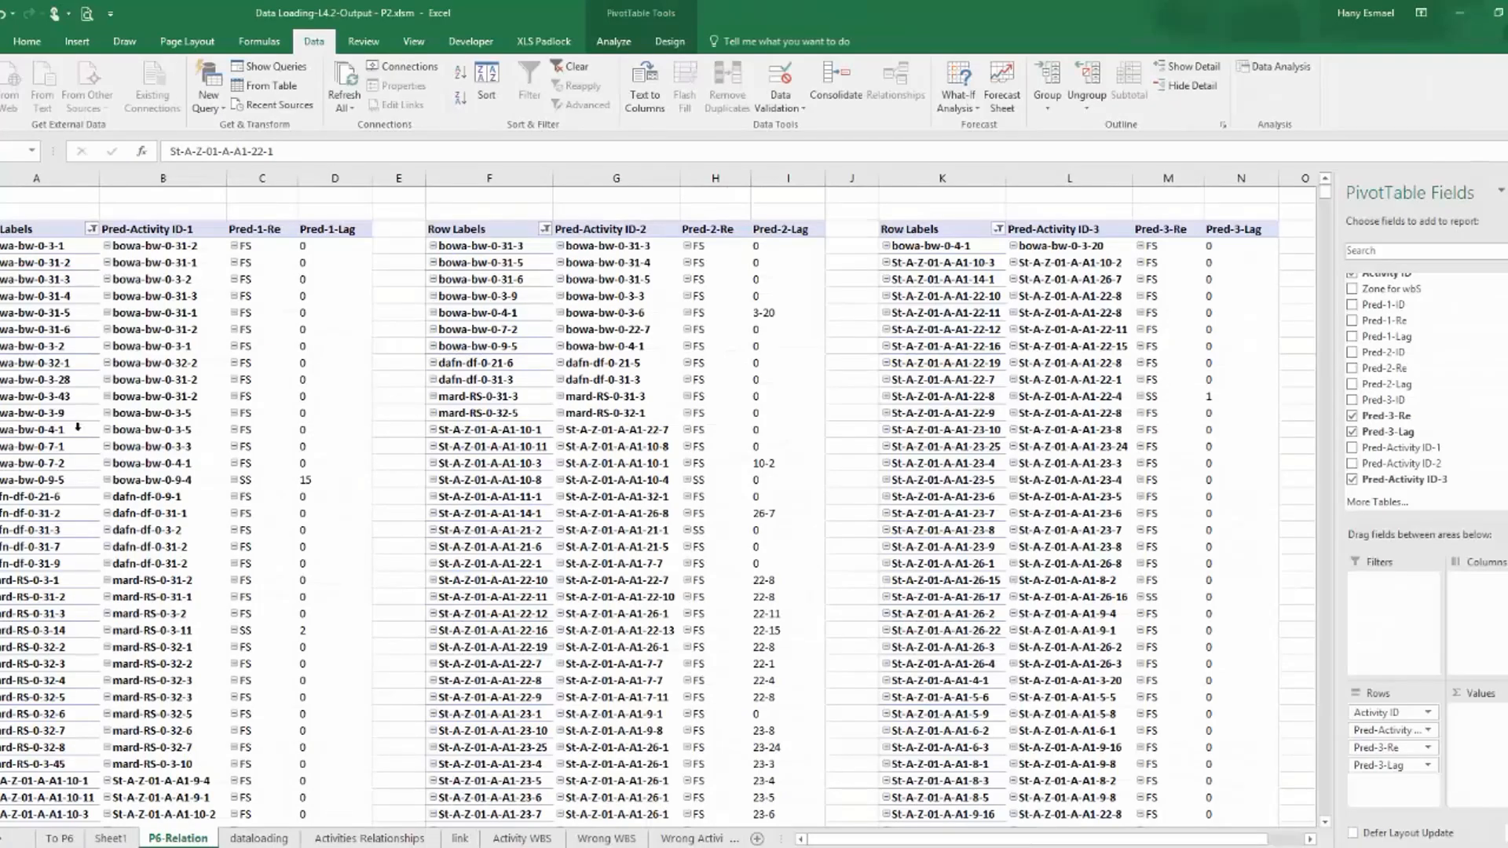
click(144, 279)
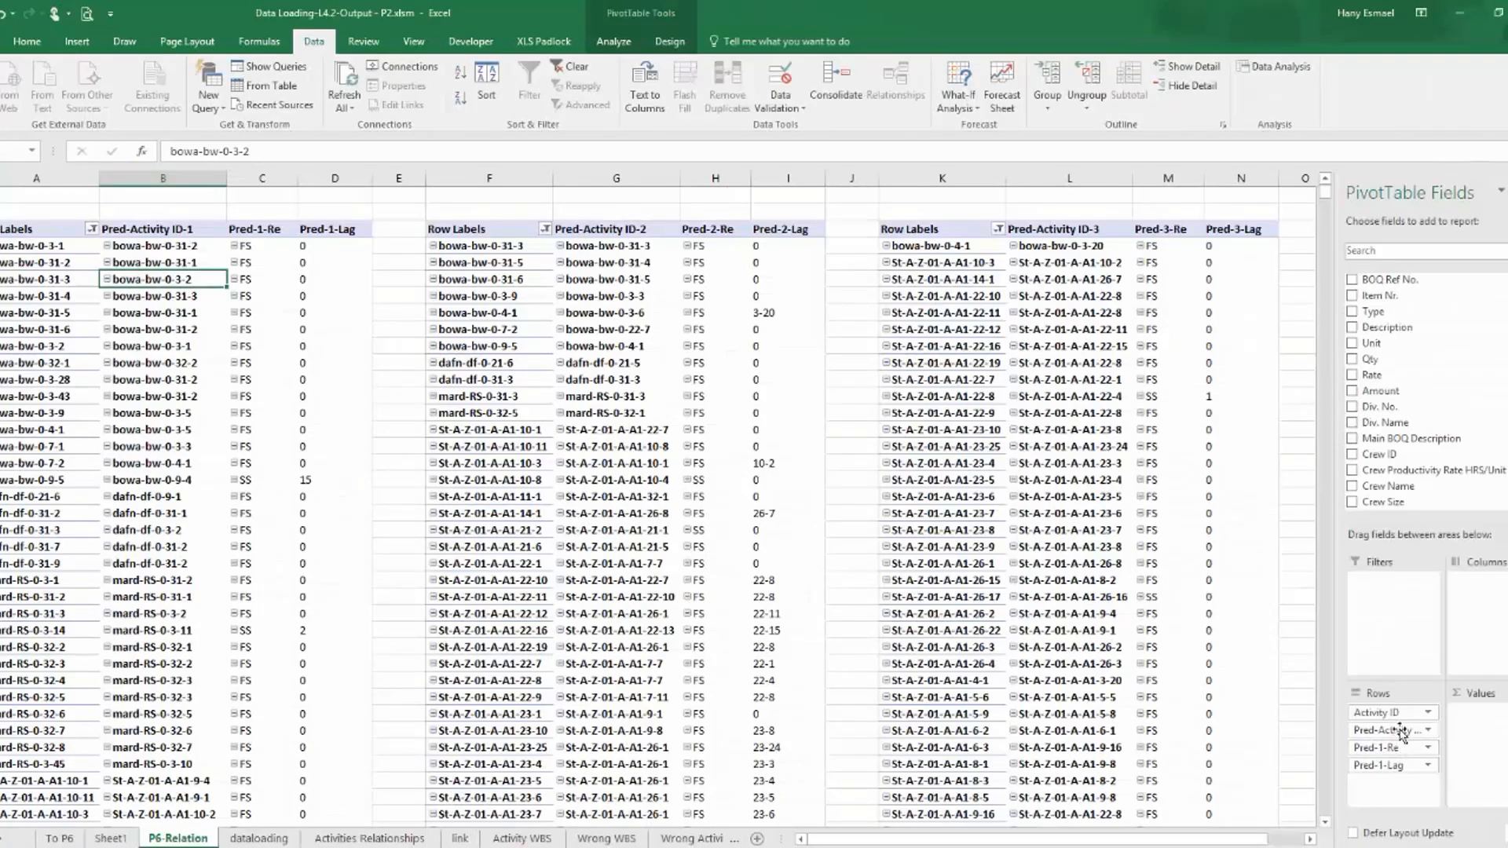
drag(1402, 732, 1404, 712)
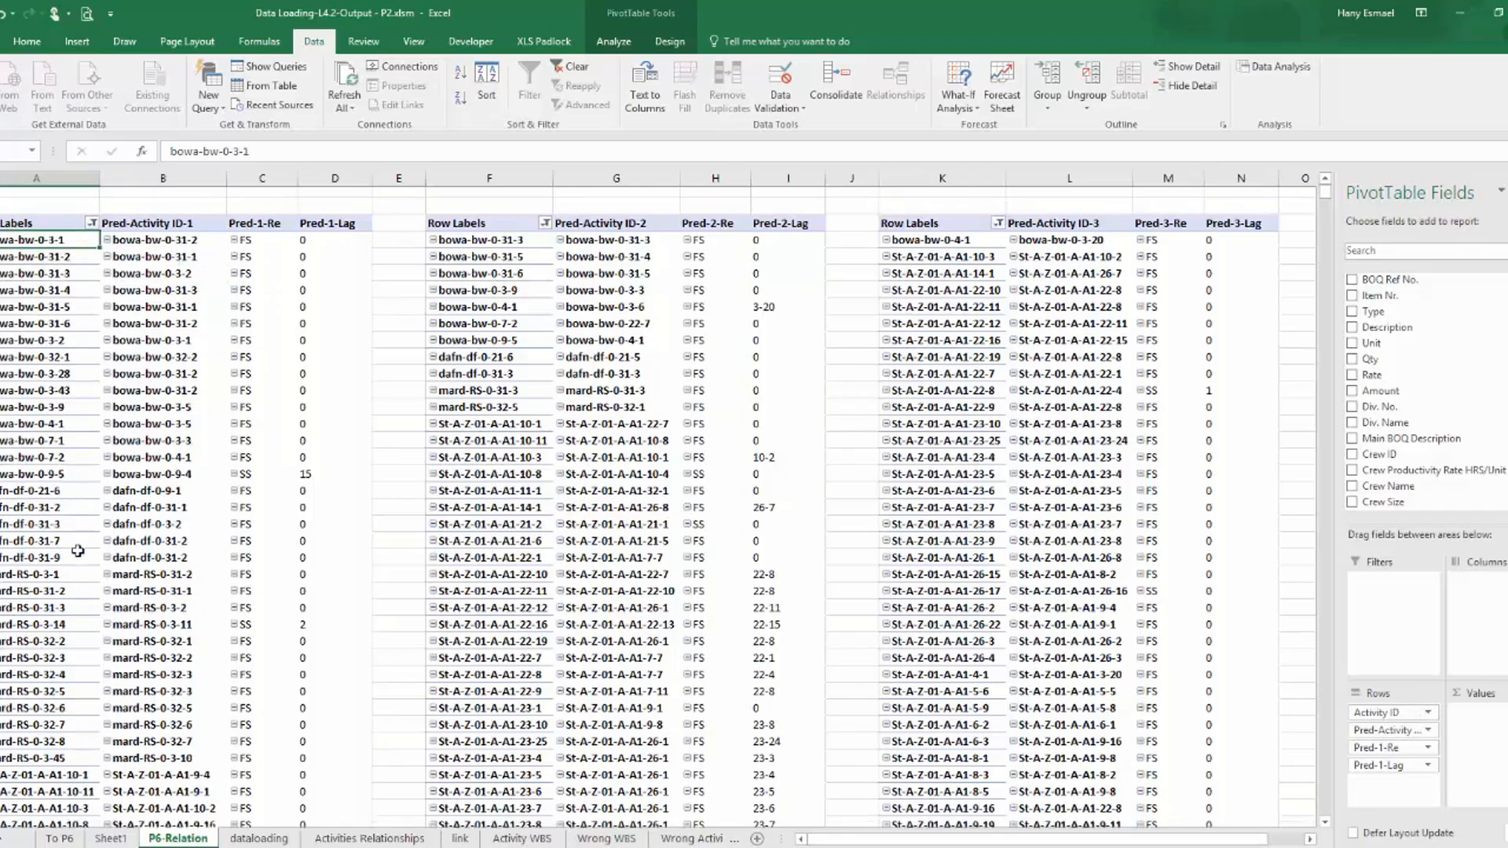
Move Activity ID back above Pred-Activity ID-1 in the first PivotTable's rows and review its list down to the Grand Total row.
scroll(77, 549, down, 20)
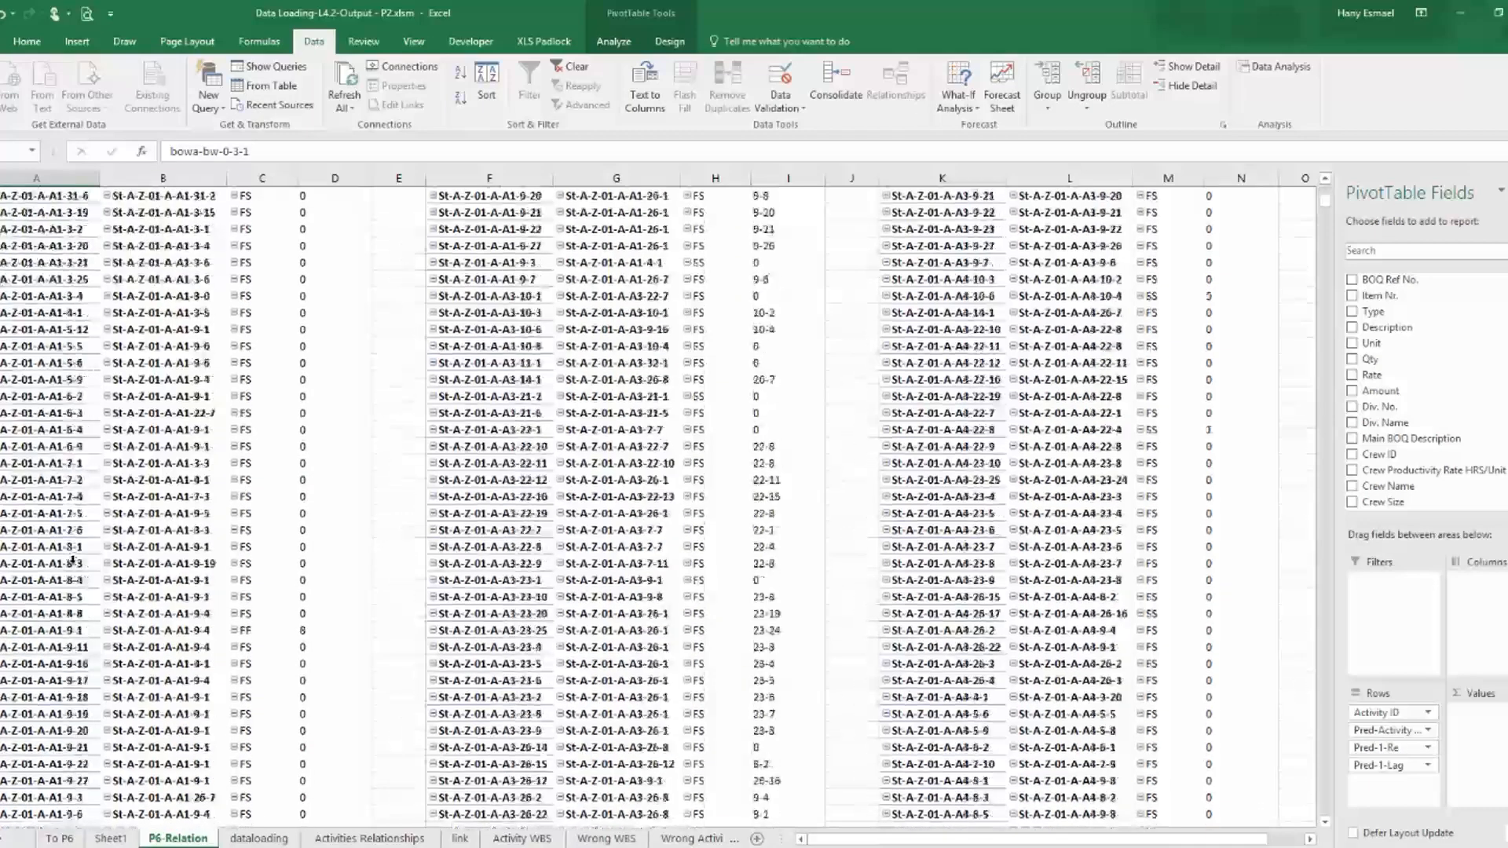
scroll(75, 544, up, 20)
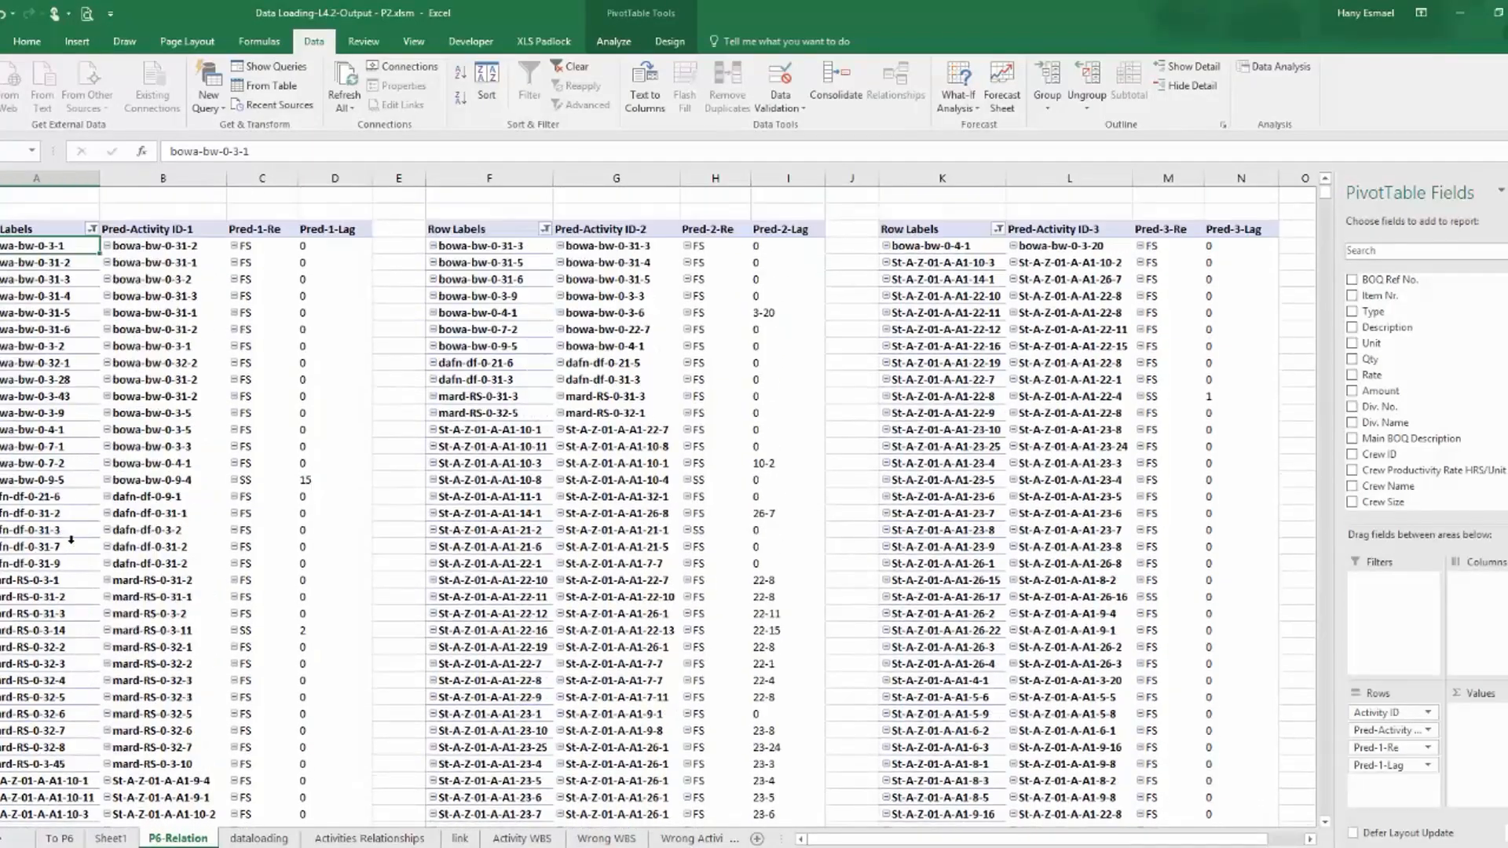
key(ctrl+shift+Down)
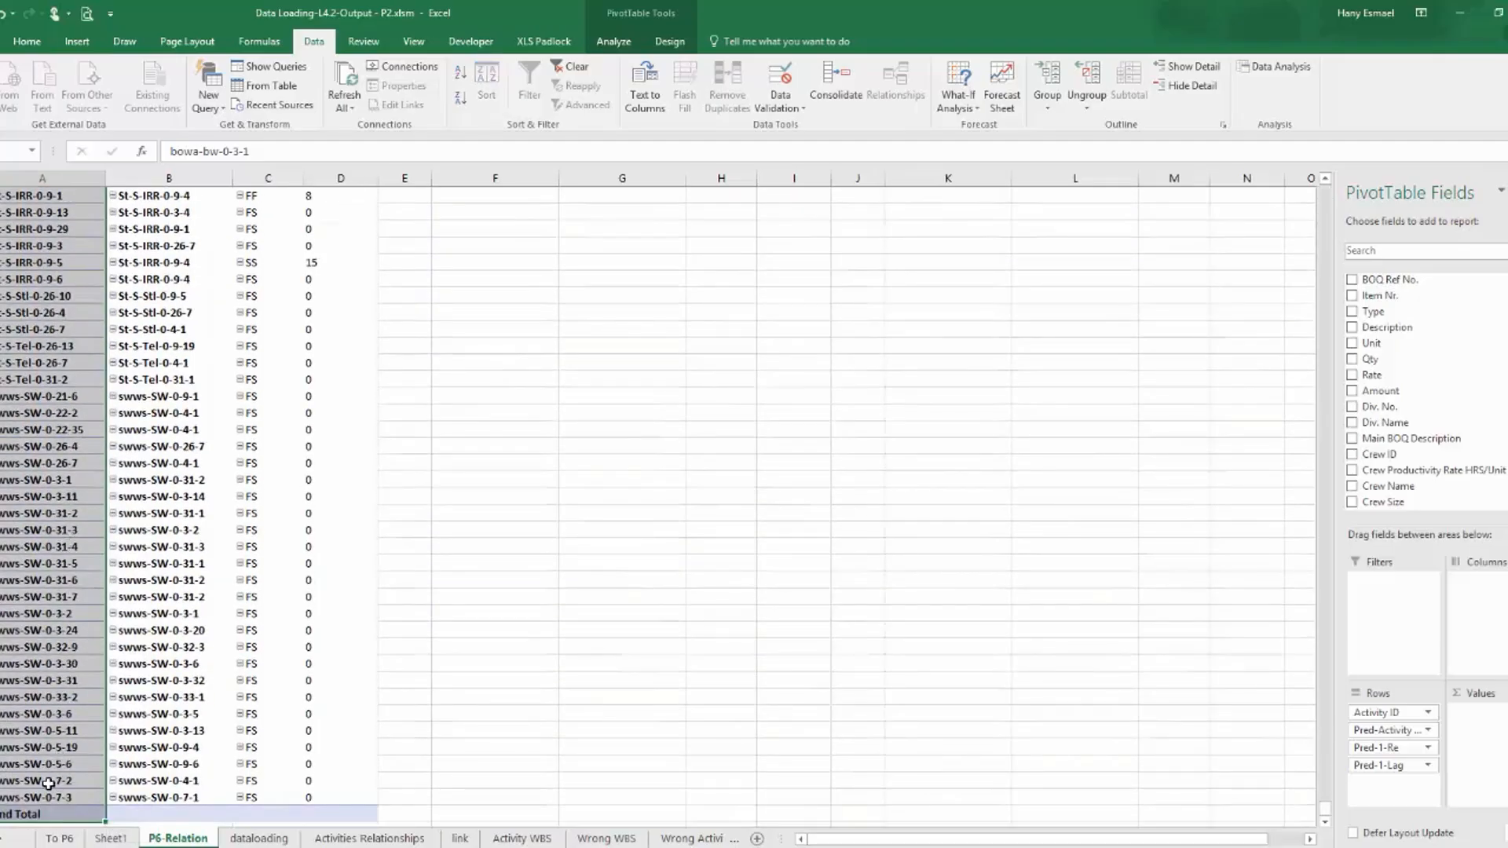
scroll(51, 784, up, 10)
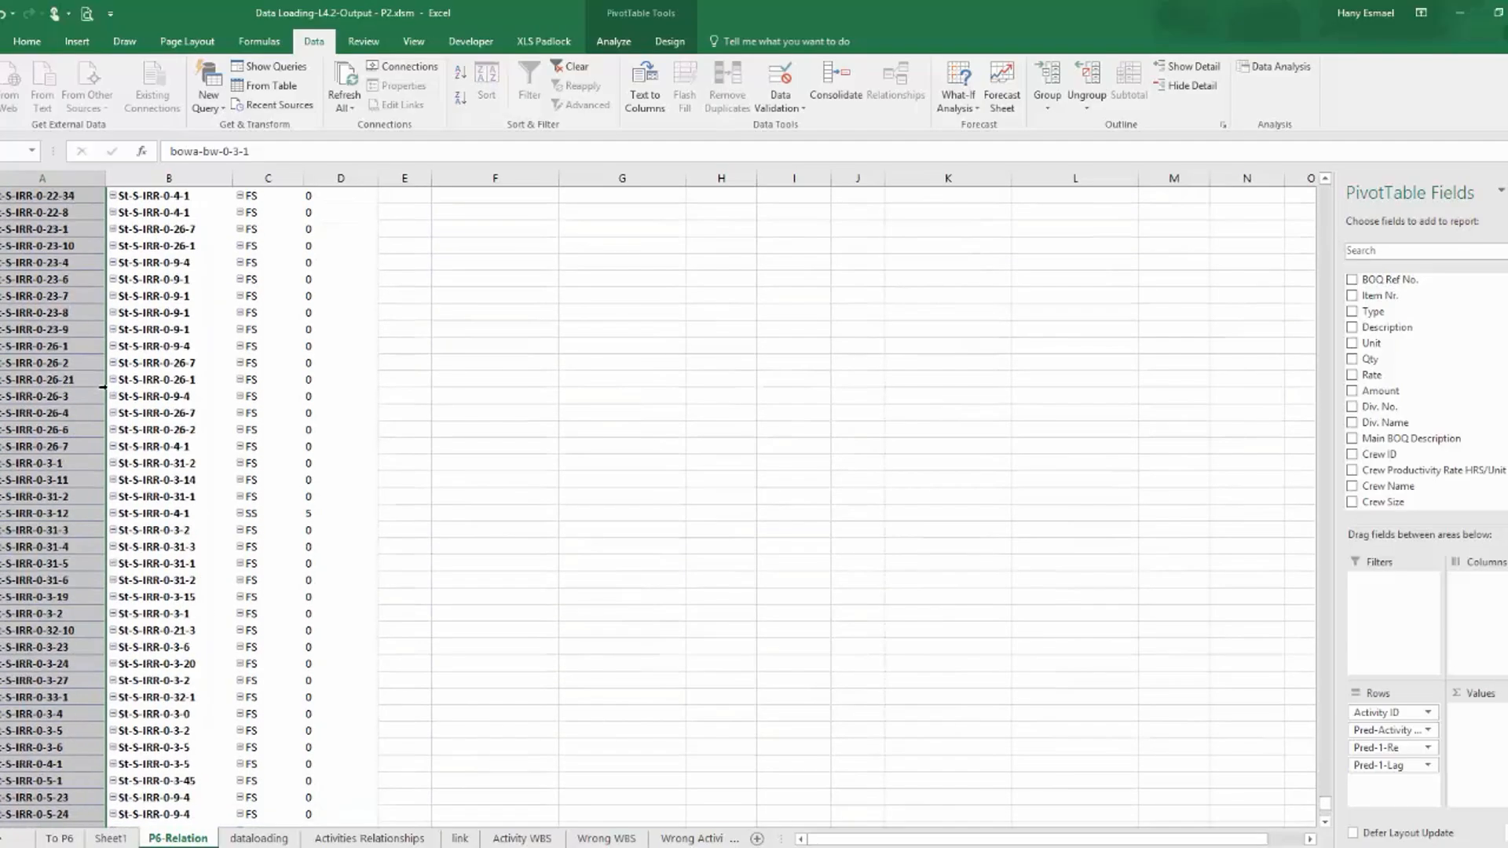
Copy columns A through N of the P6-Relation sheet, covering all three predecessor PivotTables.
drag(1326, 798, 1339, 148)
drag(20, 178, 1232, 192)
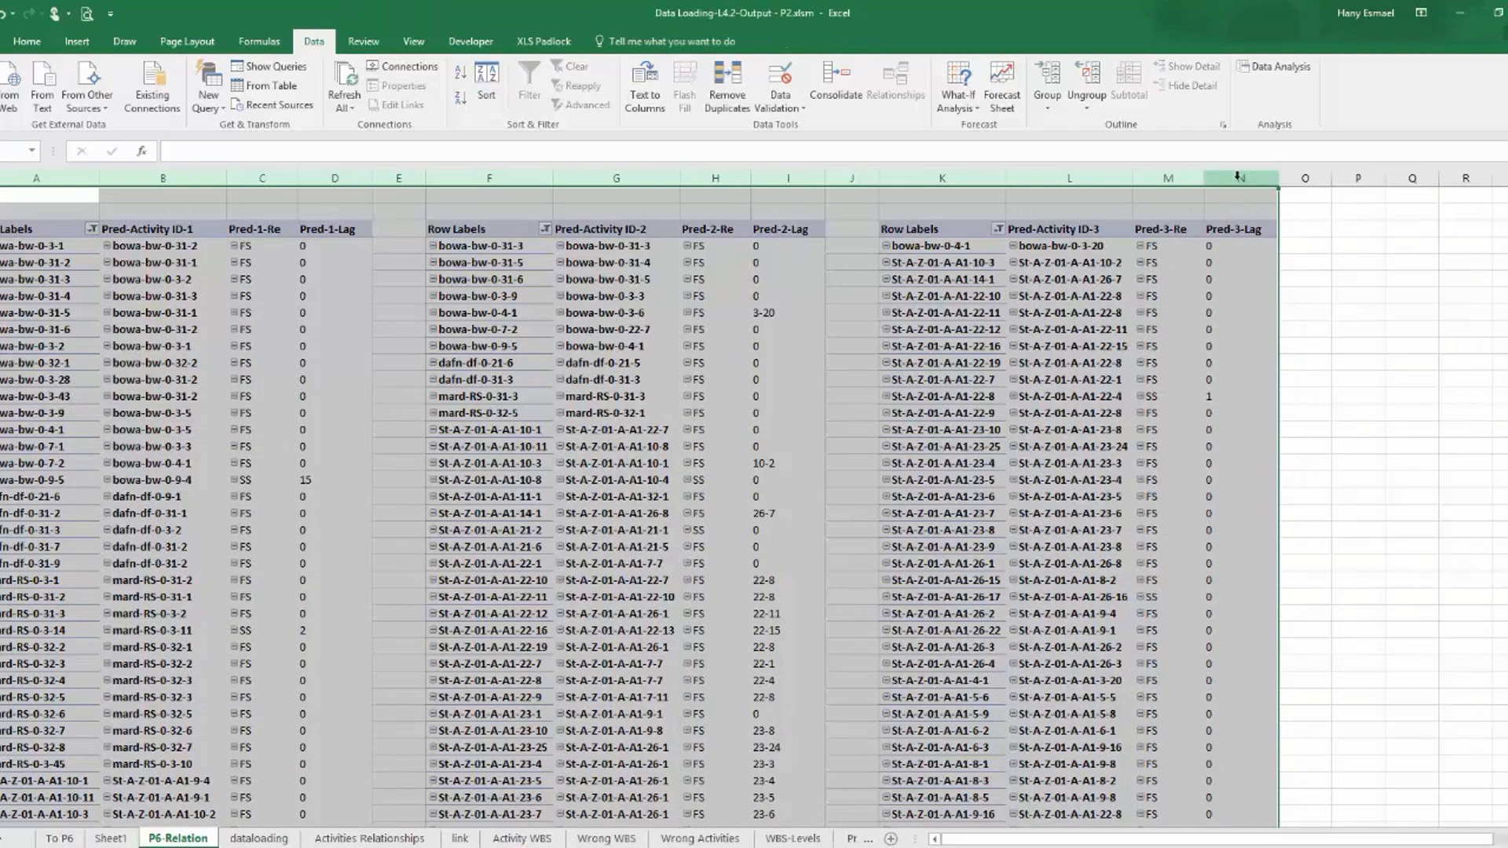
right_click(1240, 184)
click(1297, 216)
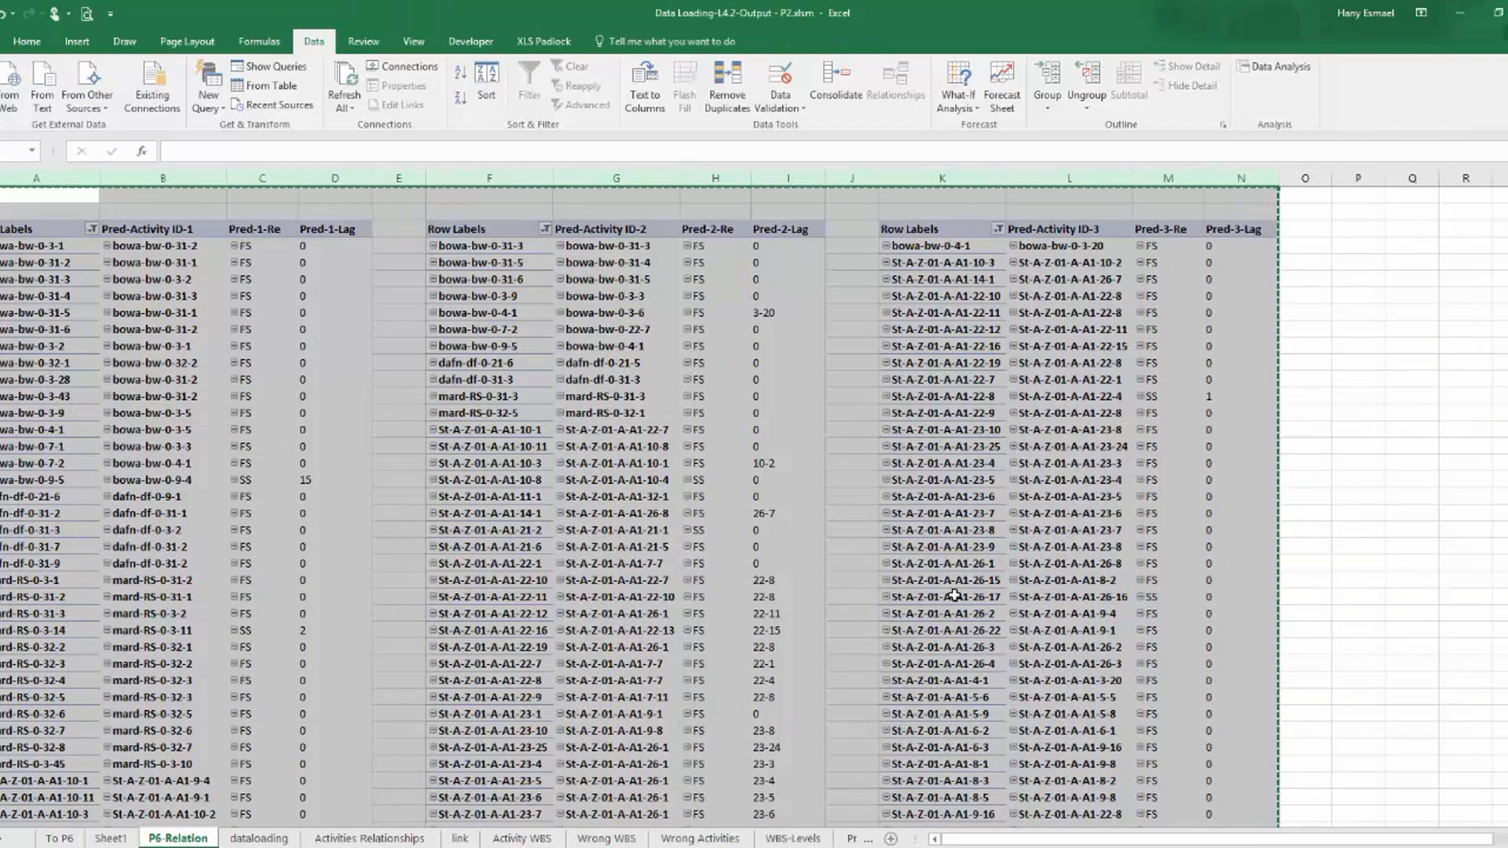
Paste the copied tables into a new sheet of NEWPROJ-7-Activity Relationships.xls with destination formatting, and autofit columns A to N.
key(alt+Tab)
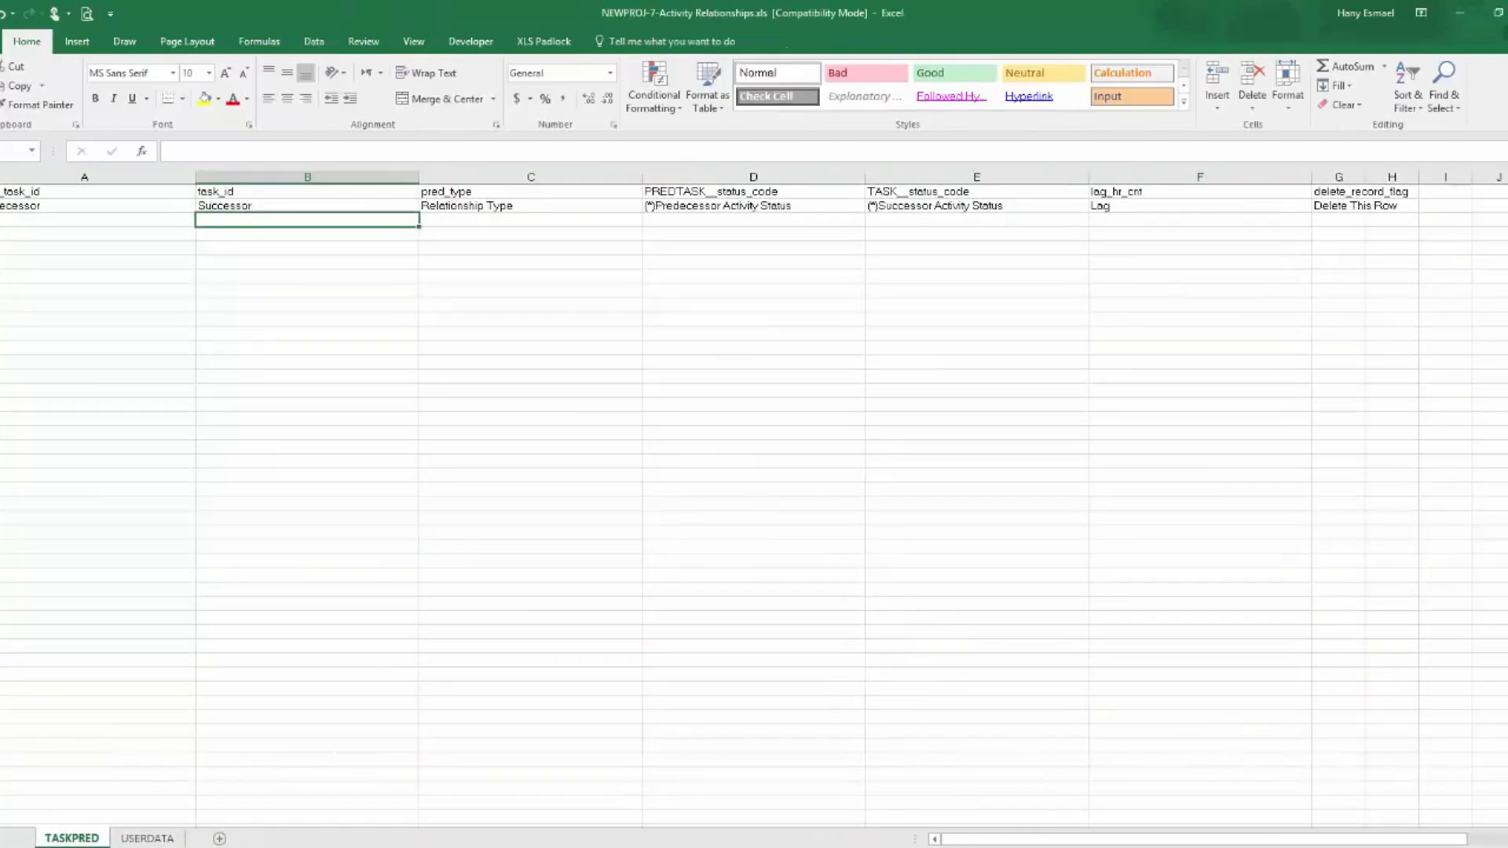
click(219, 839)
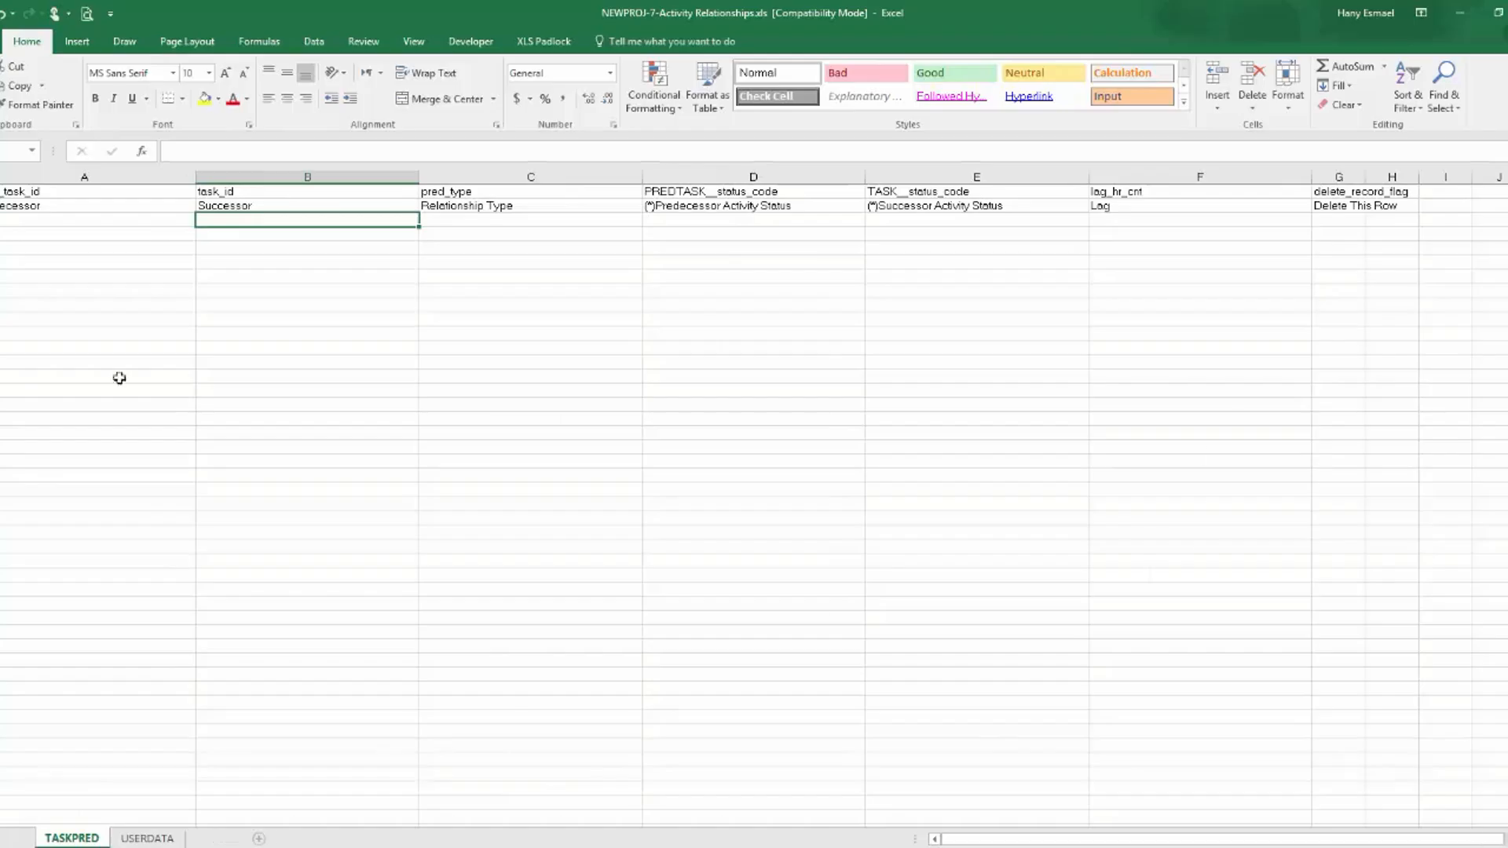
right_click(12, 191)
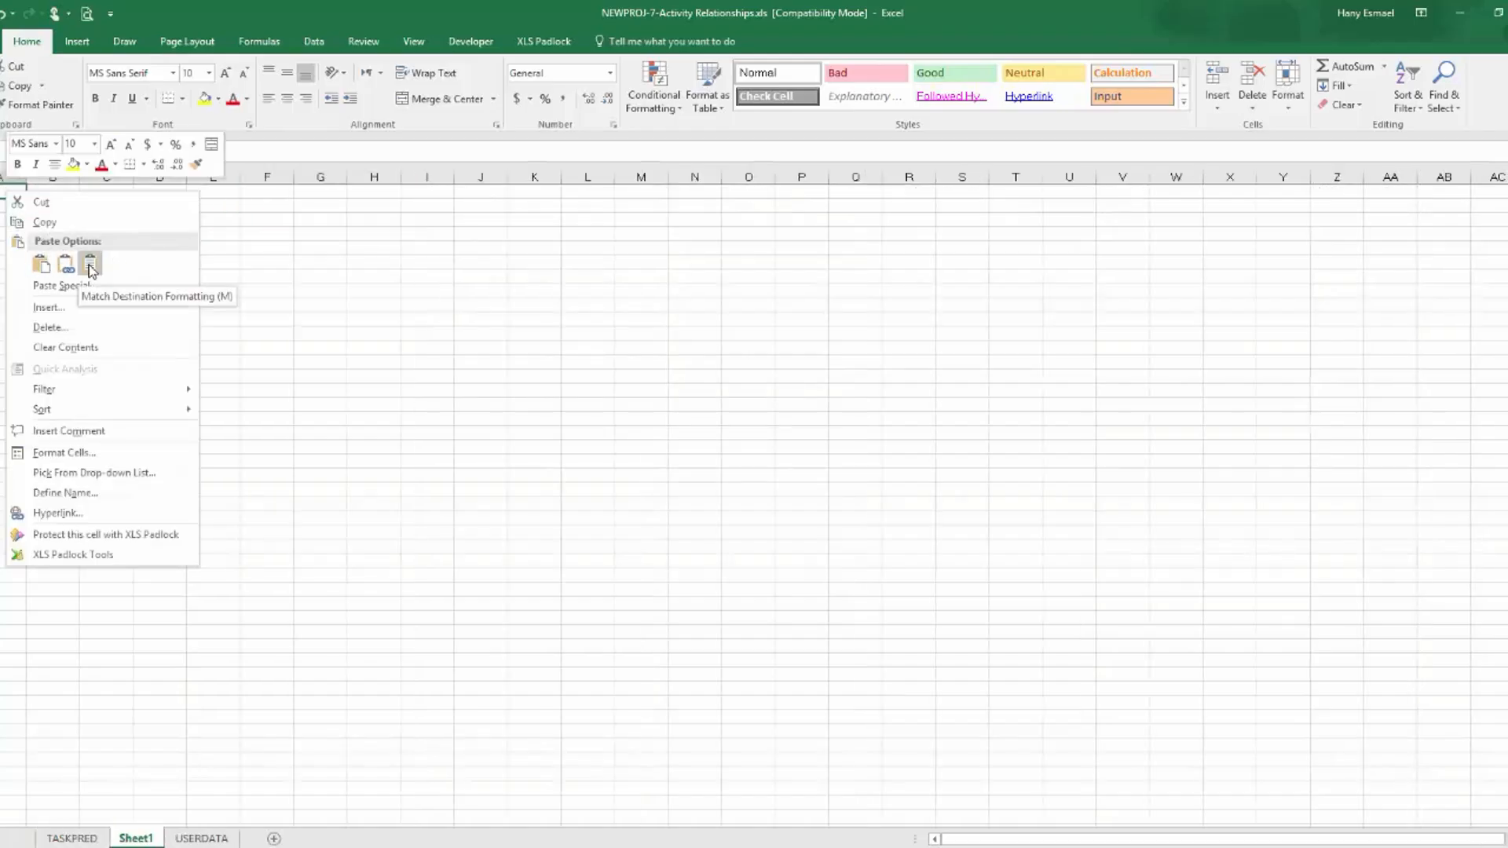
click(90, 268)
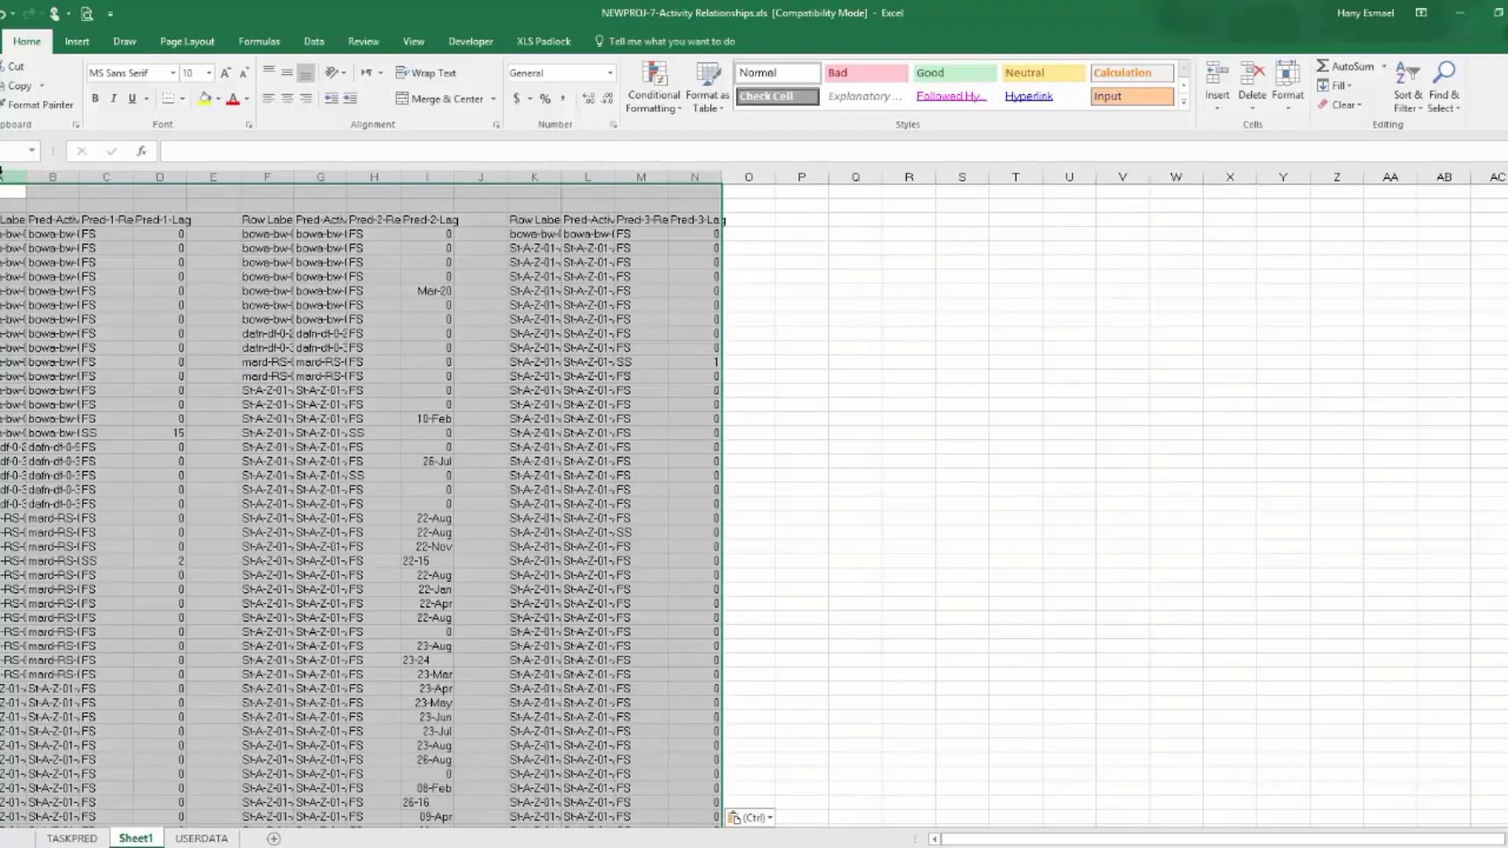
drag(4, 179, 695, 155)
double_click(722, 176)
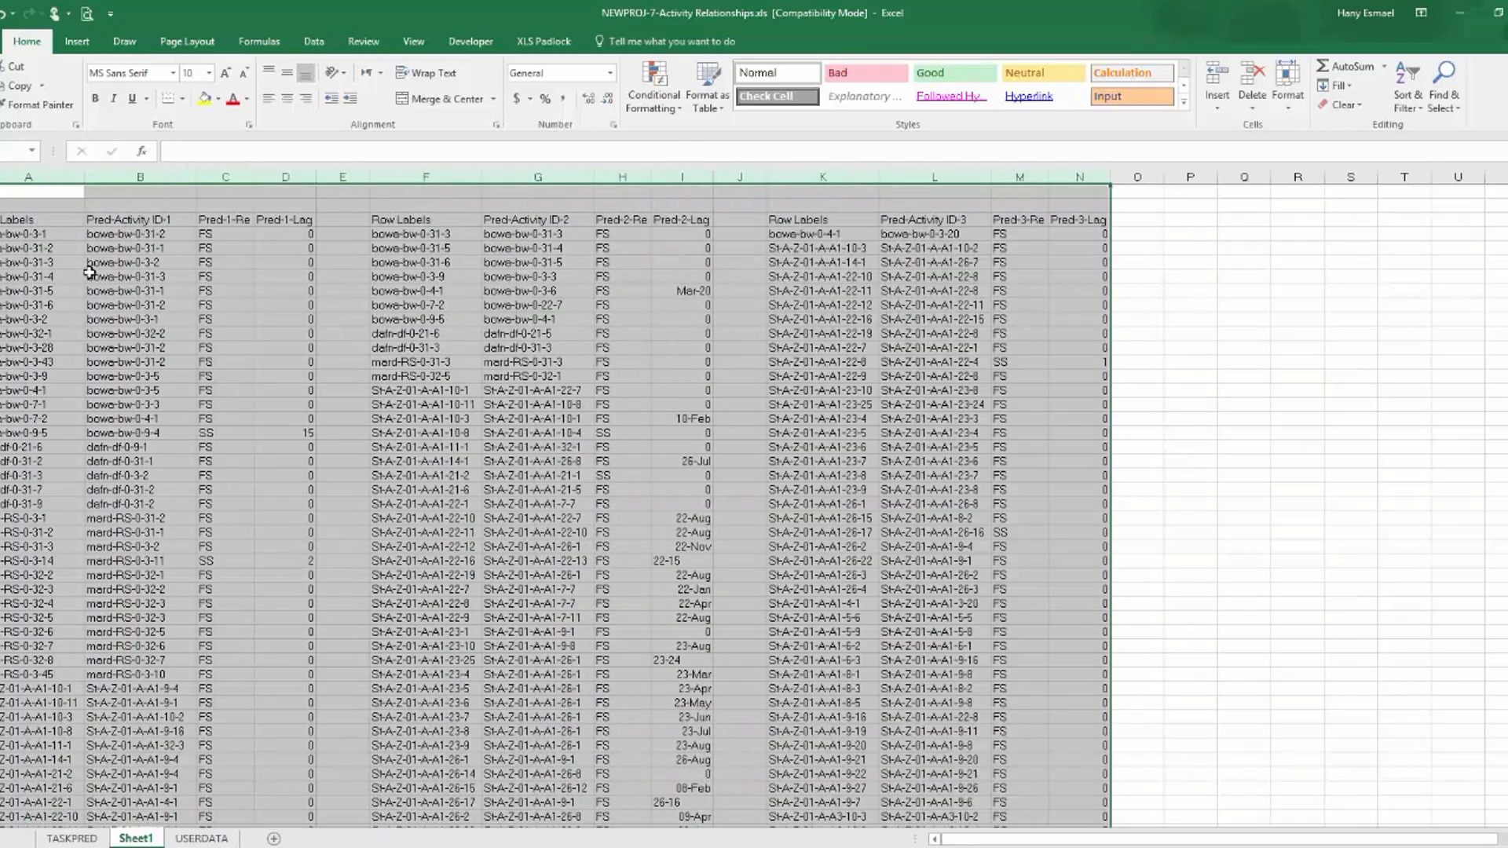
Delete the Grand Total row at the end of the first table on Sheet1.
click(43, 234)
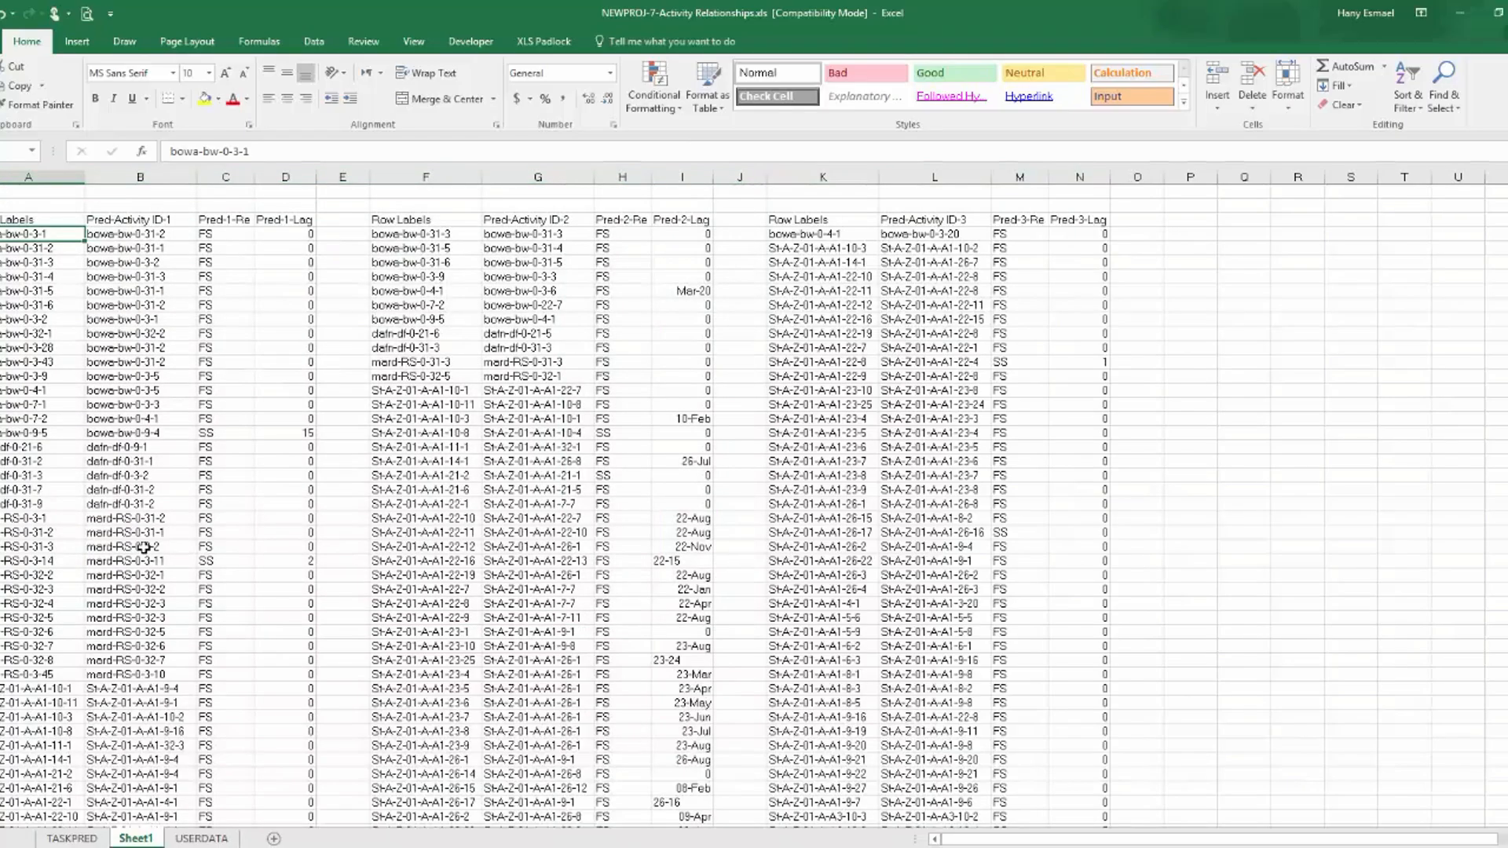
key(ctrl+shift+Down)
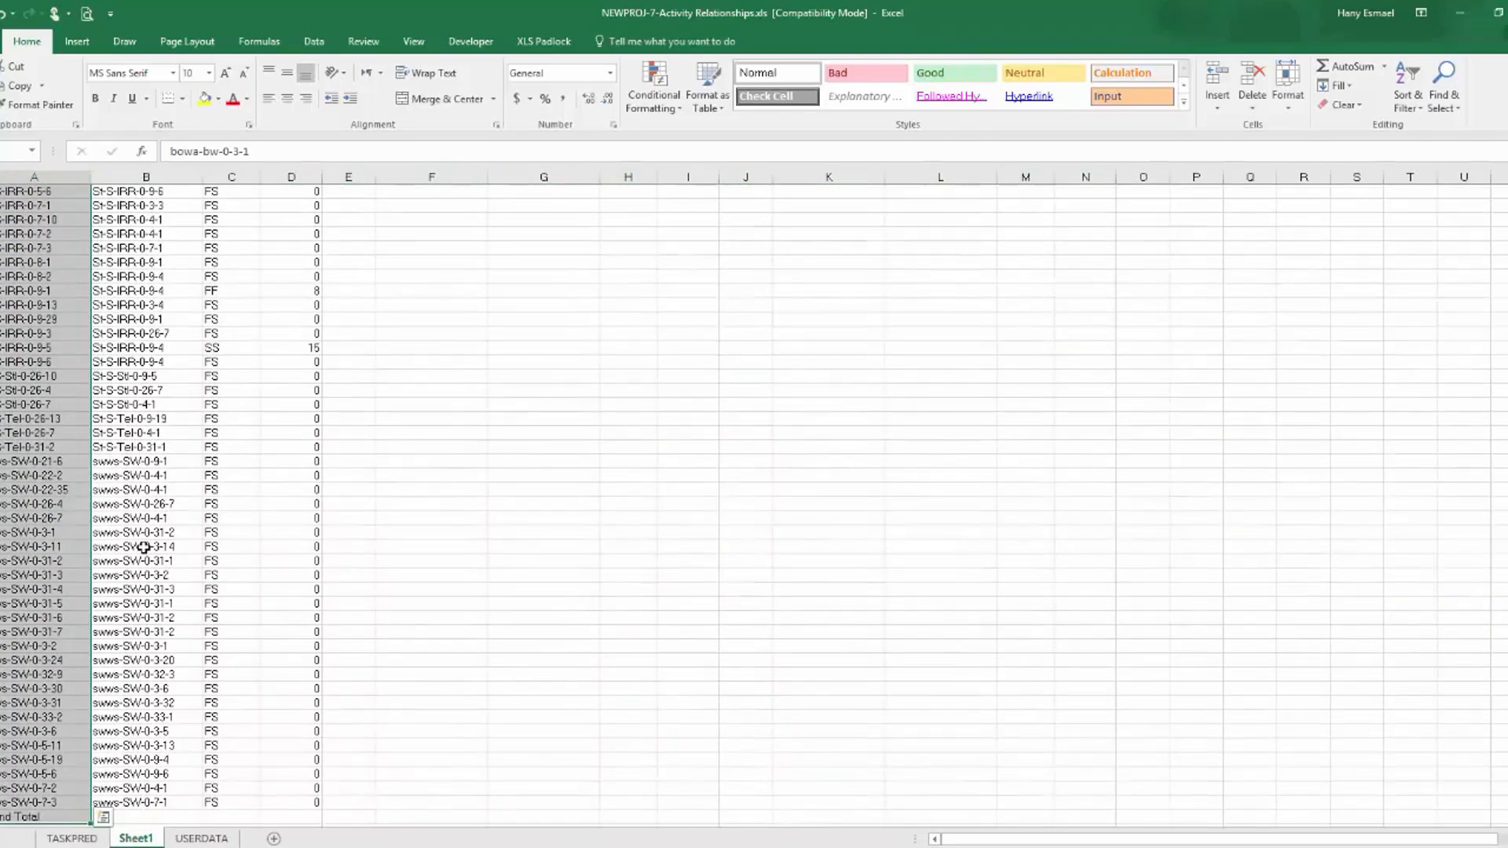
right_click(2, 817)
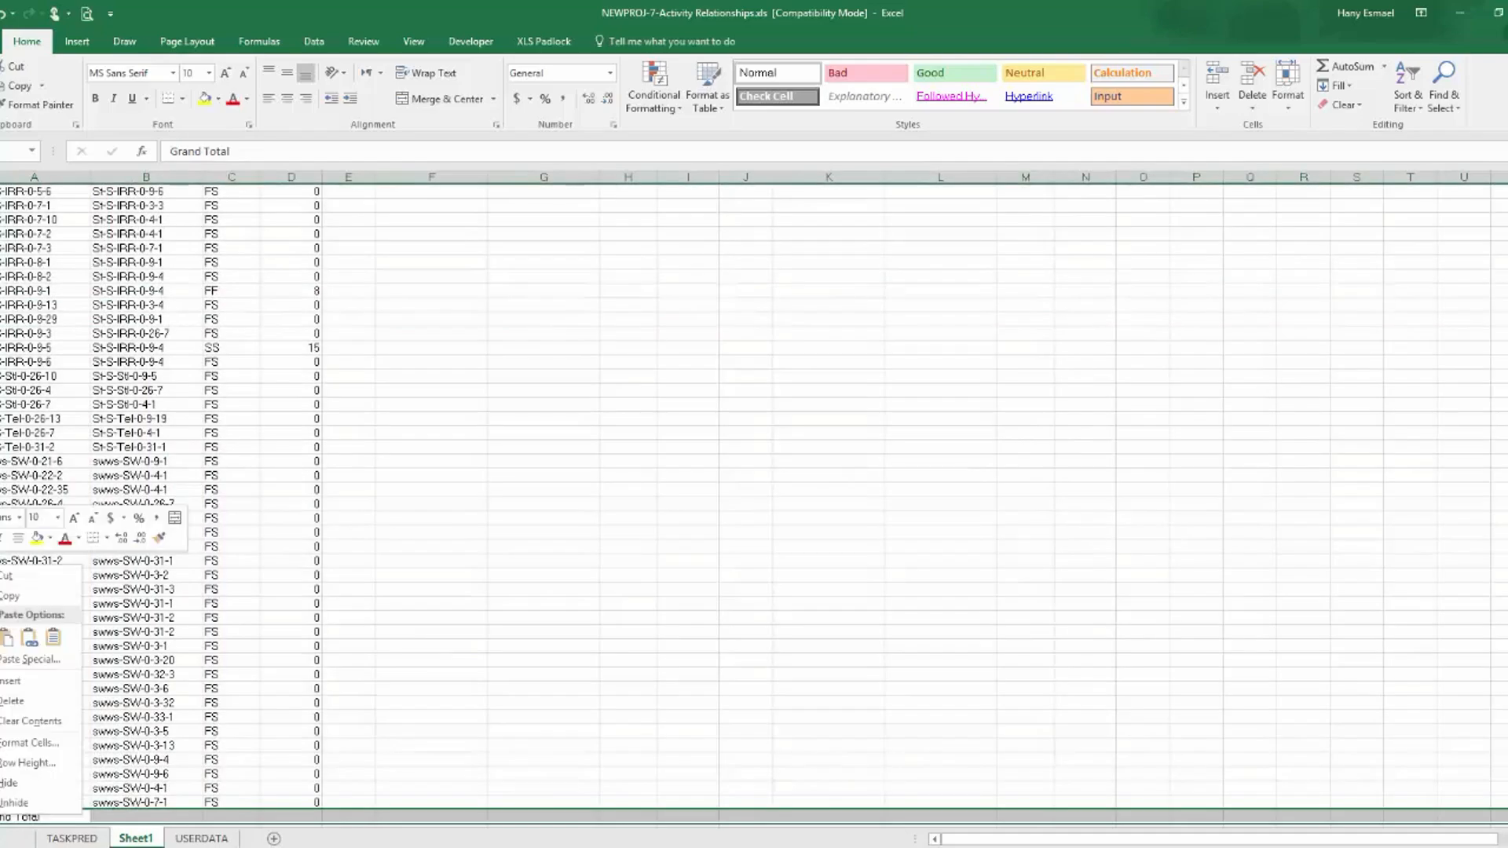
click(30, 703)
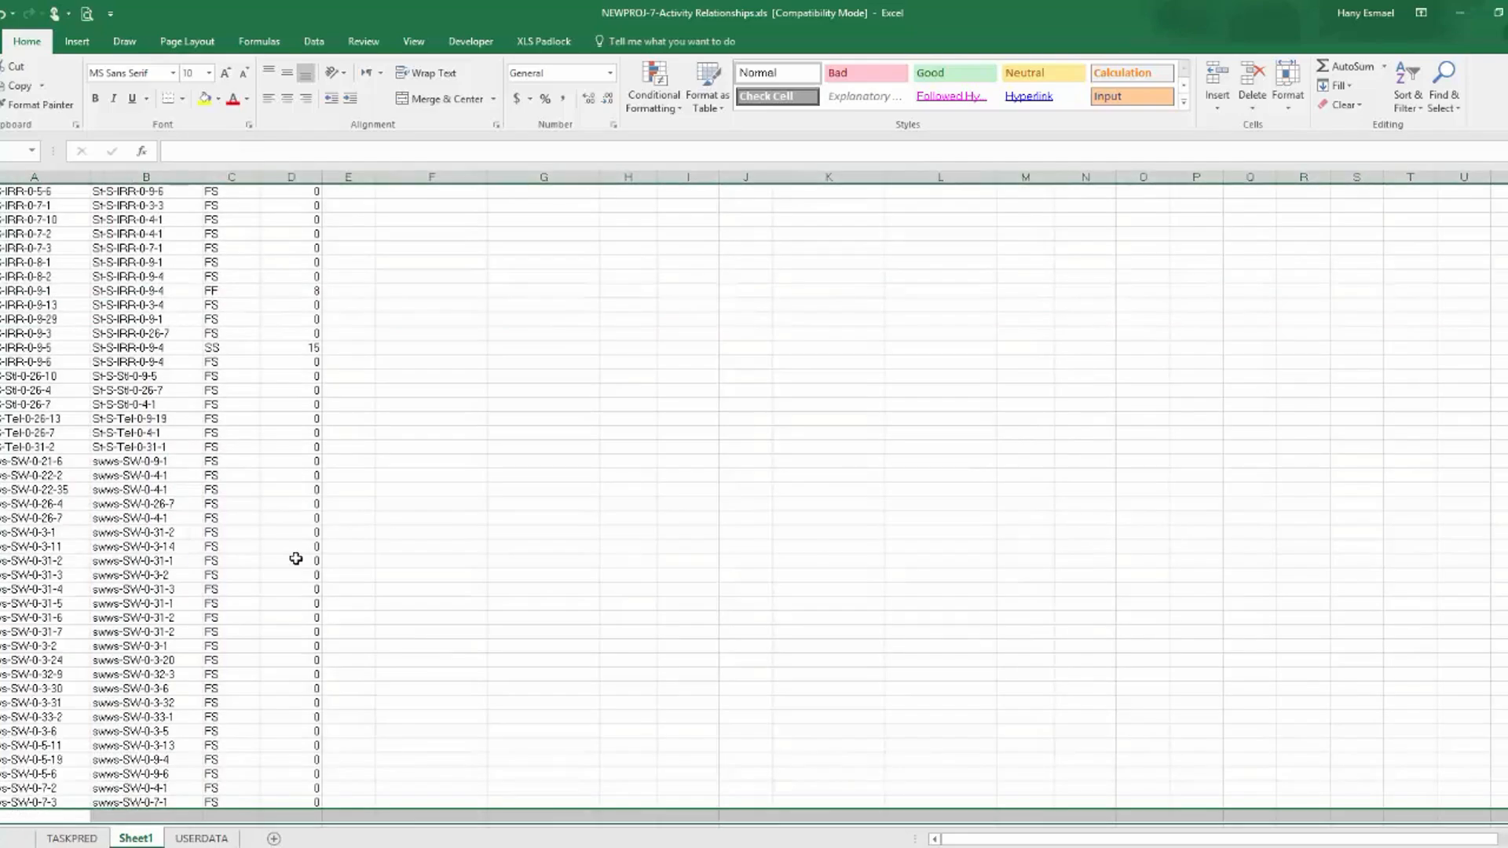
Copy the first table's Row Labels activity IDs from Sheet1 into the Successor column of TASKPRED.
drag(1507, 801, 1507, 196)
click(2, 234)
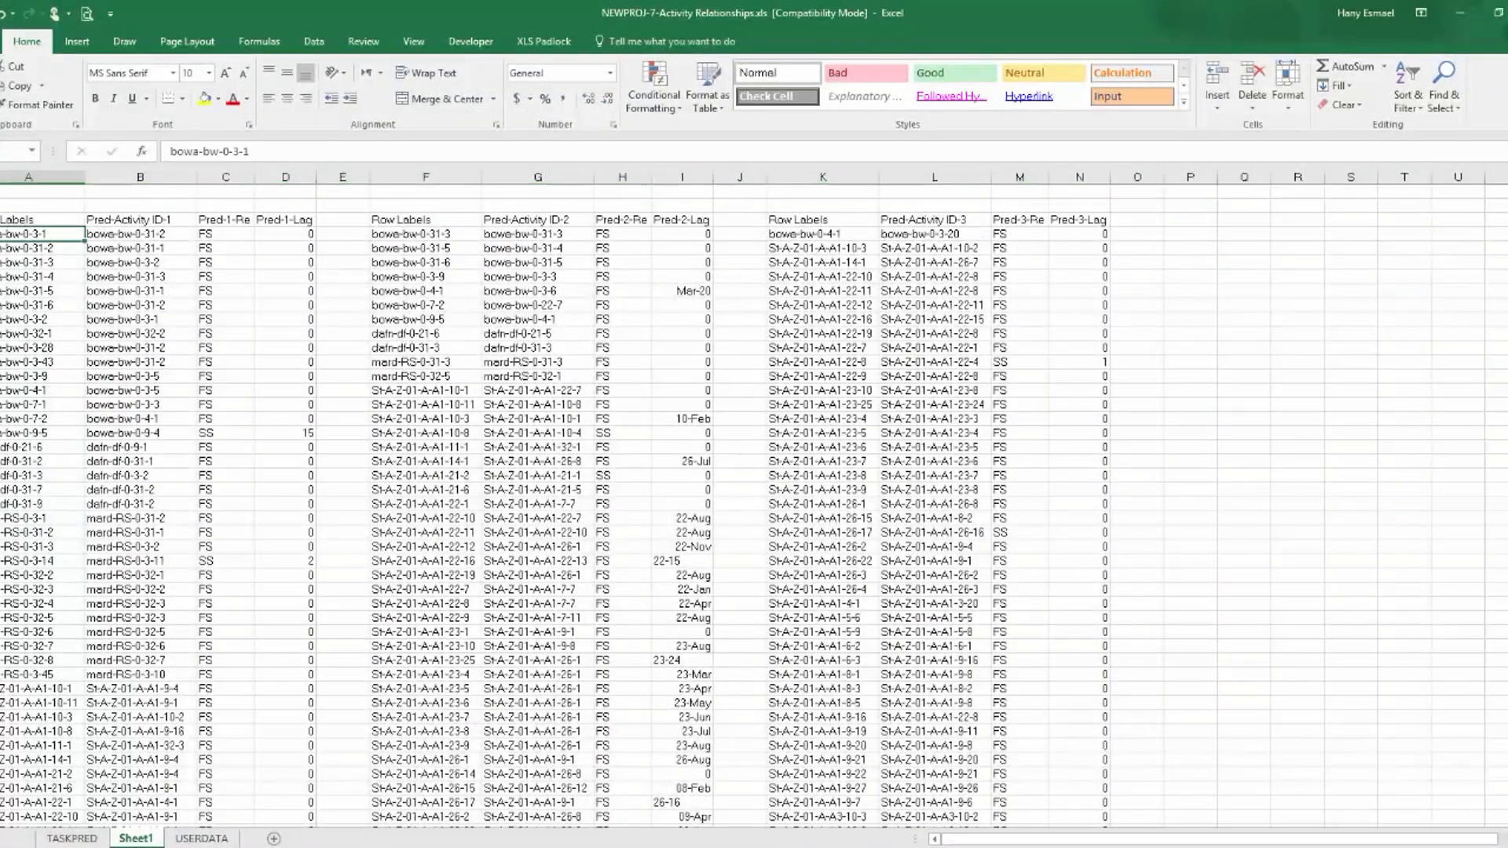
key(ctrl+shift+Down)
key(ctrl+c)
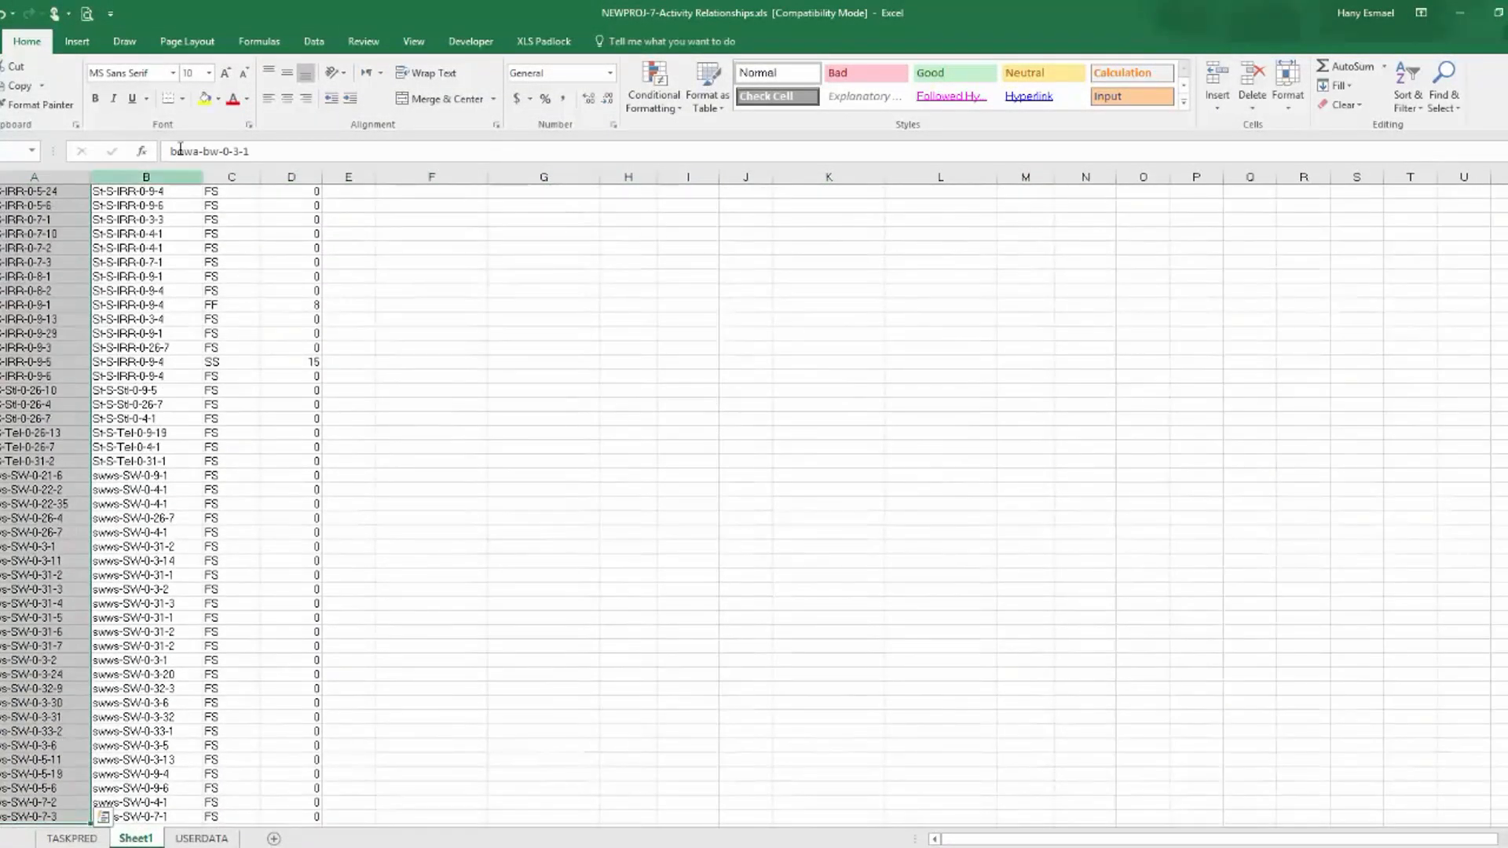
click(71, 839)
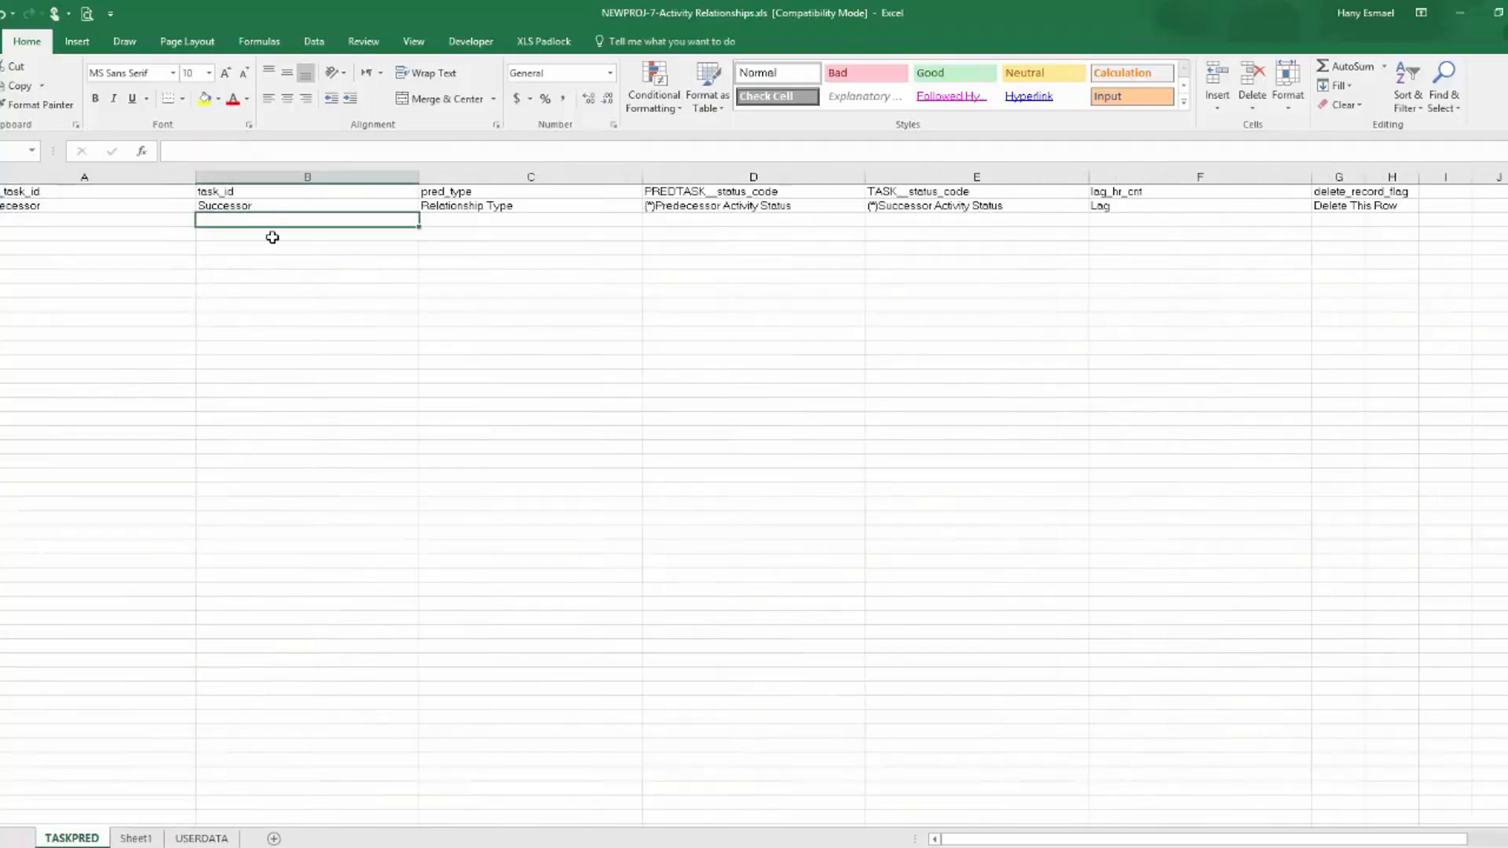
key(ctrl+v)
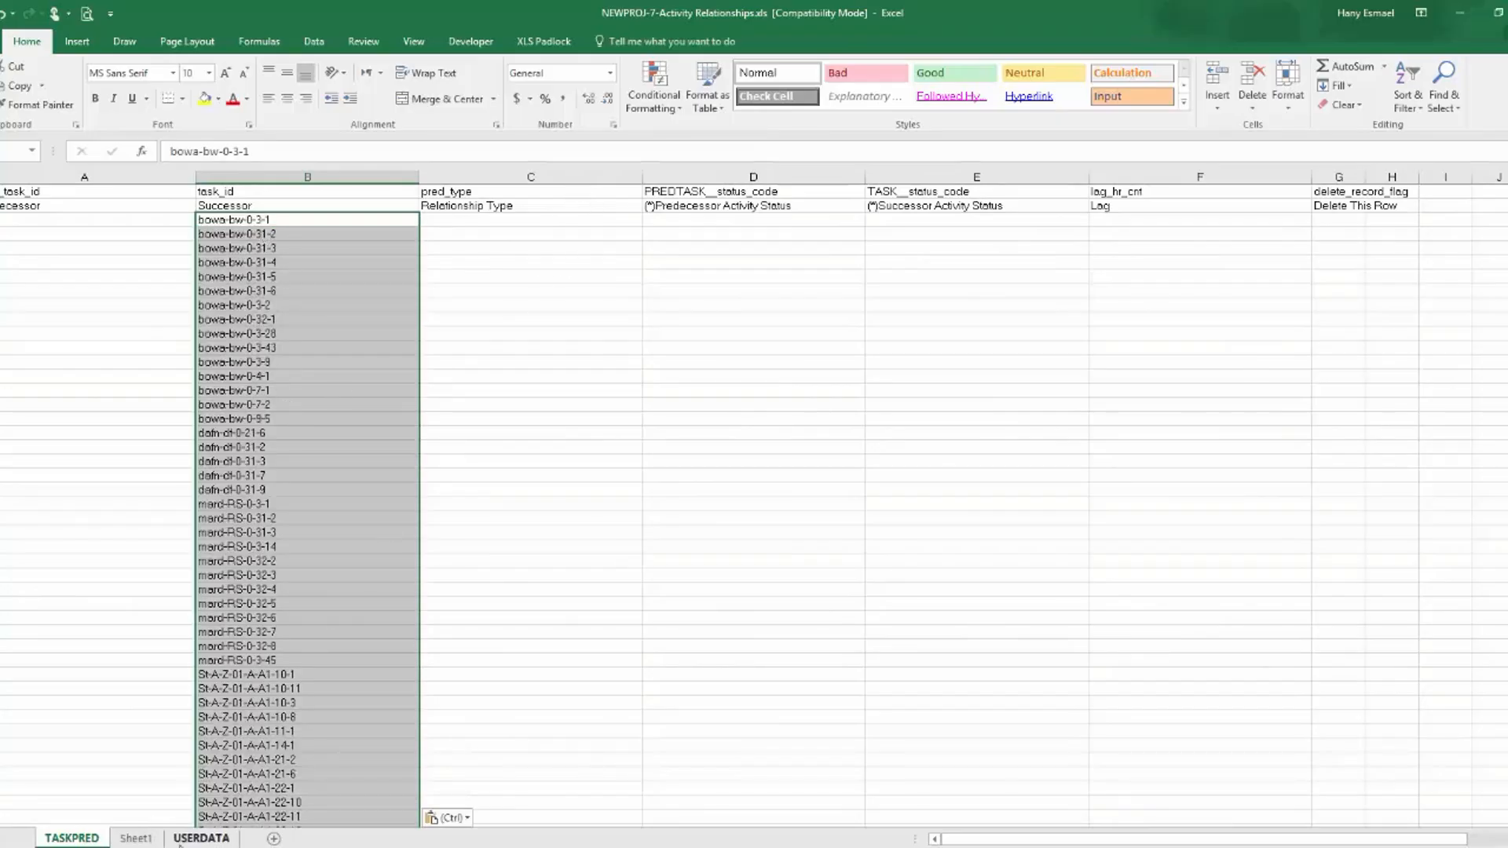
Check the relationship columns of Sheet1's first table and delete the Predecessor and Successor Activity Status columns from TASKPRED.
click(135, 839)
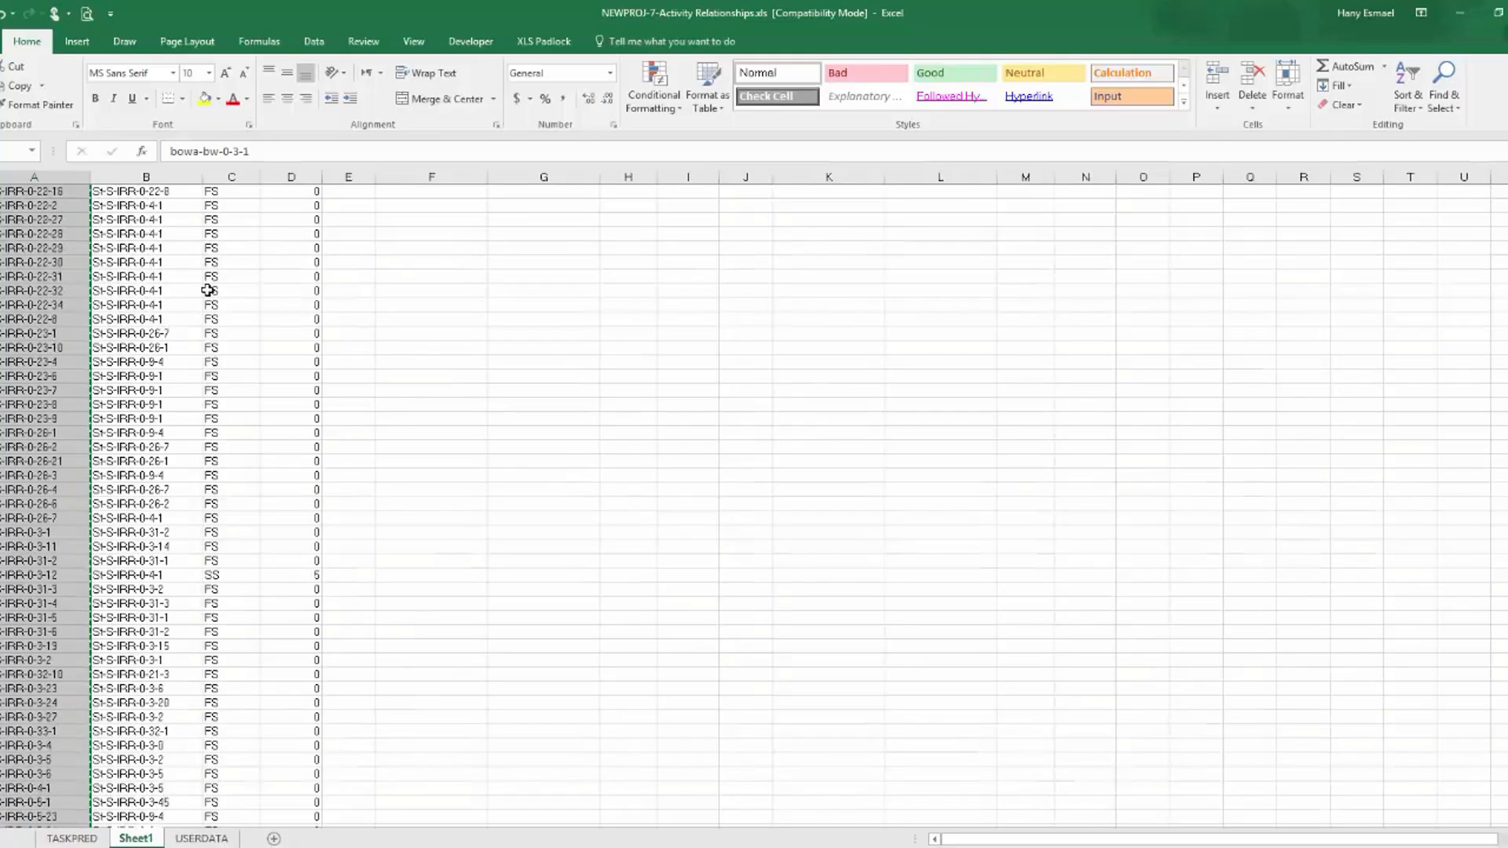
scroll(964, 370, up, 15)
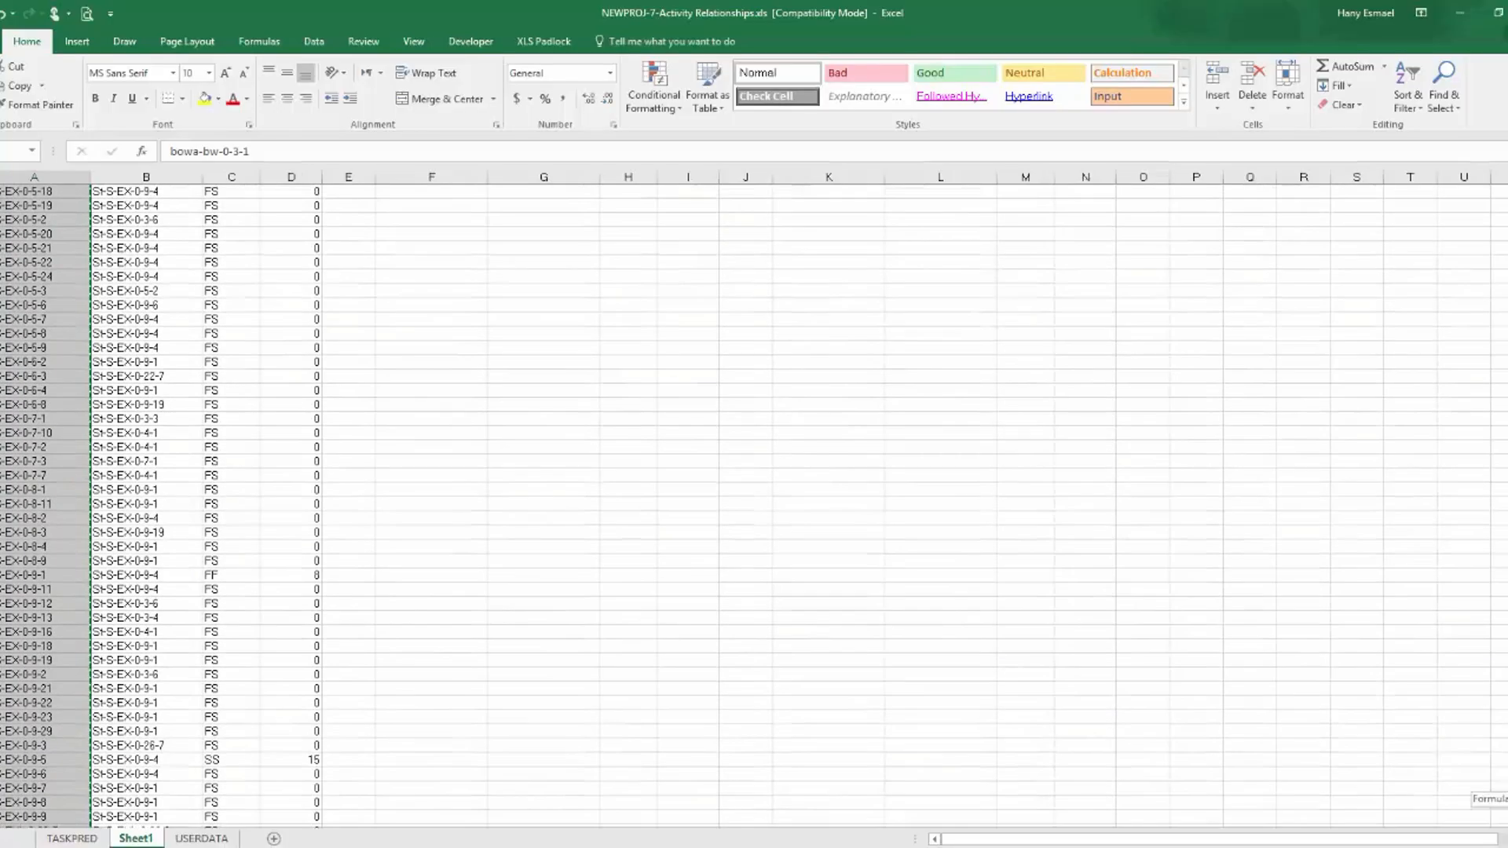
scroll(964, 370, up, 15)
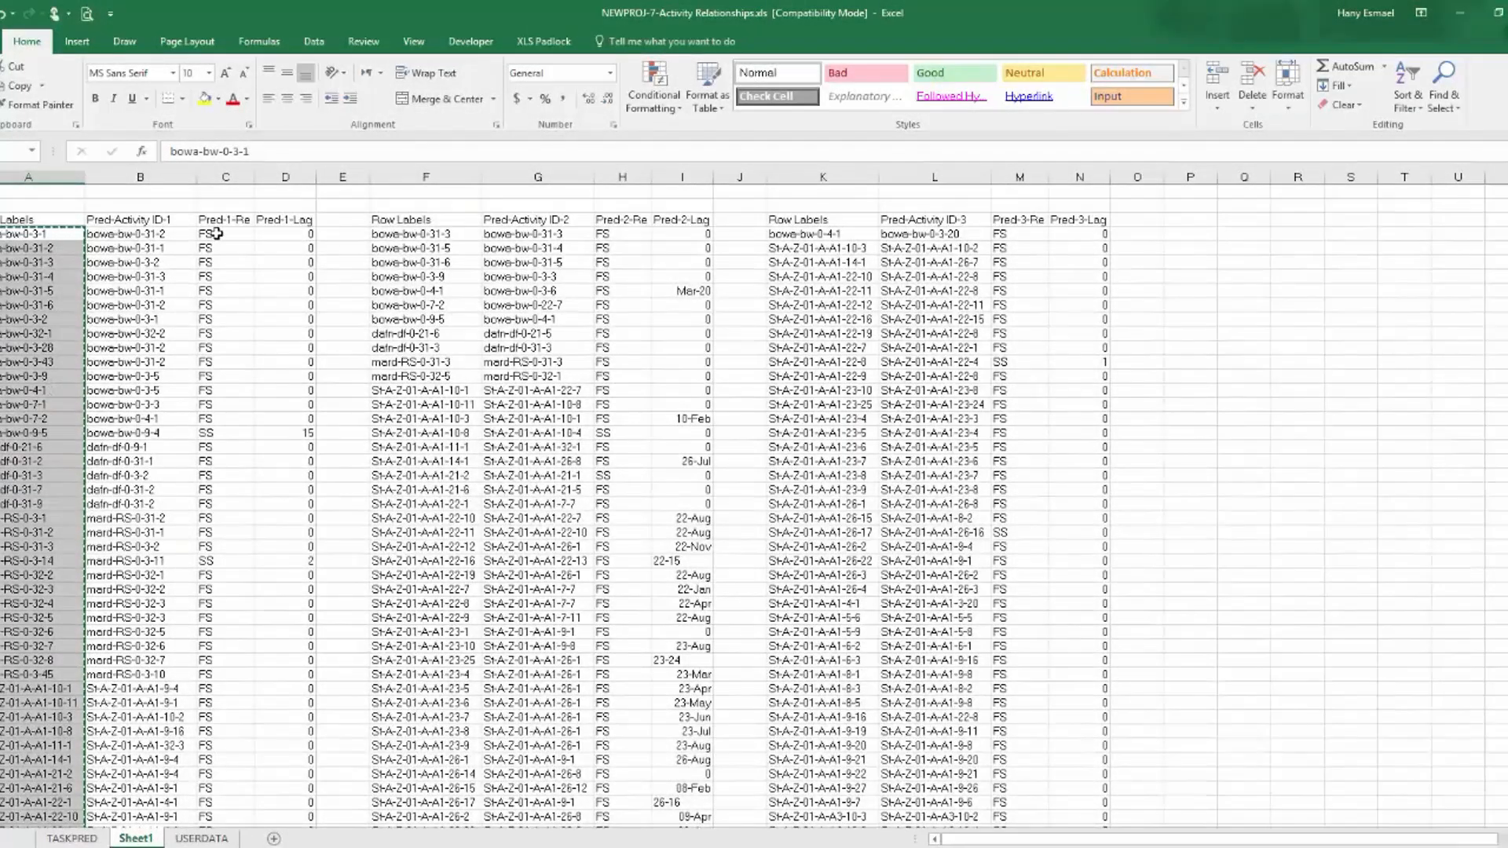
click(216, 233)
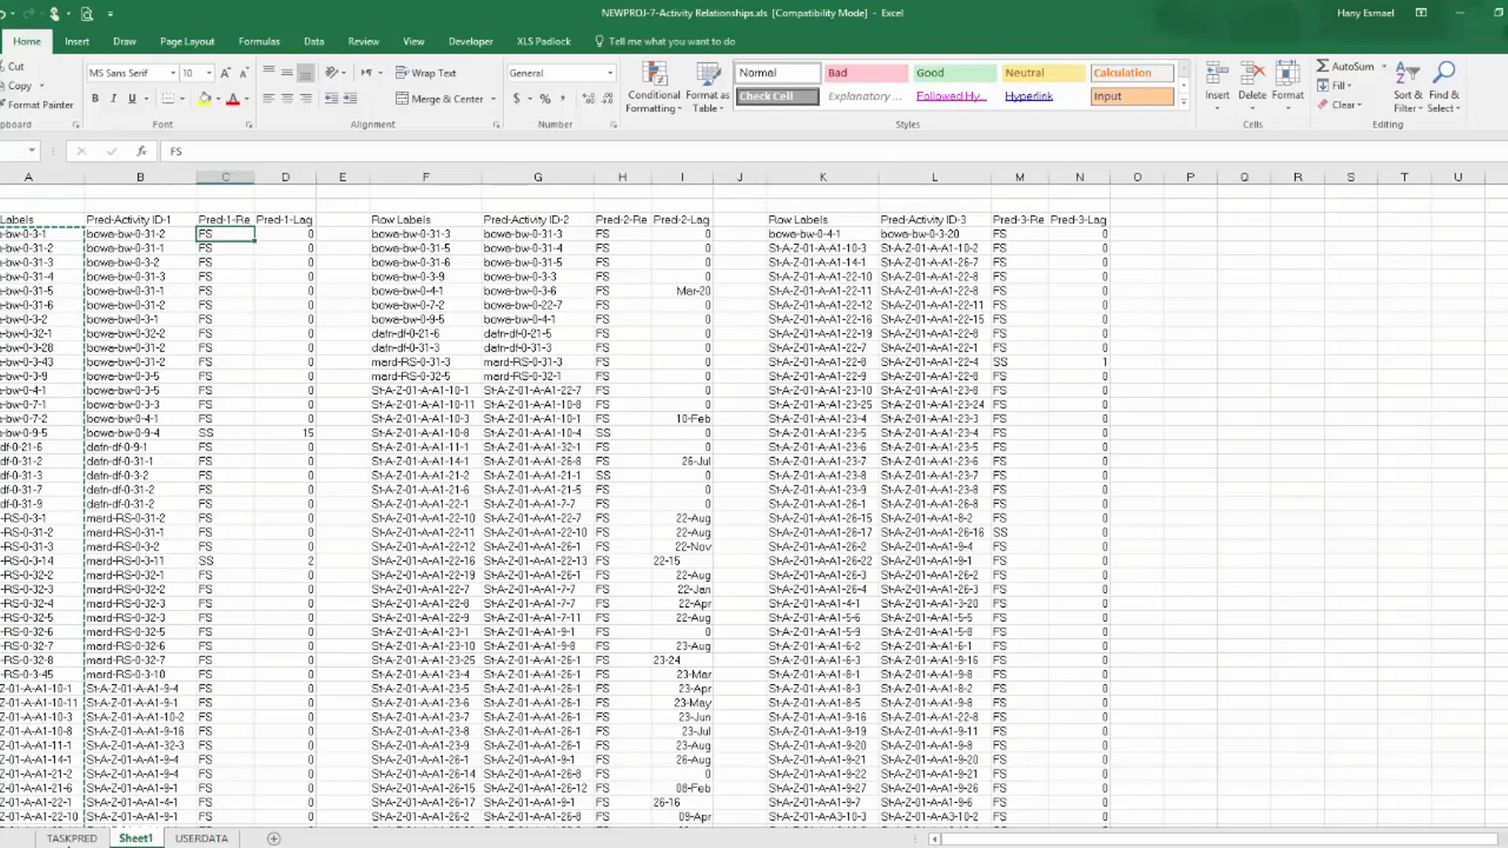
click(72, 839)
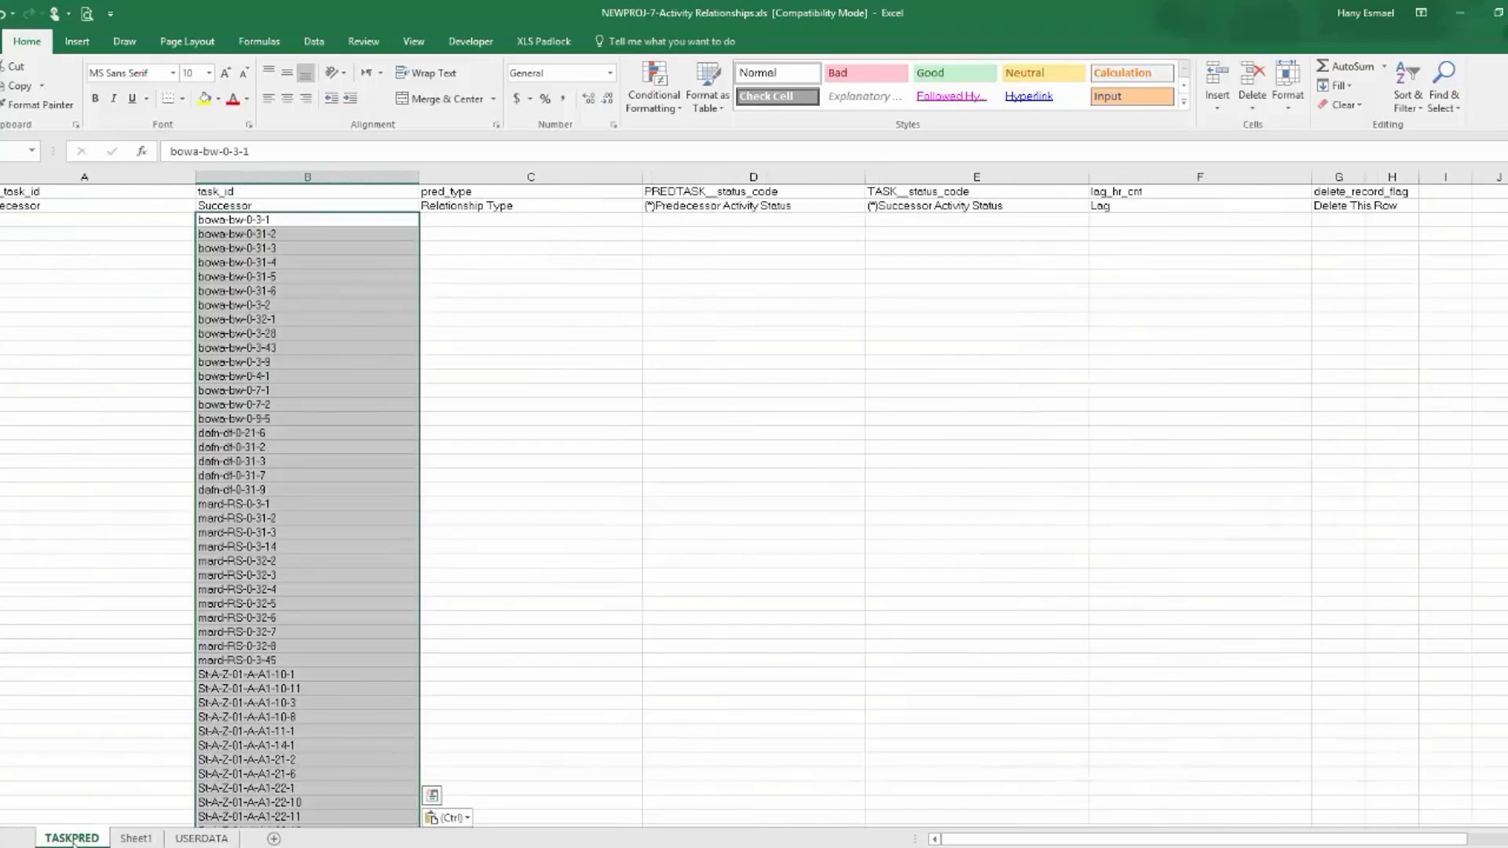
drag(805, 177, 962, 179)
right_click(966, 179)
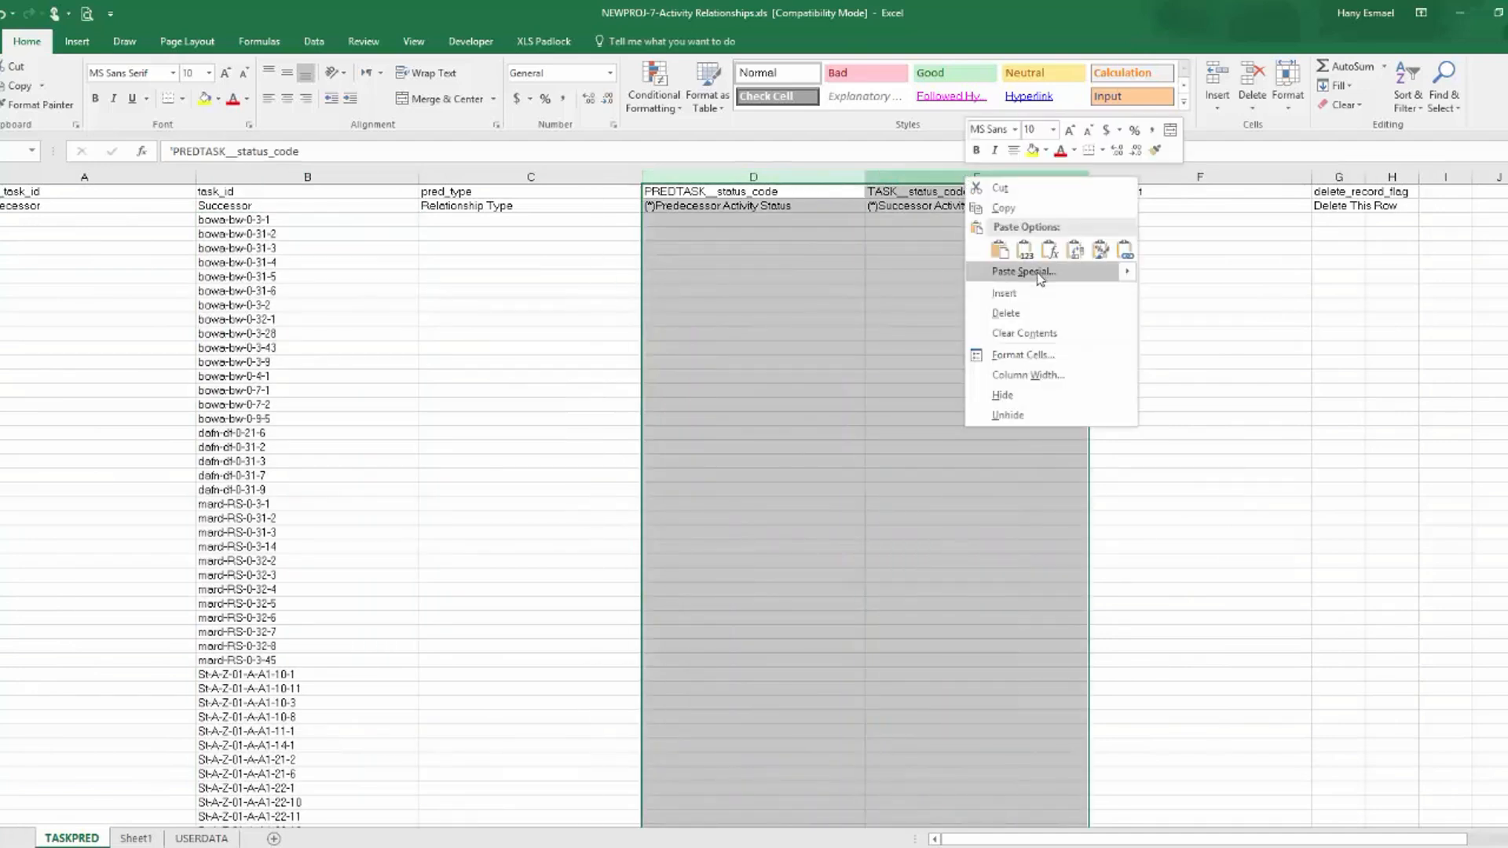
click(1031, 312)
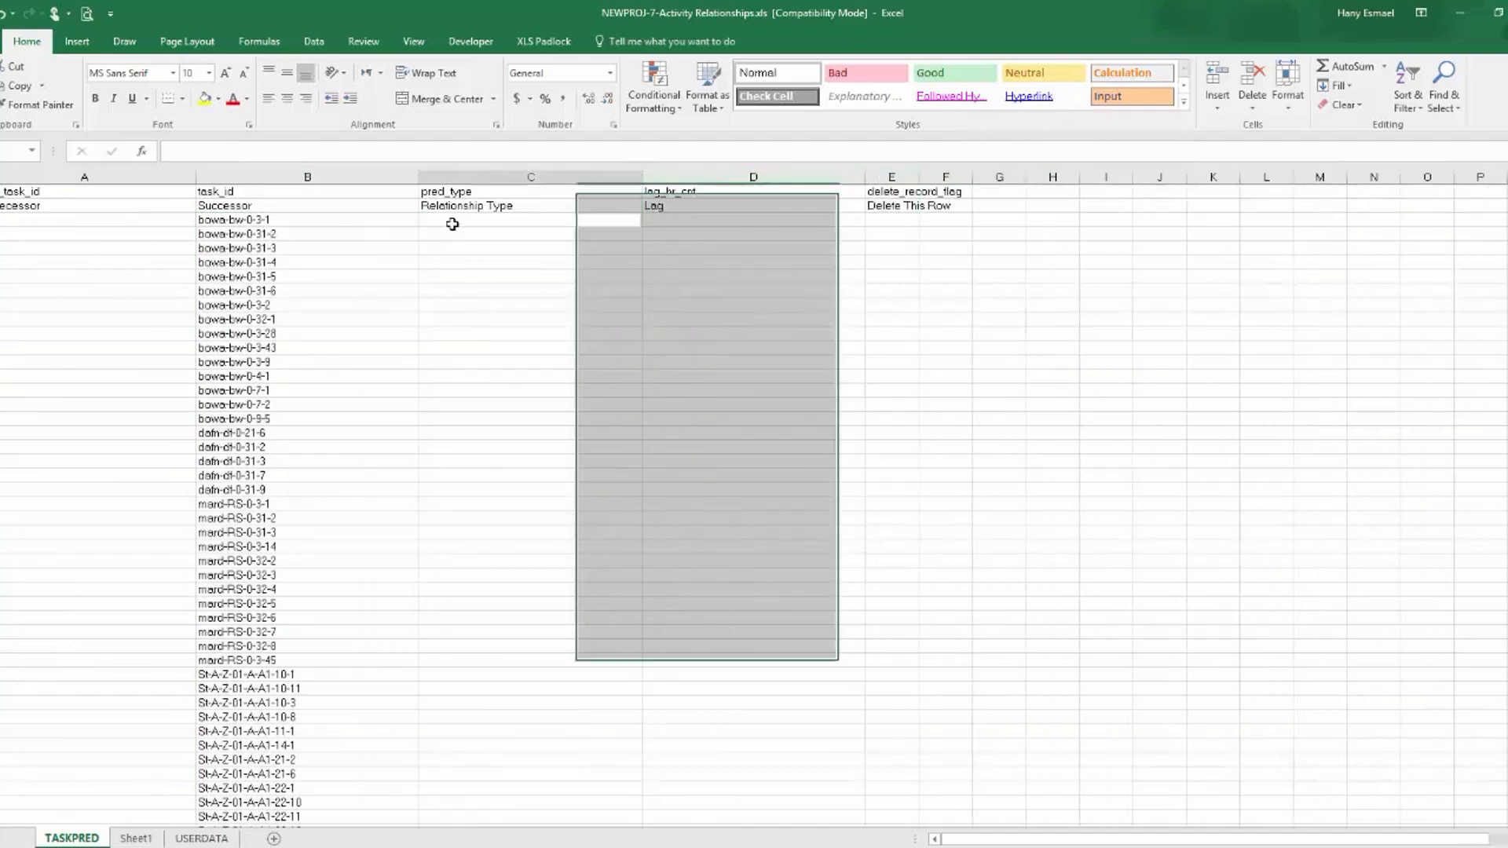
Copy the Pred-1-Re and Pred-1-Lag data from Sheet1 as values into TASKPRED's Relationship Type and Lag columns.
click(454, 223)
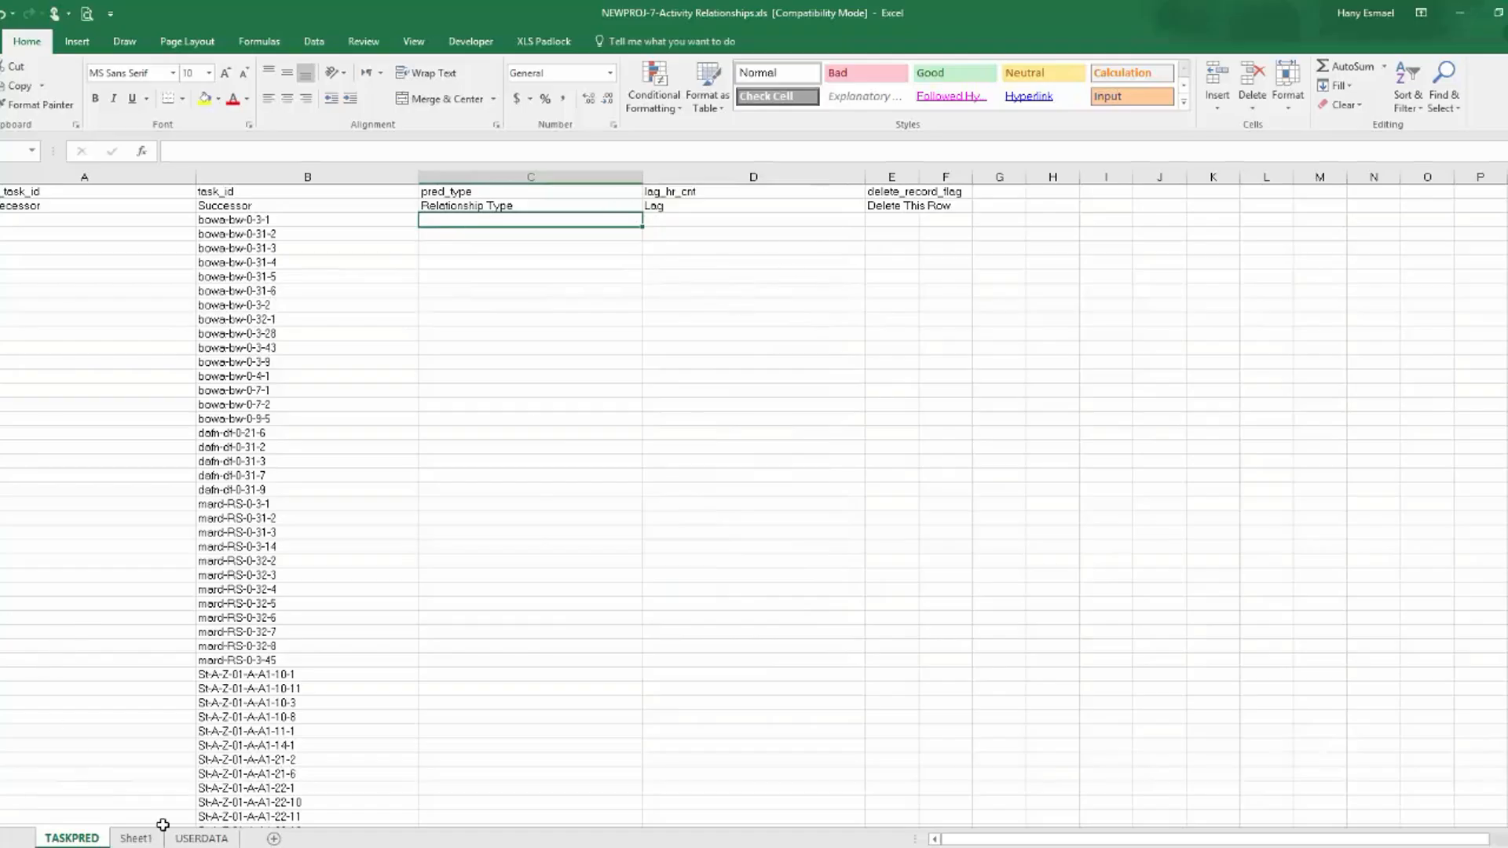
click(133, 839)
drag(213, 230, 302, 235)
key(ctrl+shift+Down)
key(ctrl+c)
click(75, 839)
right_click(475, 218)
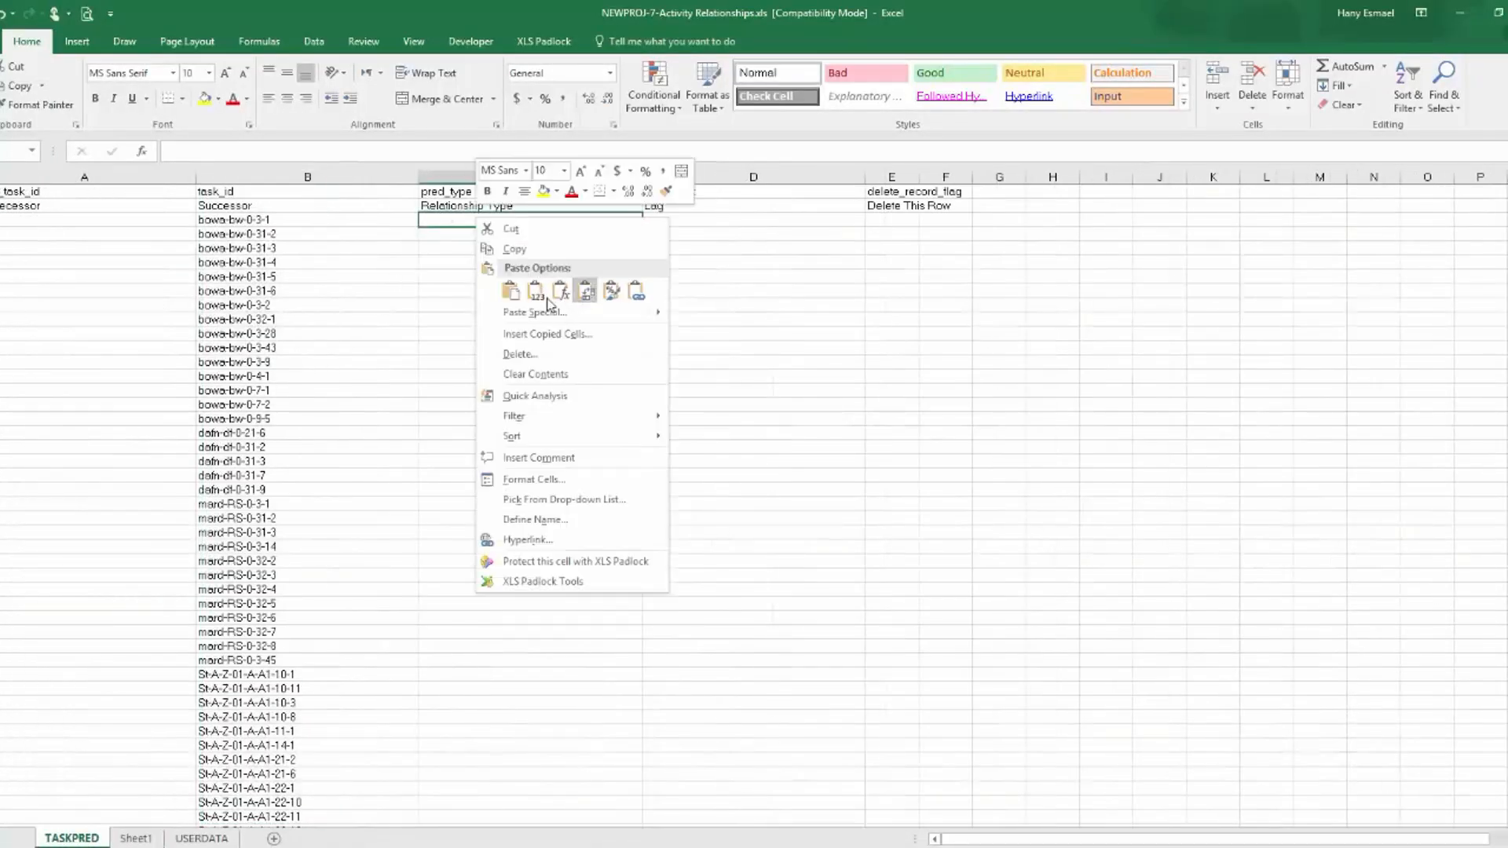
click(535, 293)
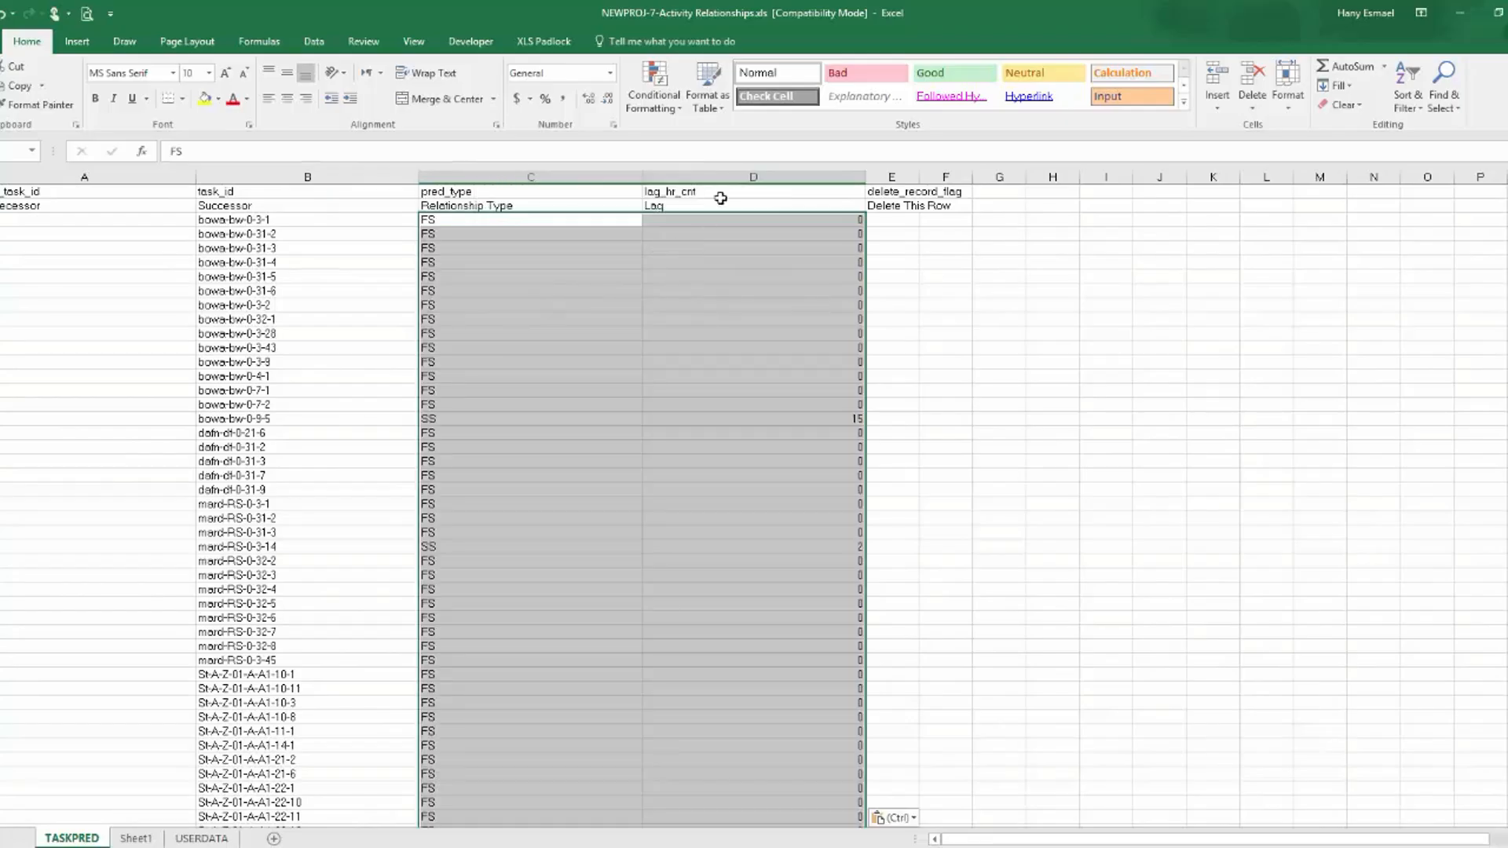
Format the Lag column of TASKPRED as Text.
right_click(757, 175)
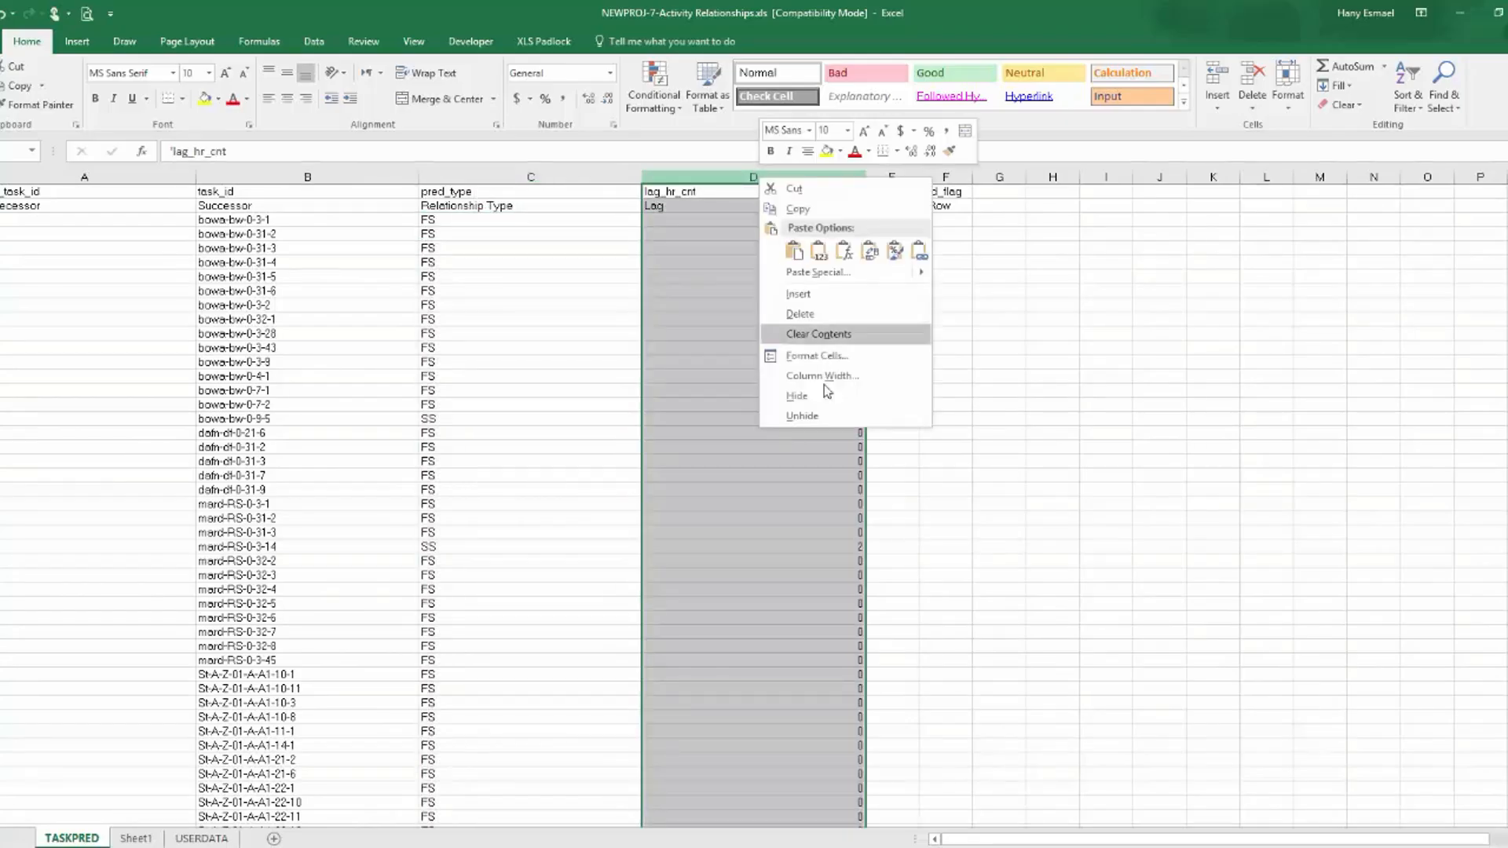
click(864, 353)
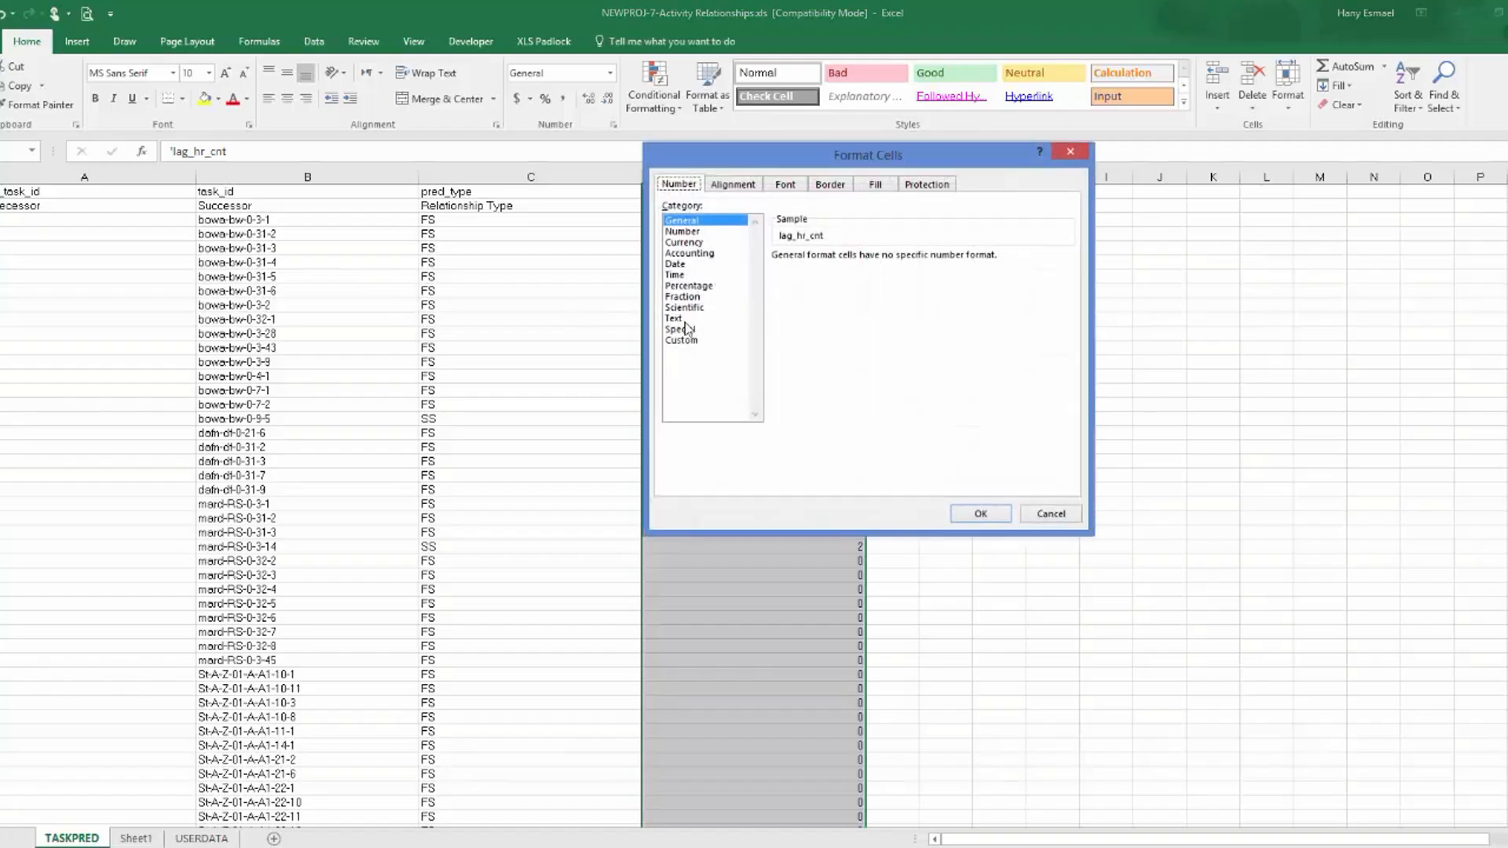
click(676, 319)
click(976, 513)
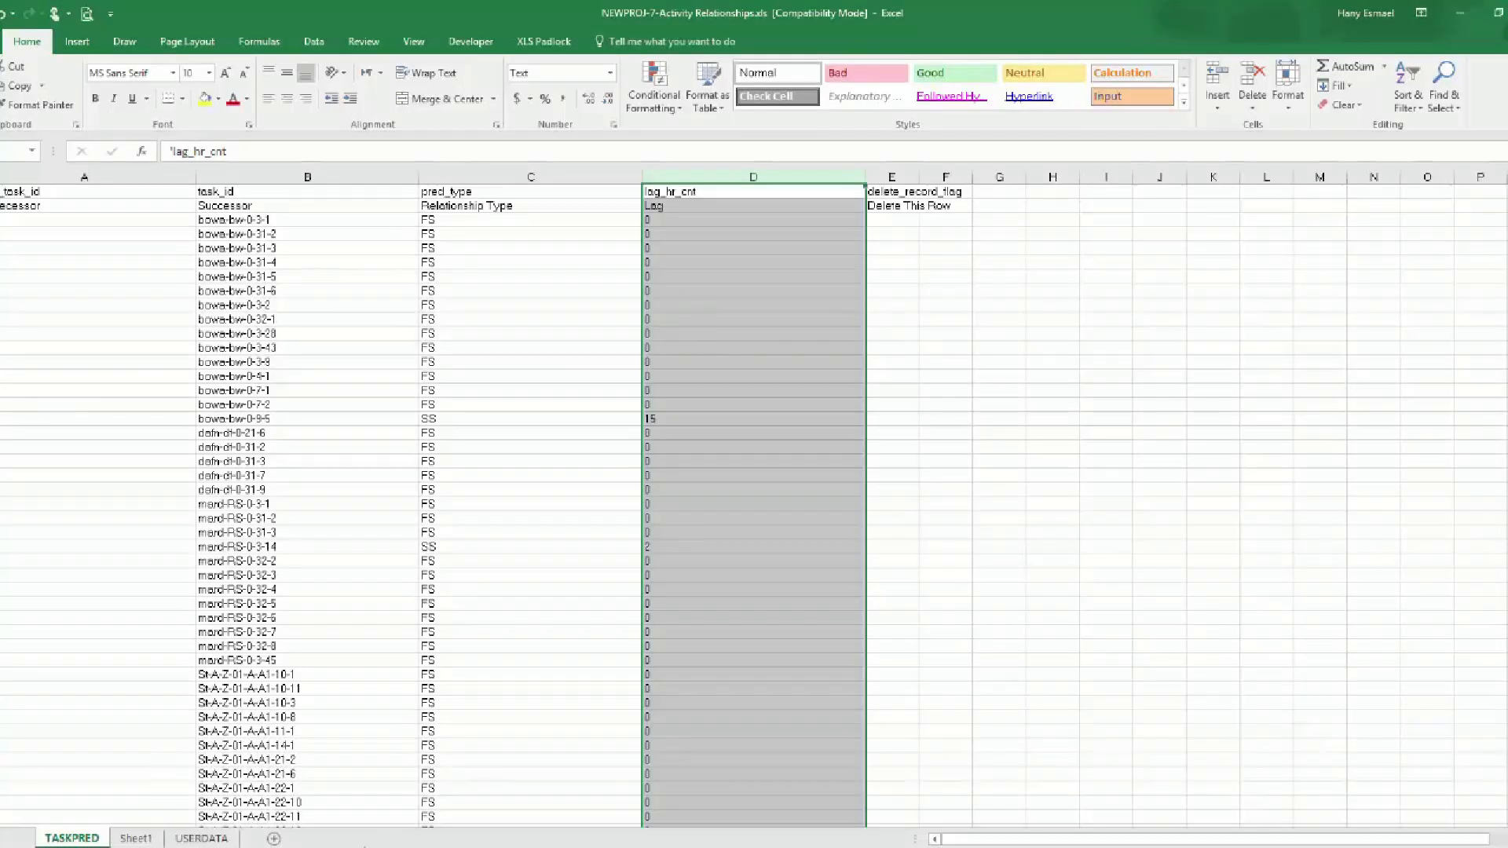
Copy the first table's Pred-Activity ID-1 entries from Sheet1 into the Predecessor column of TASKPRED.
click(216, 841)
click(162, 839)
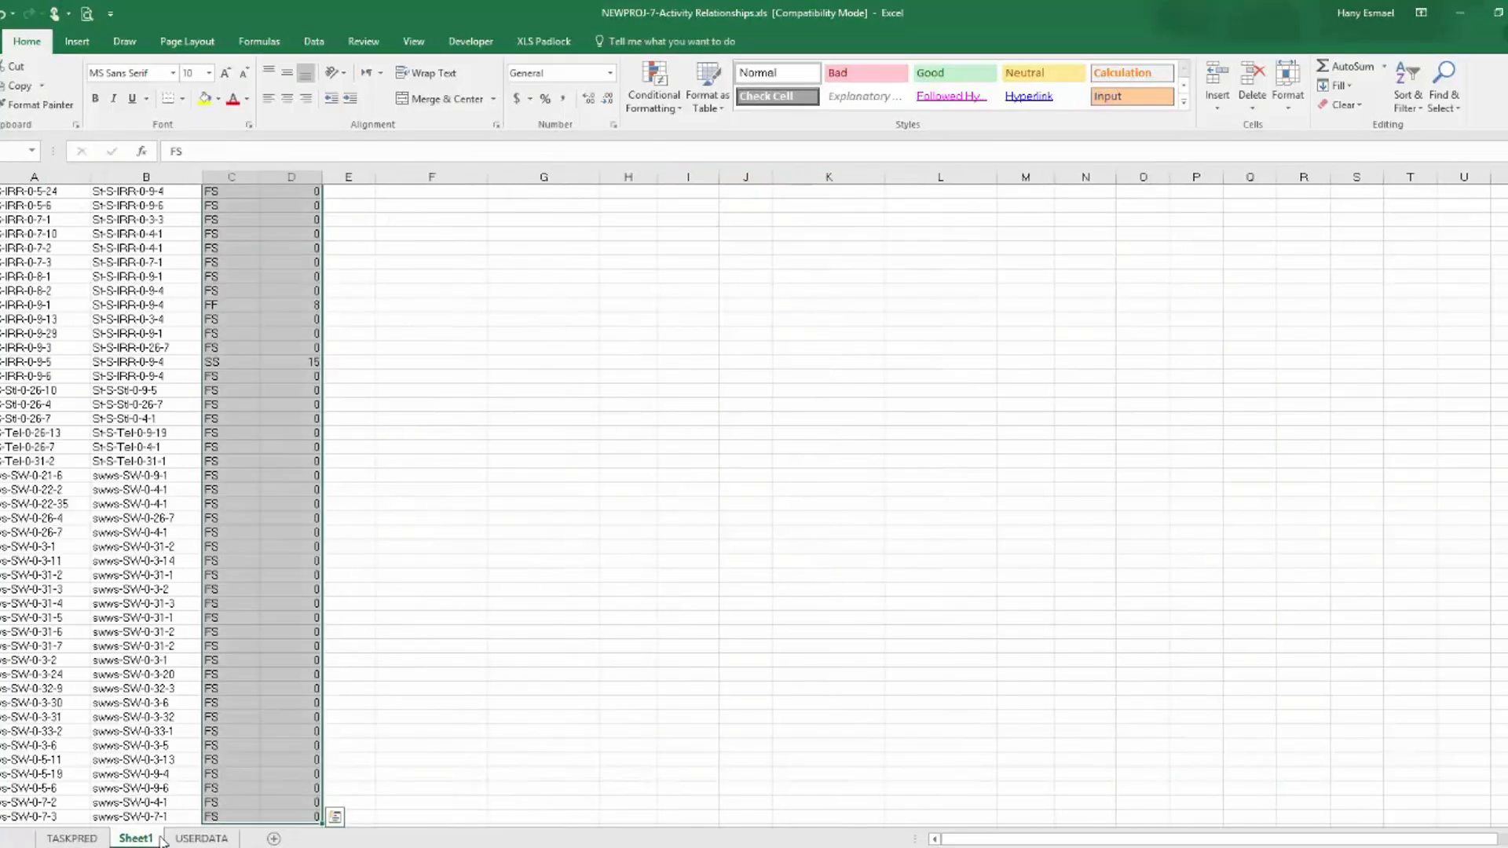
scroll(159, 289, down, 5)
scroll(148, 280, up, 6)
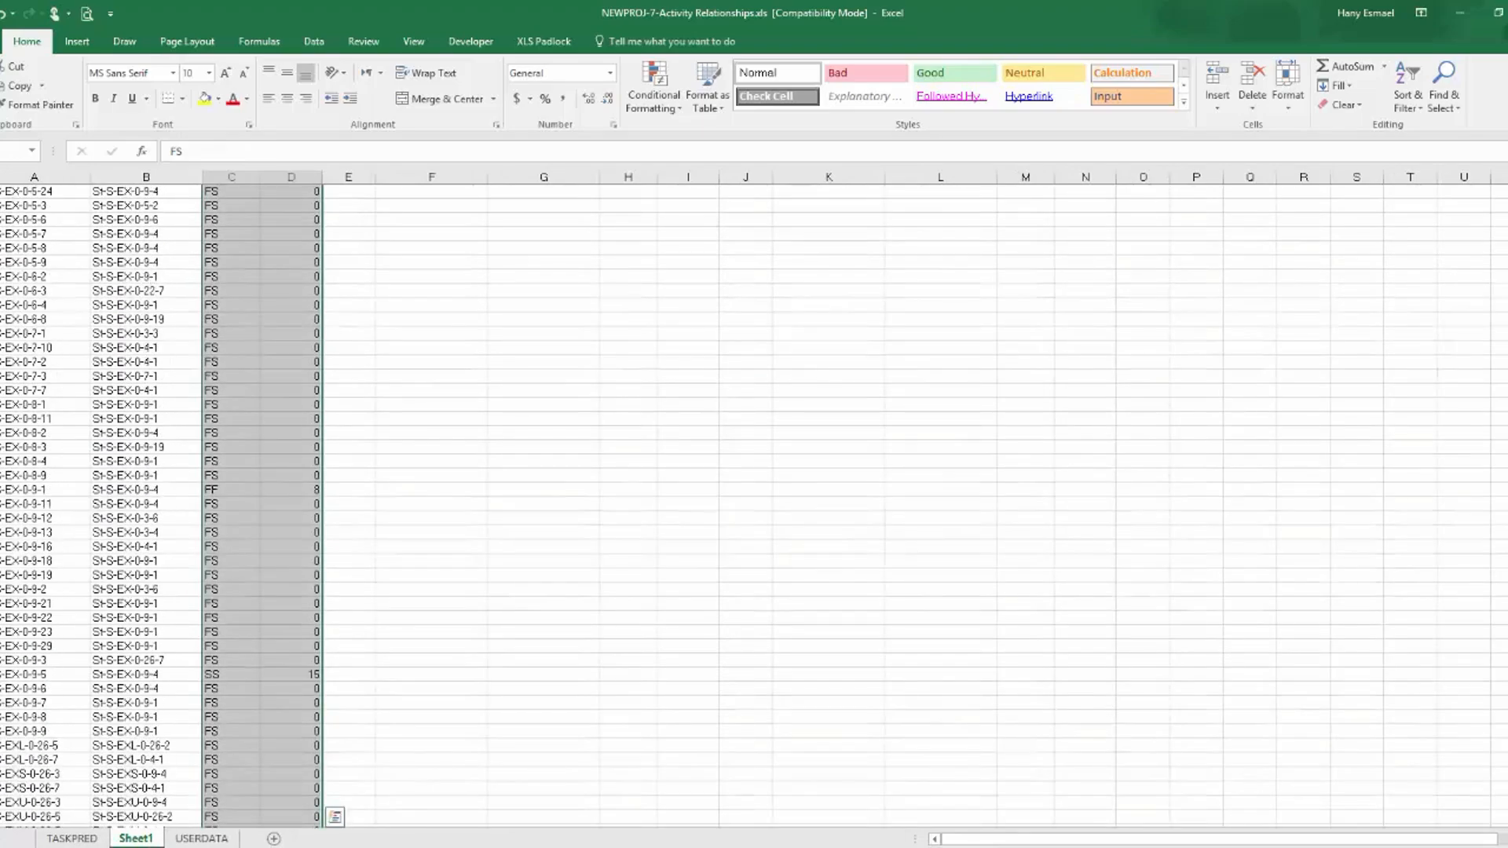
scroll(145, 235, up, 10)
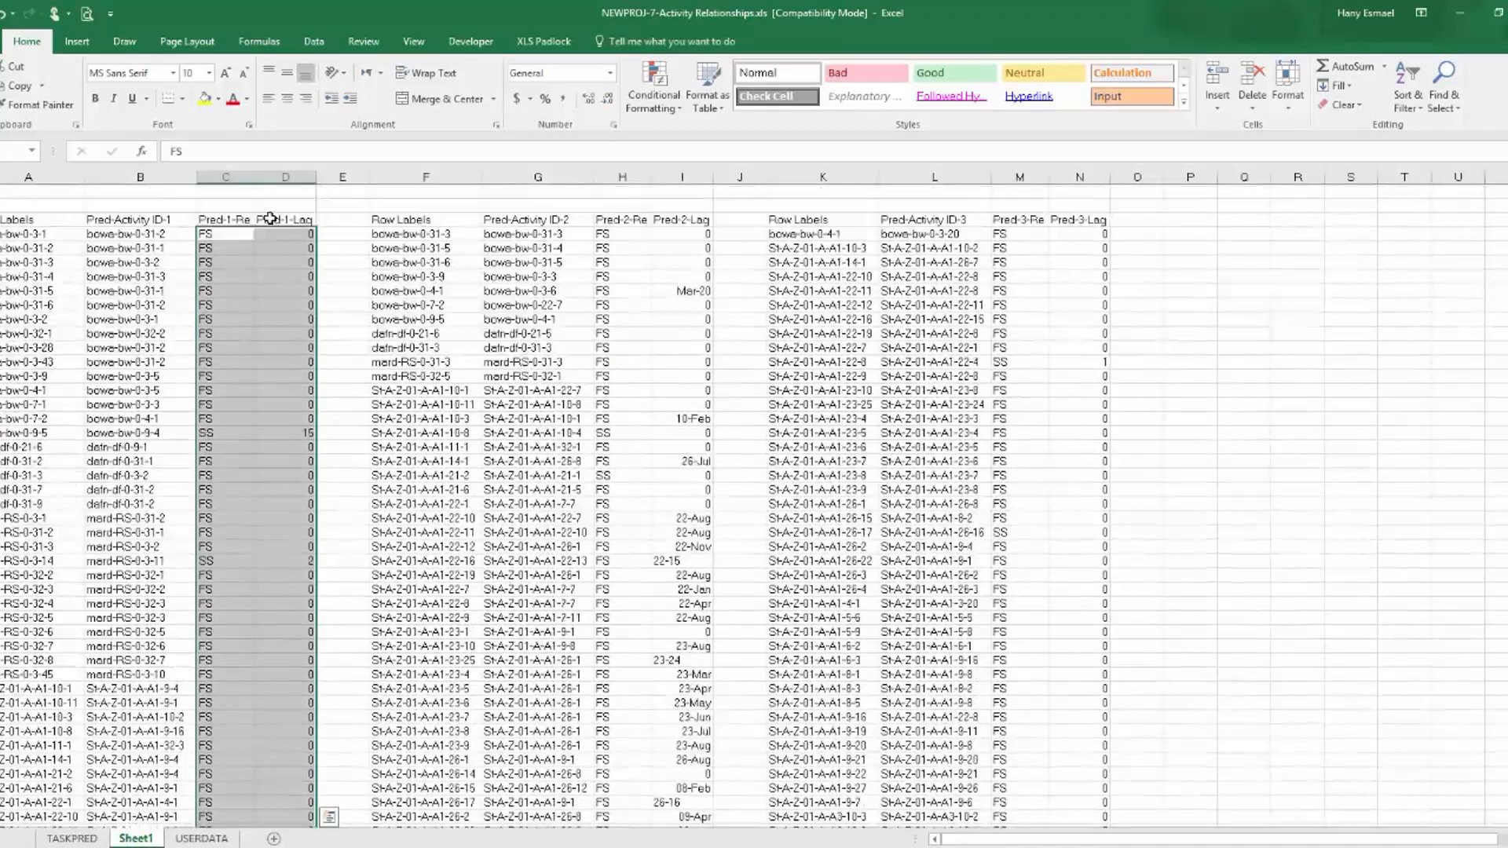
click(145, 235)
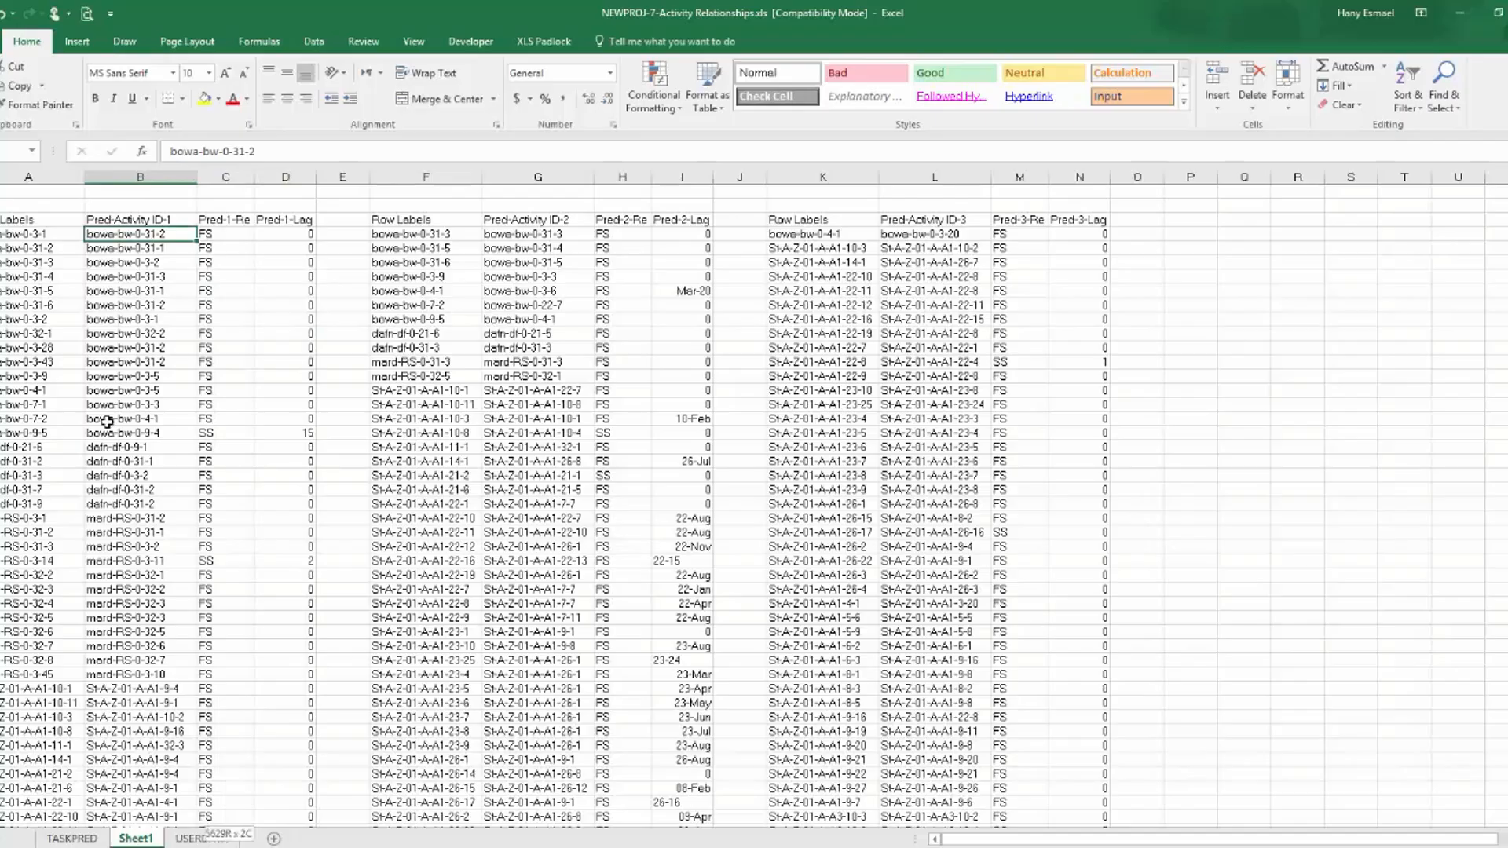
key(ctrl+shift+Down)
key(ctrl+c)
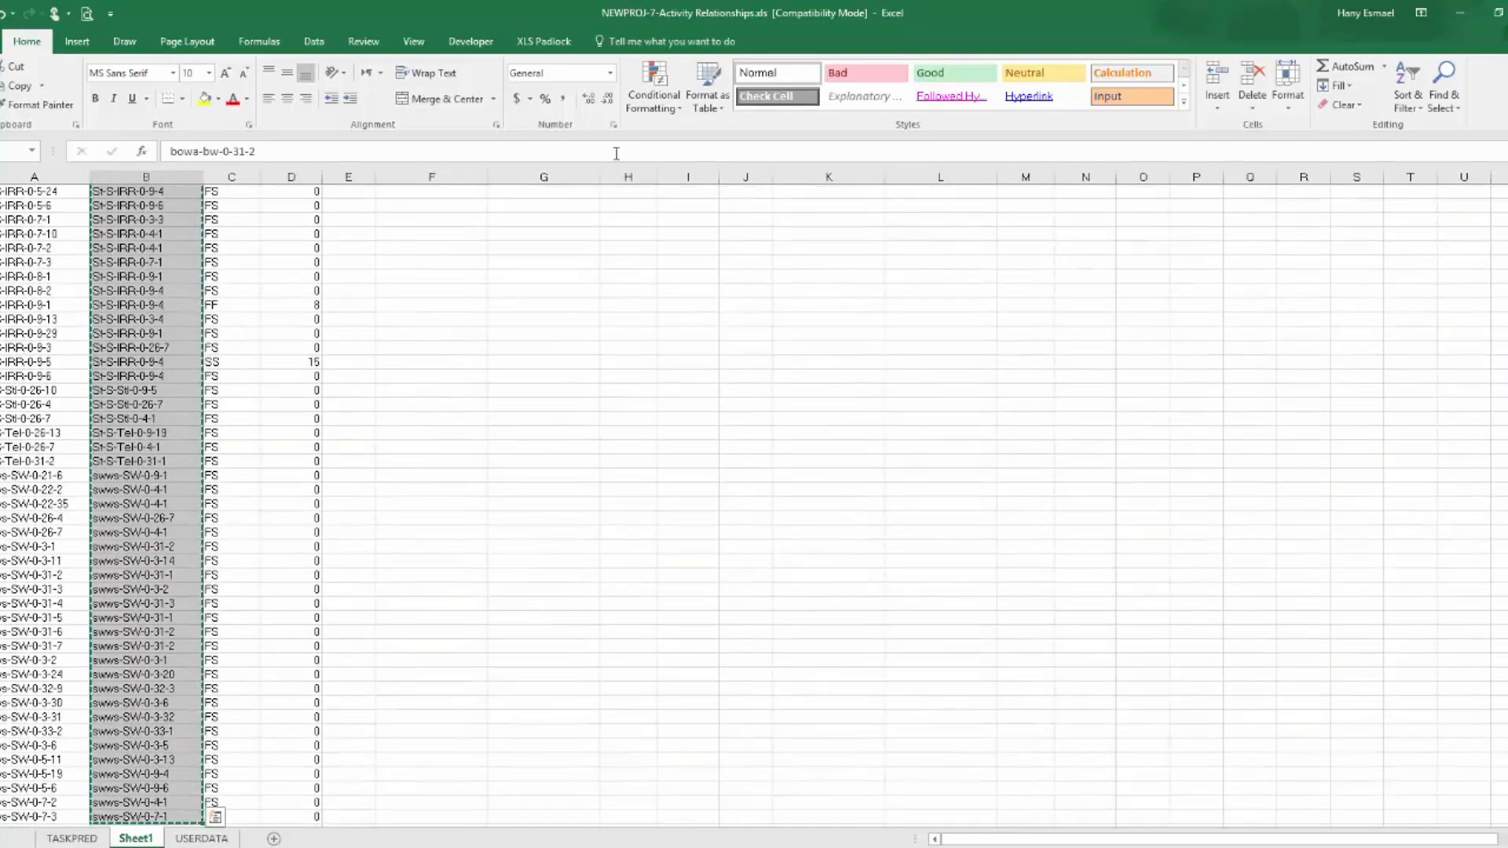
click(71, 838)
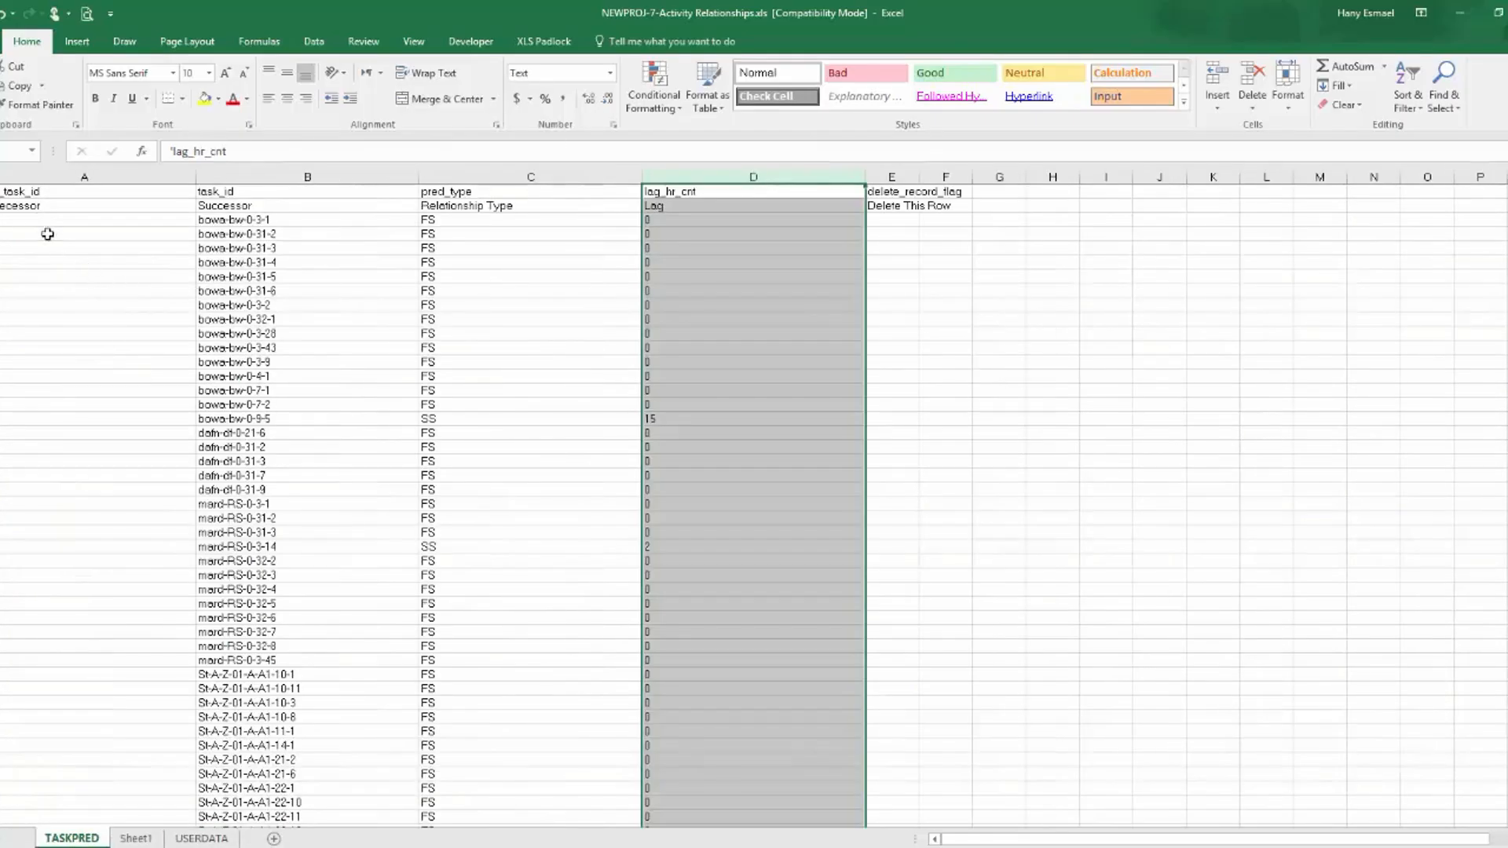
click(36, 219)
right_click(36, 220)
click(96, 294)
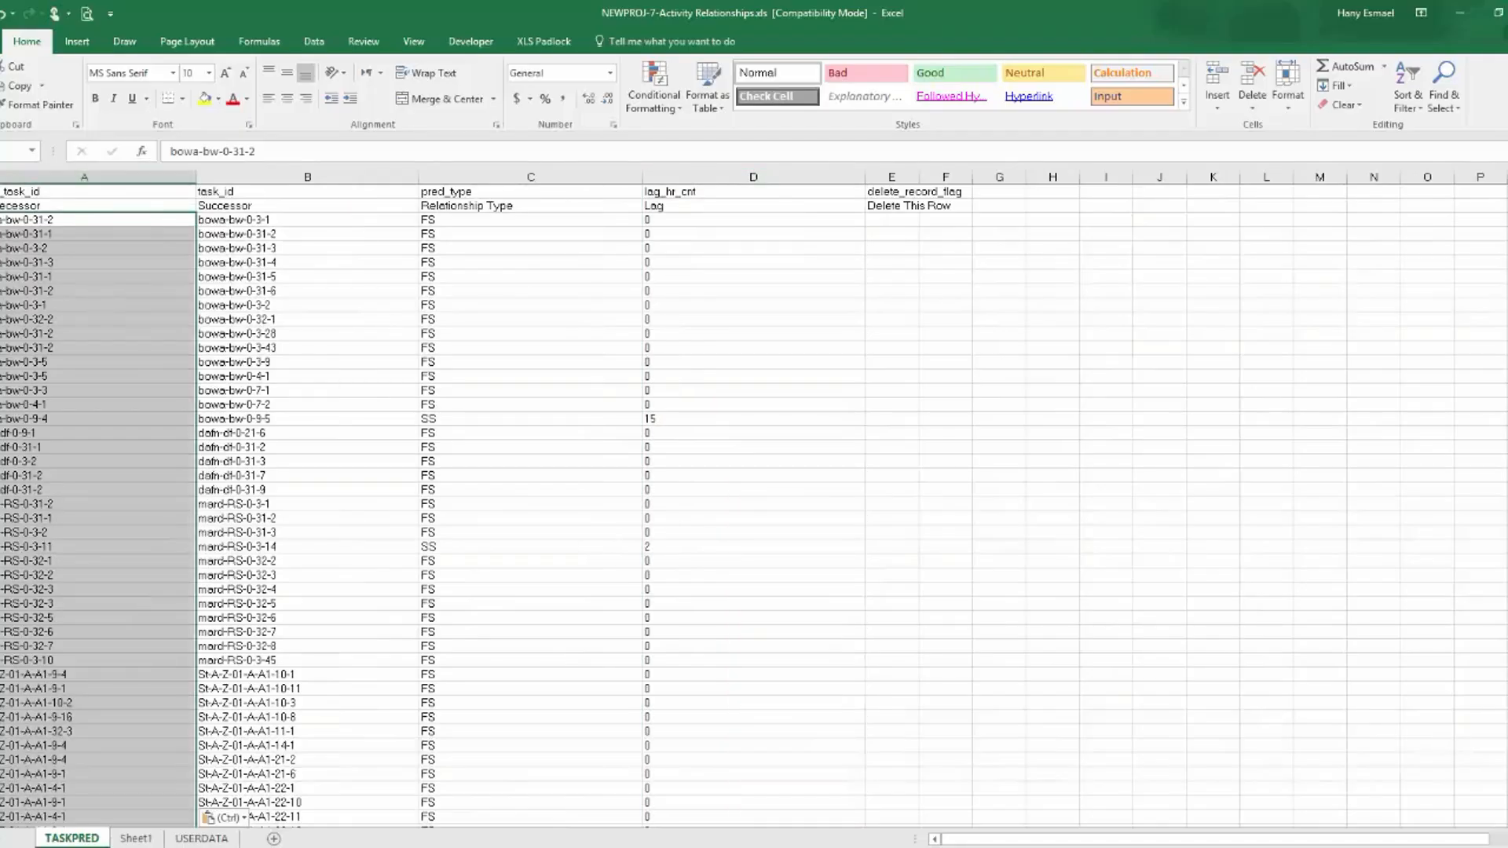
Check the end of the pasted rows in TASKPRED and clear the Grand Total label below the second table in Sheet1.
drag(1507, 206, 1507, 802)
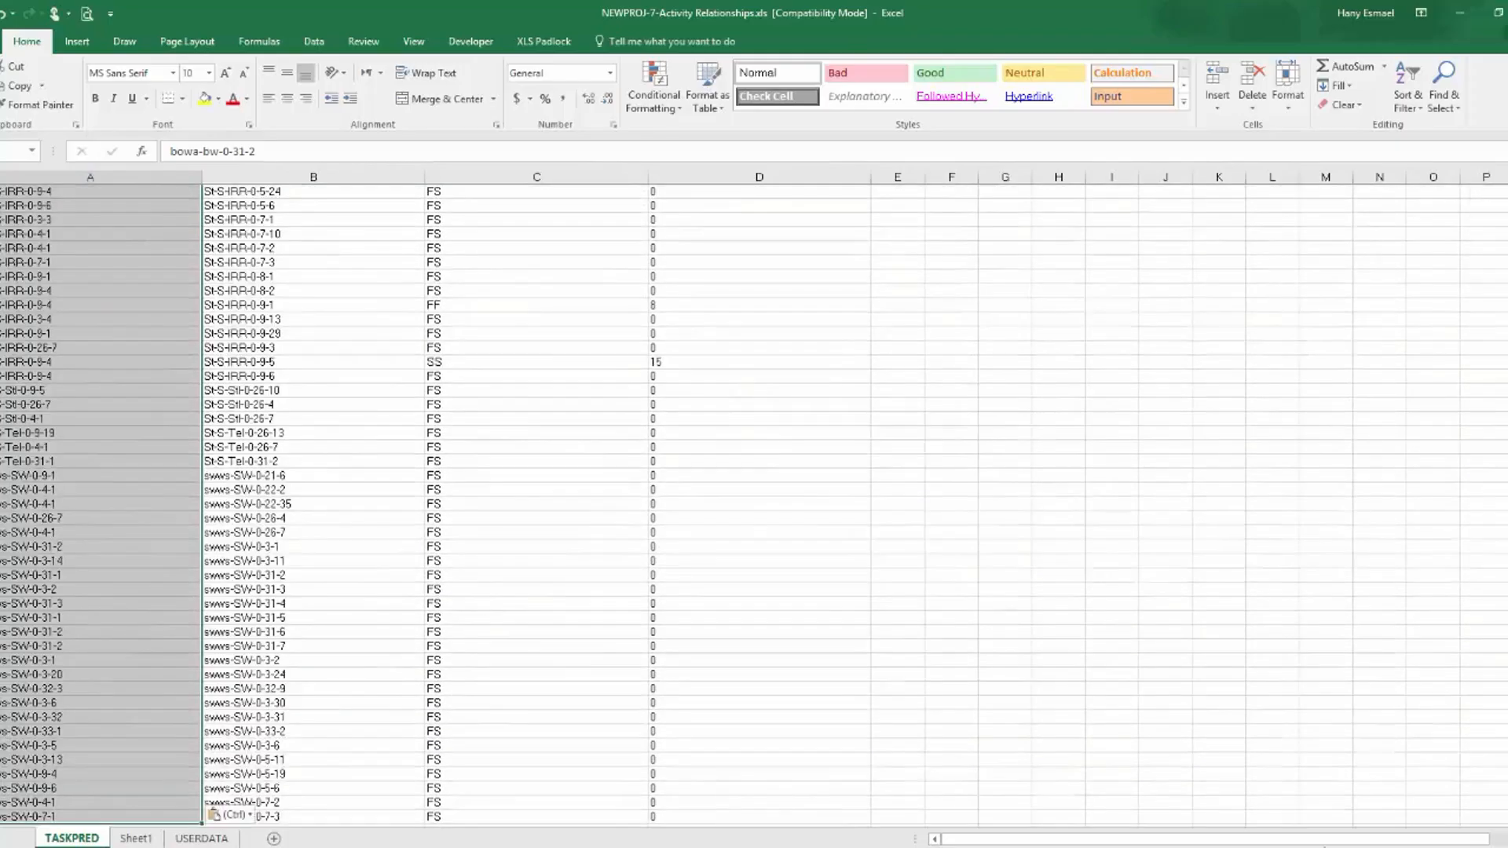
scroll(84, 511, down, 7)
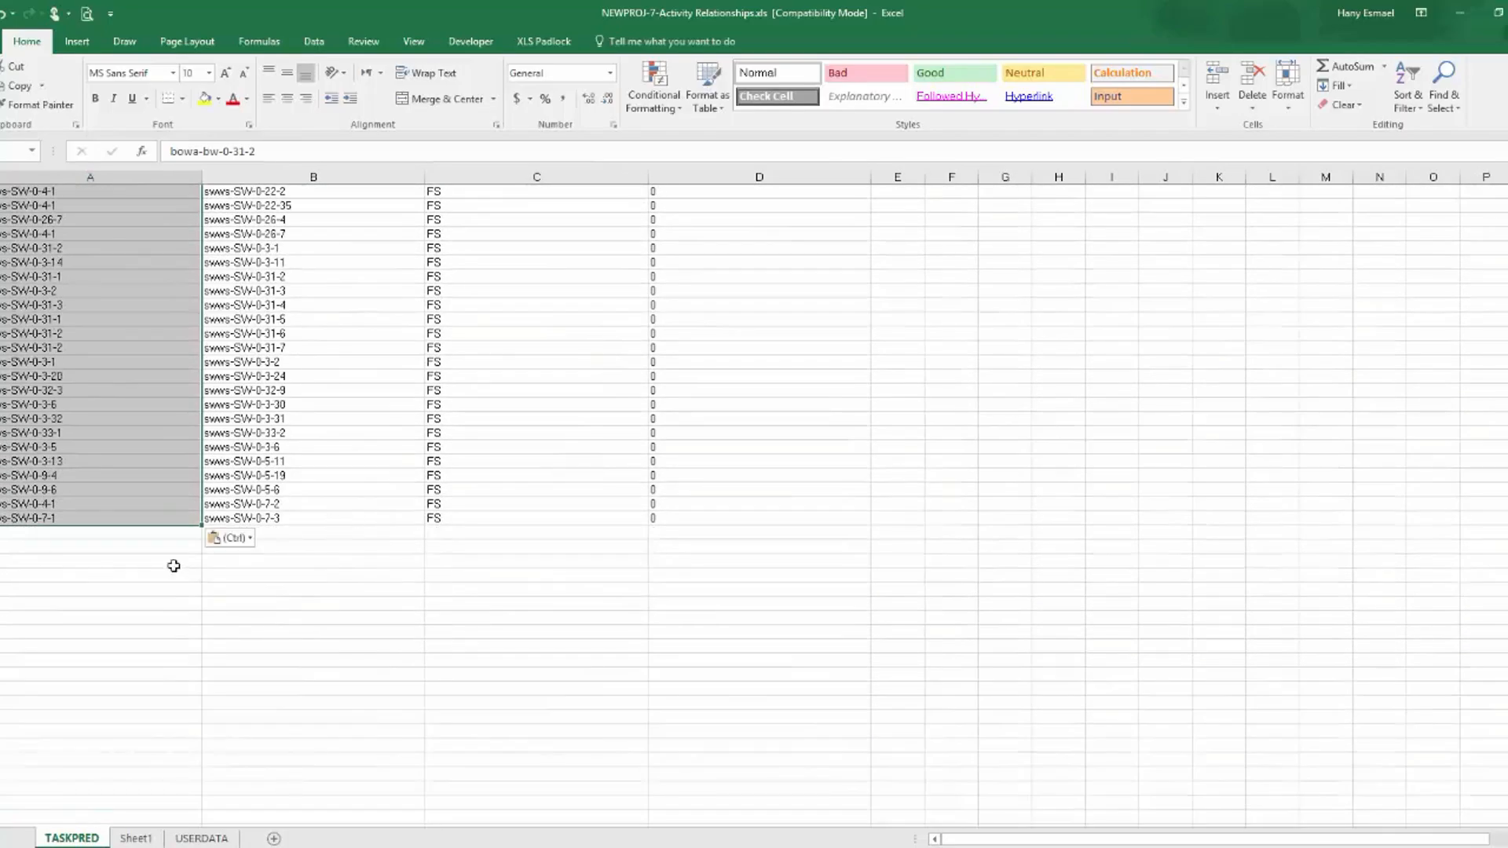
click(40, 537)
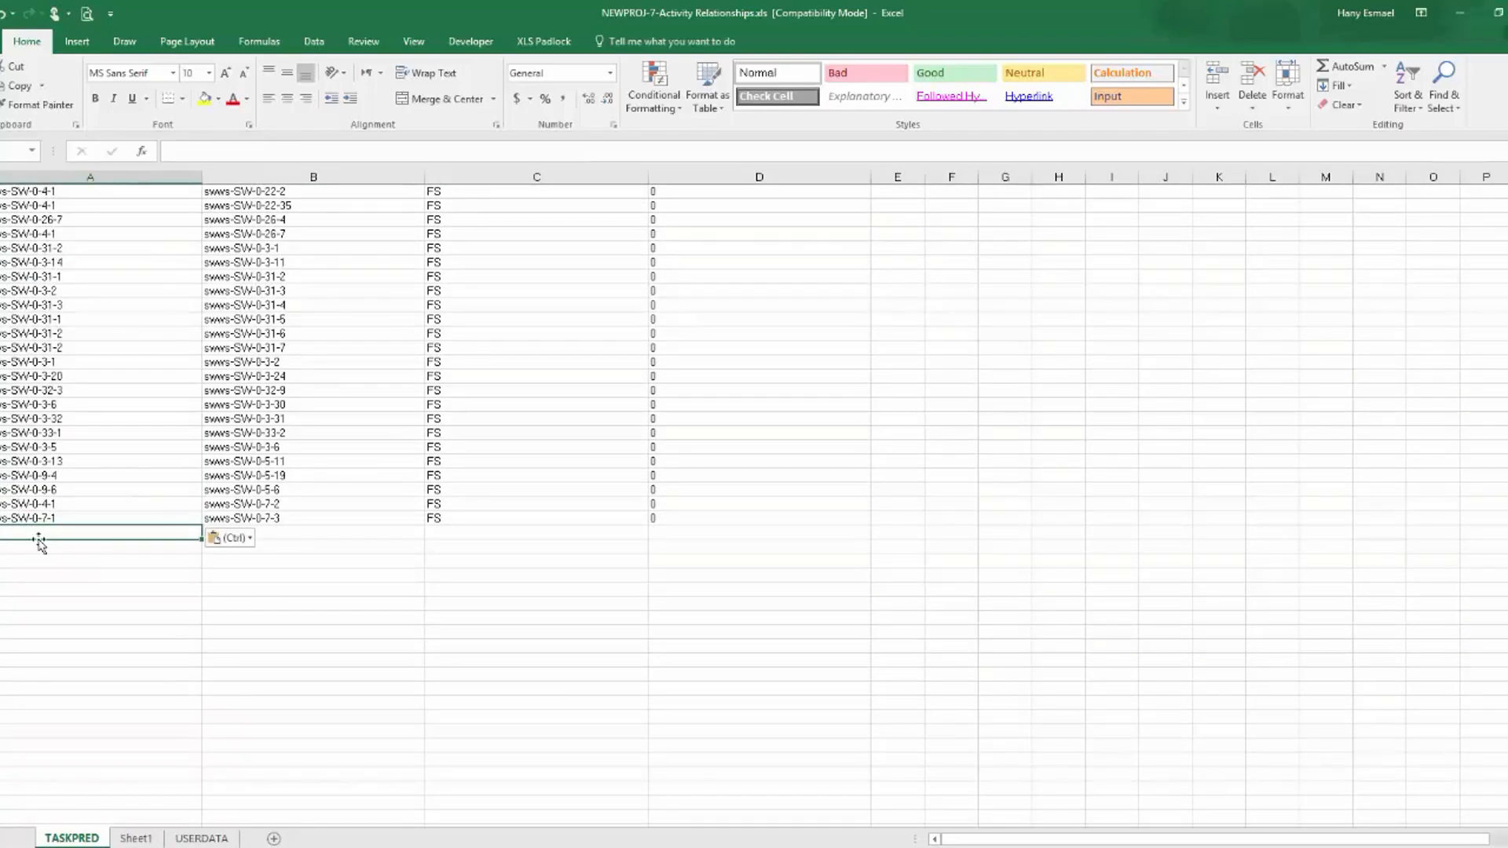
click(147, 840)
scroll(451, 390, up, 10)
scroll(451, 390, up, 7)
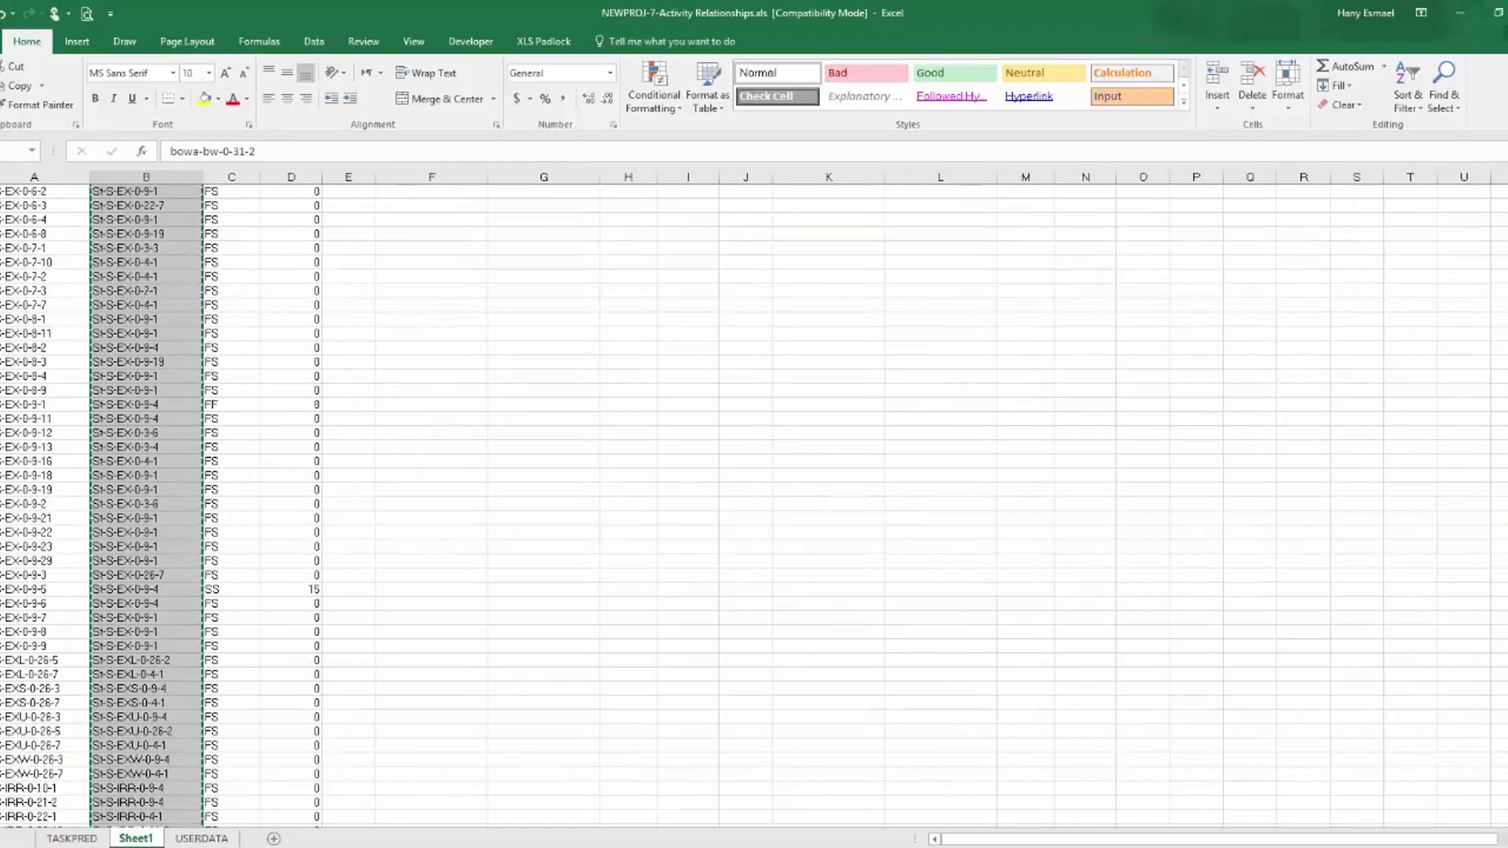
drag(1502, 707, 1502, 791)
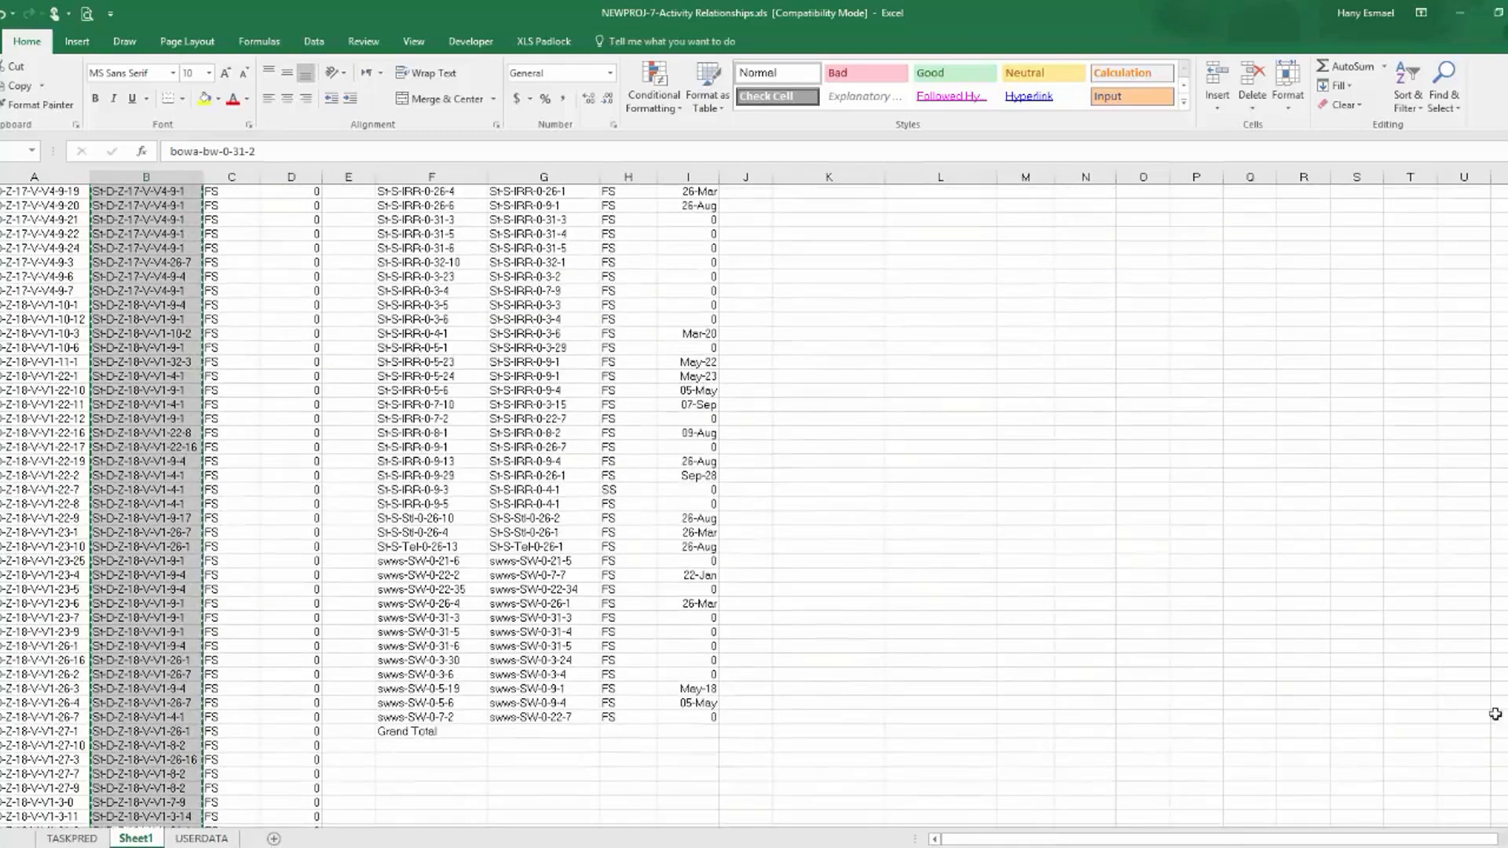
click(469, 737)
key(Delete)
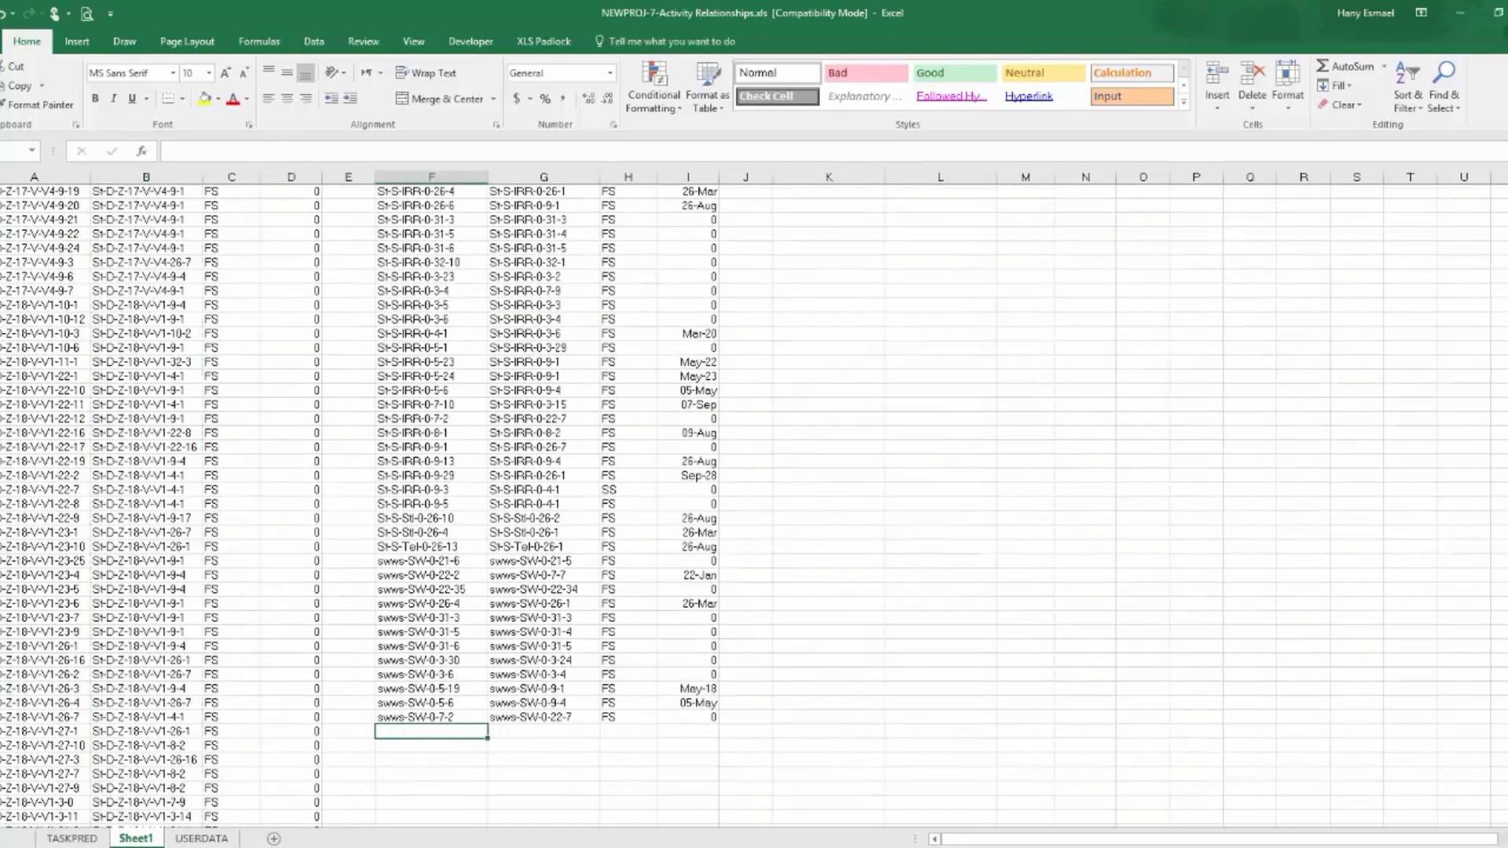
Copy the second table's Row Labels from Sheet1 below the existing entries in both the Predecessor and Successor columns of TASKPRED.
drag(1504, 709, 1461, 157)
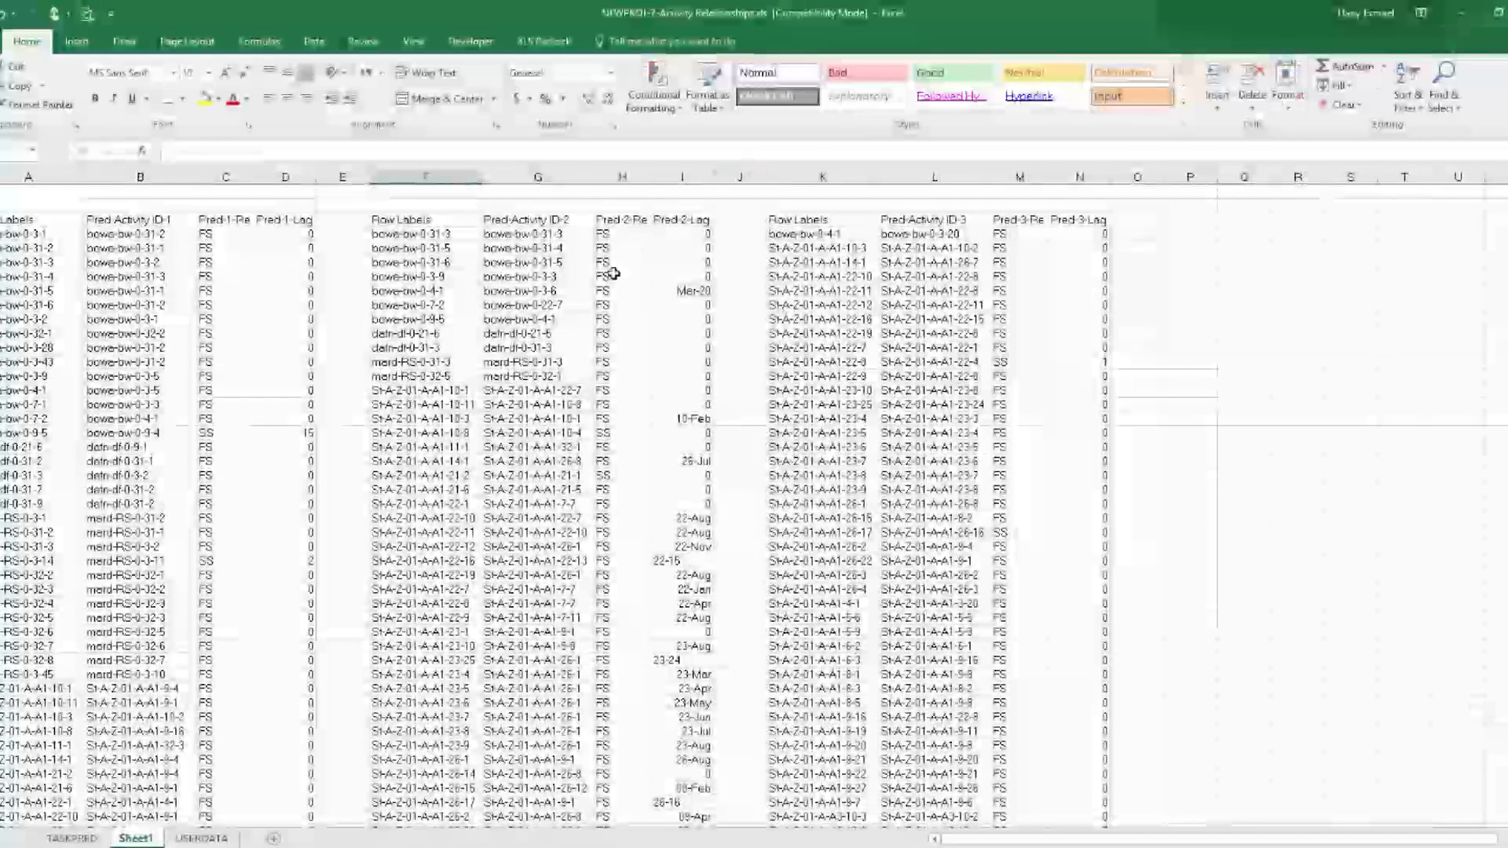
click(436, 235)
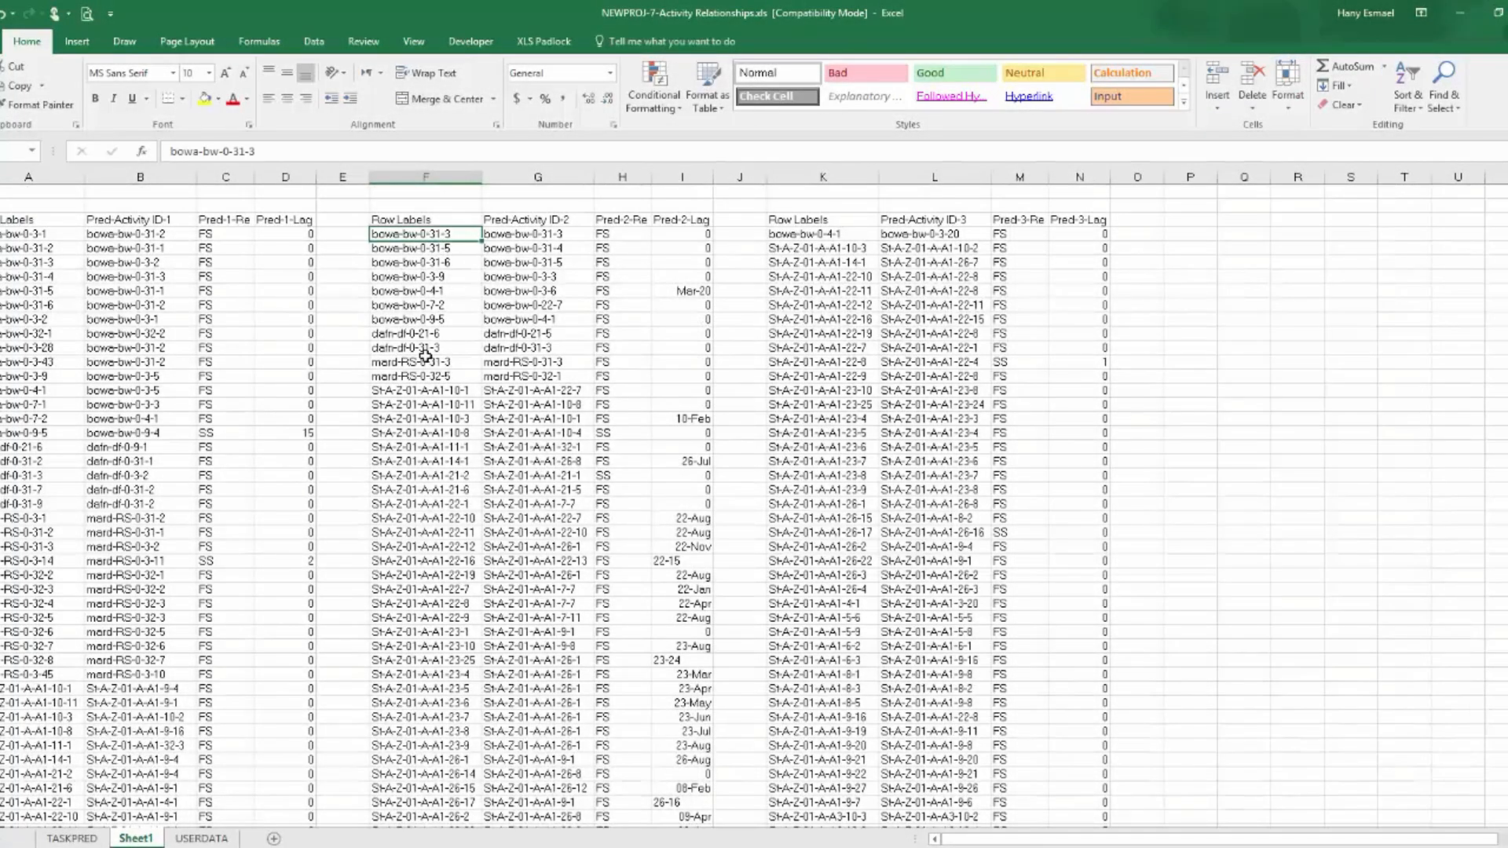
key(ctrl+shift+Down)
key(ctrl+c)
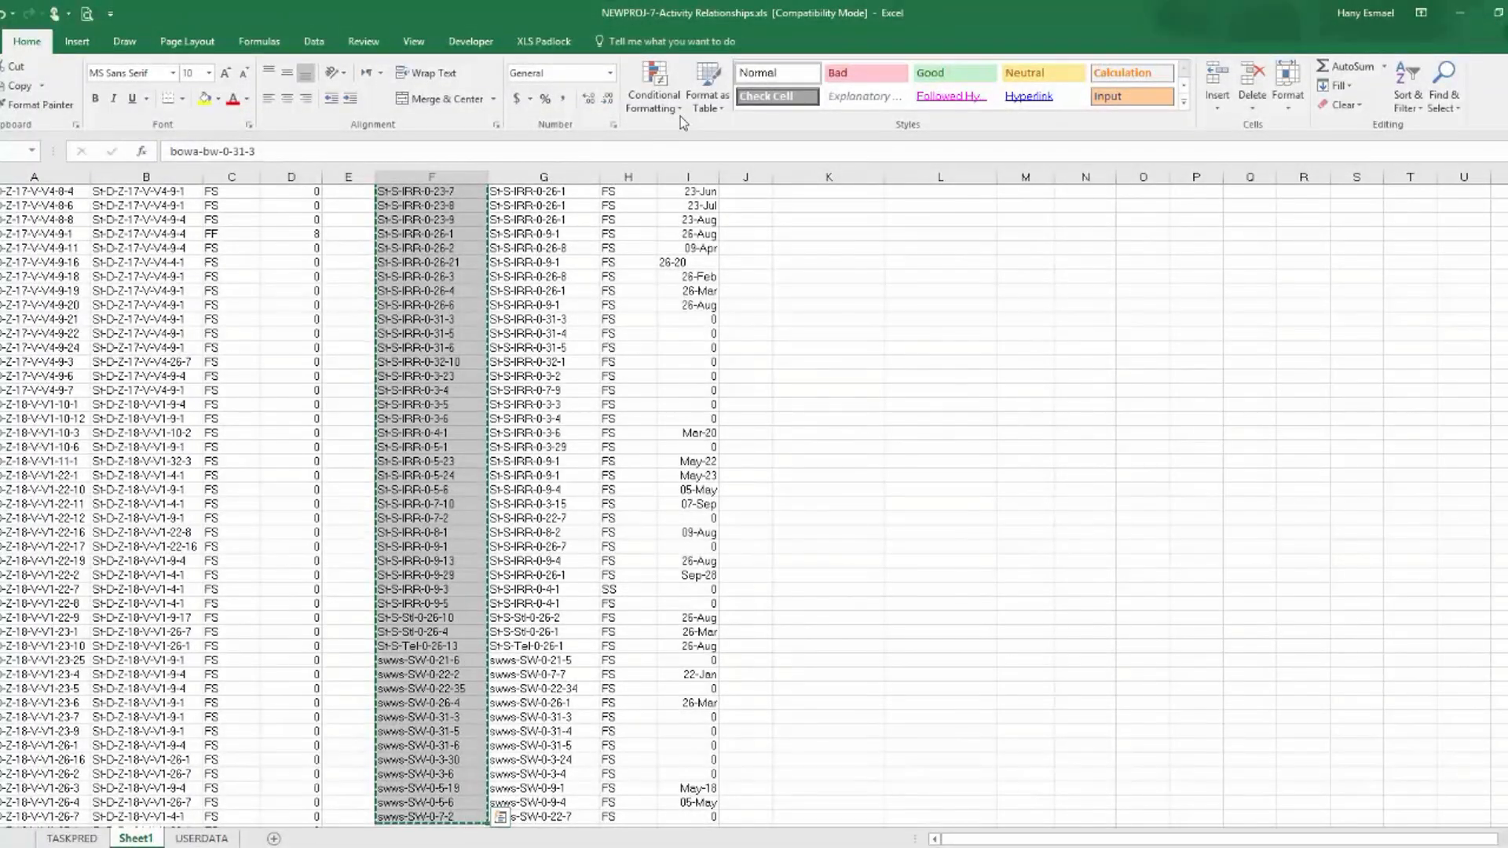
click(71, 839)
scroll(588, 380, up, 7)
scroll(417, 450, down, 7)
right_click(18, 532)
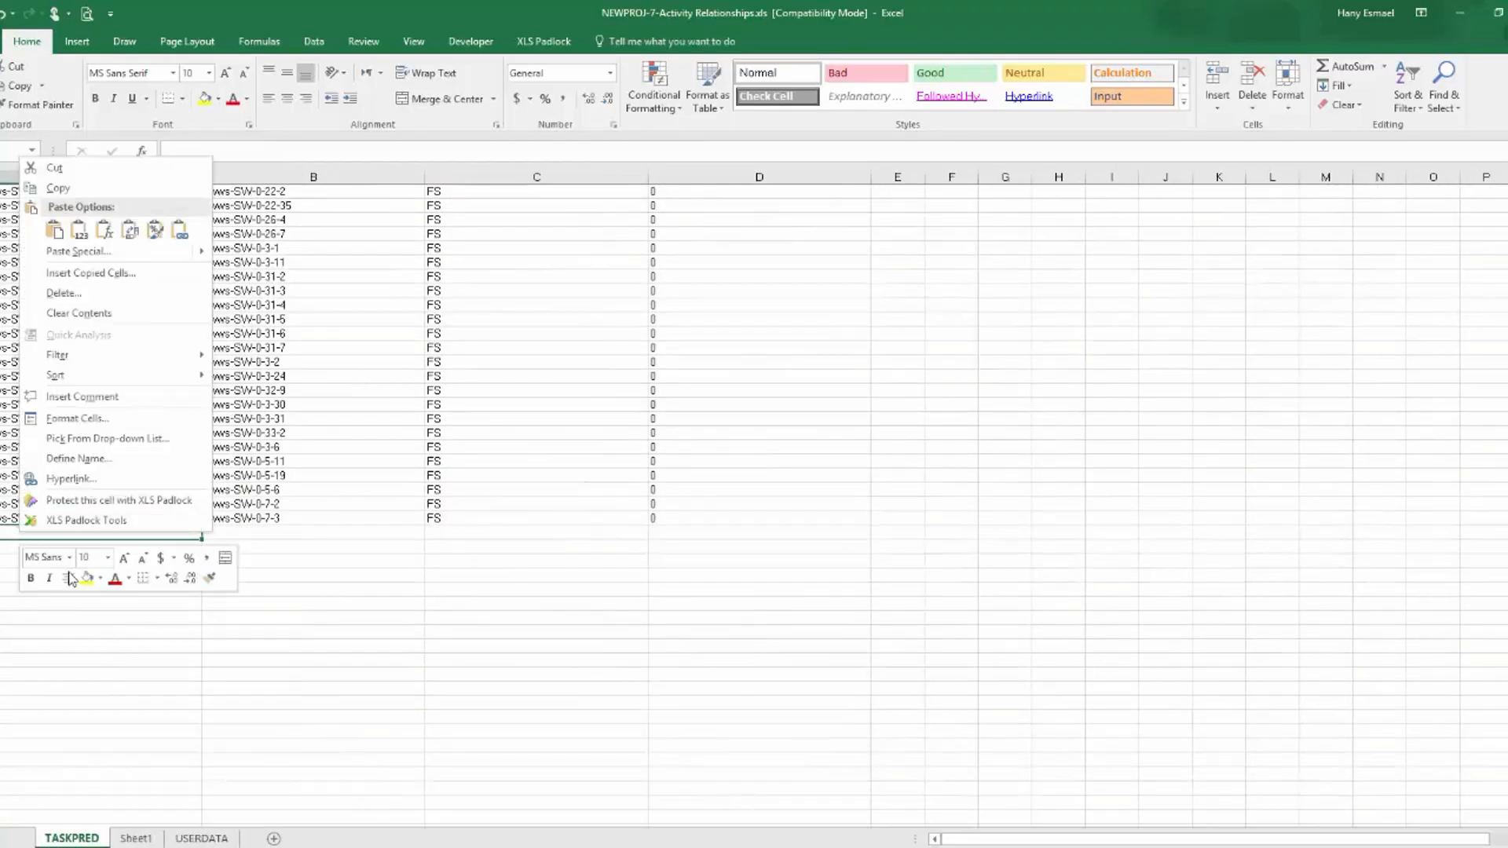
click(90, 234)
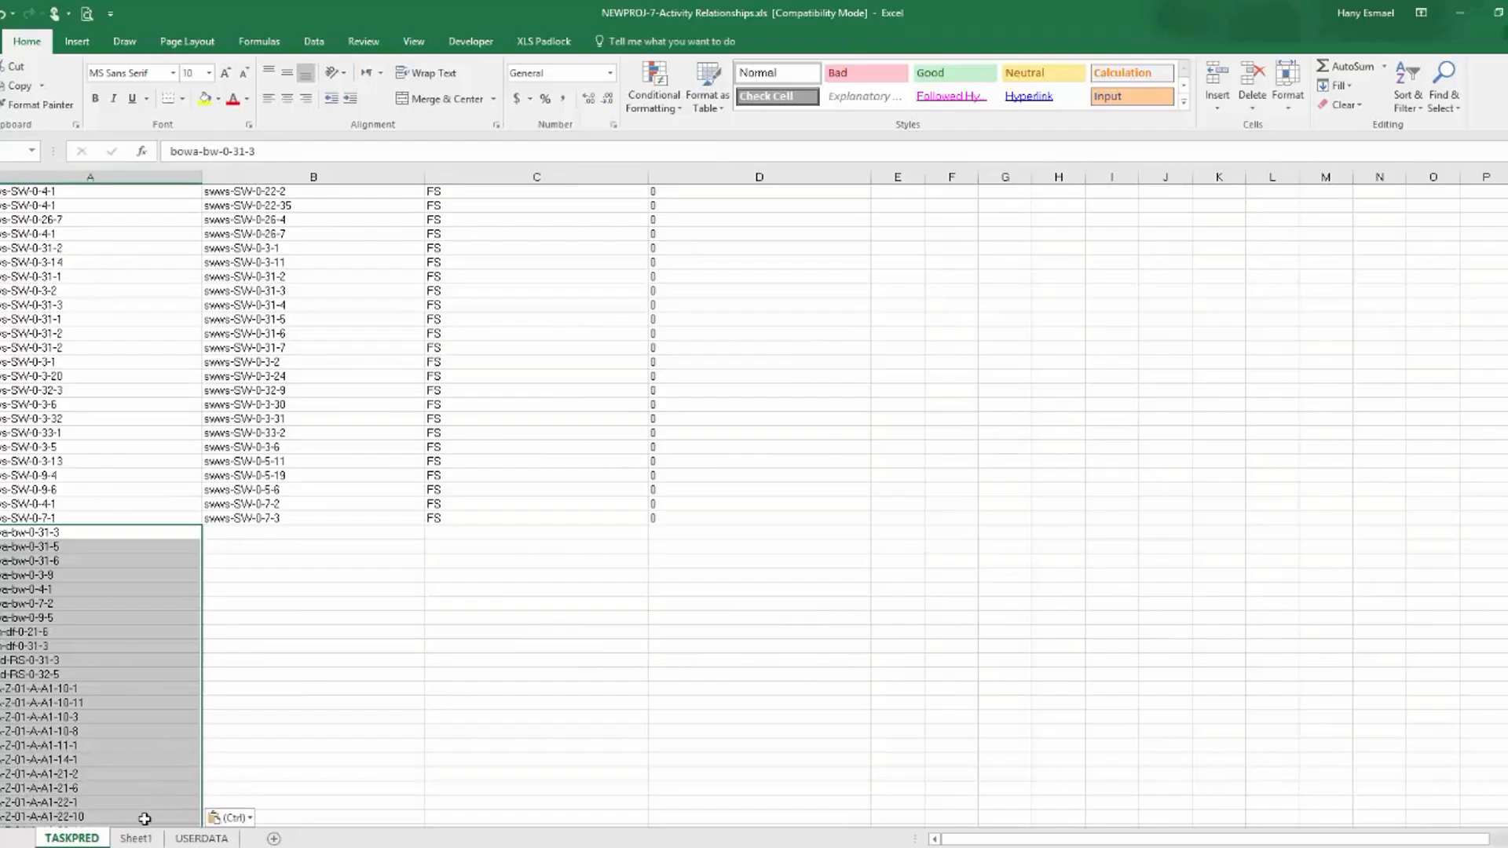
click(265, 534)
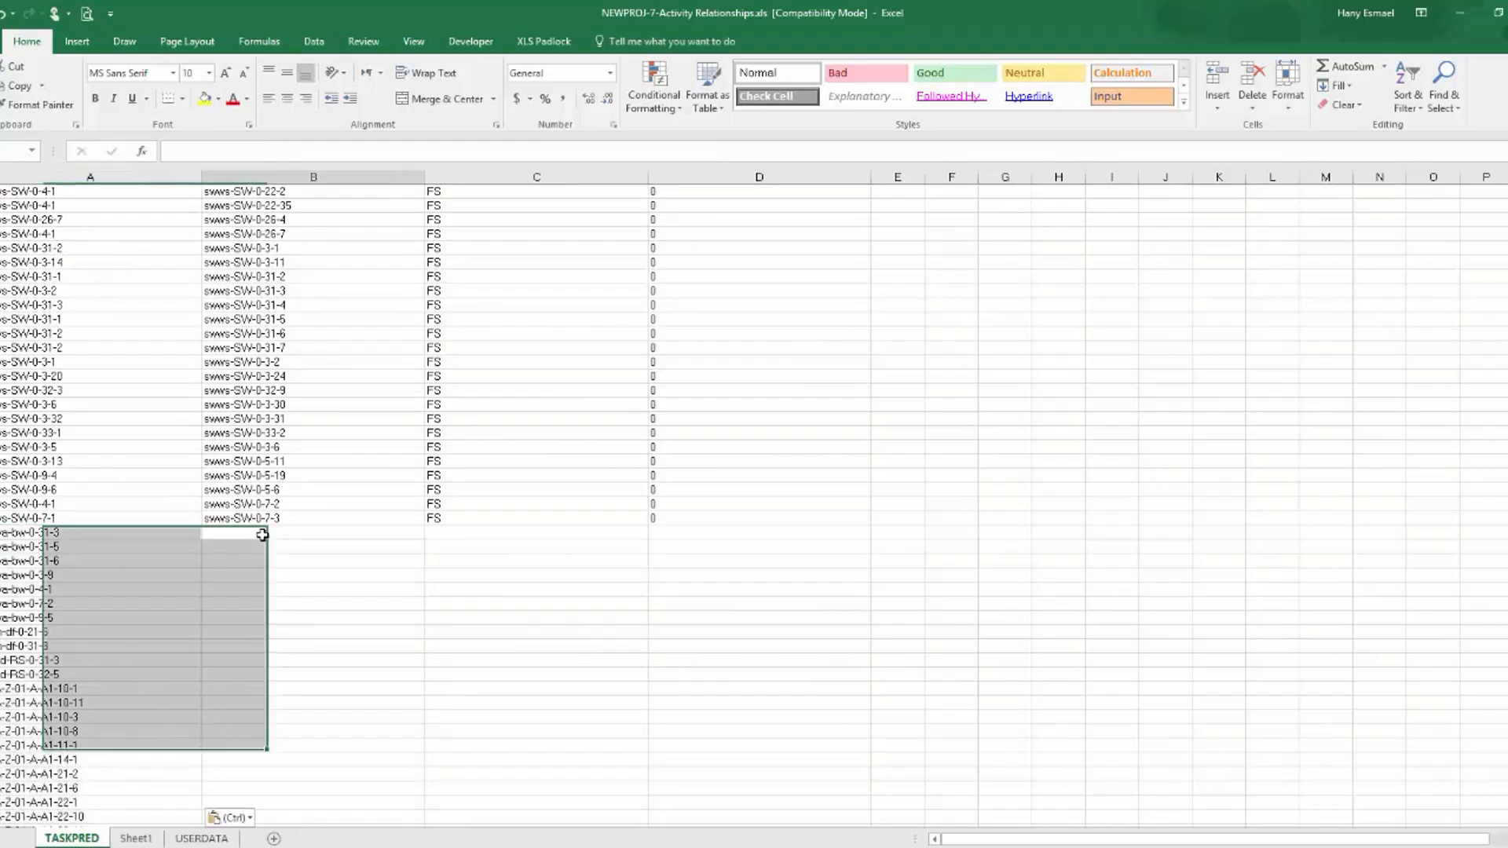
key(ctrl+v)
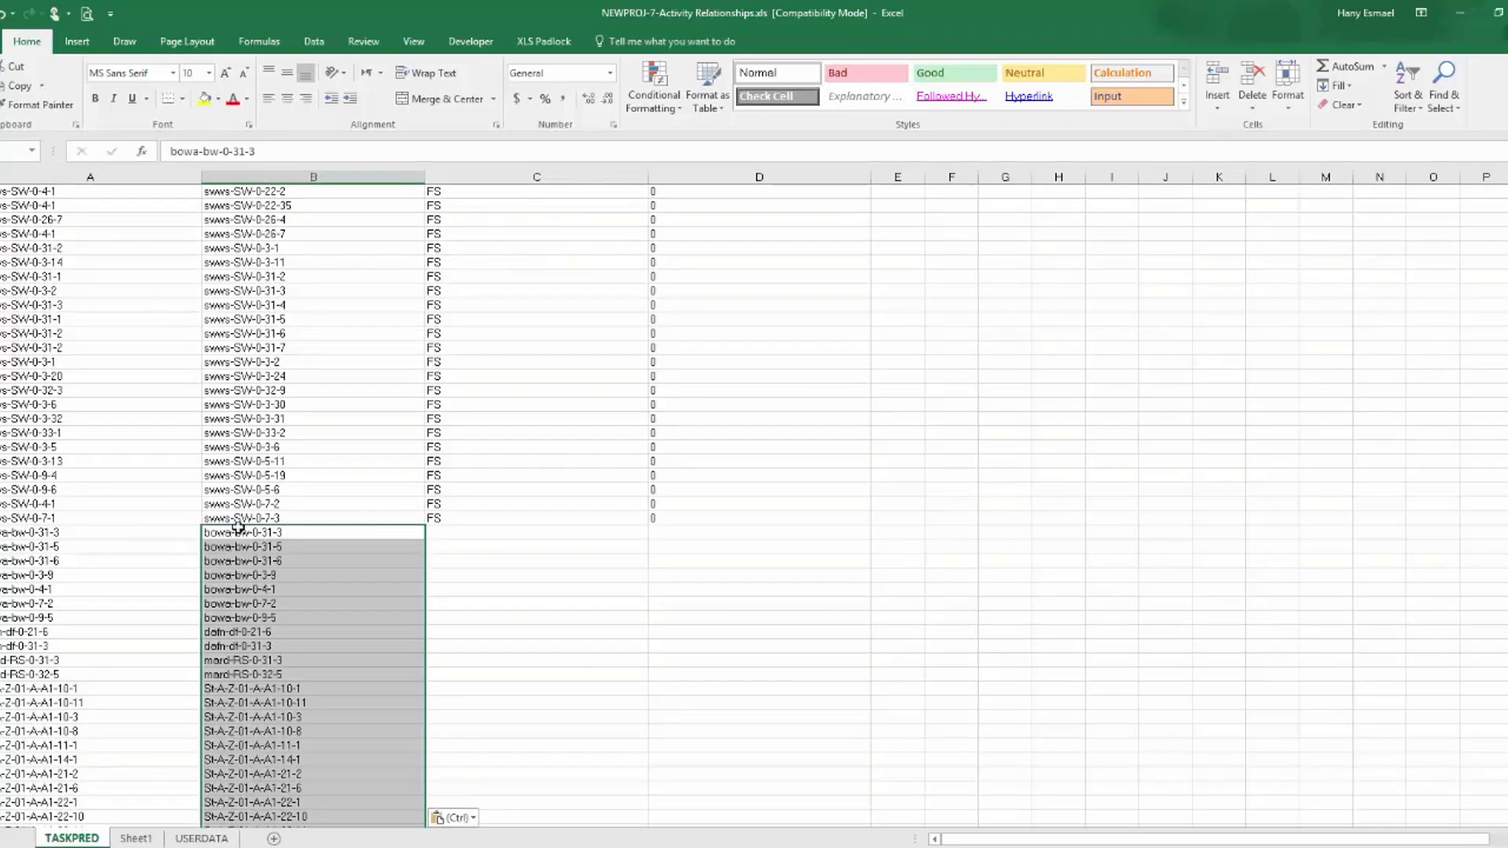
Clear the second table's Row Labels from the Predecessor column of TASKPRED, from bowa-bw-0-31-3 downward.
click(91, 532)
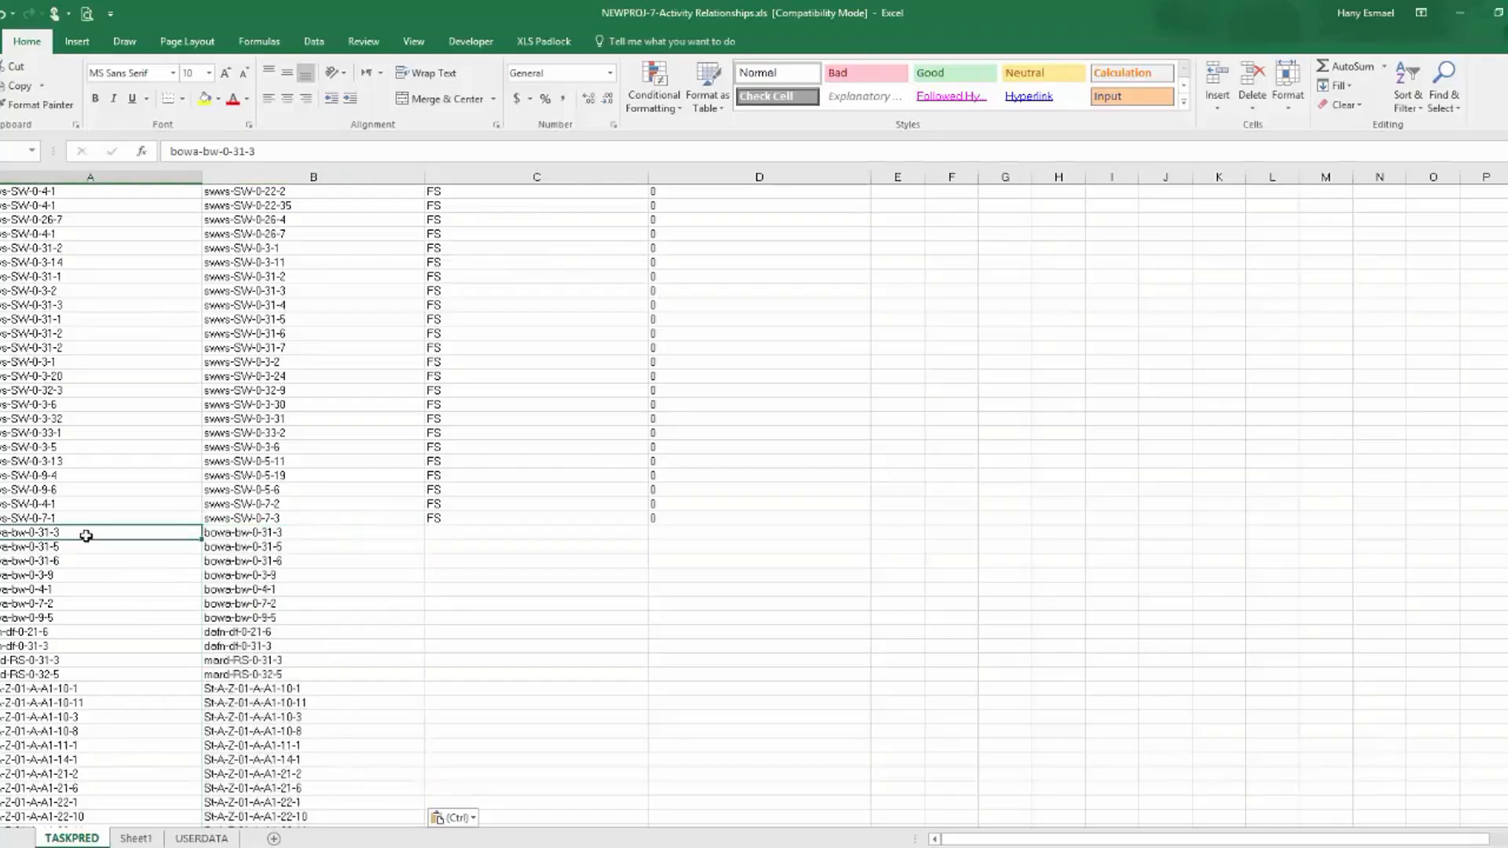
key(ctrl+shift+Down)
key(Delete)
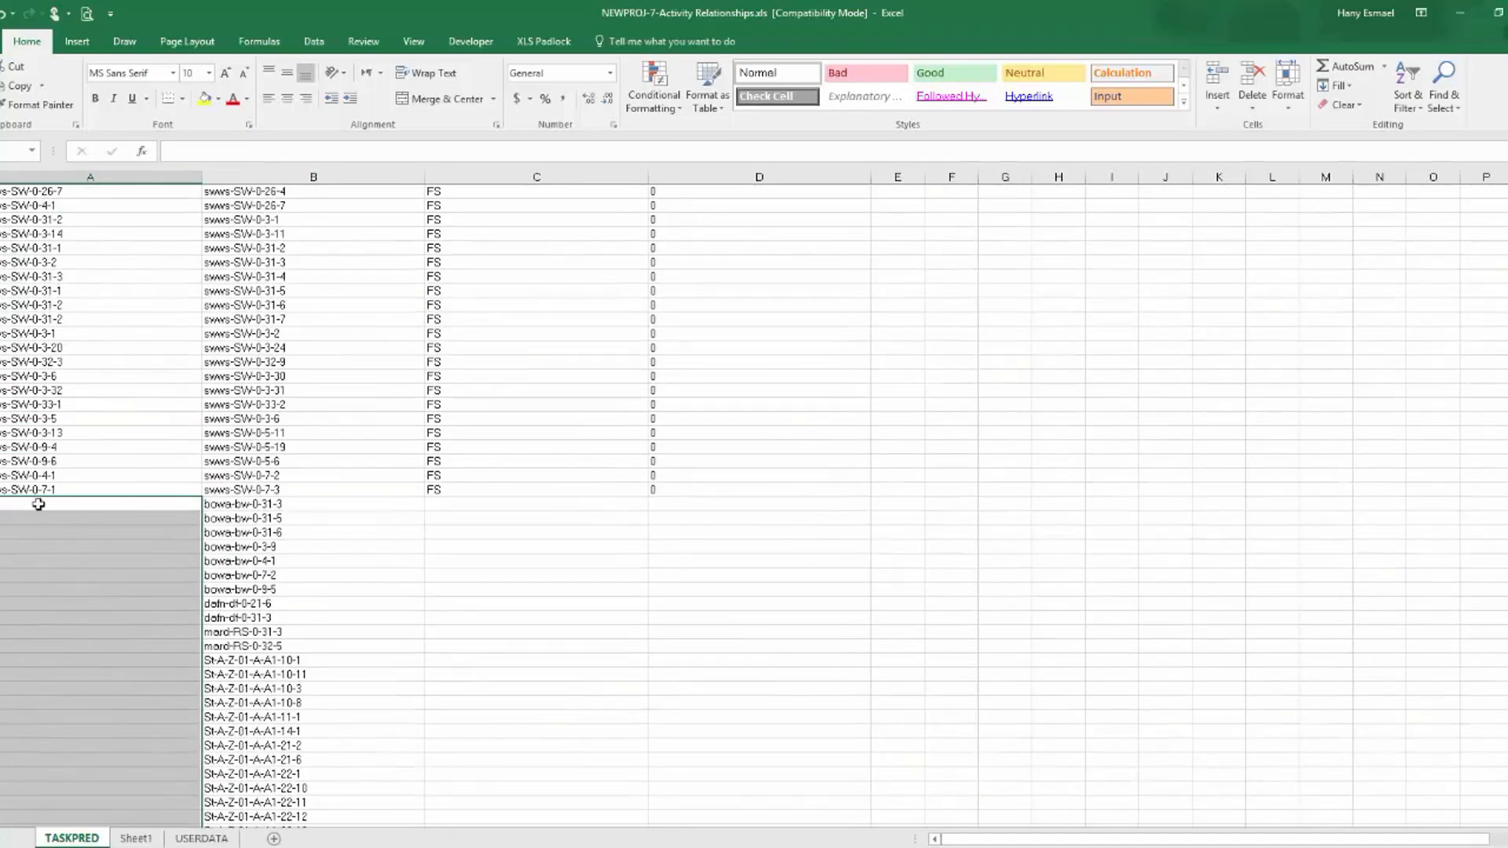
Copy the Pred-Activity ID-2 entries from Sheet1 below the existing IDs in TASKPRED's Predecessor column.
click(37, 501)
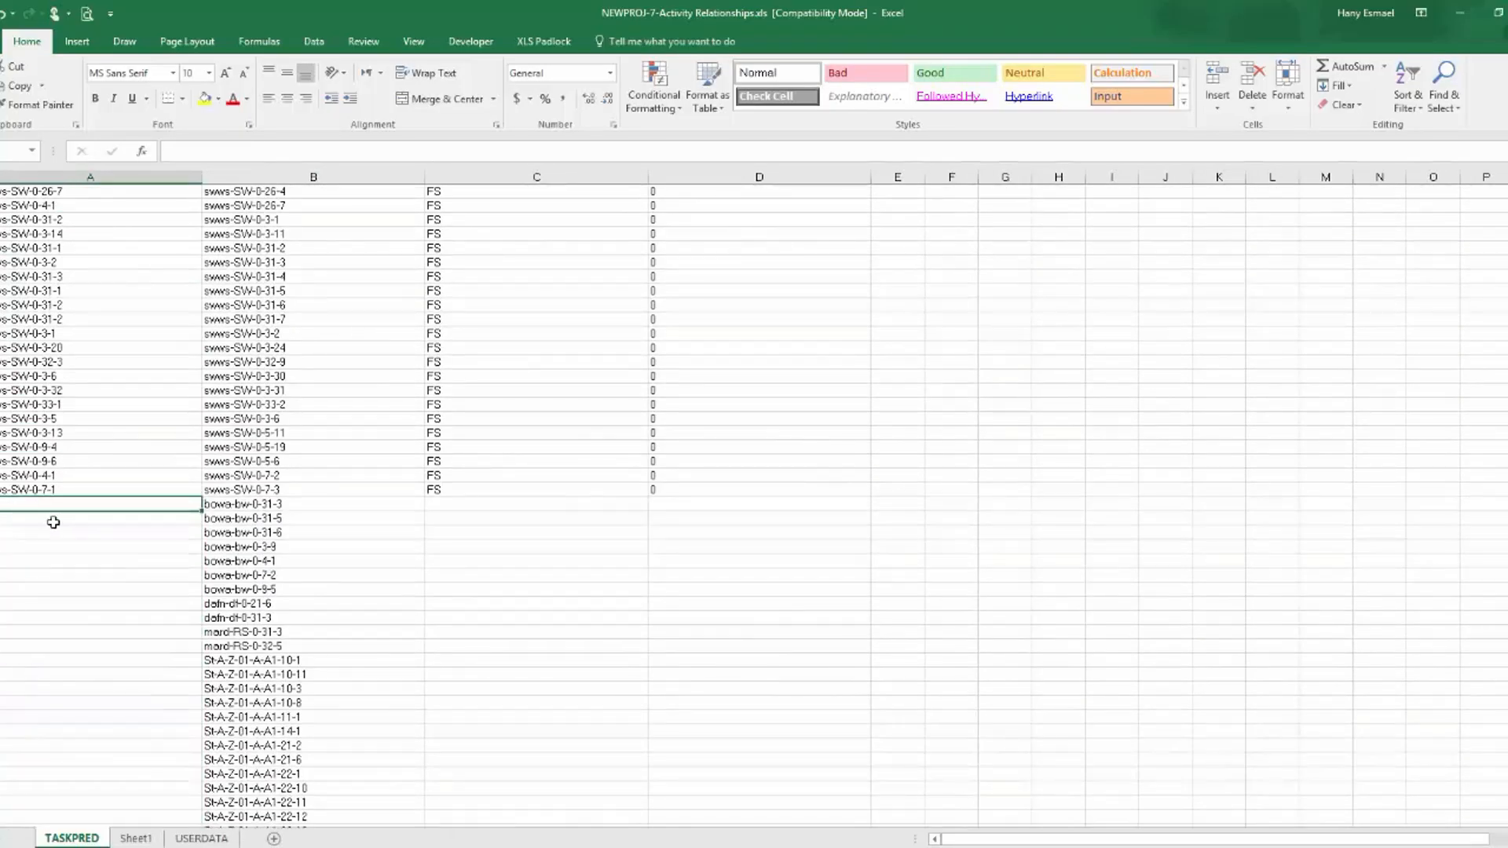
click(135, 838)
scroll(507, 404, up, 7)
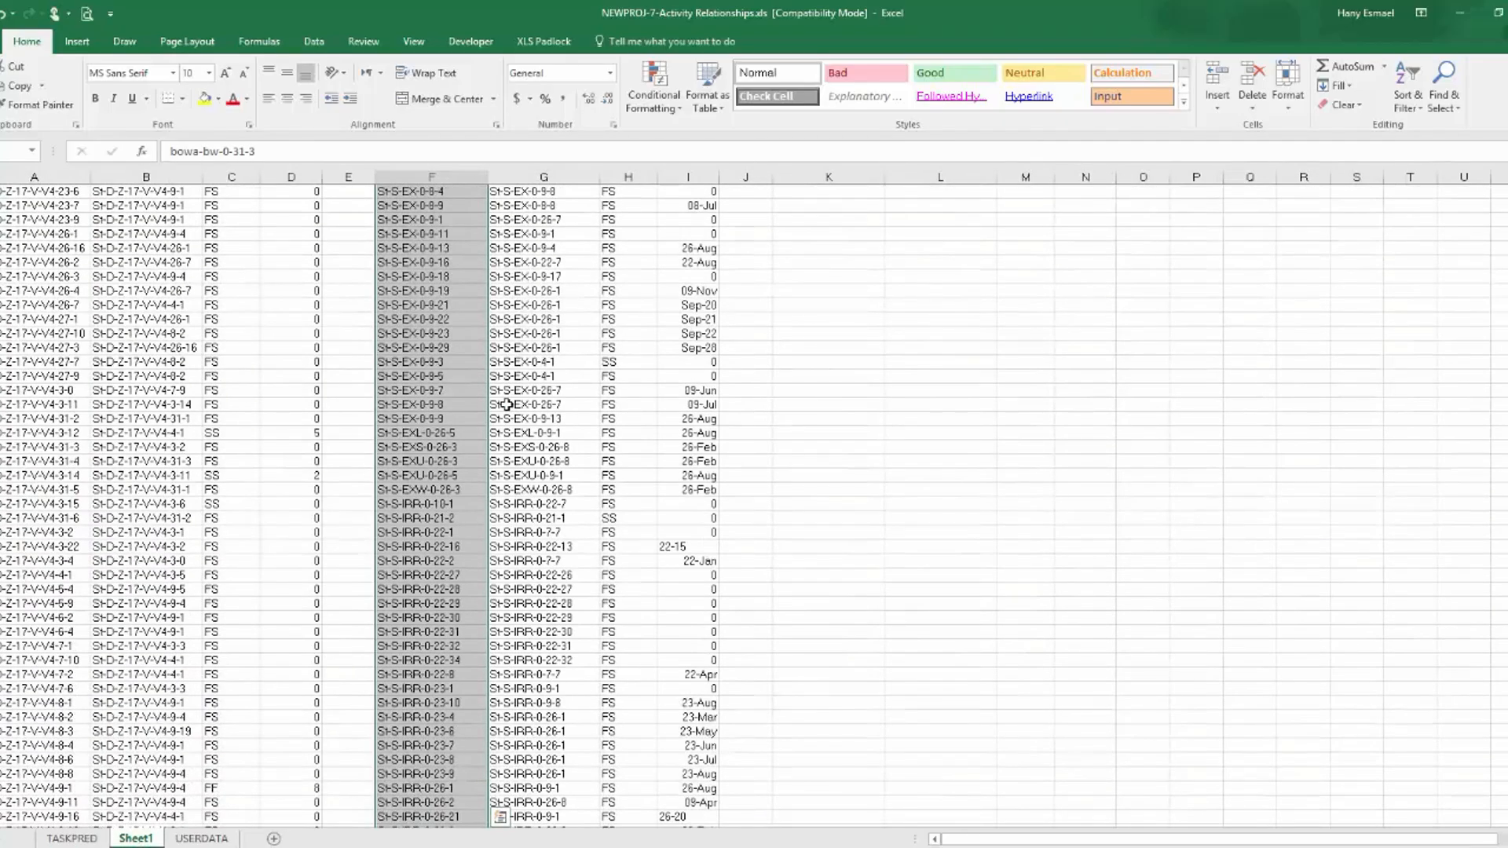
drag(1506, 708, 1506, 157)
click(534, 234)
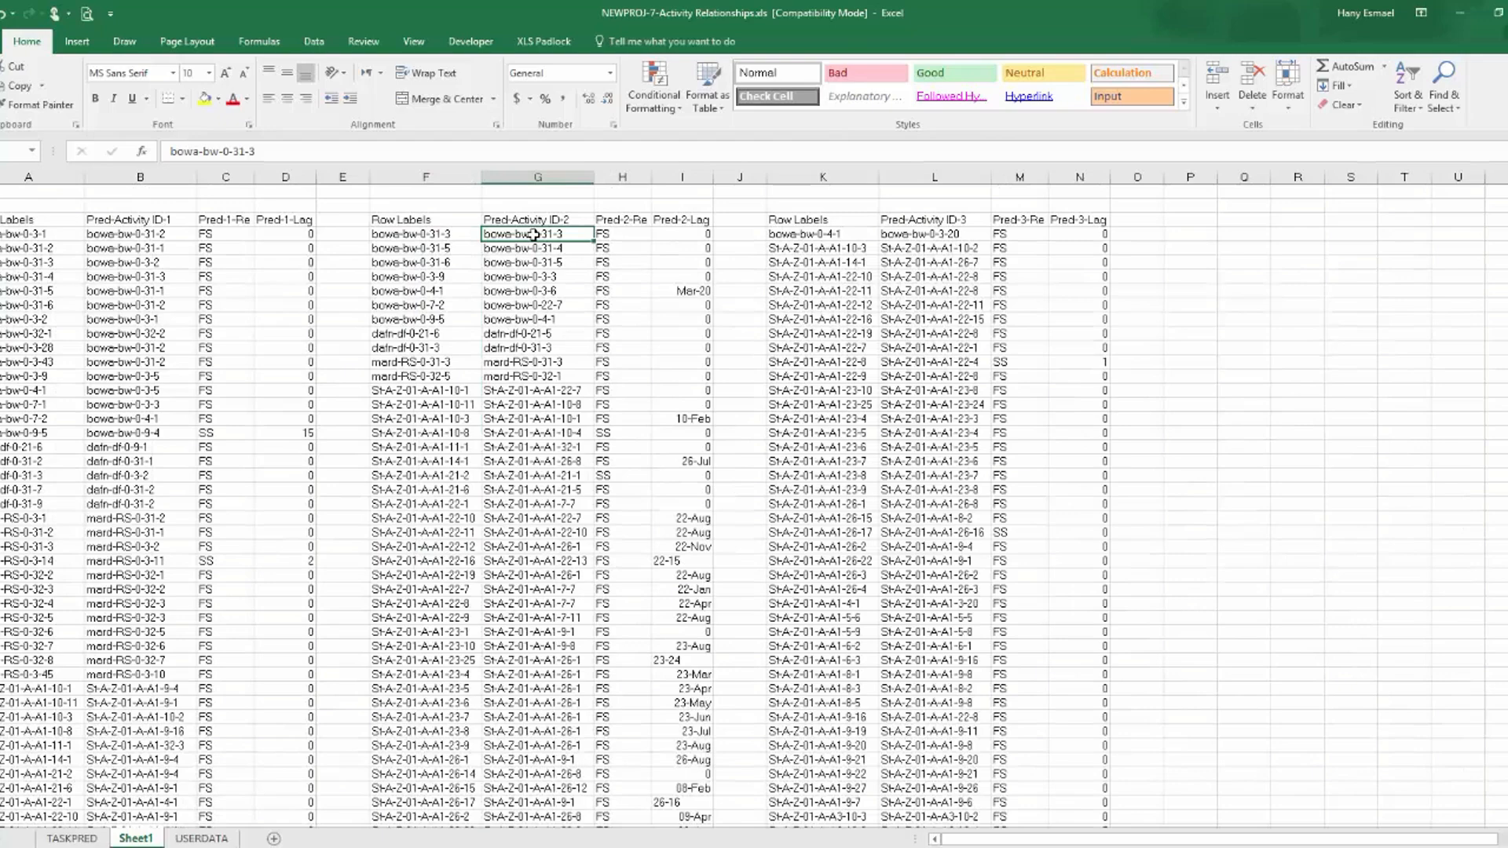
key(ctrl+shift+Down)
key(ctrl+c)
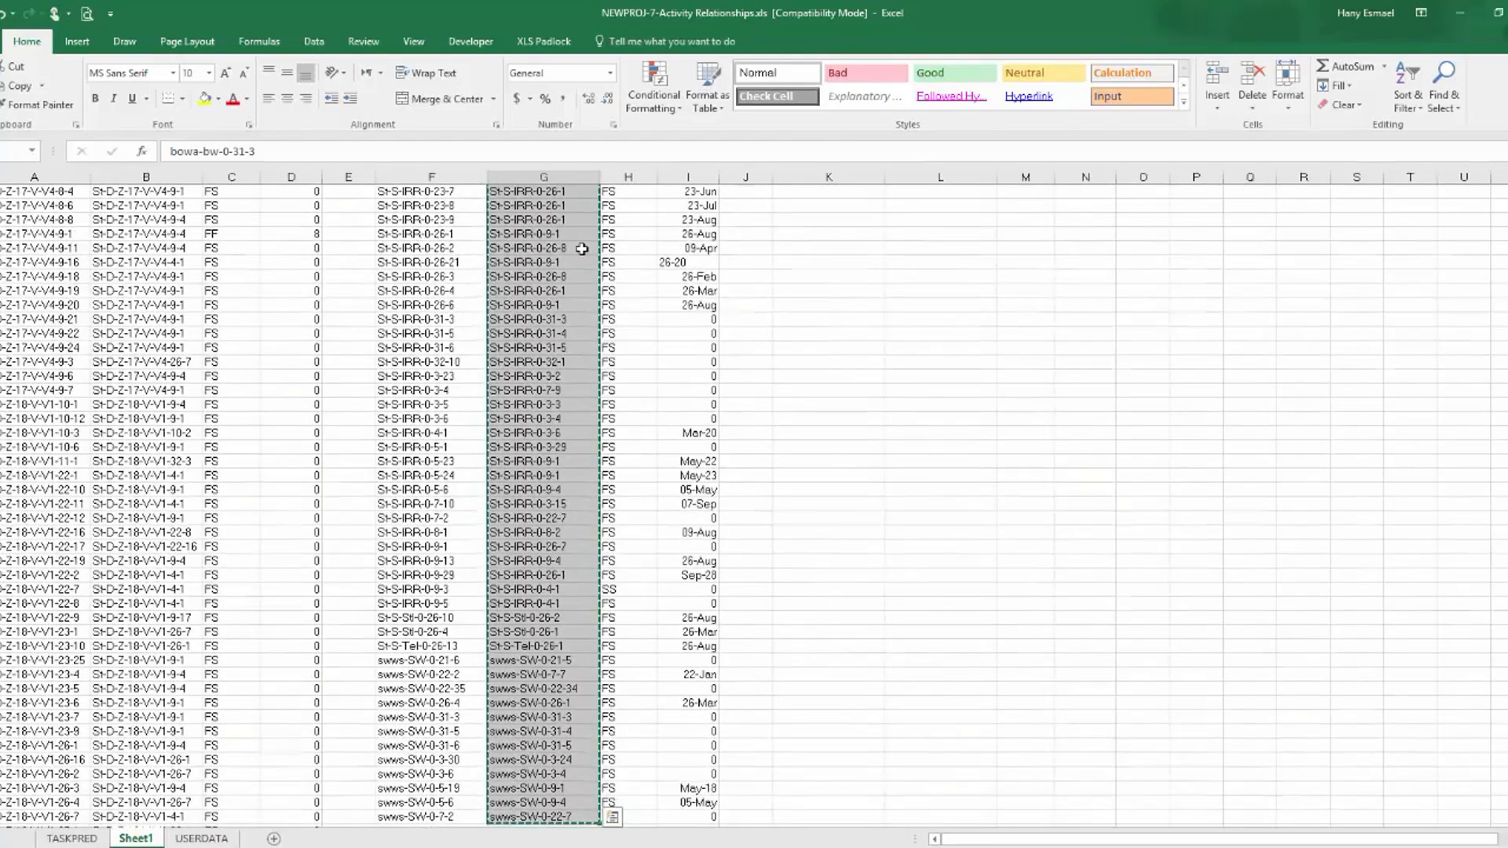
click(72, 839)
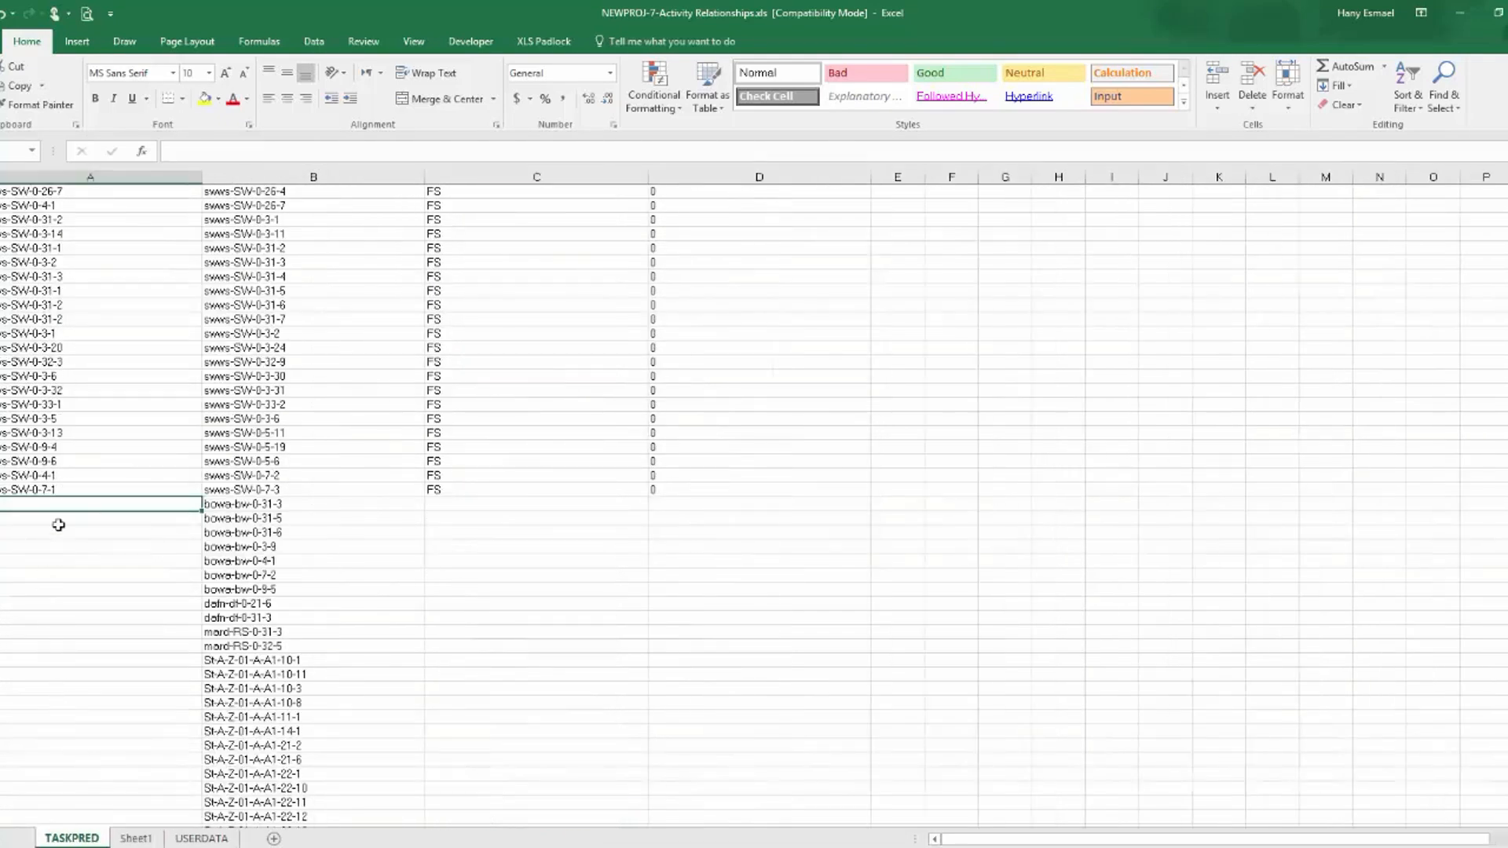
key(ctrl+v)
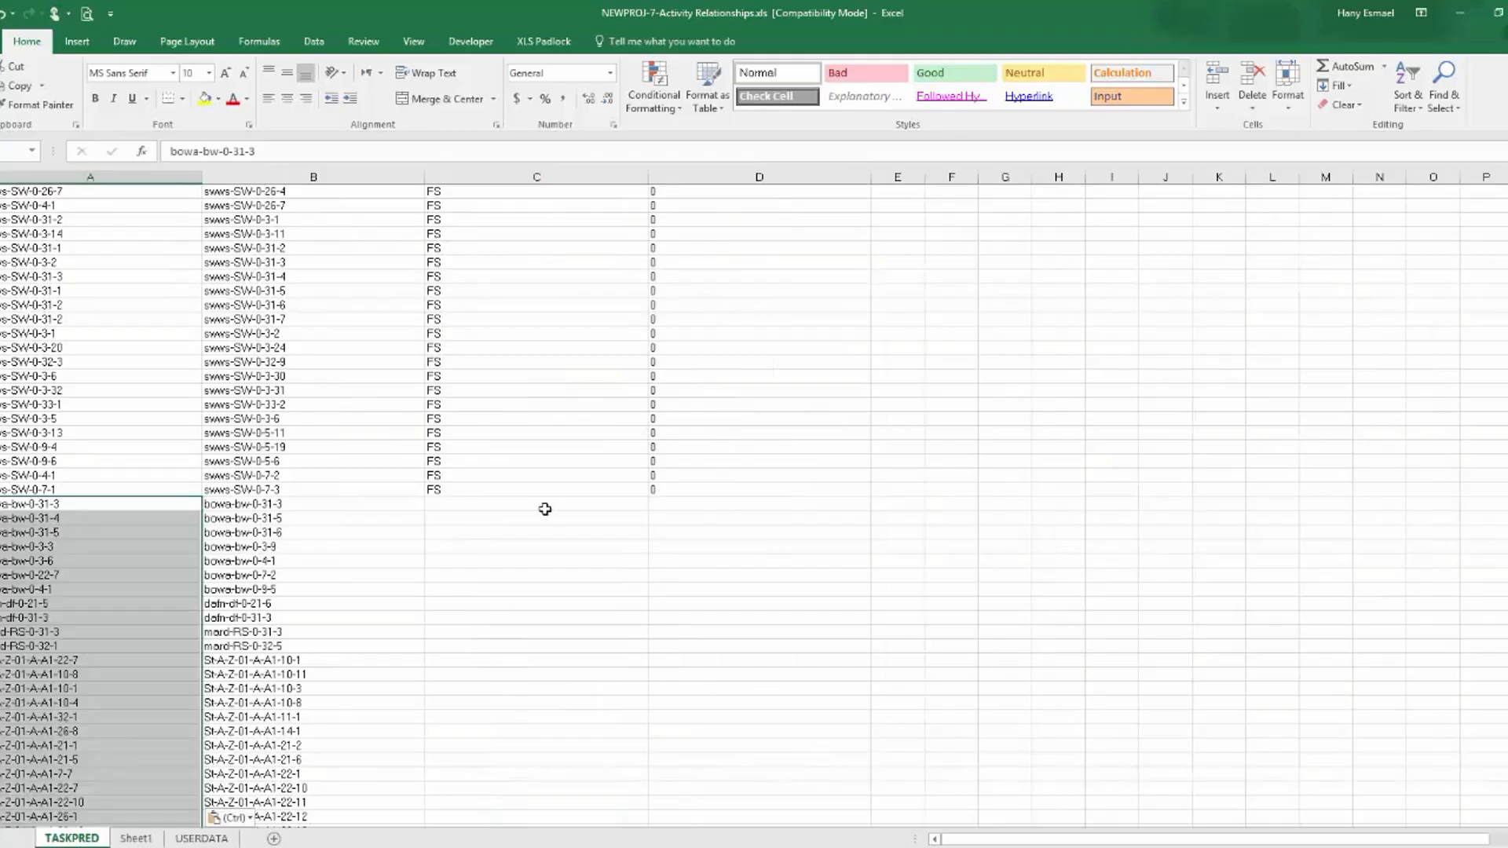
Format the Pred-2-Lag column of Sheet1 as Number with 2 decimal places.
click(136, 838)
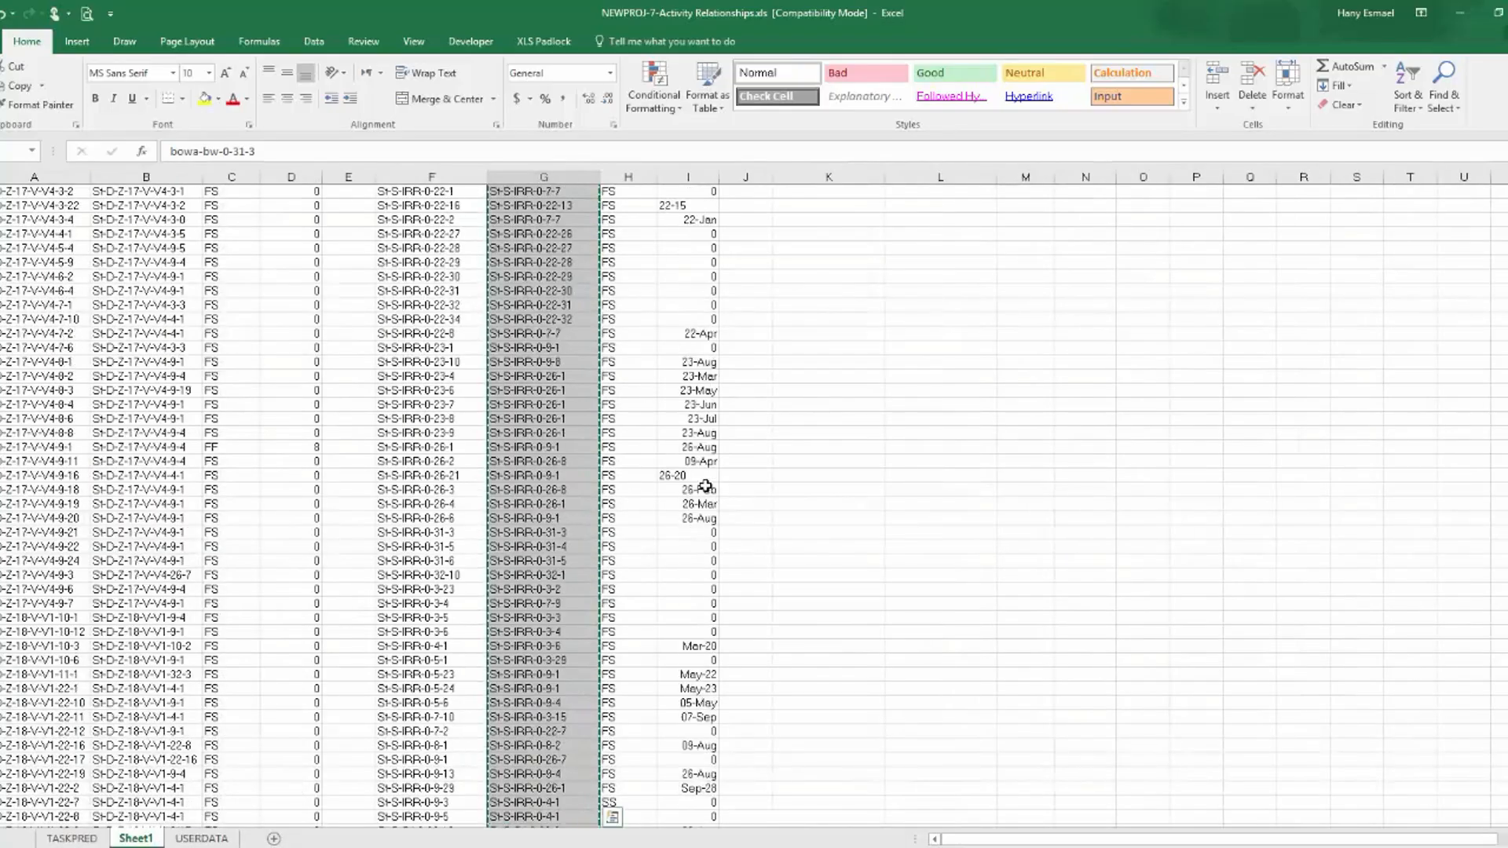
scroll(705, 487, up, 20)
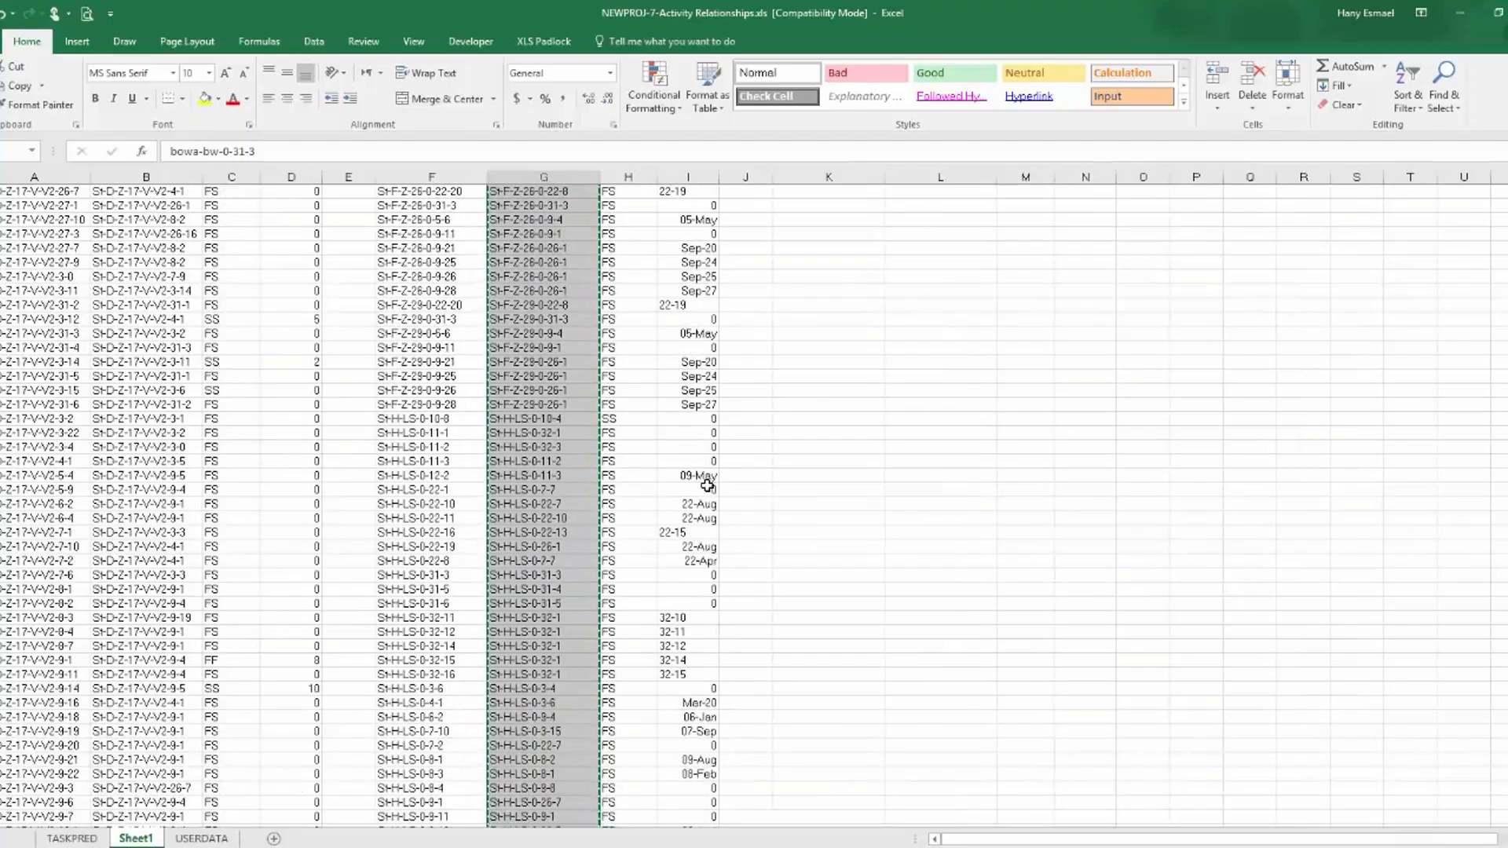
scroll(707, 486, up, 20)
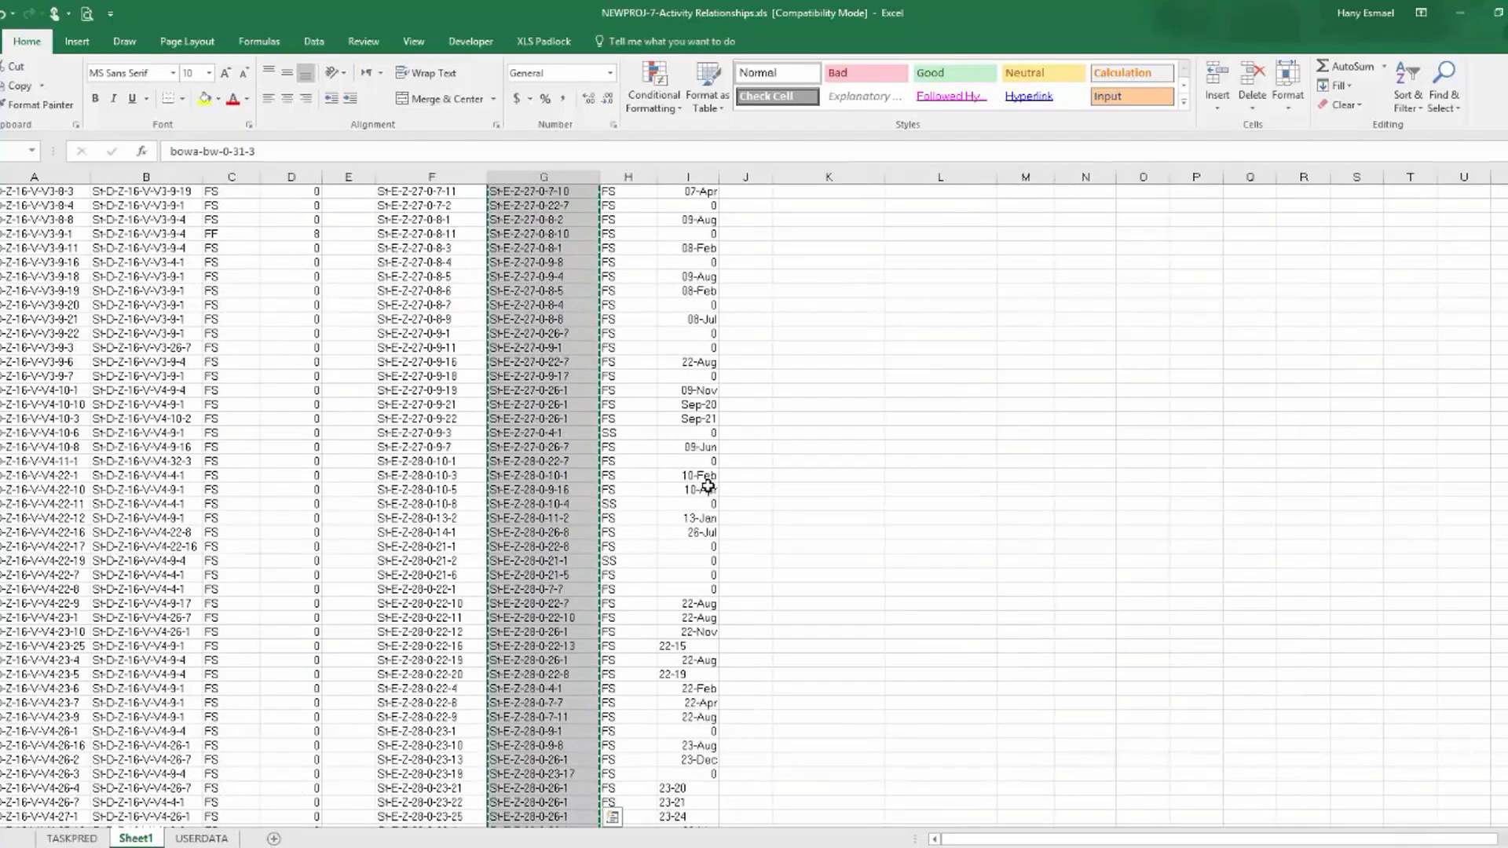
scroll(707, 486, up, 18)
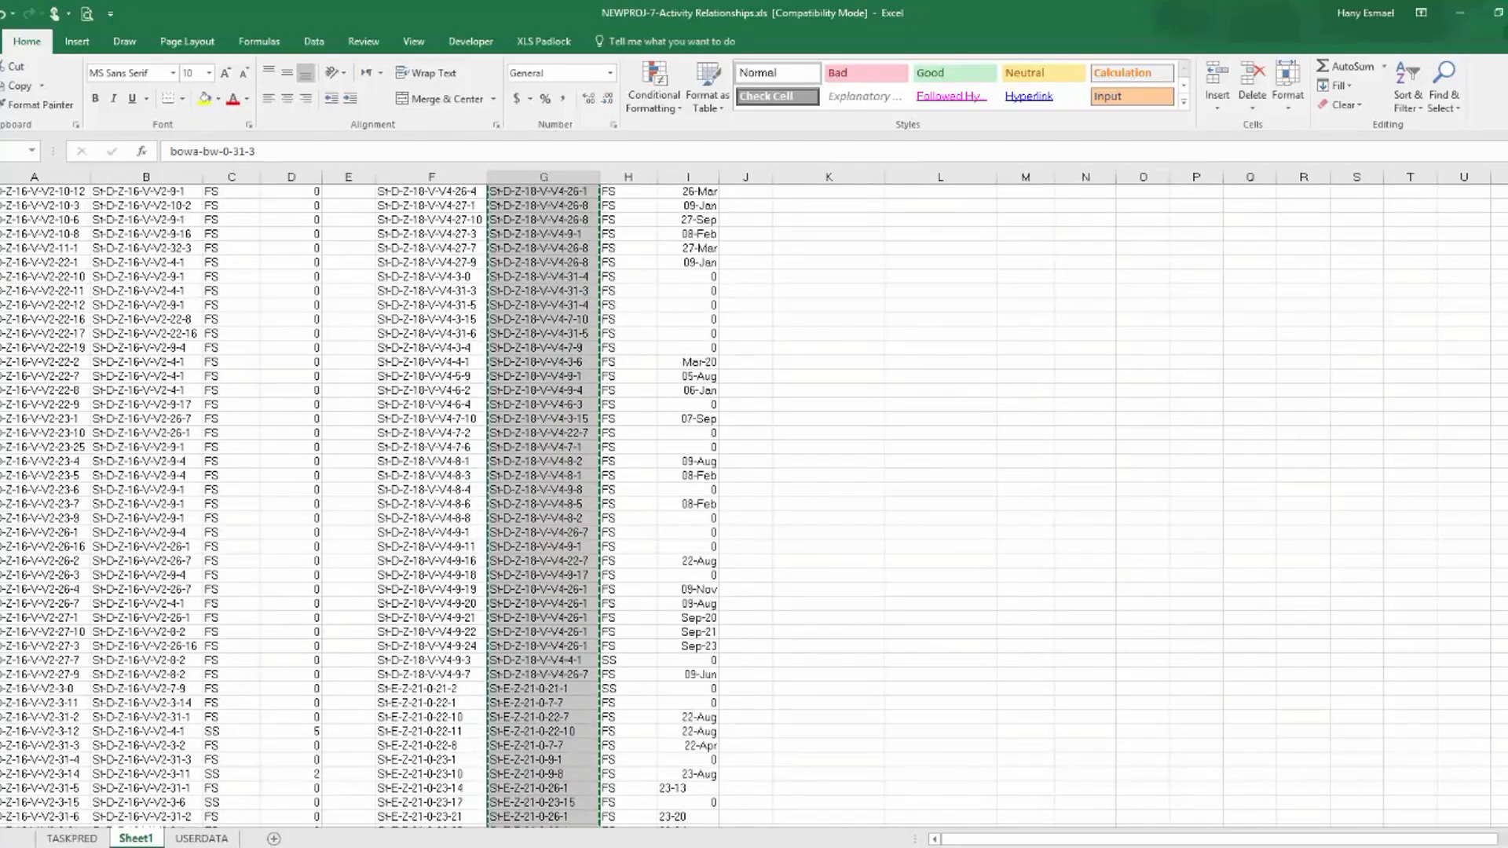
drag(1507, 650, 1507, 189)
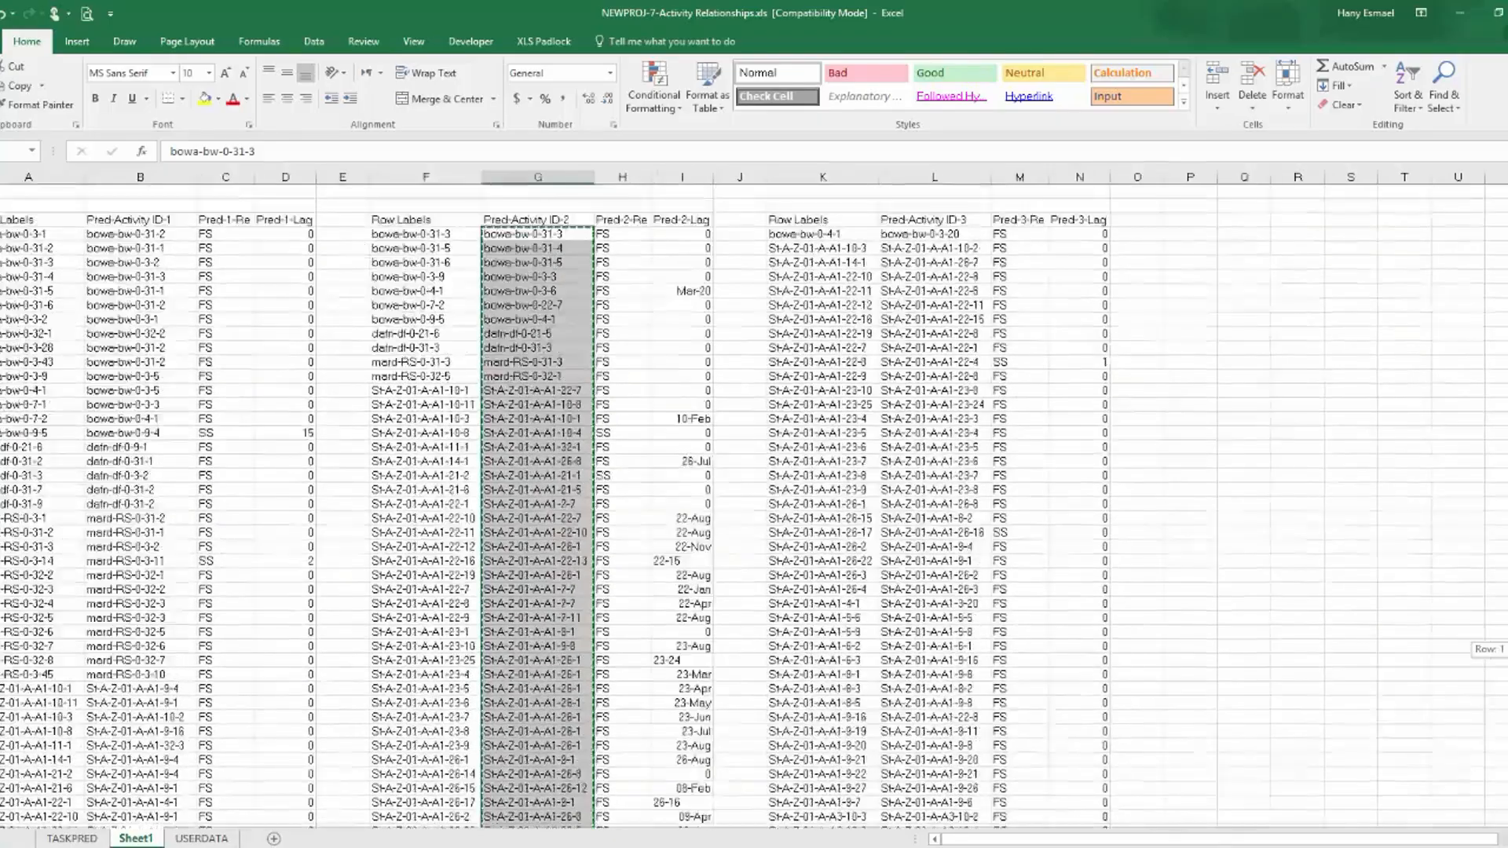
click(686, 175)
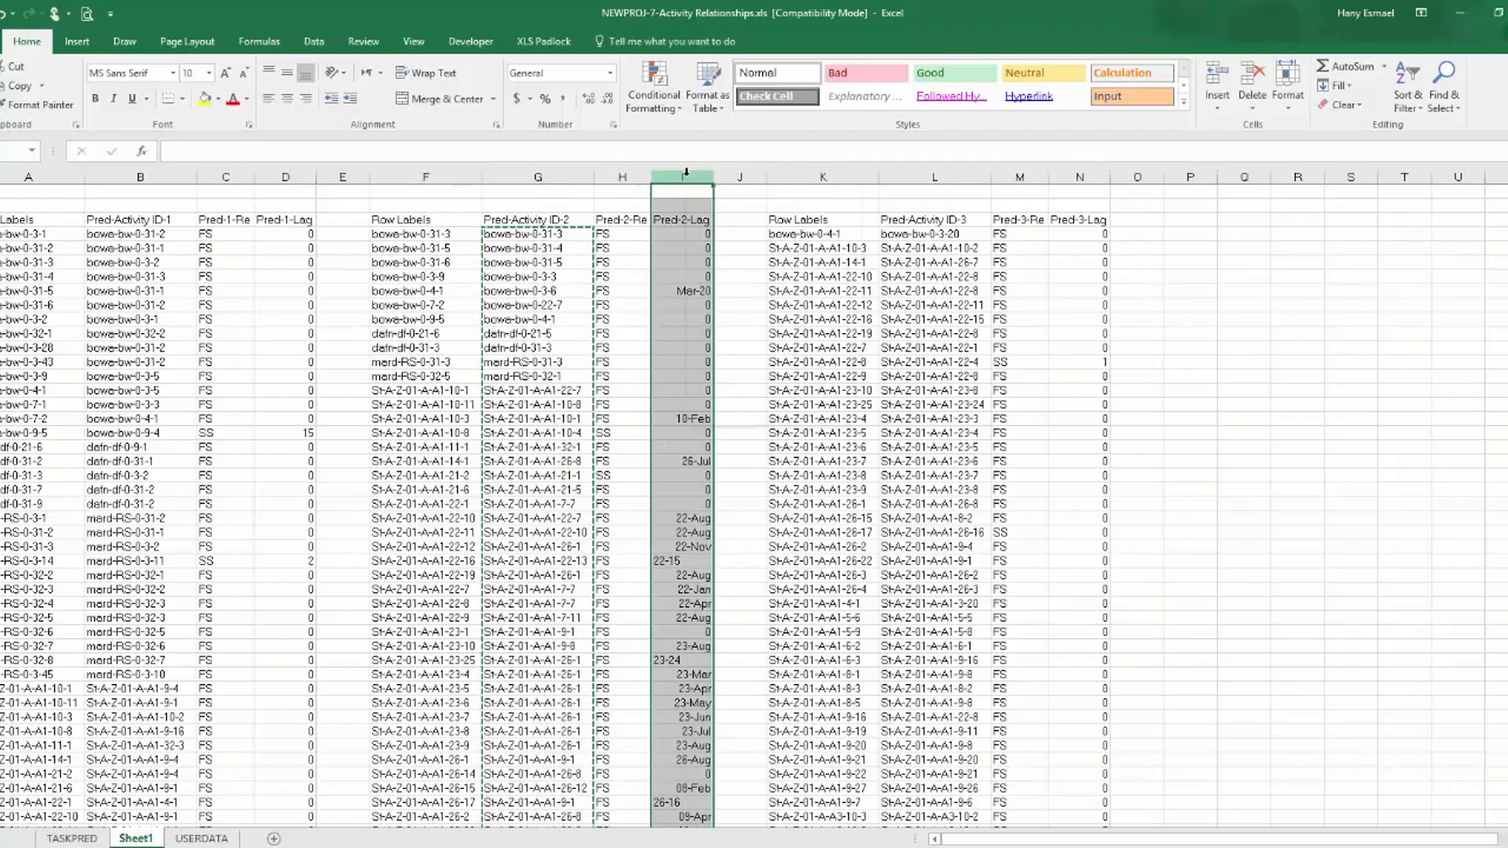
right_click(685, 174)
click(743, 352)
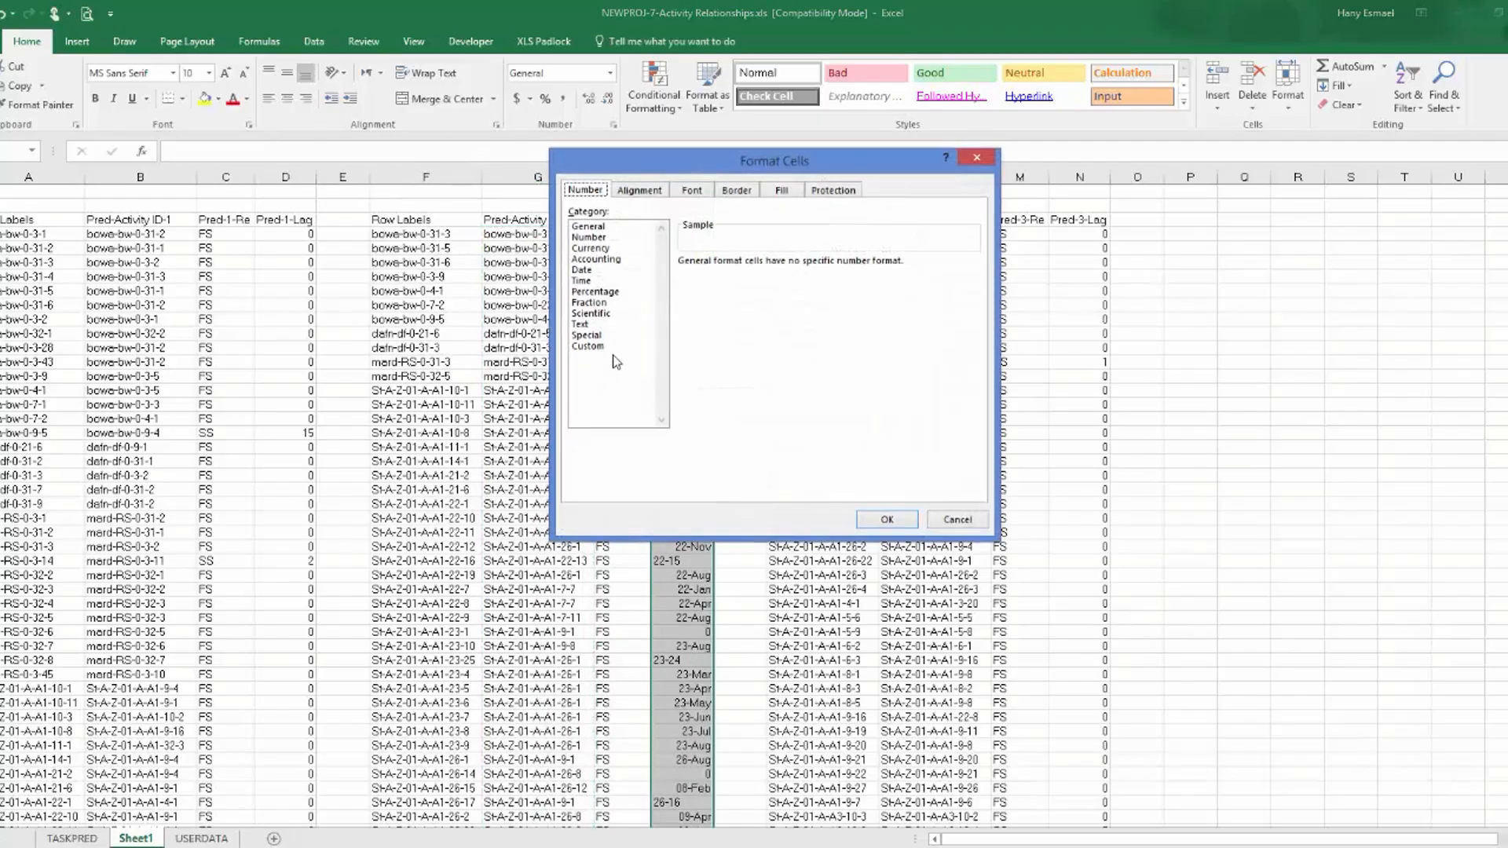
click(888, 520)
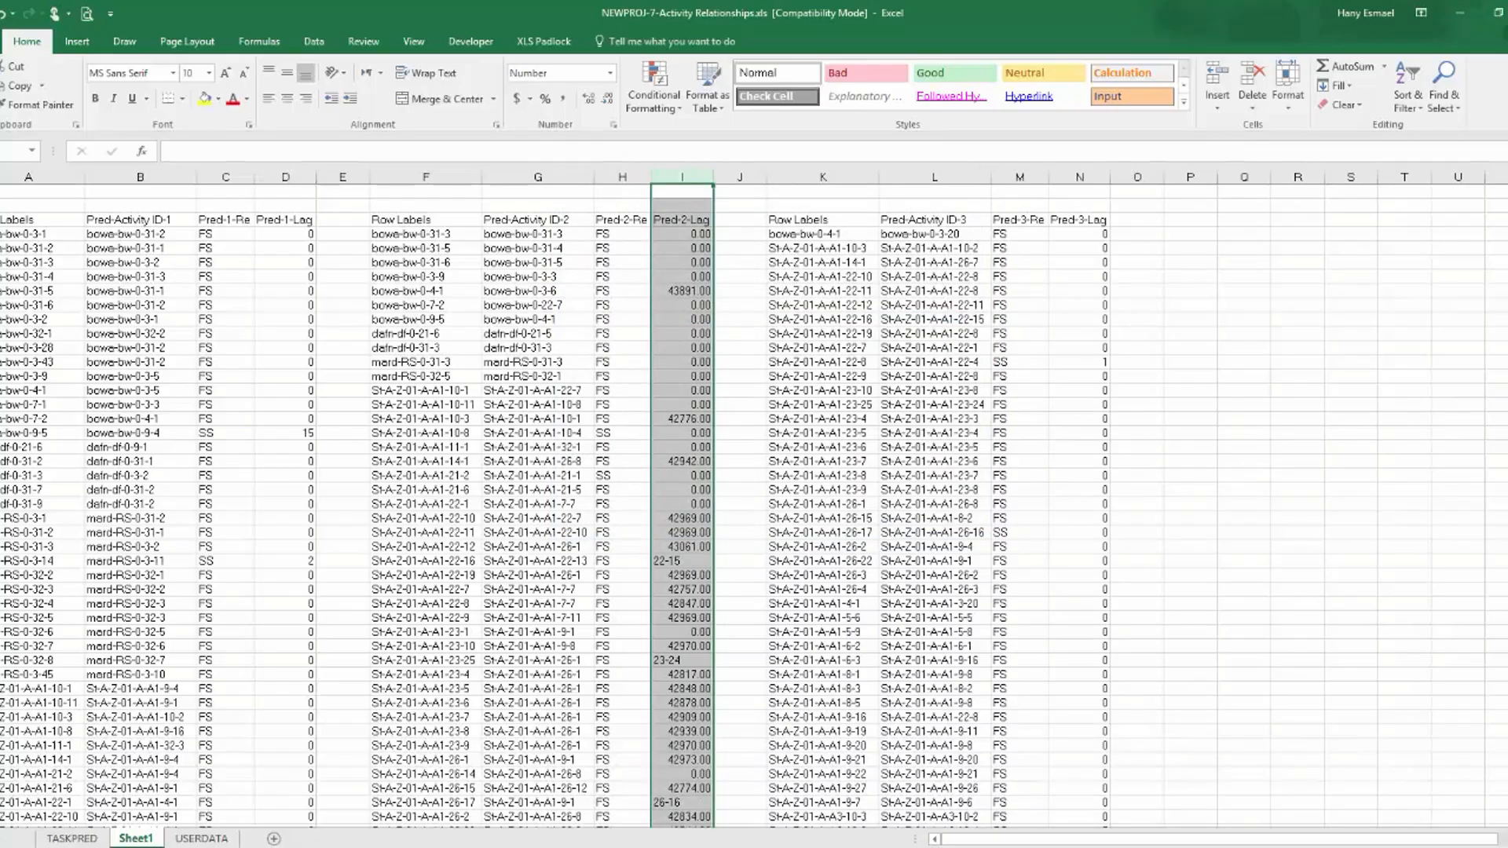
Switch to the Data Loading-L4.2-Output - P2 workbook to examine the original Pred-2-Lag values in P6-Relation.
key(alt+Tab)
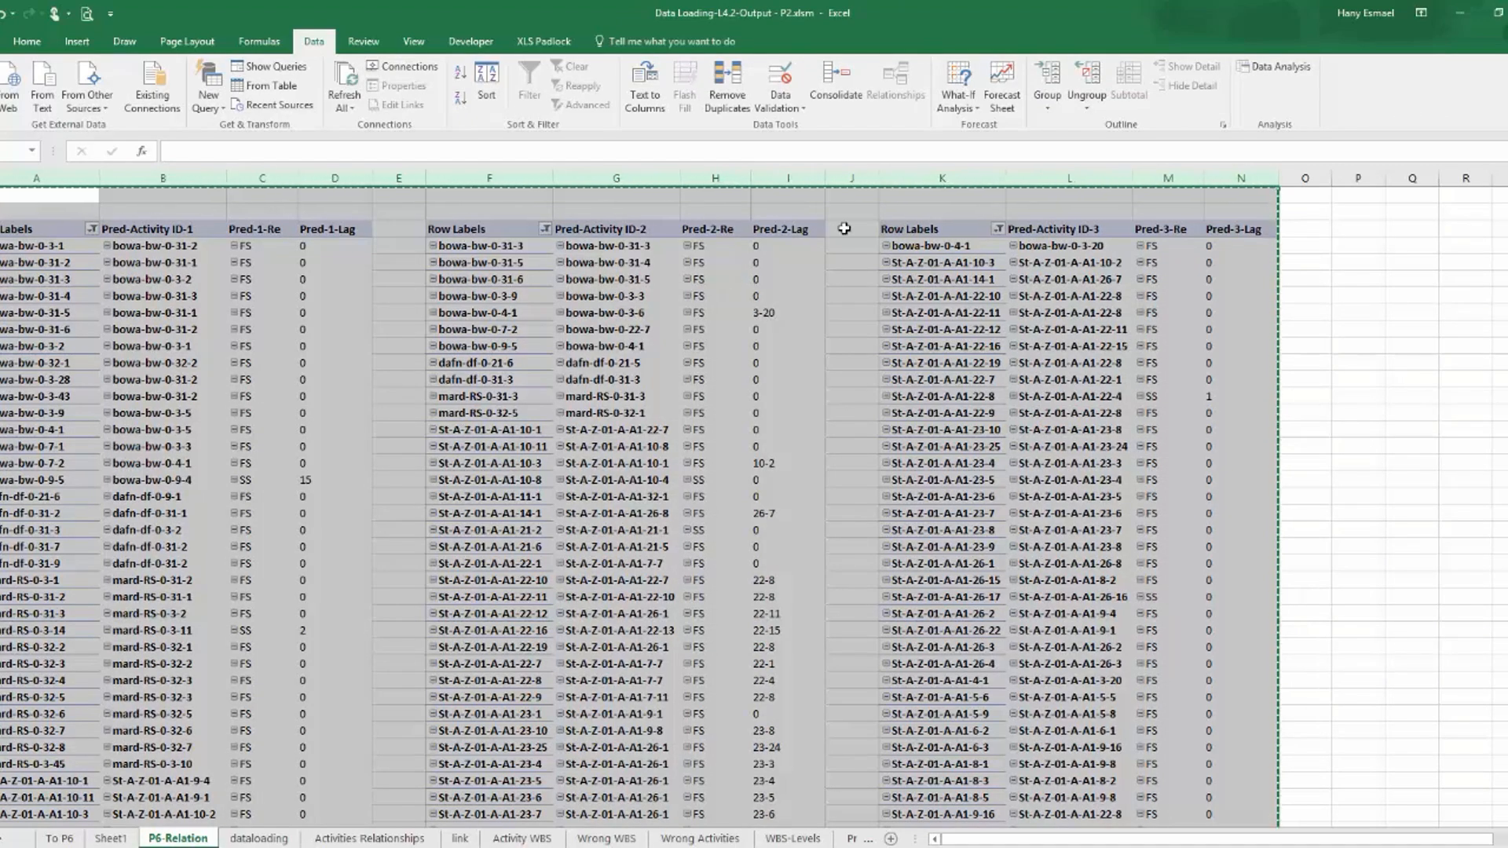
Examine the Pred-2-Lag and Pred-3-ID lookup formulas in the dataloading sheet.
click(269, 839)
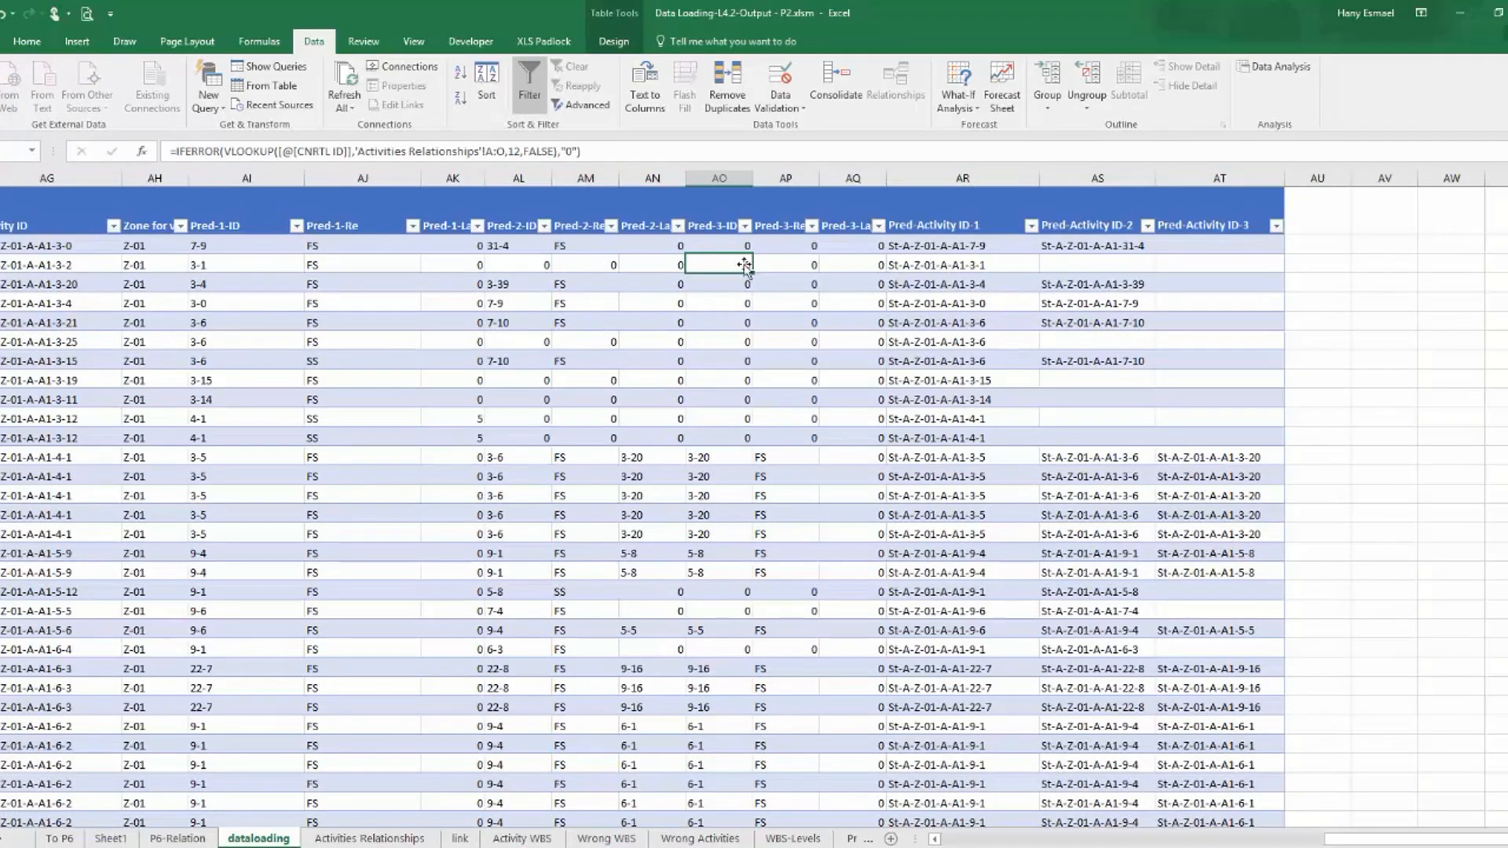
click(651, 248)
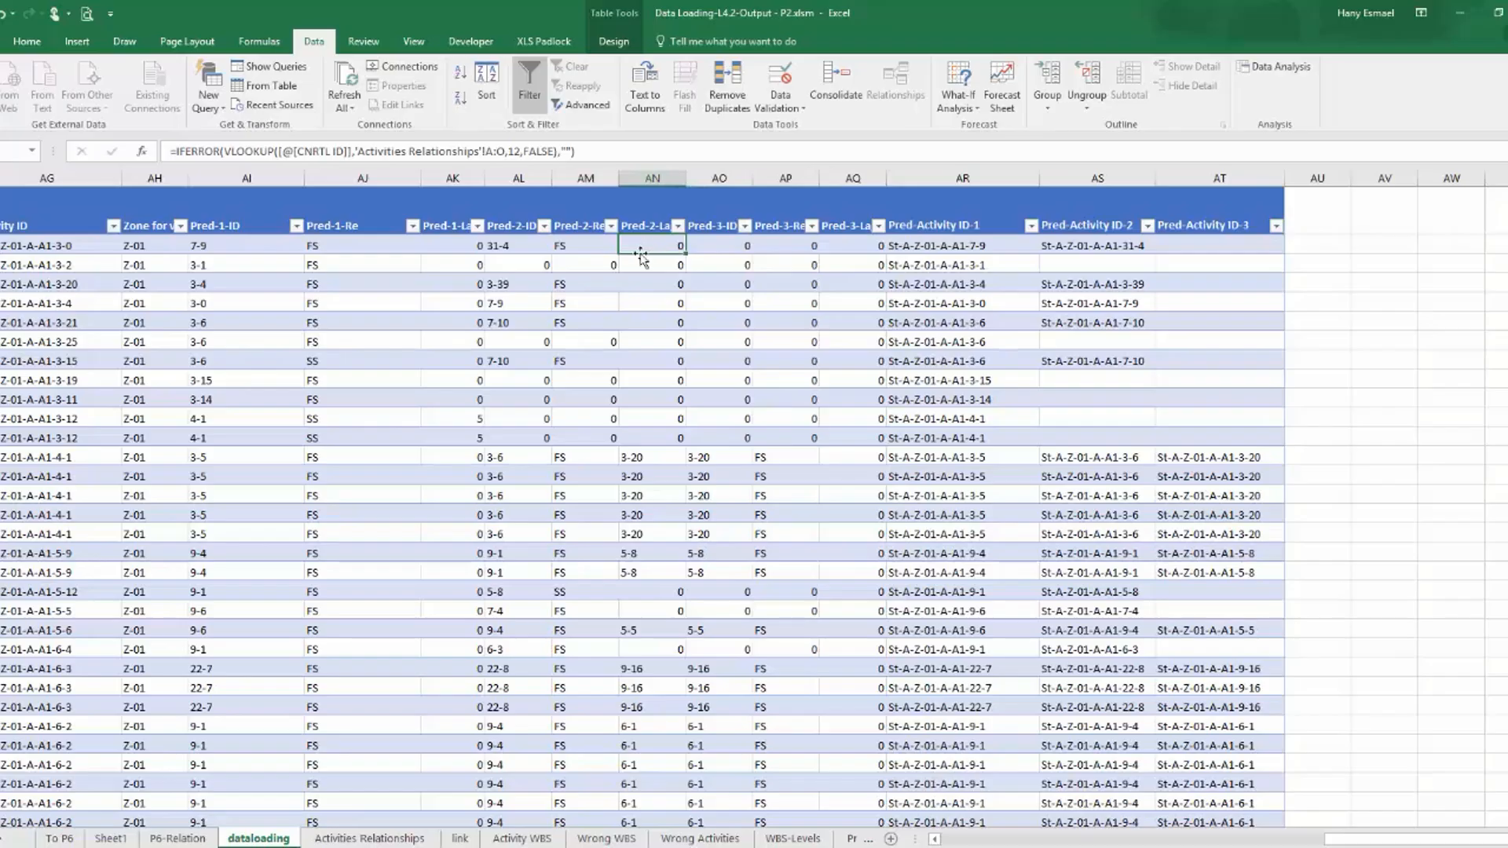
click(649, 264)
click(652, 244)
Count the columns in Activities Relationships from the control ID to the Predecessor 2 Lag to check its lookup index.
click(389, 840)
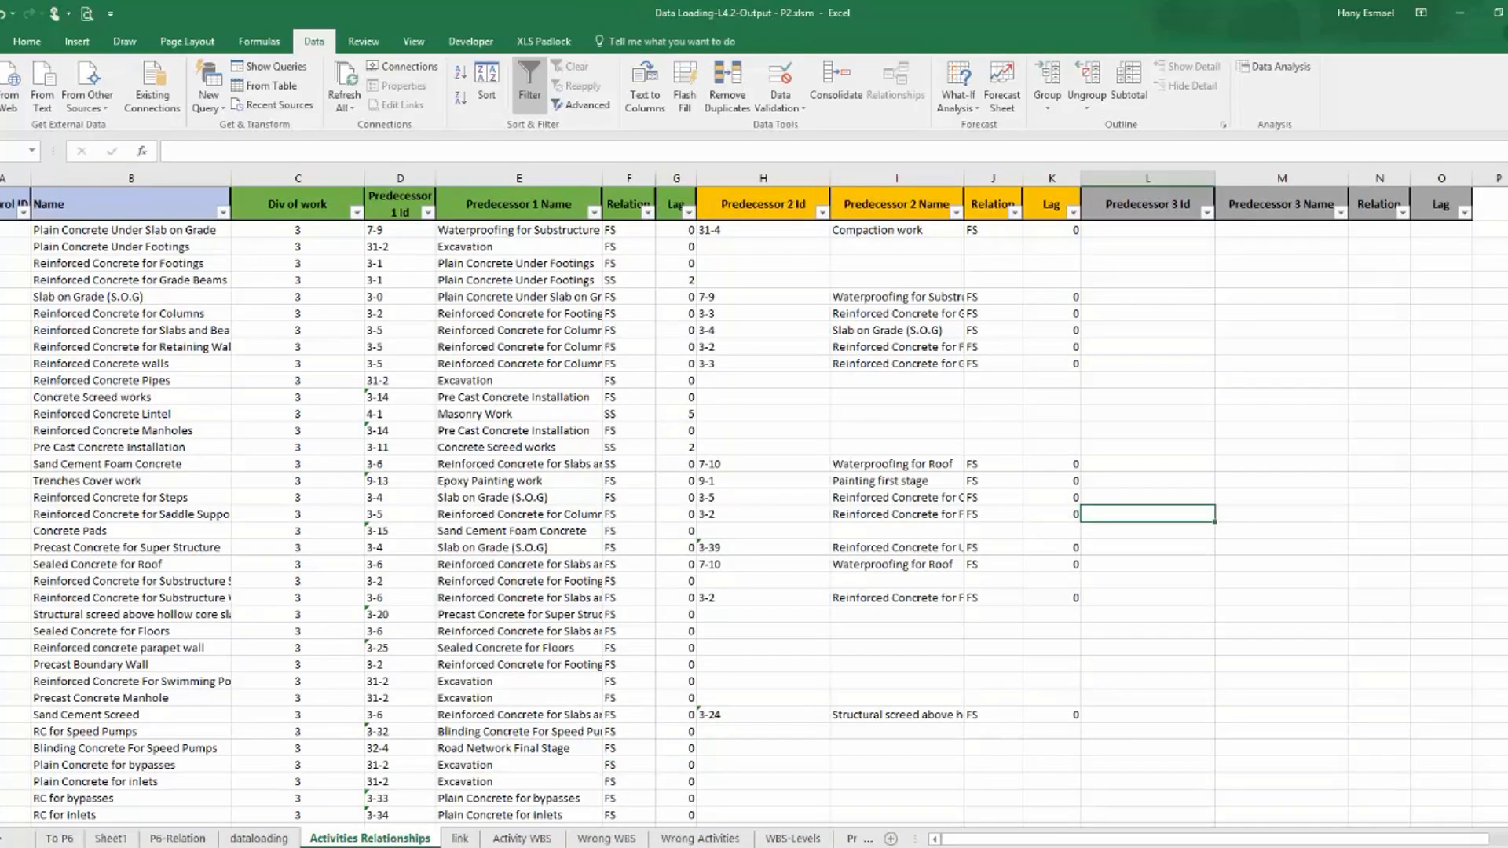
click(4, 208)
key(Right)
key(Right)
key(Right)
key(Right)
key(Right)
key(Right)
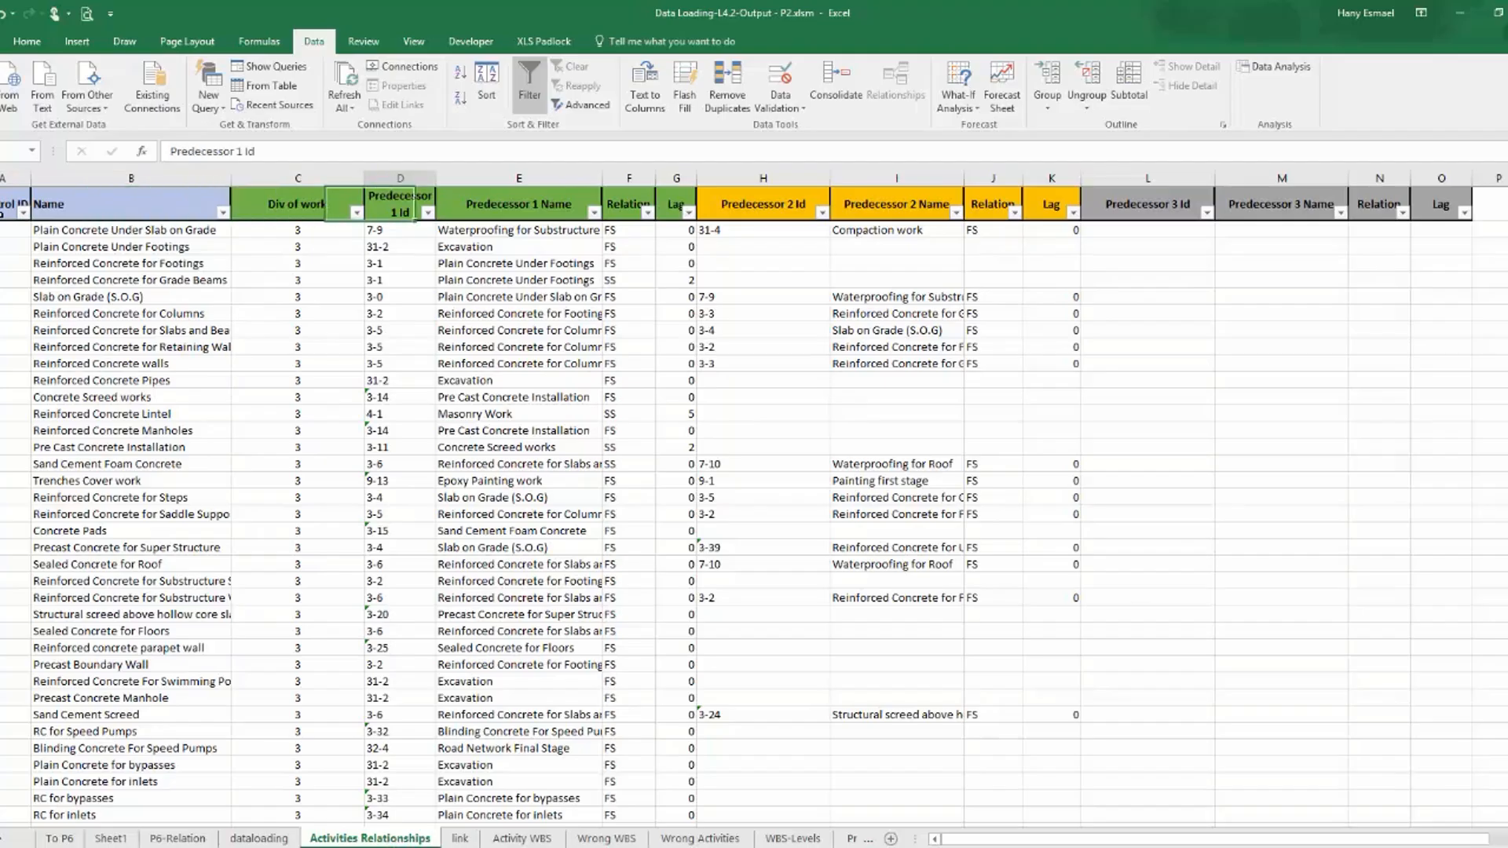
key(Right)
key(Right)
key(Right)
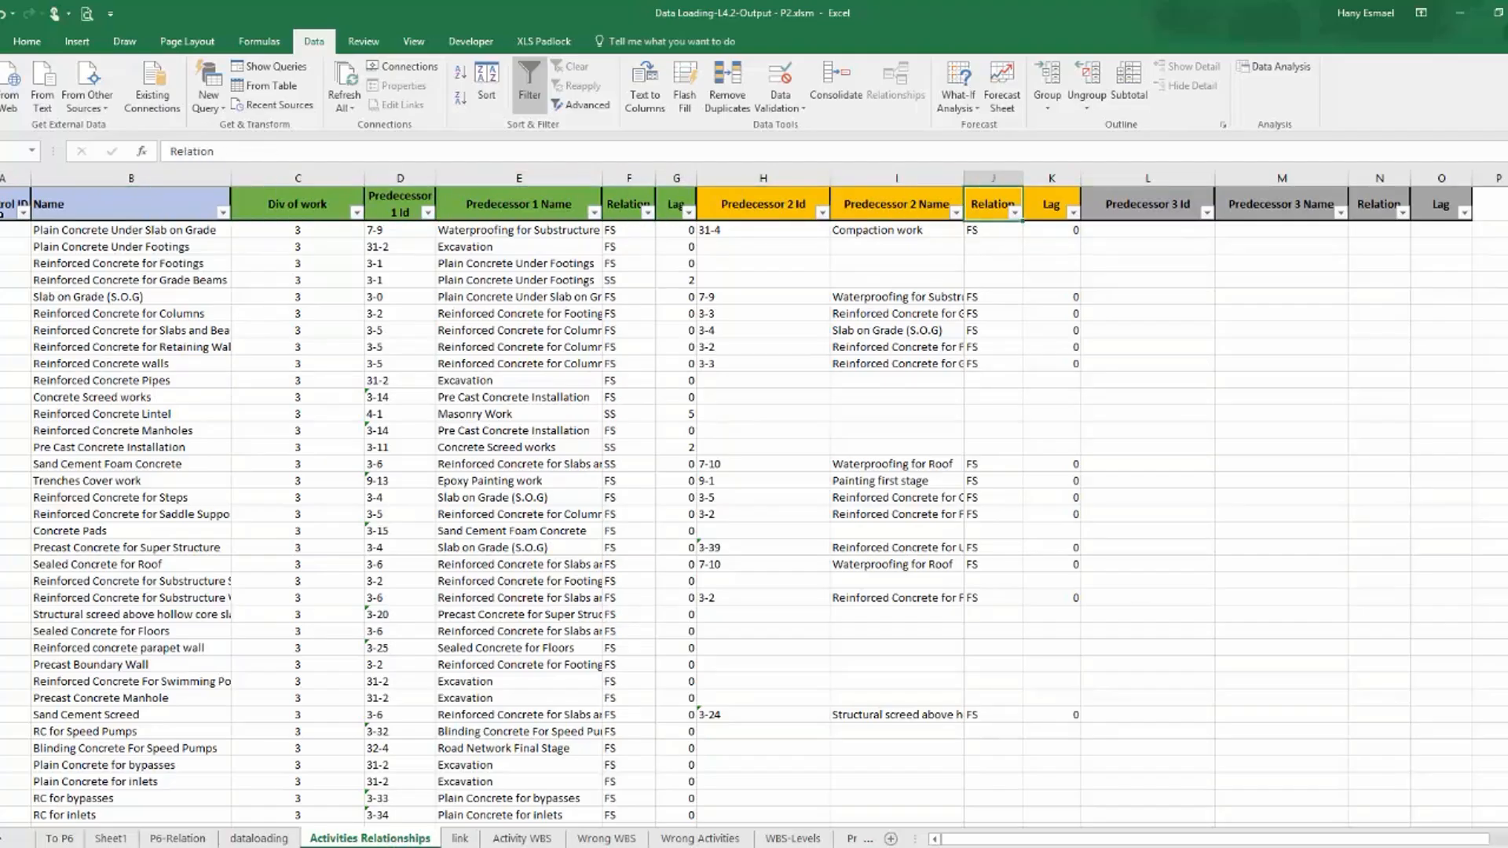
key(Right)
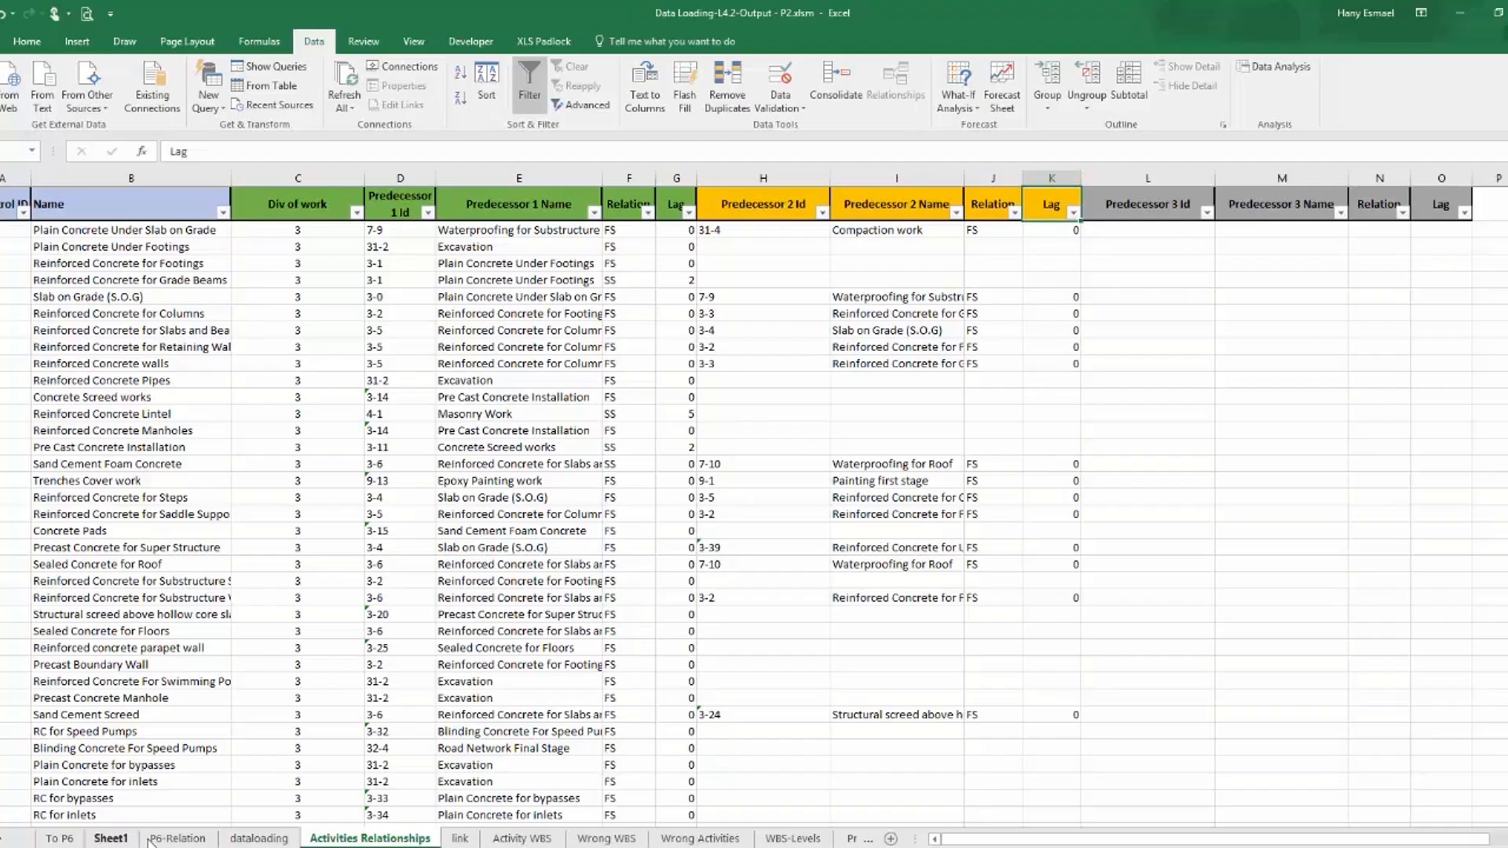
Set the VLOOKUP column index of Pred-2-Lag in dataloading to 11 and refresh the P6-Relation PivotTables.
click(258, 838)
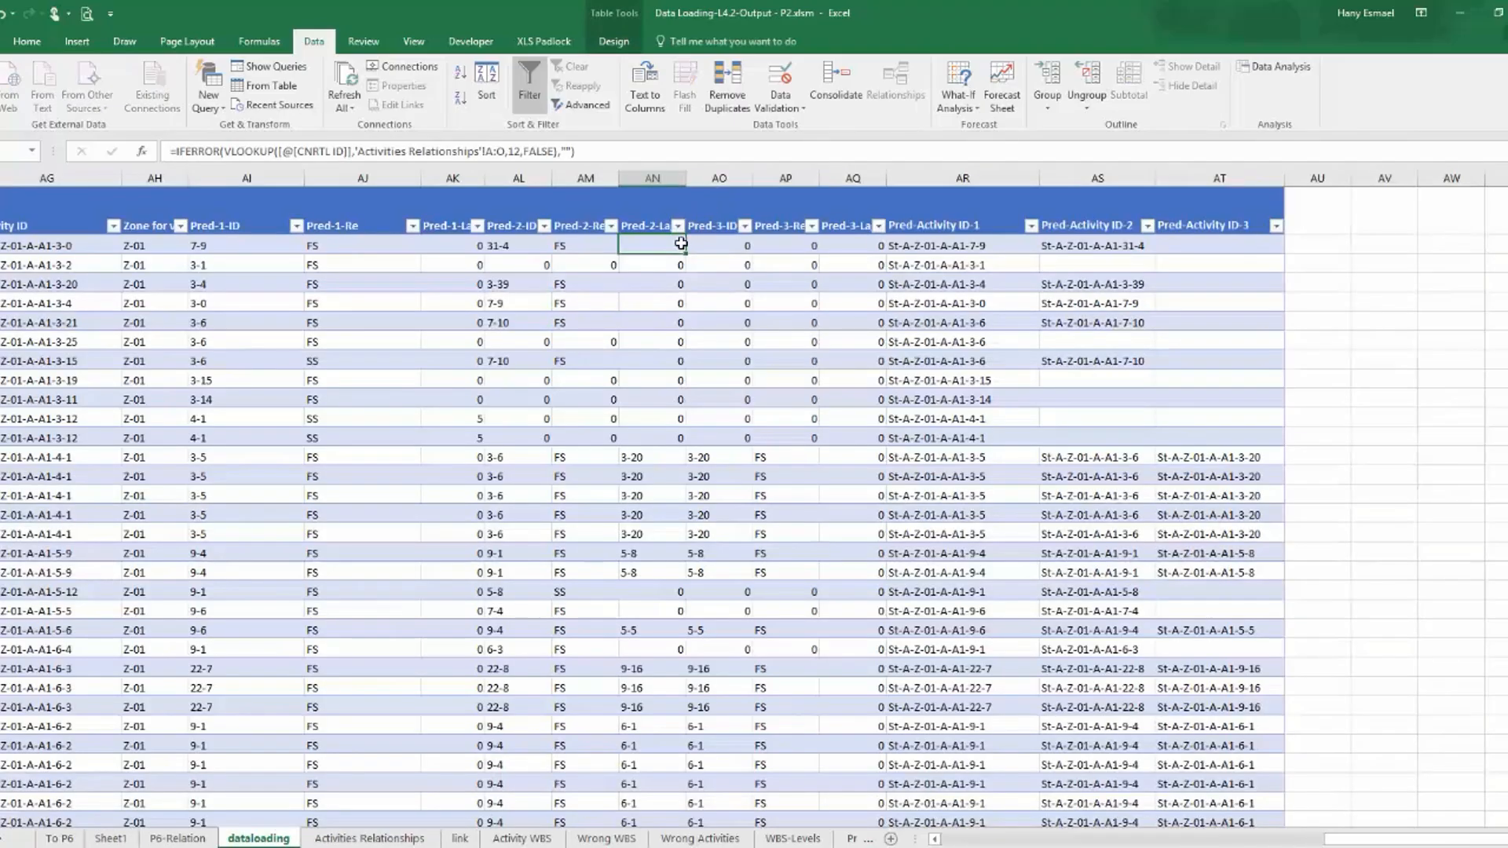
click(516, 152)
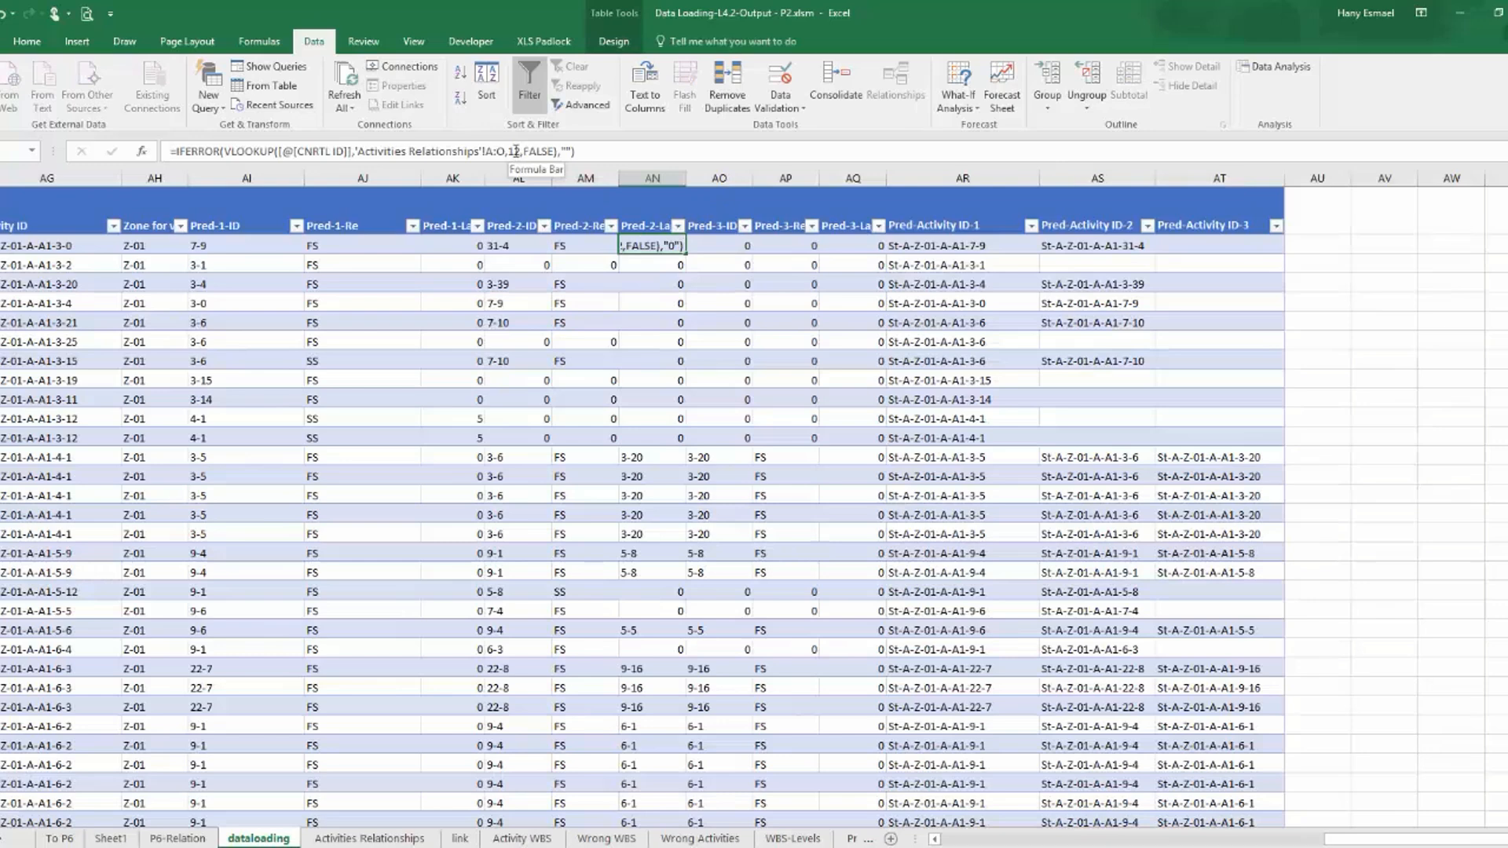
text(1)
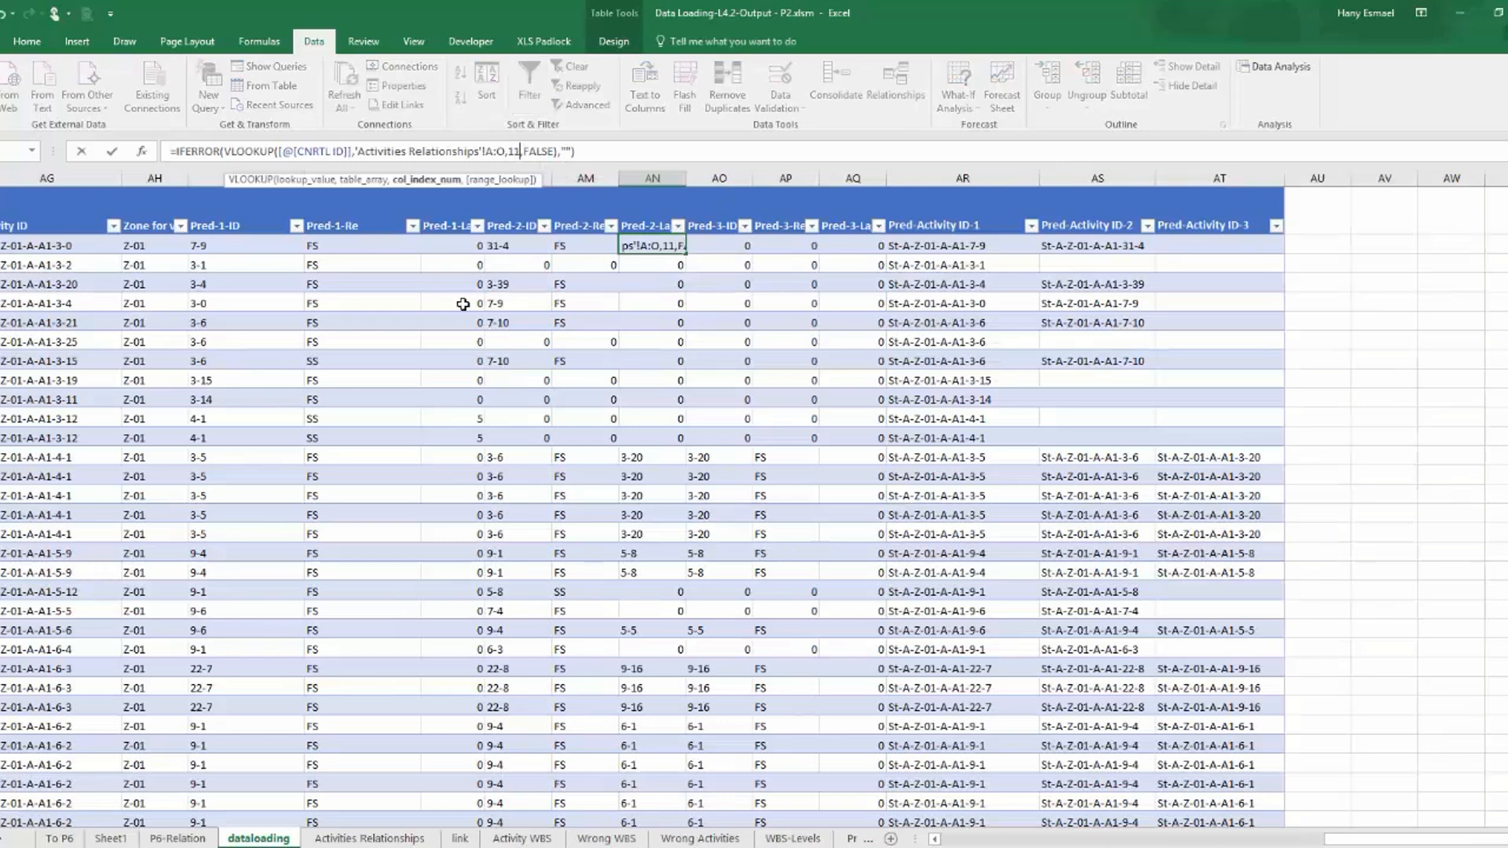
key(Return)
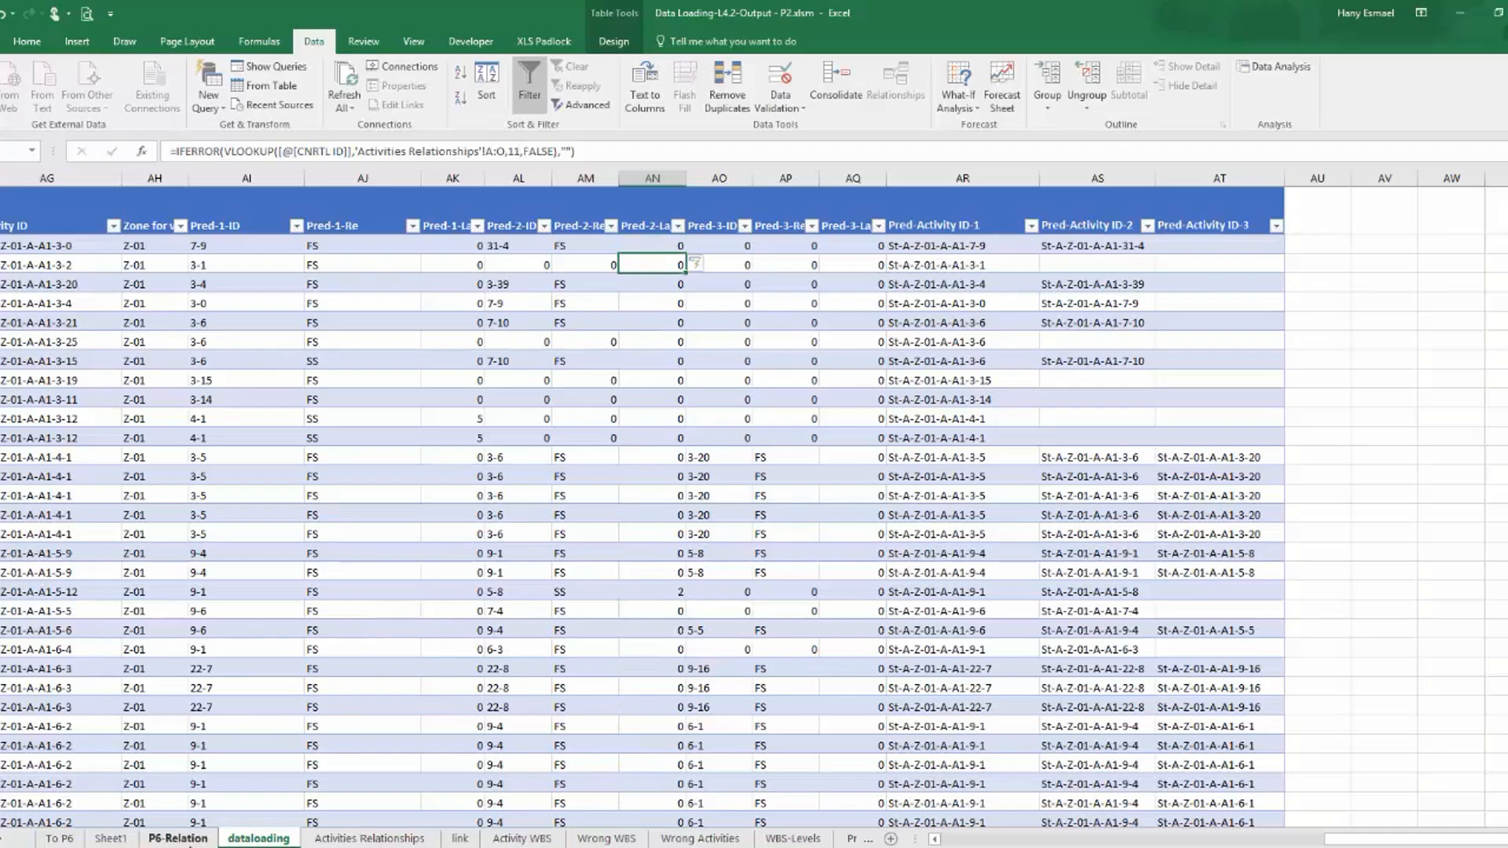
click(178, 838)
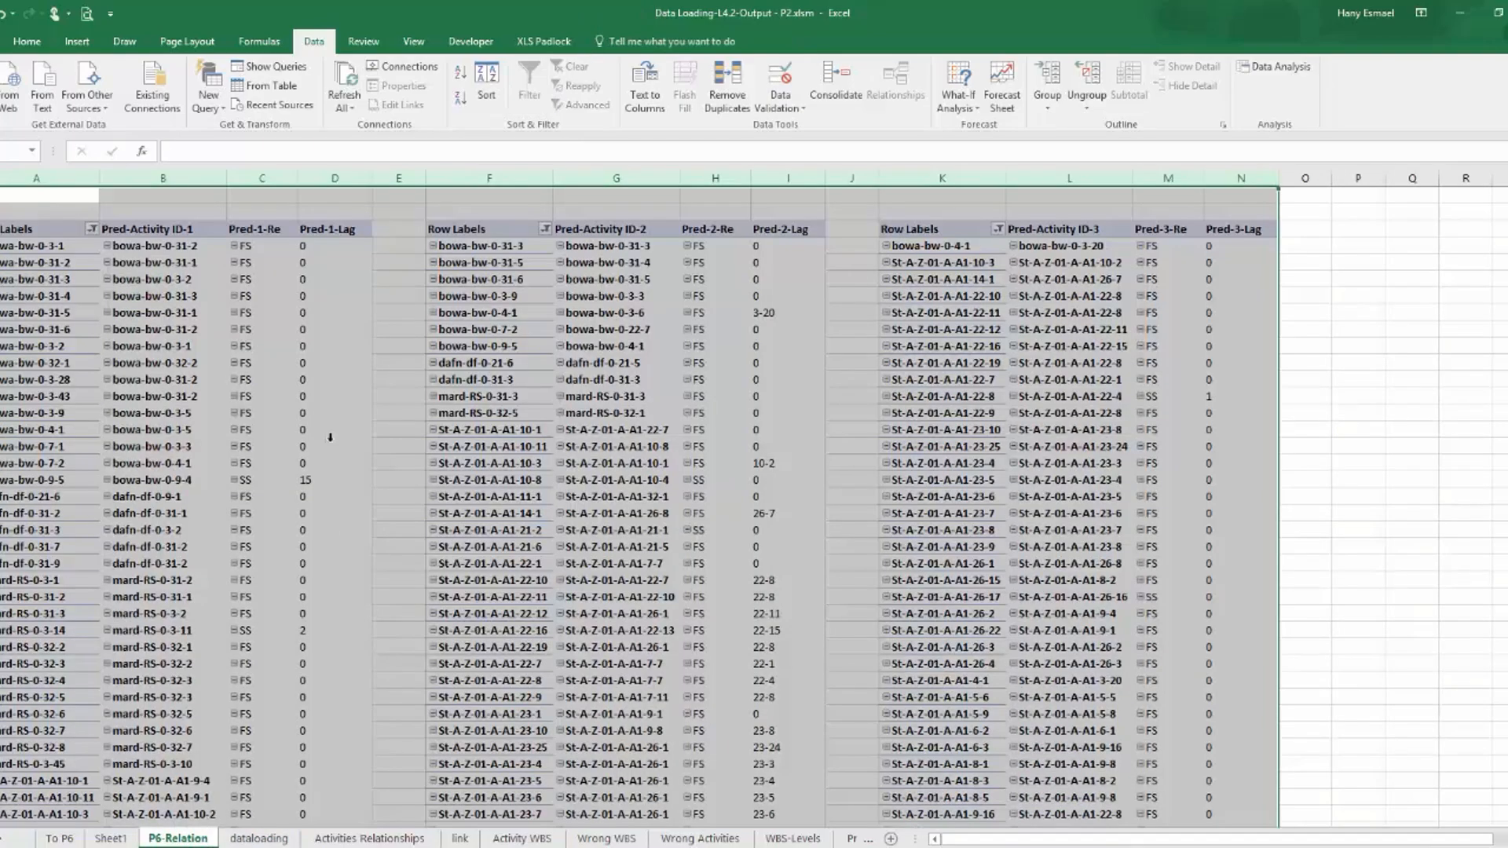
click(360, 84)
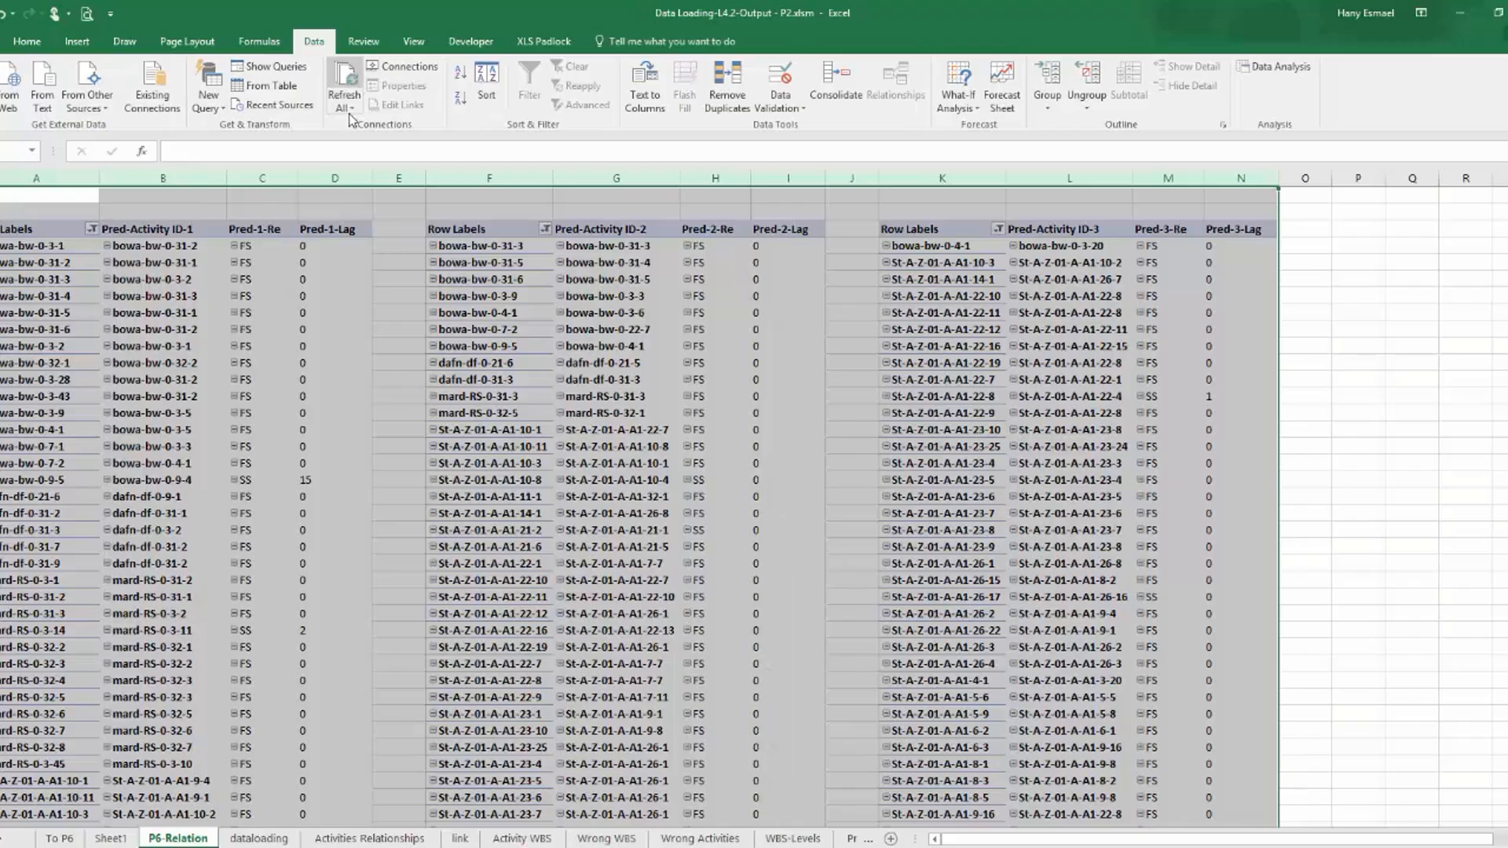
Copy the refreshed P6-Relation tables over the old data in Sheet1 of NEWPROJ-7-Activity Relationships.xls, starting at column A.
right_click(54, 171)
click(83, 203)
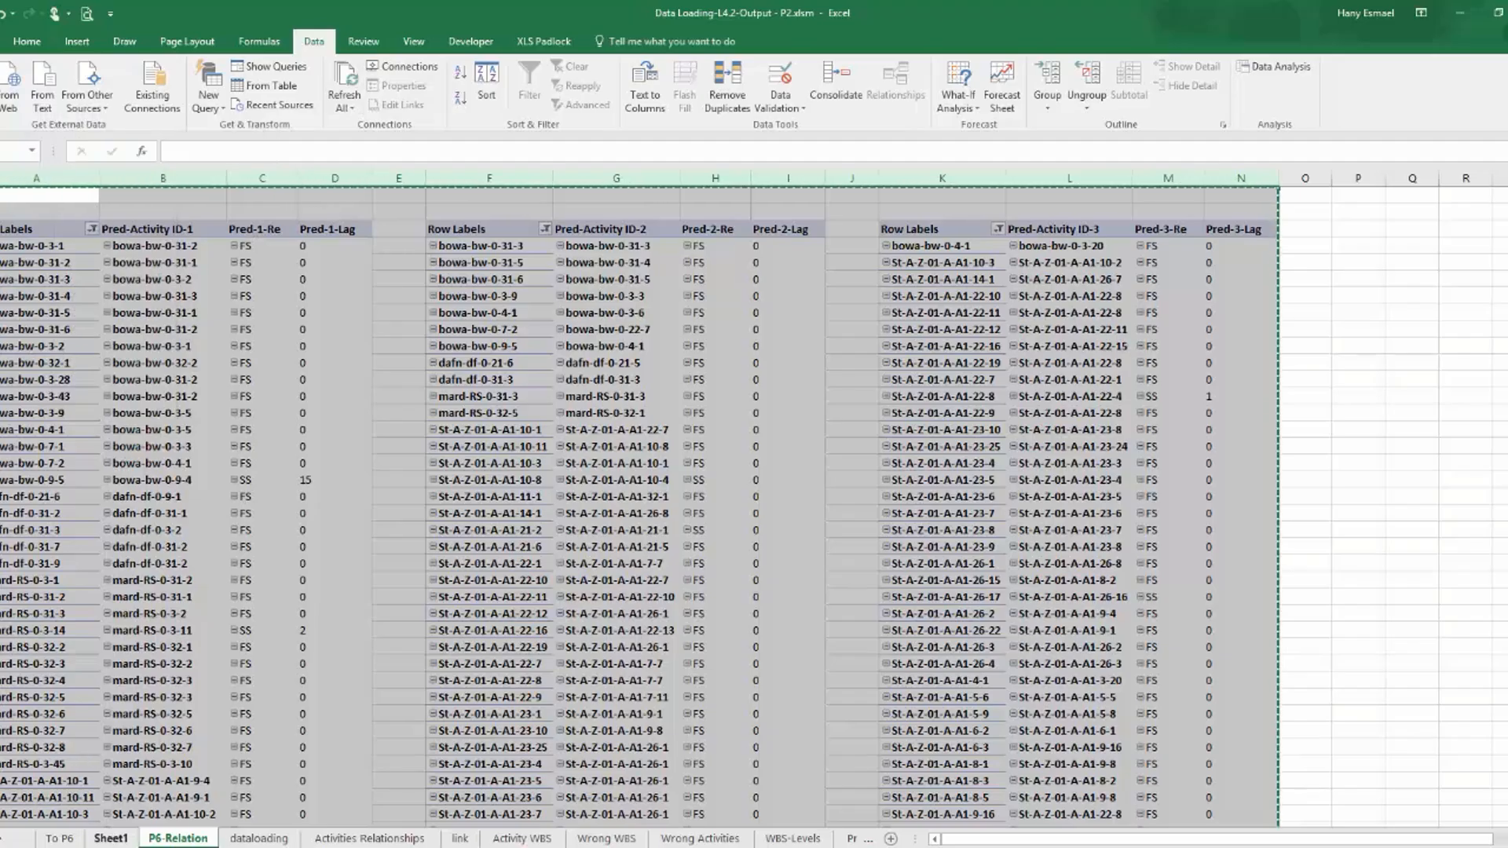
click(707, 846)
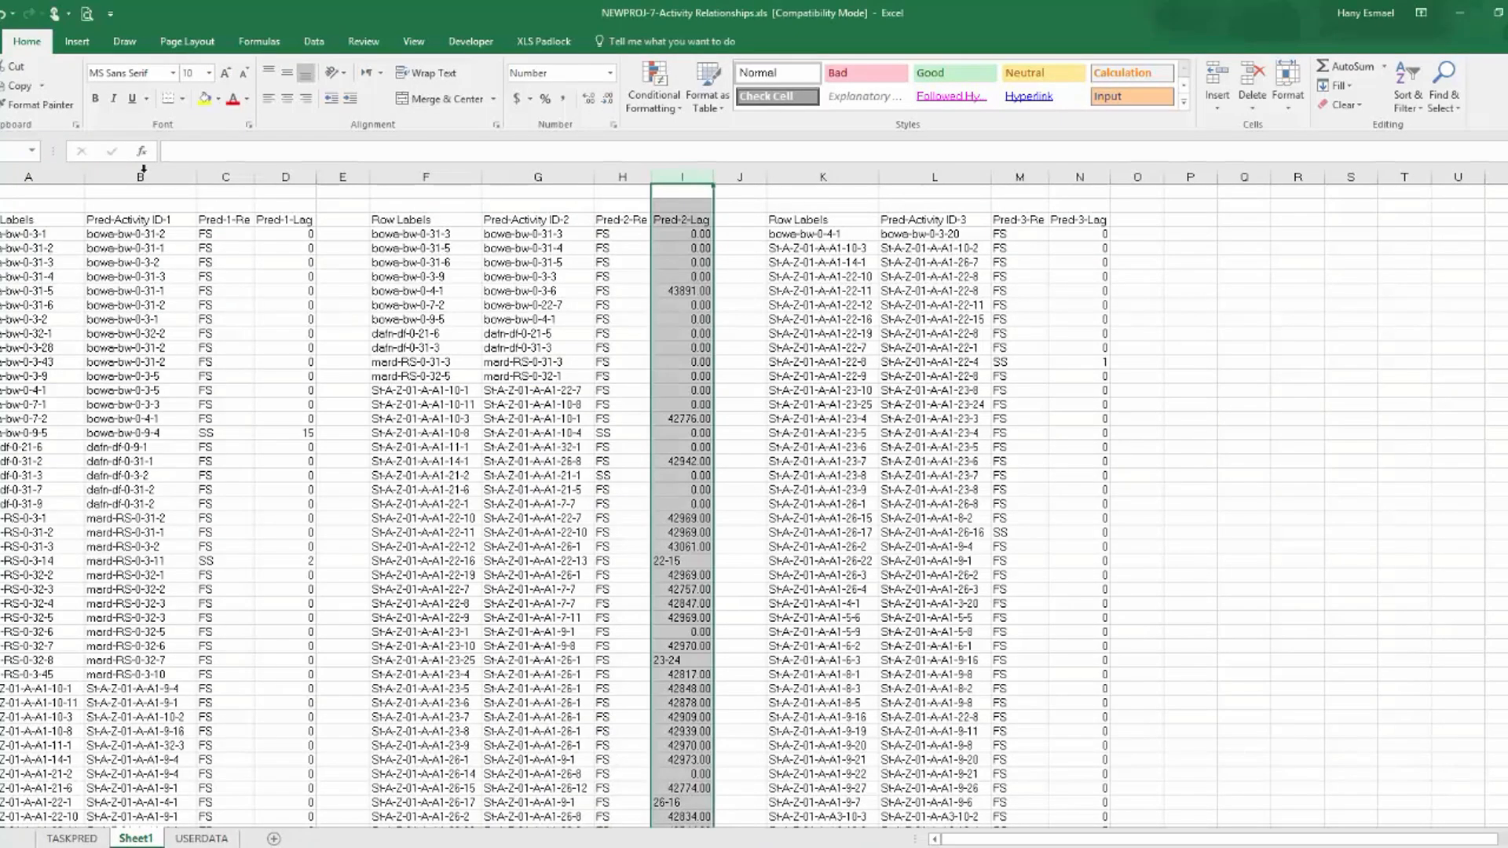
click(19, 179)
right_click(19, 179)
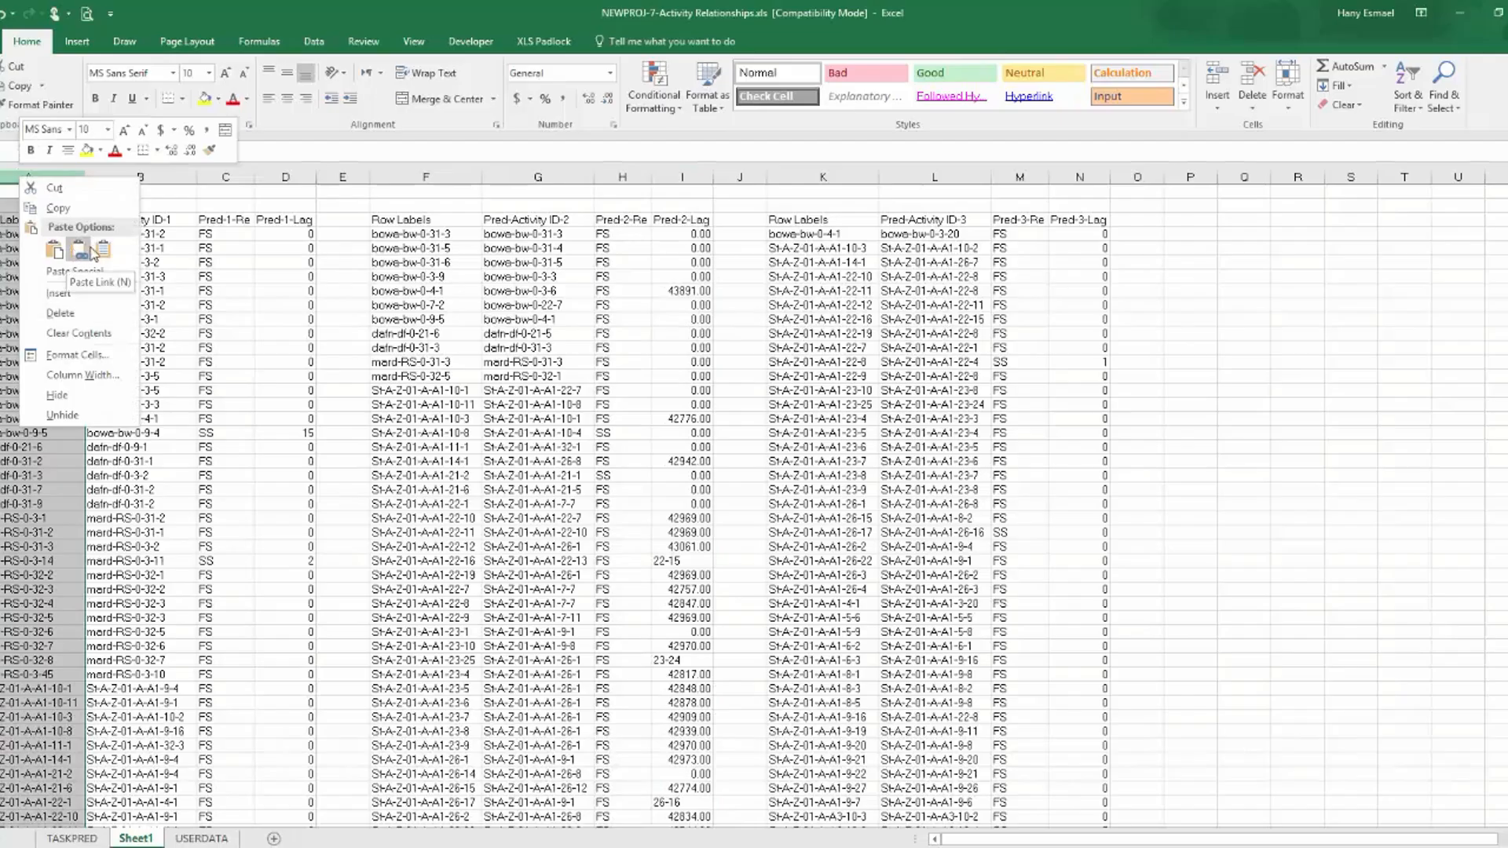
click(91, 249)
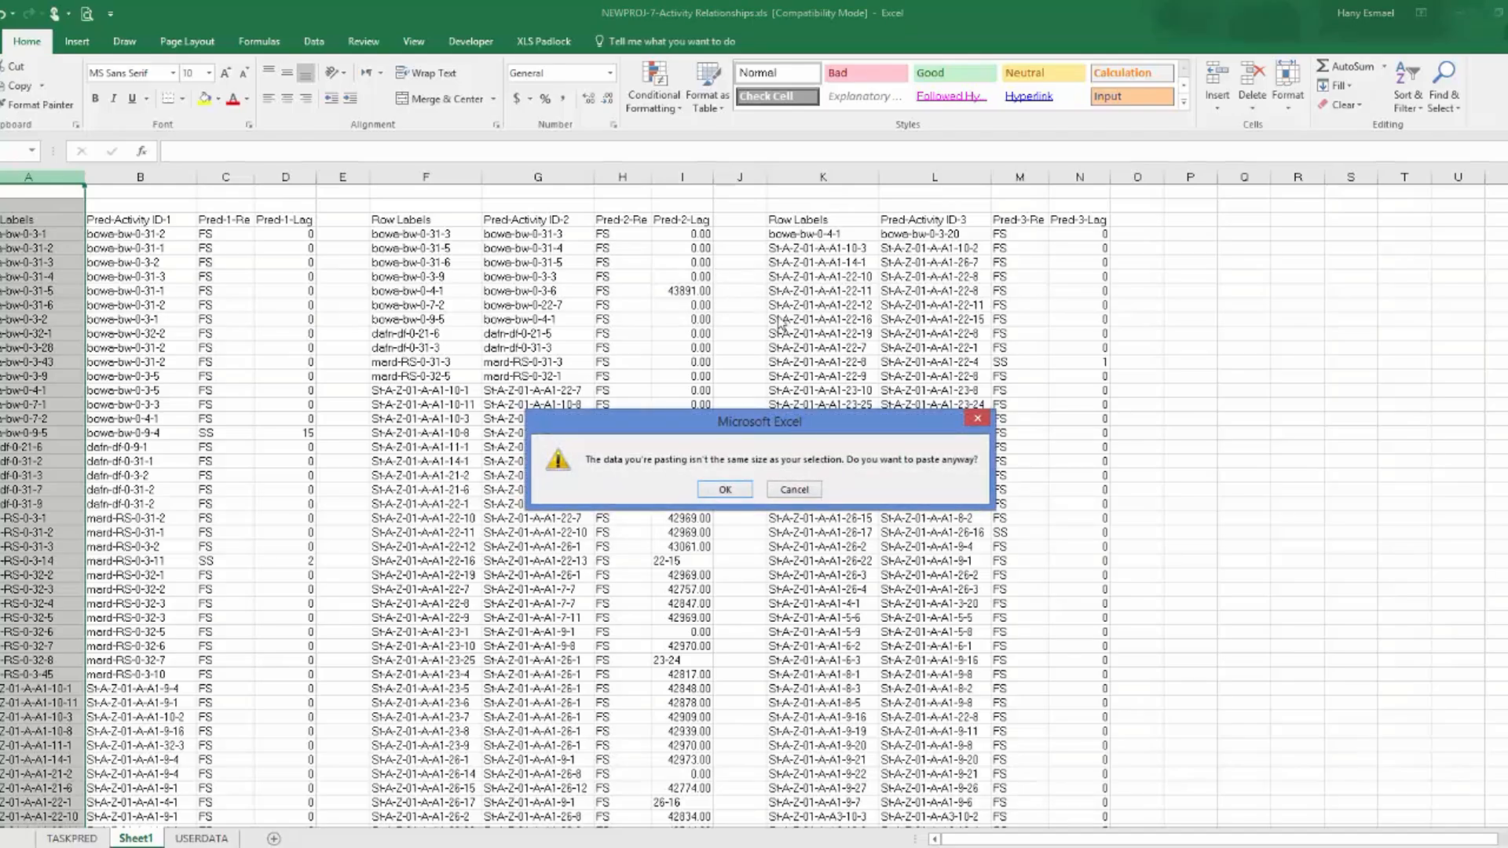
click(739, 492)
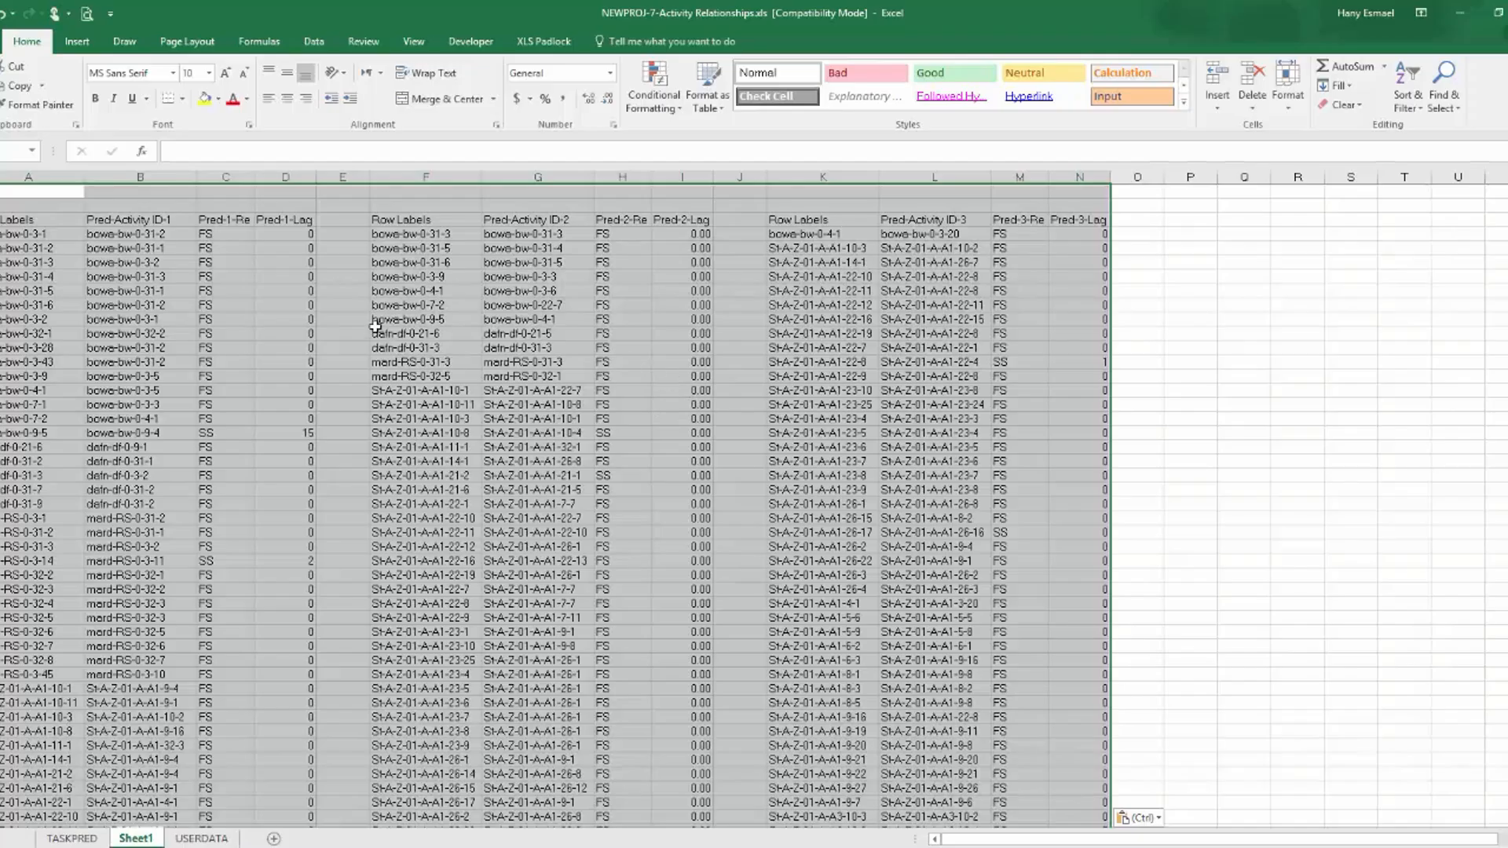
Delete the Grand Total label at the end of the second table's Row Labels in Sheet1.
click(410, 239)
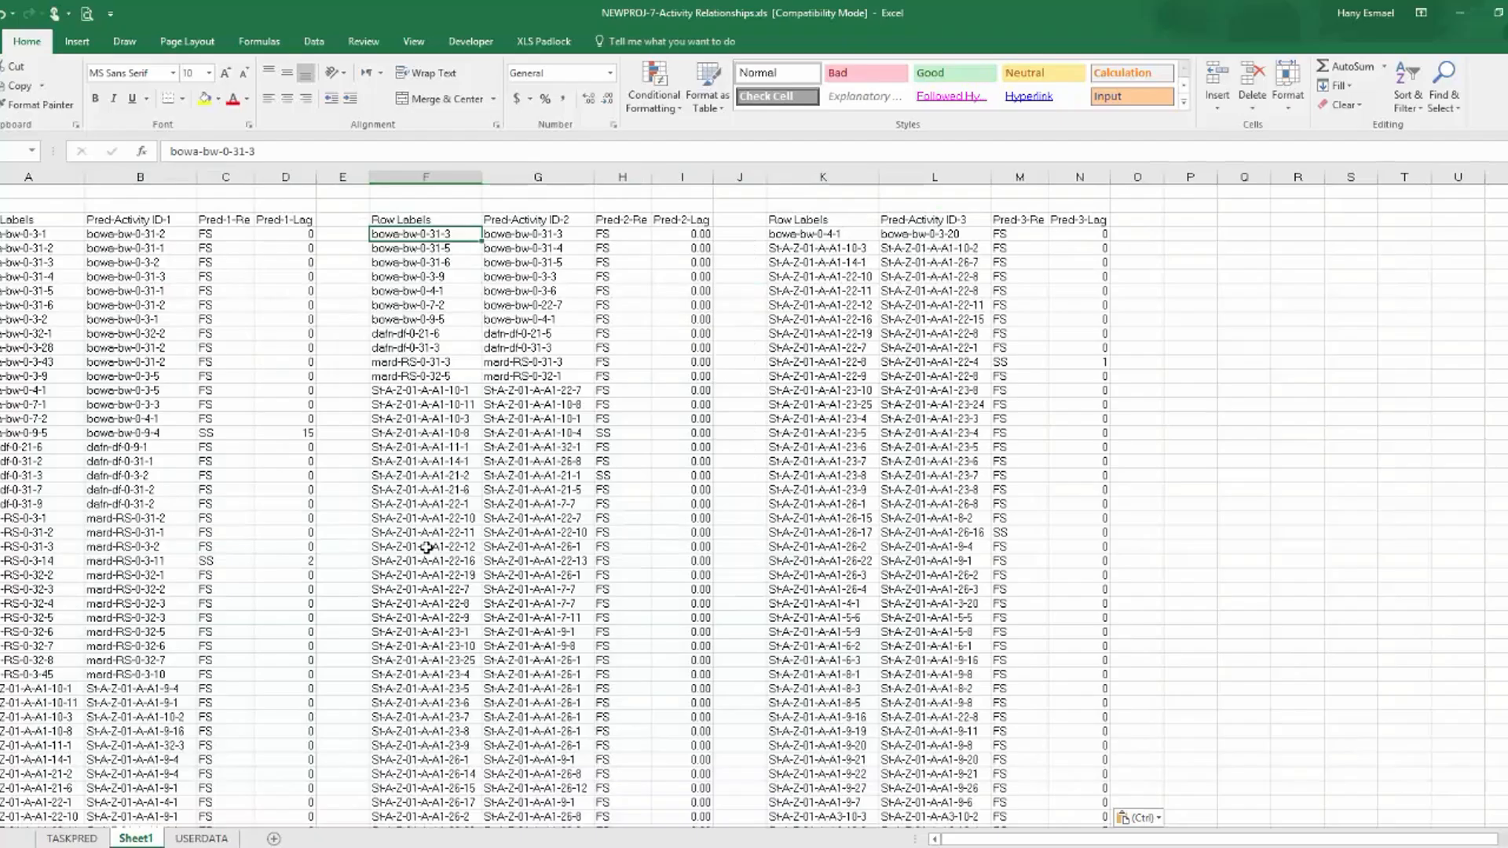
key(ctrl+shift+Down)
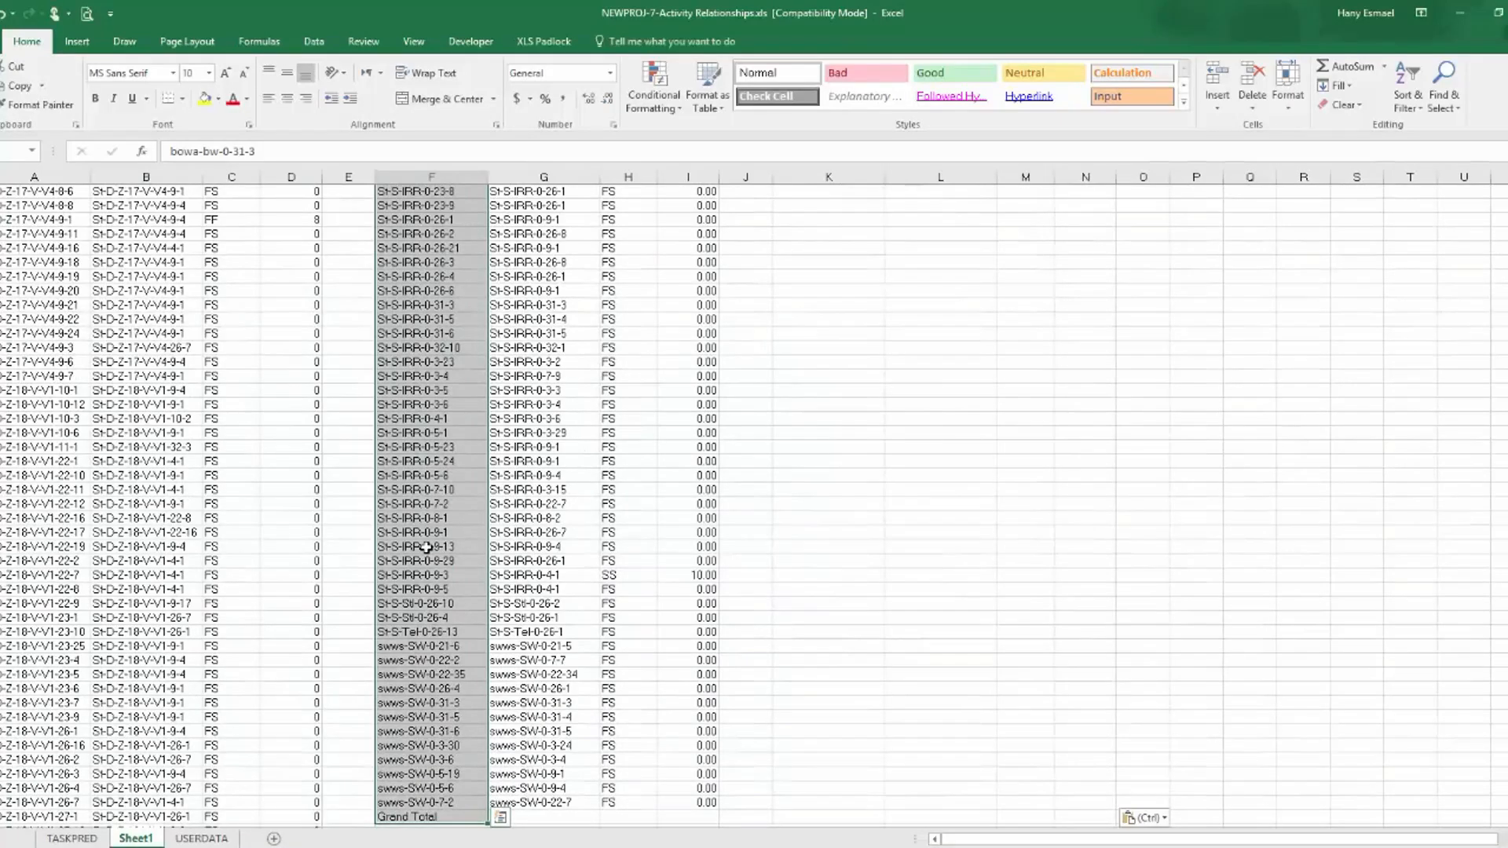
click(416, 817)
key(Delete)
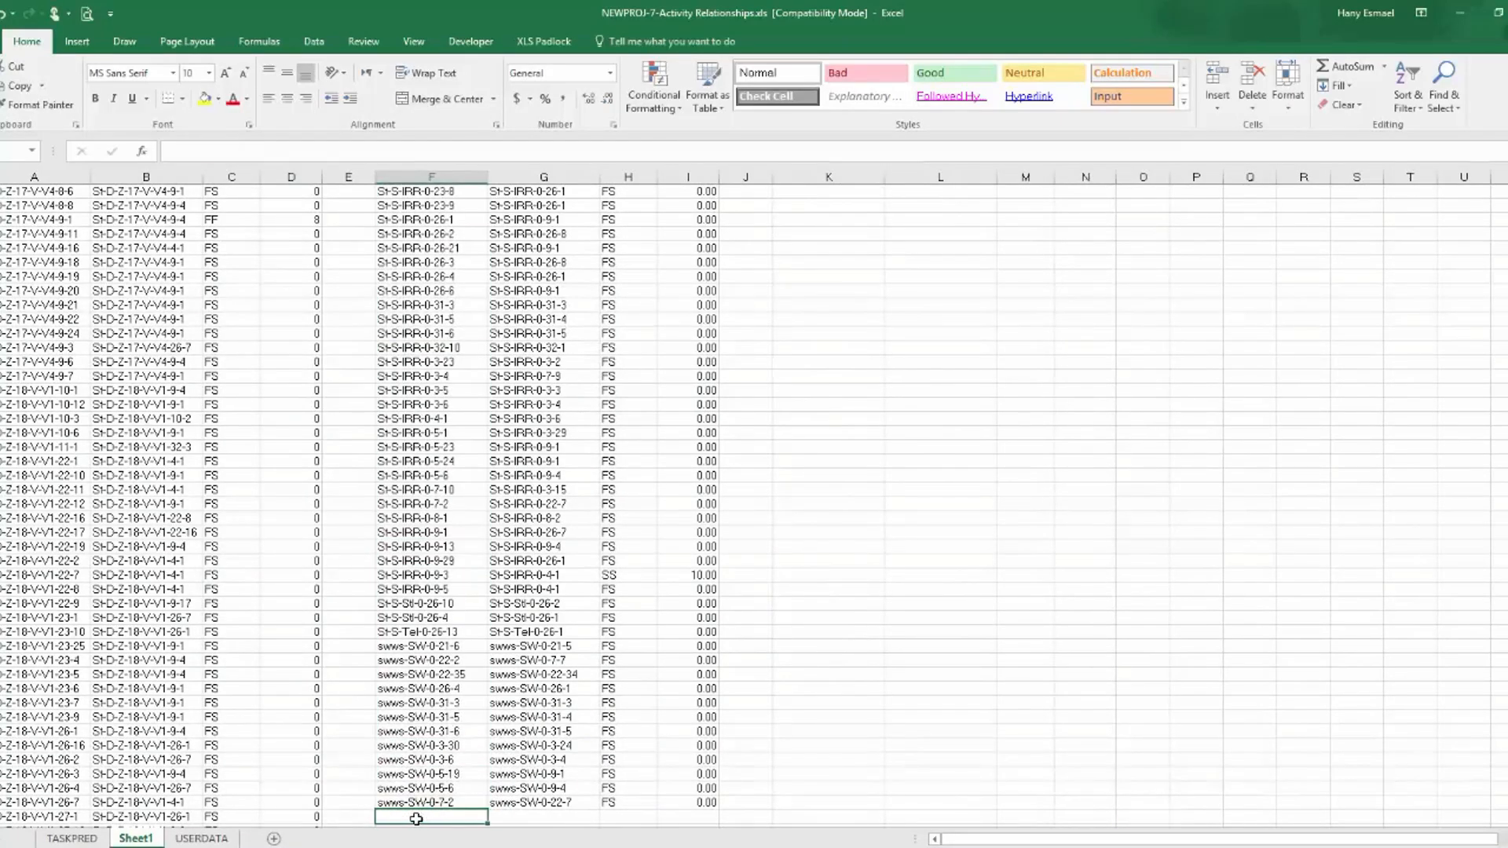
Copy the second table's Row Labels from Sheet1 into TASKPRED's column B, overwriting the entries from bowa-bw-0-31-3 downward.
key(ctrl+shift+Up)
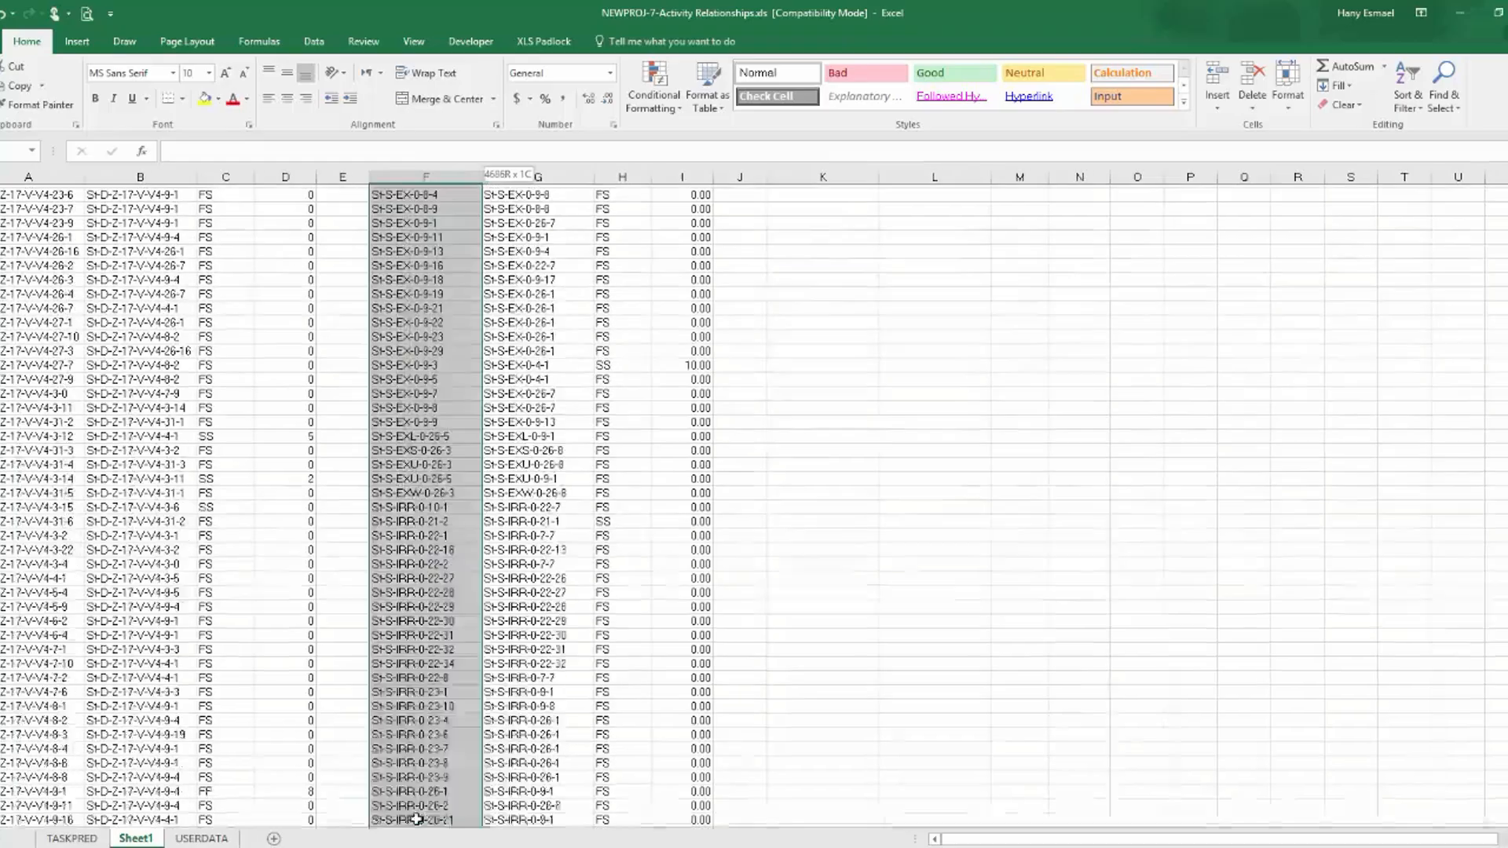
scroll(444, 377, up, 1)
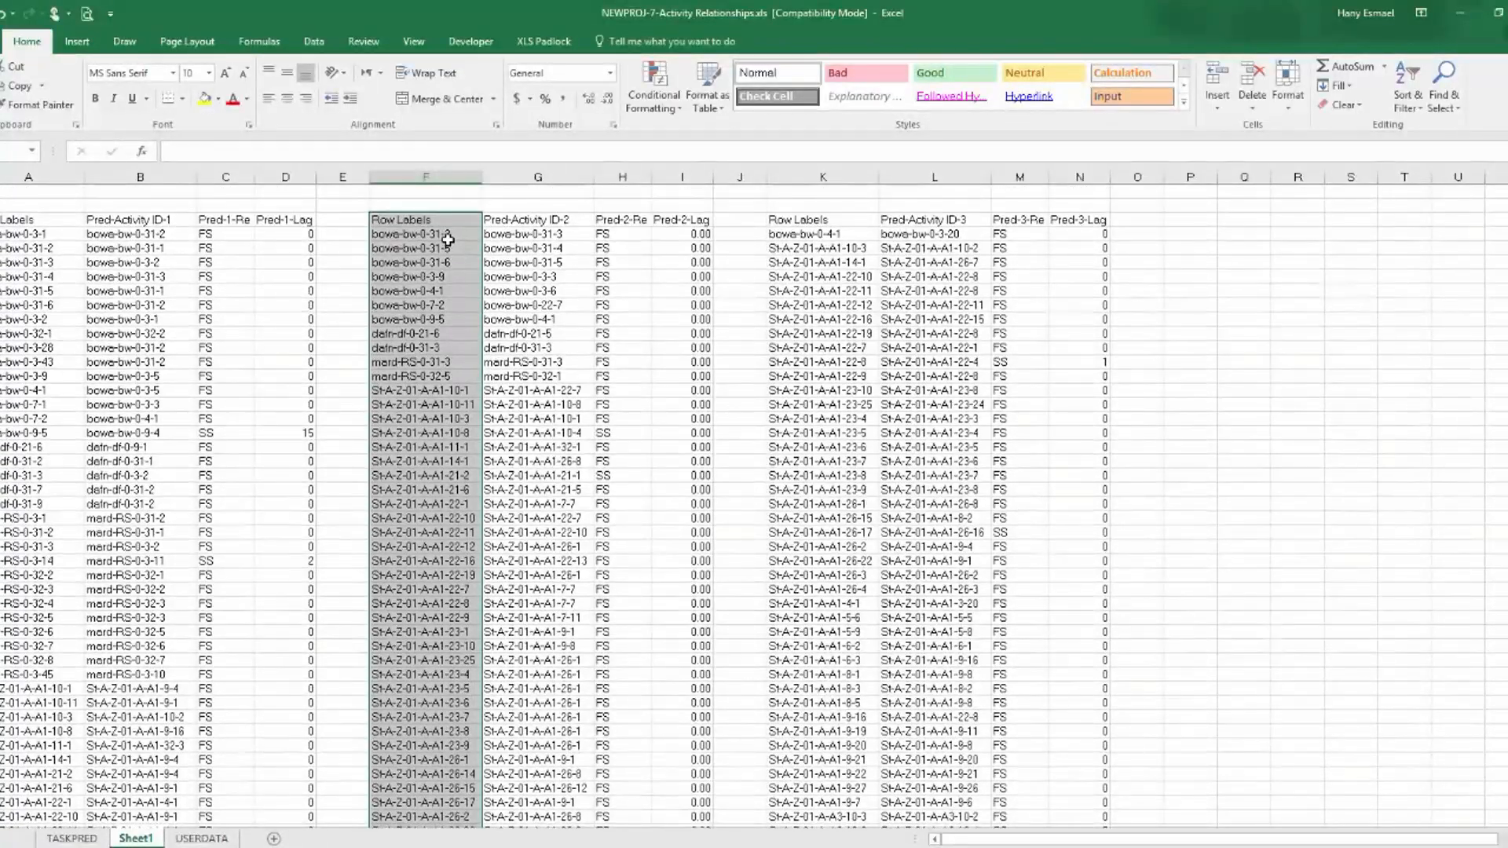
click(448, 237)
key(ctrl+shift+Down)
scroll(549, 487, down, 3)
scroll(550, 487, up, 3)
key(ctrl+c)
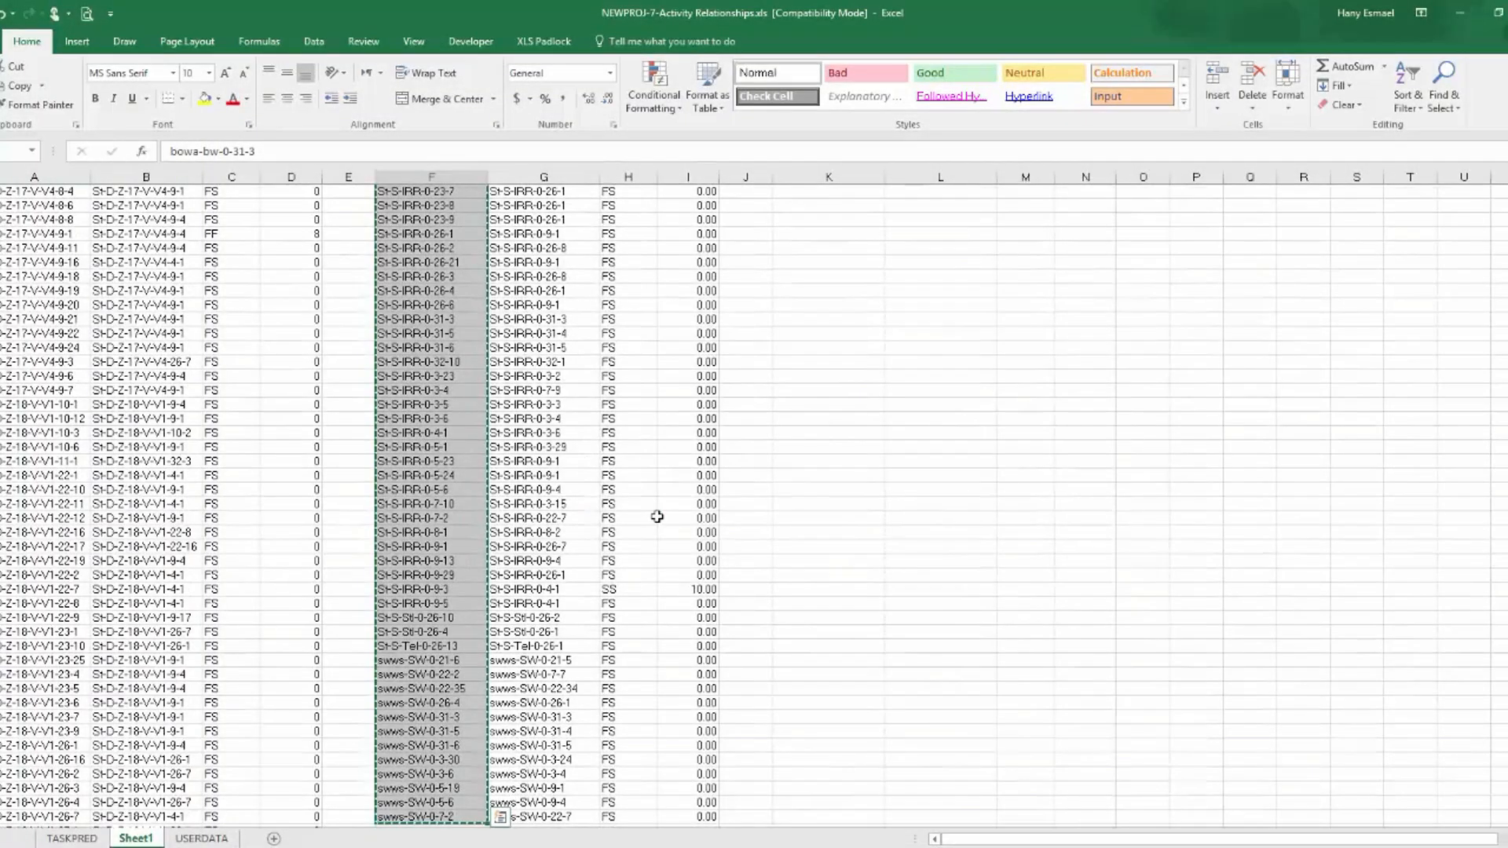
click(71, 838)
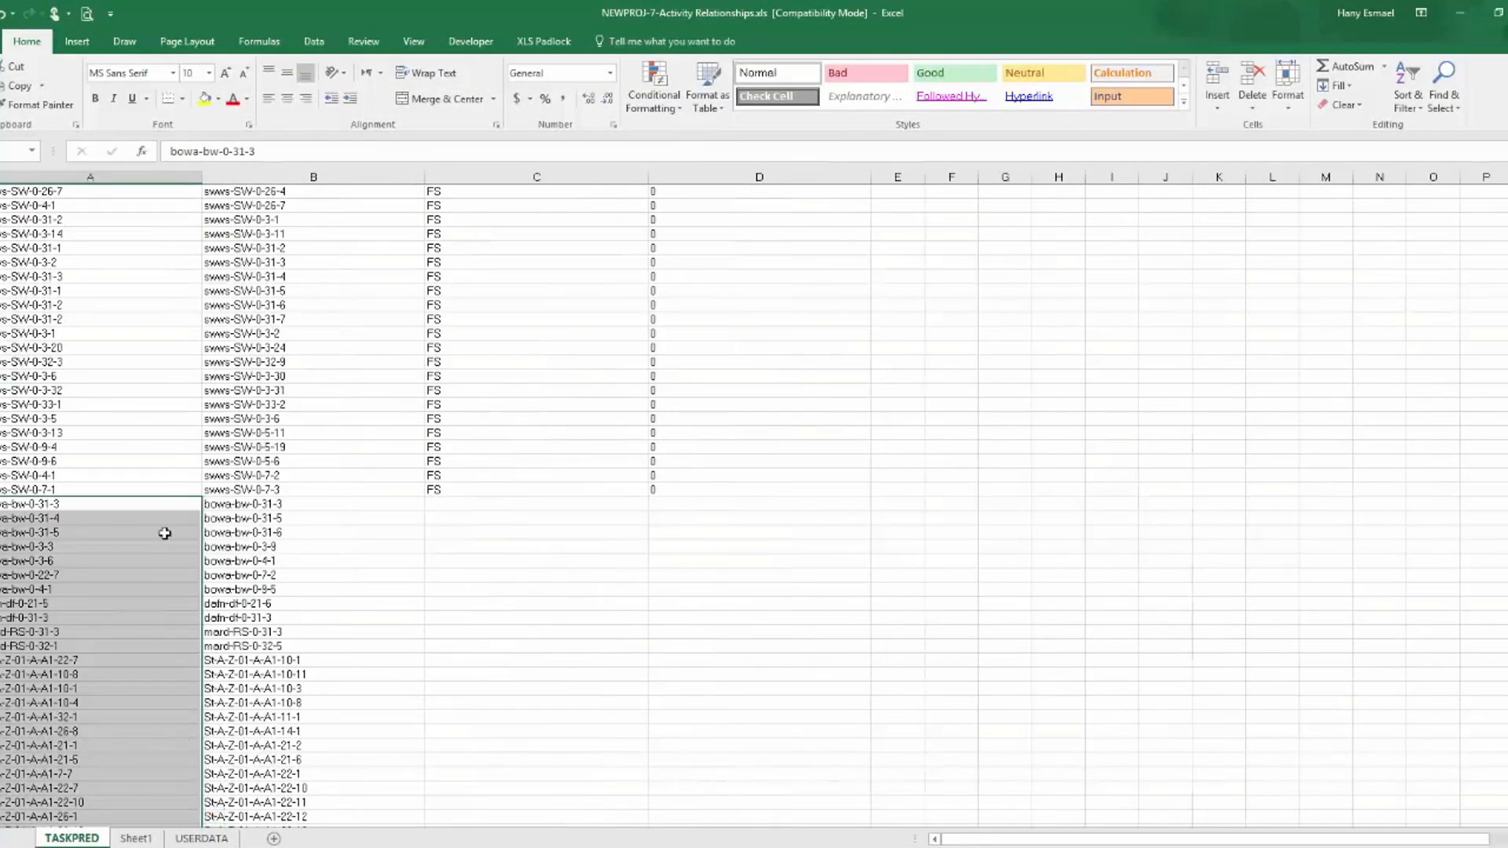
click(240, 506)
key(ctrl+v)
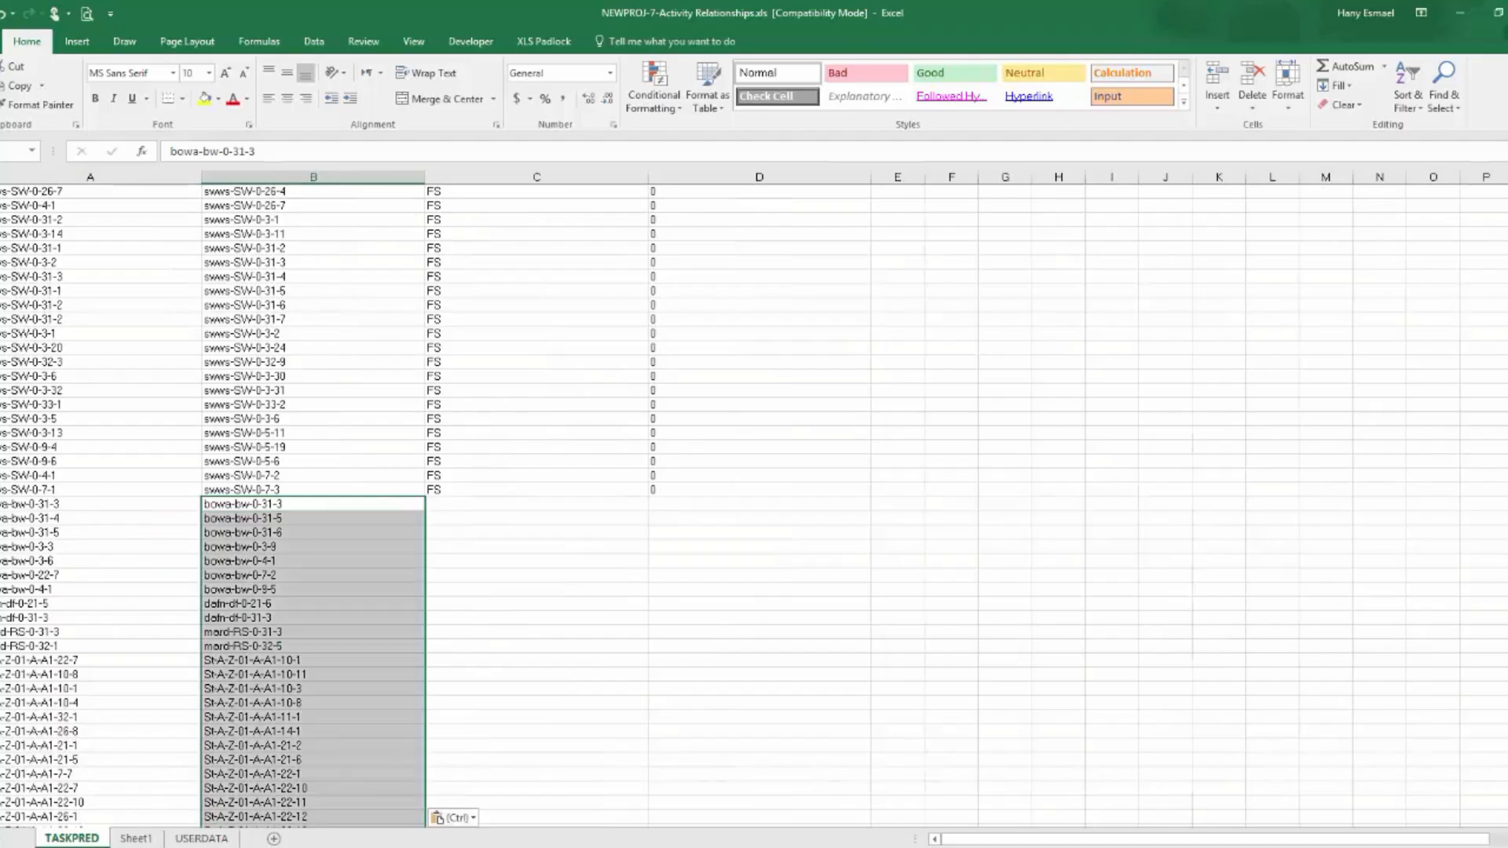
Copy the Pred-Activity ID-2 entries from Sheet1 into TASKPRED's column A, overwriting the entries from bowa-bw-0-31-3 downward.
click(135, 838)
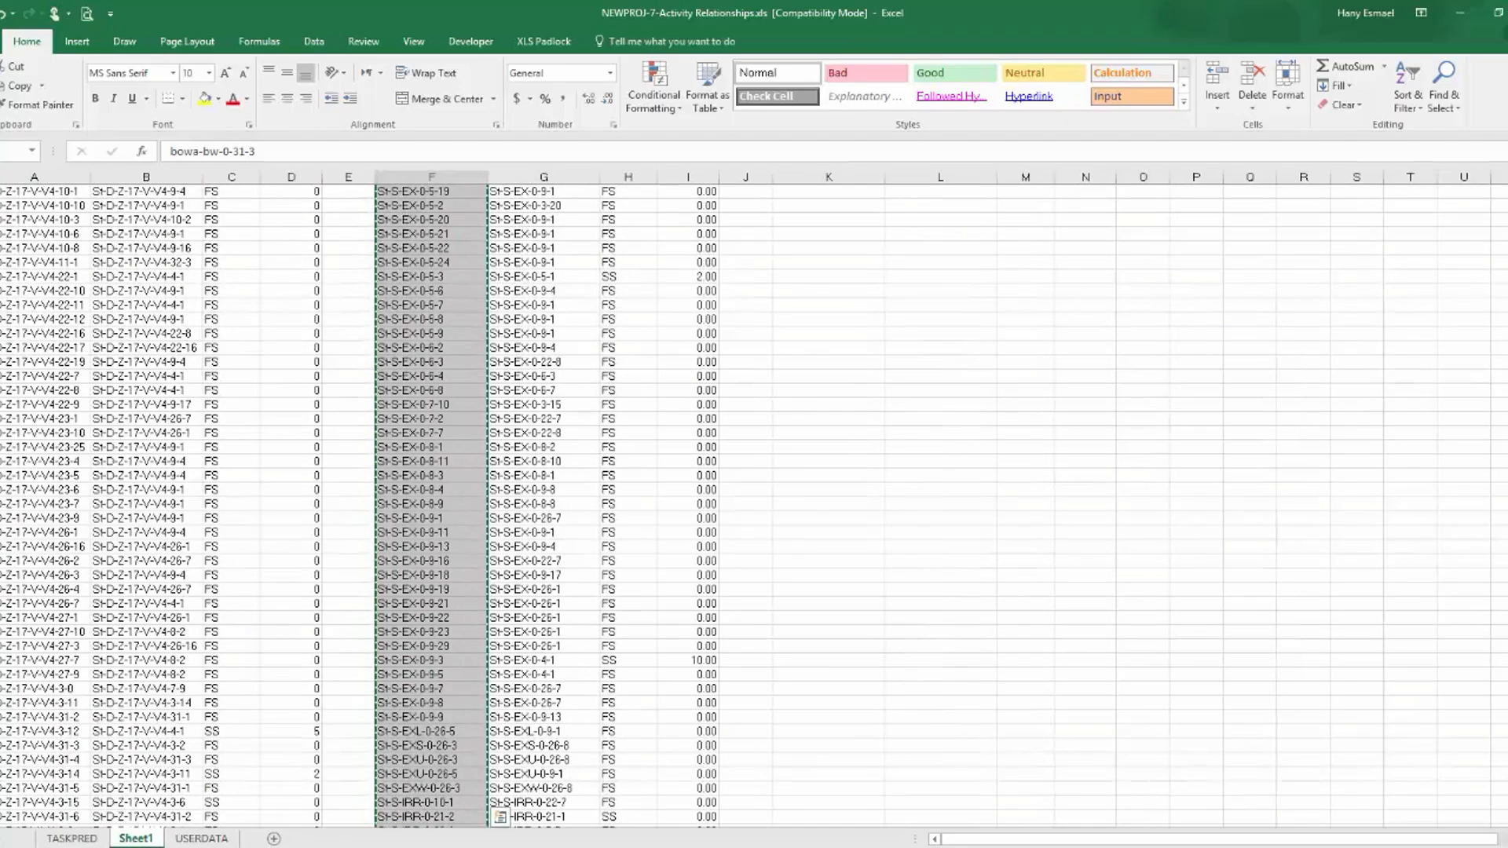
scroll(525, 248, up, 15)
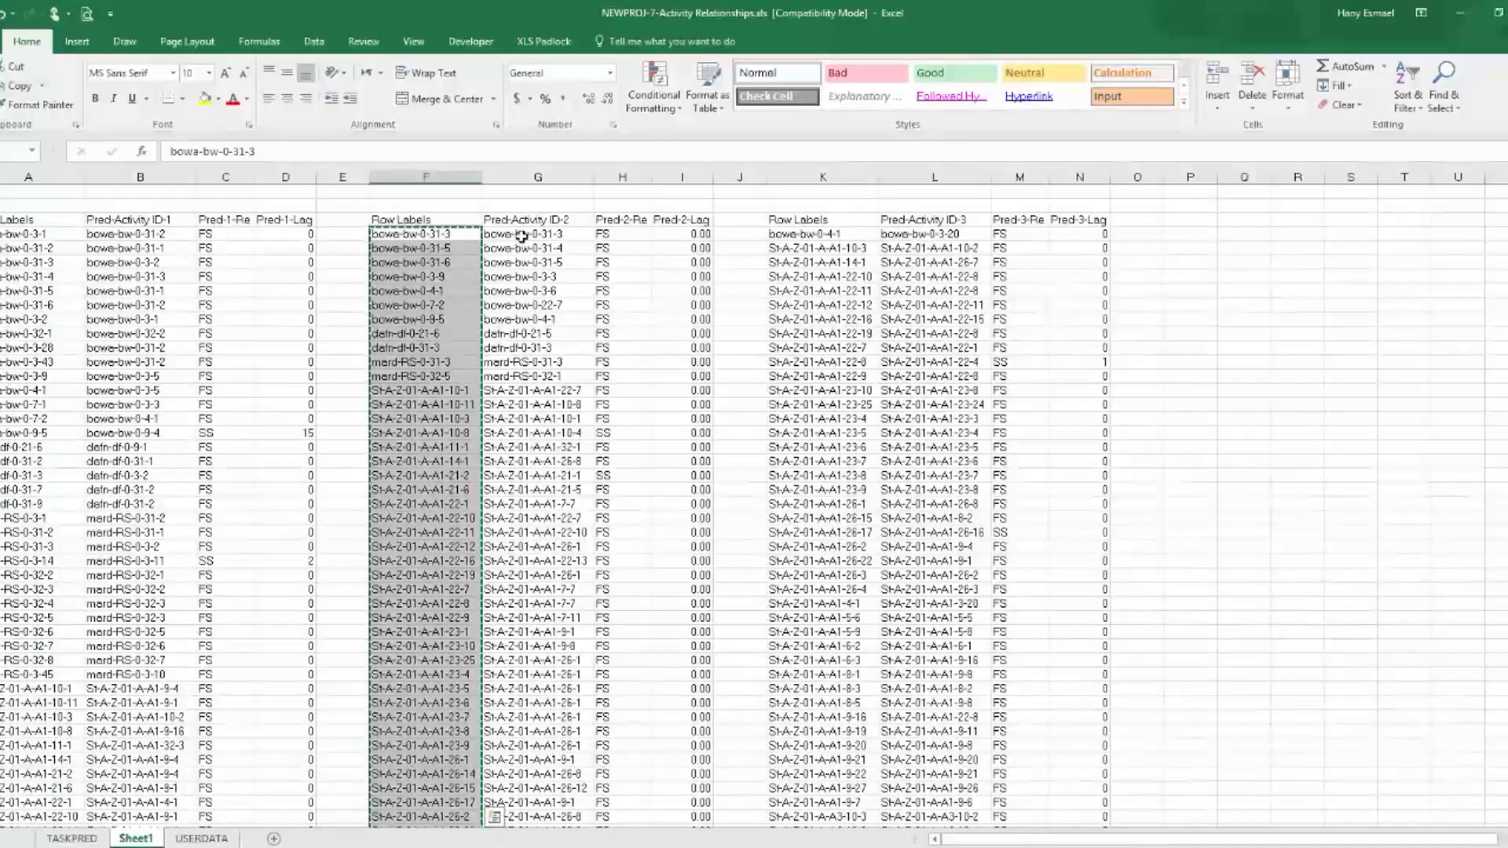
click(525, 235)
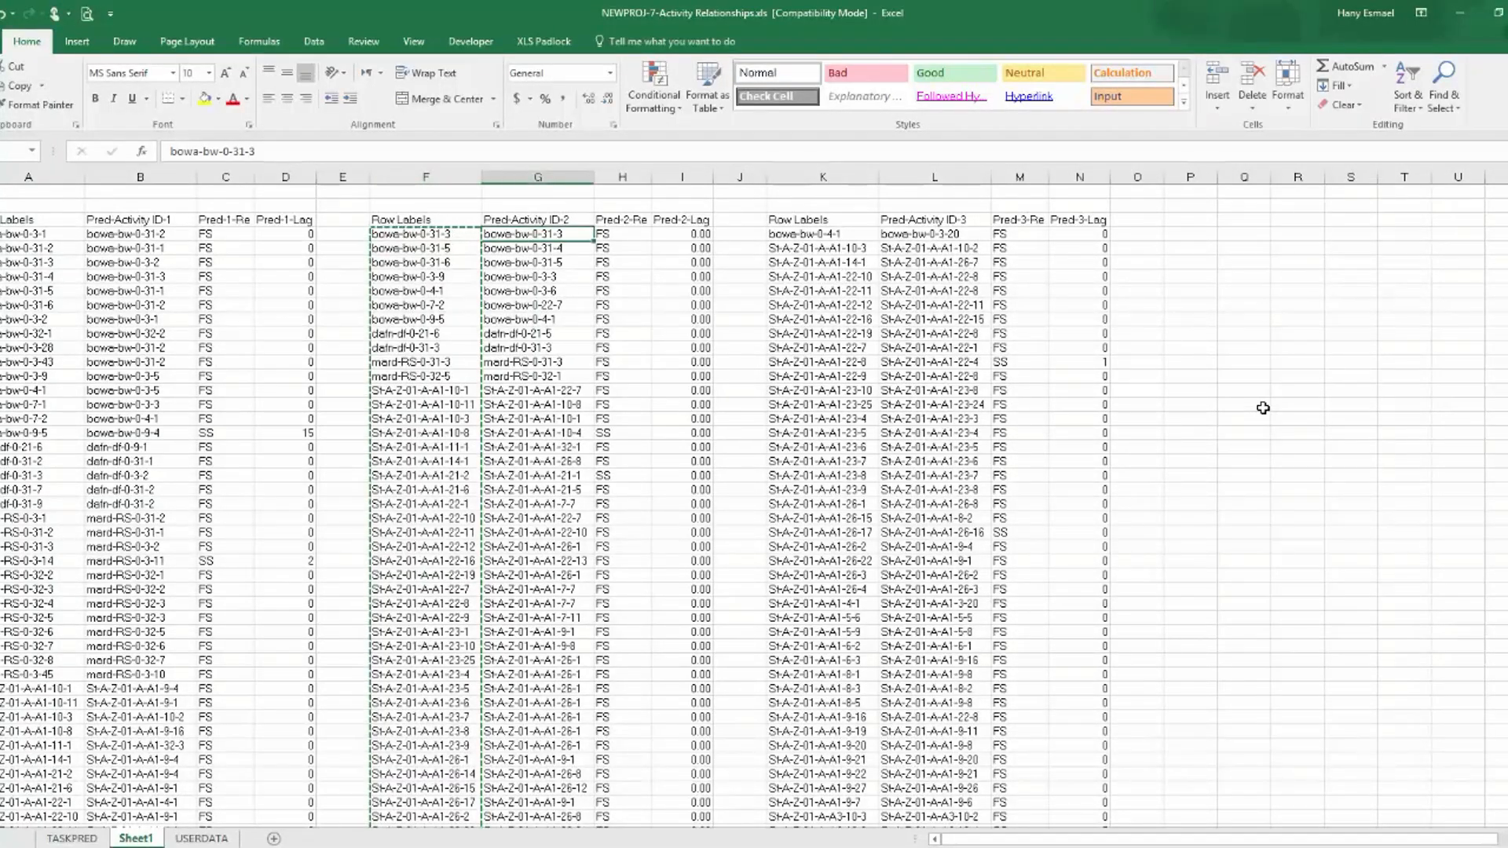
key(ctrl+shift+Down)
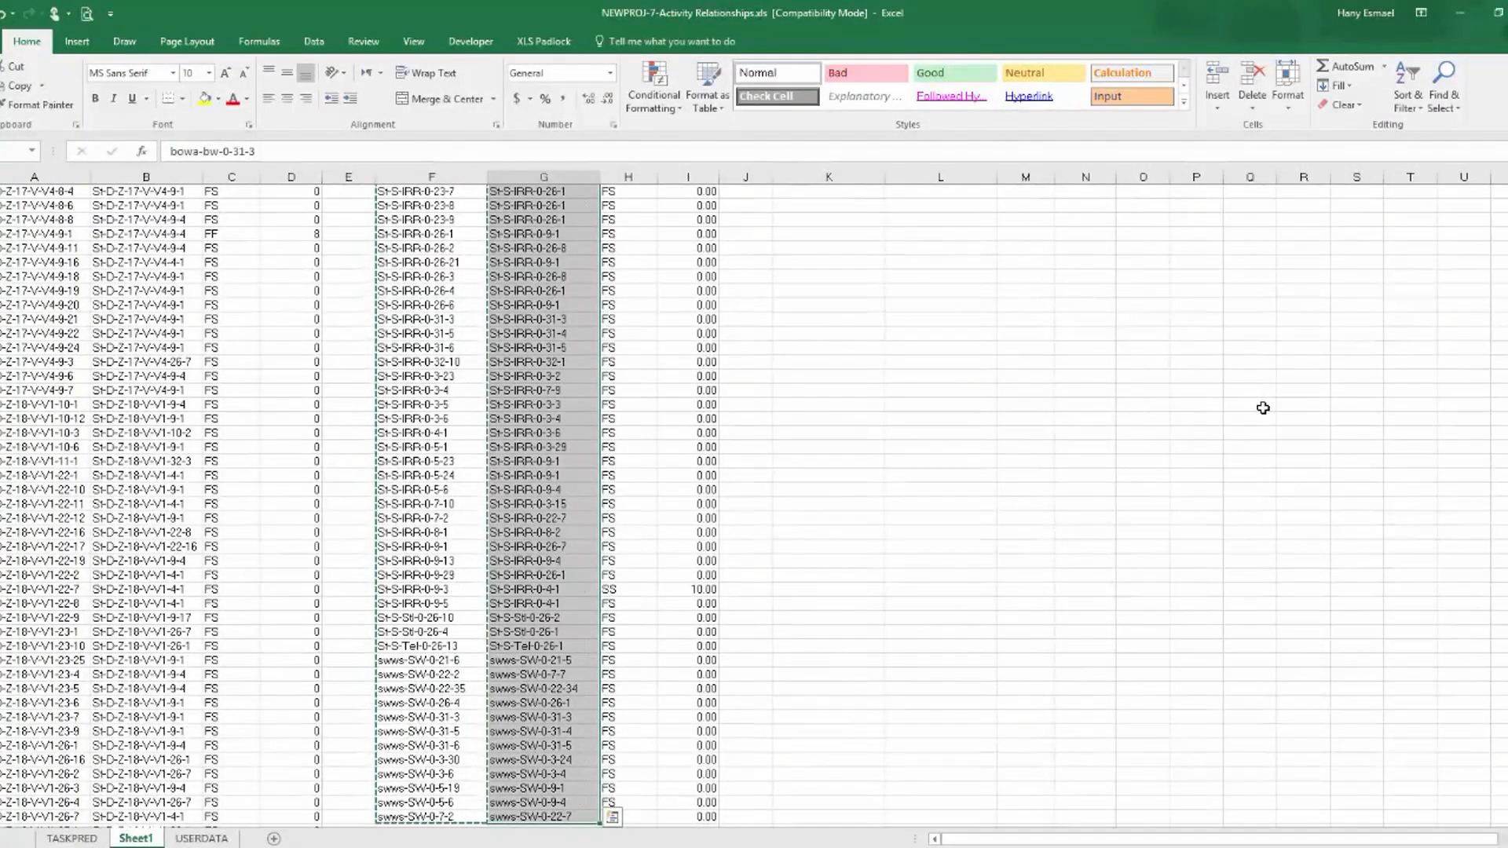
key(ctrl+c)
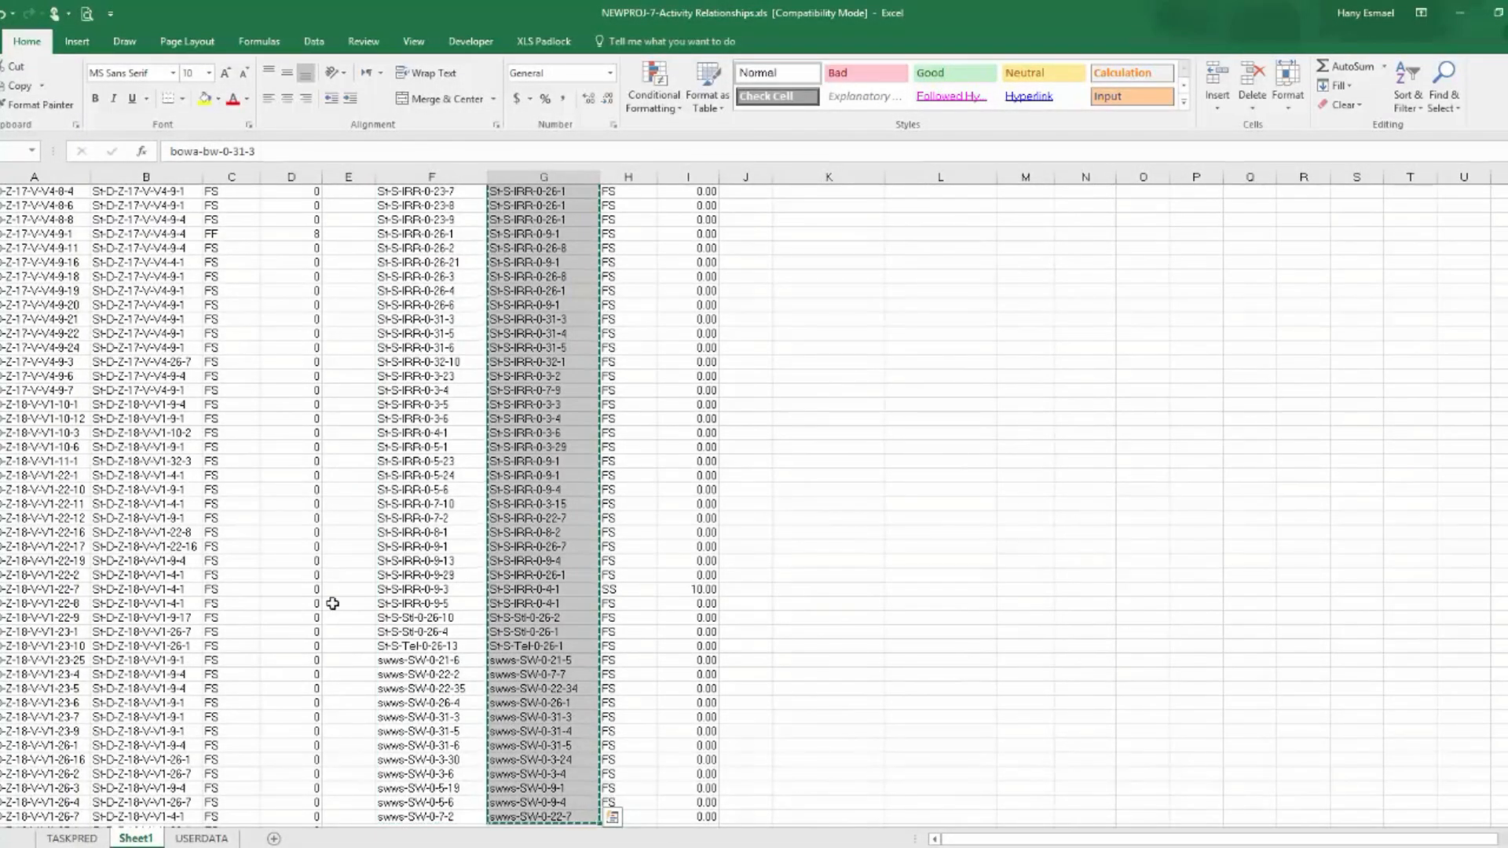
click(71, 838)
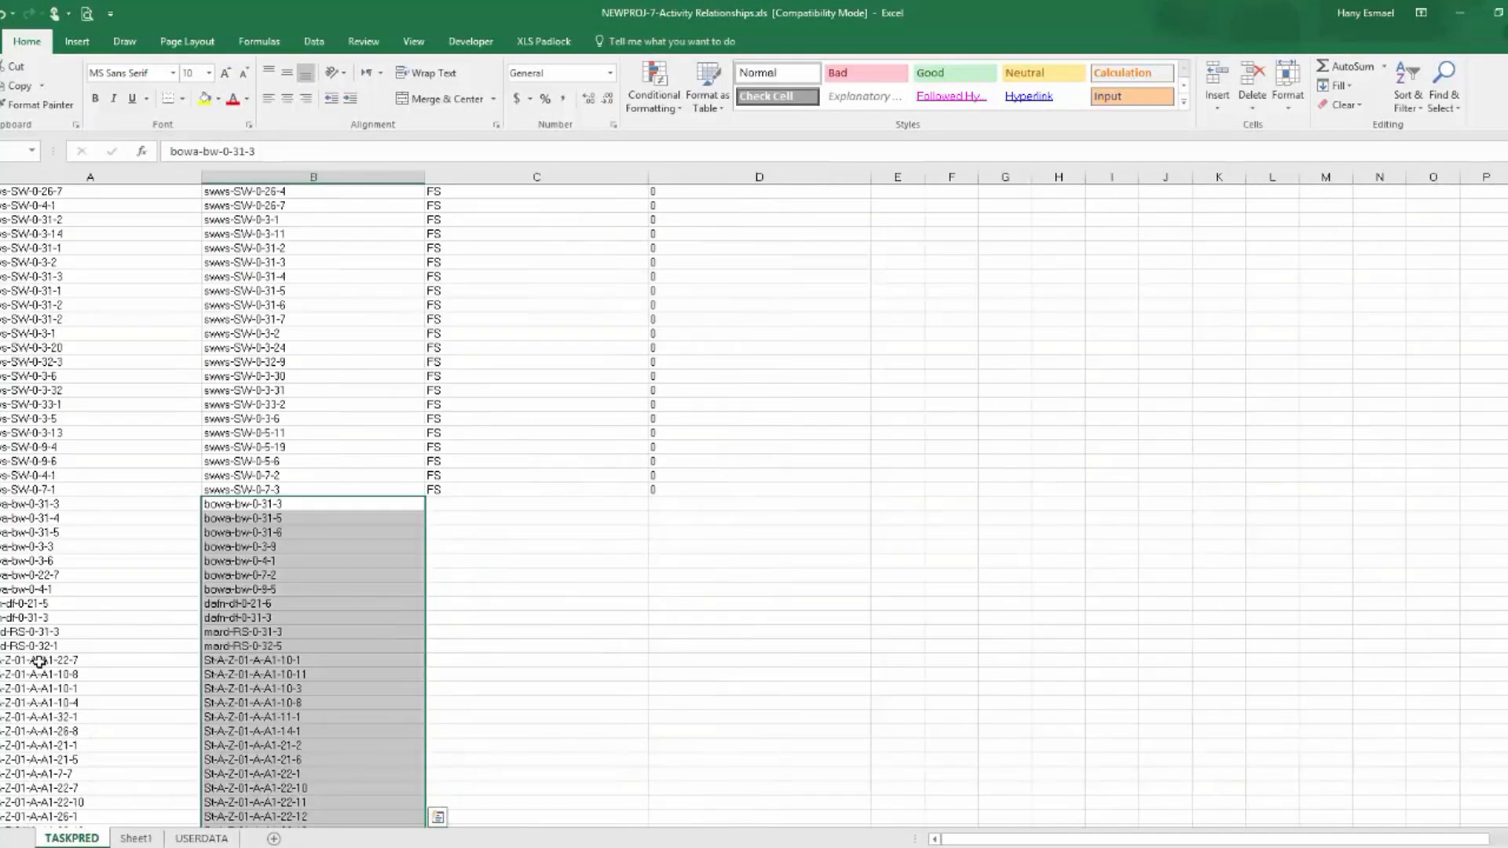
click(47, 506)
key(ctrl+v)
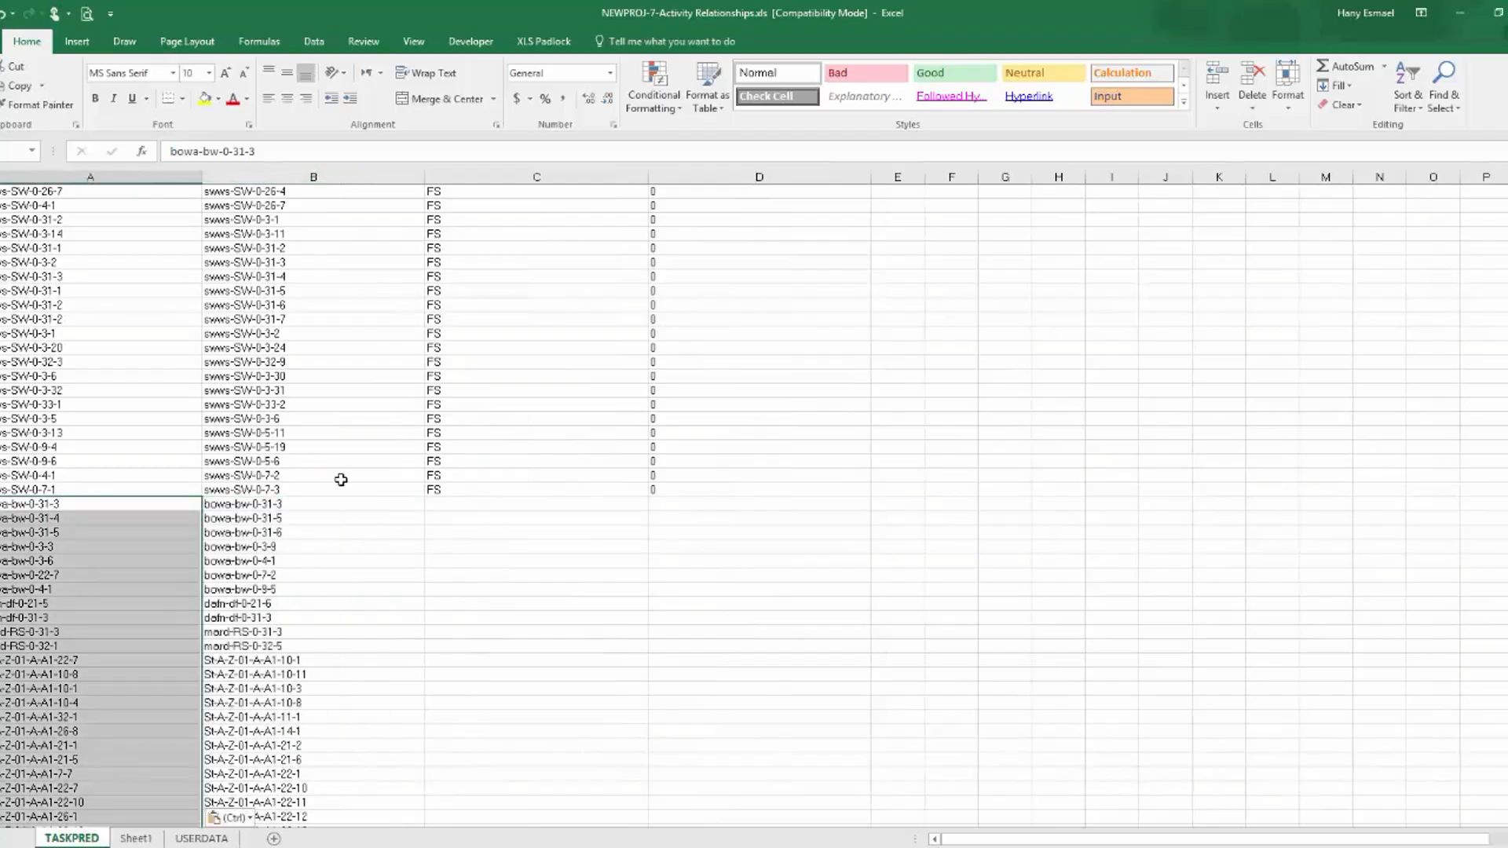
Format the Pred-2-Lag column in Sheet1 as Text, after setting its number format to zero decimal places.
click(136, 839)
scroll(816, 430, up, 20)
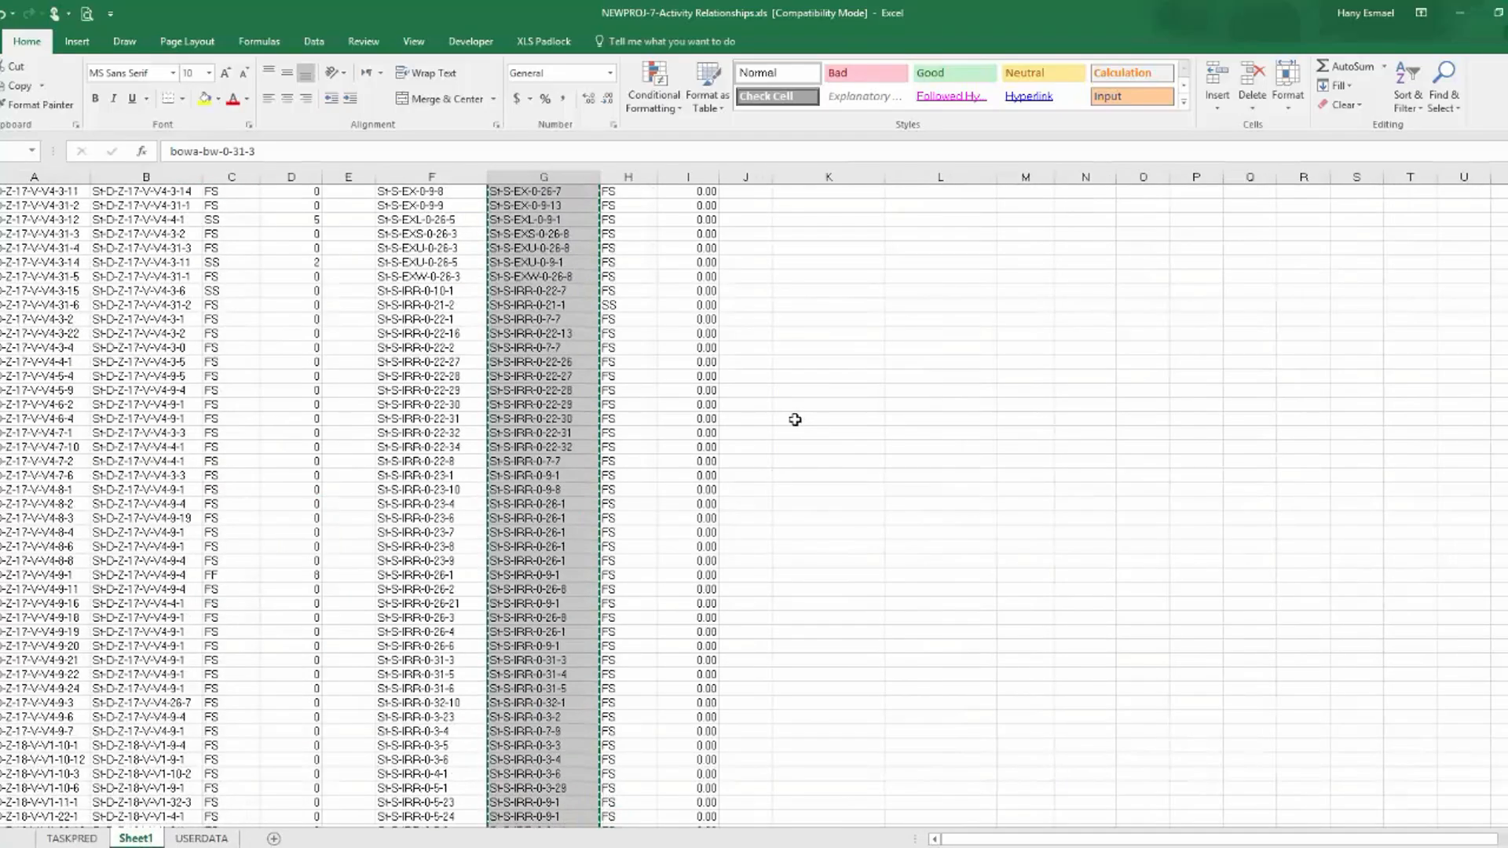
scroll(766, 416, up, 10)
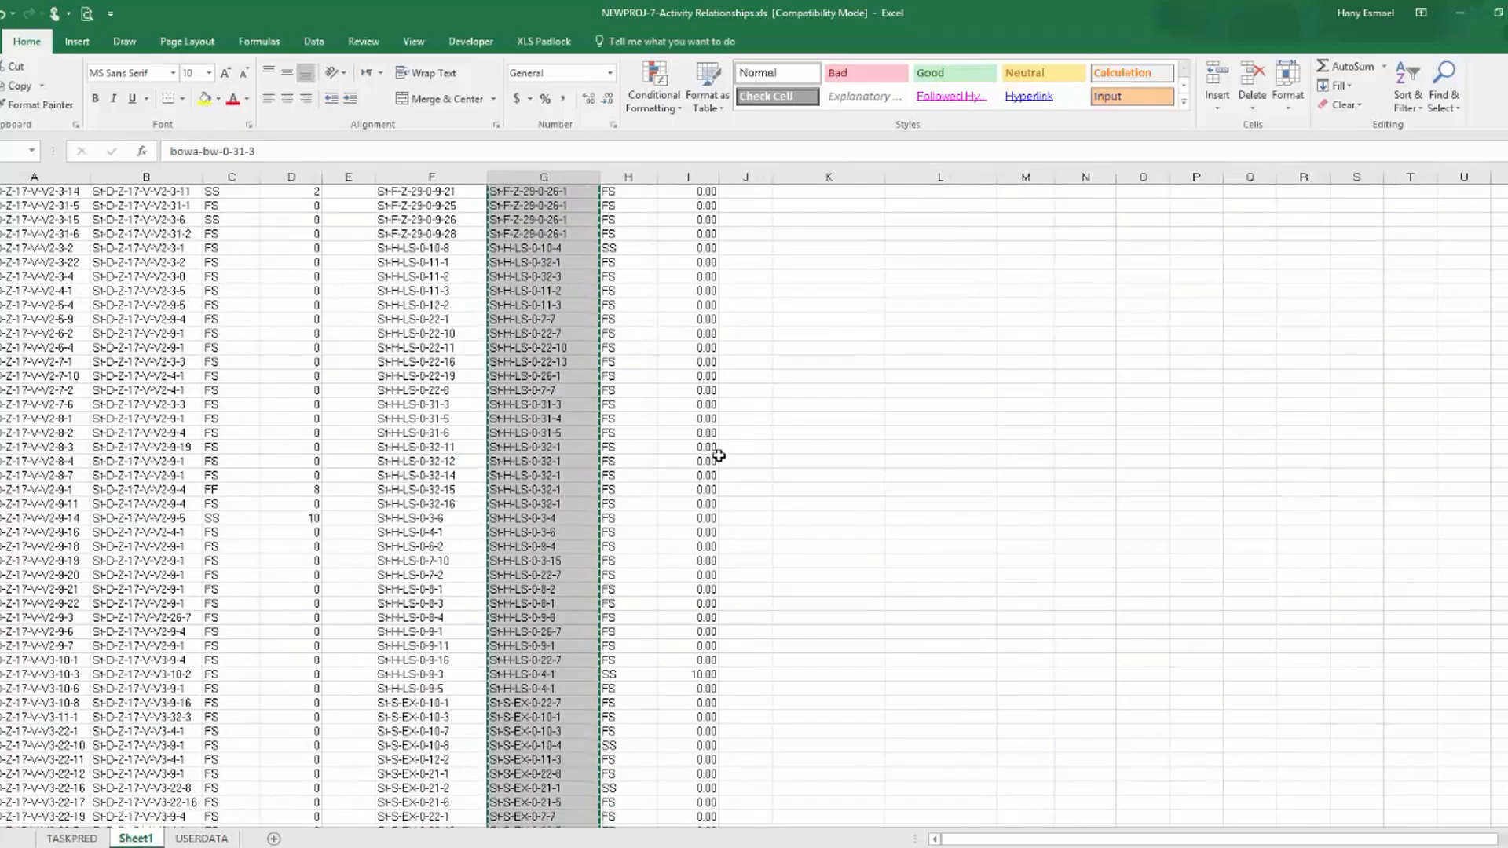
scroll(613, 246, up, 15)
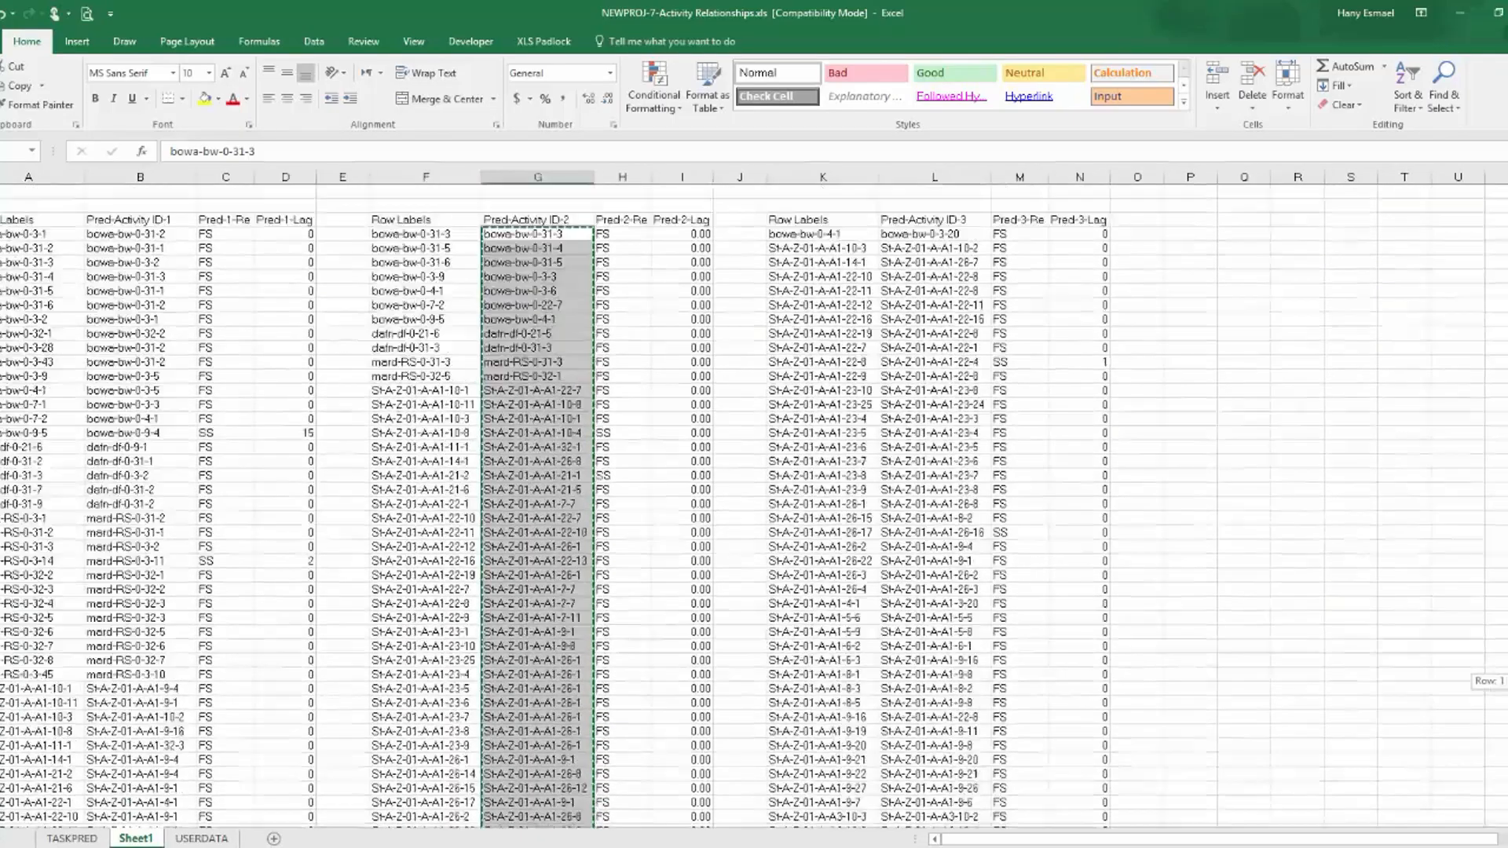
drag(622, 235, 667, 315)
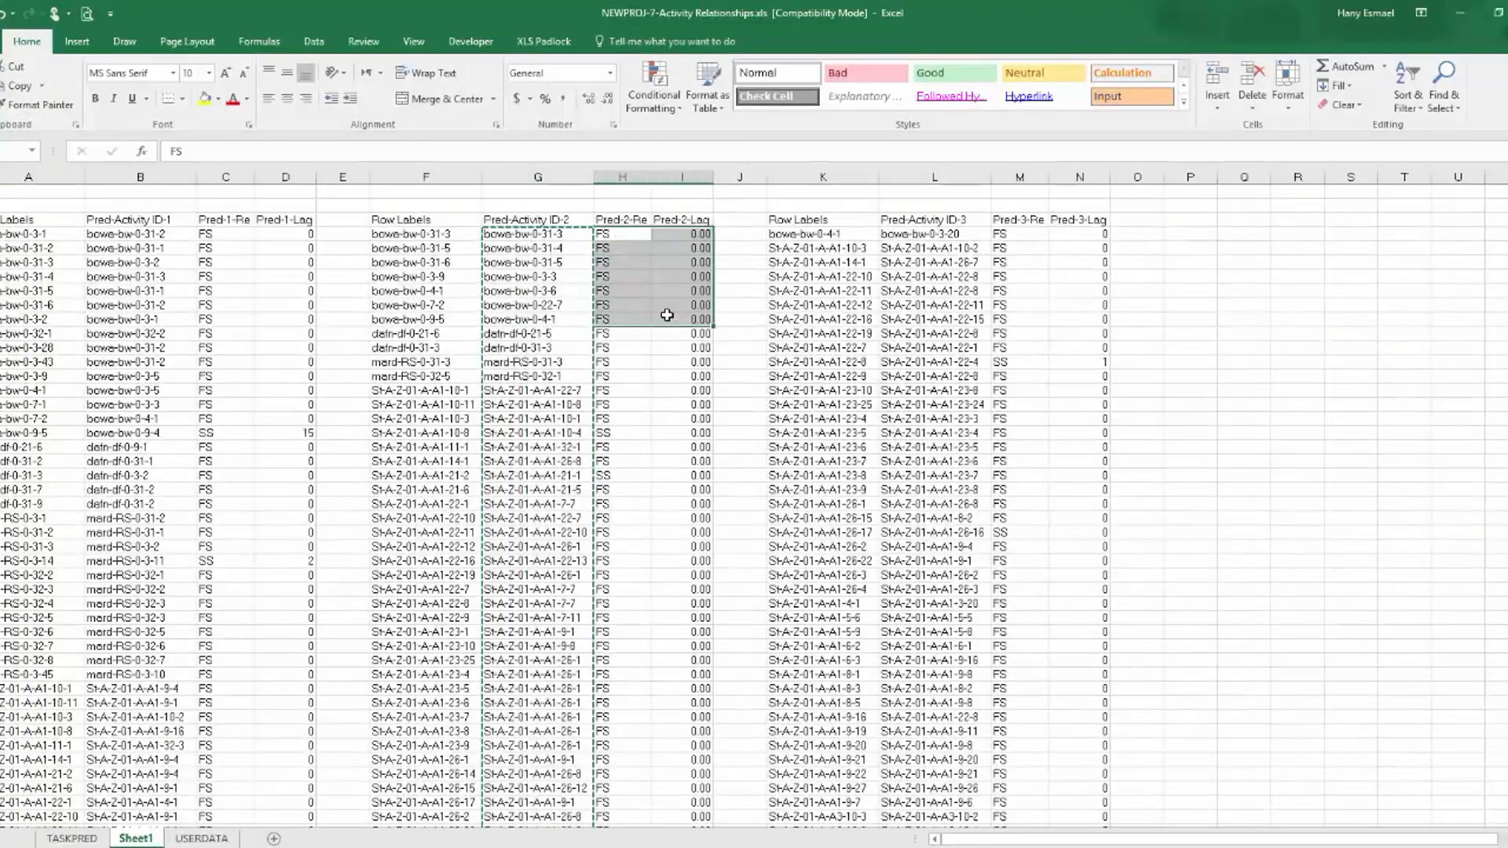
click(682, 178)
right_click(688, 178)
click(739, 355)
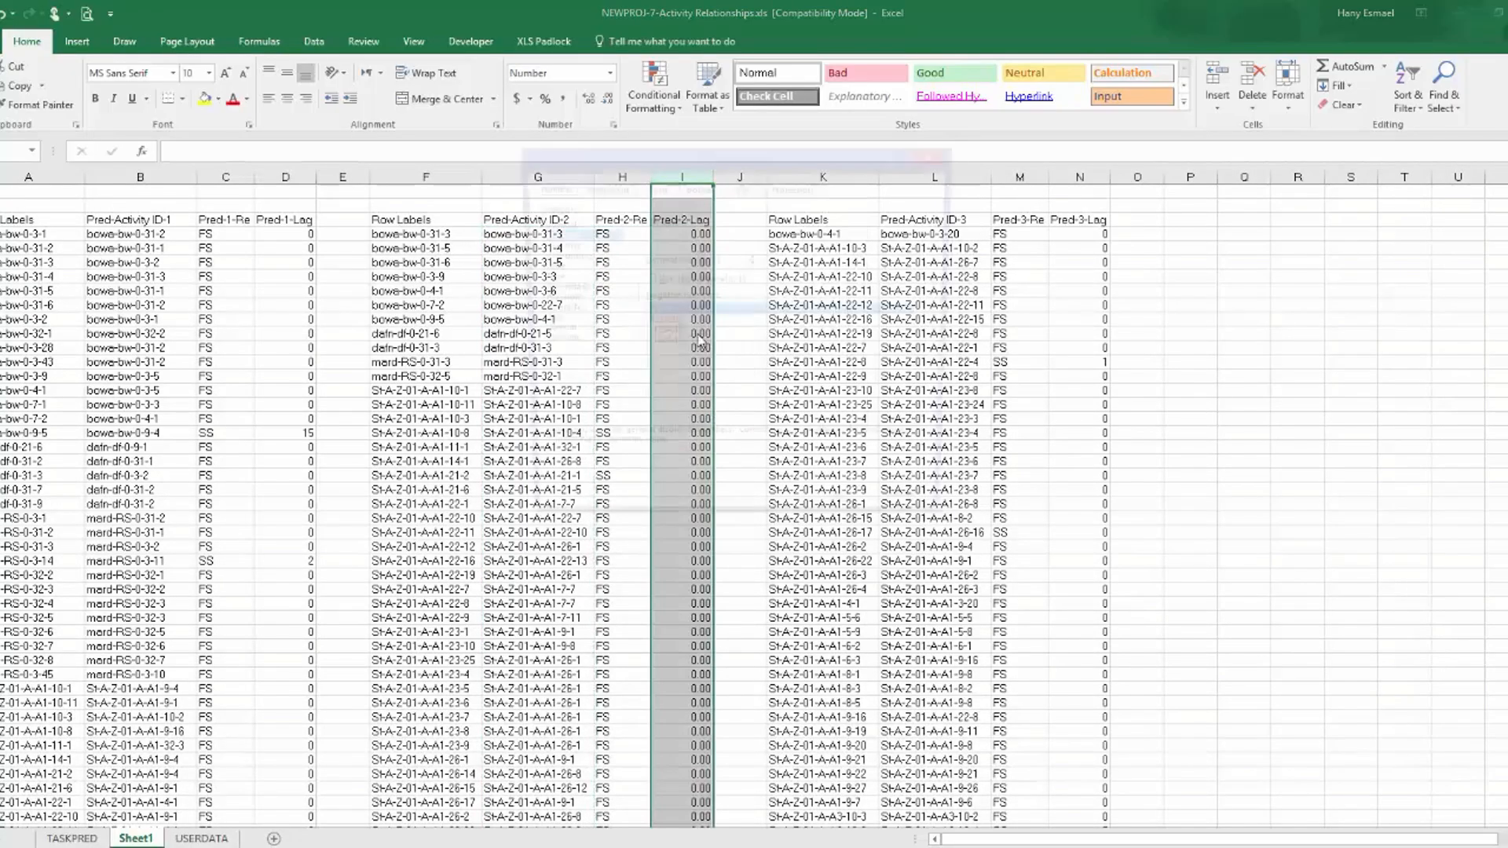
click(755, 266)
click(754, 266)
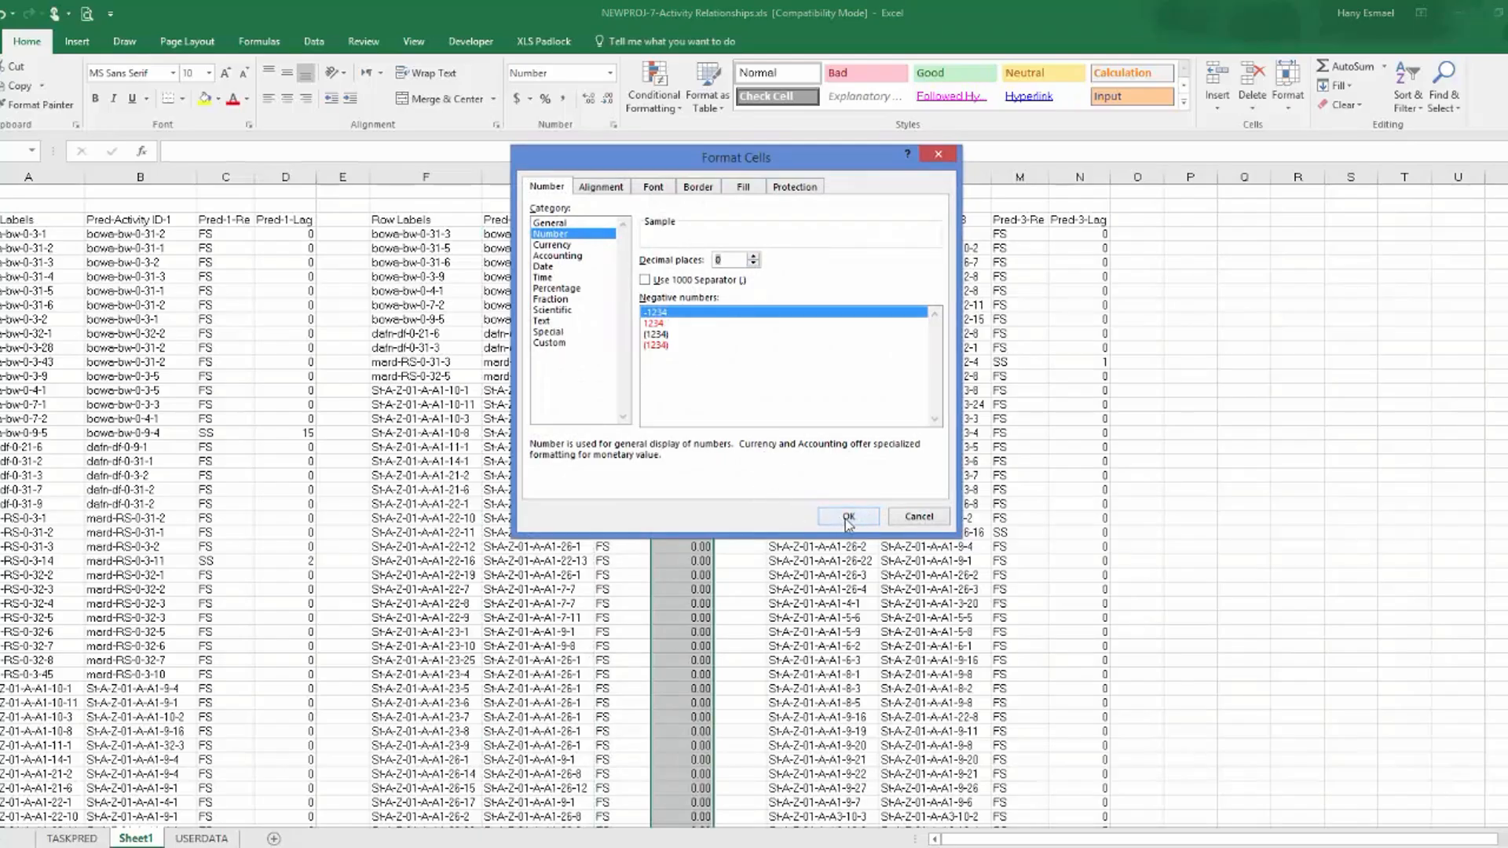
click(542, 320)
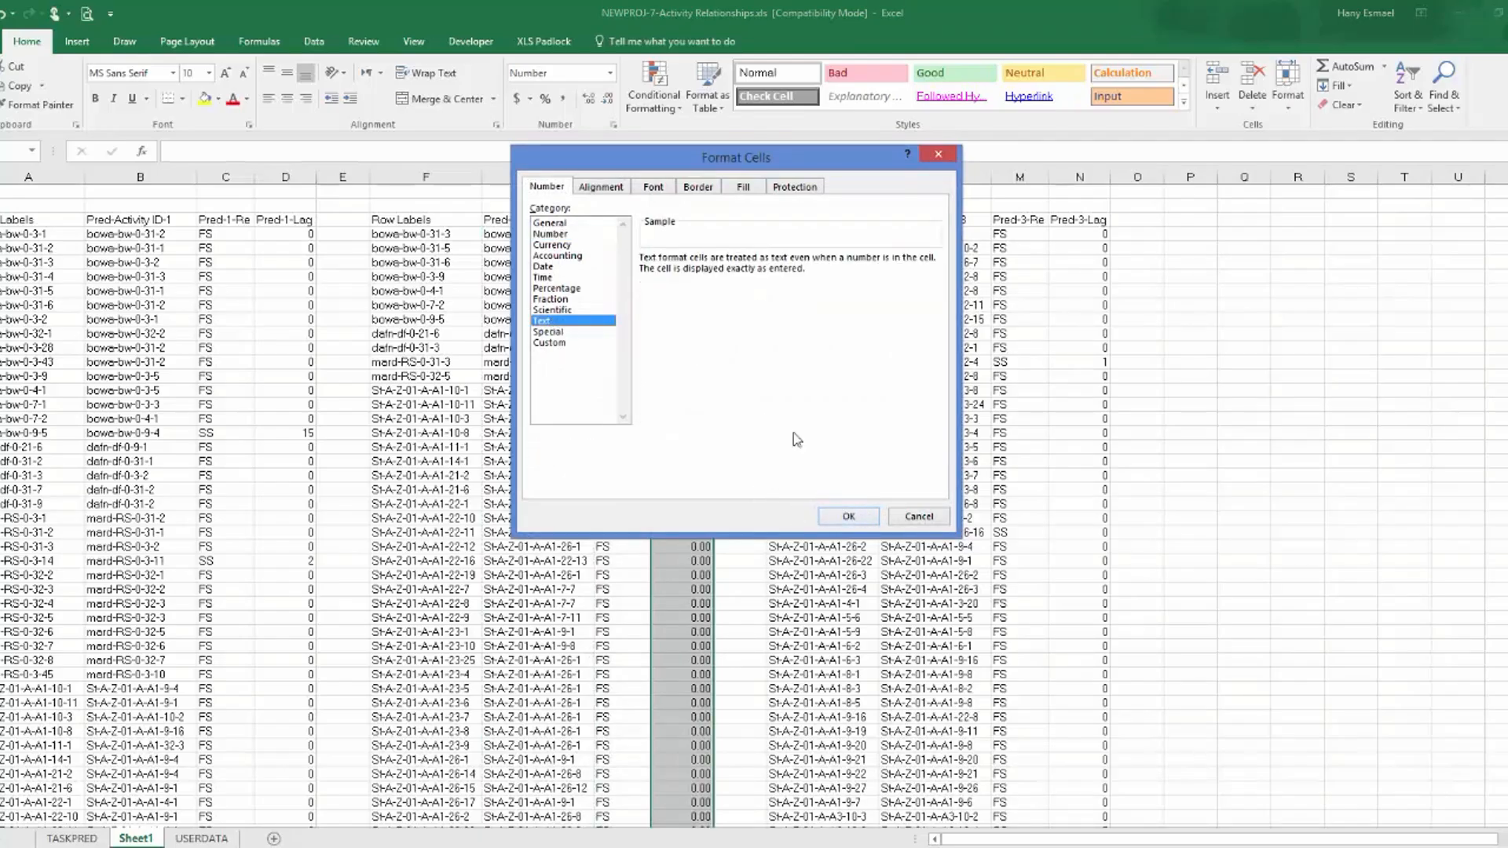
click(850, 517)
Copy the Pred-2-Re and Pred-2-Lag entries from Sheet1 into TASKPRED's columns C and D, starting at the bowa-bw-0-31-3 row.
drag(616, 235, 659, 243)
key(ctrl+v)
key(ctrl+shift+Down)
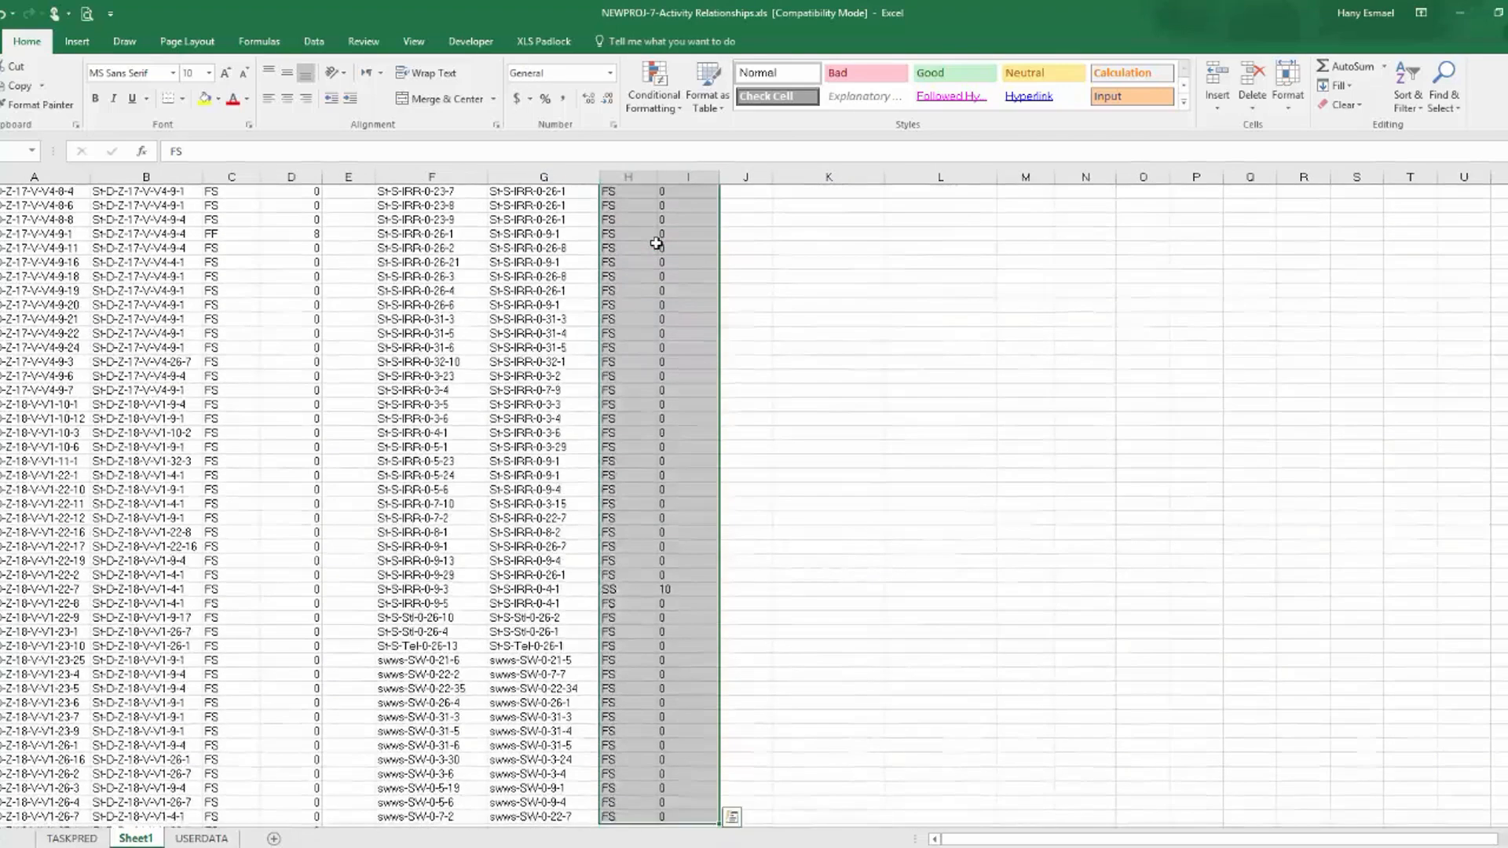
key(ctrl+c)
click(731, 817)
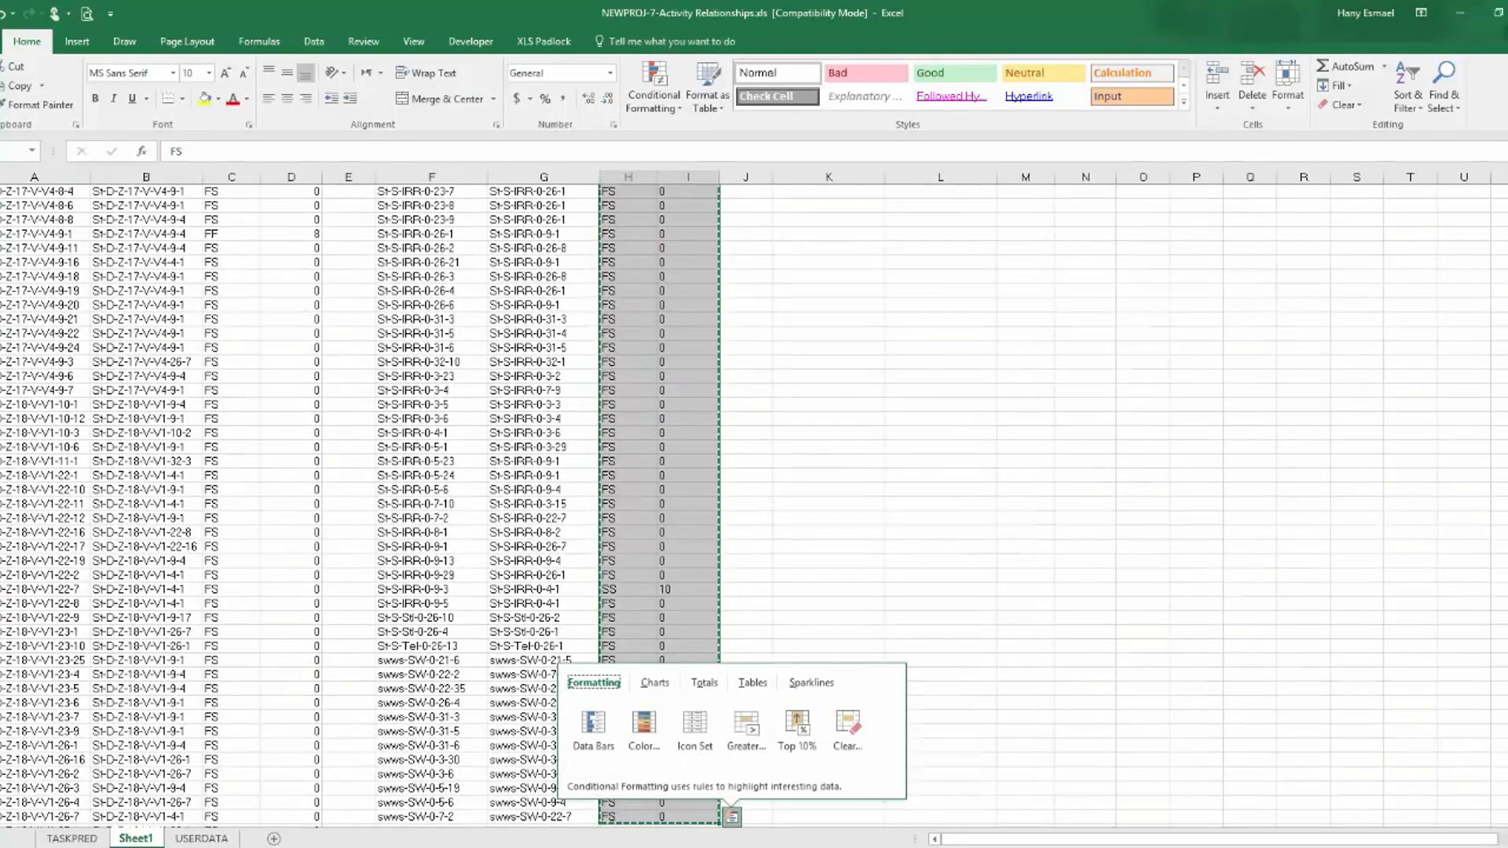
click(69, 839)
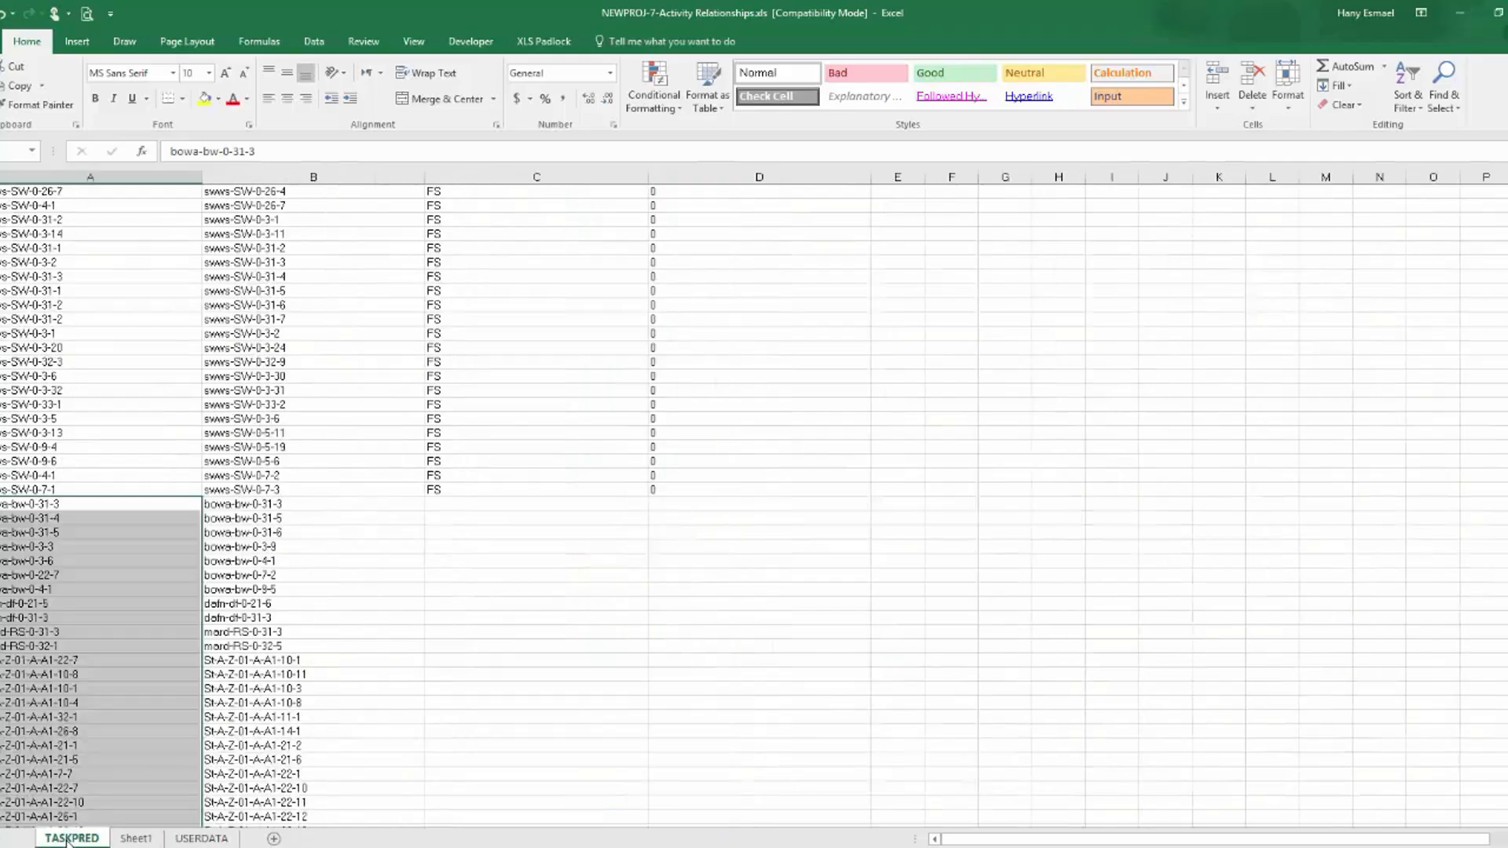
click(465, 507)
key(ctrl+v)
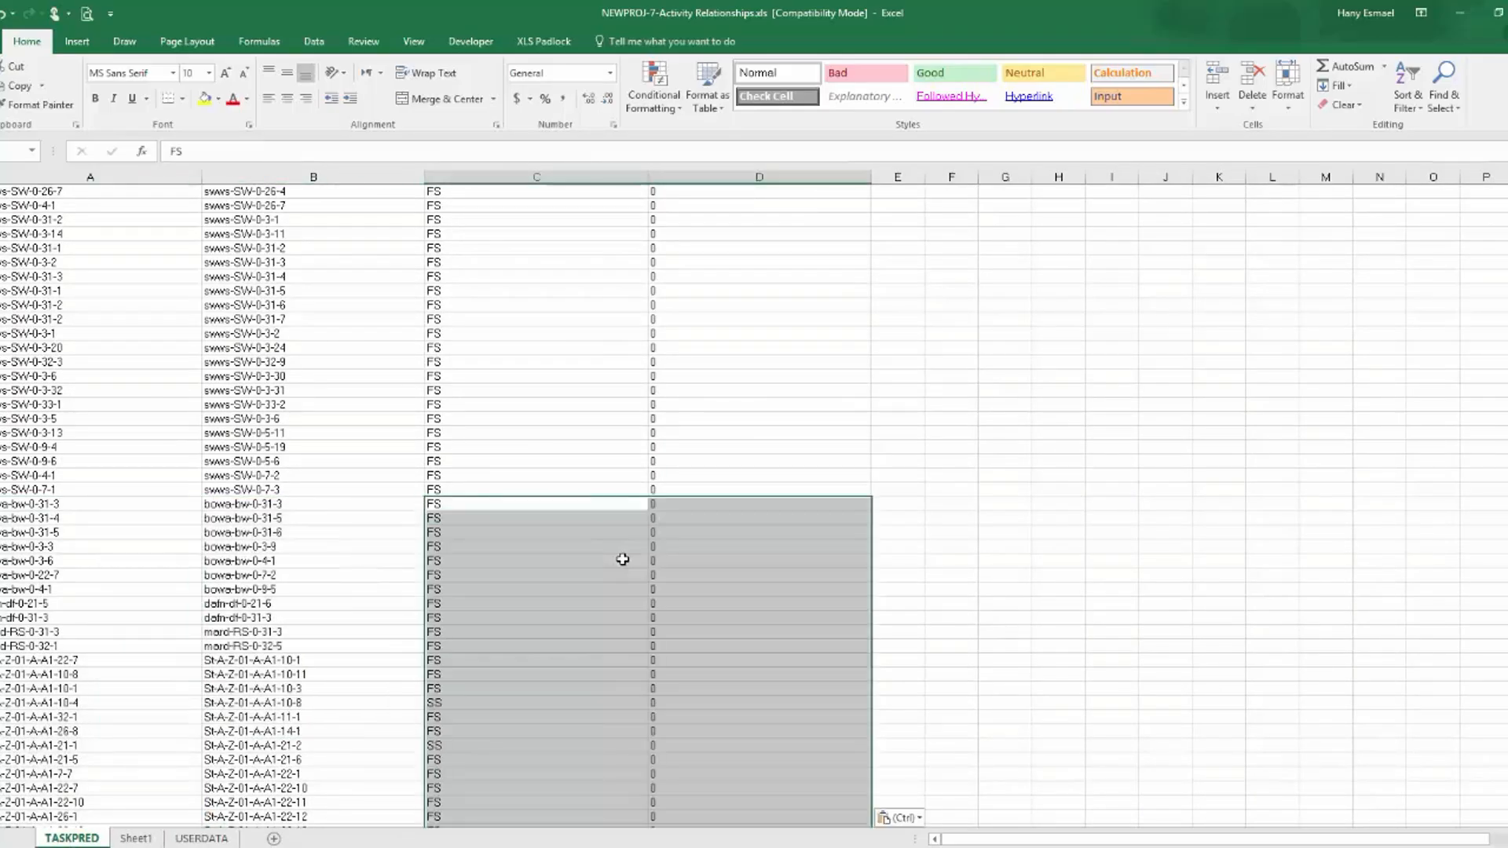
Select TASKPRED's first empty column A cell below the data, and delete the Grand Total label ending the third table's Row Labels in Sheet1.
scroll(629, 563, down, 15)
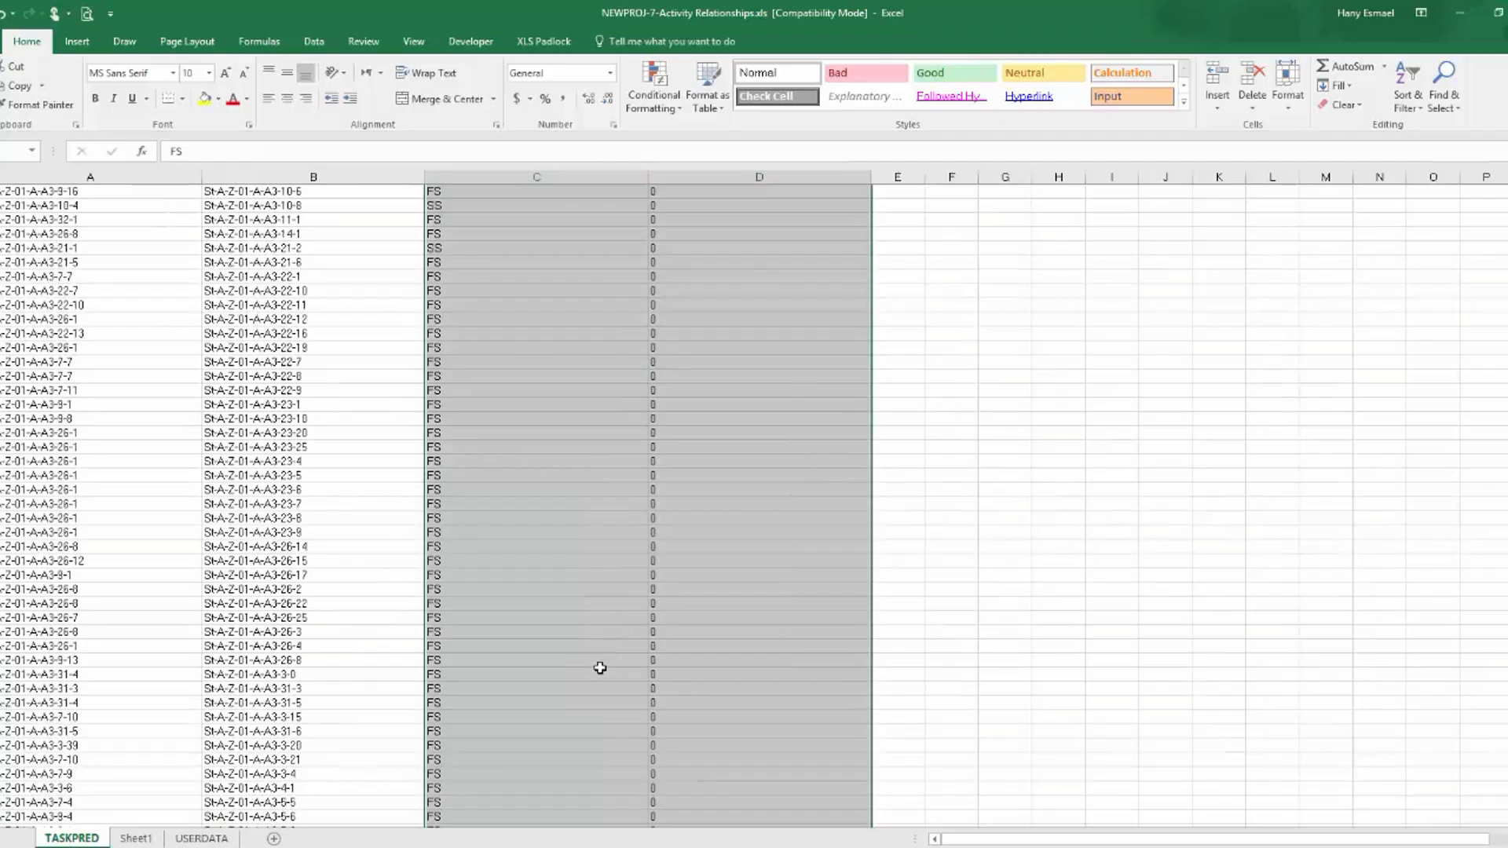
scroll(603, 672, down, 8)
mouse_move(1507, 535)
mouse_down()
mouse_move(1507, 786)
mouse_move(1507, 542)
mouse_up()
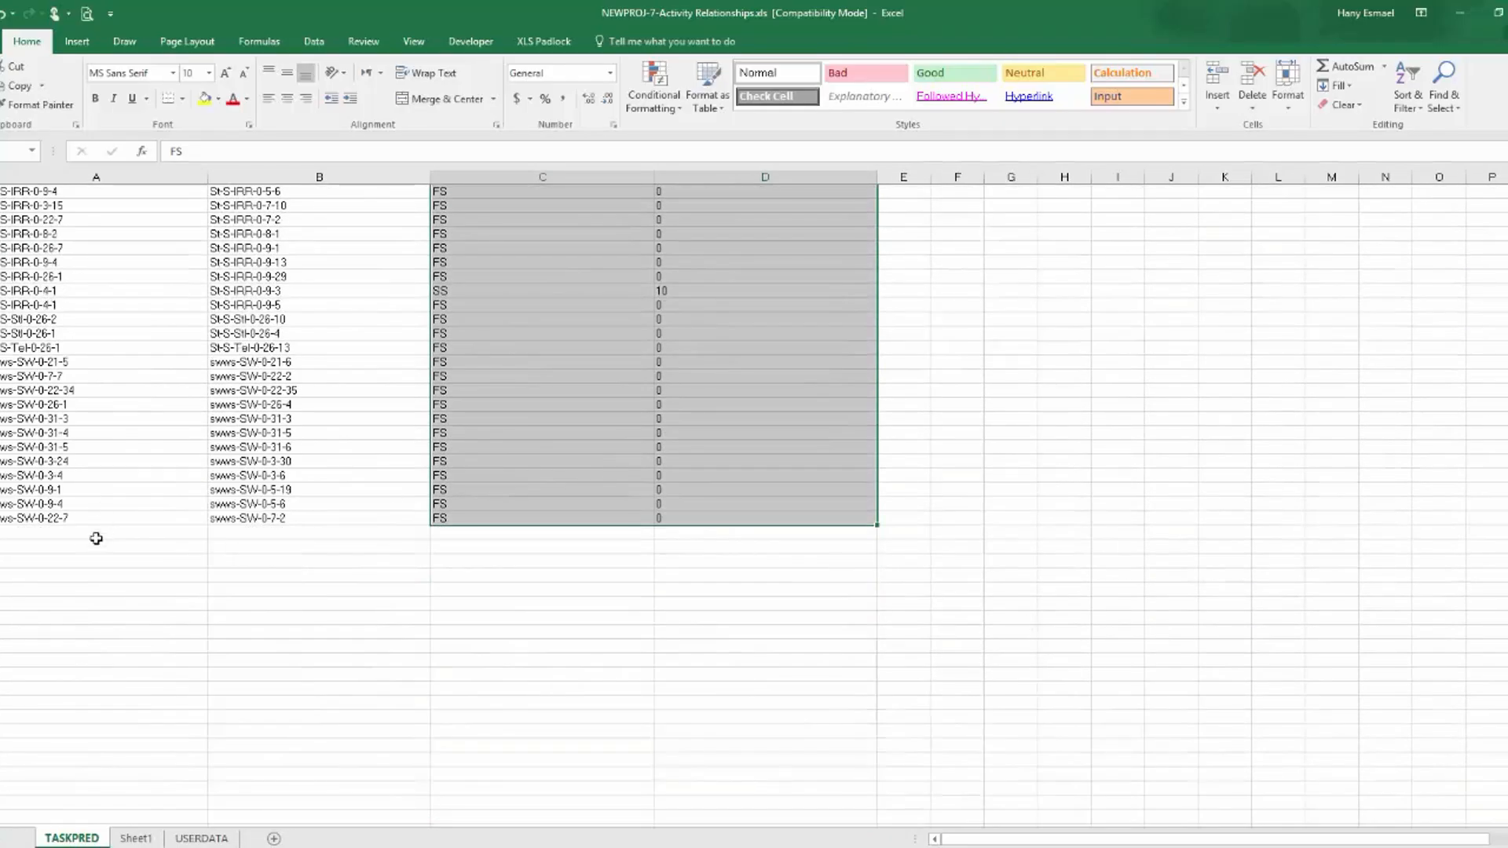
click(90, 532)
click(91, 532)
click(135, 838)
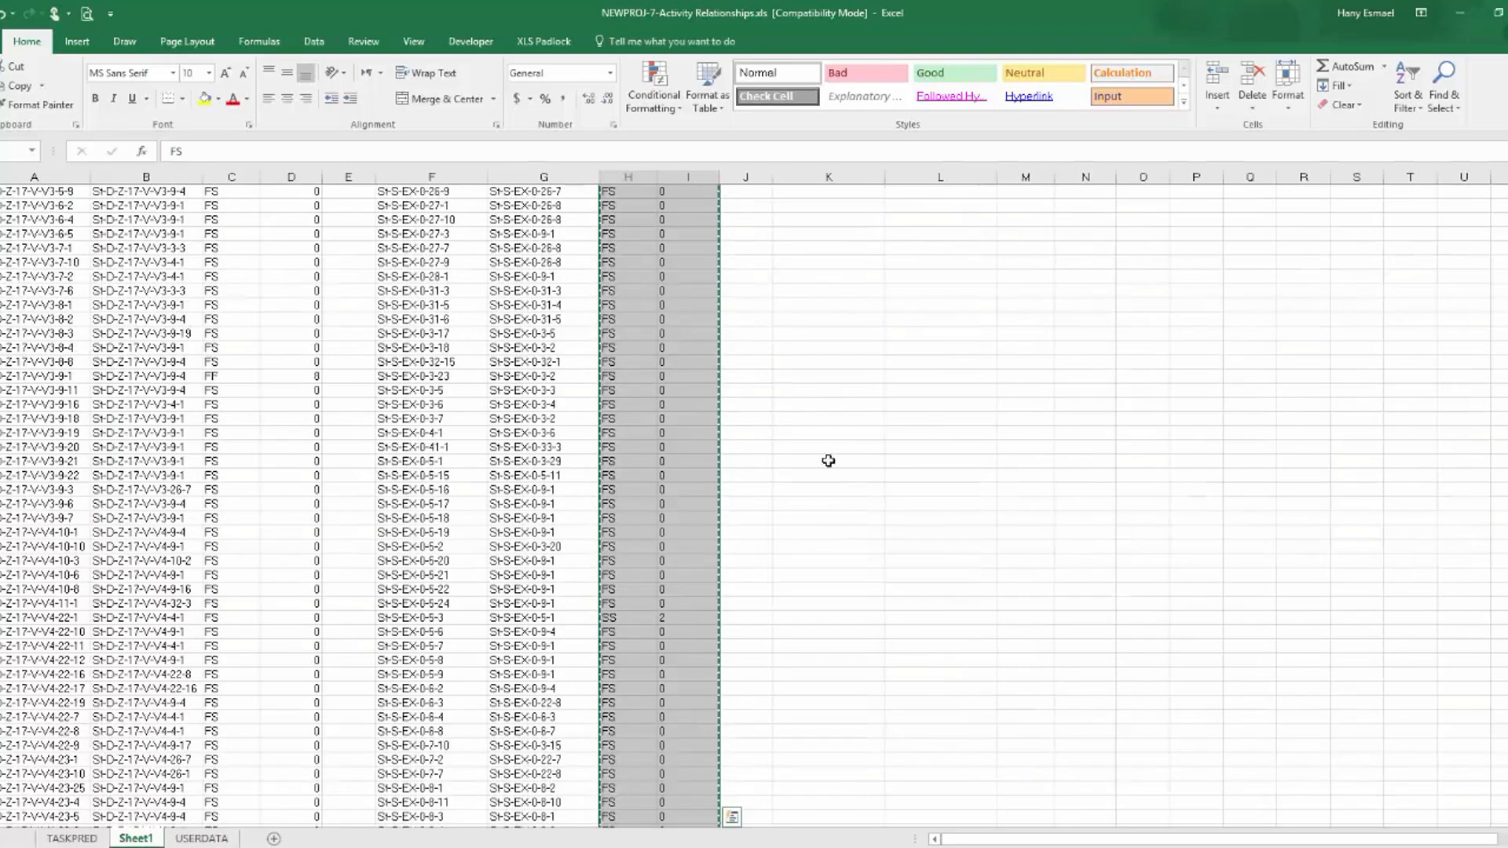
mouse_move(1507, 699)
mouse_down()
mouse_move(1507, 471)
mouse_move(1507, 699)
mouse_up()
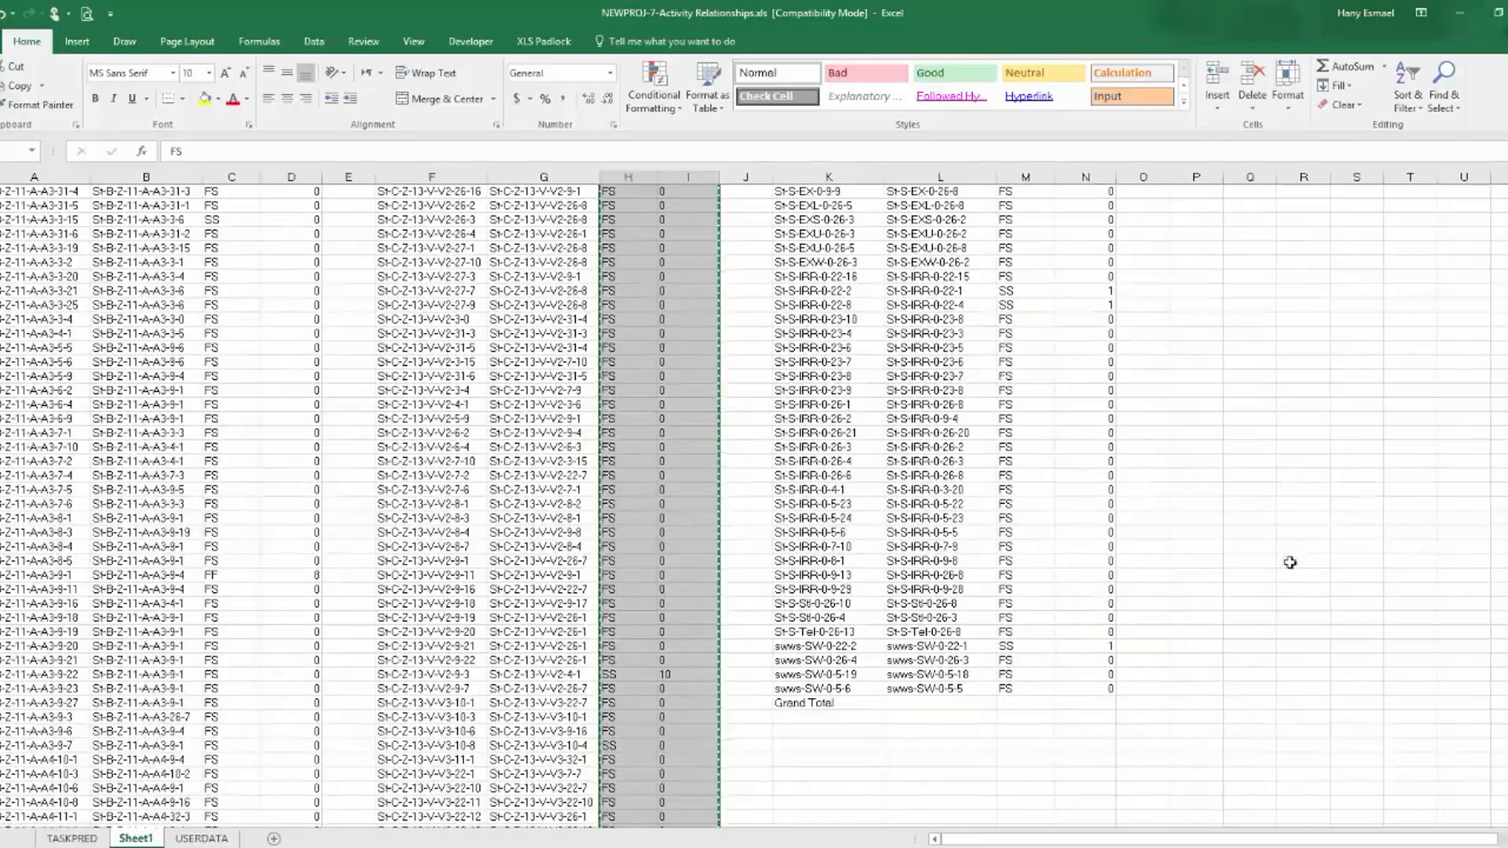
click(861, 699)
key(Delete)
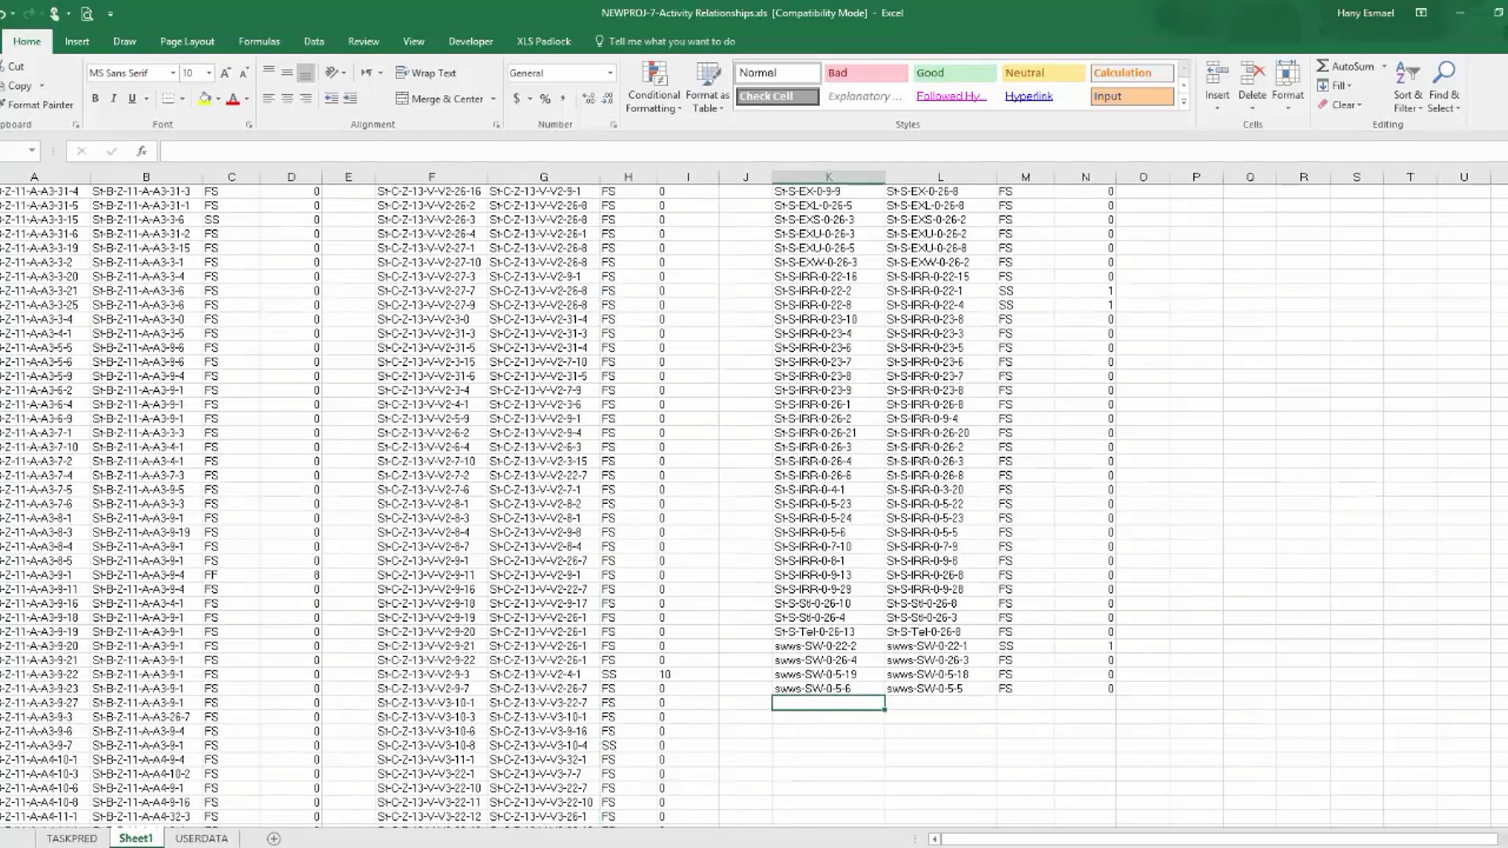
Copy the Pred-Activity ID-3, Pred-3-Re and Pred-3-Lag entries from Sheet1 into TASKPRED's columns B to D, directly below the swws-SW-0-7-2 row.
scroll(816, 234, up, 20)
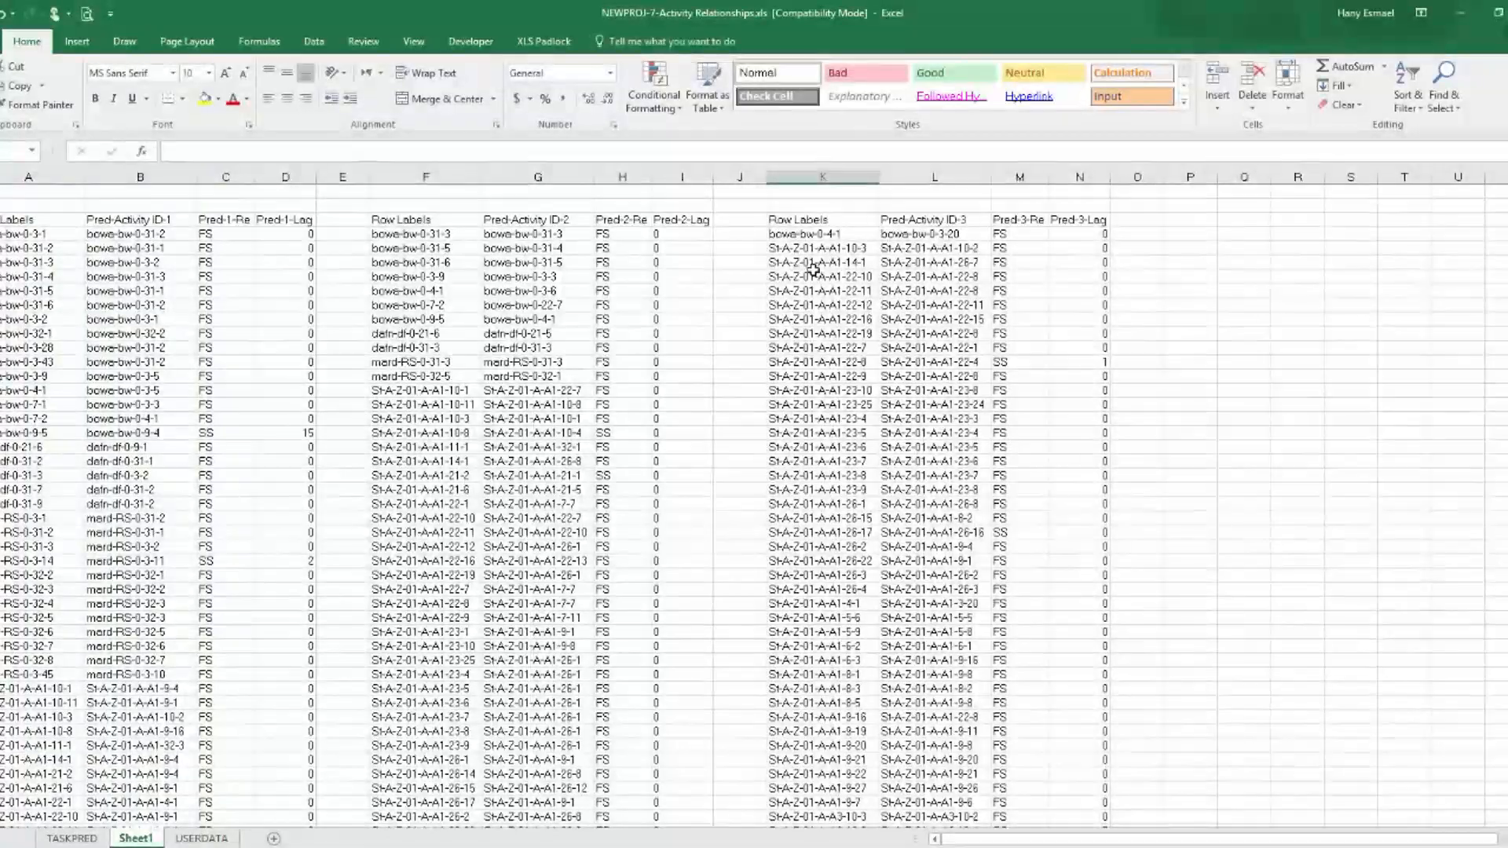
click(817, 234)
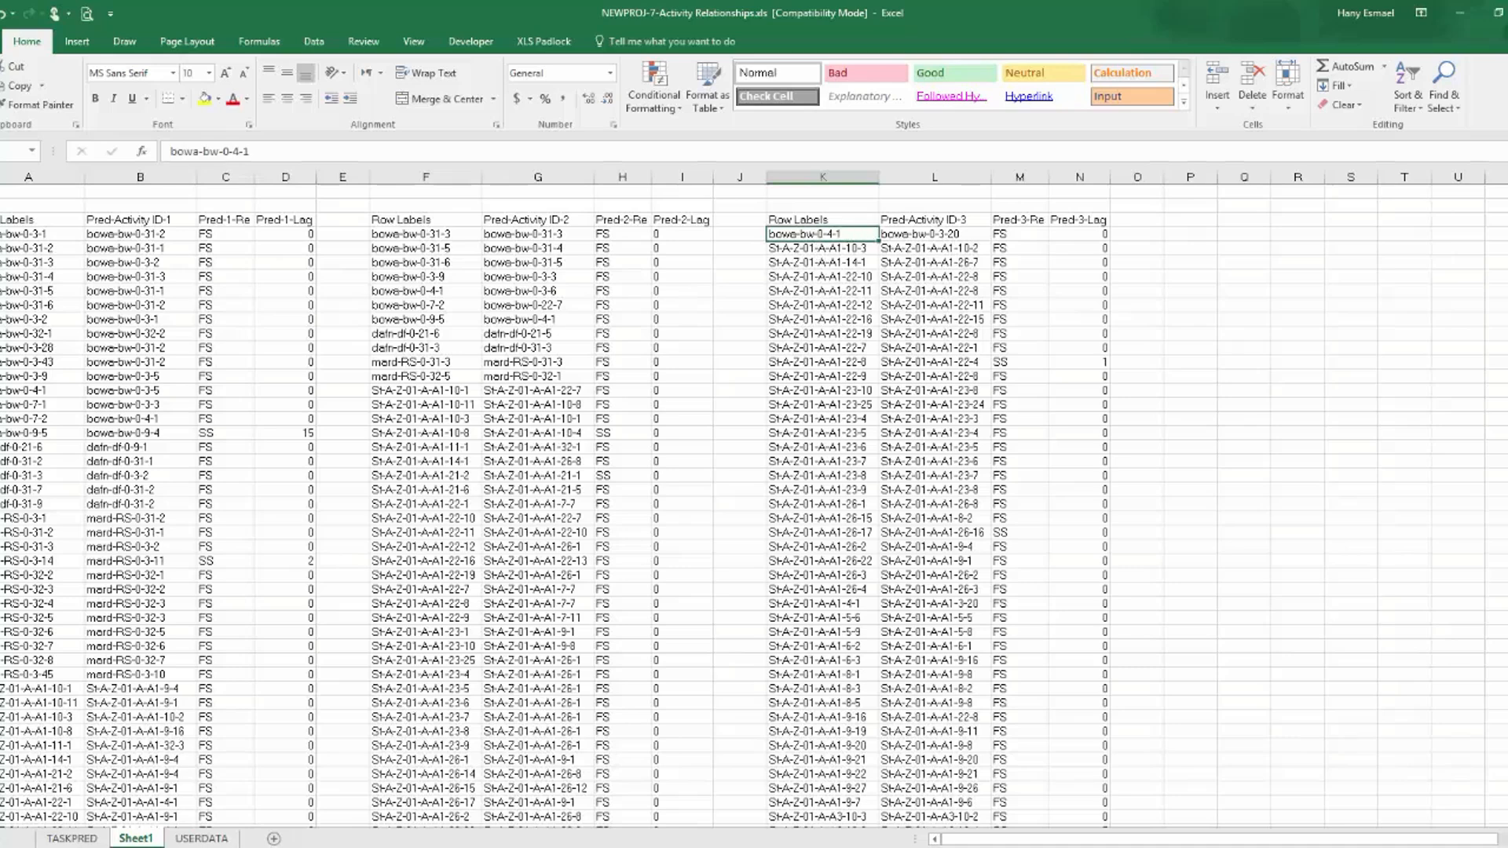
key(Right)
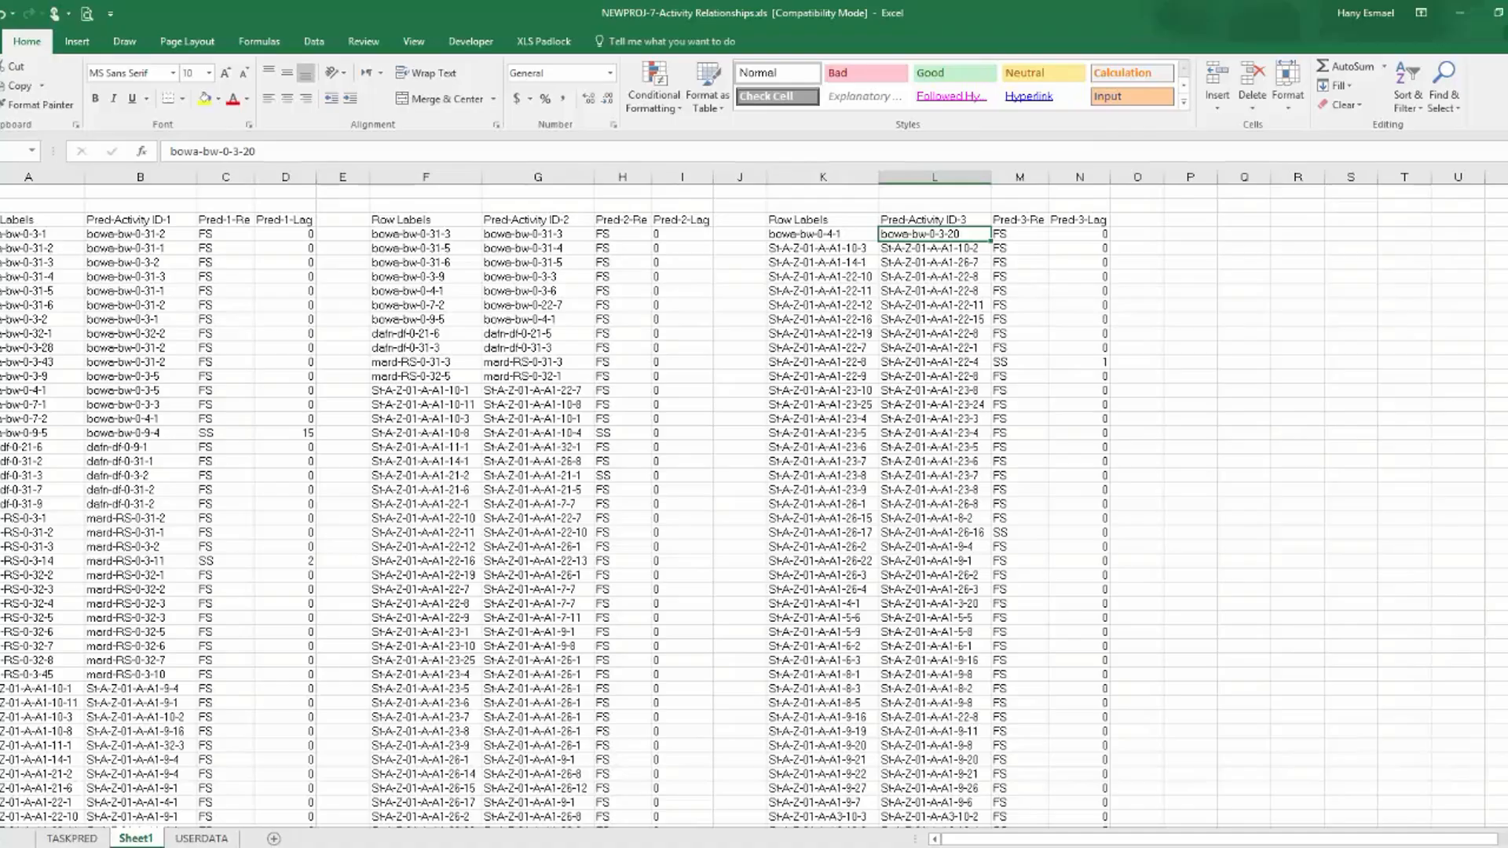
key(ctrl+shift+Right)
key(ctrl+shift+Down)
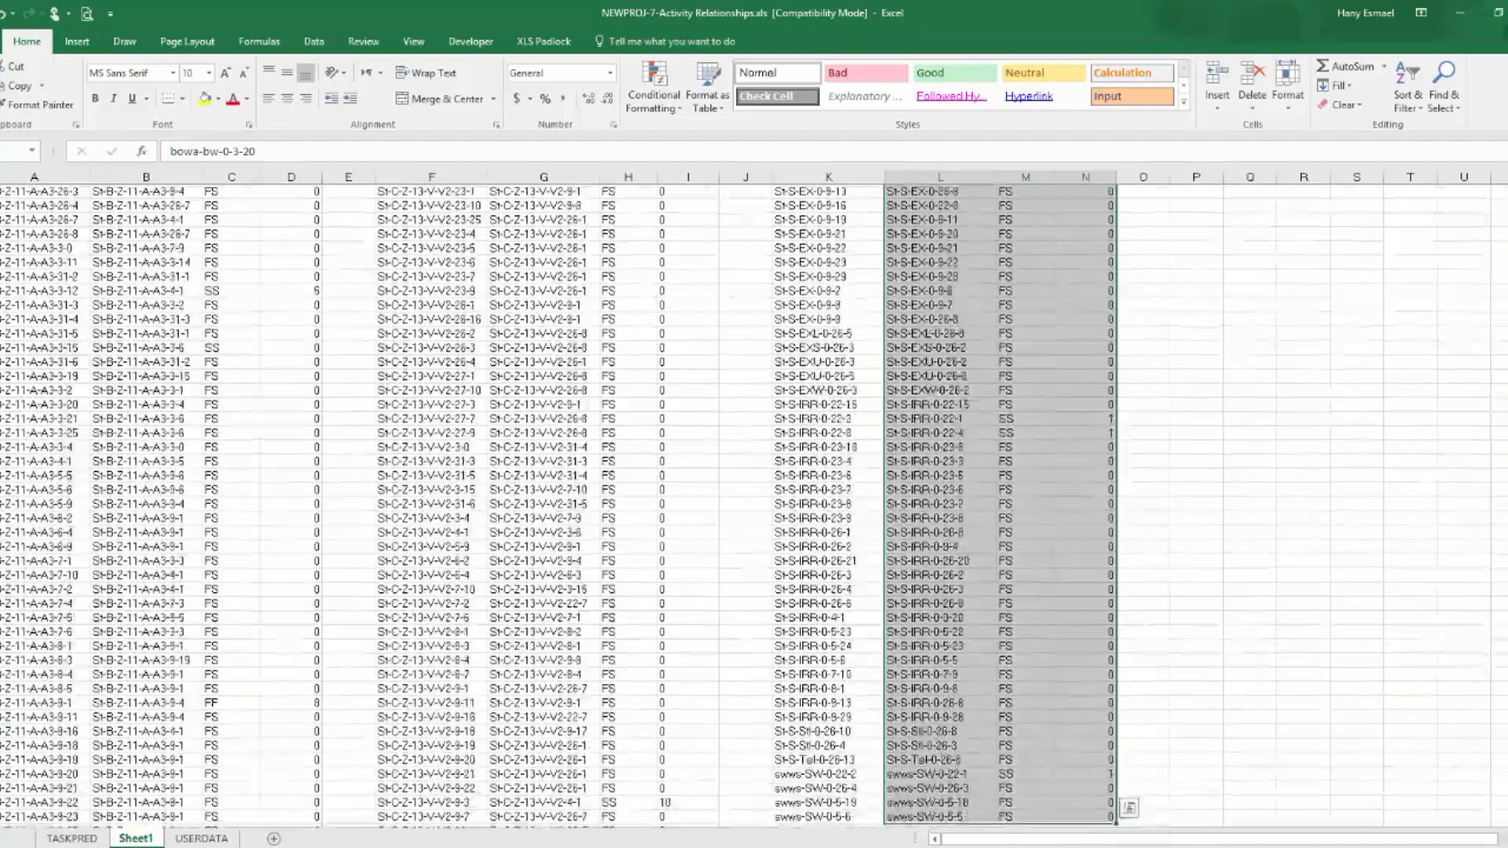
key(ctrl+c)
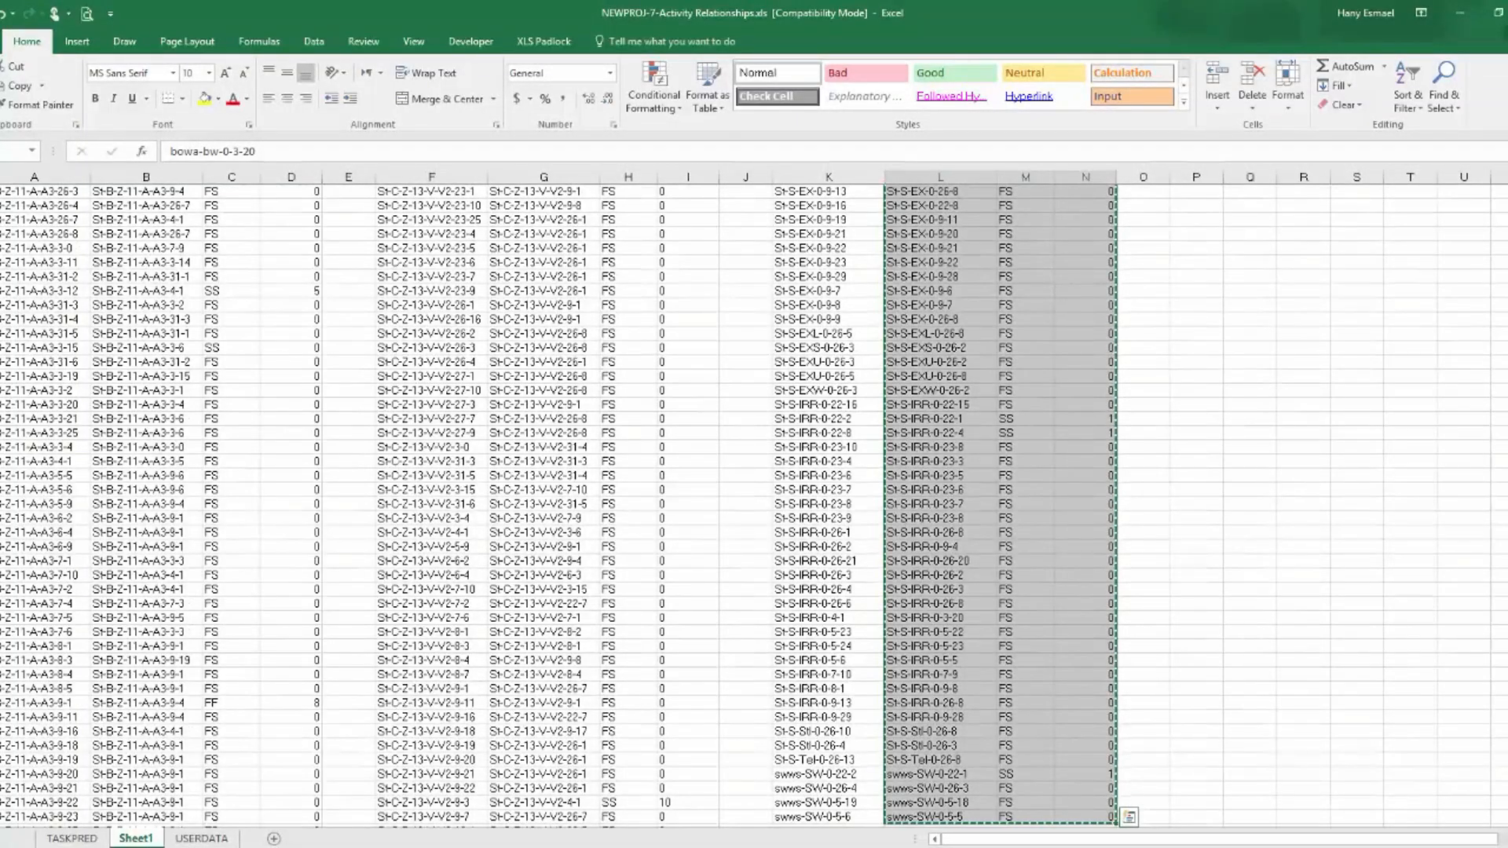
click(71, 838)
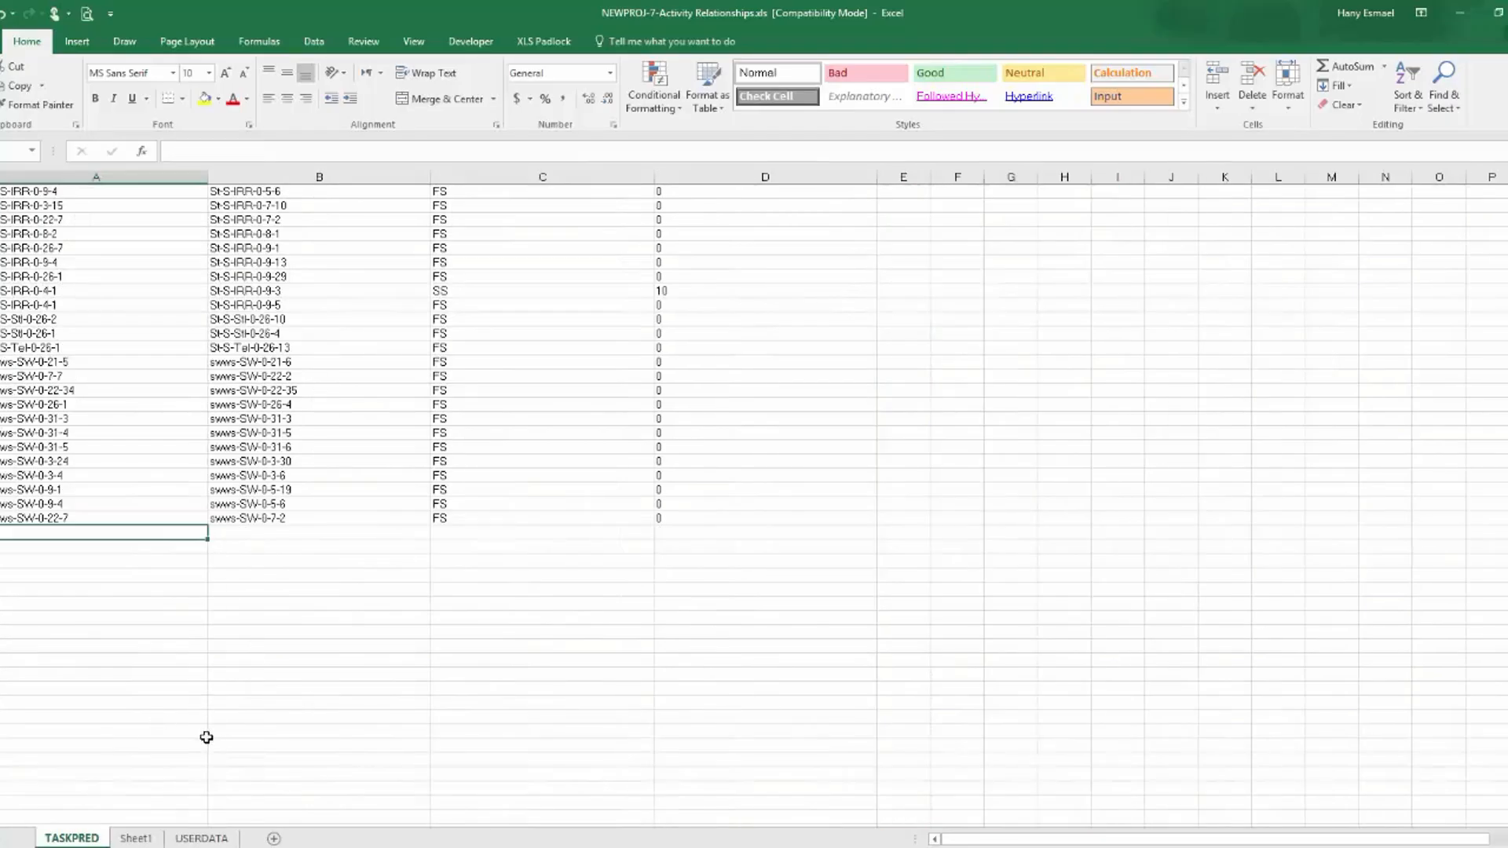
click(284, 534)
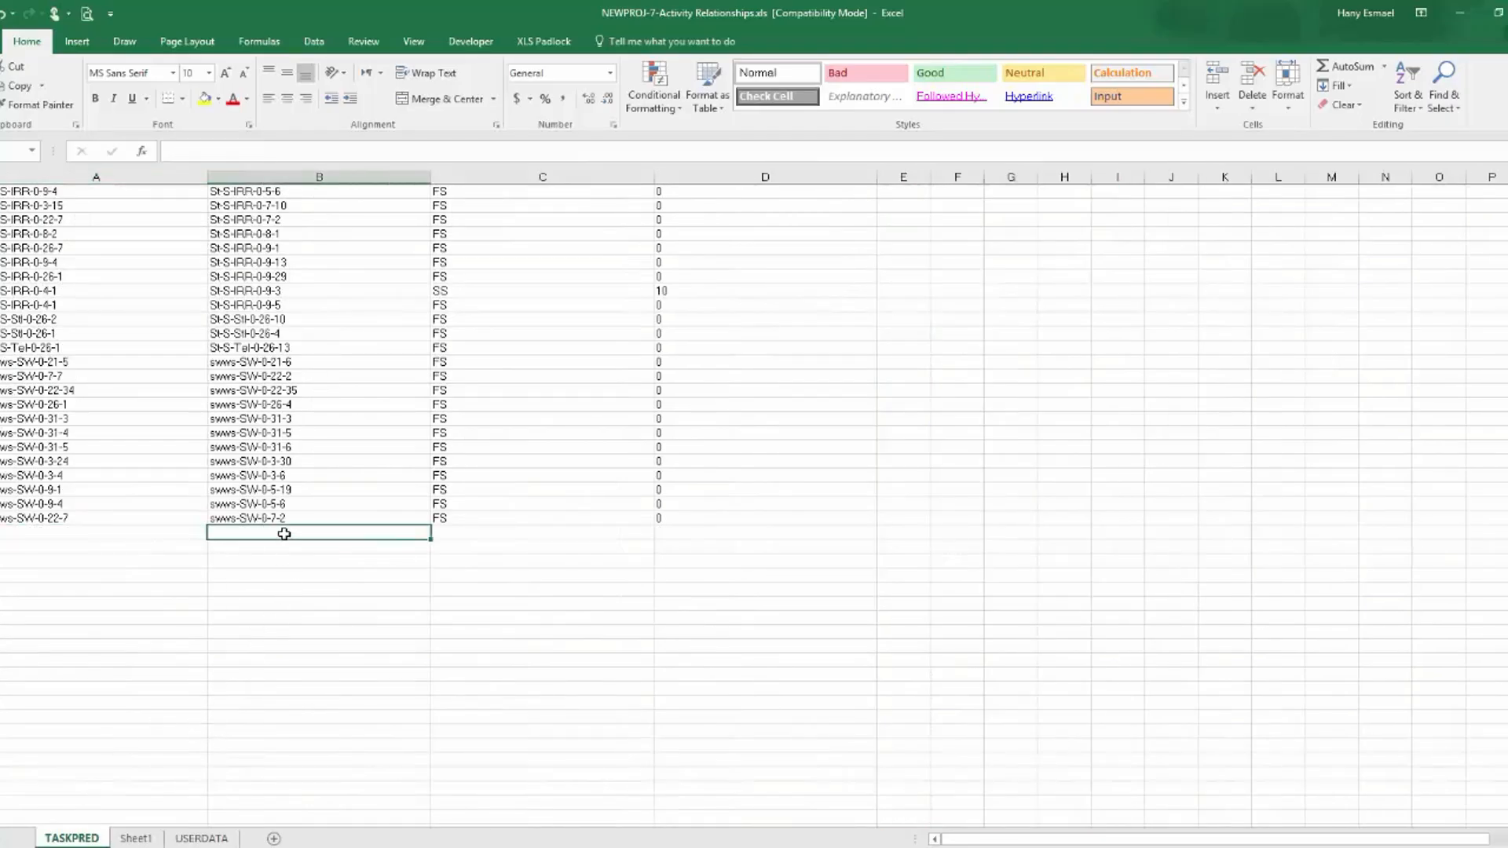
key(ctrl+v)
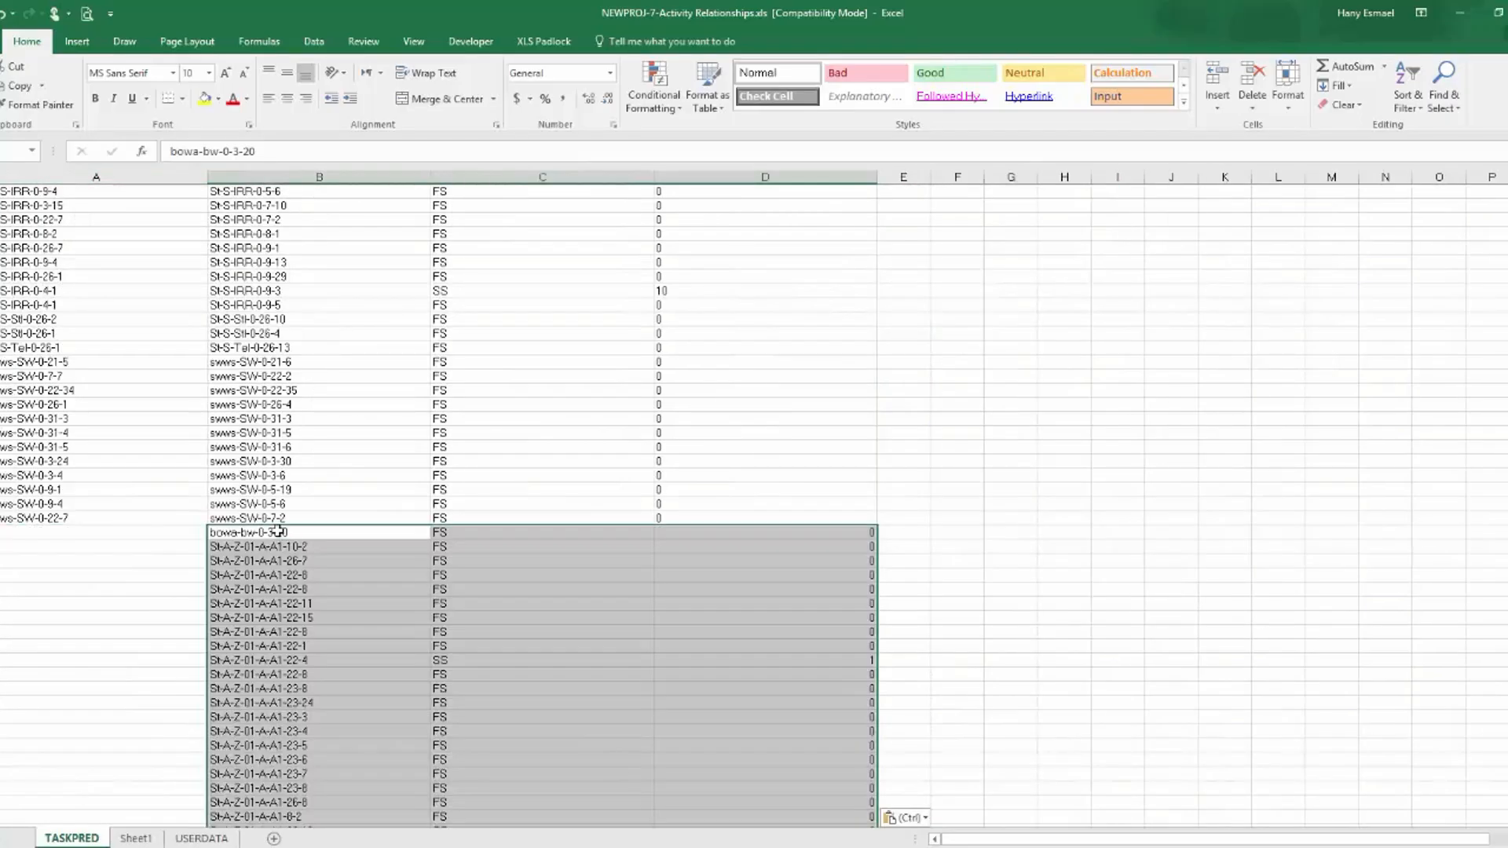
Format the whole lag column D in TASKPRED as Text.
click(767, 177)
right_click(768, 185)
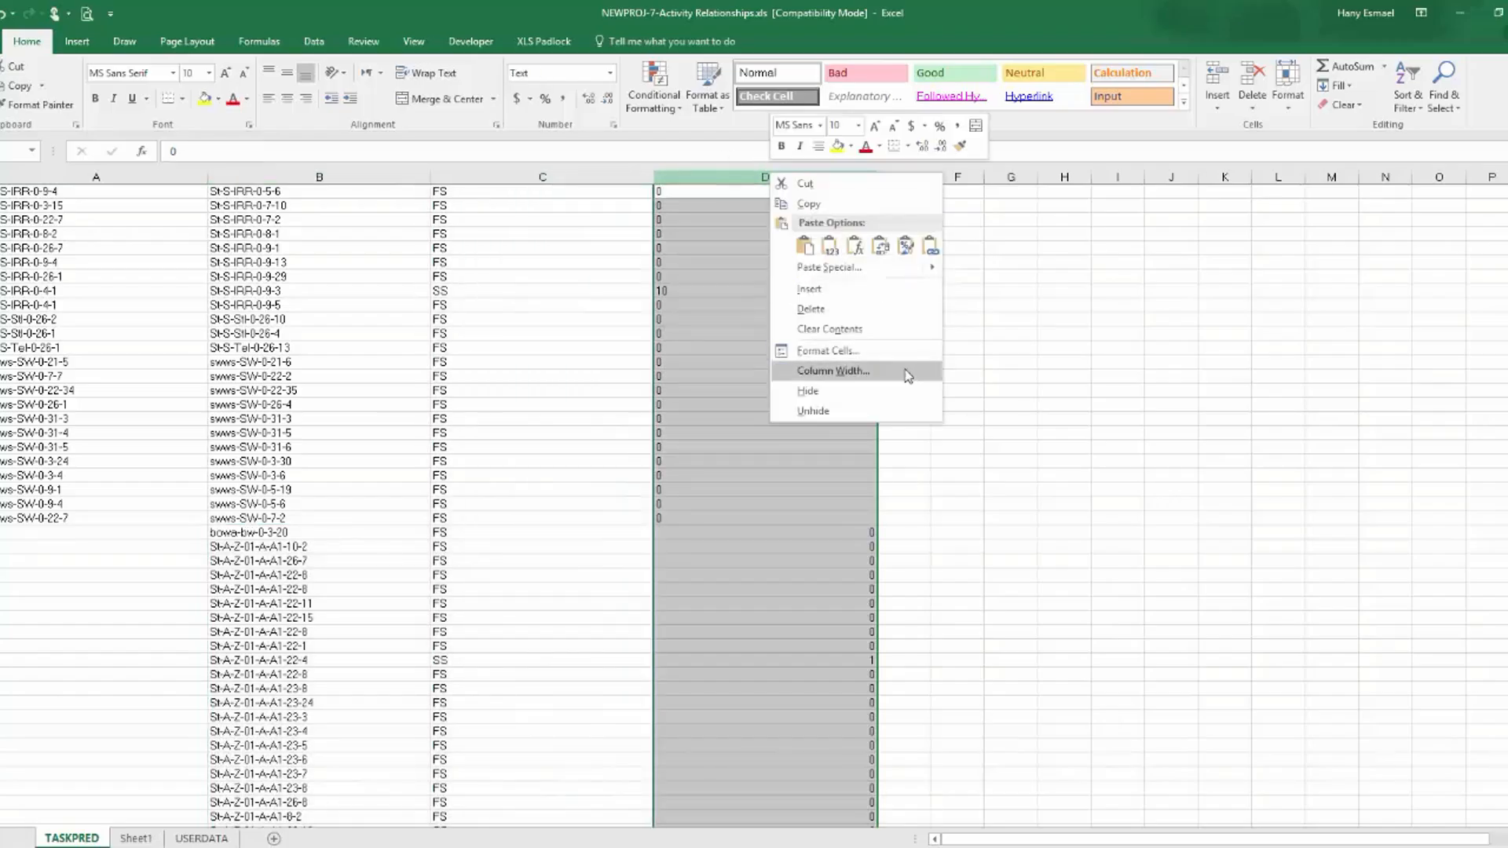
click(864, 351)
click(675, 325)
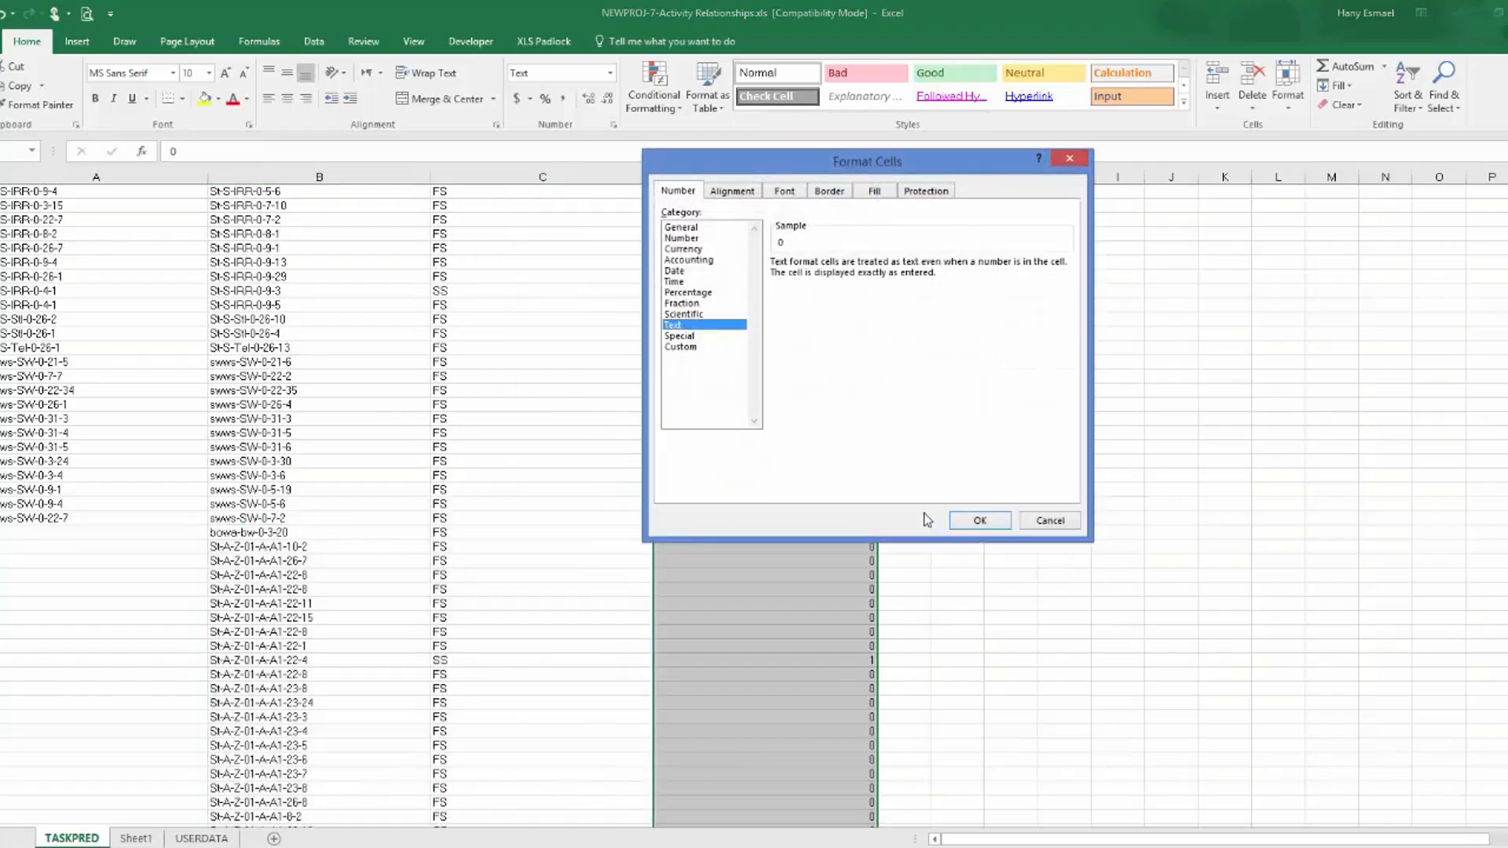
click(975, 520)
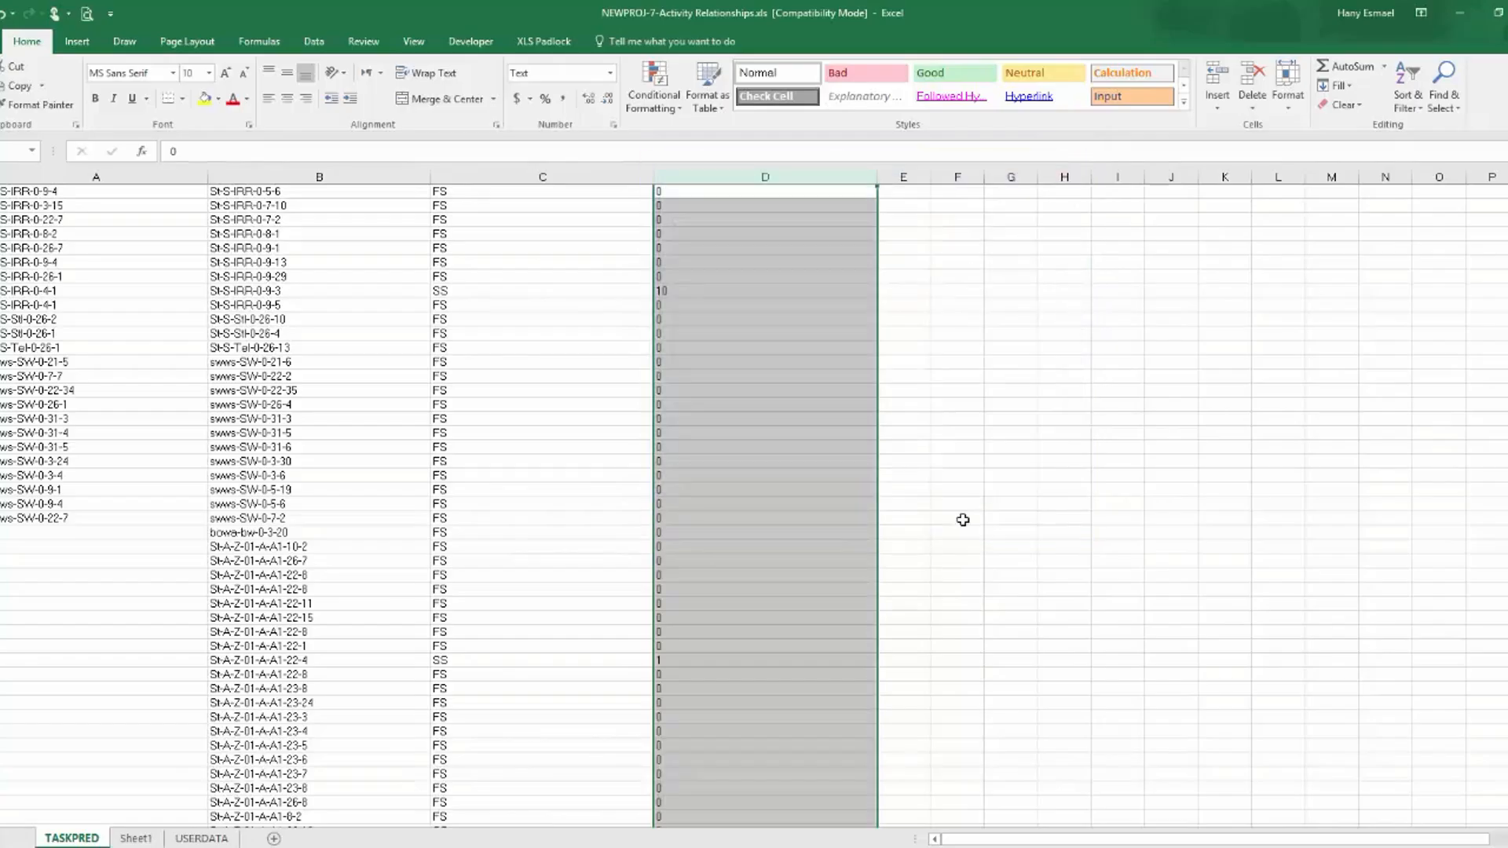
Copy the third table's Row Labels from Sheet1 into TASKPRED's column A beside the bowa-bw-0-3-20 row, and check that the rows end together.
click(31, 534)
click(148, 840)
scroll(806, 360, up, 10)
drag(1507, 507, 1507, 196)
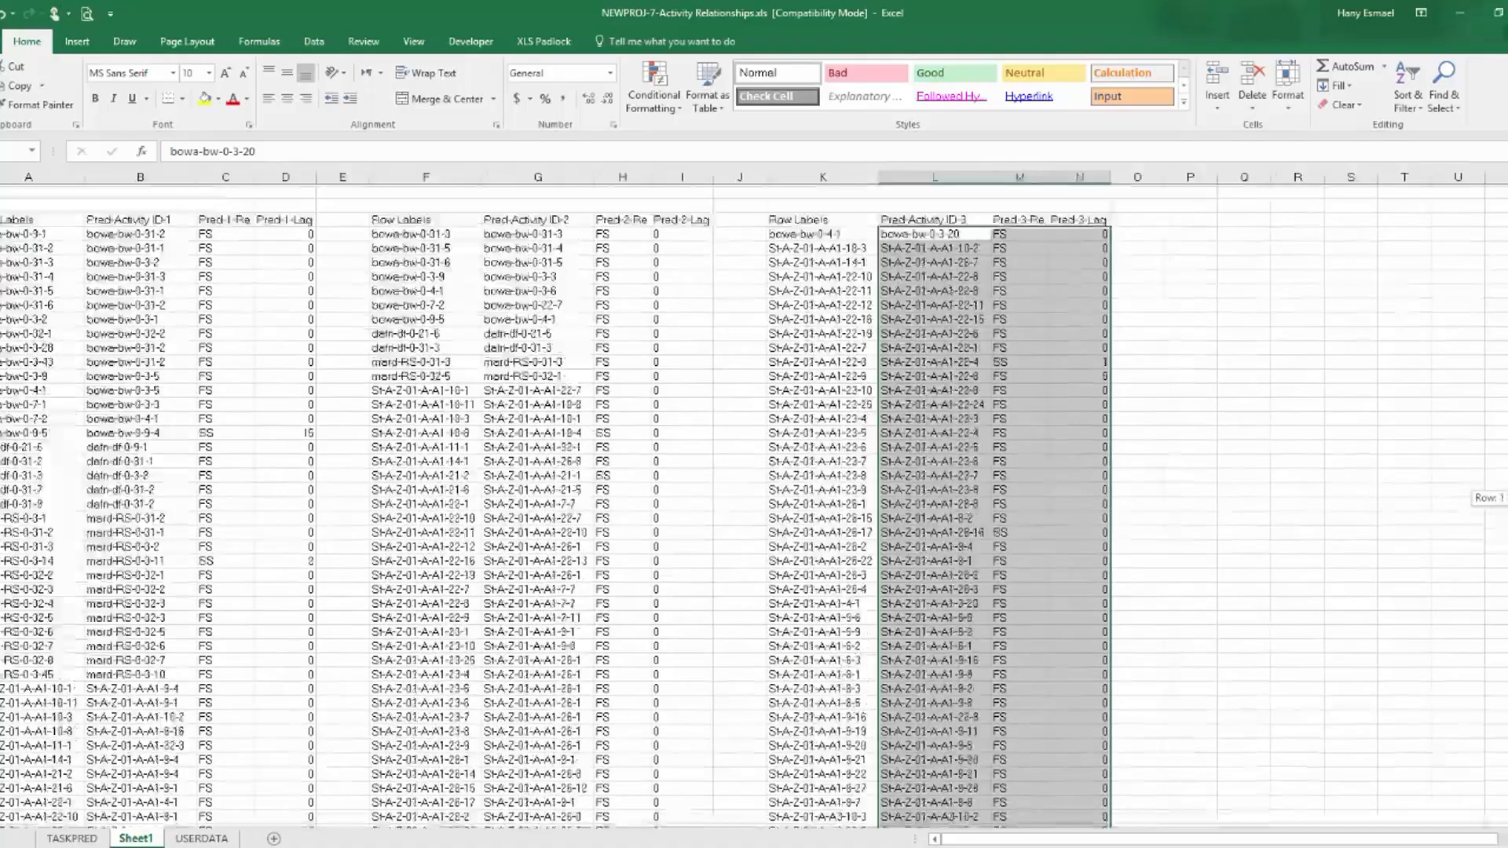
click(799, 233)
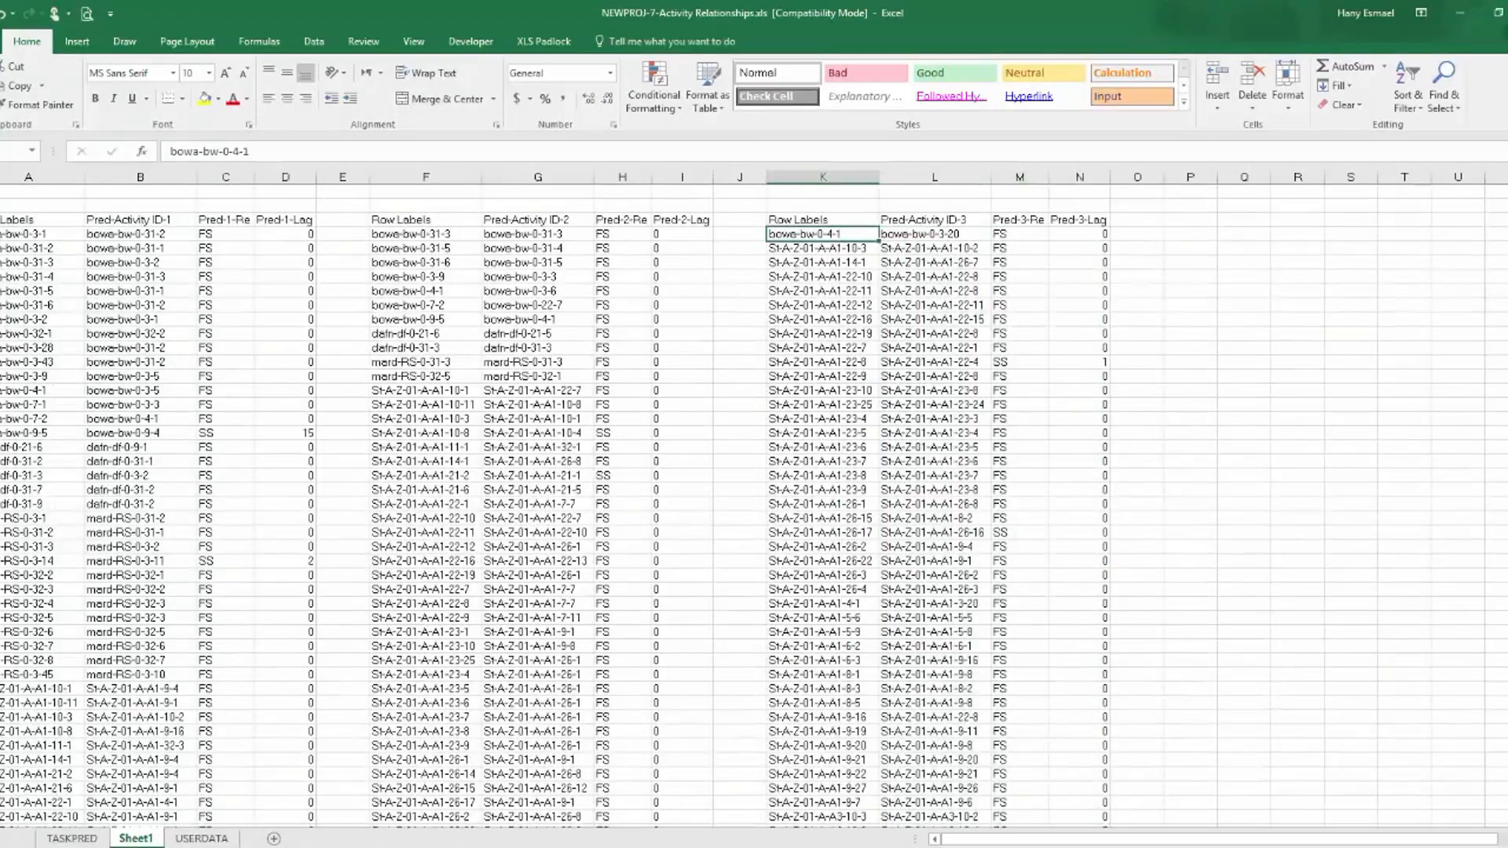
key(ctrl+shift+Down)
key(ctrl+c)
click(72, 838)
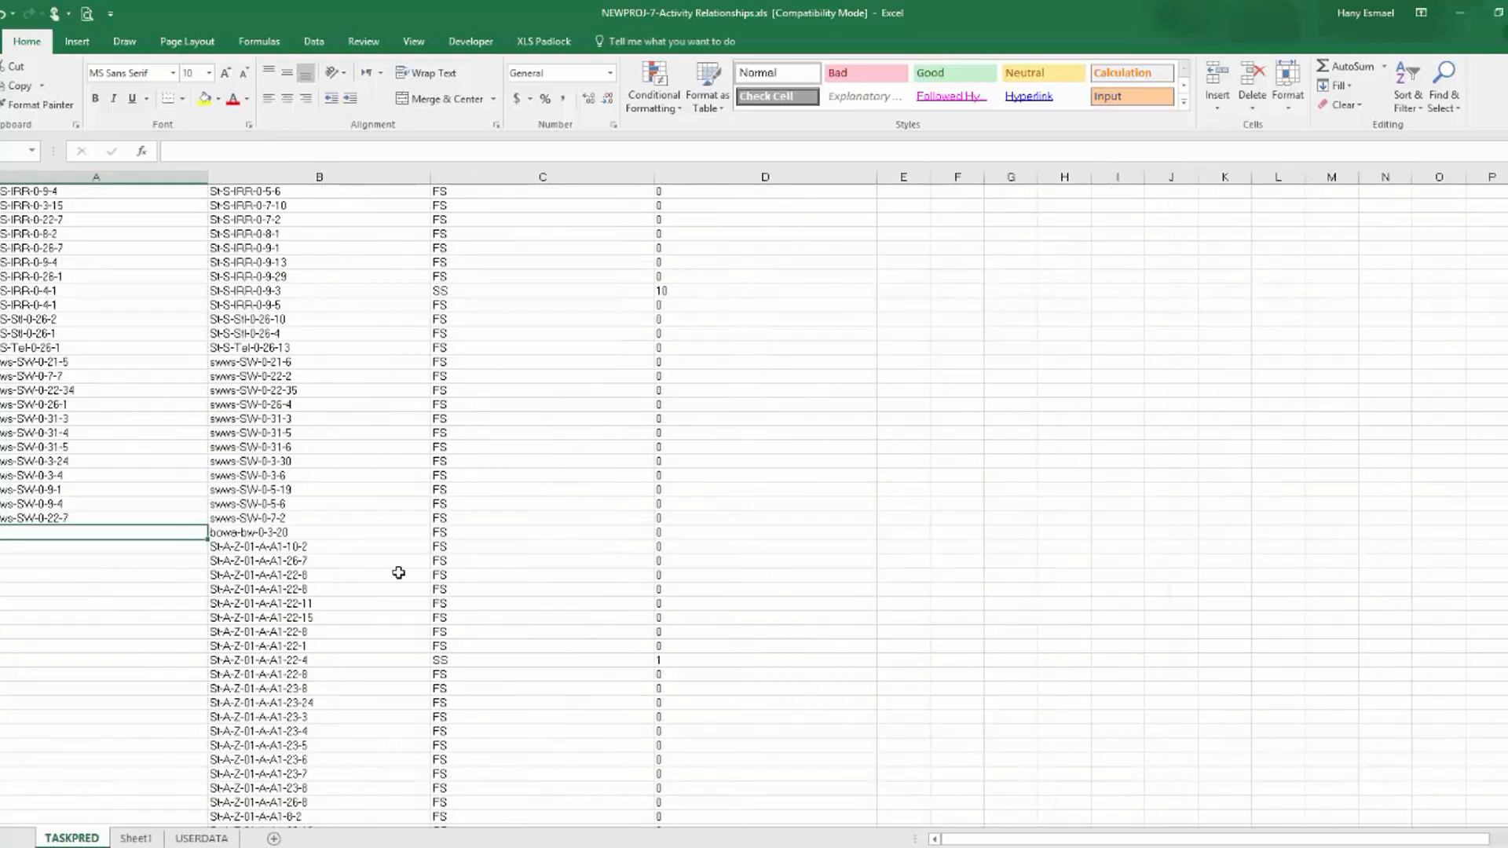
key(ctrl+v)
scroll(393, 605, up, 15)
scroll(410, 591, down, 10)
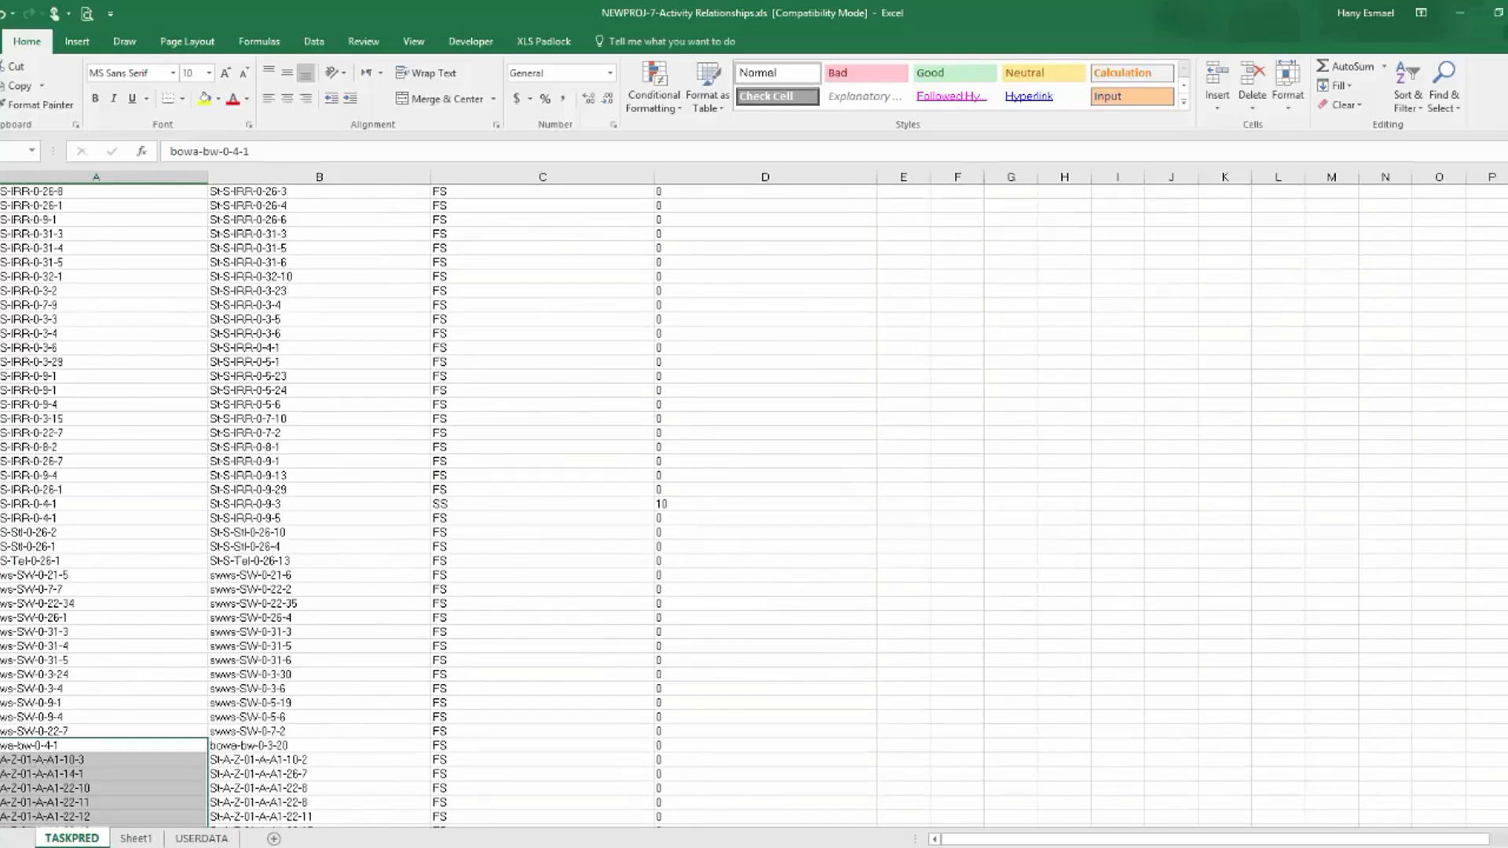
scroll(296, 576, down, 20)
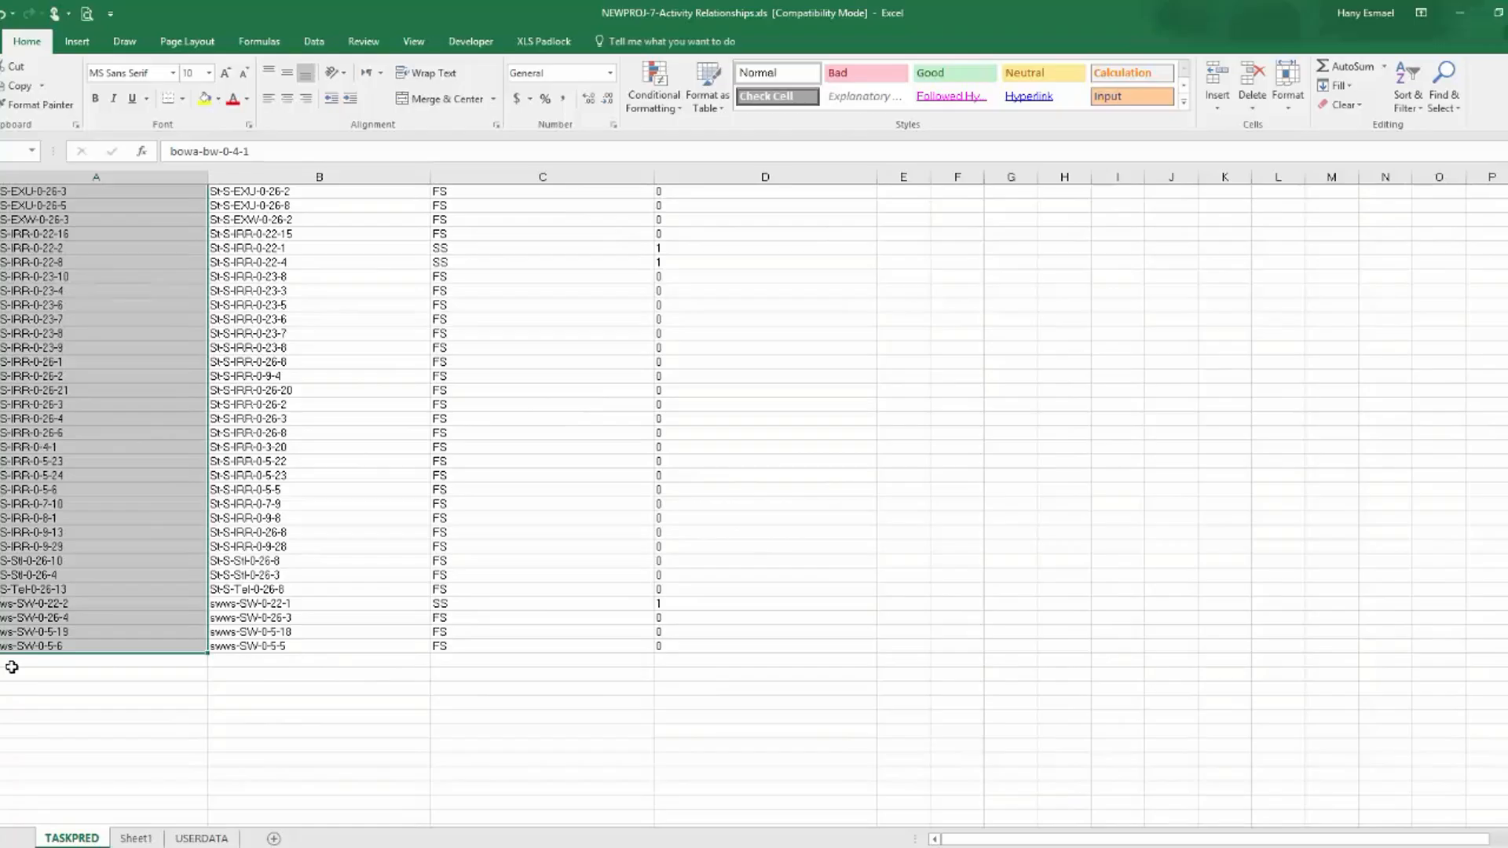
click(1198, 687)
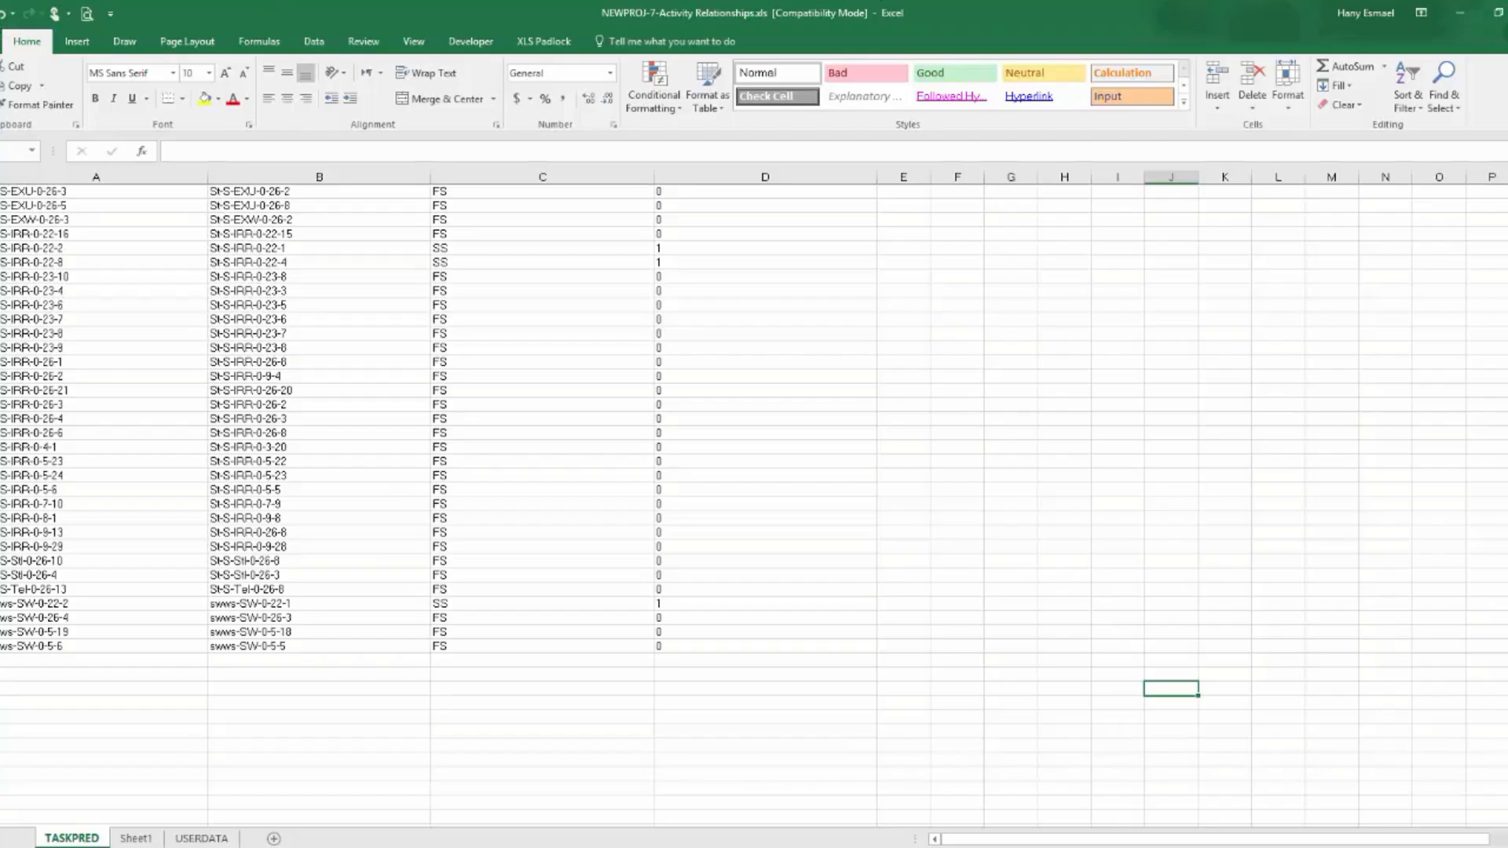
Switch to the Data Loading-L4.2-Output - P2.xlsm workbook and clear the pending copy selection on P6-Relation.
key(alt+Tab)
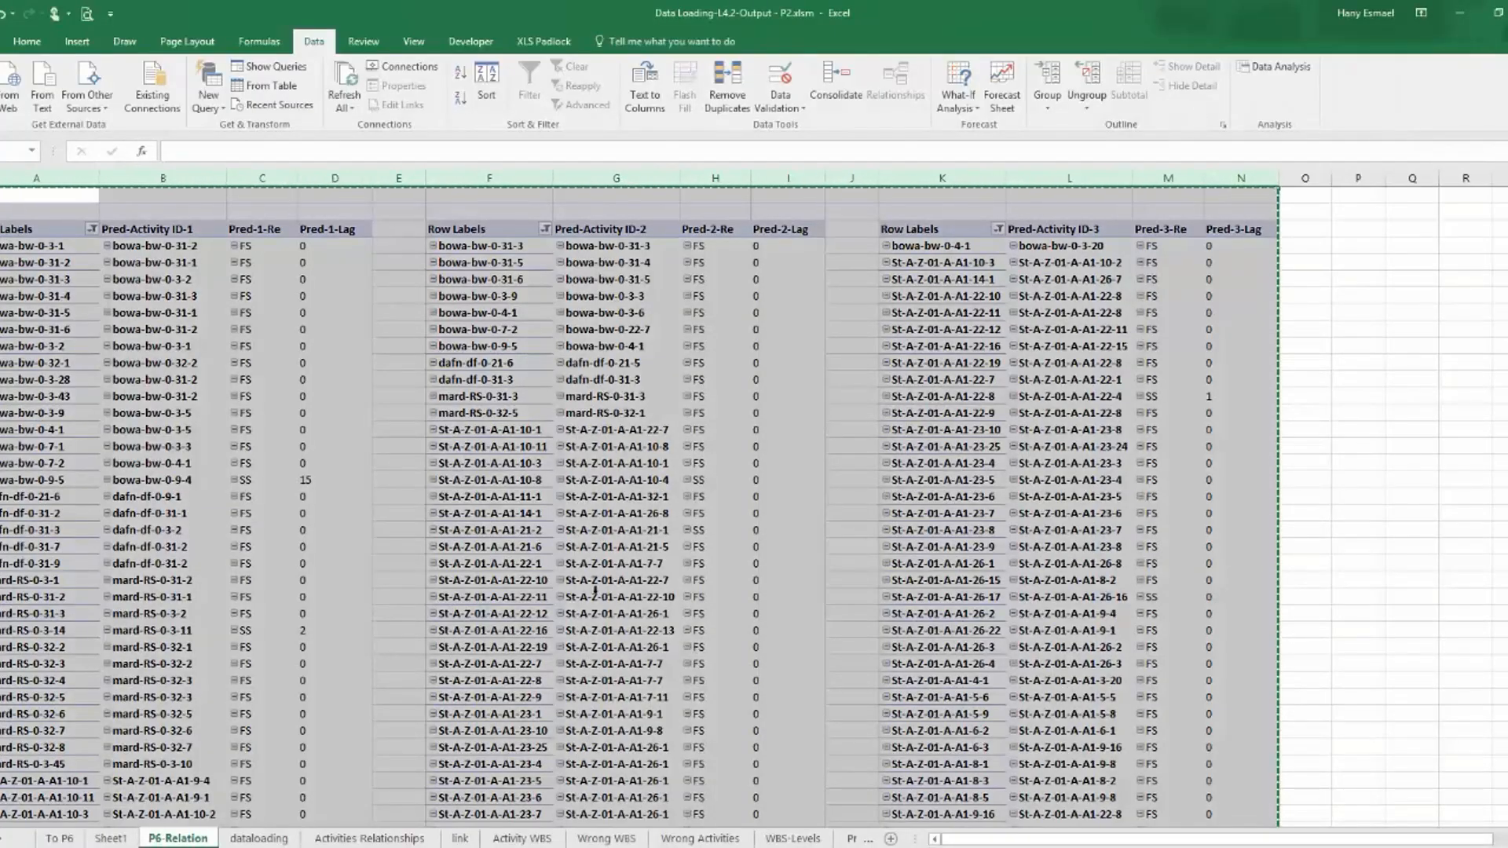
key(Escape)
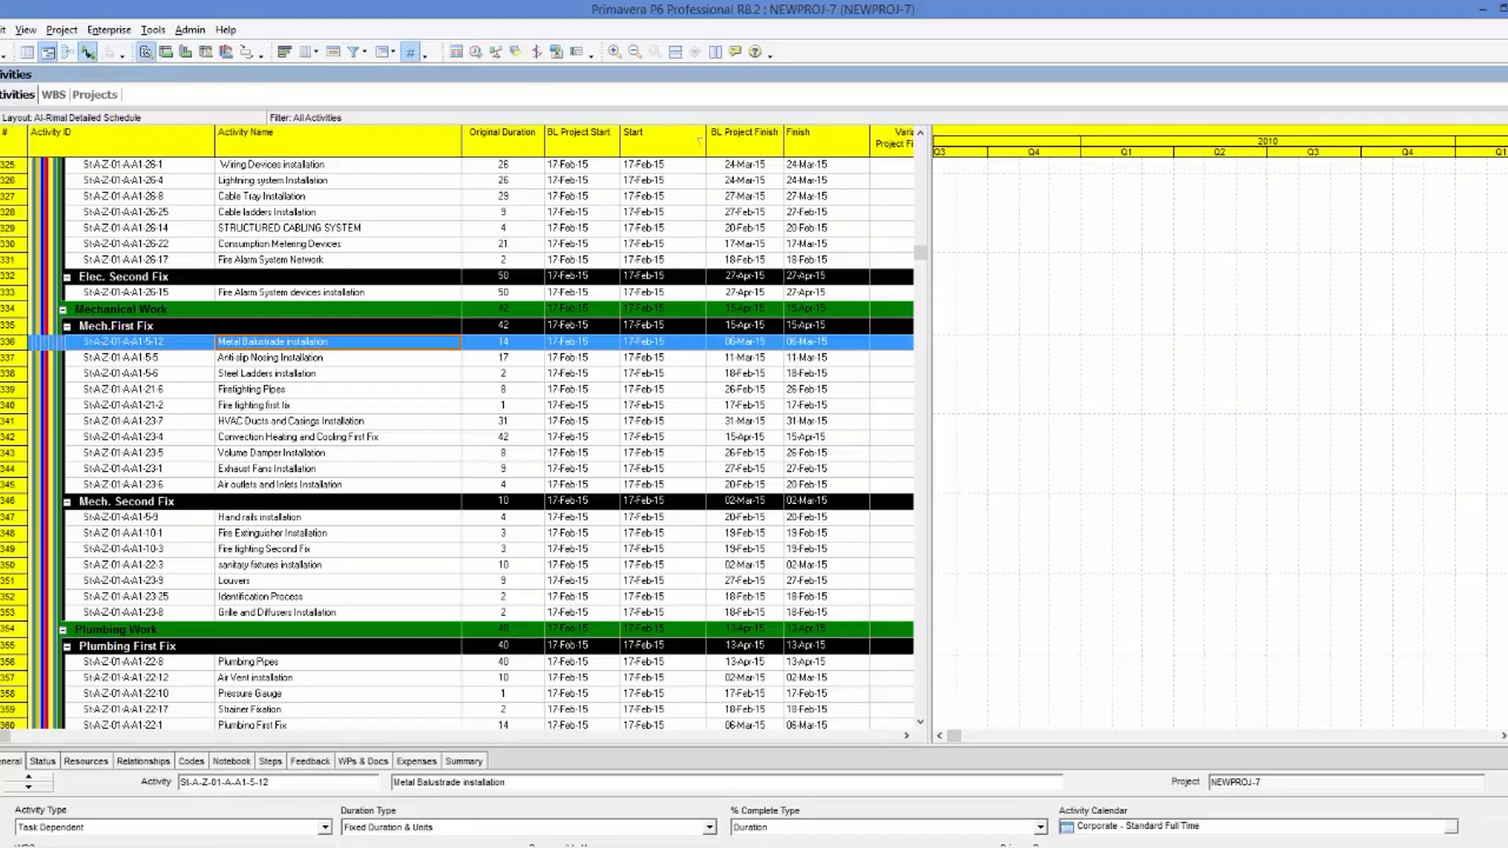
Switch to Primavera P6 and start an import in the Spreadsheet - (XLS) format.
click(0, 30)
click(11, 153)
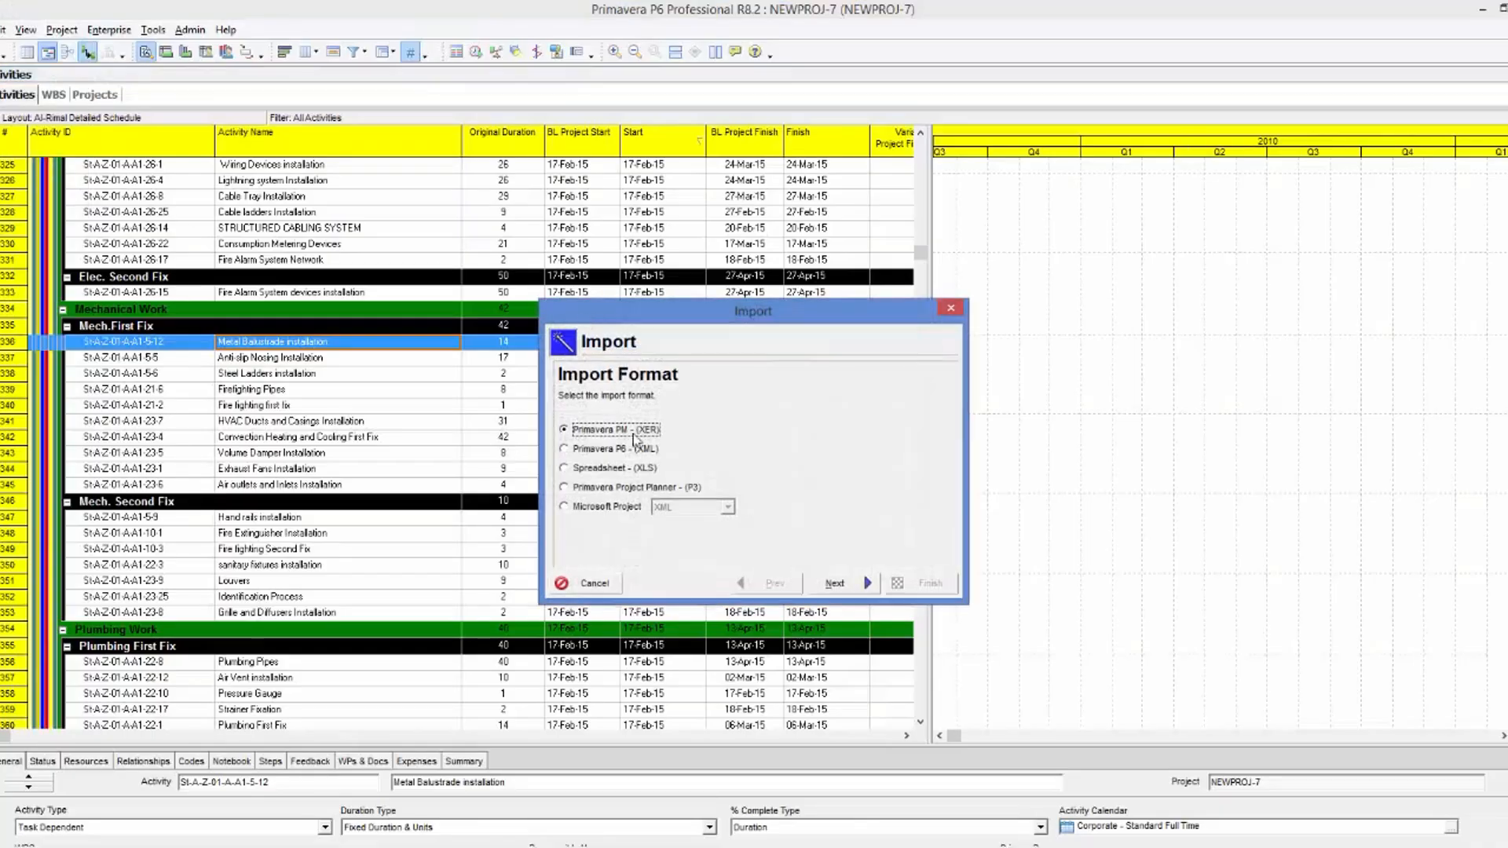
click(593, 469)
click(834, 583)
Choose NEWPROJ-7-Activity Relationships.xls from the 4.2 lesson's Output Documents folder in PPE-Workshop's Wk-4 as the file to import.
click(846, 507)
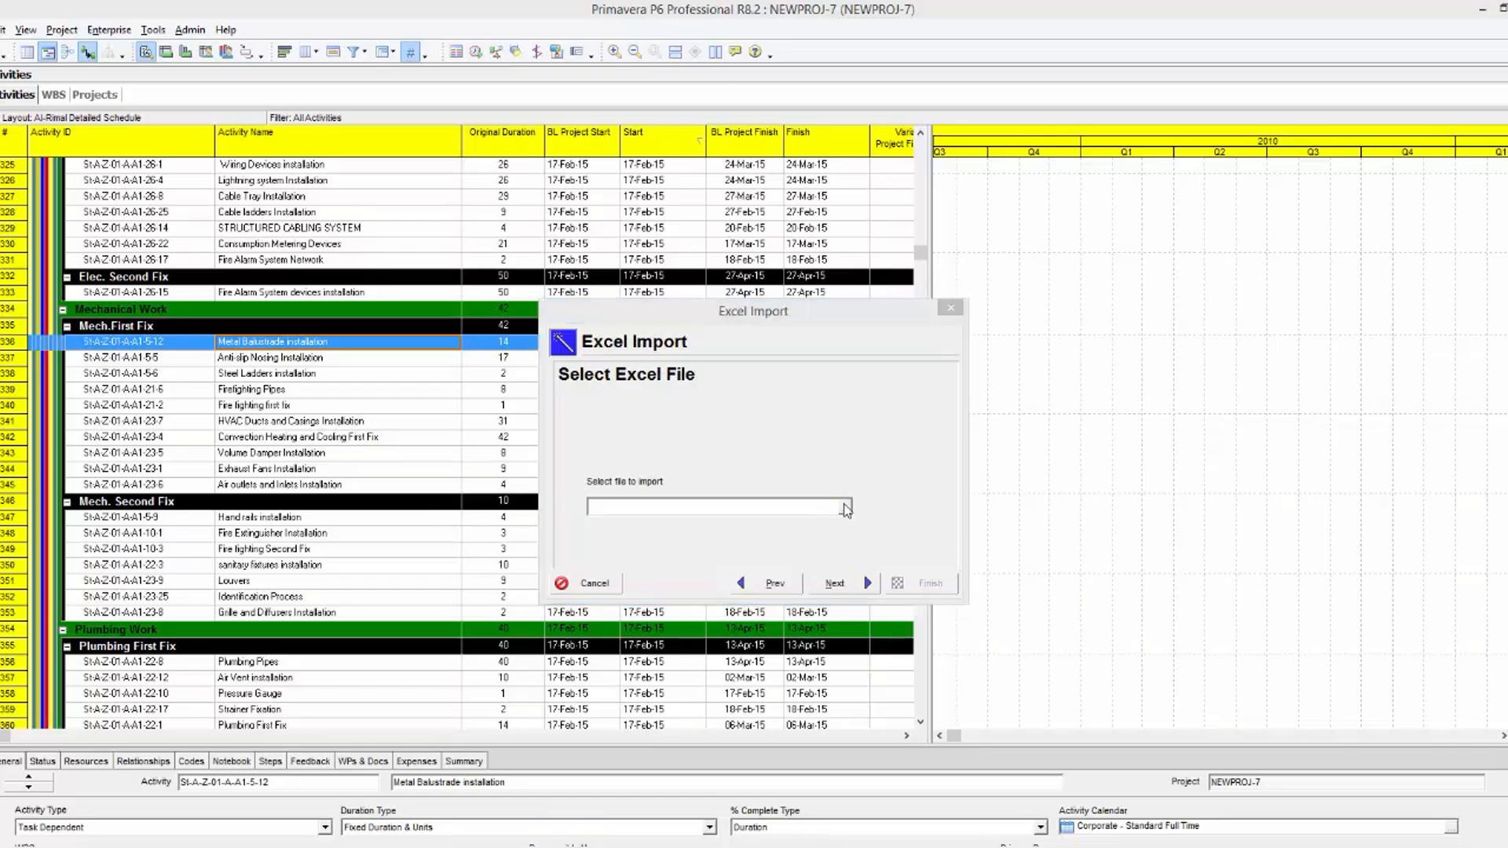
click(543, 480)
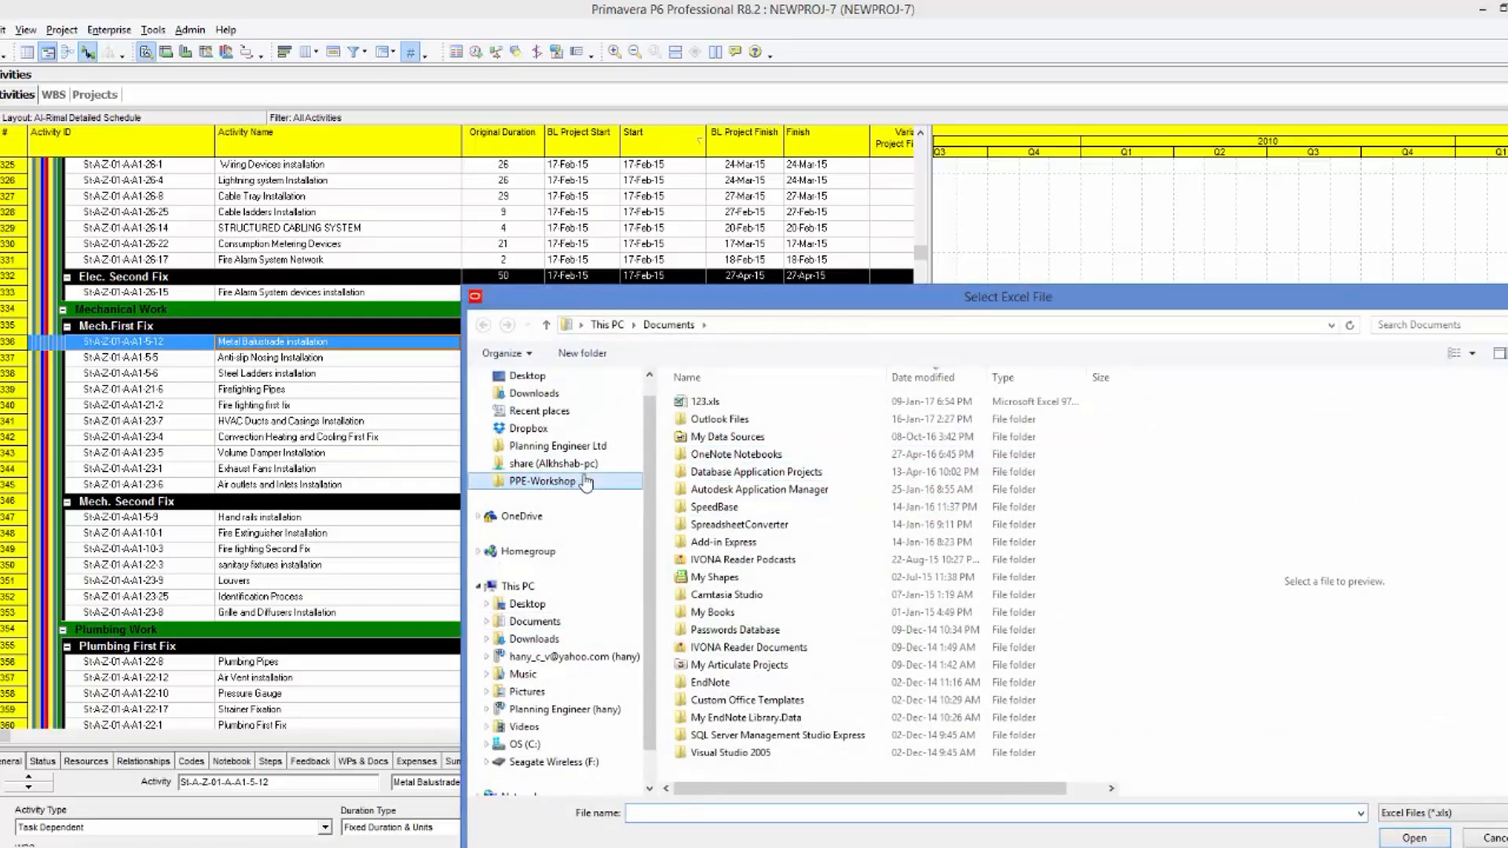
click(713, 475)
double_click(712, 474)
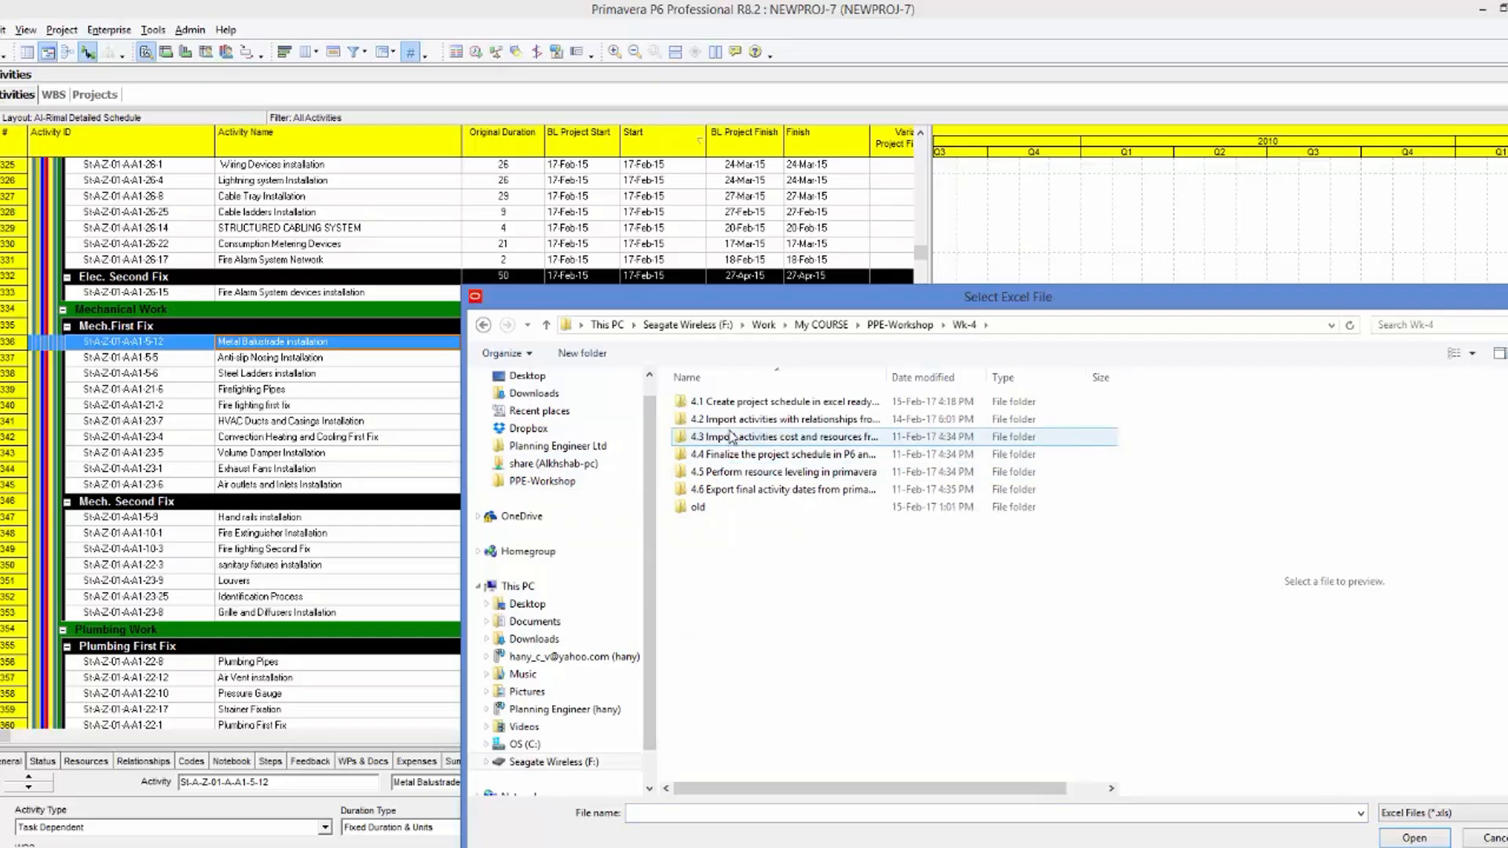
double_click(726, 420)
click(732, 422)
double_click(732, 422)
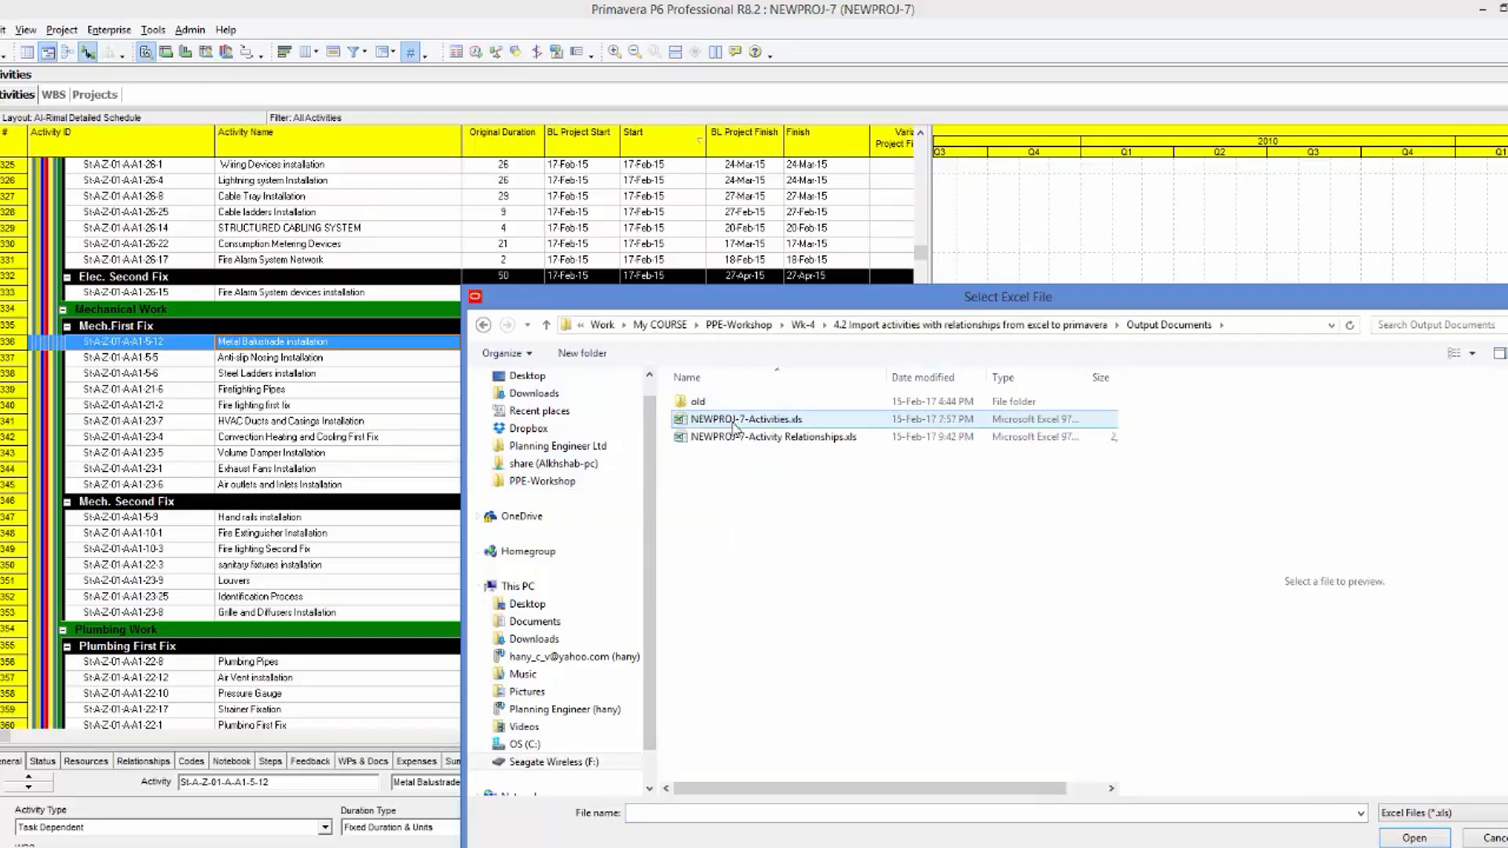
double_click(736, 437)
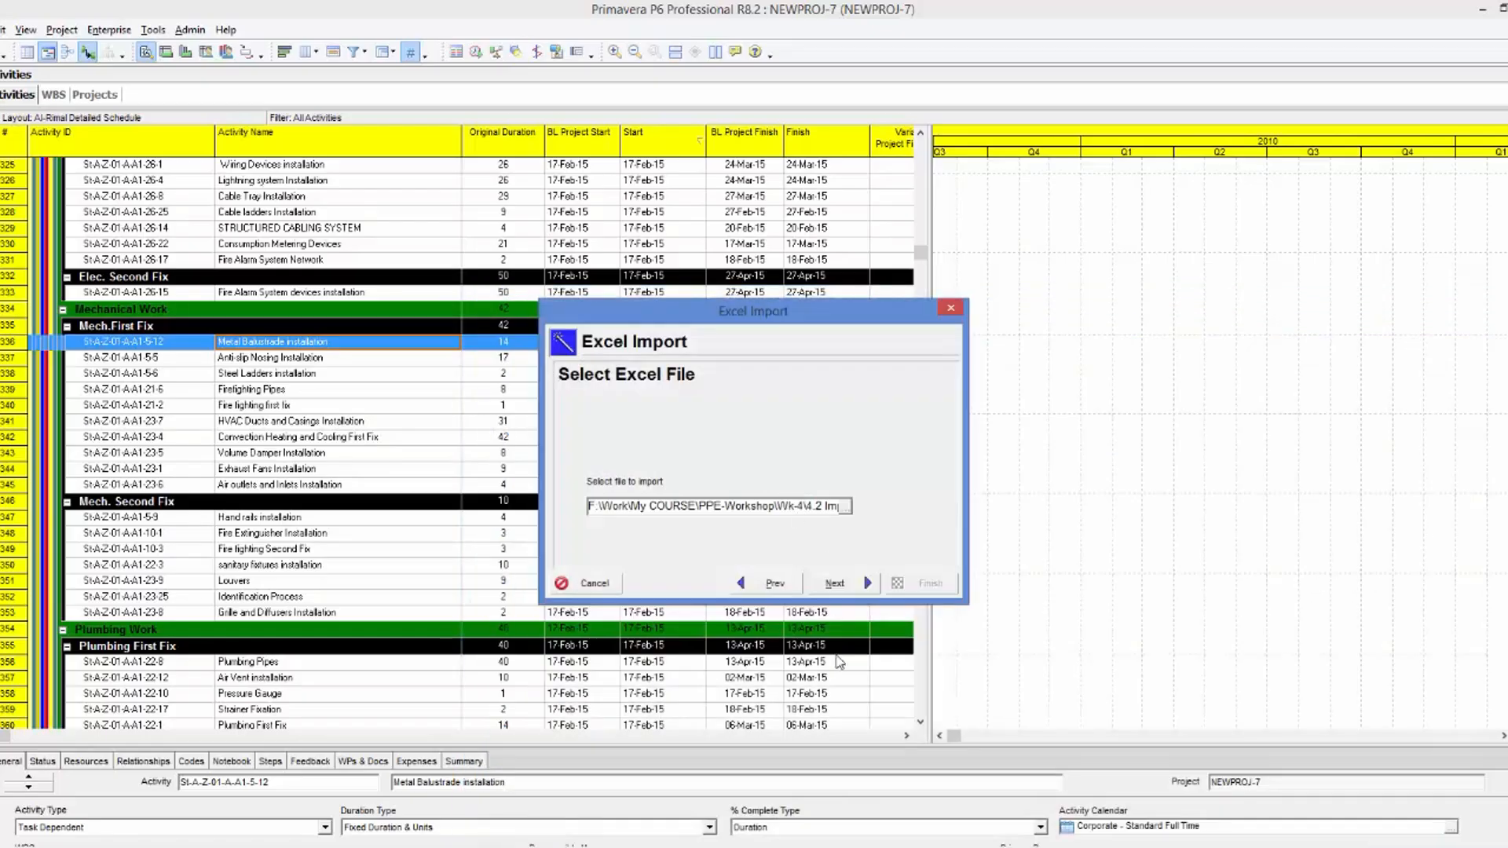
Import only Activity Relationships with the Update Existing Project action, pick the destination project, and run the import.
click(847, 591)
click(653, 463)
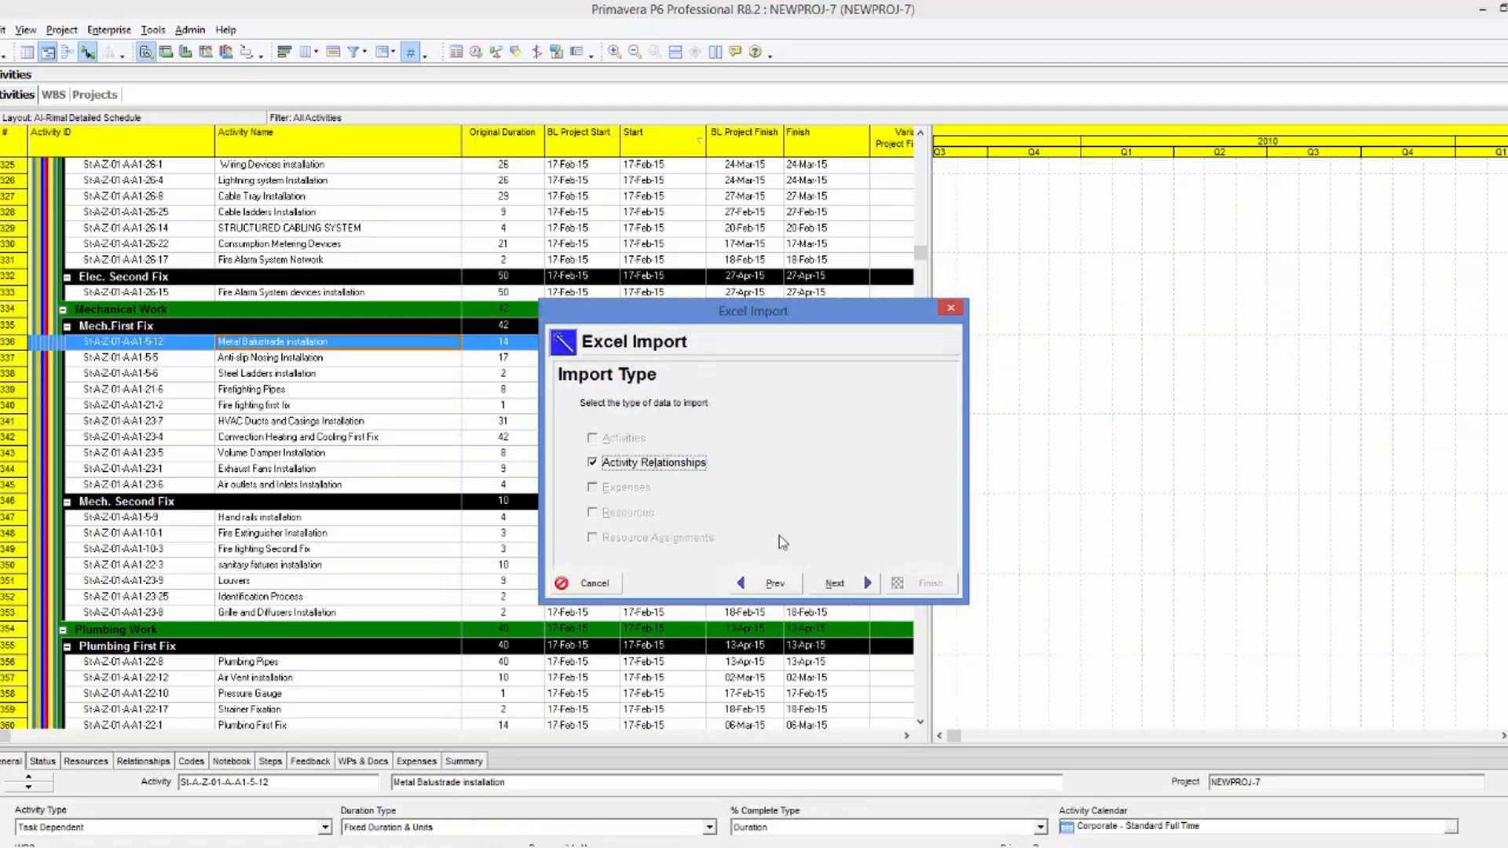
click(836, 583)
click(874, 463)
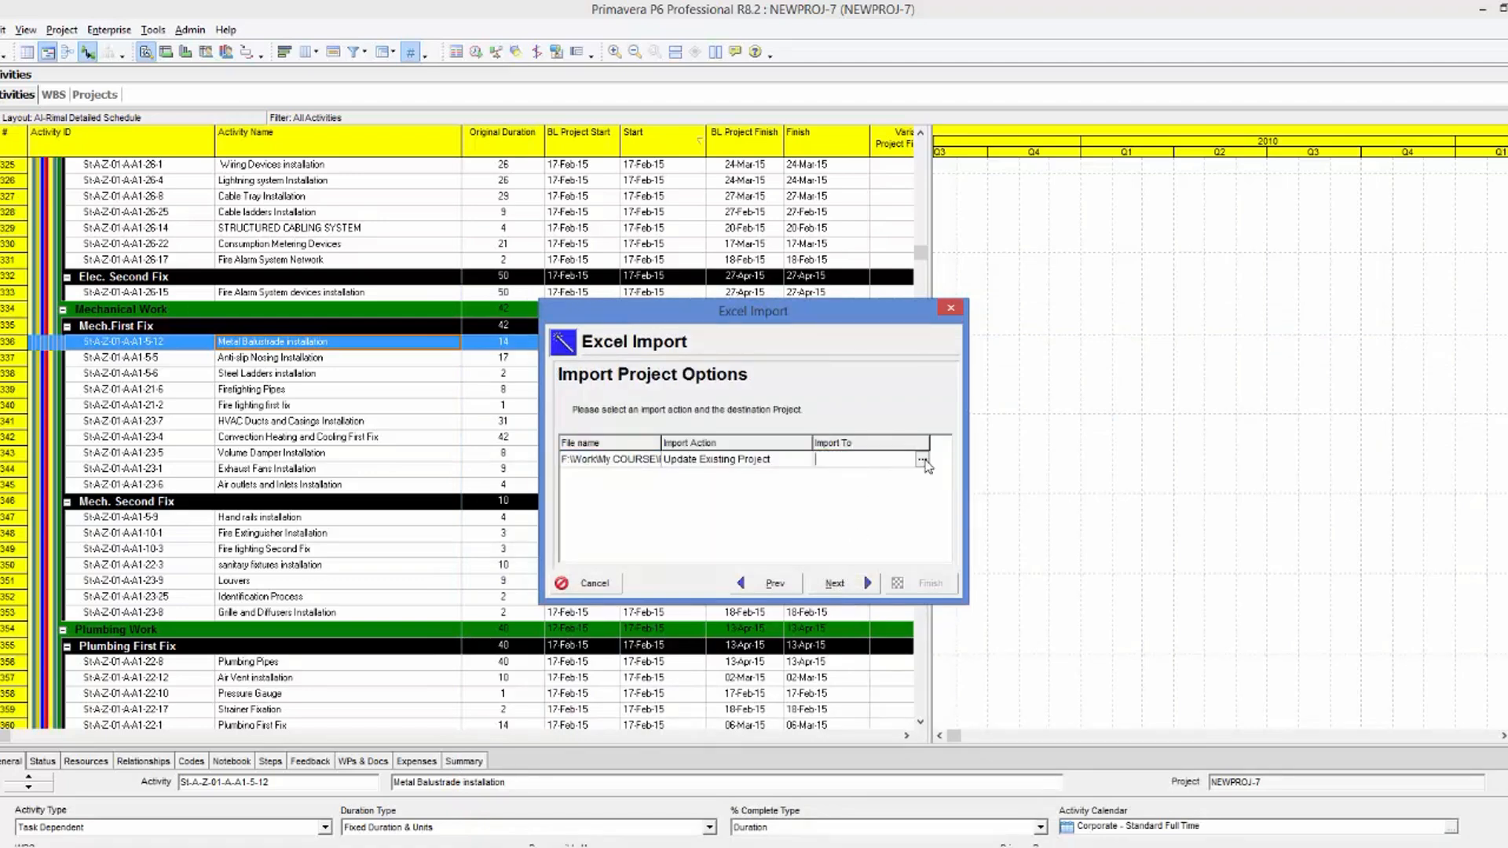
click(920, 459)
double_click(173, 134)
click(836, 585)
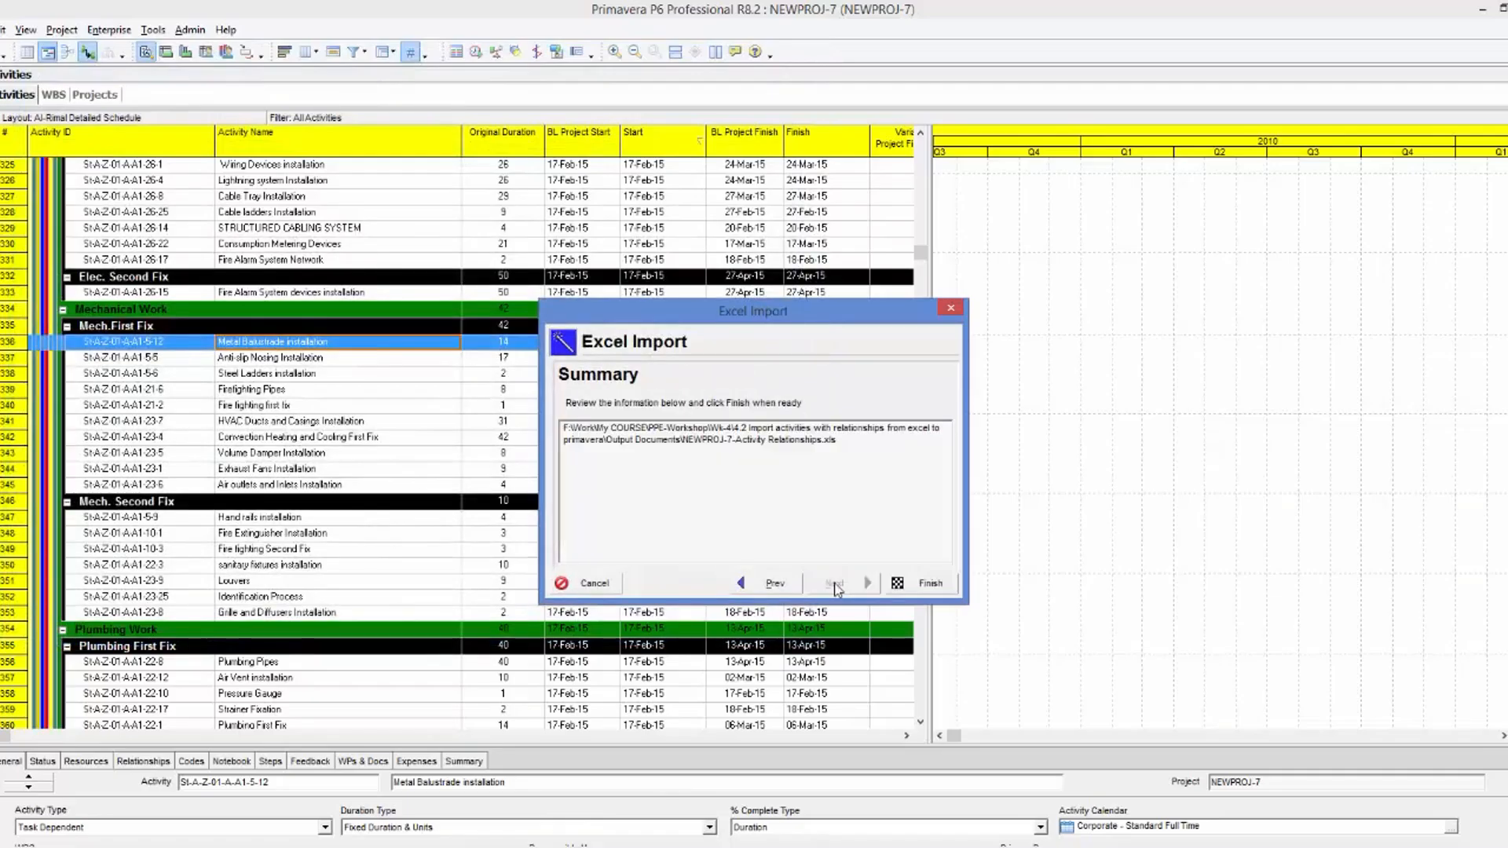
click(927, 590)
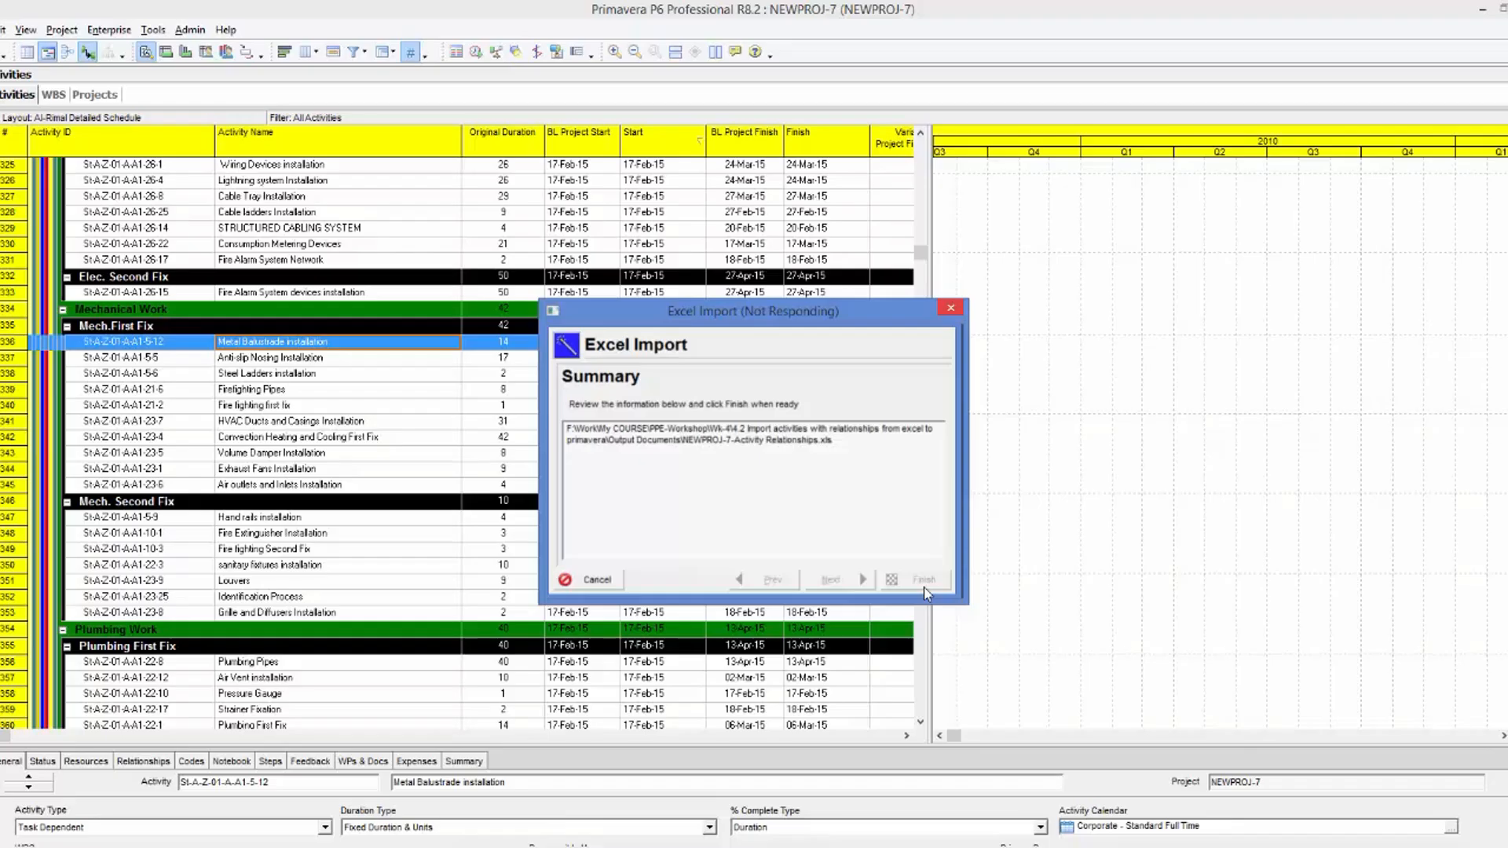
Check the predecessors and successors of the Wardrobe and Closet Fixation activity St-A-Z-05-A-A2-10-6.
click(1214, 847)
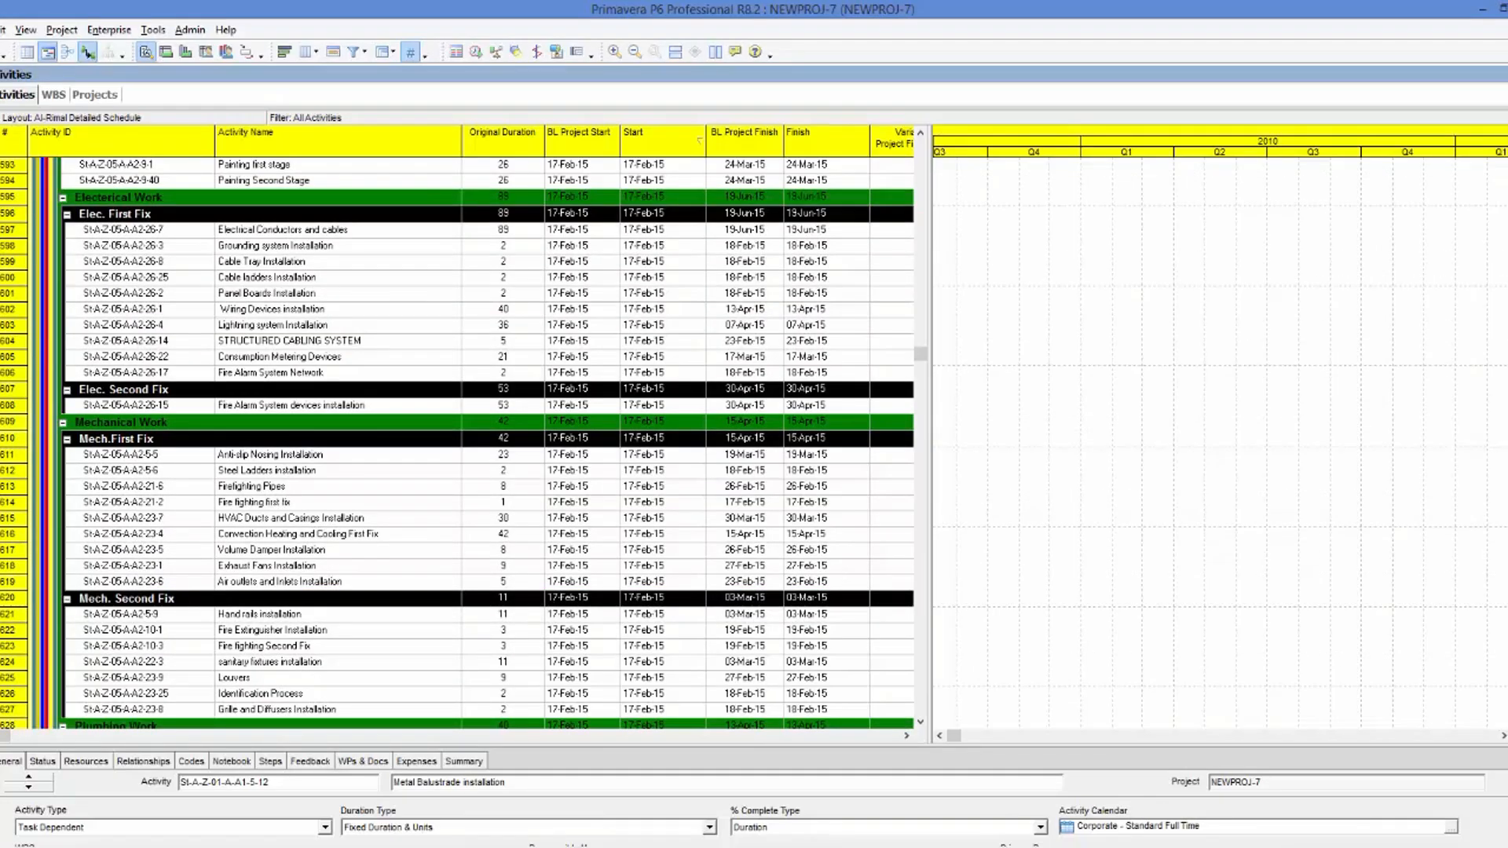
click(1213, 847)
click(1475, 811)
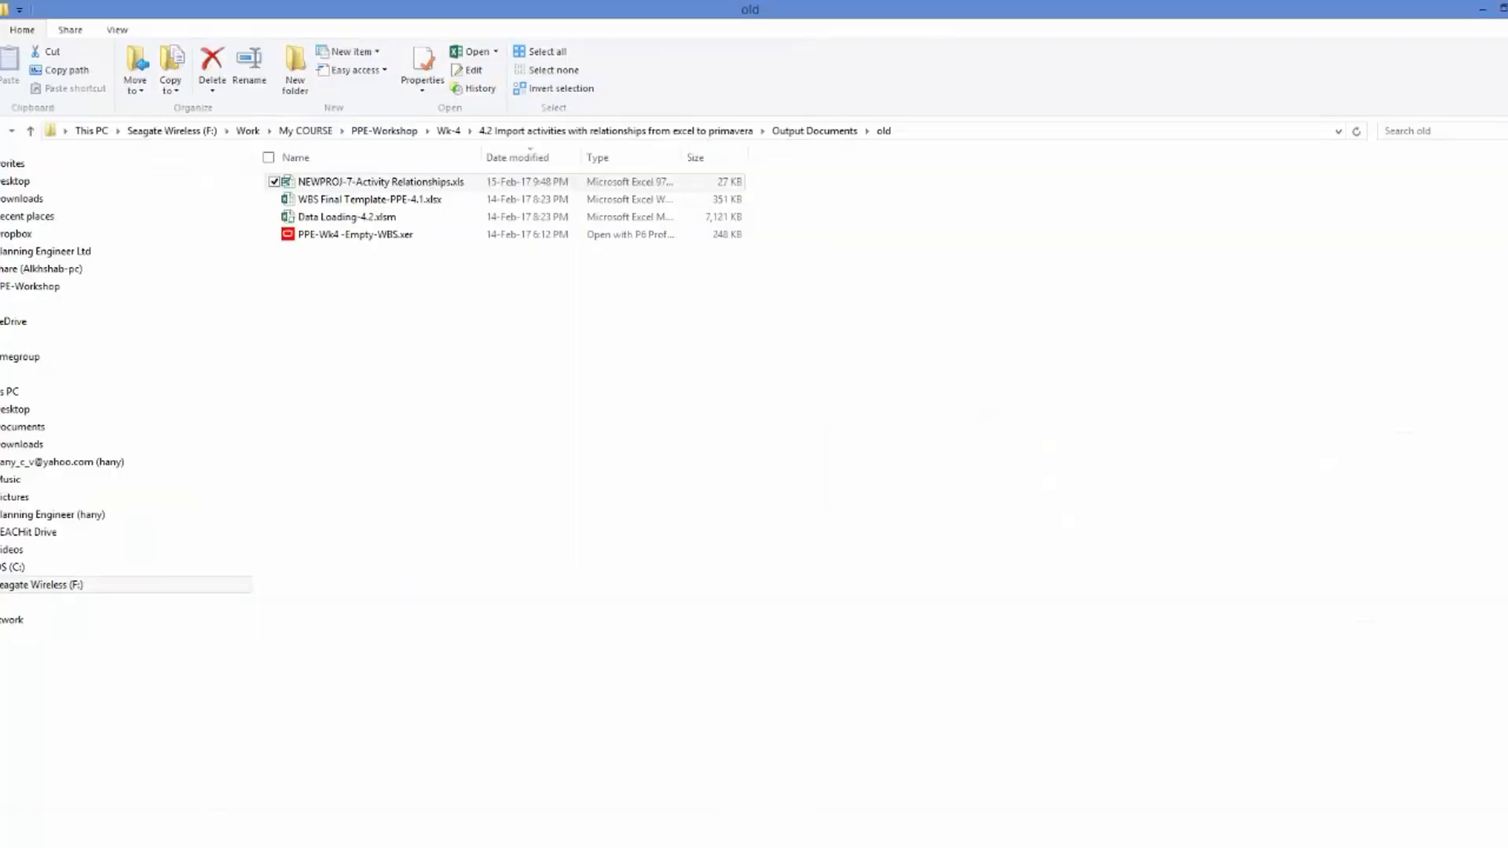
Open NEWPROJ-7-Activity Relationships.xls from the old folder and examine its TASKPRED column layout and Delete This Row flags.
click(381, 182)
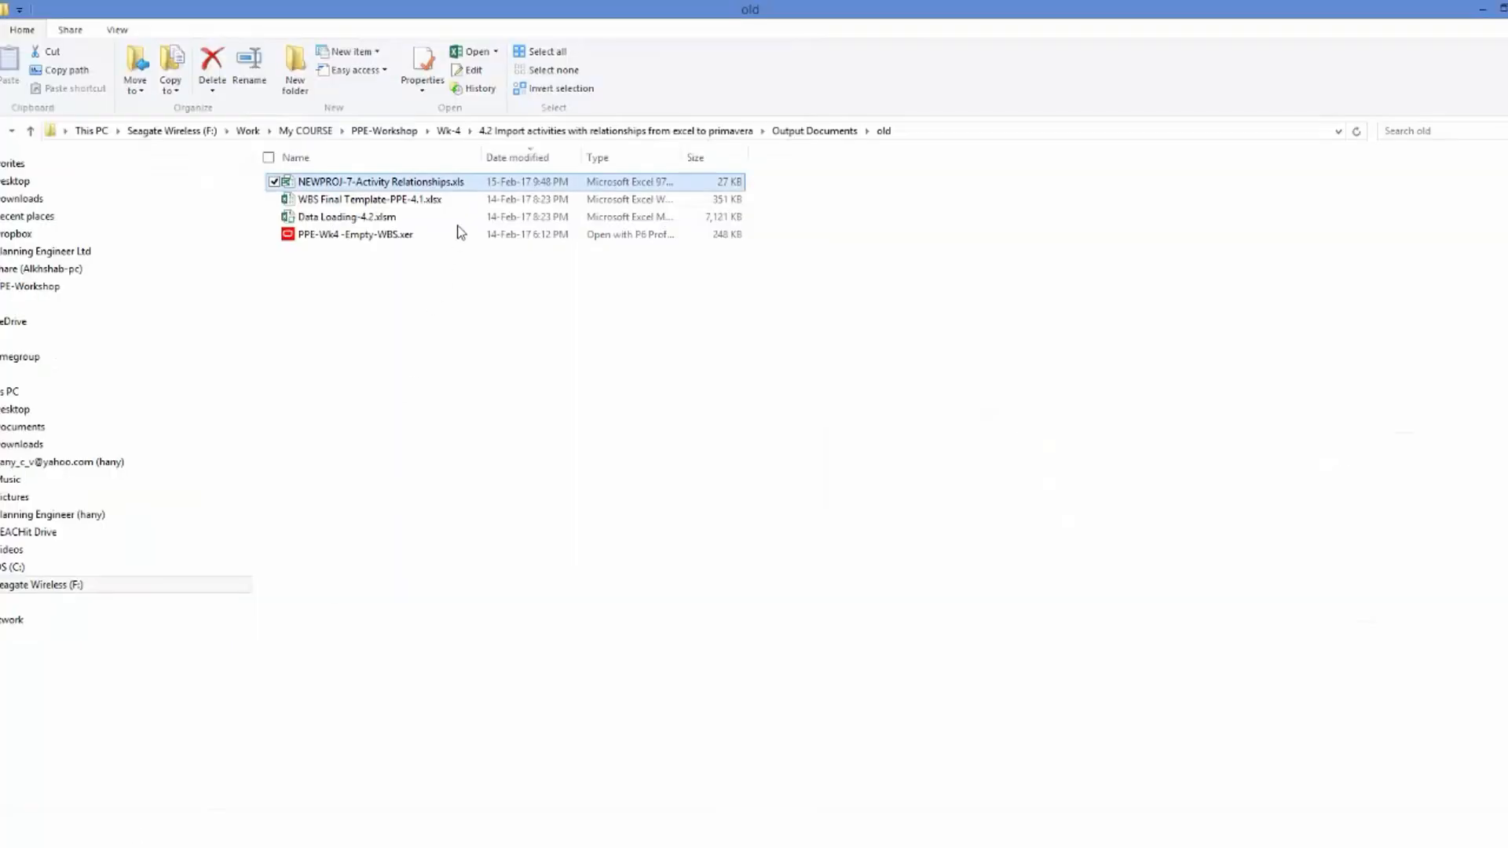
drag(481, 157, 506, 157)
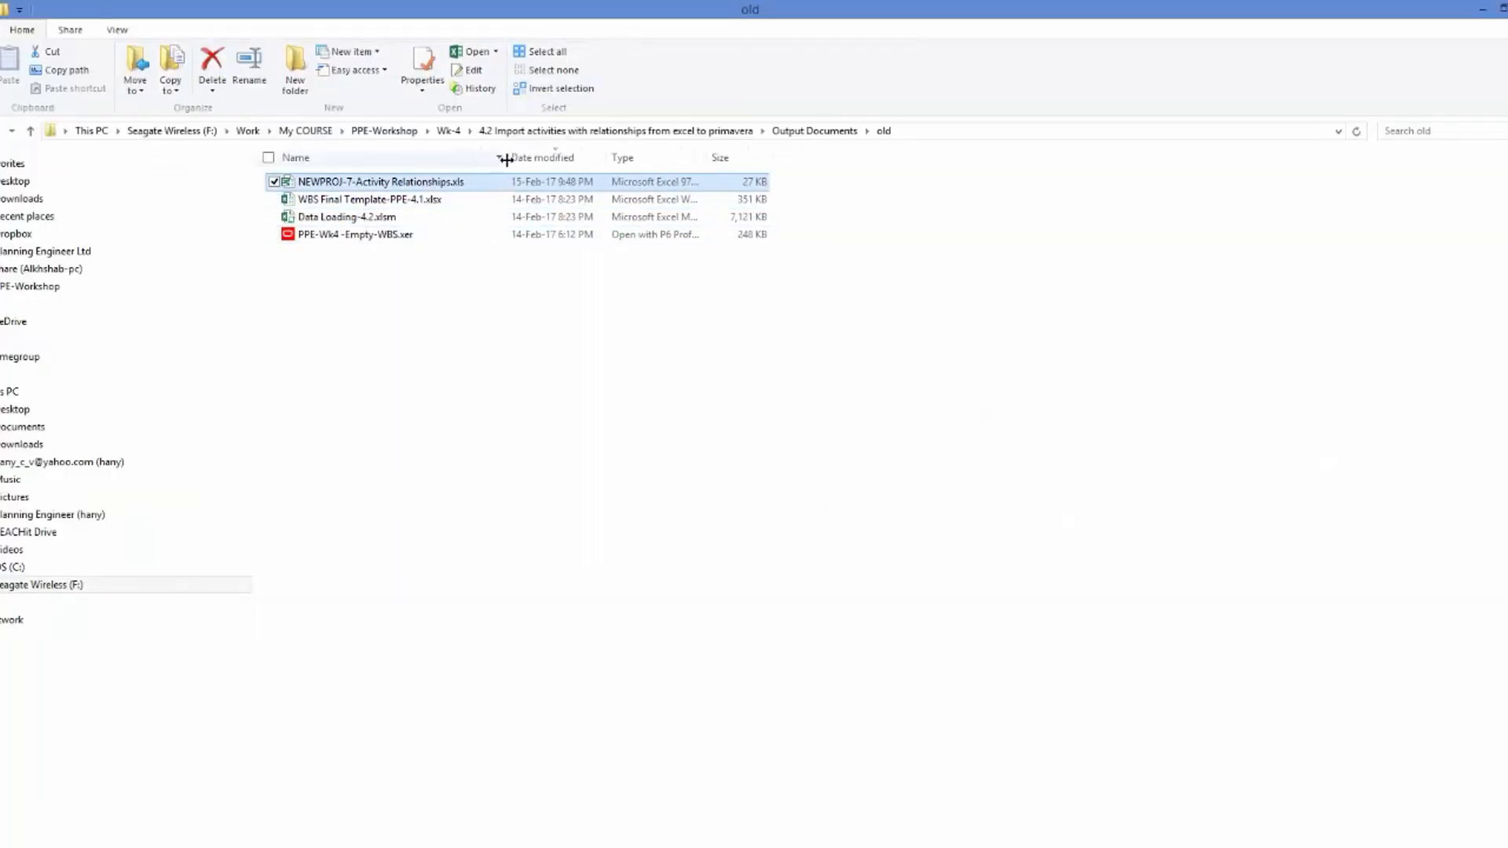
double_click(432, 189)
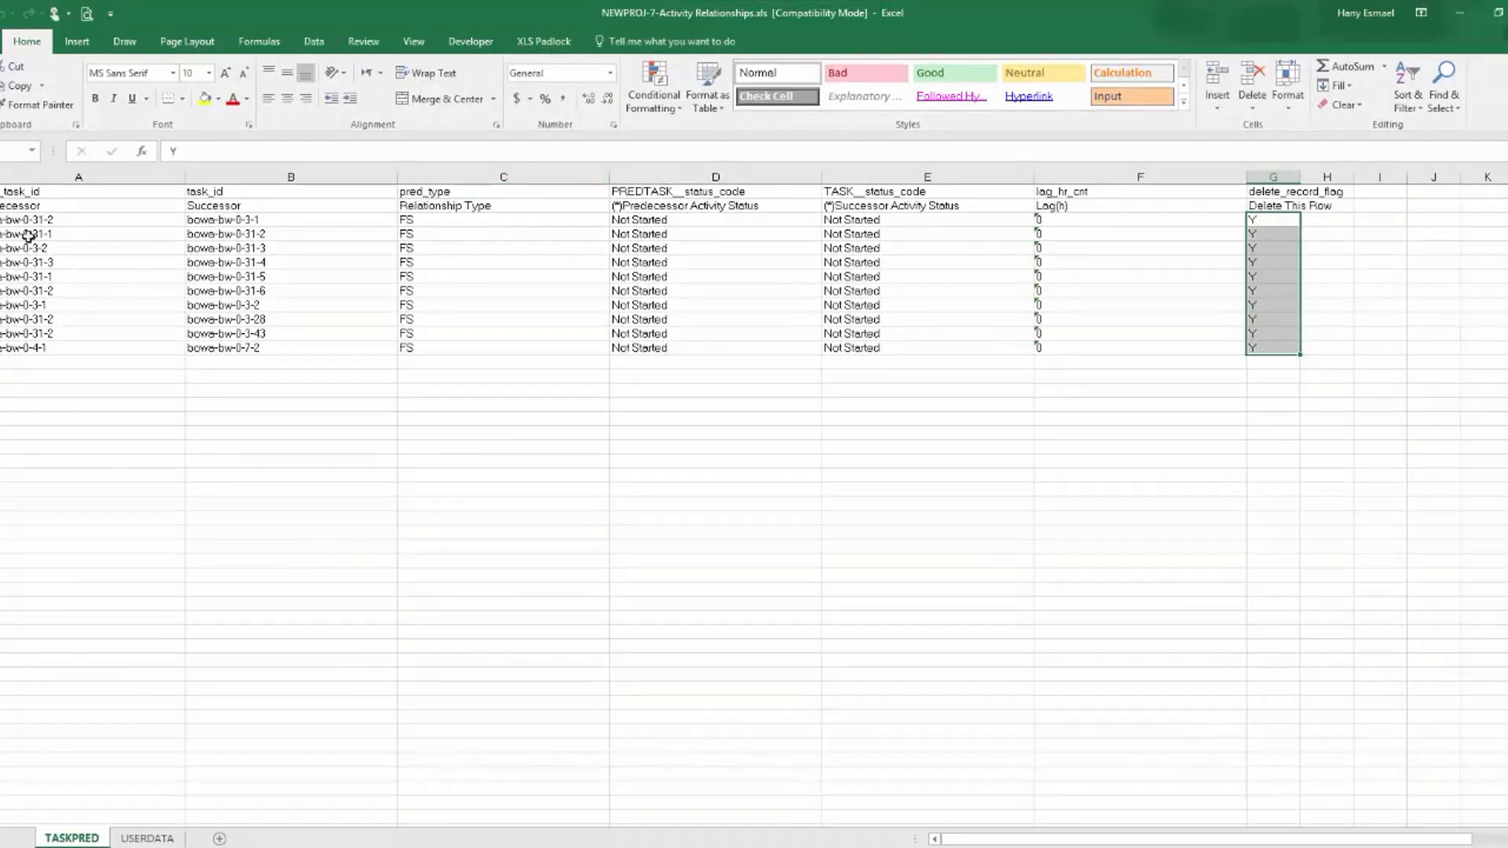
drag(3, 220, 2, 334)
click(1041, 430)
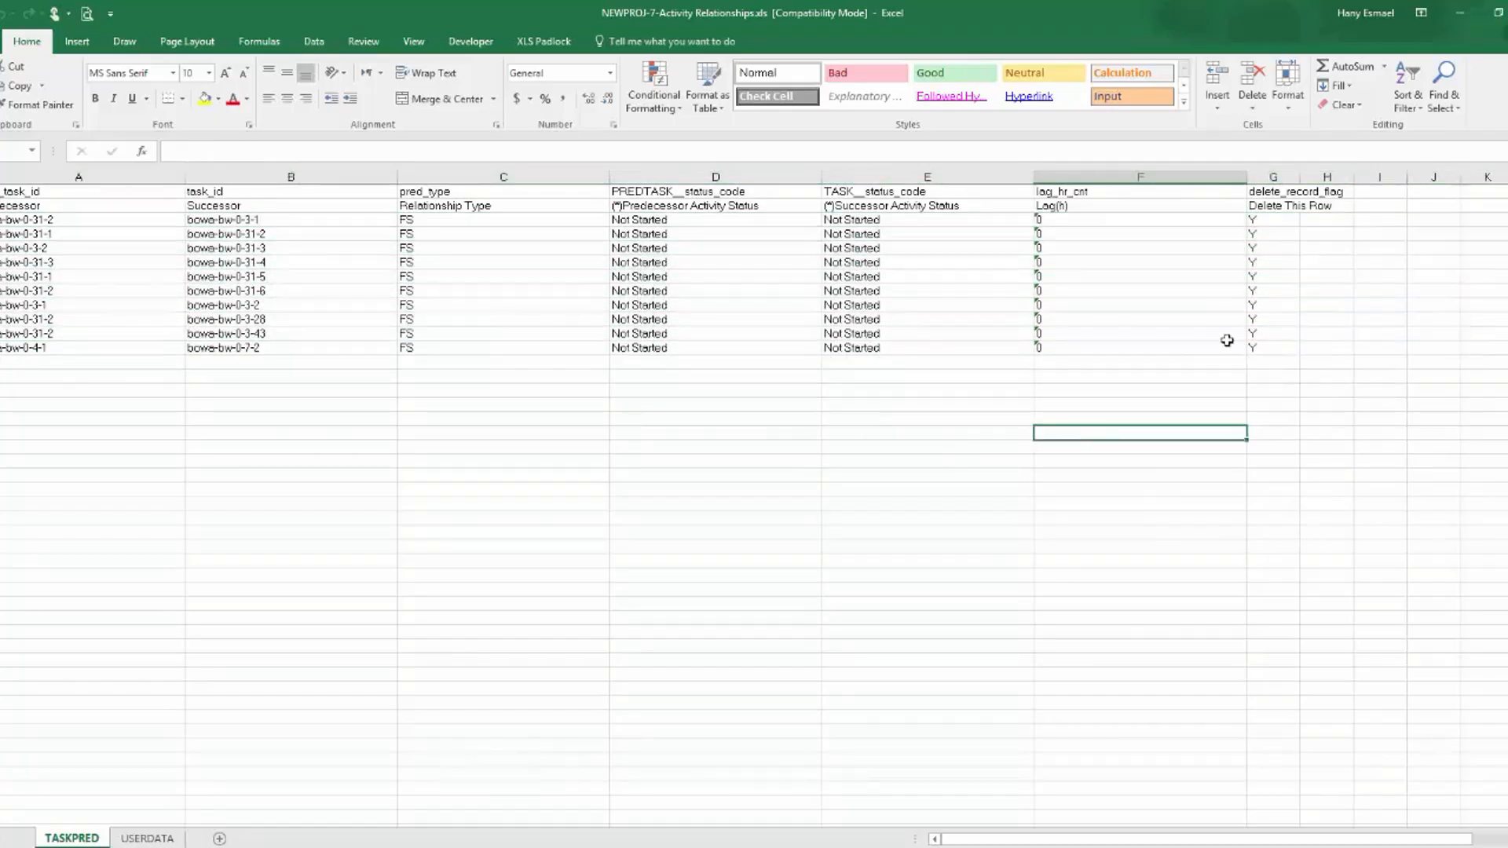
click(1265, 222)
click(1265, 236)
click(1266, 250)
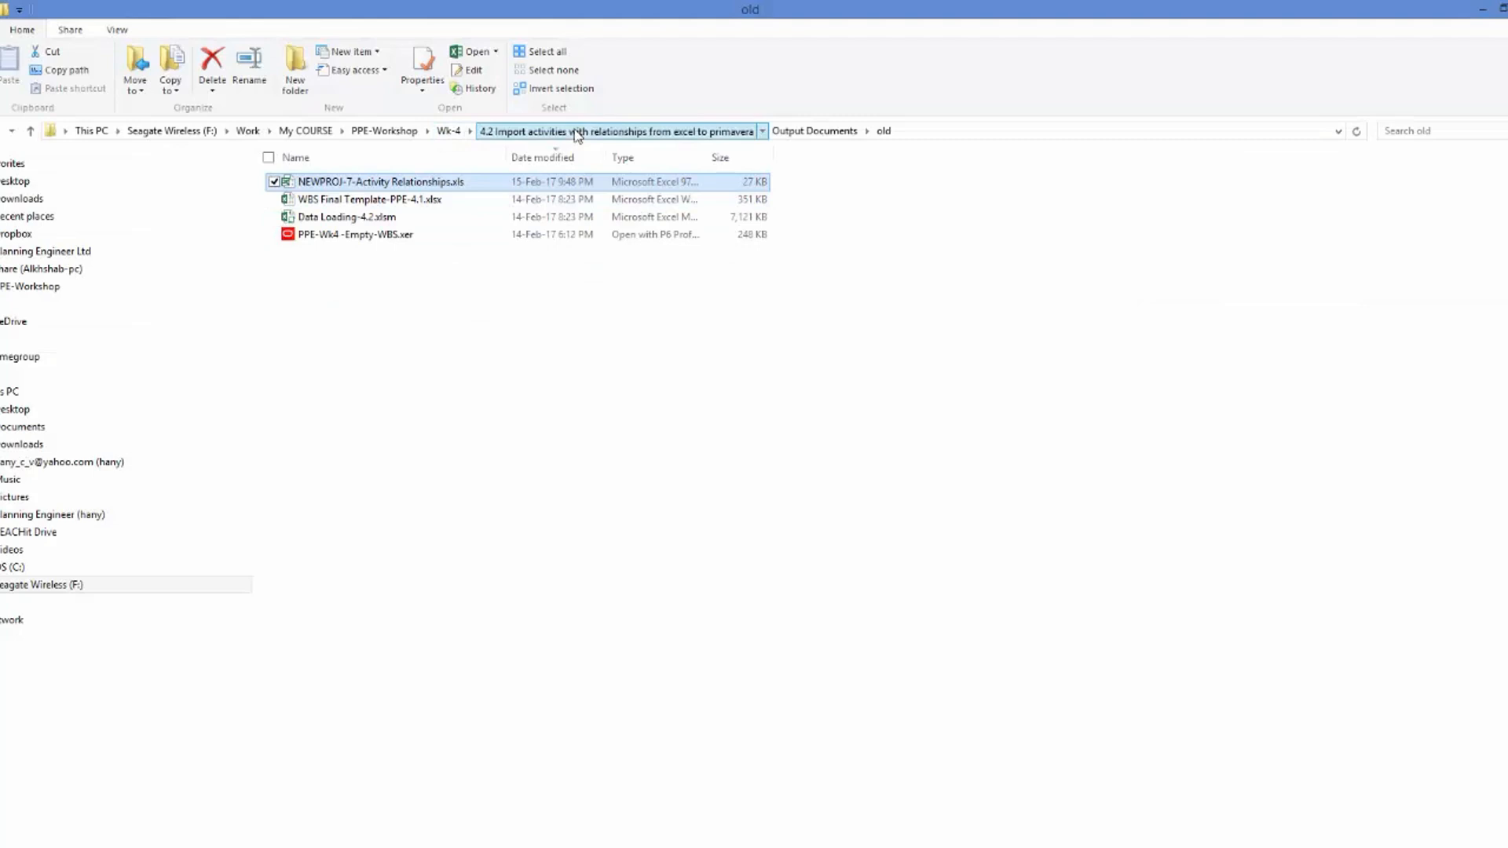
Open NEWPROJ-7-Activity Relationships.xls from Output Documents and examine TASKPRED's predecessor, lag and Delete This Row columns.
click(577, 132)
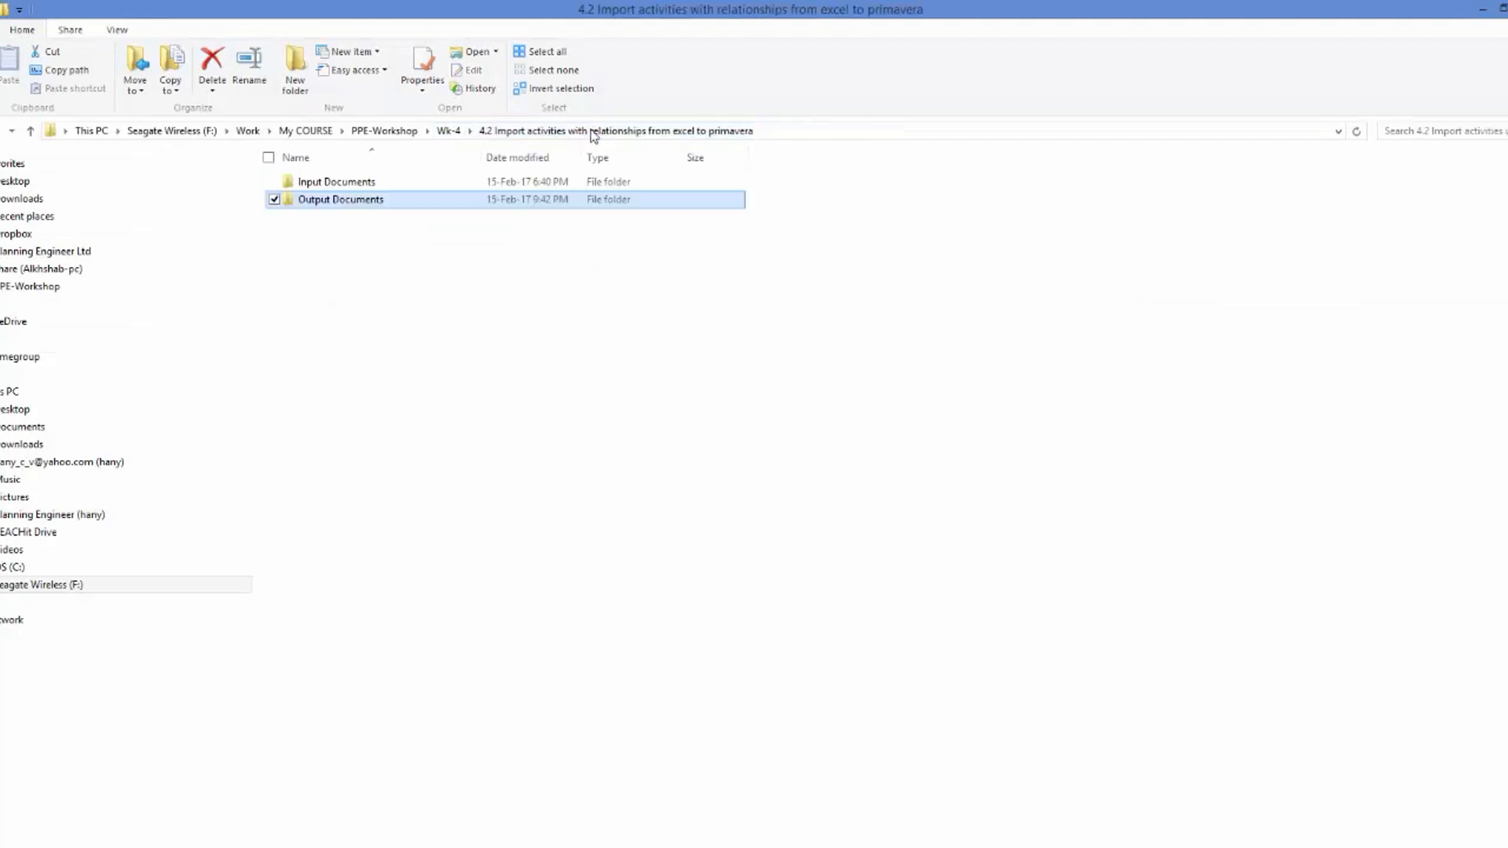
double_click(346, 203)
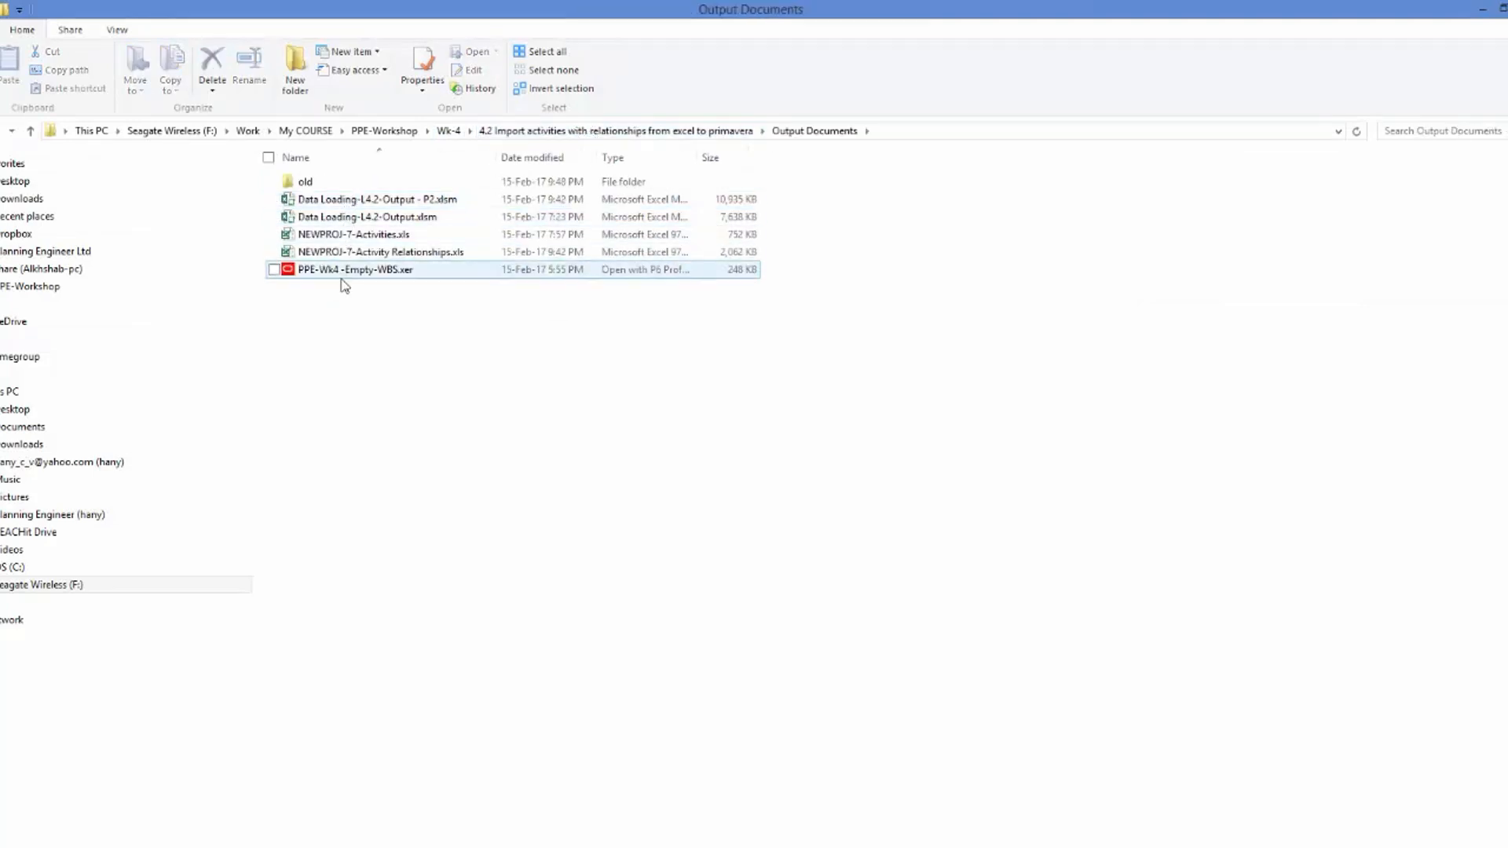
click(403, 256)
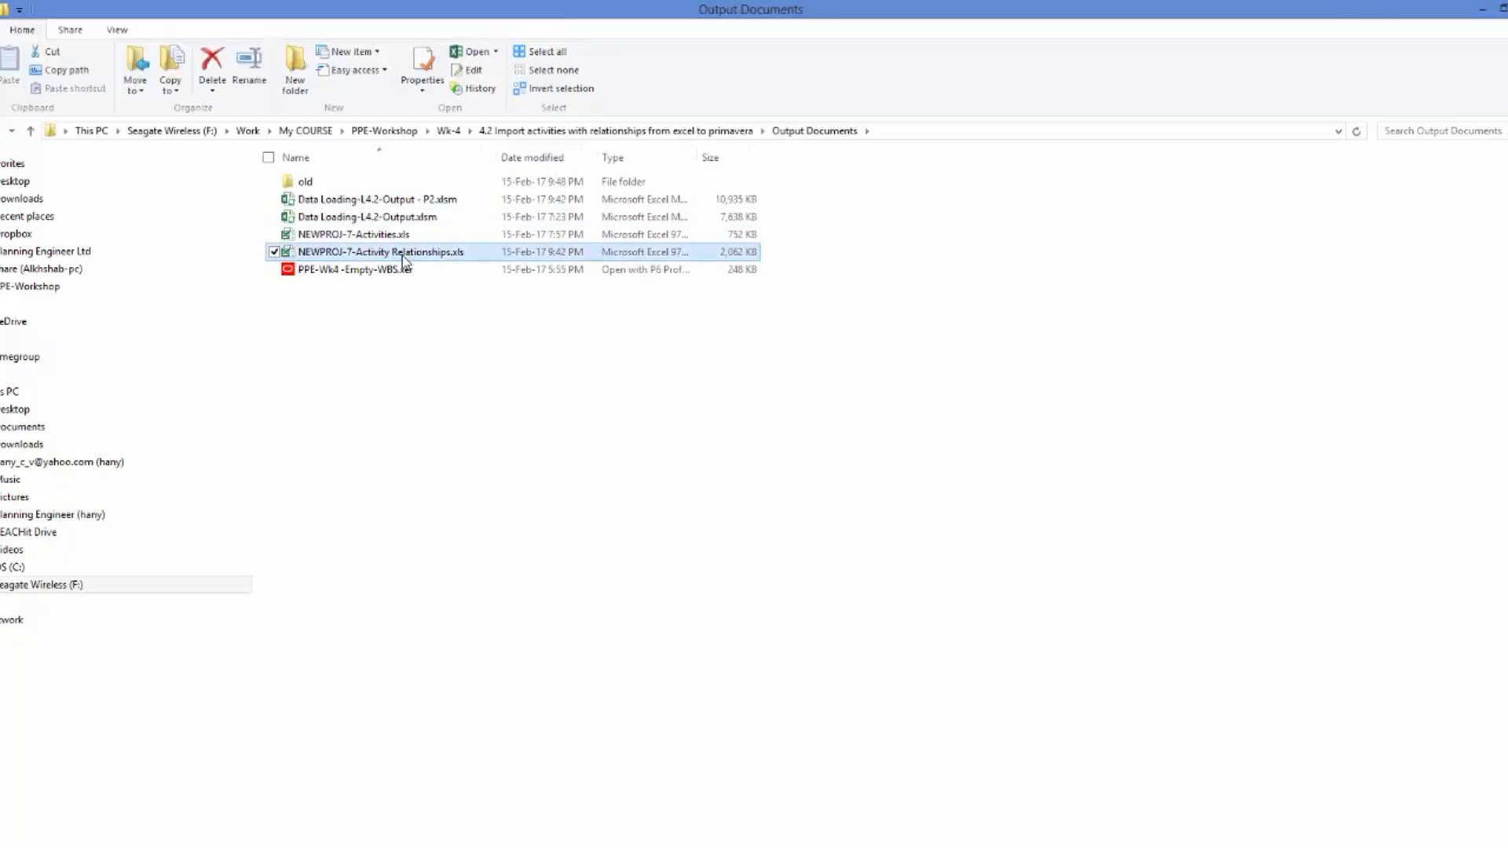
double_click(403, 258)
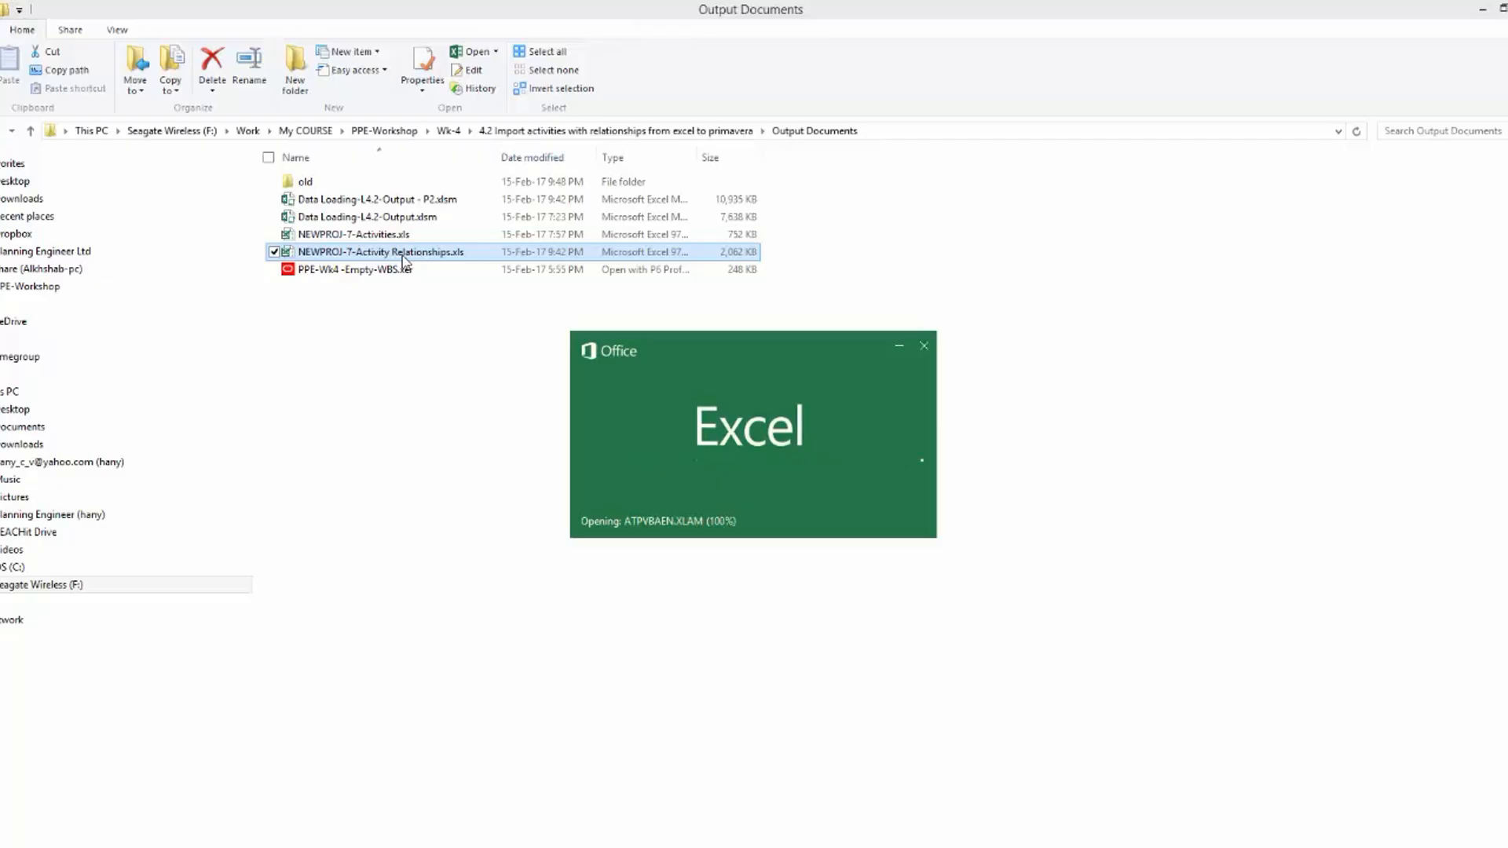
scroll(210, 380, up, 11)
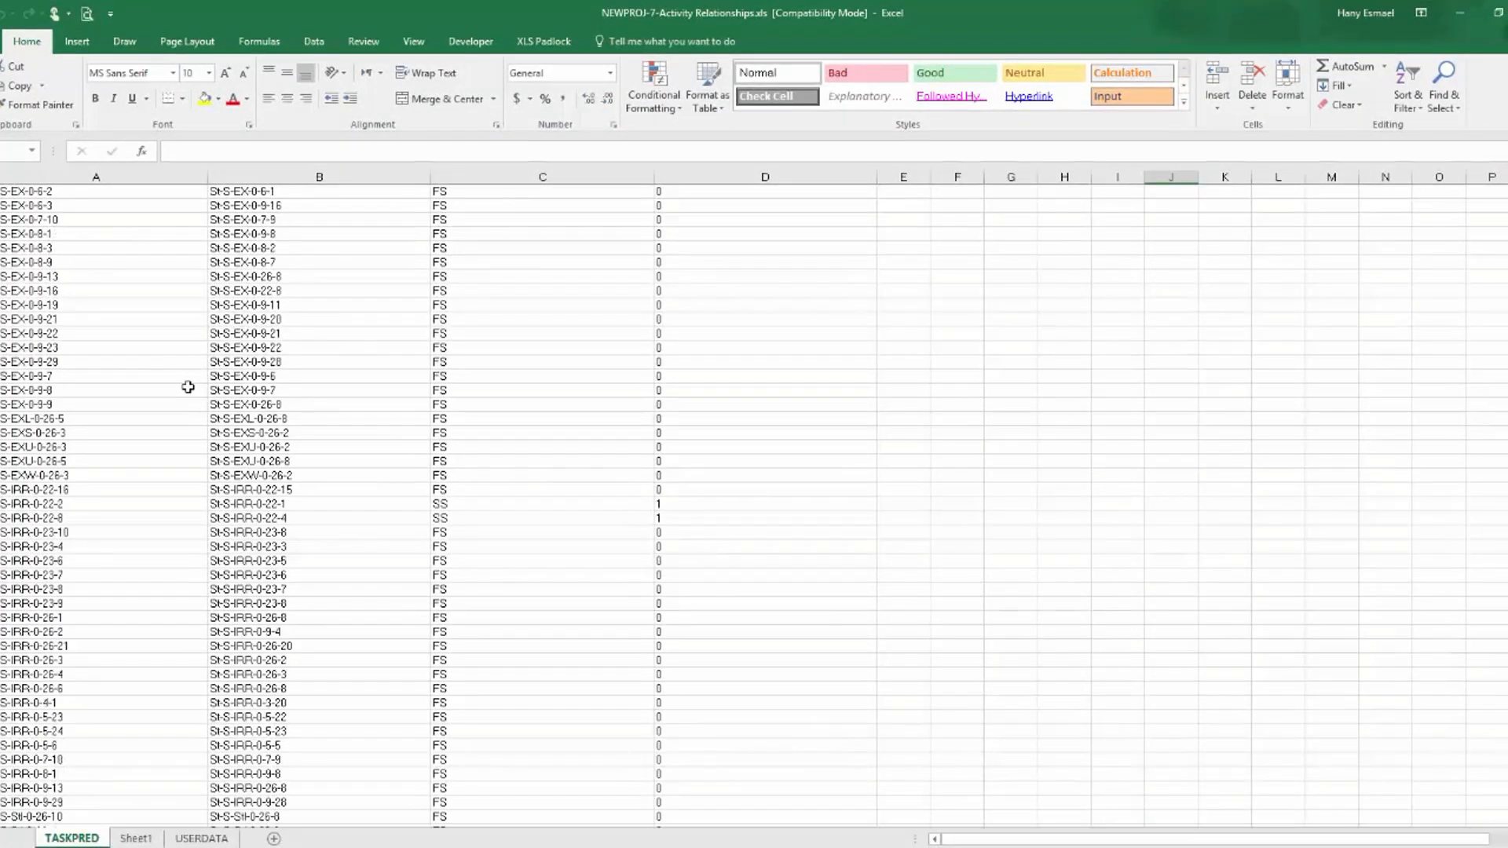
scroll(755, 503, up, 15)
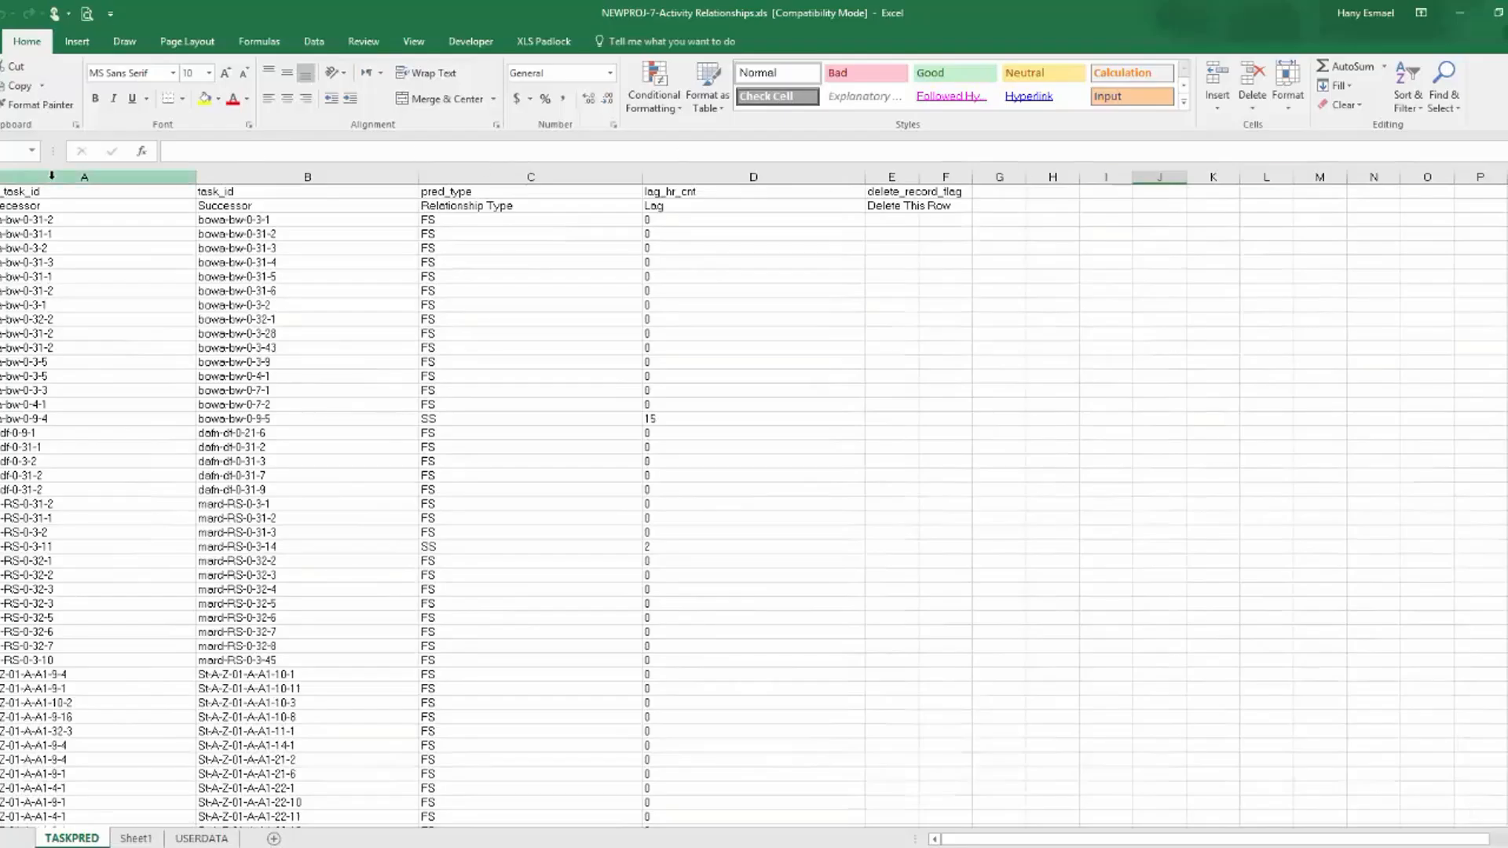
click(79, 177)
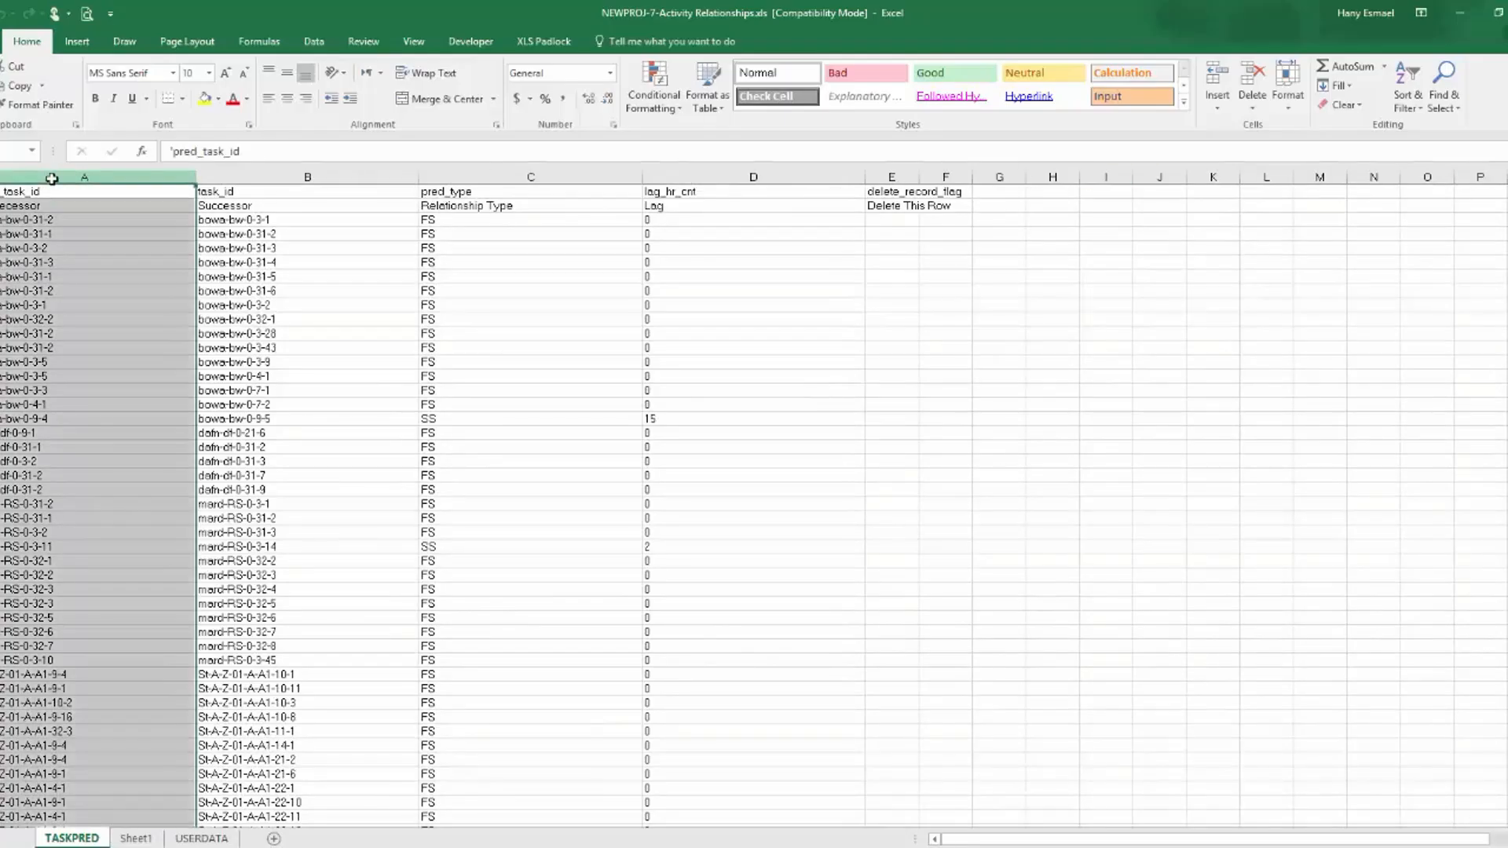
click(885, 220)
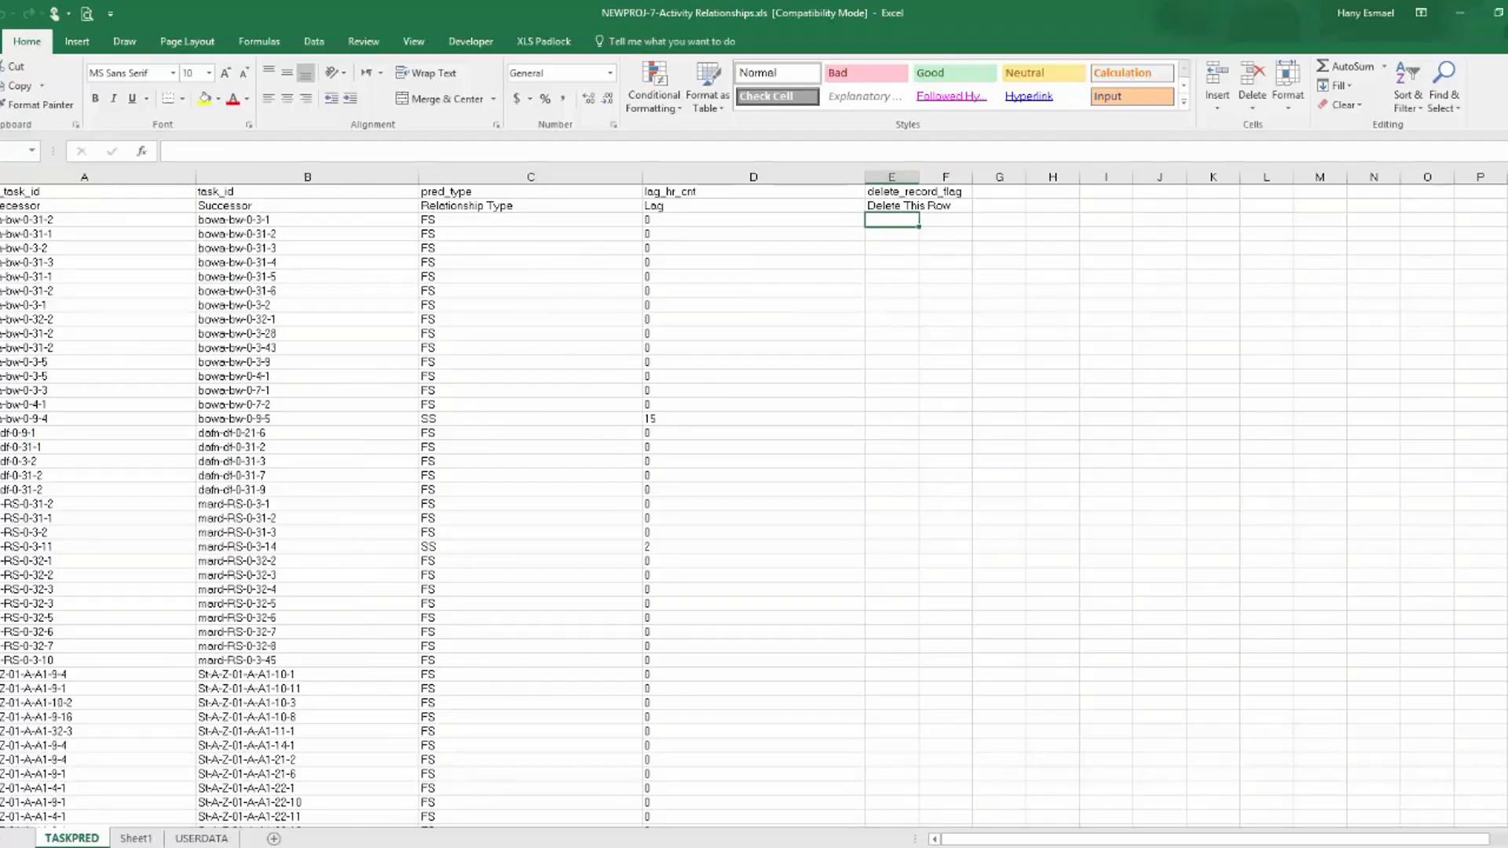
Switch to the Data Loading-L4.2-Output - P2.xlsm workbook and copy the activity ID column A from the To P6 sheet.
key(alt+Tab)
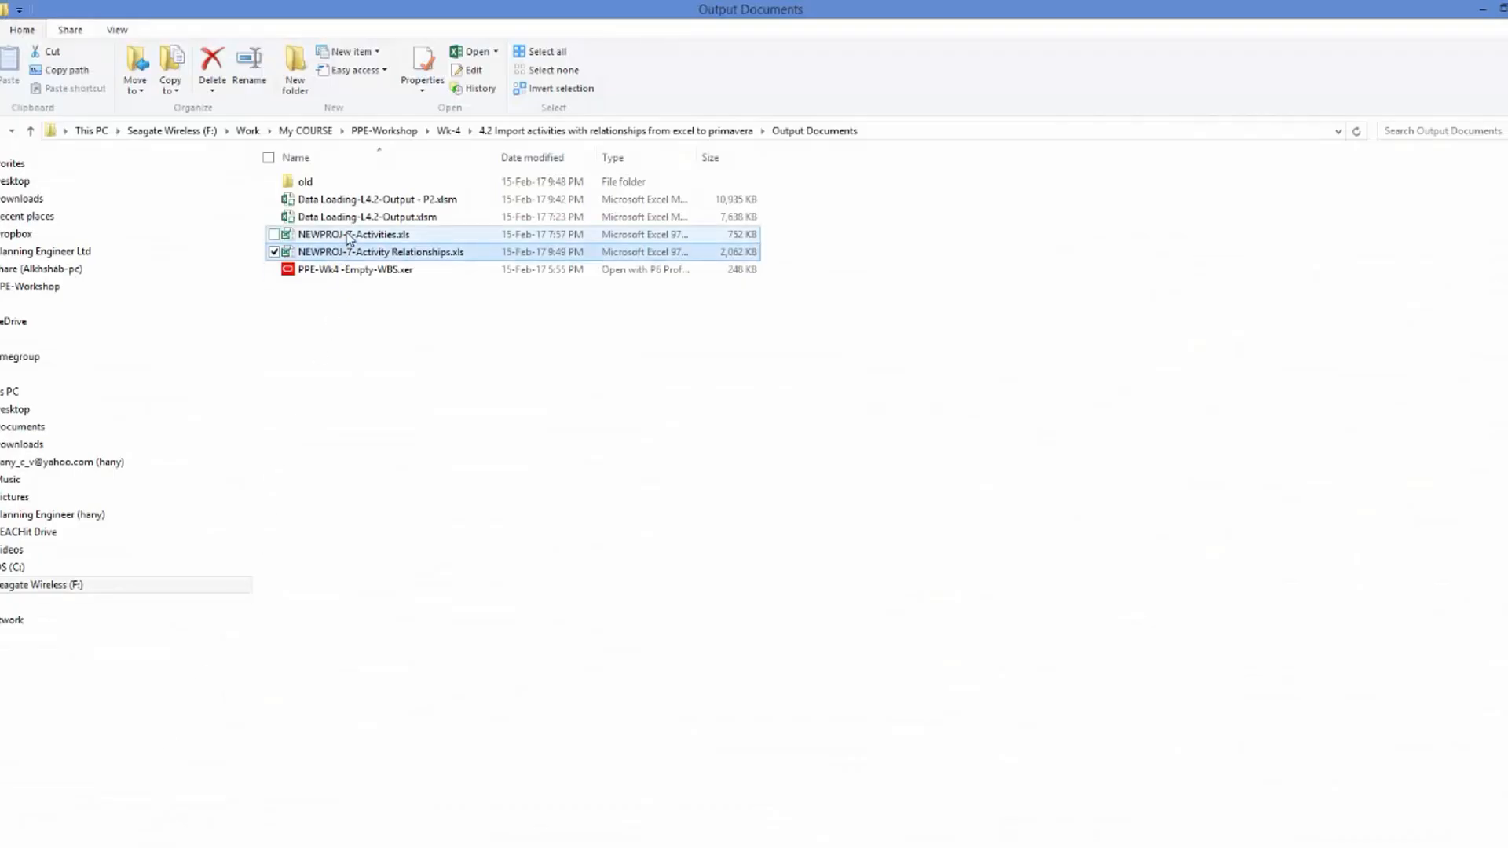
key(alt+Tab)
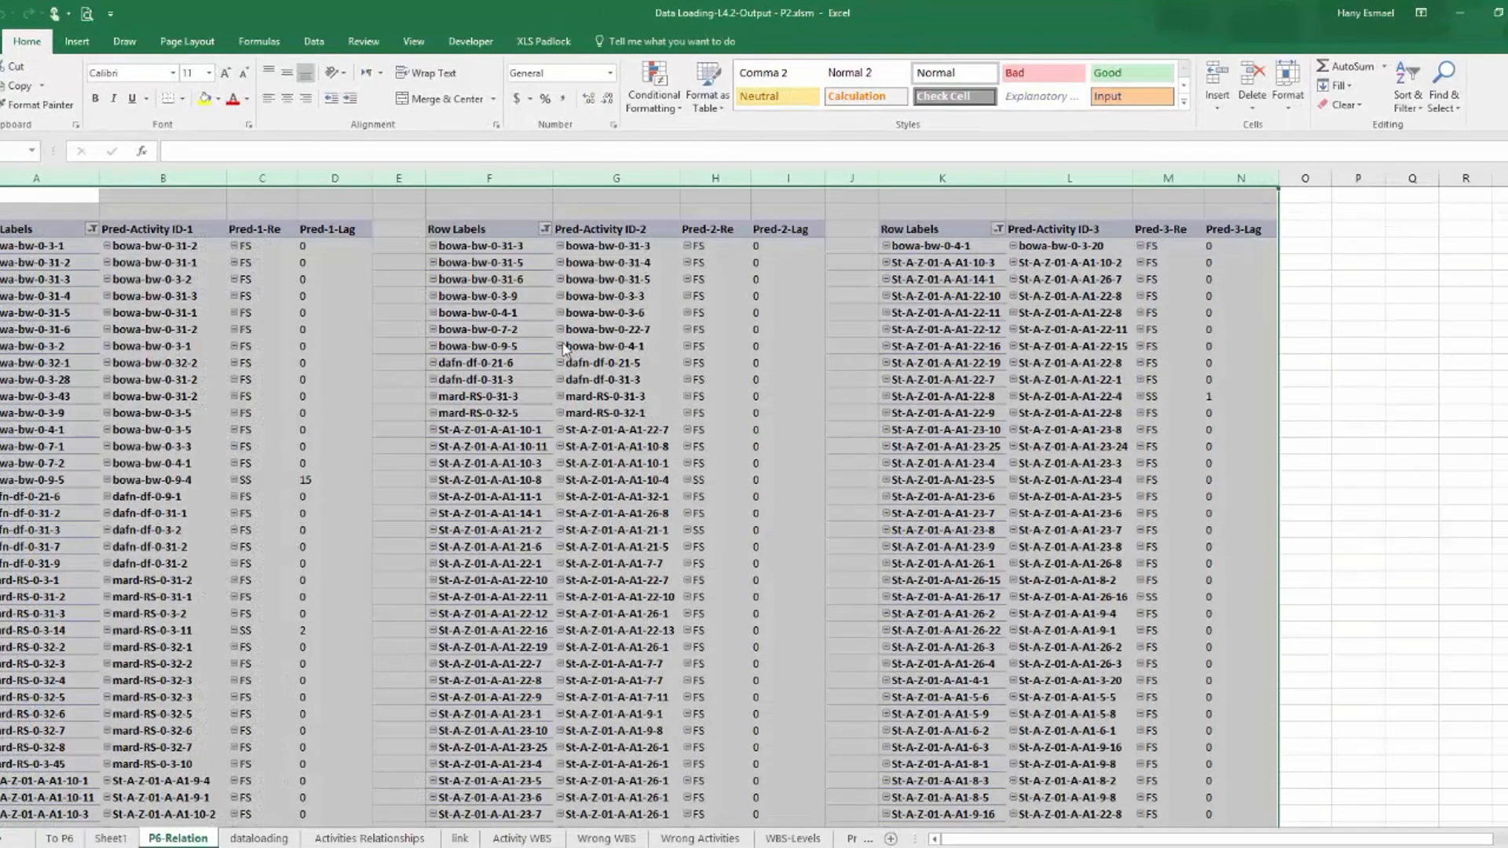
click(1398, 378)
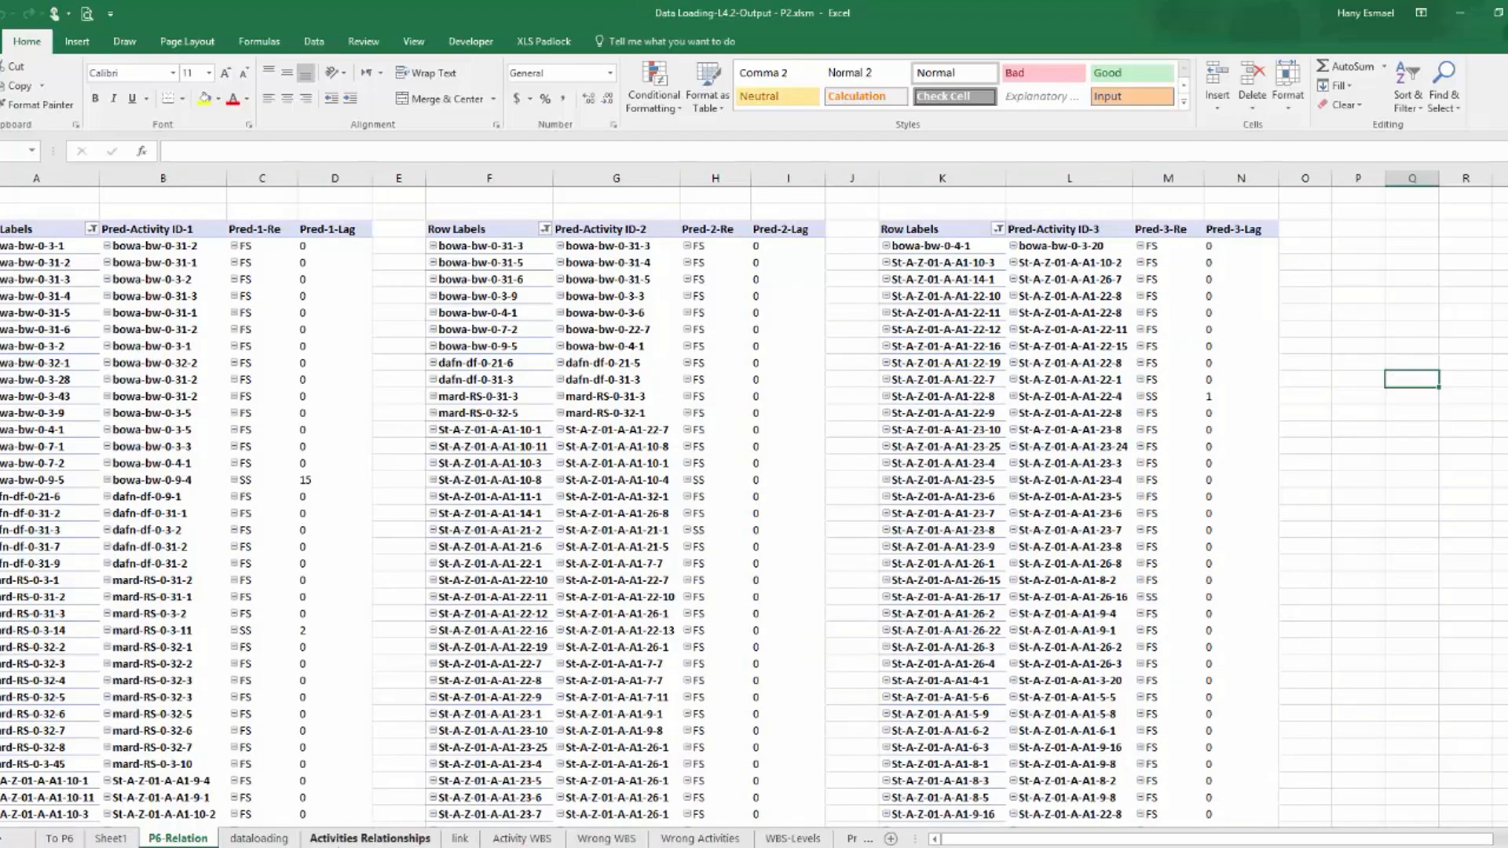
click(59, 838)
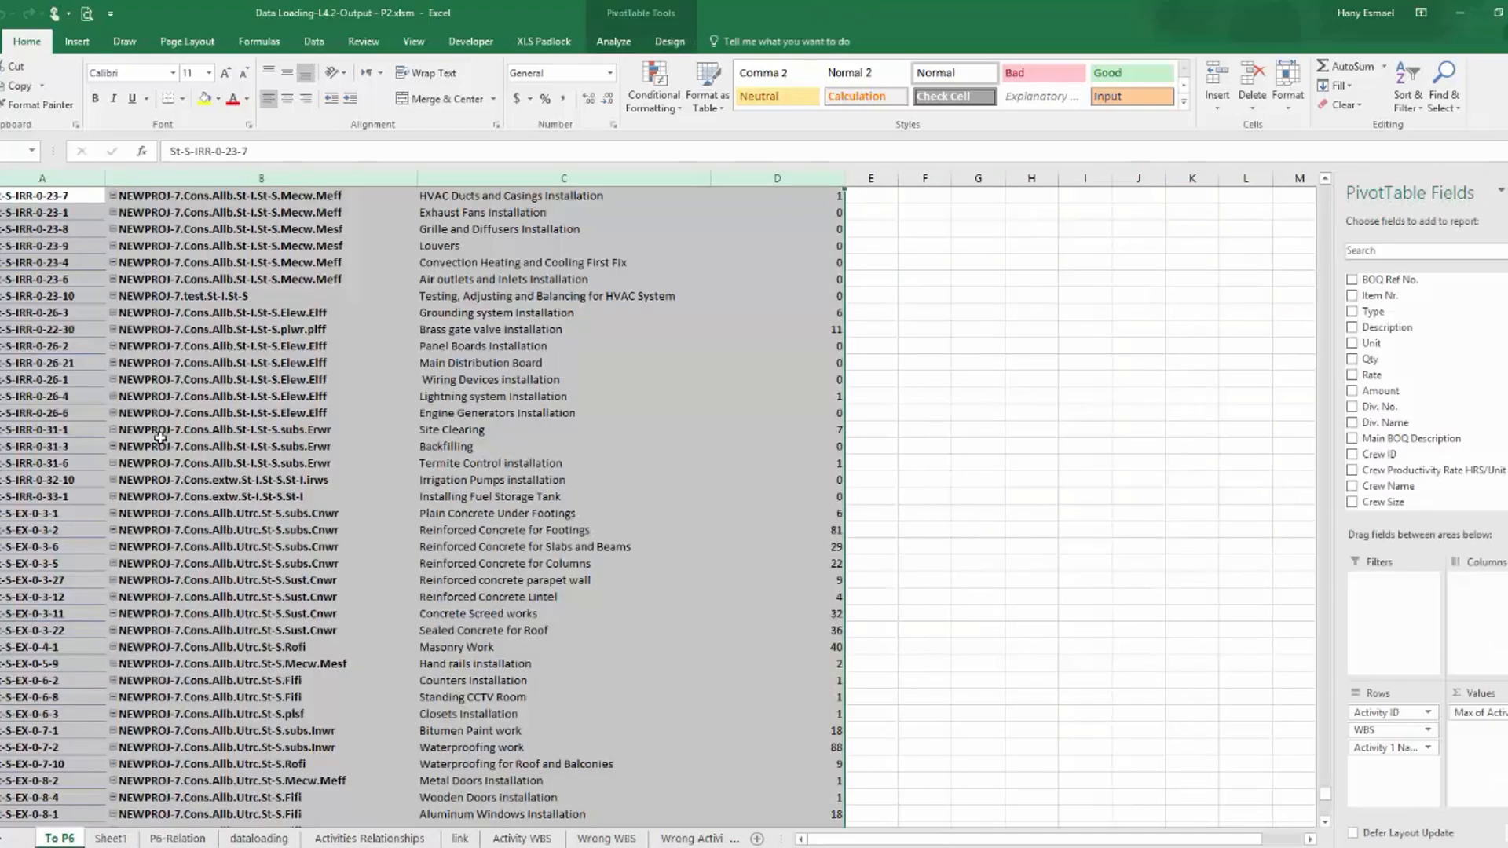
scroll(161, 437, up, 8)
click(62, 179)
right_click(63, 179)
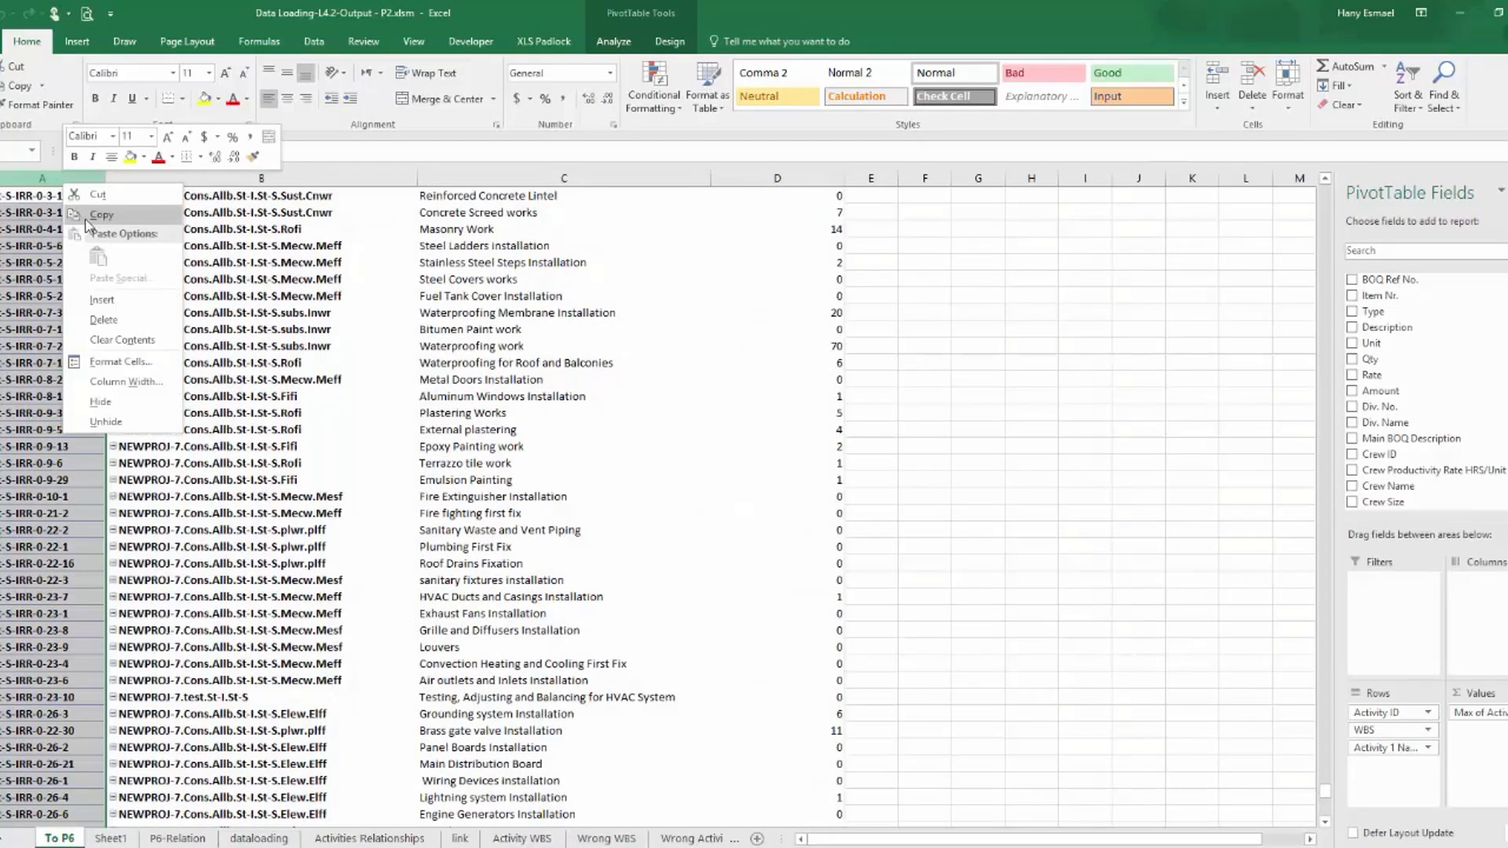
click(88, 219)
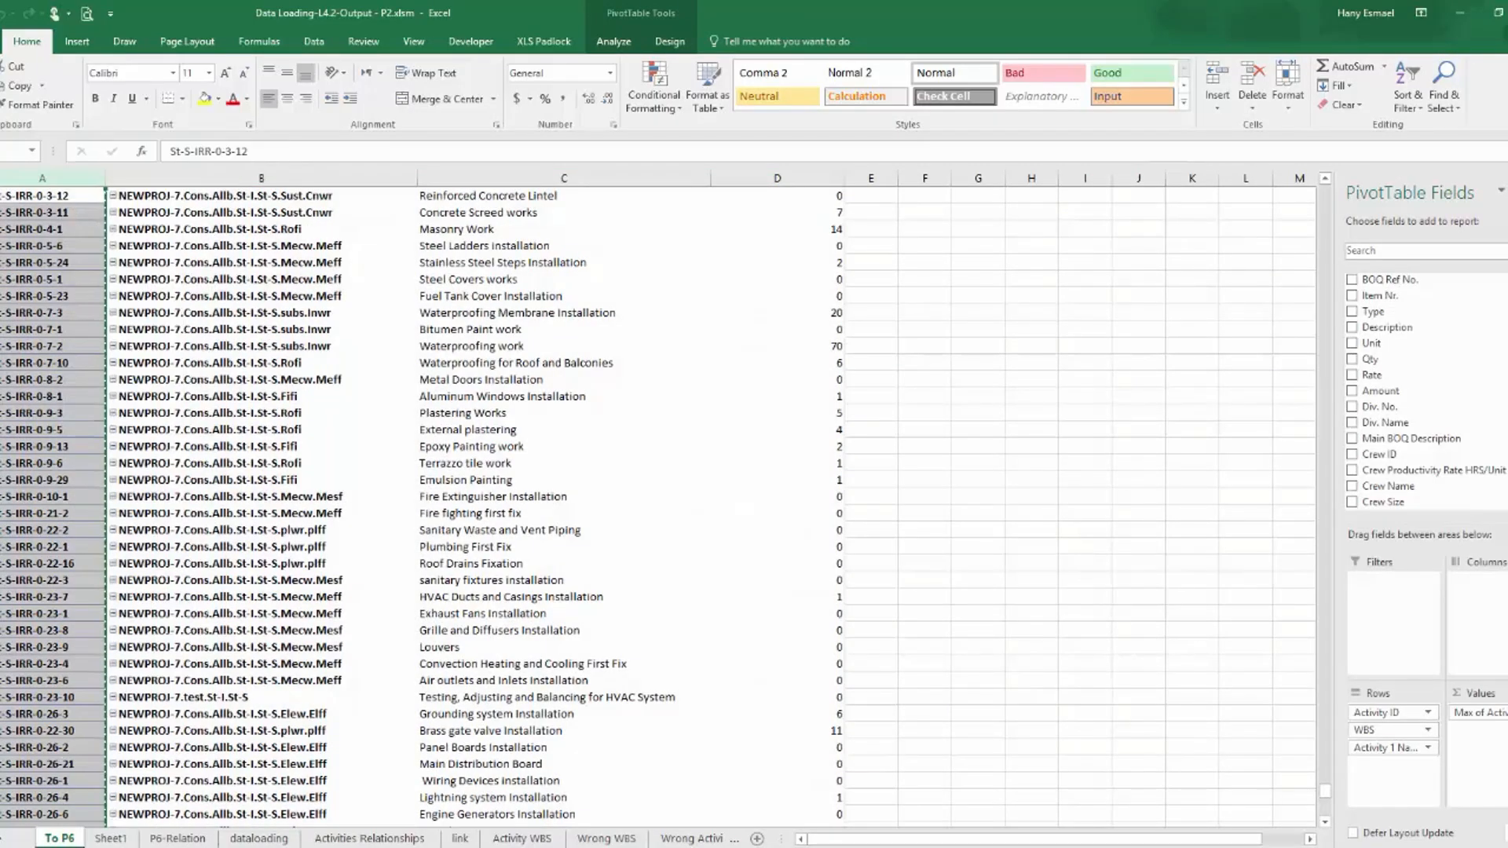
Add a new sheet to NEWPROJ-7-Activity Relationships.xls, paste the copied activity IDs as values into column A, and widen the column.
key(alt+Tab)
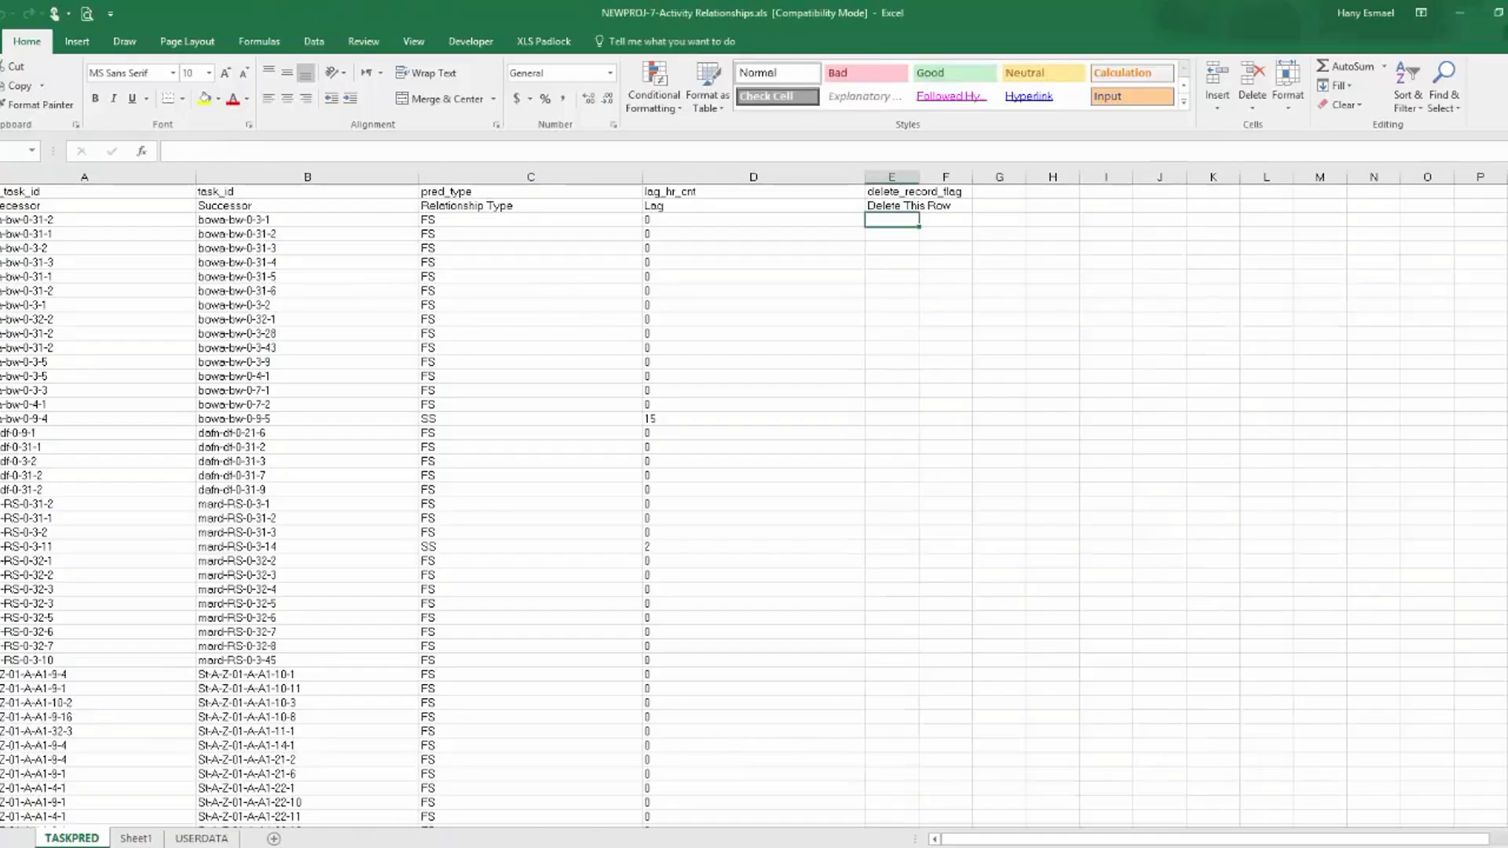
click(274, 839)
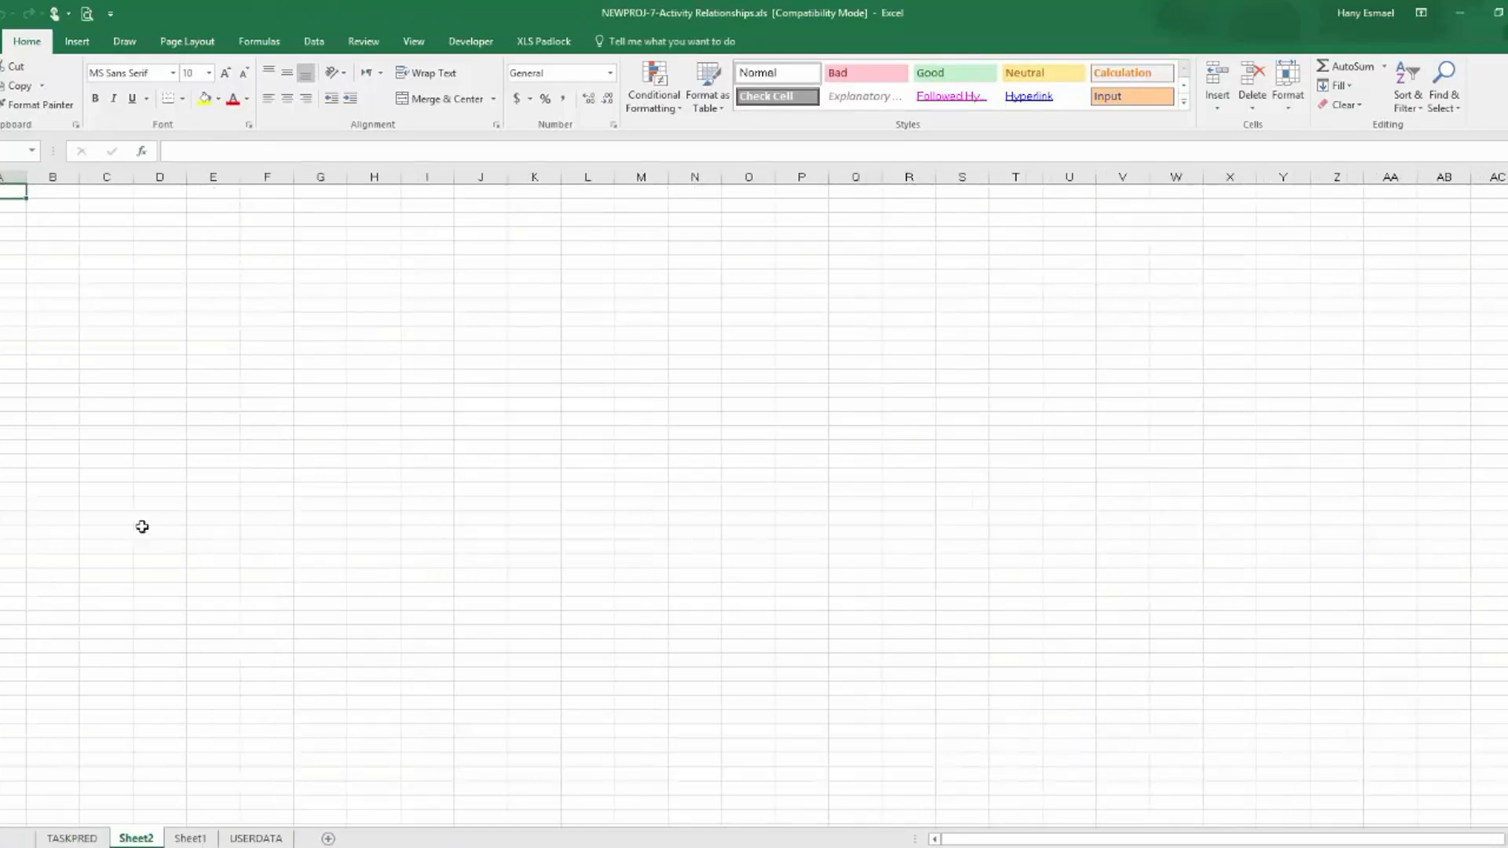
right_click(11, 178)
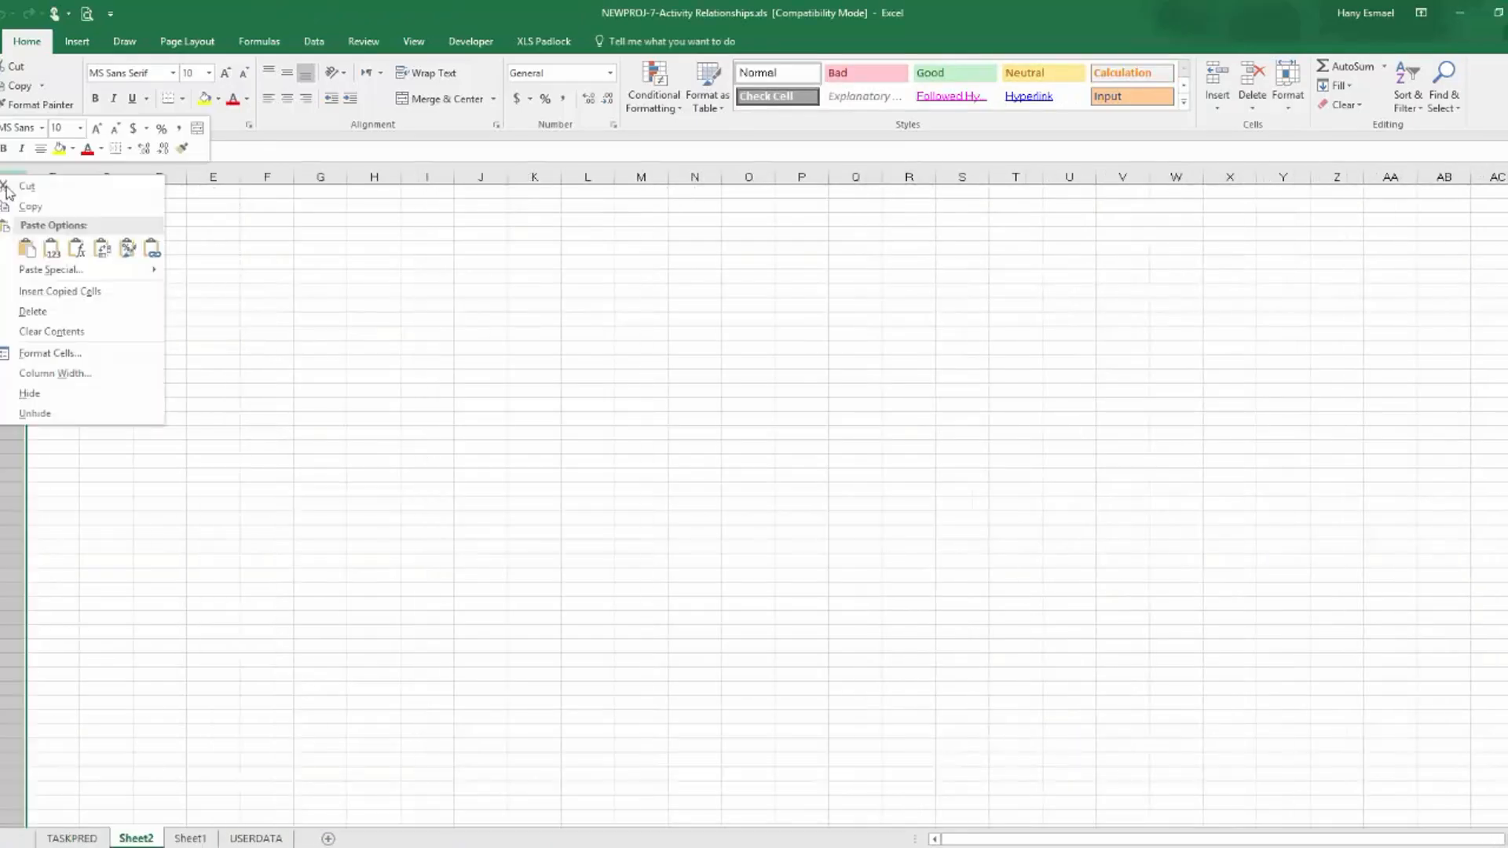
click(51, 248)
drag(47, 173, 111, 175)
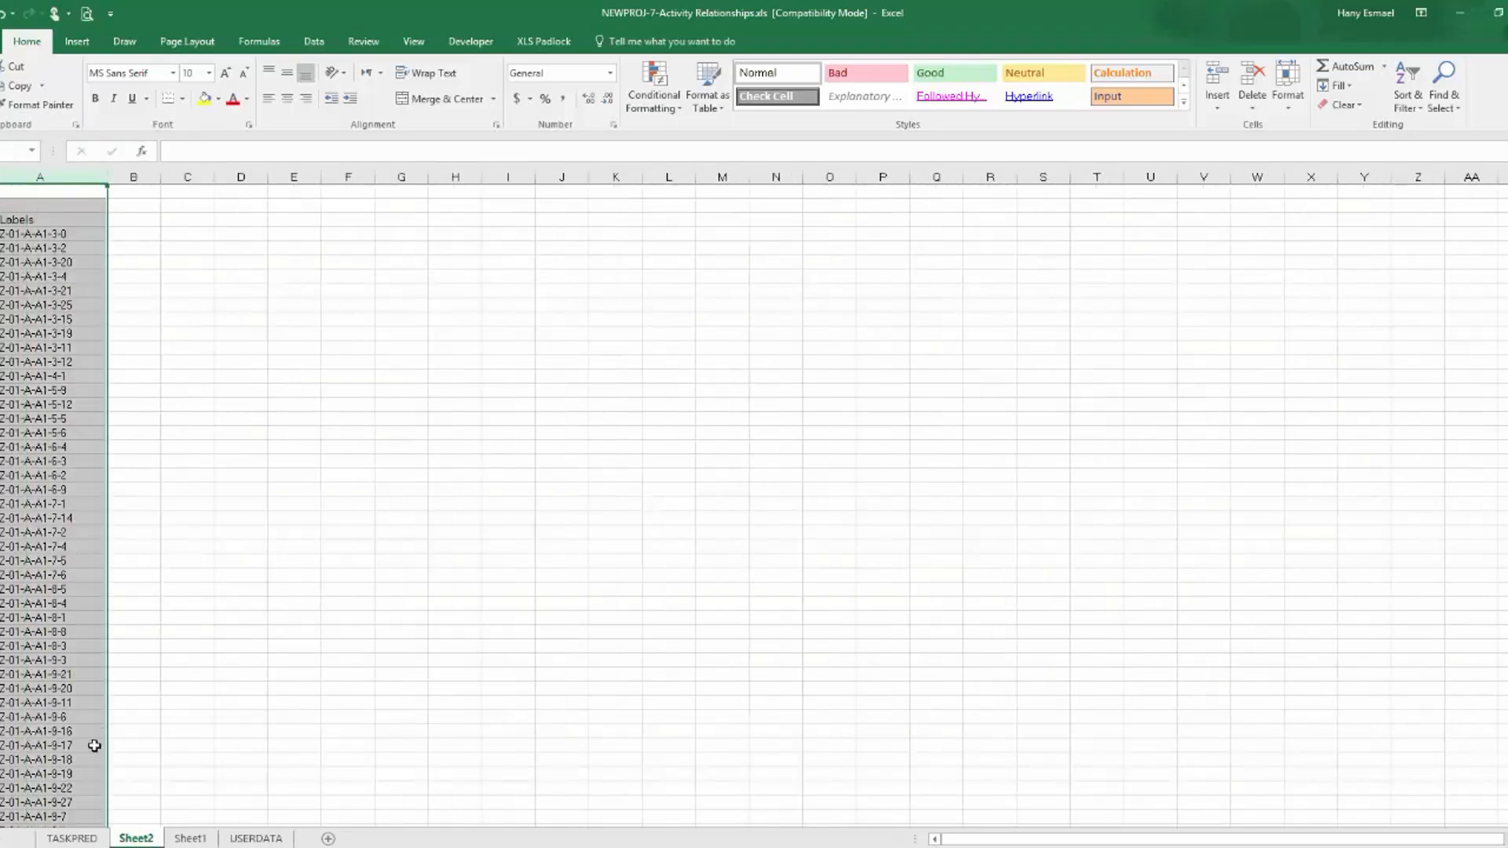
In TASKPRED cell E3, enter =VLOOKUP(A3,Sheet2!A:B,2,FALSE) to look up the predecessor ID in the pasted activity list.
click(71, 838)
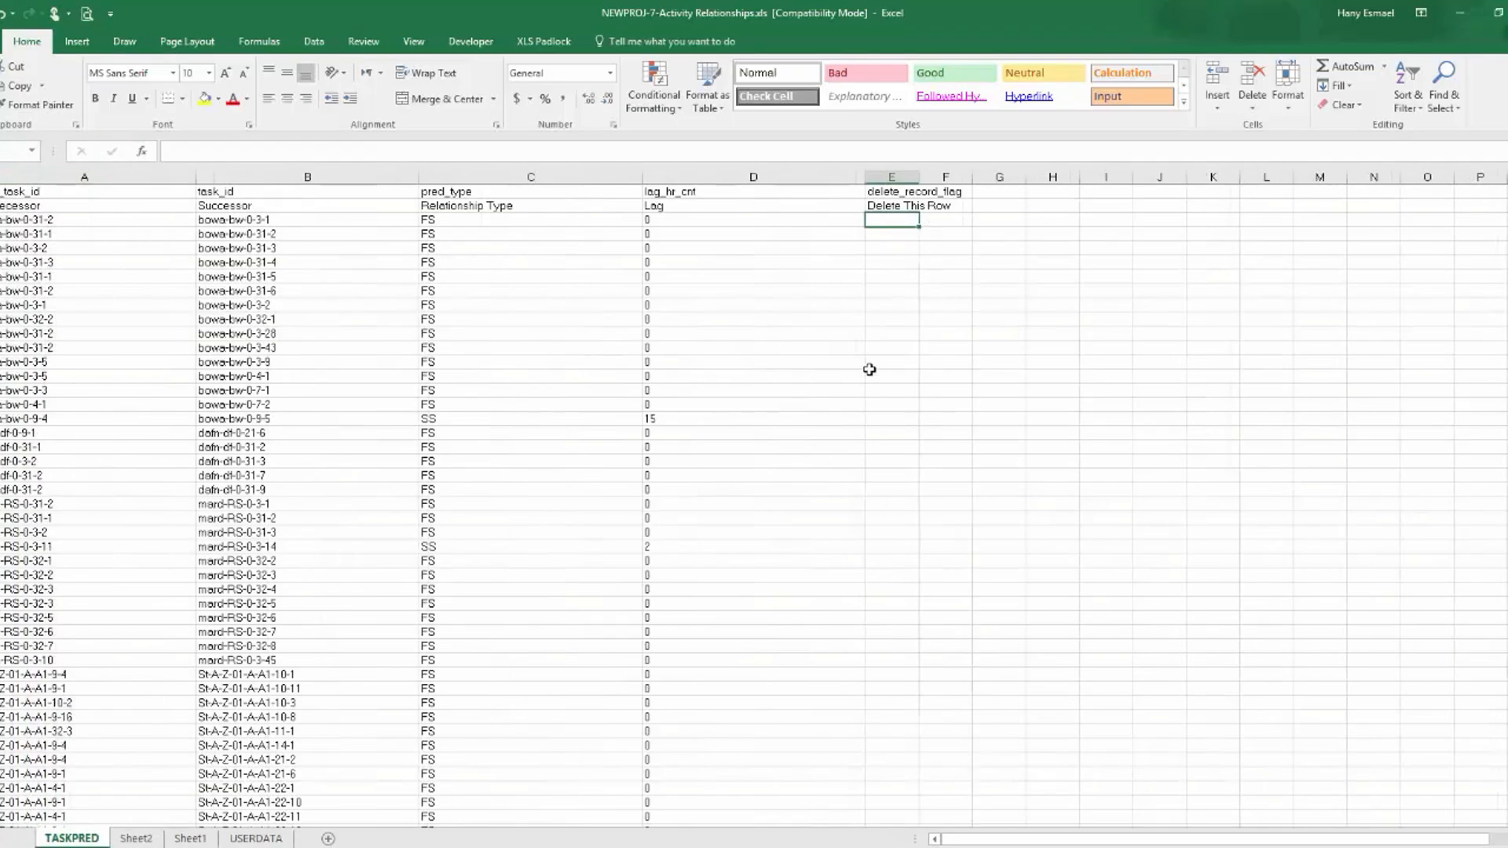
text(=vl)
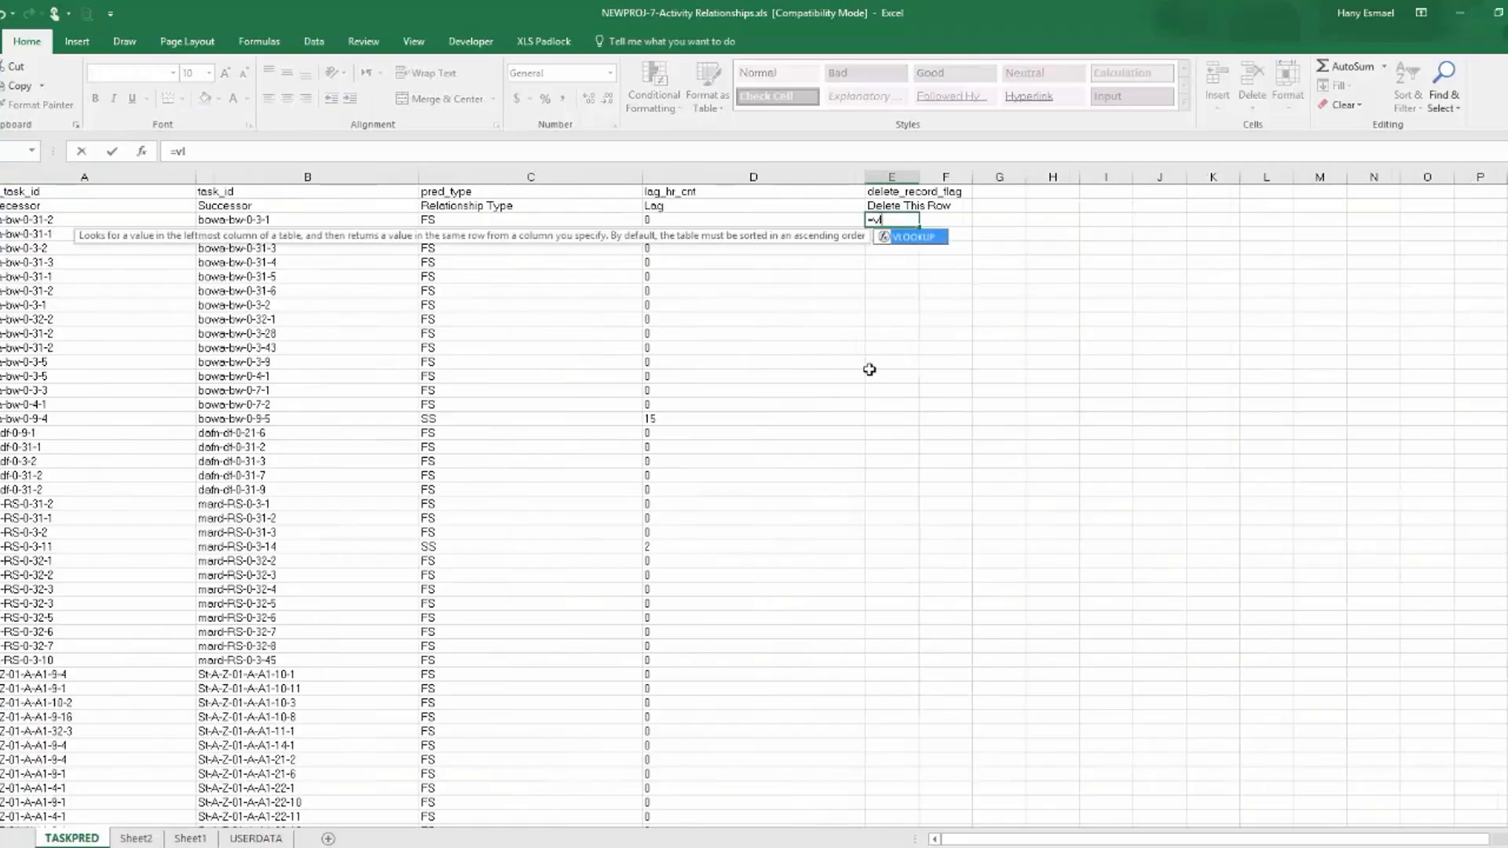
double_click(913, 237)
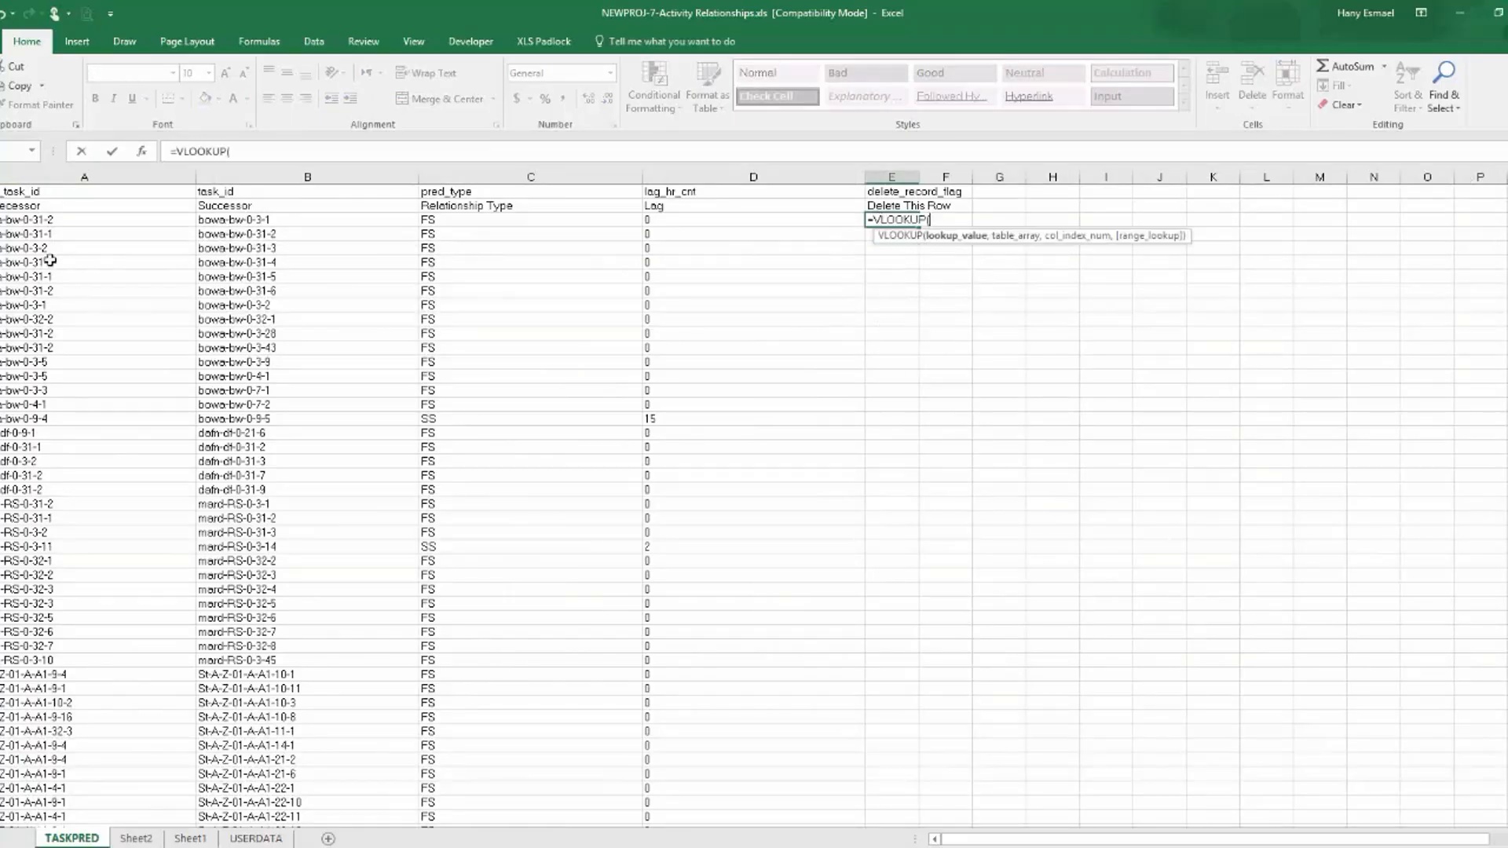
click(32, 232)
click(32, 220)
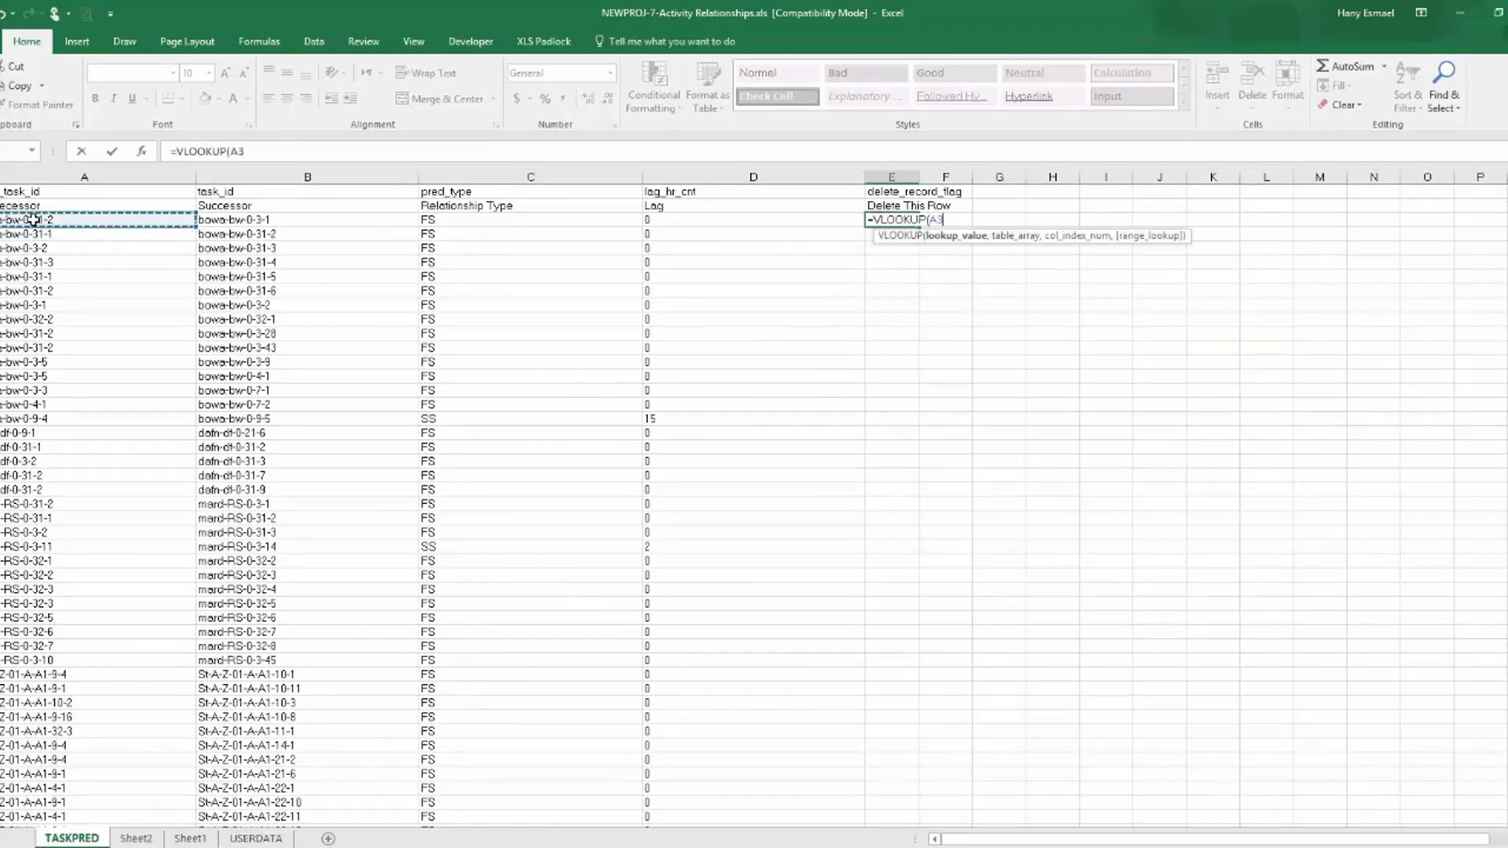
text(,)
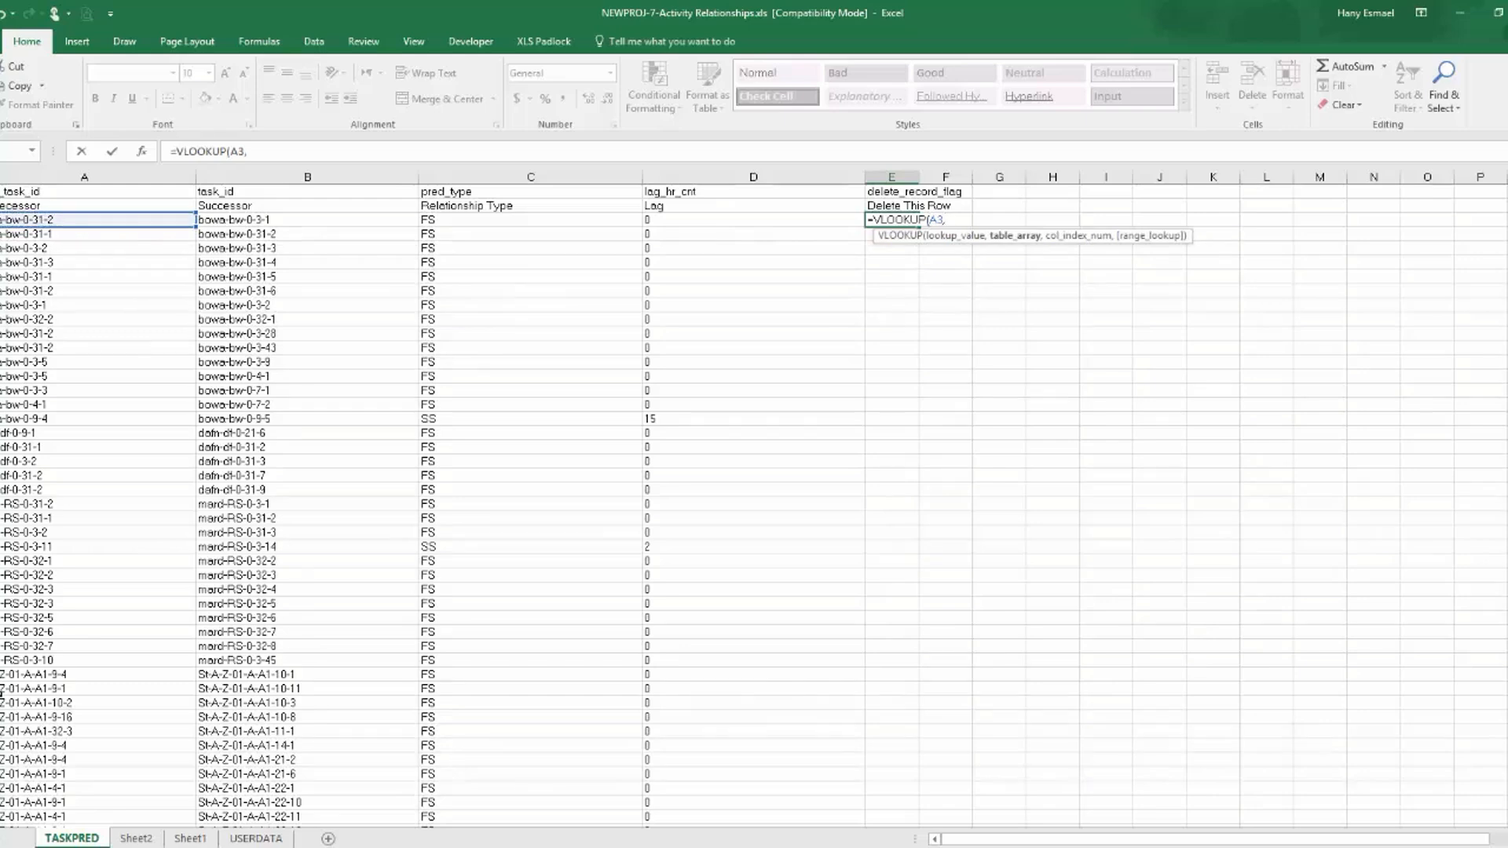
click(136, 838)
drag(86, 177, 156, 176)
text(,)
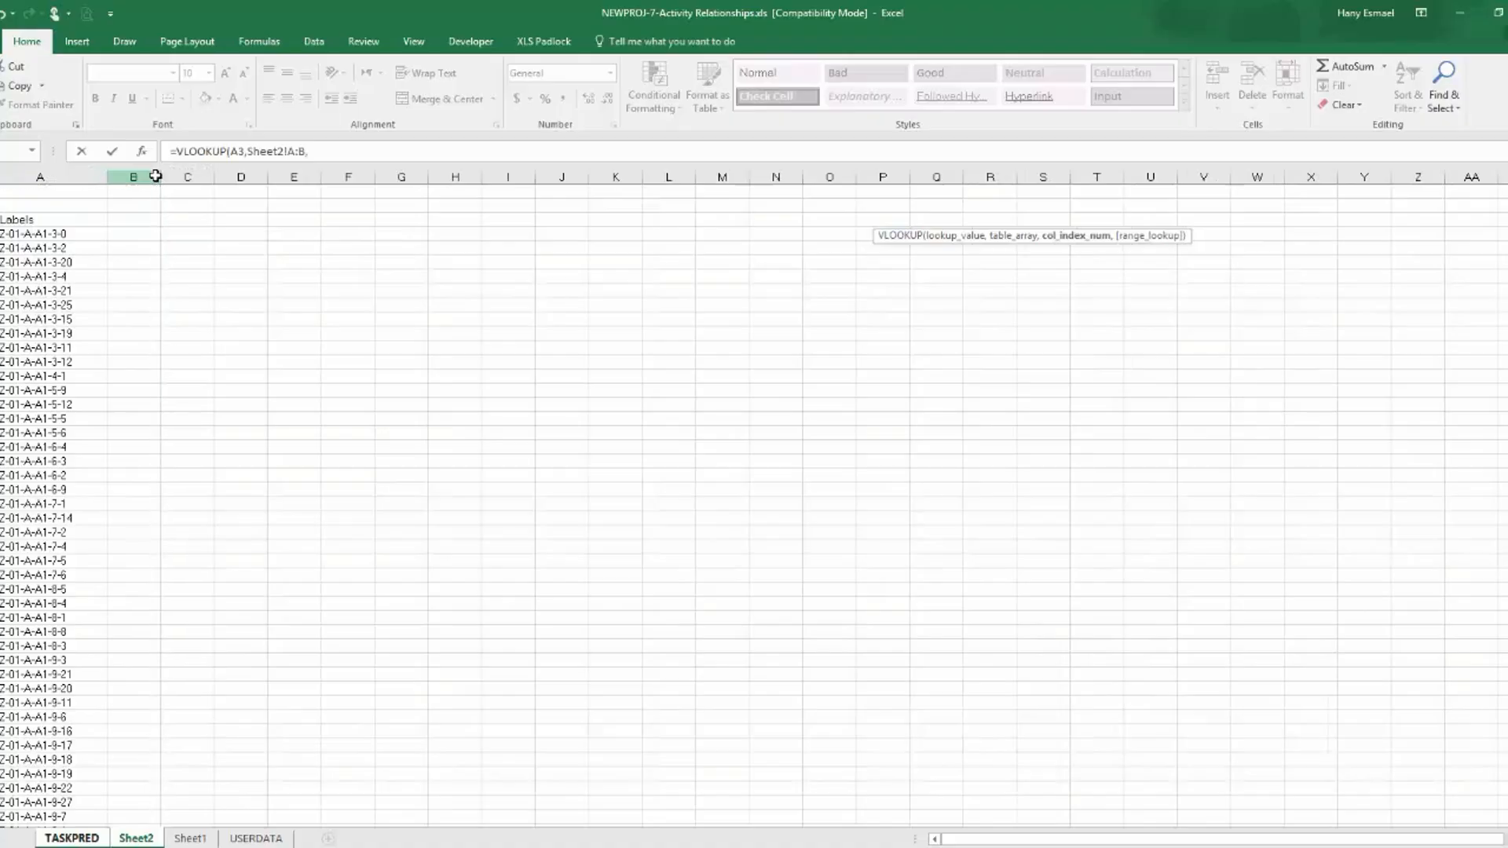
text(2,)
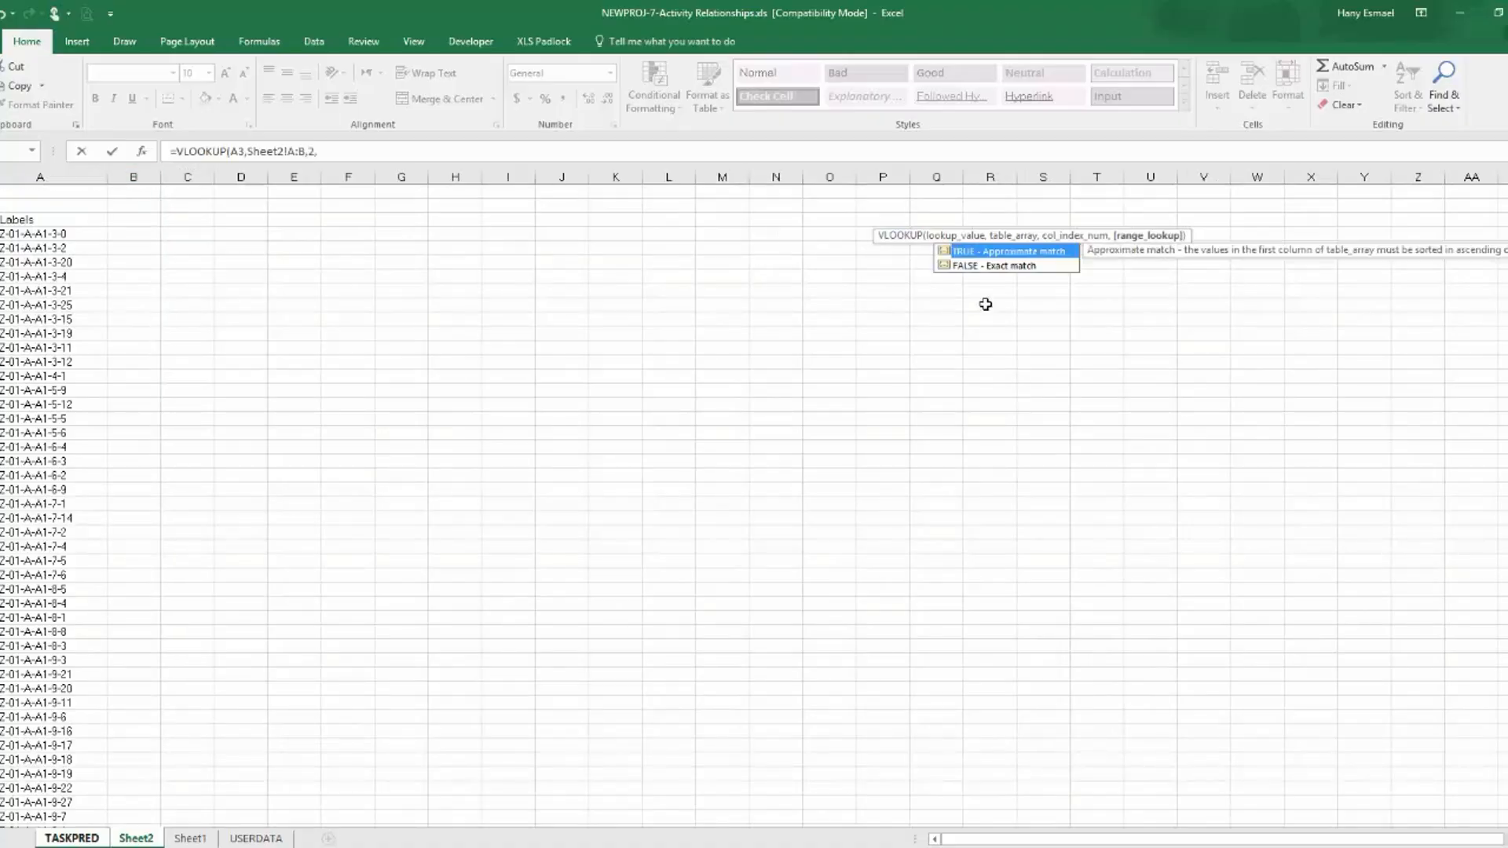
double_click(1024, 265)
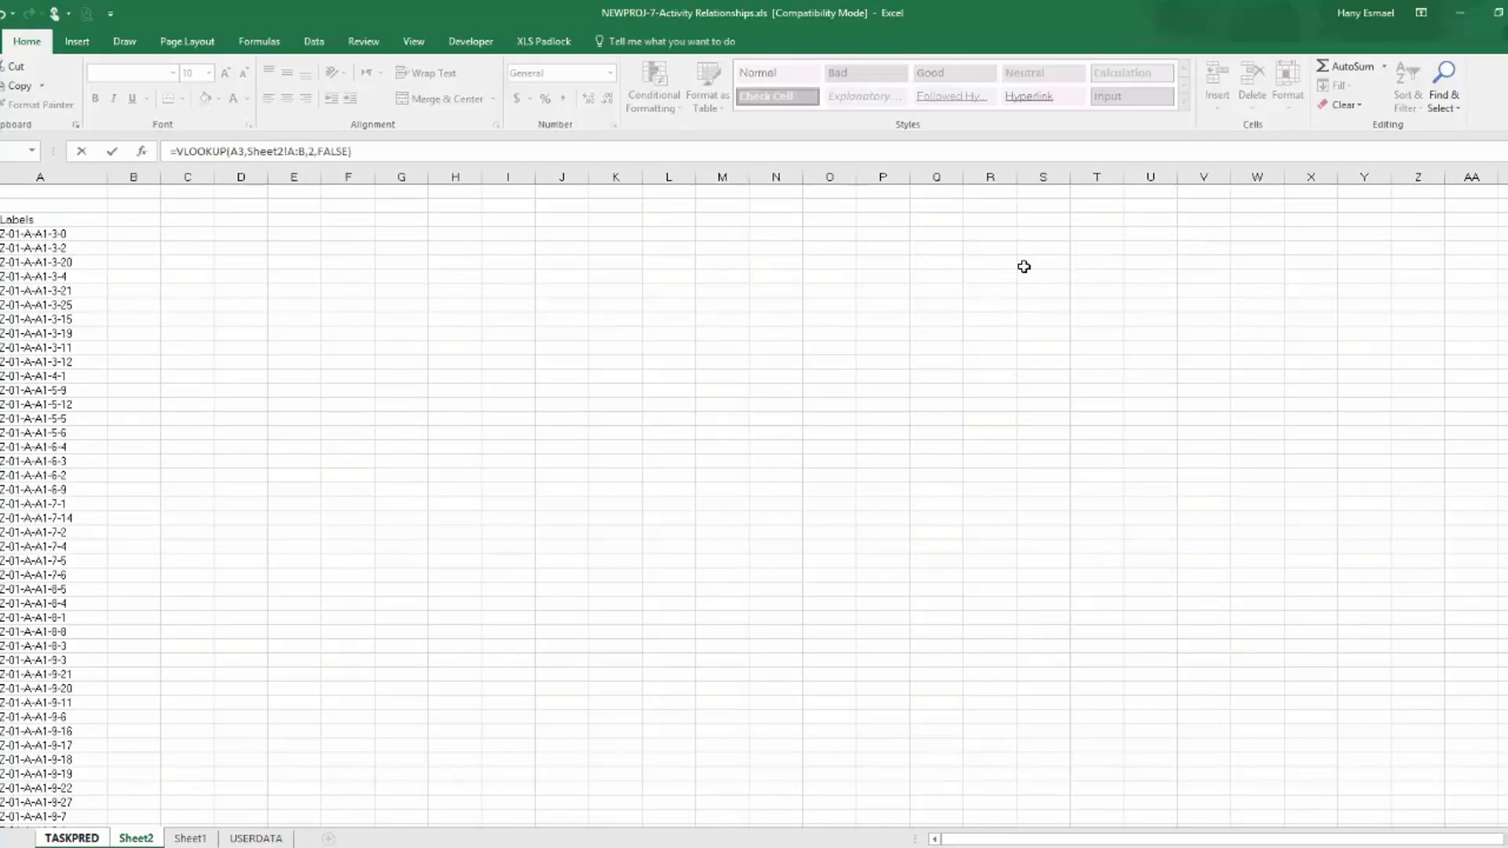
key(Return)
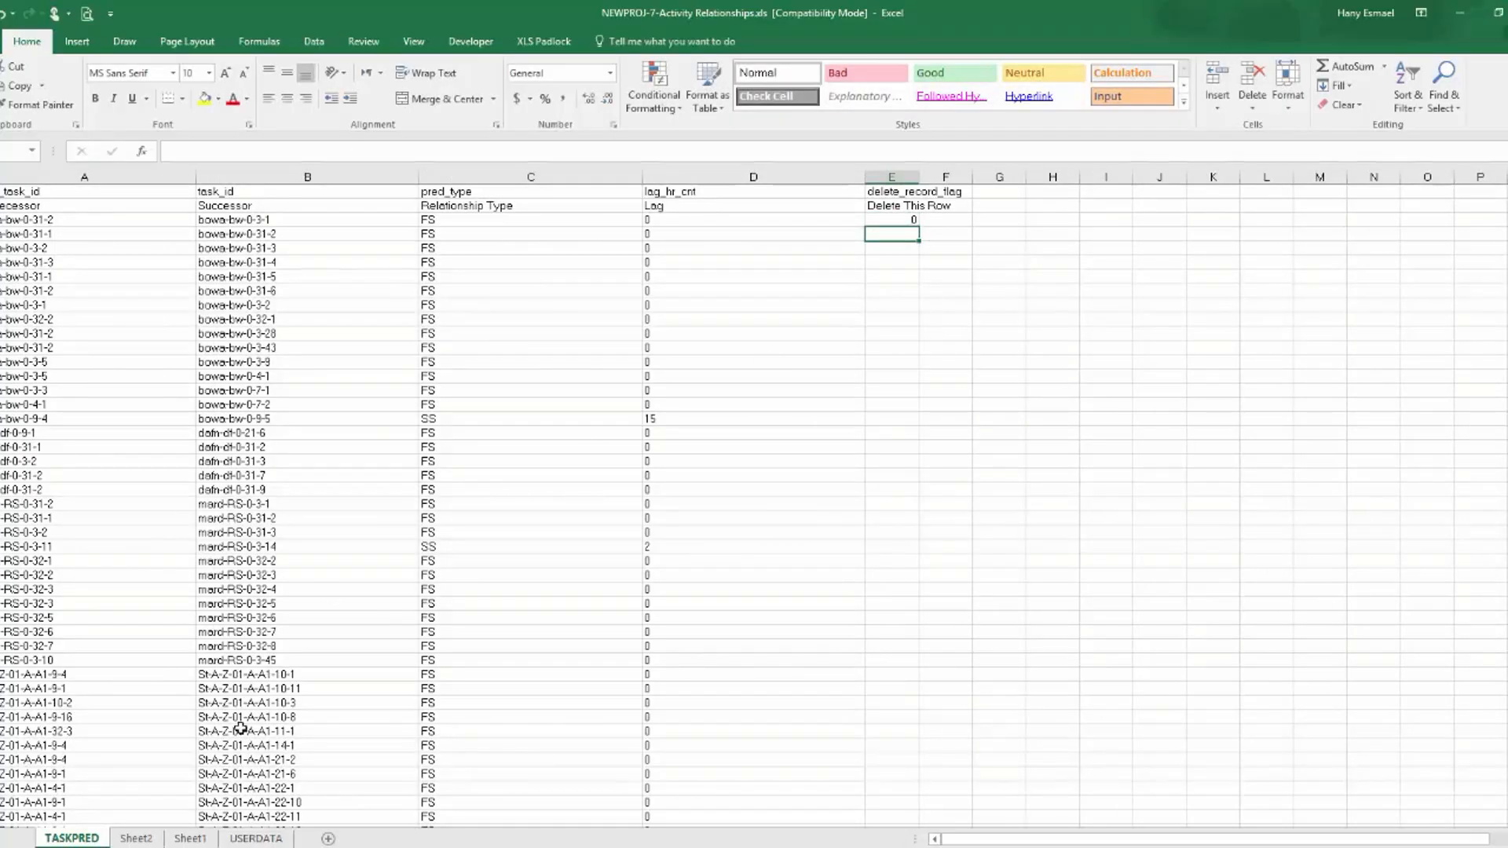
On Sheet2, enter OK in column B beside the Labels header and fill it down alongside all the activity IDs.
click(136, 839)
click(137, 221)
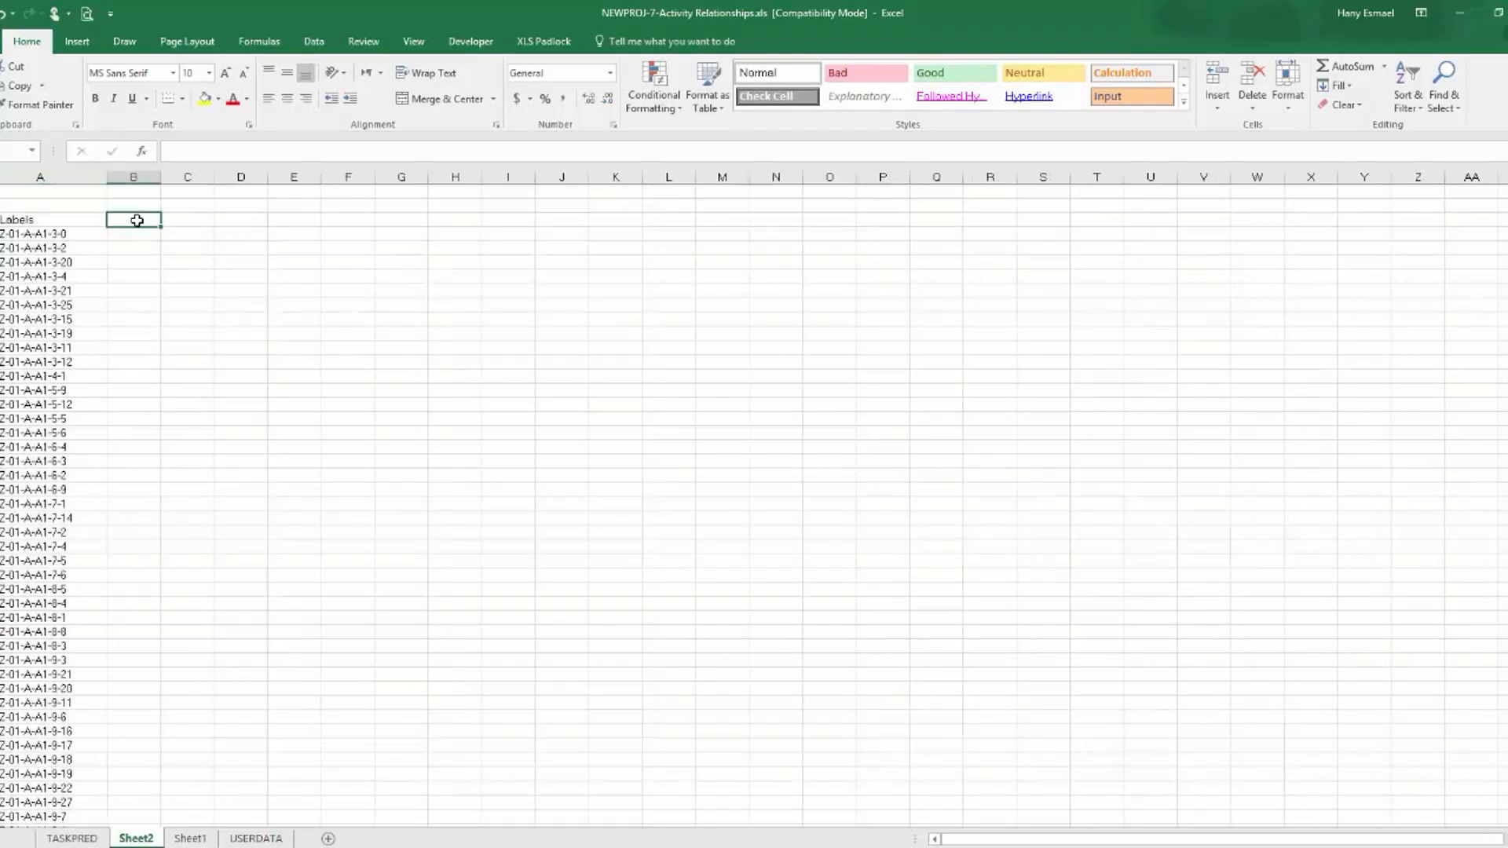
text(OK)
key(Return)
click(137, 221)
double_click(161, 228)
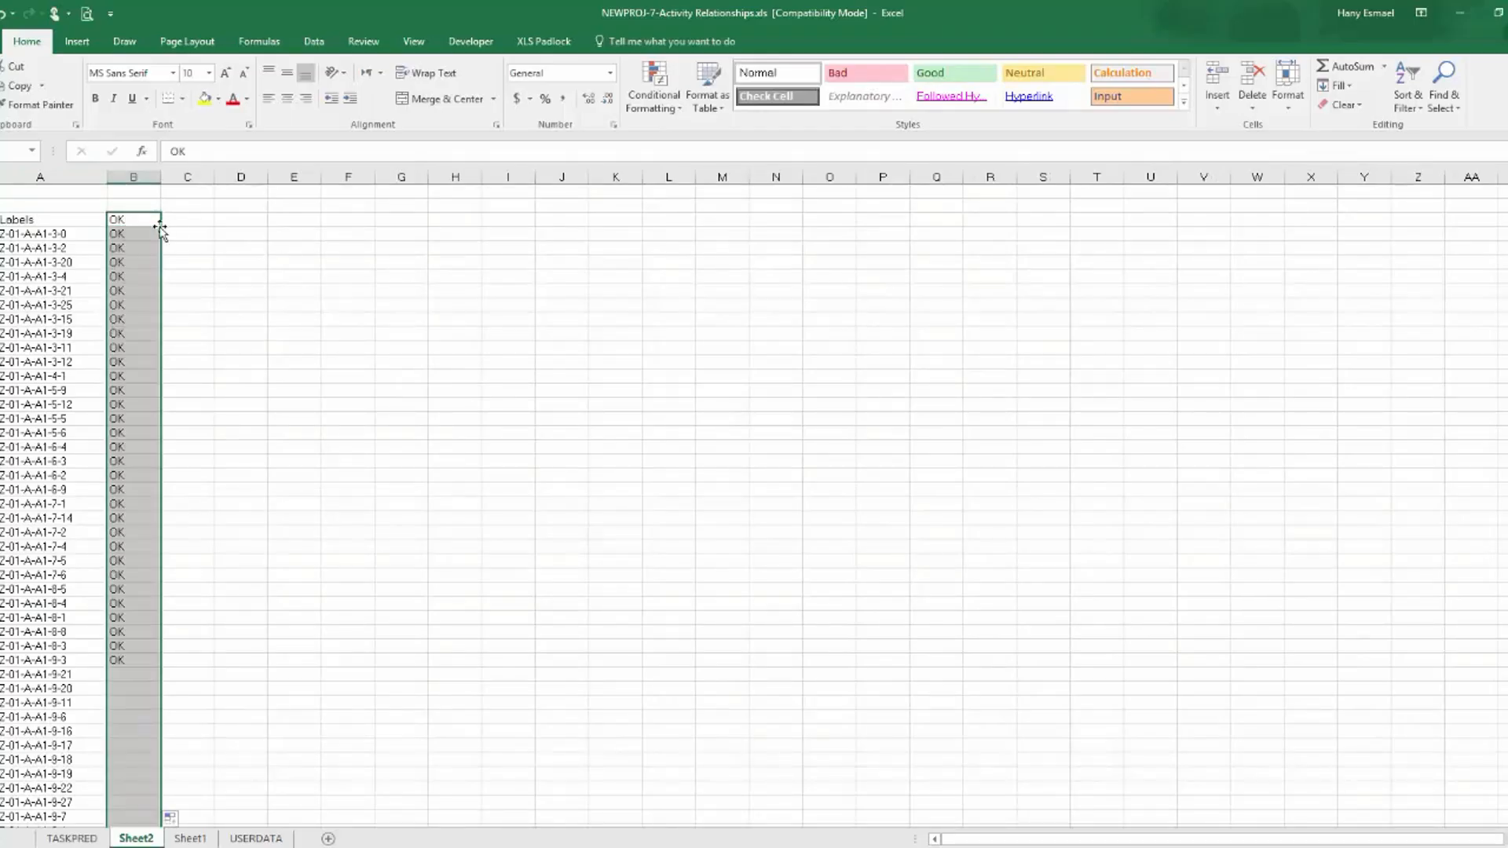
Return to TASKPRED and fill the E3 lookup formula down for every relationship row.
click(71, 838)
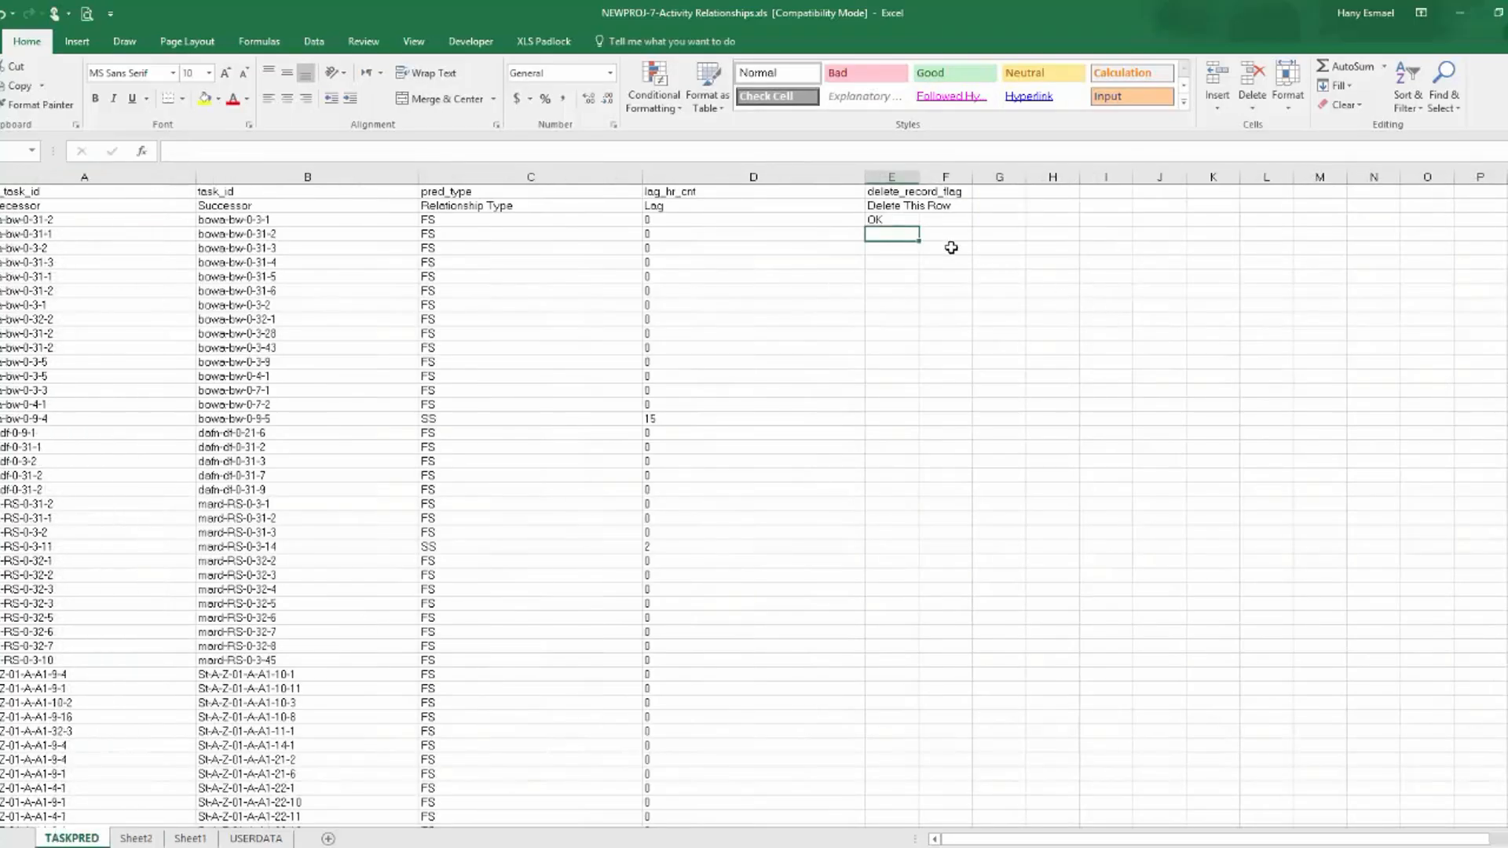
click(903, 219)
double_click(920, 226)
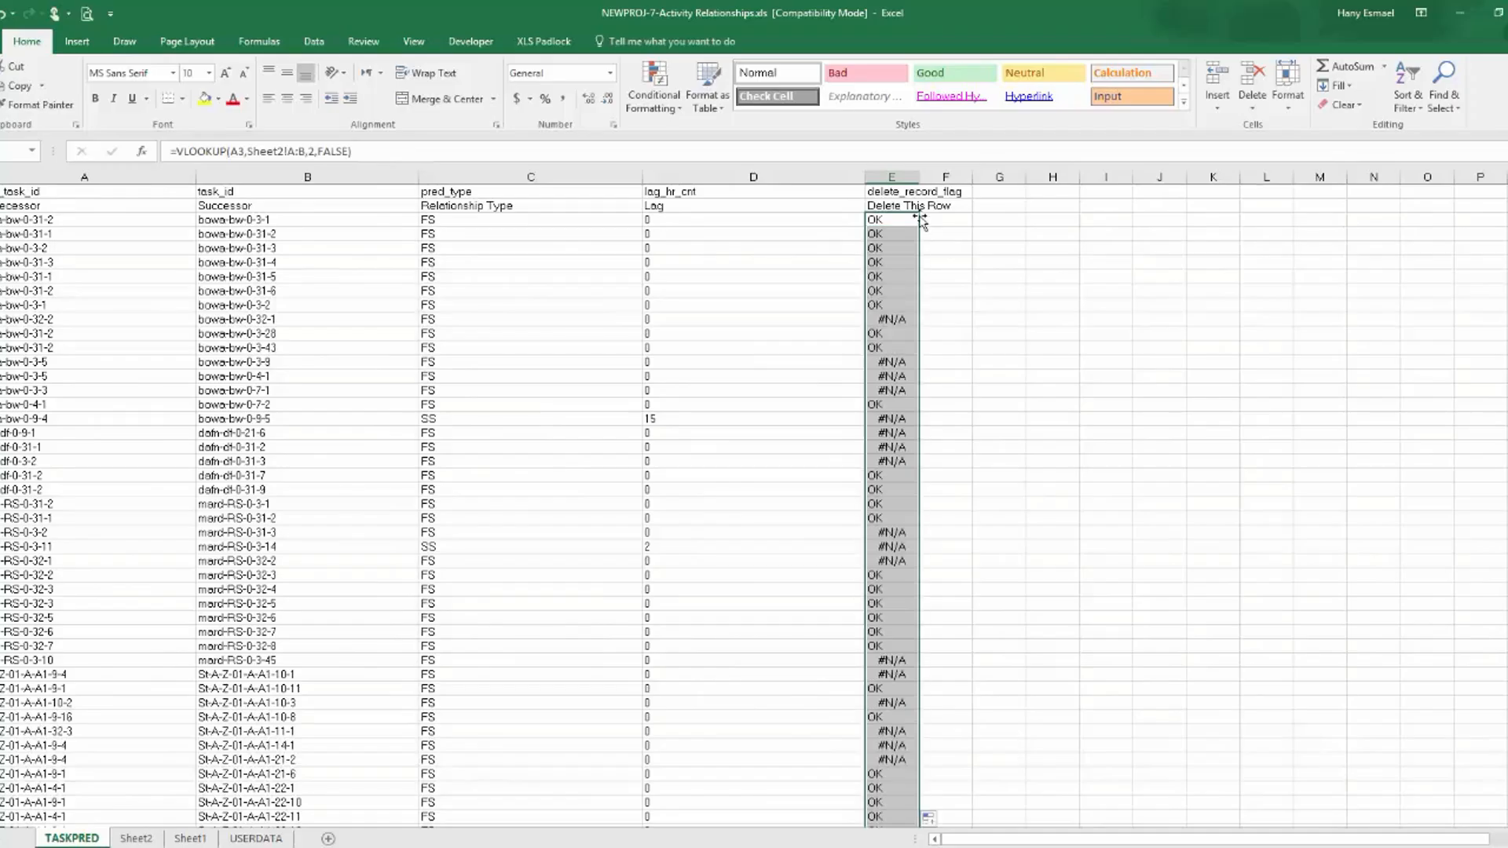
Add filters to TASKPRED columns A to E and filter delete_record_flag to show only #N/A.
drag(891, 177, 90, 197)
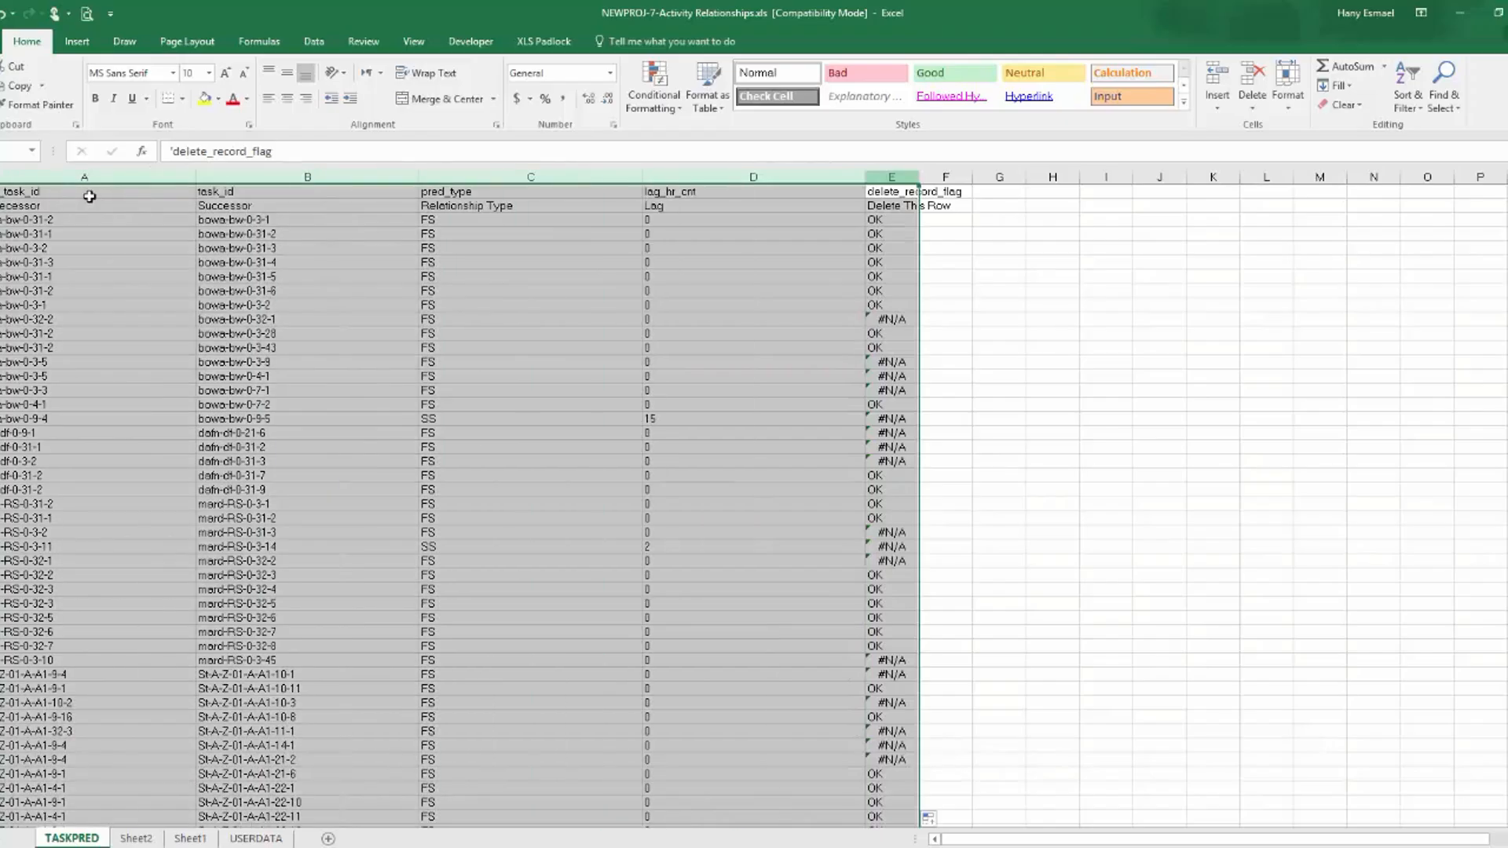
click(315, 42)
click(529, 85)
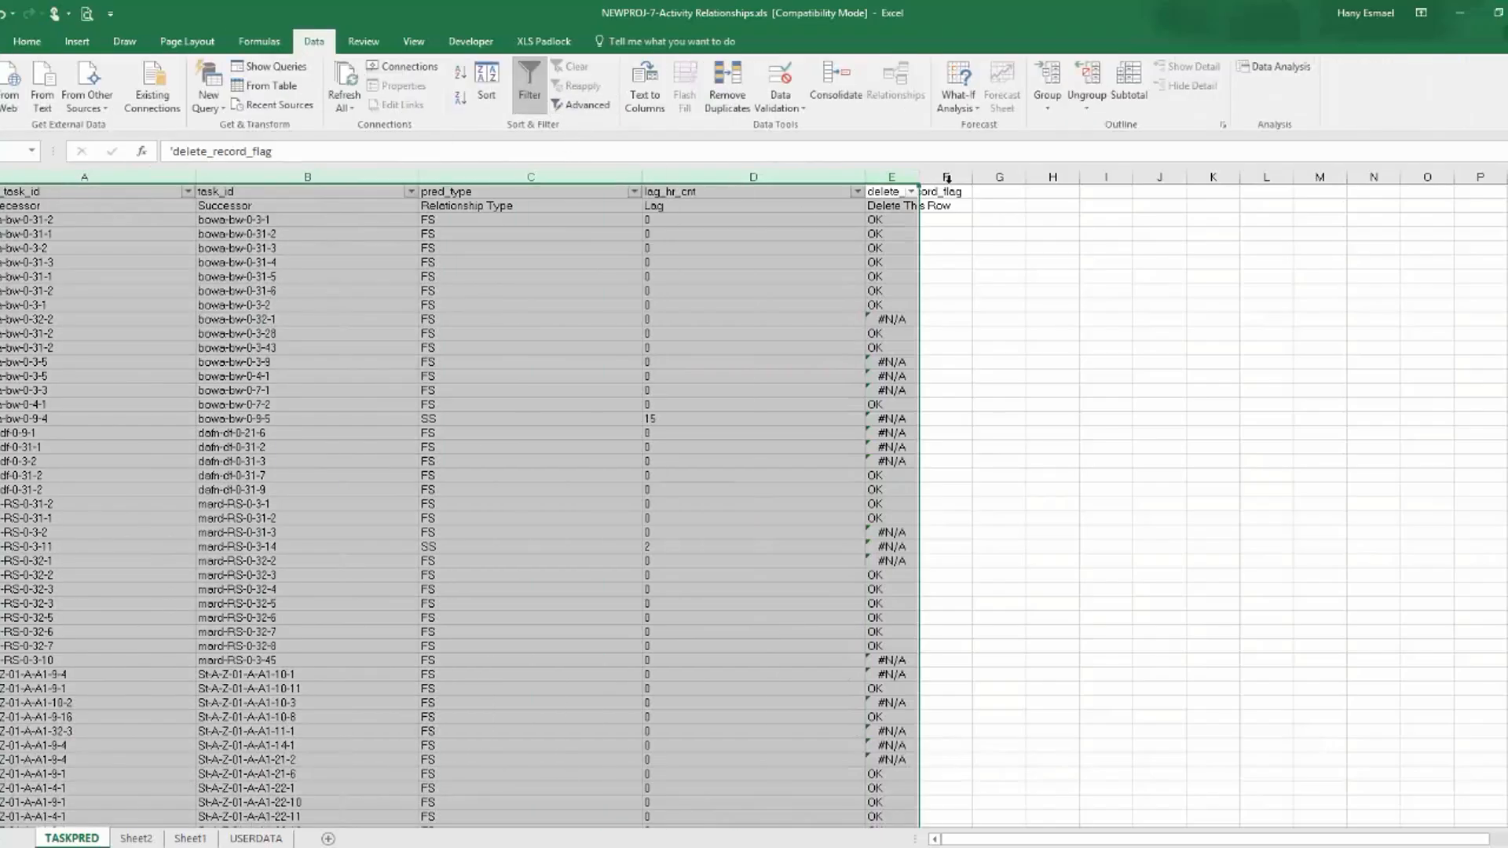
click(910, 191)
click(760, 354)
click(757, 381)
click(758, 381)
click(758, 393)
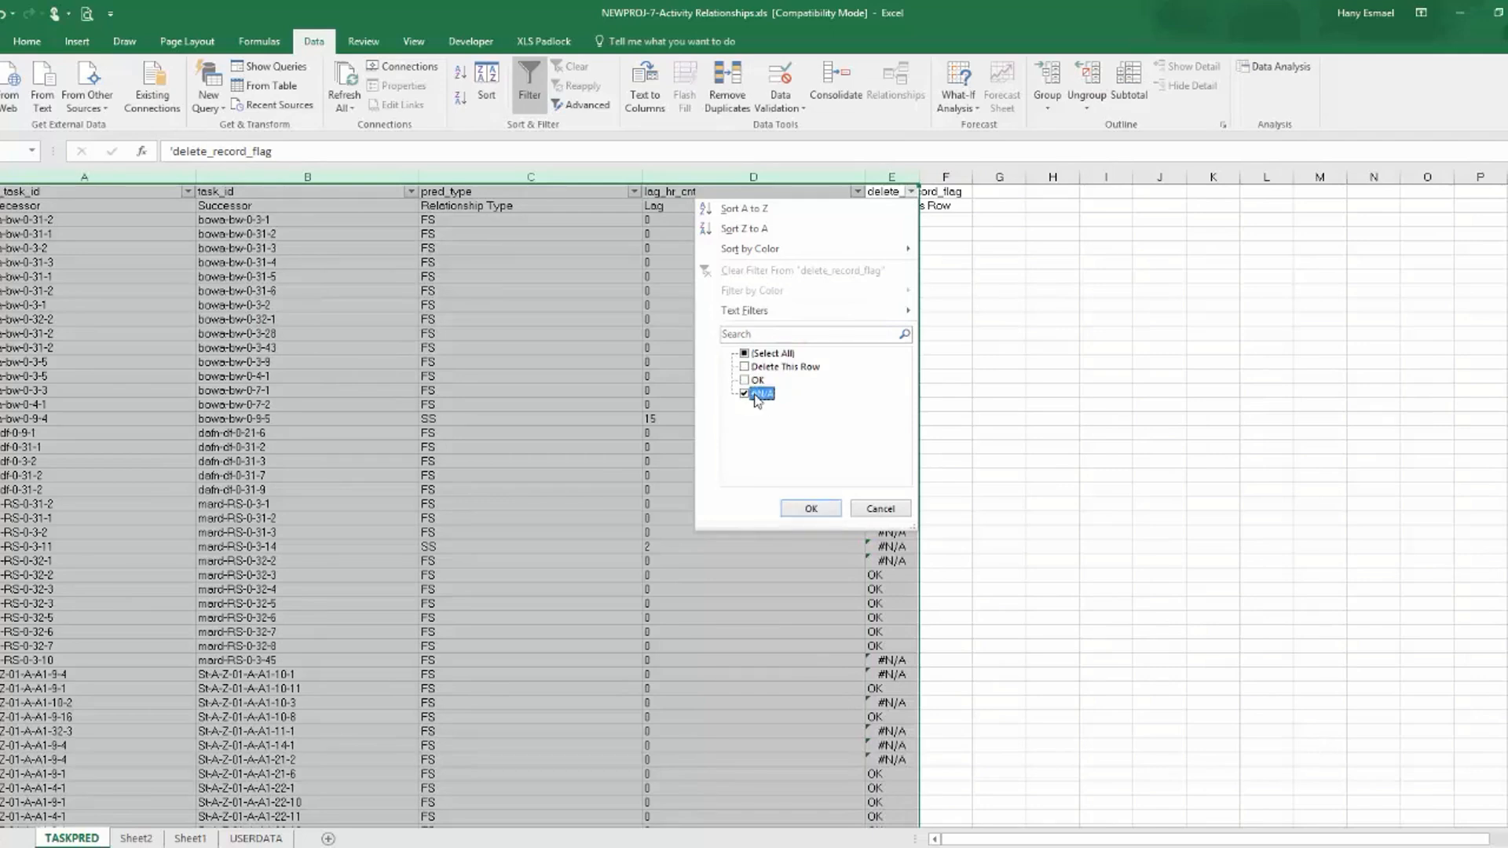
click(811, 508)
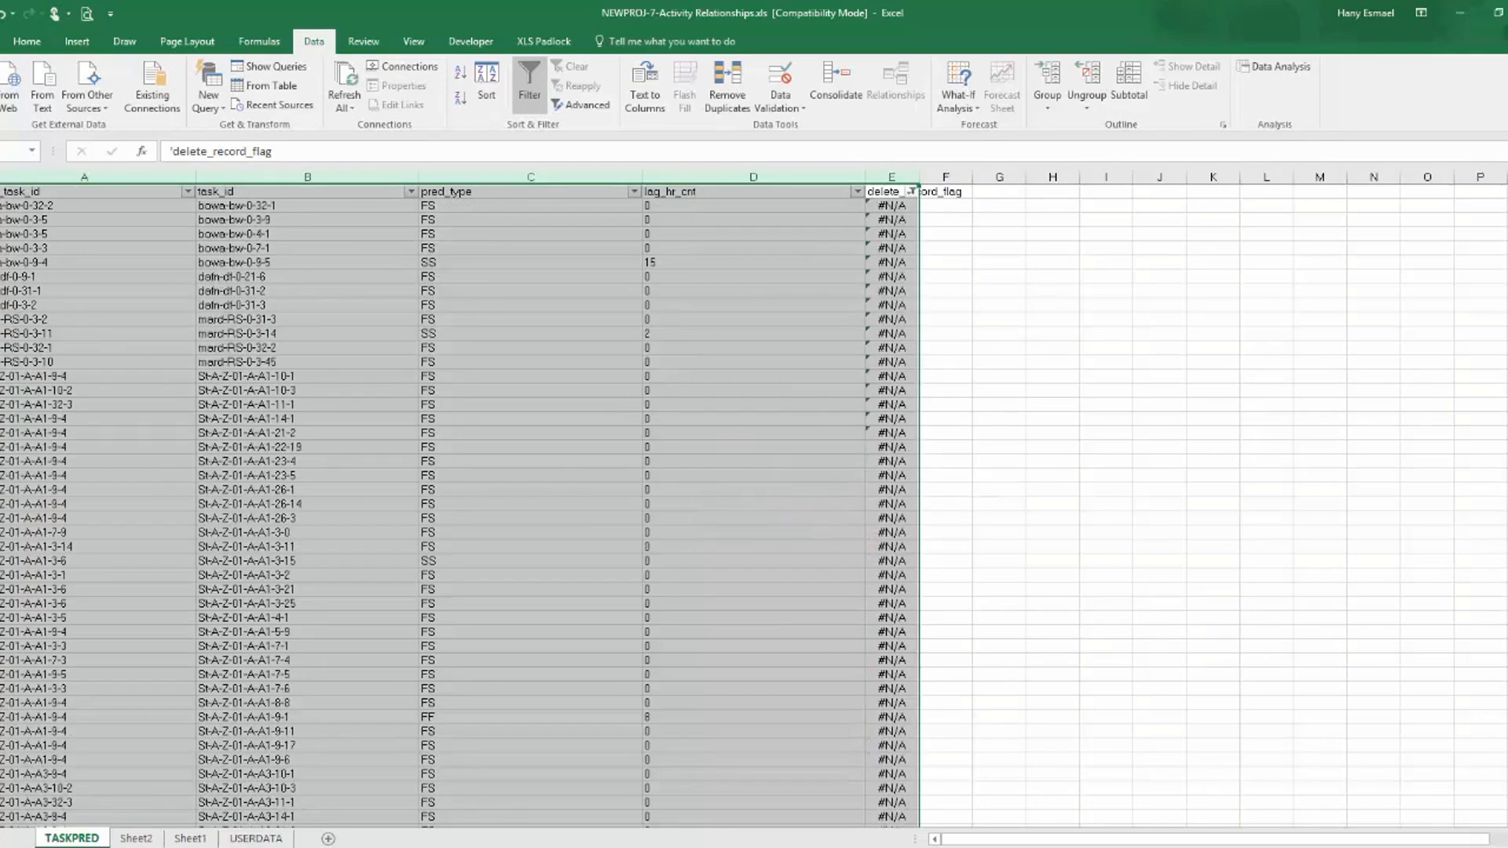
Delete all the filtered #N/A relationship rows from TASKPRED, letting Excel keep running until it responds.
click(1, 205)
key(ctrl+shift+Down)
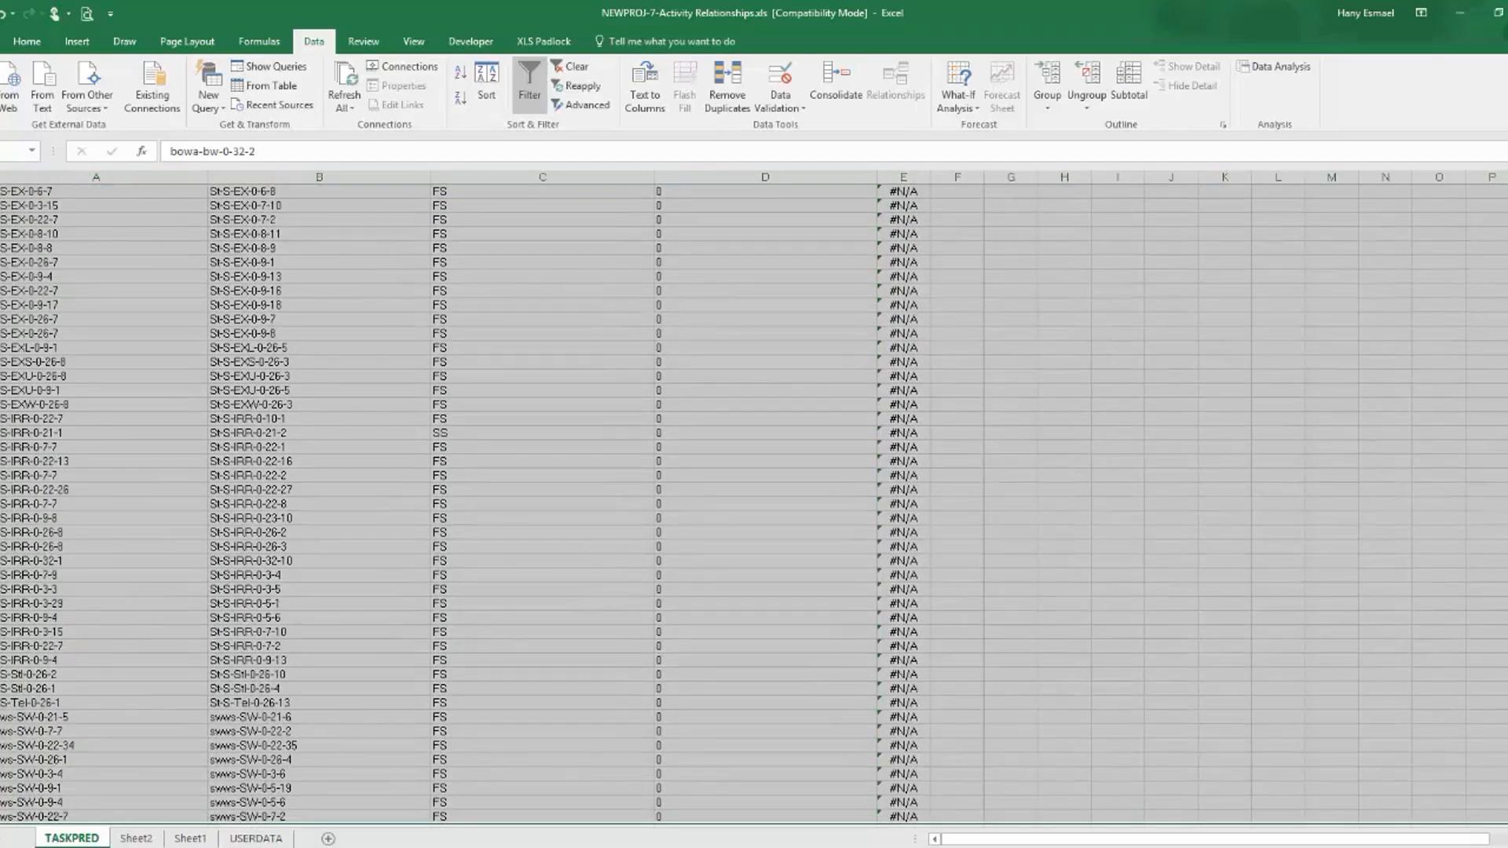
right_click(4, 358)
click(29, 503)
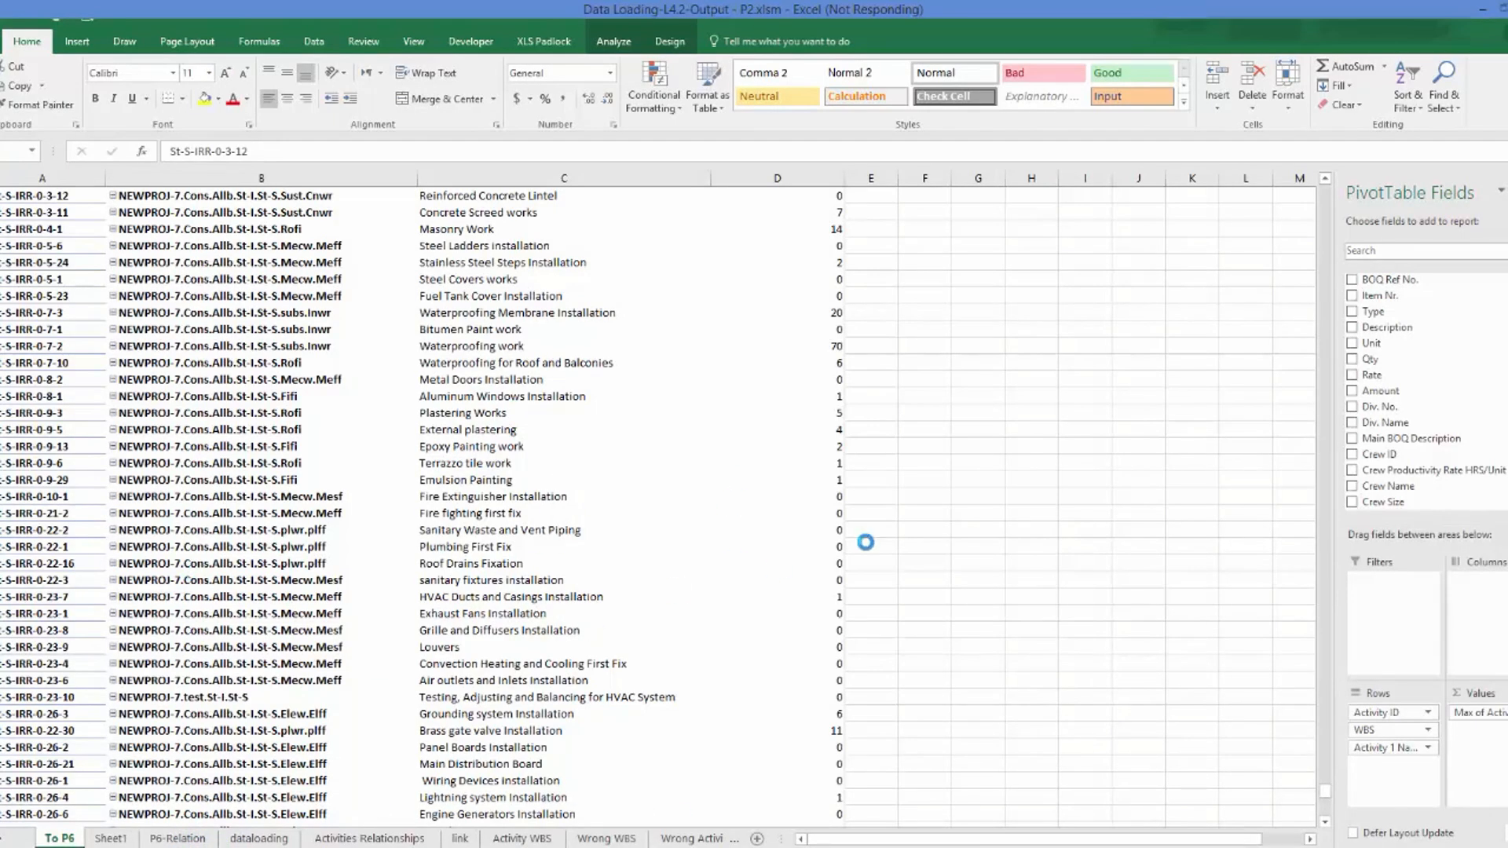
mouse_move(884, 847)
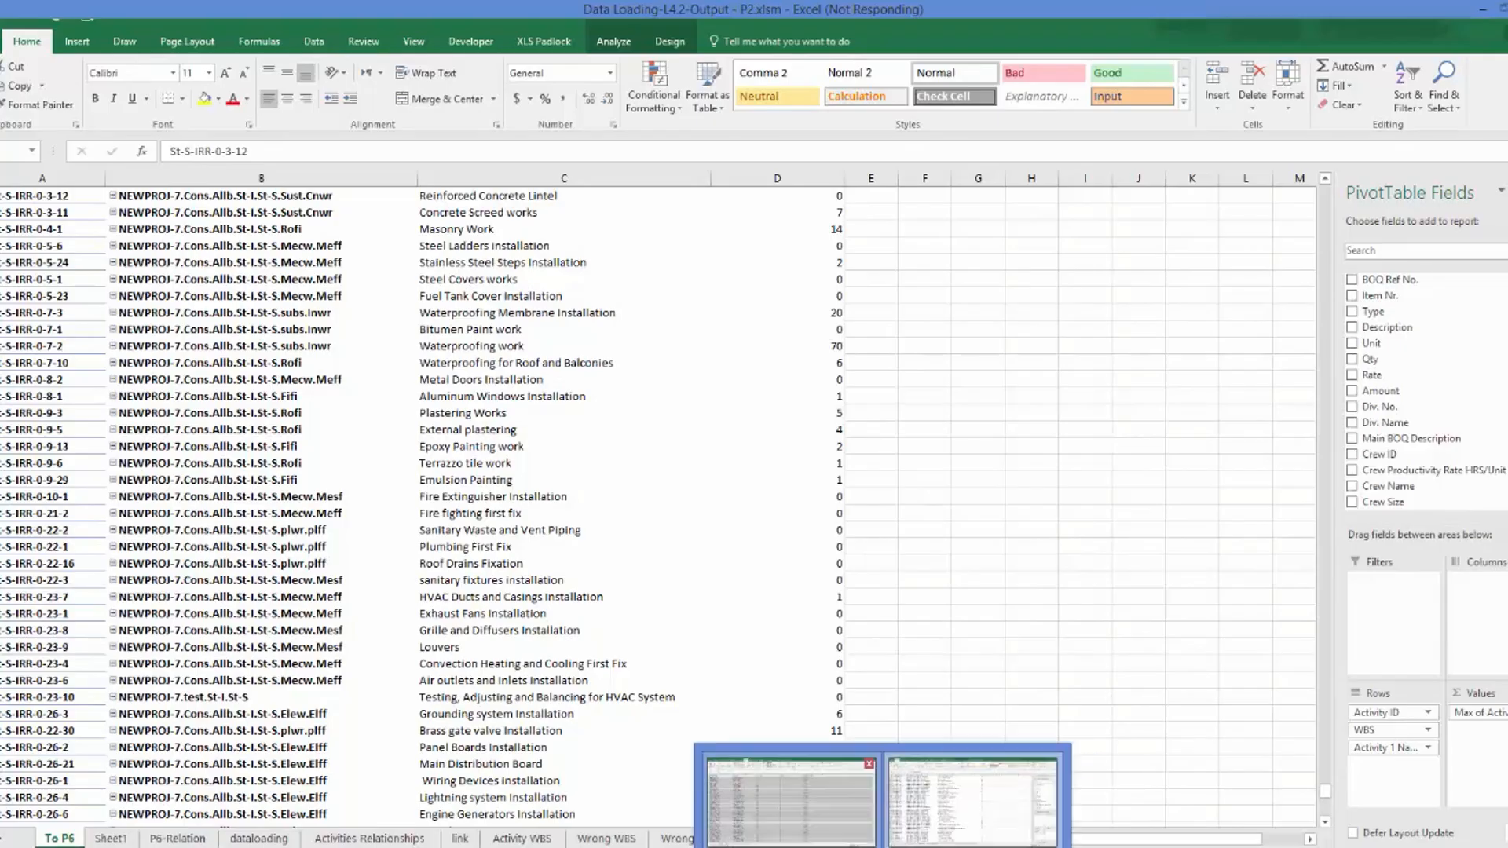
click(793, 802)
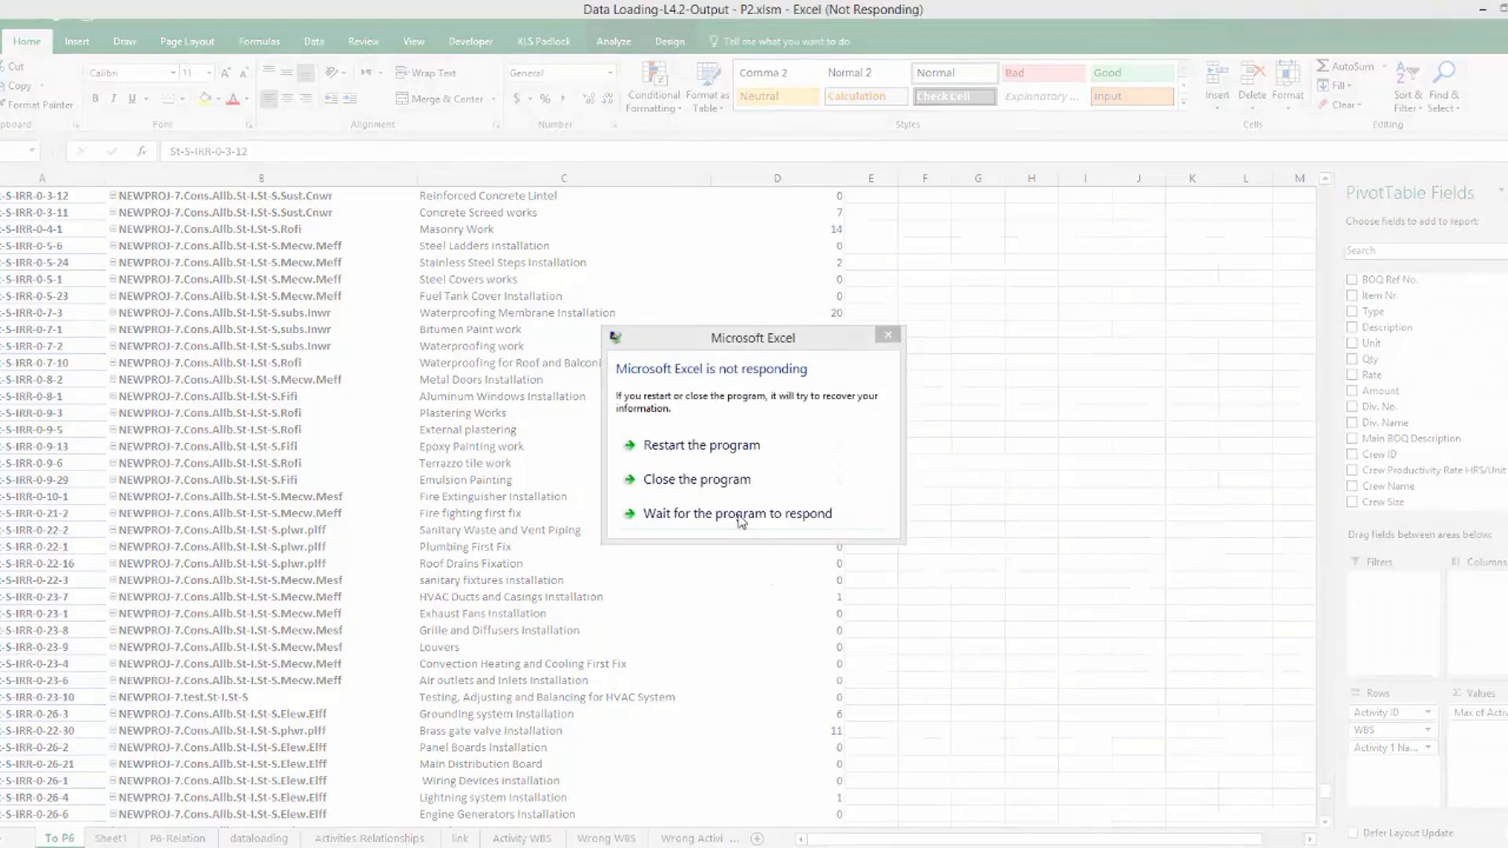
click(737, 514)
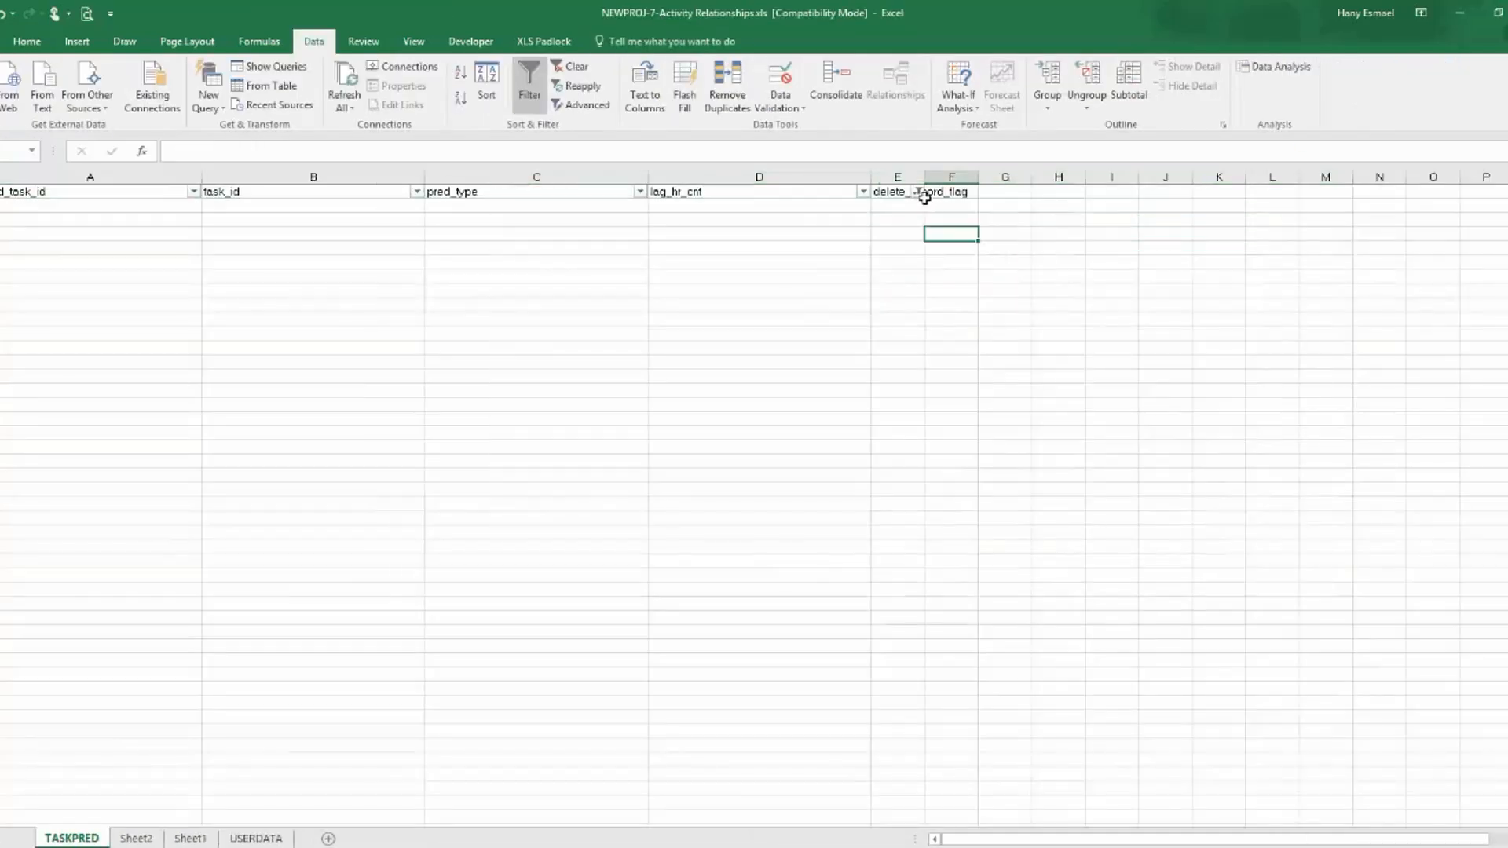
Show all remaining rows in the delete_record_flag filter and clear the lookup formulas from column E, starting at E3.
click(917, 192)
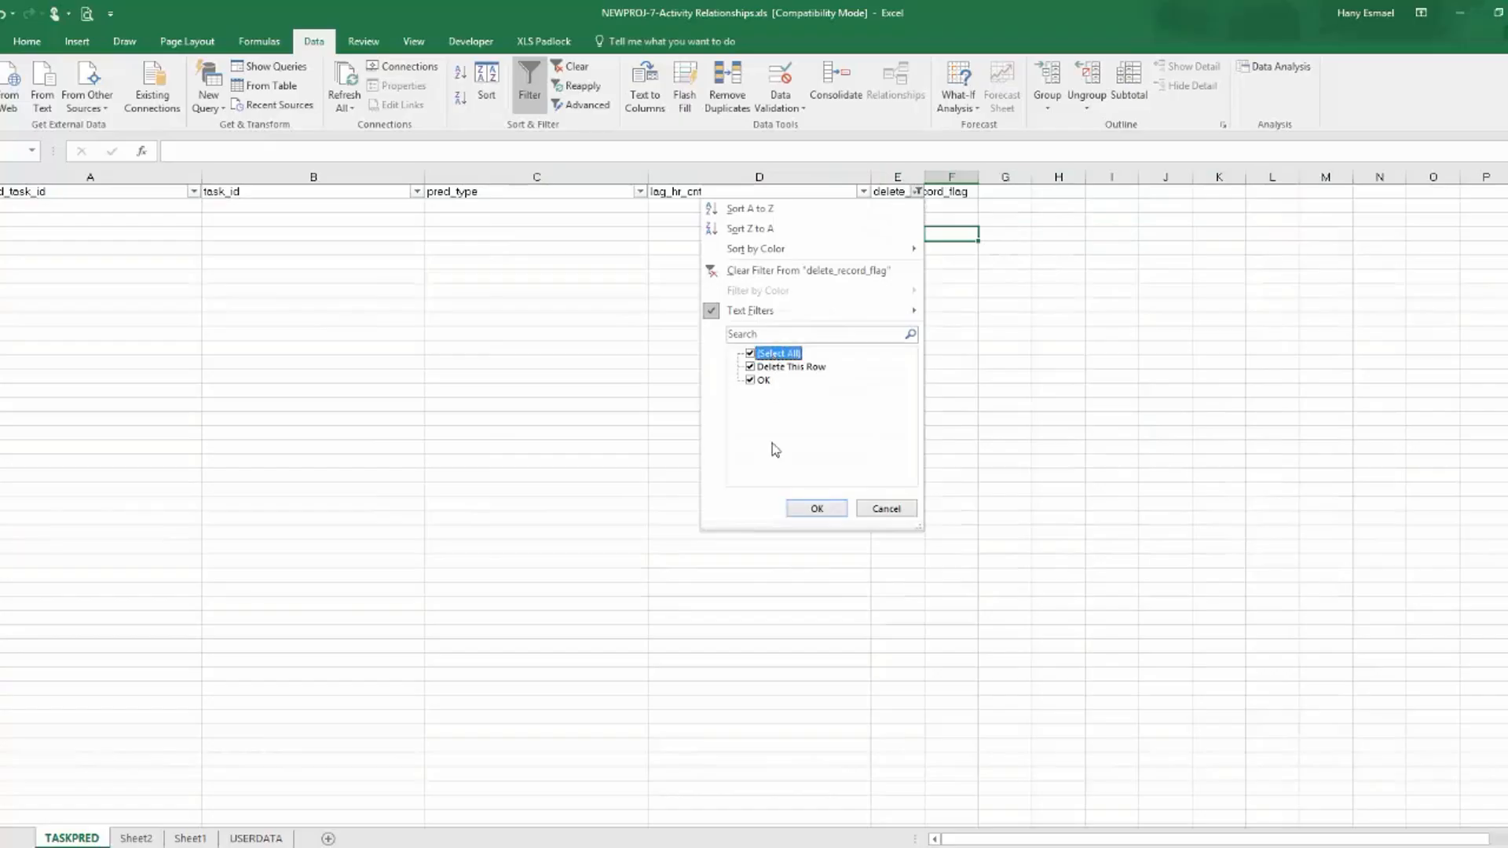
click(815, 506)
click(900, 220)
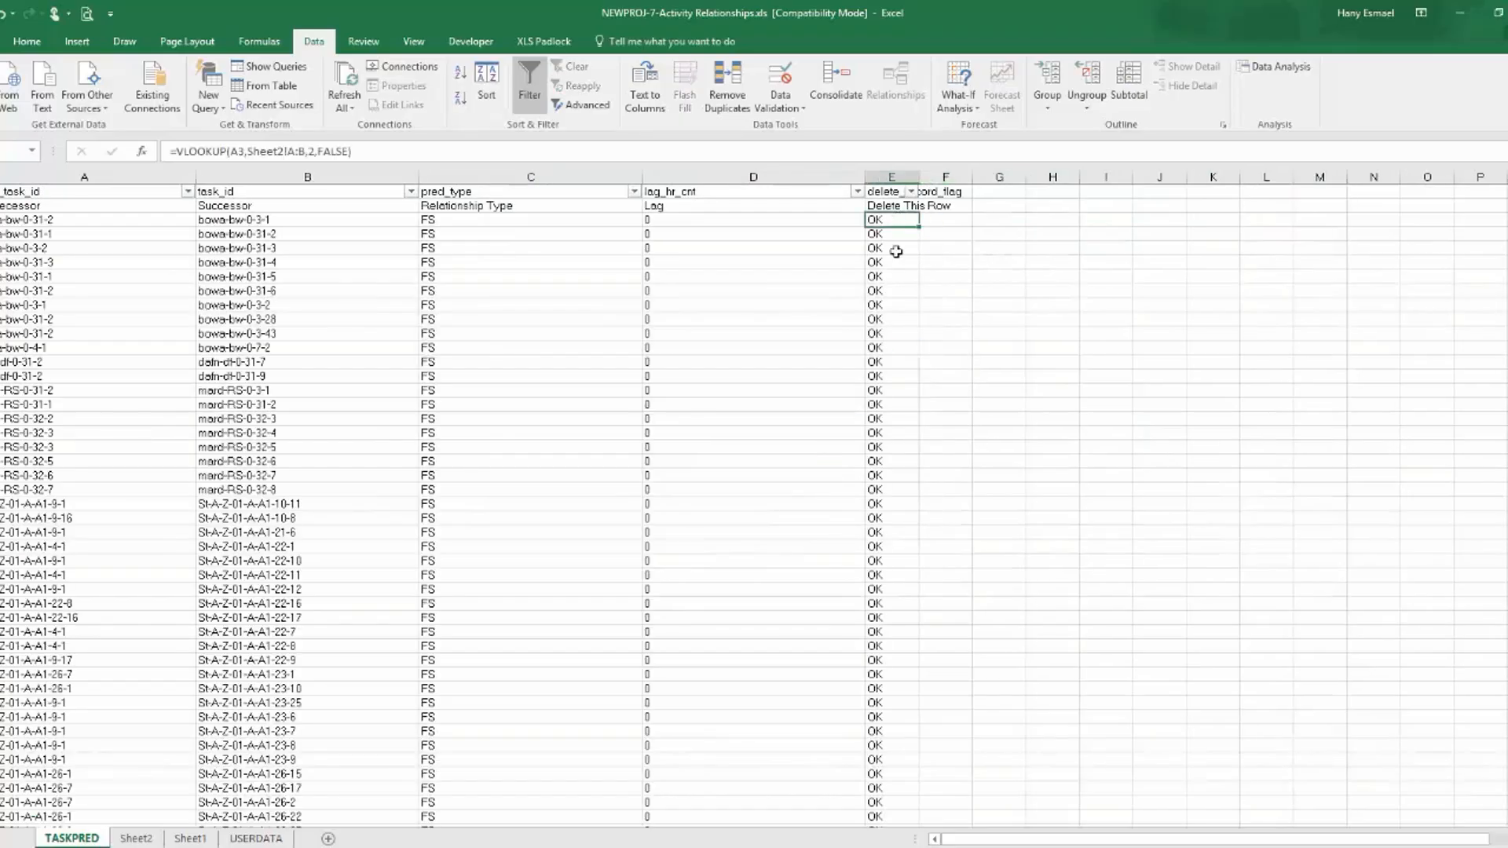
key(ctrl+shift+Down)
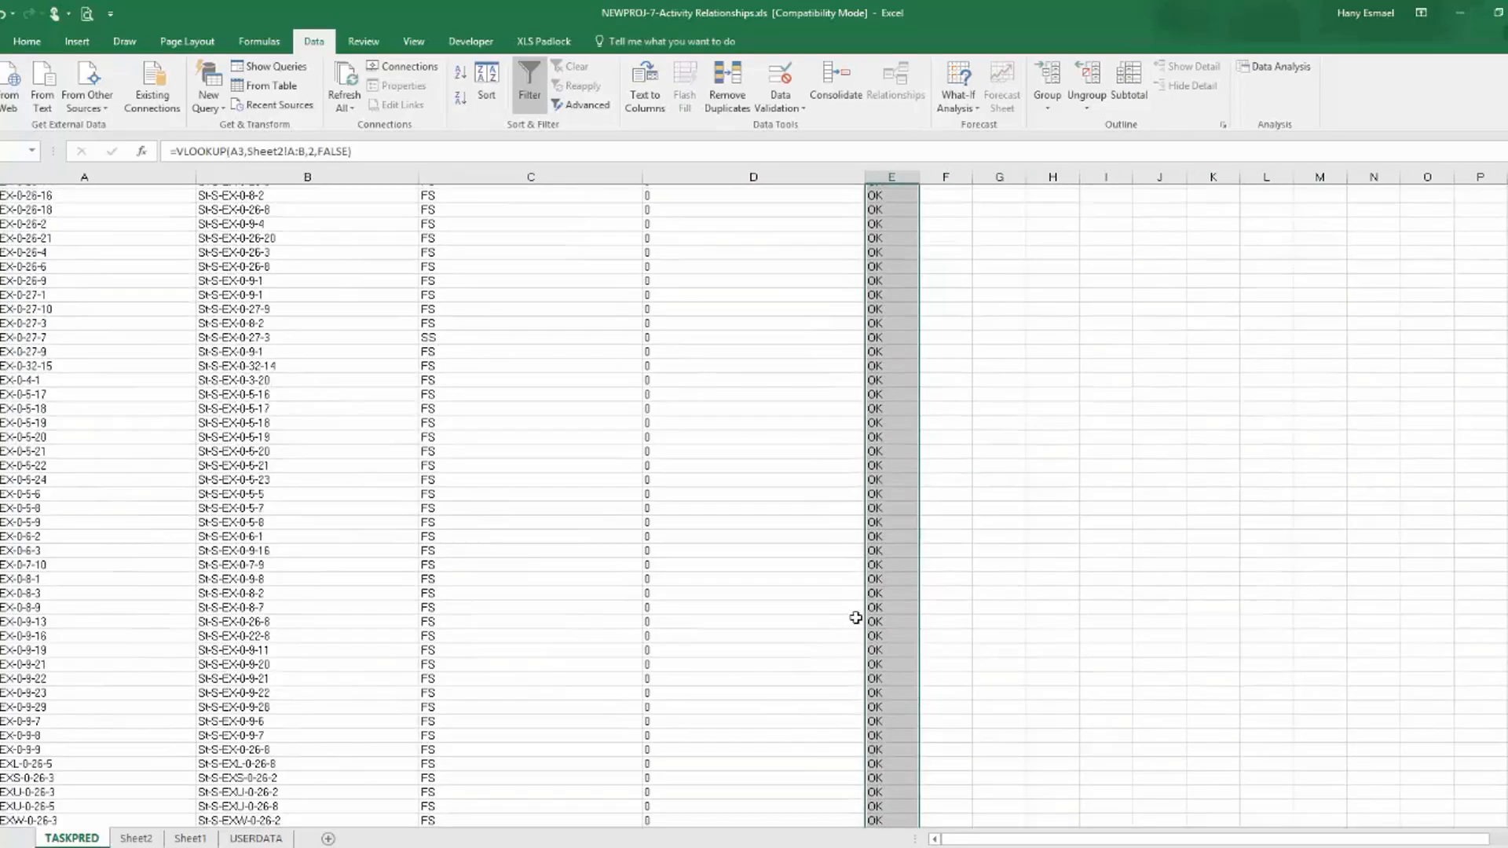
key(Delete)
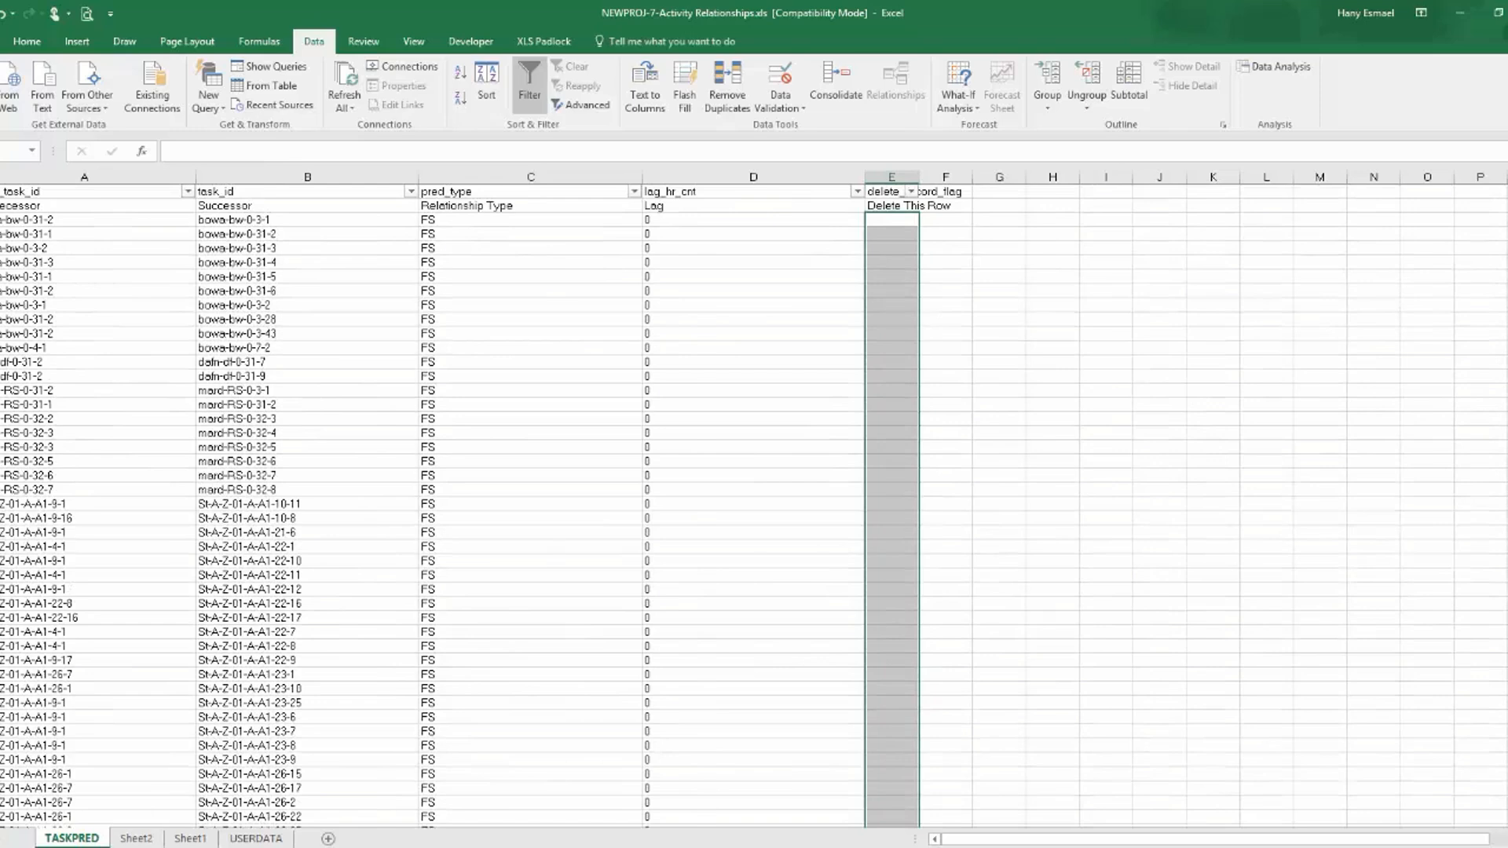
Permanently delete Sheet2, which holds the pasted activity IDs, from the workbook.
click(138, 839)
right_click(140, 839)
click(188, 667)
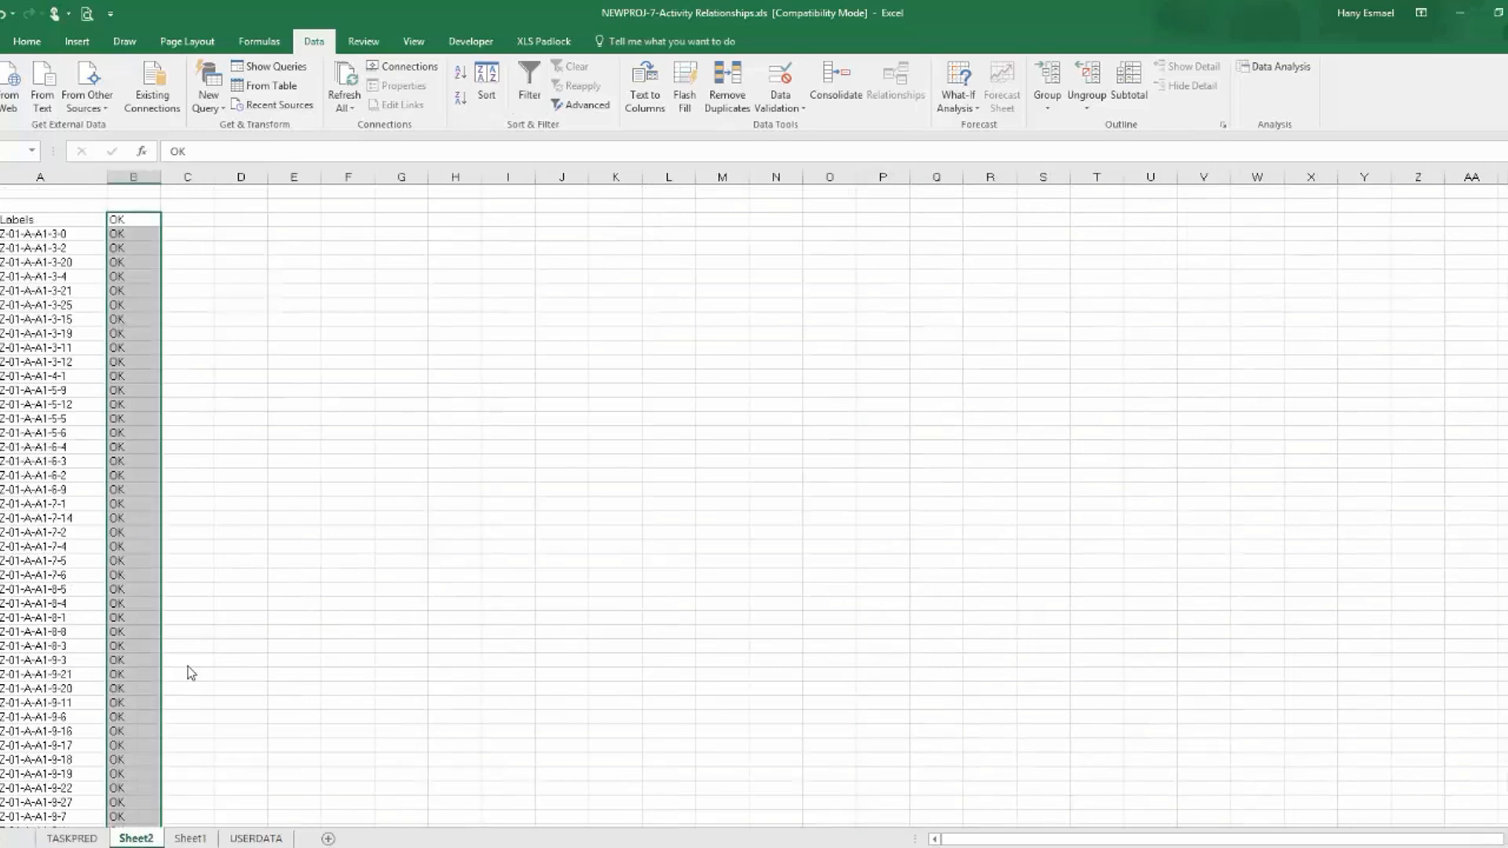
click(725, 490)
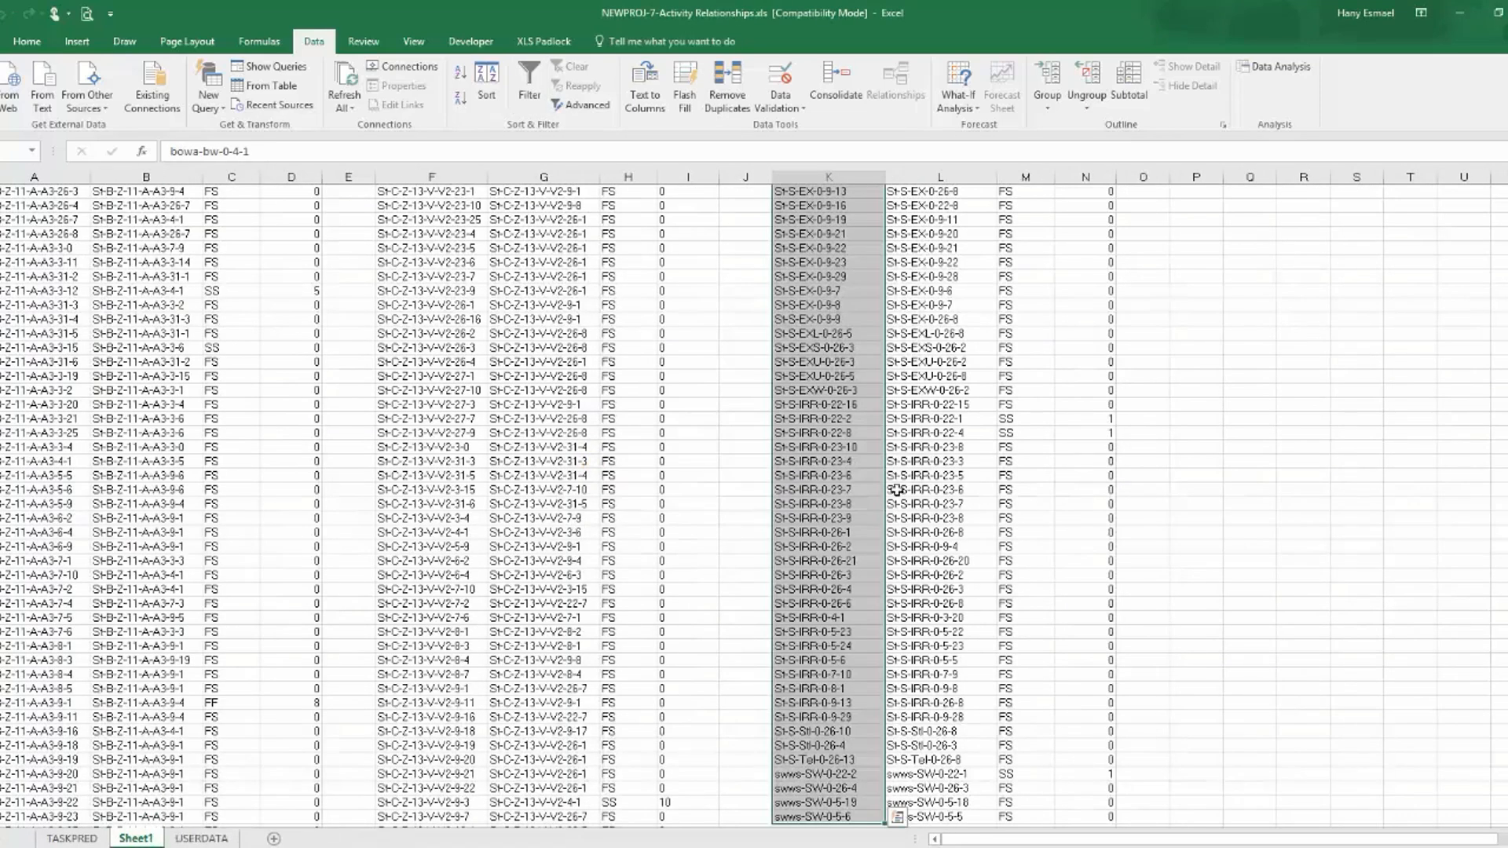
Permanently delete Sheet1 from the workbook as well and return to the TASKPRED sheet.
click(72, 839)
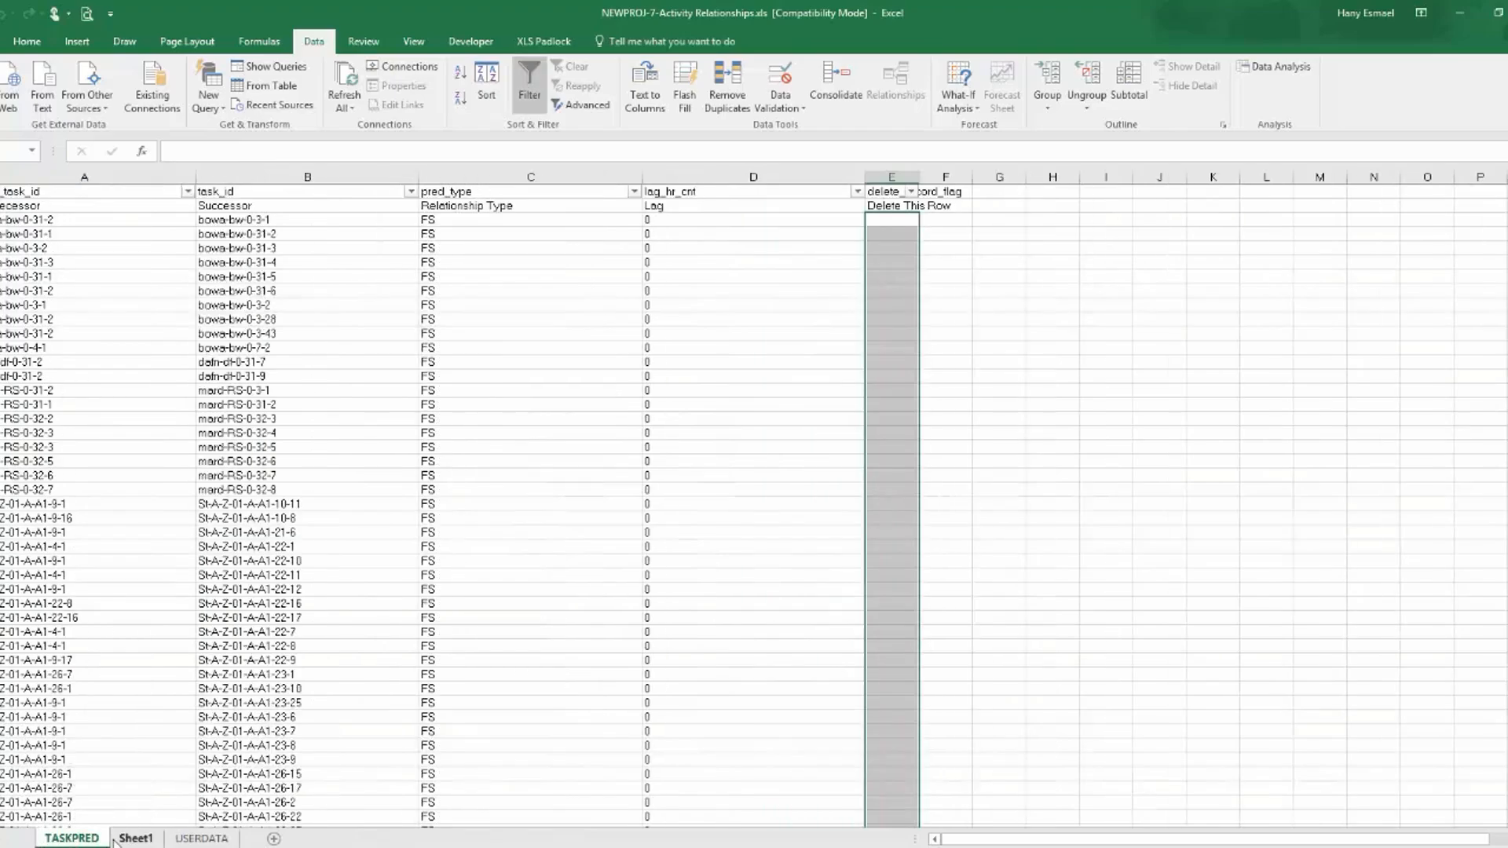
click(122, 840)
right_click(133, 838)
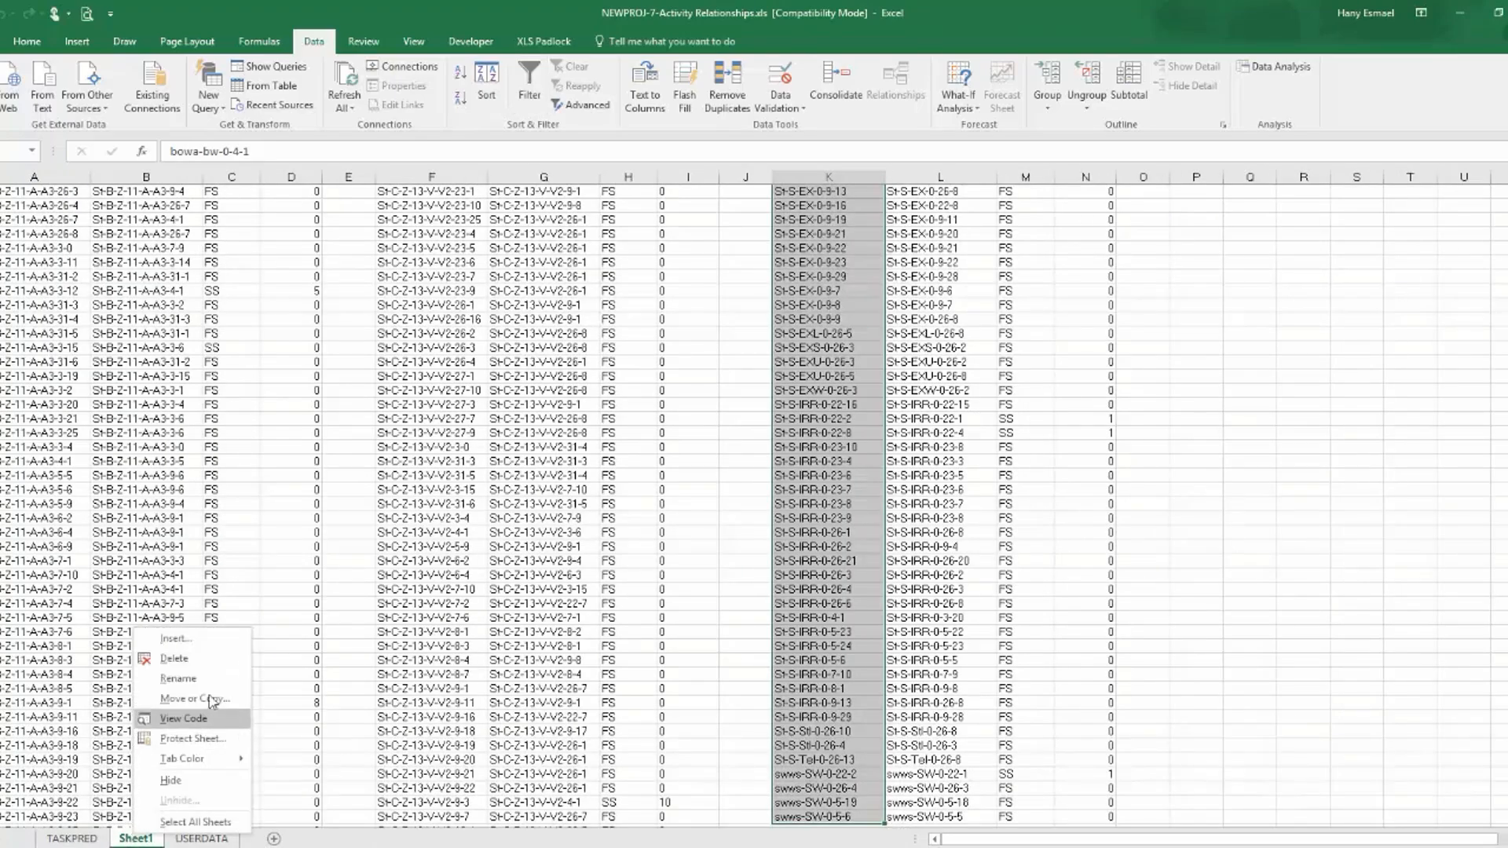
click(217, 659)
click(723, 491)
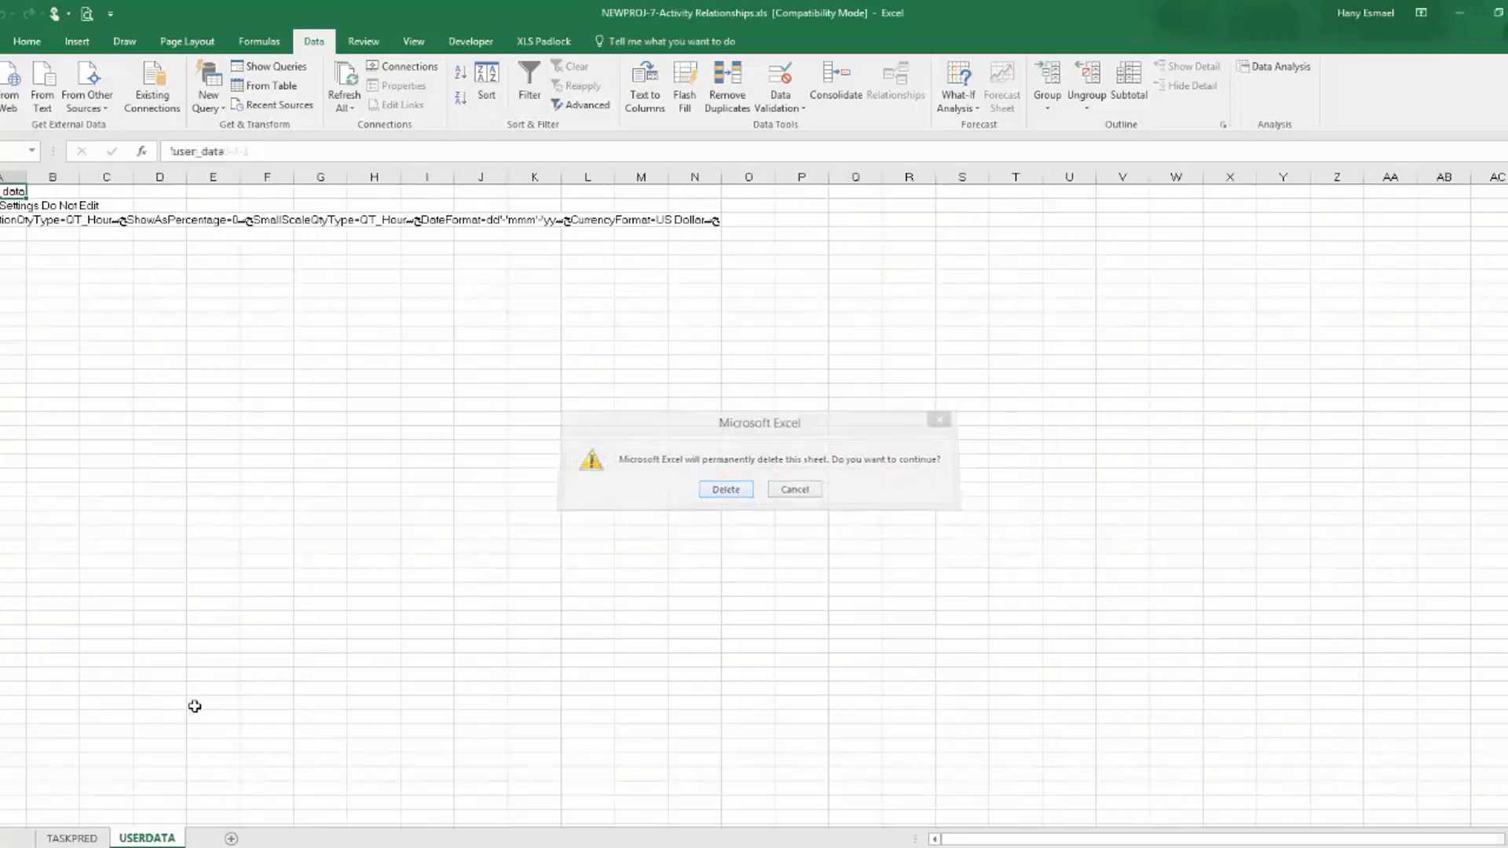
click(93, 839)
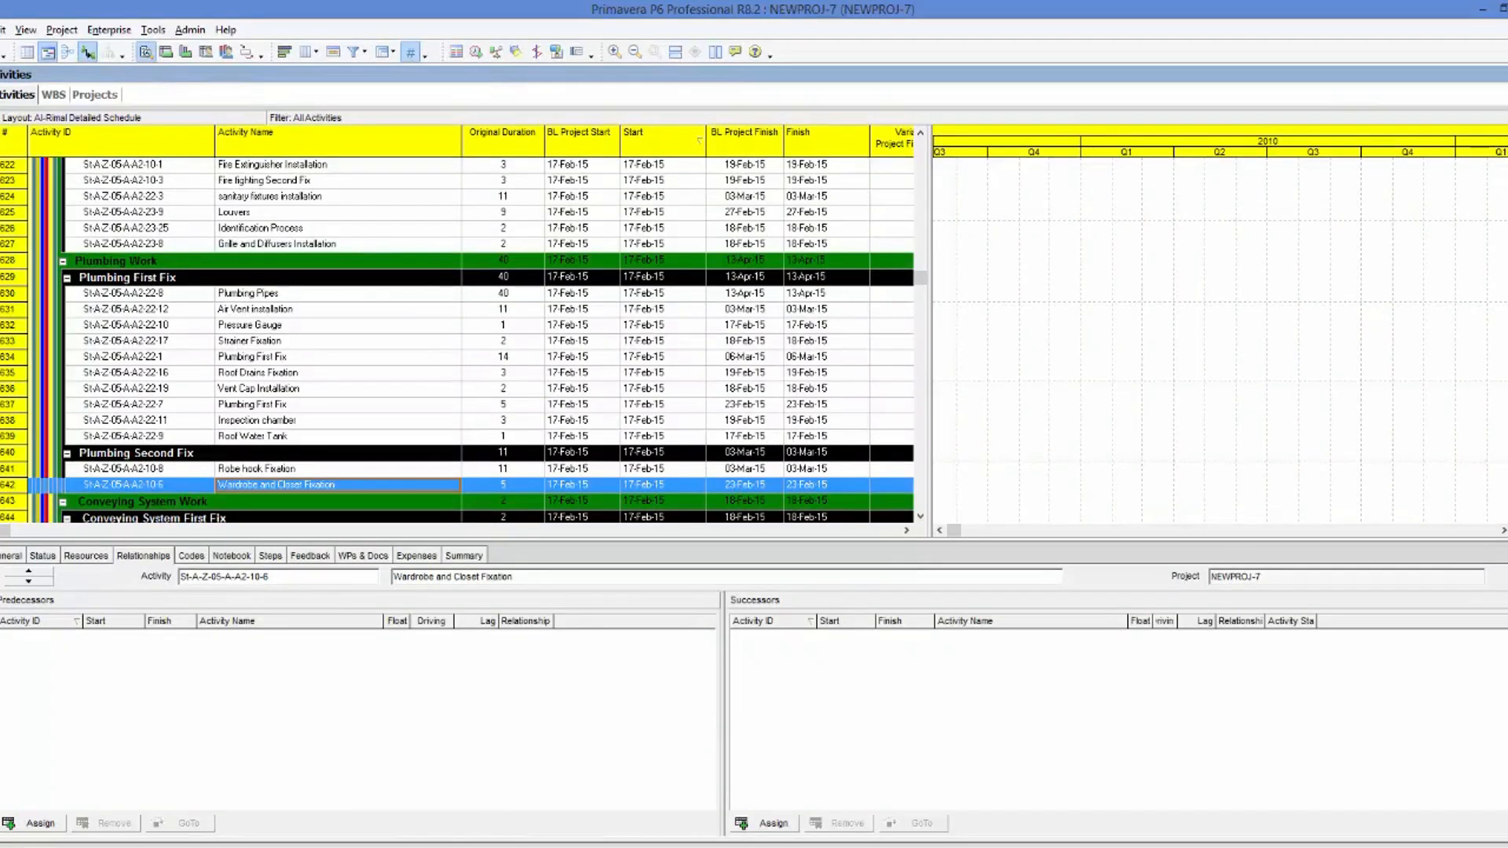
Start an import into Primavera P6 using the Spreadsheet (XLS) format.
click(0, 30)
click(621, 469)
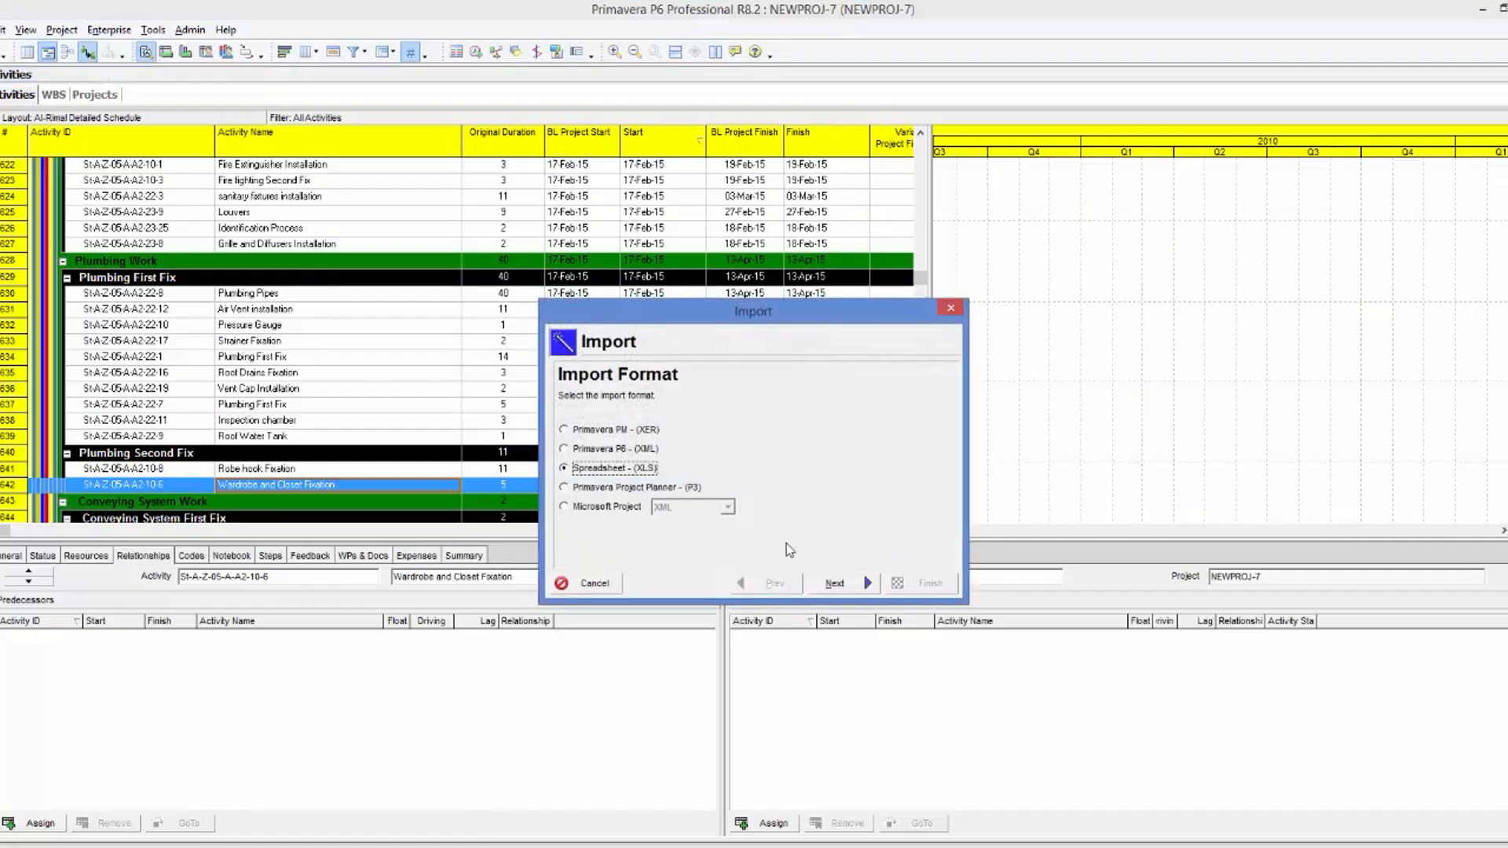
click(834, 582)
Choose NEWPROJ-7-Activity Relationships.xls from the Output Documents folder of lesson 4.2 in PPE-Workshop's Wk-4 folder as the file to import.
click(846, 507)
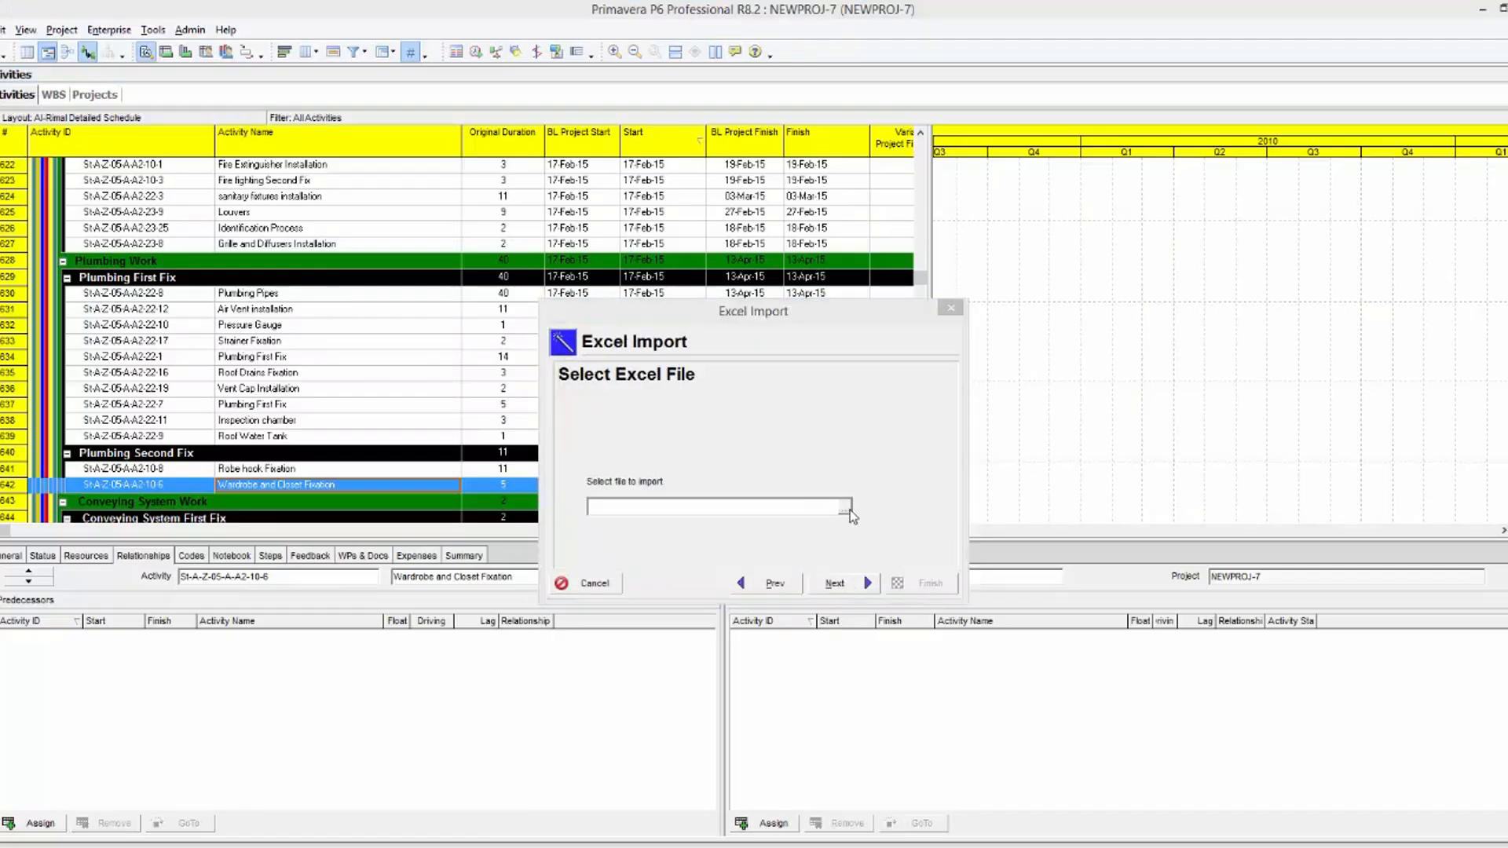
click(246, 326)
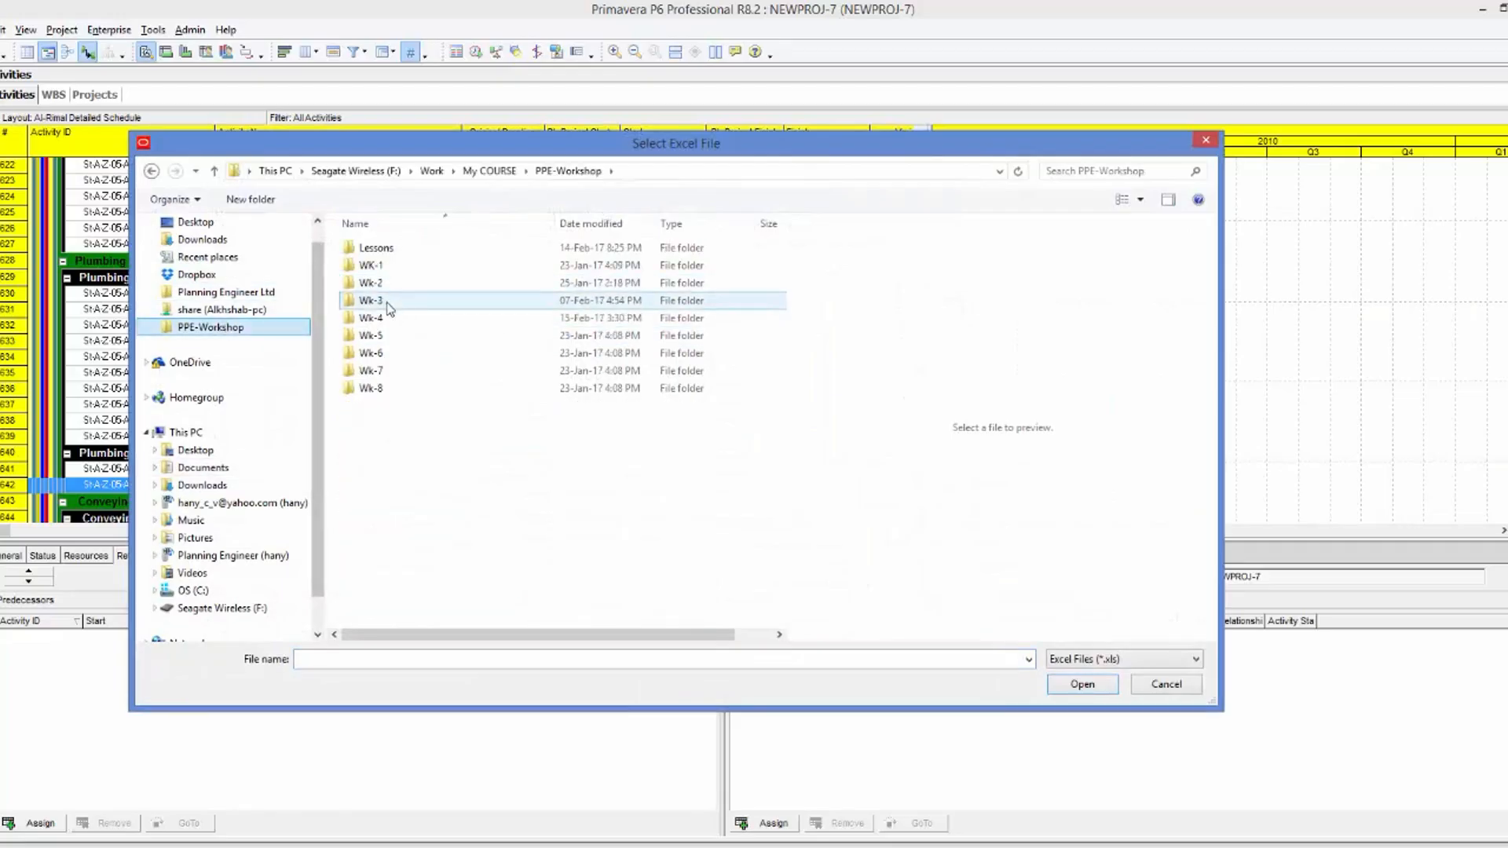
double_click(387, 316)
double_click(401, 270)
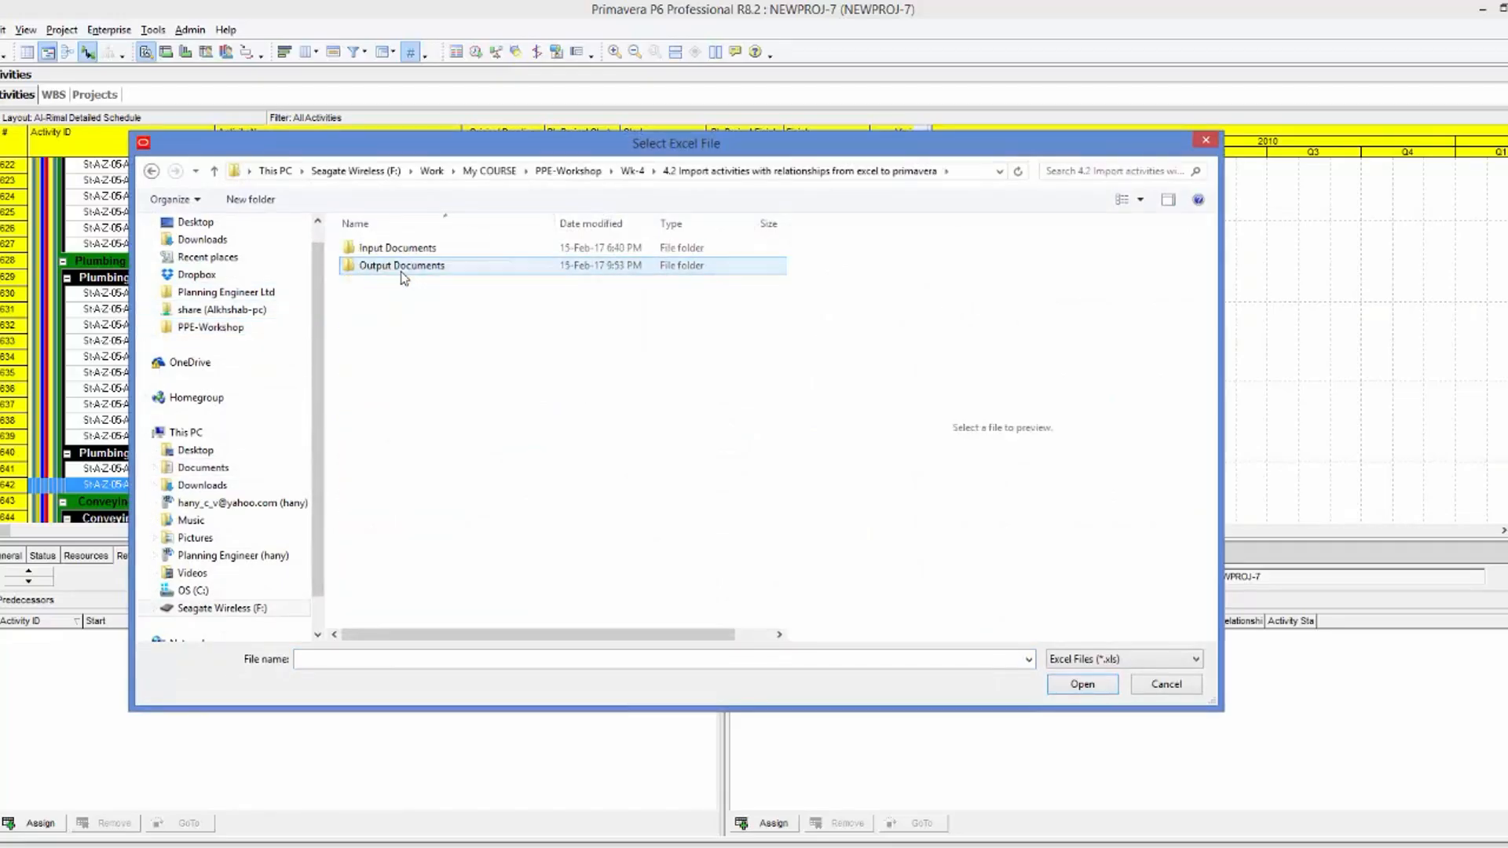
double_click(402, 270)
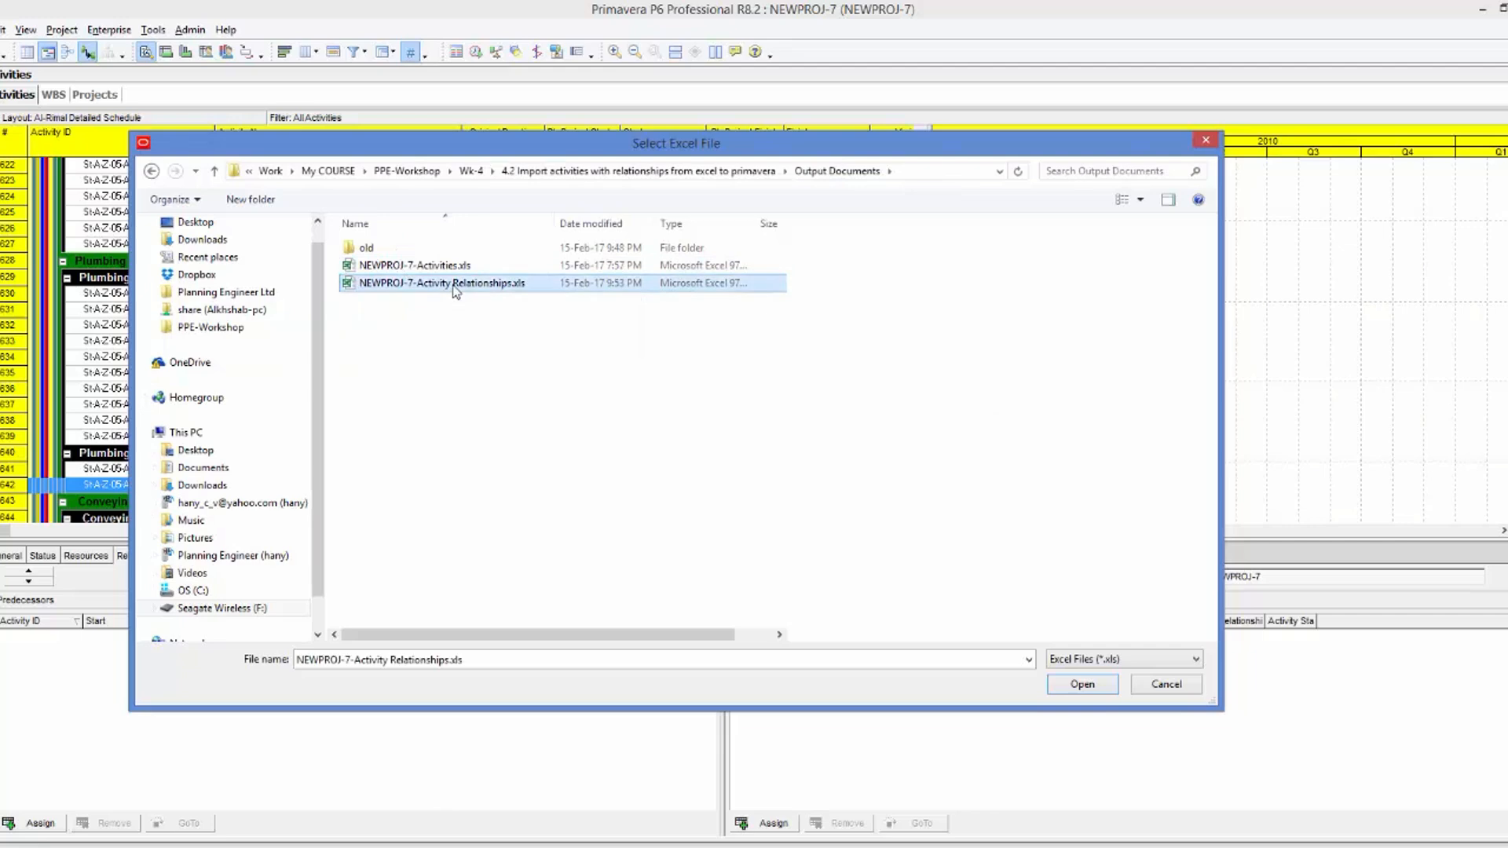
double_click(440, 284)
click(837, 583)
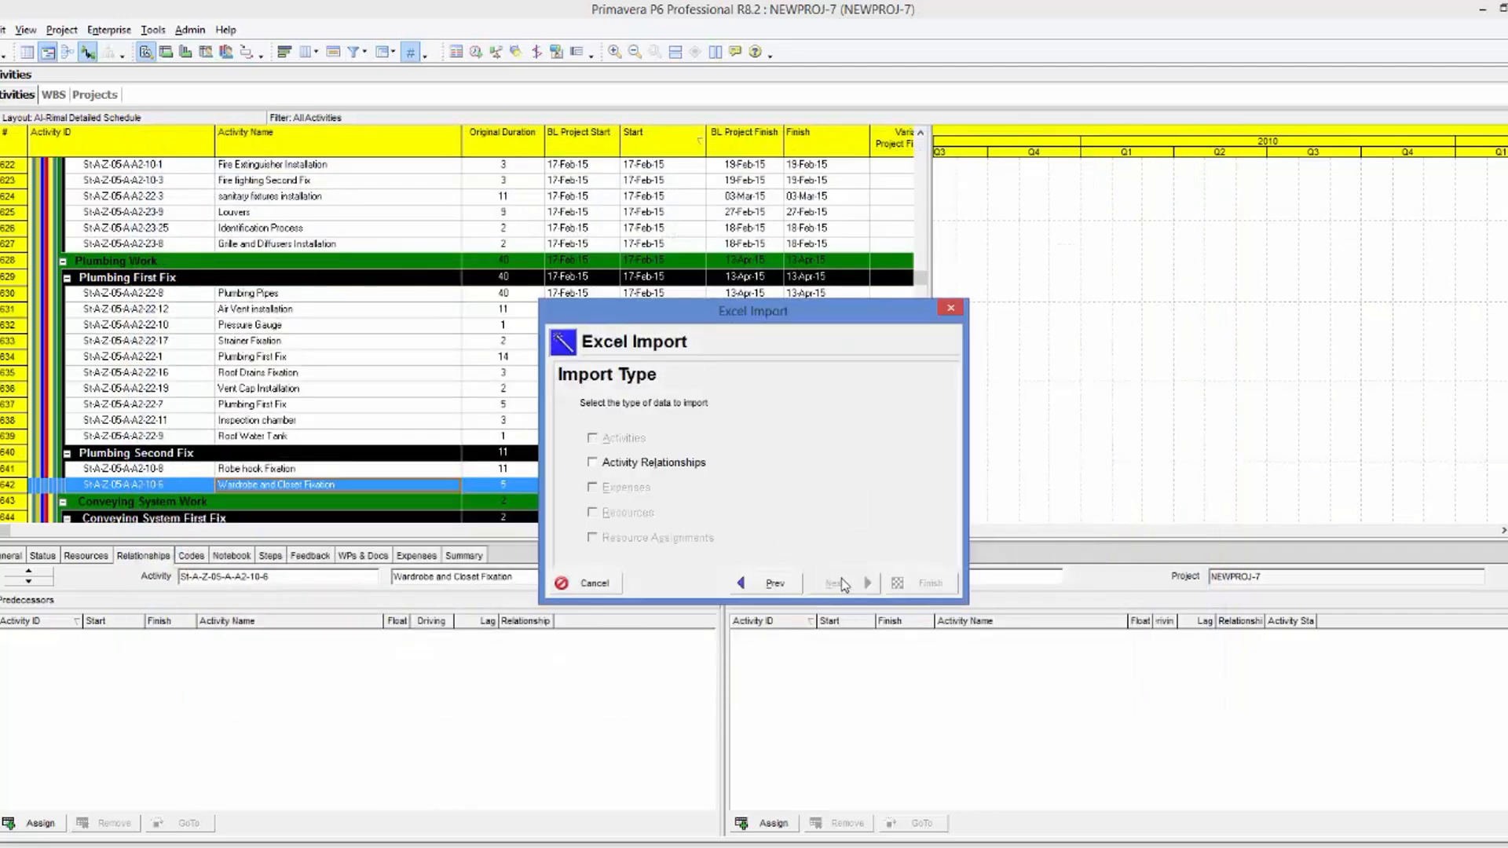
Import the Activity Relationships data with Update Existing Project, targeting NEWPROJ-7, and finish the import.
click(670, 465)
click(835, 583)
click(882, 461)
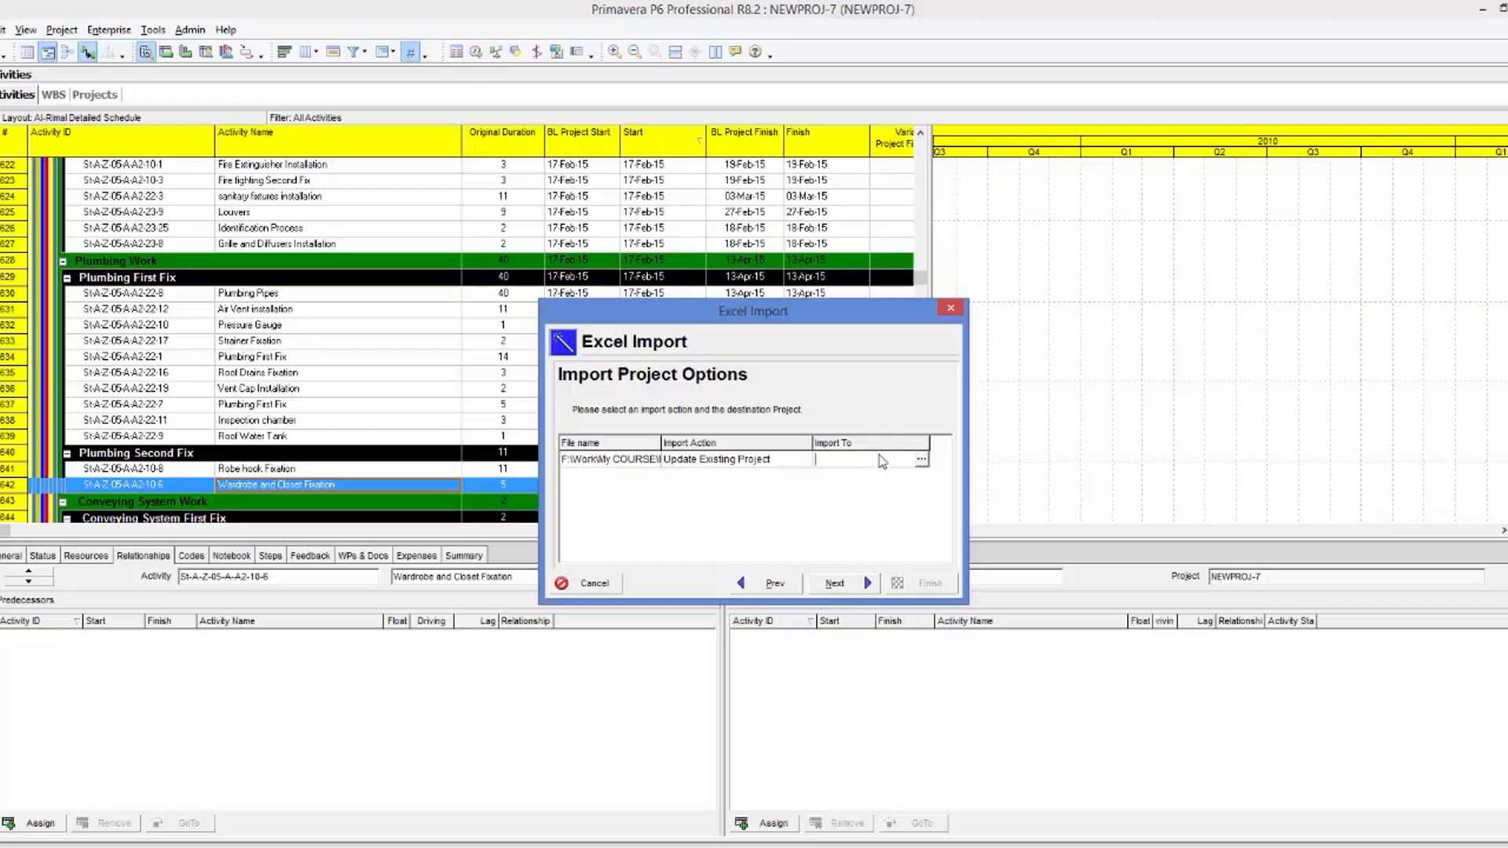
click(921, 461)
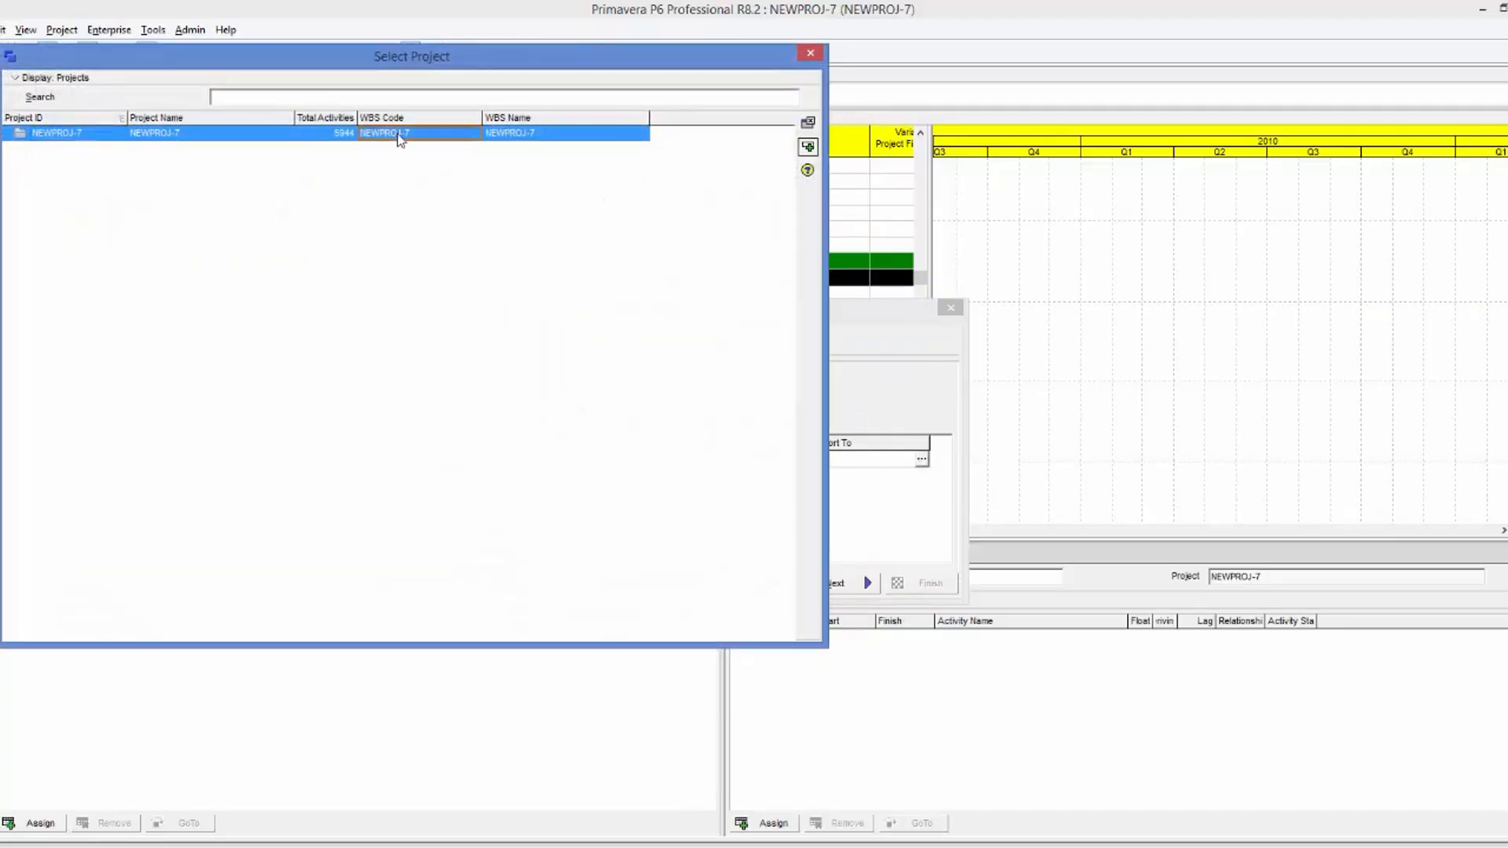
double_click(399, 134)
click(836, 583)
click(912, 583)
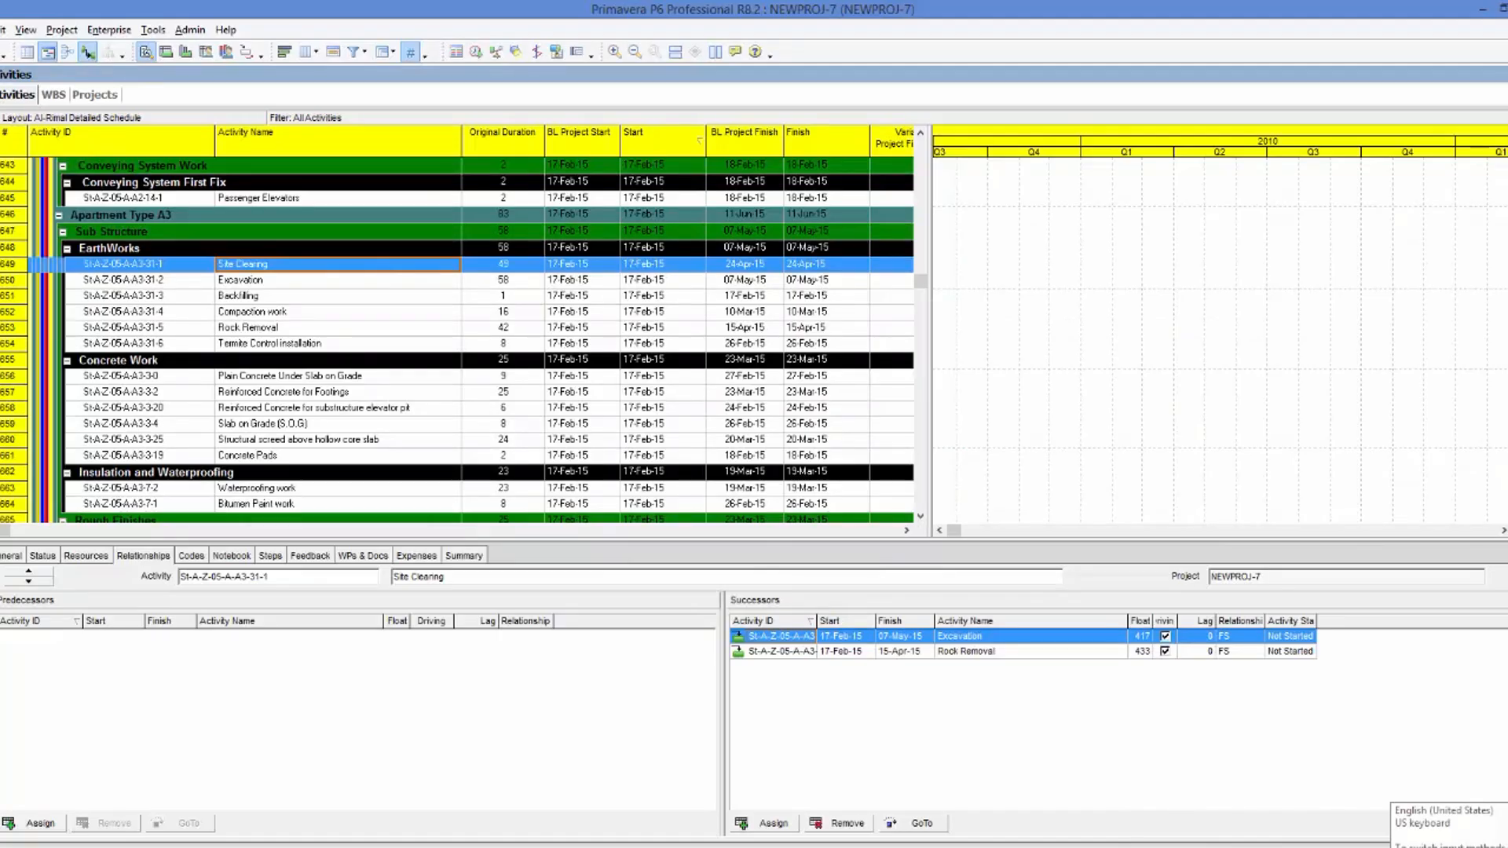
Examine the predecessors and successors of the EarthWorks activities and the first Rough Finishes activities under Apartment Type A3.
click(342, 281)
click(347, 301)
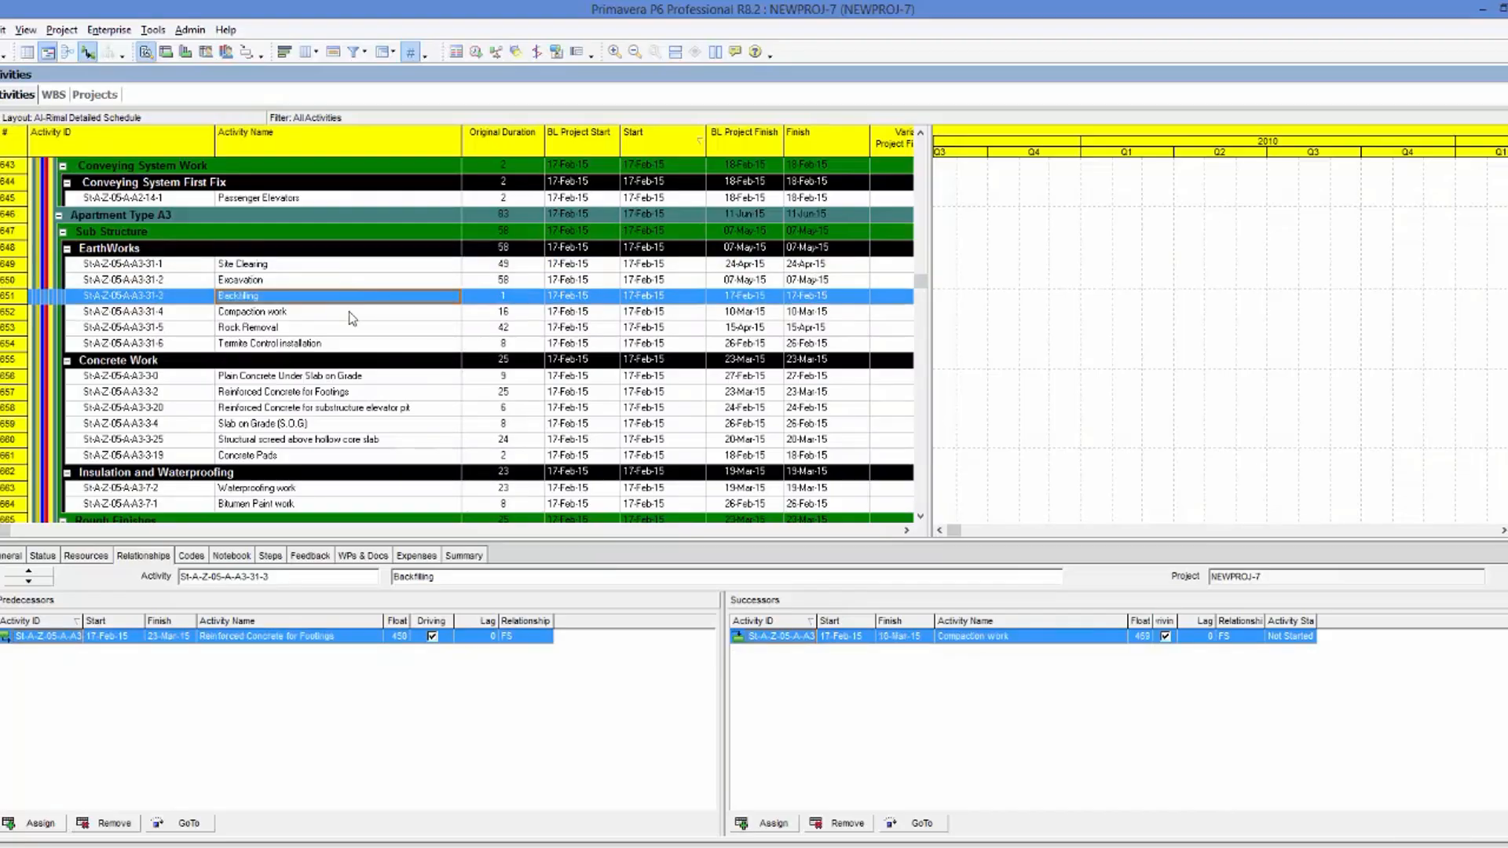
click(352, 316)
click(364, 332)
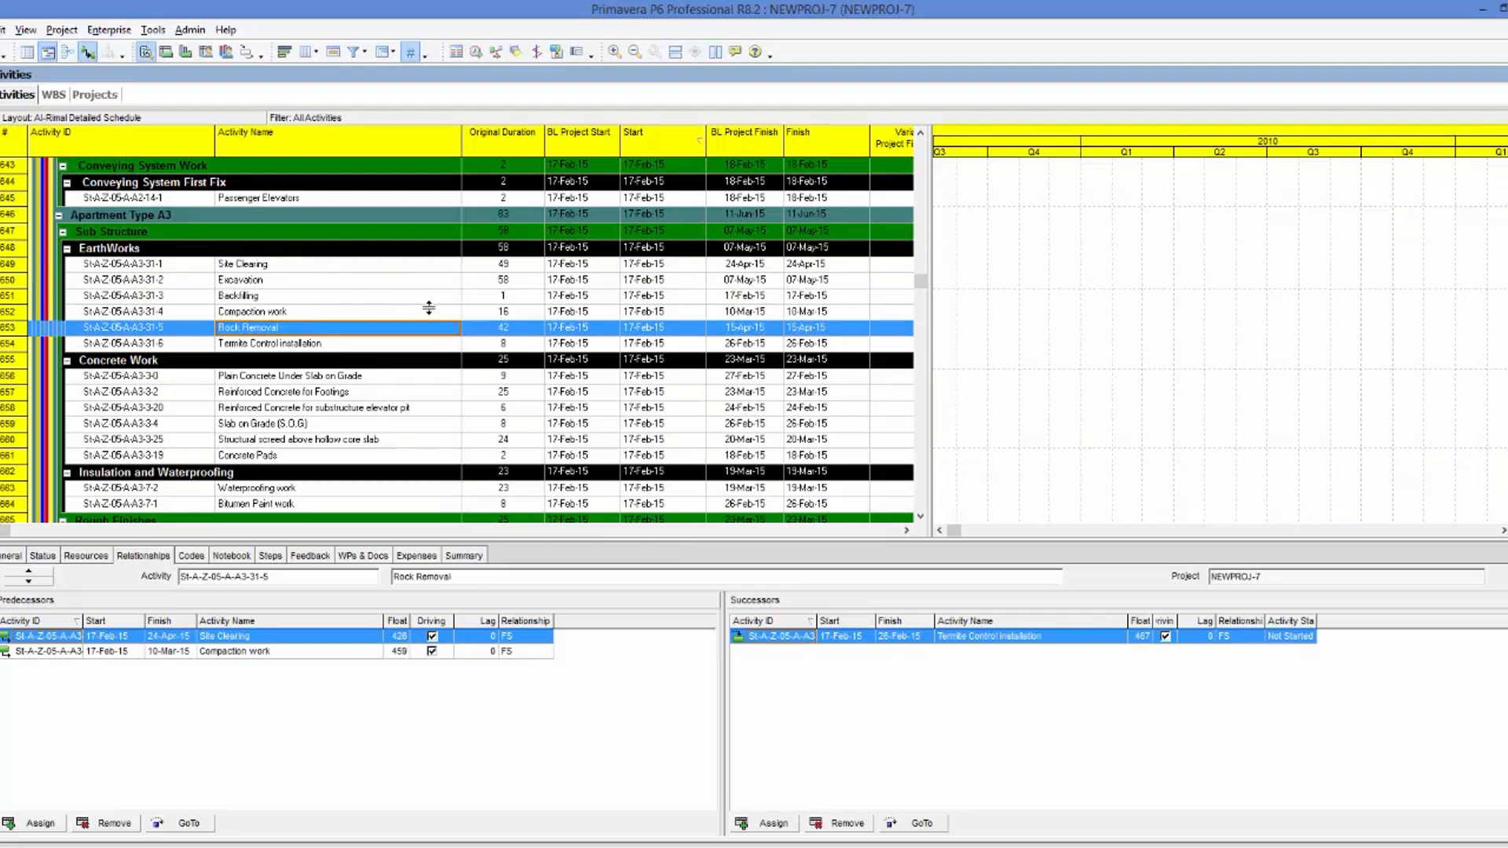
scroll(429, 308, down, 5)
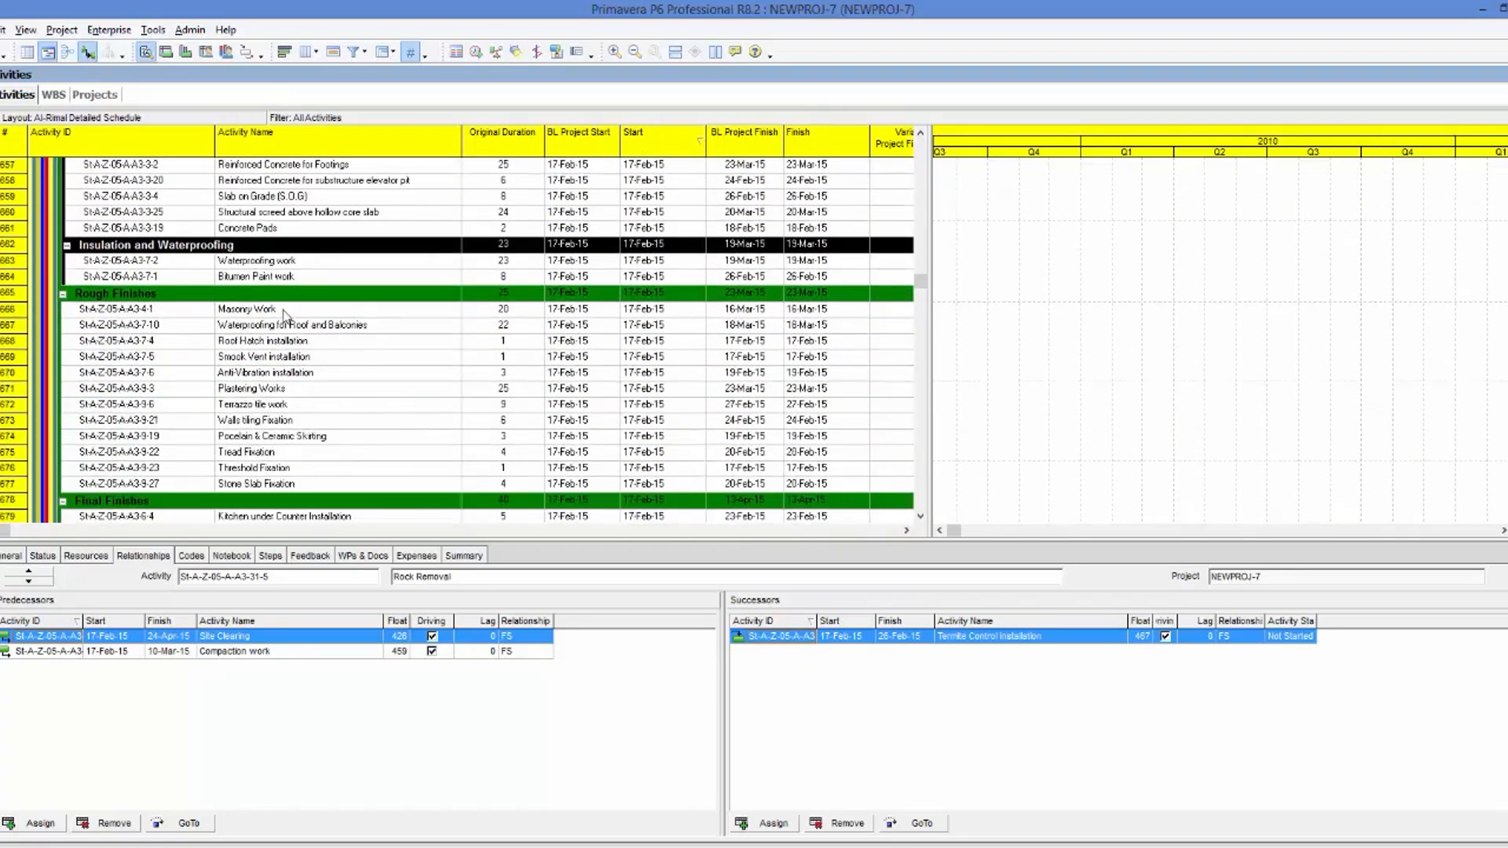
click(284, 311)
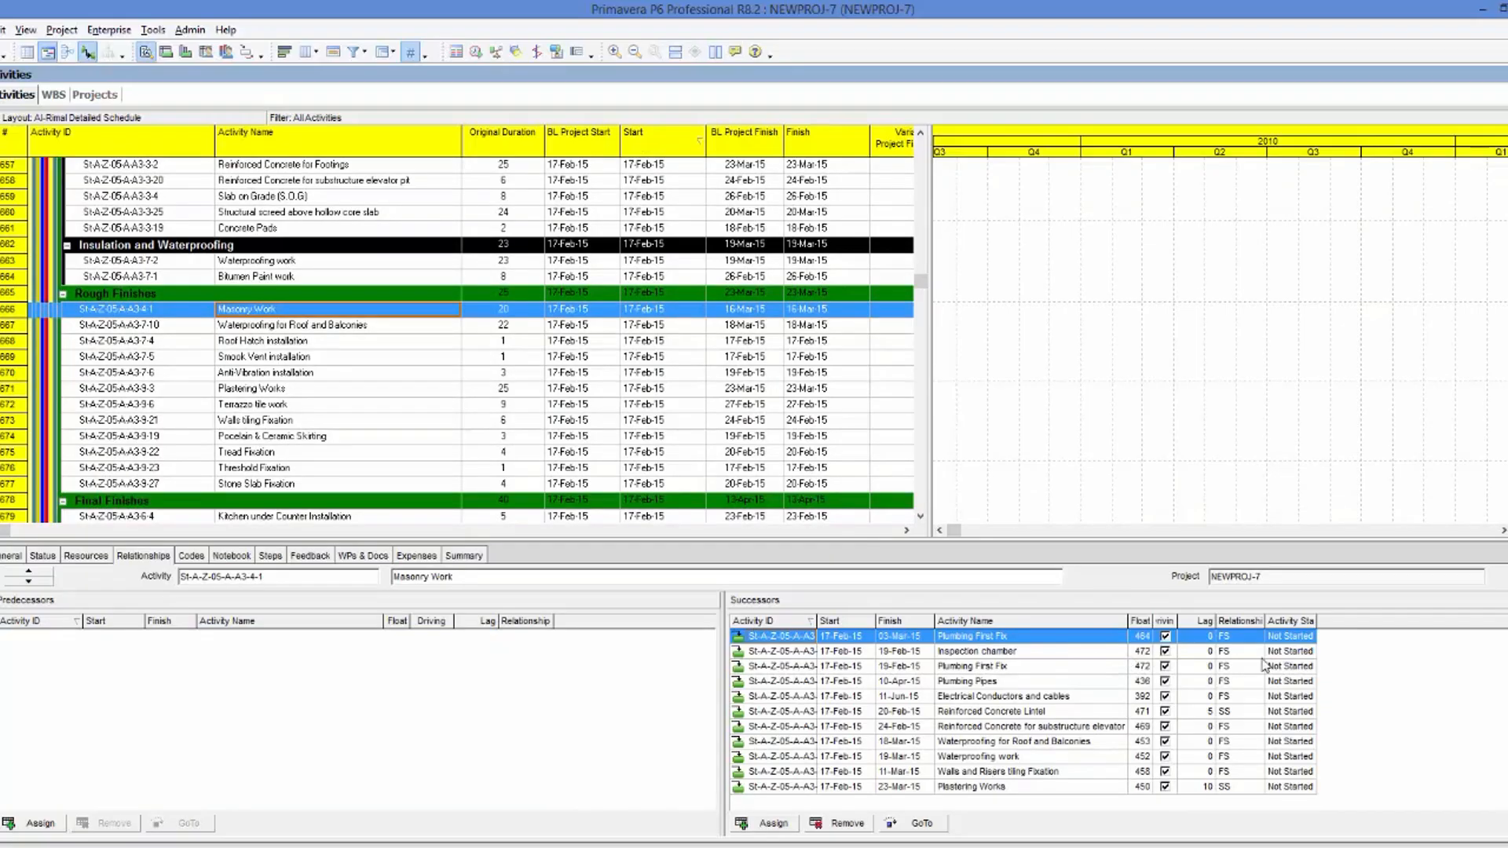
scroll(1225, 743, down, 1)
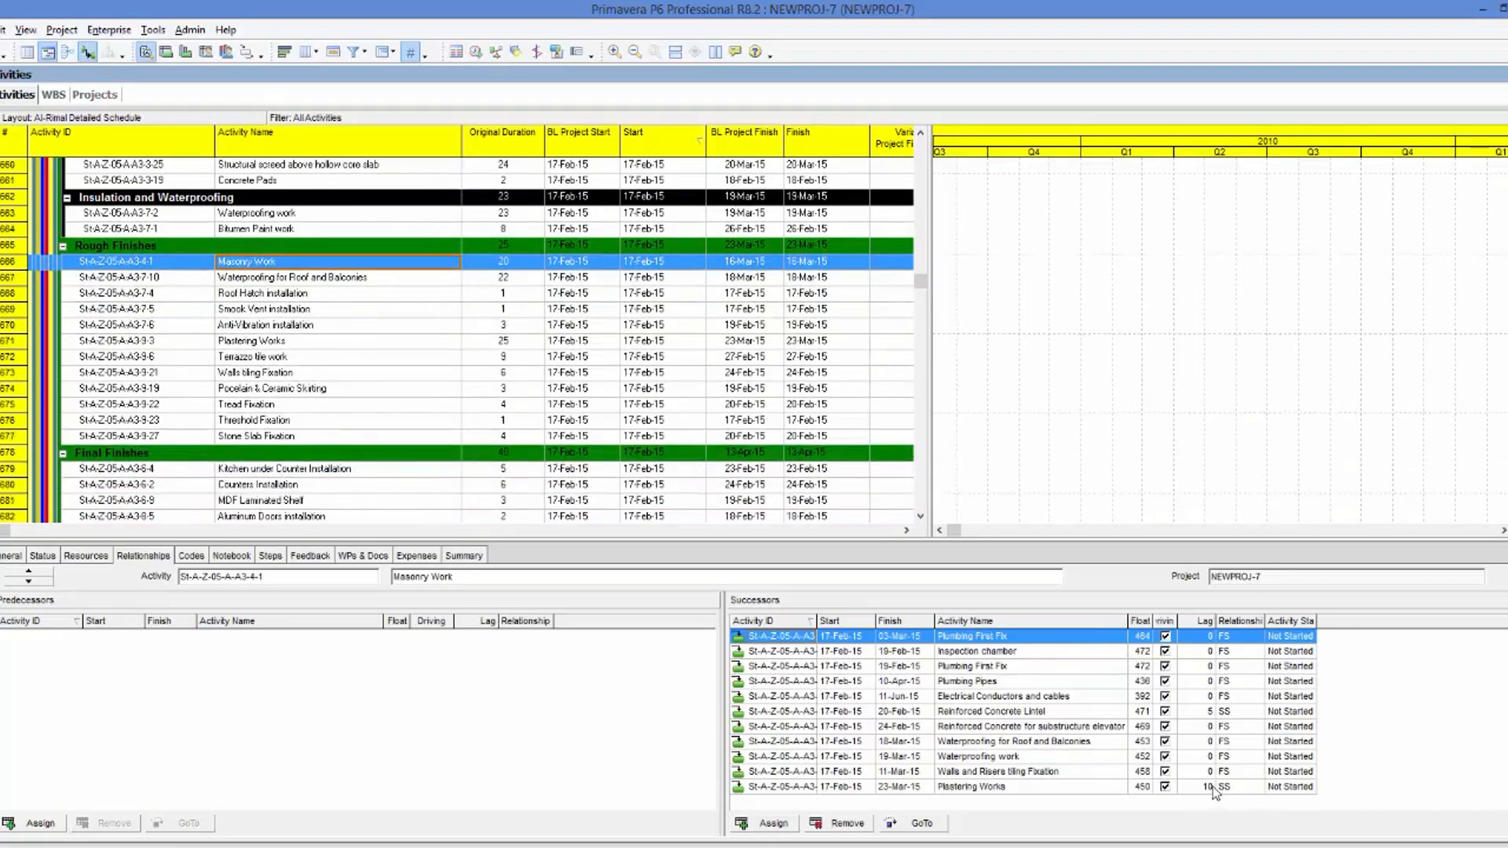
click(287, 280)
click(288, 294)
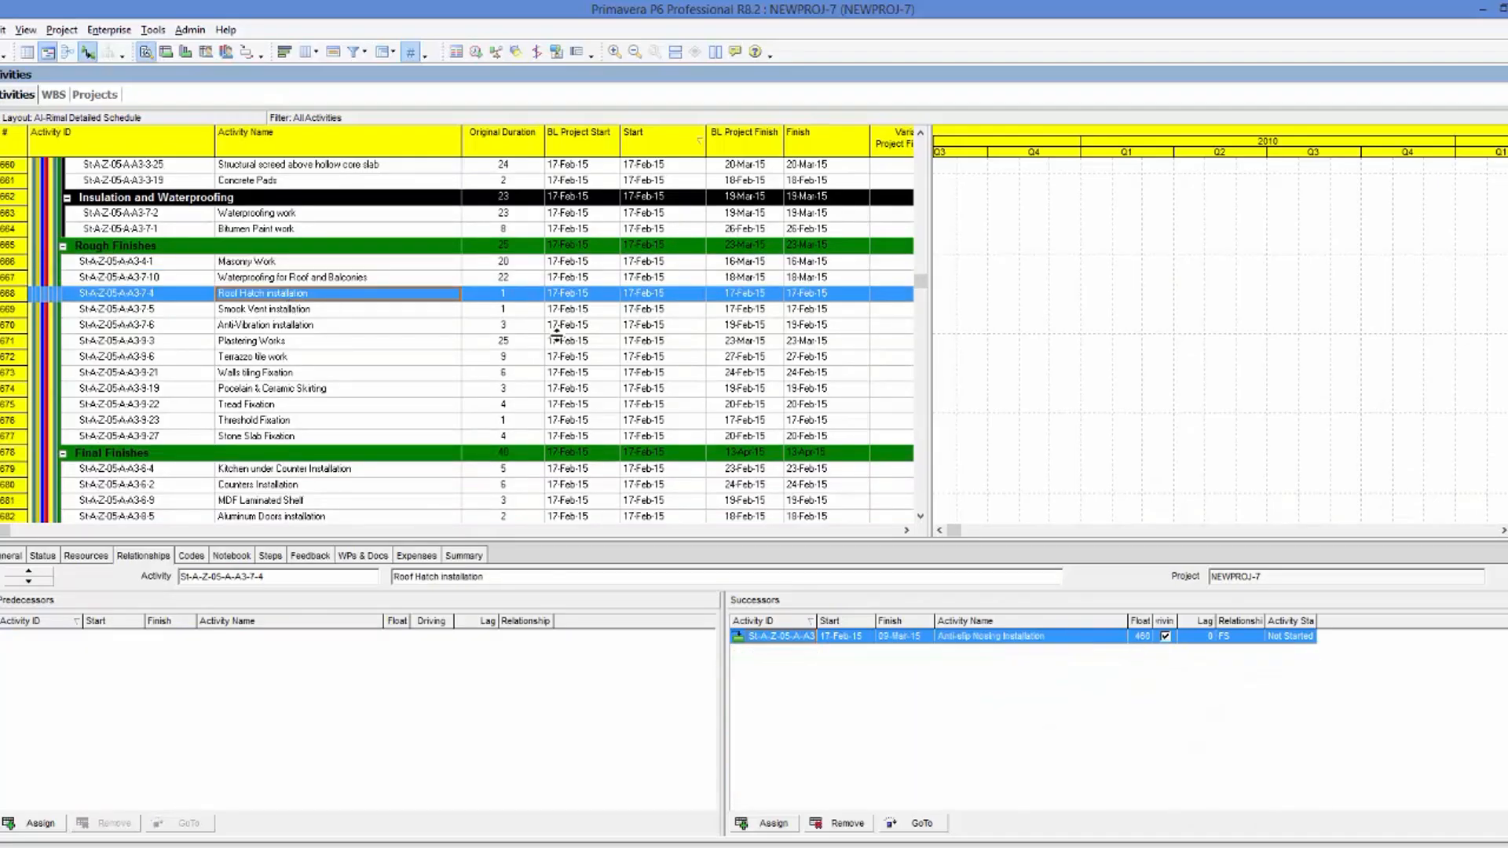
Go through the remaining Rough Finishes and the Final Finishes activities as far as Gypsum board ceiling, checking their predecessors and successors.
key(Down)
key(Up)
key(Down)
key(Down)
key(Down)
key(Down)
key(Down)
key(Down)
key(Down)
key(Down)
key(Down)
key(Down)
key(Down)
key(Down)
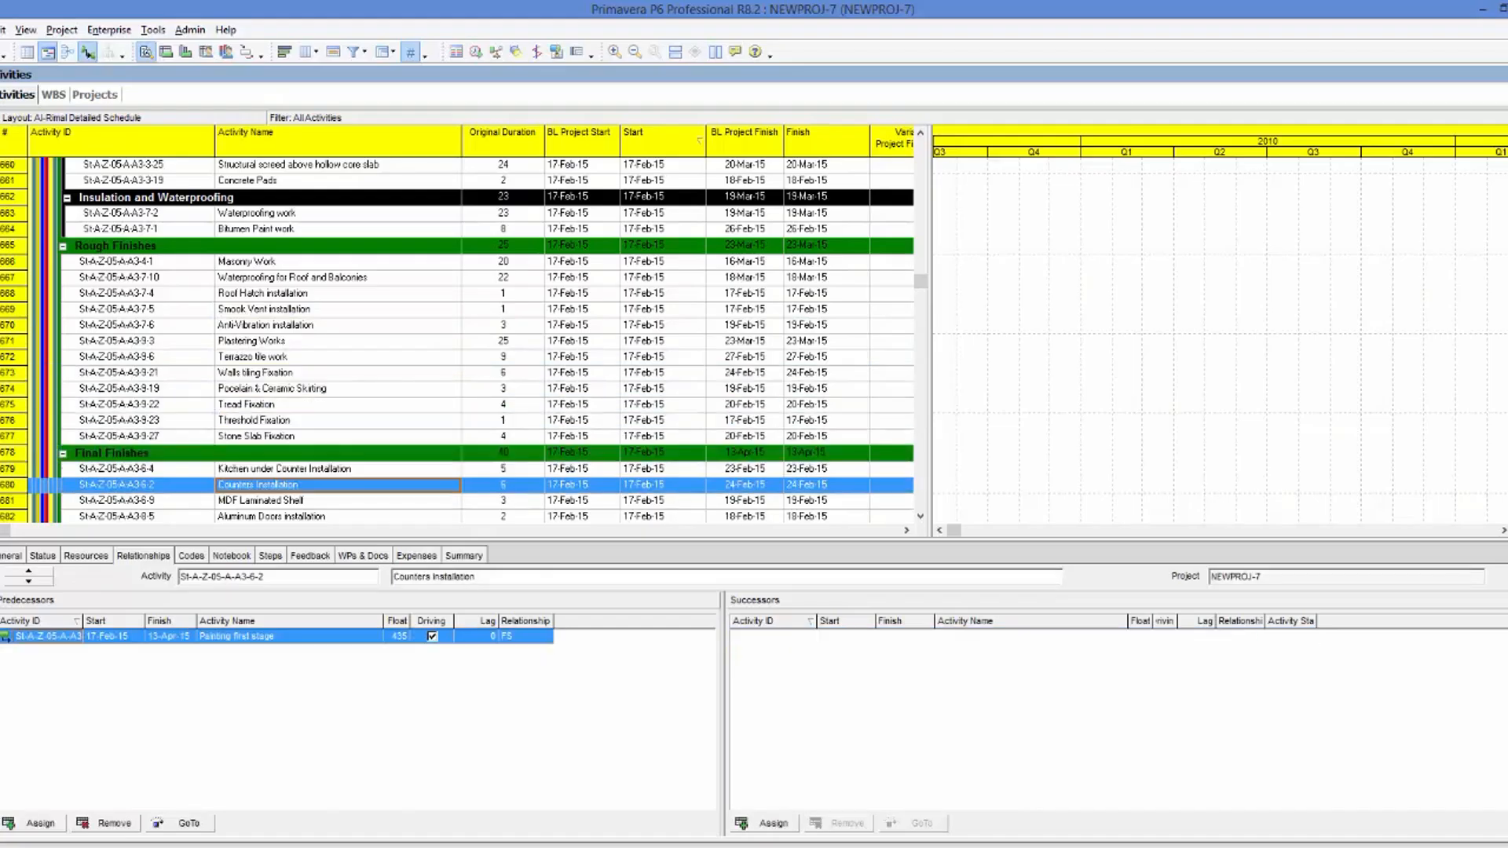
key(Down)
key(Down)
key(Down)
key(Down)
key(Down)
key(Down)
key(Down)
key(Down)
key(Down)
key(Down)
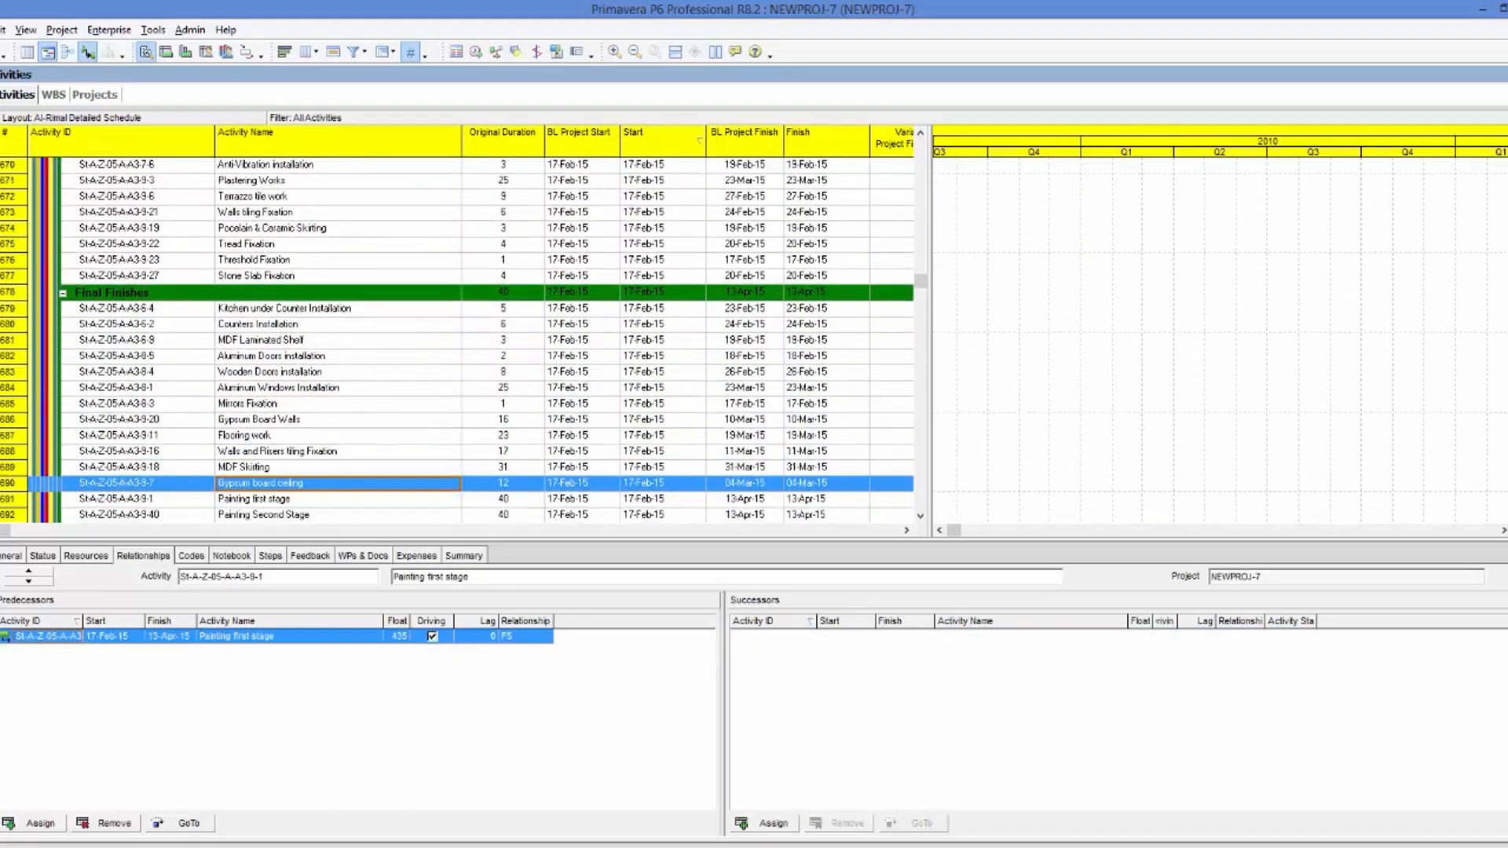
key(Down)
key(Up)
key(Up)
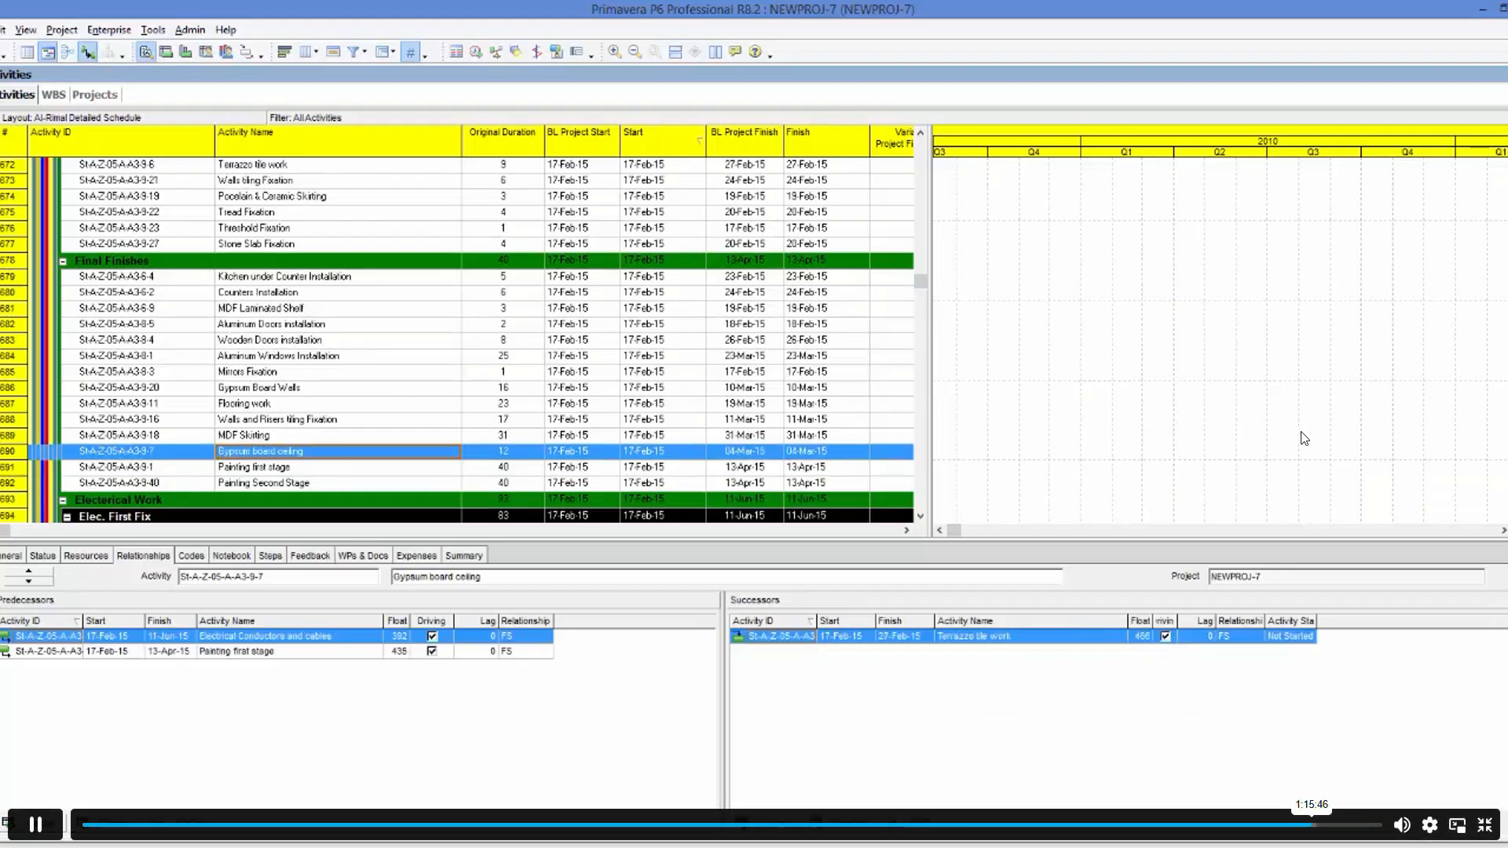